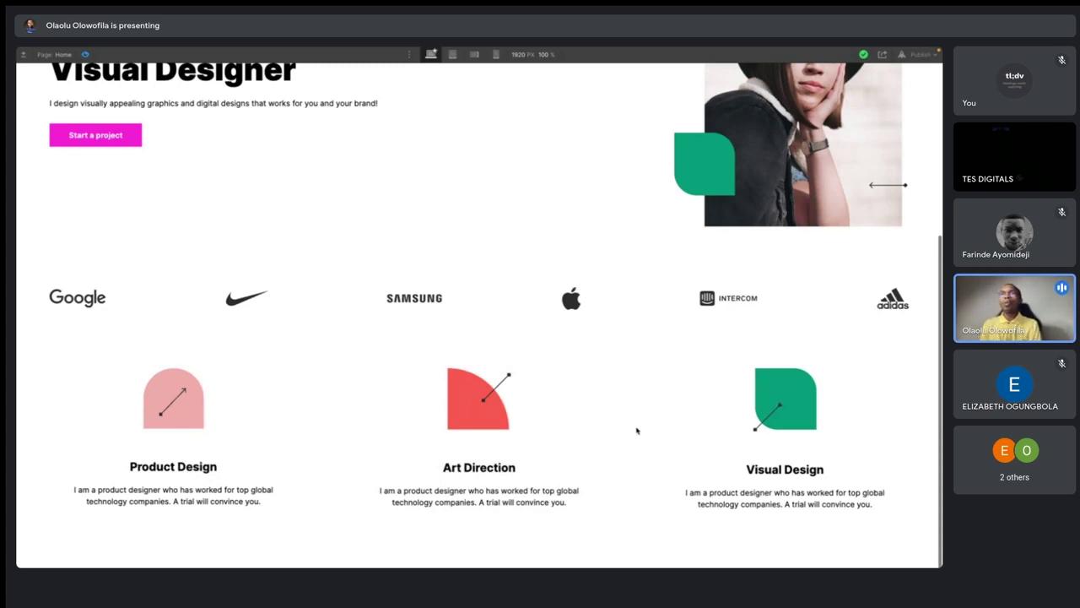
- Review the portfolio page preview from the hero introduction down to the brand logos and design skills
scroll(637, 431, "down", 1)
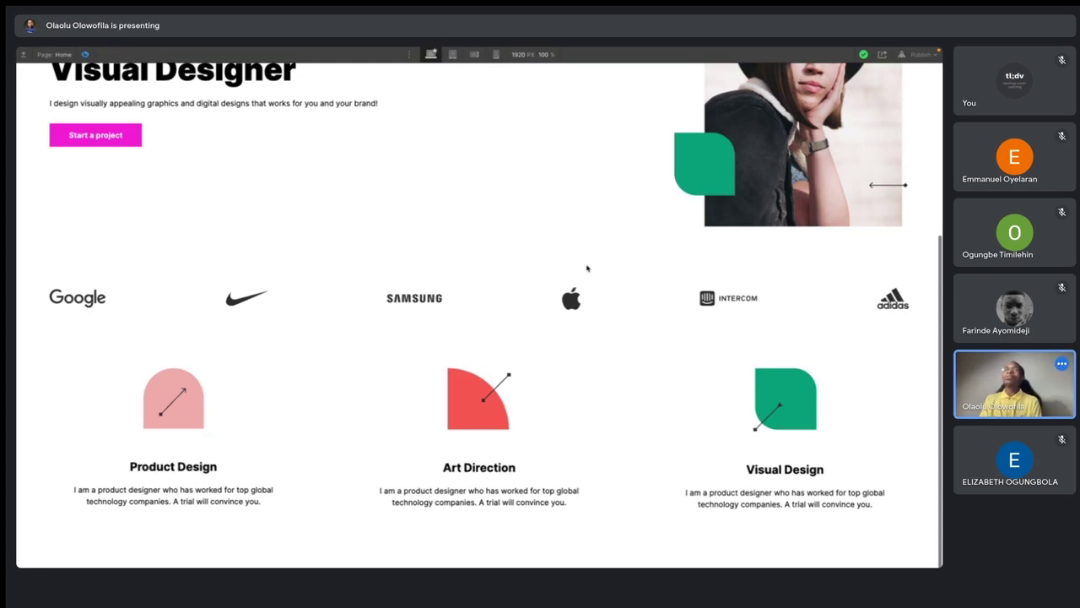
scroll(587, 268, "up", 3)
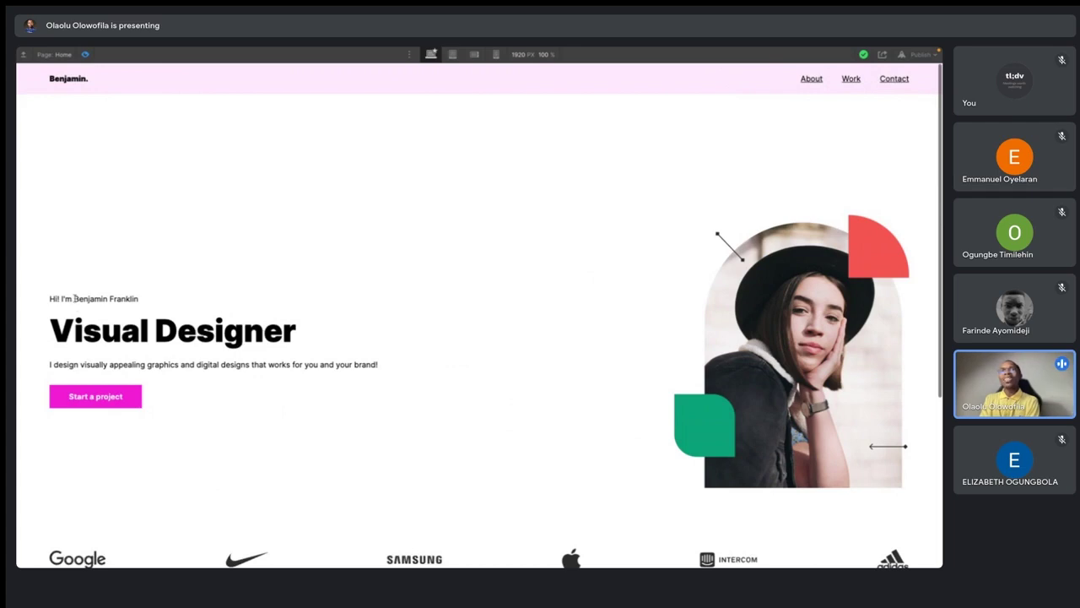
left_click_drag(75, 298, 139, 302)
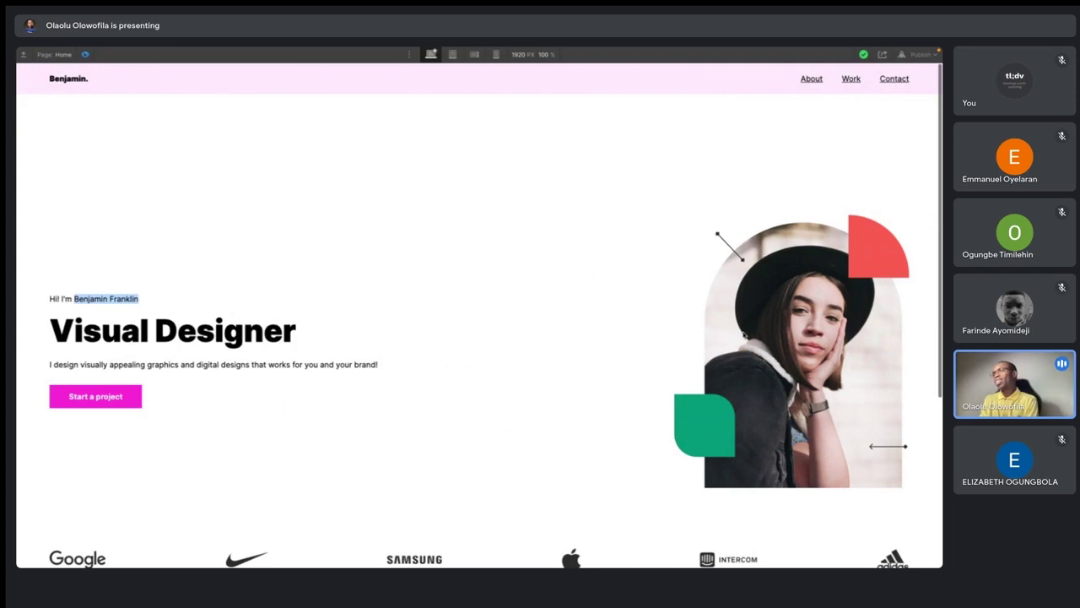
left_click(611, 346)
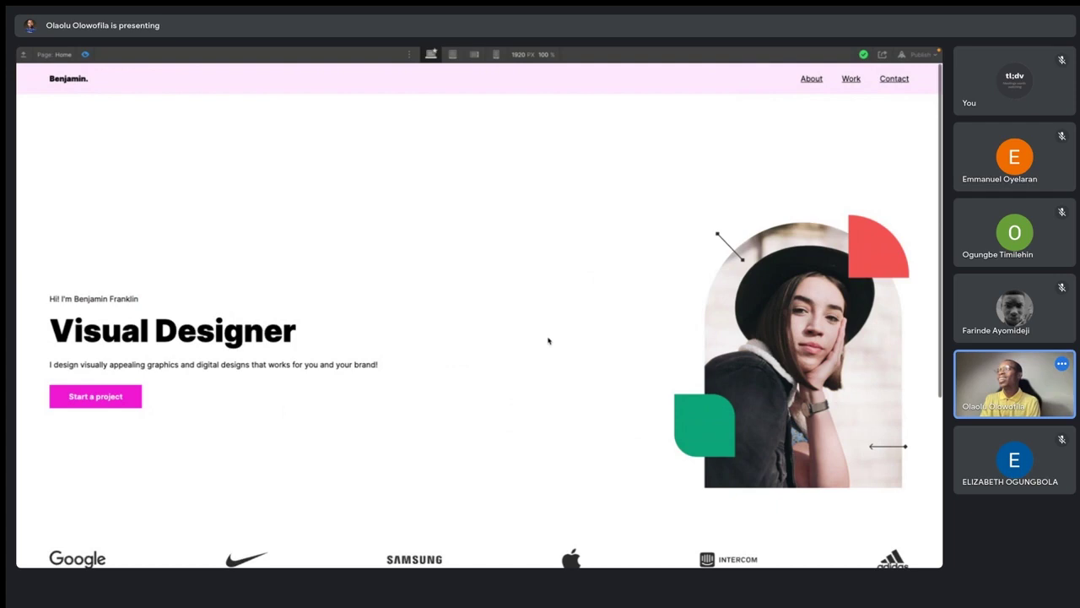
scroll(547, 340, "down", 3)
scroll(547, 340, "up", 3)
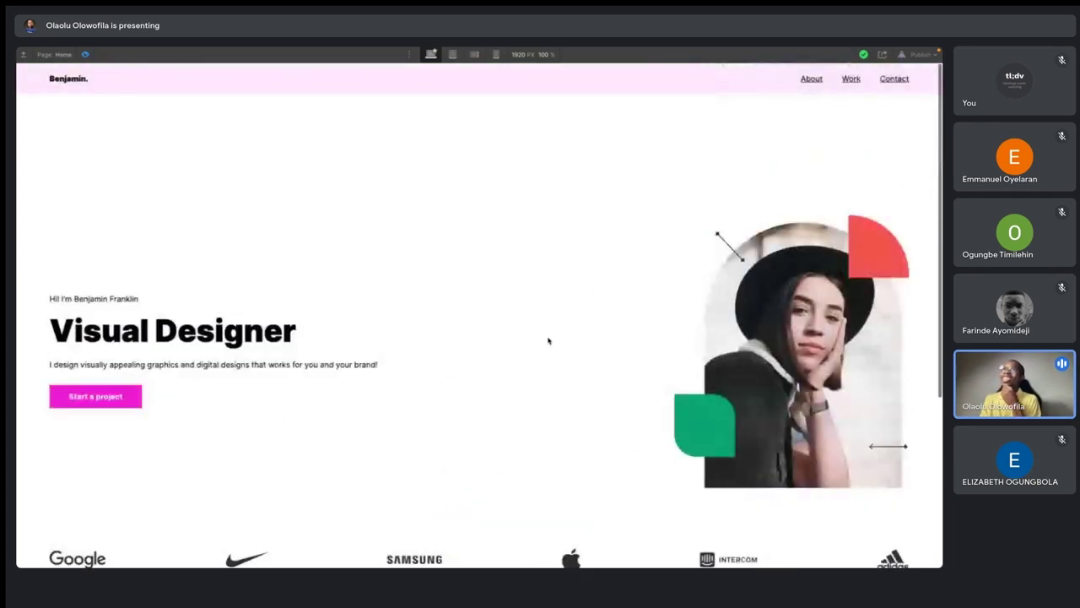
scroll(548, 340, "down", 3)
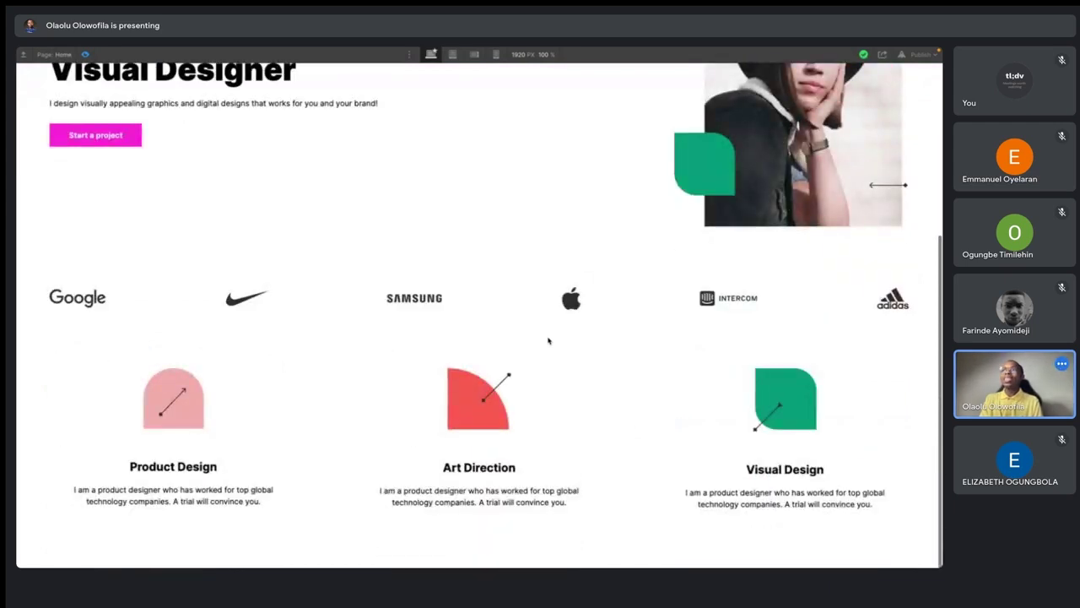
- Switch to the Webflow Class Template in Figma and examine the Latest work section
key("alt+Tab")
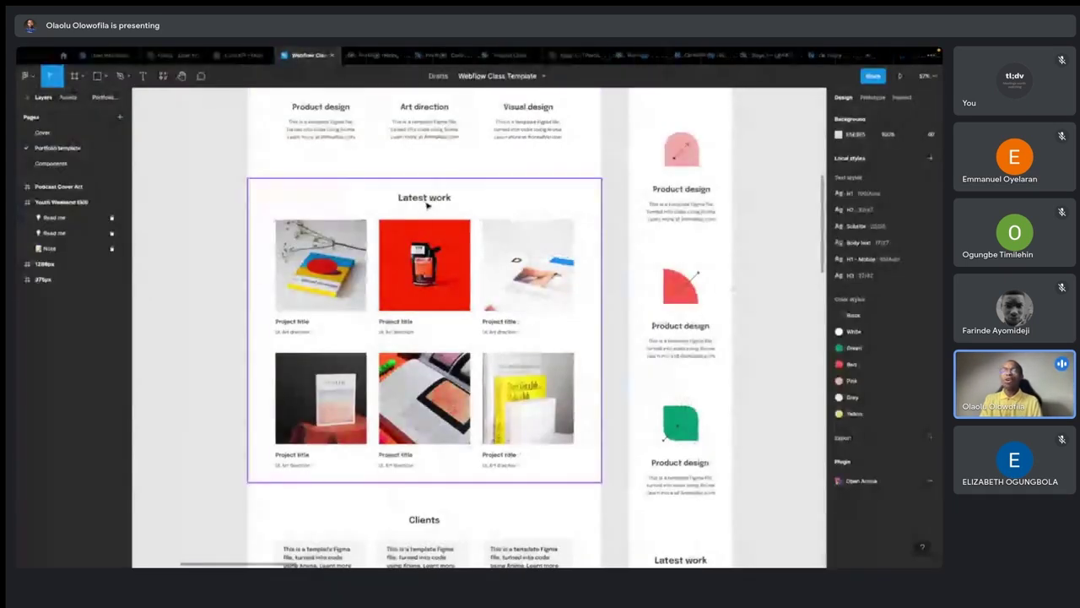
scroll(427, 205, "up", 5)
scroll(427, 205, "down", 3)
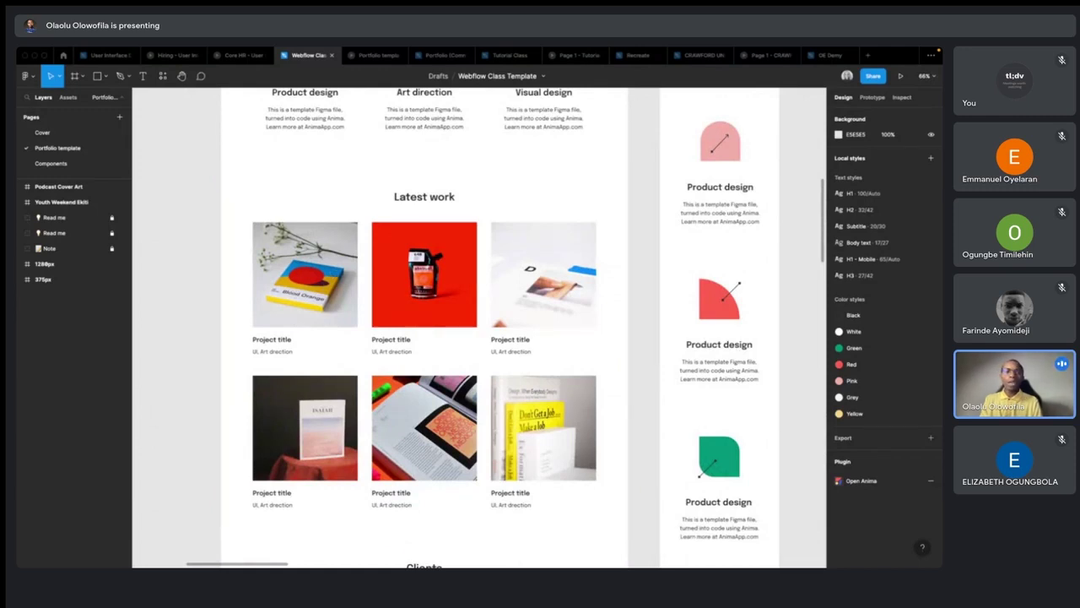
- Switch back to Webflow, exit the page preview and show the page's element structure
key("super+alt+Return")
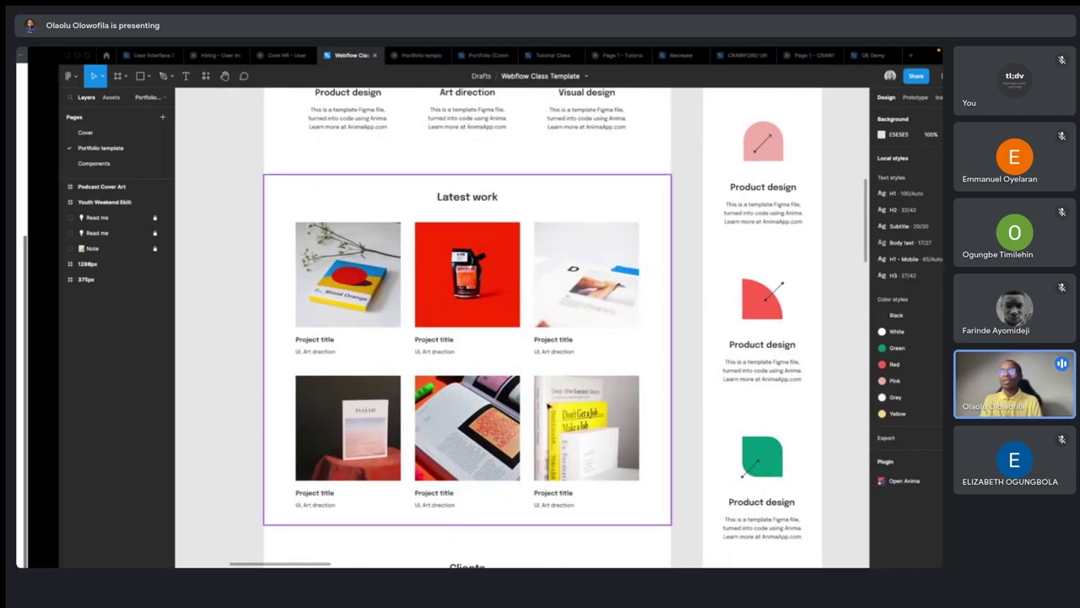
left_click(85, 54)
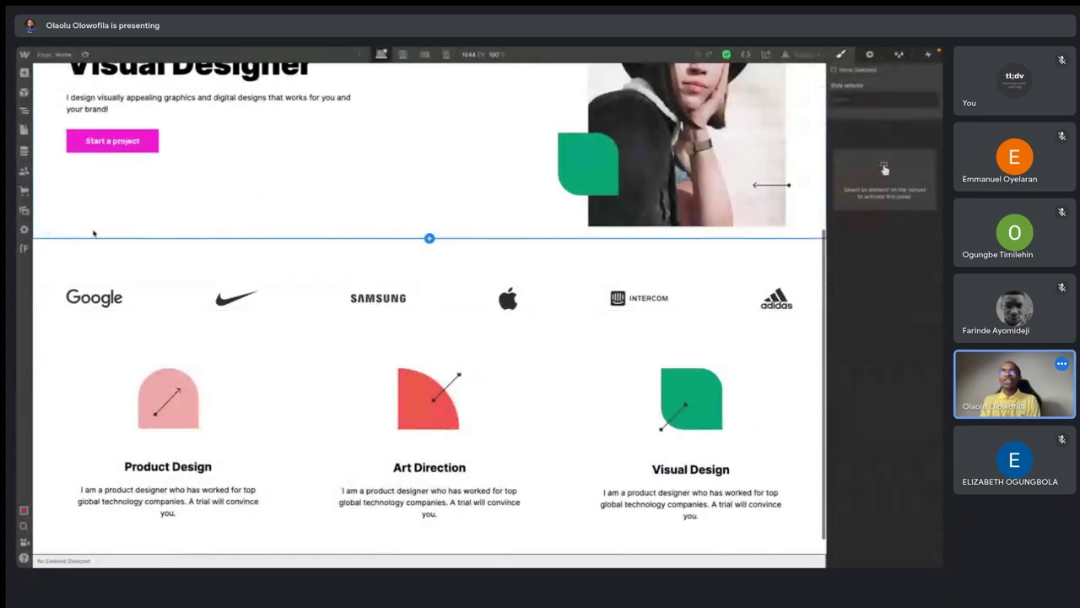
scroll(92, 234, "up", 1)
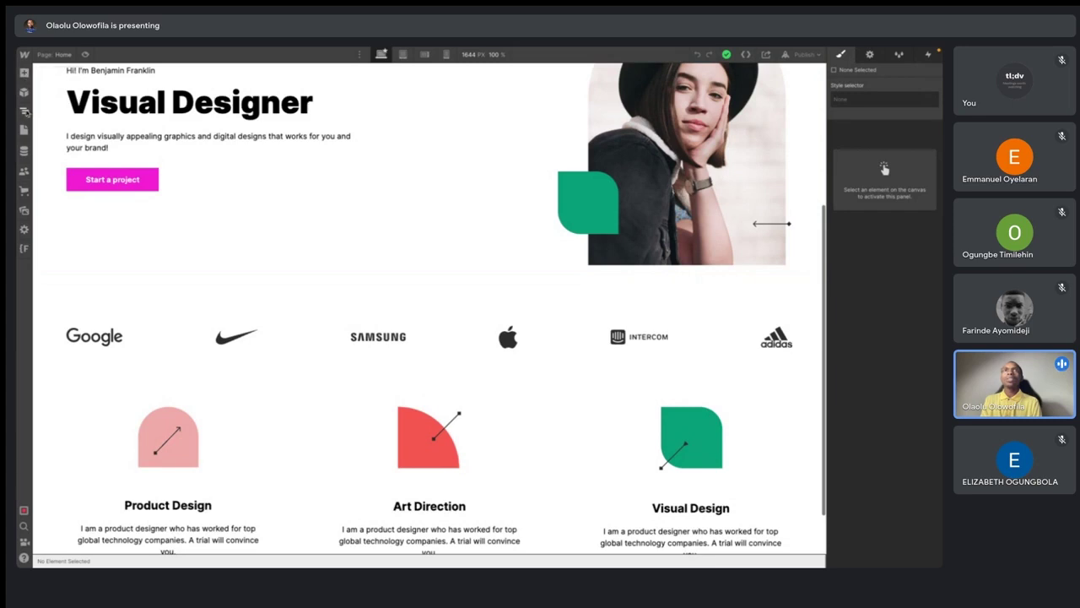
left_click(25, 111)
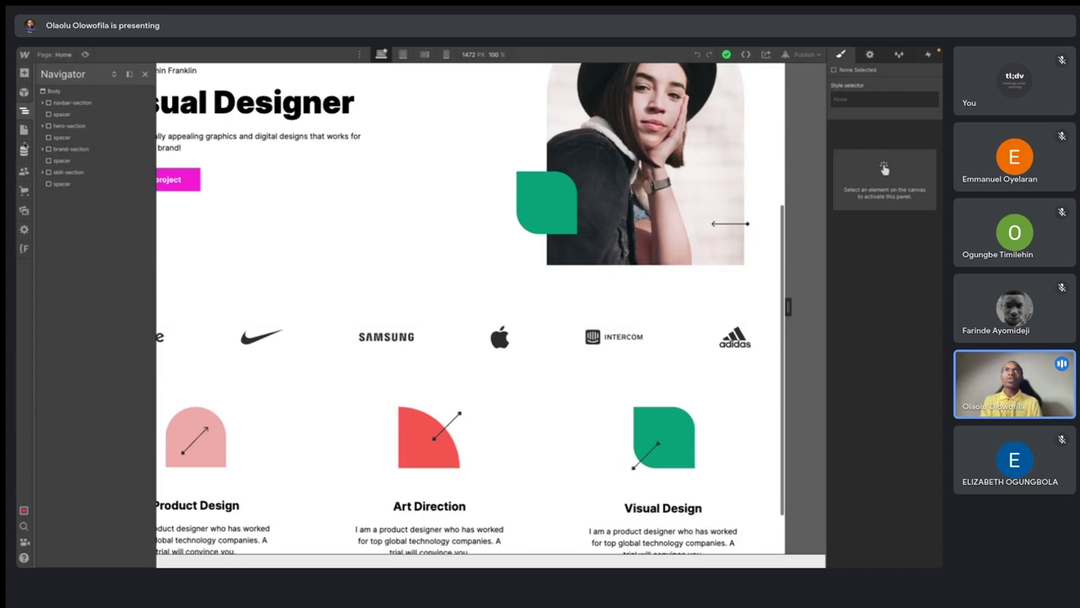
- Add a div block at the end of the page body and give it the class works-section
key("a")
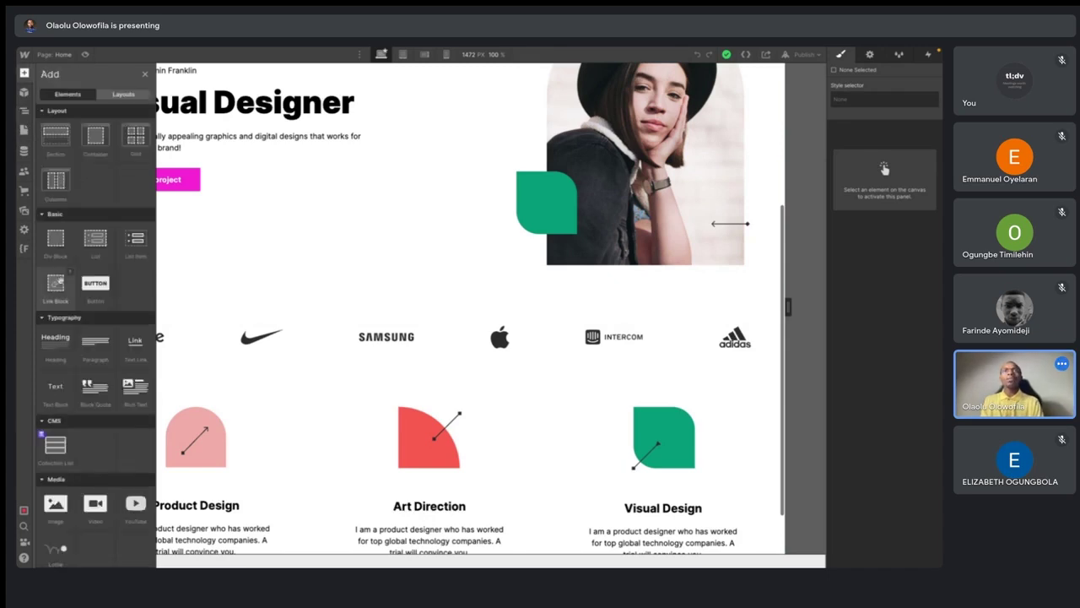
left_click(56, 239)
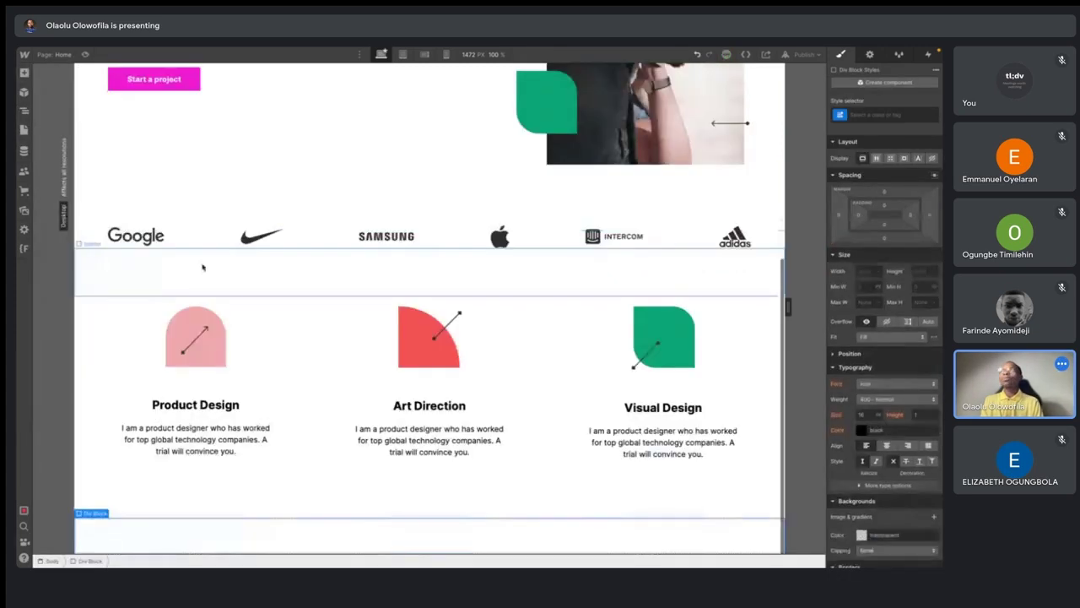
key("ctrl+Return")
type("se")
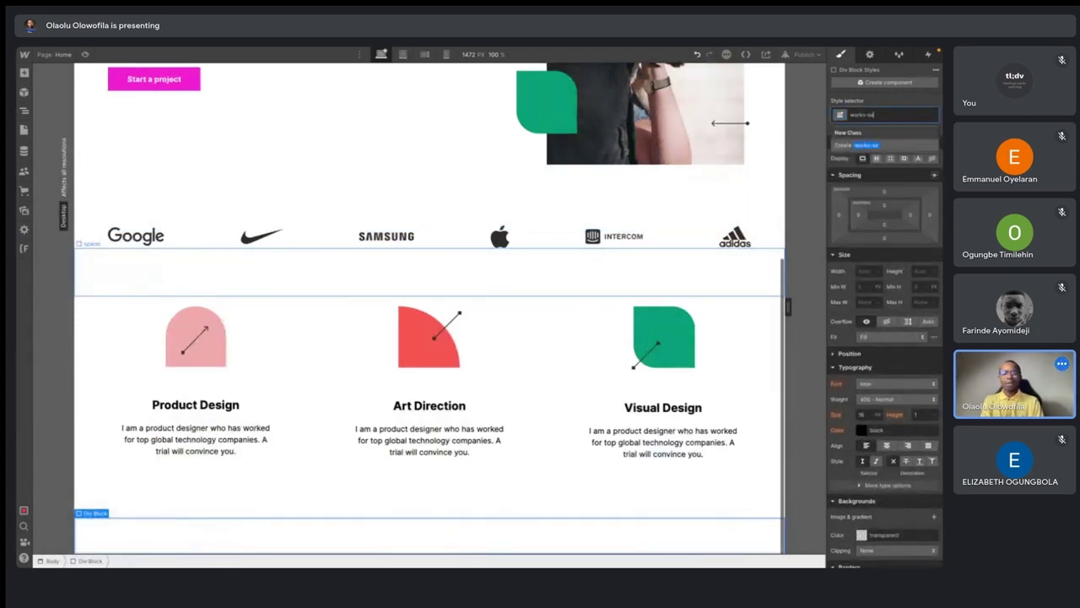
type("cks-section")
key("Return")
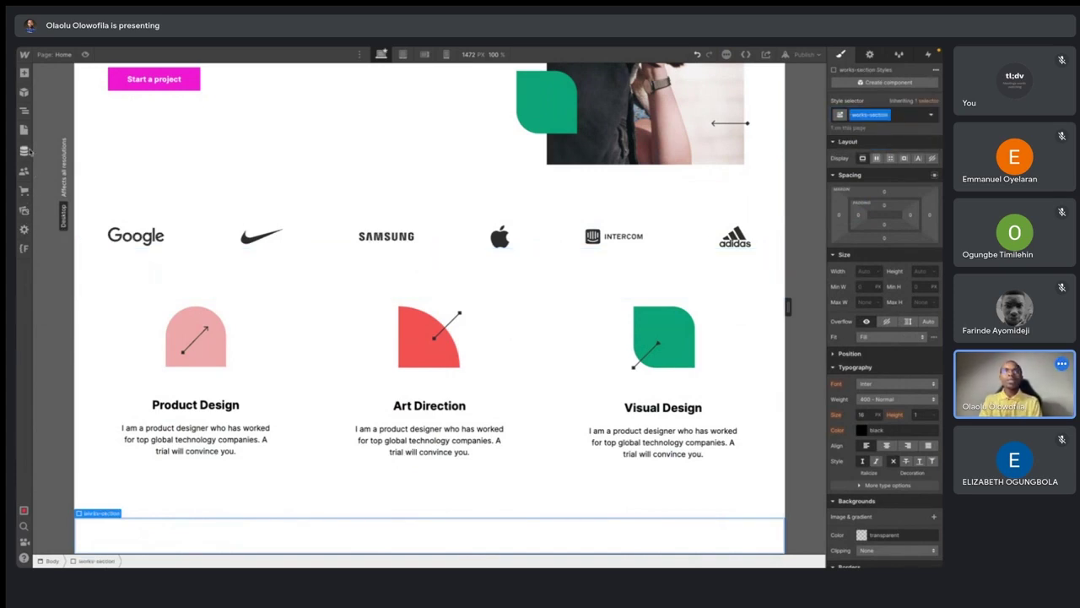
- Add a div block inside works-section and give it the class works-container
left_click(24, 111)
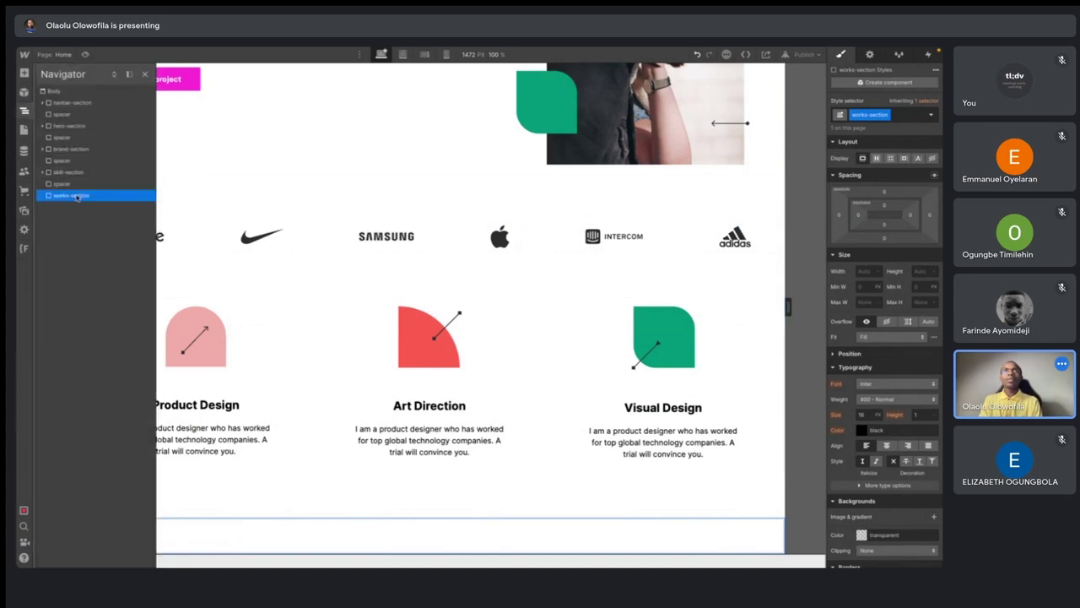
key("ctrl+k")
type("div")
key("Return")
left_click(886, 114)
type("work")
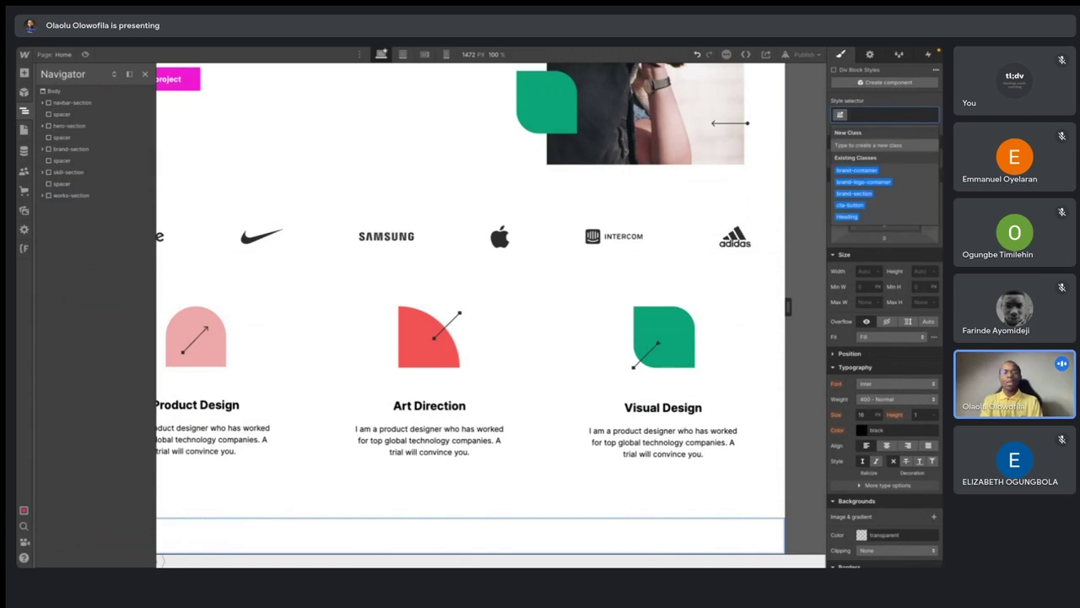
type("s")
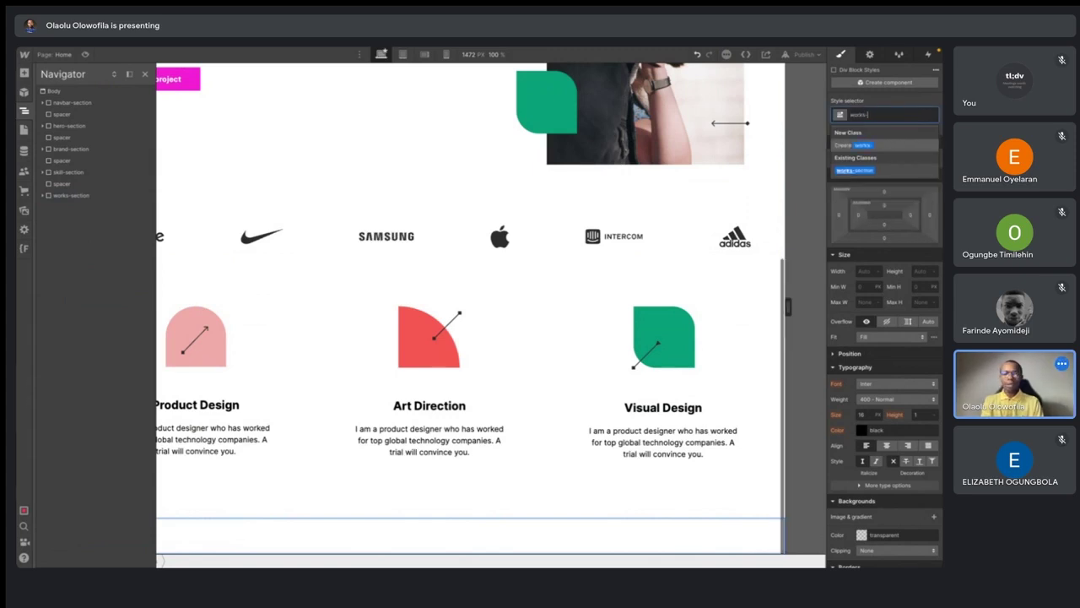
type("-co")
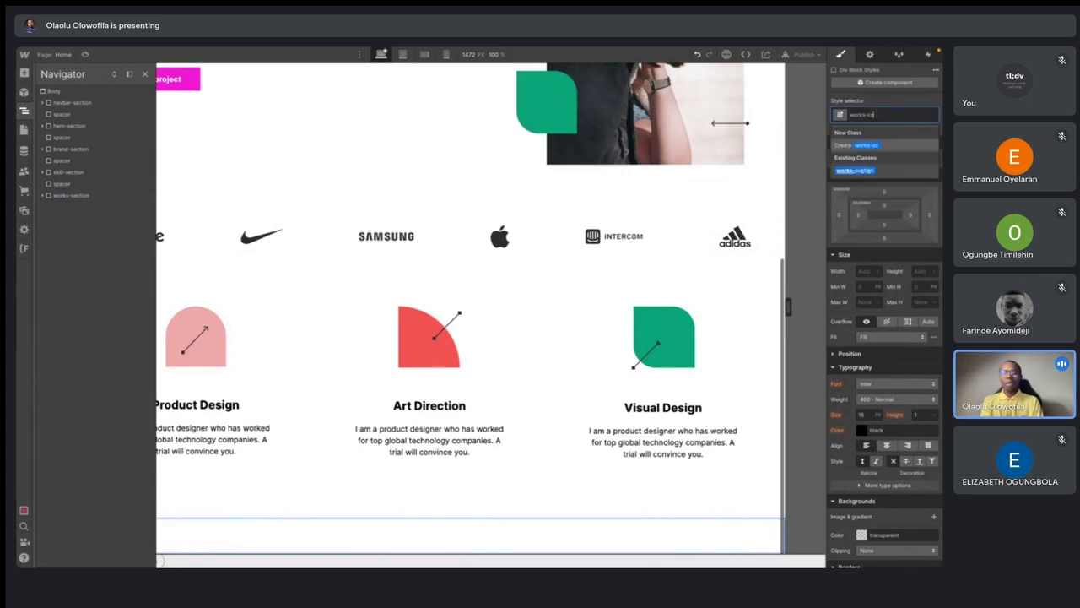
type("nta")
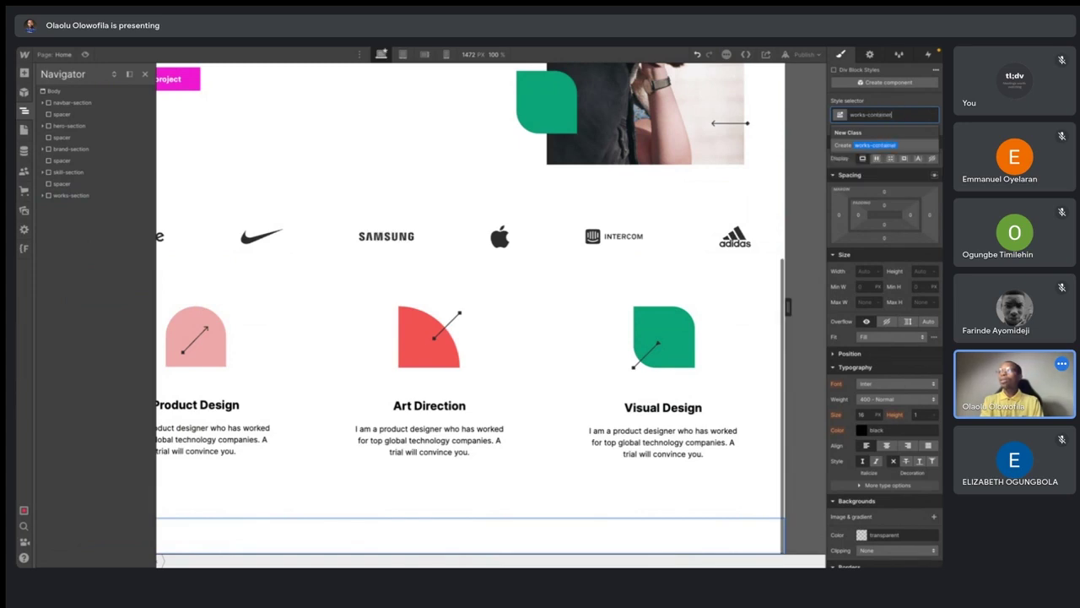
type("iner")
key("Return")
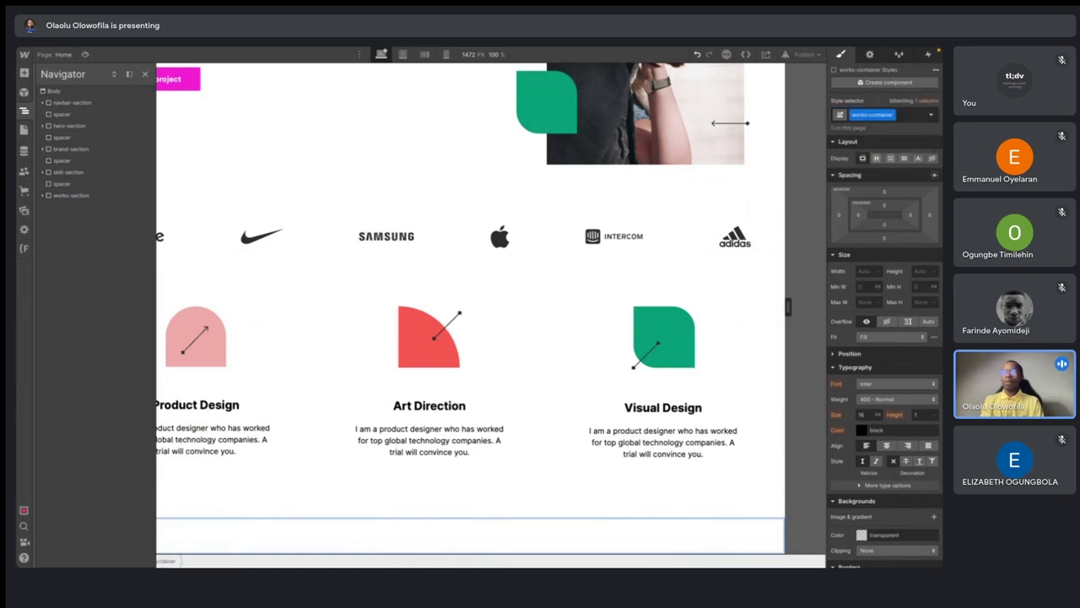
- Check how skill-section is nested, and expand works-section to select its works-container
left_click(43, 172)
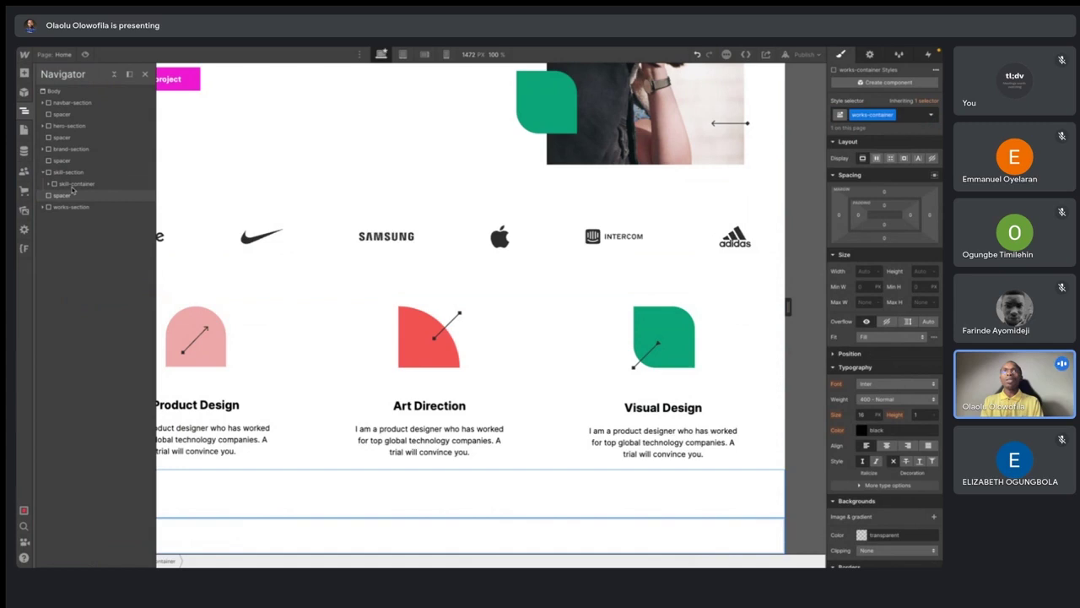
left_click(43, 172)
left_click(43, 195)
left_click(77, 207)
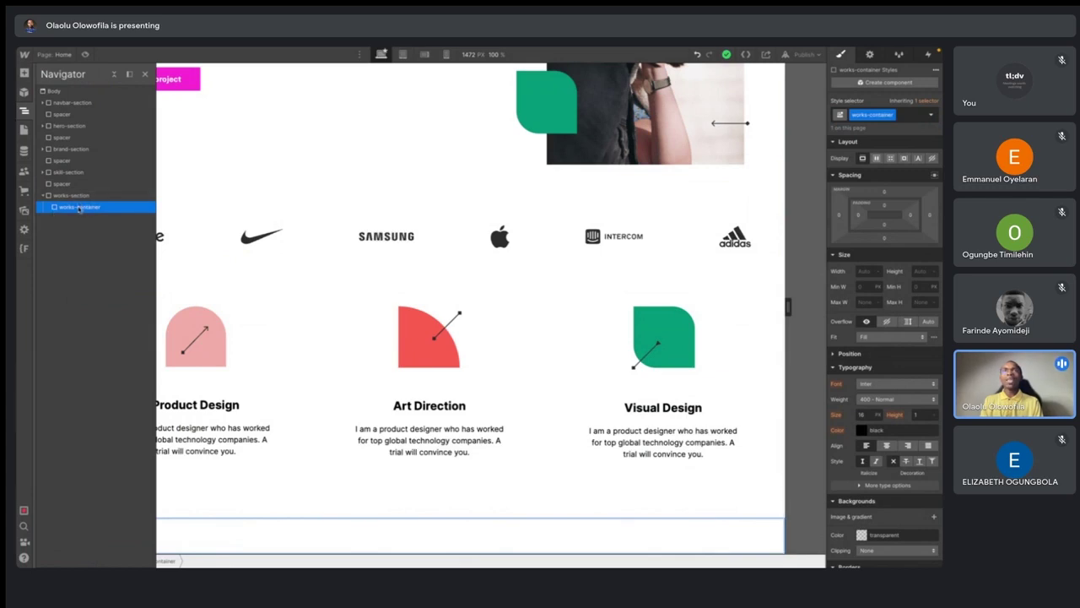
- Switch to Figma and cover the six Latest work project cards with rectangles of about 365 × 426 px each
key("ctrl+Right")
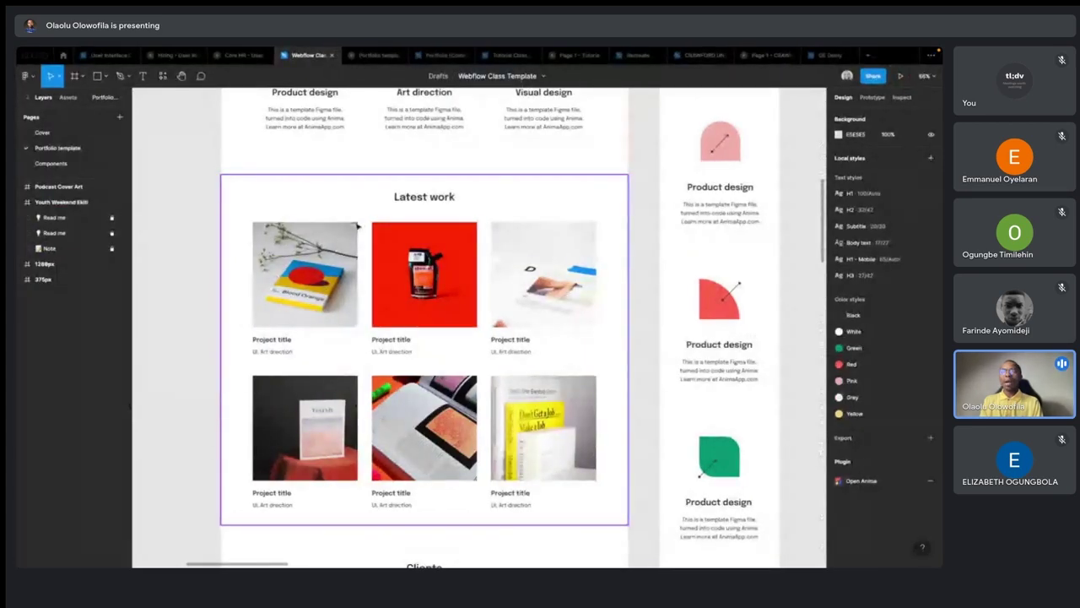
key("r")
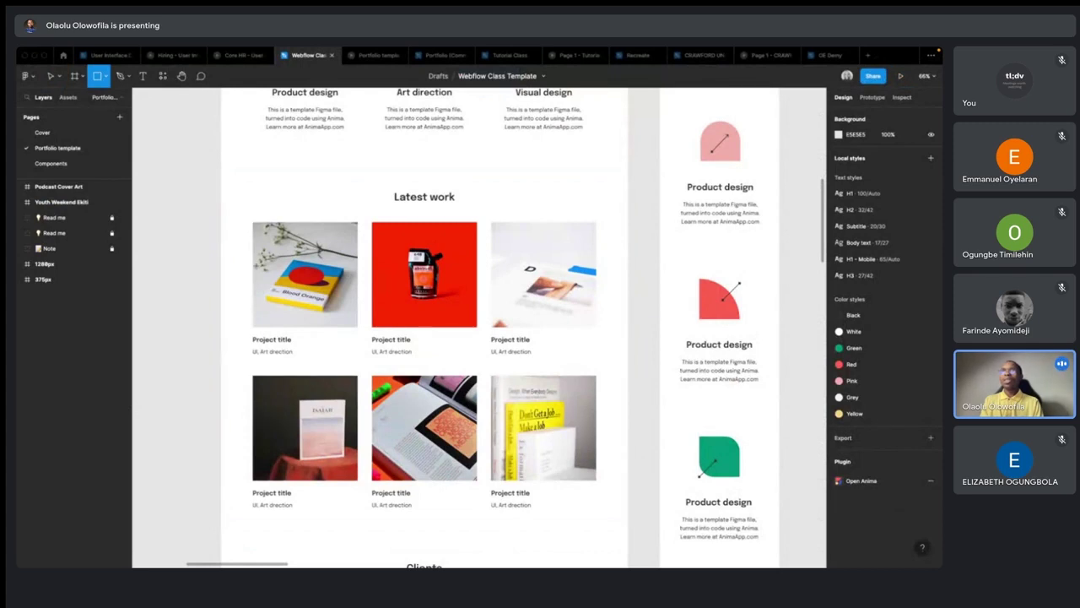
mouse_move(248, 217)
left_mouse_down()
mouse_move(334, 352)
mouse_move(365, 353)
left_mouse_up()
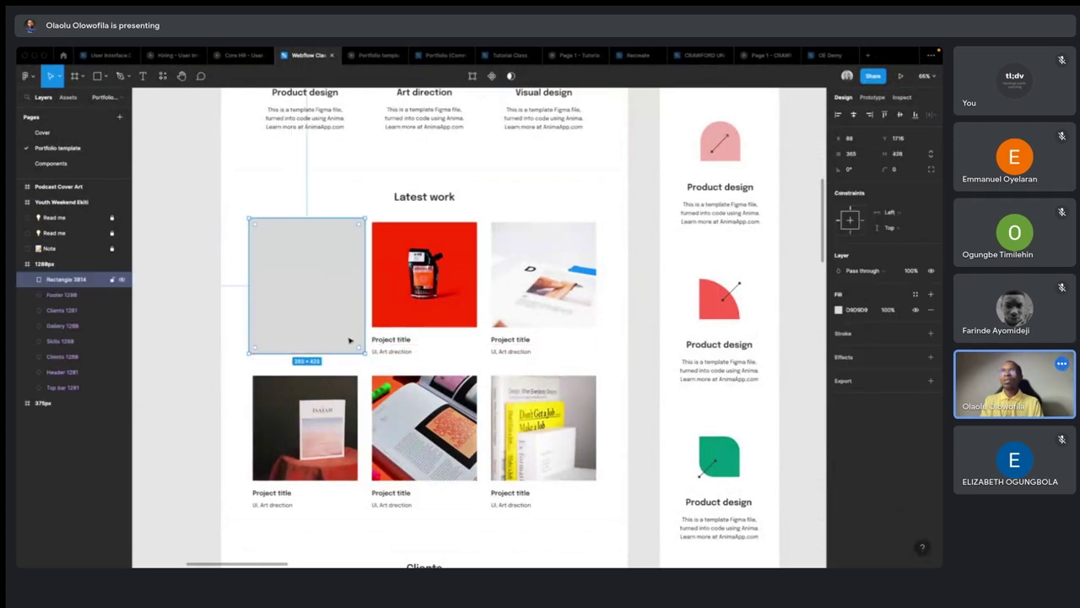
left_click_drag(333, 312, 568, 309)
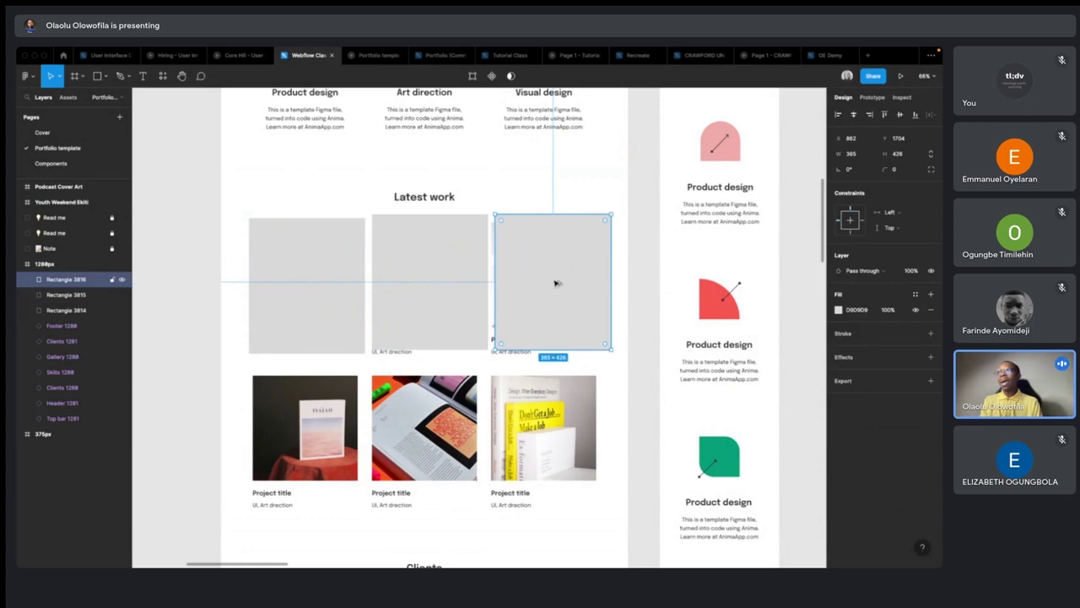
left_click_drag(556, 284, 539, 433)
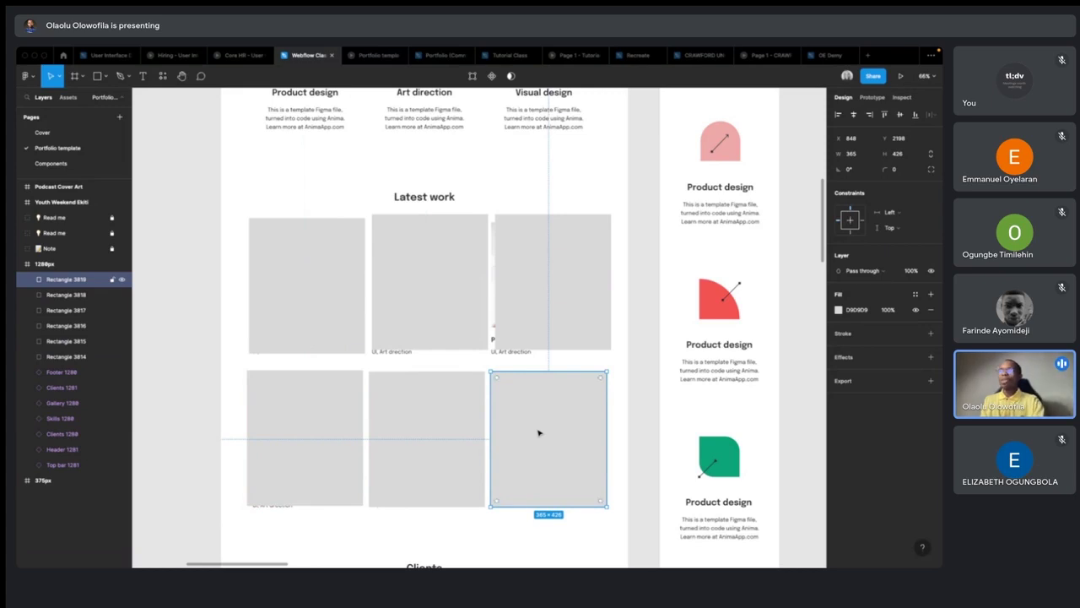
- Delete all six grey rectangles covering the Latest work project cards
key("Delete")
left_click(436, 434)
key("Delete")
left_click(332, 412)
key("Delete")
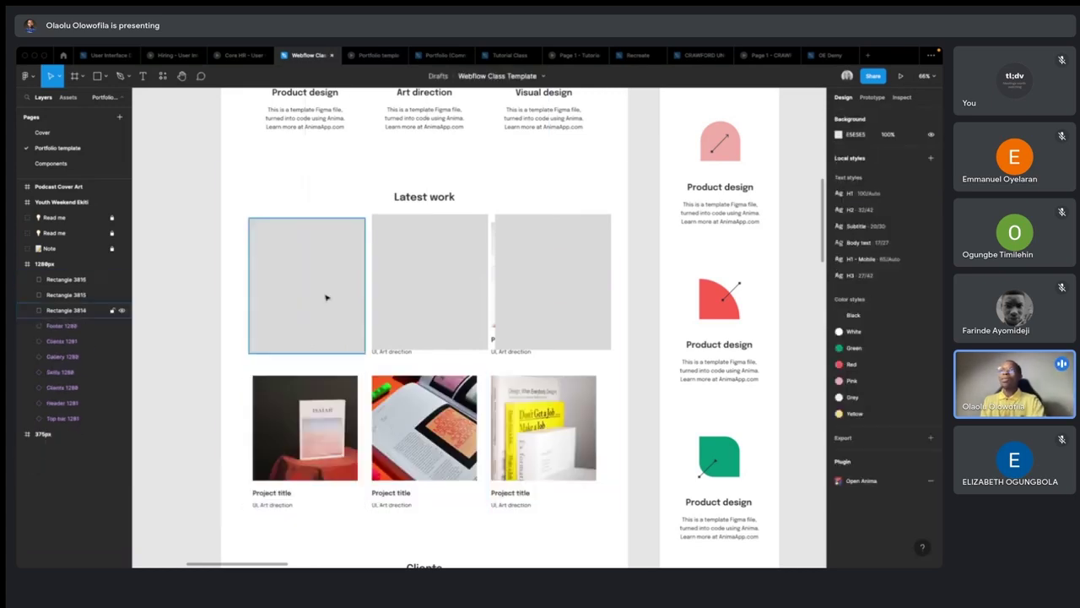
left_click(325, 296)
key("Delete")
left_click(429, 294)
key("Delete")
left_click(542, 289)
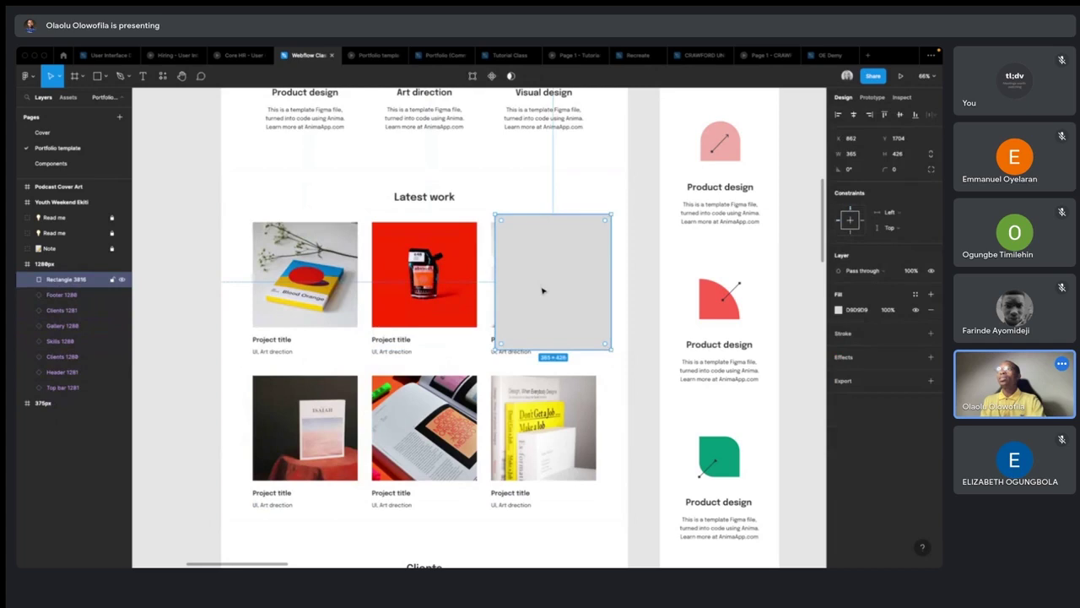
key("Delete")
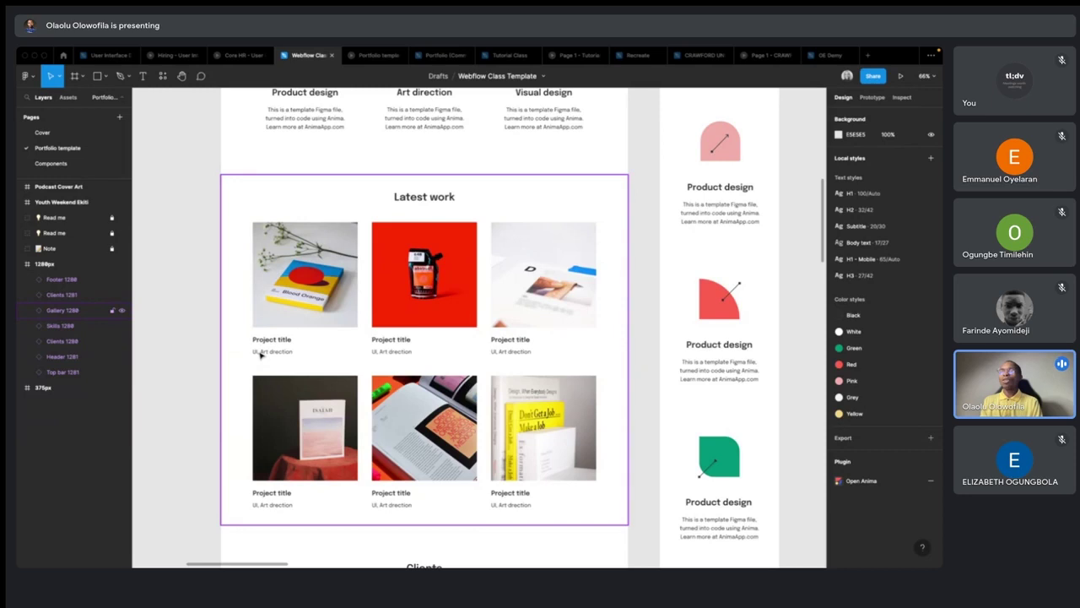
- Examine the project title and category text beneath the Latest work images
scroll(264, 358, "up", 5)
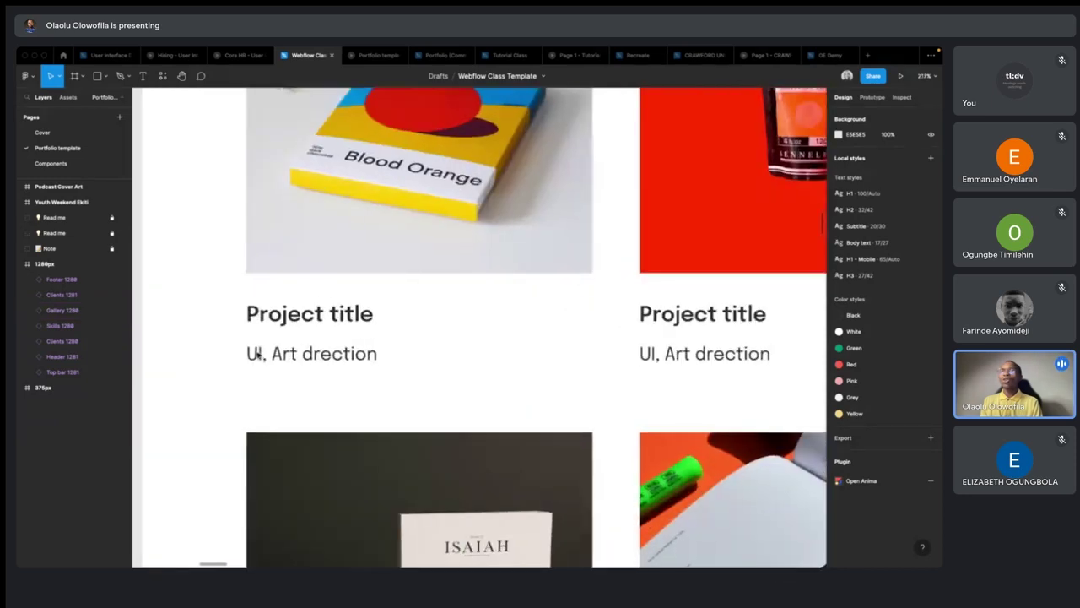
key("shift+0")
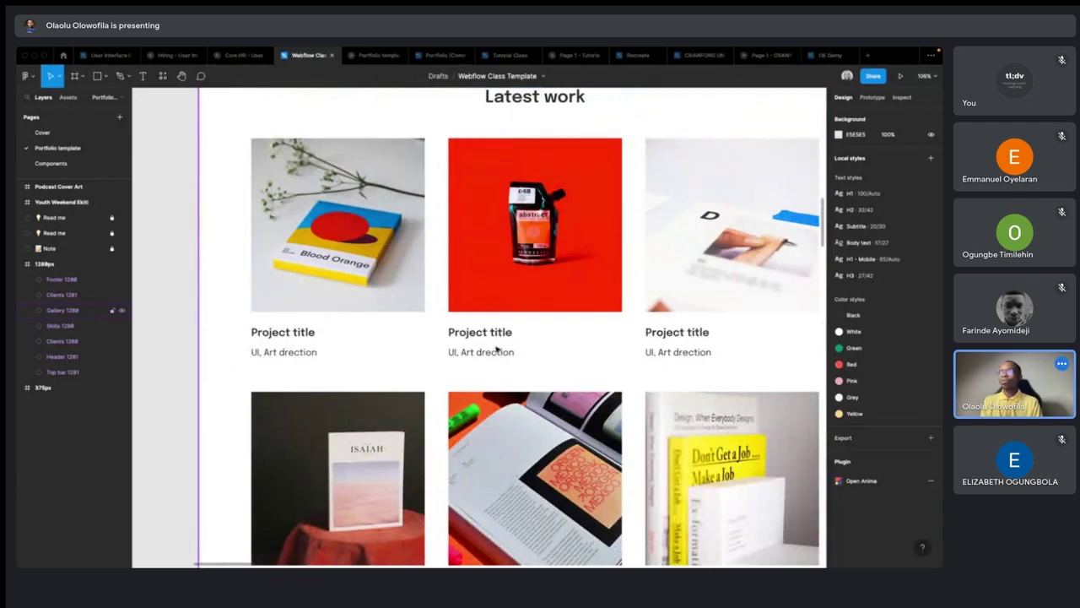
scroll(494, 350, "down", 5)
scroll(497, 348, "up", 3)
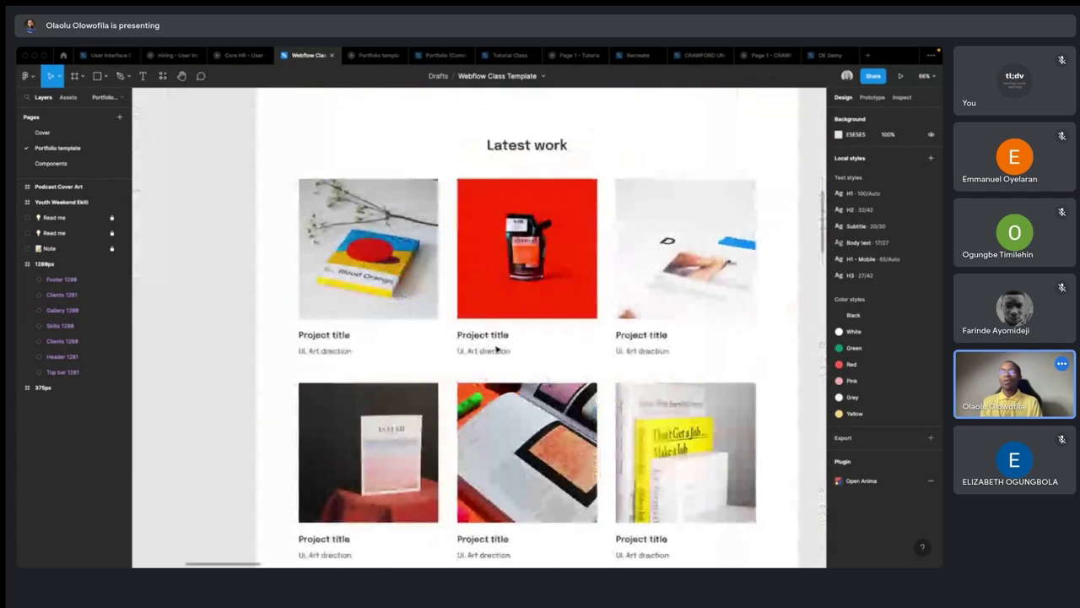
- Export the first Latest work image, the Blood Orange book, as a PNG named project01
left_click(368, 249)
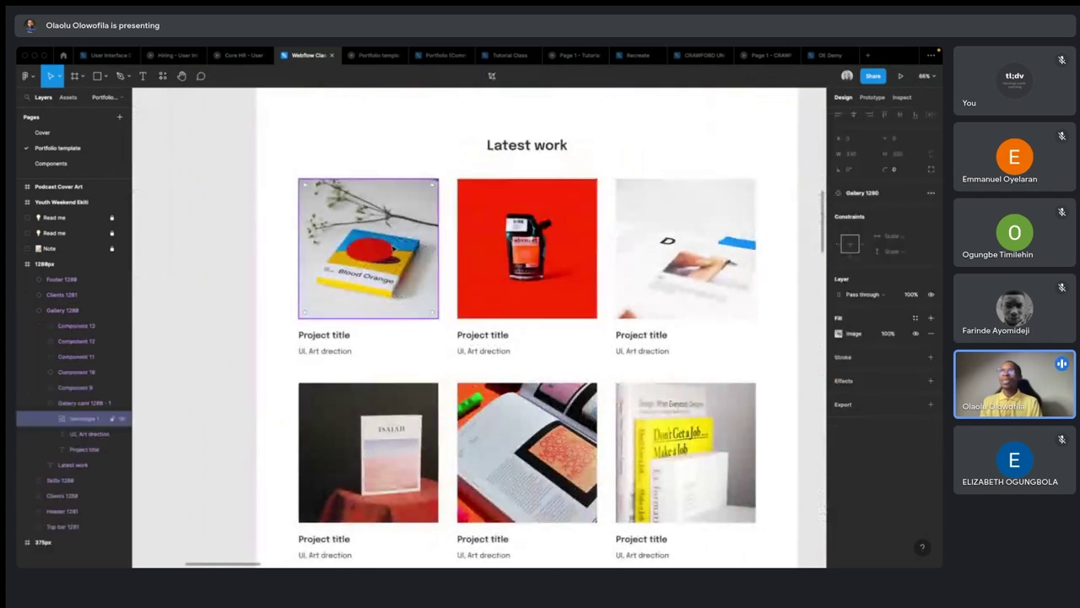
left_click(930, 405)
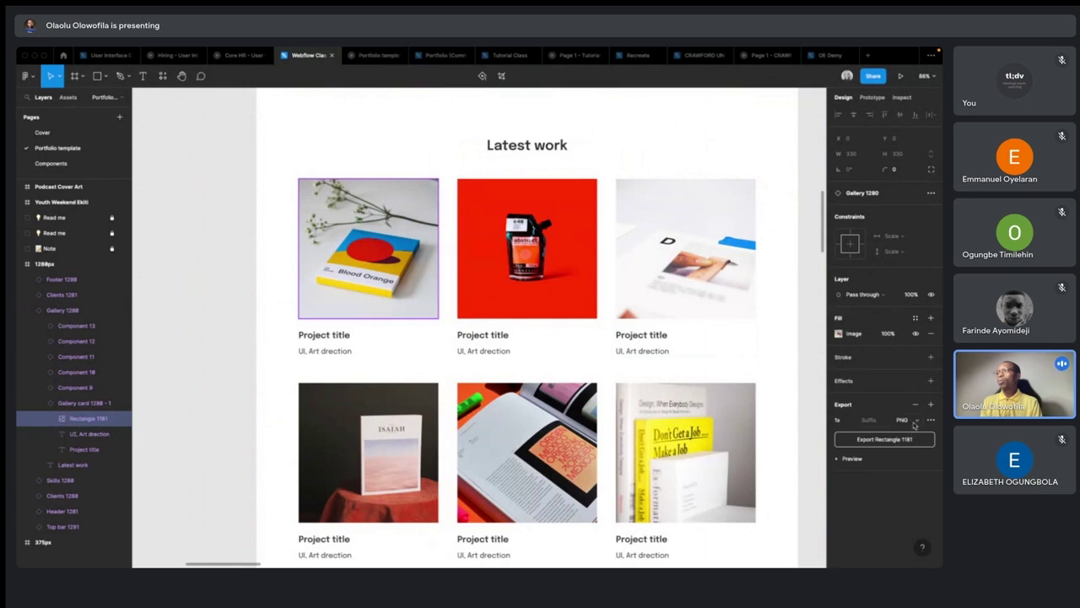
left_click(884, 440)
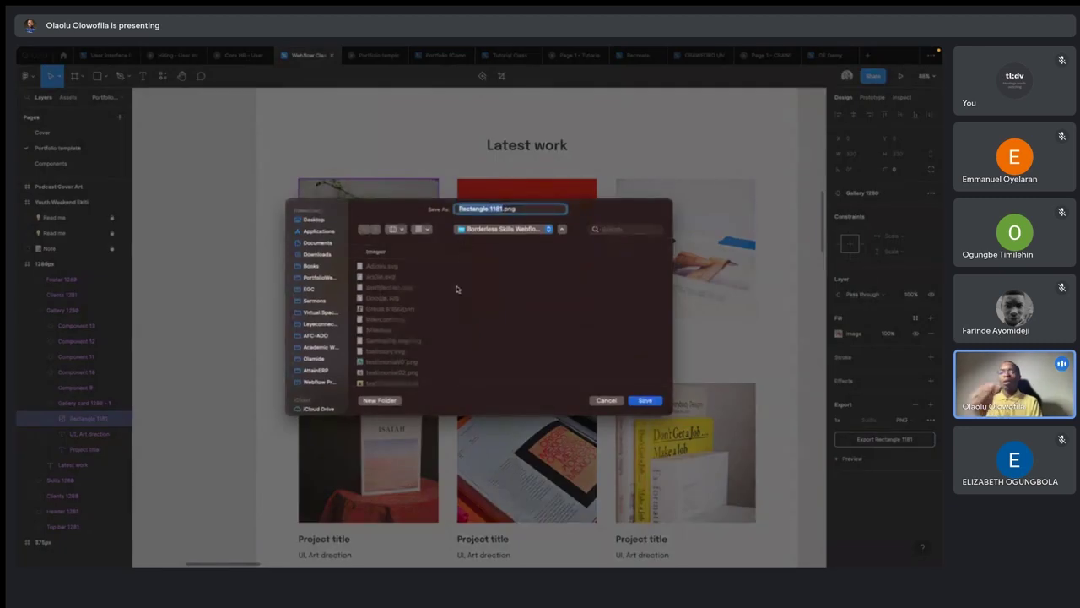
type("proj")
key("BackSpace")
key("BackSpace")
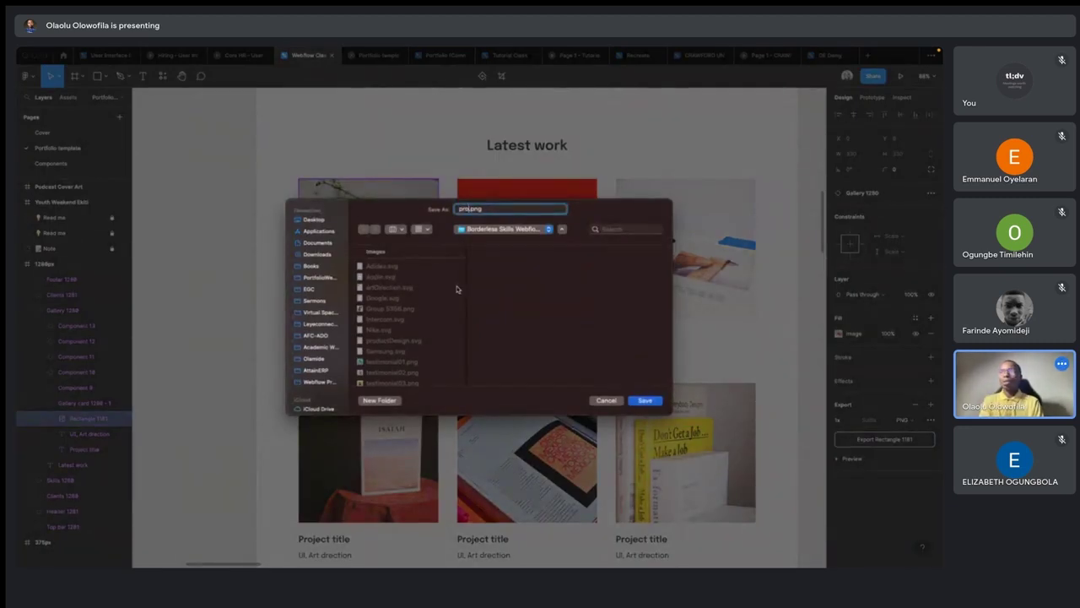
type("ect01")
key("Return")
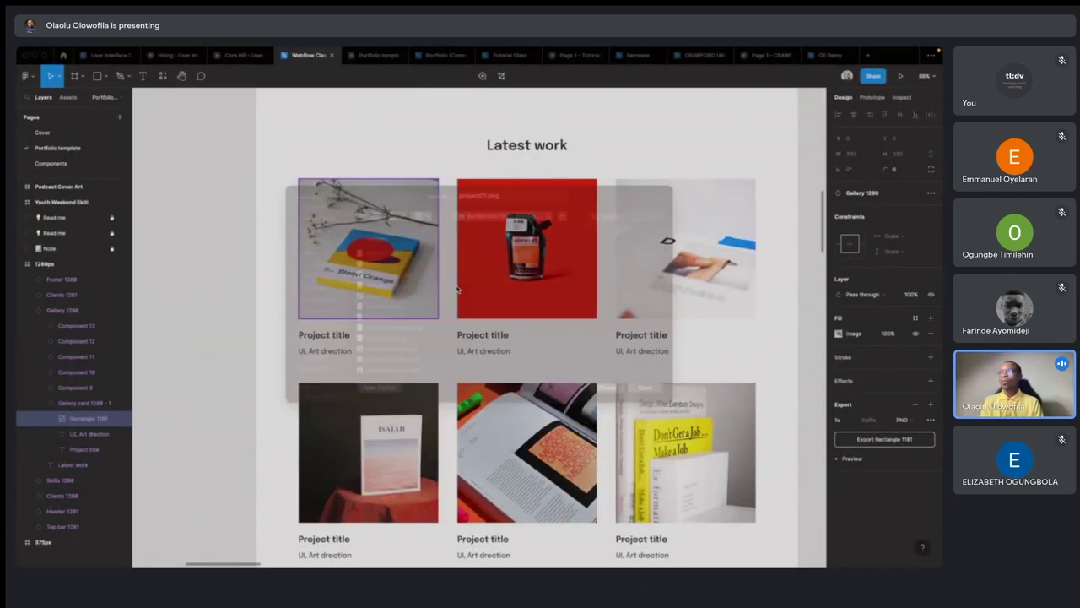
- Export the red paint-bottle image from the Latest work gallery as a PNG named project02
left_click(531, 245)
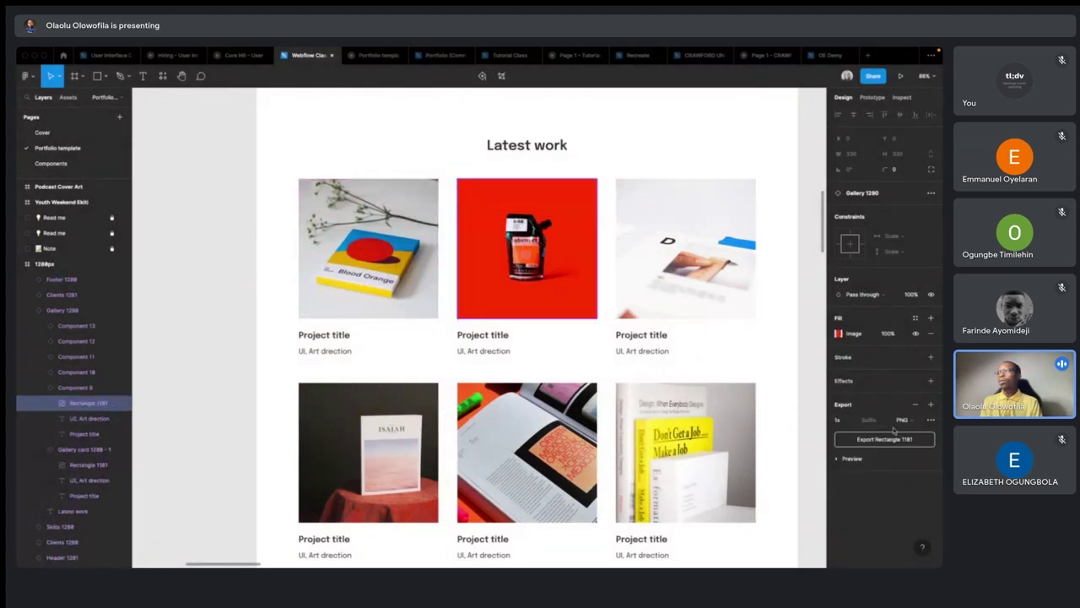
left_click(896, 439)
type("proje")
type("t01")
key("BackSpace")
key("BackSpace")
type("c")
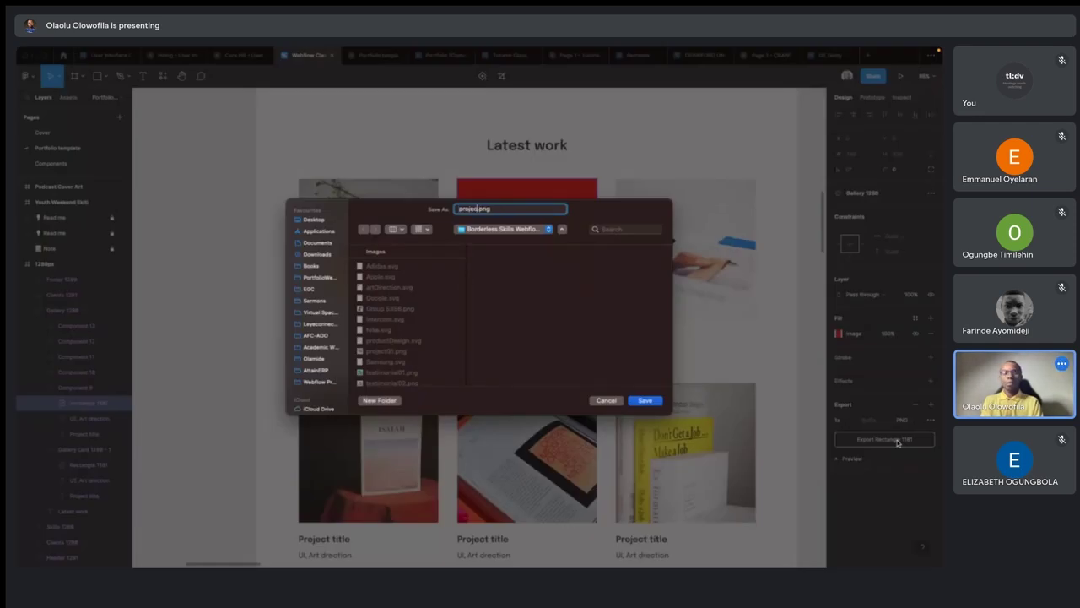
type("t02")
key("Return")
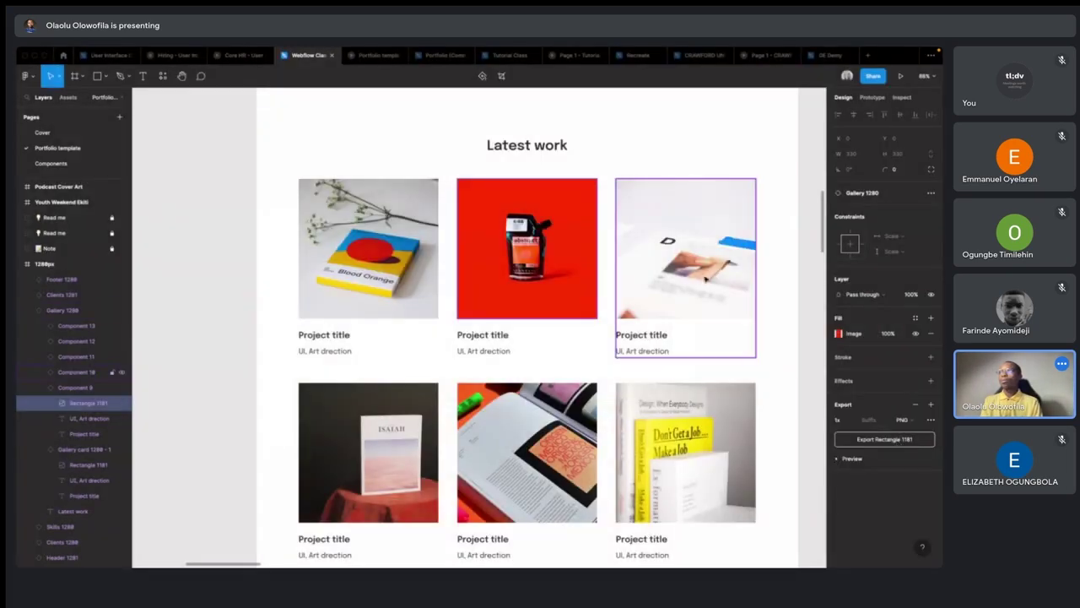
- Export the third image in the first Latest work row as a PNG named project03
left_click(700, 274)
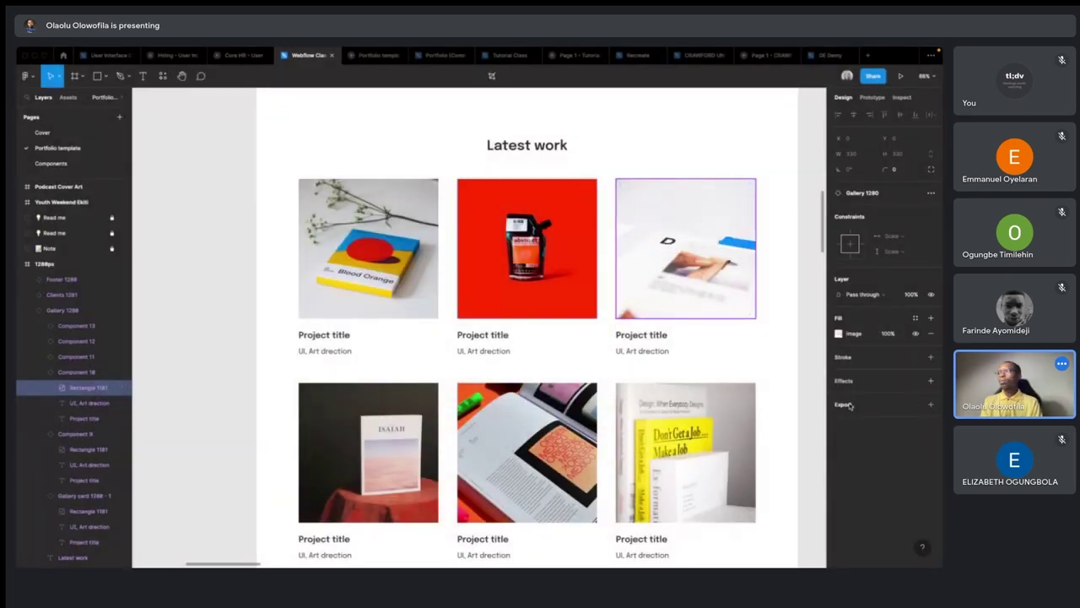
left_click(884, 438)
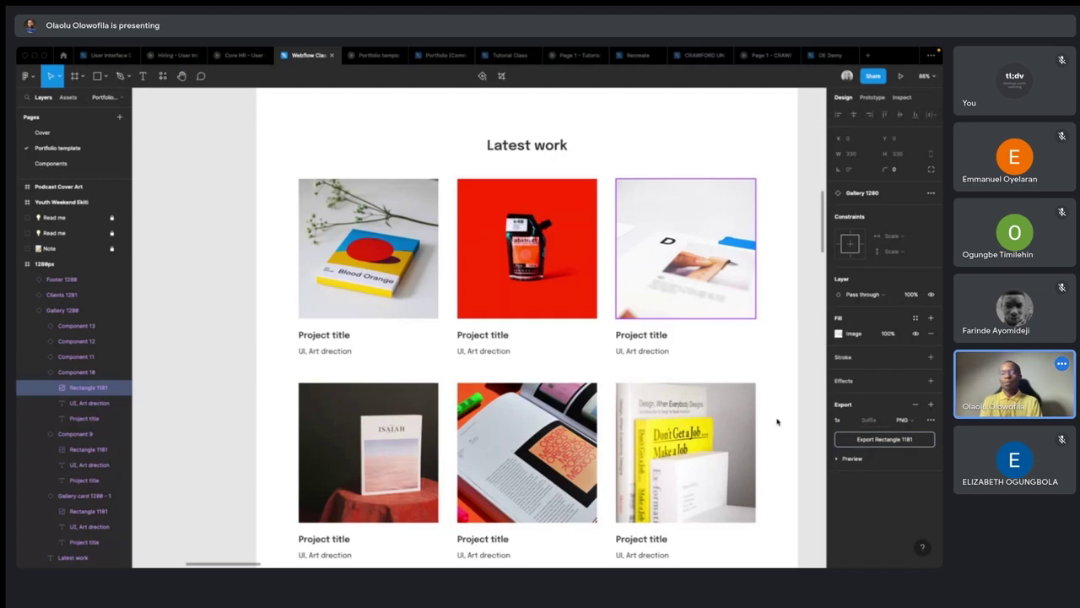
type("project03")
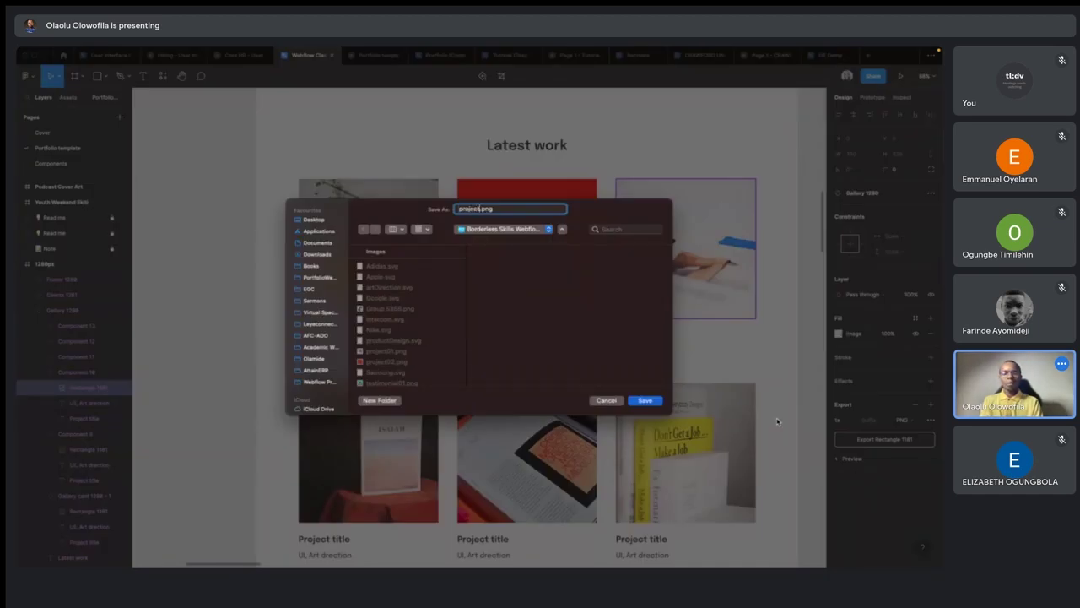
key("Return")
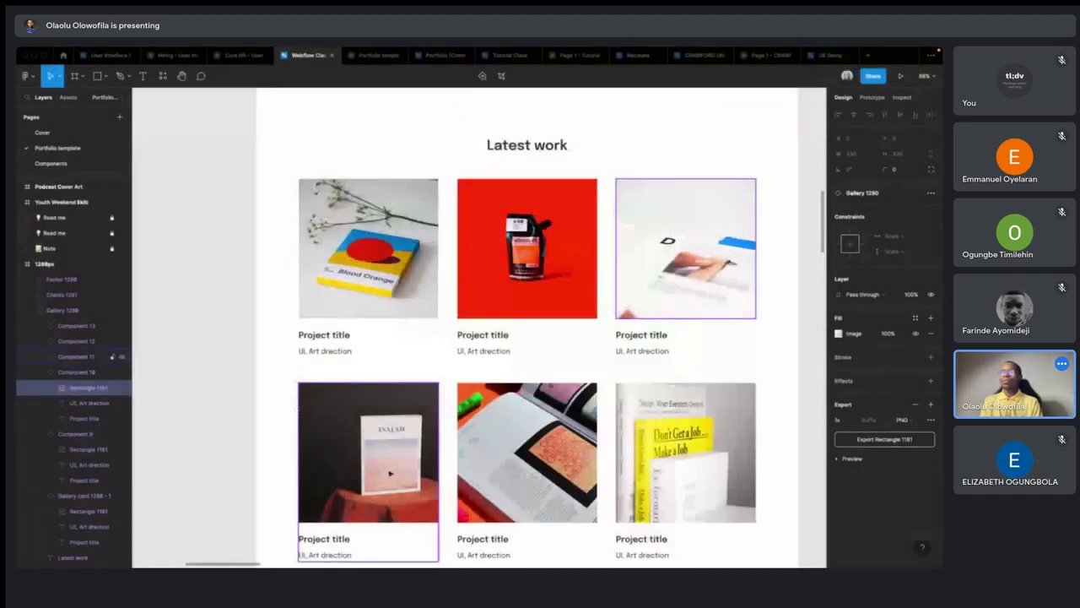
- Export the Isaiah book image in the second Latest work row as a PNG named project04
left_click(391, 475)
left_click(930, 404)
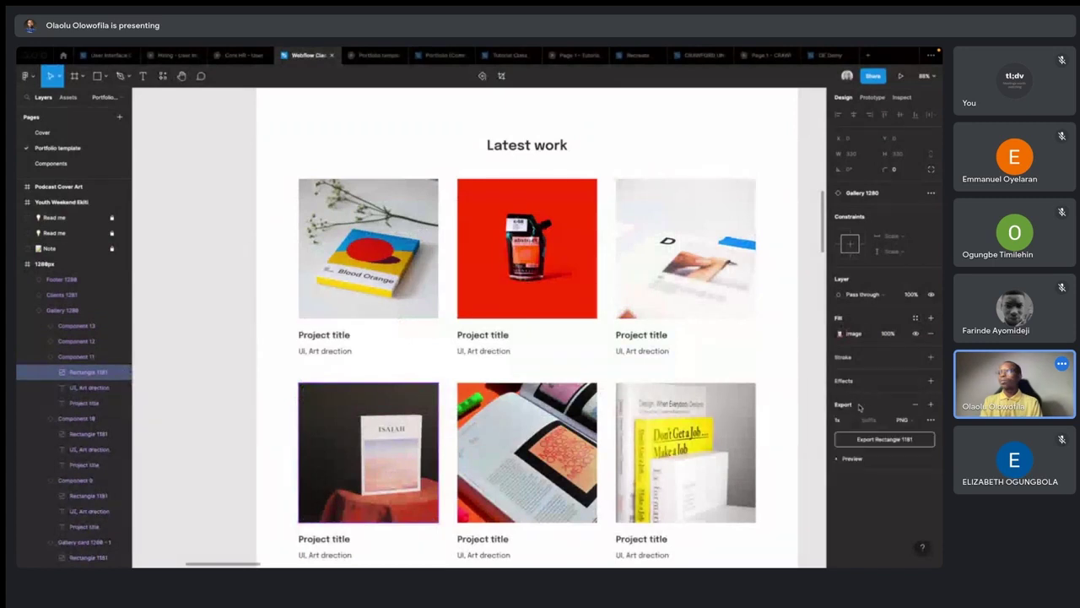
left_click(890, 439)
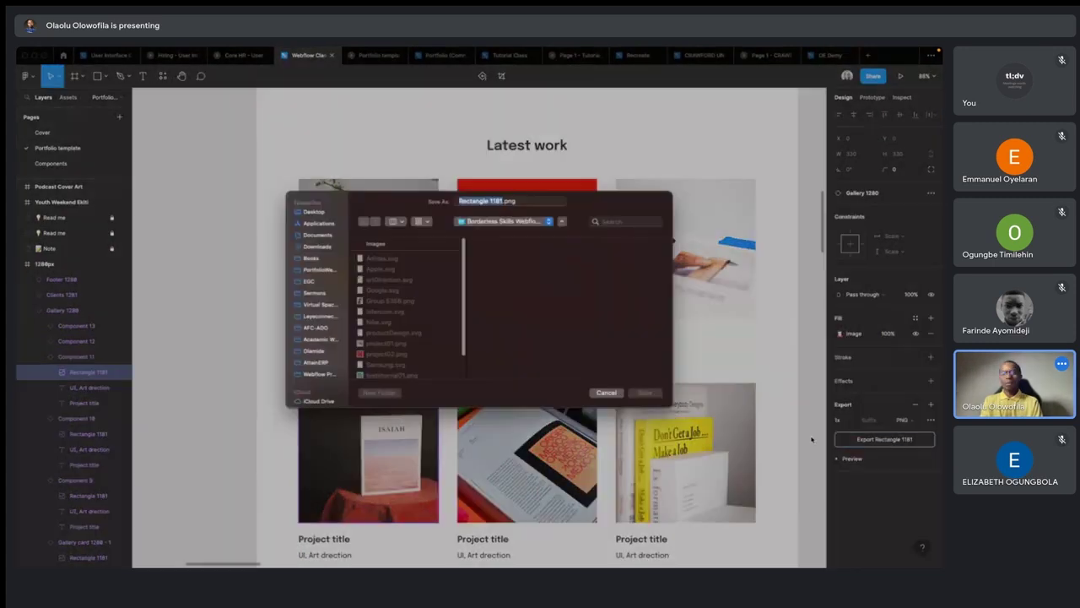
type("project04")
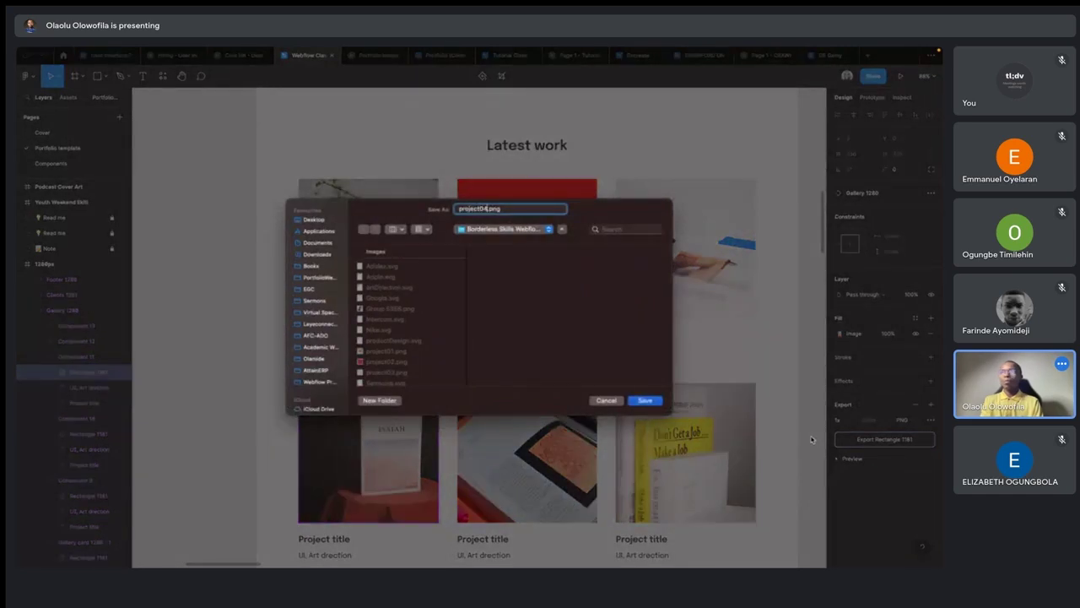
key("Return")
- Export the open-book image in the middle of the second row as a PNG named project05
left_click(564, 469)
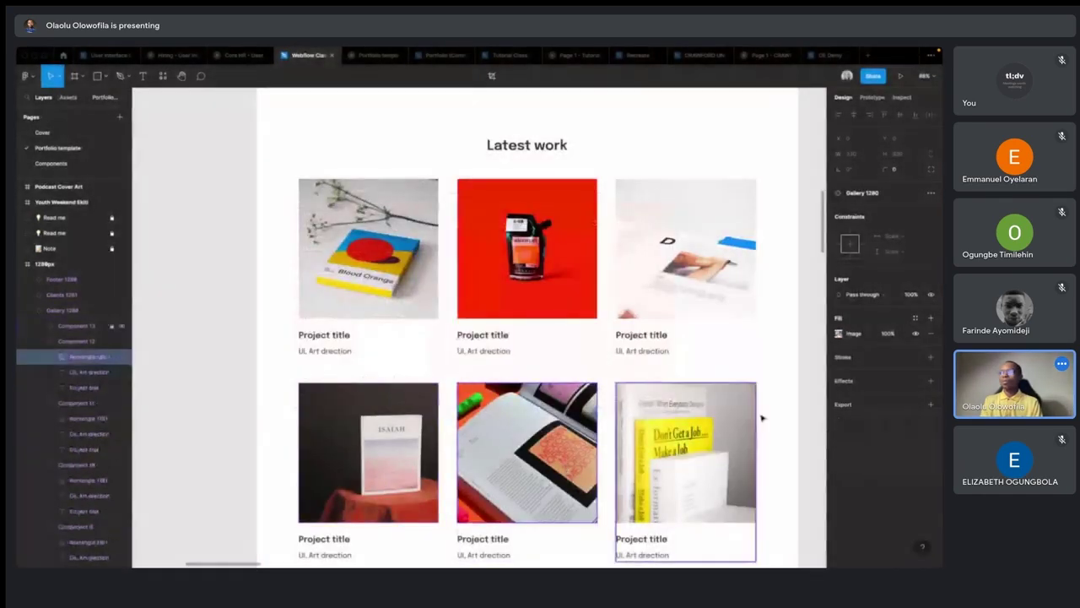
left_click(930, 405)
left_click(874, 438)
type("project")
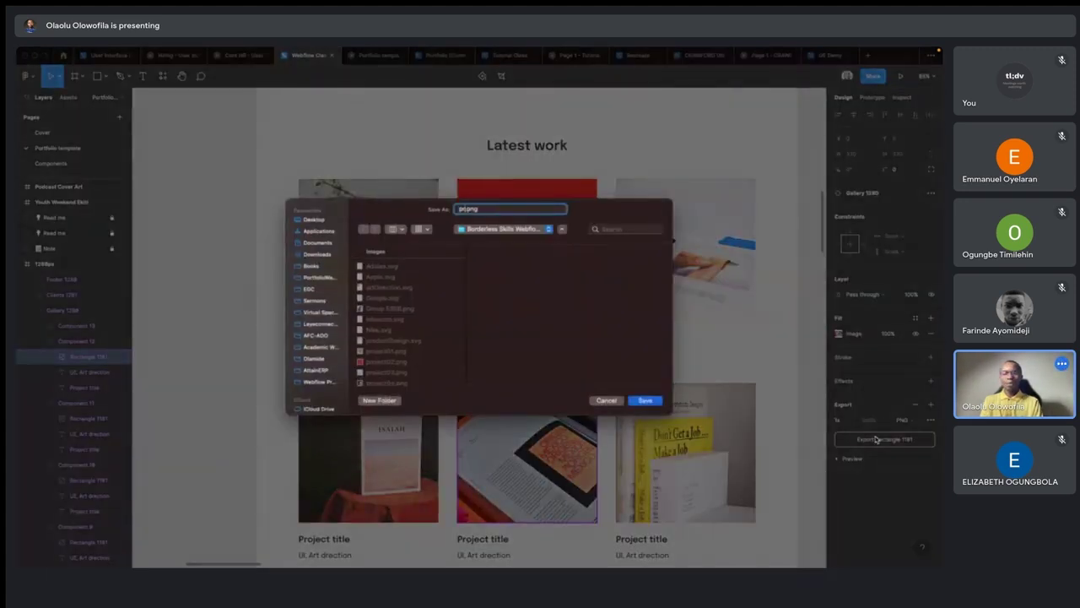
type("04")
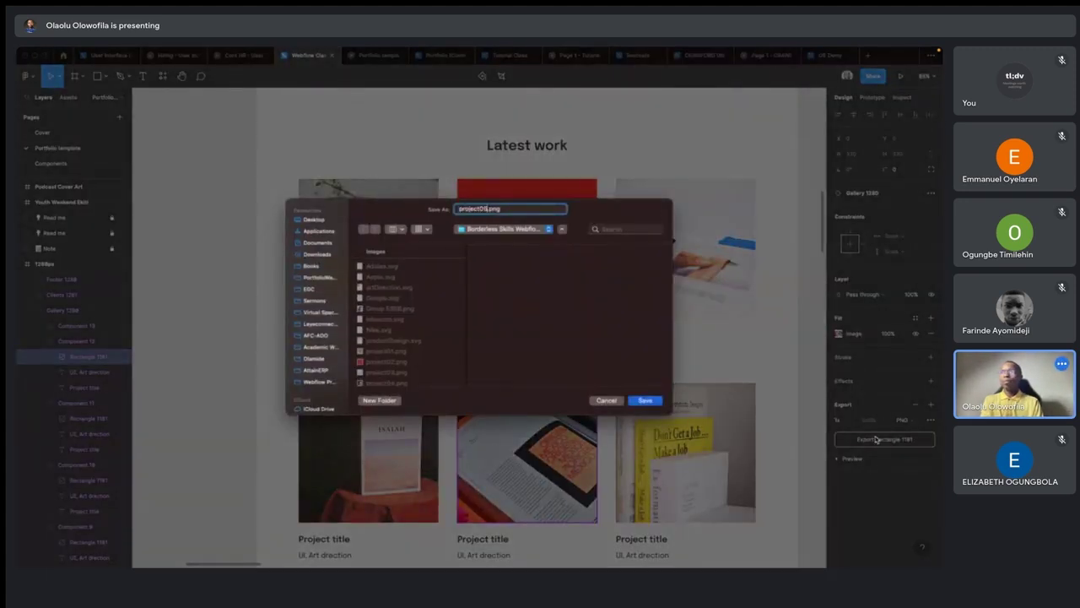
key("Return")
- Export the last Latest work image, with the yellow book, as a PNG named project06
left_click(690, 458)
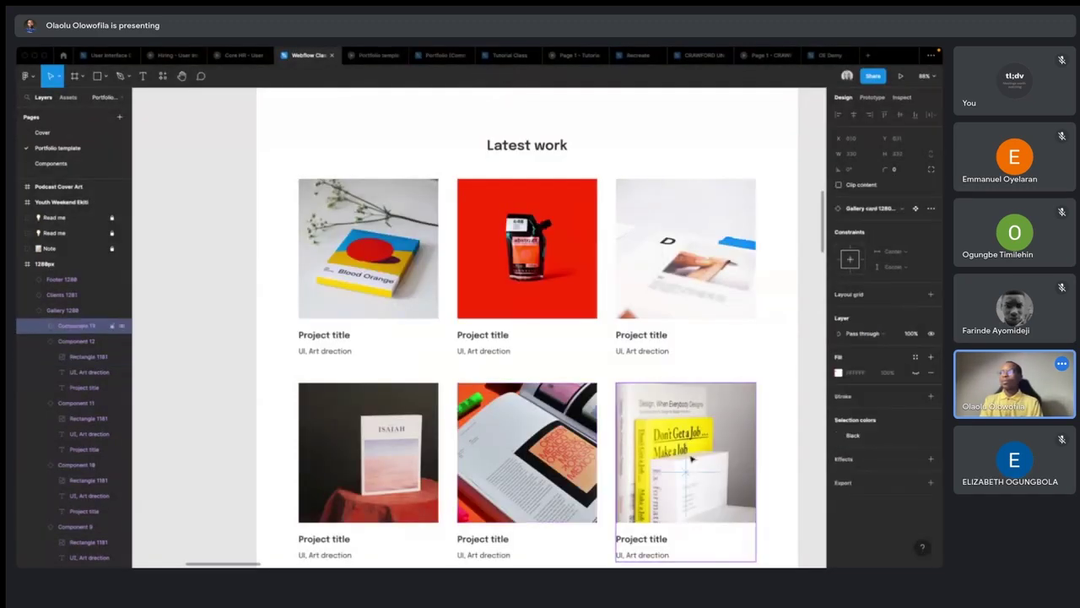
double_click(690, 458)
left_click(930, 404)
left_click(886, 438)
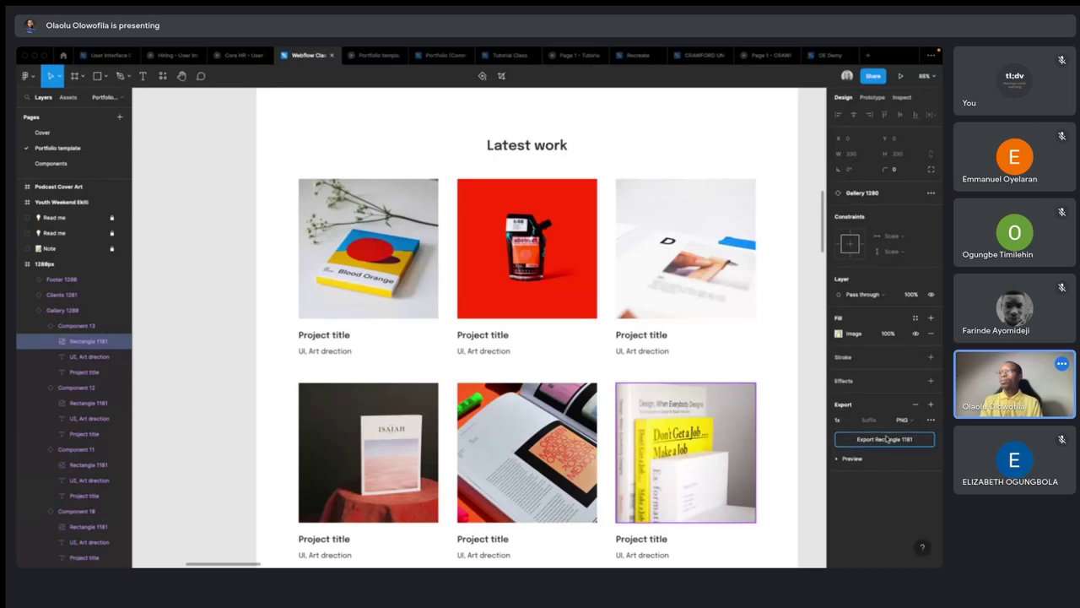
type("project06.png")
key("Return")
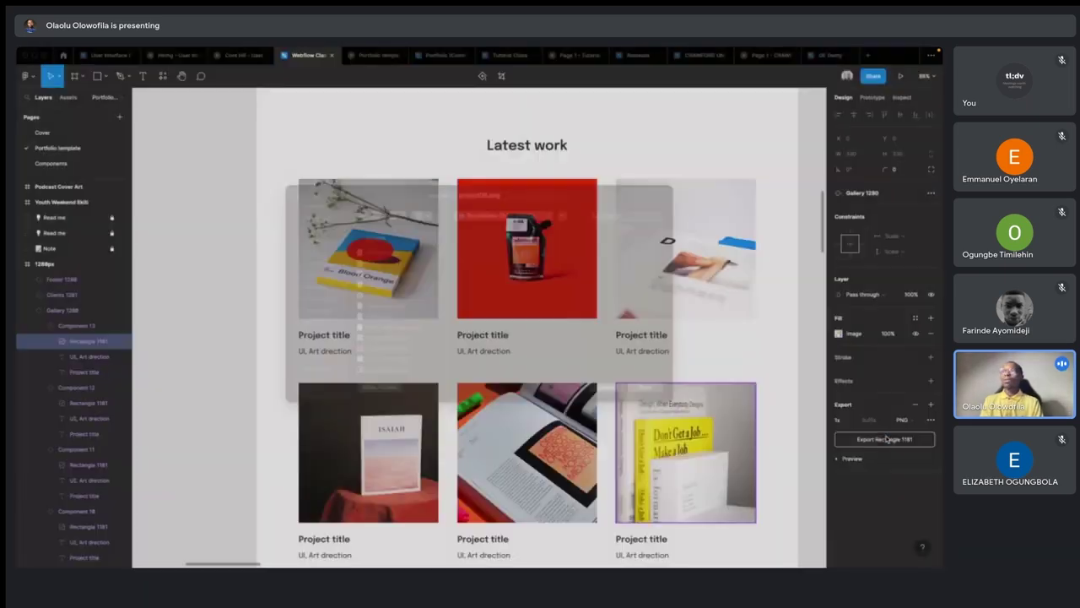
scroll(619, 443, "down", 4)
scroll(619, 443, "down", 5)
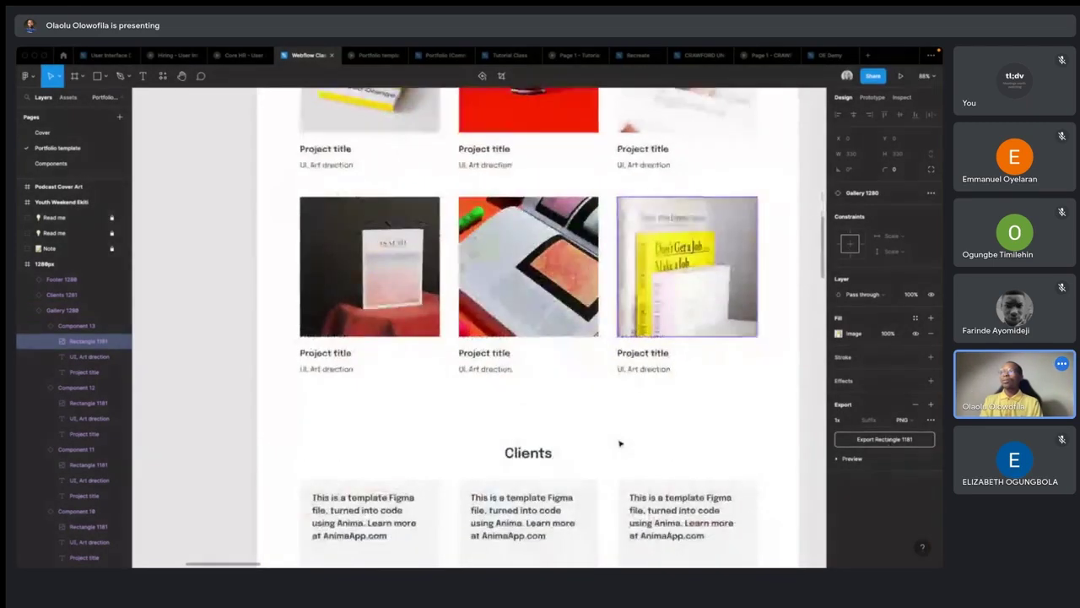
scroll(620, 443, "down", 1)
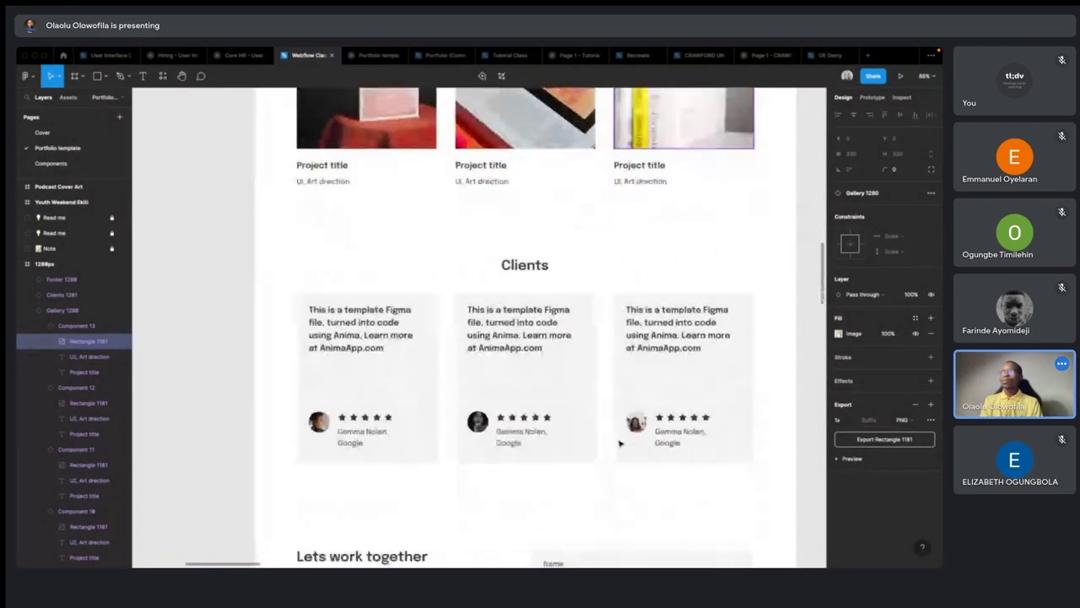
scroll(624, 451, "down", 3)
- Switch to Webflow and upload project01.png through project06.png to the site's assets
key("ctrl+Left")
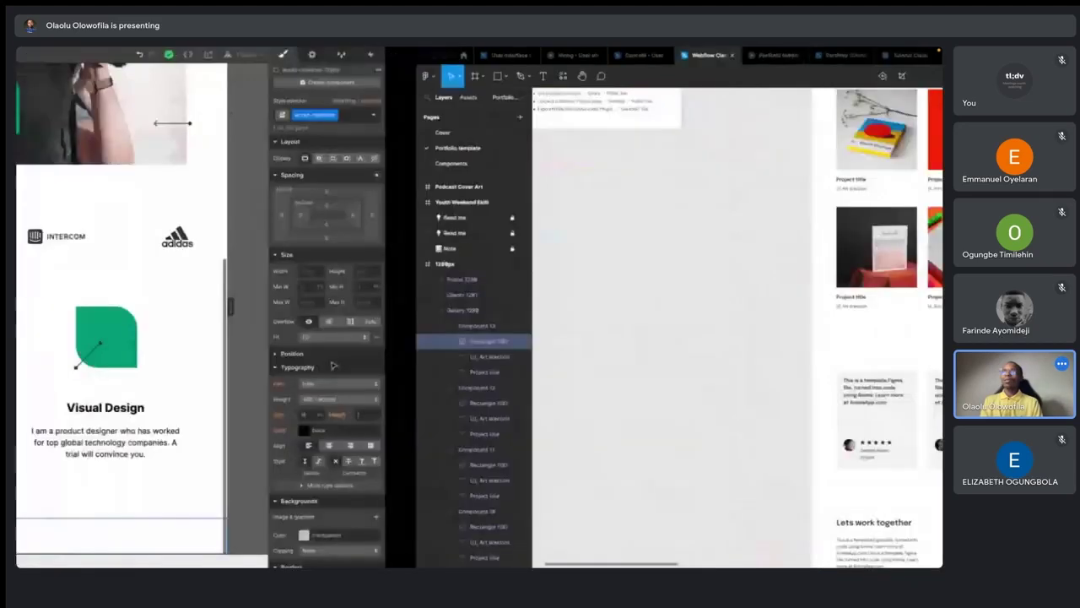
mouse_move(78, 224)
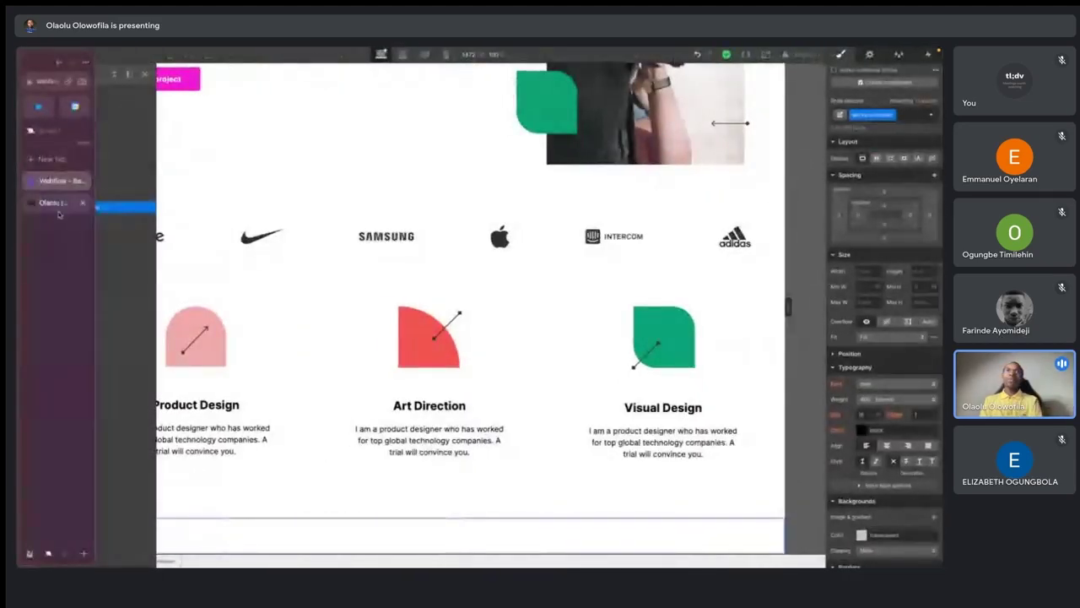
left_click(25, 212)
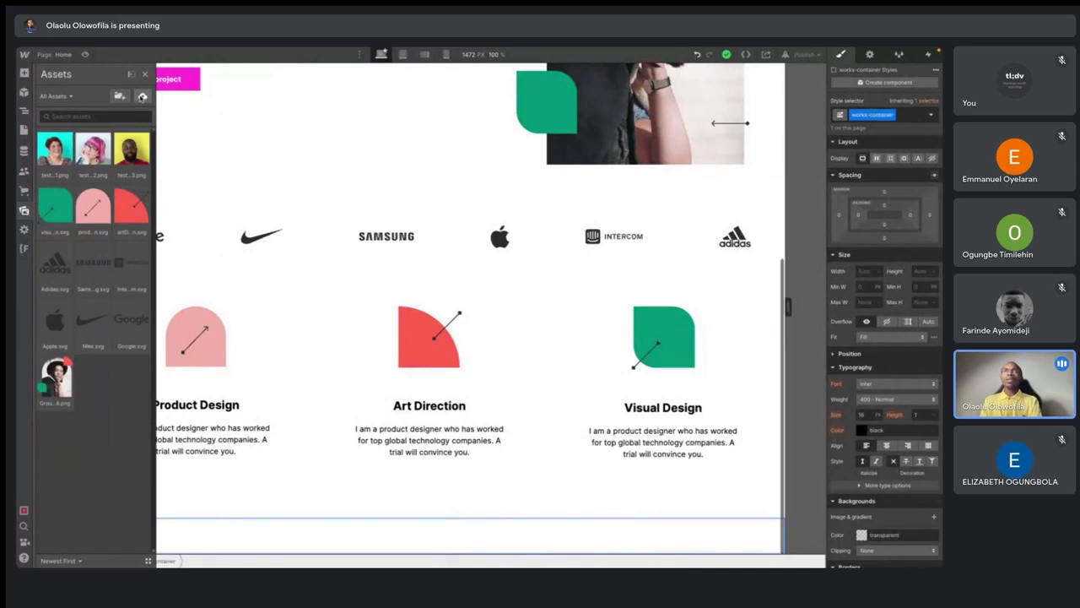
left_click(143, 97)
left_click(406, 251)
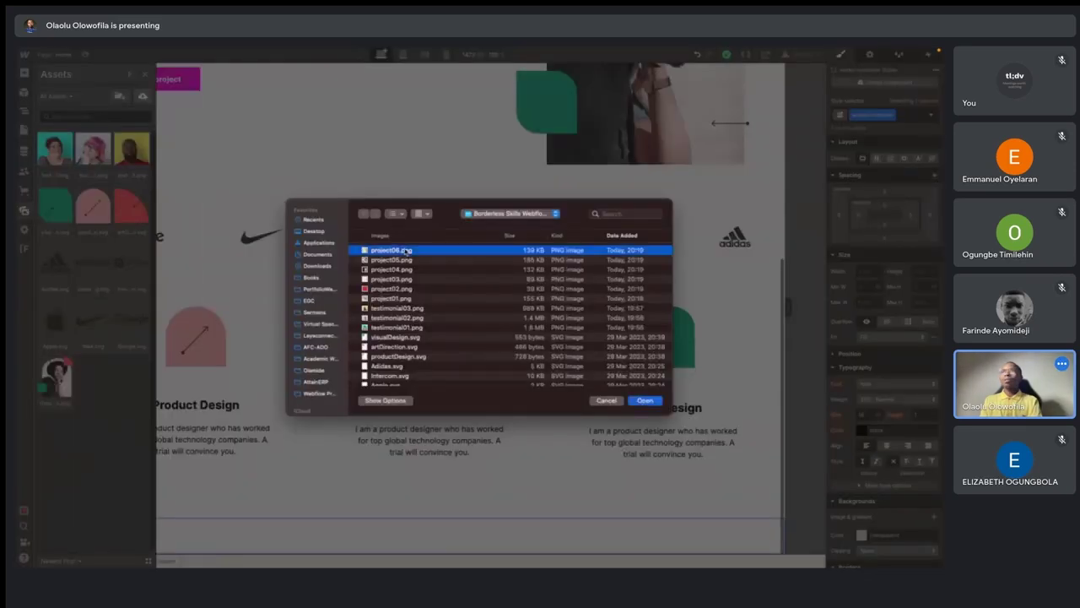
left_click(407, 307, "shift")
key("Return")
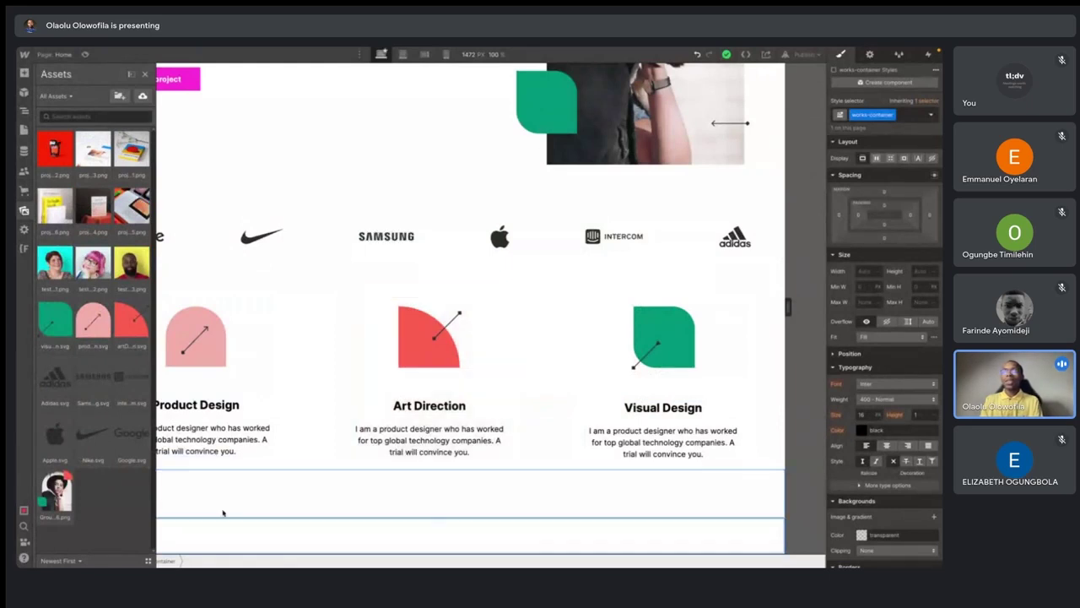
- Check the padding of skill-container and give works-container the same left and right padding of 70 px
left_click(244, 492)
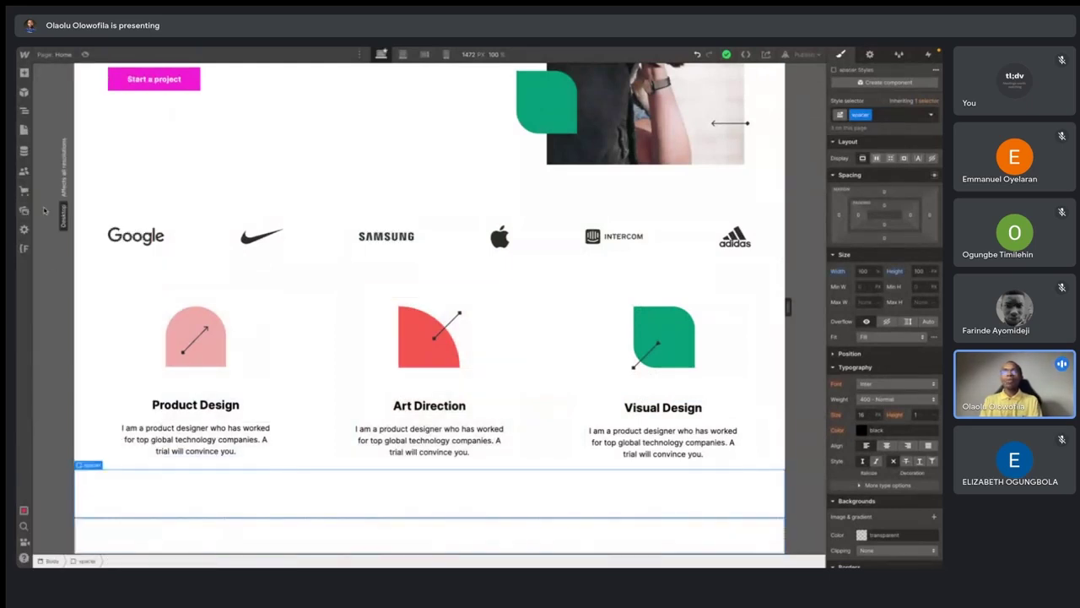
left_click(26, 112)
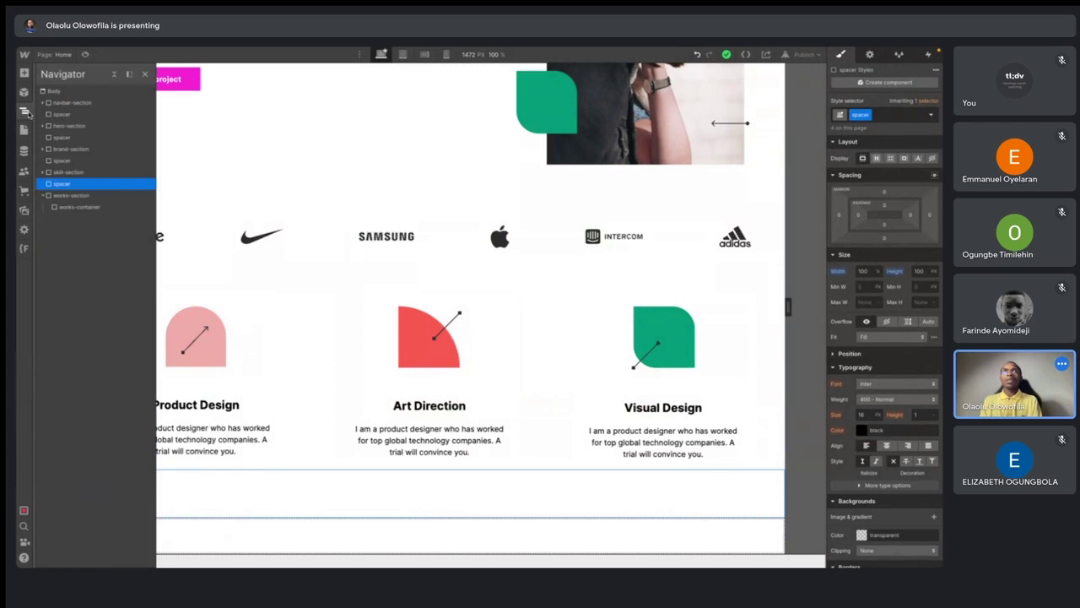
left_click(43, 173)
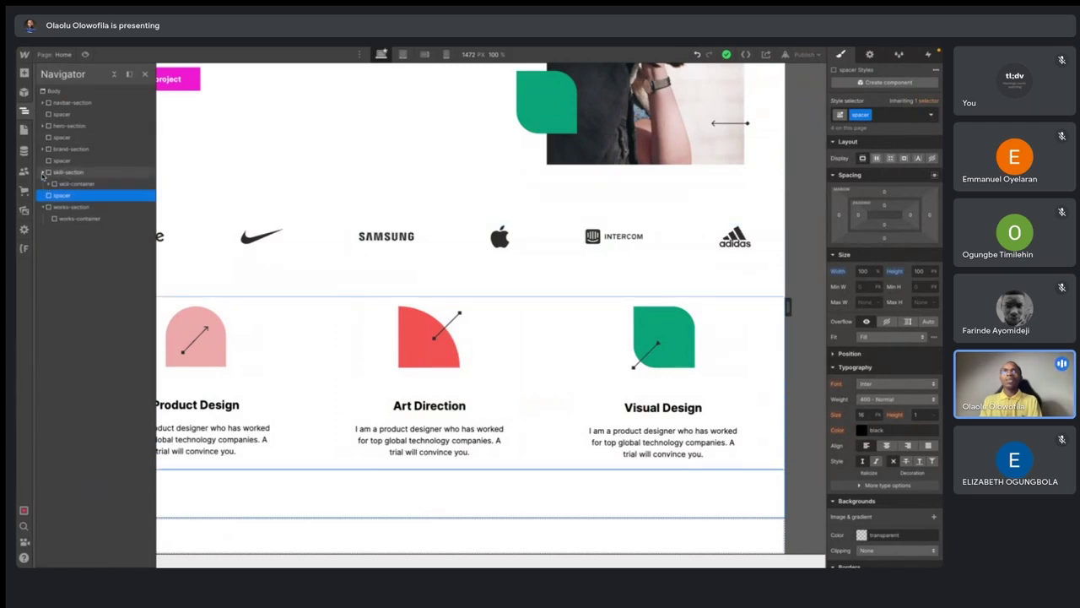
left_click(49, 184)
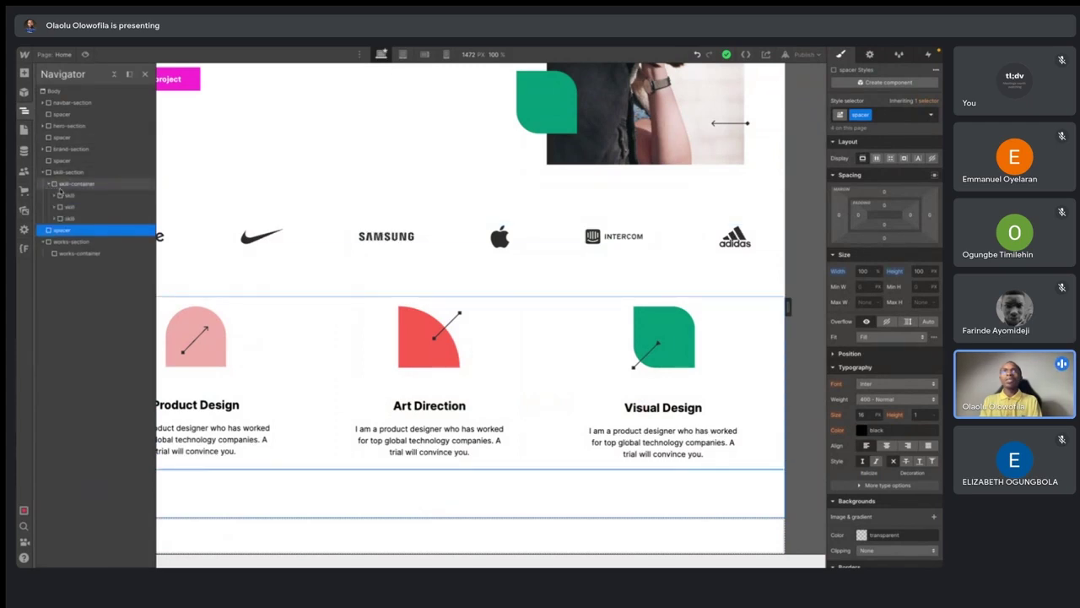
left_click(76, 184)
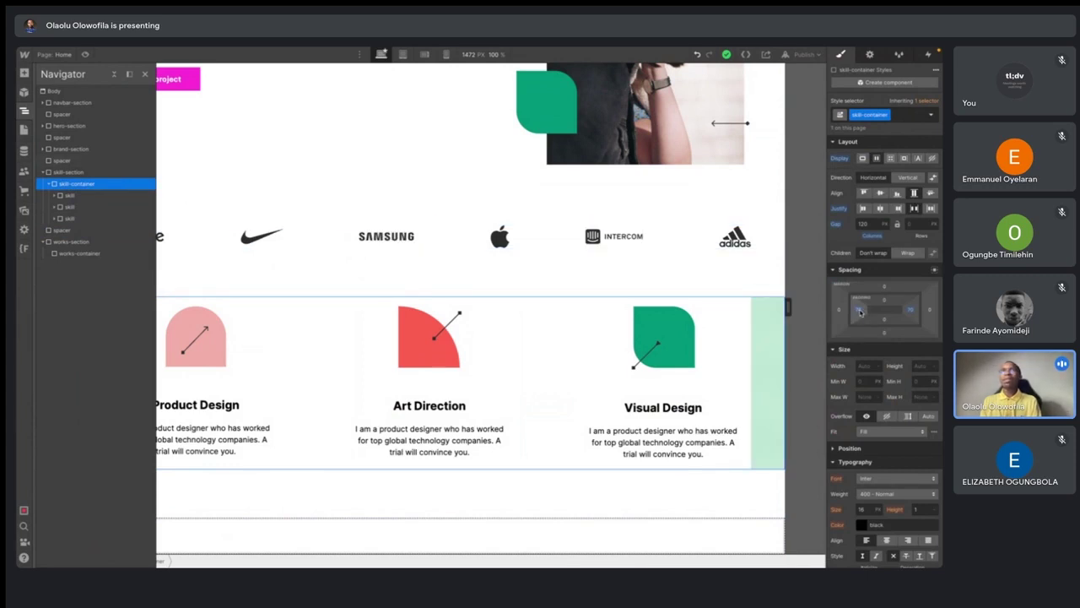
left_click(81, 253)
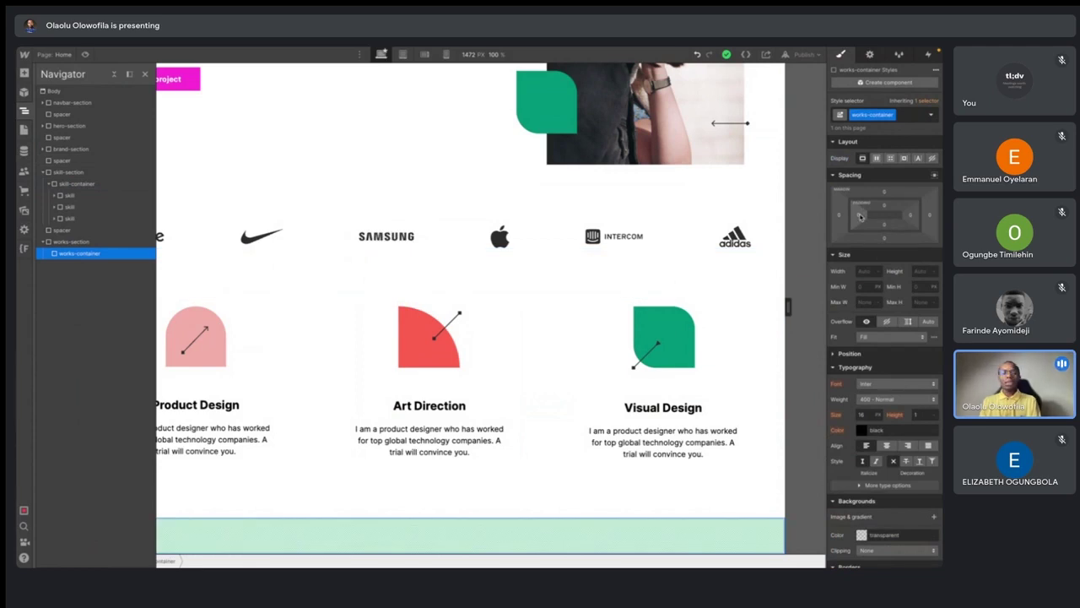
mouse_move(860, 216)
left_mouse_down()
mouse_move(896, 220)
mouse_move(860, 218)
left_mouse_up()
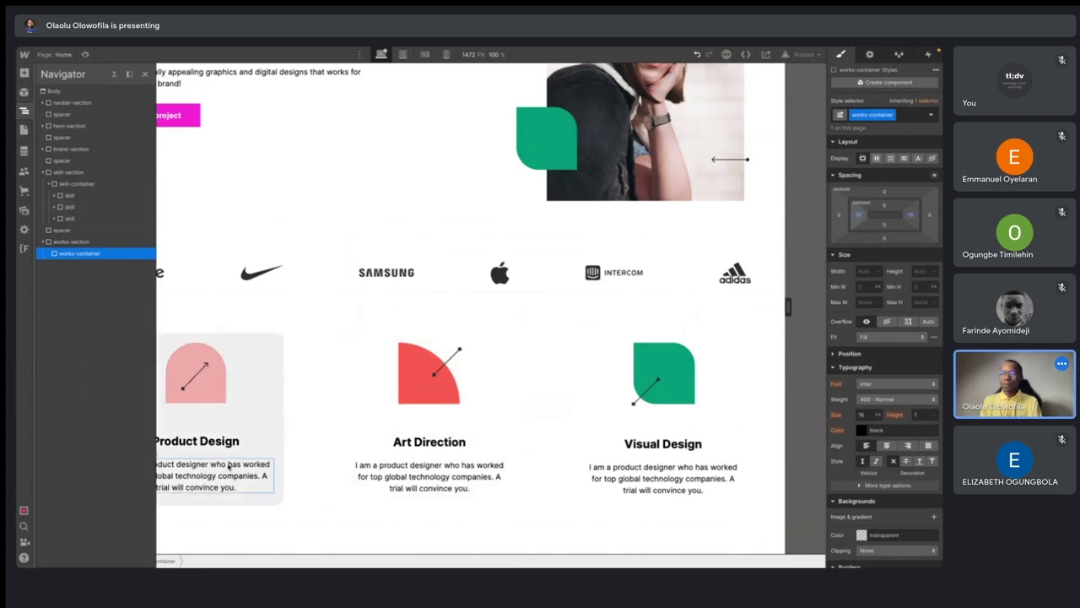
- Select works-container inside works-section and pin the Navigator so it no longer covers the canvas
left_click(43, 242)
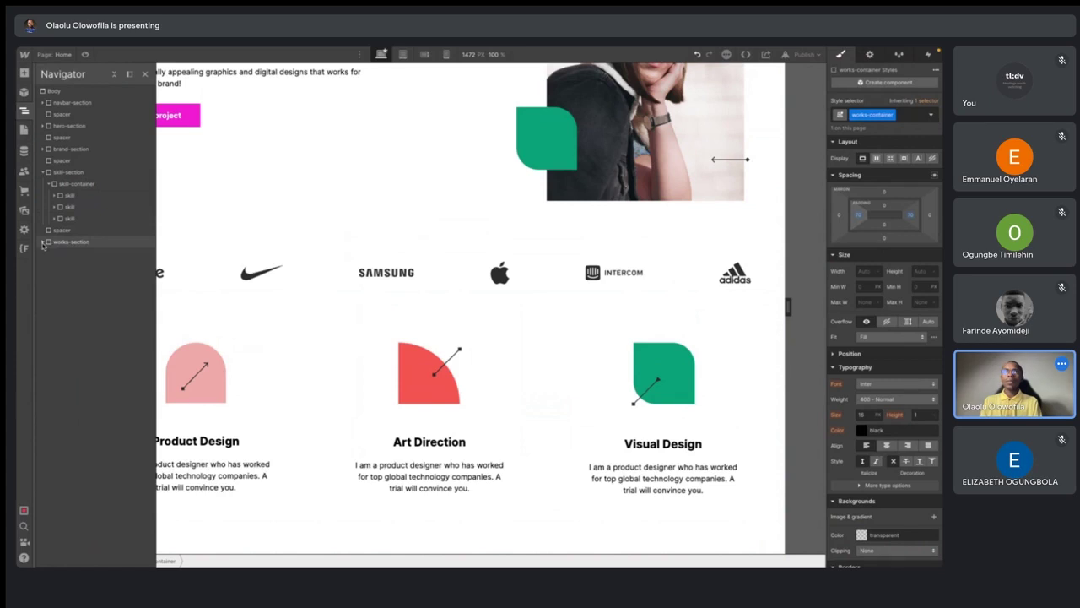
left_click(71, 243)
left_click(43, 242)
left_click(68, 253)
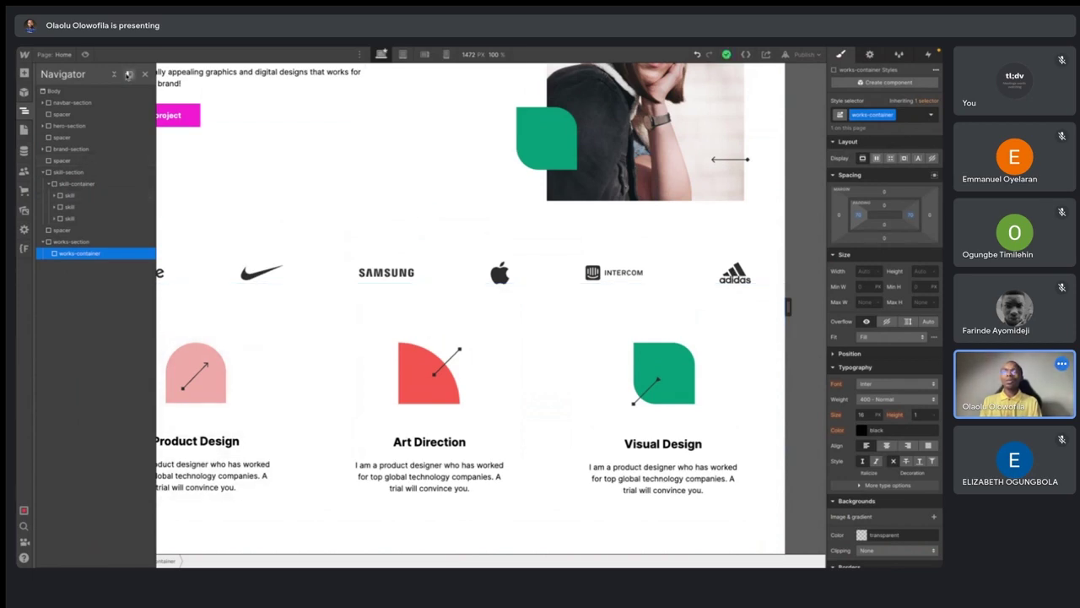
left_click(128, 74)
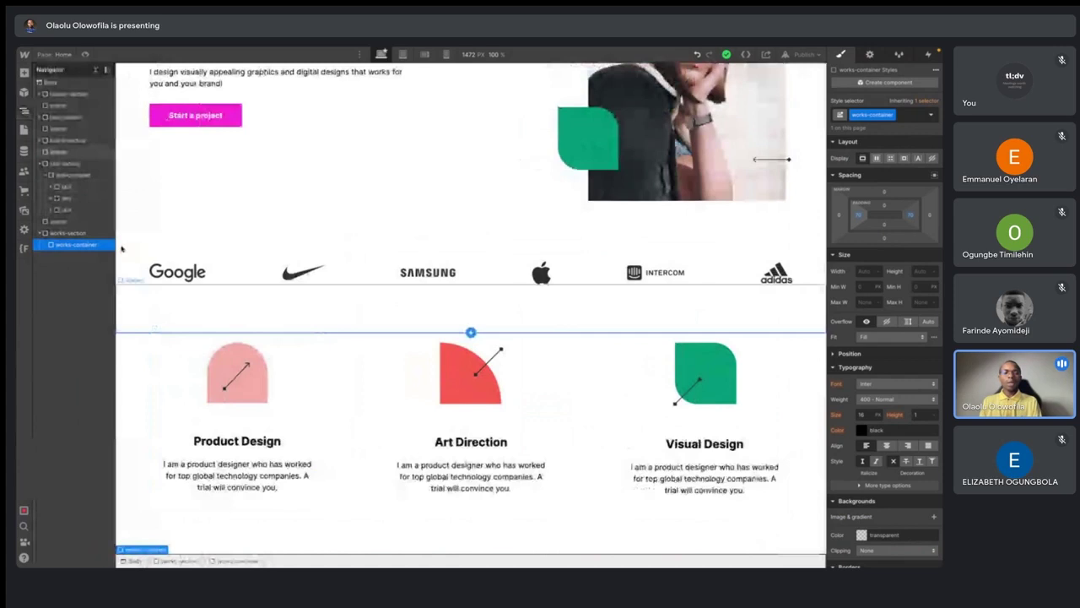
- Add a div block inside works-container and give it the new class work
key("ctrl+e")
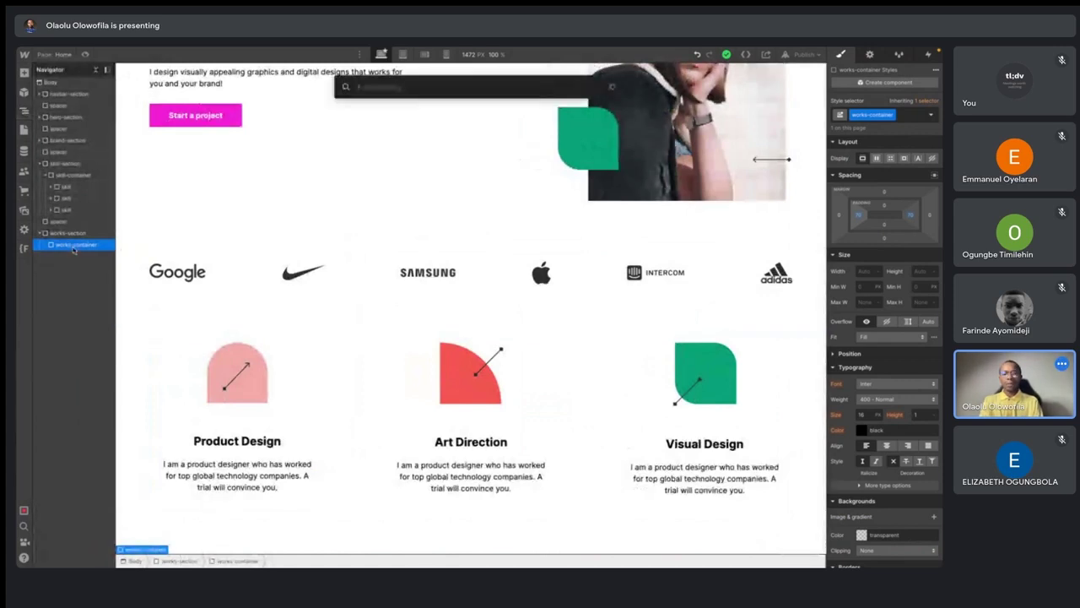
type("div")
key("Return")
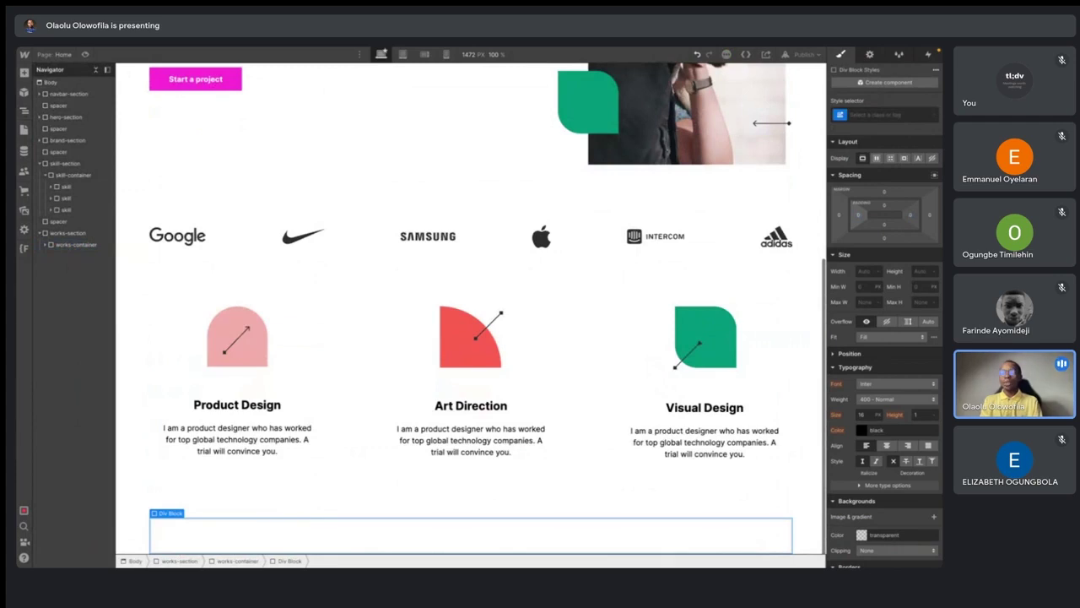
key("ctrl+Return")
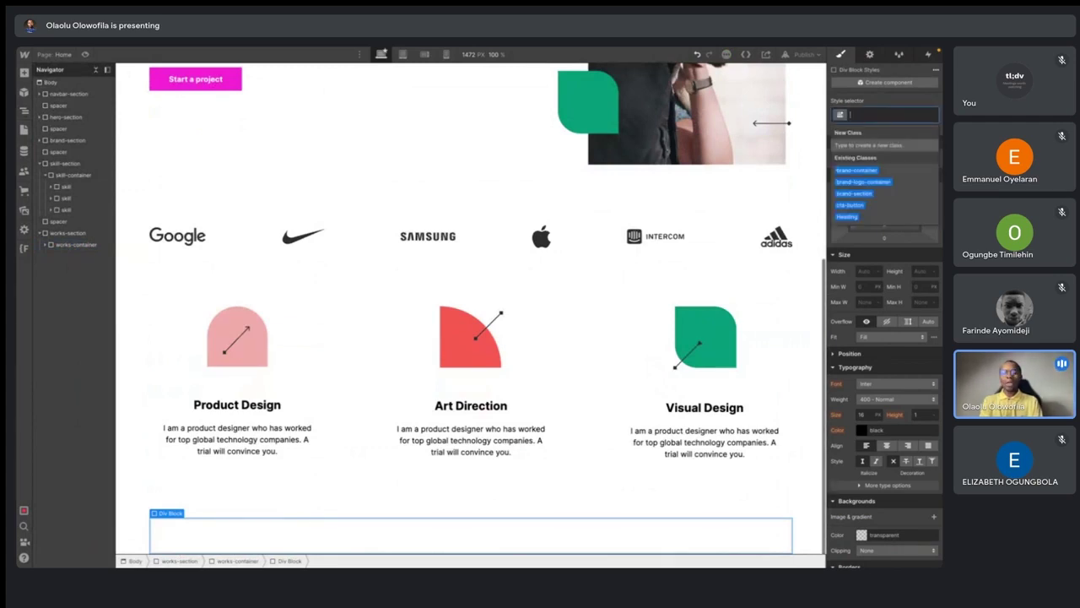
type("project")
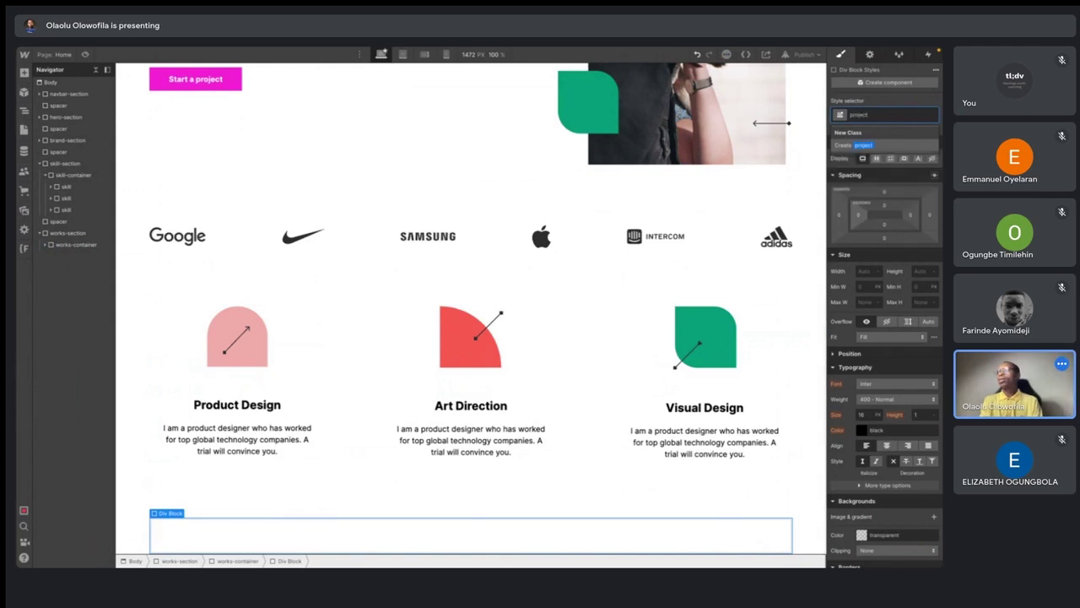
key("BackSpace")
key("BackSpace")
key("BackSpace")
key("BackSpace")
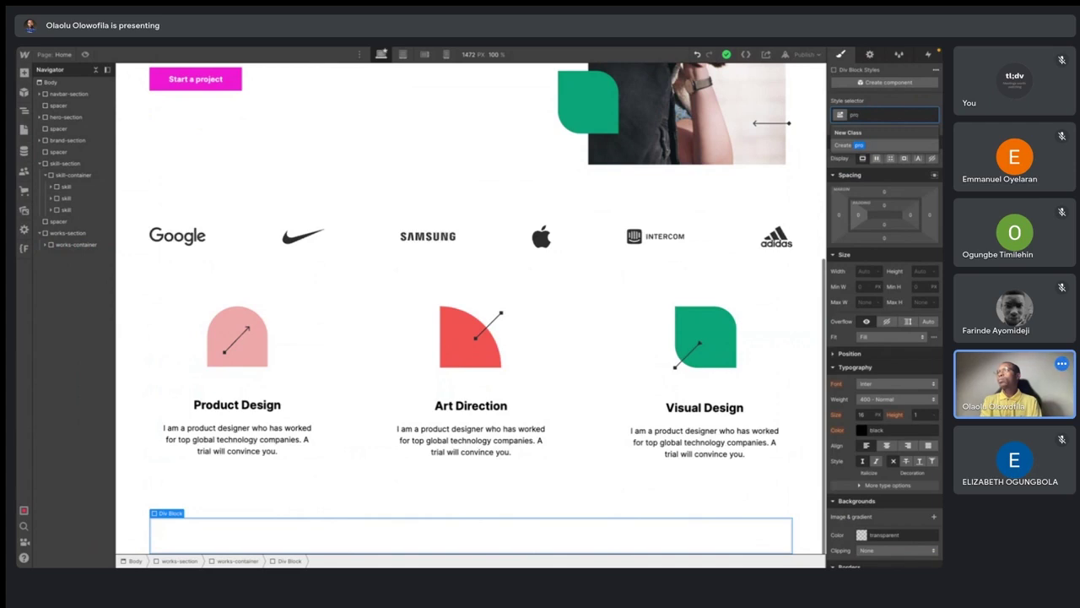
key("BackSpace")
key("BackSpace")
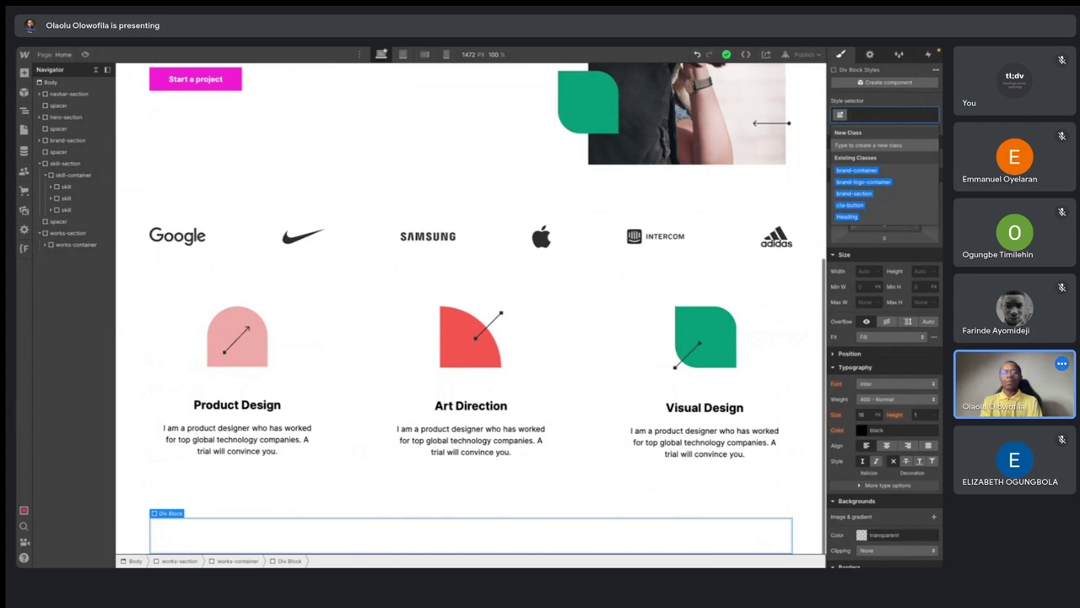
type("work")
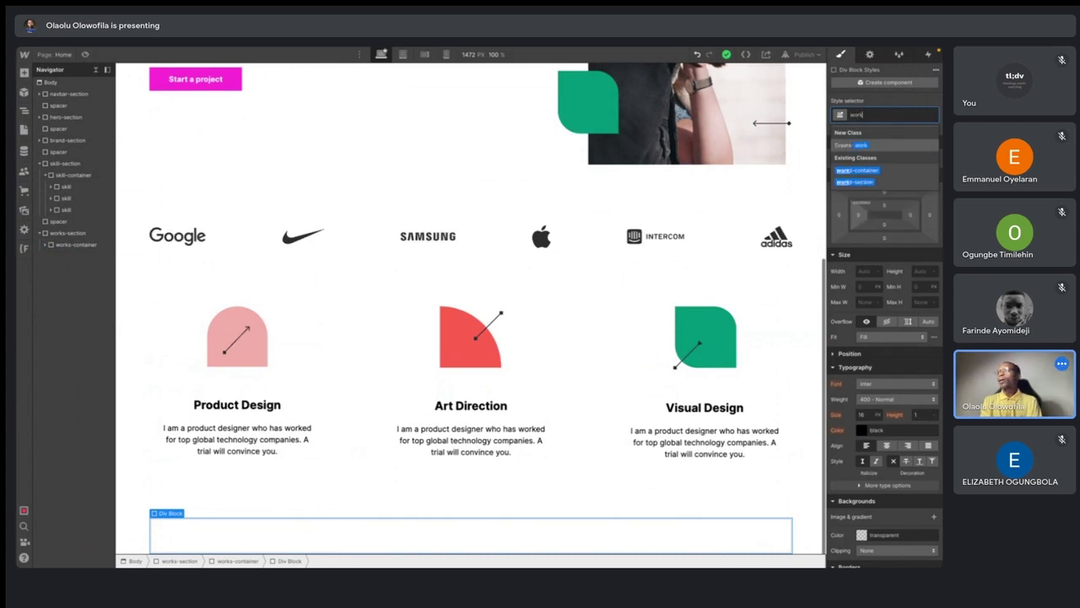
key("Return")
- Duplicate the work block five times inside works-container to make six work blocks
mouse_move(58, 444)
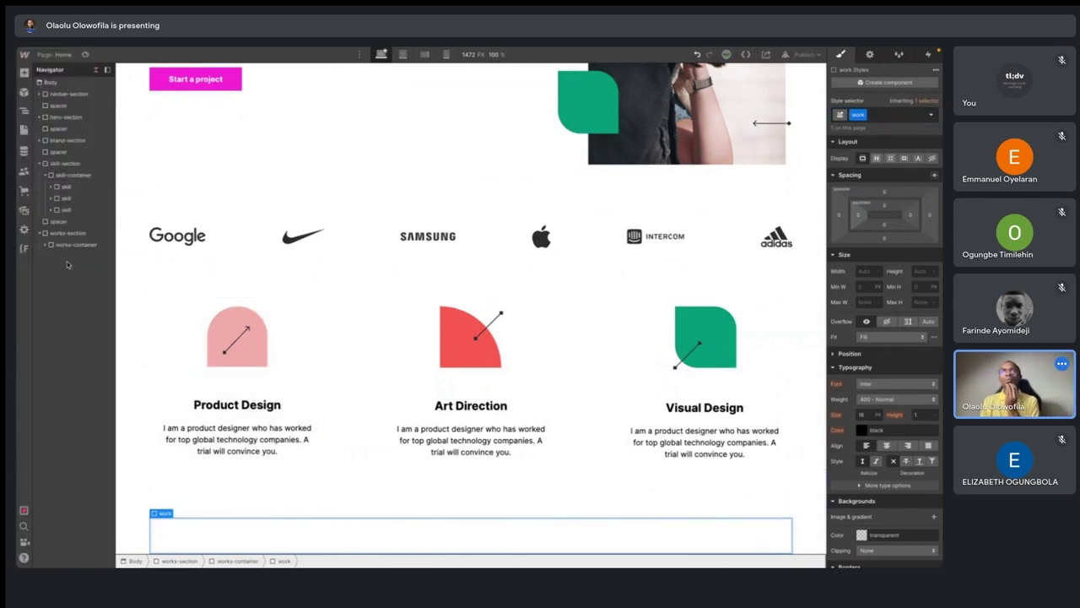
left_click(48, 246)
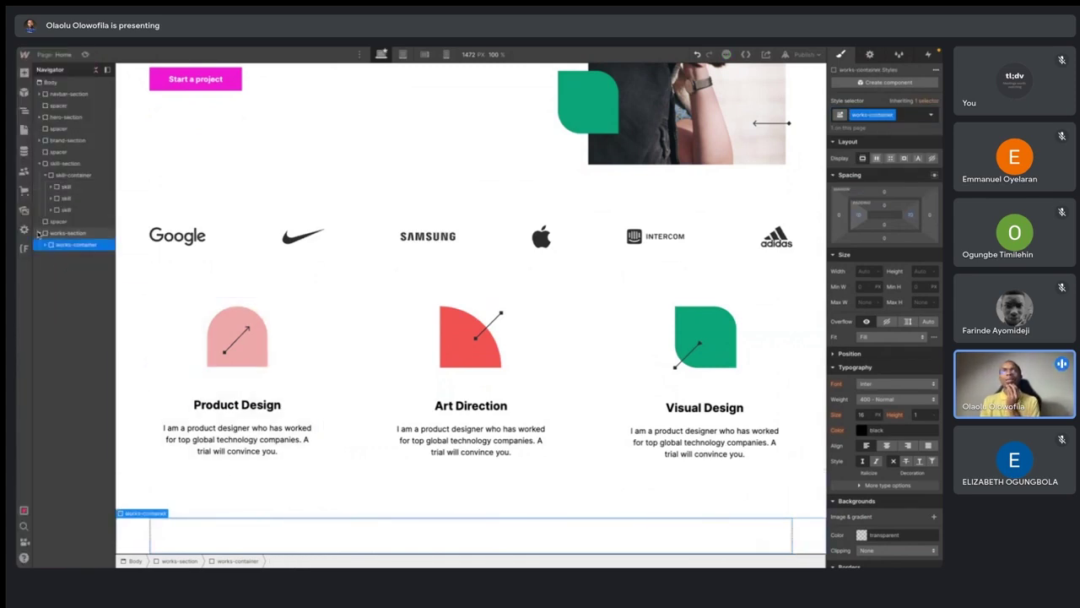
left_click(44, 245)
left_click(69, 258)
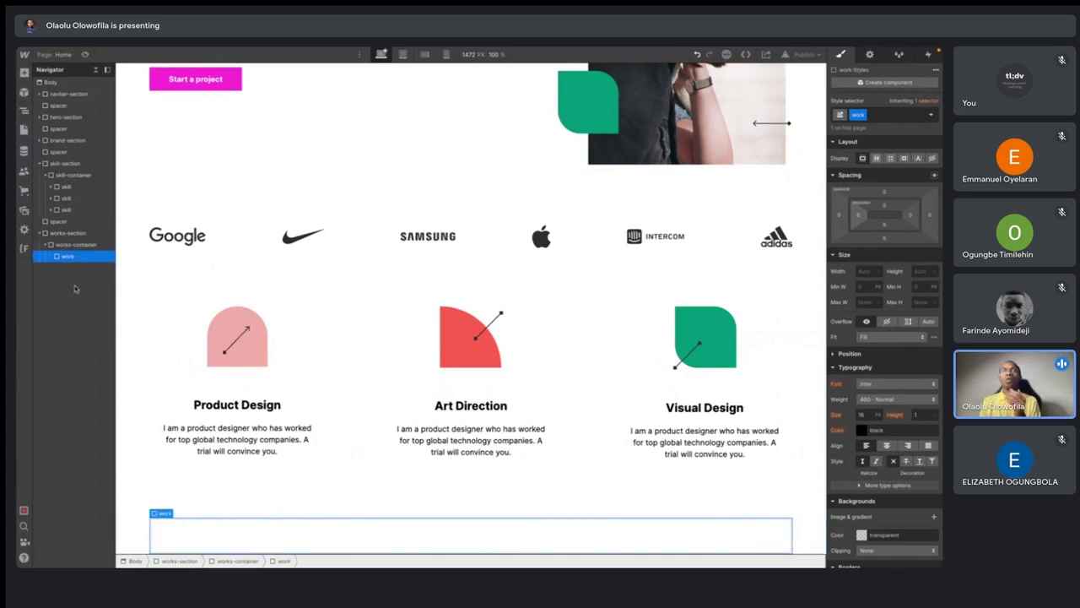
key("ctrl+d")
key("ctrl+d")
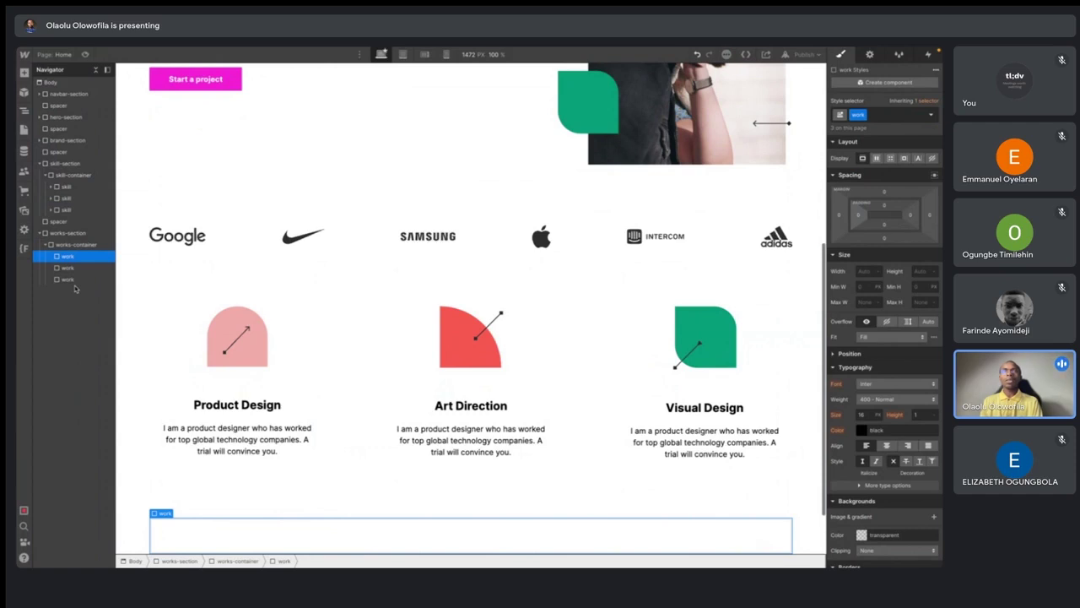
key("ctrl+d")
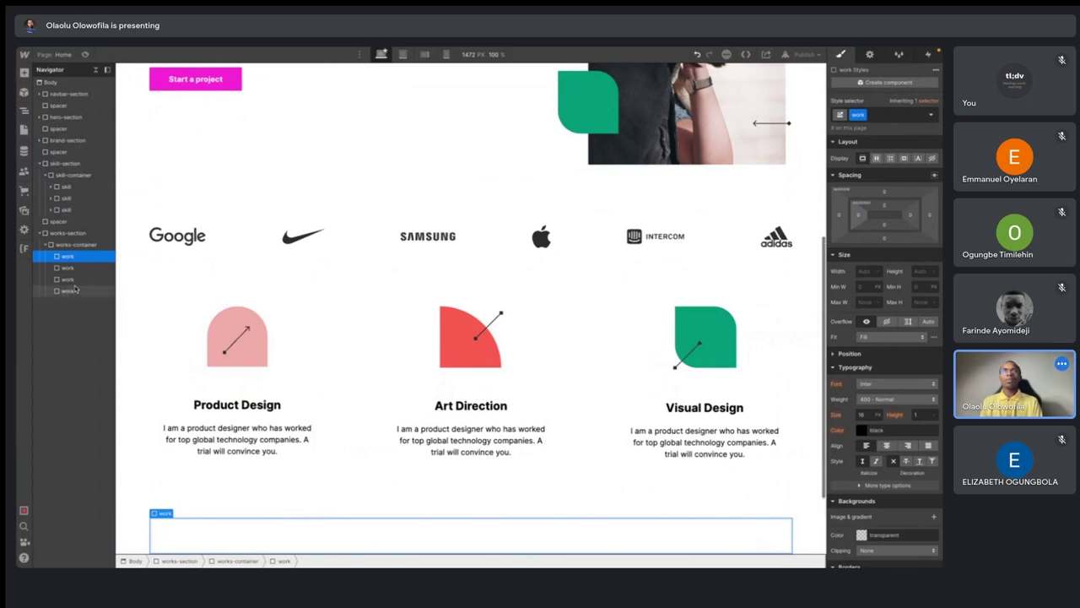
key("ctrl+d")
key("ctrl+d")
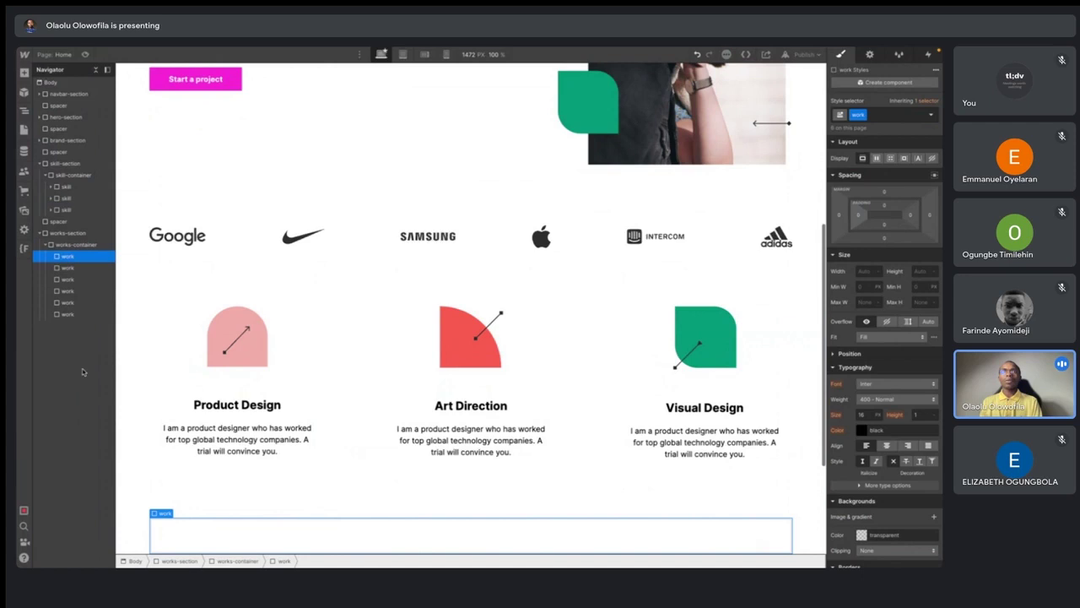
scroll(455, 337, "down", 3)
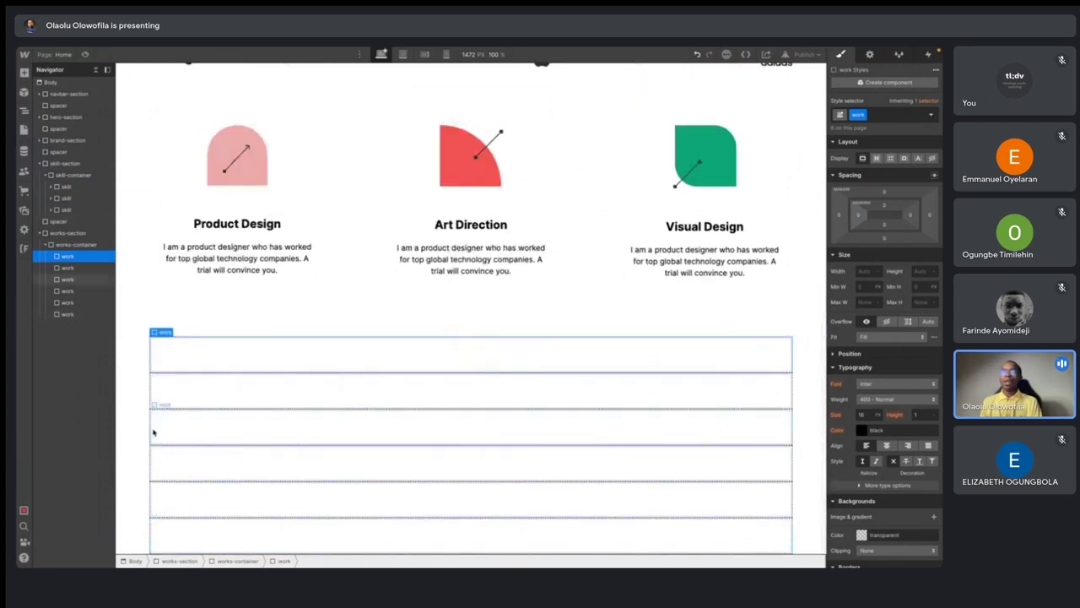
- Set works-container to a horizontal flex layout with its children justified by space between
left_click(131, 355)
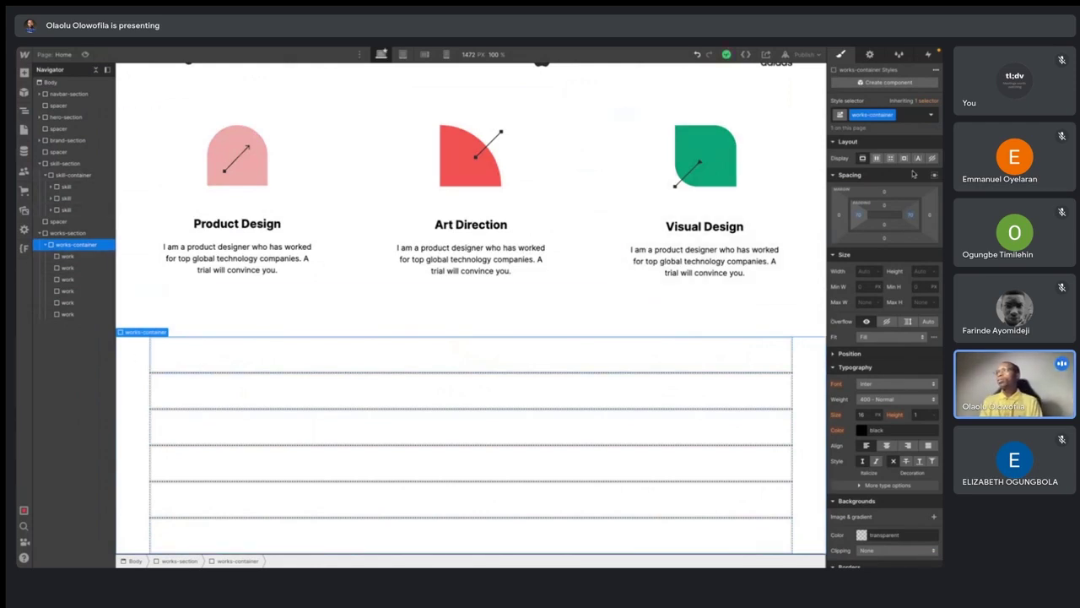
left_click(876, 159)
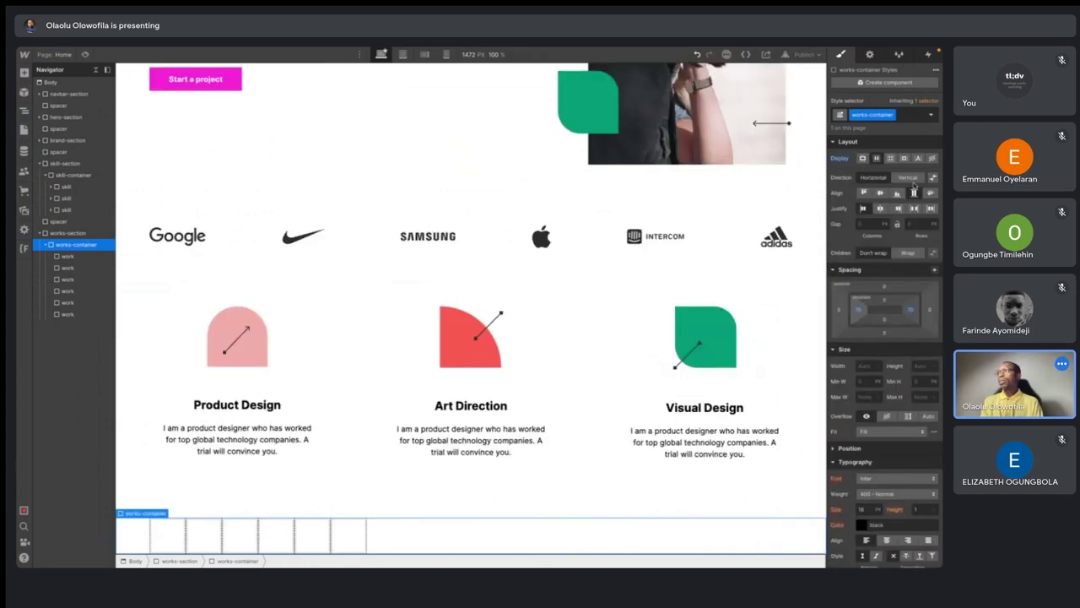
left_click(914, 209)
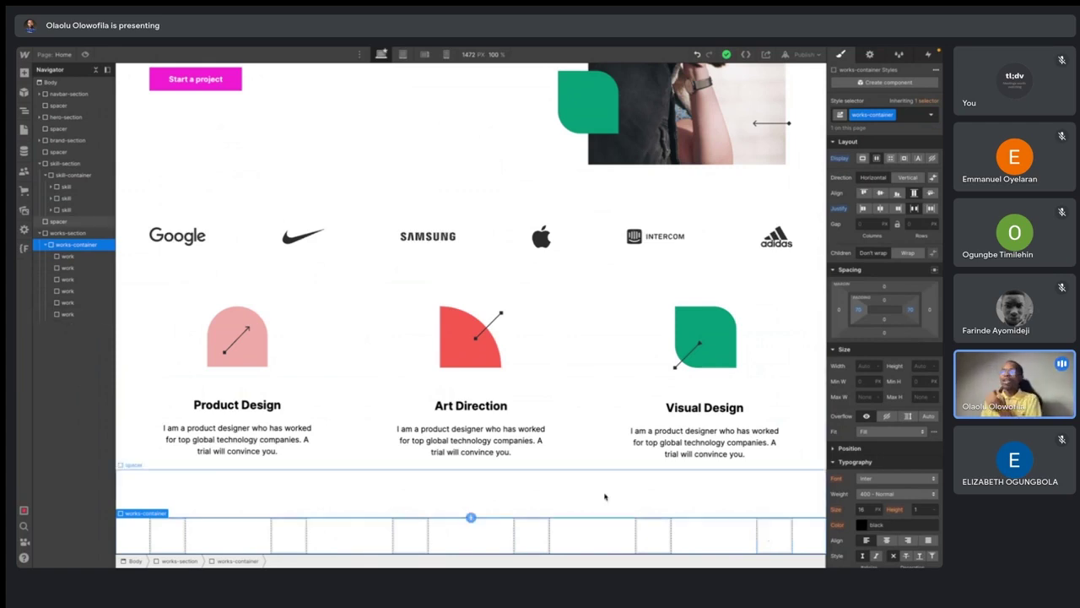
- Add a div block inside the first work block and give it the new class work-img
left_click(181, 527)
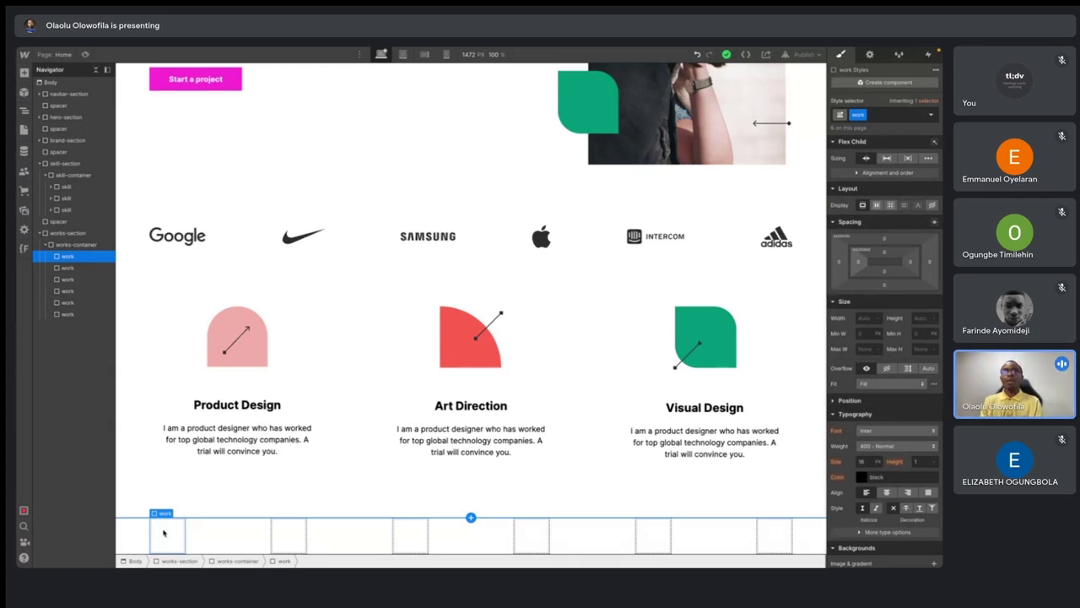
key("ctrl+e")
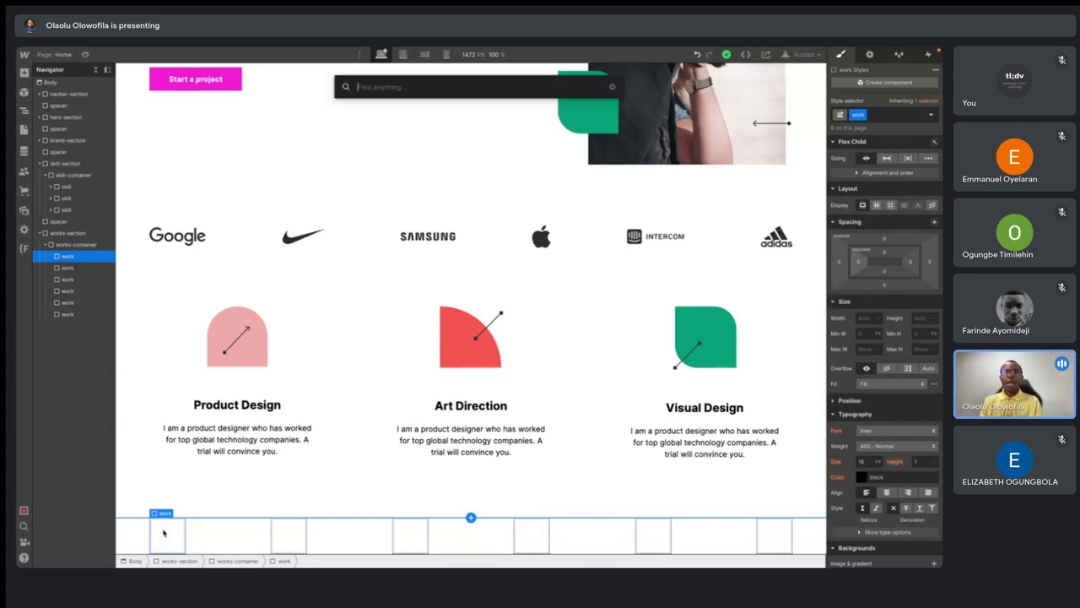
type("div")
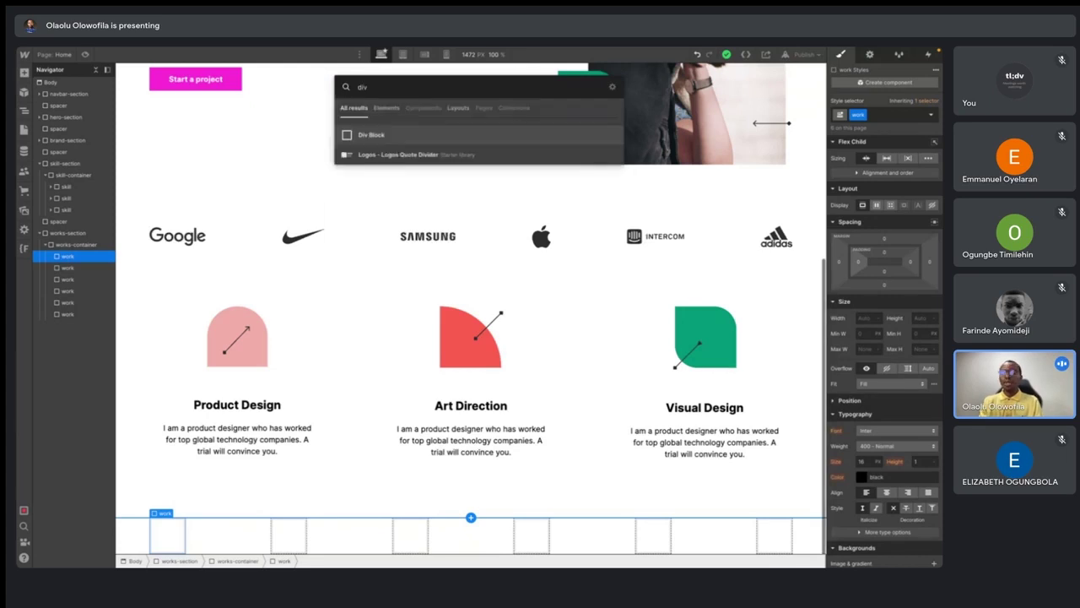
key("Return")
key("ctrl+Return")
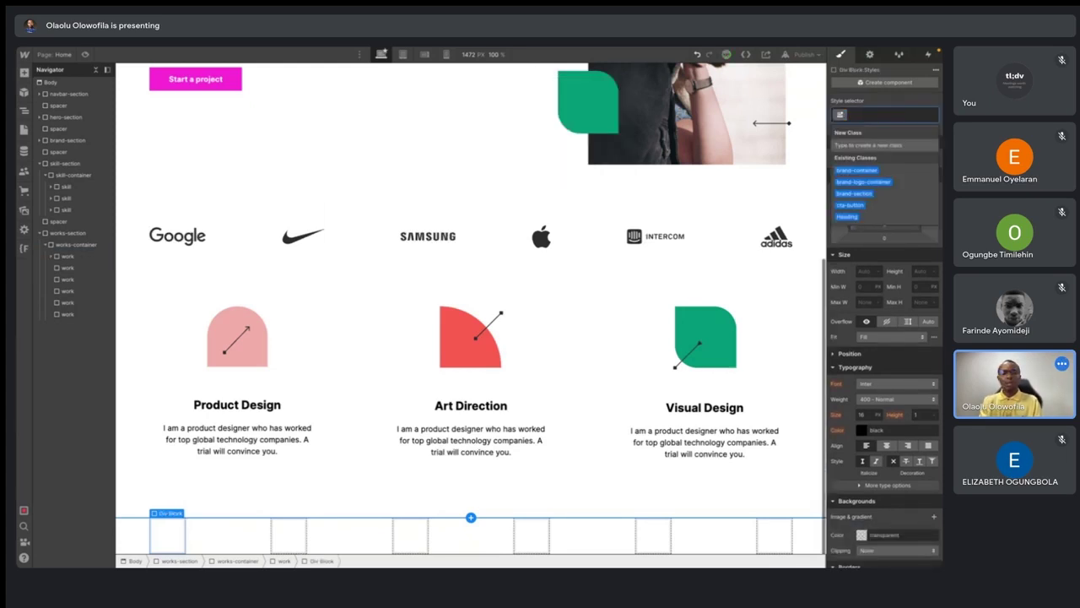
type("work-")
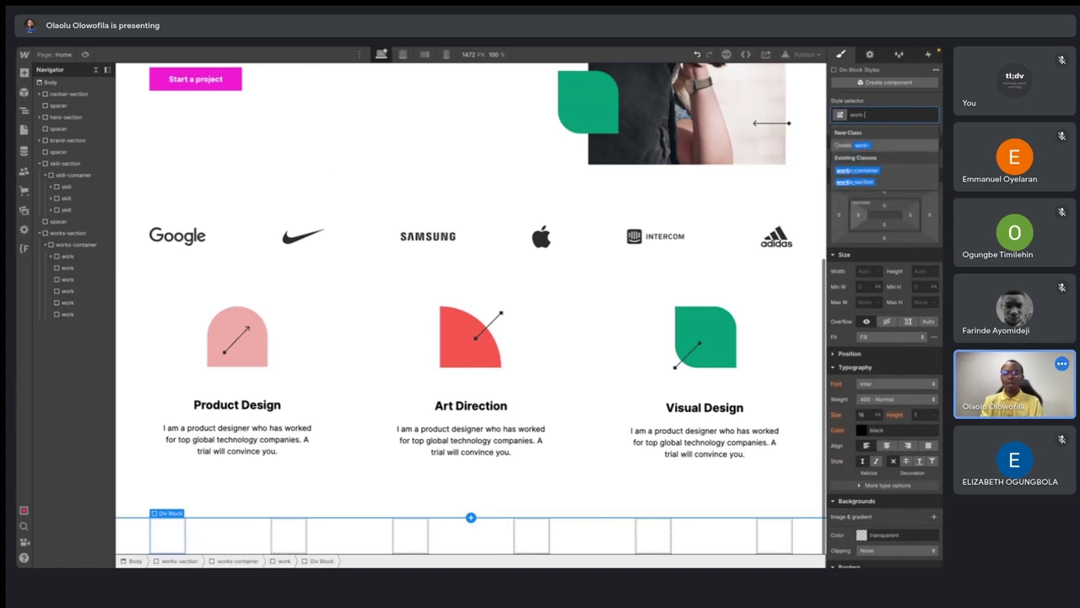
type("img")
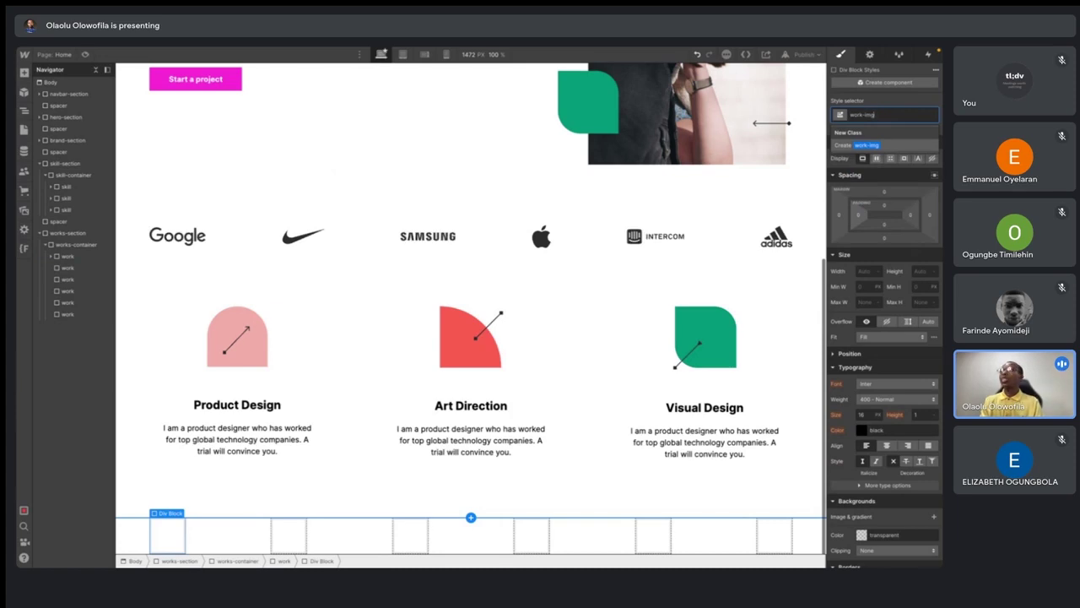
key("Return")
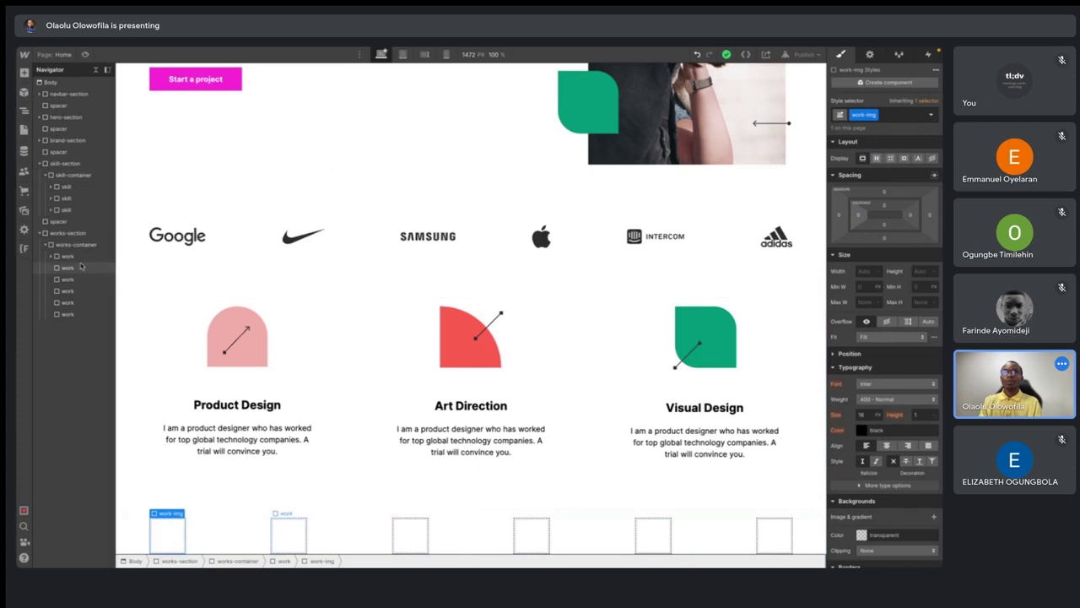
- Check the project captions in the Figma design, return to Webflow and add a div block with class work-description inside the first work block
left_click(52, 257)
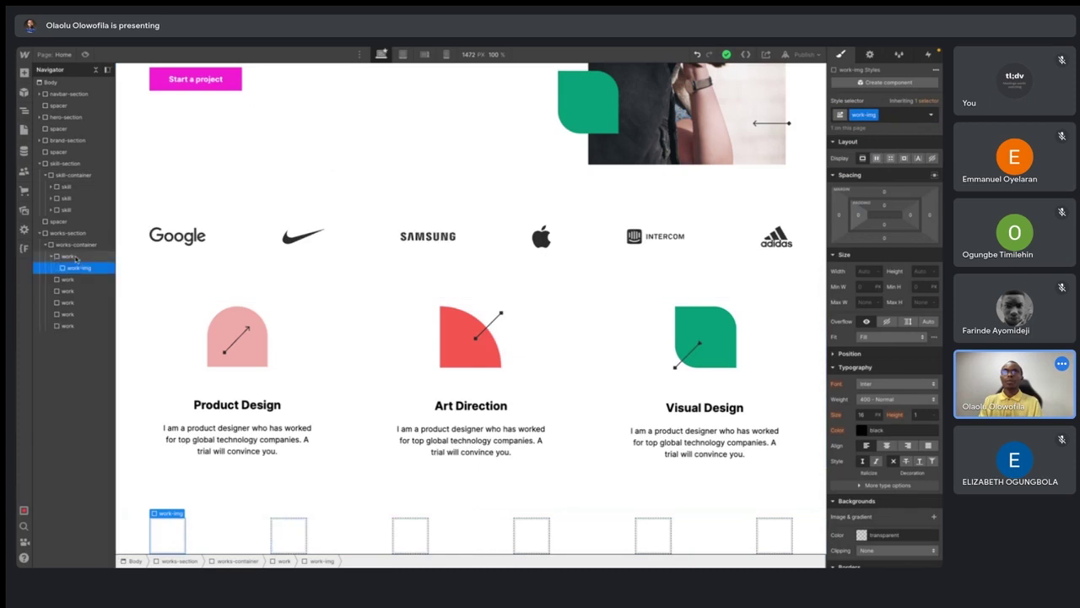
left_click(67, 257)
key("ctrl+Right")
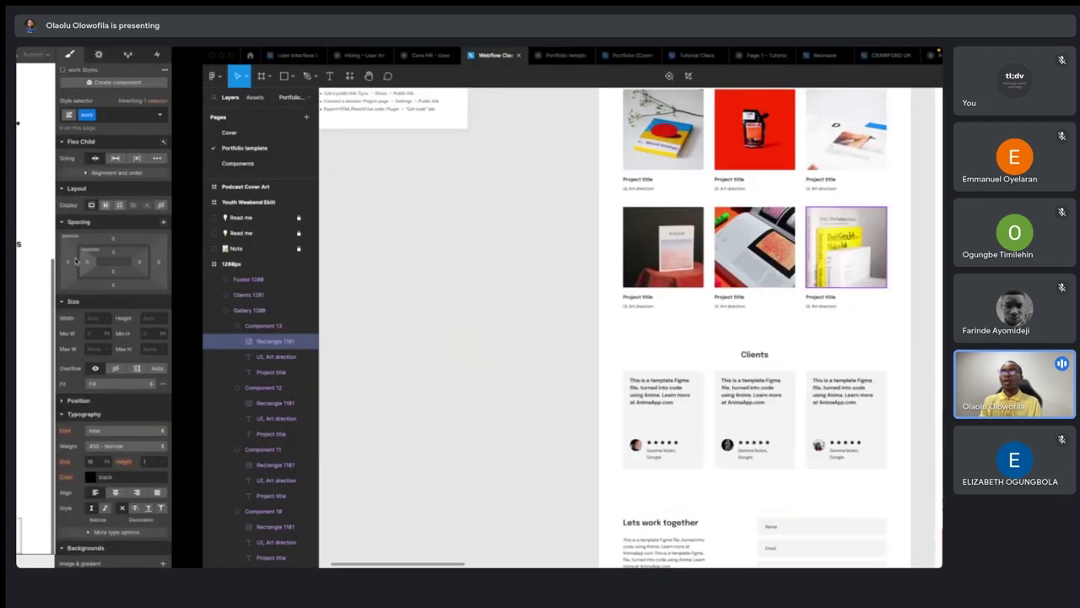
scroll(454, 184, "up", 5)
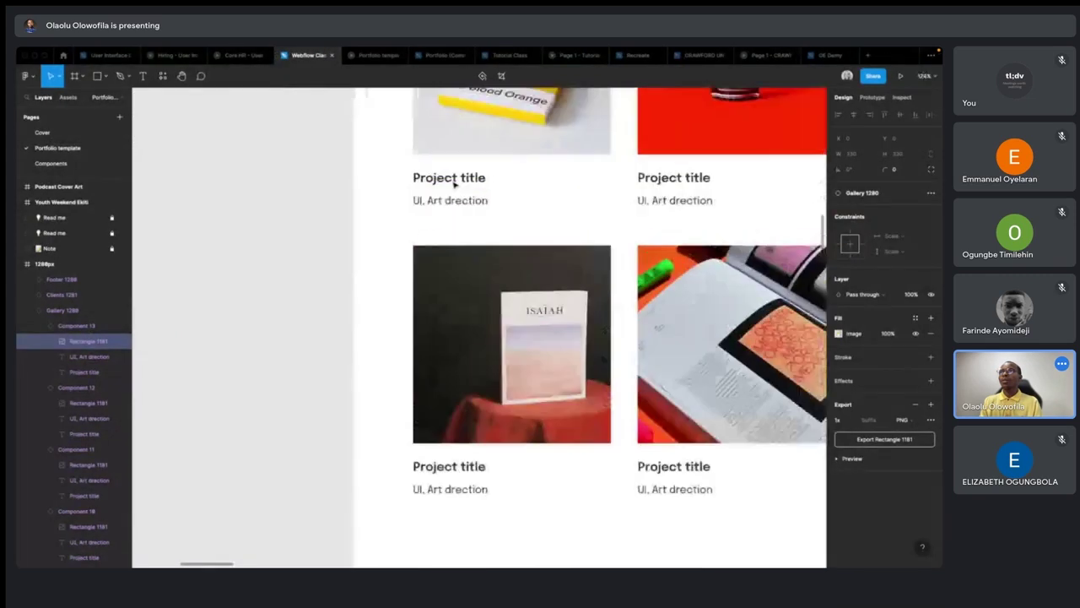
key("ctrl+Left")
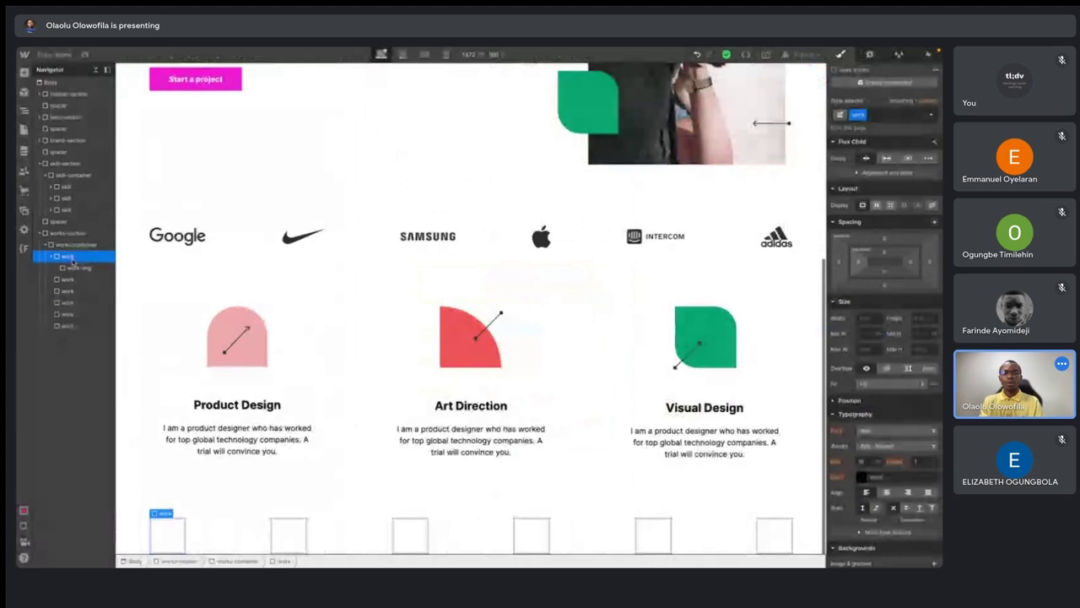
key("ctrl+k")
type("div")
key("Return")
key("ctrl+Return")
type("wor")
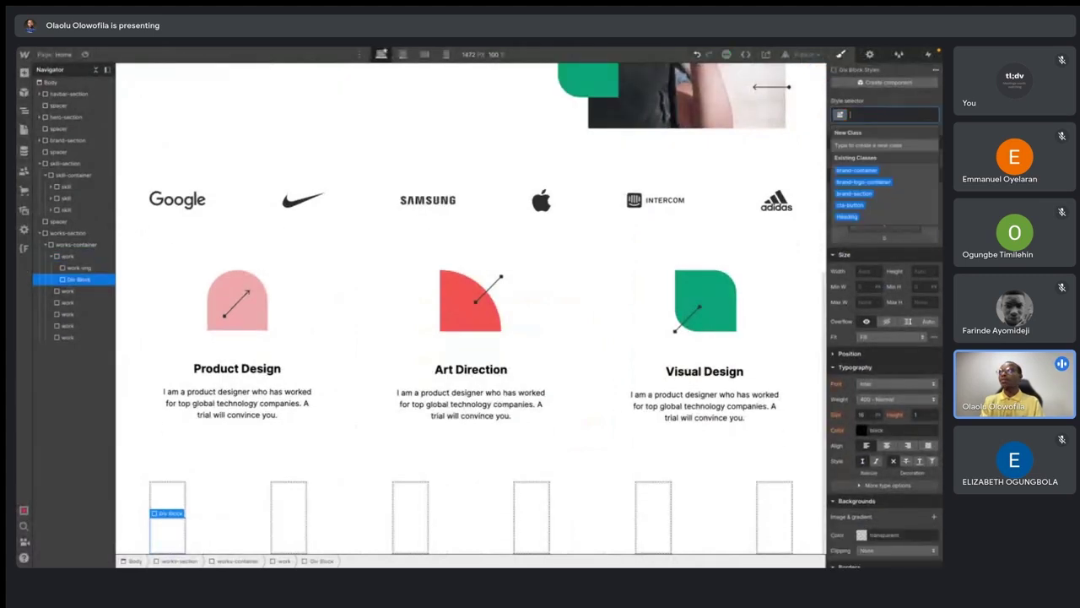
type("k")
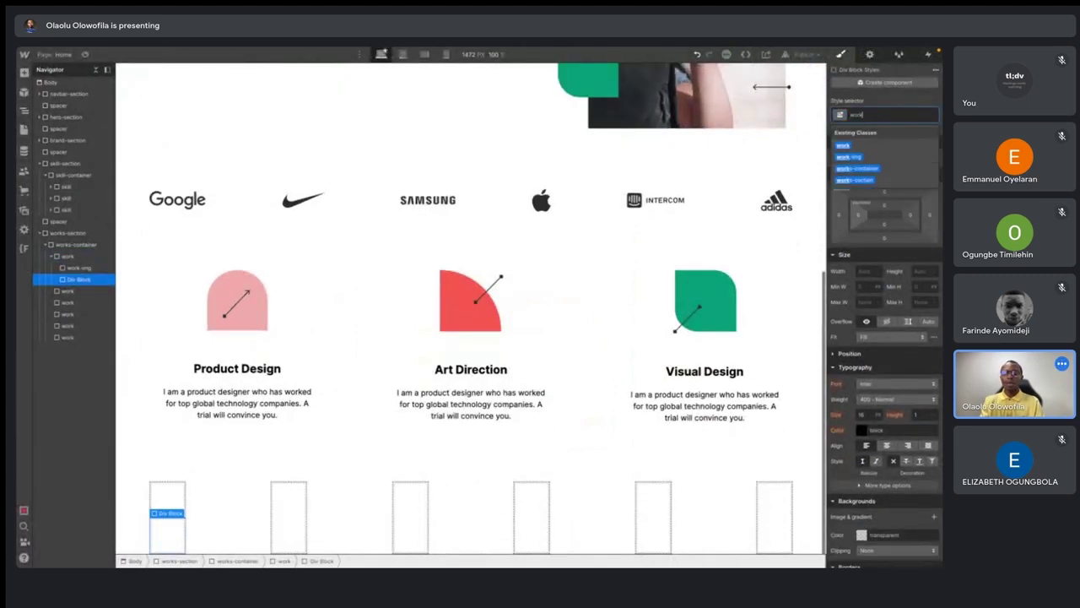
type("-description")
key("Return")
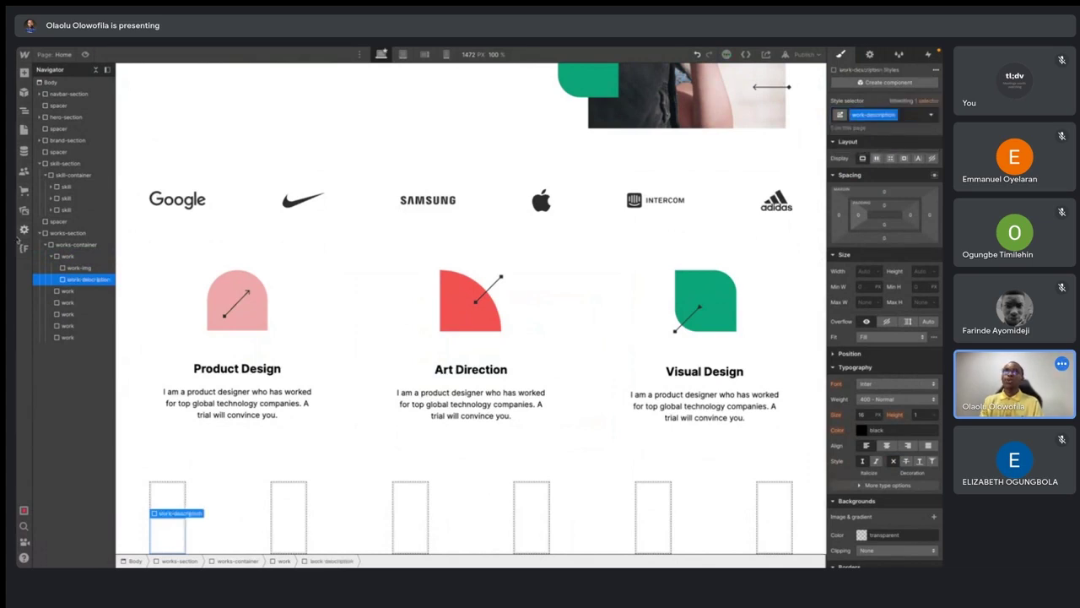
mouse_move(88, 286)
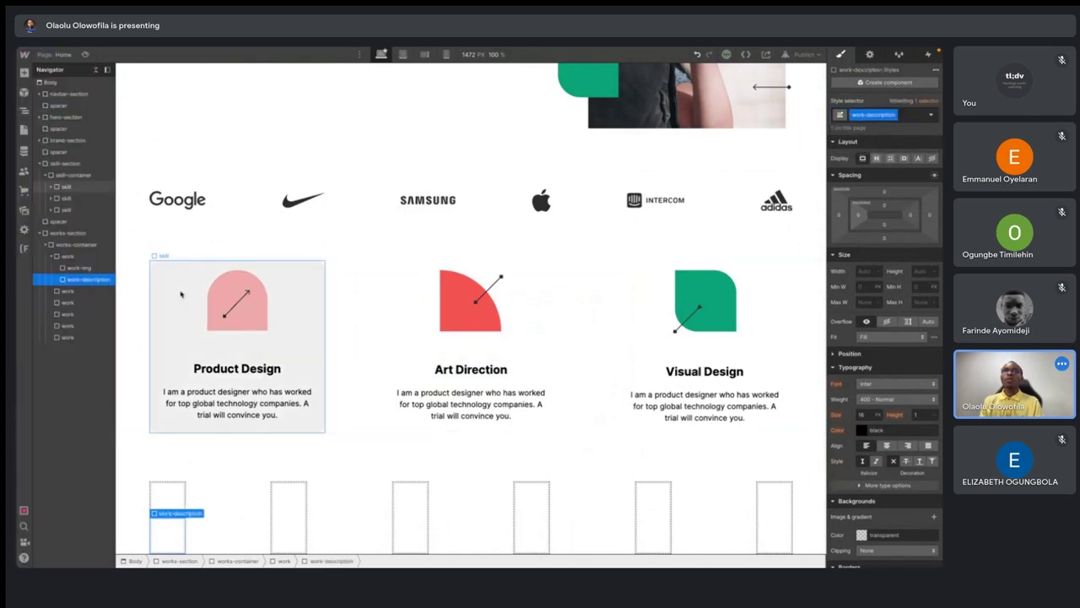
- Check the project captions in the Figma design, return to Webflow and add an image element inside the work-img block
key("ctrl+Right")
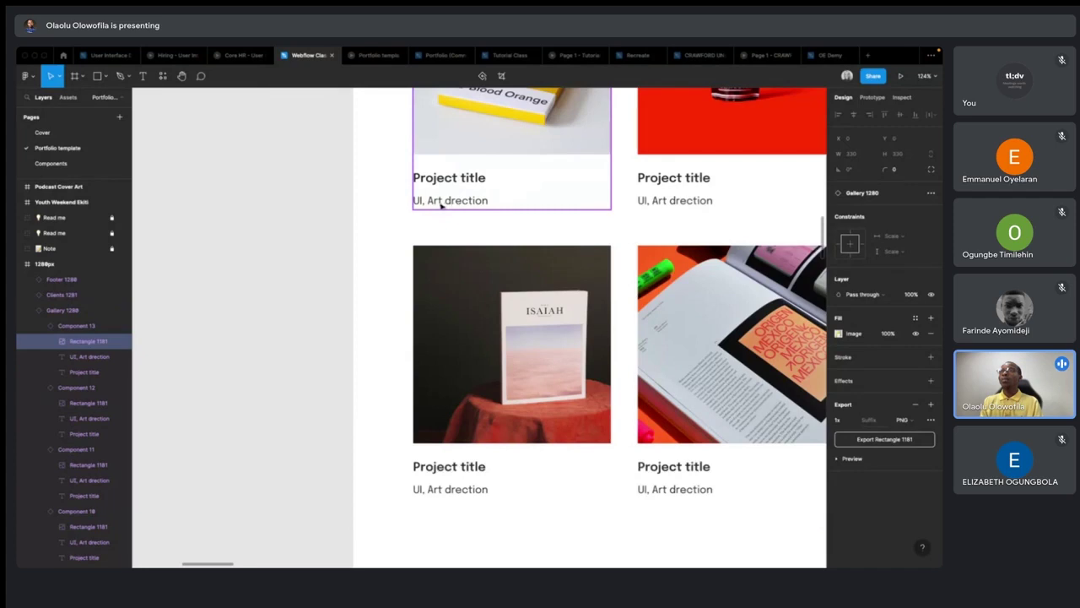
key("alt+Tab")
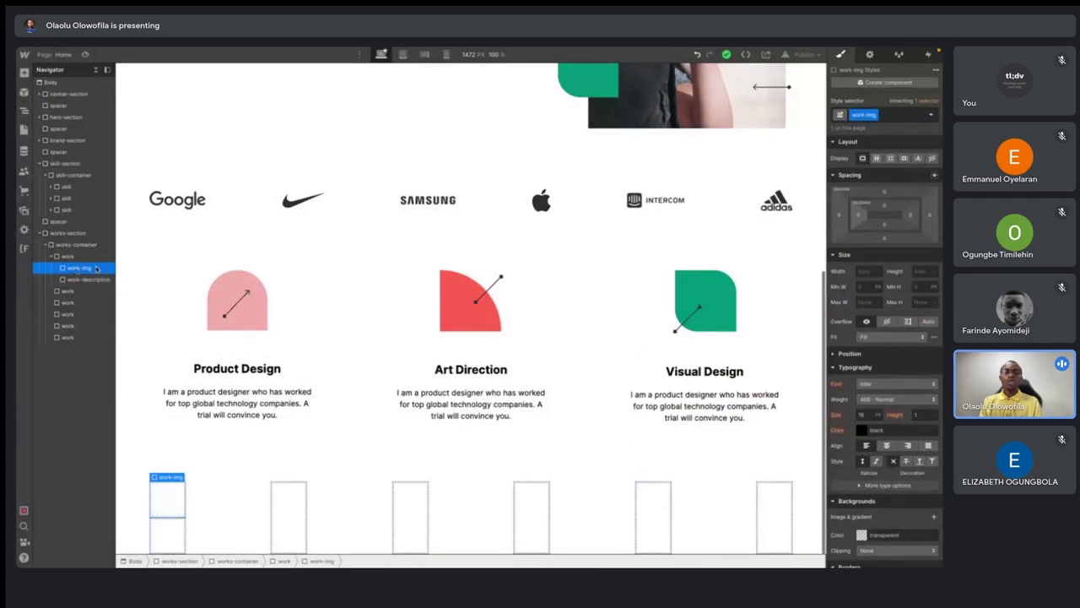
key("ctrl+e")
type("image")
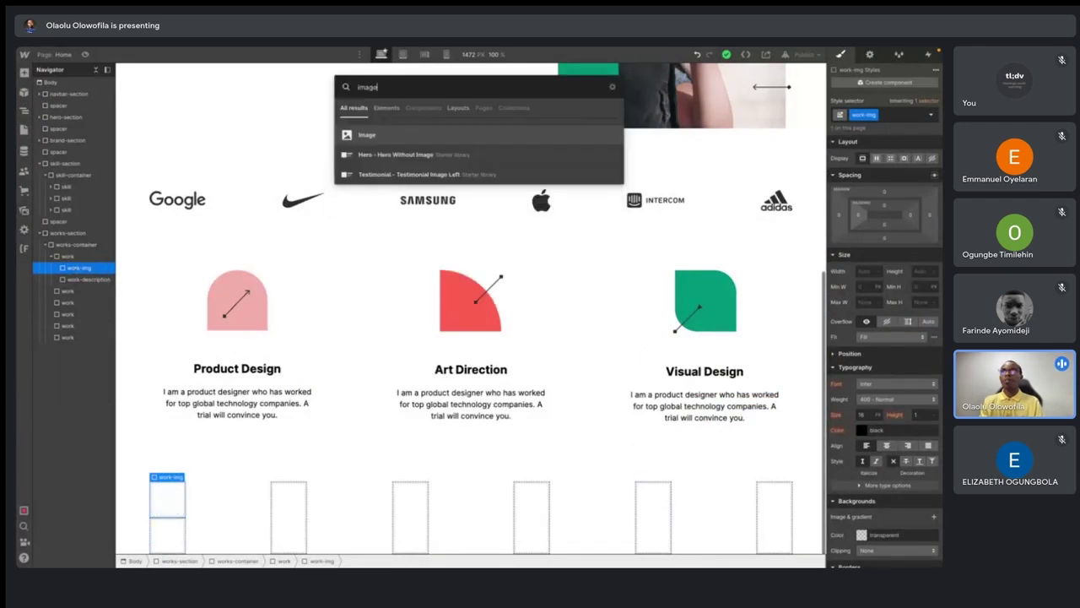
key("Return")
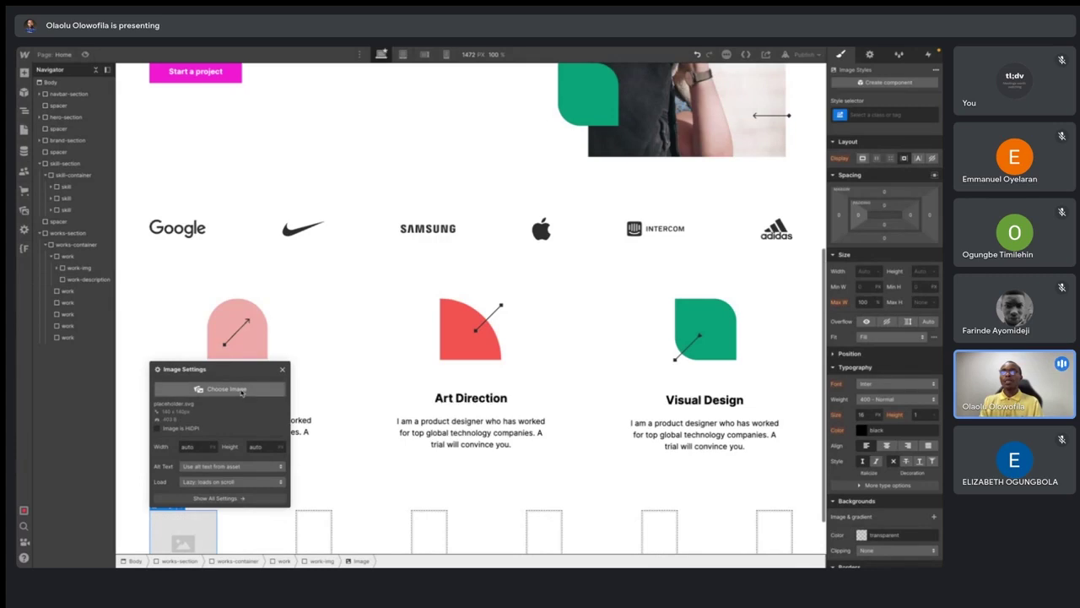
left_click(282, 370)
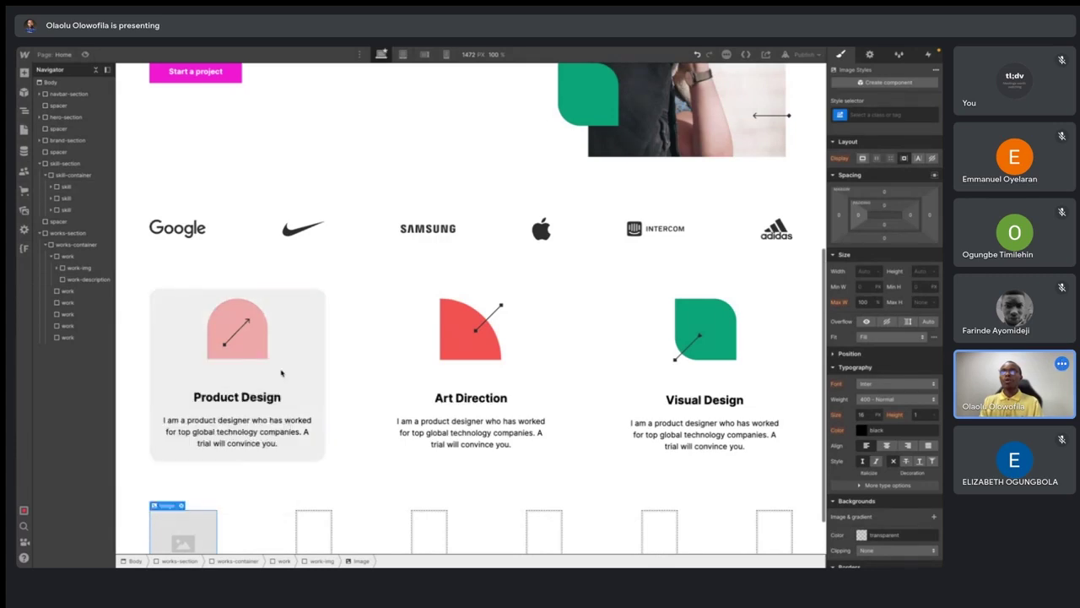
- Add a heading inside the first work block's work-description block and set its type to H4
scroll(234, 444, "down", 1)
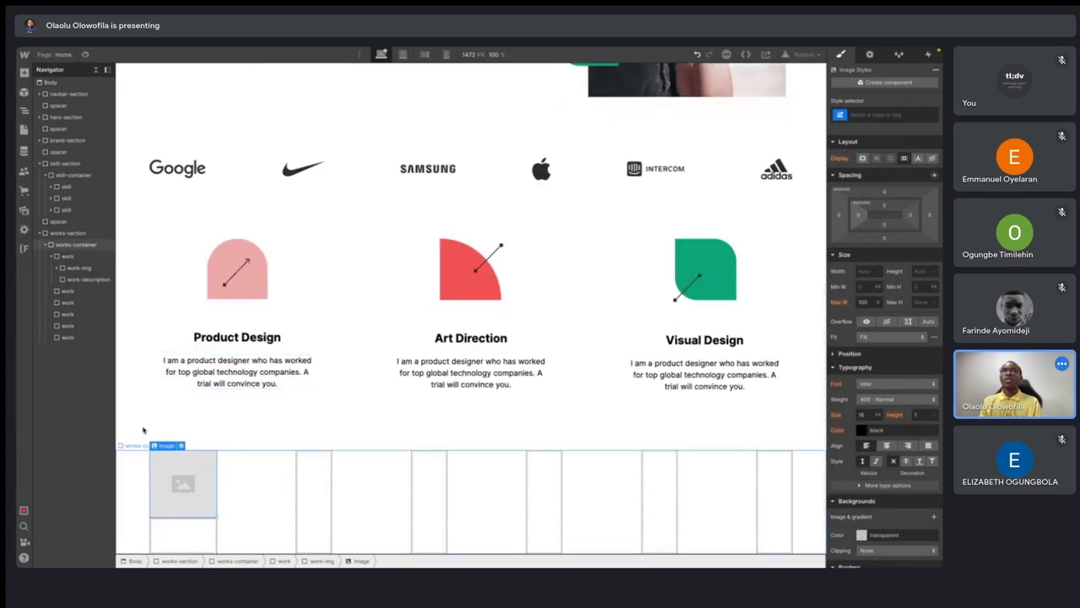
left_click(177, 532)
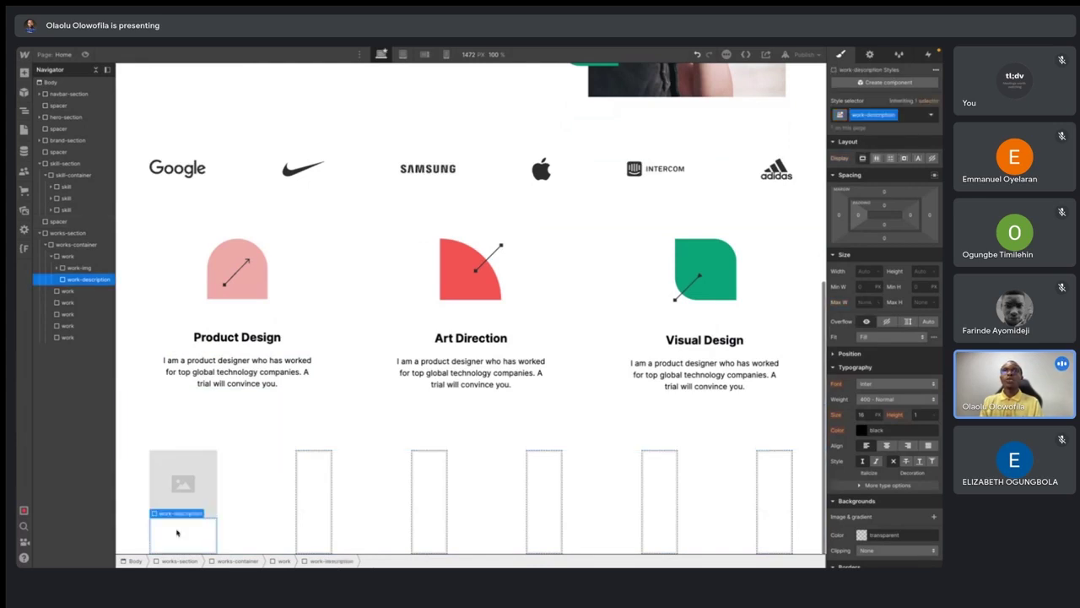
key("ctrl+k")
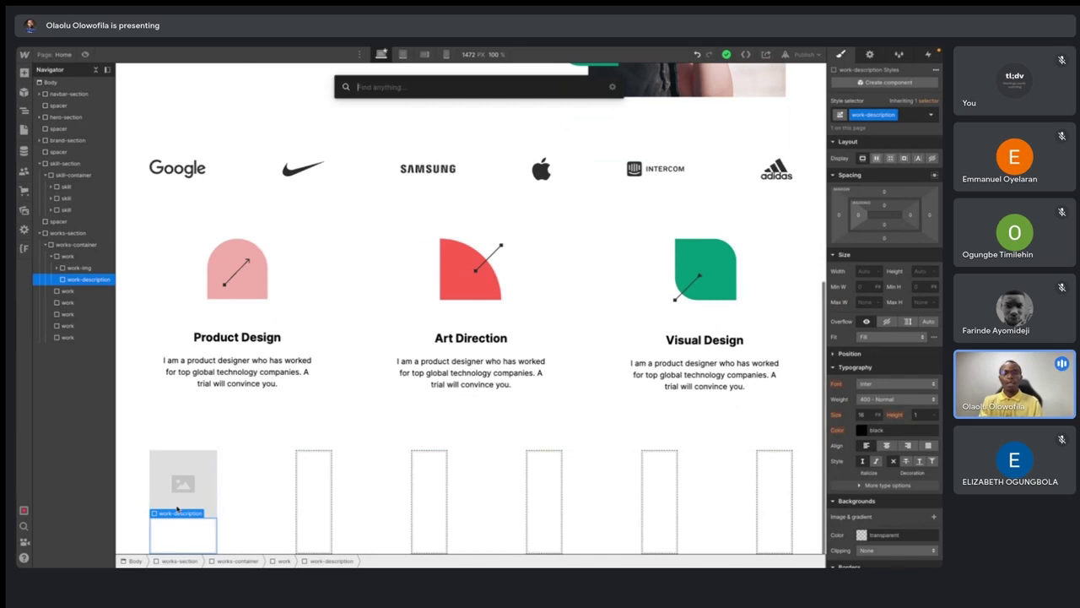
type("head")
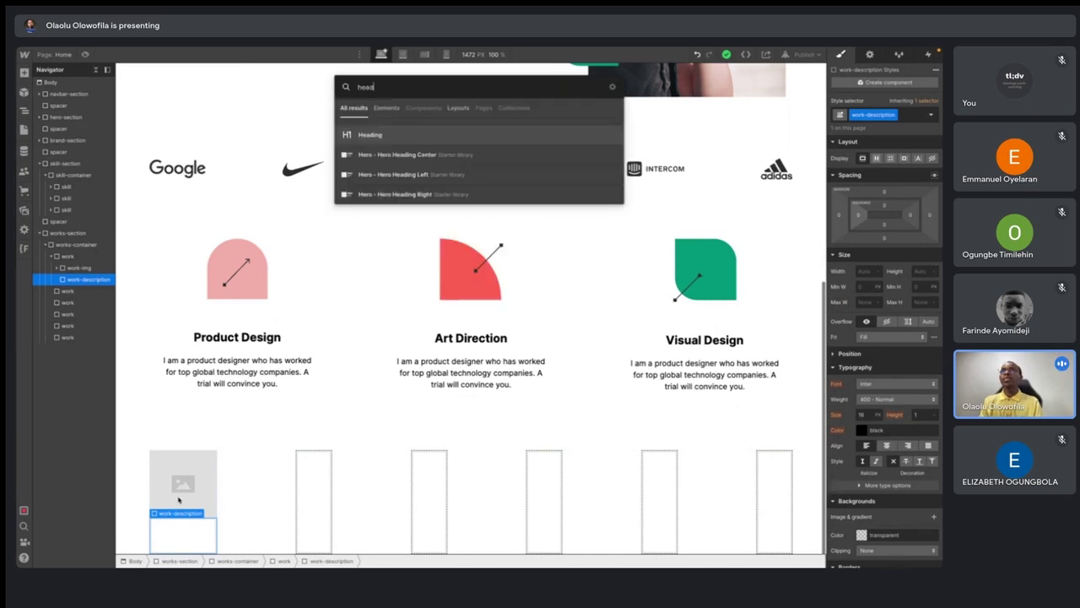
left_click(376, 137)
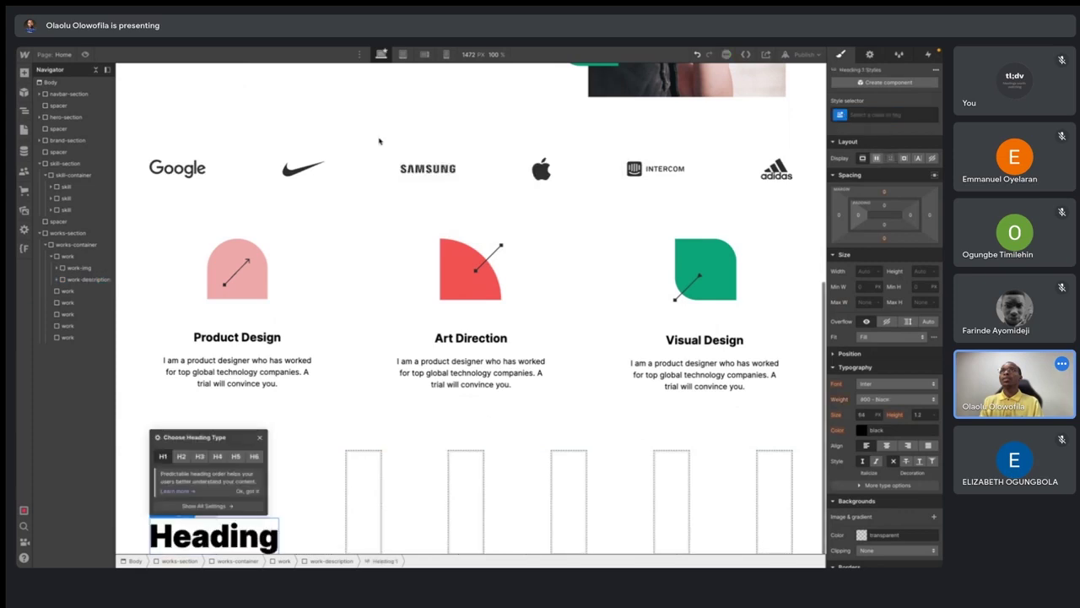
left_click(218, 457)
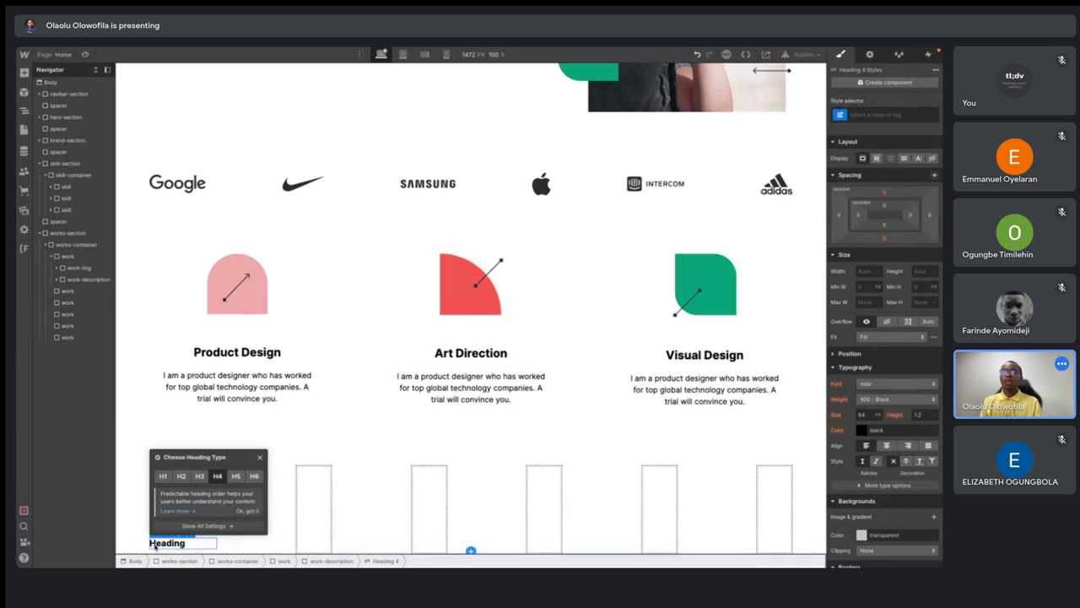
left_click(166, 544)
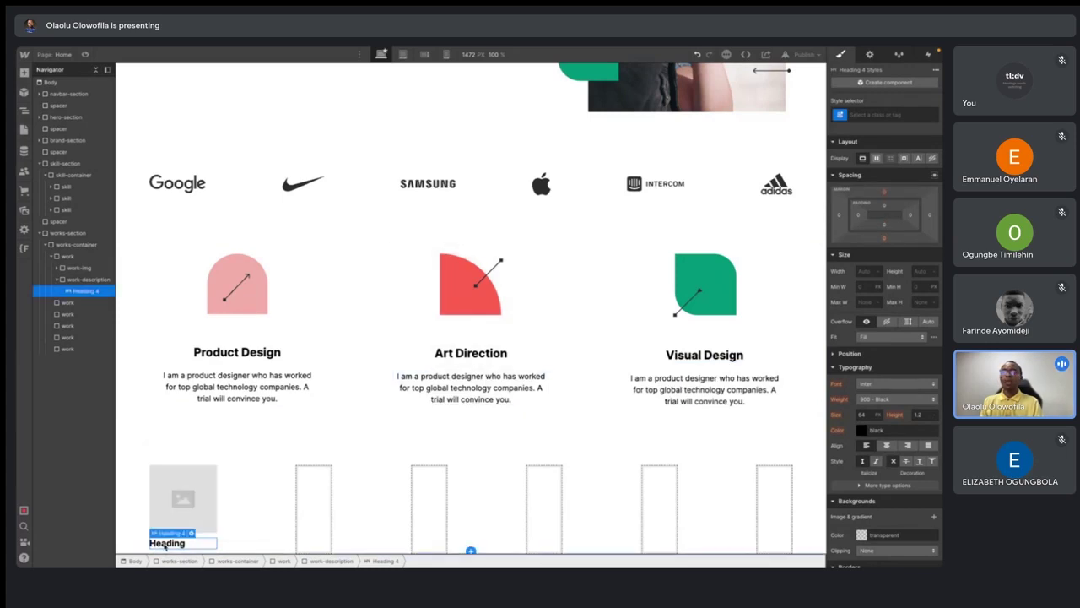
- Add a text block below the heading inside the work-description block
left_click(95, 281)
key("ctrl+e")
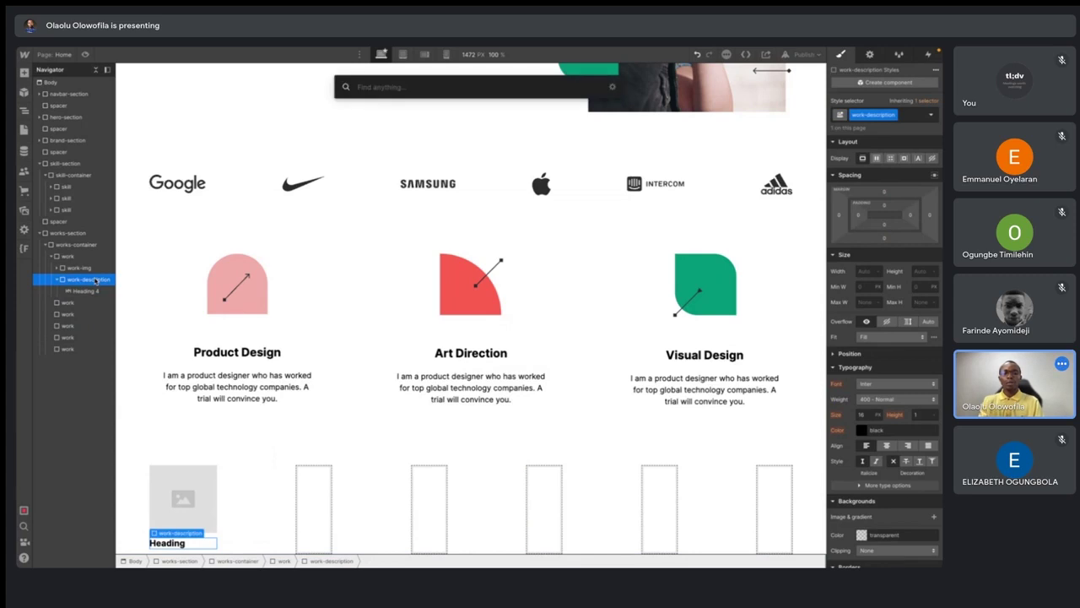
type("text")
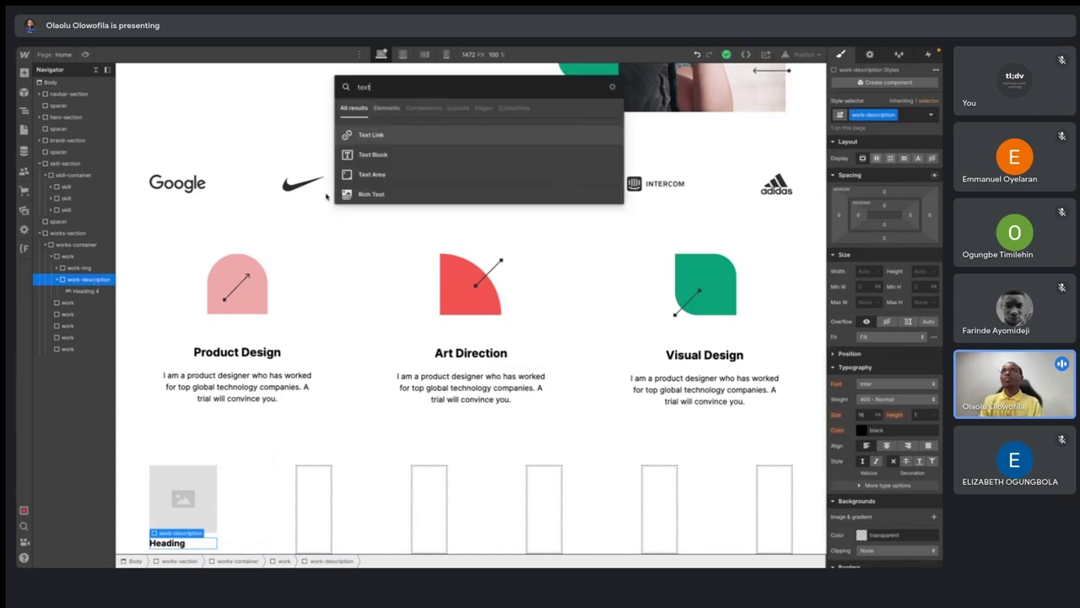
left_click(384, 155)
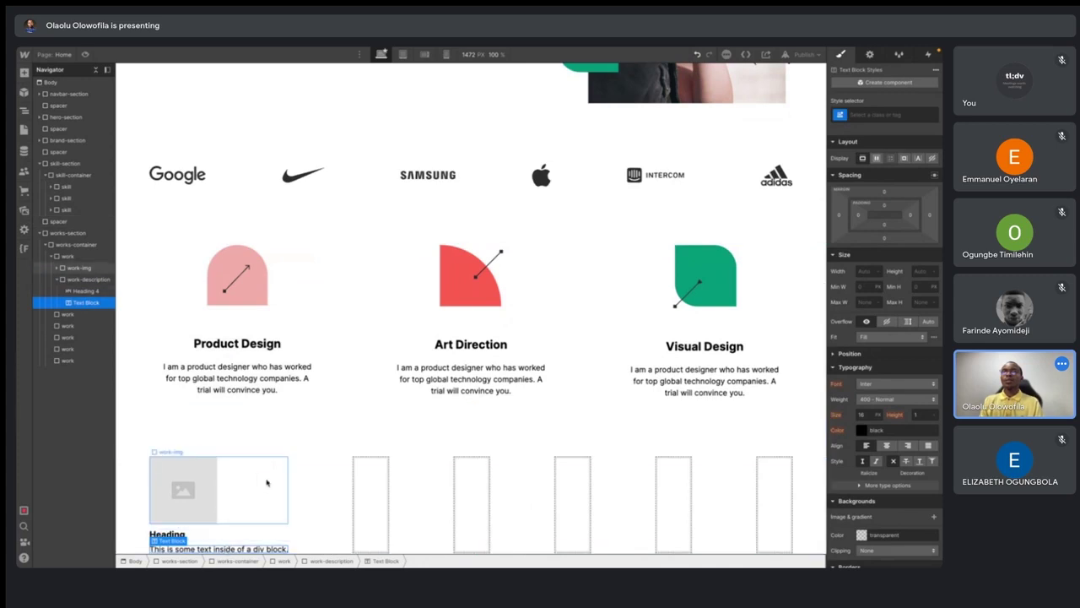
- Check the project gallery in the Figma design, return to Webflow and delete the five empty work blocks
key("ctrl+Right")
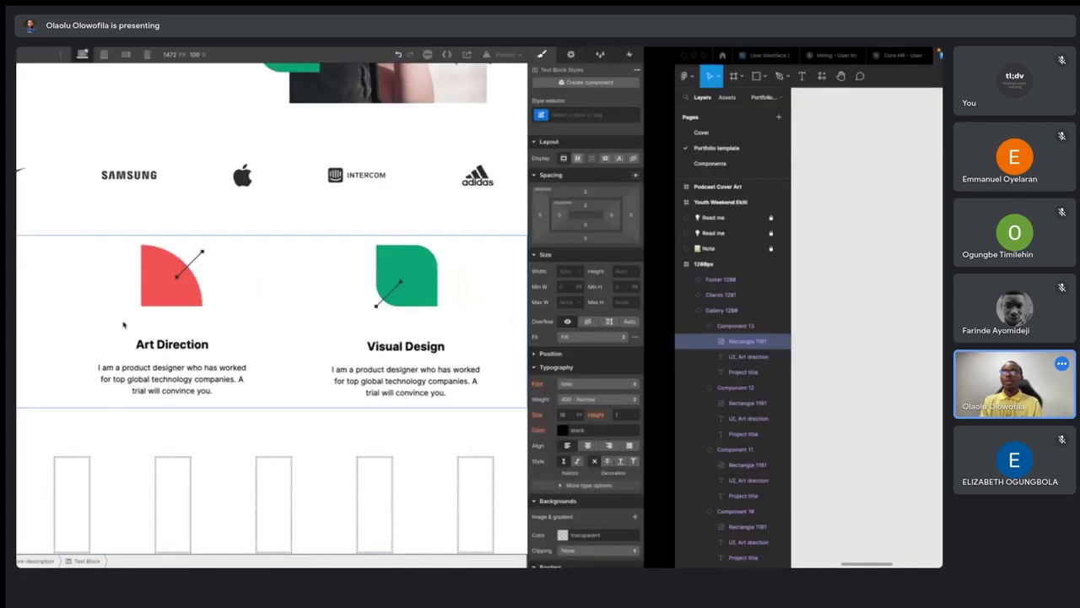
scroll(452, 150, "up", 4)
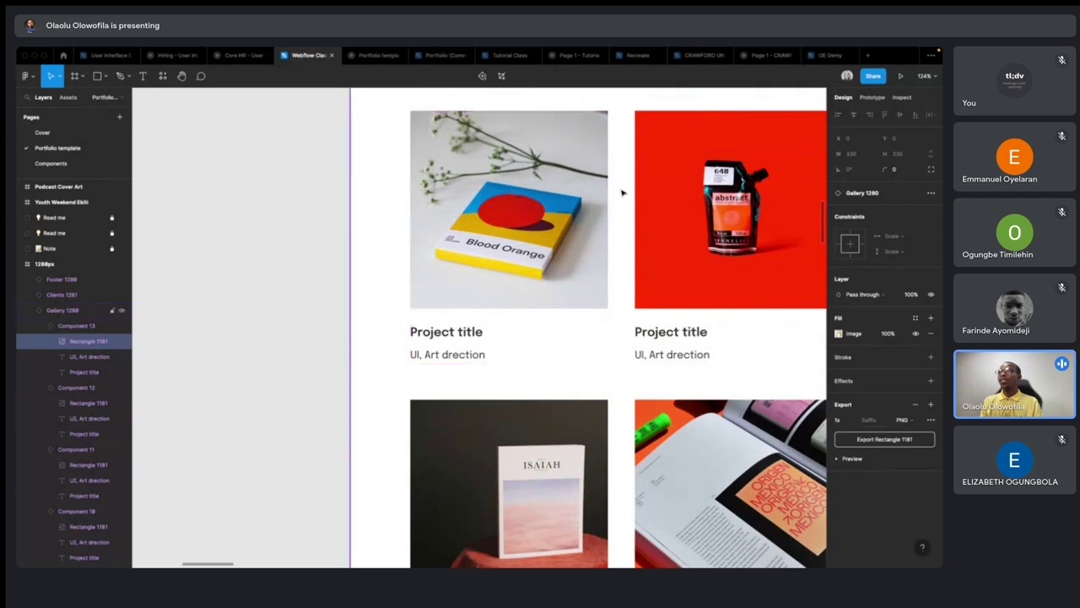
key("alt+Tab")
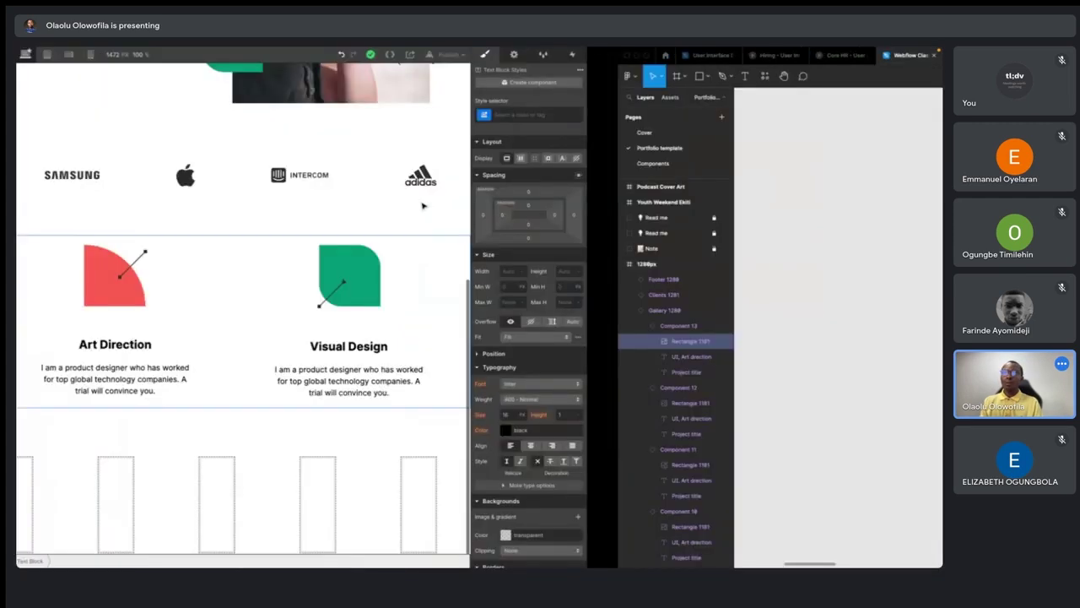
left_click(279, 540)
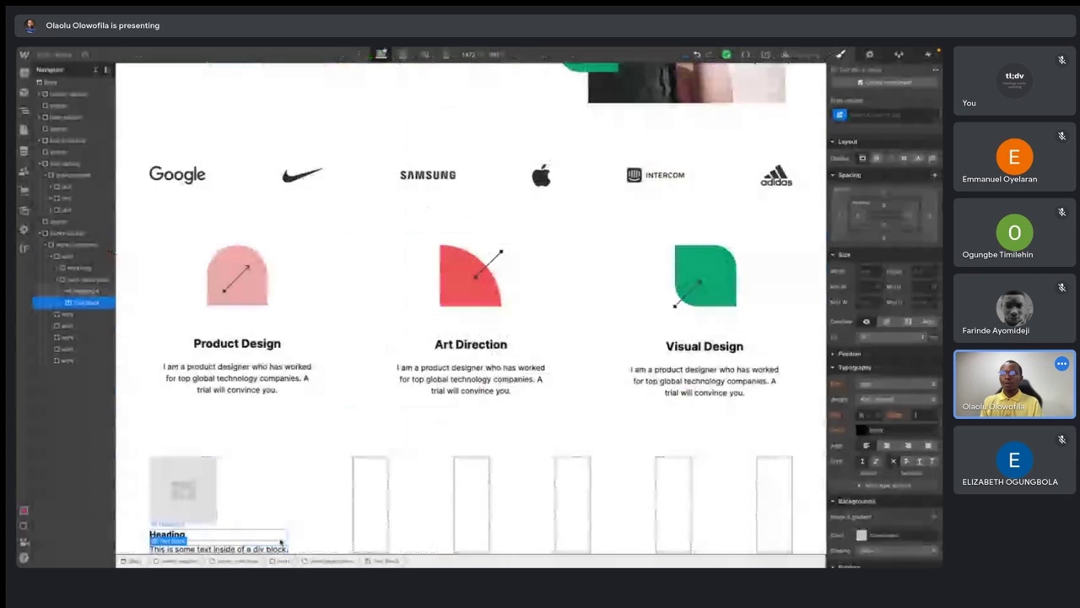
left_click(67, 314)
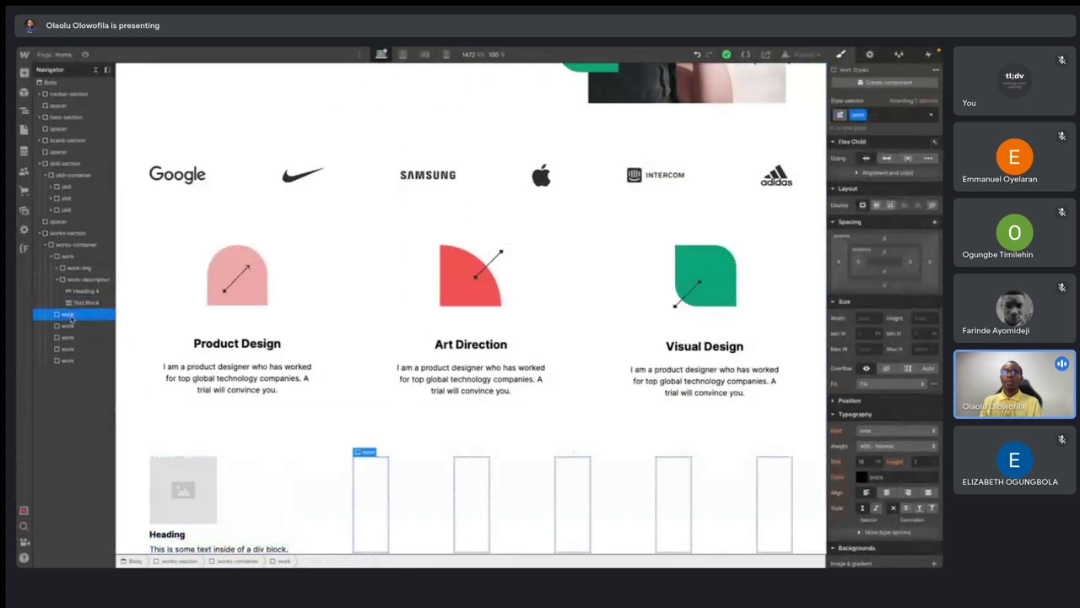
key("Delete")
key("Delete")
key("Delete")
key("Delete")
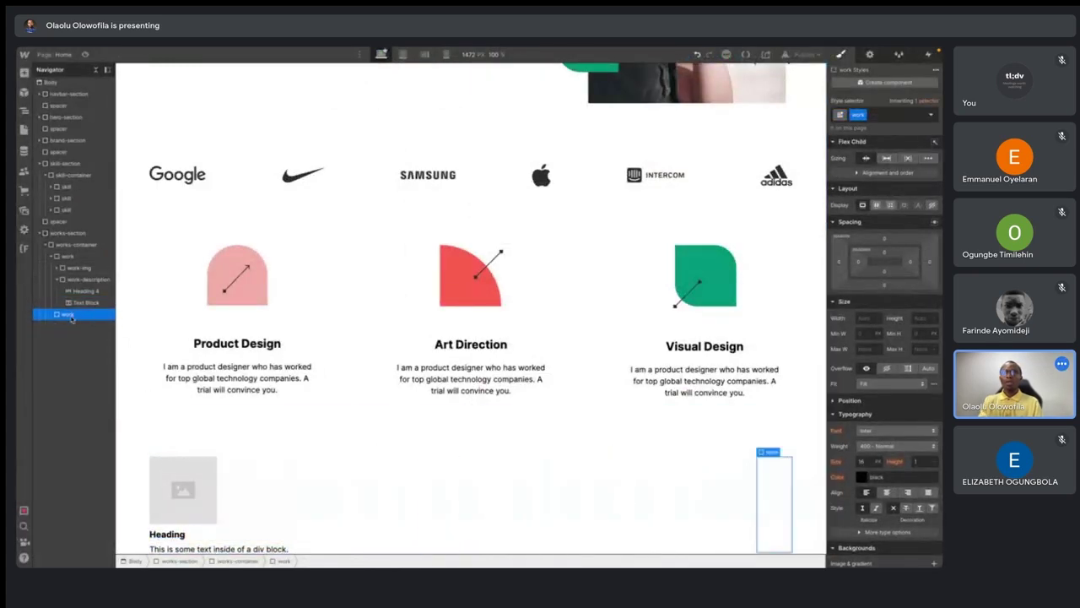
key("Delete")
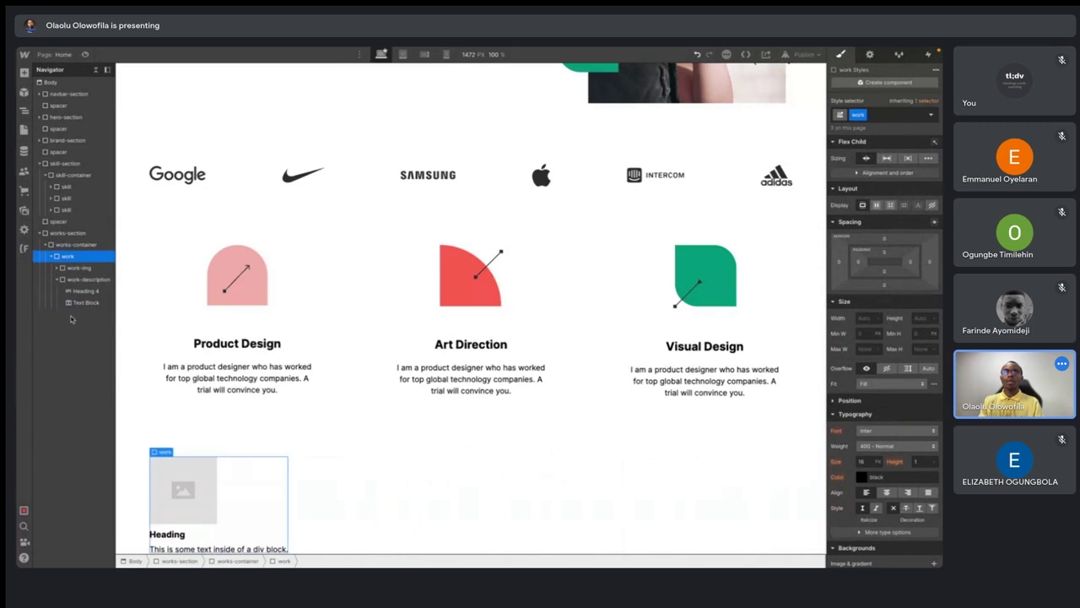
- Duplicate the completed work block, with its image, heading and text, five times inside works-container
left_click(54, 257)
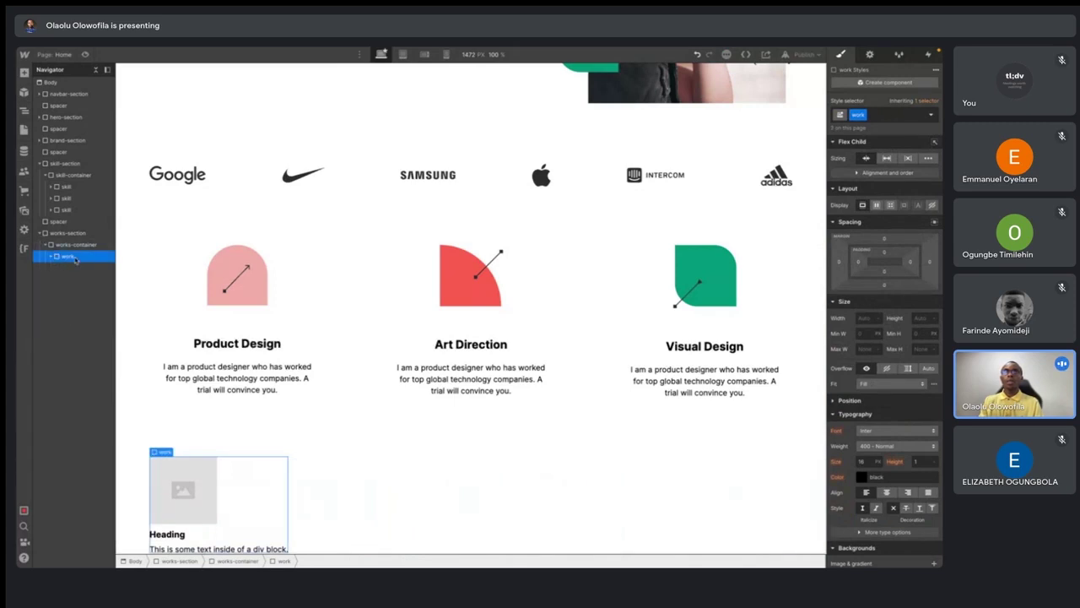
key("ctrl+d")
key("ctrl+d")
key("ctrl+d")
key("ctrl+d")
key("ctrl+d")
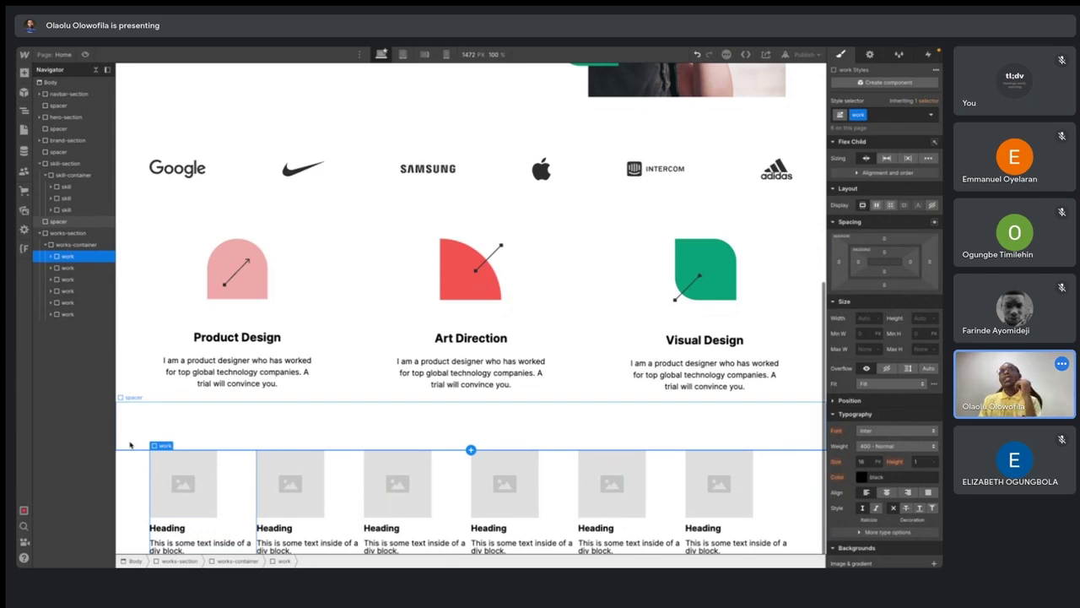
- Look up the Collection List among the CMS elements that can be added to the page
left_click(47, 245)
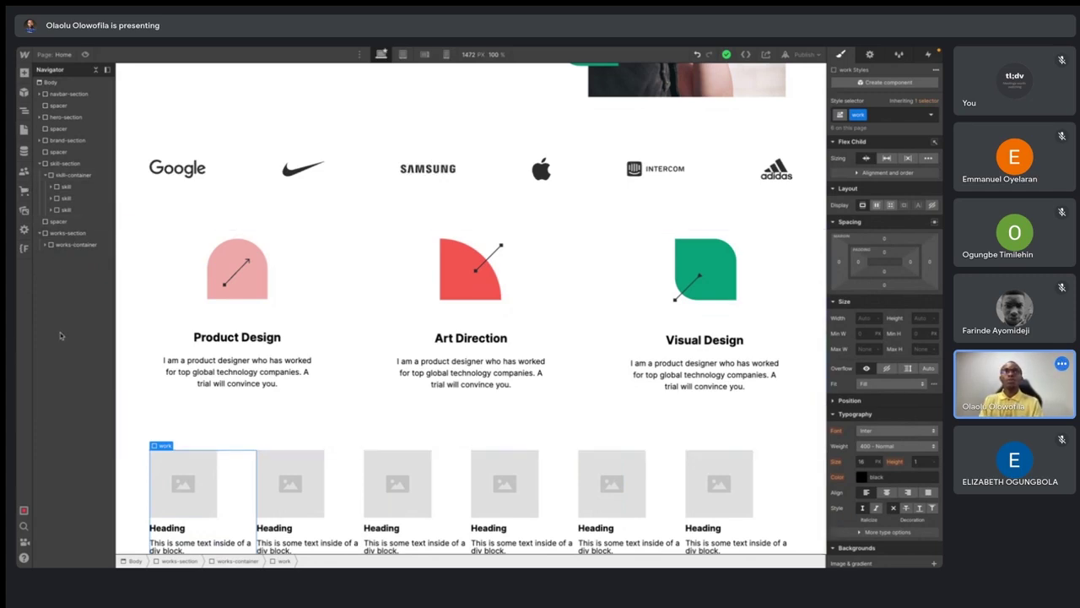
mouse_move(17, 189)
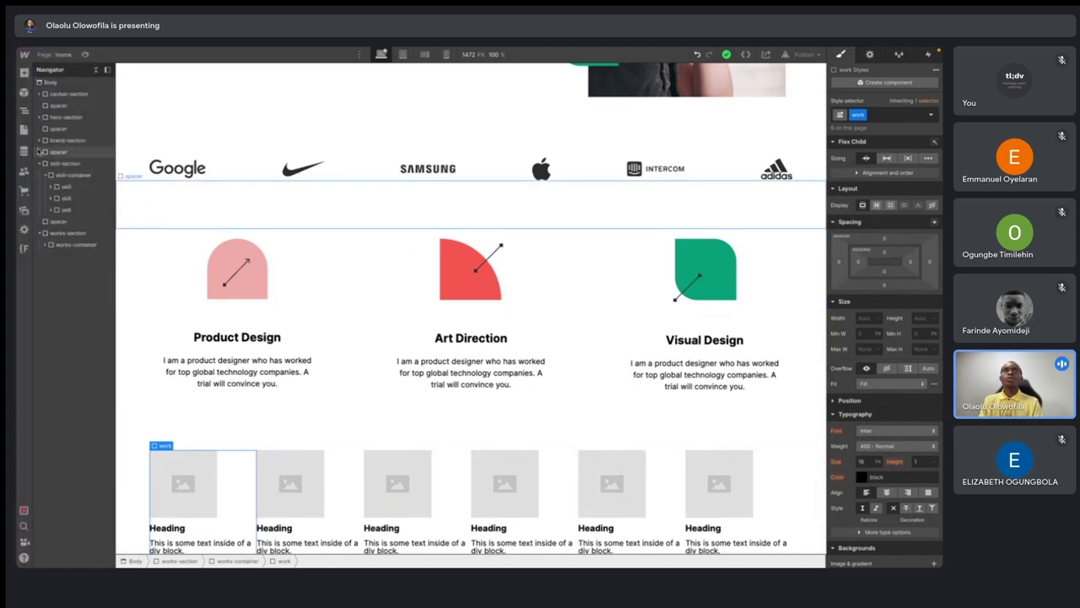
left_click(25, 76)
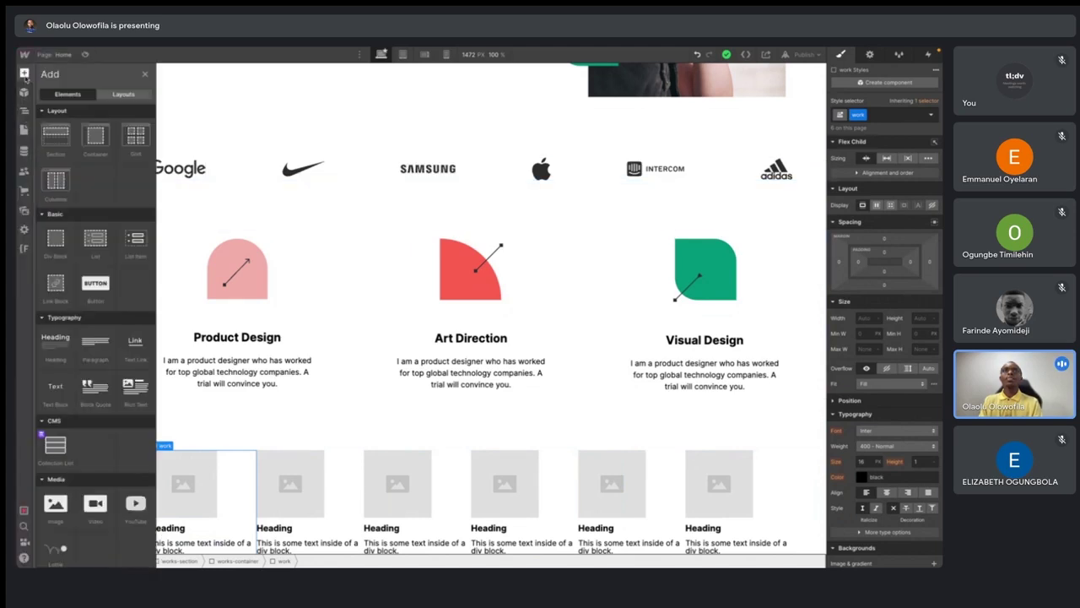
scroll(66, 336, "down", 2)
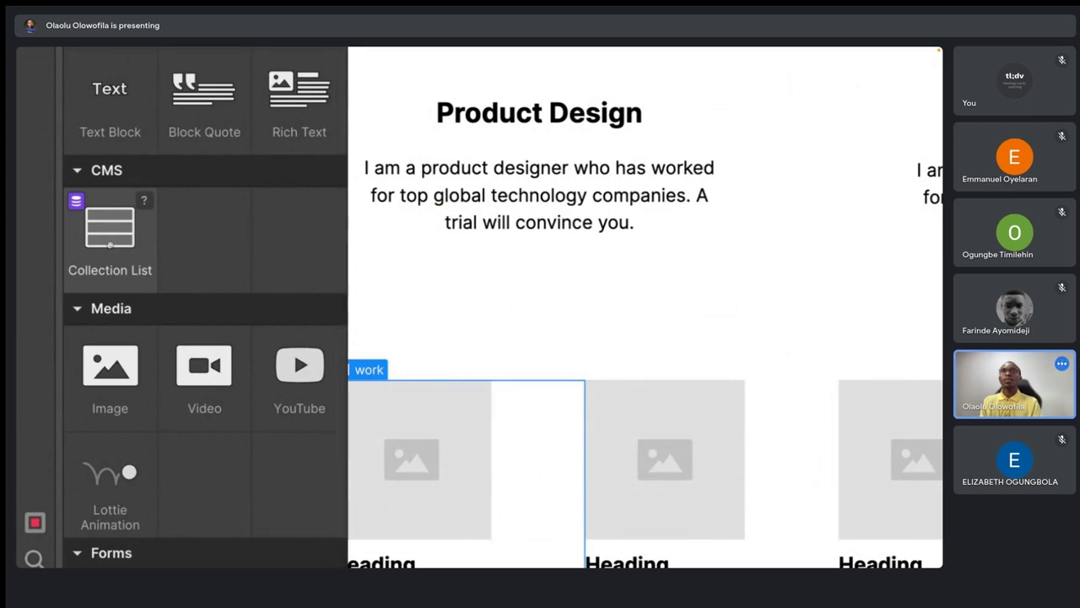
left_click_drag(113, 243, 395, 250)
left_click(394, 296)
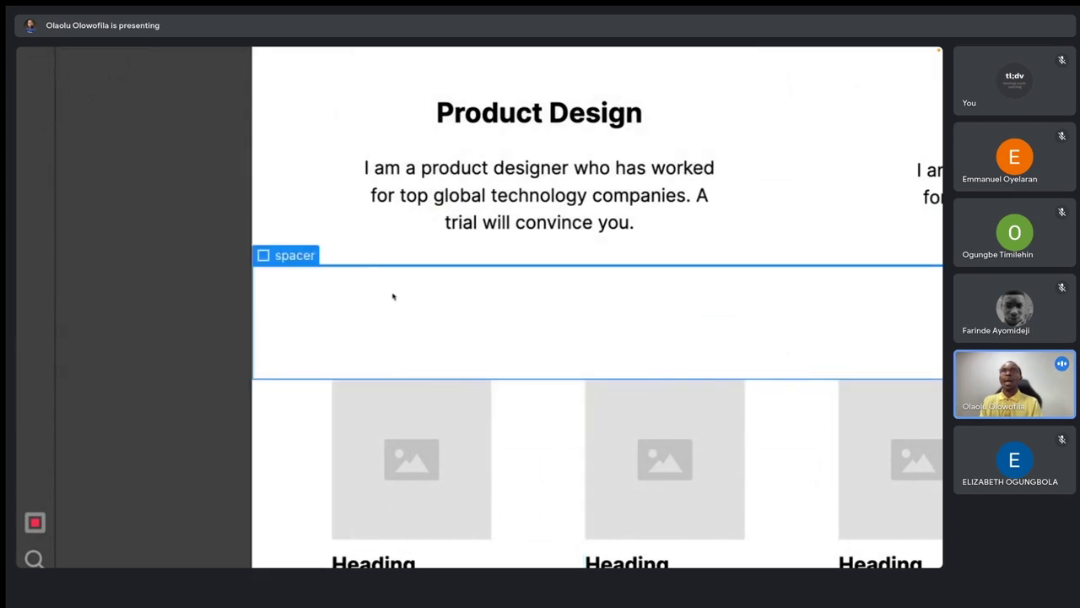
scroll(427, 285, "down", 5)
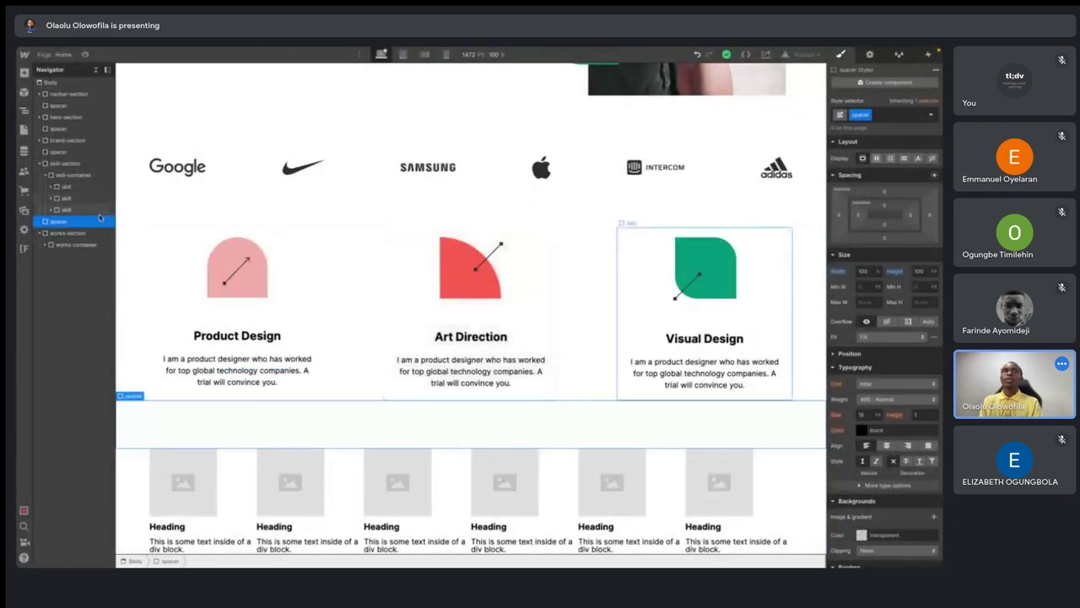
- Add a Collection List inside works-container and move it above the first work block
left_click(46, 246)
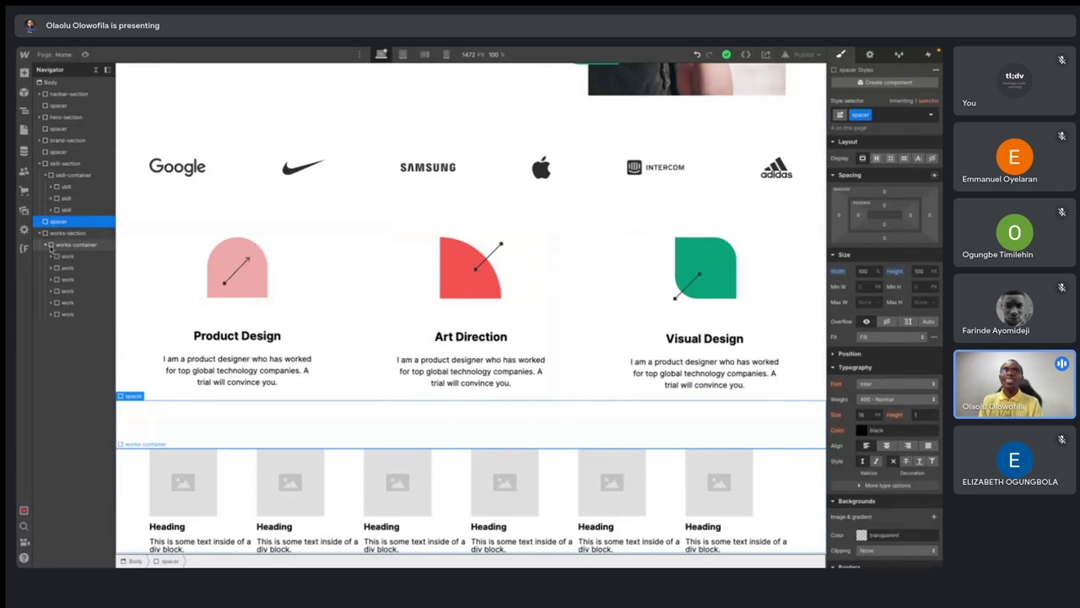
left_click(68, 244)
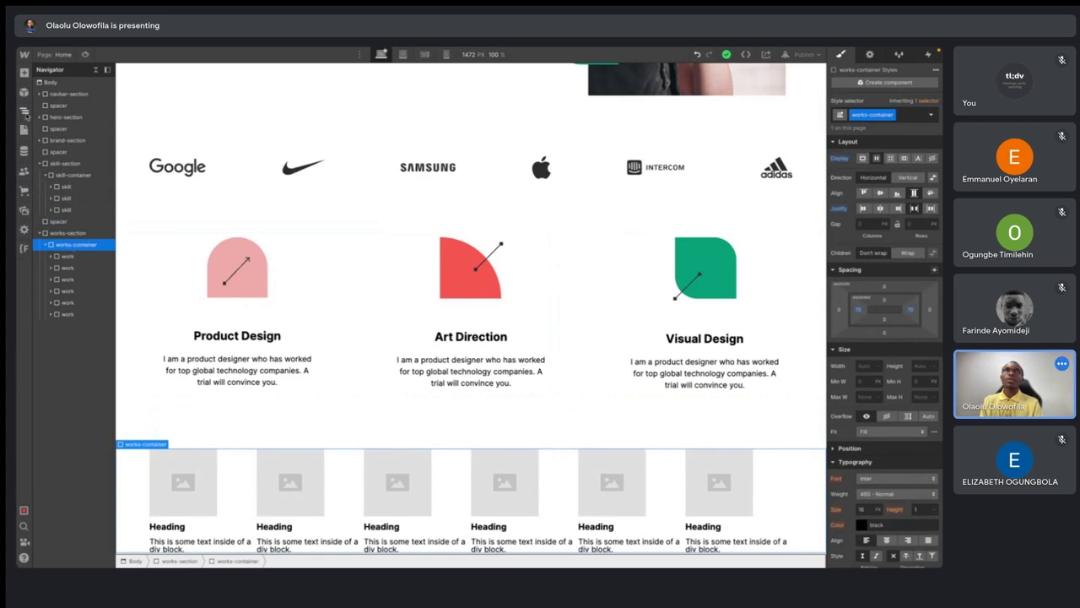
left_click(25, 75)
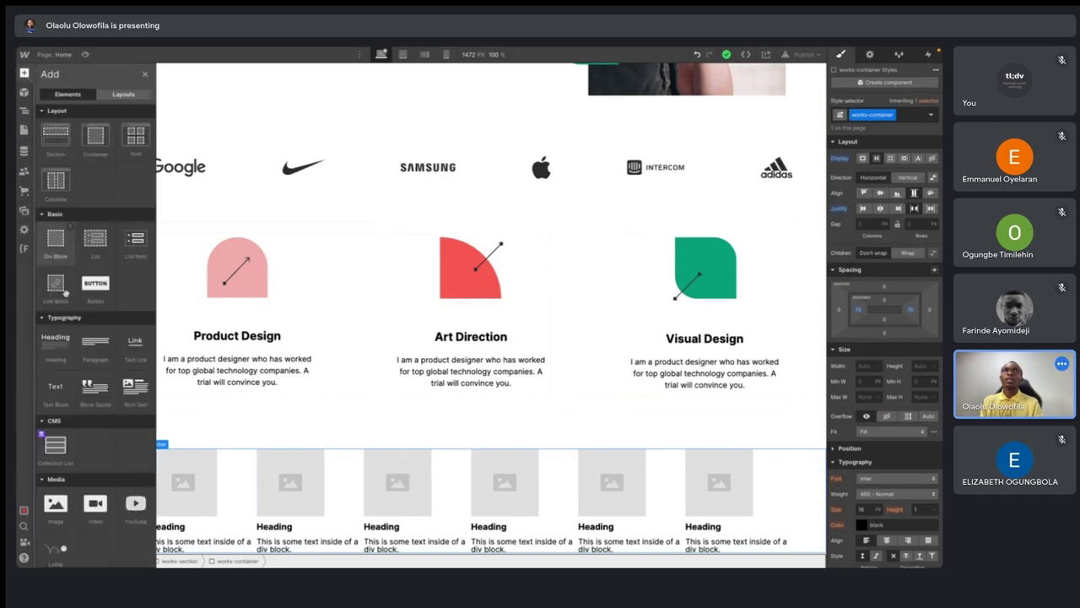
left_click(56, 447)
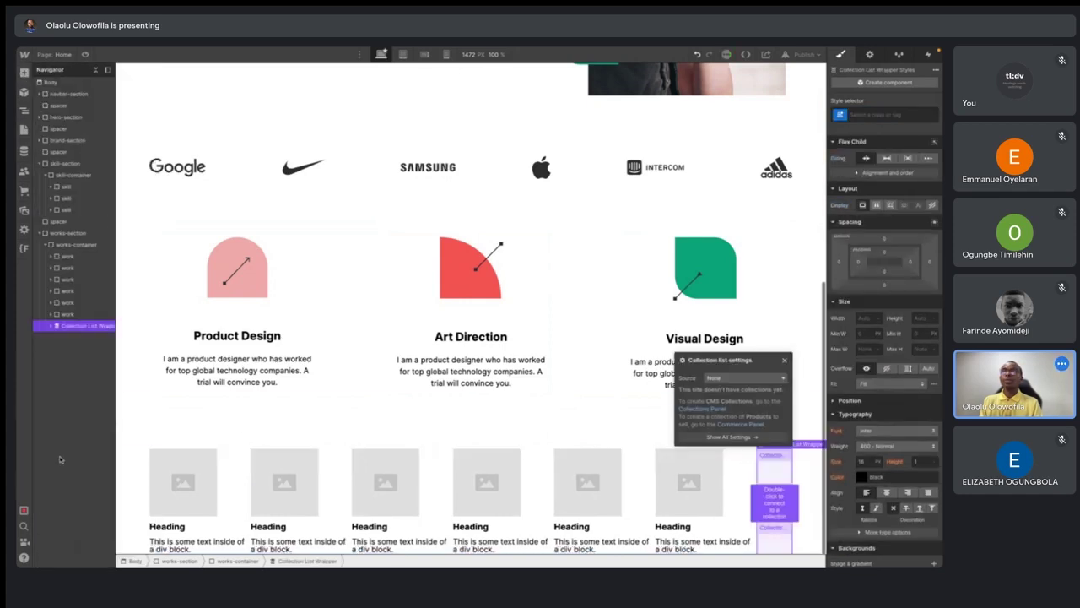
left_click_drag(78, 327, 73, 257)
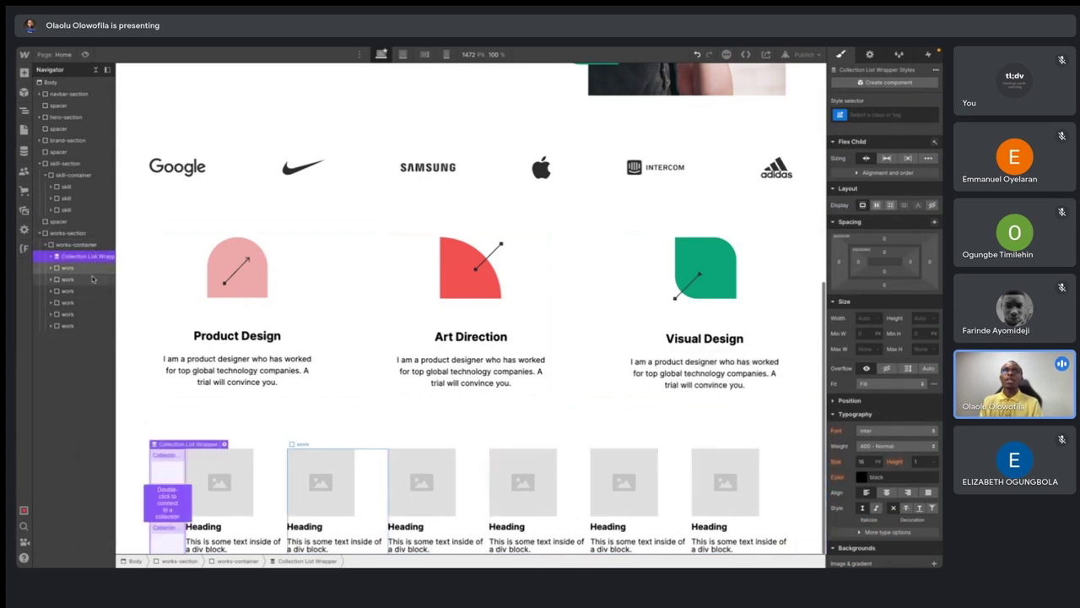
left_click(93, 280)
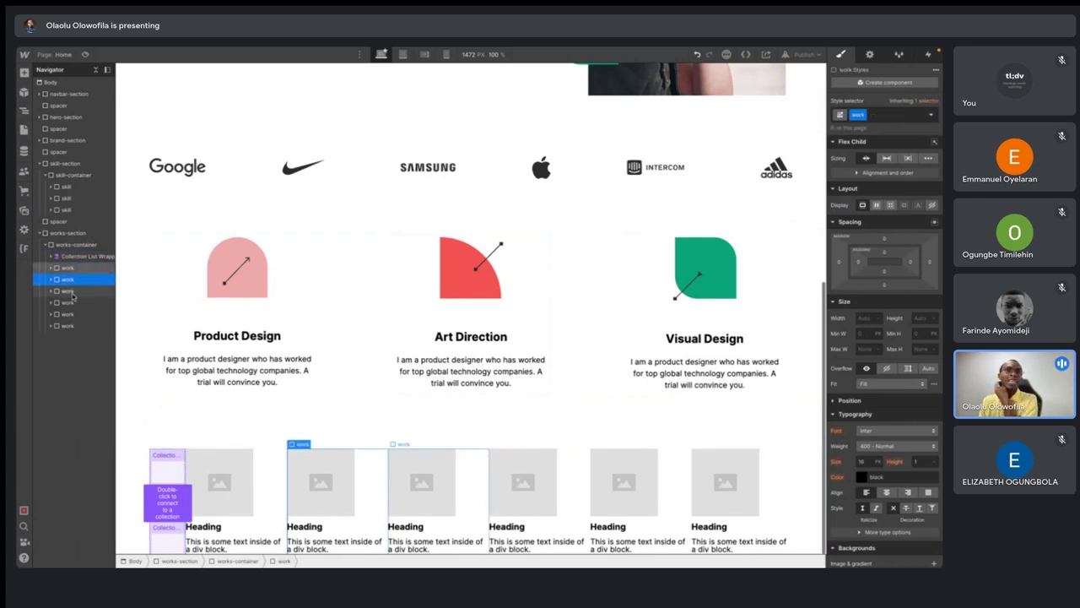
left_click(73, 292)
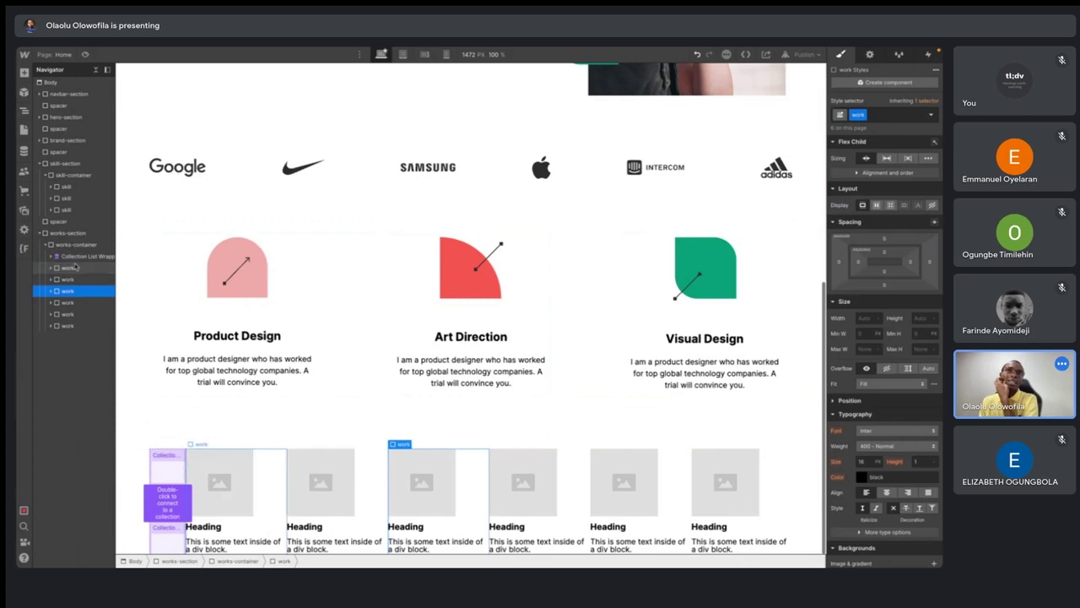
left_click(75, 245)
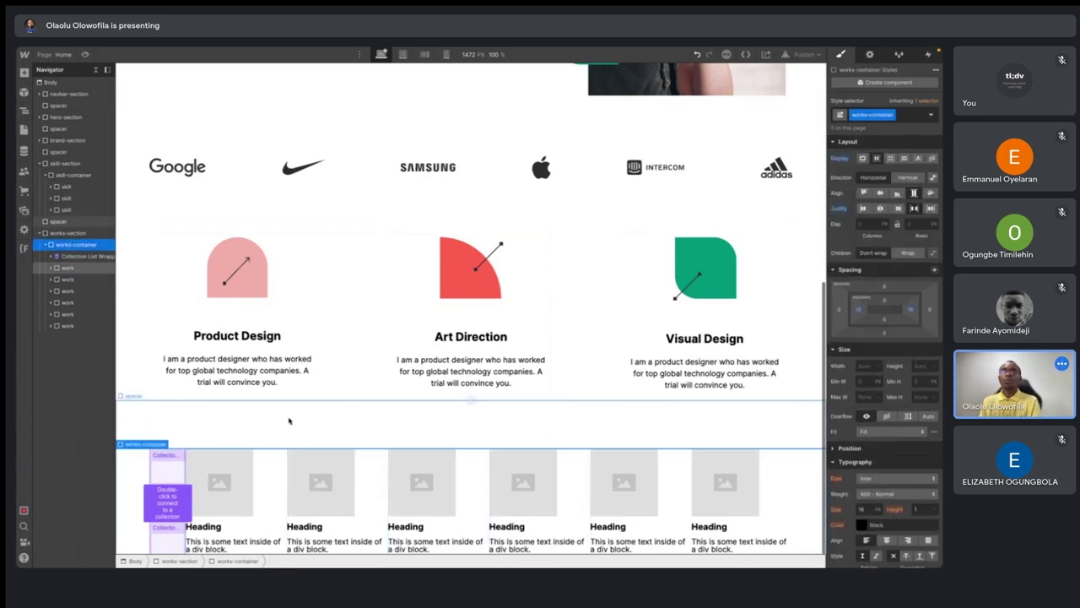
left_click(315, 420)
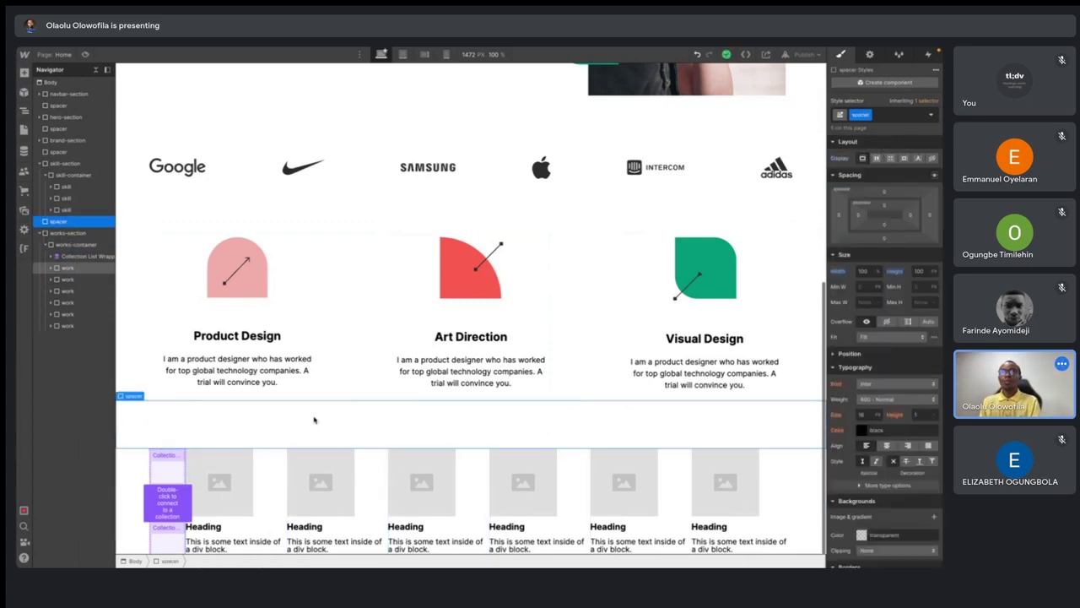
left_click(61, 255)
left_click(69, 269)
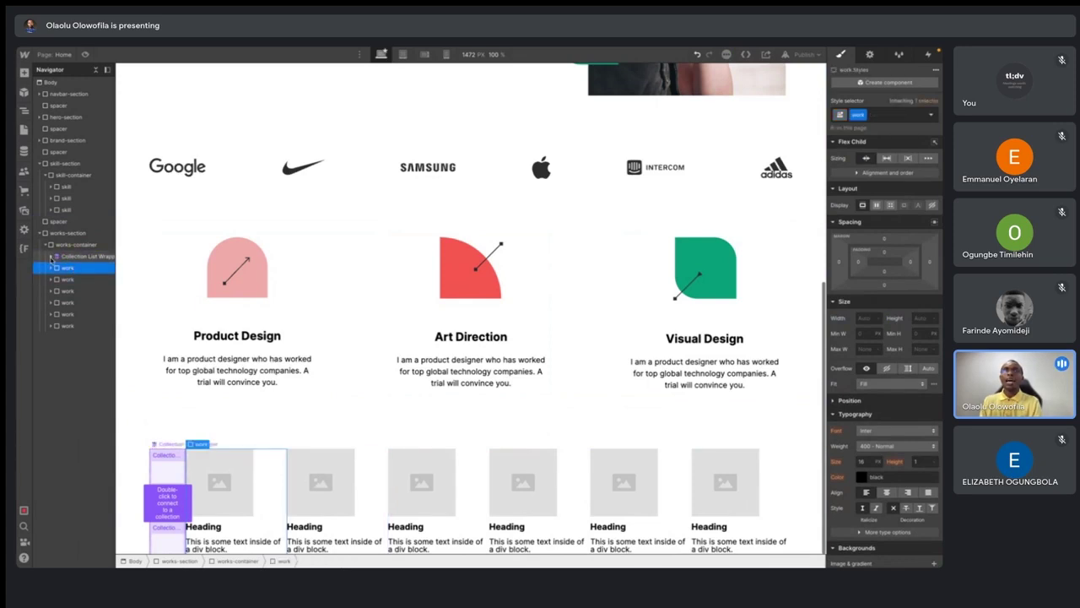
- Examine the Collection List Wrapper's nested structure, including its Collection List, Collection Item and Empty State
left_click(51, 257)
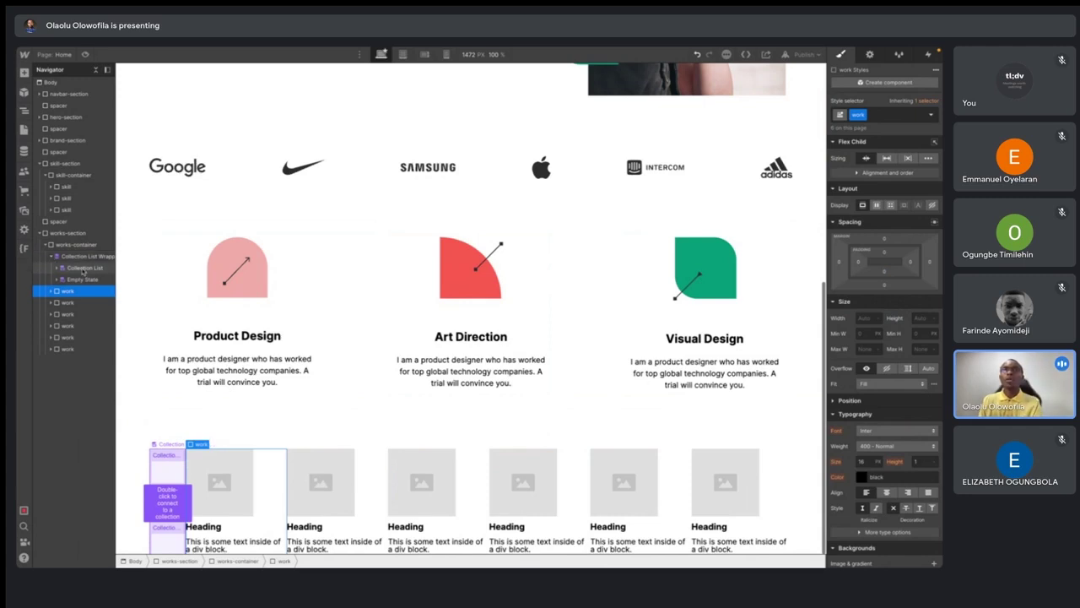
left_click(82, 270)
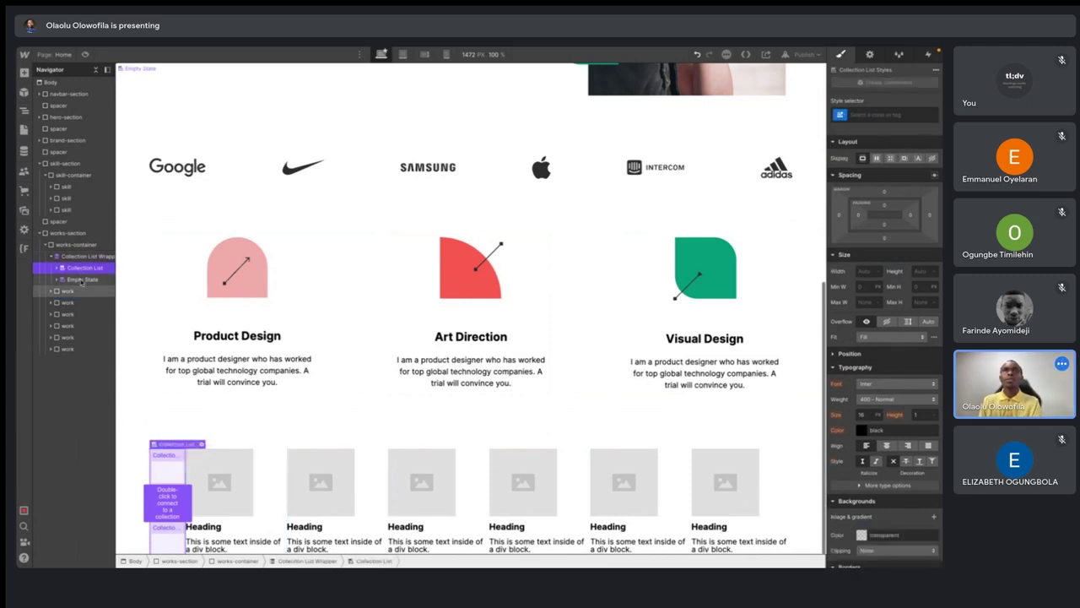
left_click(82, 281)
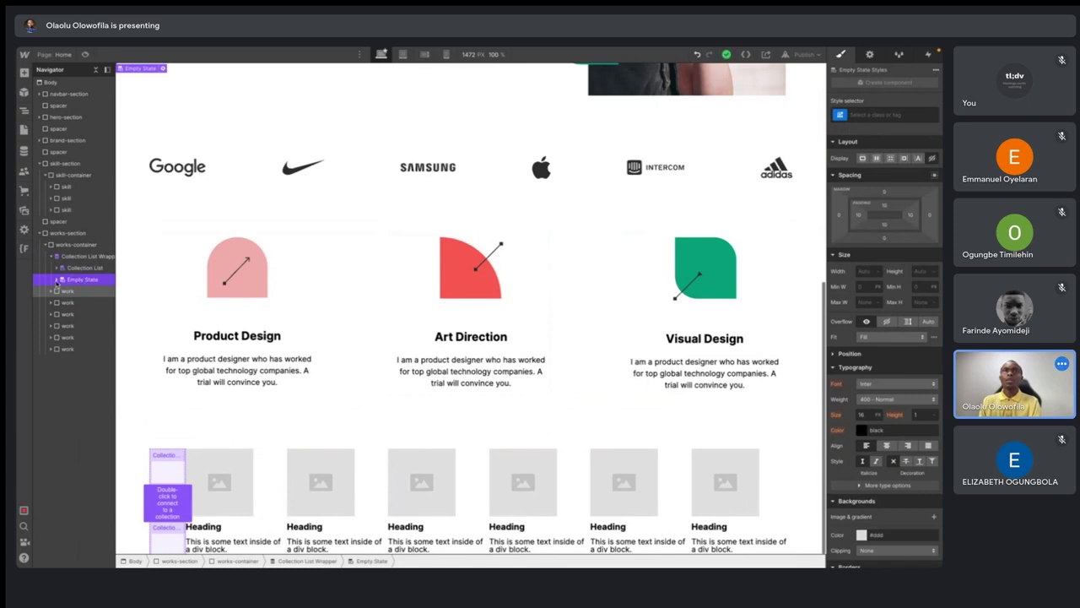
left_click(57, 280)
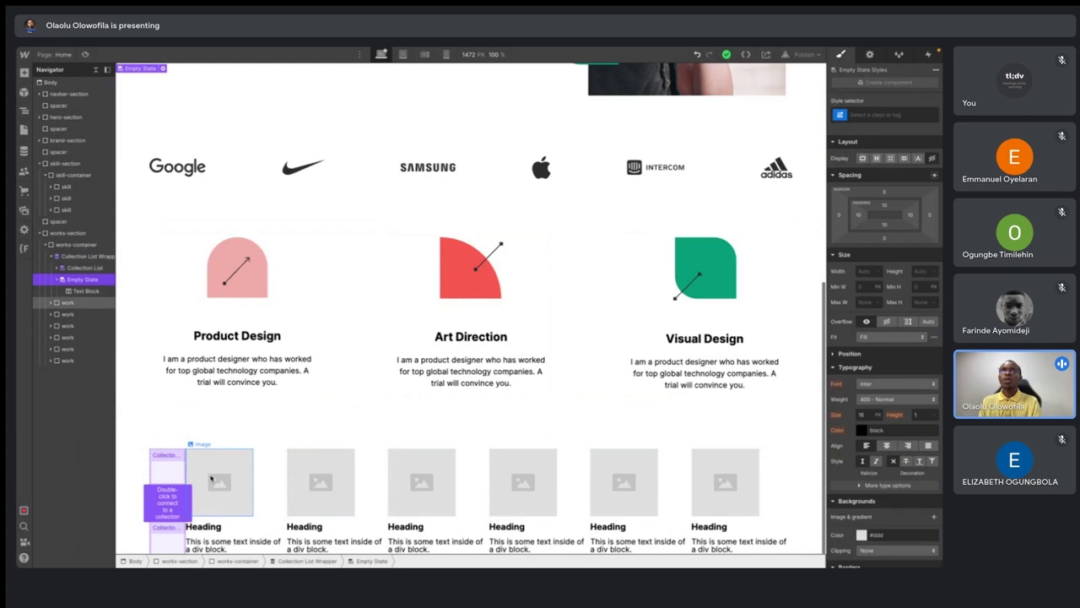
left_click(57, 281)
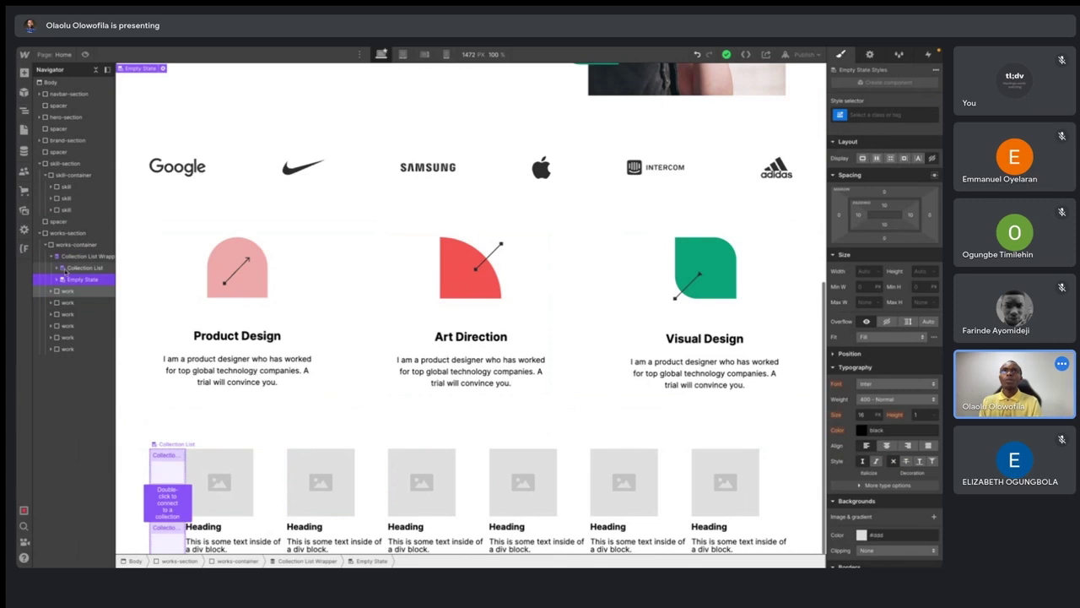
left_click(81, 268)
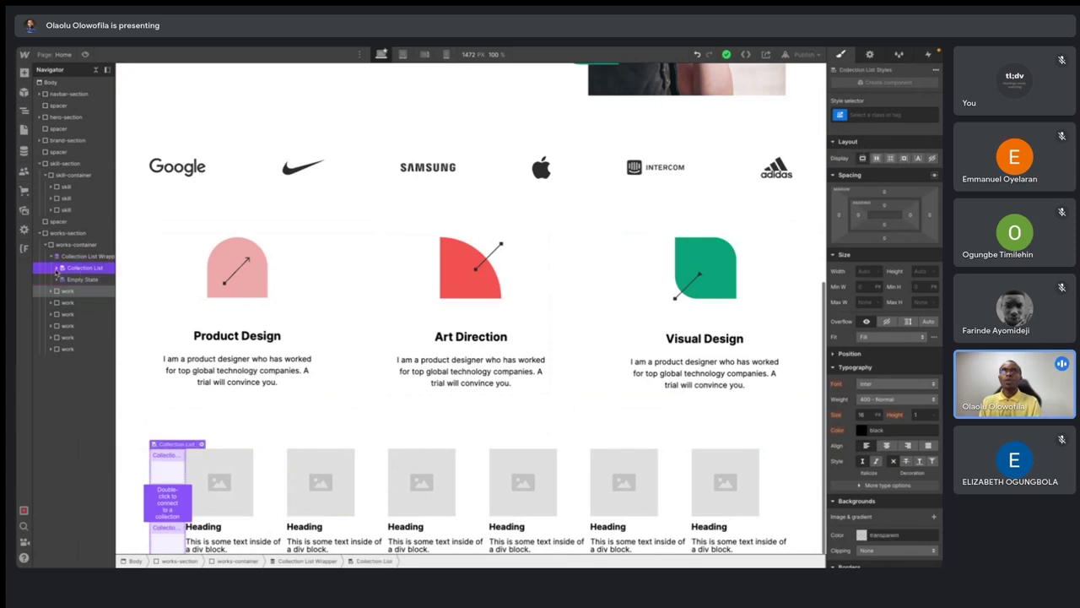
left_click(57, 268)
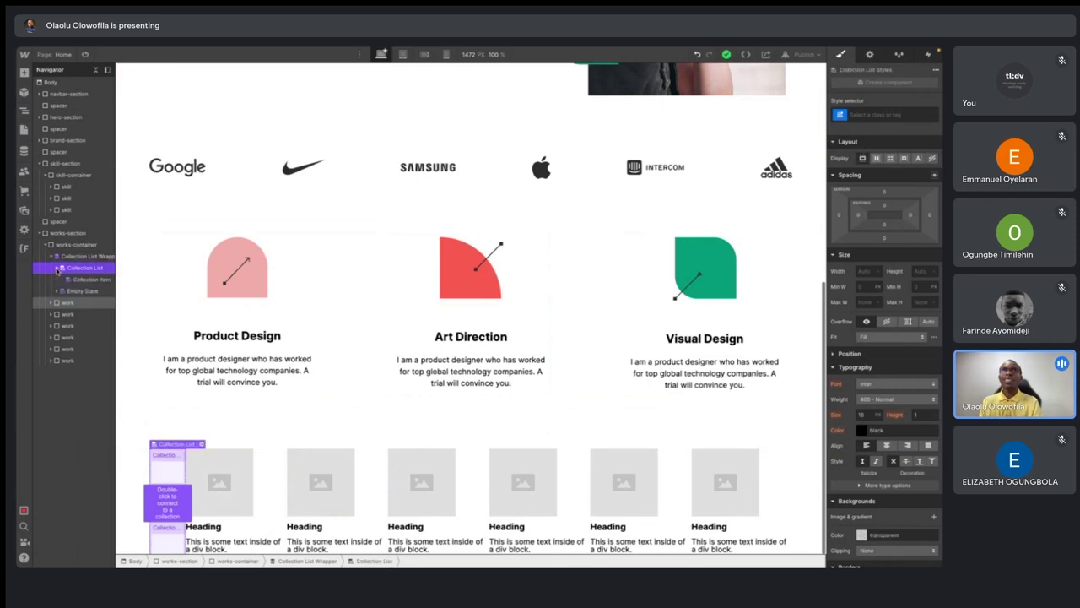
left_click(88, 284)
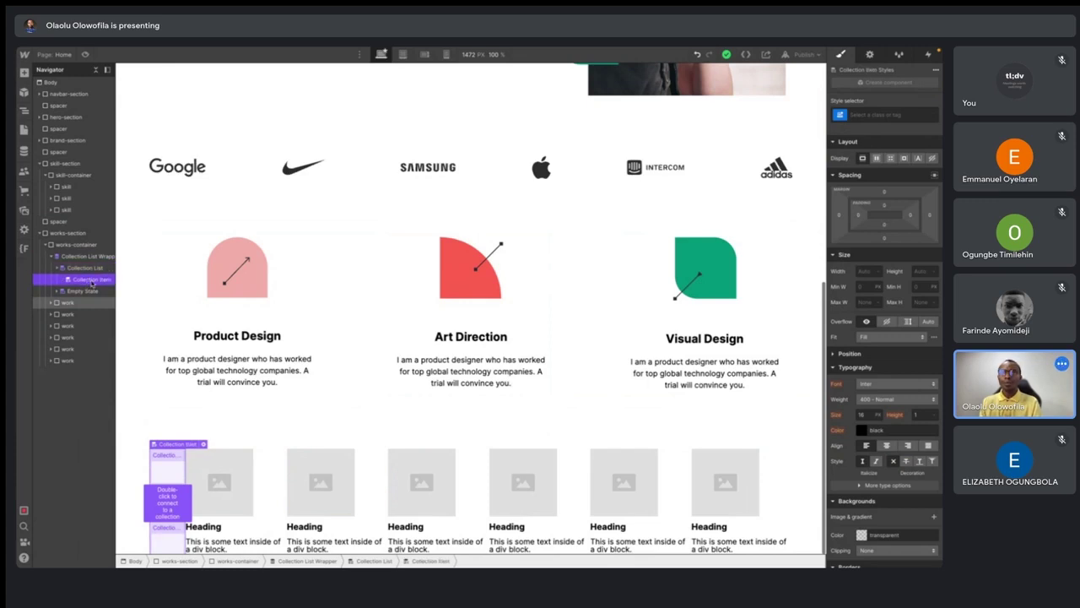
- Give the Collection List Wrapper inside works-container a new class named work-list-wrapper
left_click(92, 257)
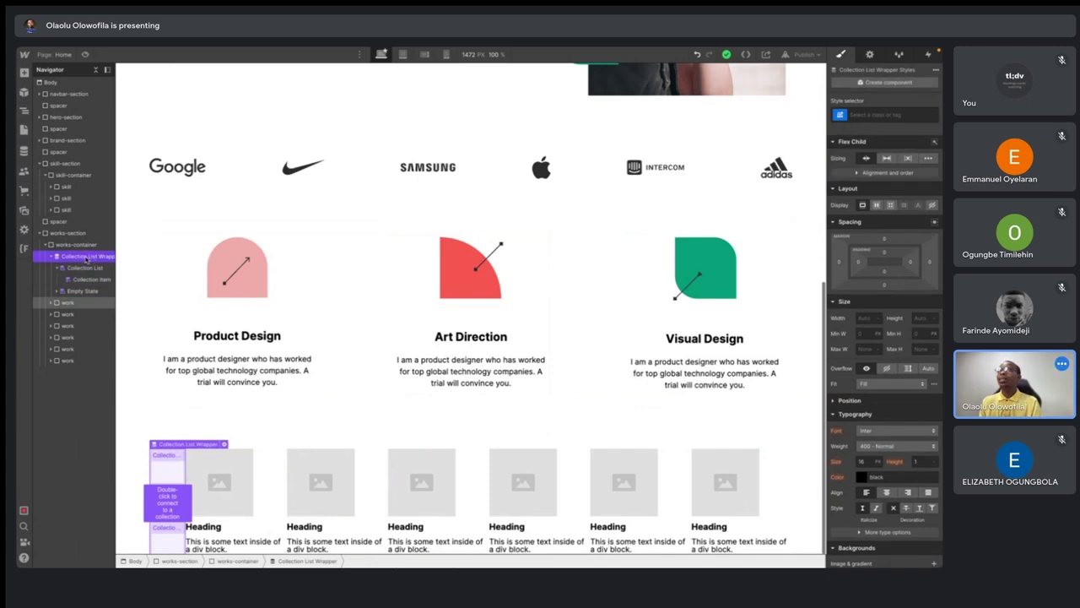
right_click(84, 259)
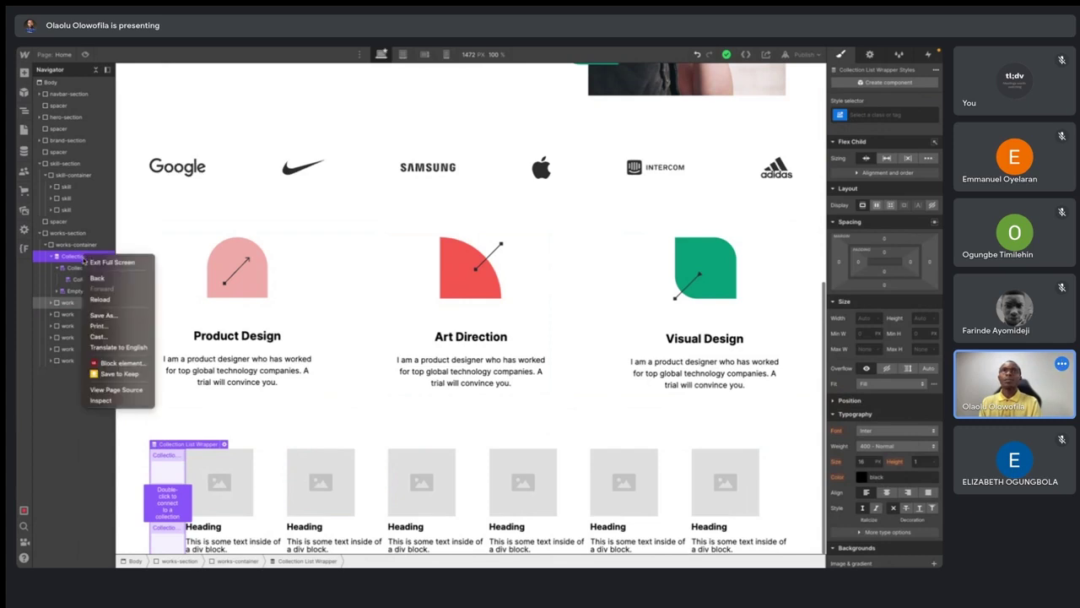
key("Escape")
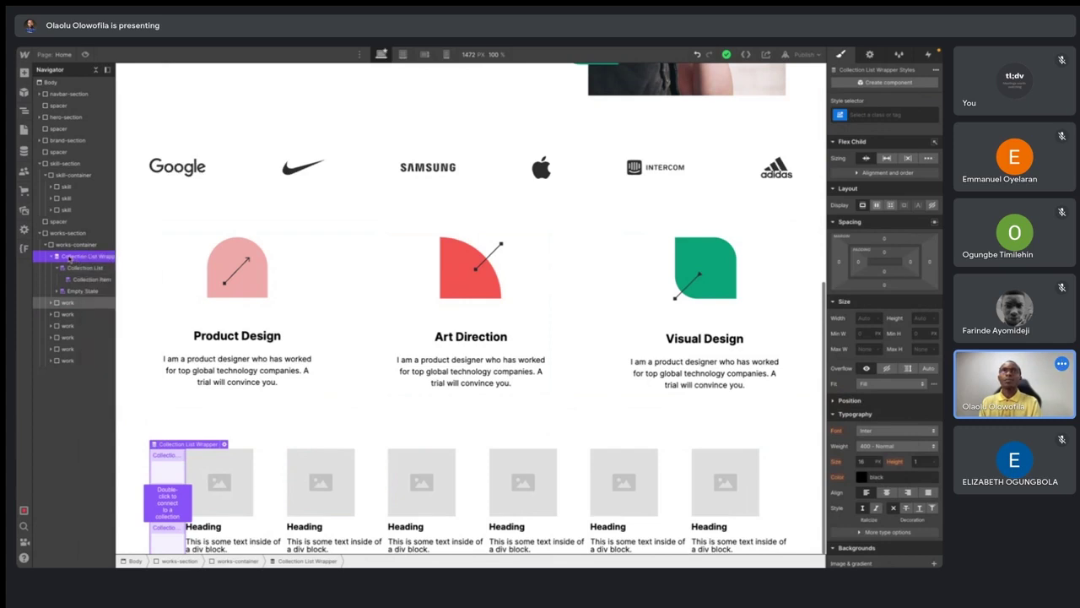
left_click(78, 248)
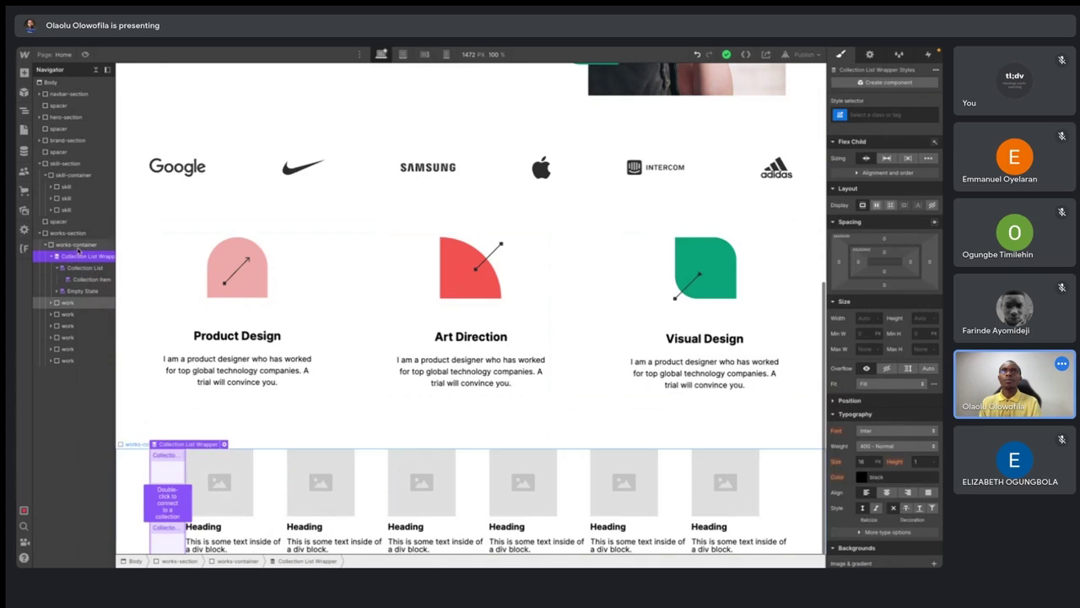
left_click(81, 256)
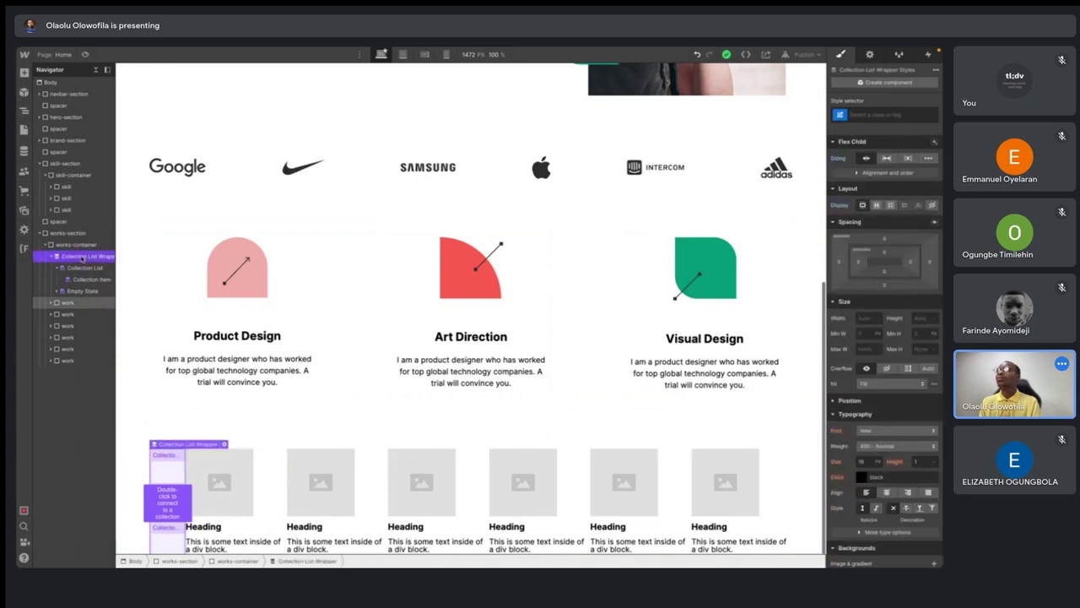
key("ctrl+Return")
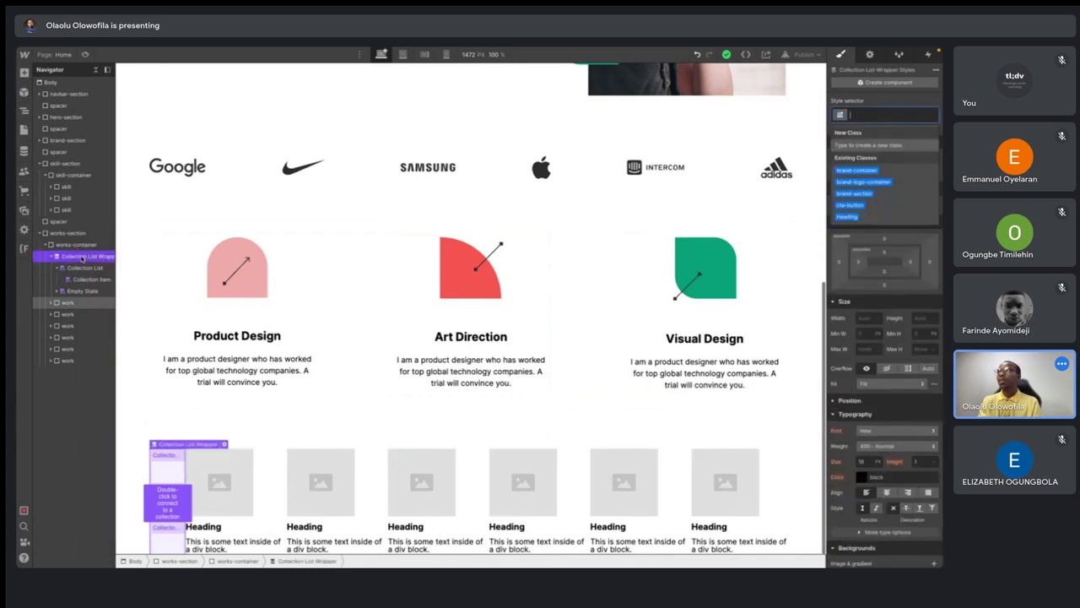
type("work")
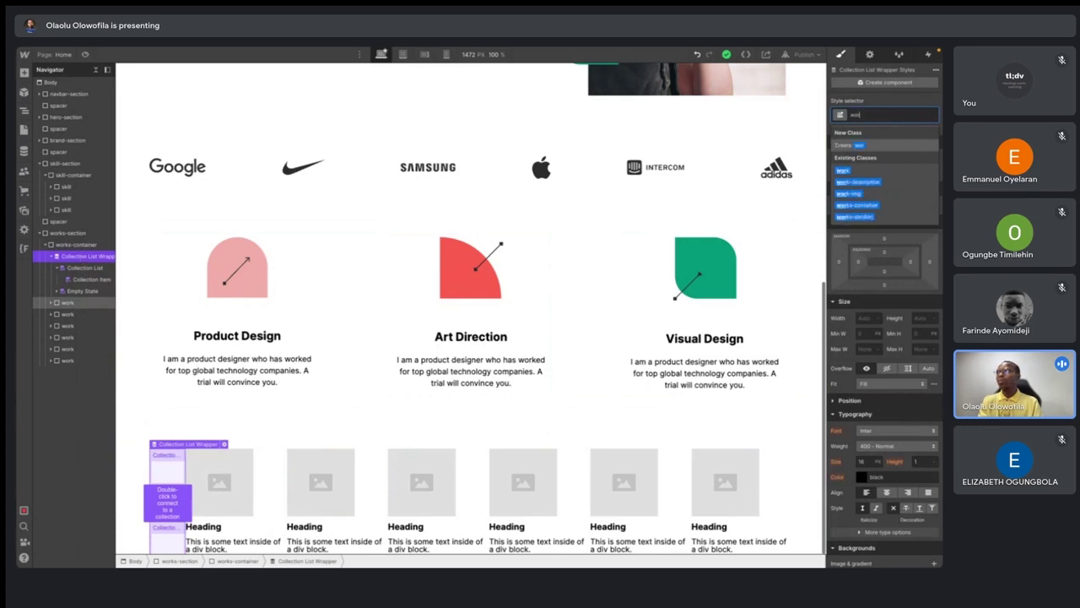
type("-iist-wrapper")
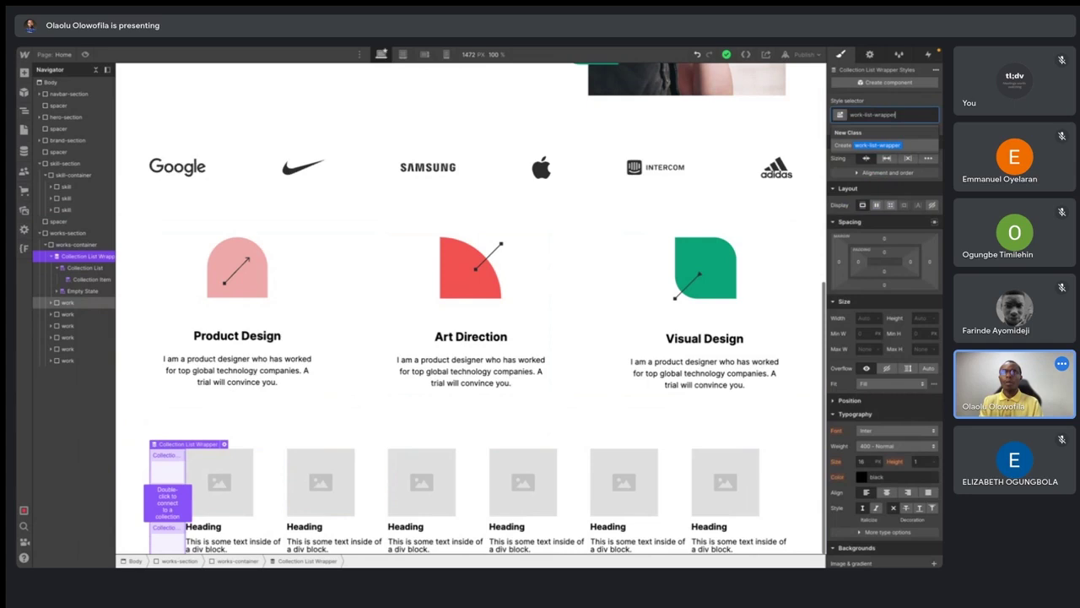
key("Return")
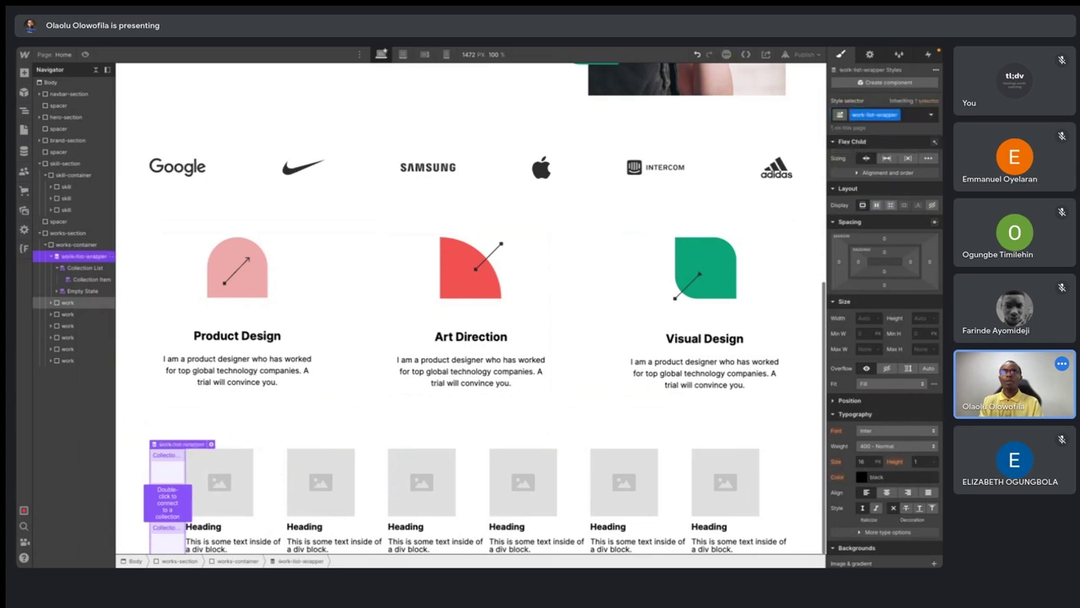
- Give the Collection List inside work-list-wrapper a new class named work-list
left_click(85, 269)
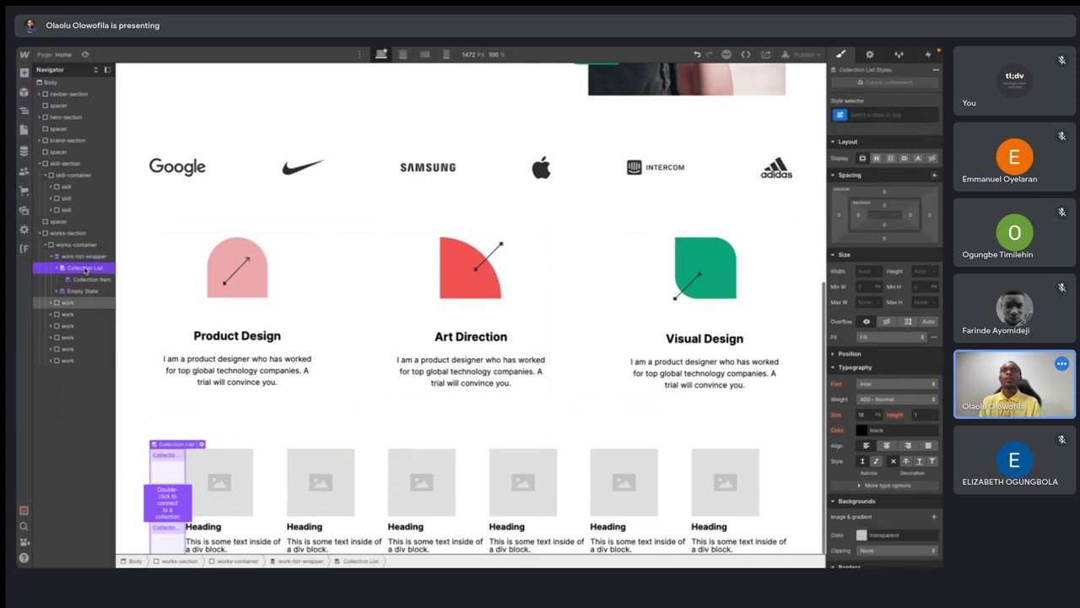
key("ctrl+Return")
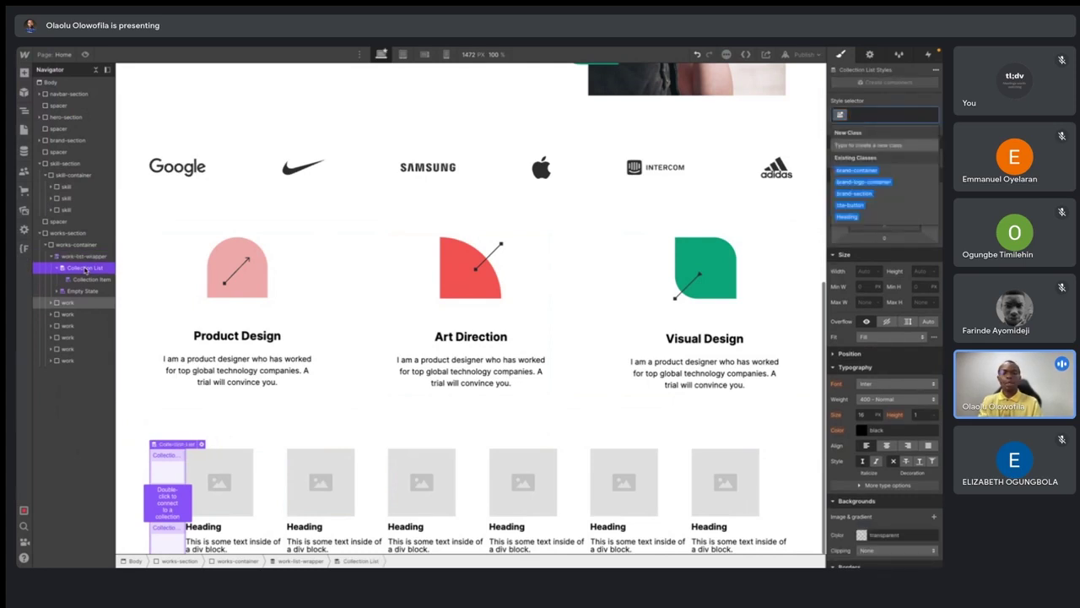
type("work")
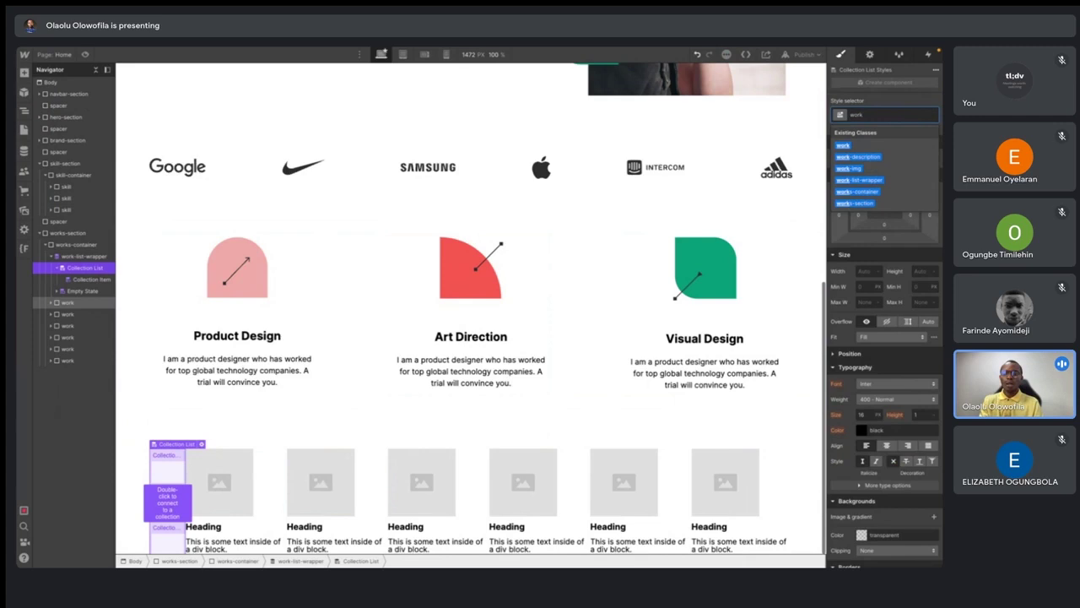
type("-list")
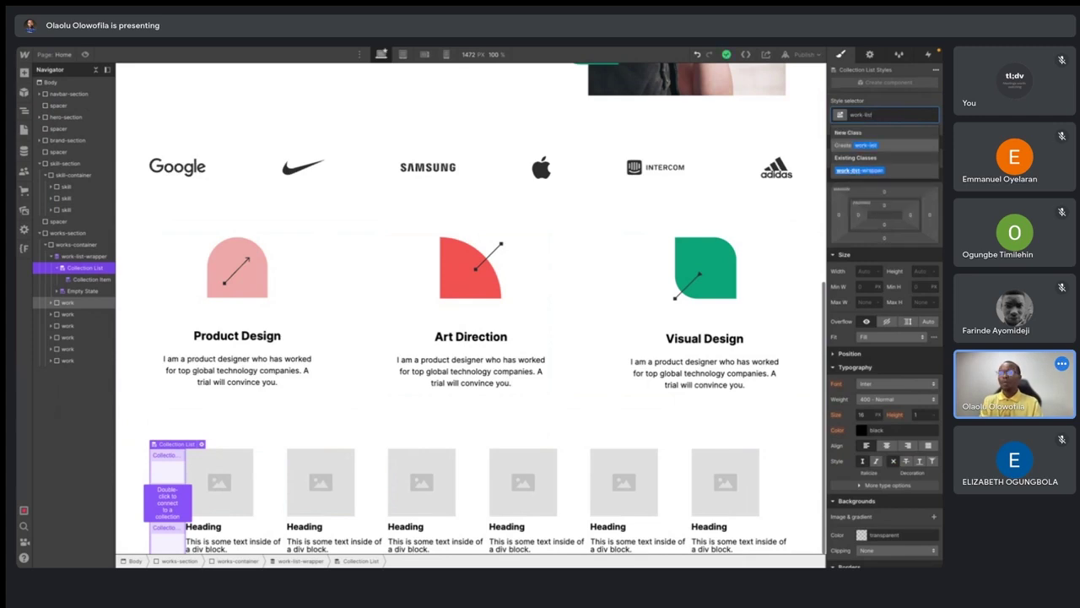
key("Return")
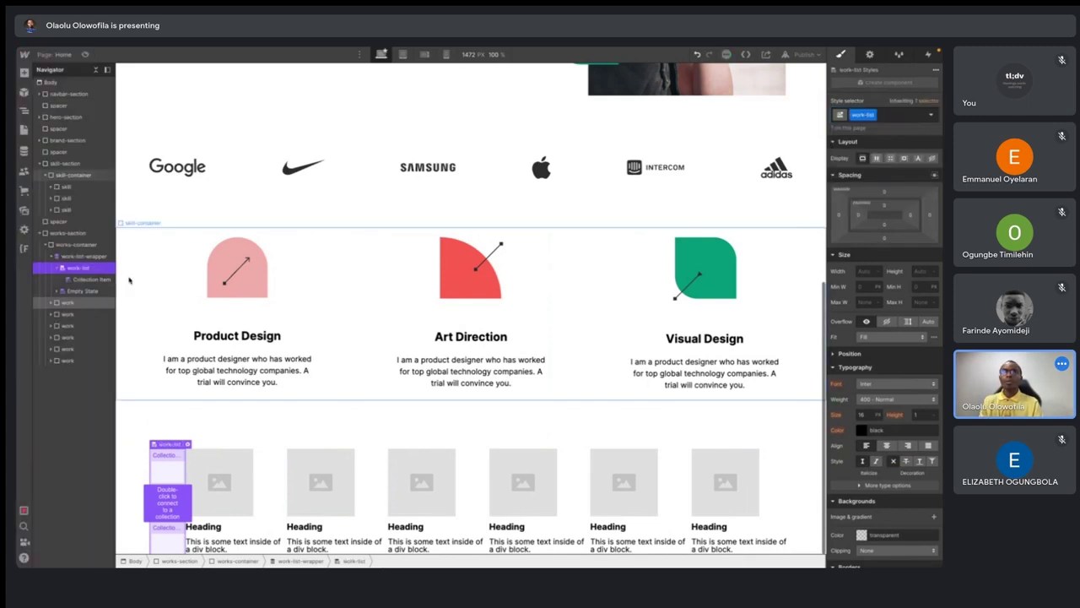
- Give the Collection Item inside work-list a new class named work-item
left_click(91, 279)
key("ctrl+Return")
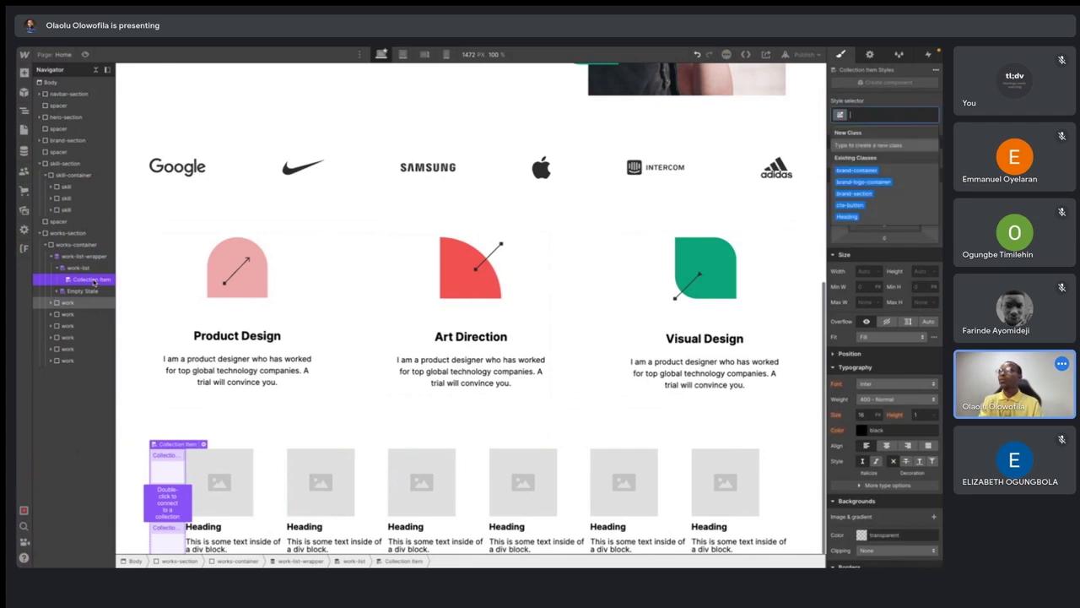
type("work")
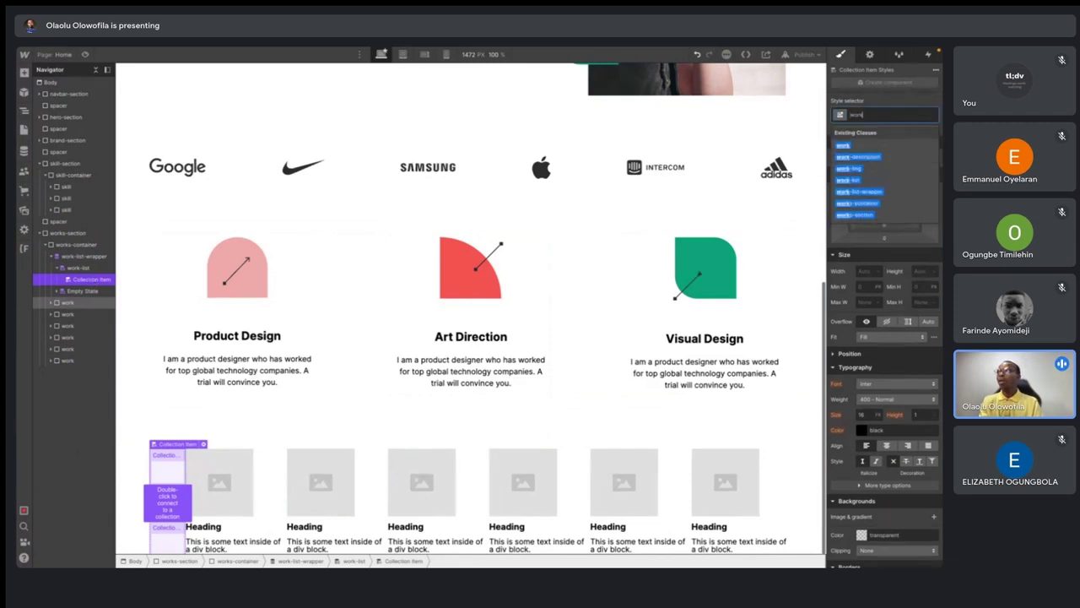
type("-item")
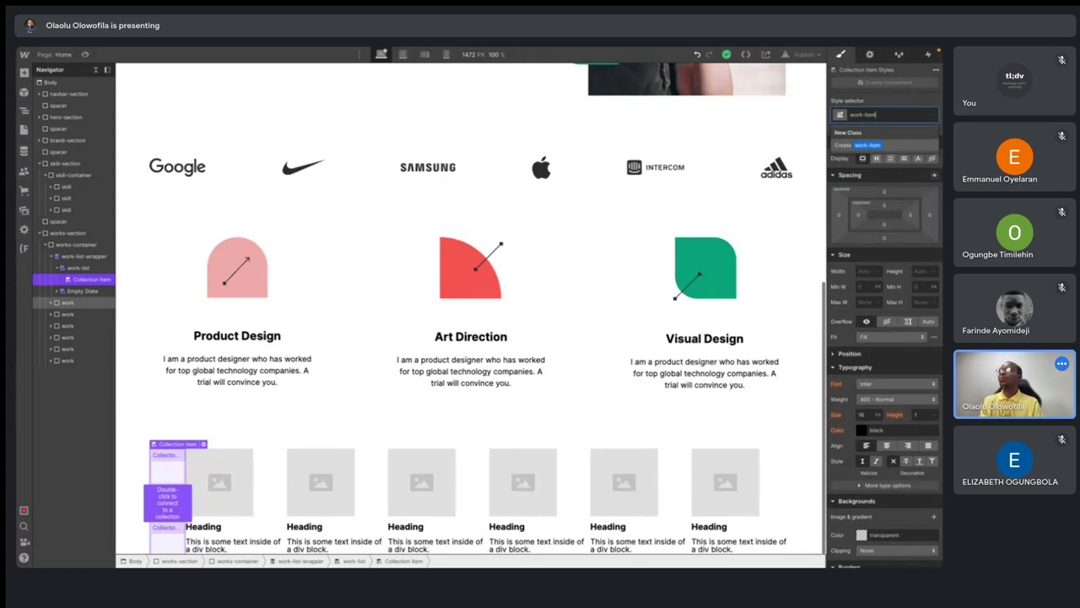
key("Return")
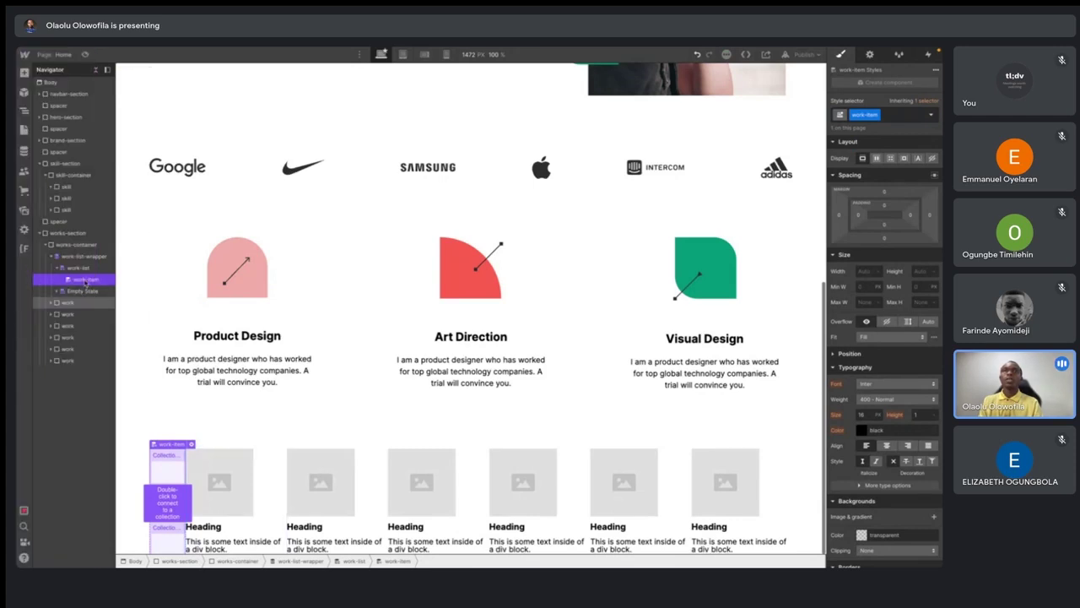
- Try to move the first work block into the work-item element of the collection list
left_click(66, 305)
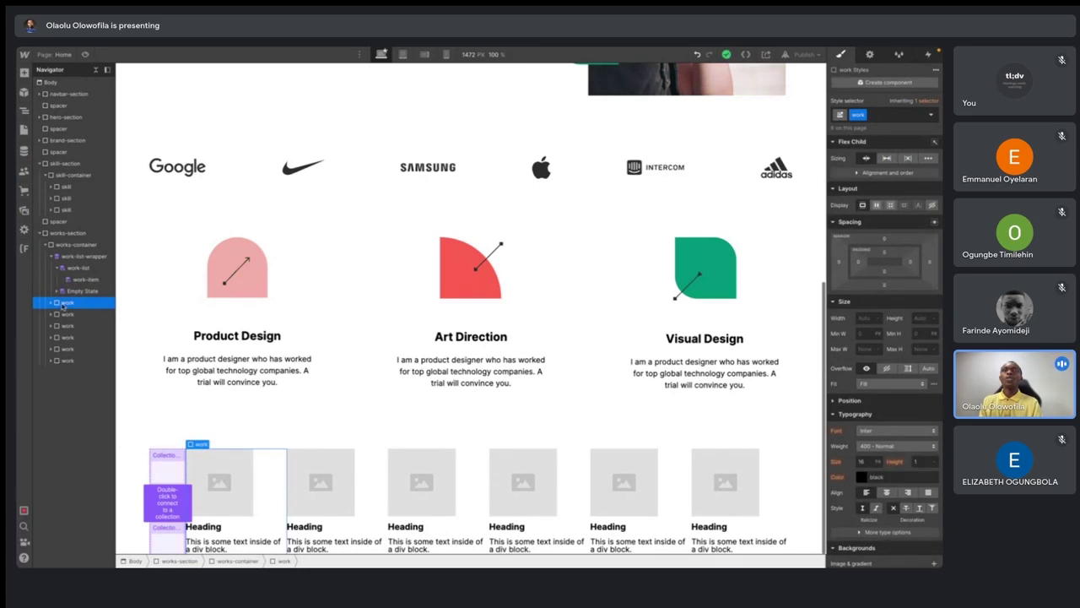
left_click_drag(222, 487, 89, 281)
left_click(78, 281)
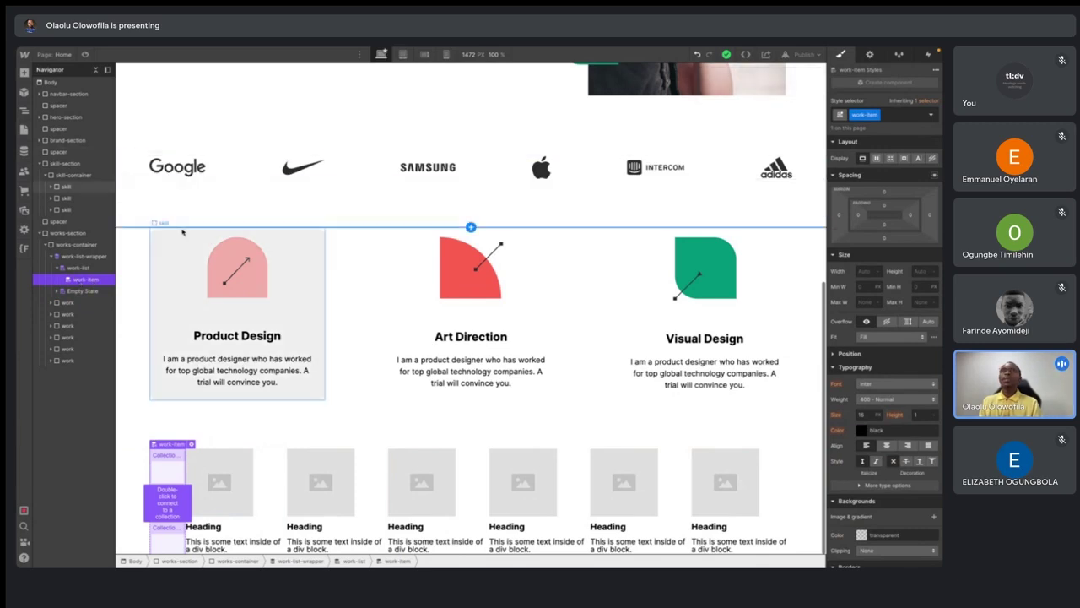
left_click_drag(68, 305, 93, 290)
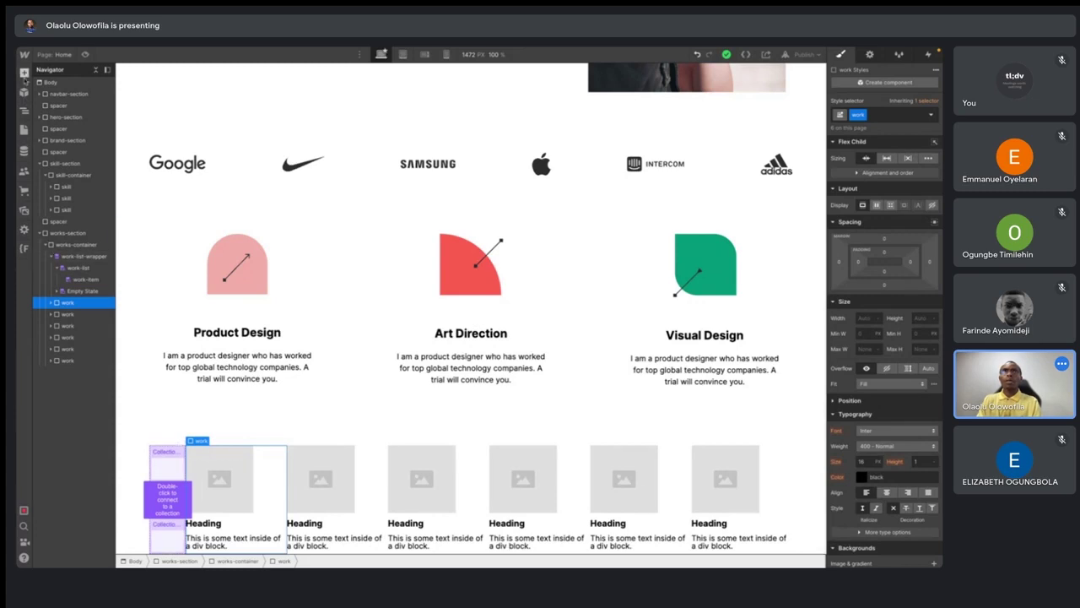
- Start a new CMS collection and name it Work, after the Latest work section in the Figma design
left_click(24, 152)
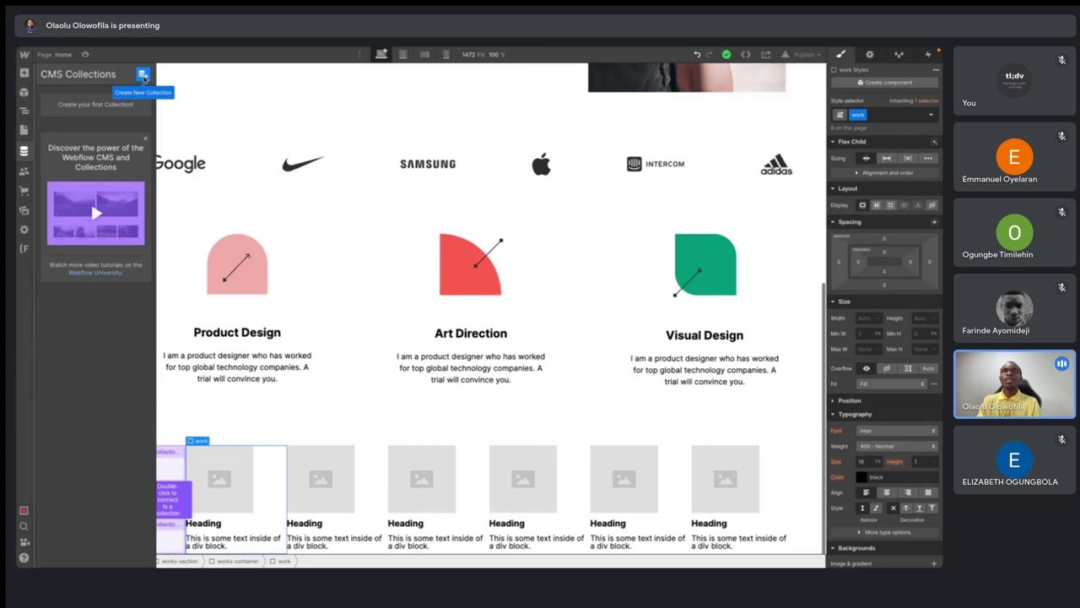
left_click(143, 75)
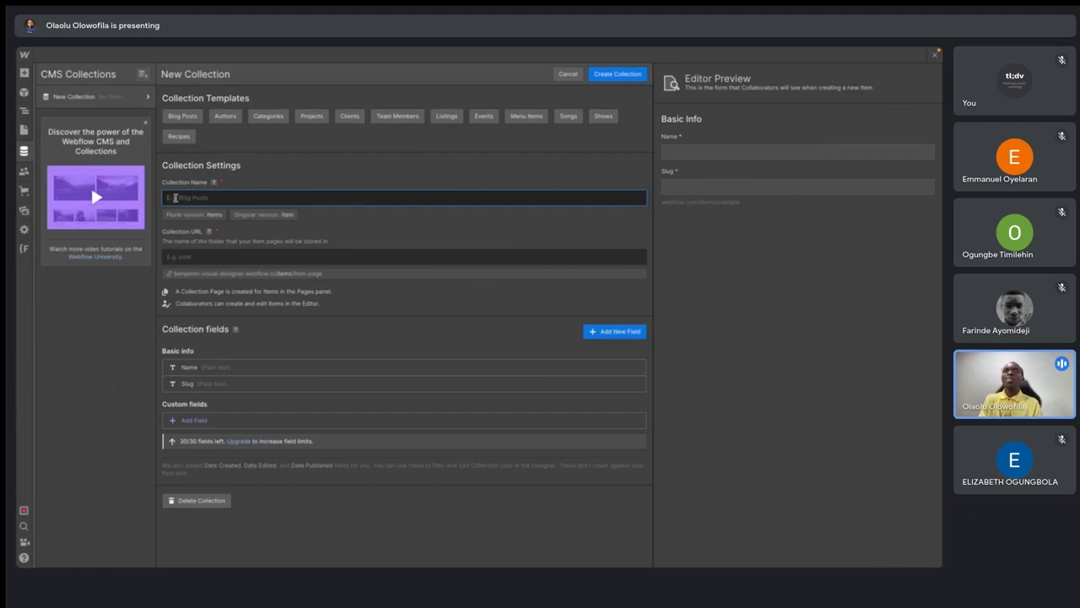
key("ctrl+Right")
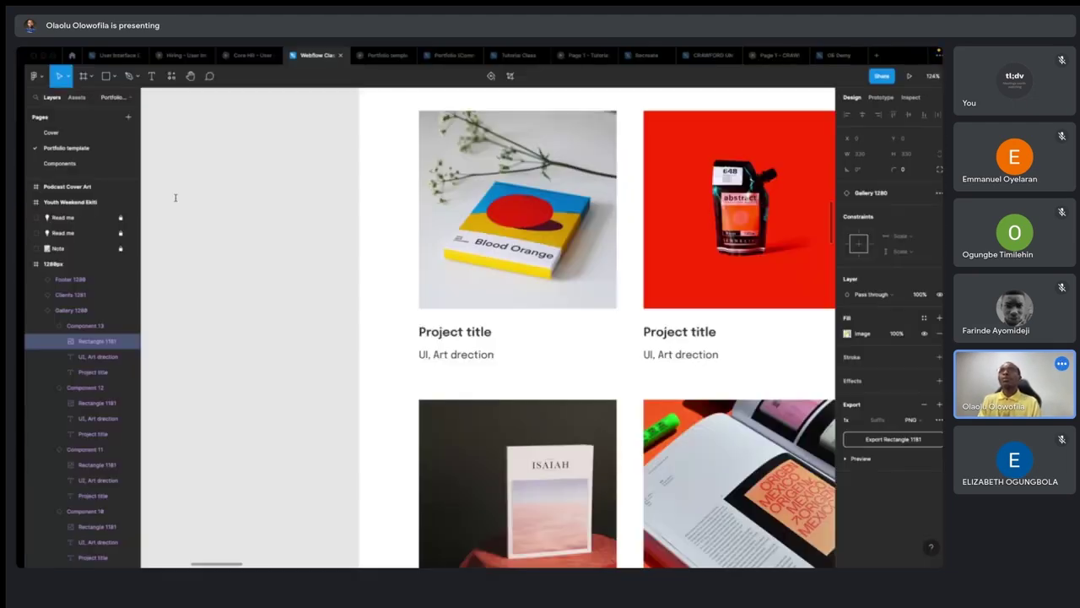
scroll(472, 272, "down", 5)
scroll(472, 272, "down", 3)
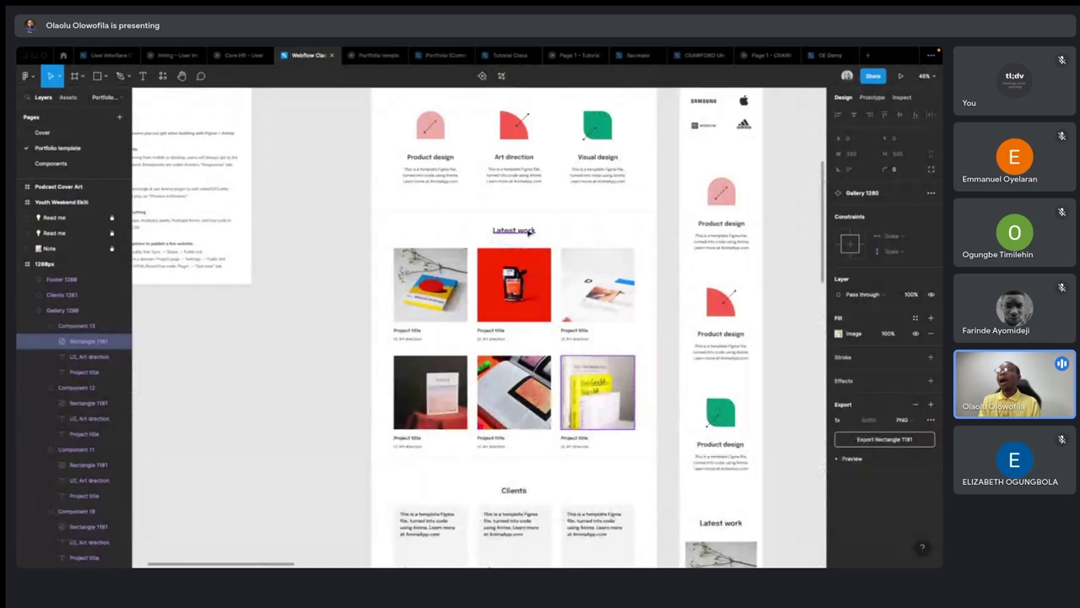
key("ctrl+Left")
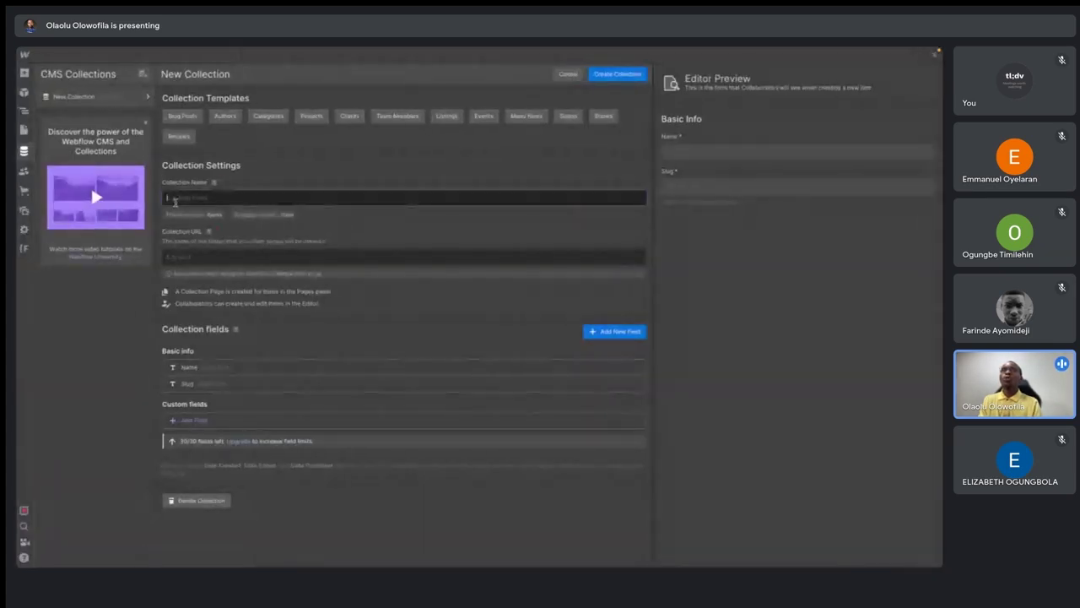
type("Work")
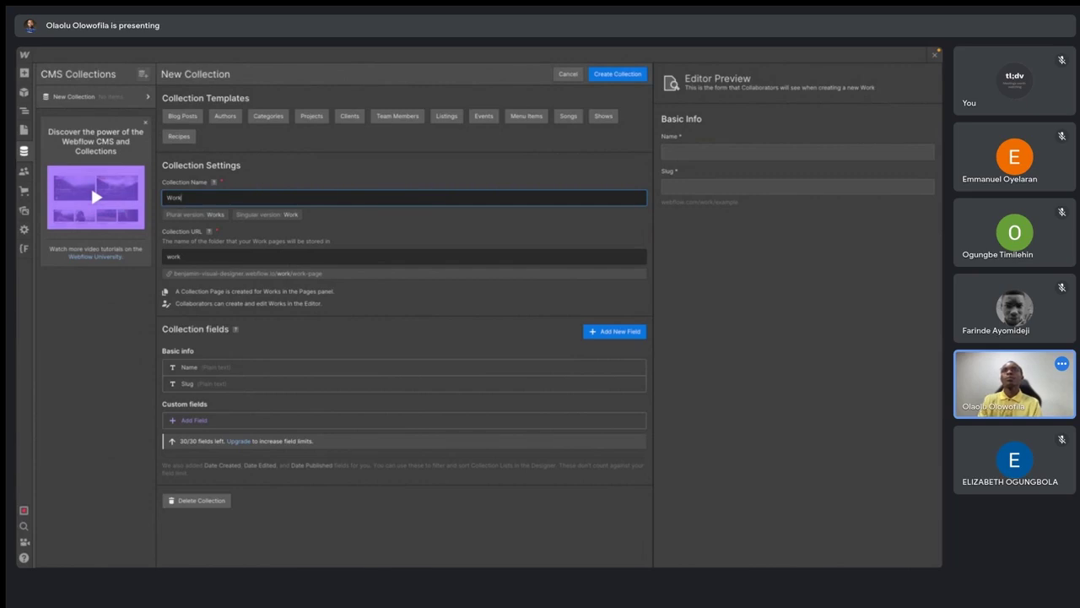
left_click(300, 174)
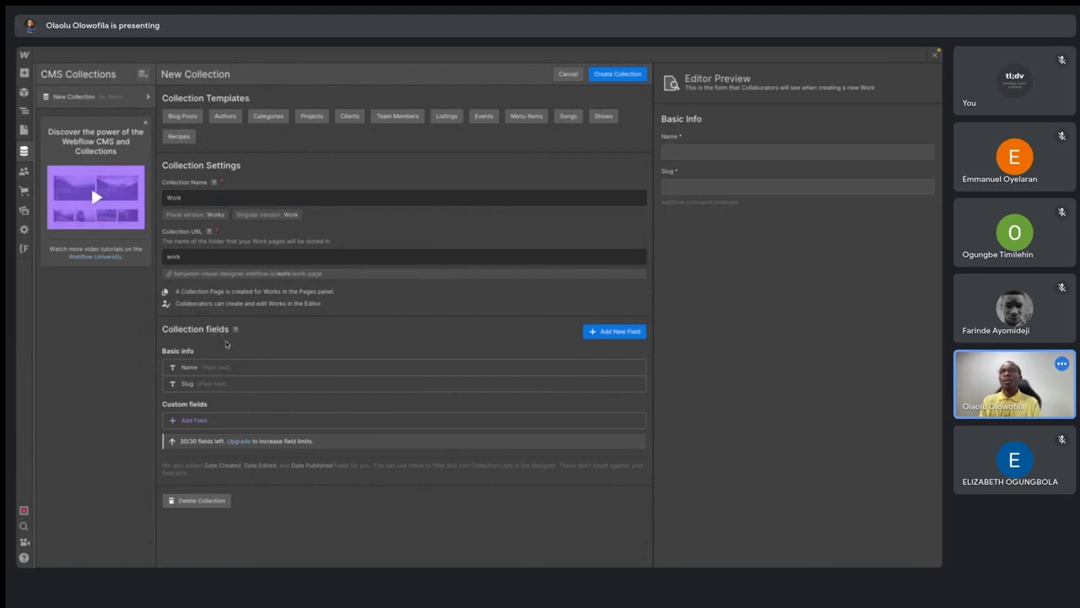
- In the Figma design, examine the first Latest work card's image, project title and category text to determine which collection fields it needs
key("ctrl+Right")
scroll(347, 266, "up", 5)
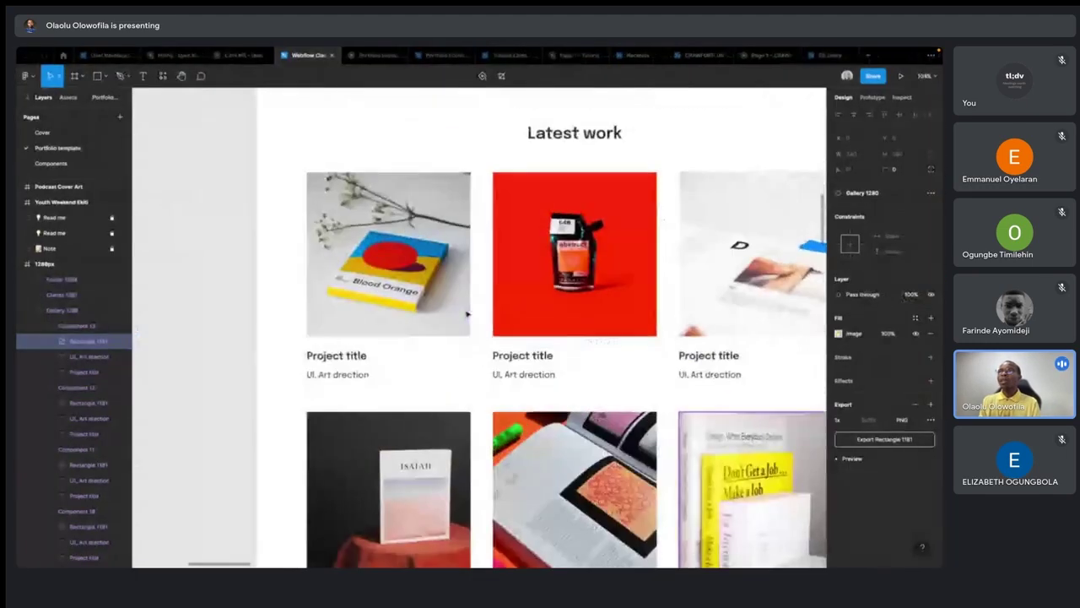
left_click(374, 246)
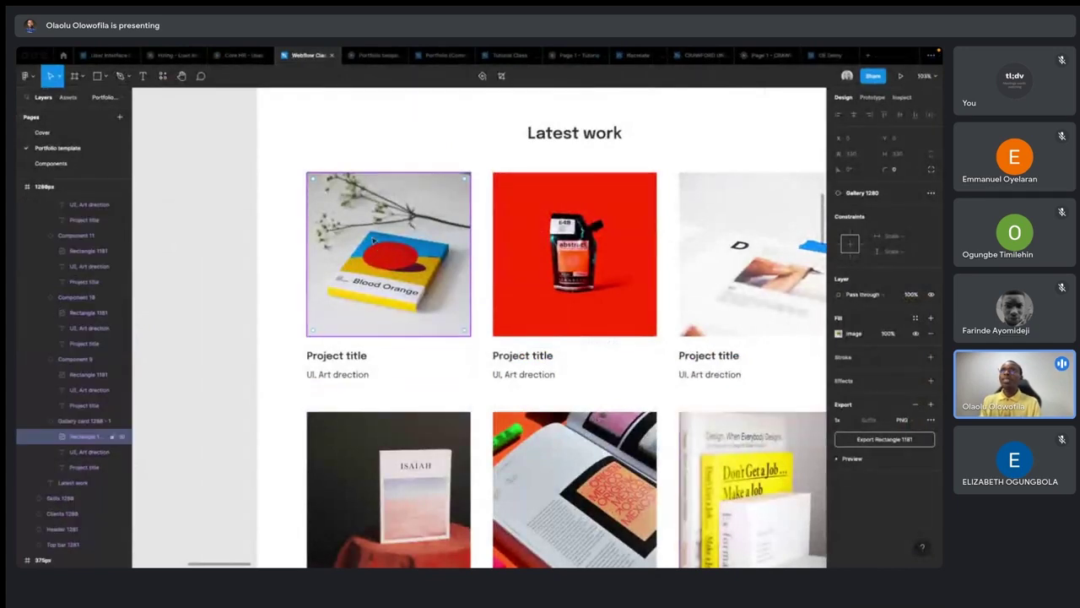
left_click(333, 358)
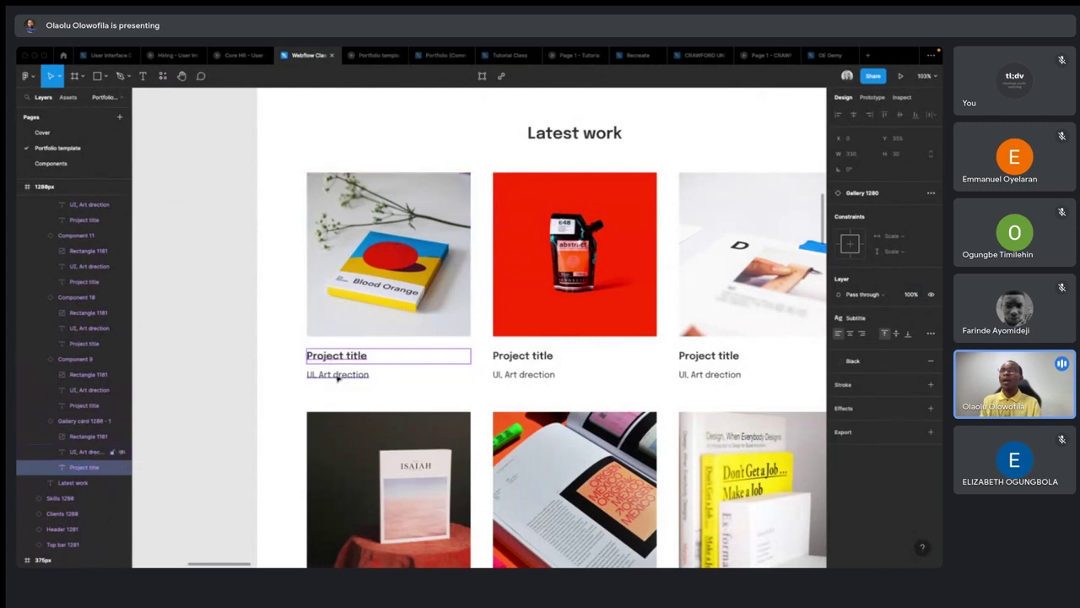
left_click(337, 377)
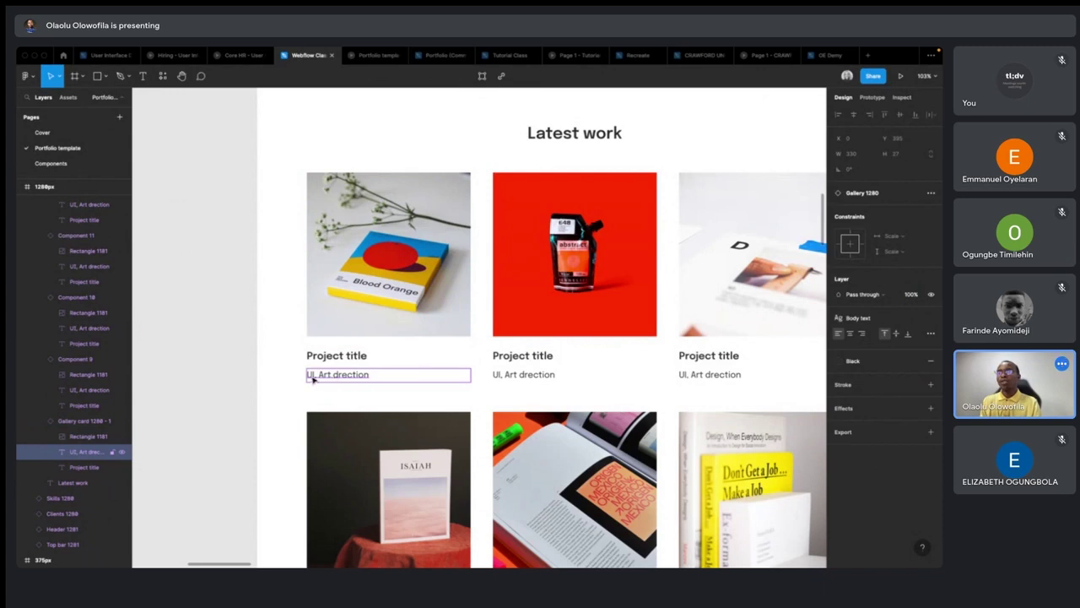
left_click(354, 357)
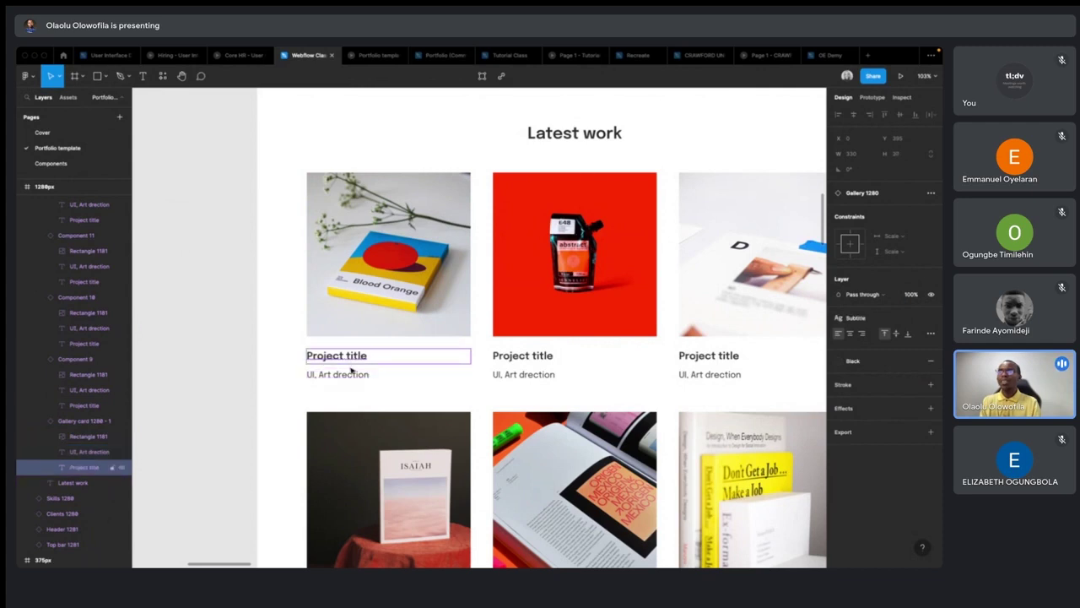
left_click(355, 378)
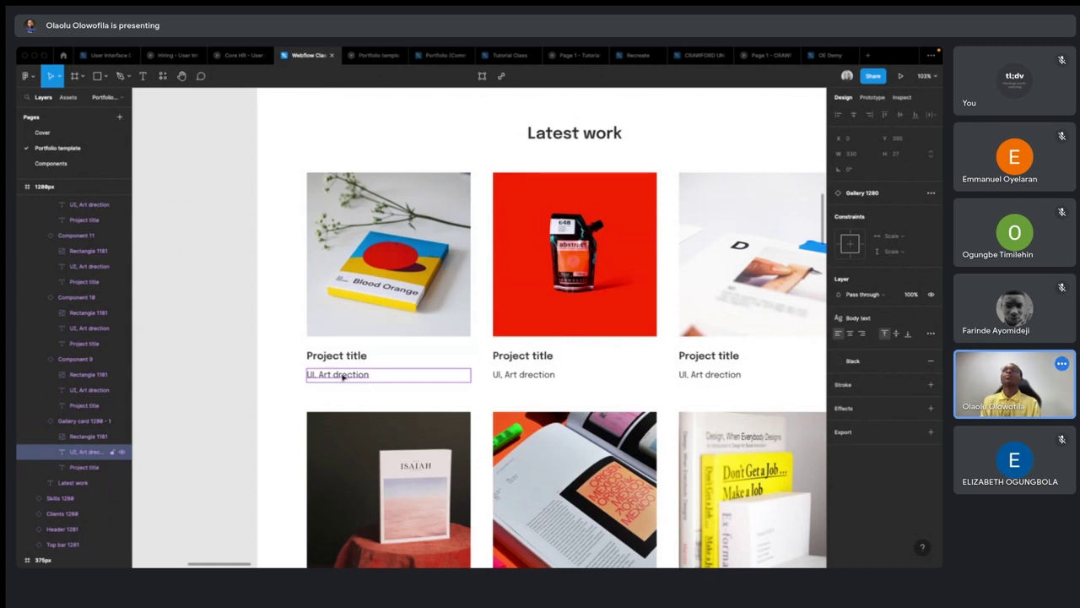
key("ctrl+Left")
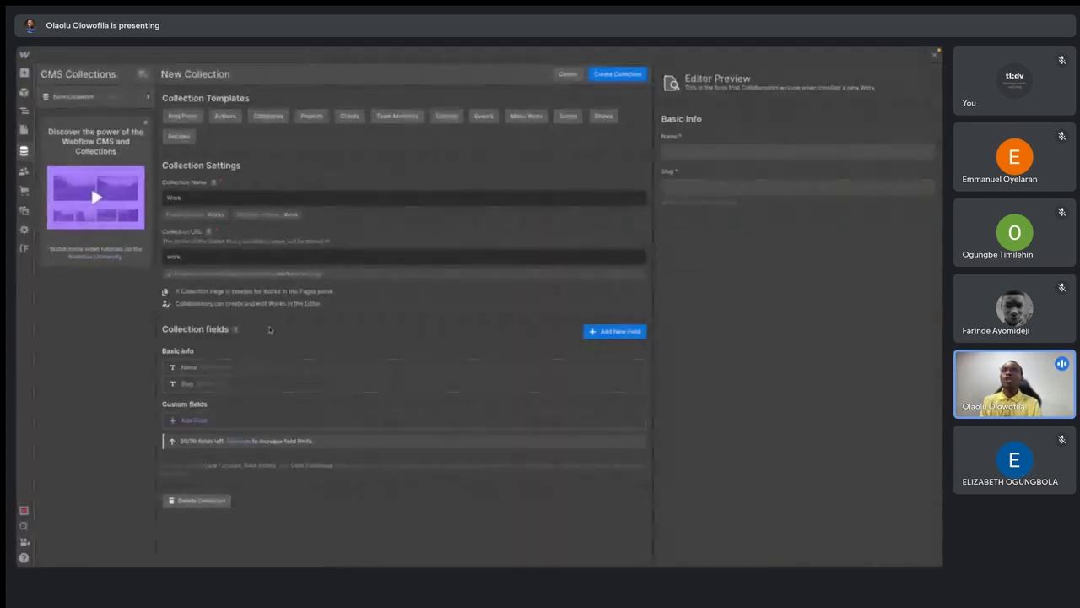
- Add an Image custom field to the Work collection and label it Work Image
left_click(203, 368)
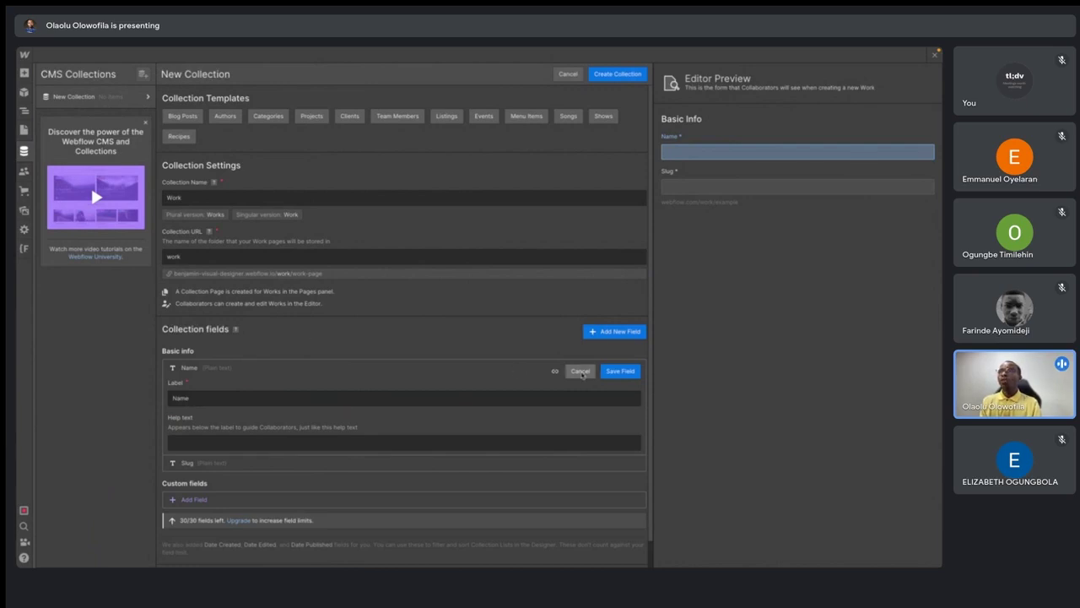
left_click(581, 373)
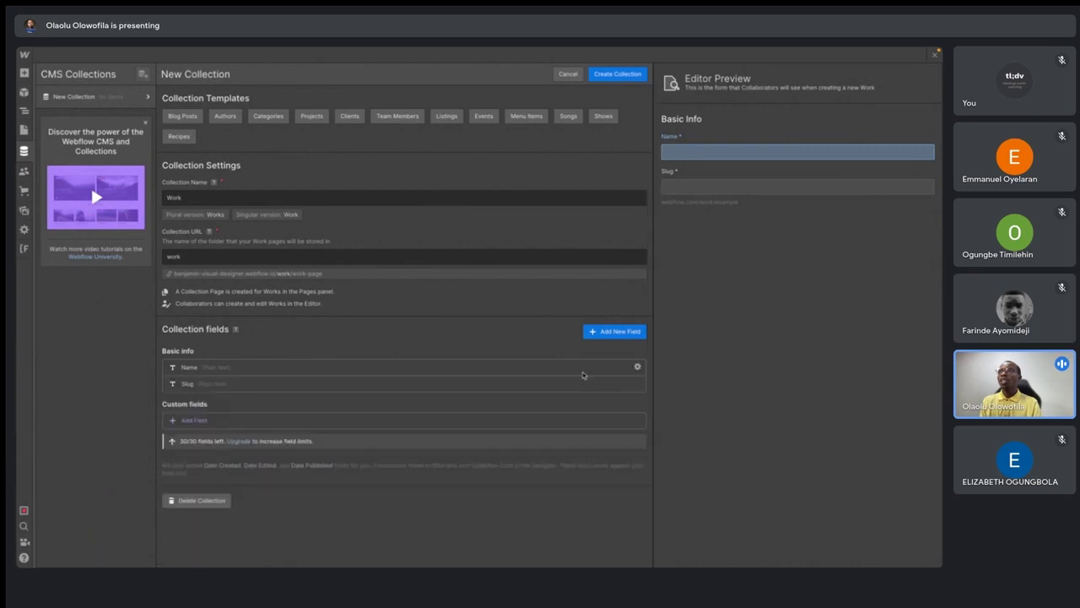
left_click(191, 424)
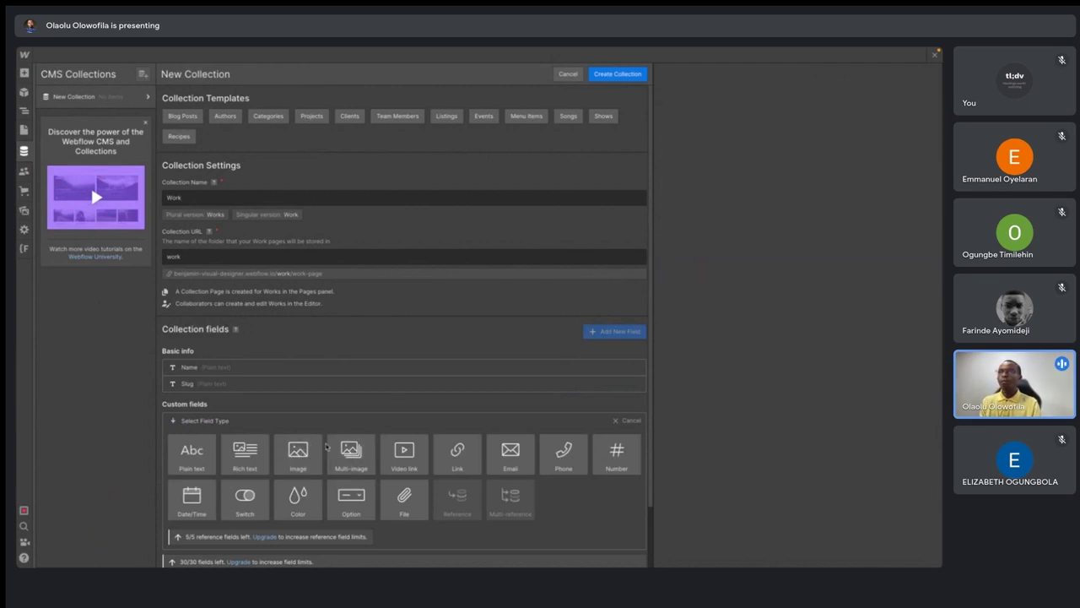
key("ctrl+Right")
key("ctrl+Left")
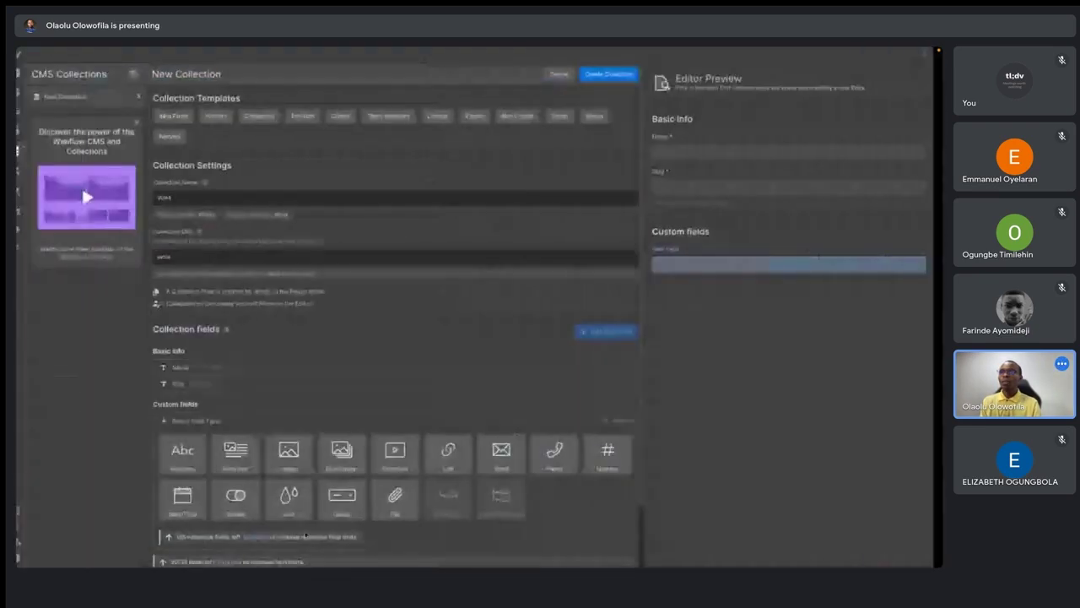
left_click(299, 453)
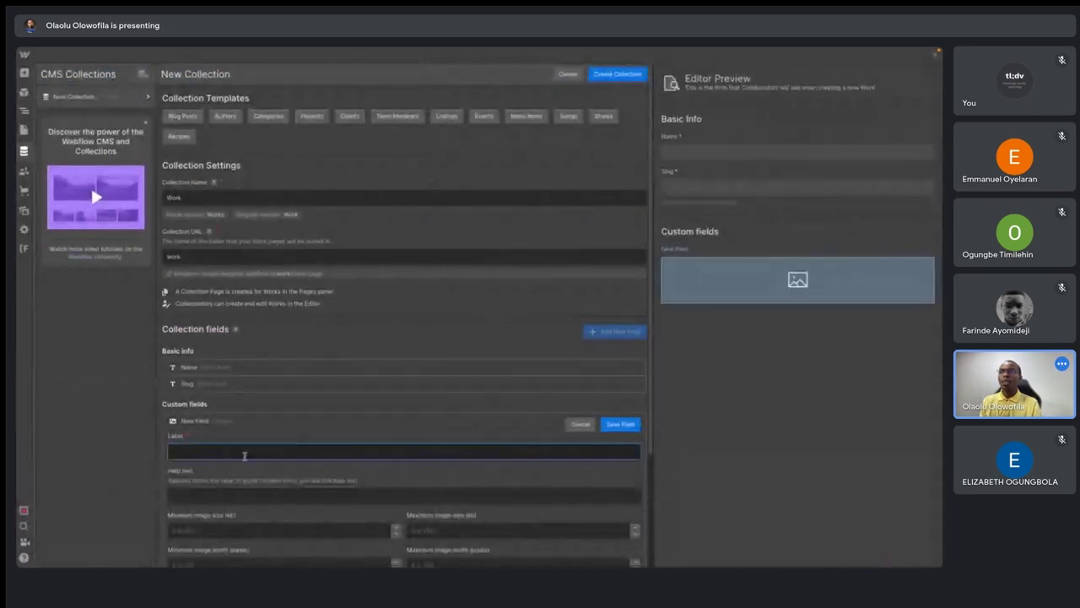
type("Pi")
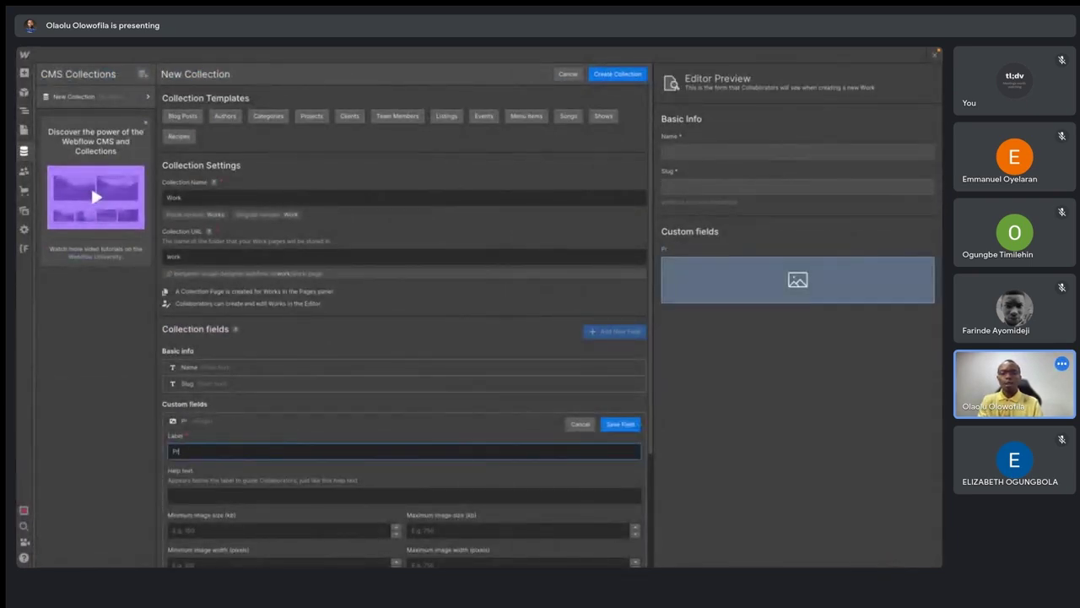
key("BackSpace")
key("BackSpace")
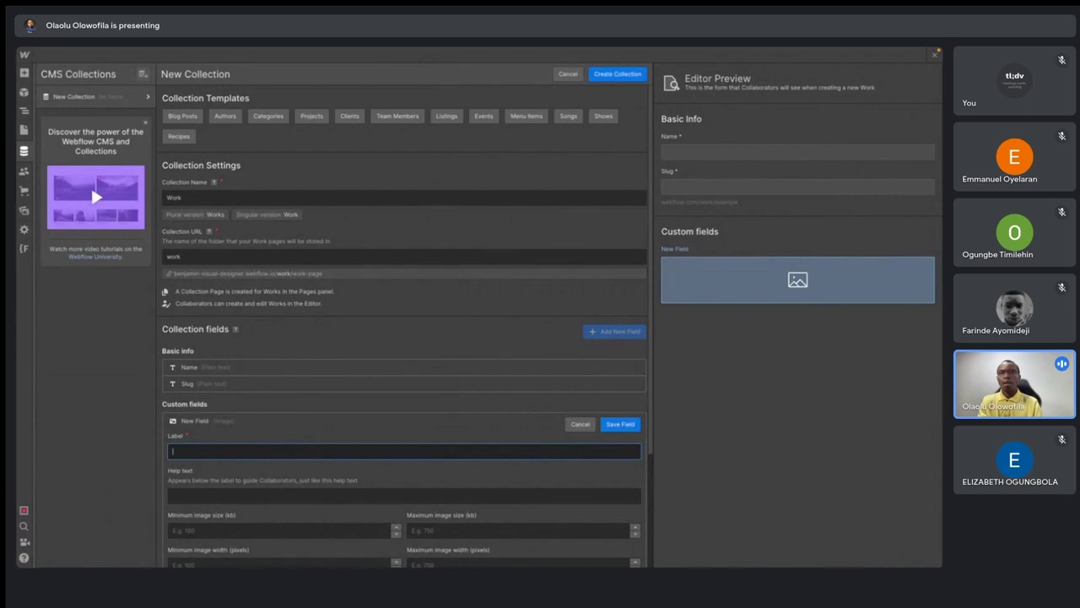
type("Work")
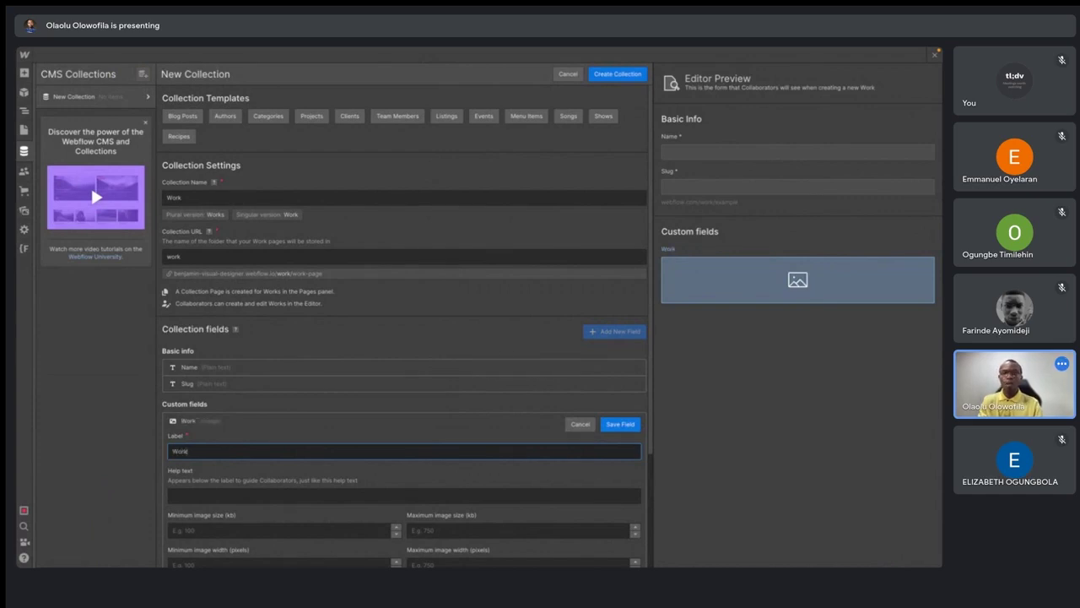
left_click(430, 462)
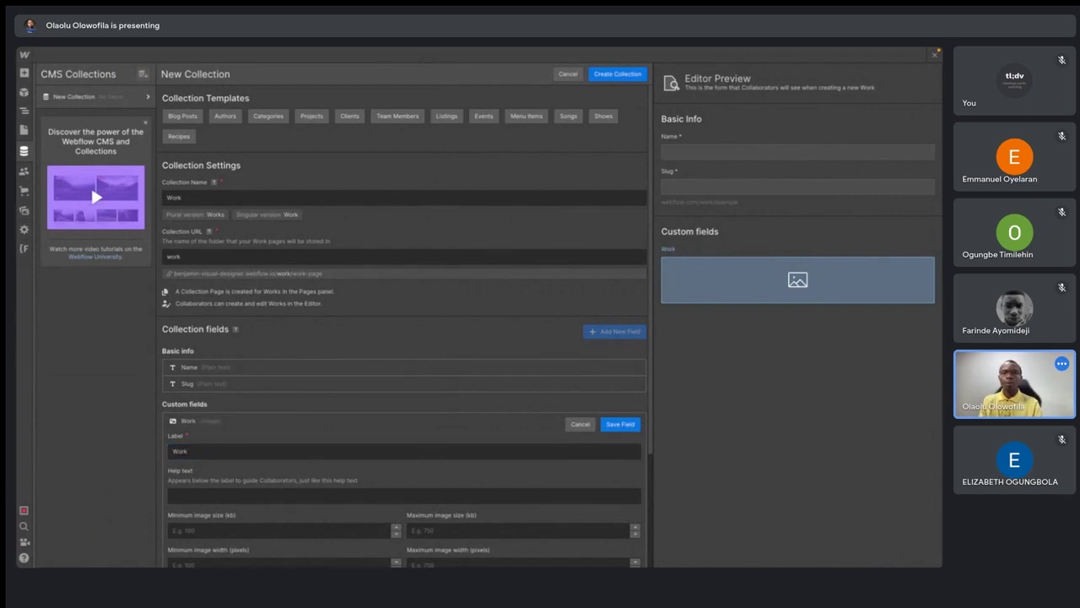
left_click(210, 450)
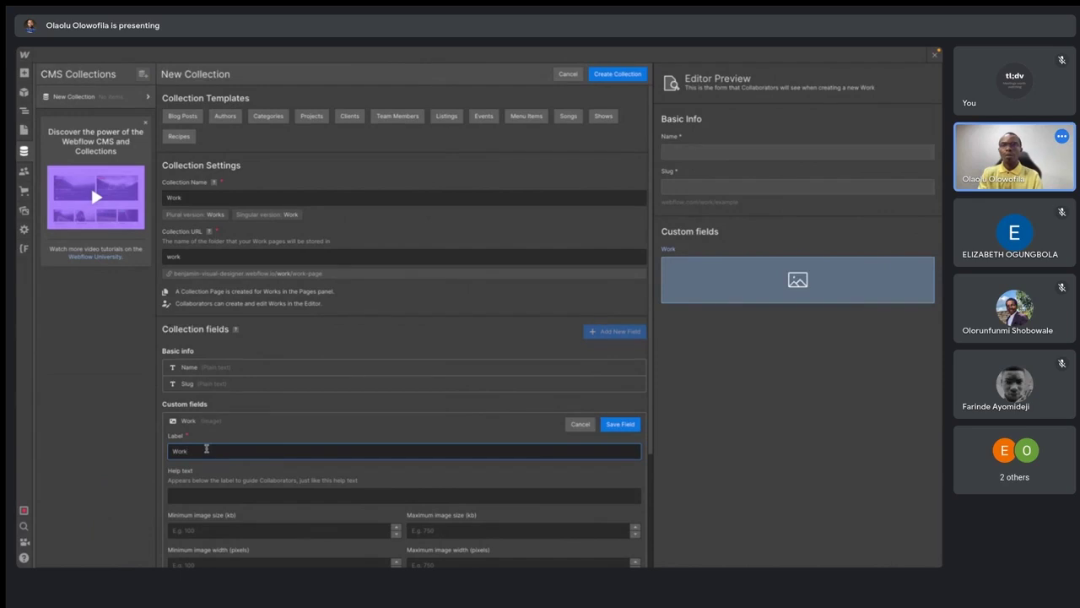
type("image")
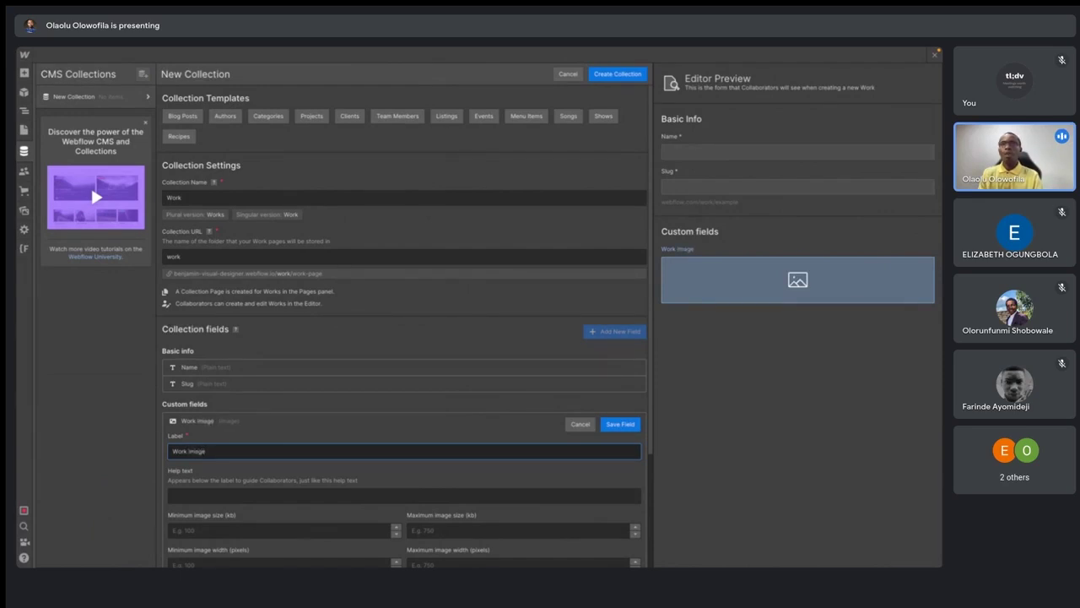
- Review the Work Image field's size and requirement options, and save the field
left_click(189, 451)
scroll(304, 454, "down", 2)
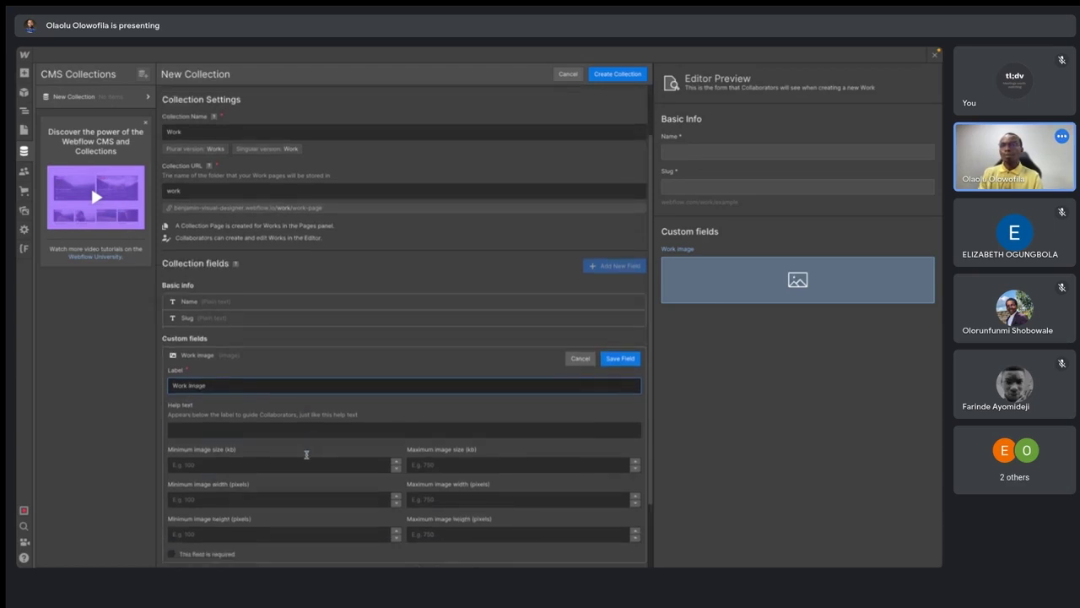
scroll(306, 457, "down", 1)
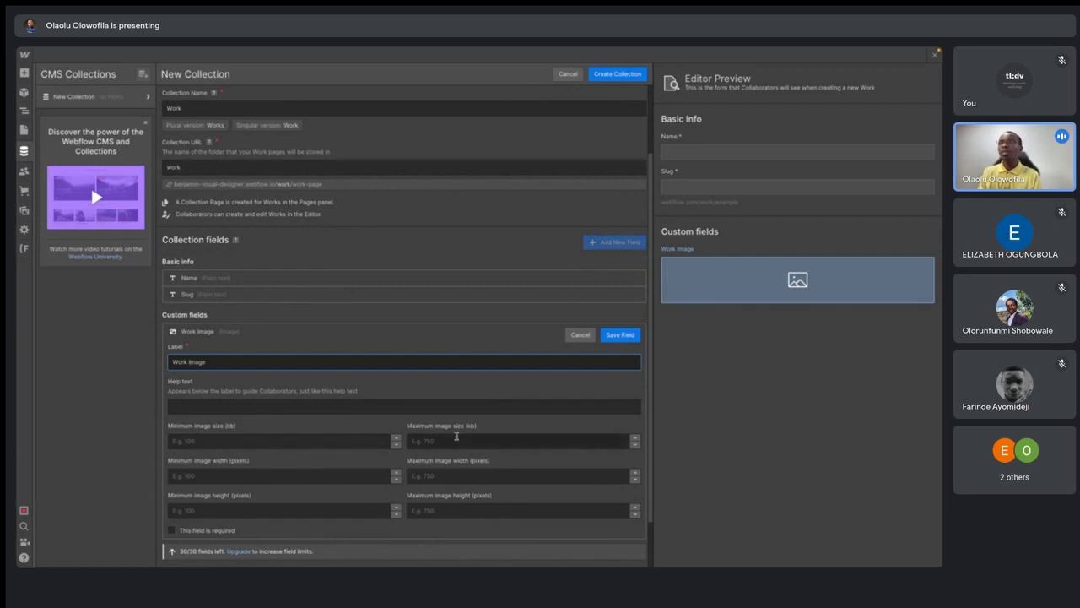
scroll(326, 450, "down", 2)
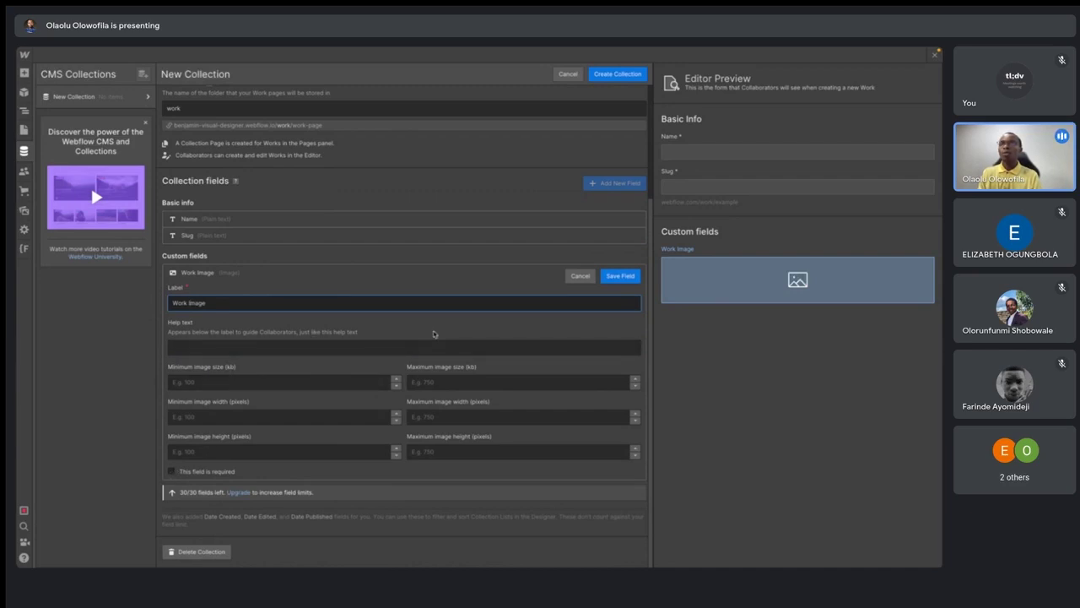
scroll(434, 334, "up", 1)
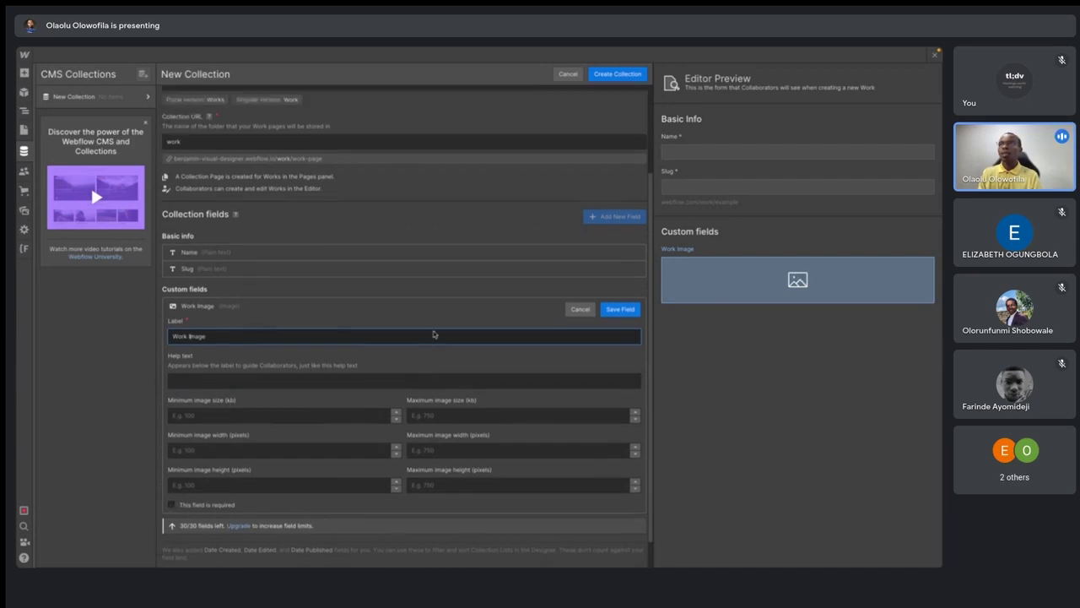
left_click(620, 310)
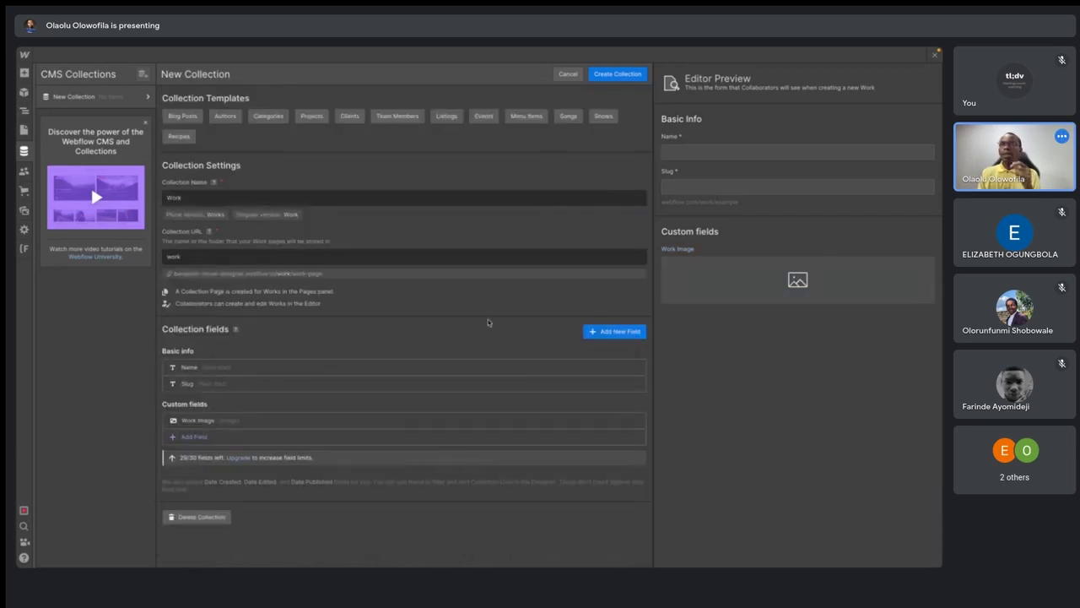
- Add a plain text custom field labelled Work title, after the Project title text in the Figma card, and save the field
key("ctrl+Right")
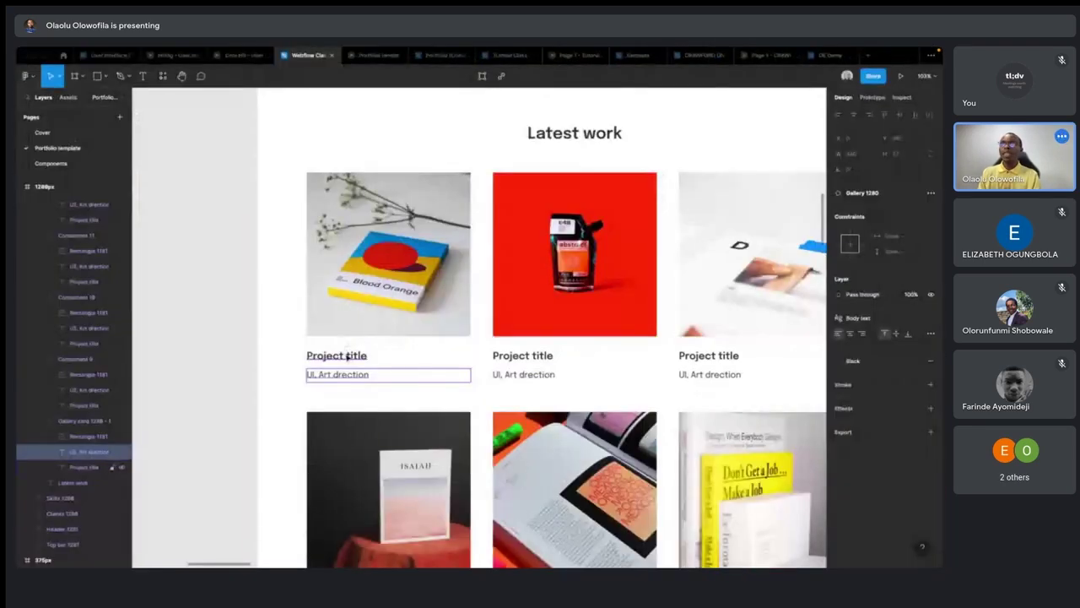
left_click(347, 357)
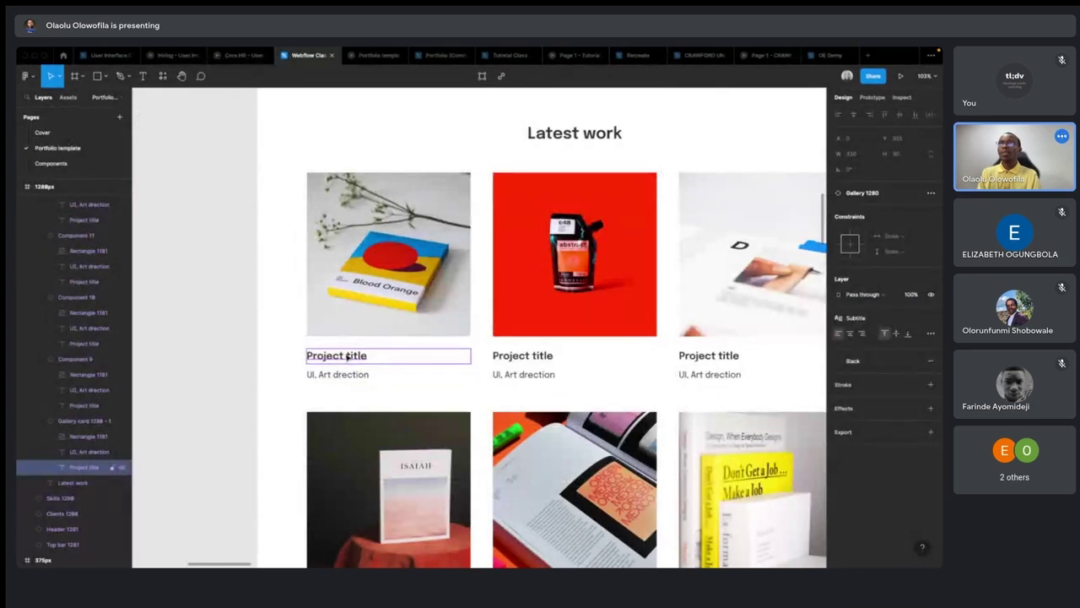
key("ctrl+Left")
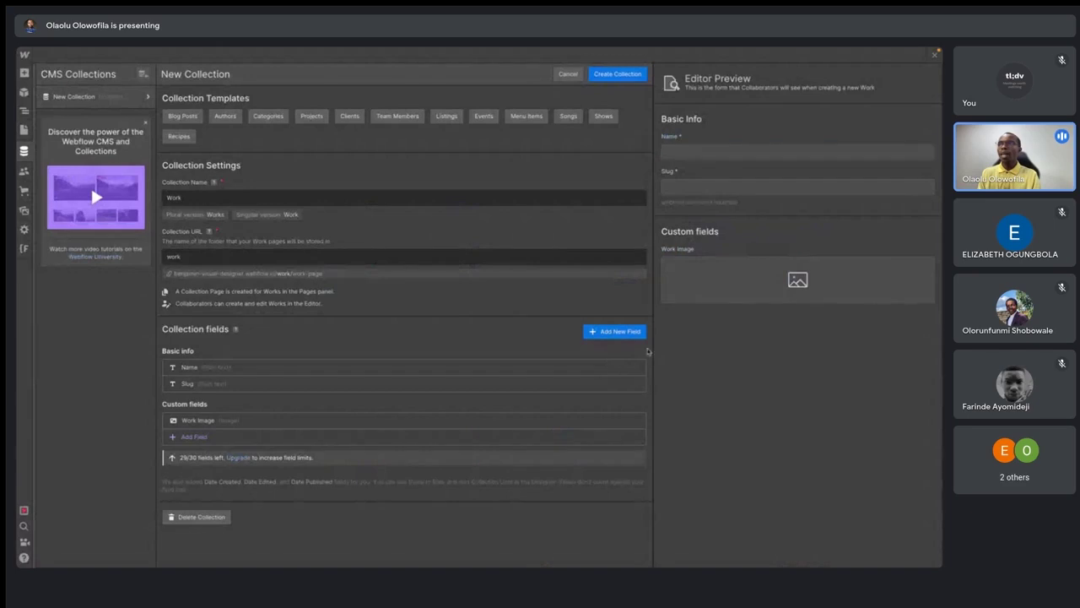
left_click(605, 332)
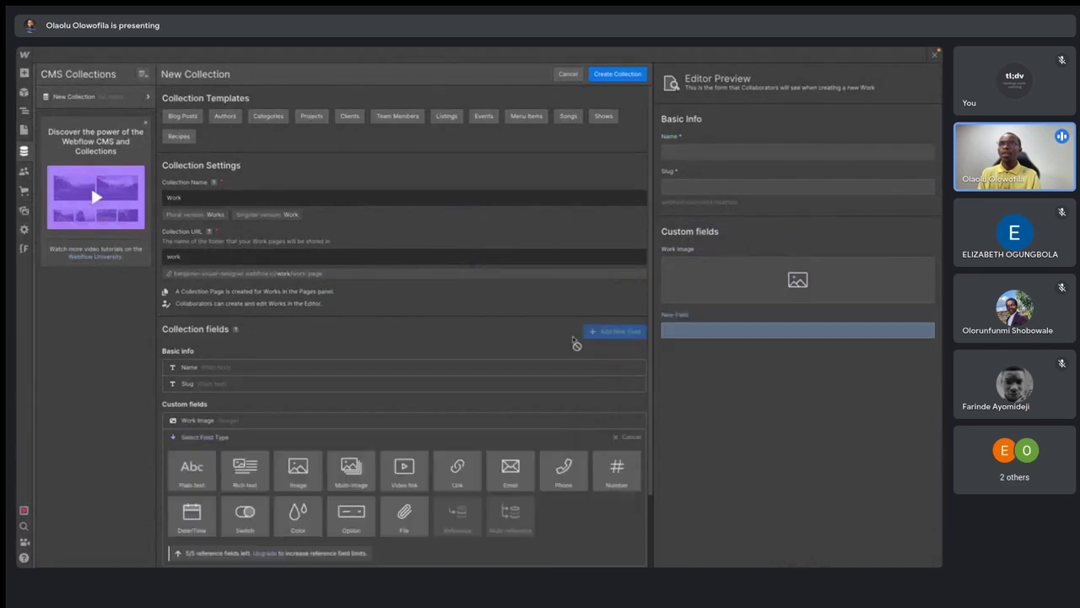
left_click(193, 474)
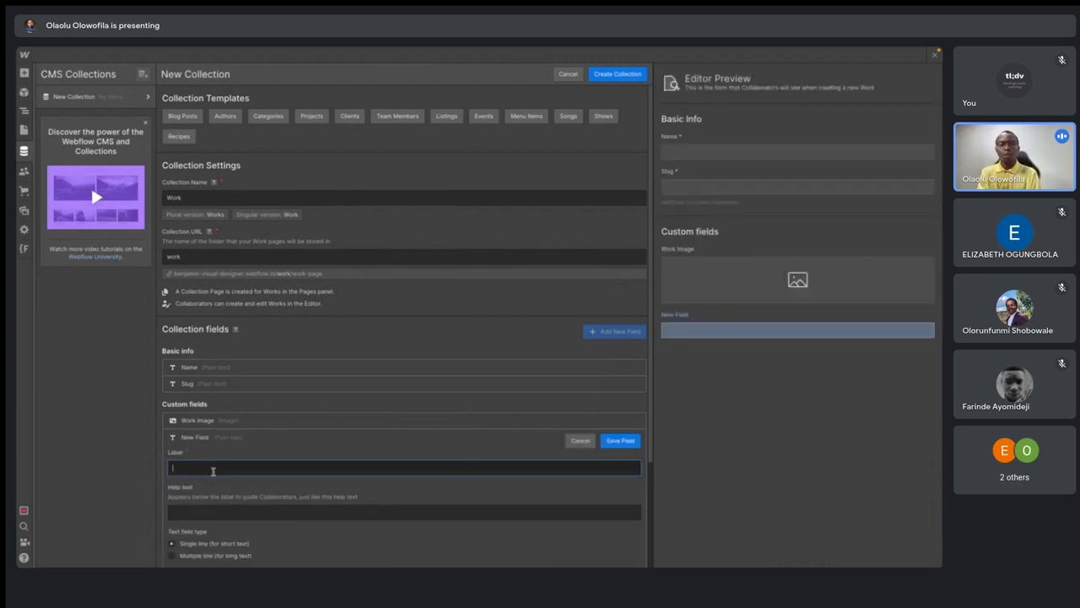
type("Work")
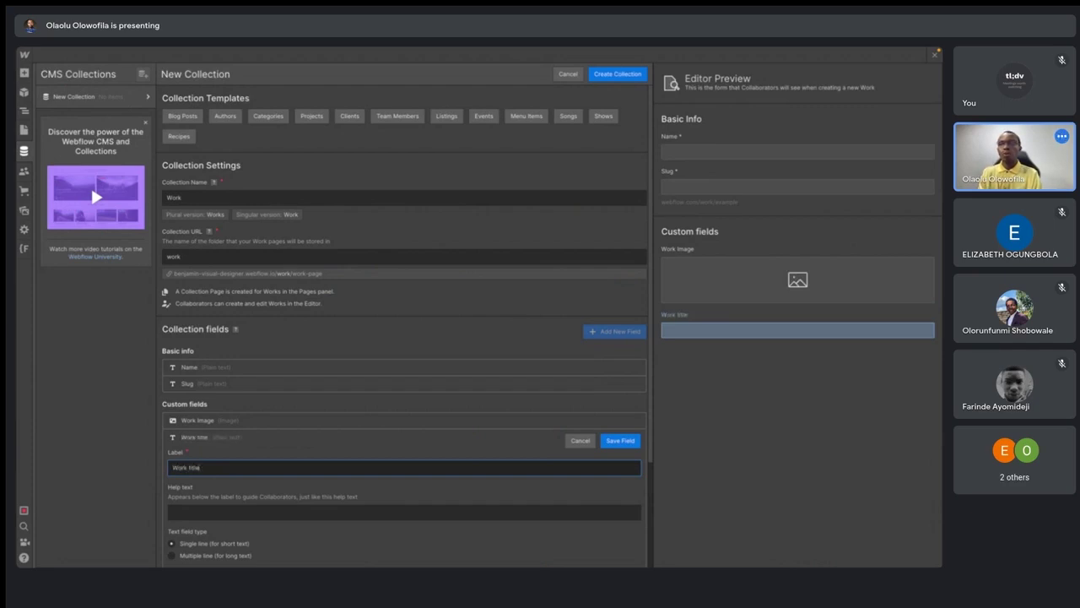
type("title")
scroll(279, 483, "down", 3)
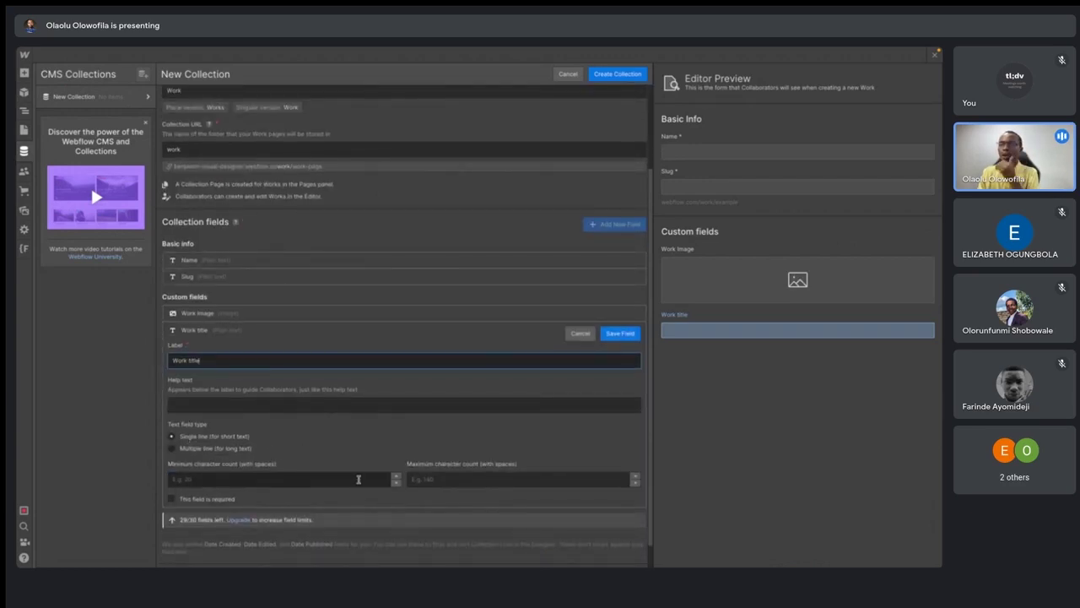
left_click(616, 335)
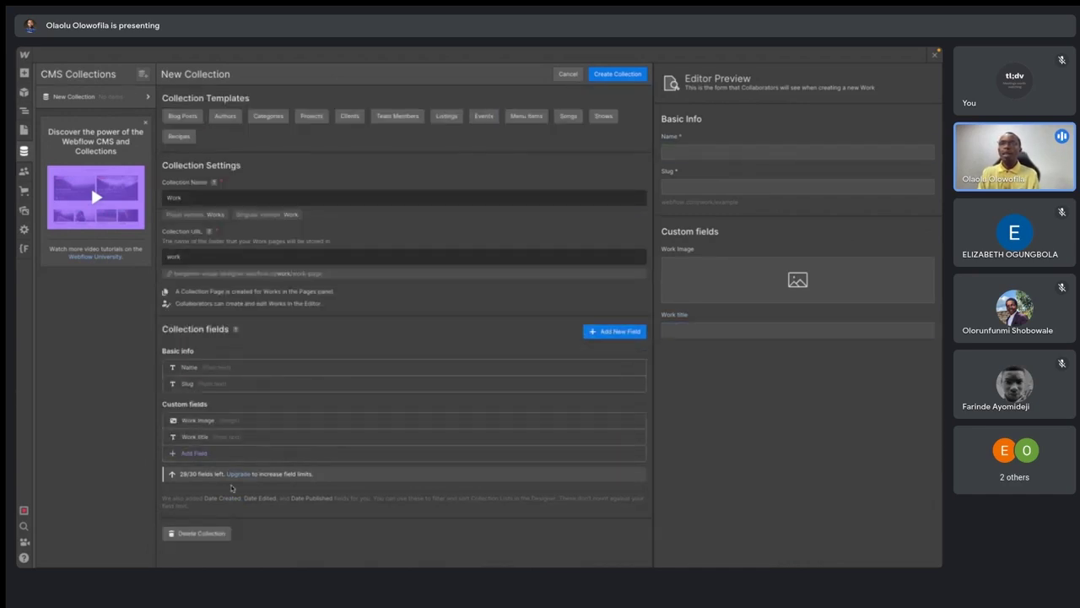
- Add a plain text field labelled Responsibility, after the UI, Art direction text in the Figma card, and create the Work collection
left_click(611, 333)
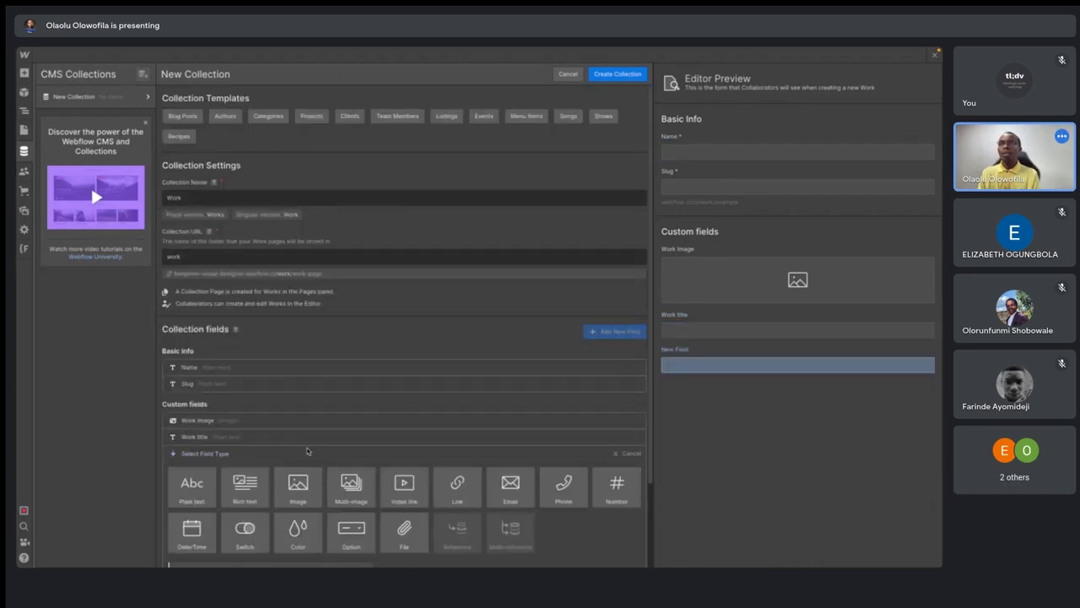
mouse_move(204, 489)
key("ctrl+Right")
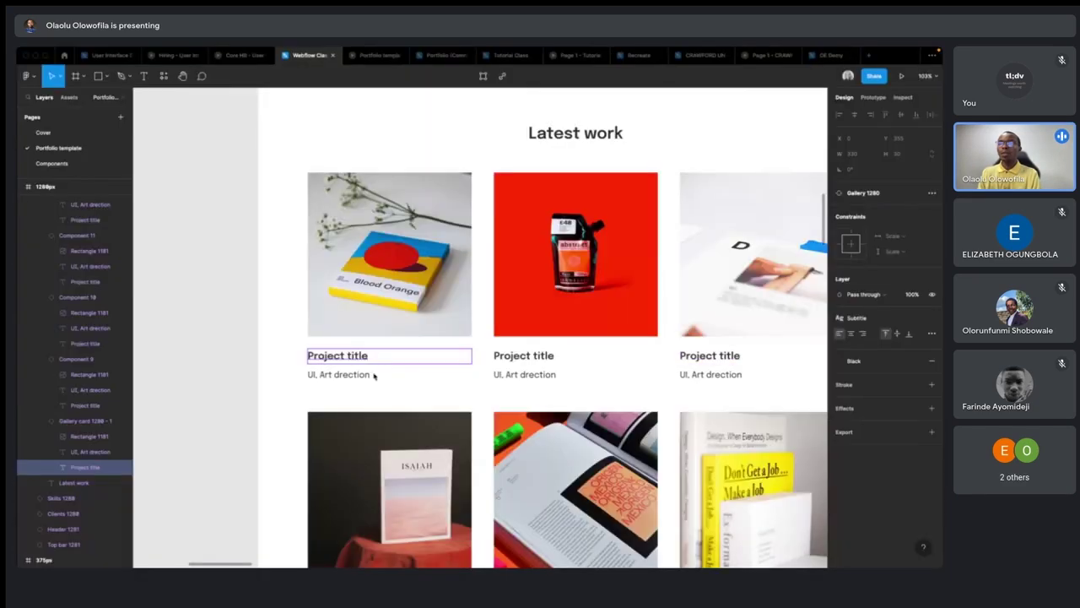
left_click(342, 376)
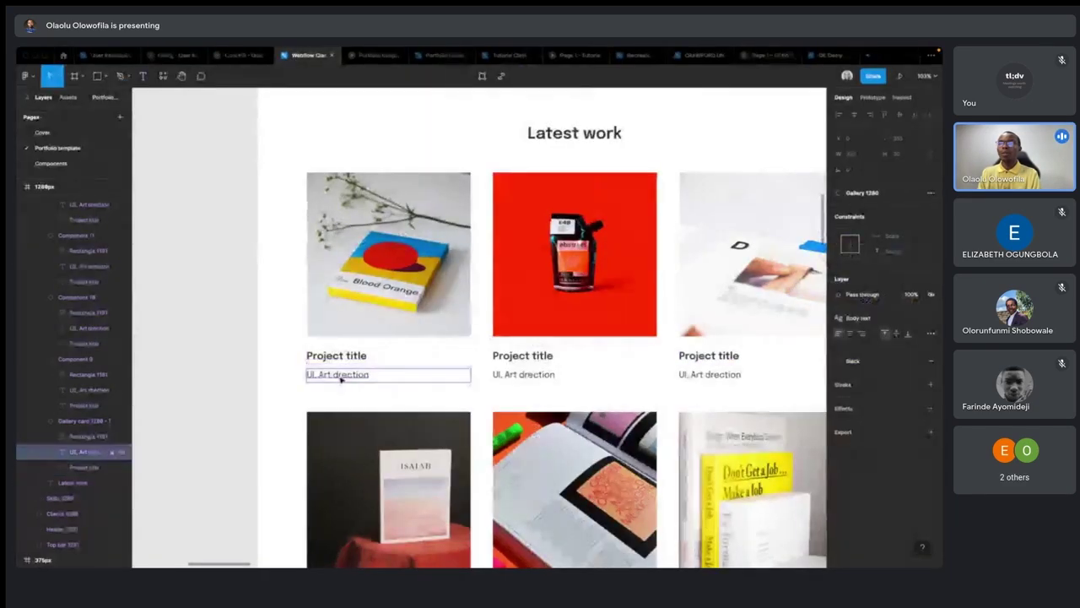
key("ctrl+Left")
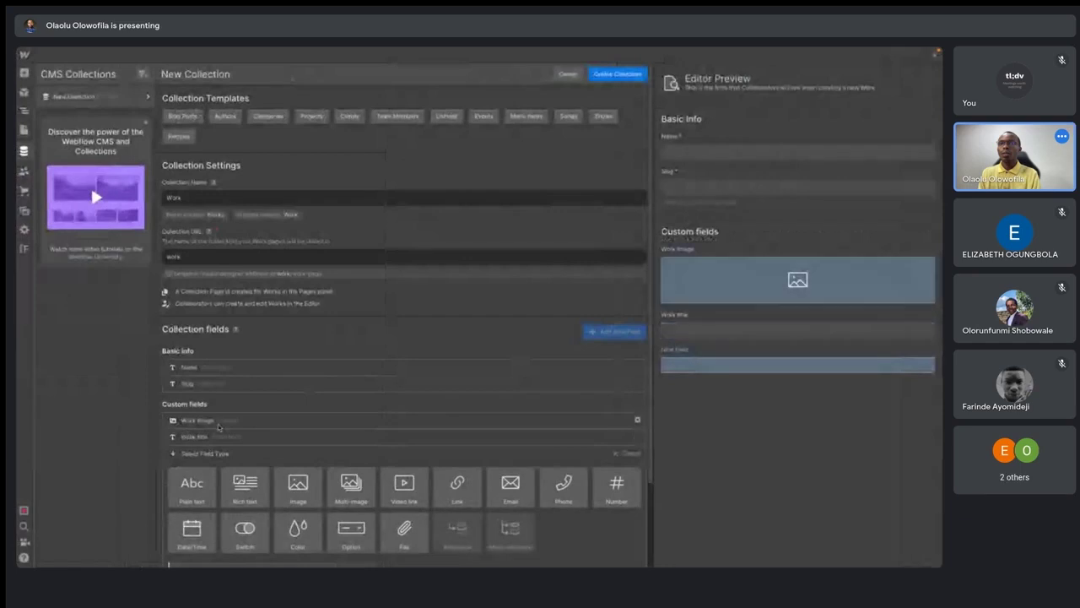
left_click(195, 486)
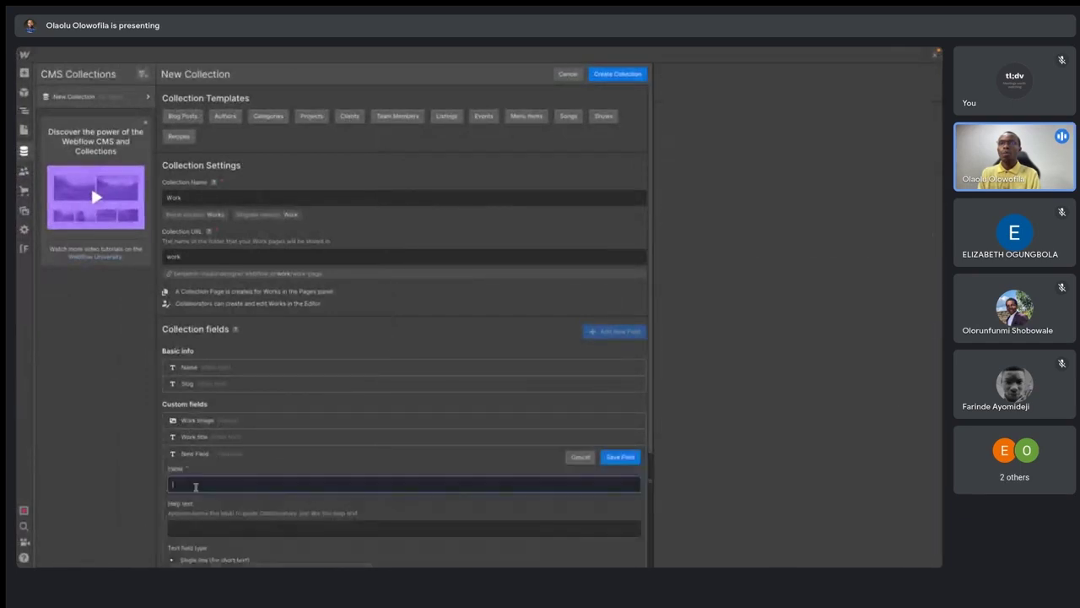
type("Respon")
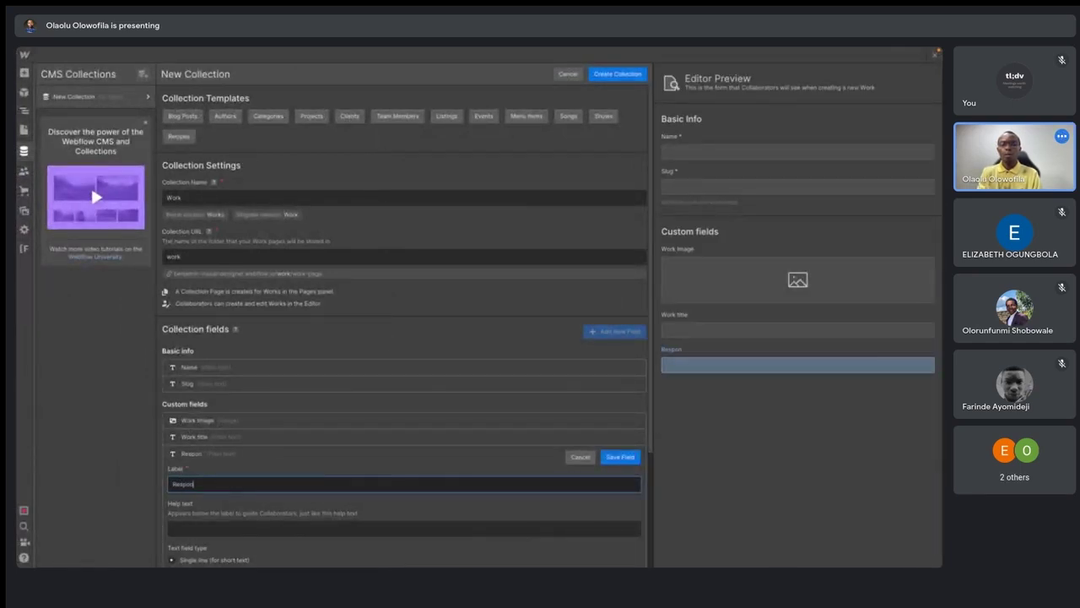
type("sibilit")
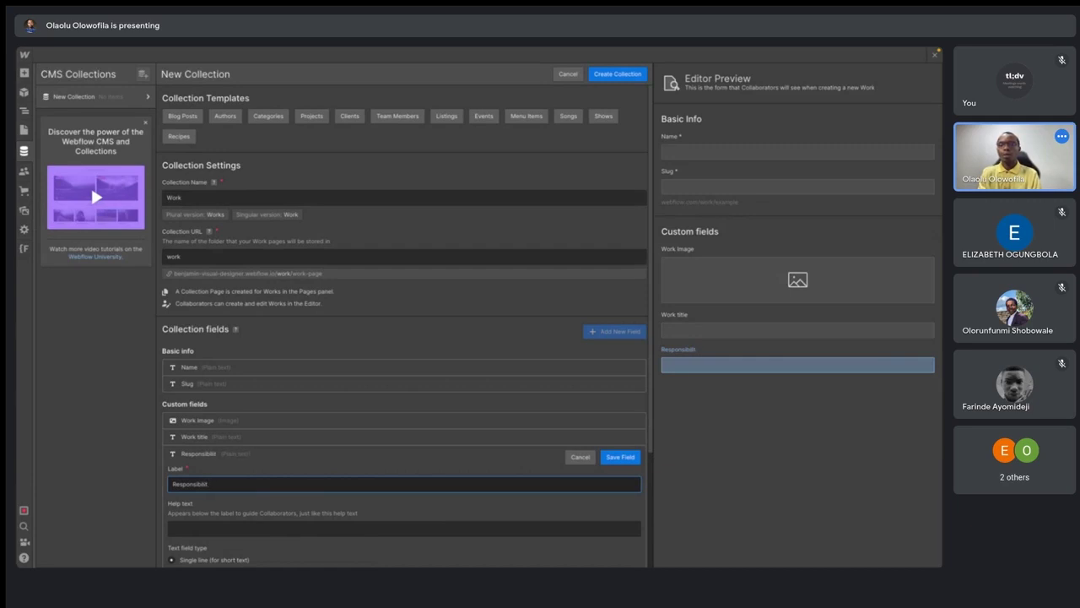
type("yy")
left_click(334, 465)
scroll(394, 446, "down", 3)
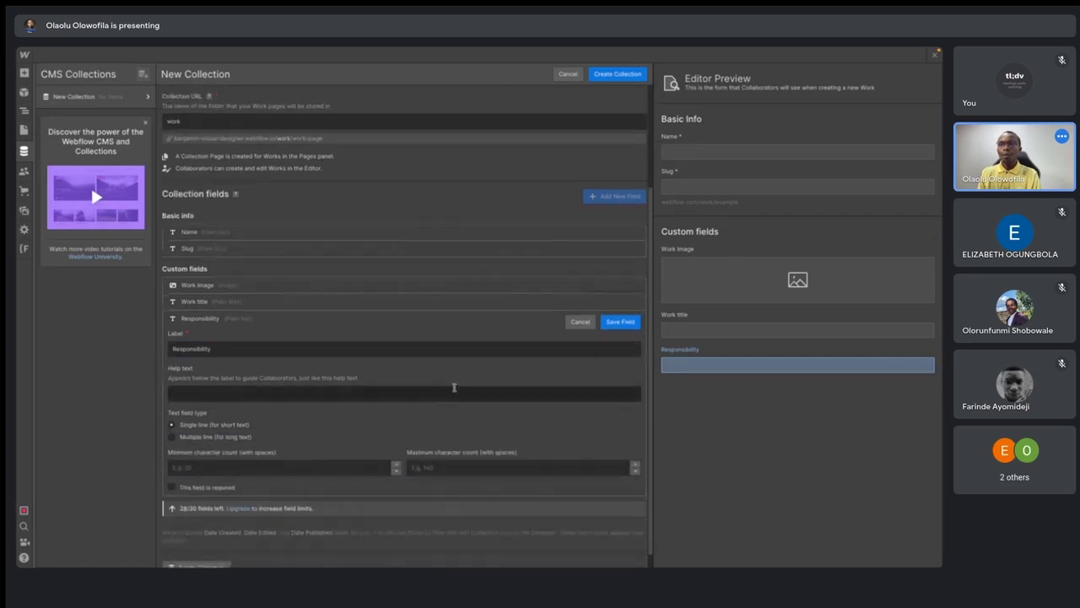
left_click(620, 322)
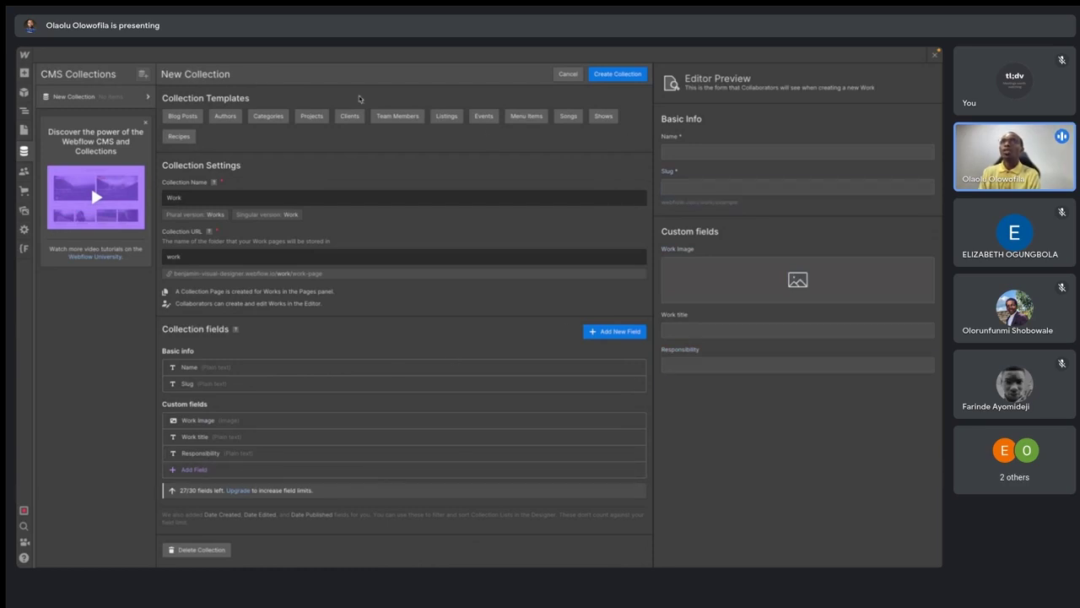
left_click(619, 75)
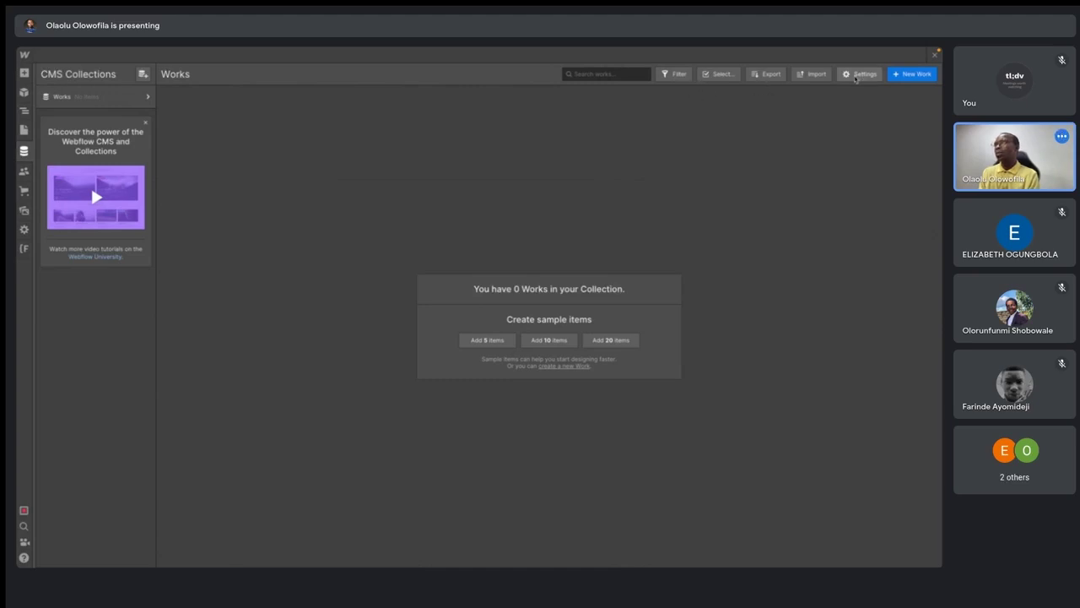
left_click(911, 76)
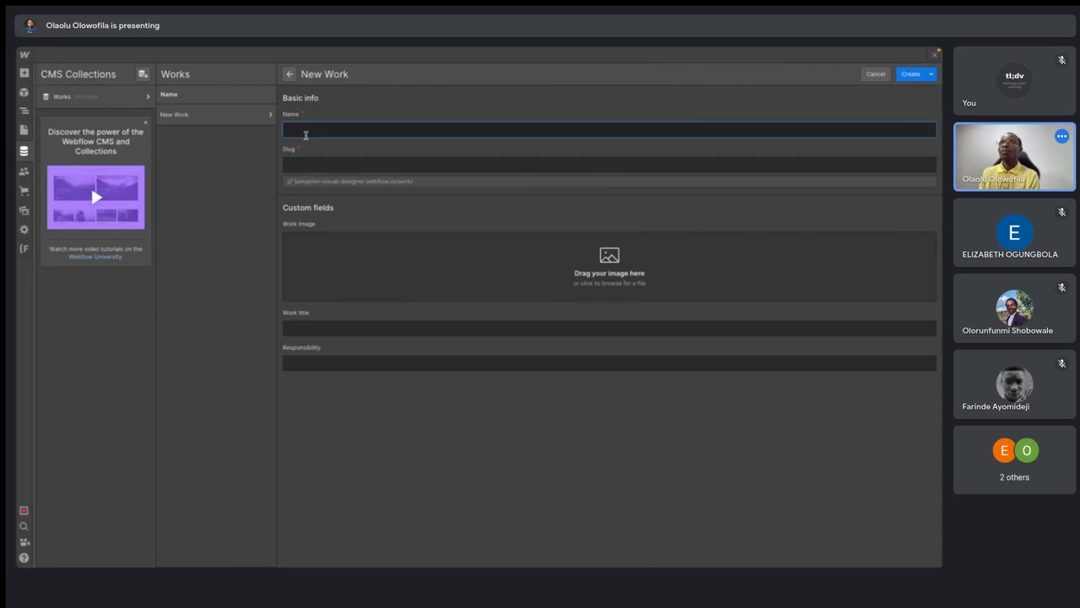
left_click(370, 114)
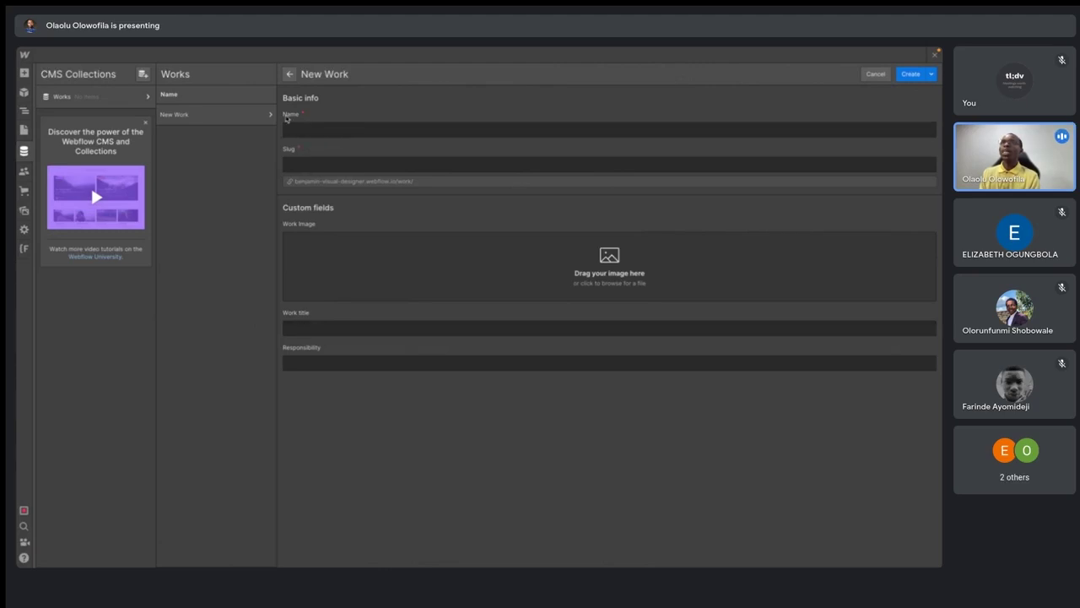
left_click(874, 75)
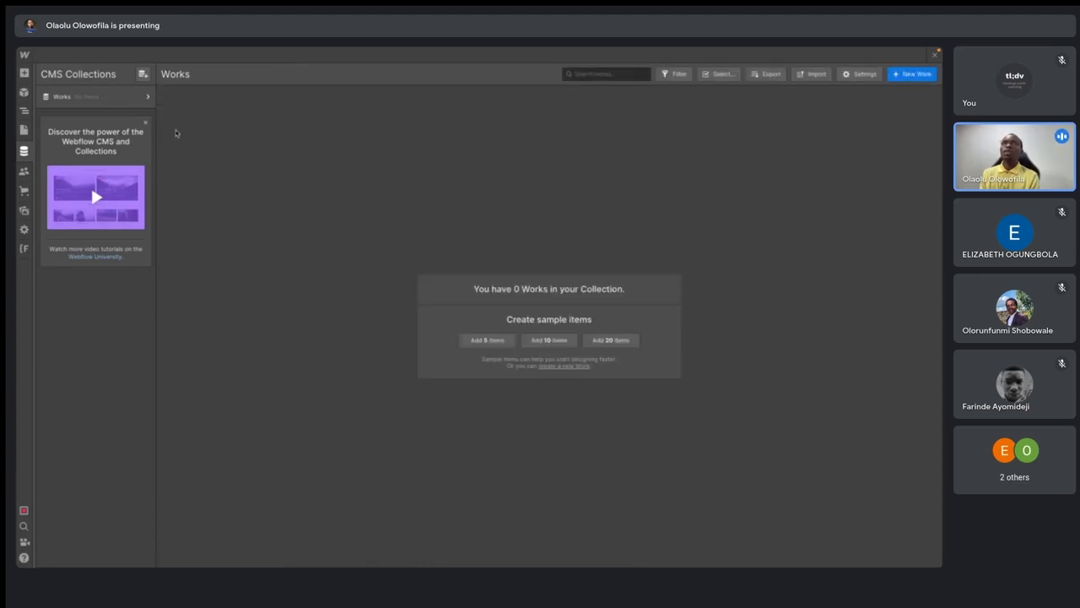
- Open the Works collection's settings and delete the Work title custom field
left_click(147, 97)
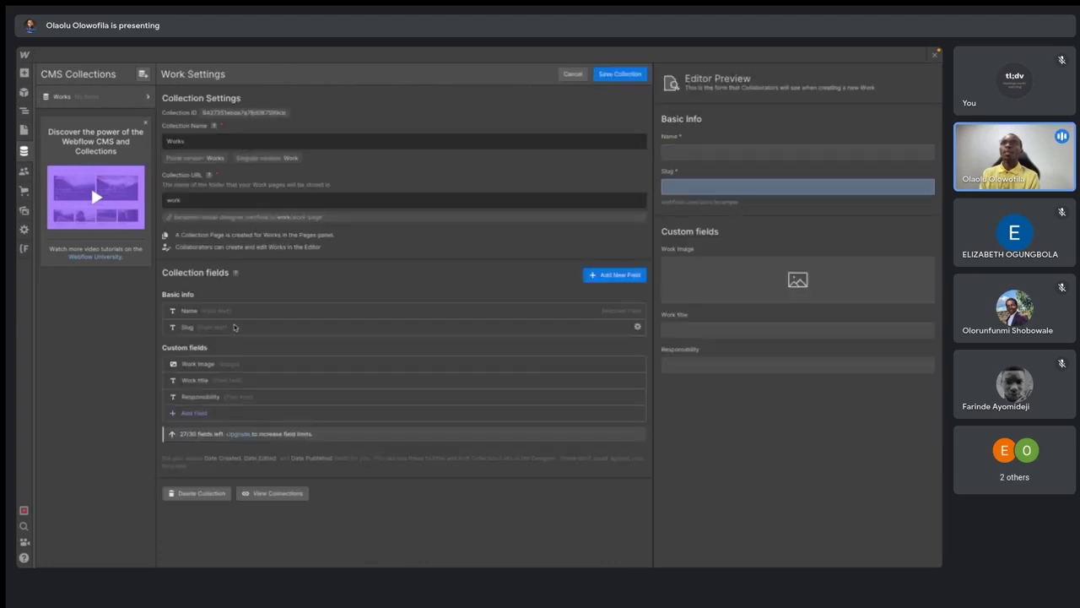
left_click(202, 382)
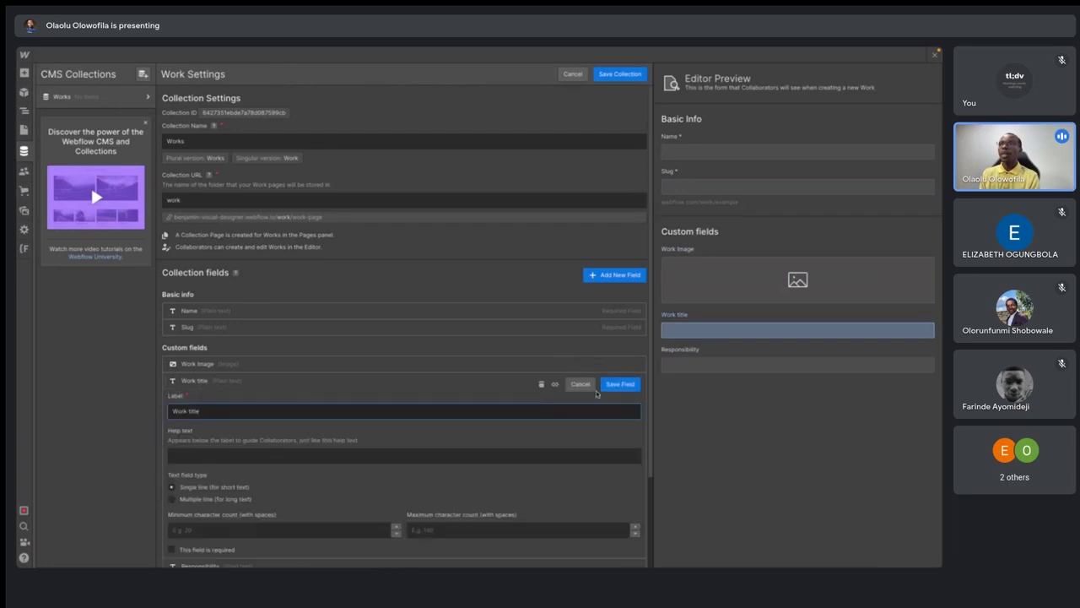
left_click(542, 384)
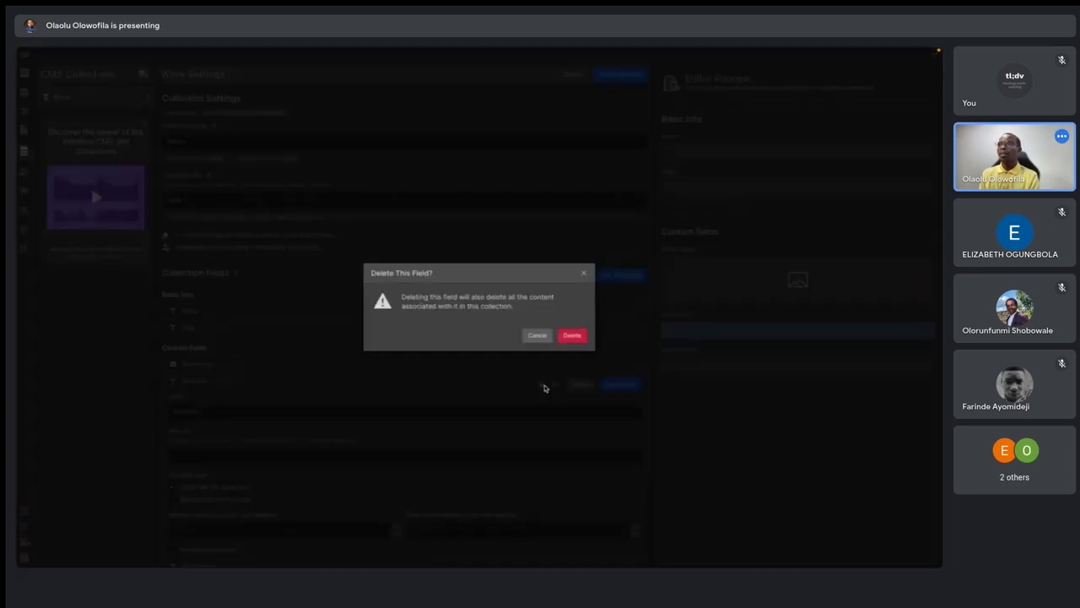
left_click(570, 335)
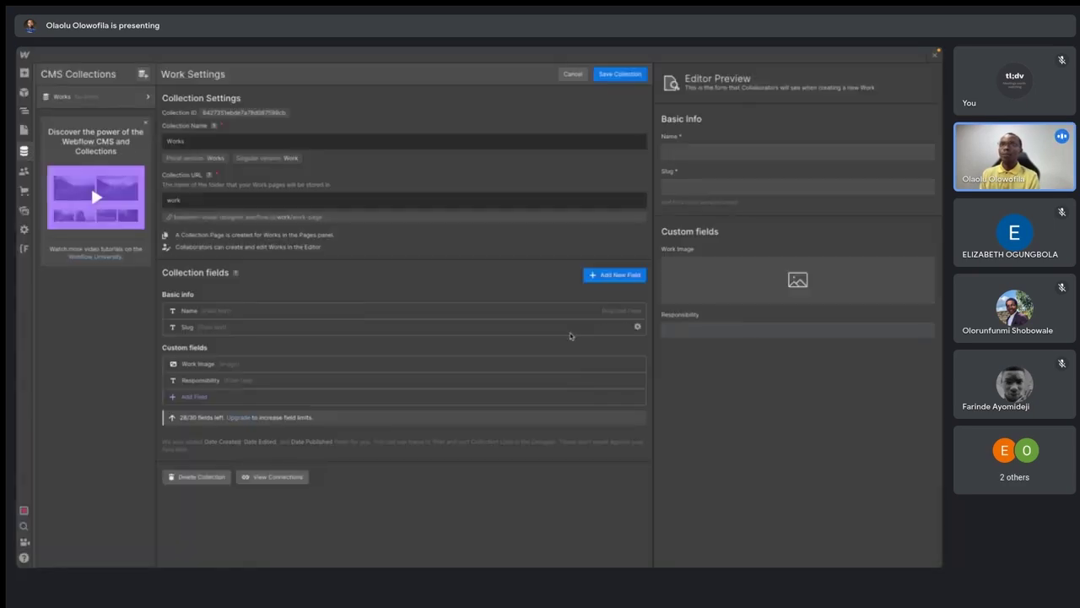
- Relabel the basic Name field as Work Title, and save the field and the collection
left_click(188, 311)
double_click(202, 342)
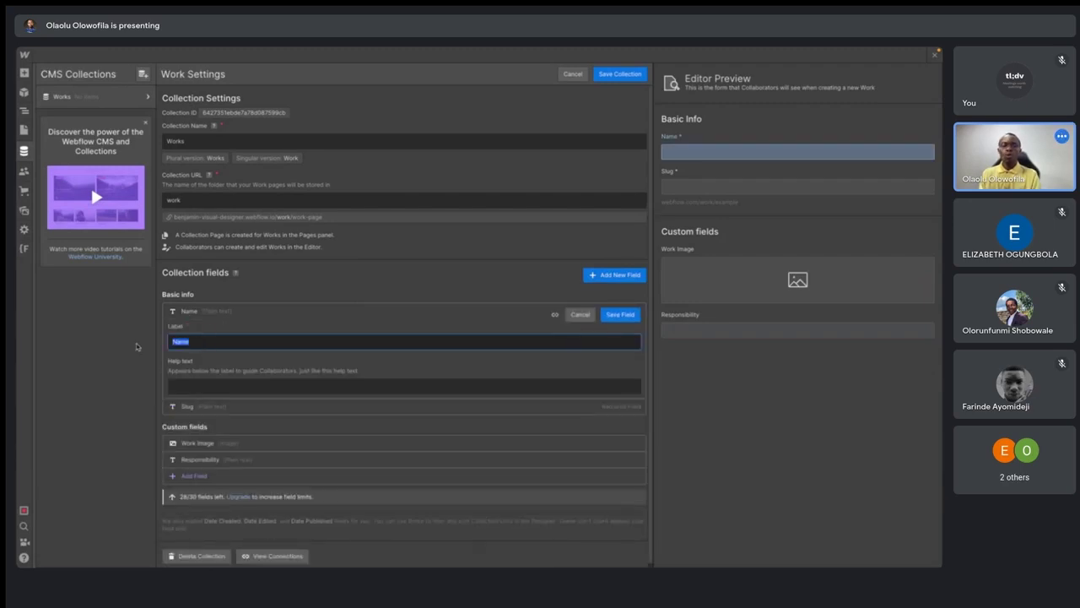
type("Work")
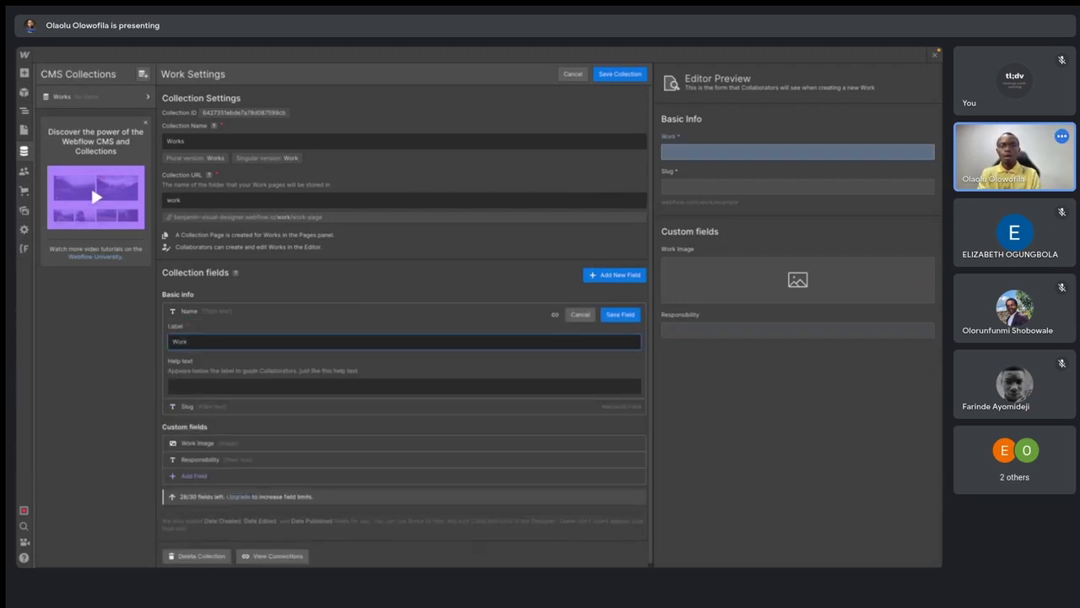
type(" Title")
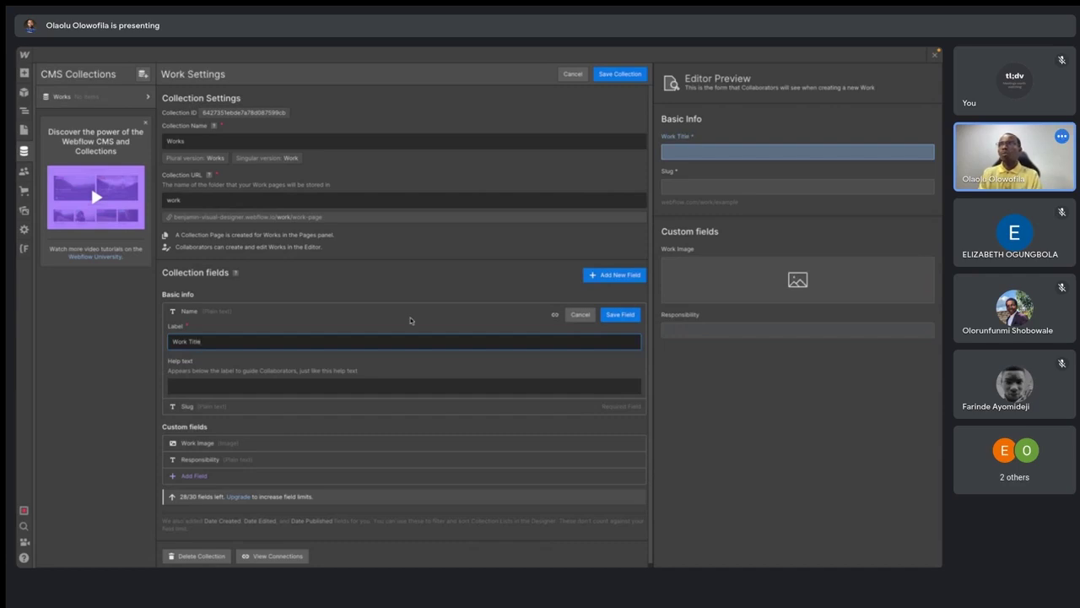
left_click(612, 318)
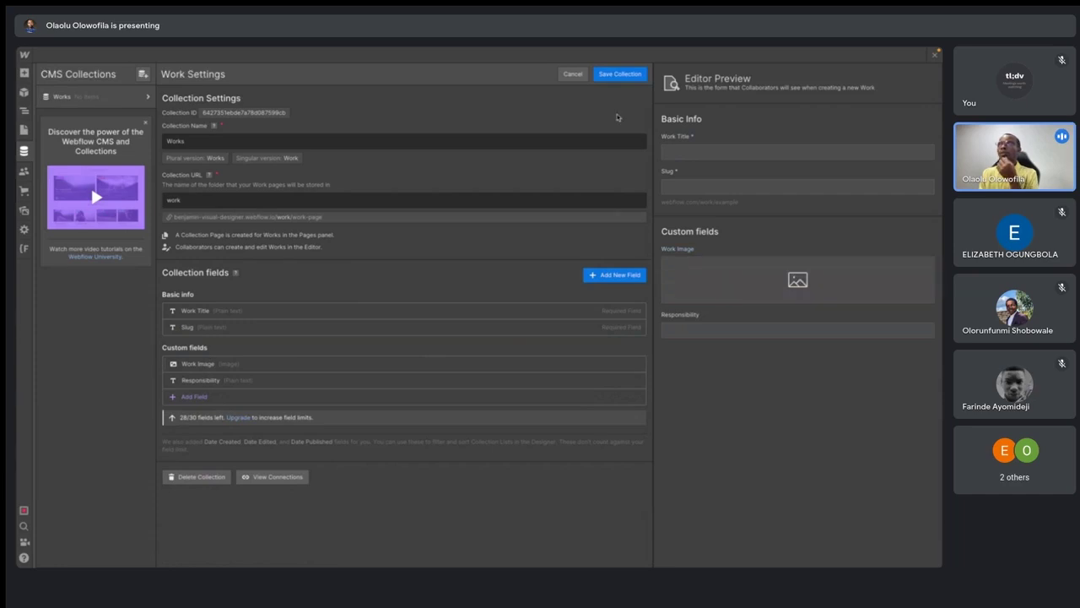
left_click(616, 75)
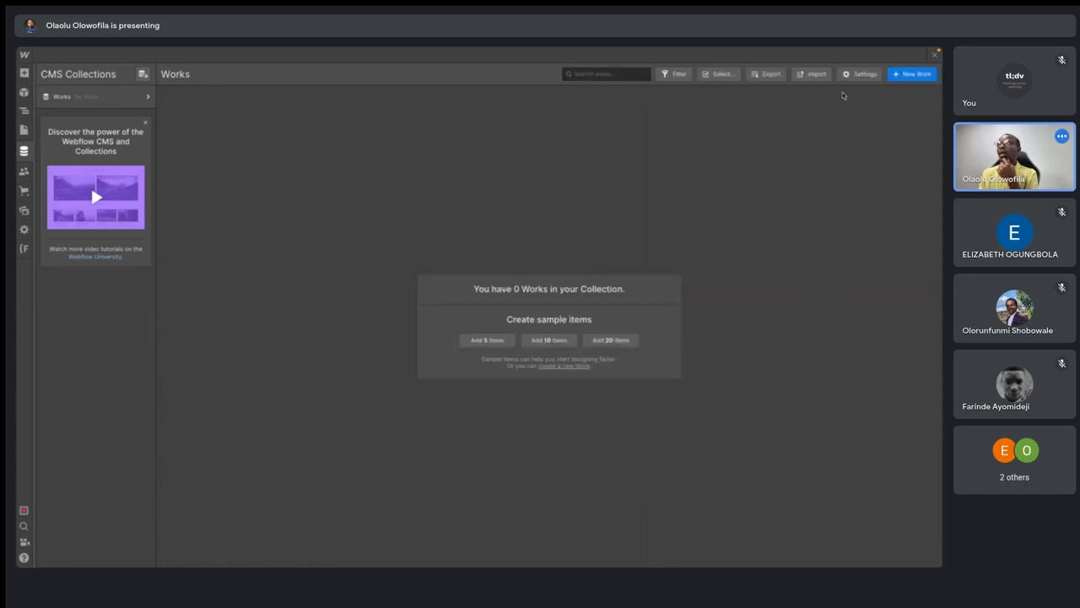
- Start a new Work item and title it Blood Orange, after the first Latest work card in the Figma design
left_click(909, 76)
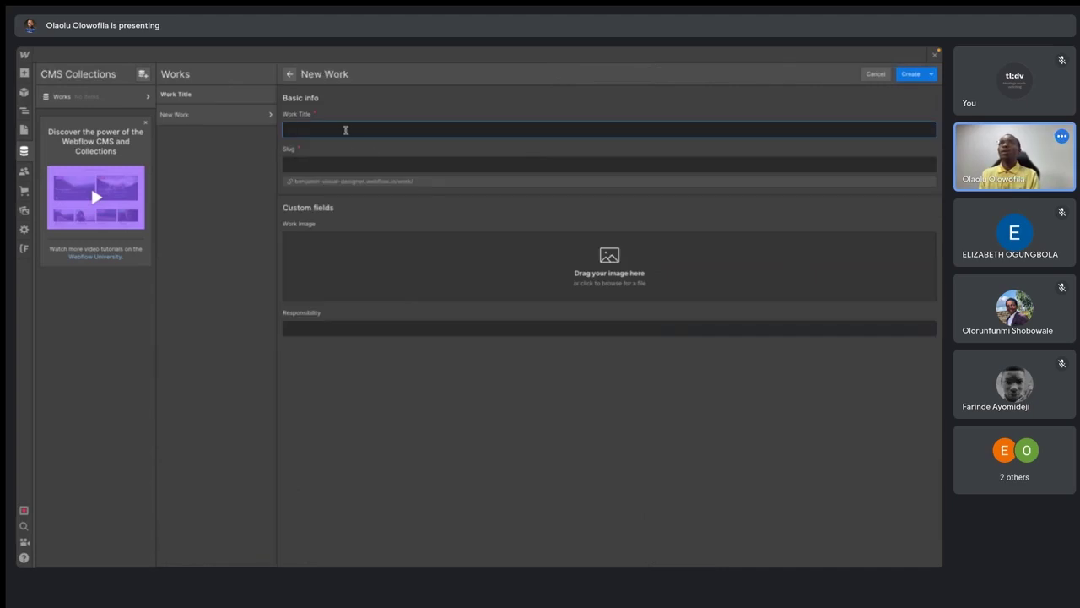
key("alt+Tab")
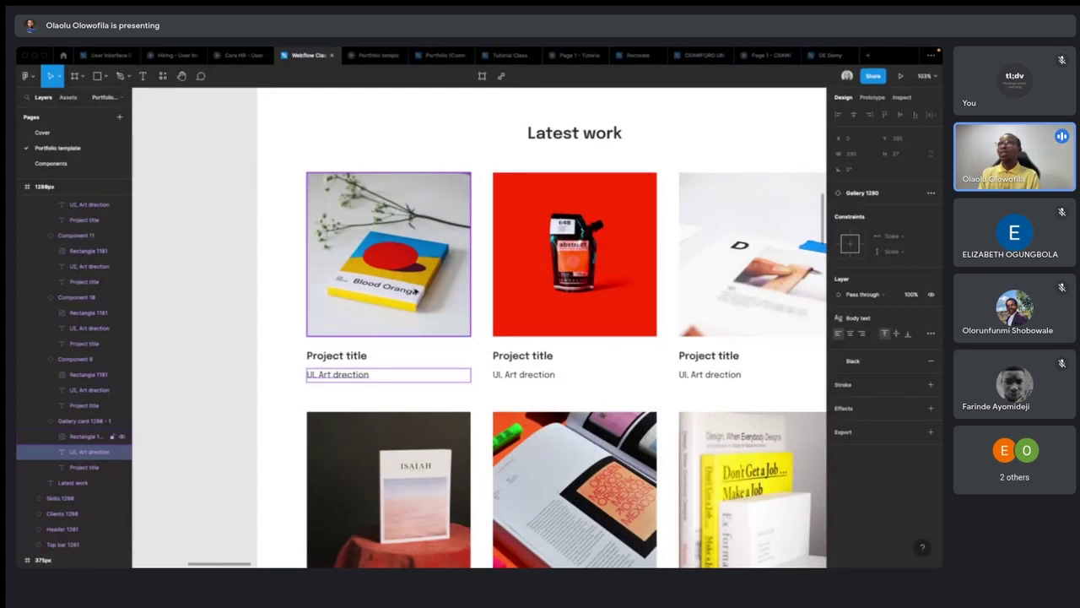
key("alt+Tab")
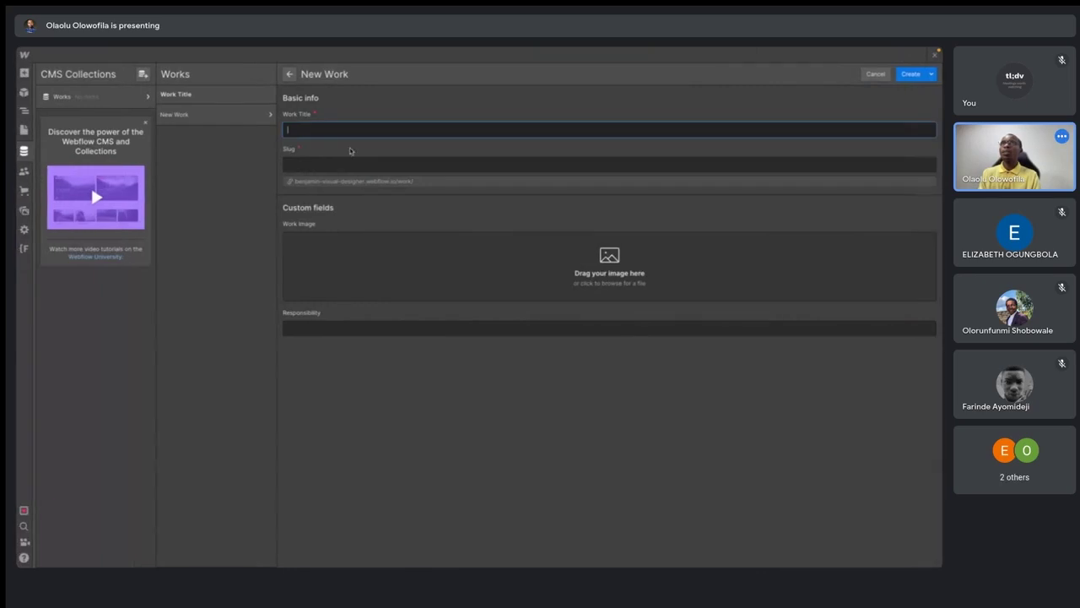
type("Blood Orange")
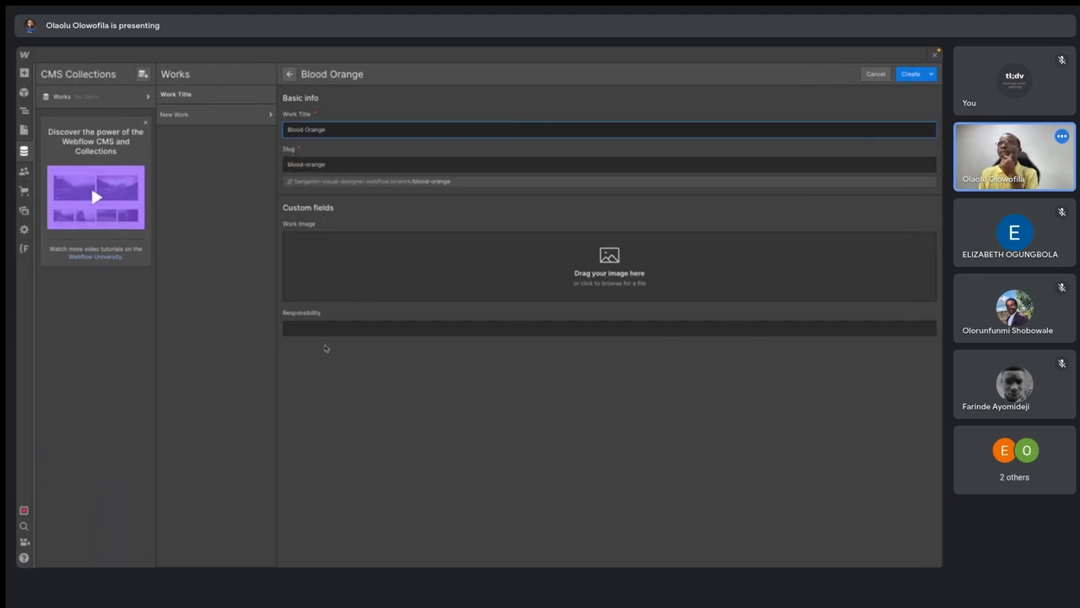
- Upload project01.png as the Blood Orange item's work image, previewing the file before choosing it
left_click(614, 260)
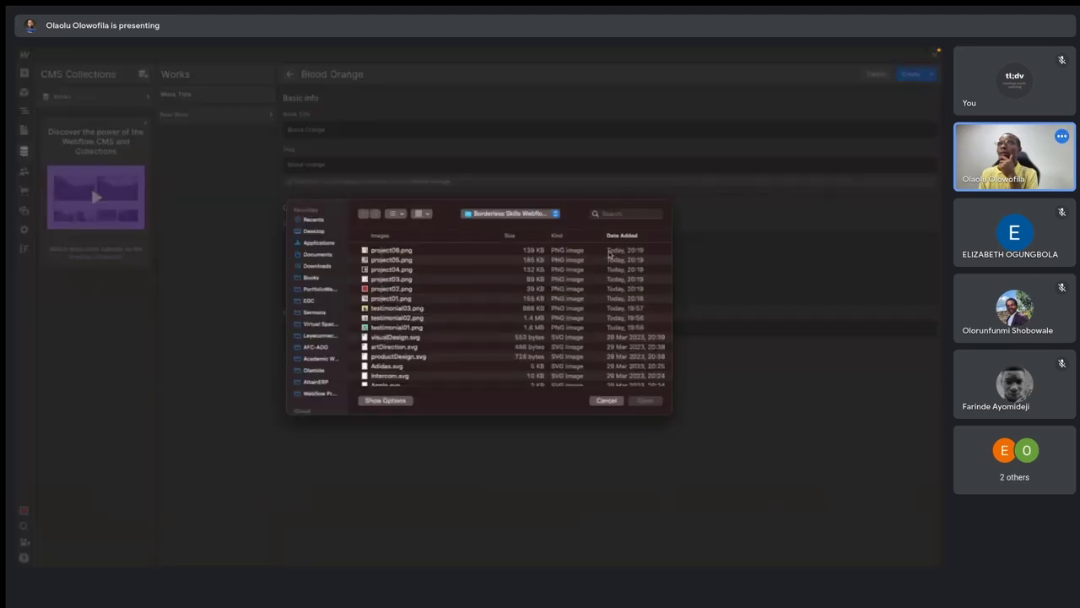
left_click(392, 288)
left_click(394, 299)
key("space")
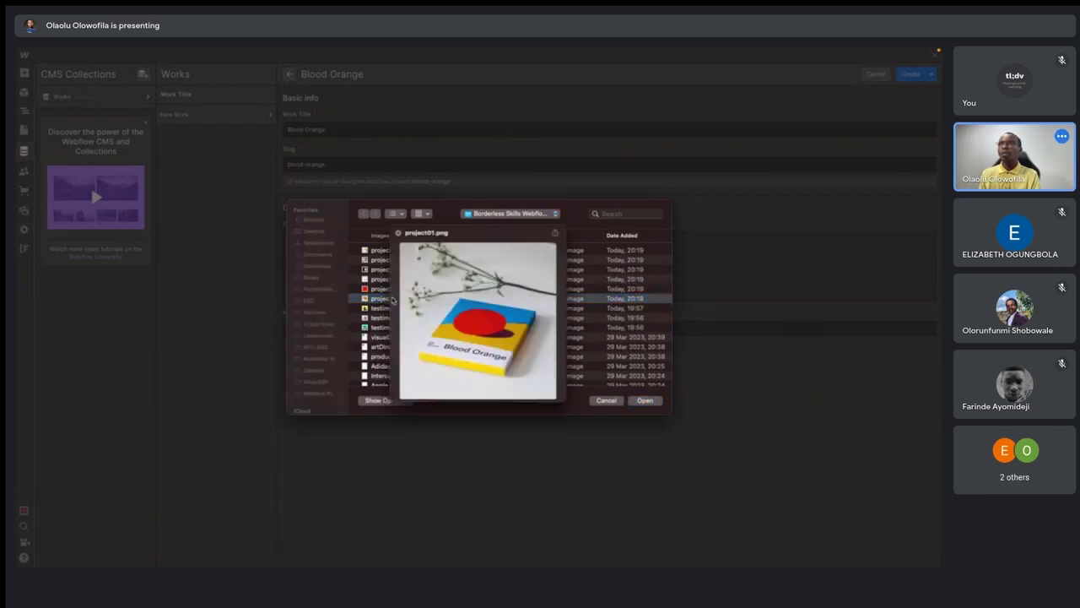
key("space")
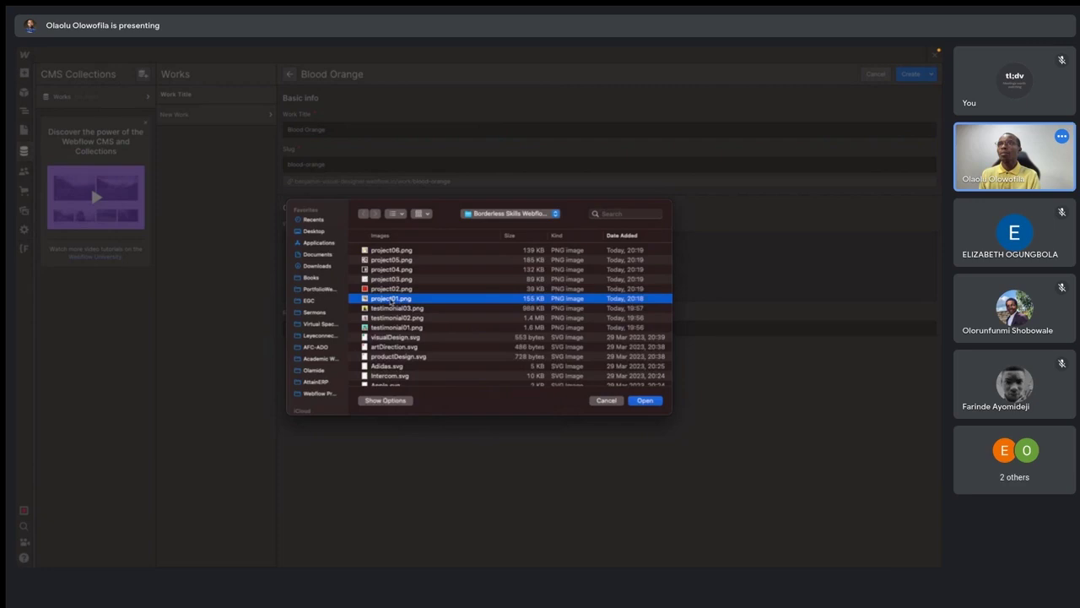
double_click(391, 299)
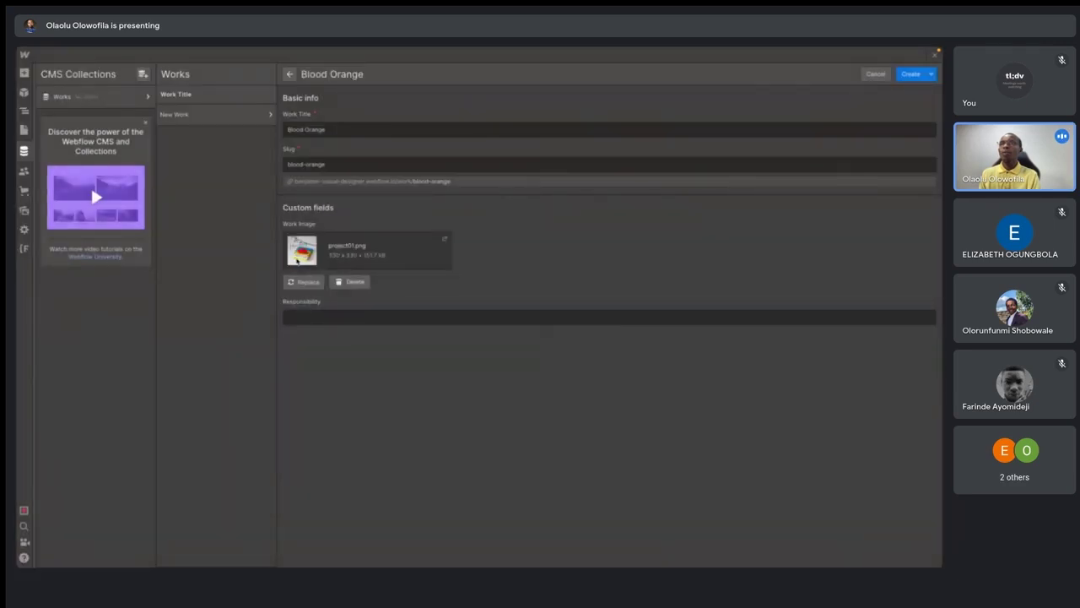
- Enter UI, Art Direction as Blood Orange's responsibility, following the Figma card, and create the item
left_click(316, 316)
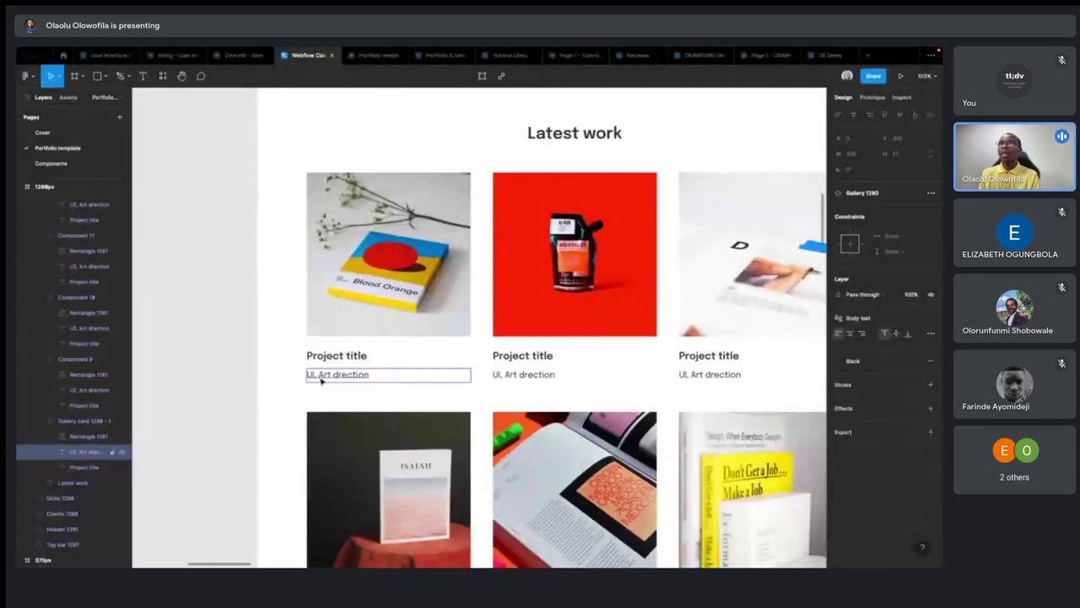
key("ctrl+Left")
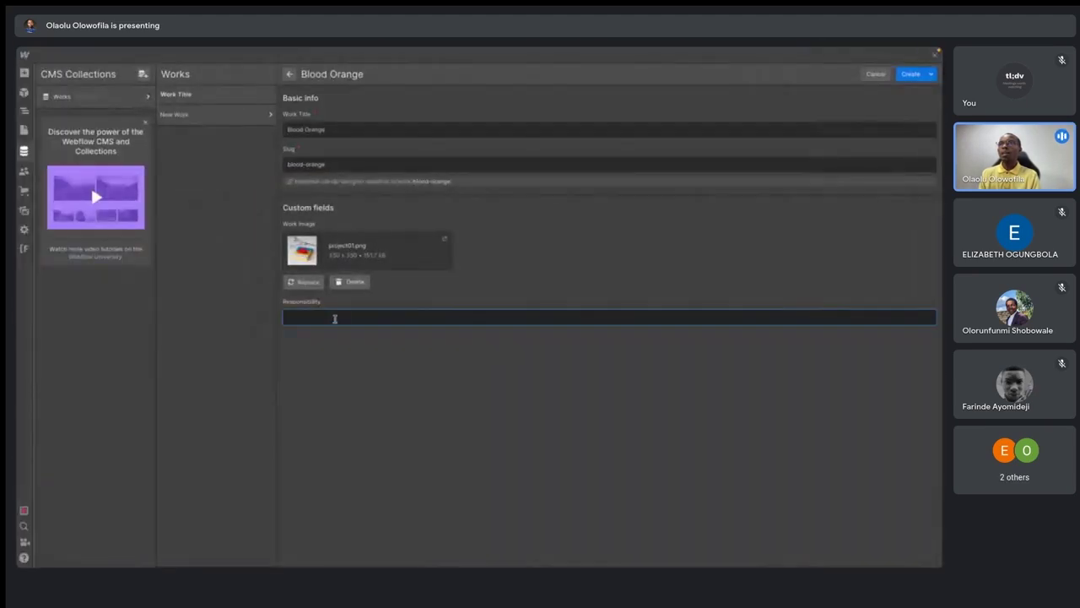
type("UI")
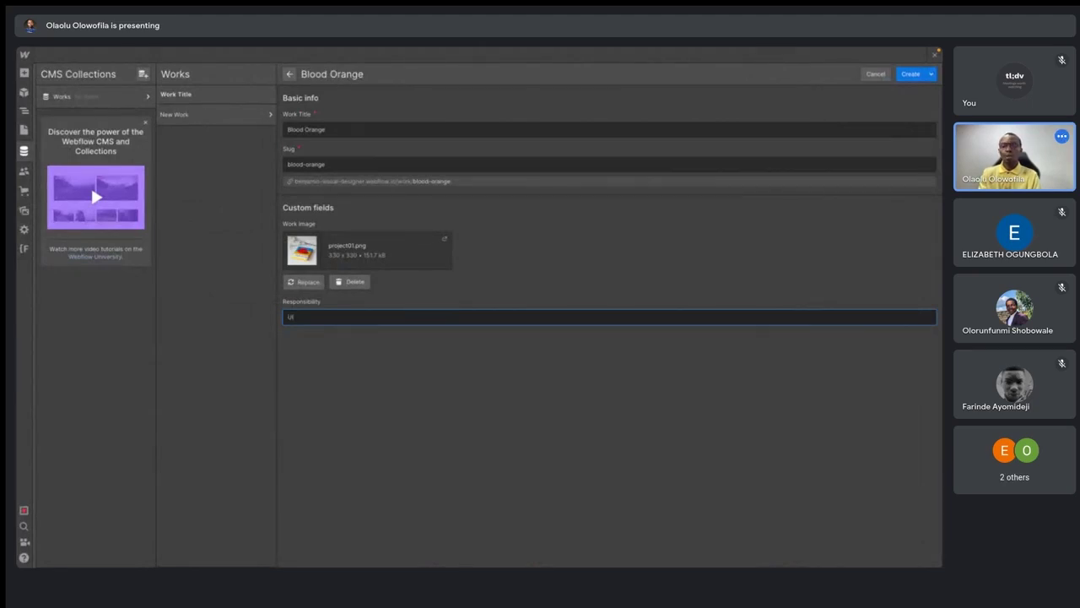
type(", Art Direction")
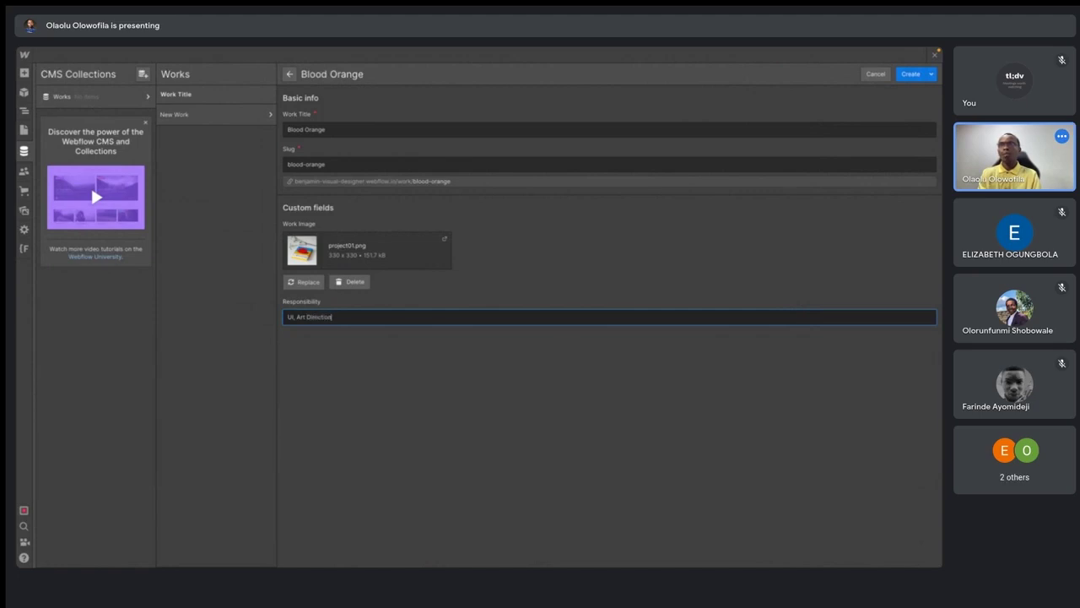
left_click(442, 414)
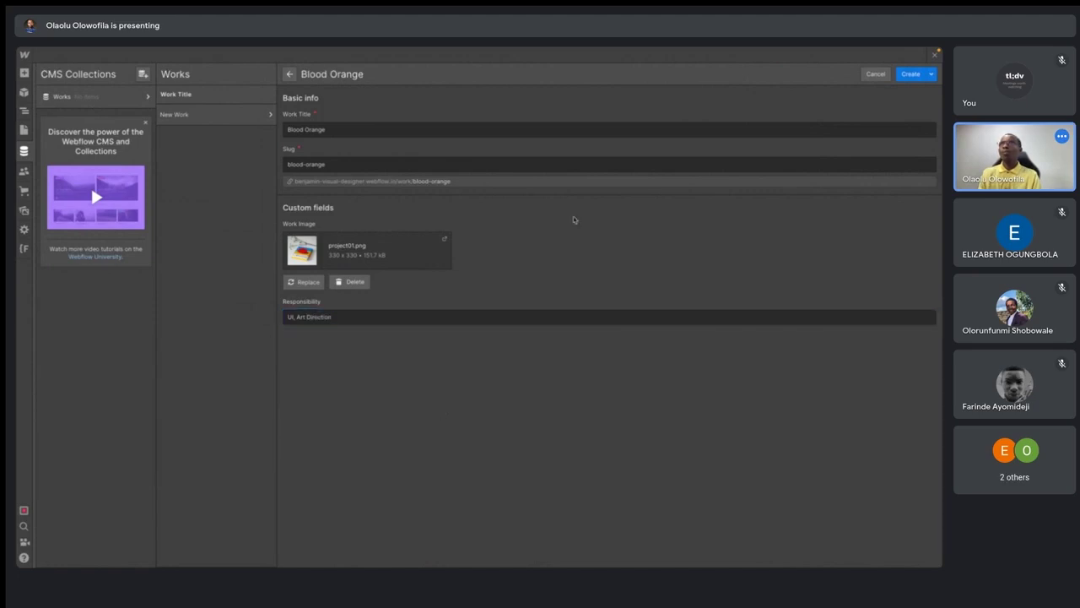
left_click(912, 74)
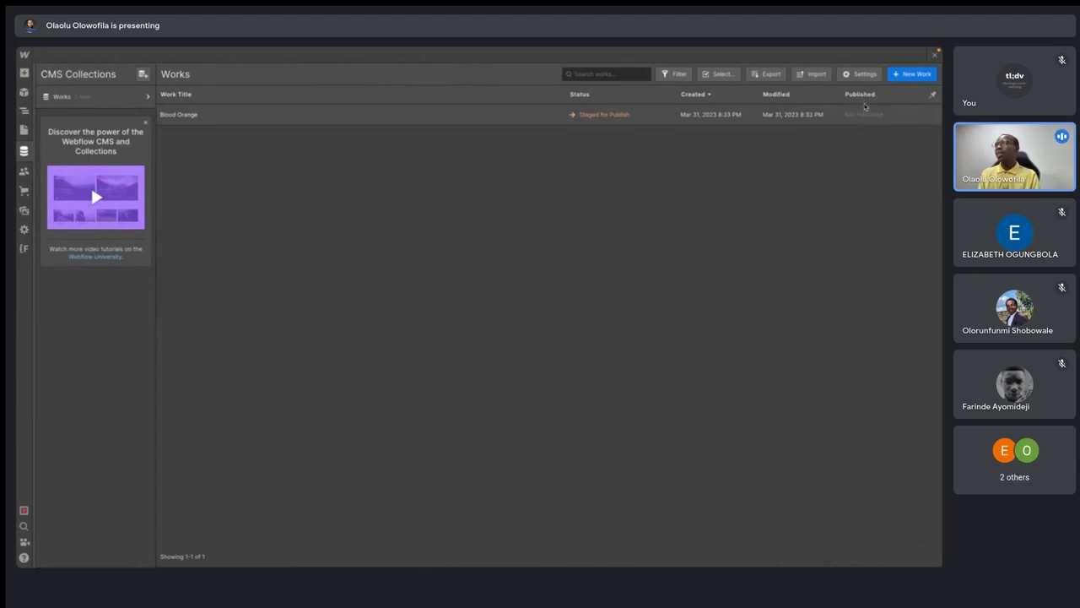
- Start a second Work item and title it Abstract, after the red product card in the Figma design
left_click(902, 75)
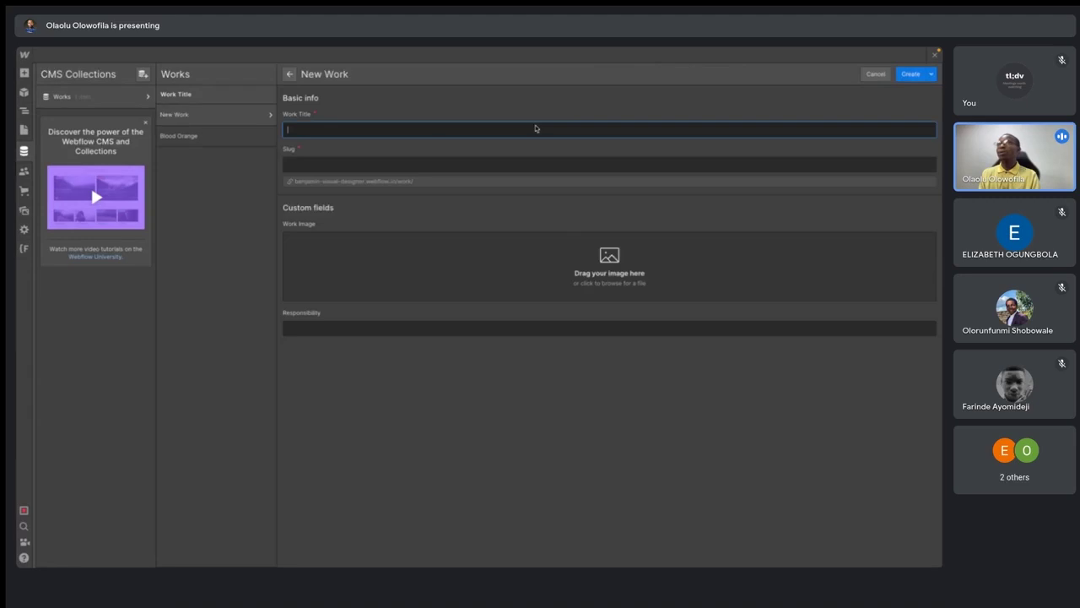
key("ctrl+Right")
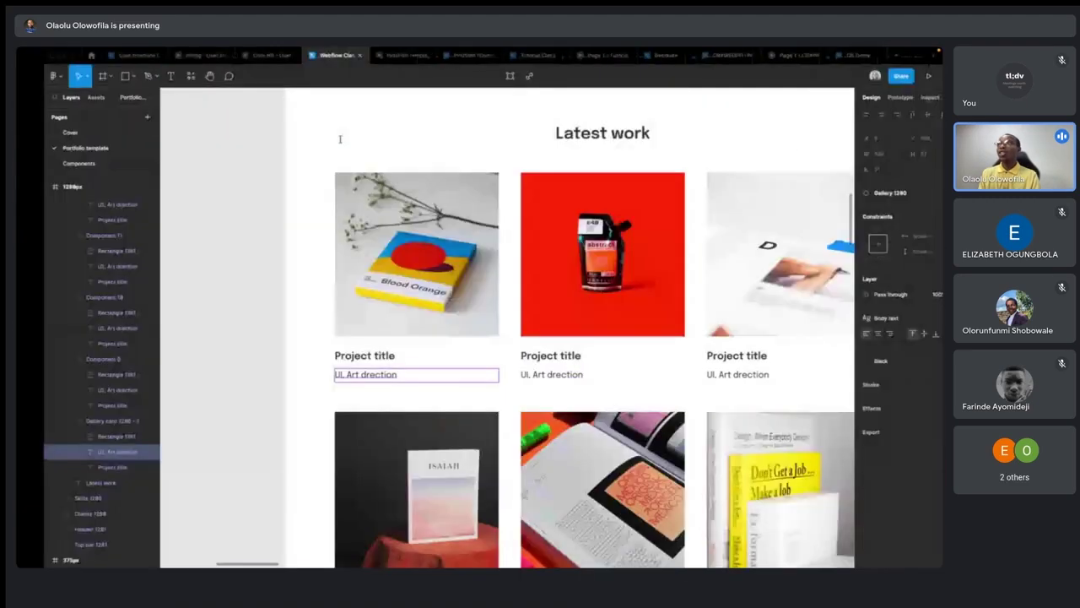
key("ctrl+Left")
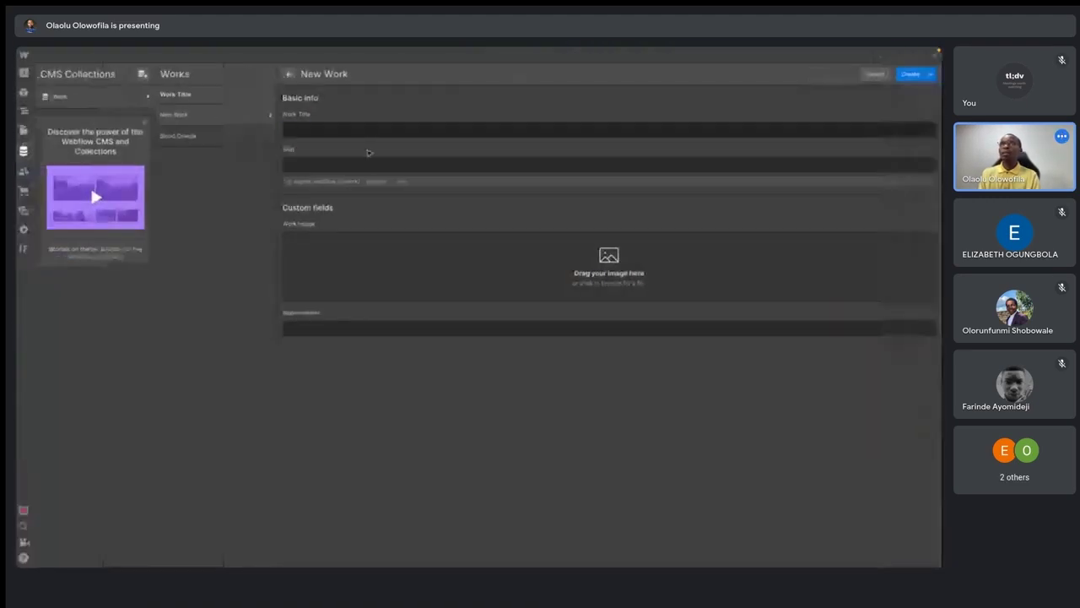
type("Abstract")
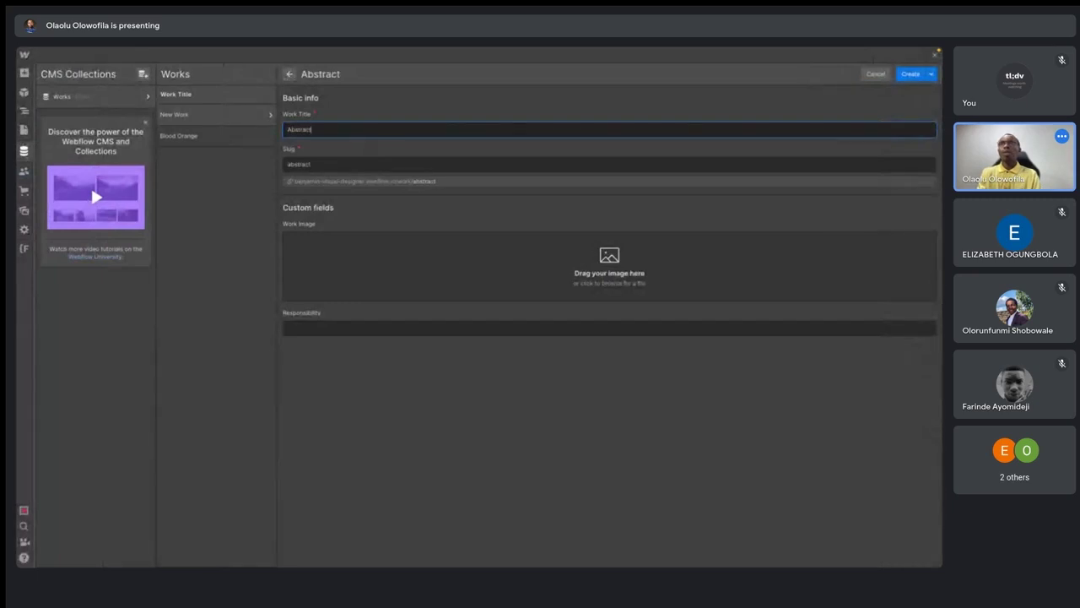
- Upload project02.png as Abstract's work image, set its responsibility to UI, Art Direction, and create the item
left_click(599, 253)
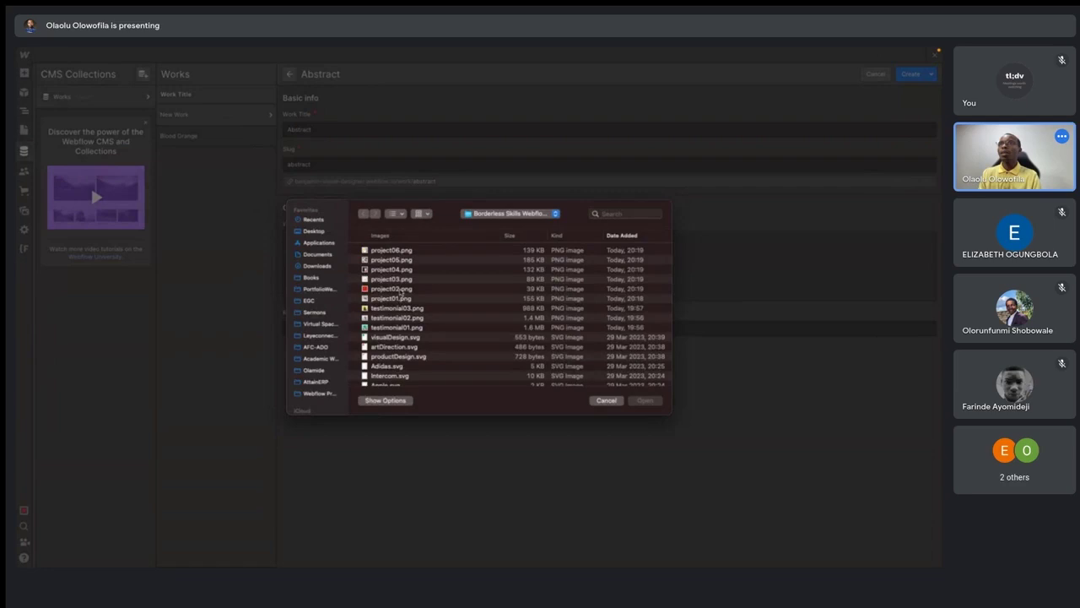
double_click(399, 292)
left_click(345, 313)
type("UI, Art D")
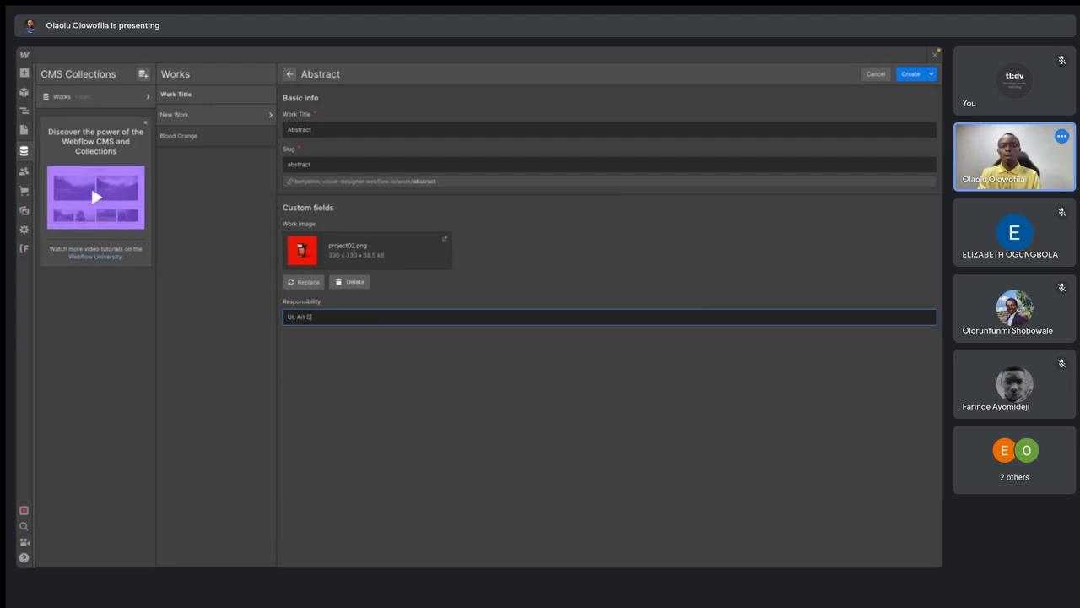
type("n")
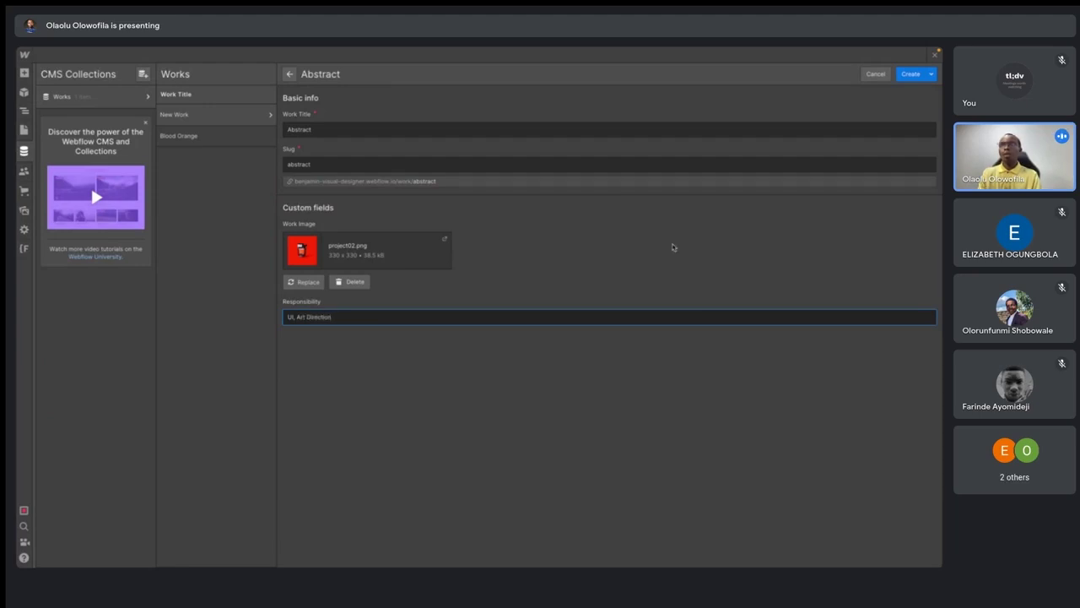
left_click(910, 75)
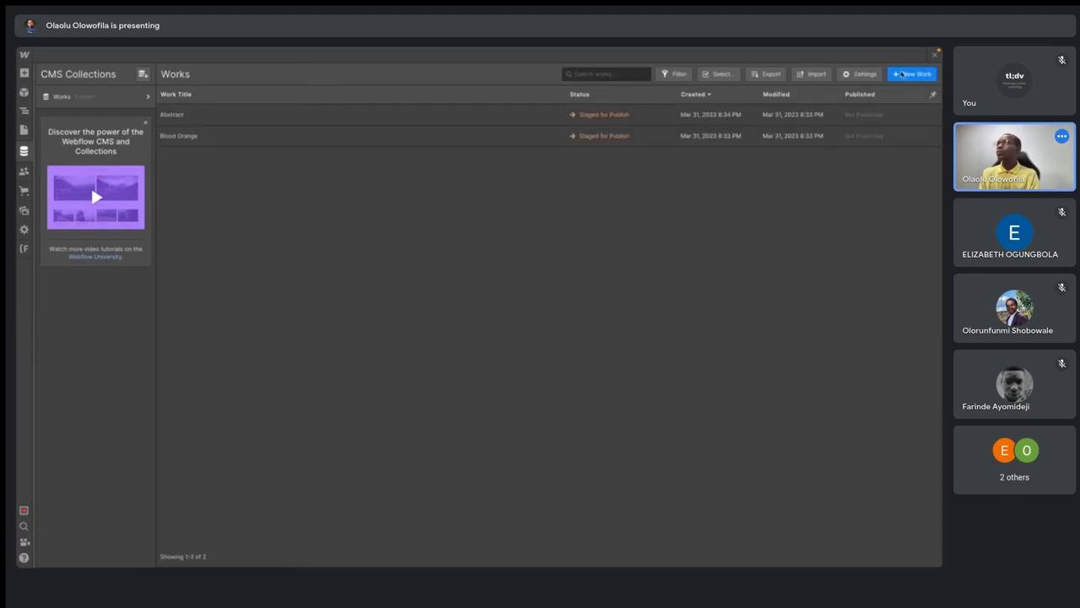
- Start a Work item titled Project D, after the third Figma card, and upload project03.png as its work image
left_click(901, 74)
key("ctrl+Right")
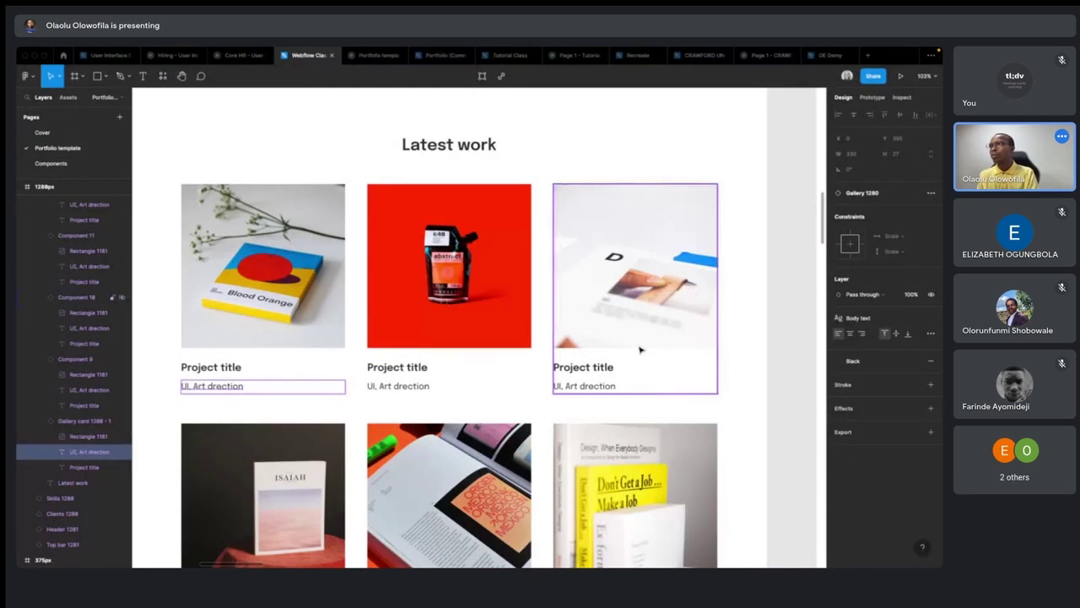
key("ctrl+Left")
left_click(394, 129)
type("Project D")
left_click(610, 258)
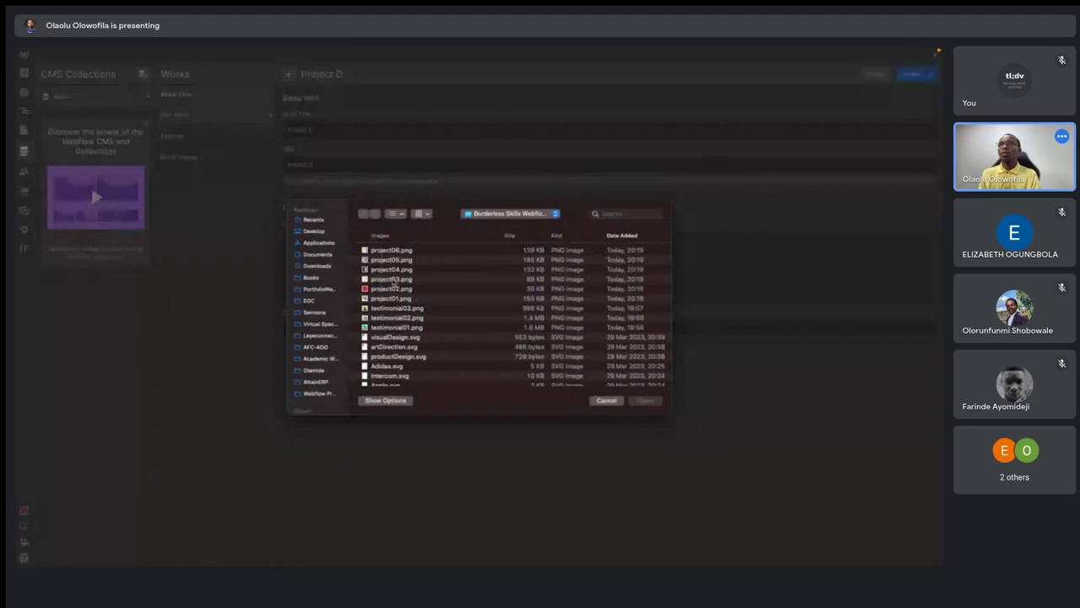
double_click(394, 280)
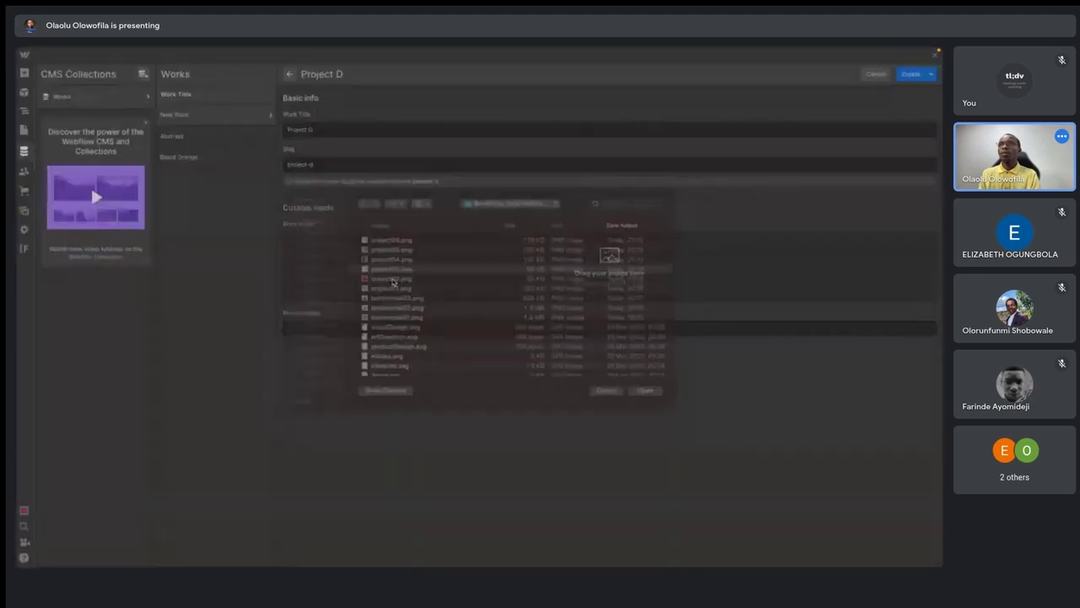
- Set Project D's responsibility to UX Research and create the item
left_click(337, 317)
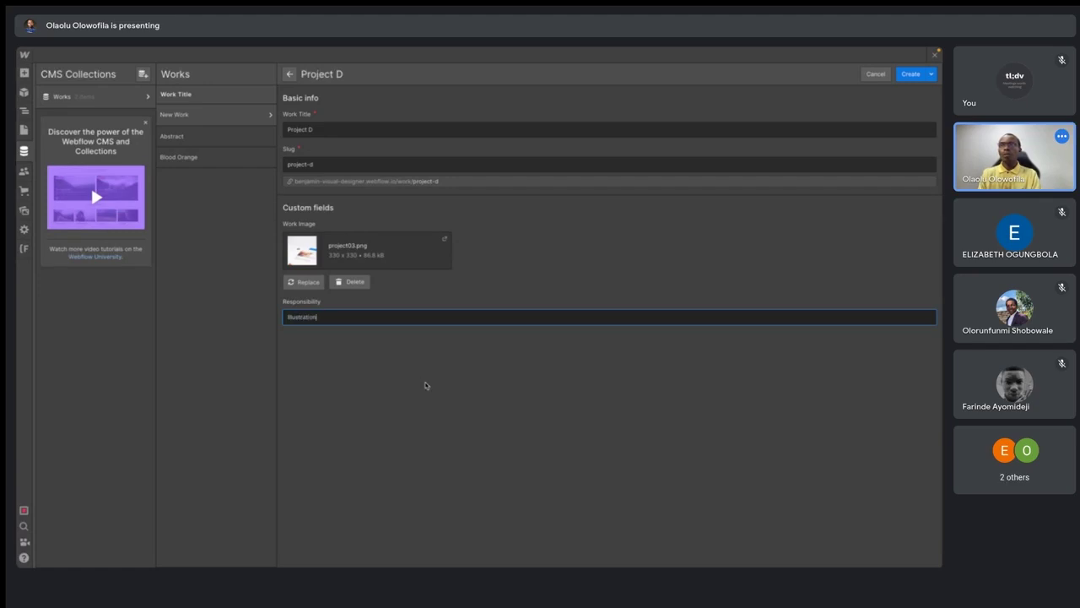
left_click(400, 364)
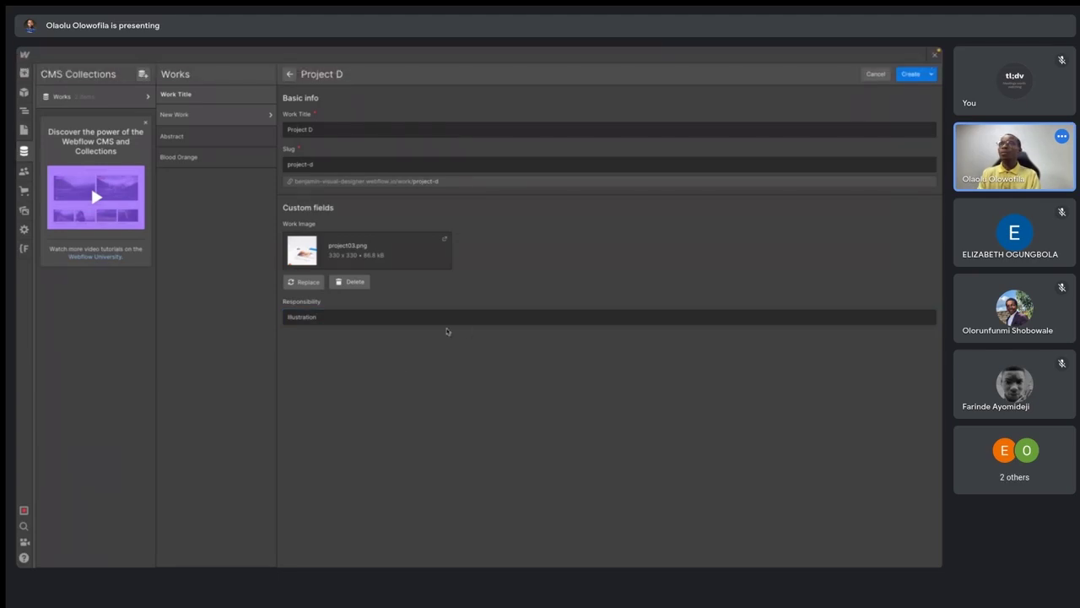
left_click(345, 316)
key("super+a")
type("I")
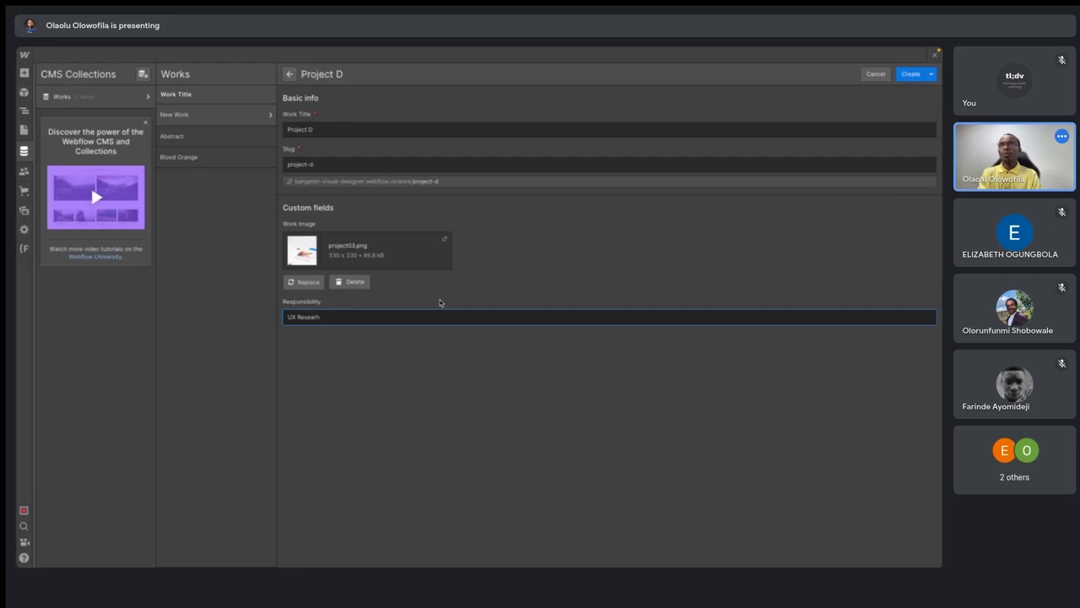
left_click(916, 74)
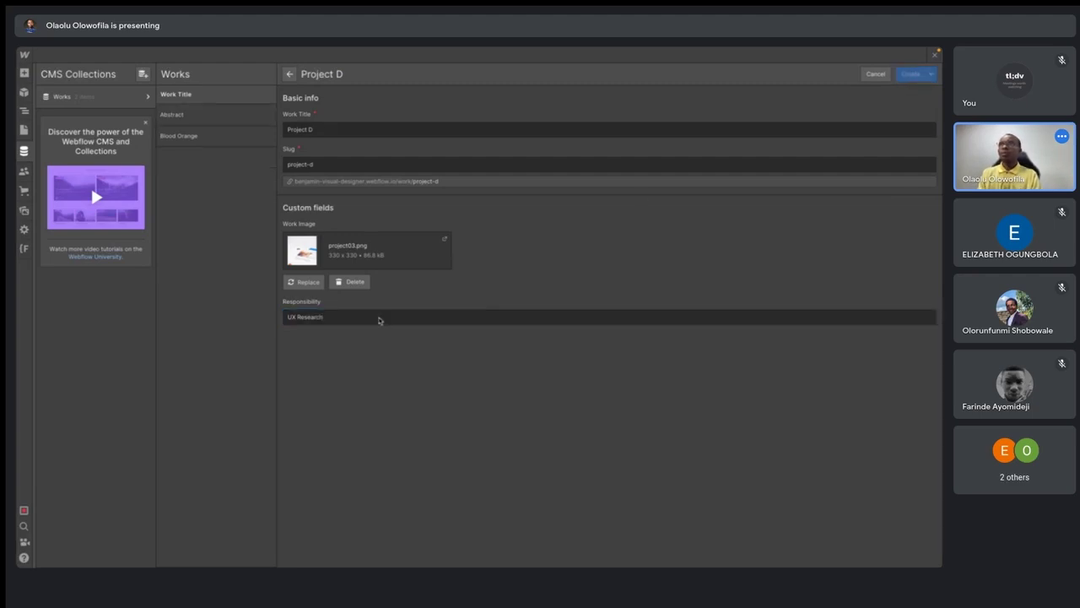
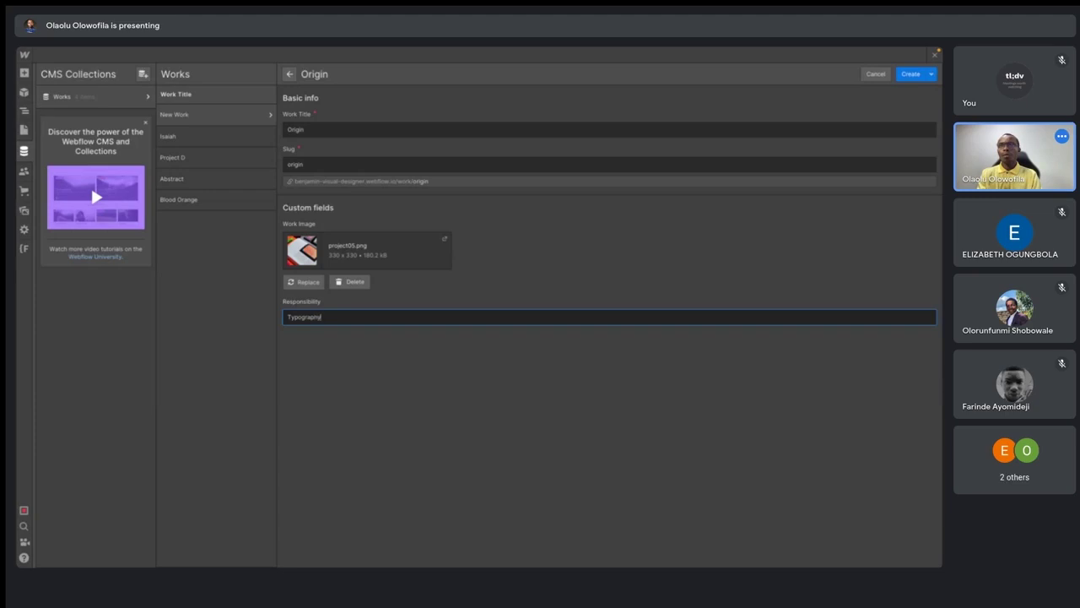
- Complete the Origin item's responsibility as Typography Design and create the item
type("ign")
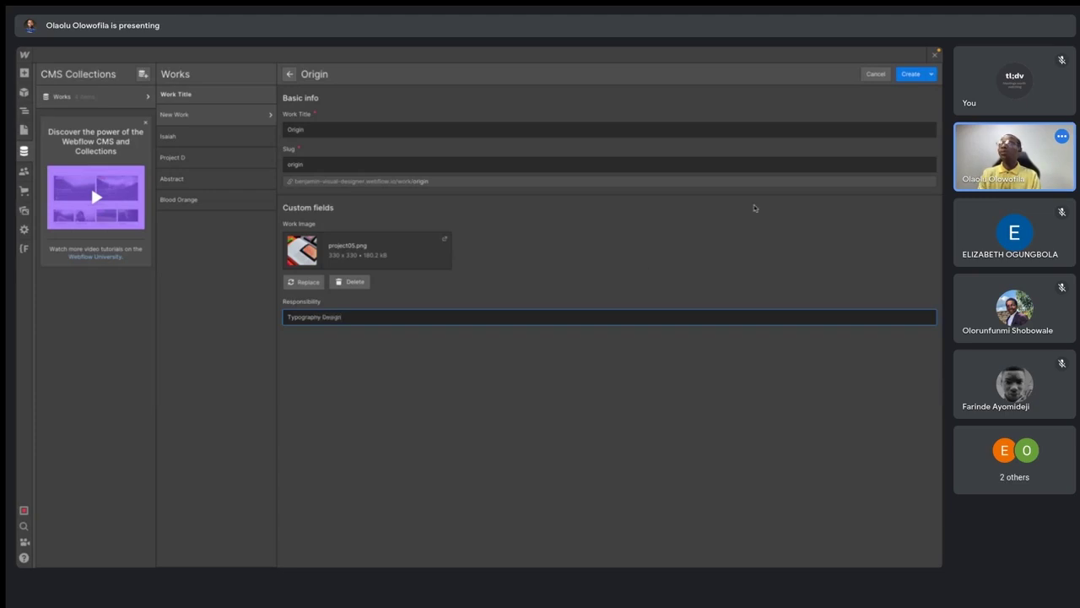
left_click(908, 75)
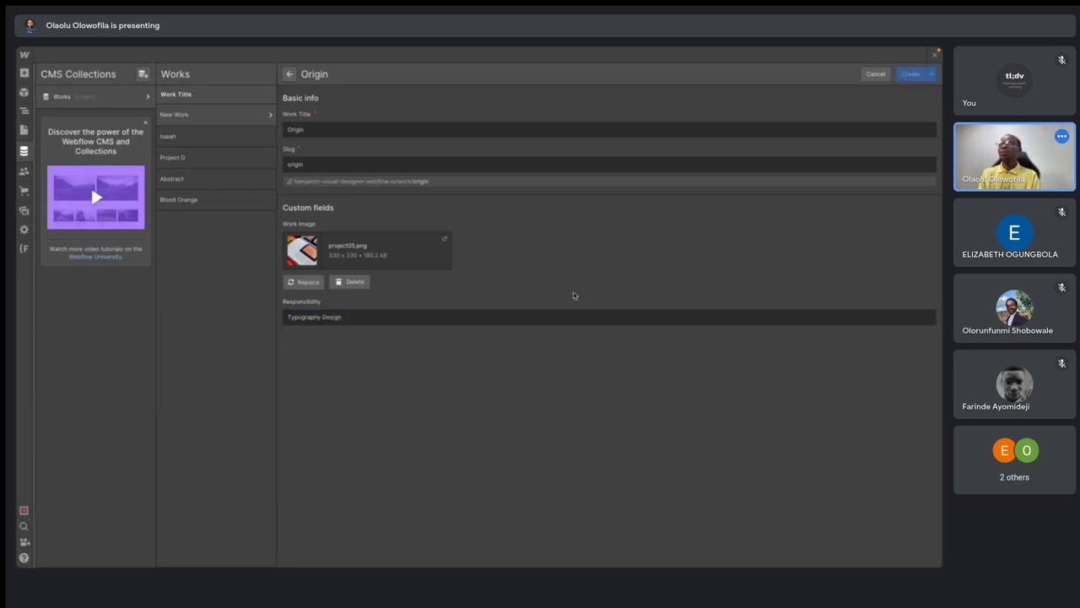
- Start another Work item and title it The Book Cause, after checking the sixth Latest work card in Figma
left_click(898, 76)
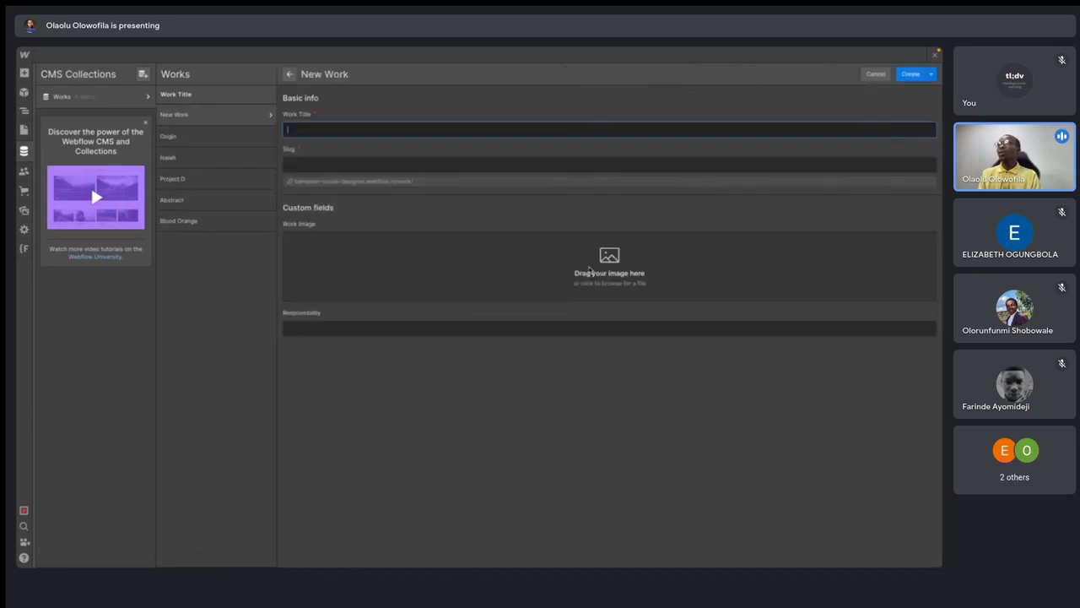
key("ctrl+Right")
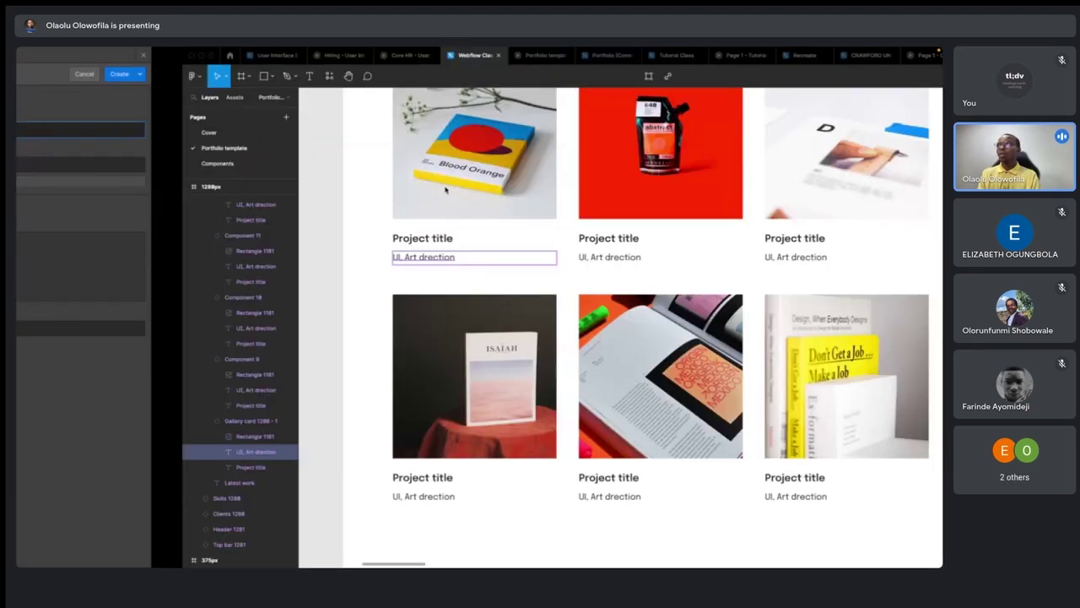
key("ctrl+Left")
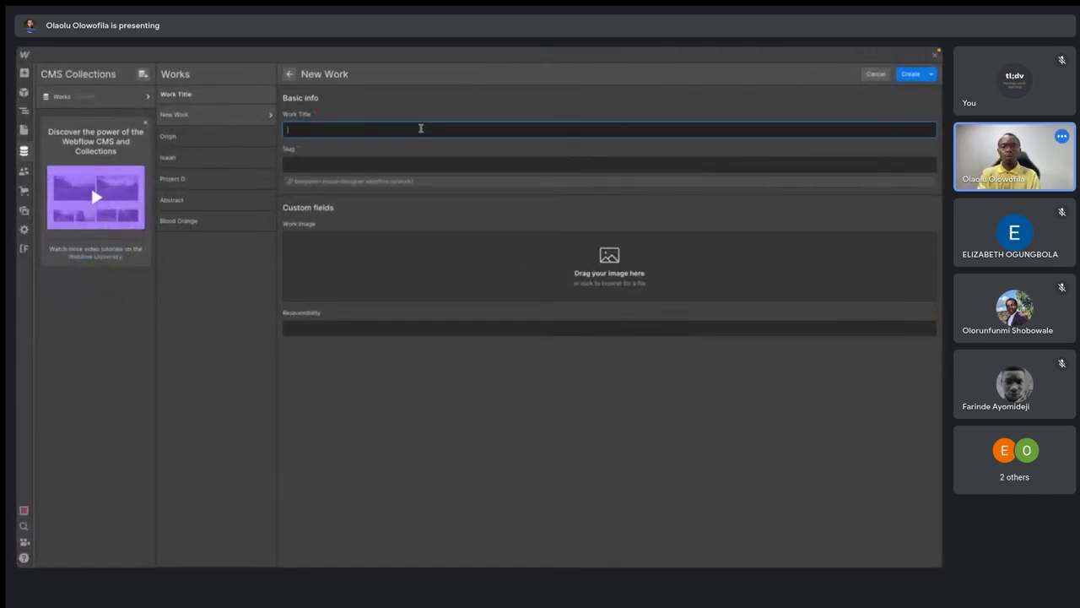
type("Ea")
key("BackSpace")
key("BackSpace")
key("BackSpace")
type("Th")
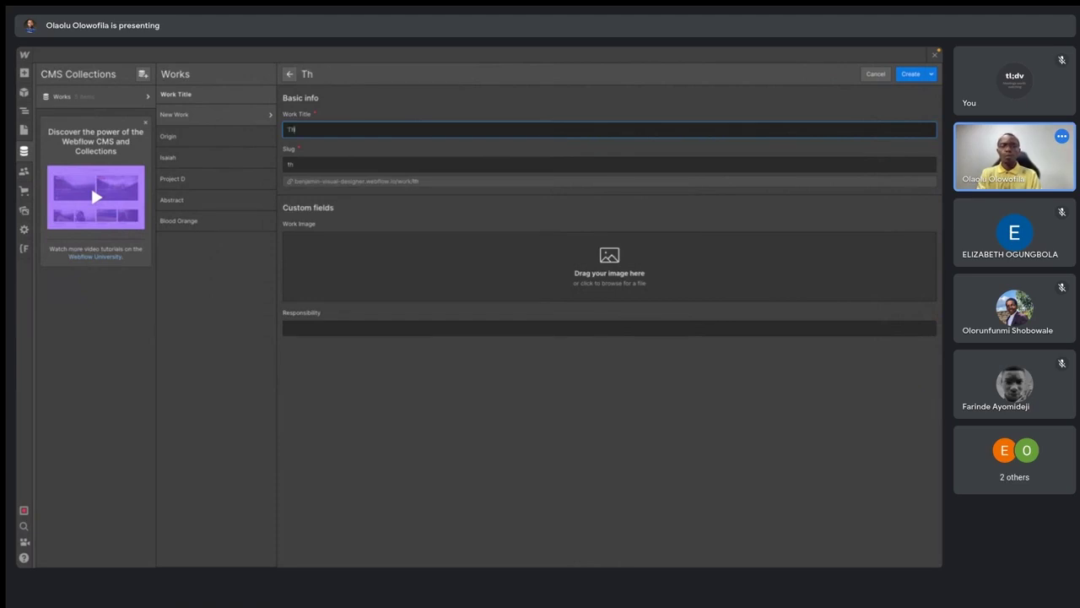
type("e Book")
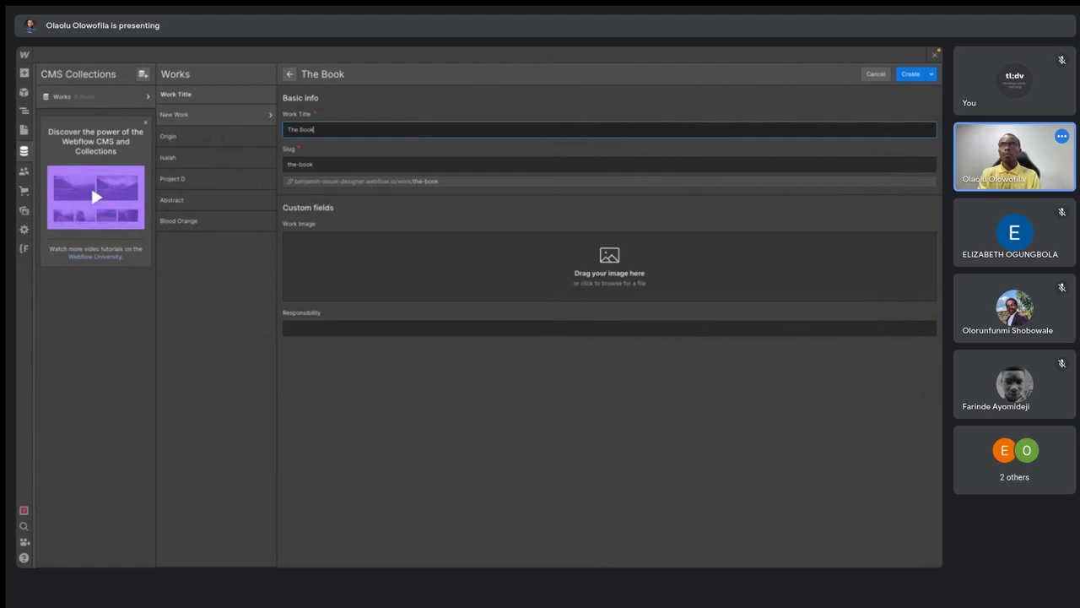
type(" Cause")
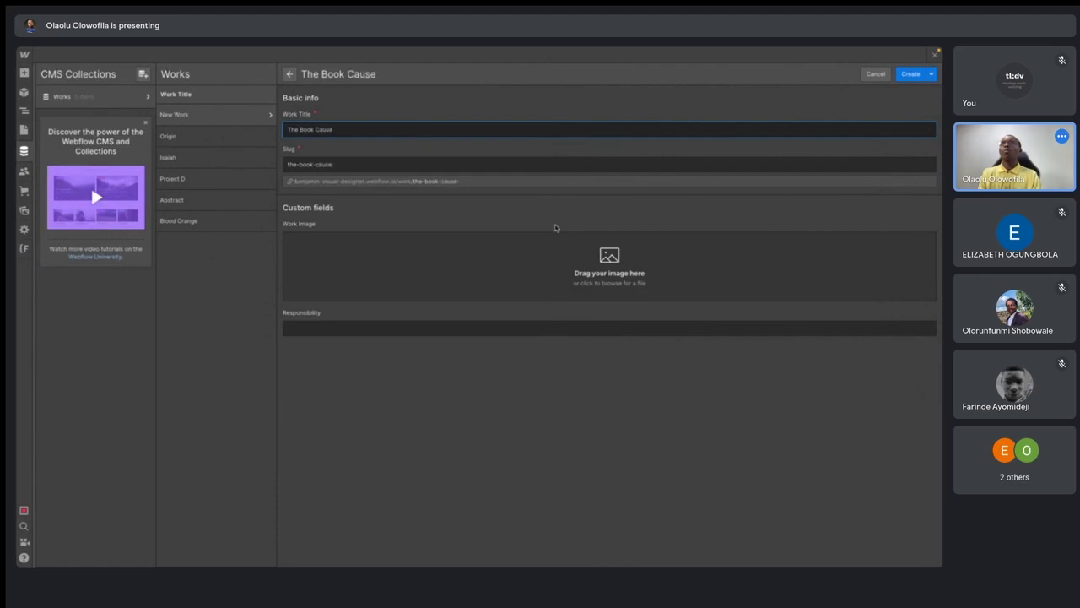
- Upload project06.png as the work image of The Book Cause
left_click(574, 255)
left_click(403, 251)
double_click(403, 251)
- Set The Book Cause's responsibility to Book Design, Packaging Design and create the item
left_click(329, 313)
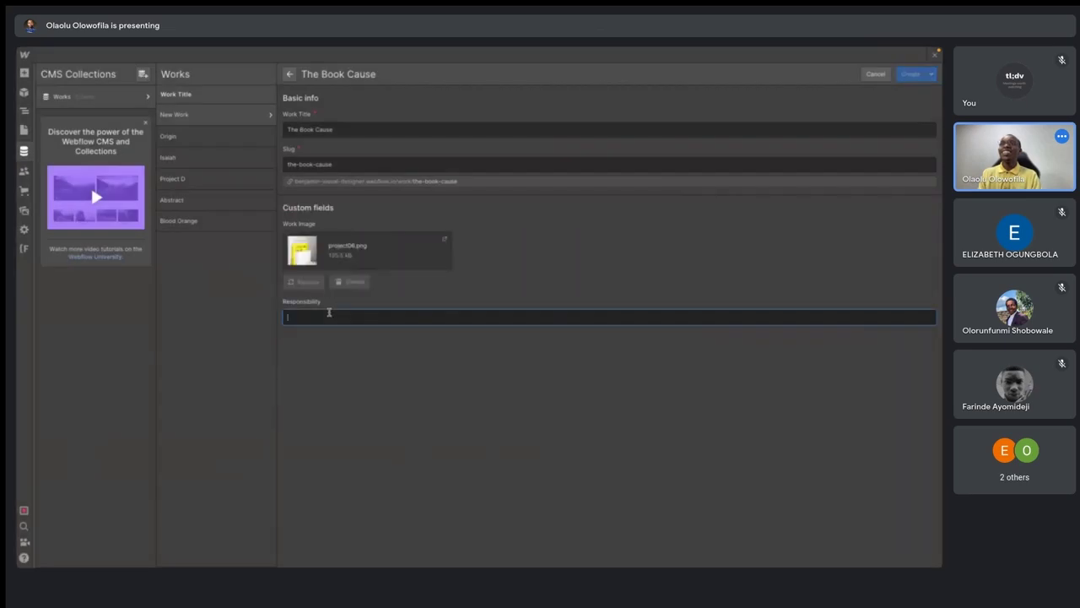
type("Book Design")
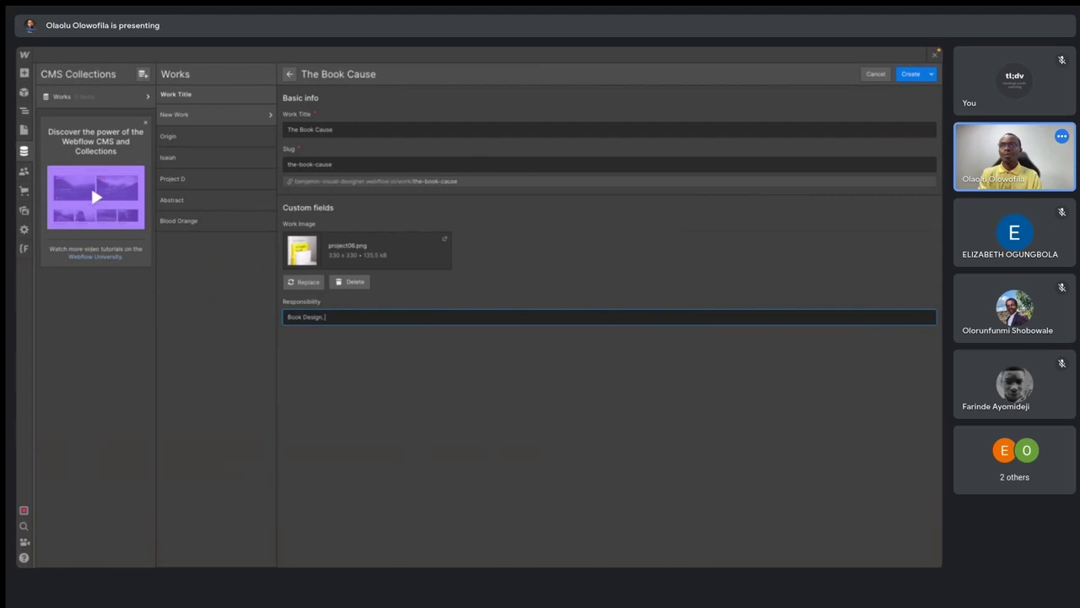
type(", Packaging Design")
left_click(508, 385)
left_click(911, 74)
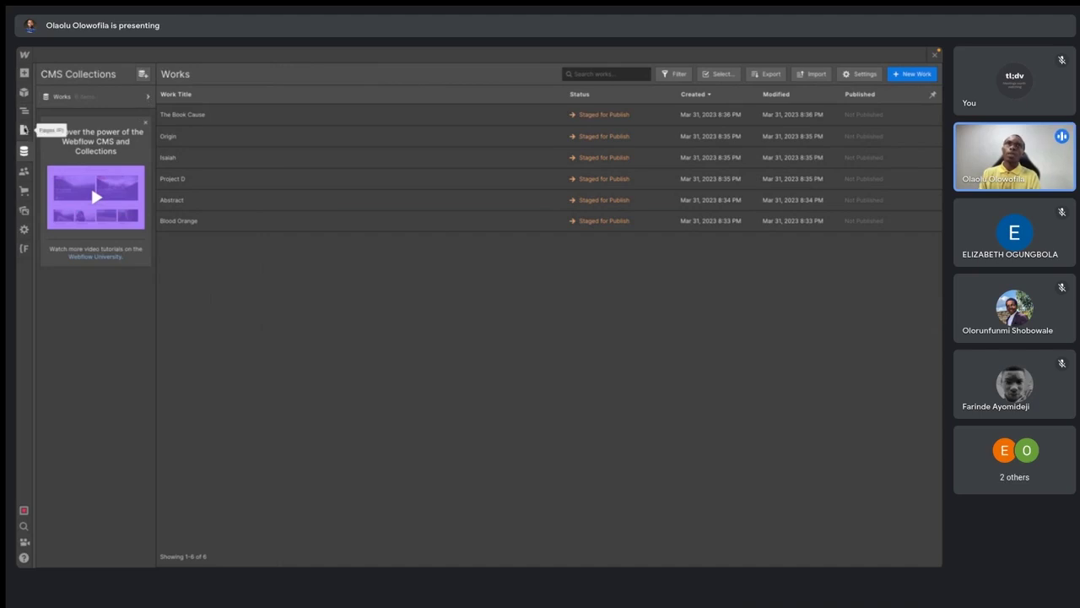
- Return to the Home page design and try to move the first work block into the work list
left_click(26, 129)
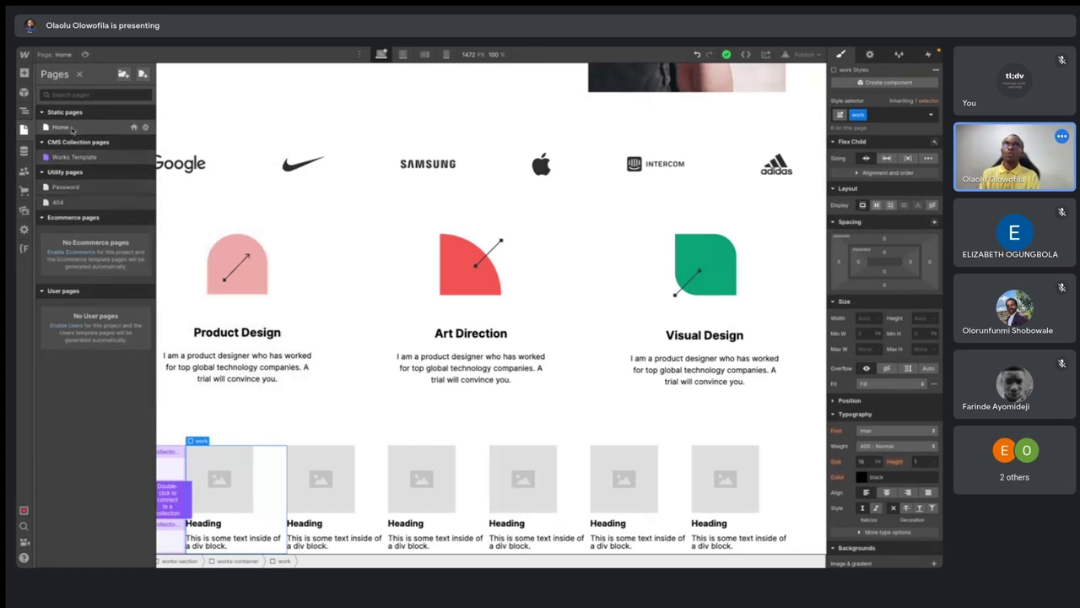
left_click(247, 210)
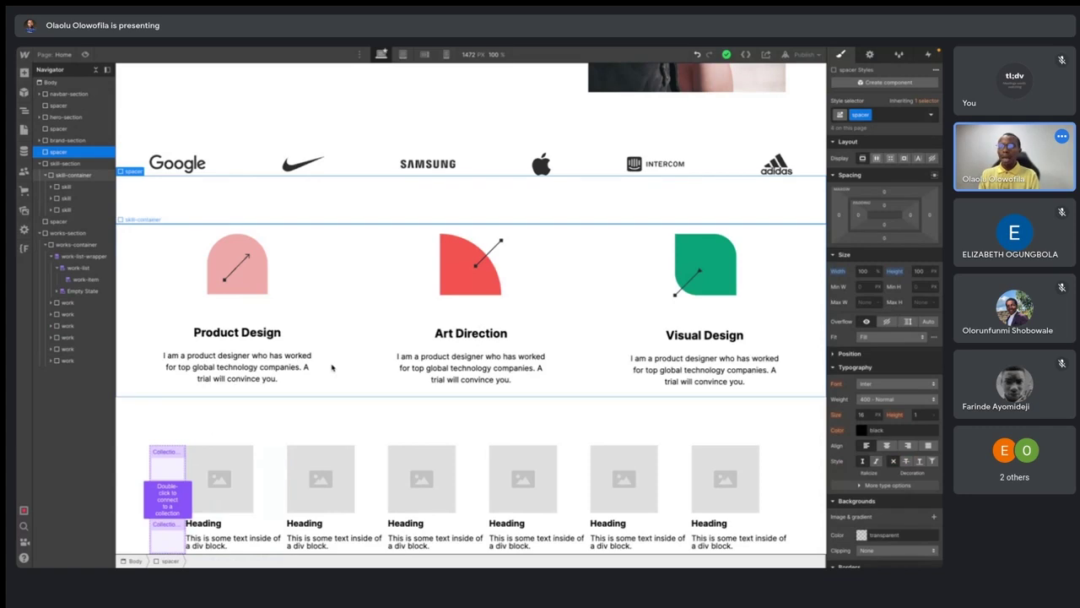
left_click(57, 303)
left_click_drag(58, 303, 88, 288)
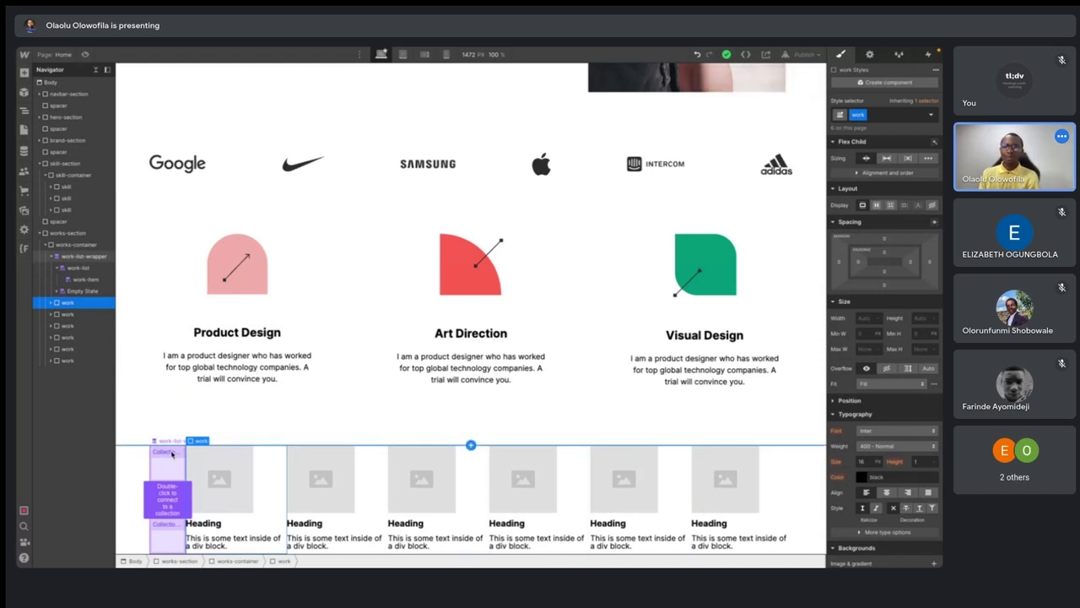
left_click(168, 452)
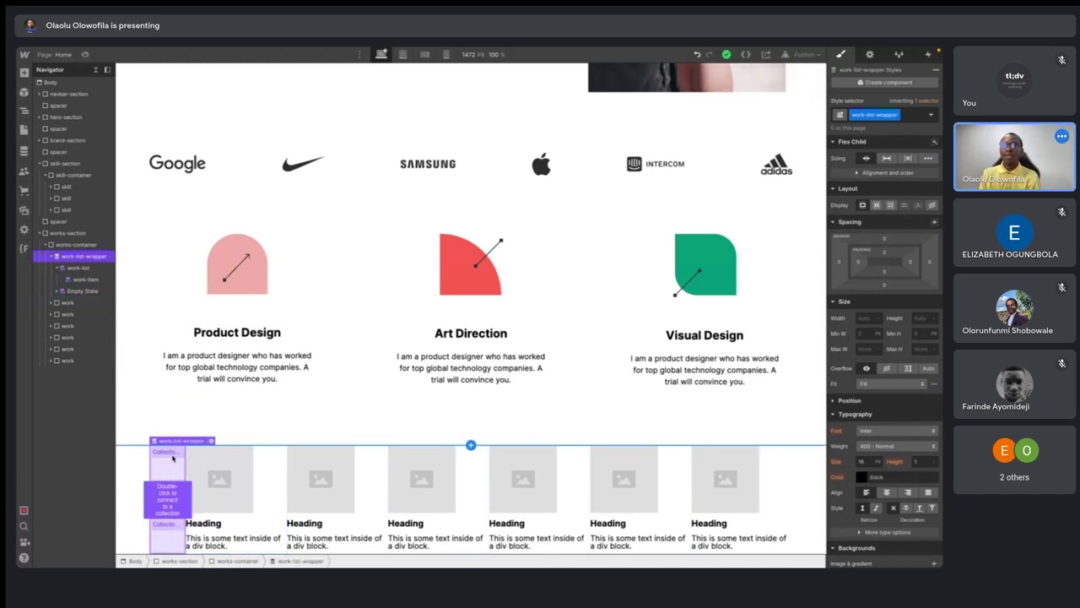
left_click(211, 441)
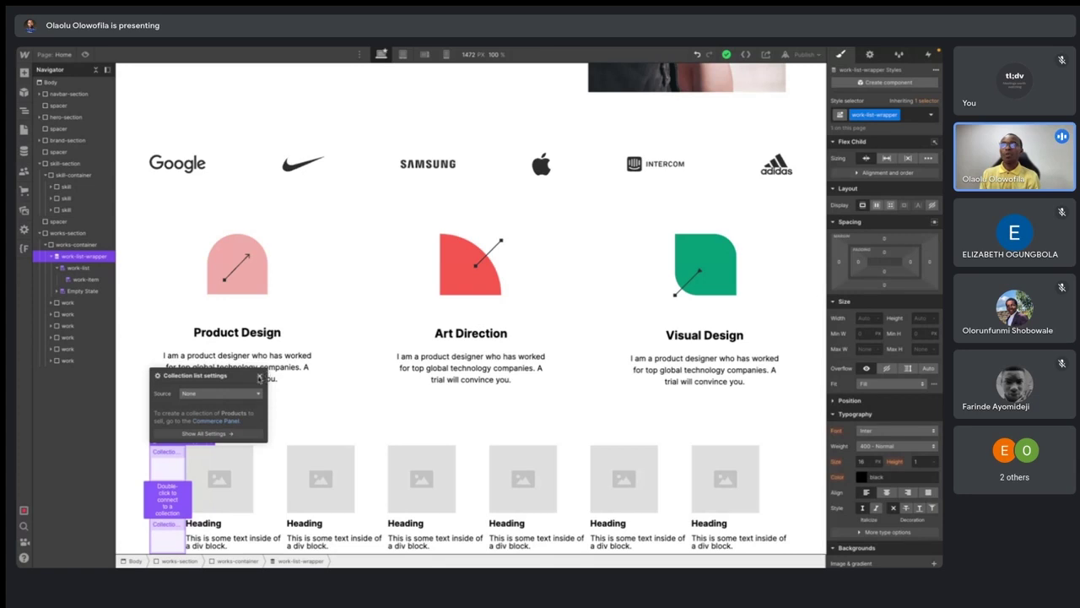
left_click(231, 394)
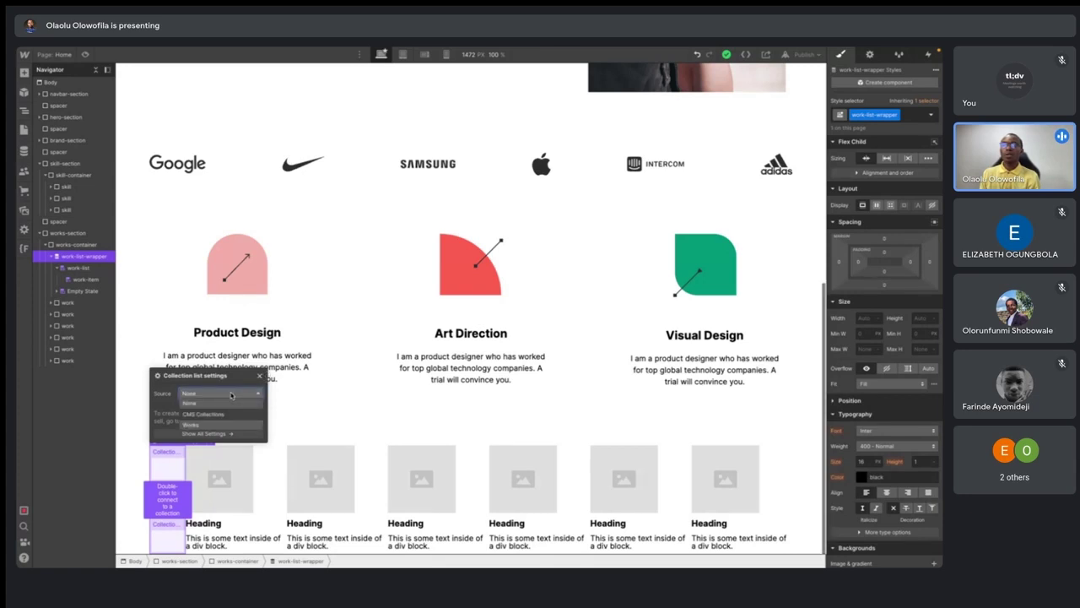
left_click(259, 376)
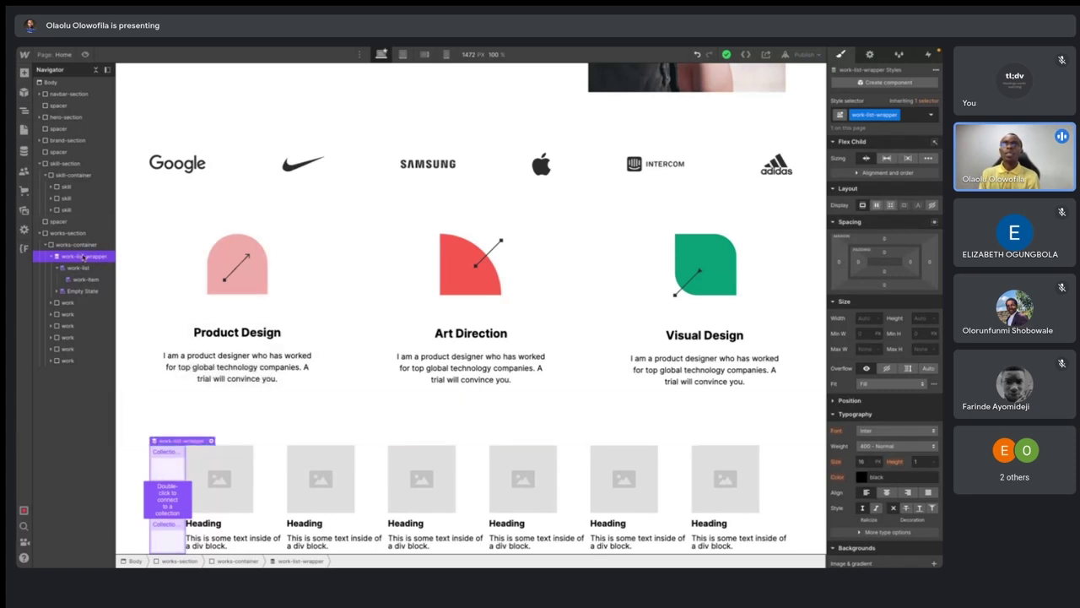
- Connect the work-list-wrapper collection list to the Works collection and lay it out in 3 columns
left_click(211, 440)
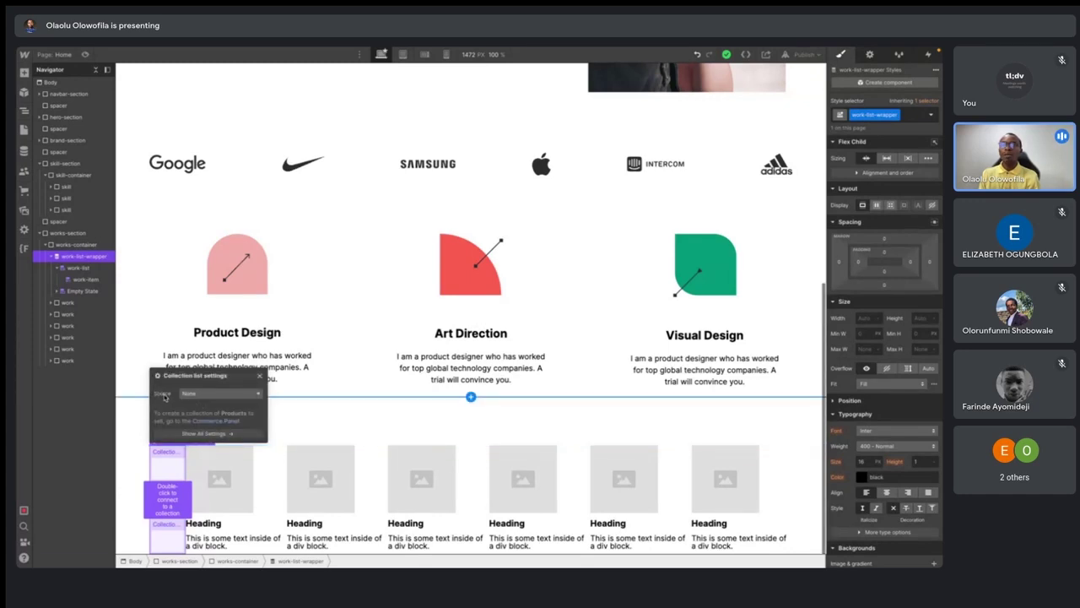
left_click(194, 395)
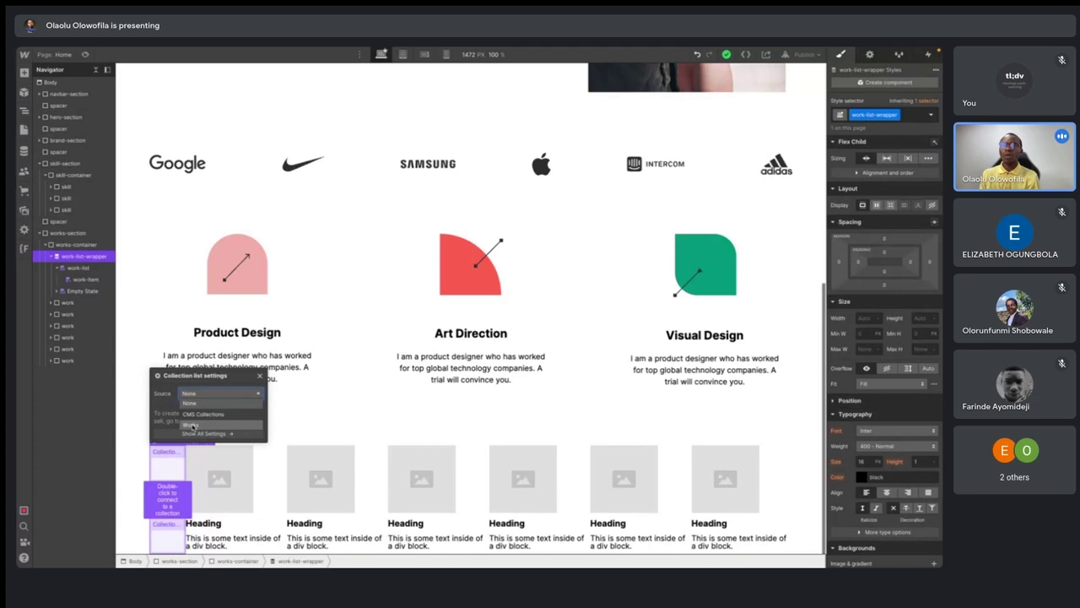
left_click(192, 426)
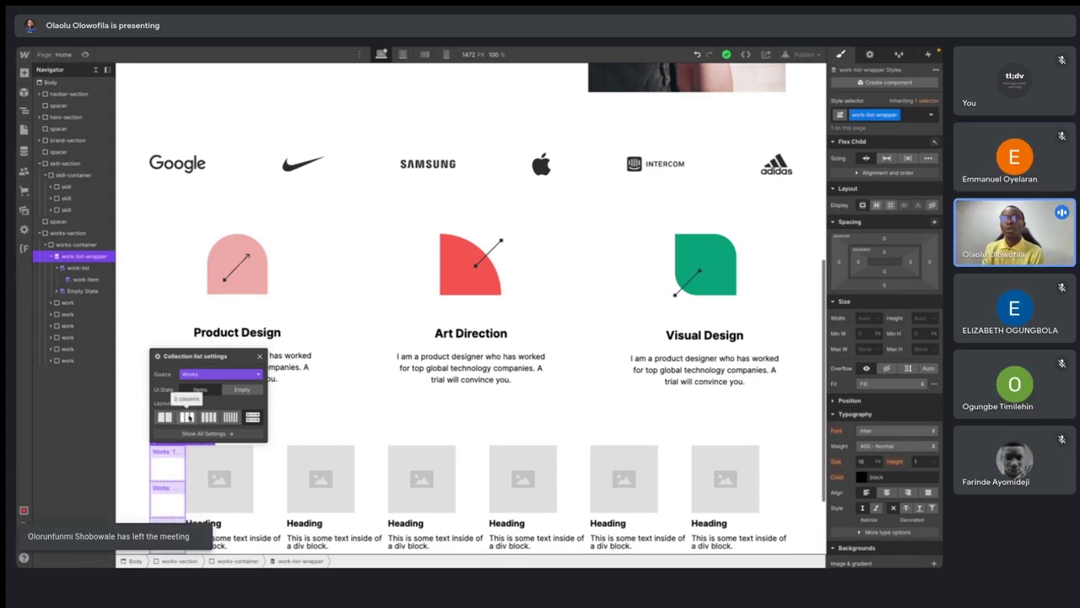
left_click(187, 417)
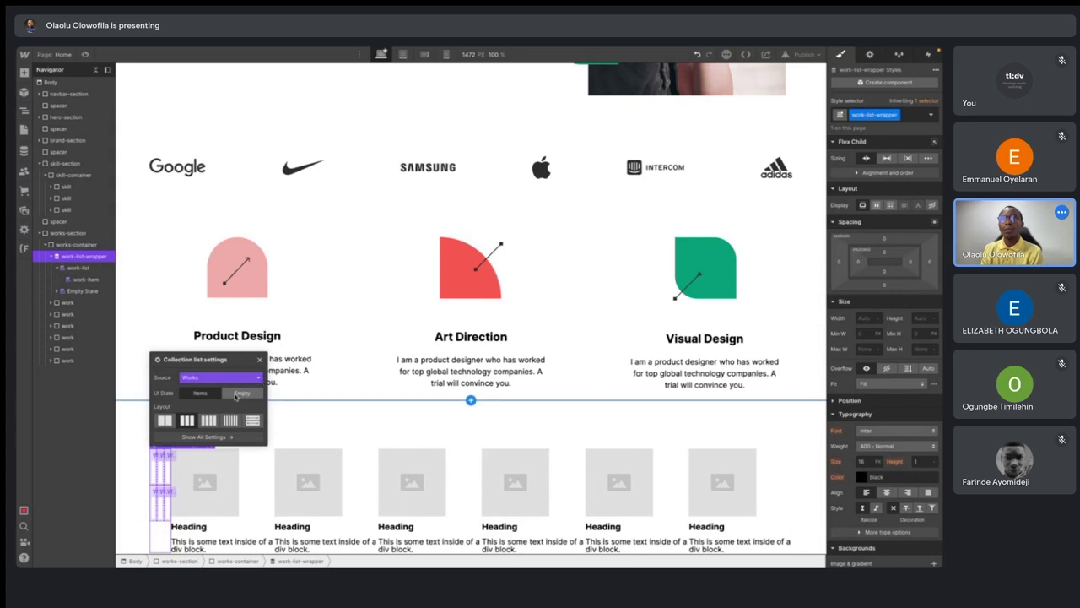
left_click(243, 394)
left_click(197, 393)
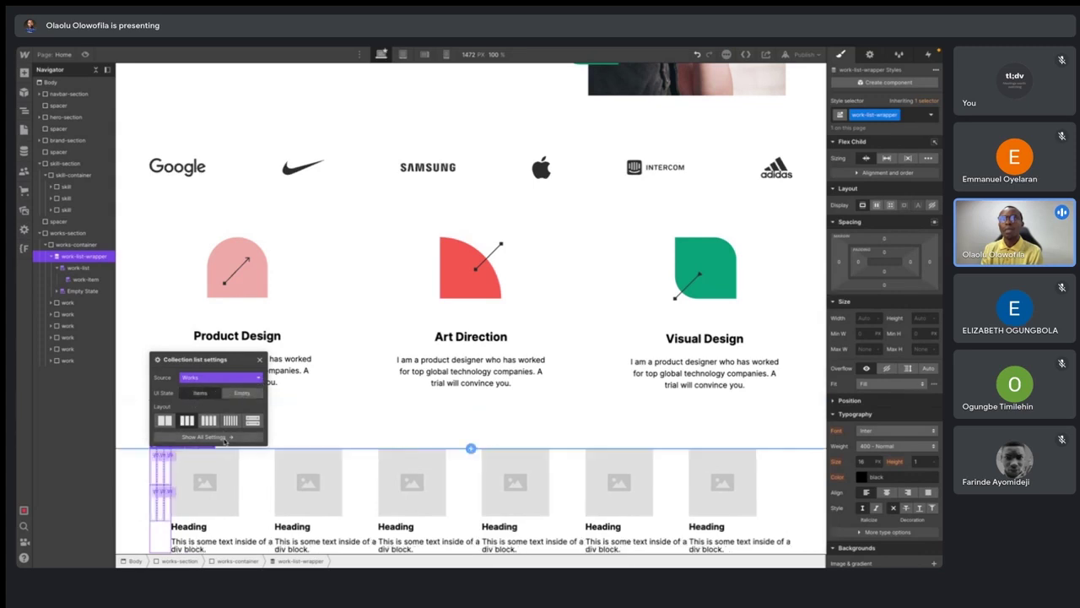
left_click(204, 437)
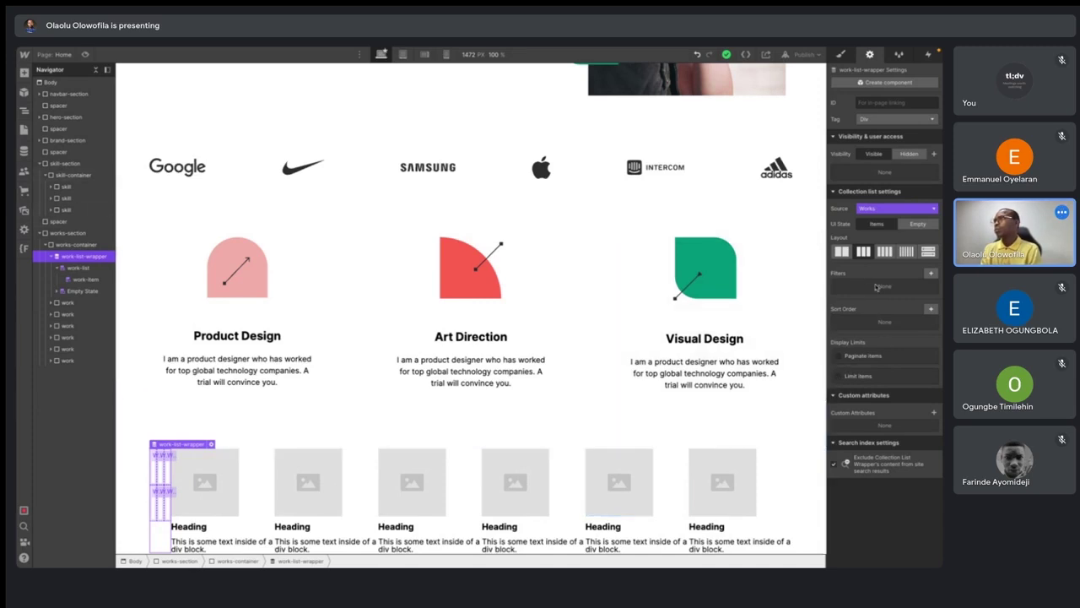
left_click(841, 54)
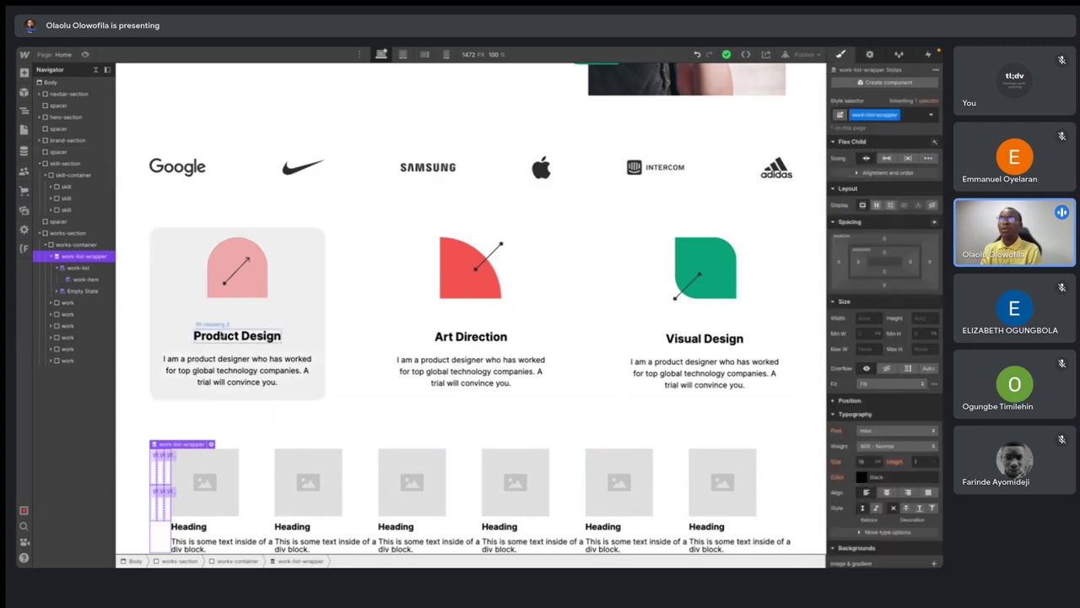
- Move all six work blocks from works-container into the work-item of the collection list
left_click_drag(68, 308, 90, 291)
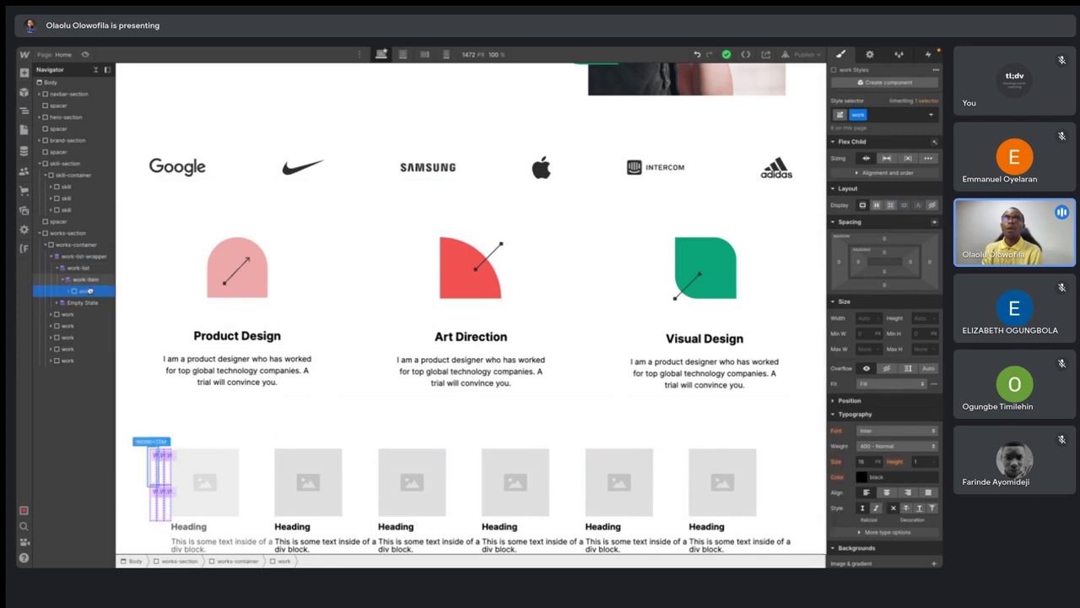
left_click_drag(65, 319, 93, 311)
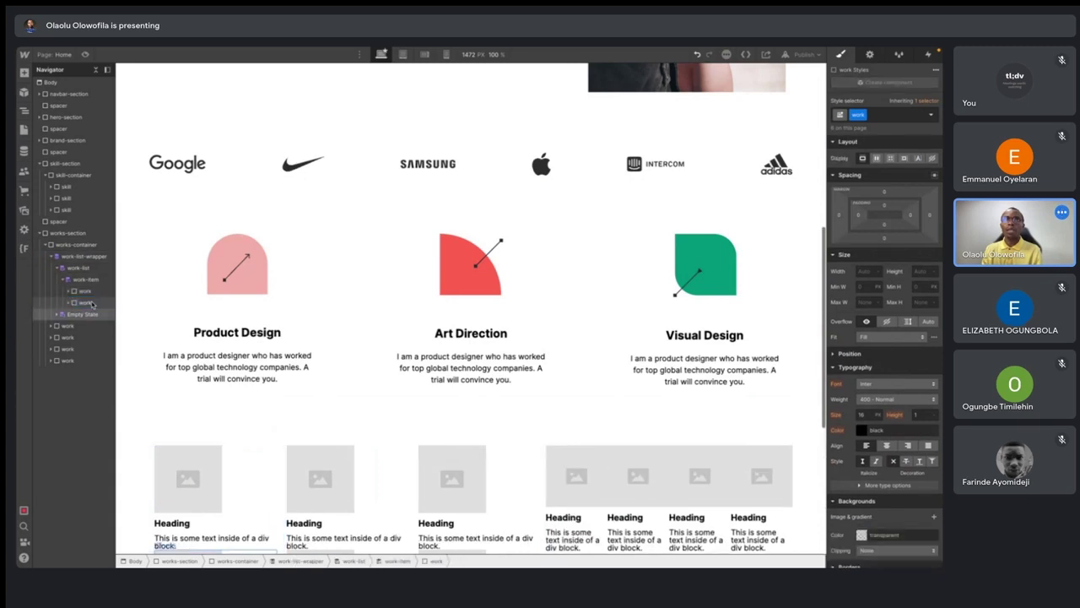
left_click_drag(68, 325, 106, 311)
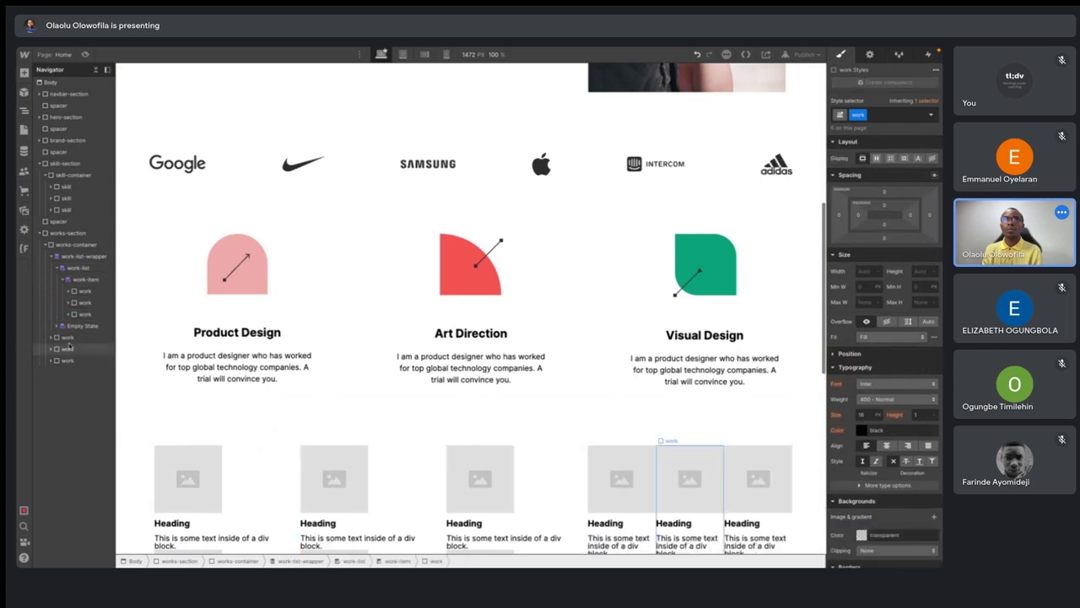
left_click_drag(61, 338, 94, 328)
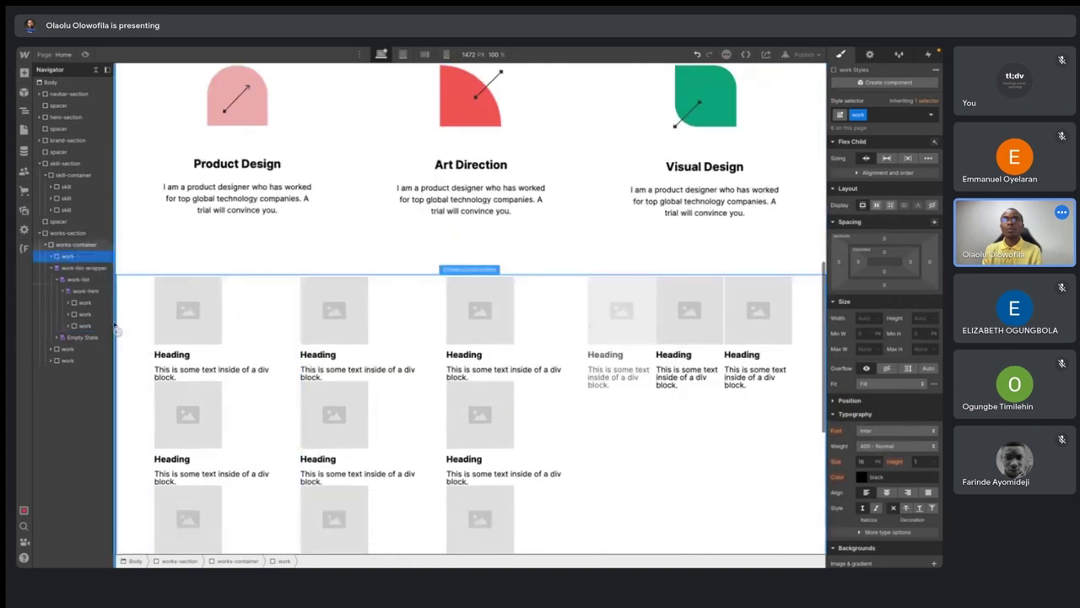
left_click_drag(58, 350, 111, 336)
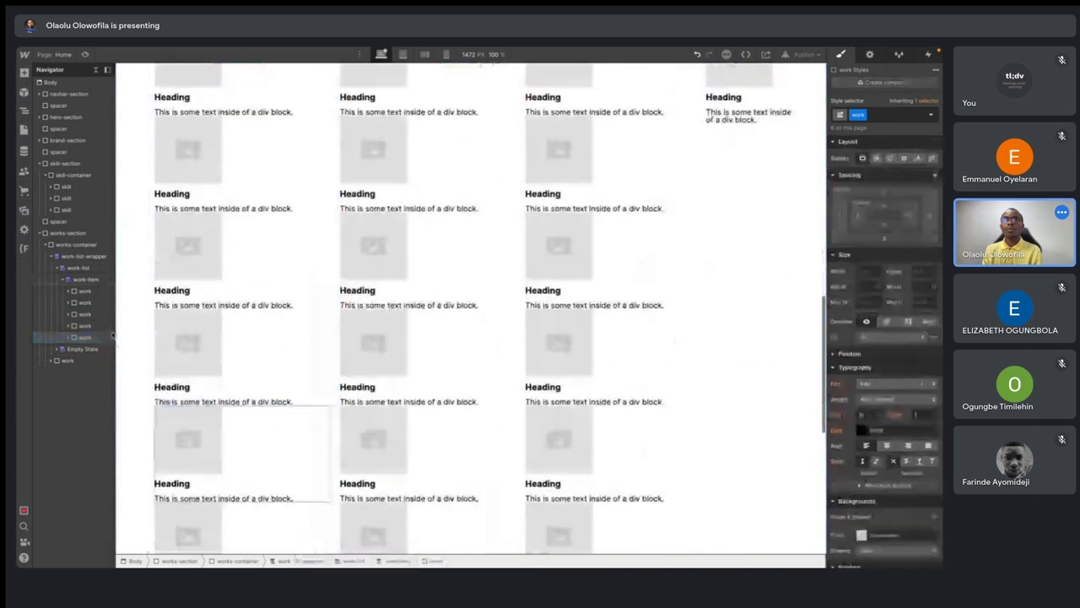
left_click_drag(65, 361, 110, 348)
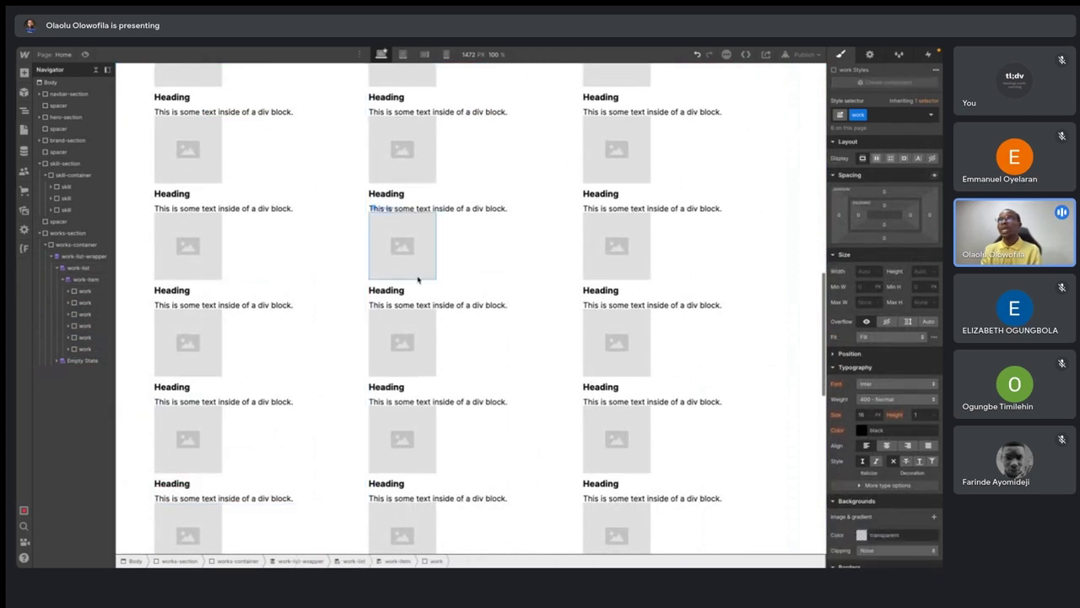
- Try the four-column, six-column, stacked and two-column layouts on the Works collection list, returning it to 3 columns
scroll(417, 278, "up", 3)
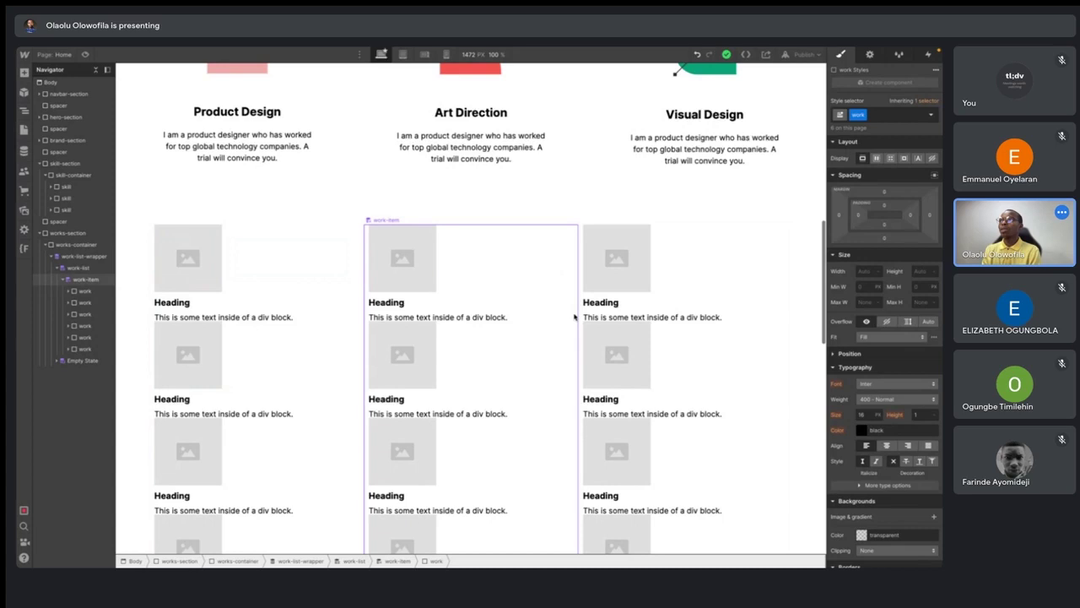
left_click(87, 279)
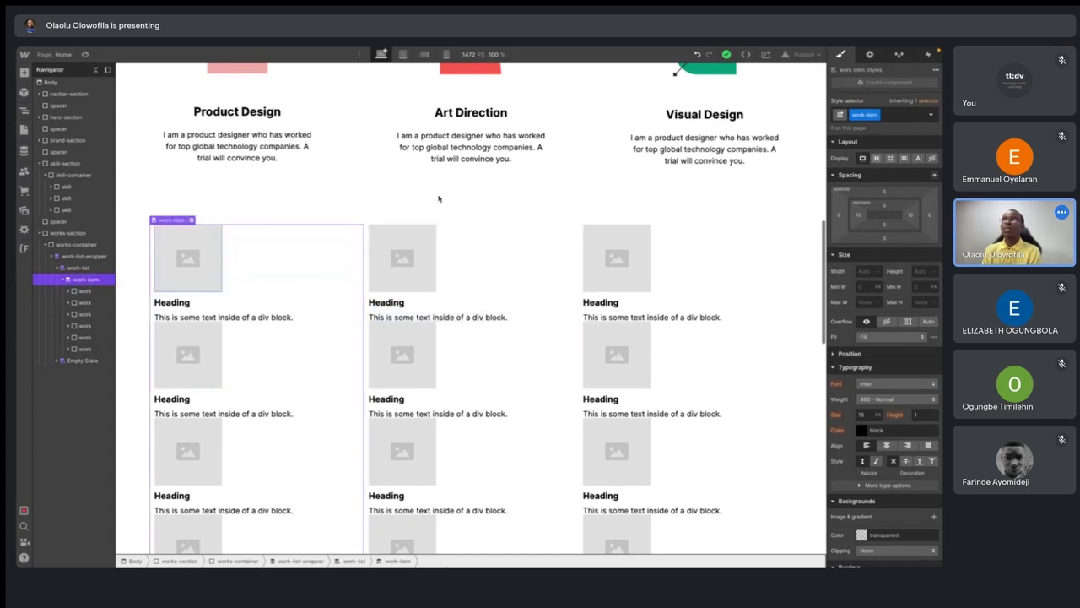
left_click(870, 54)
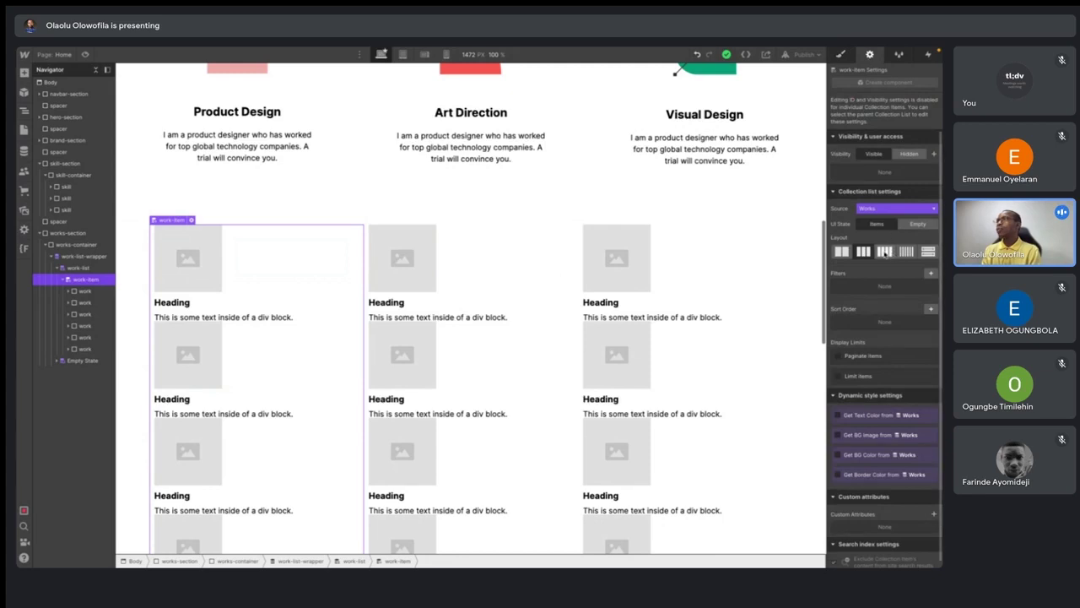
left_click(883, 252)
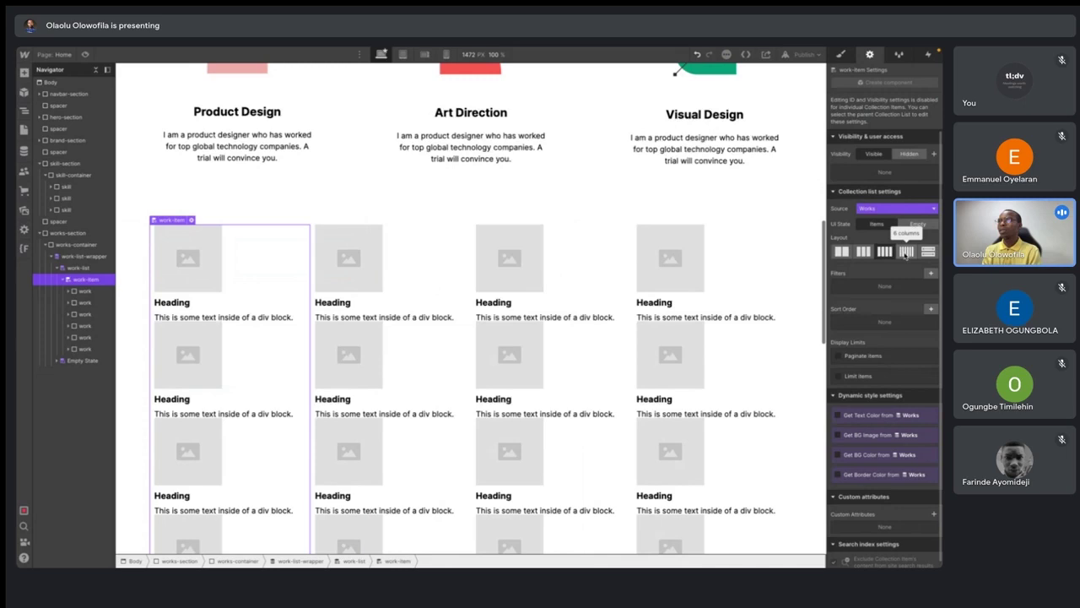
left_click(906, 252)
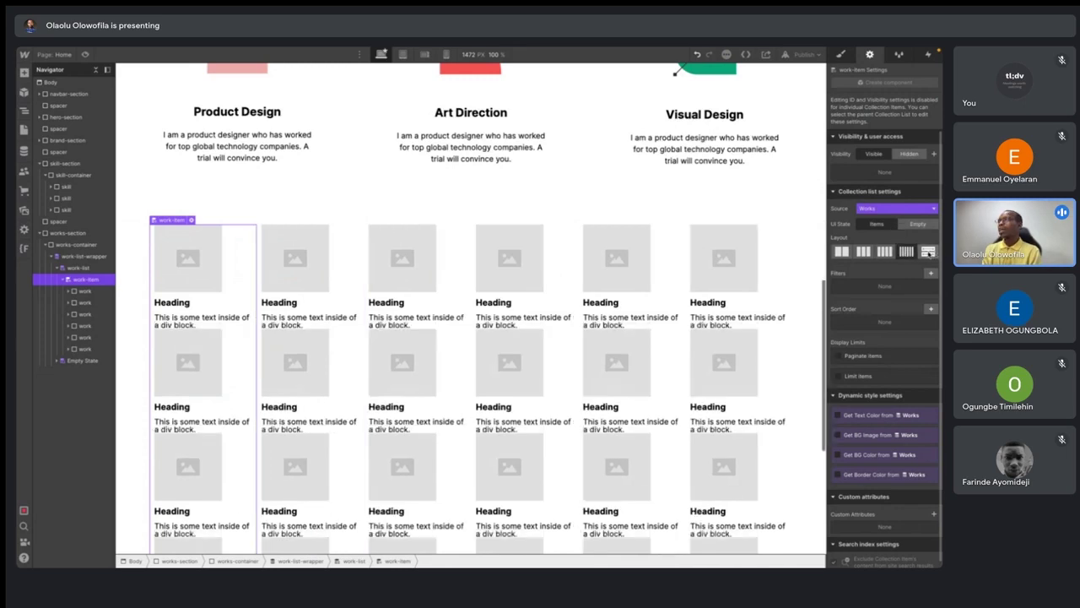
left_click(929, 251)
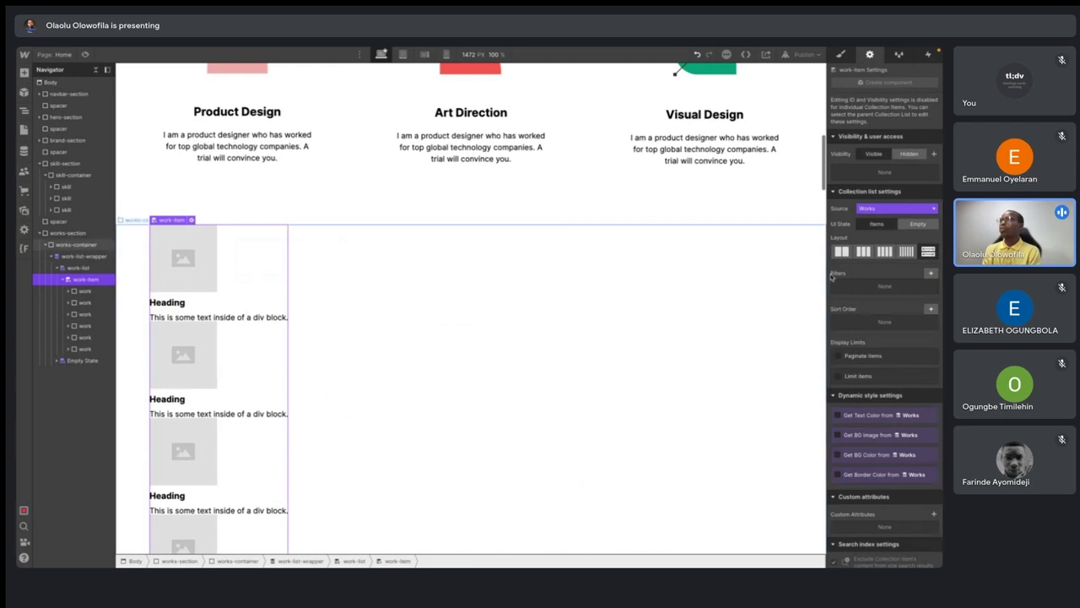
left_click(863, 252)
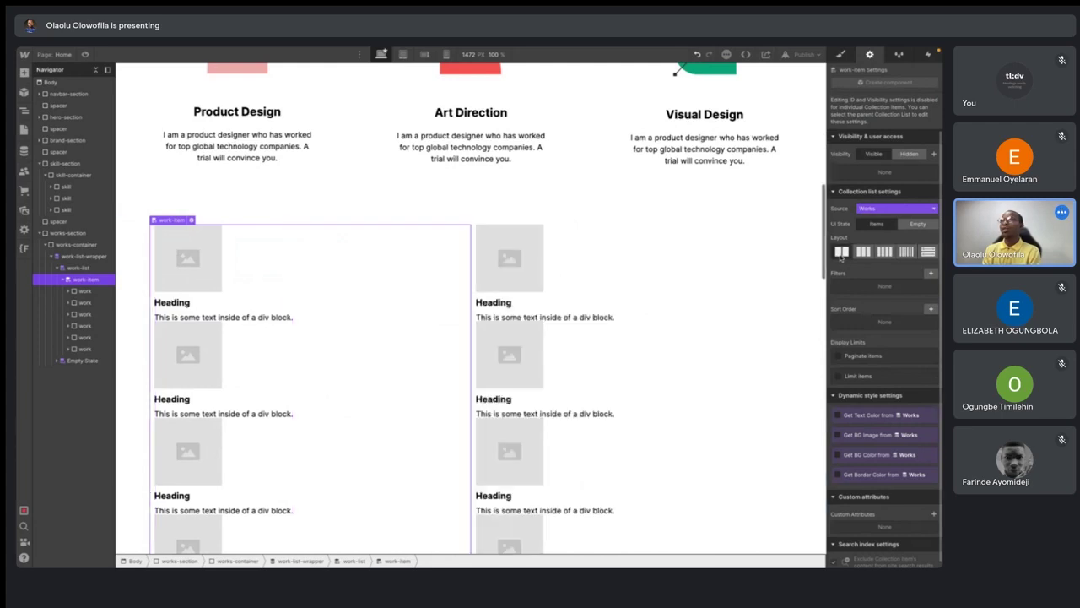
left_click(884, 251)
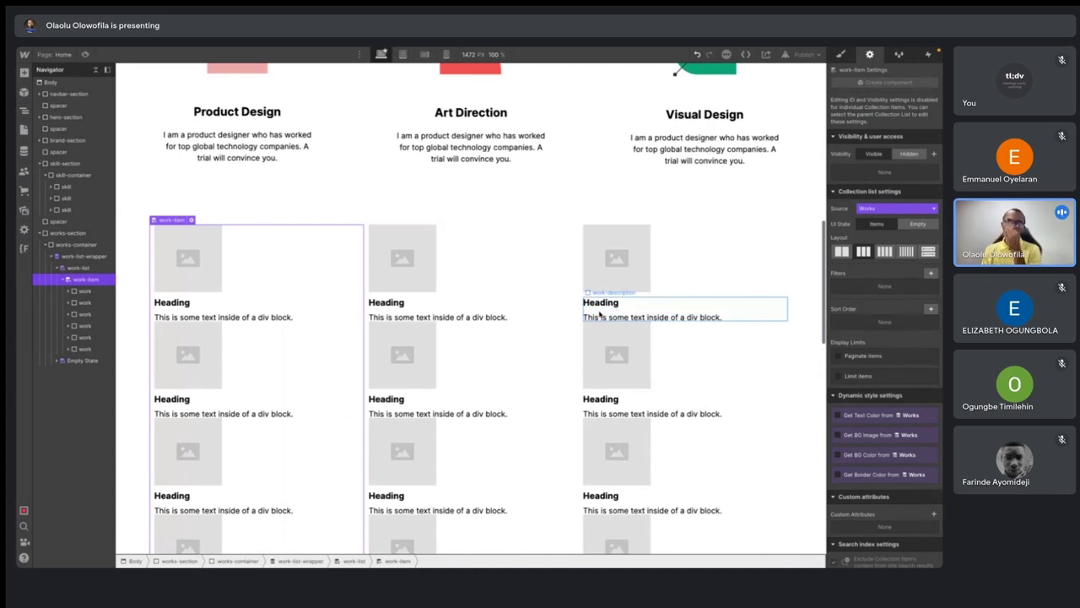
- Check the works-container's layout styles and set the work-item's display to horizontal flex
left_click(76, 244)
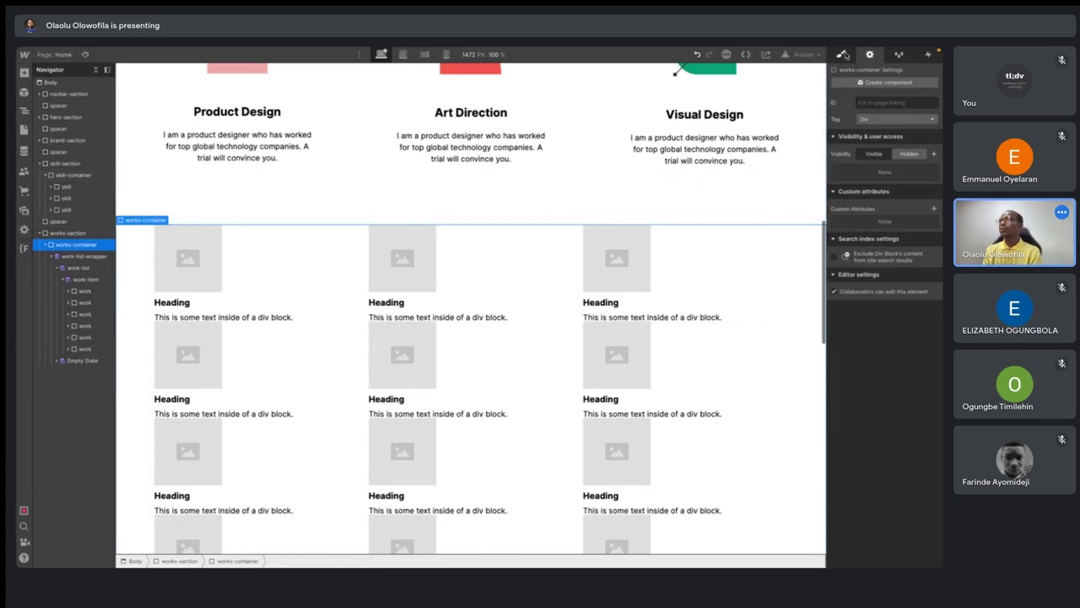
left_click(843, 55)
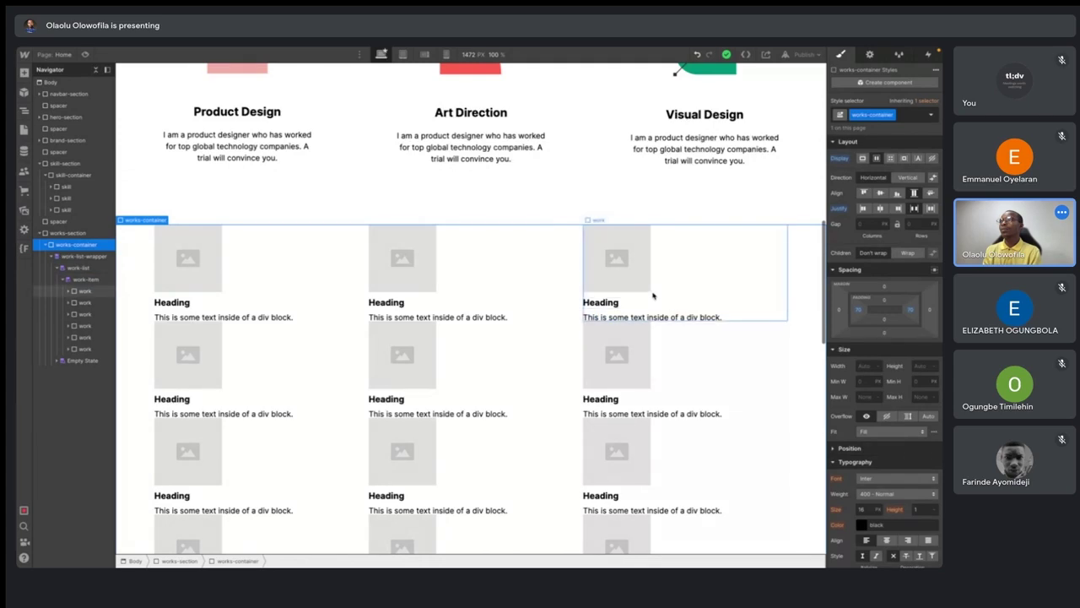
left_click(86, 283)
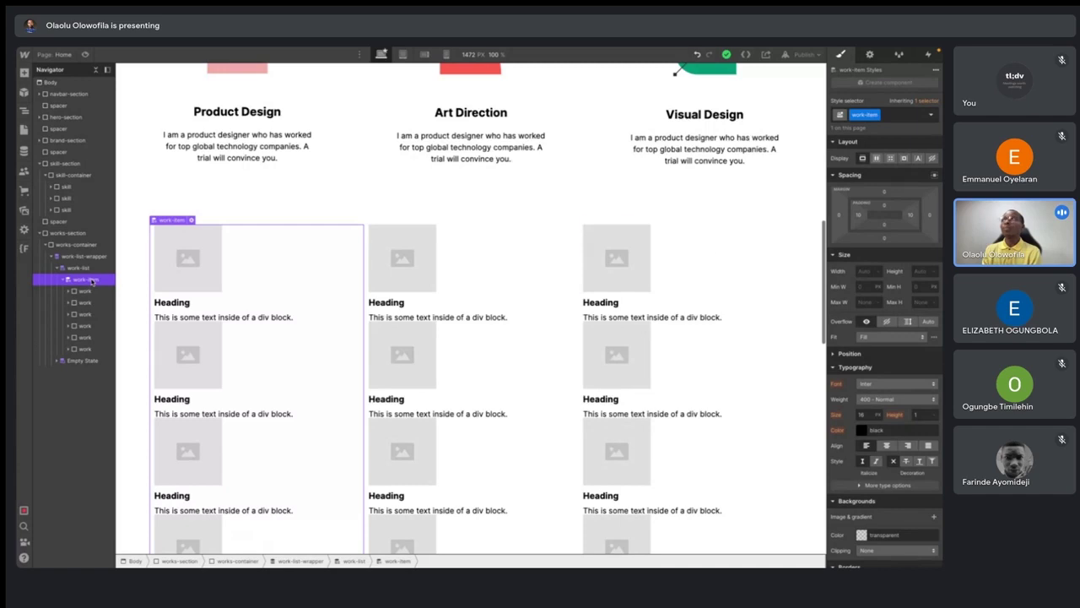
left_click(876, 158)
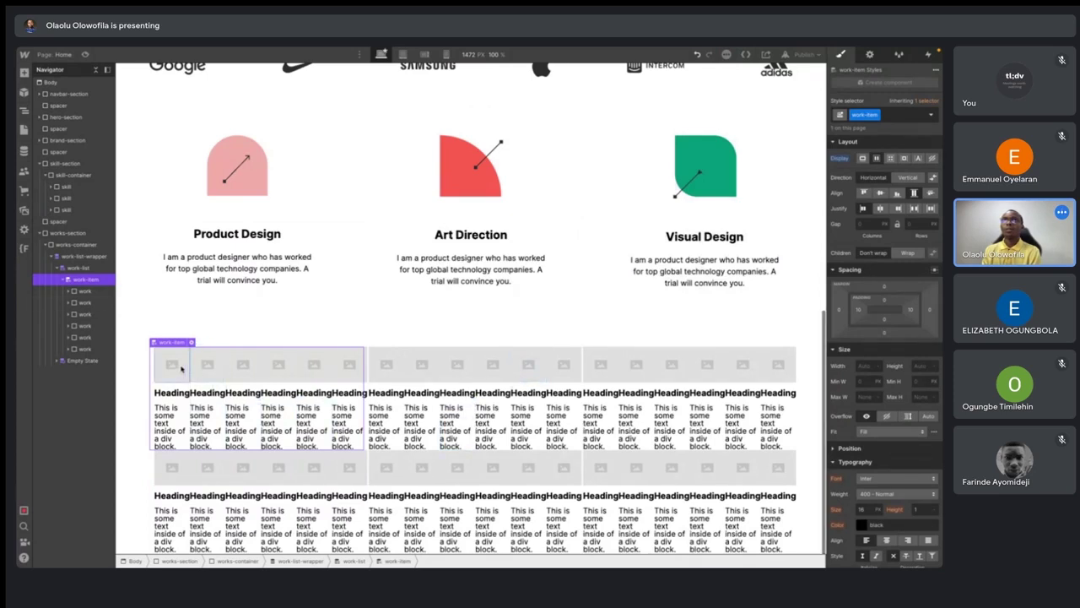
- Set the work-item's flex direction to vertical and check what the first work block contains
left_click(905, 177)
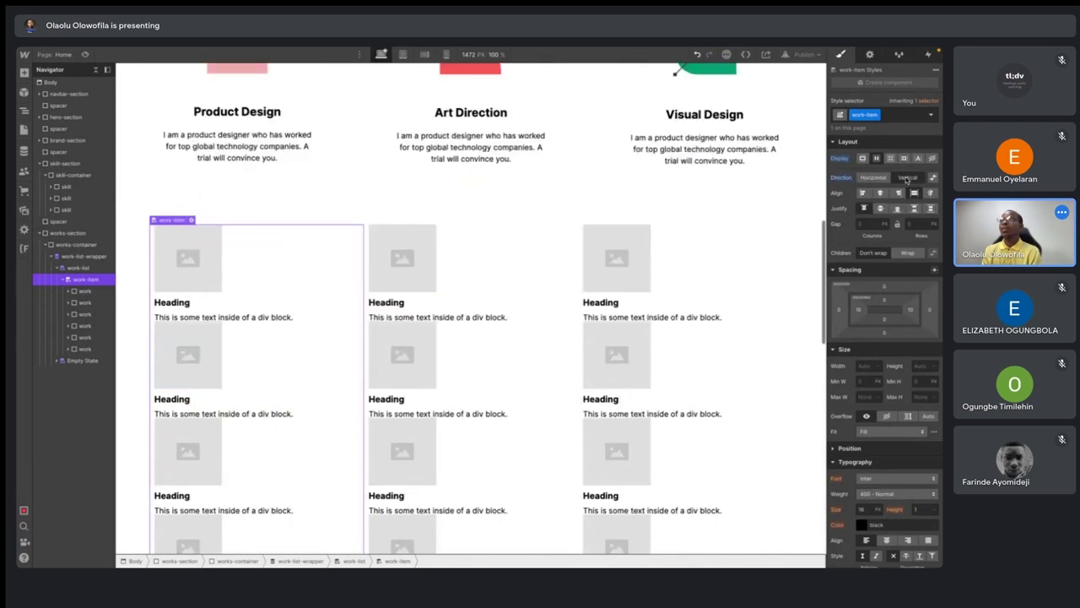
scroll(555, 348, "down", 5)
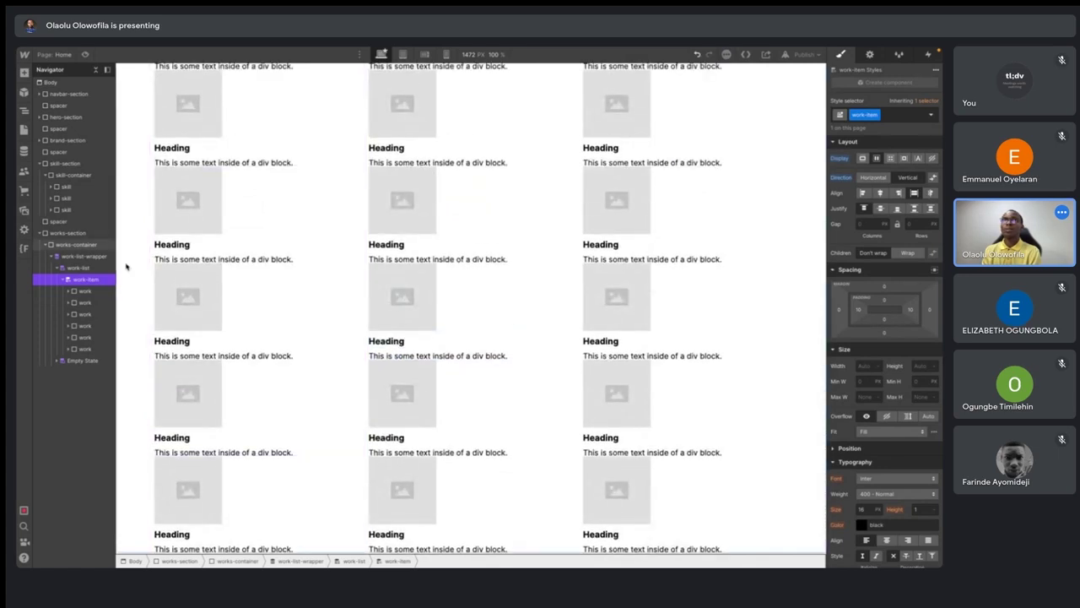
left_click(70, 291)
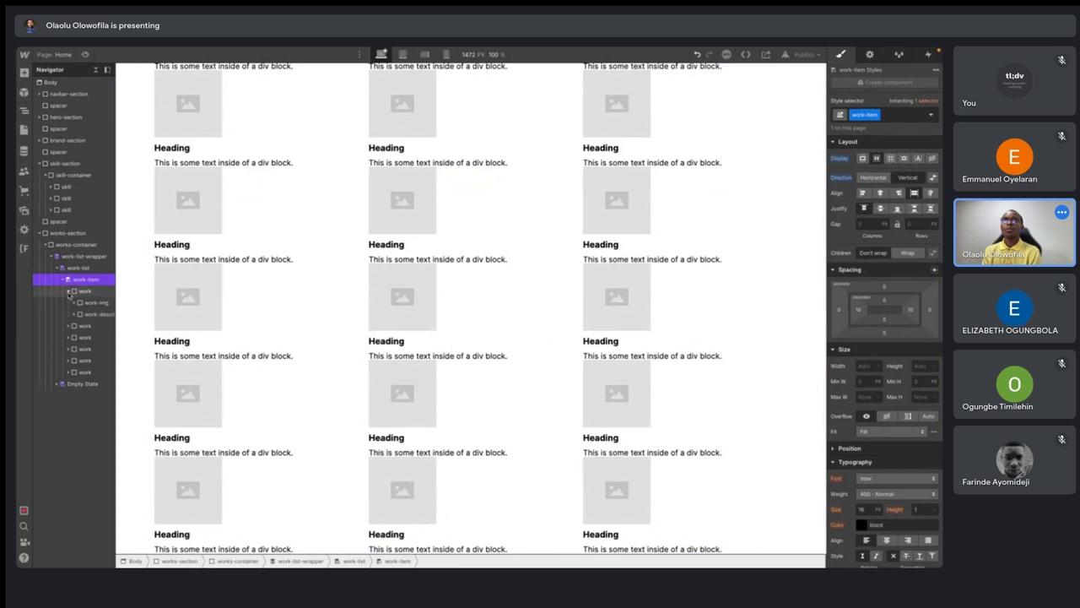
left_click(69, 292)
- Examine each of the six work blocks inside the work-item and how they repeat down the page
left_click(86, 291)
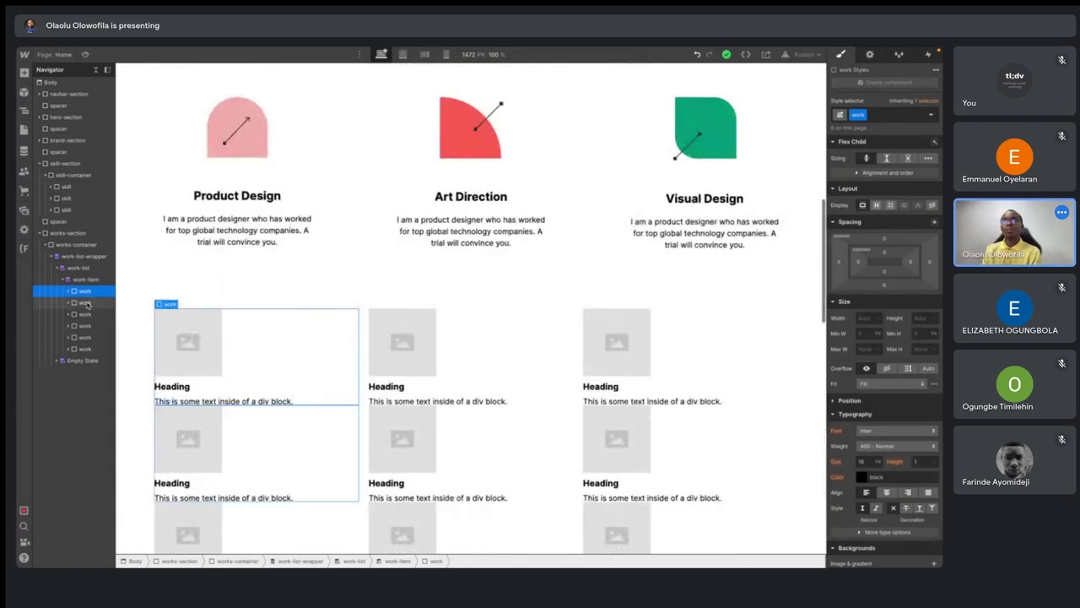
left_click(86, 303)
left_click(87, 315)
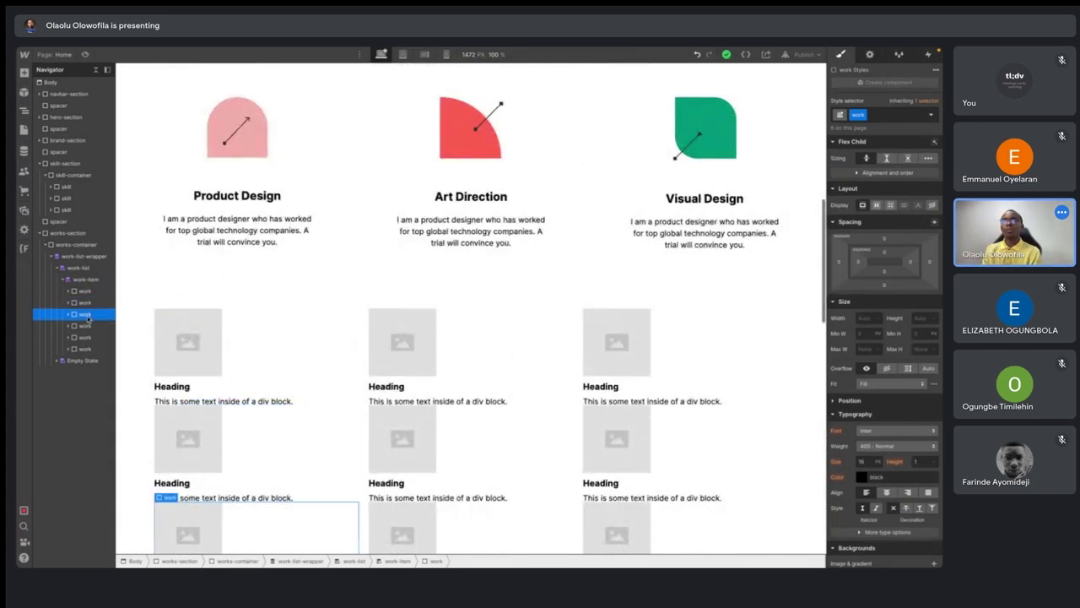
left_click(87, 327)
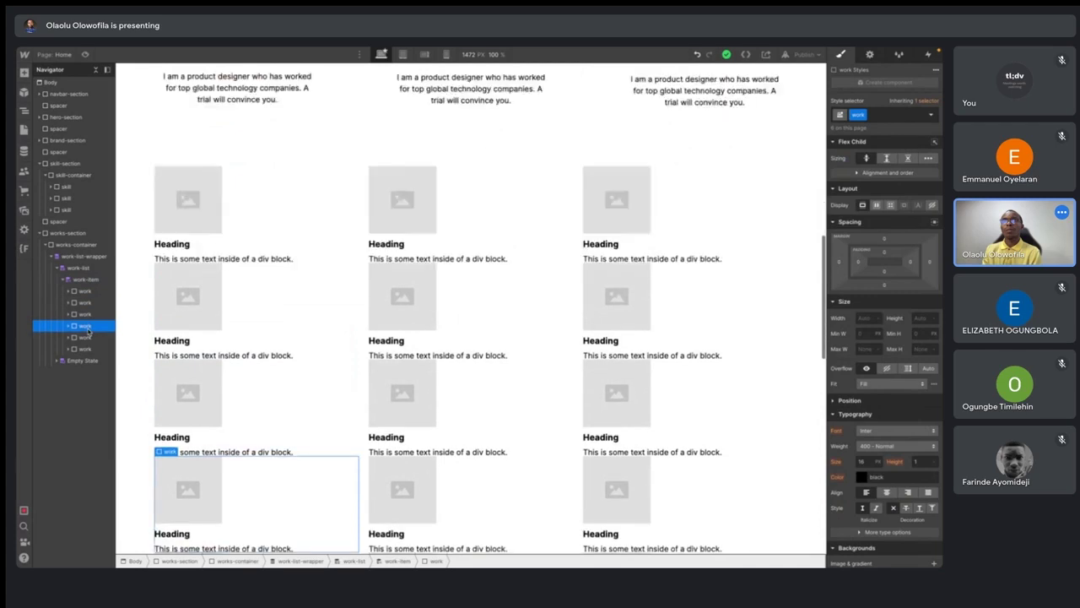
left_click(87, 338)
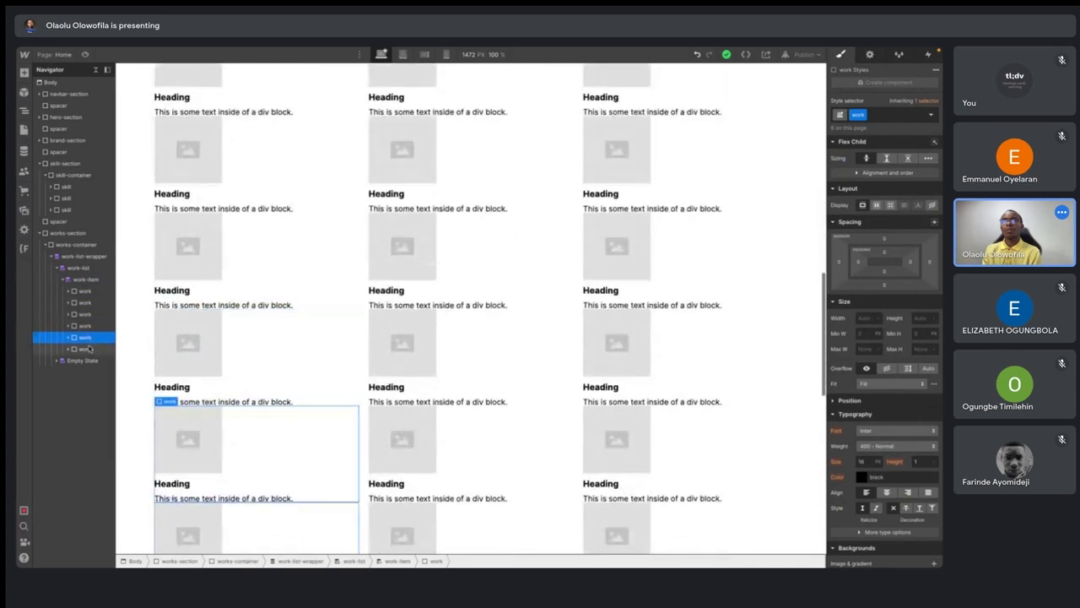
left_click(87, 348)
scroll(332, 345, "down", 3)
scroll(333, 345, "down", 2)
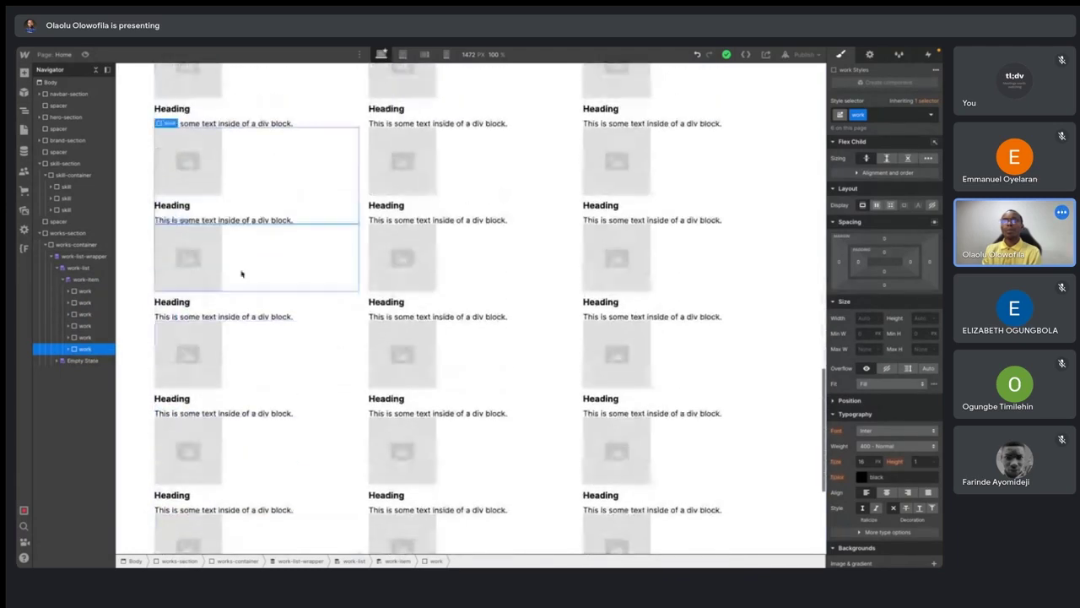
left_click(277, 297)
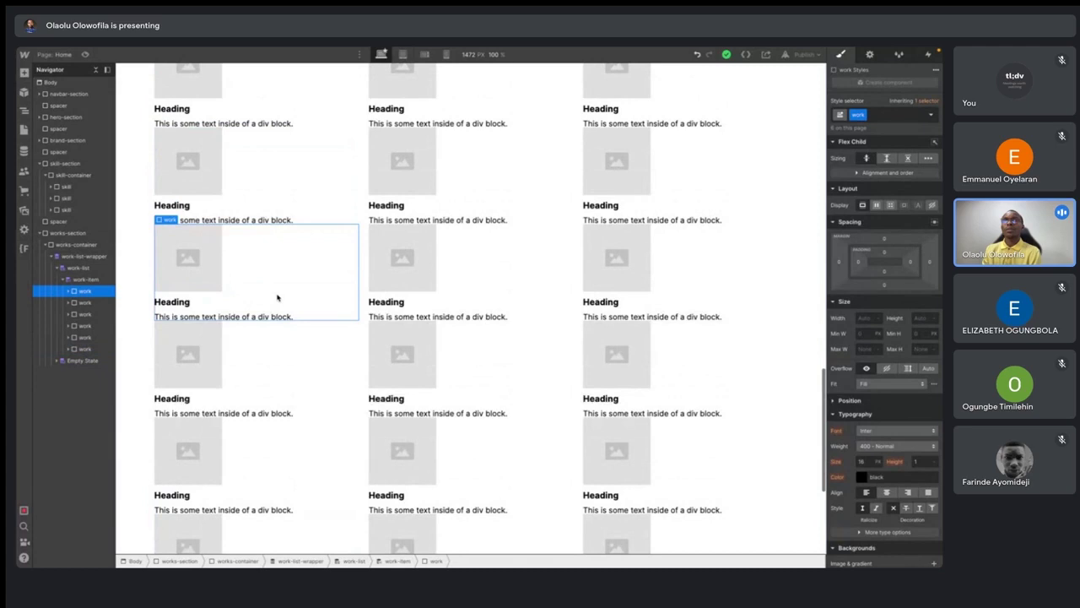
scroll(276, 297, "up", 6)
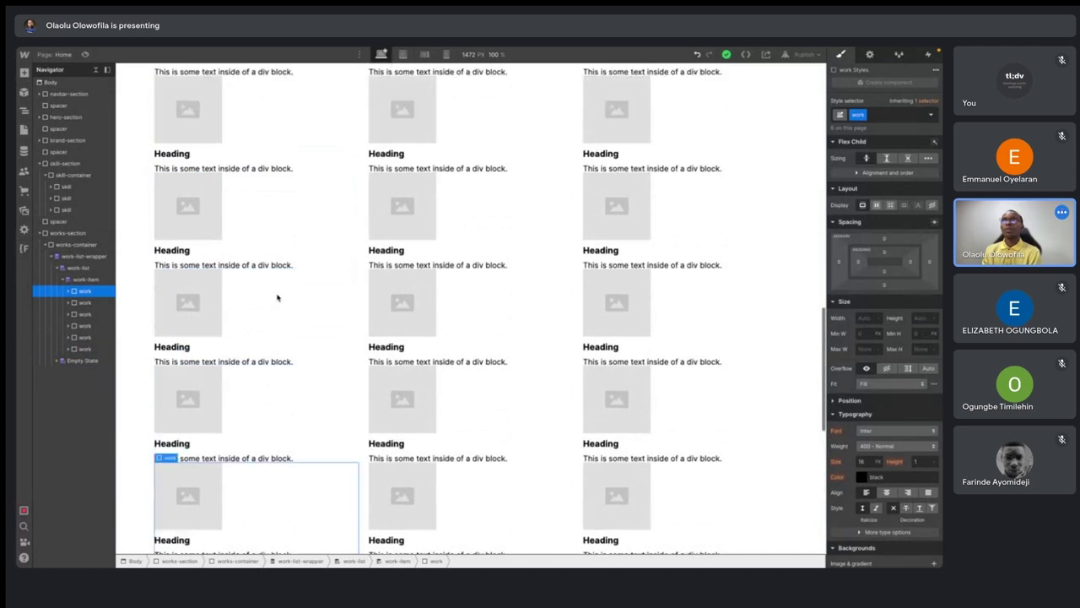
- Review the collection list settings of the work-item, work-list-wrapper and work-list
left_click(85, 279)
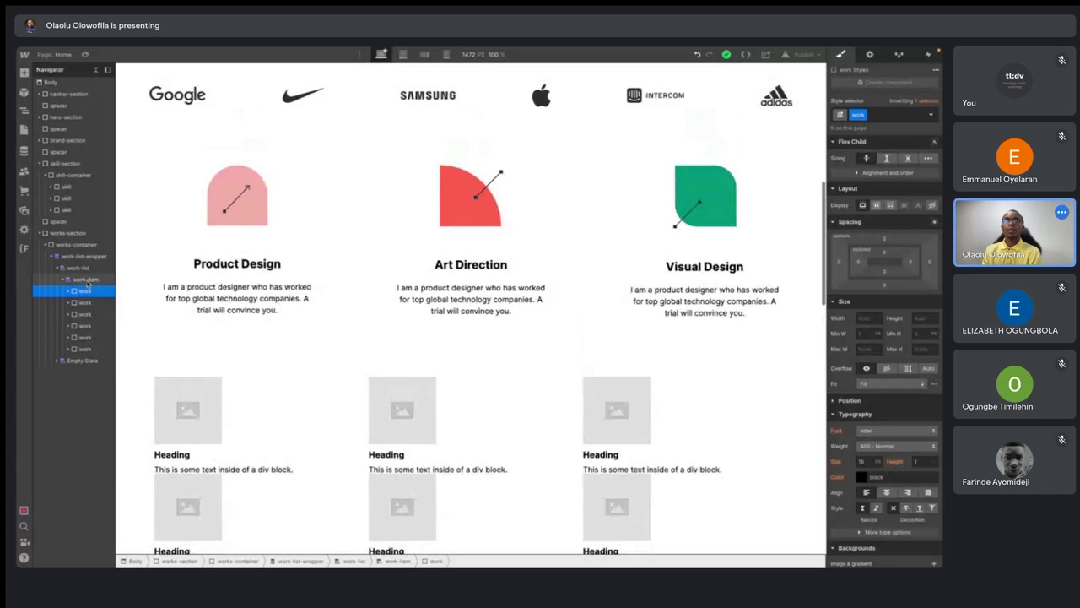
left_click(870, 55)
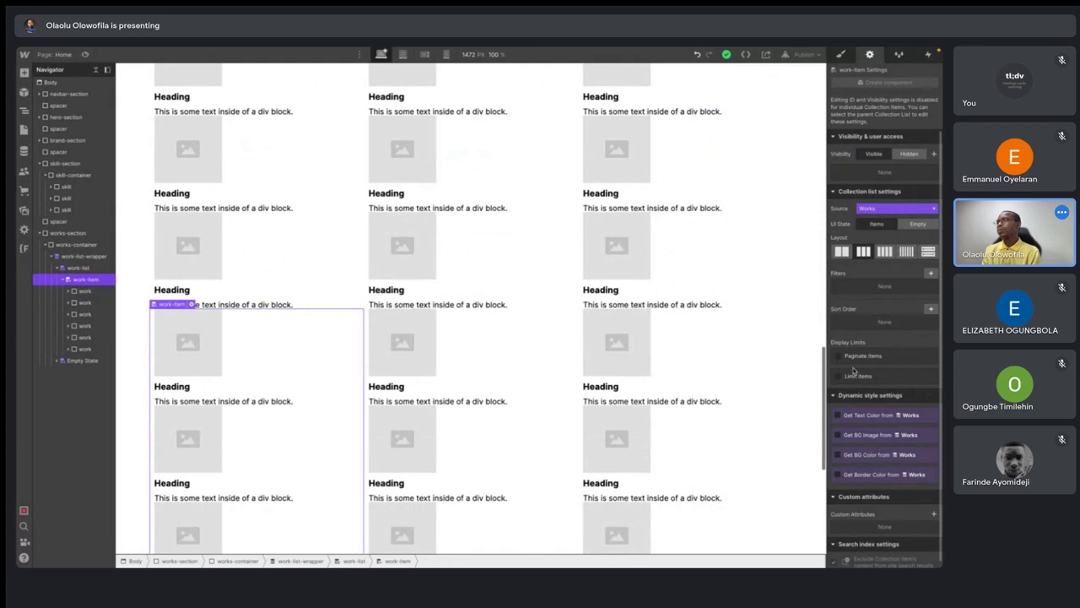
scroll(873, 445, "down", 1)
scroll(874, 444, "up", 1)
left_click(79, 257)
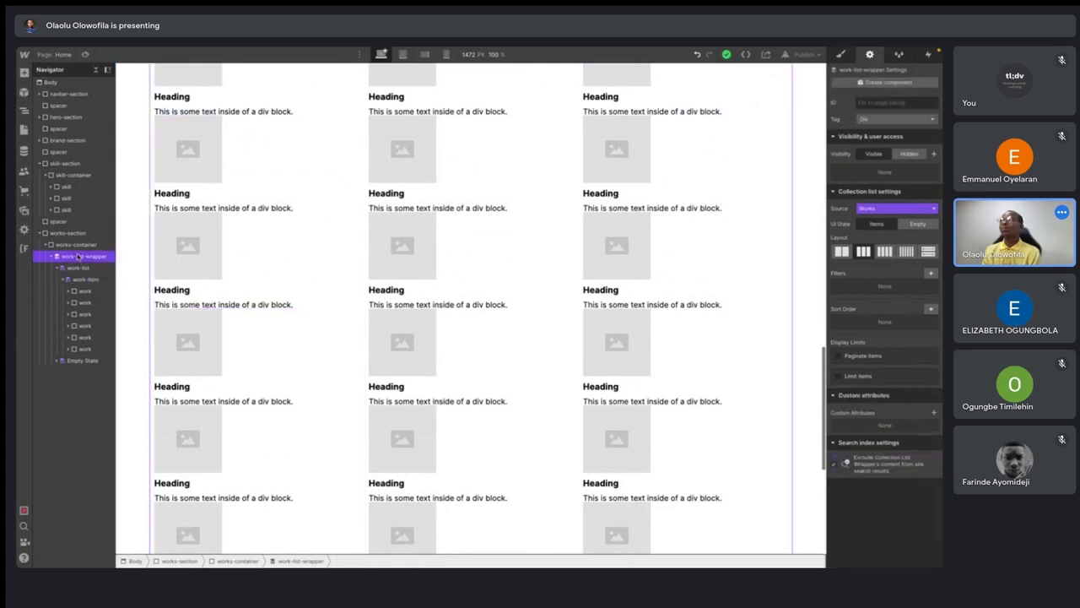
left_click(78, 267)
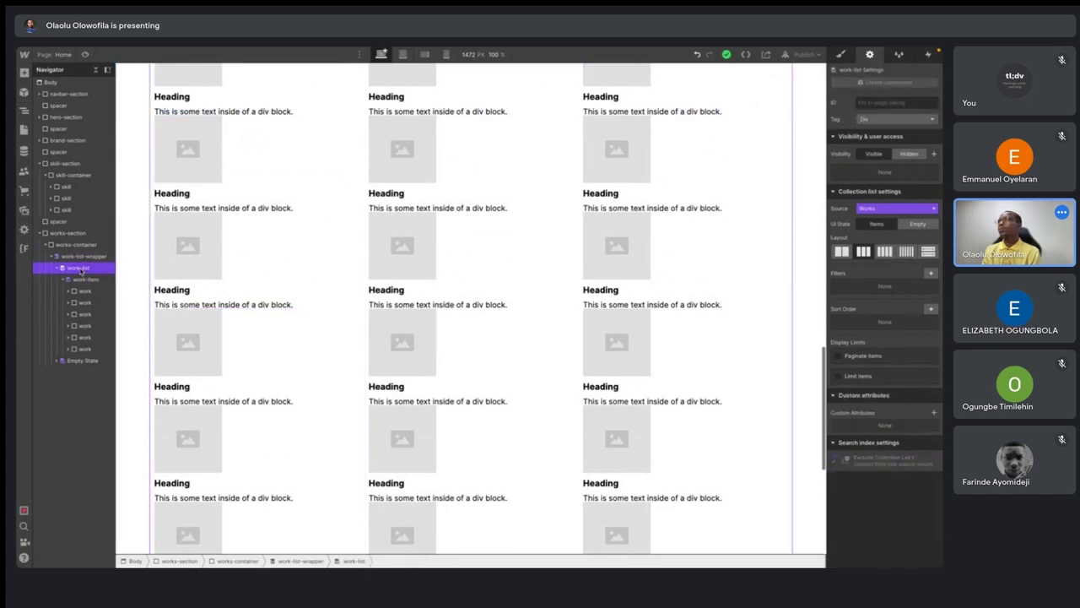
left_click(81, 257)
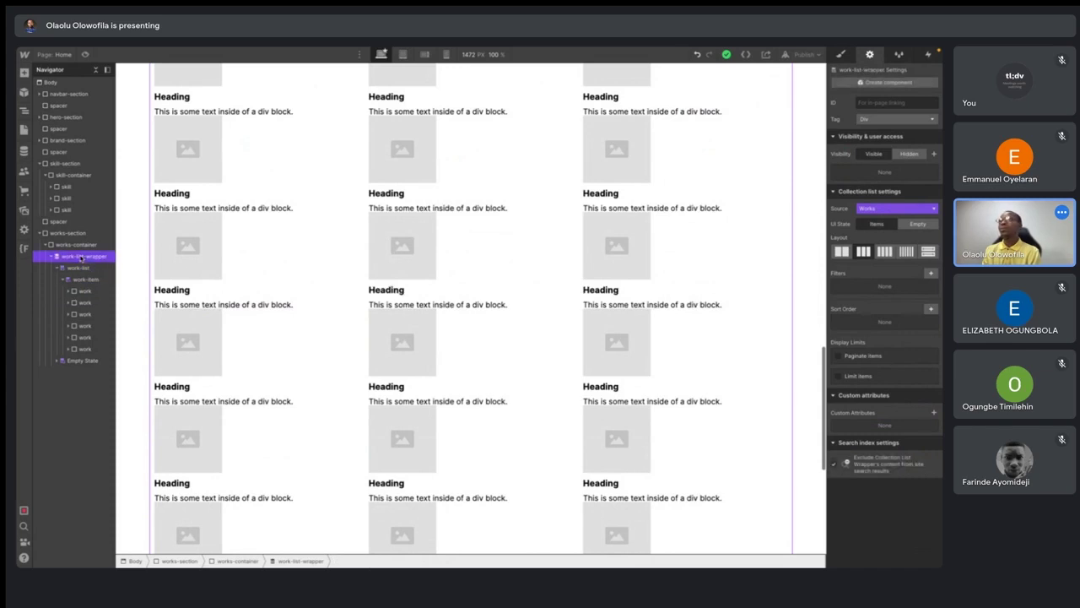
left_click(86, 279)
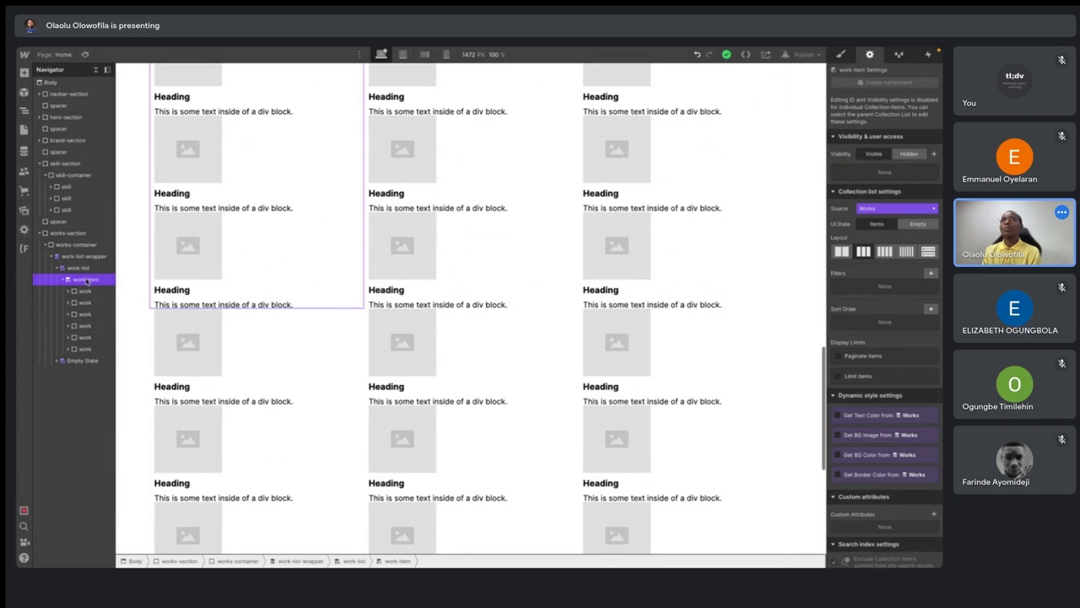
- Try the block display on the work-item, returning it to flex, and review the resulting layout of the work blocks
left_click(841, 55)
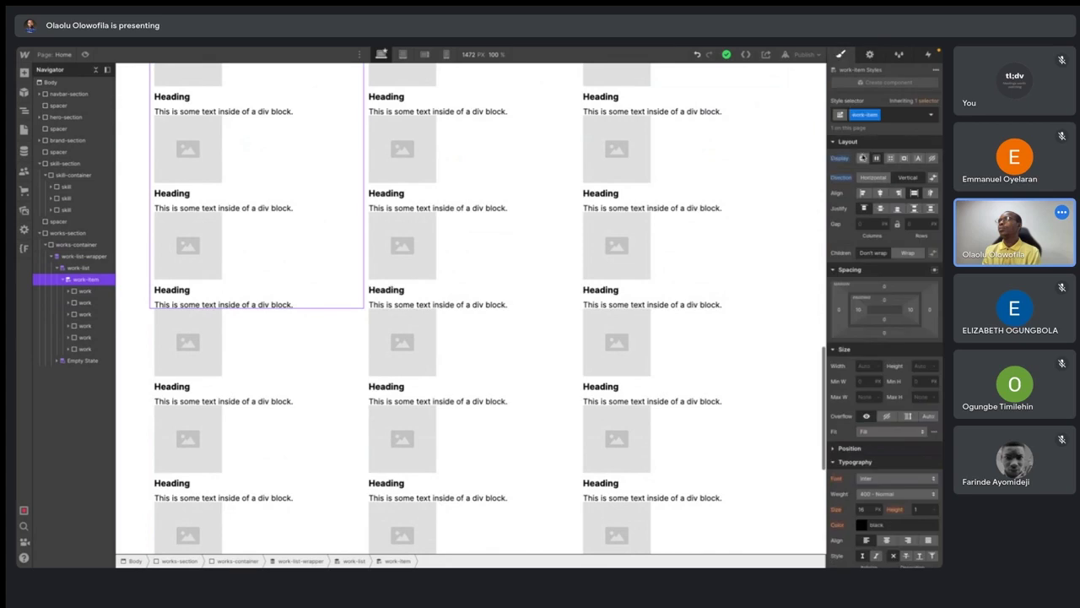
left_click(862, 159)
left_click(877, 158)
left_click(85, 290)
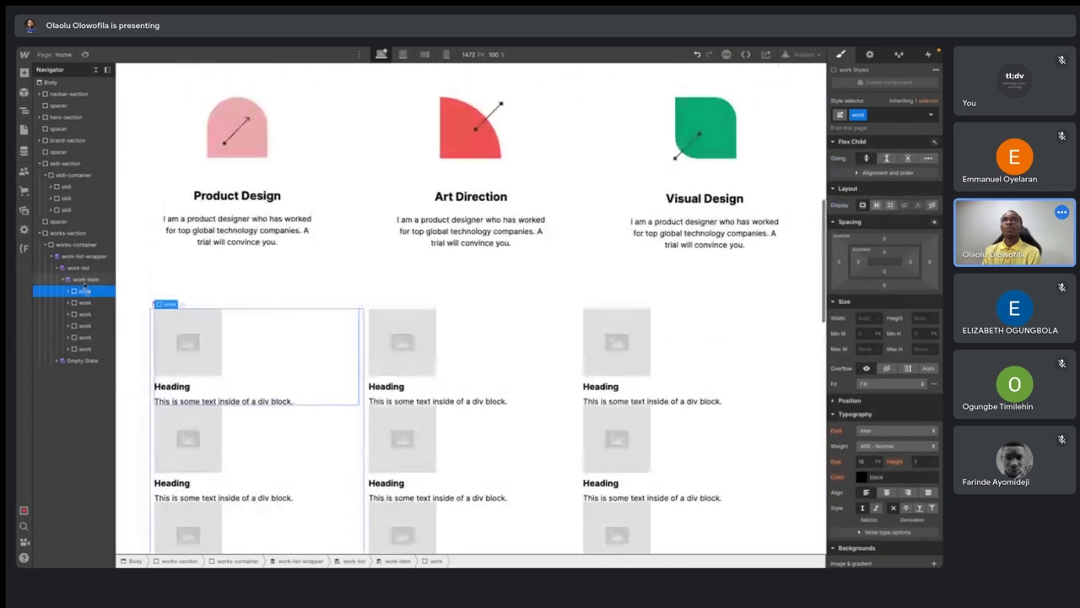
left_click(85, 278)
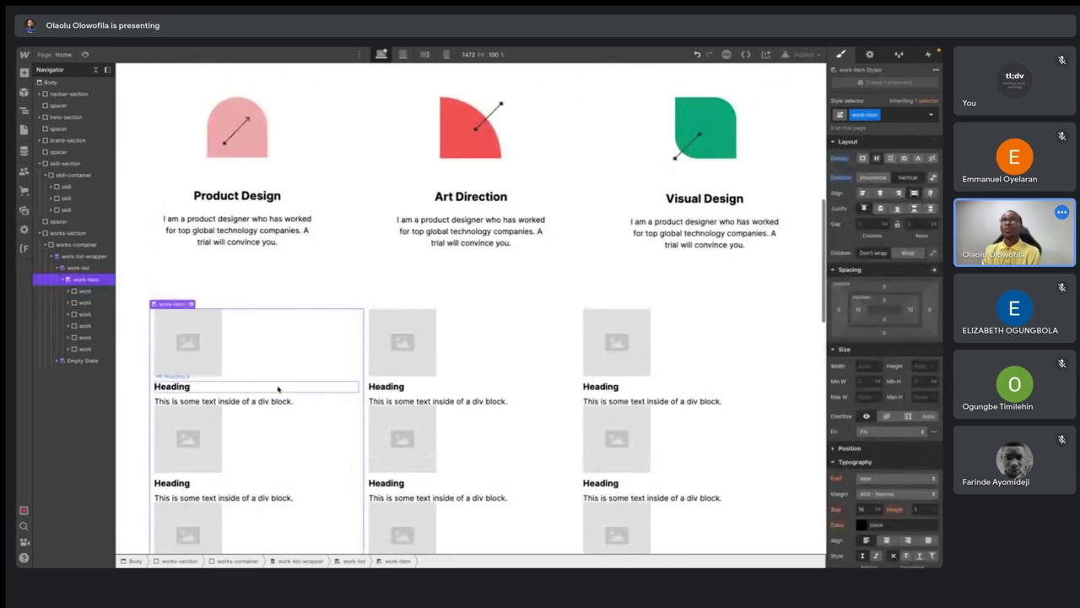
scroll(278, 388, "down", 5)
scroll(278, 388, "up", 5)
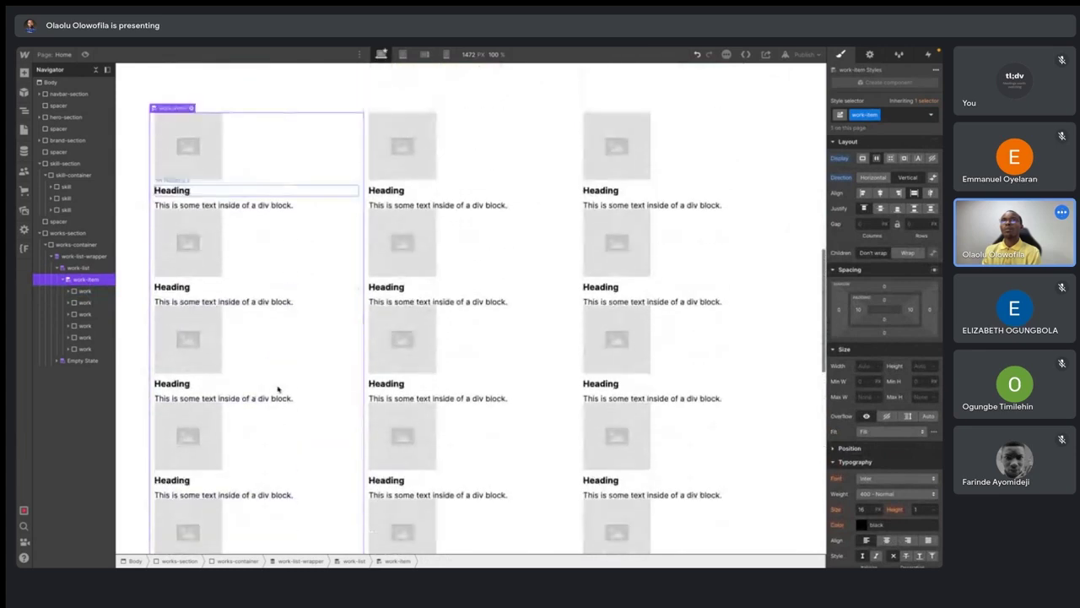
scroll(279, 388, "up", 3)
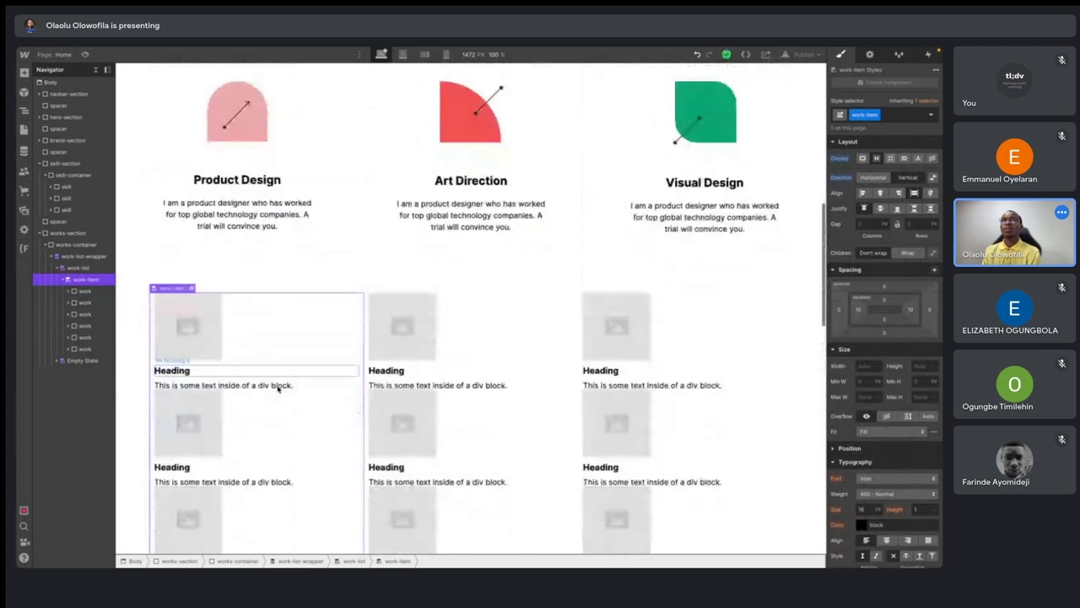
scroll(279, 387, "down", 1)
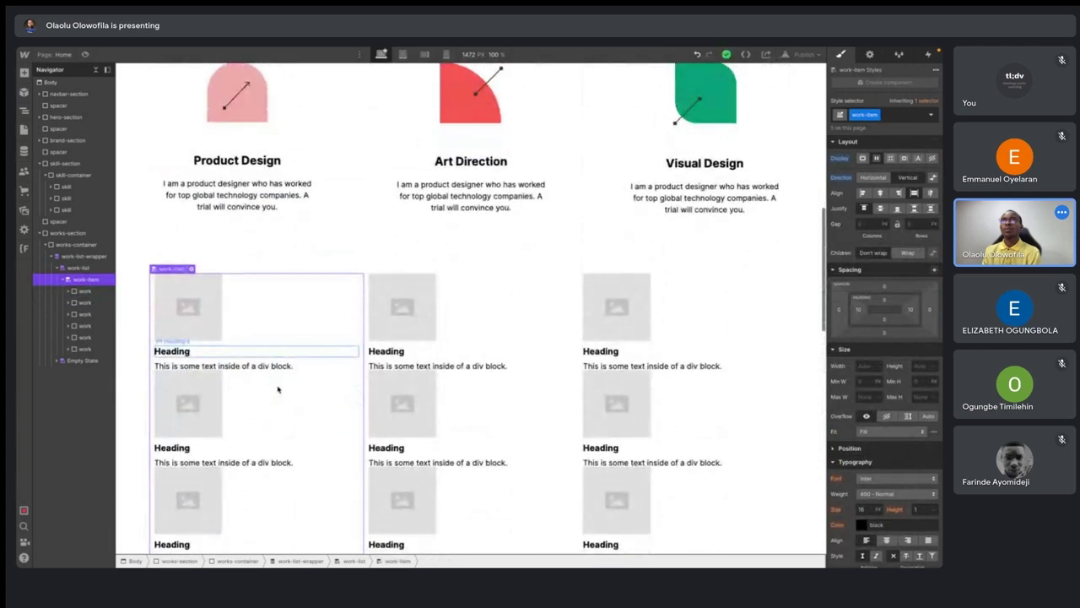
- Delete five of the six work blocks in the work-item, keeping a single work block
left_click(85, 302)
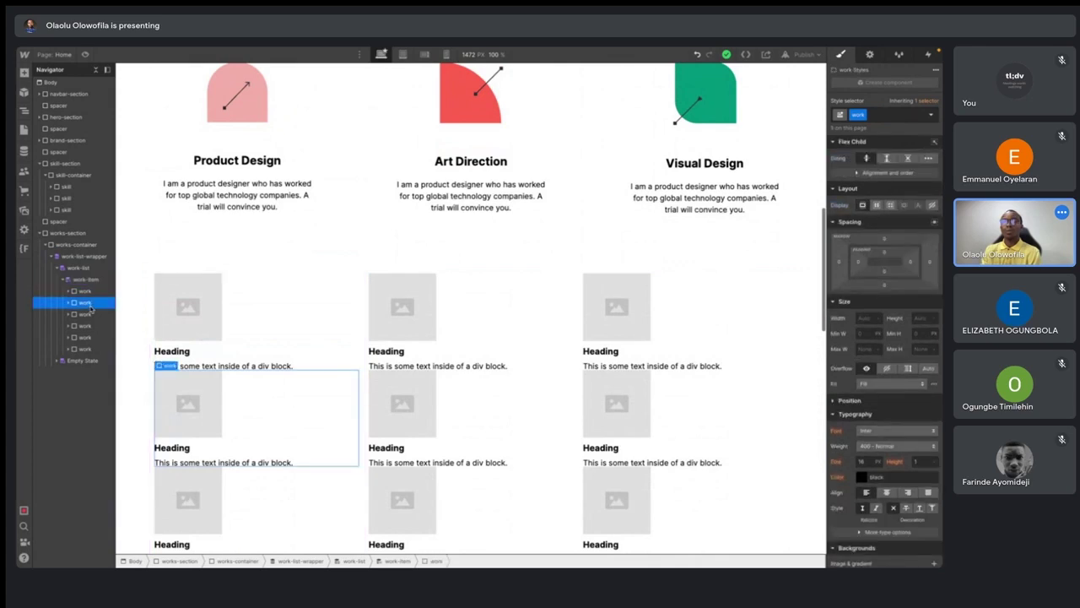
key("Delete")
key("Delete")
key("Delete")
key("Delete")
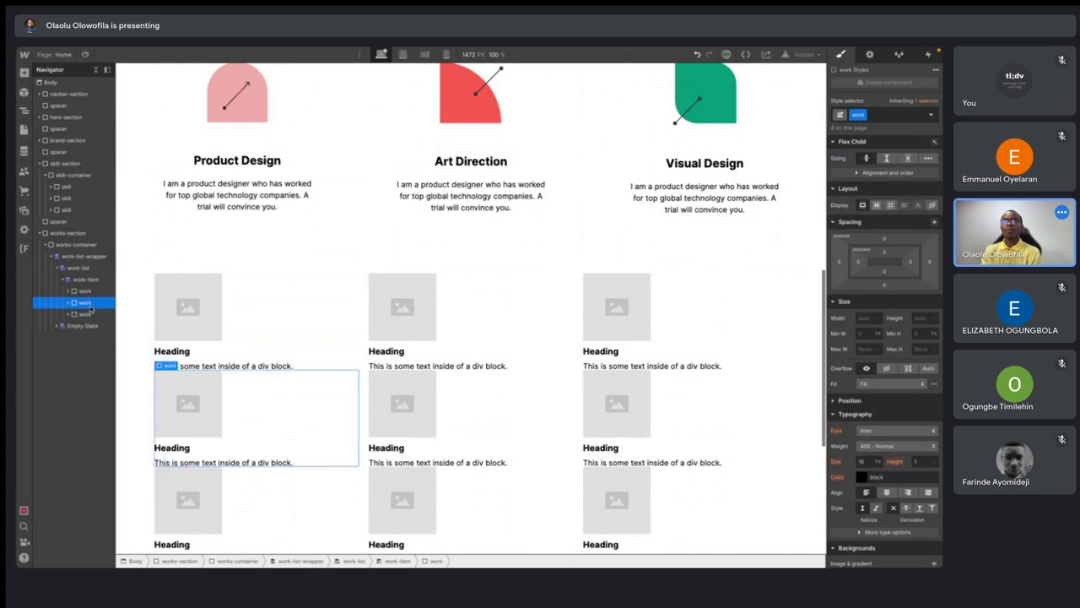
key("Delete")
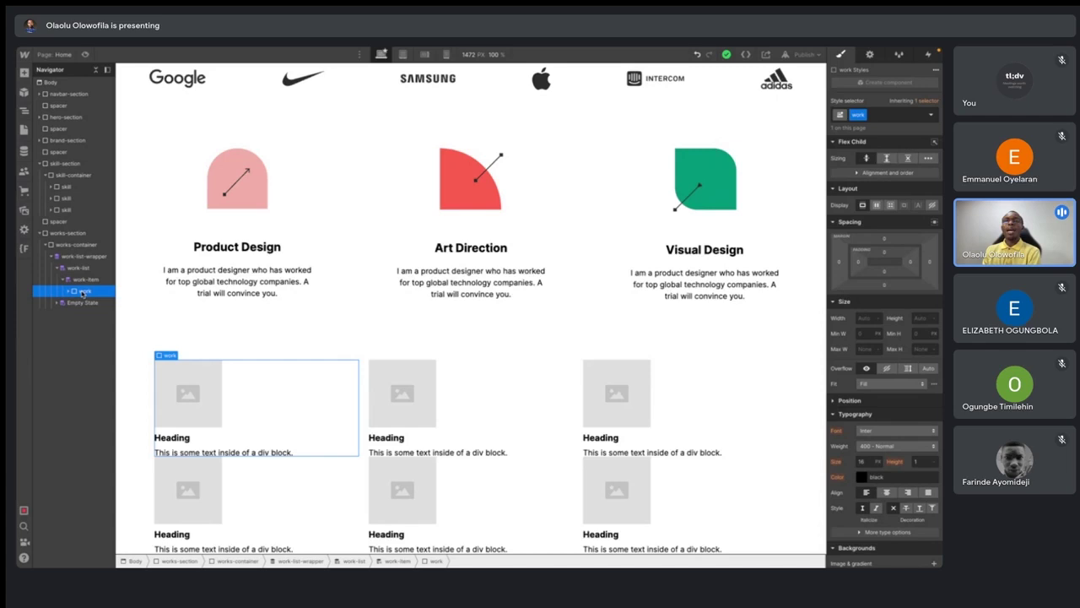
- Bind the image in work-img to the Work Image field of Works and set its alt text to a custom description
left_click_drag(70, 290, 74, 292)
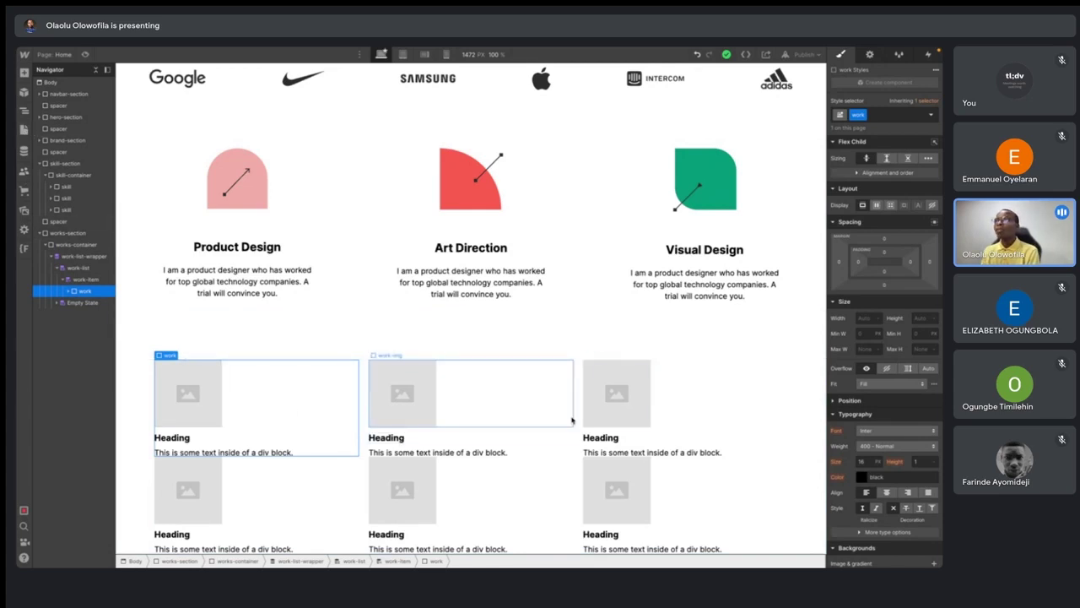
left_click(192, 392)
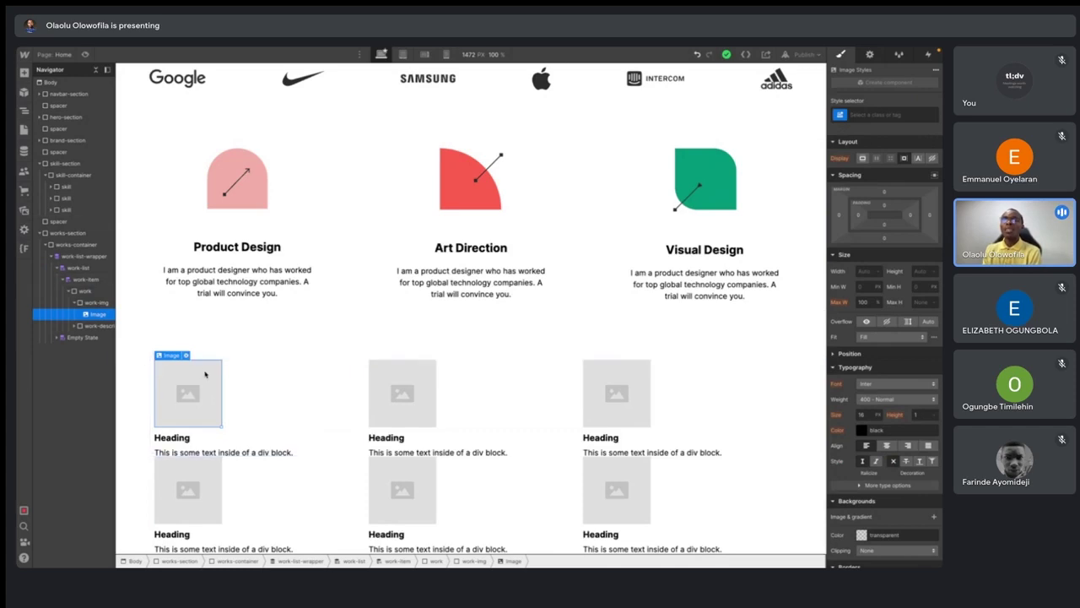
left_click(186, 355)
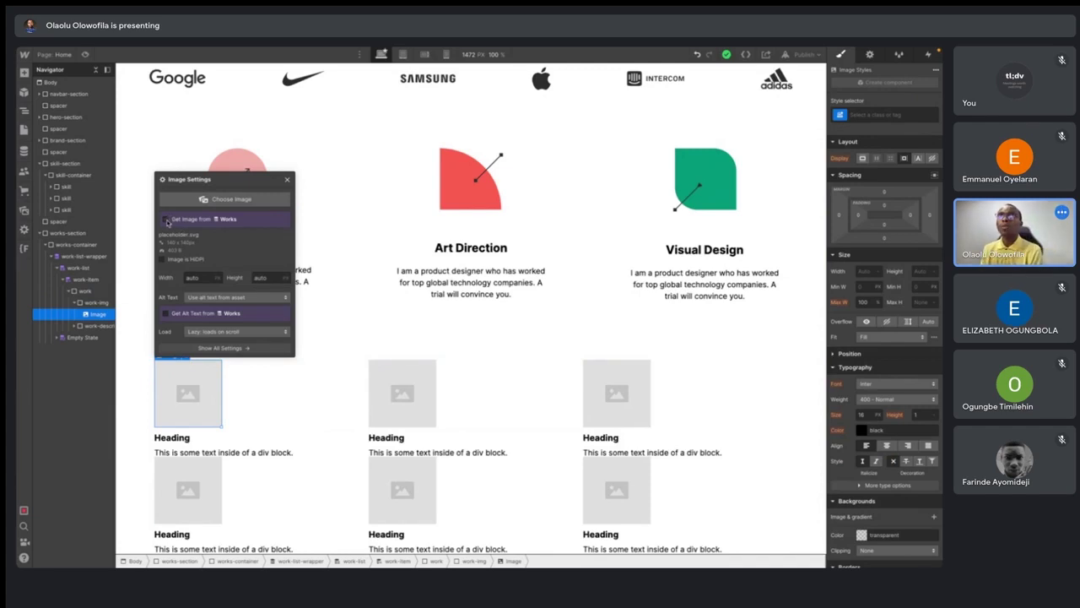
left_click(220, 220)
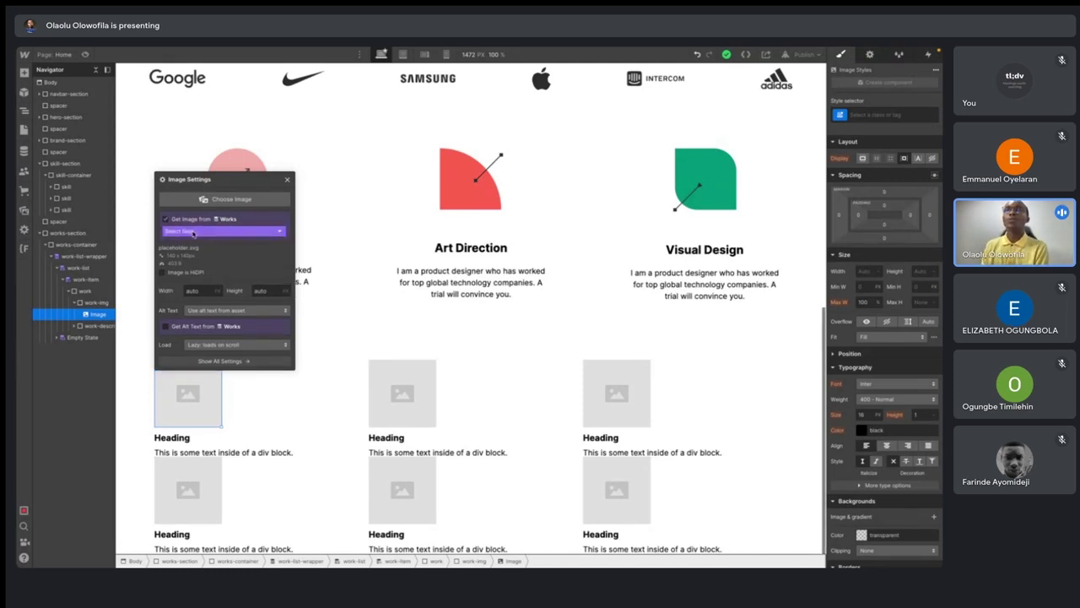
left_click(201, 233)
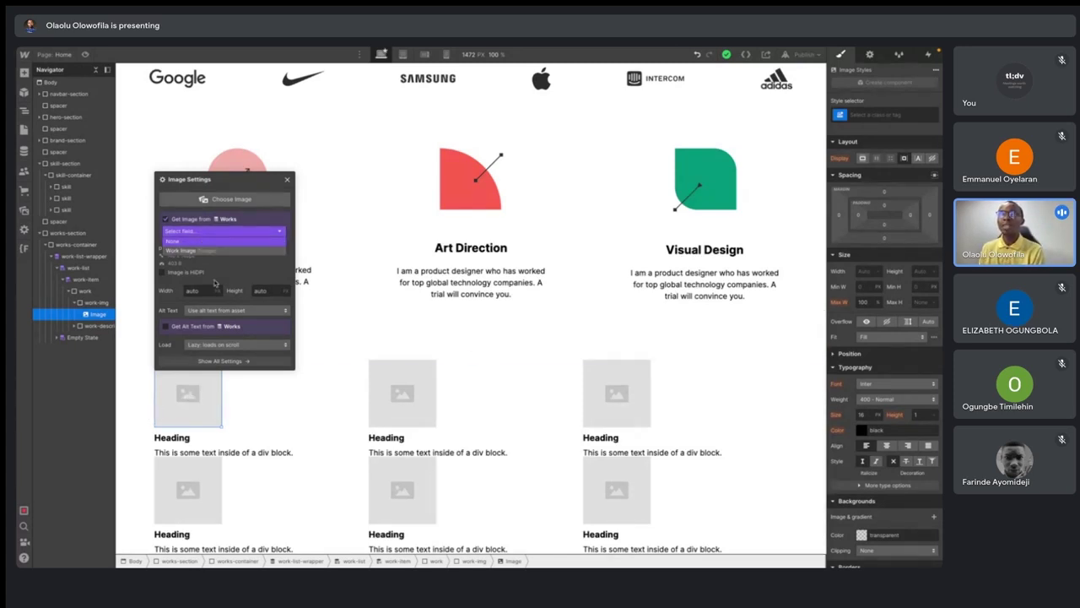
left_click(205, 252)
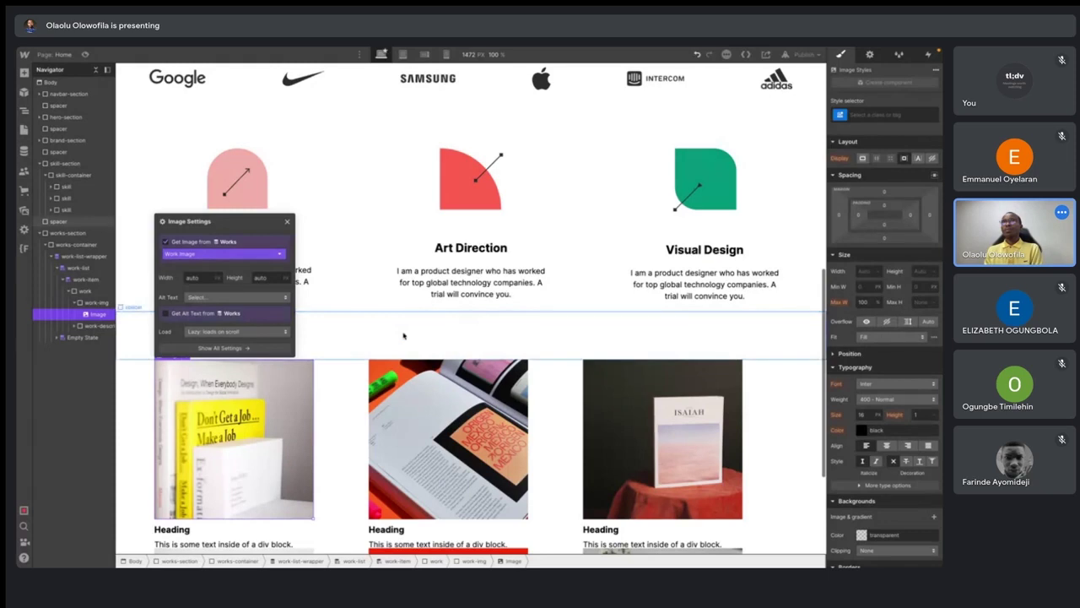
scroll(403, 336, "down", 2)
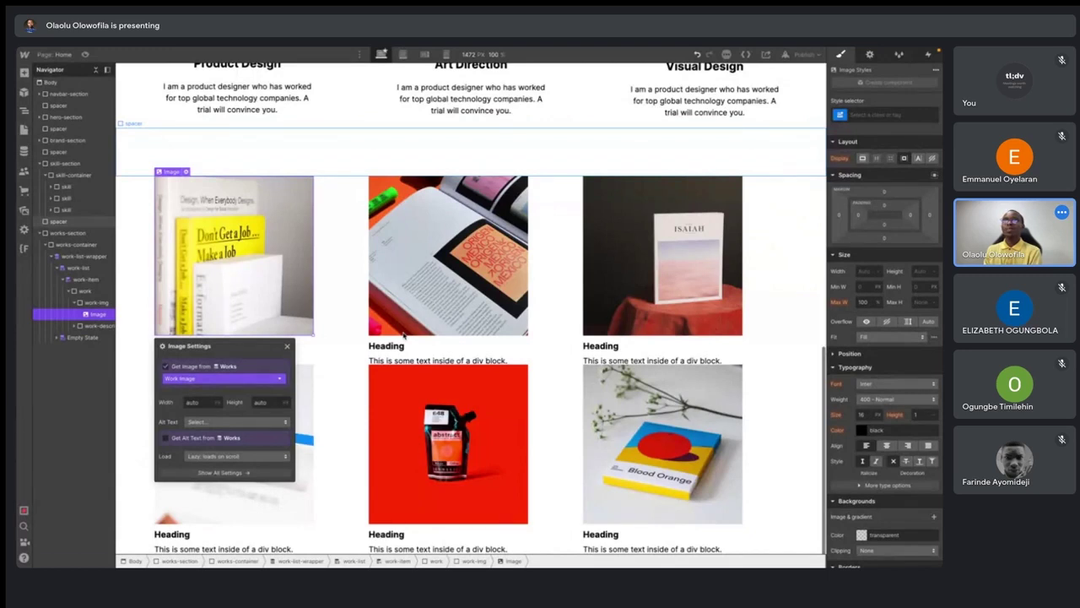
left_click(404, 336)
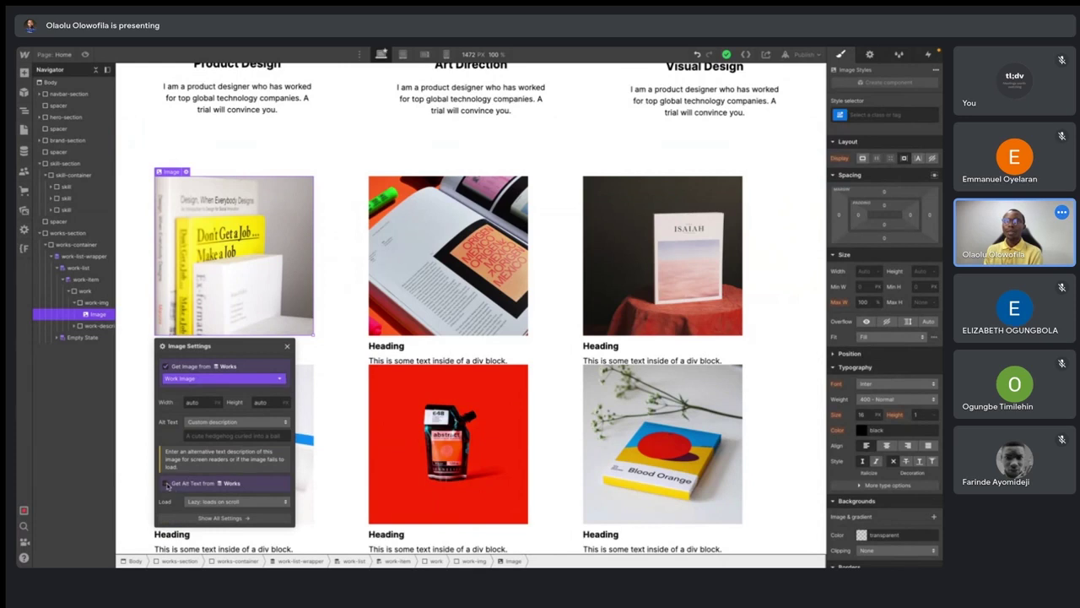
- Select the Heading 4 inside the first work item's work-description
left_click(211, 344)
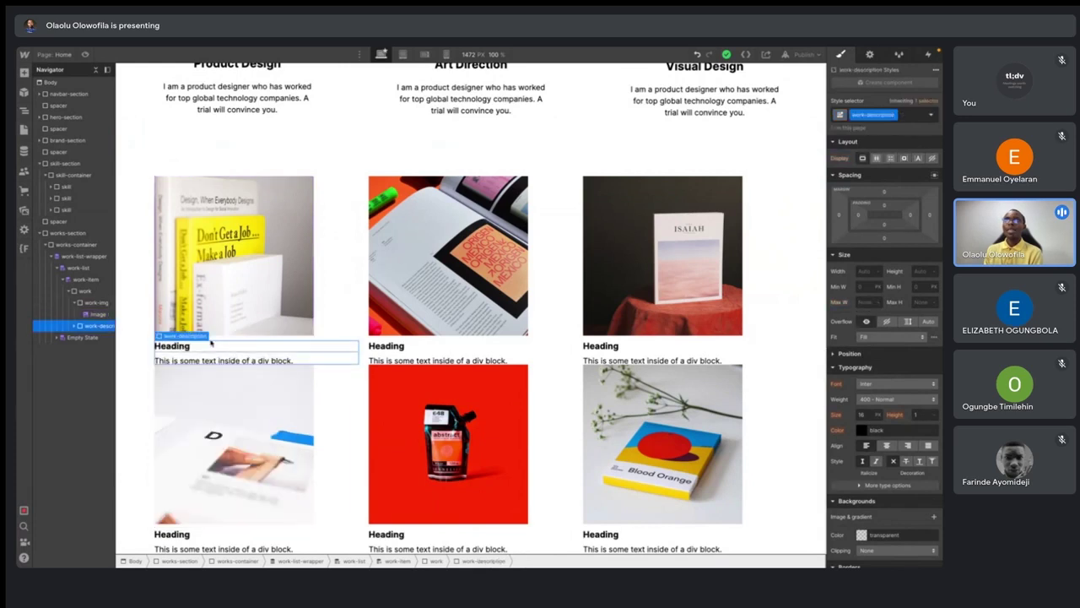
left_click(179, 350)
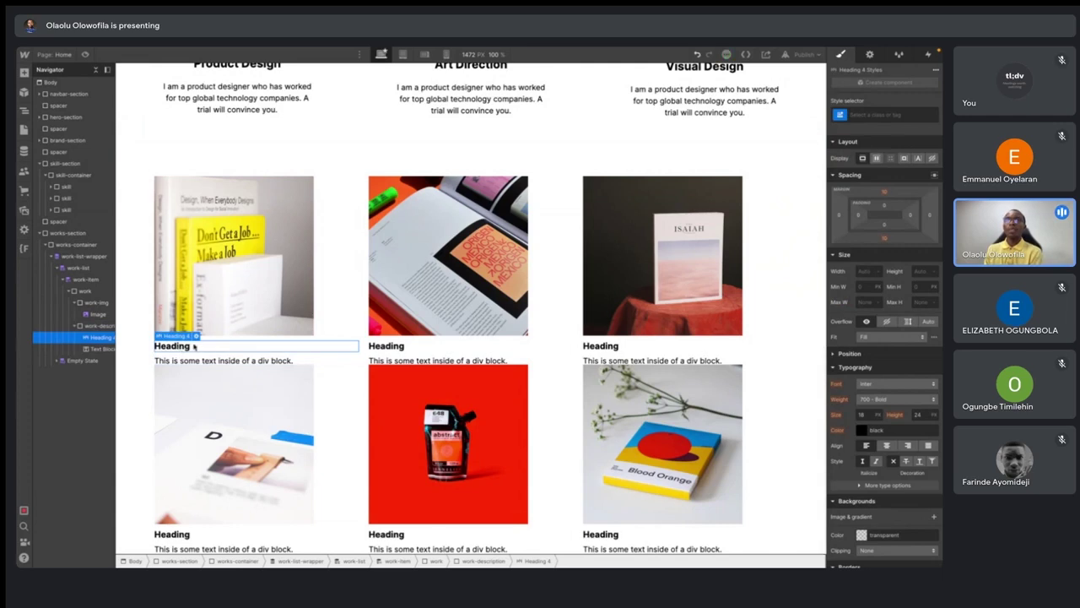
- Bind the work card's heading text to the Work Title field of the Works collection
left_click(195, 336)
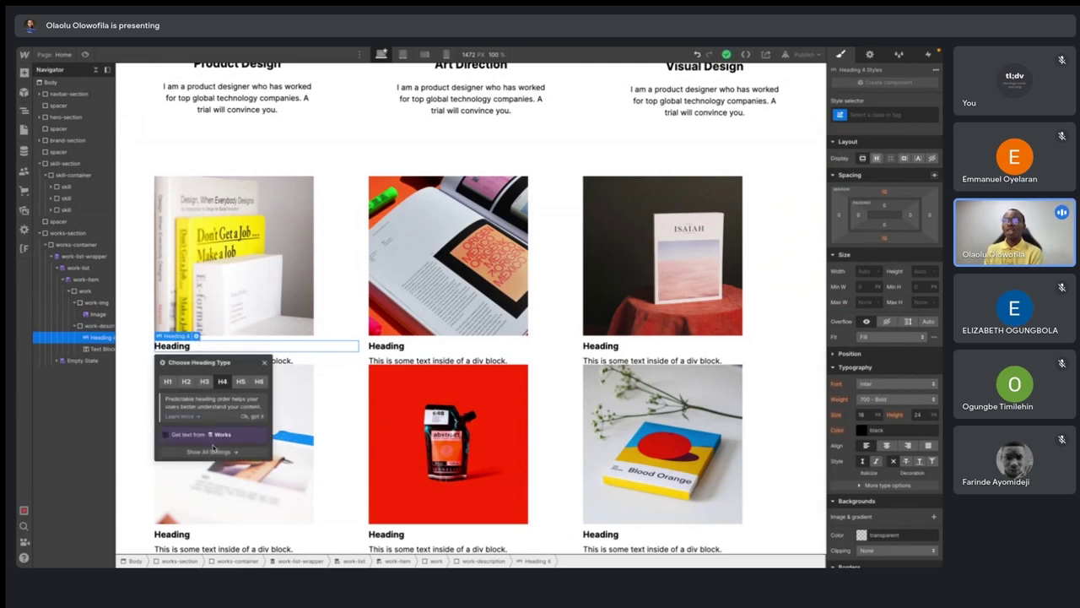
left_click(166, 437)
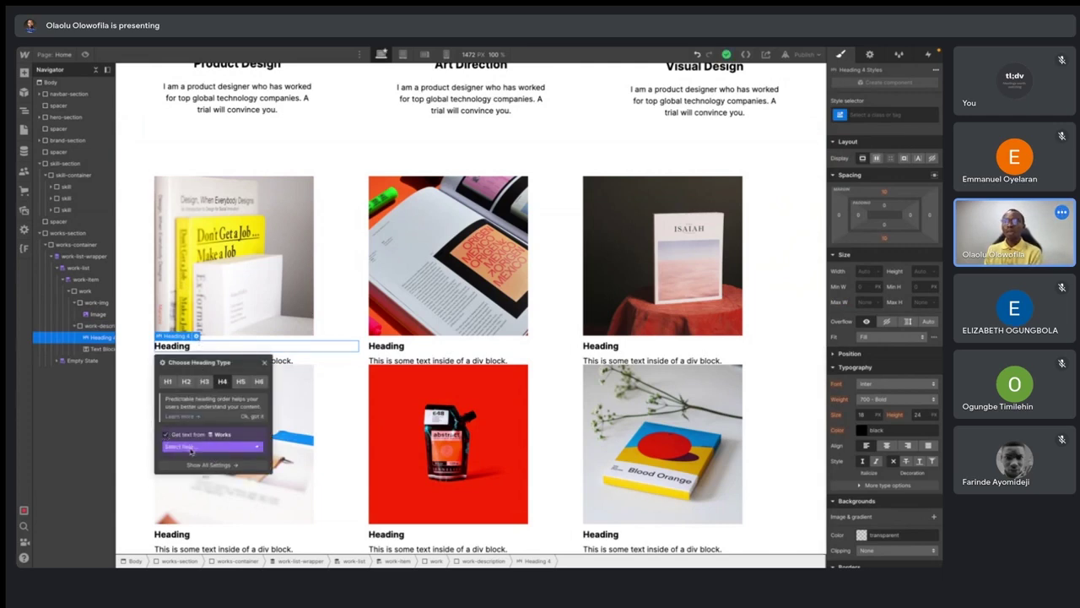
left_click(189, 447)
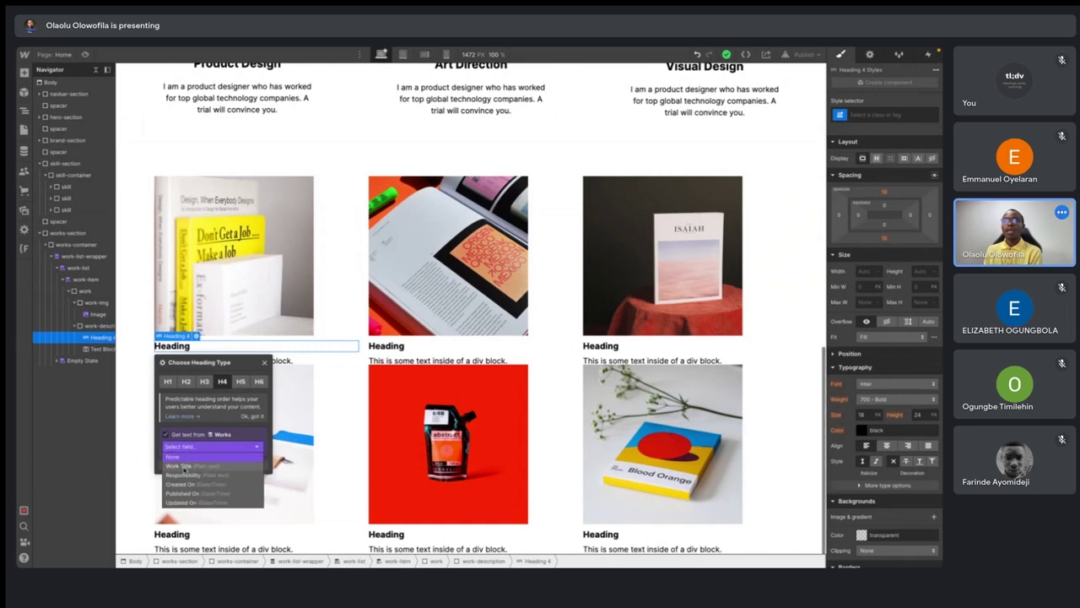
left_click(184, 466)
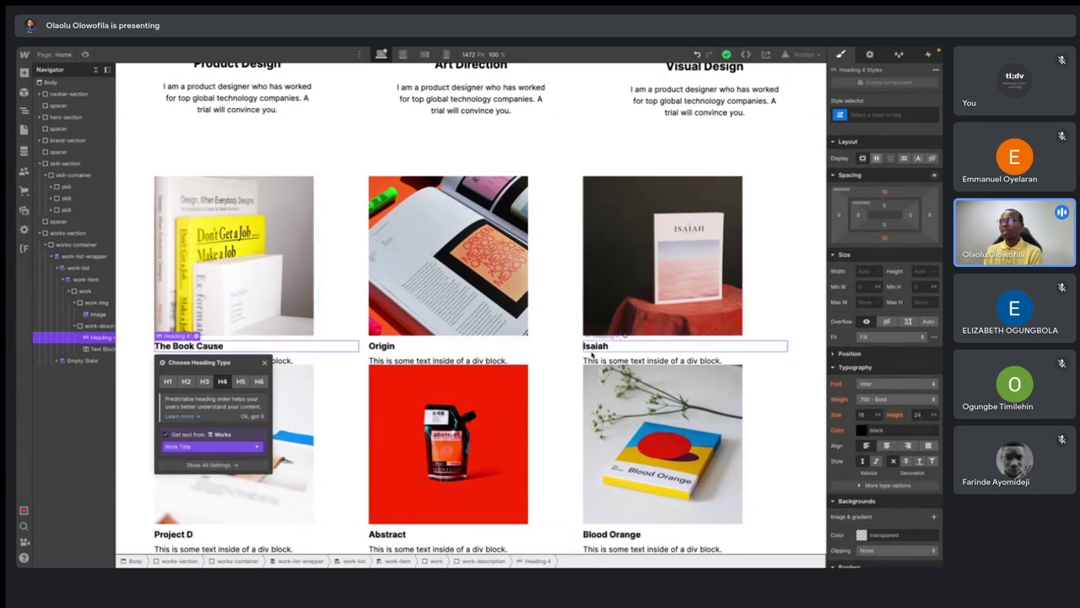
- Bind the text block below the heading to the Responsibility field of the Works collection
left_click(285, 360)
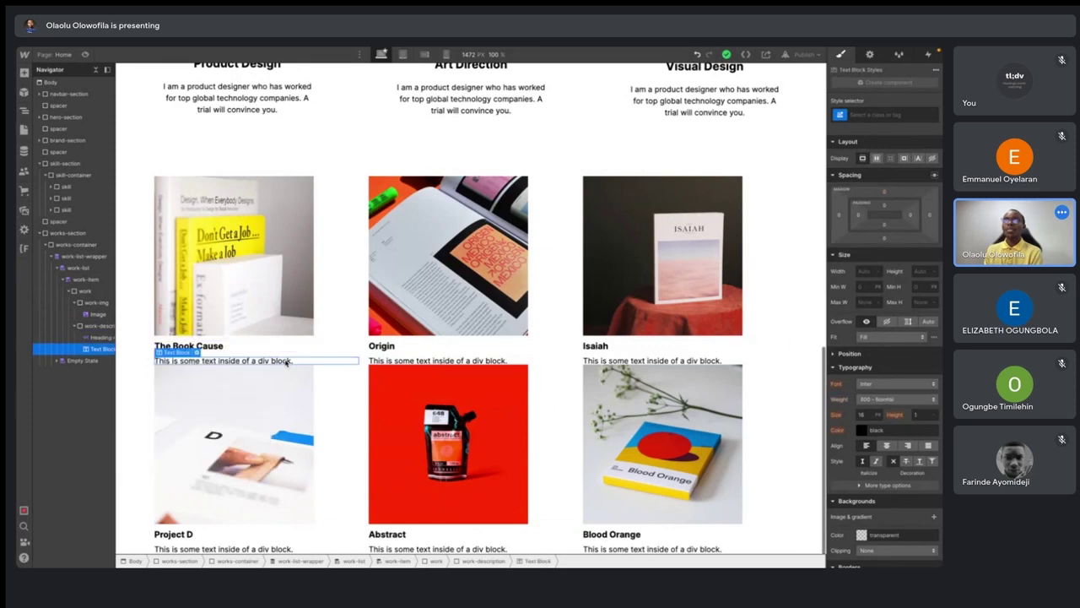
left_click(196, 353)
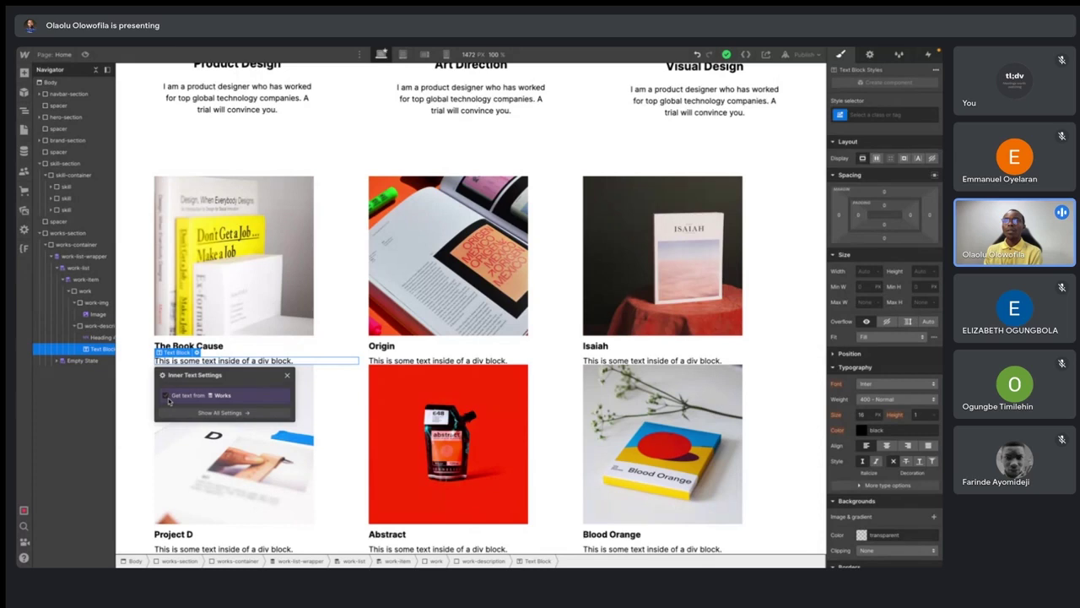
left_click(165, 395)
left_click(214, 412)
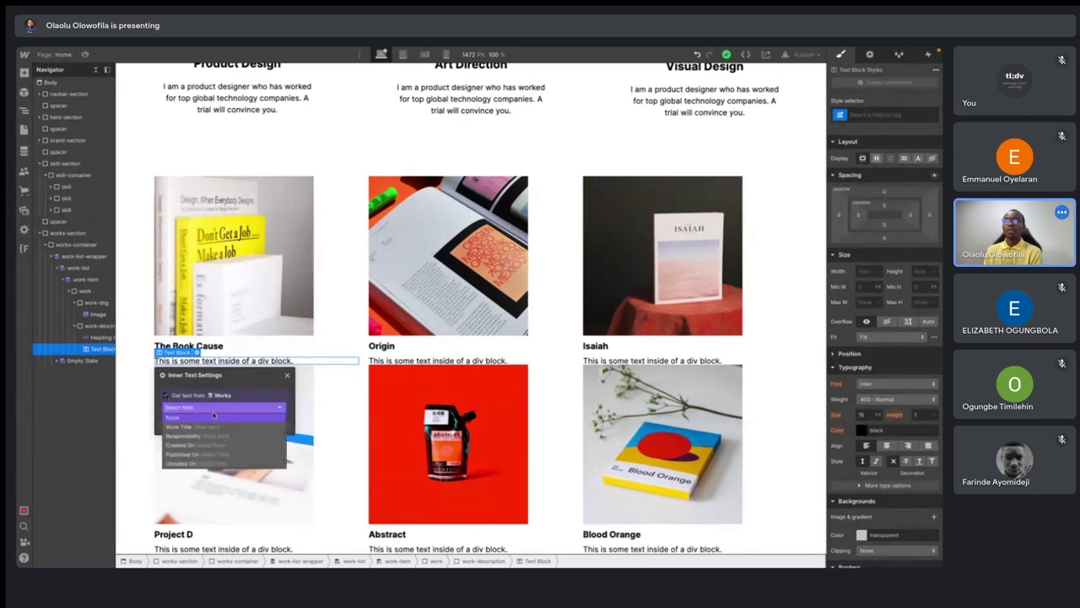
left_click(194, 435)
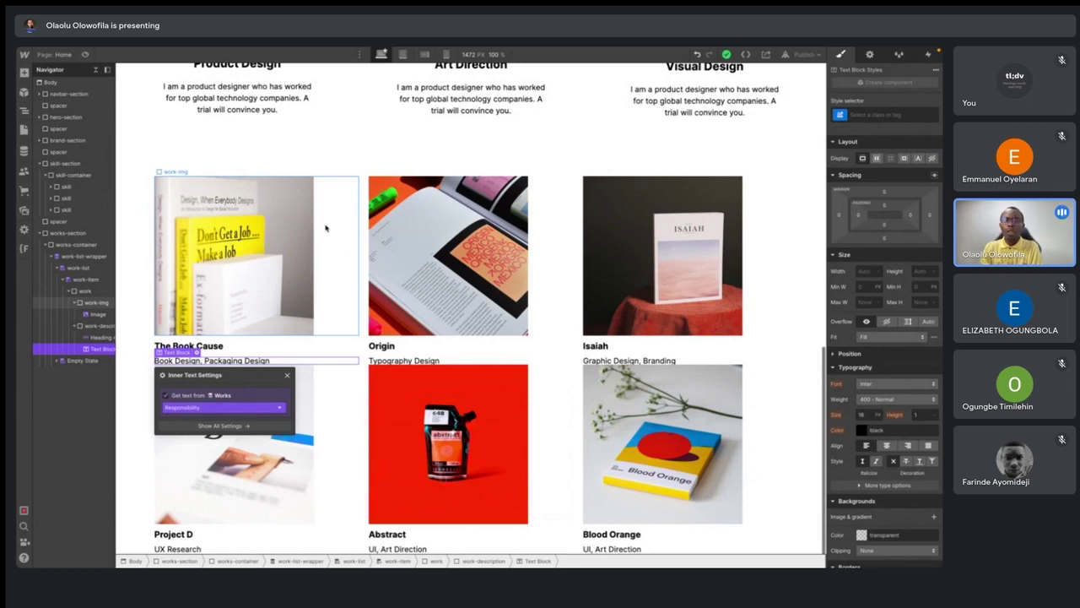
- Try a 24 px column gap on the work-item element
left_click(360, 315)
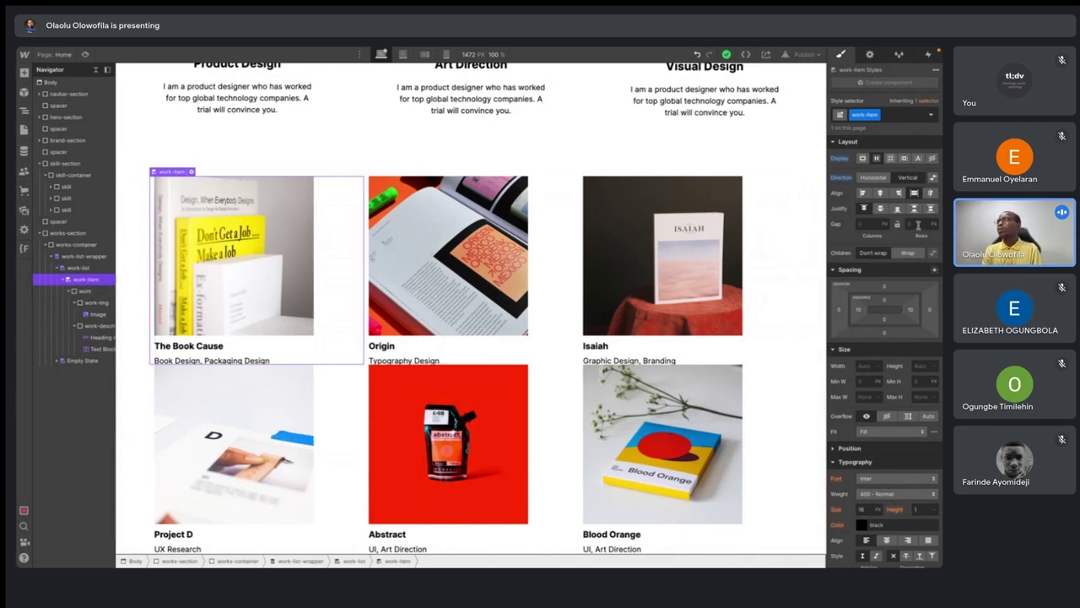
left_click(877, 223)
type("24")
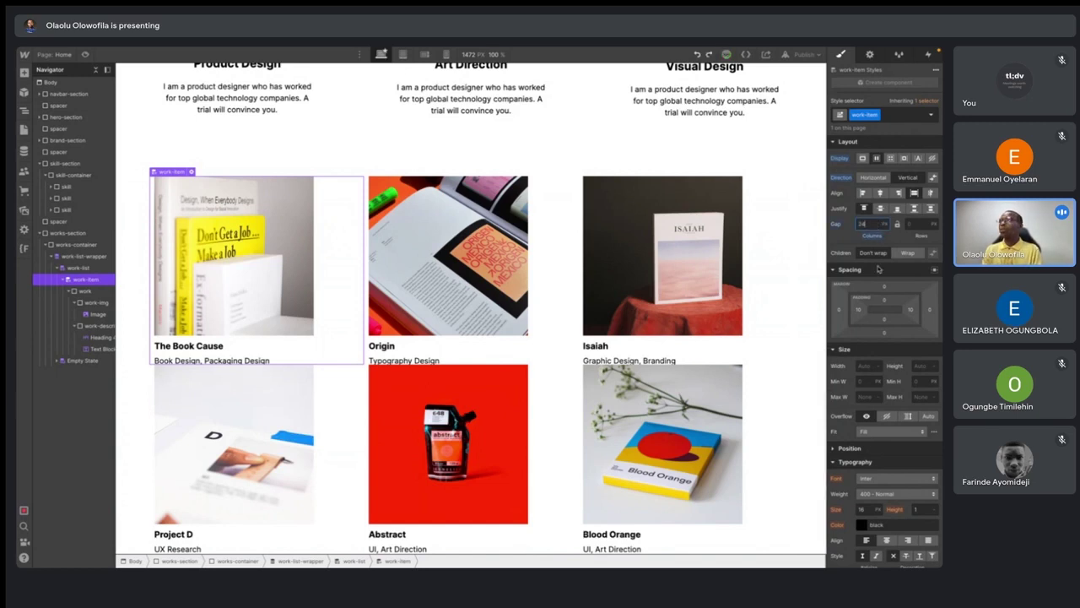
left_click(847, 238)
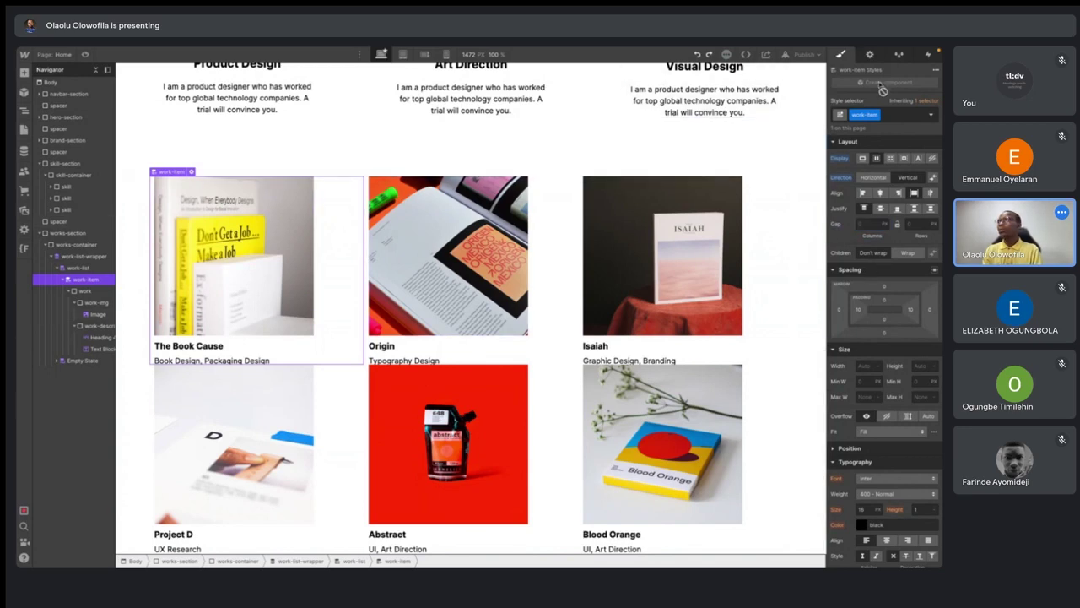
- Change the work-item element's display from flex to block
left_click(81, 291)
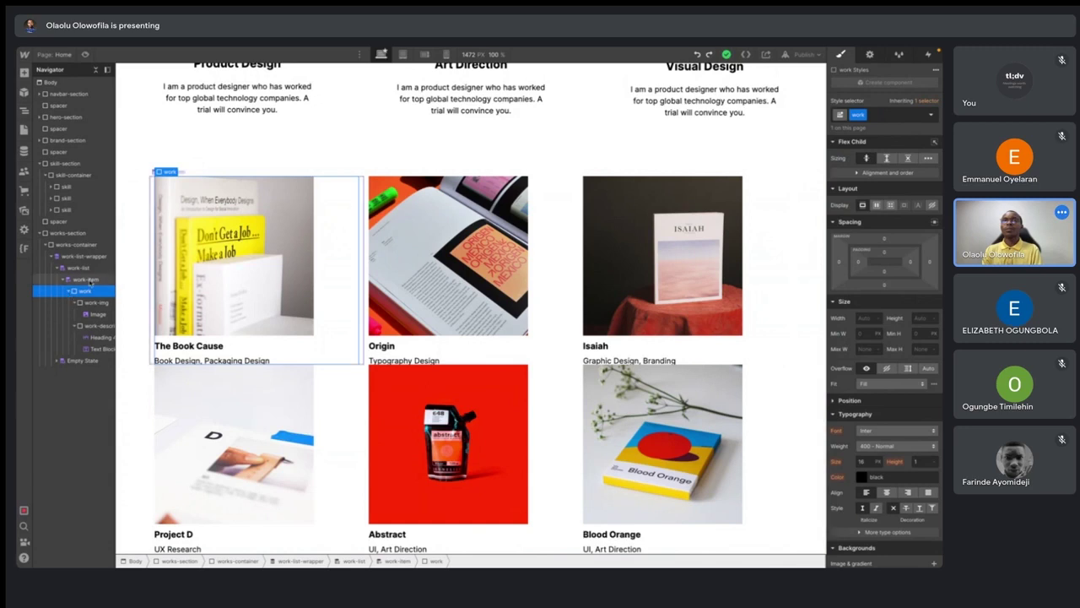
left_click(90, 281)
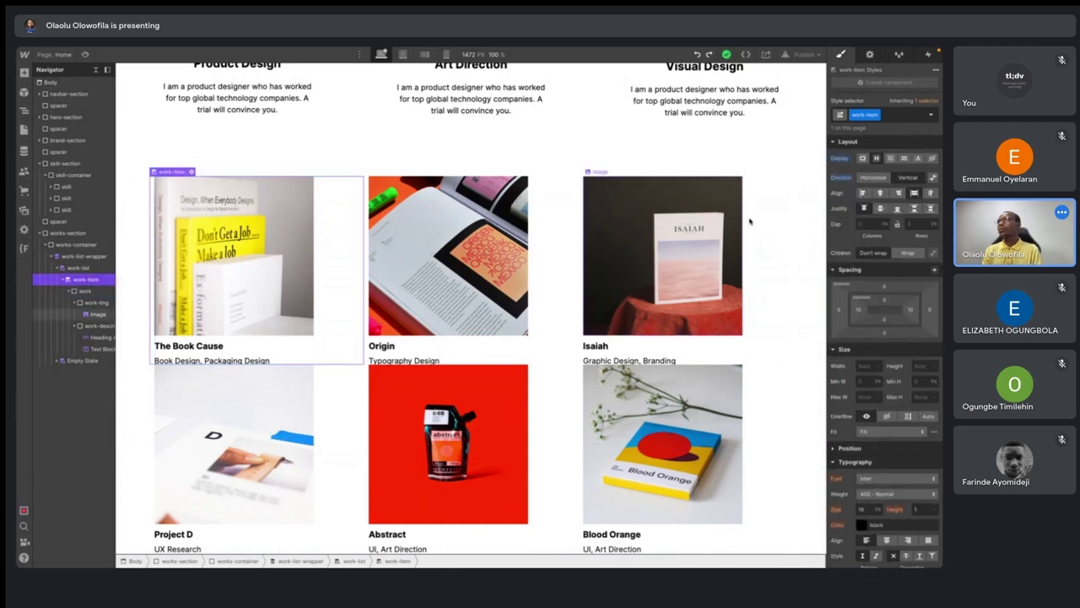
left_click(864, 160)
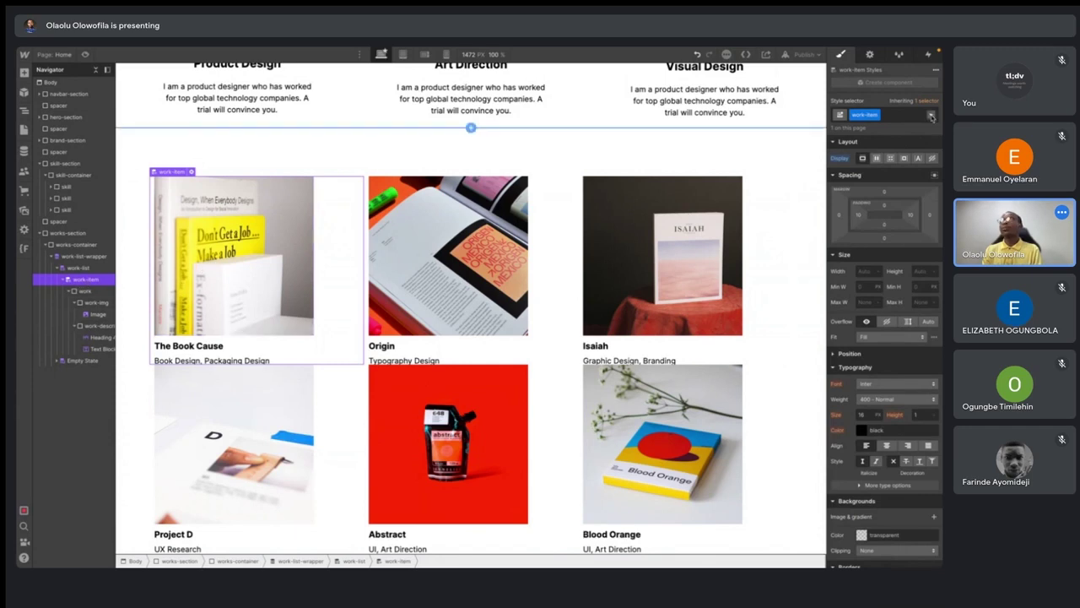
- Try paginating the Works collection list in the work-item settings, turn pagination off again, and keep the element visible
left_click(869, 54)
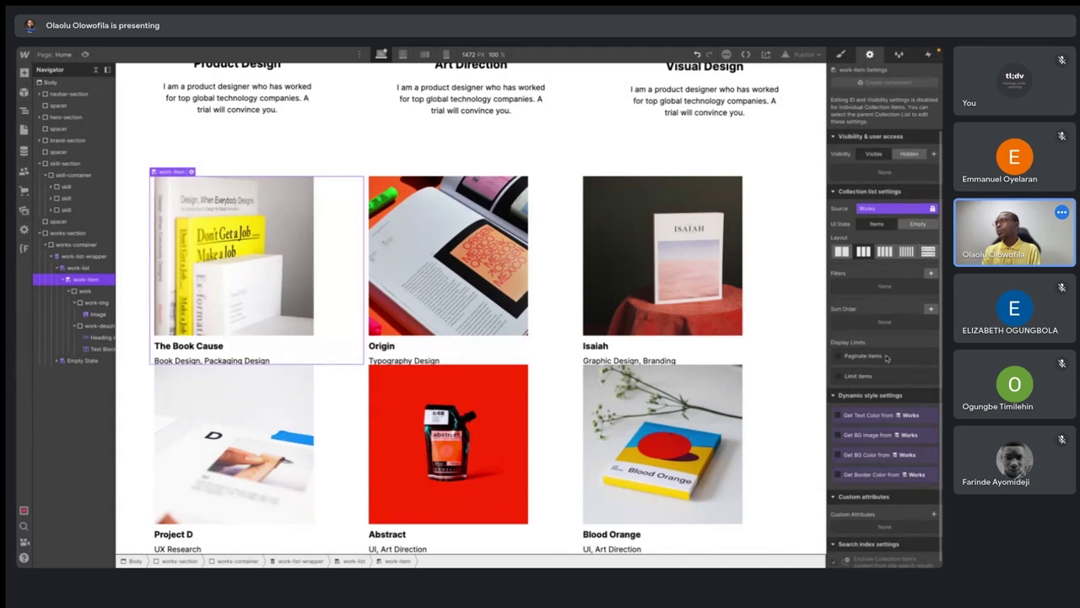
scroll(892, 423, "down", 1)
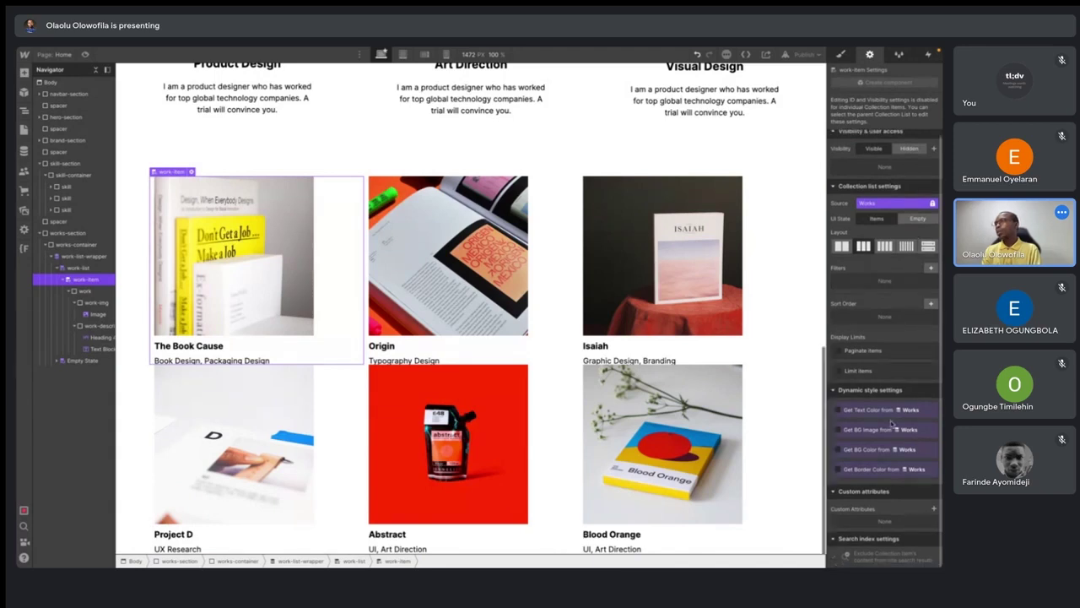
left_click(838, 352)
scroll(622, 453, "down", 1)
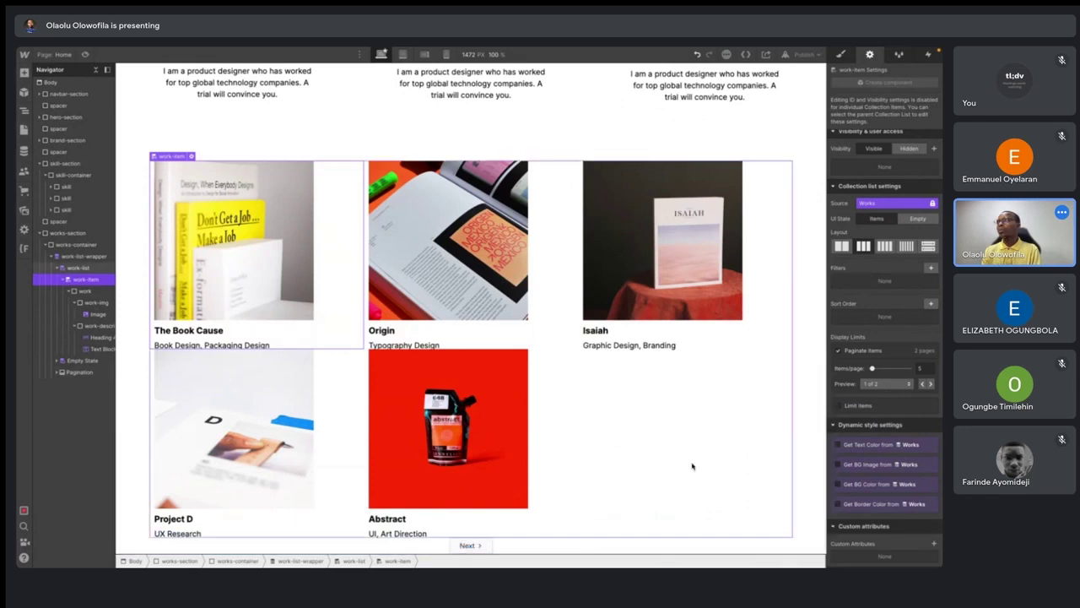
left_click(840, 351)
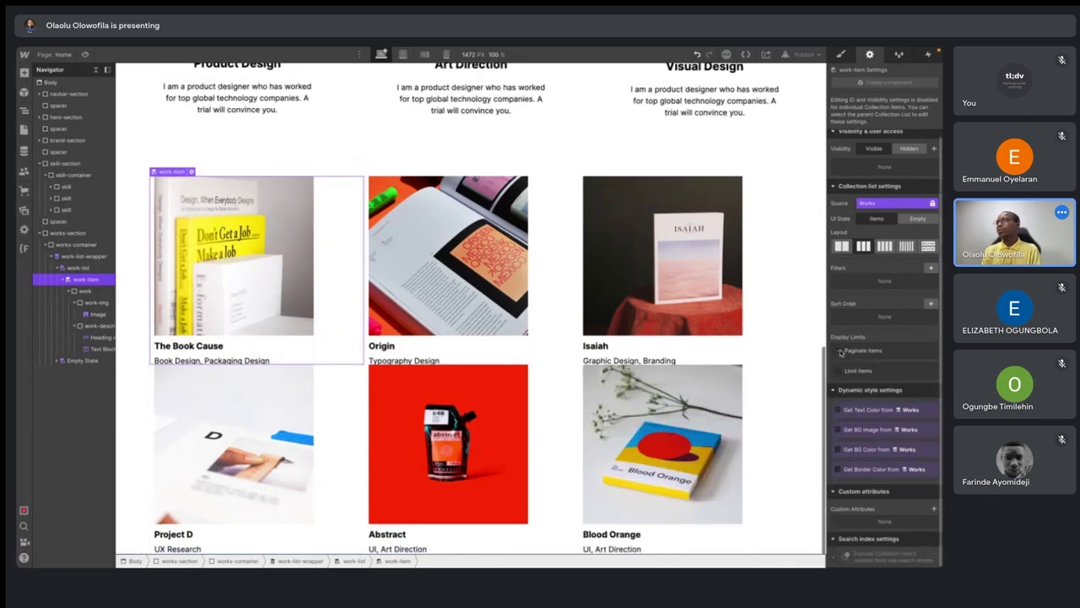
left_click(904, 155)
left_click(872, 155)
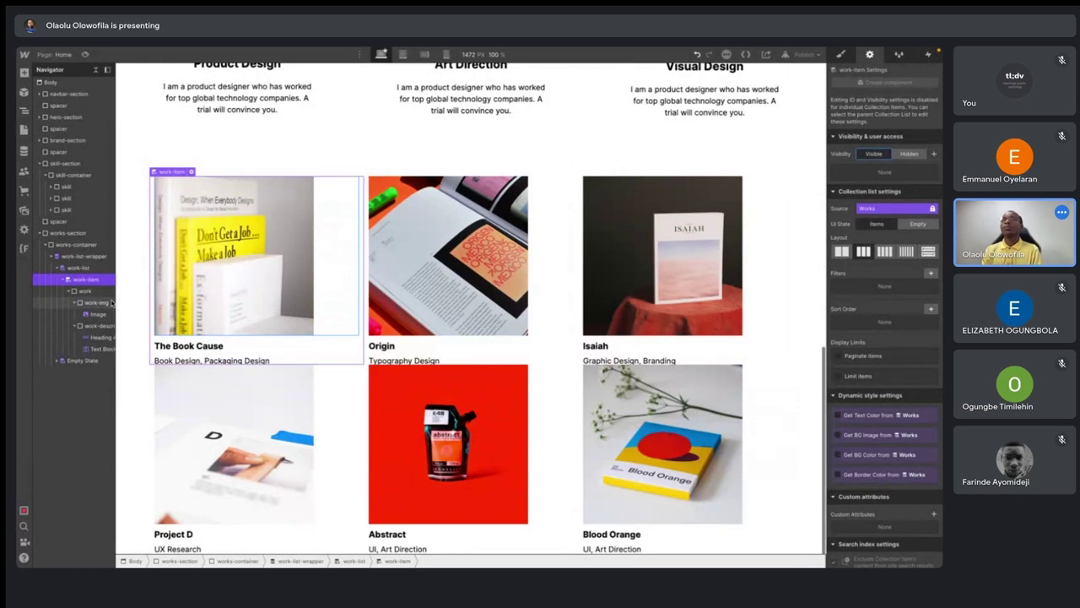
- Set the work-item element's left and right padding to 0
left_click(83, 291)
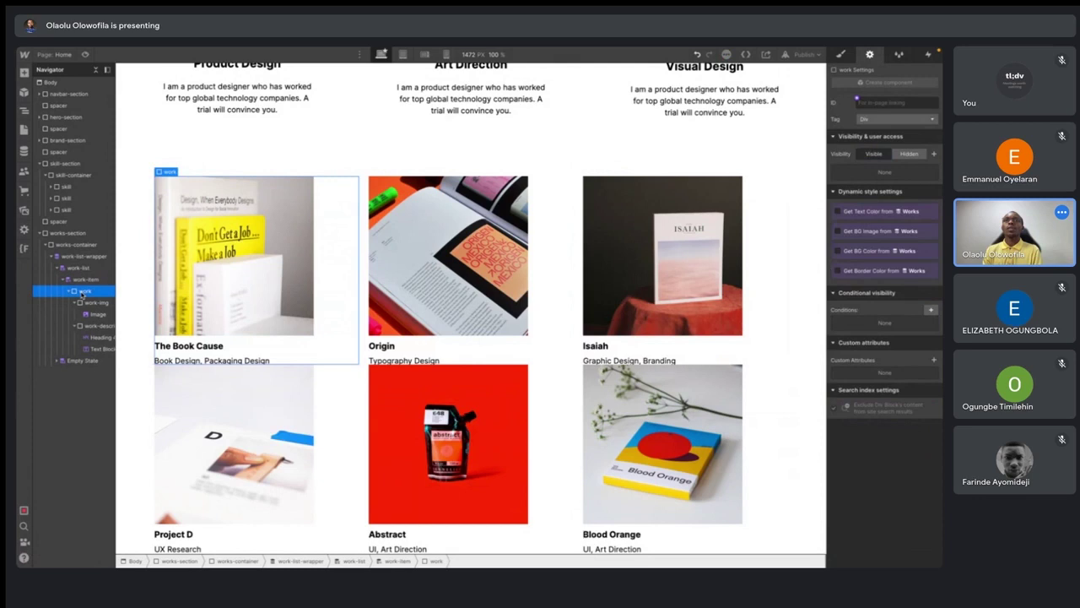
left_click(70, 291)
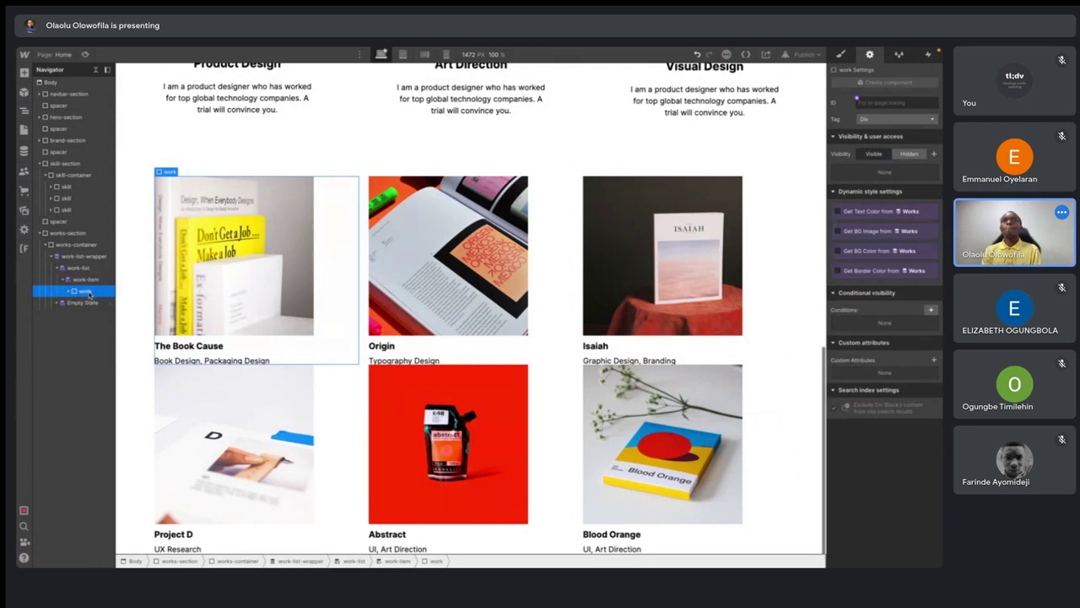
left_click(84, 280)
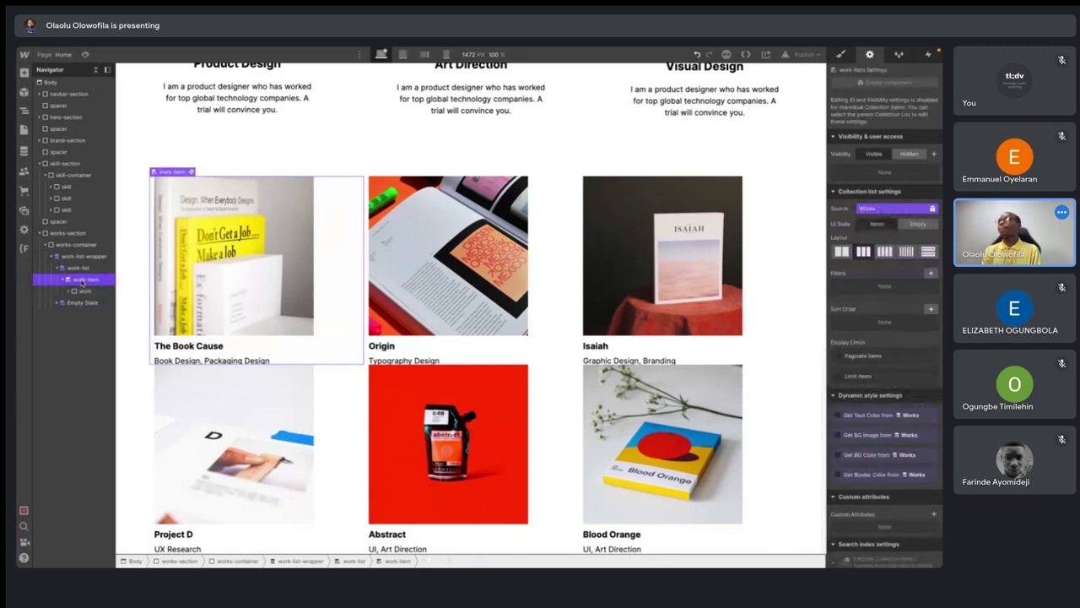
left_click(840, 55)
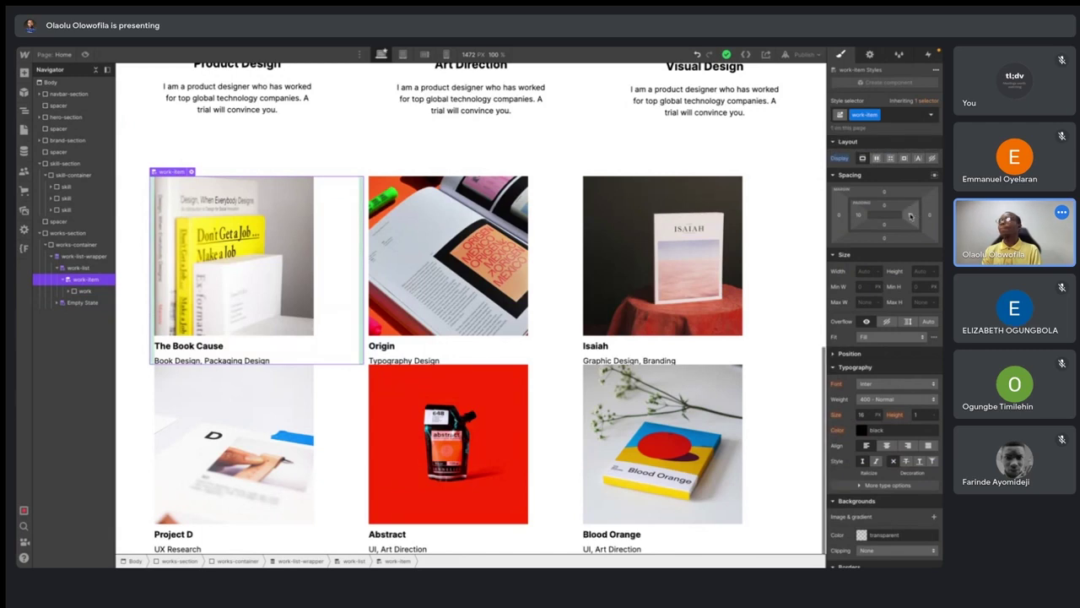
left_click(910, 216)
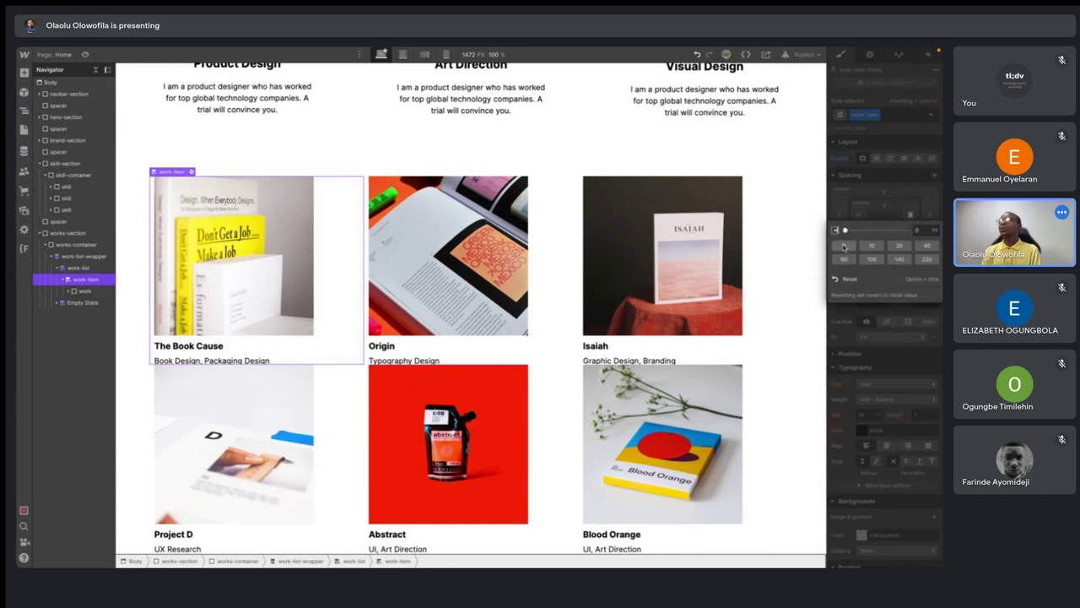
left_click(882, 208)
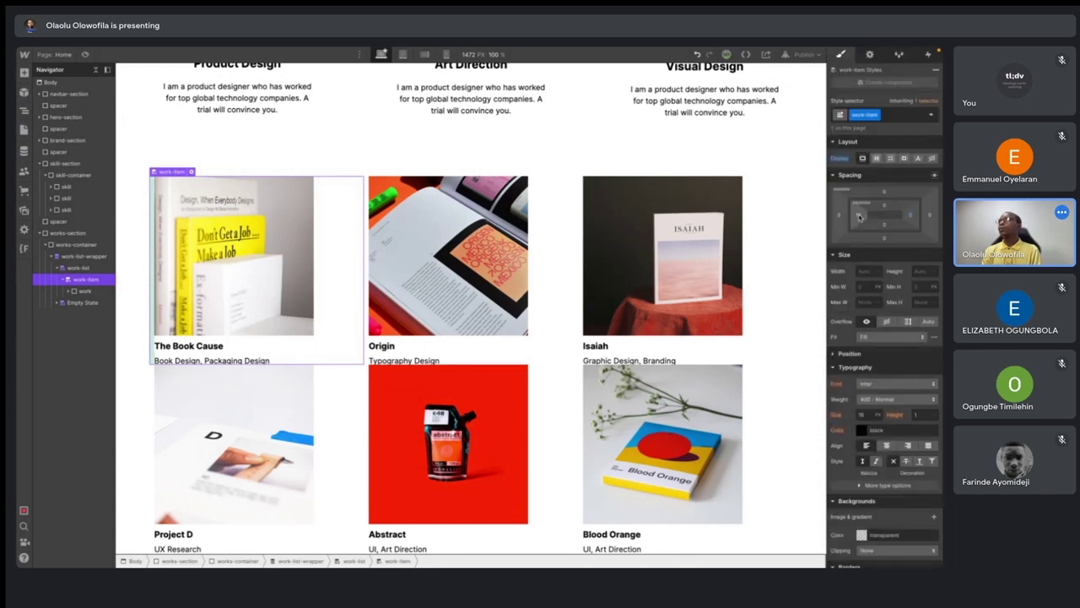
left_click(860, 218)
left_click(842, 245)
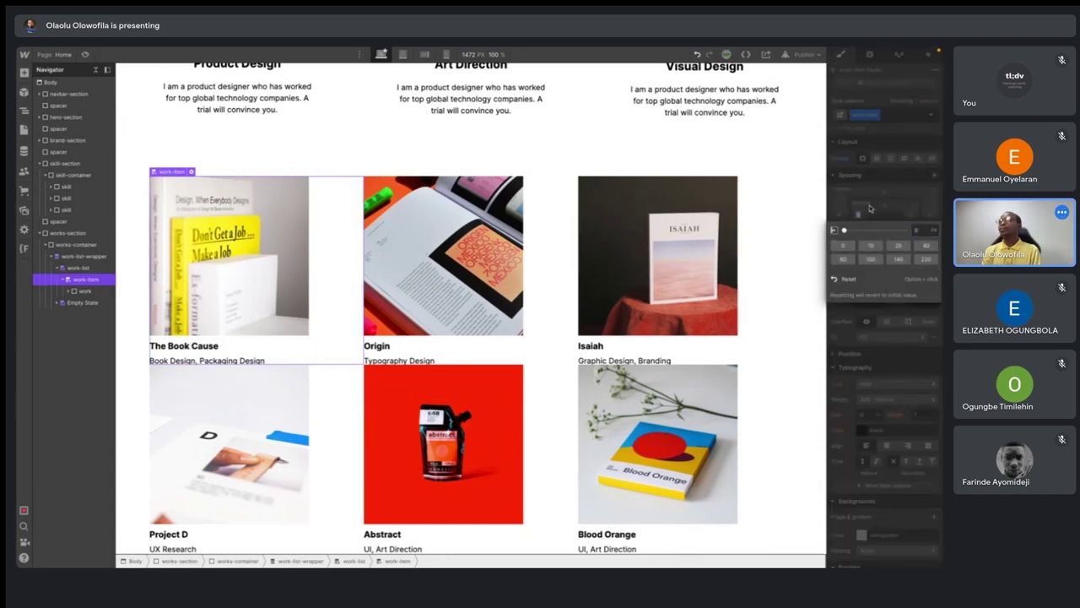
- Make the work block inside work-item a flex container with vertical direction
left_click(563, 250)
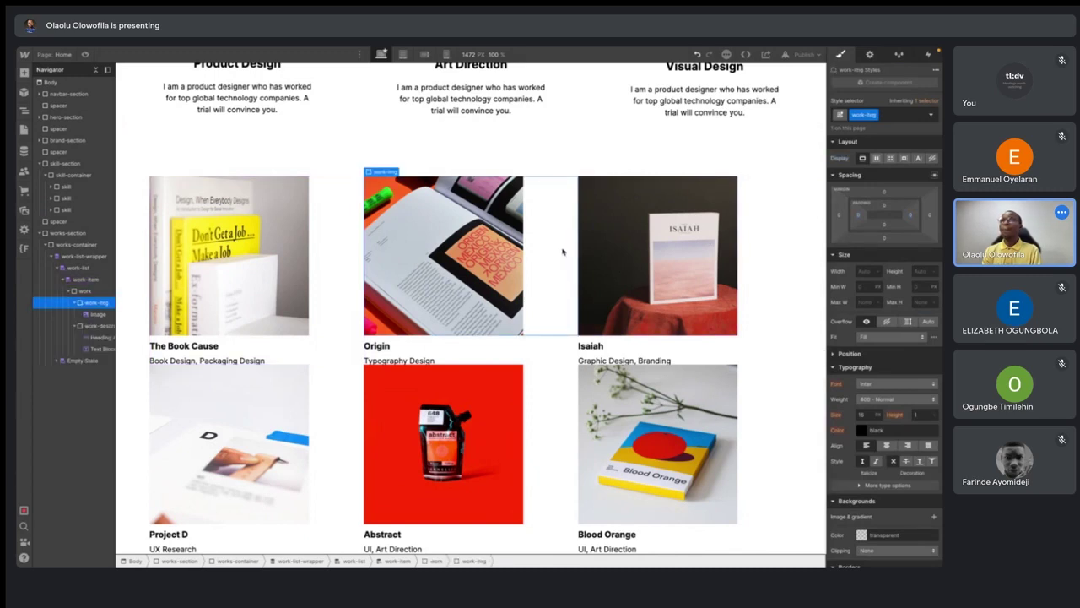
left_click(86, 291)
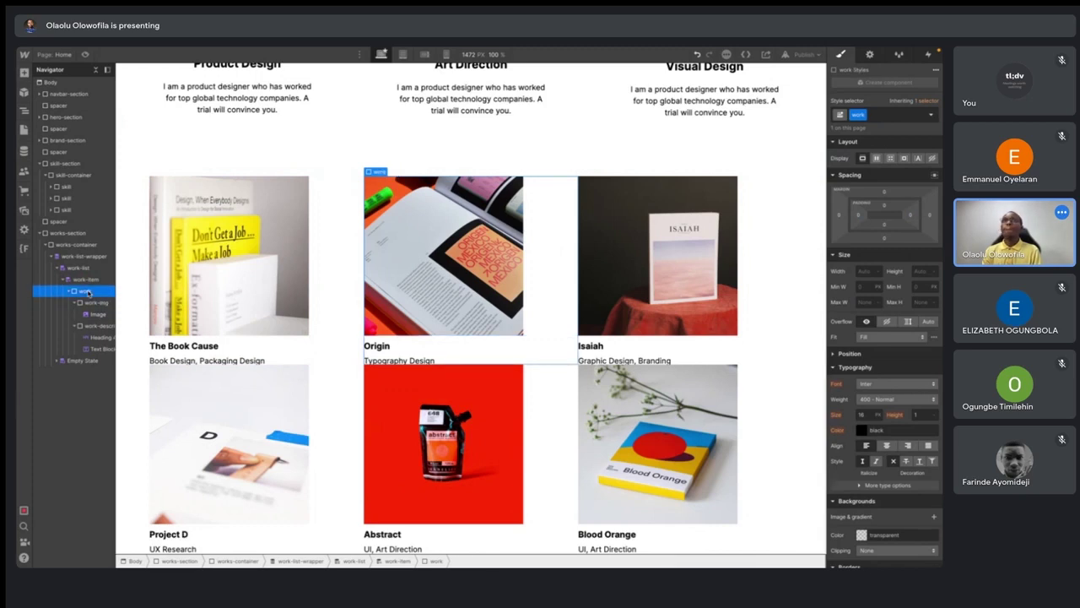
left_click(69, 291)
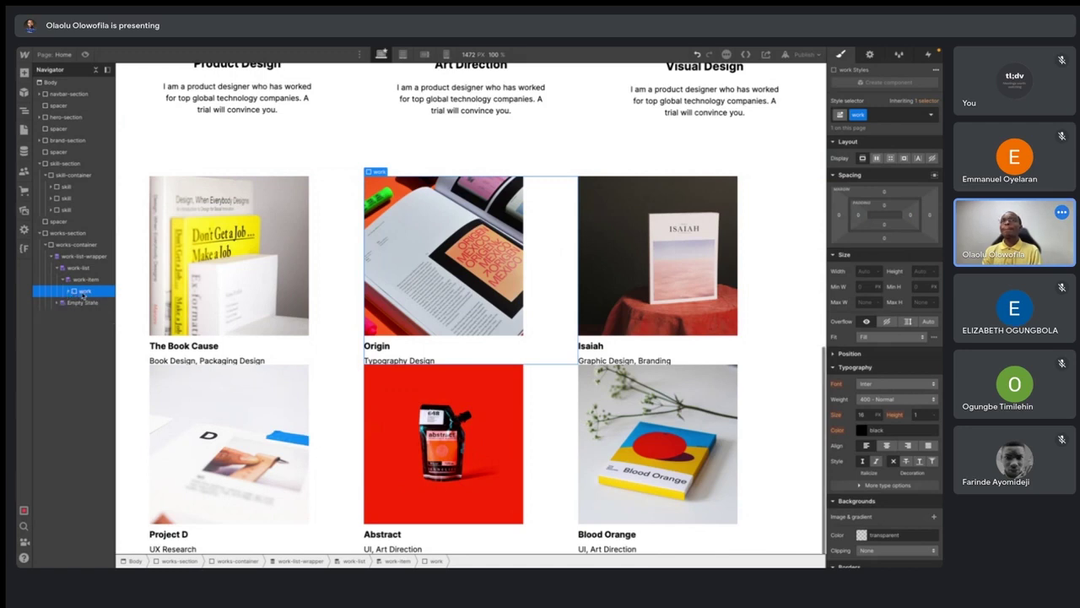
left_click(877, 157)
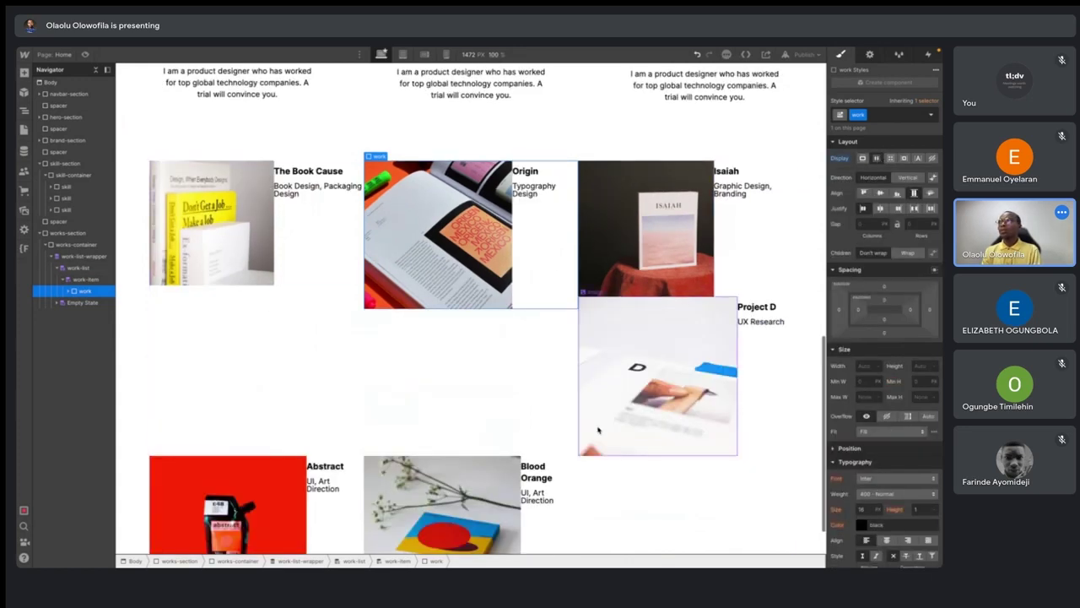
scroll(598, 431, "down", 1)
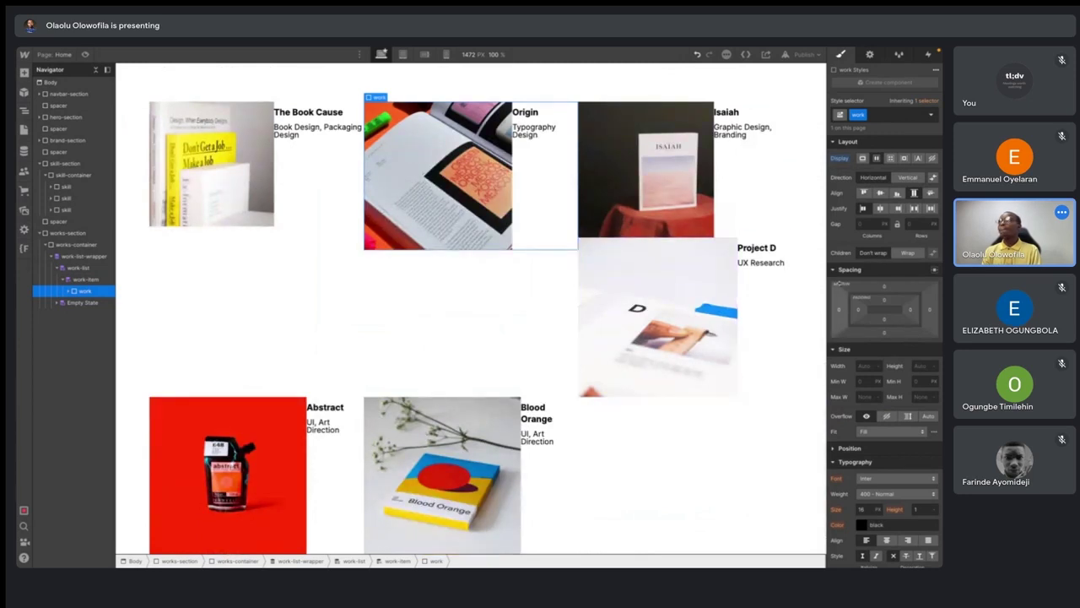
left_click(902, 179)
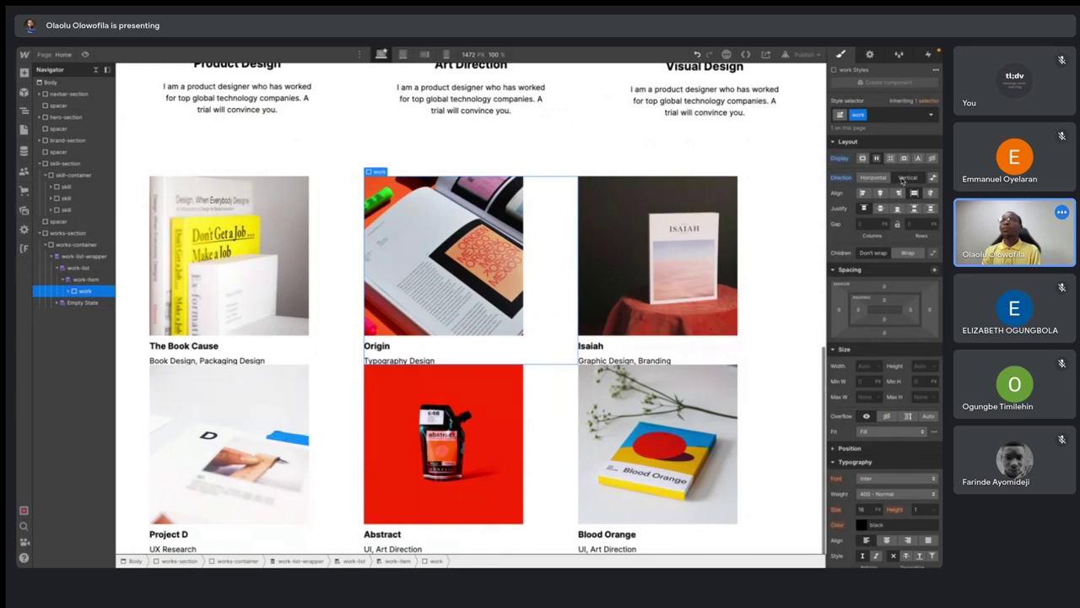
- Set the work block's width to 100%
left_click(862, 366)
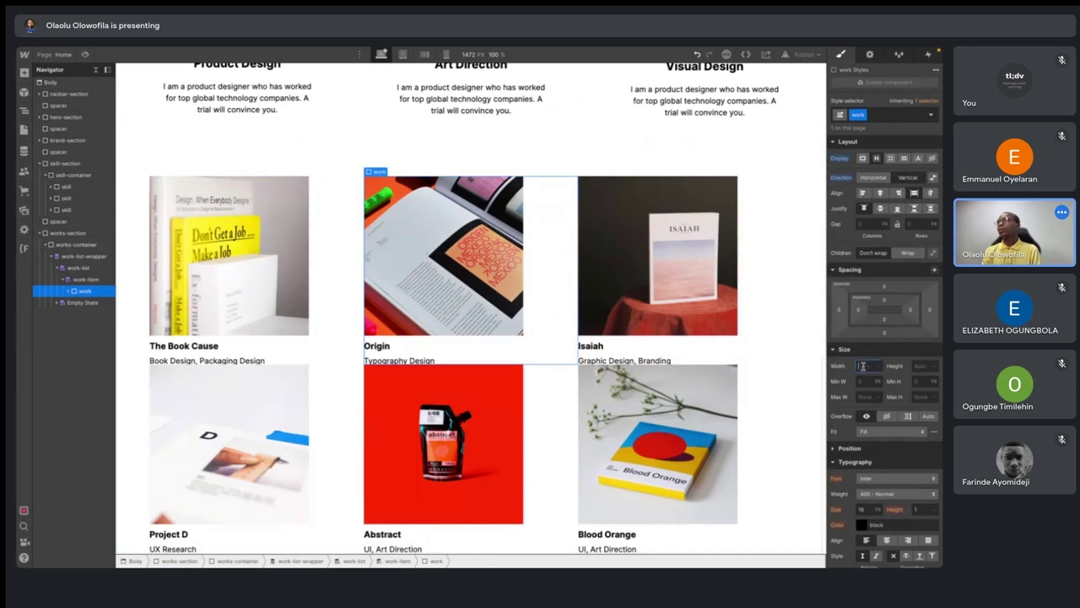
type("100%")
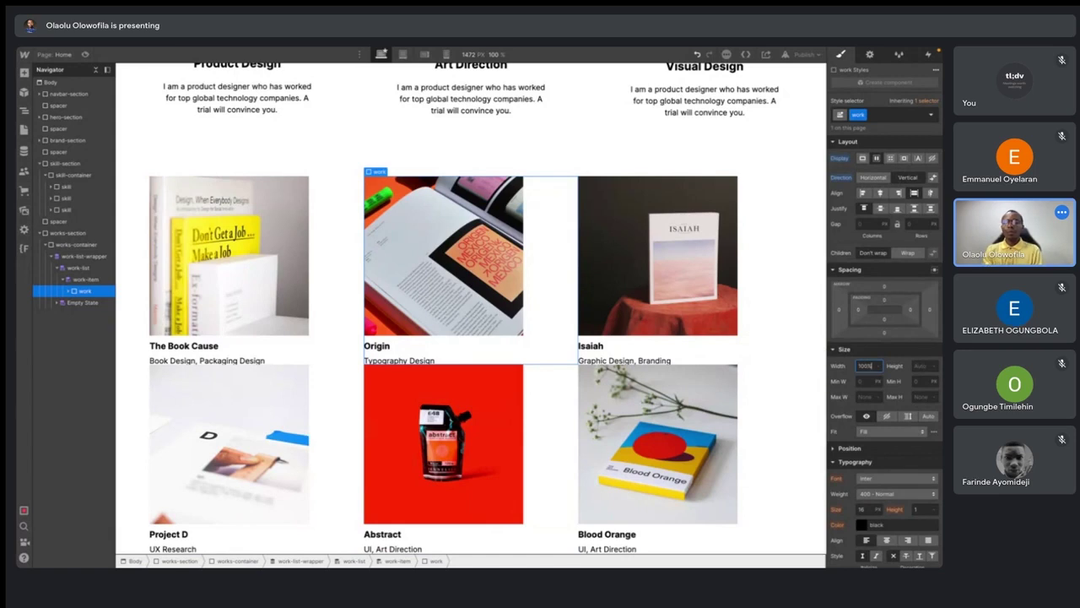
key("Return")
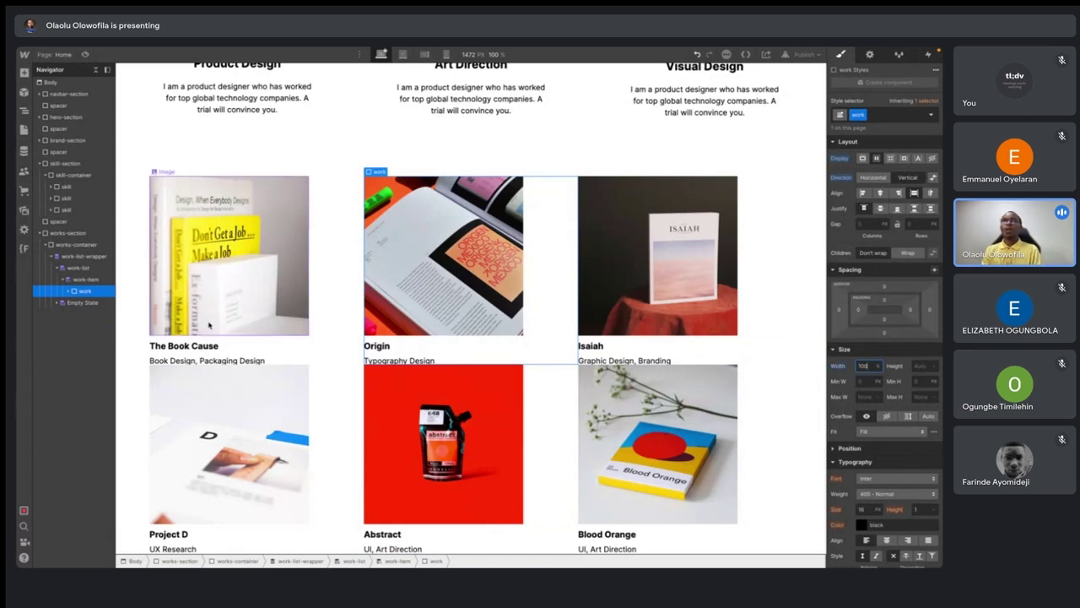
- Set the width of the work-img block inside work to 100%
left_click(68, 290)
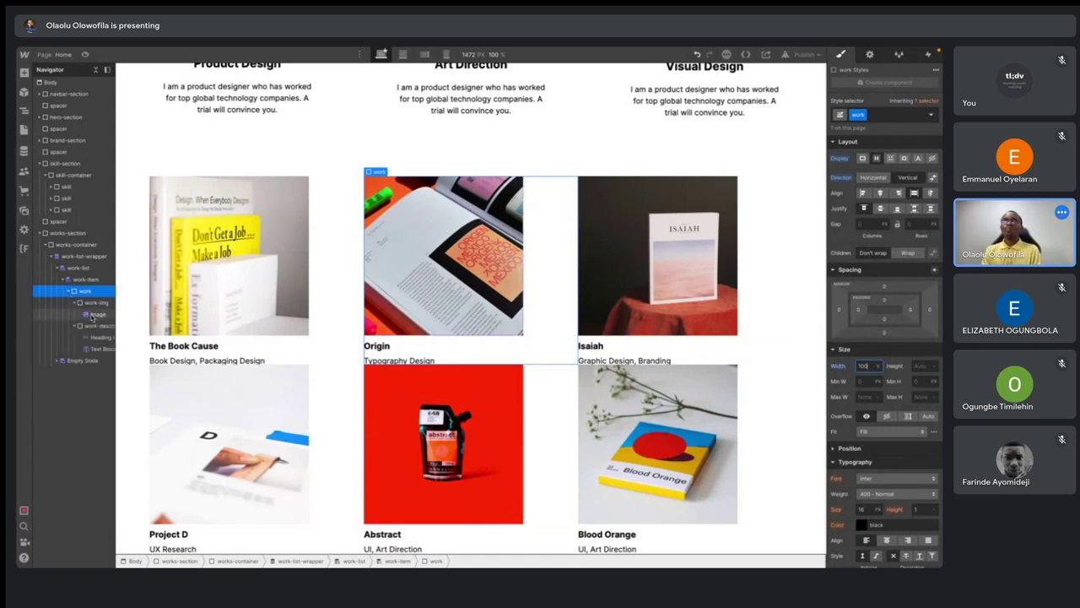
left_click(94, 315)
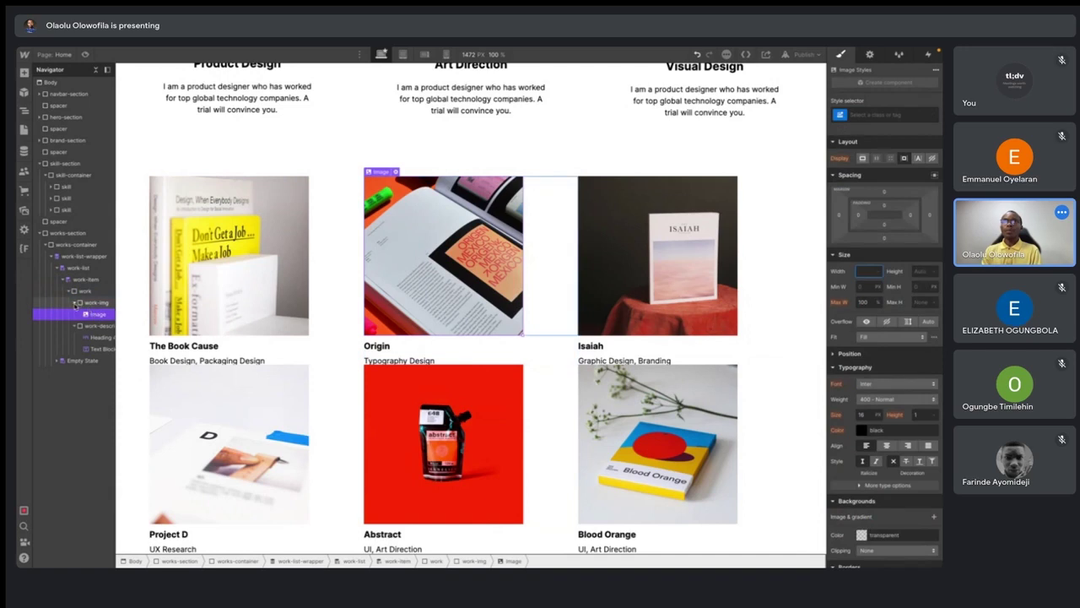
left_click(75, 304)
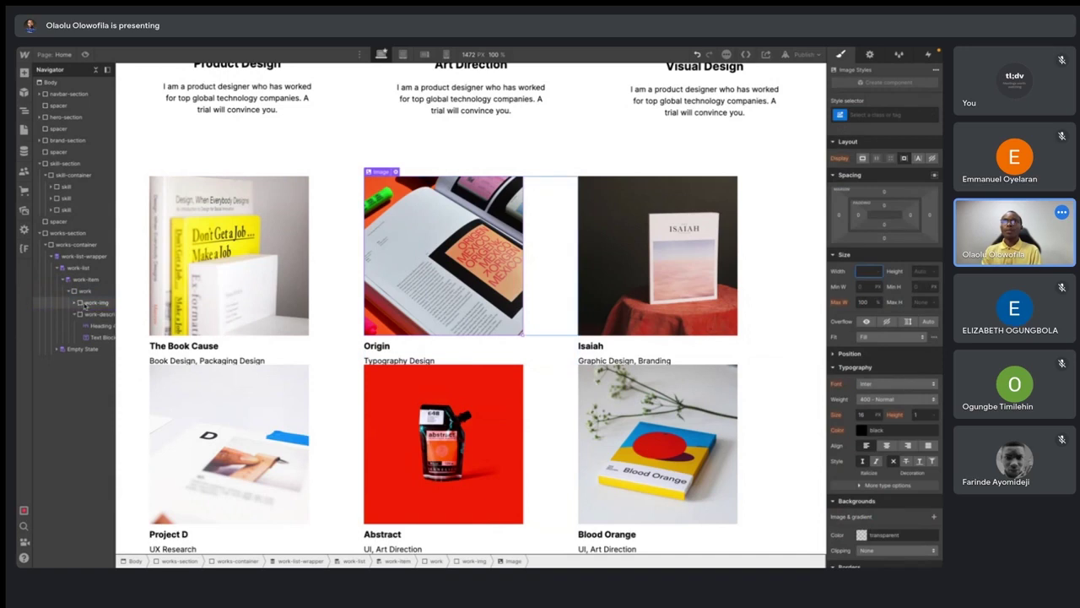
left_click(84, 302)
type("100")
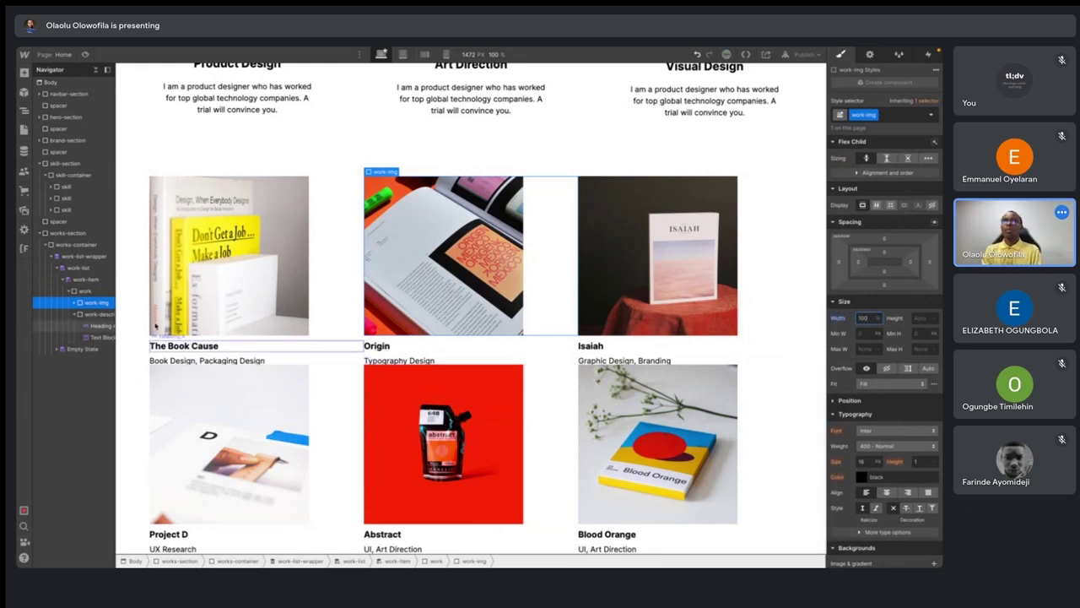
- Set the width of the image inside work-img to 100%
left_click(75, 302)
left_click(96, 313)
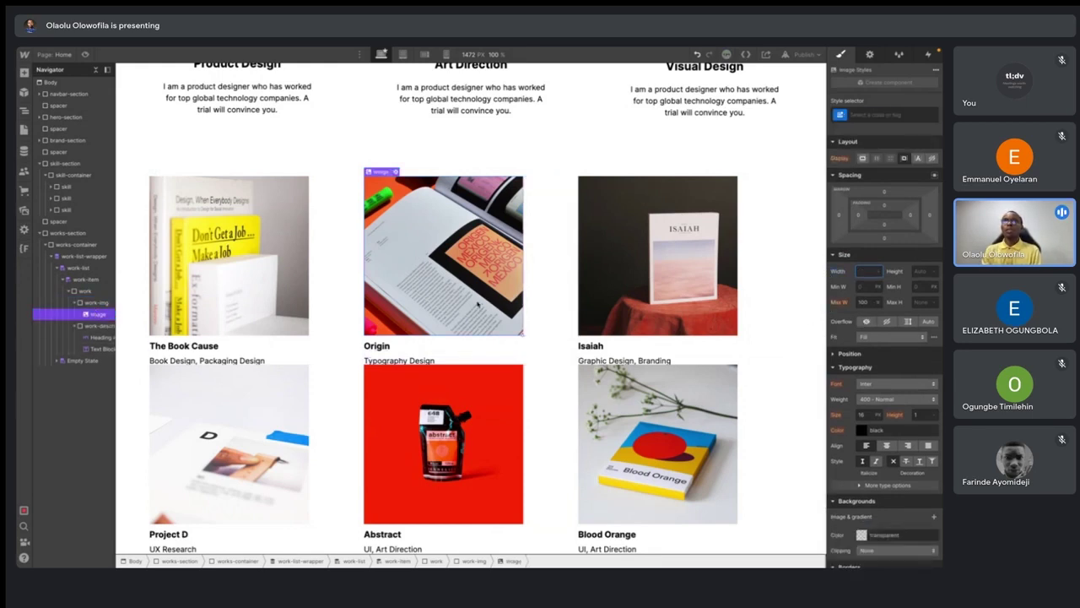
type("100%")
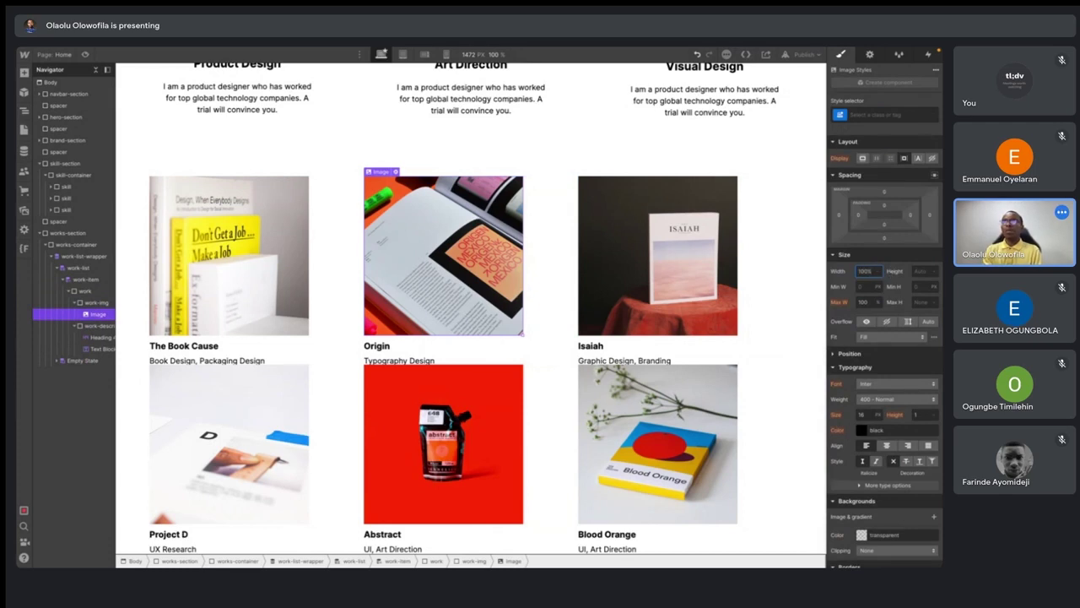
key("Return")
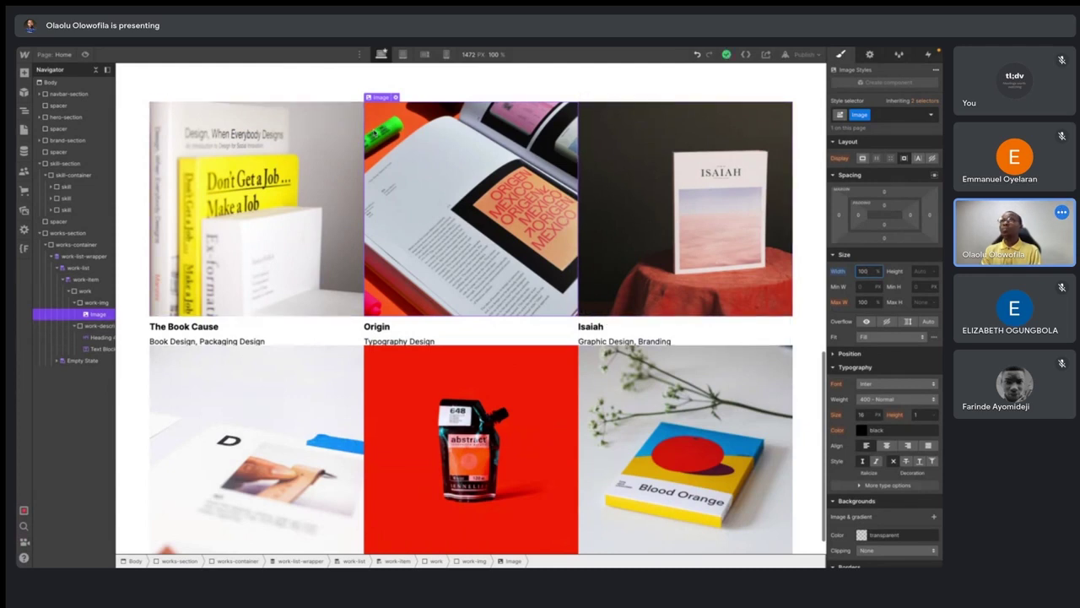
- Check the card spacing in the Figma design and set the work block's row gap to 24 px
left_click(77, 302)
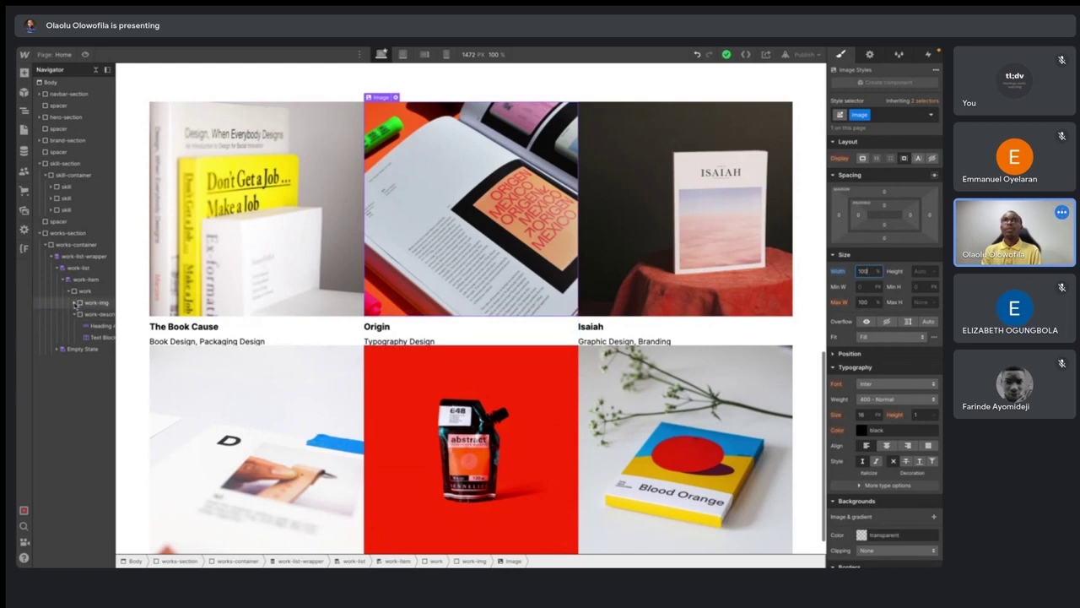
left_click(76, 314)
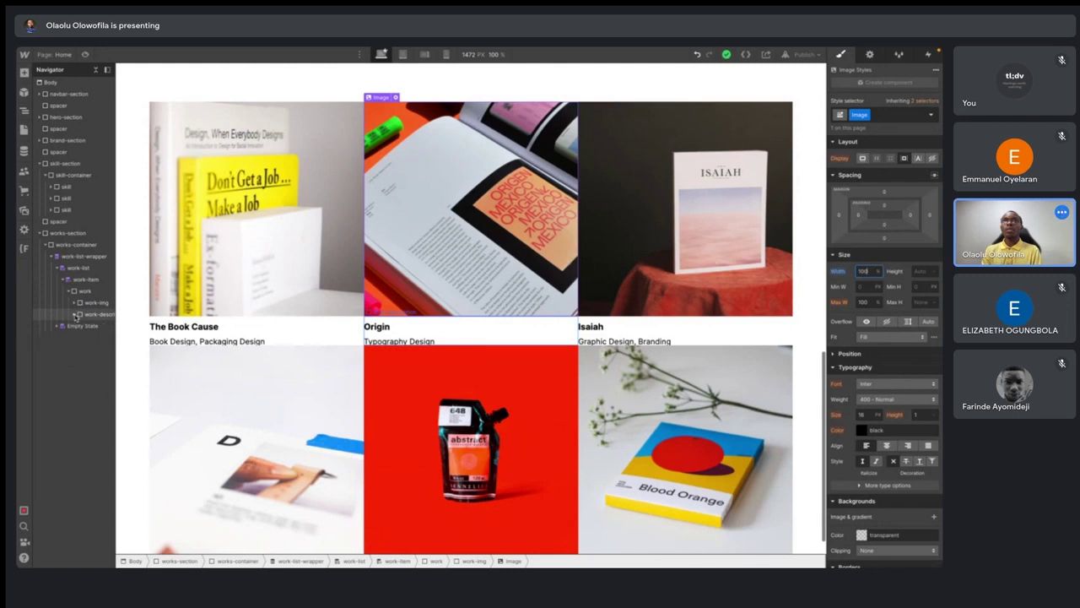
left_click(85, 292)
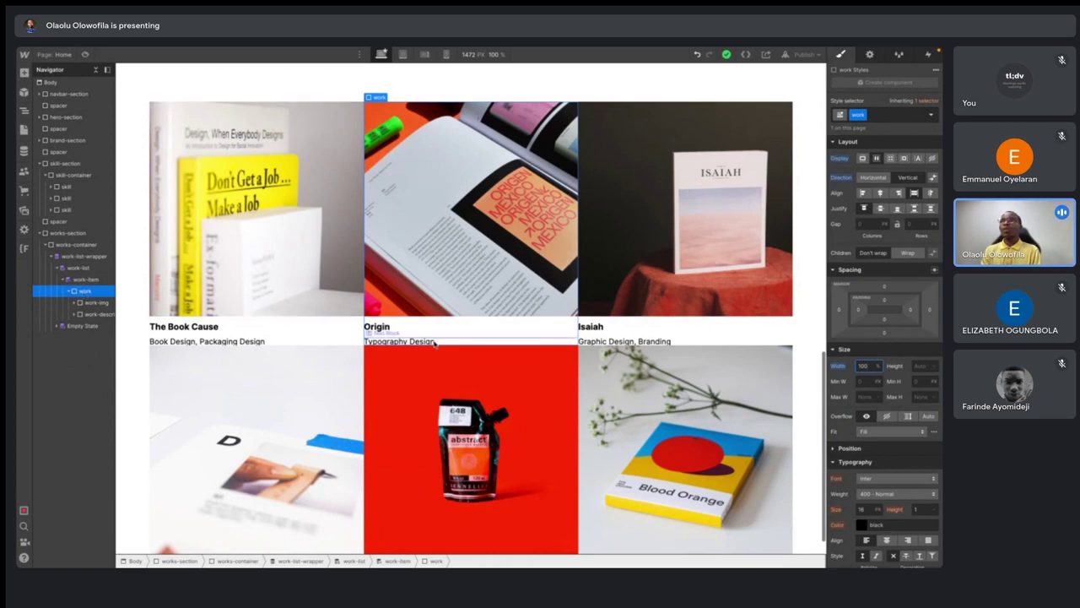
key("alt+Tab")
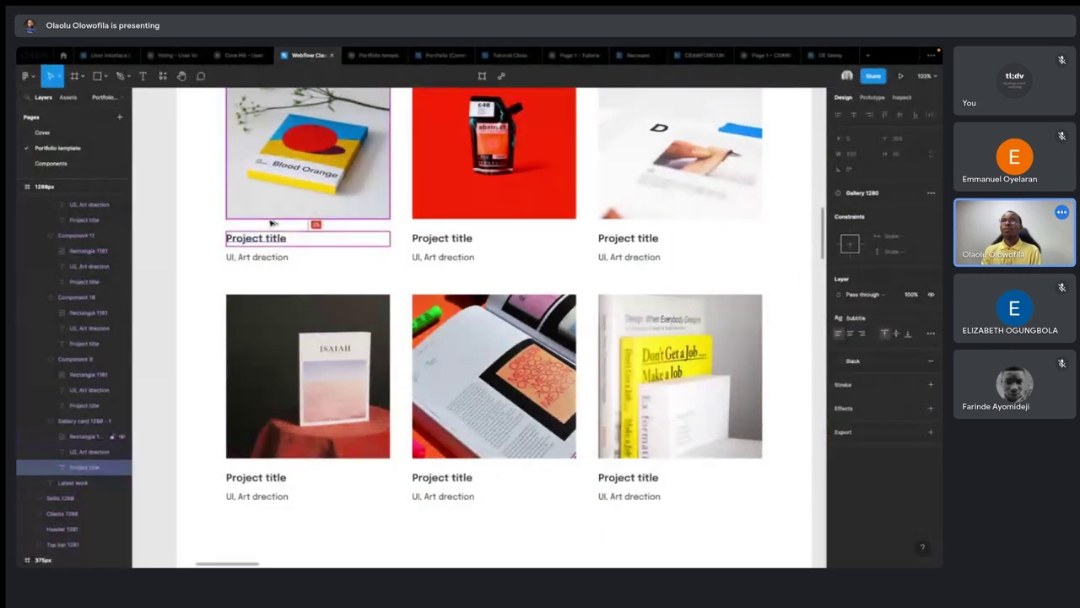
key("alt+Tab")
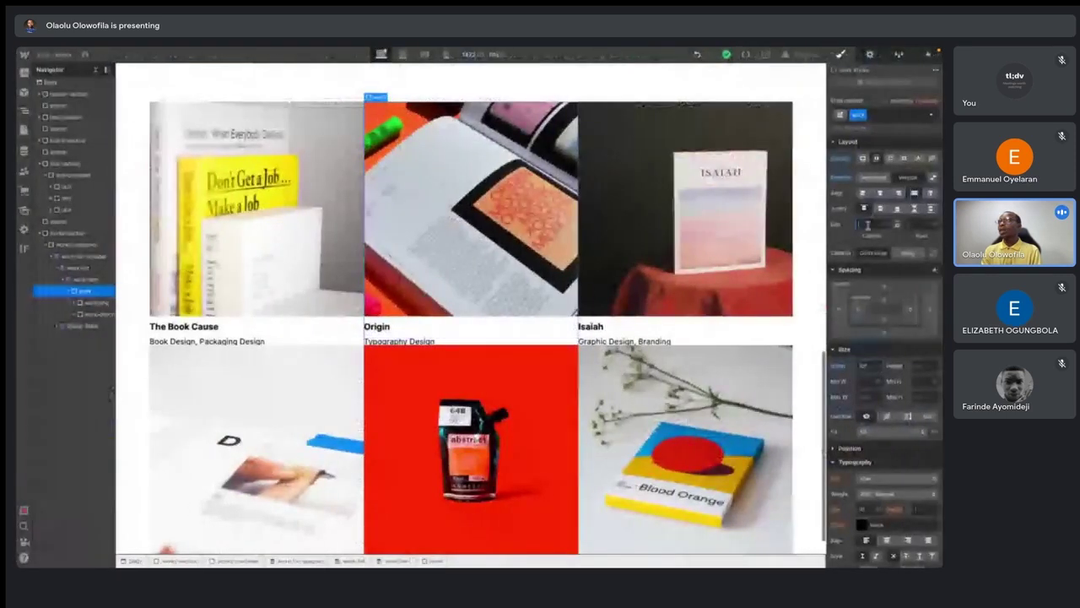
left_click(923, 228)
type("24")
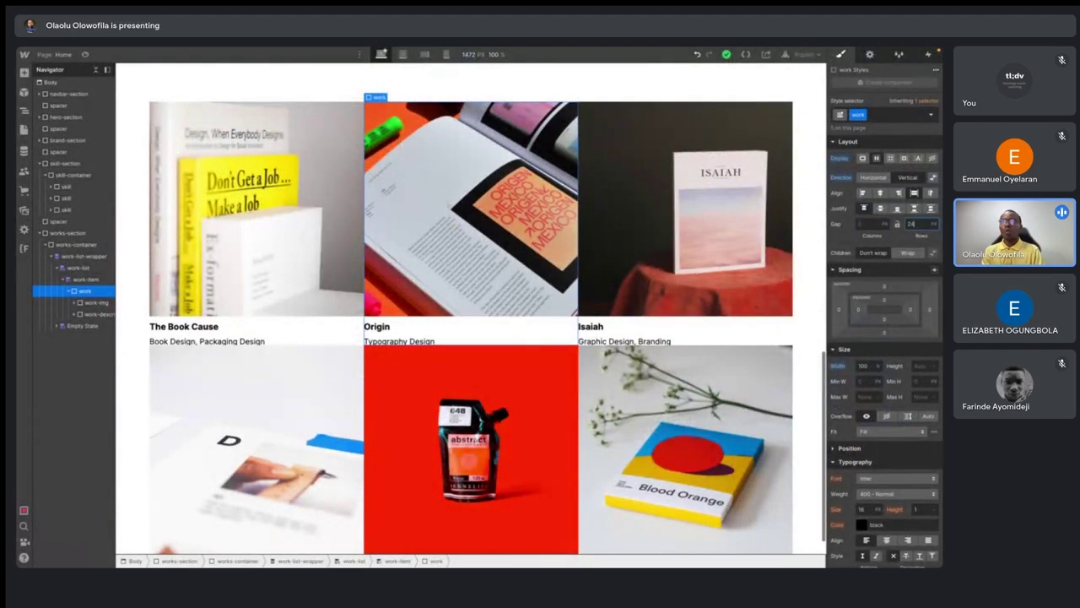
key("Return")
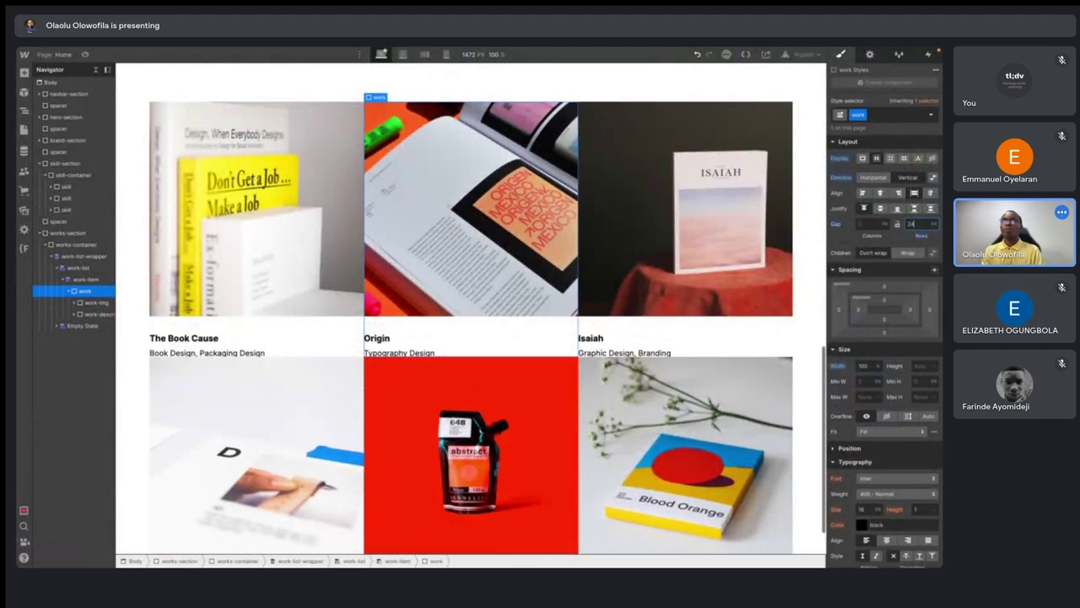
- Make the work-item element a flex container with vertical direction
left_click(70, 291)
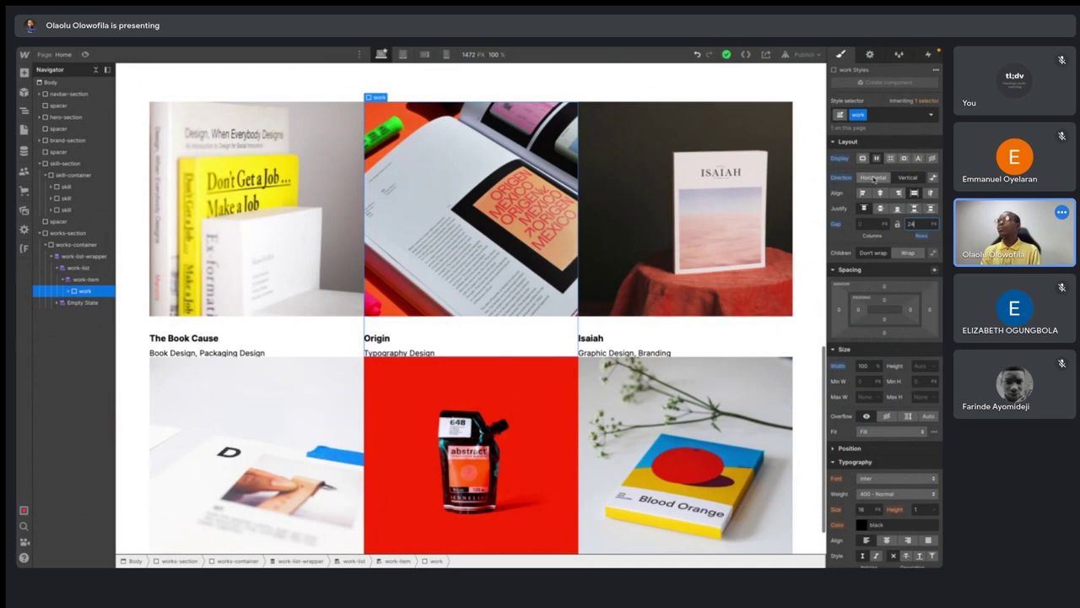
left_click(85, 280)
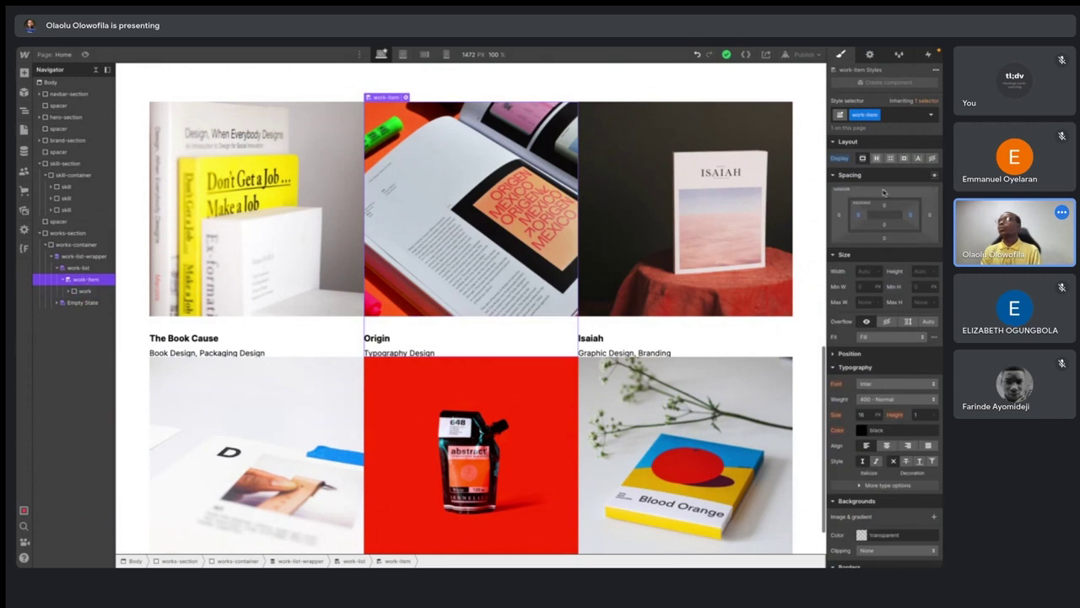
left_click(877, 159)
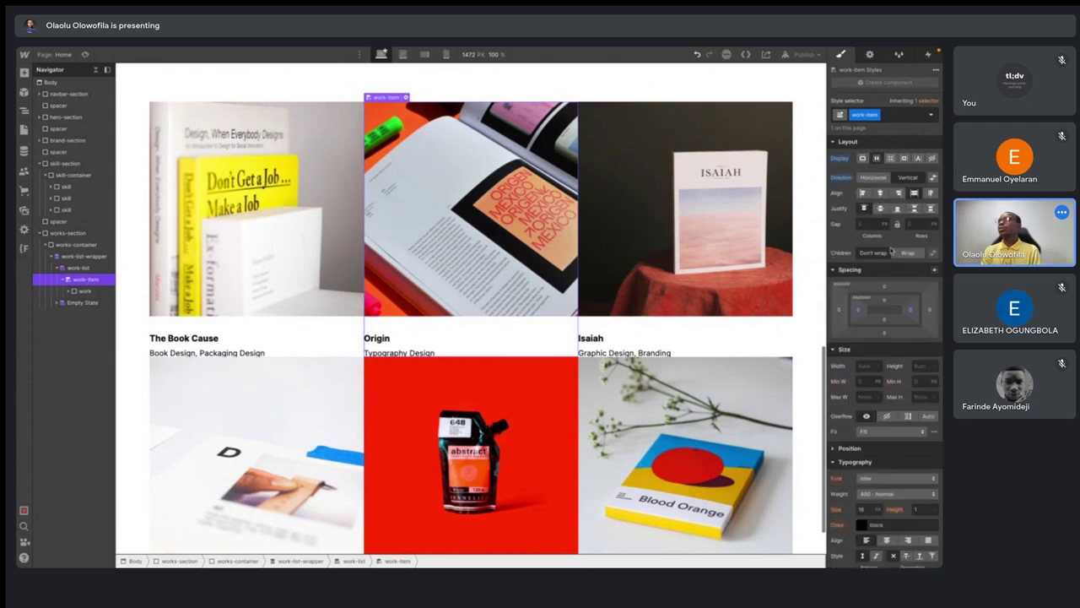
- Try column and row gaps on the work-item element, using 24 px for the columns, and clear both
left_click(873, 224)
type("24")
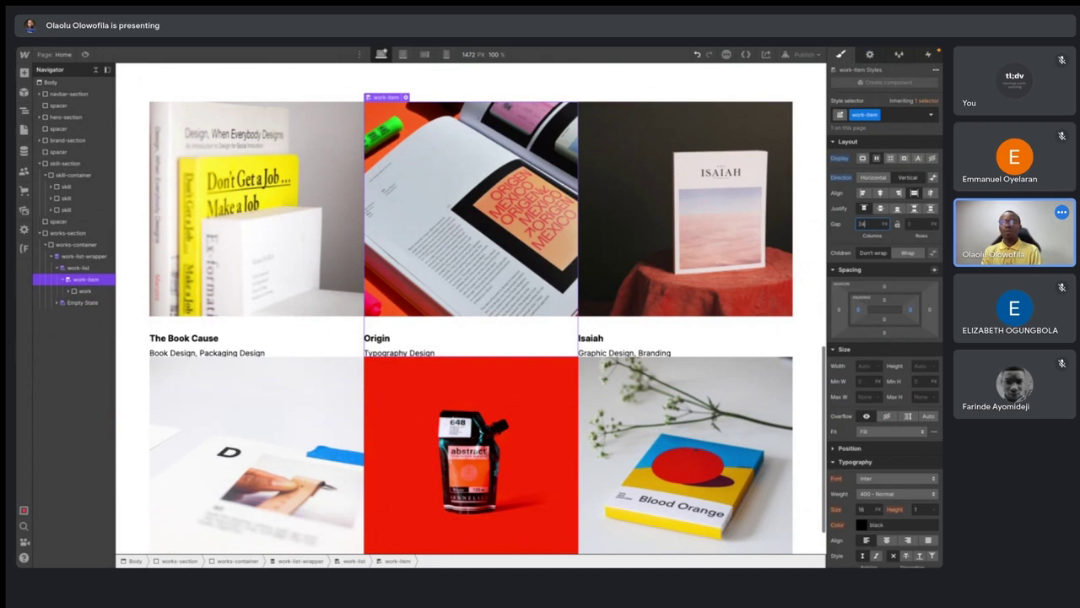
left_click(913, 224)
type("24")
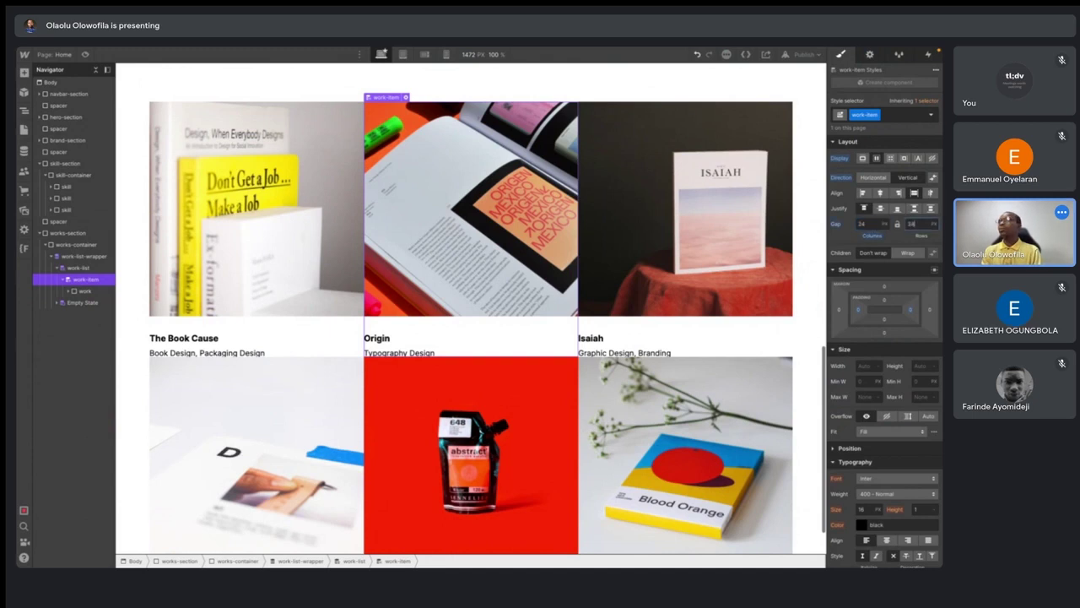
key("BackSpace")
key("BackSpace")
key("Return")
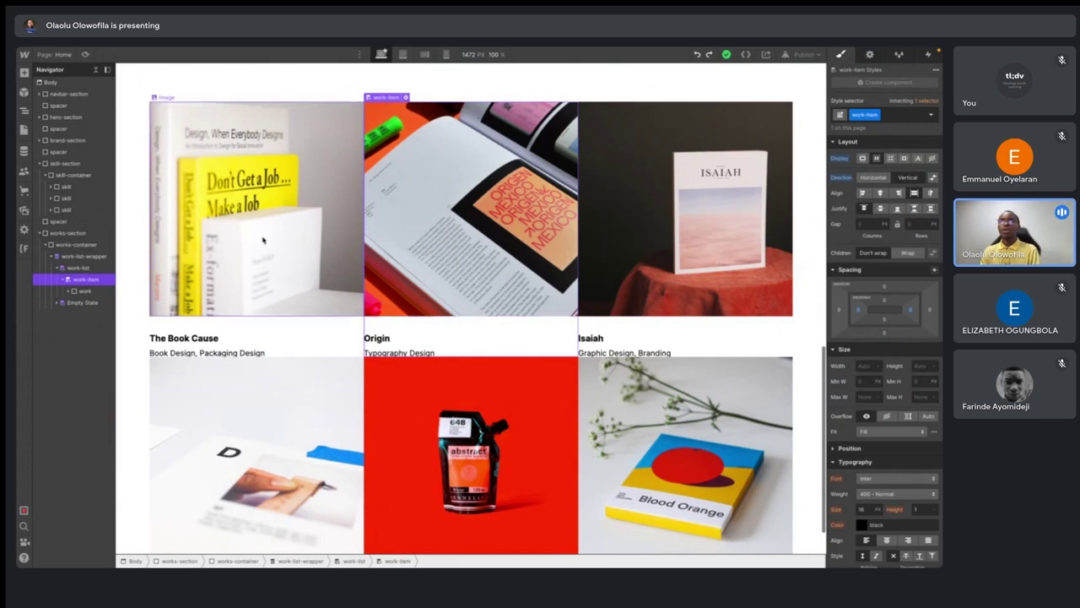
- Align the work block's children to the left and set its bottom margin to 40 px
mouse_move(112, 282)
left_click(84, 291)
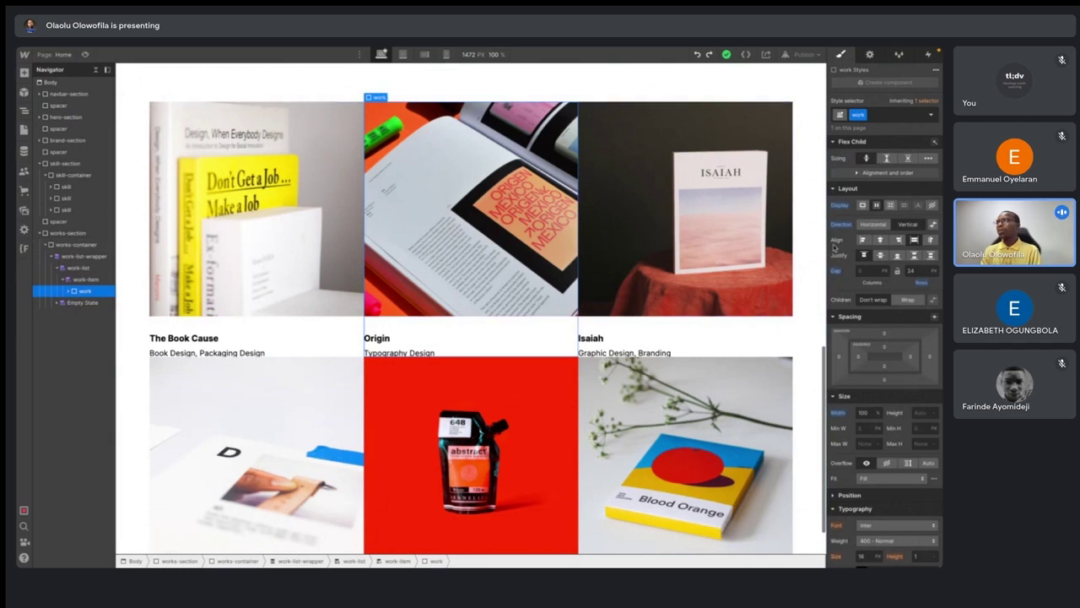
left_click(862, 241)
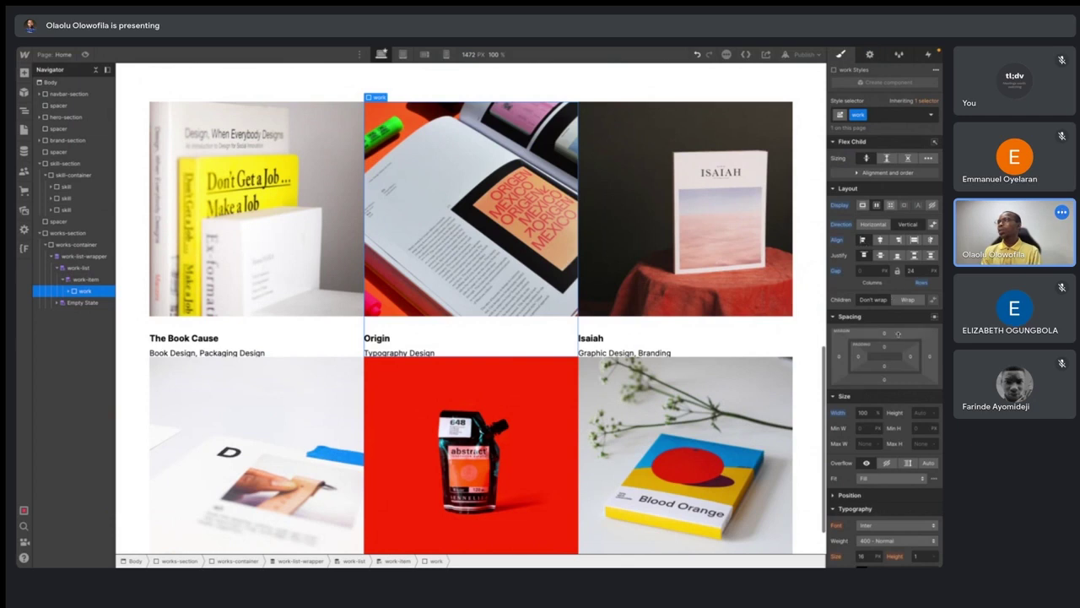
left_click(884, 380)
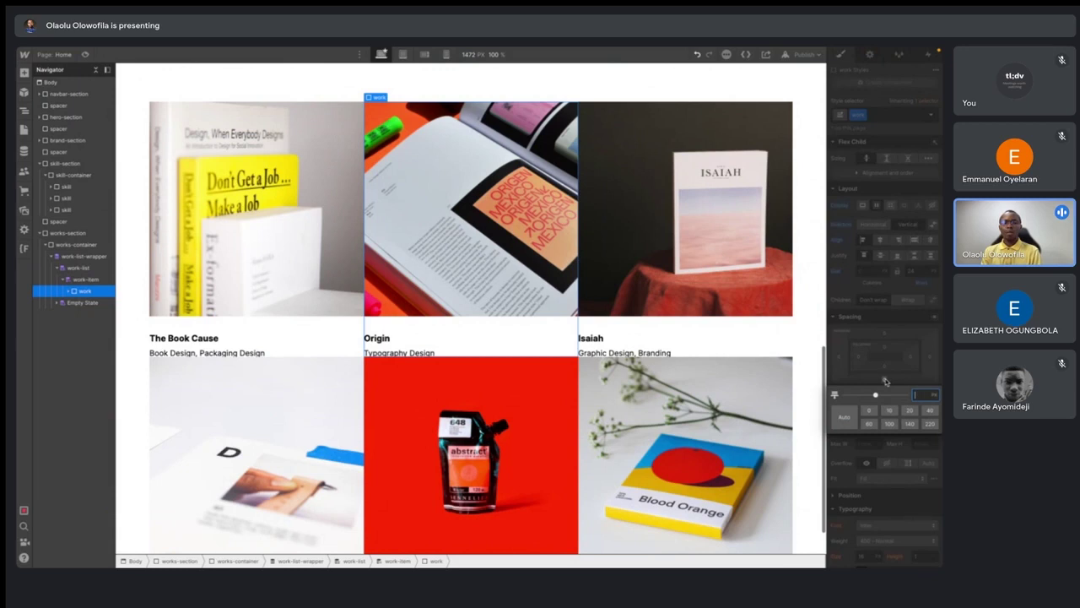
type("40")
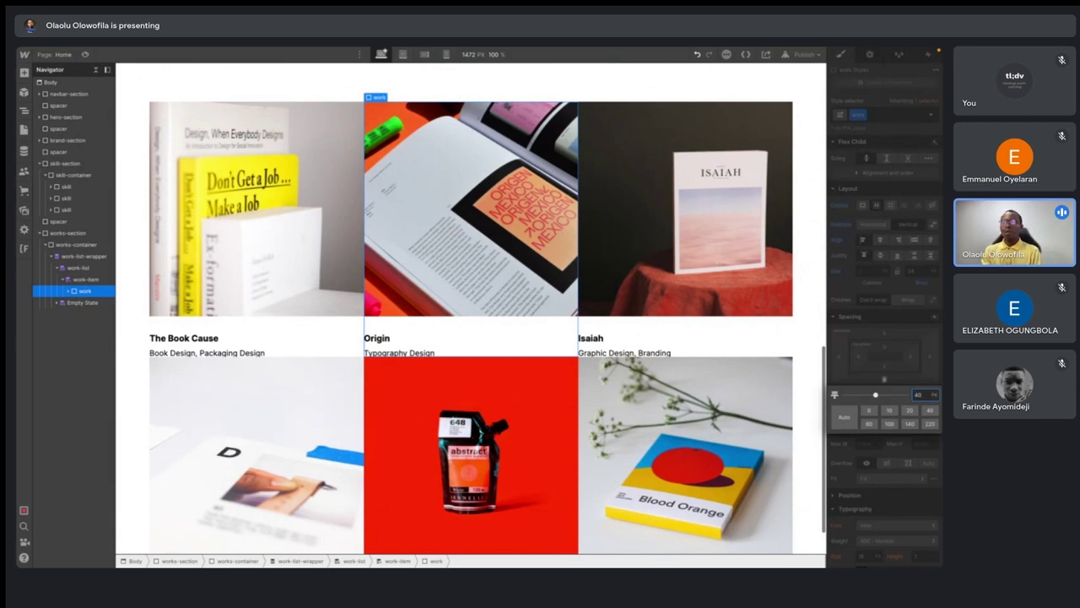
key("Return")
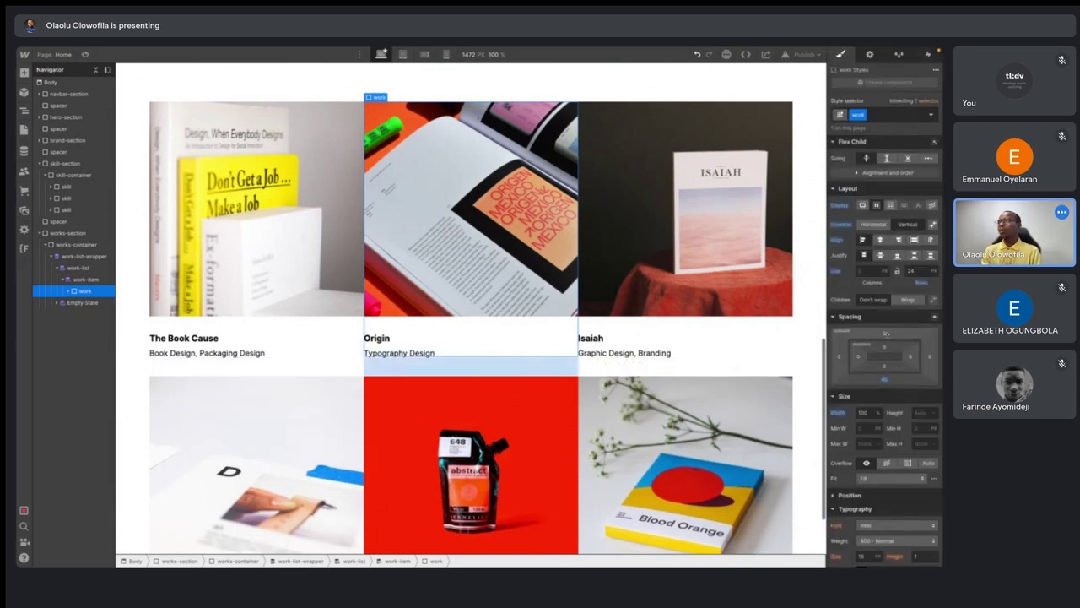
- Try a 40 px right margin and a roughly adjusted right padding on the work block, and return the margin to 0
left_click(931, 359)
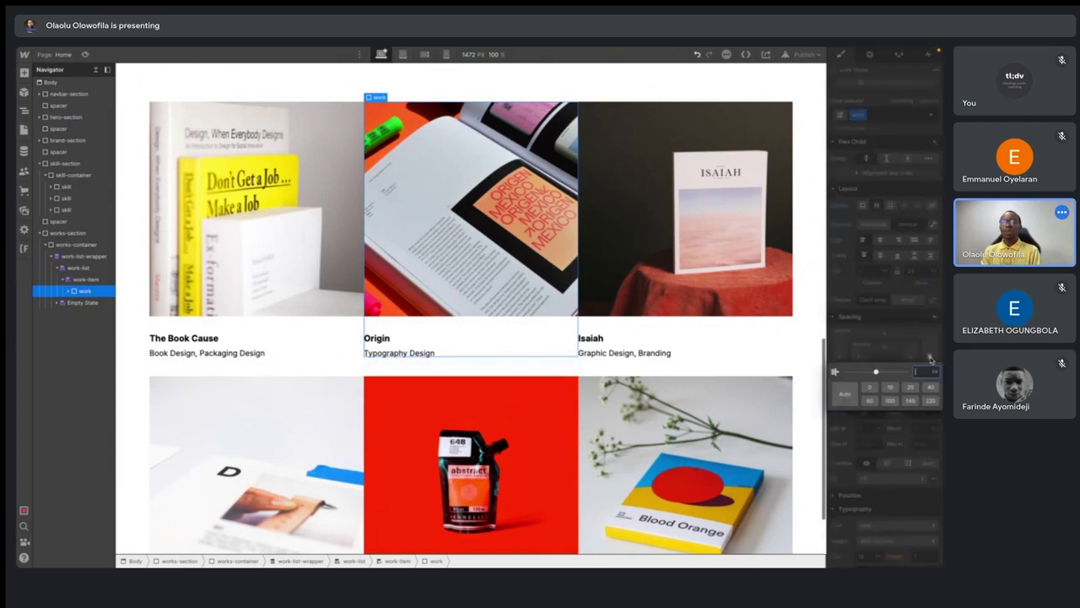
key("Escape")
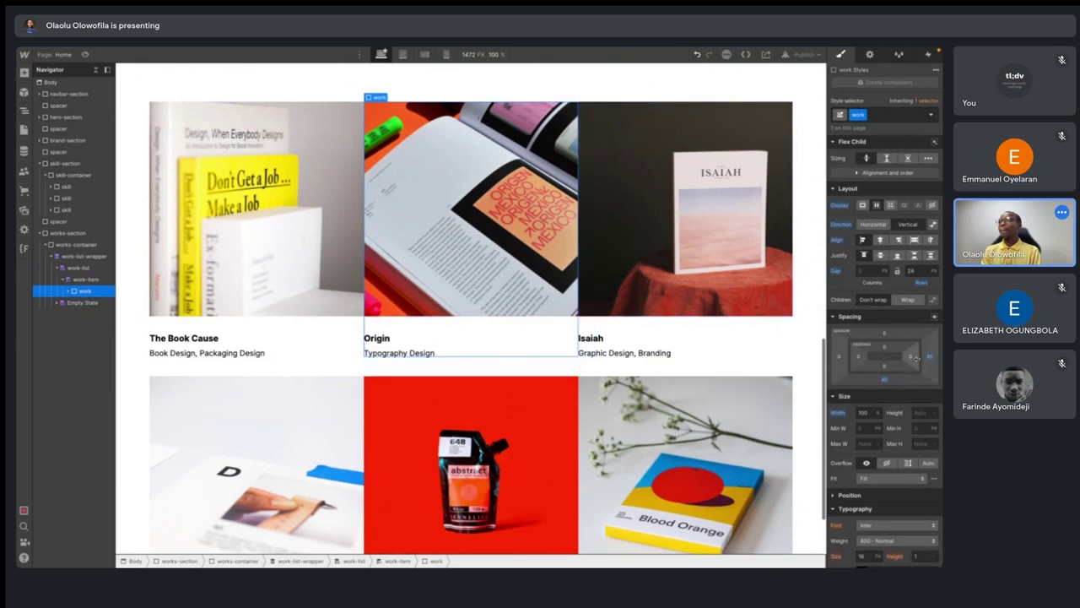
left_click_drag(905, 358, 898, 356)
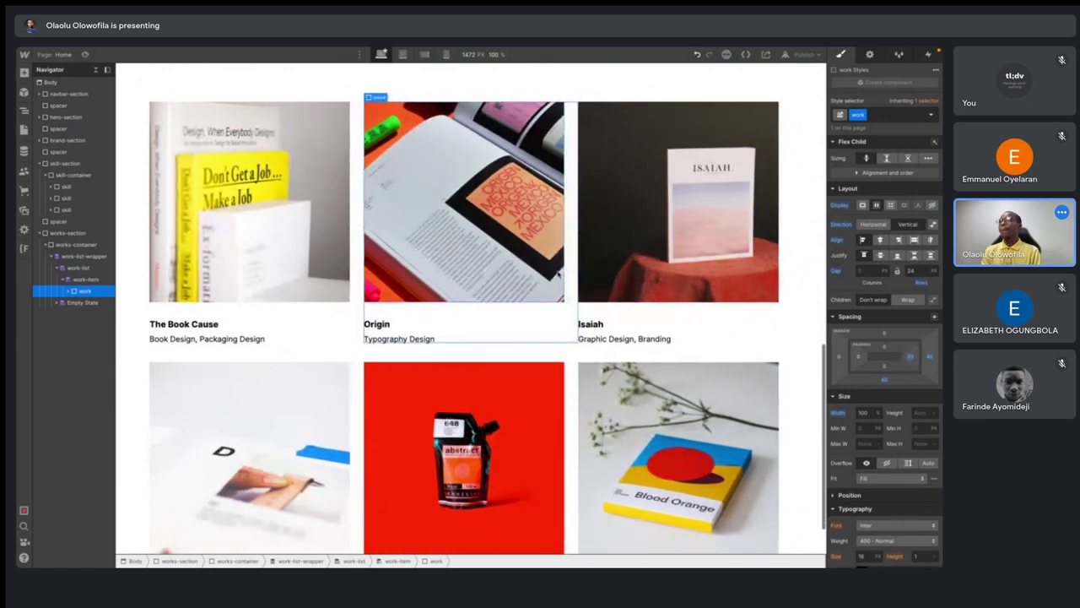
left_click(929, 359)
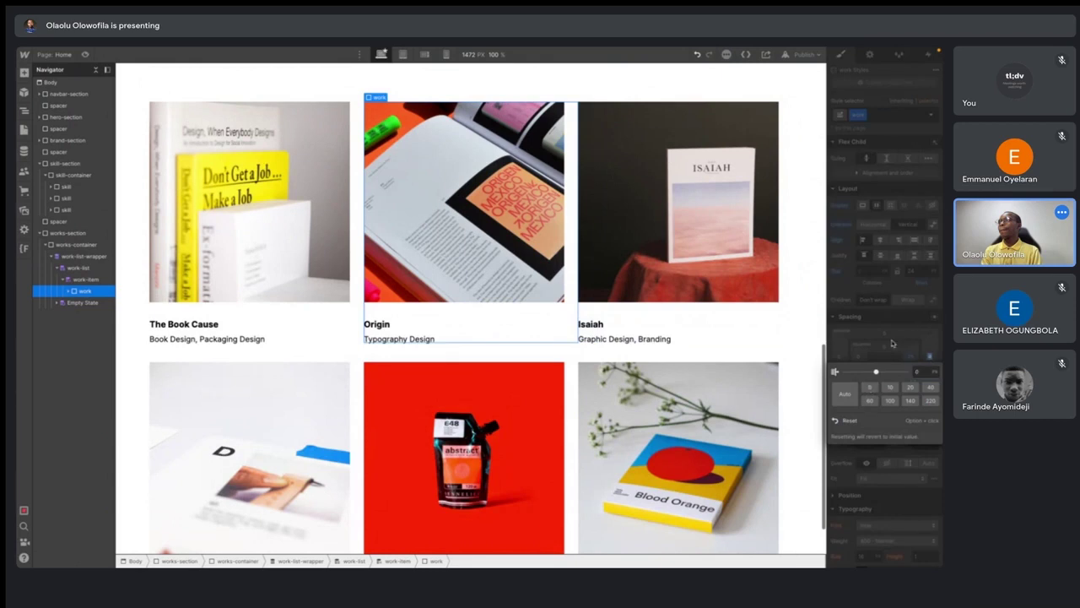
key("Escape")
- Set the work block's right padding to 40 px
left_click(912, 358)
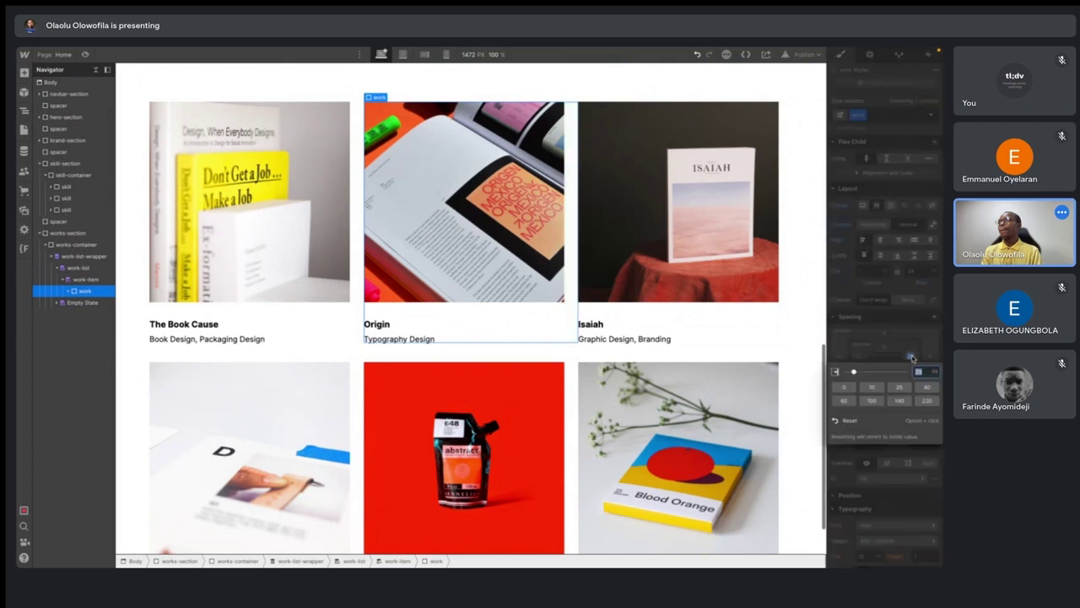
left_click(924, 387)
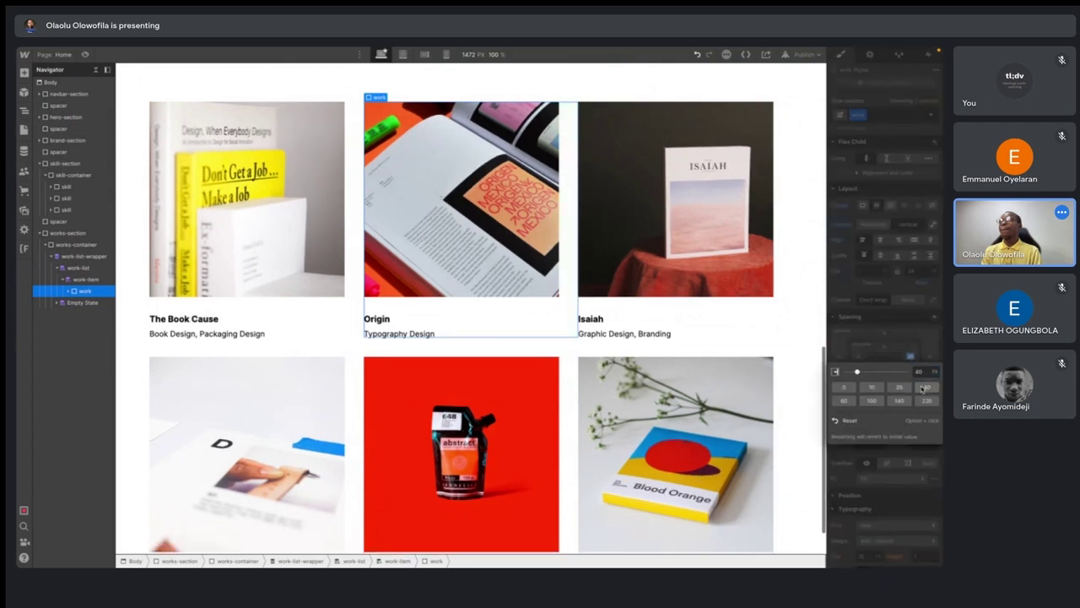
left_click(785, 299)
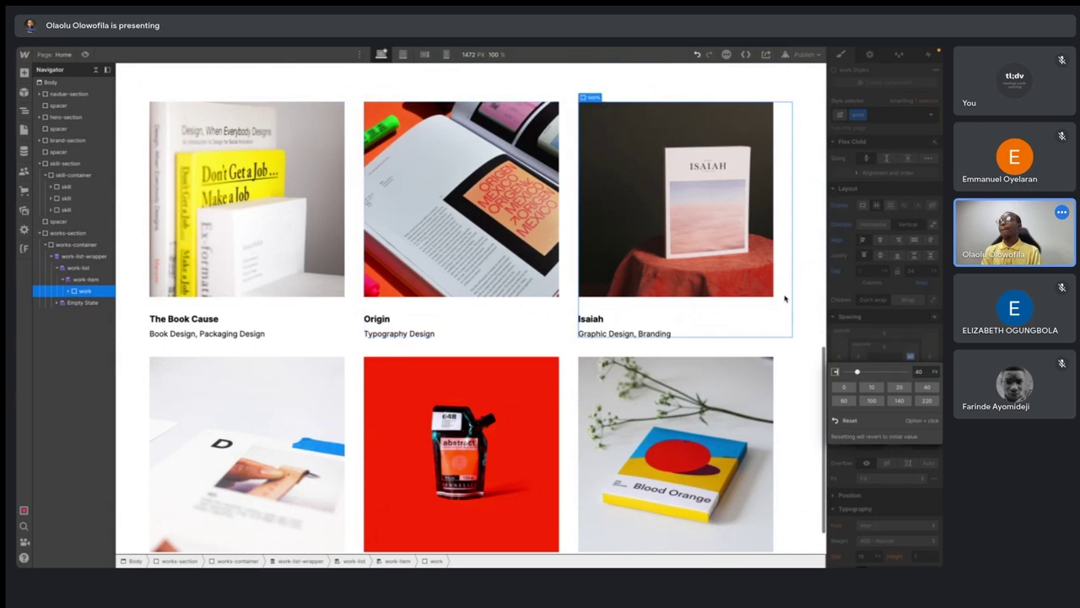
left_click(913, 280)
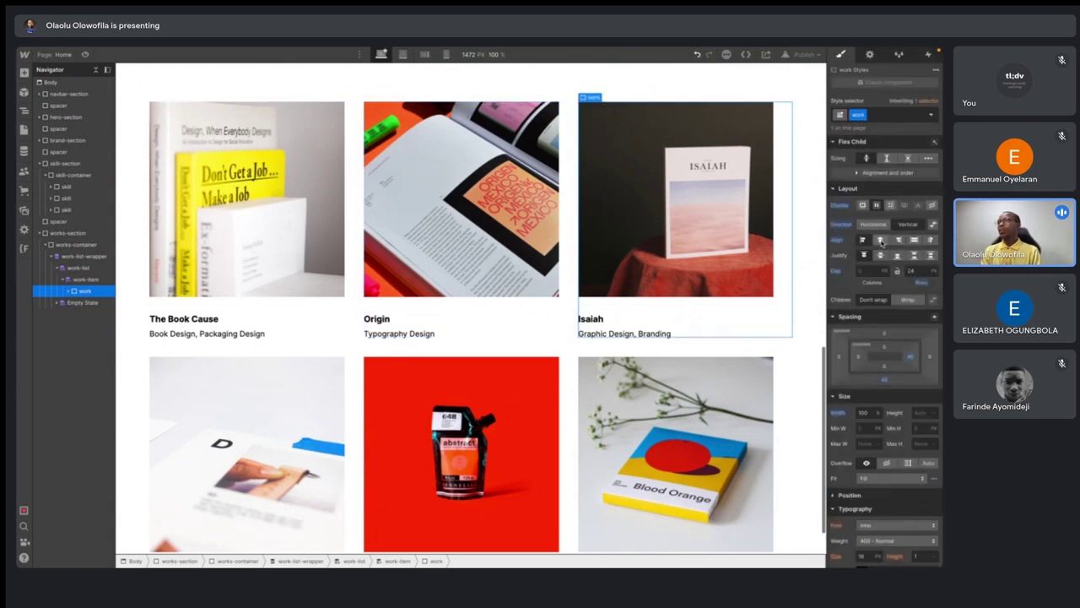
- Try centring the work block's children and return their alignment to the left
left_click(881, 241)
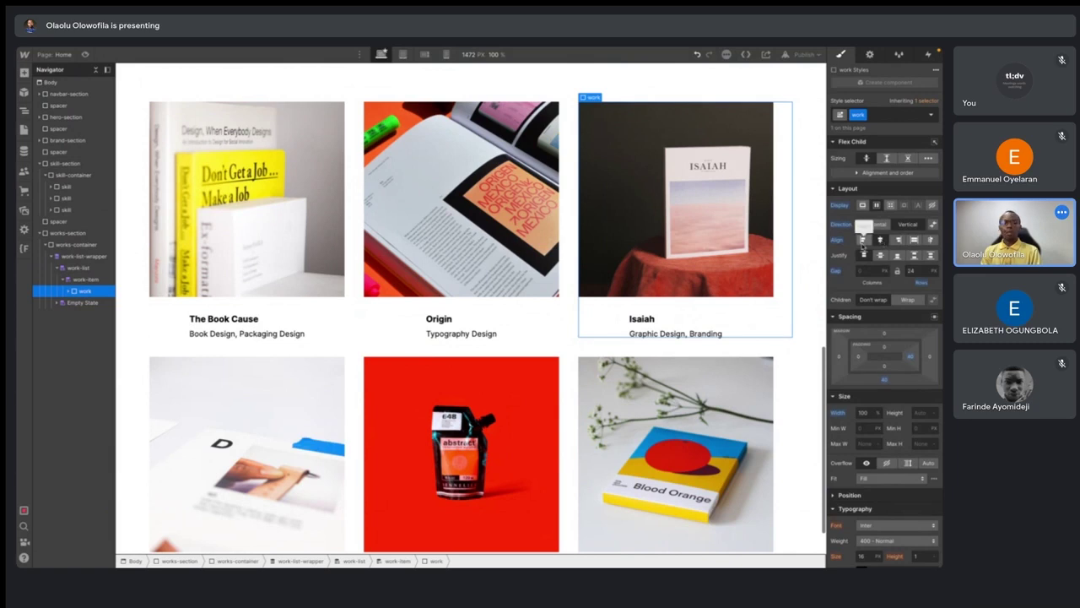
left_click(863, 241)
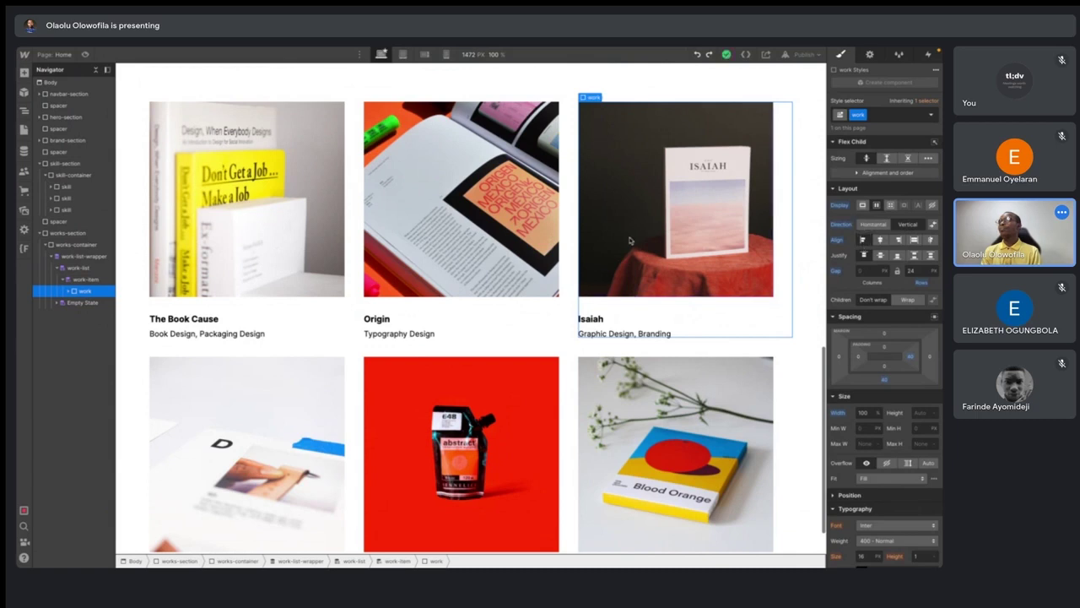
- Preview the page and examine the works grid's card spacing together with the skills and brand sections above it
left_click(171, 91)
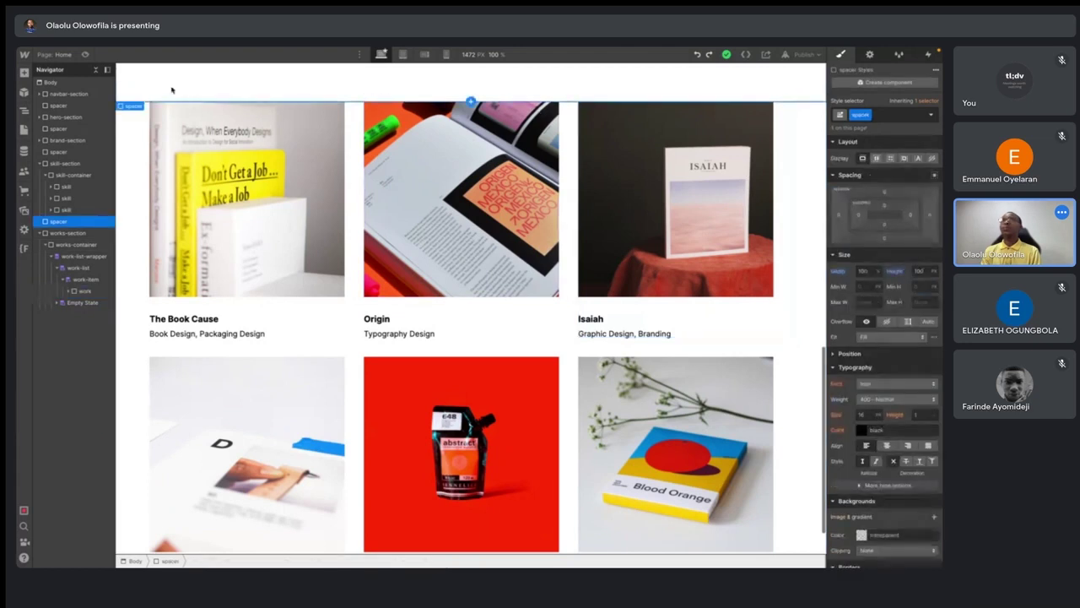
left_click(85, 54)
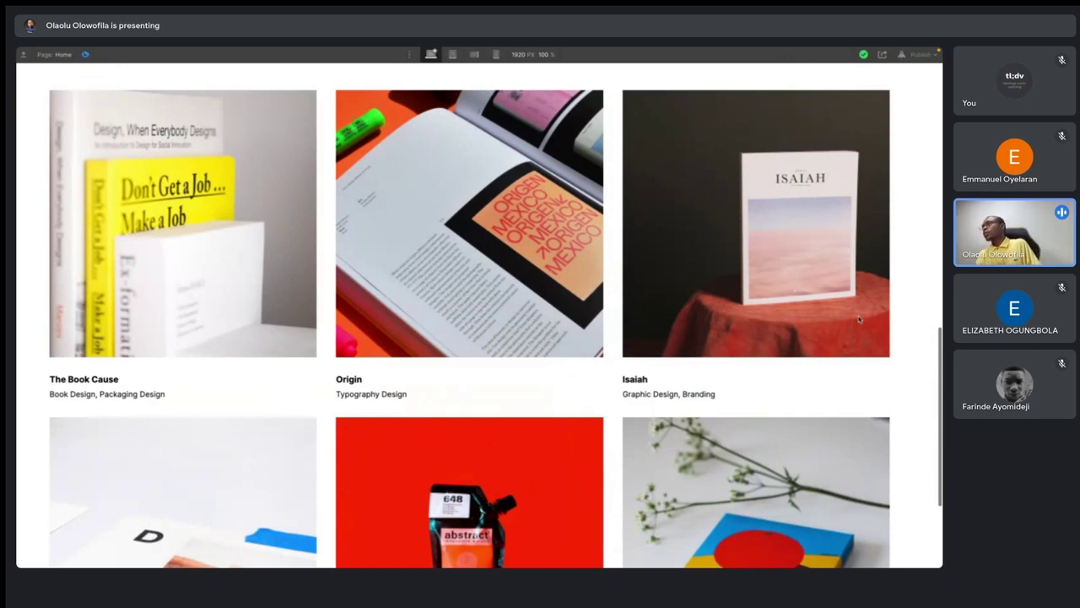
scroll(712, 376, "down", 2)
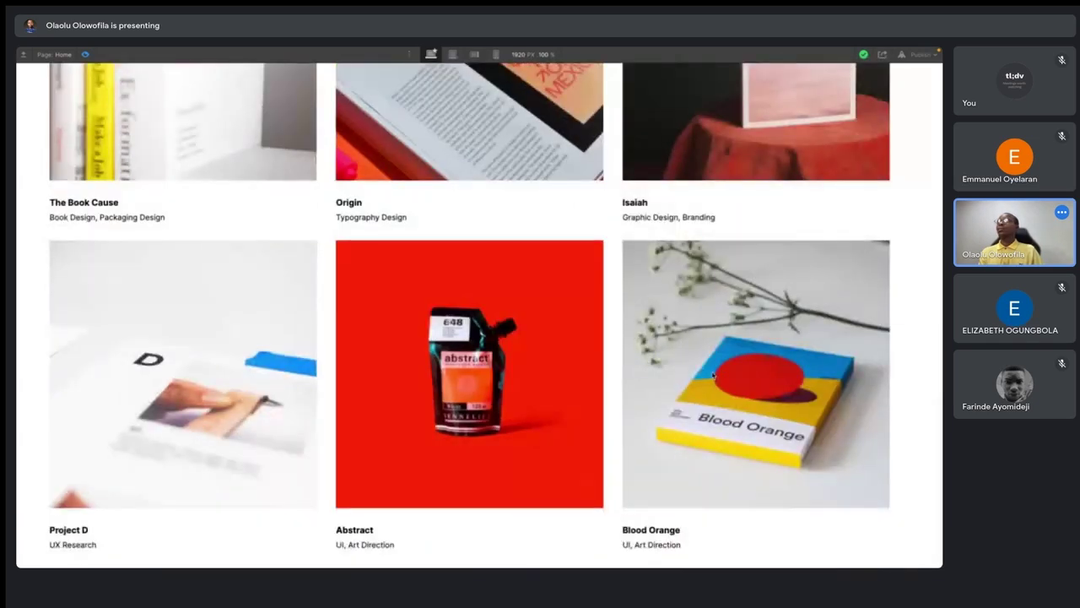
scroll(712, 375, "up", 1)
scroll(712, 376, "up", 1)
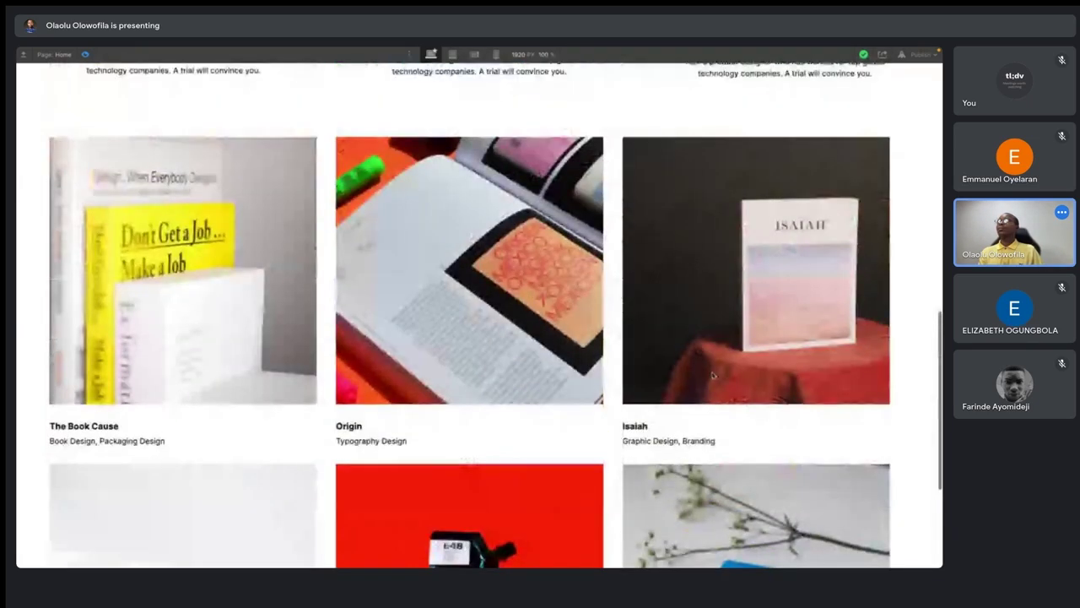
scroll(712, 376, "up", 2)
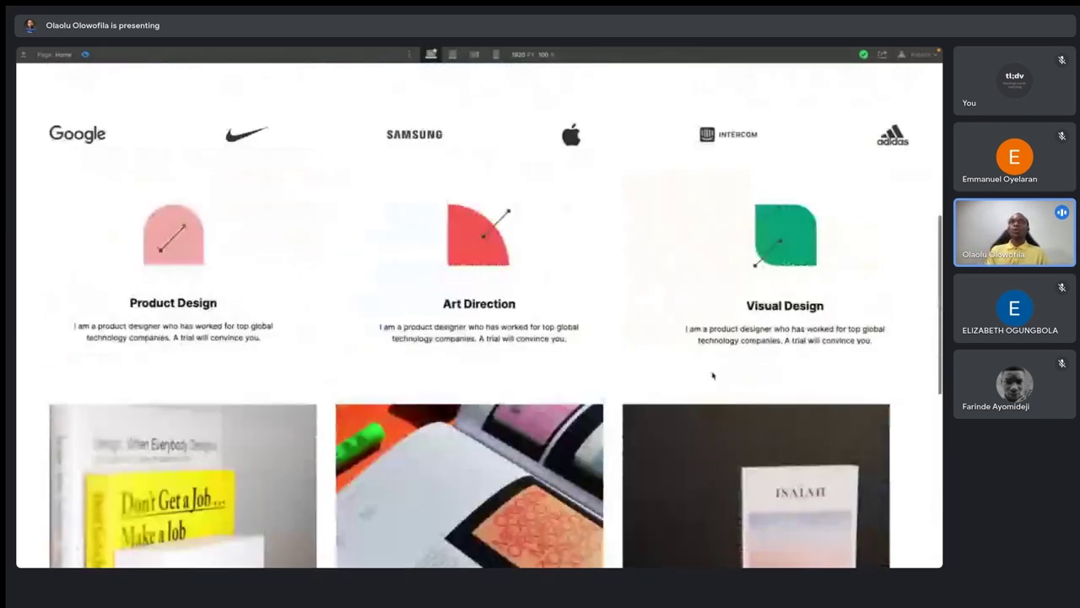
scroll(712, 375, "down", 3)
scroll(201, 260, "up", 1)
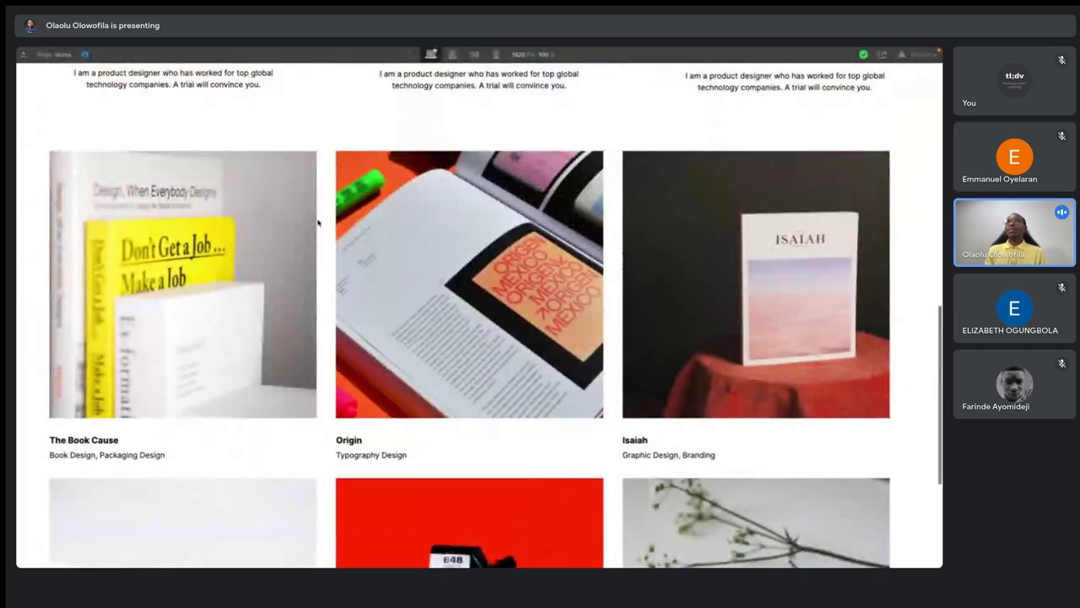
scroll(320, 196, "up", 1)
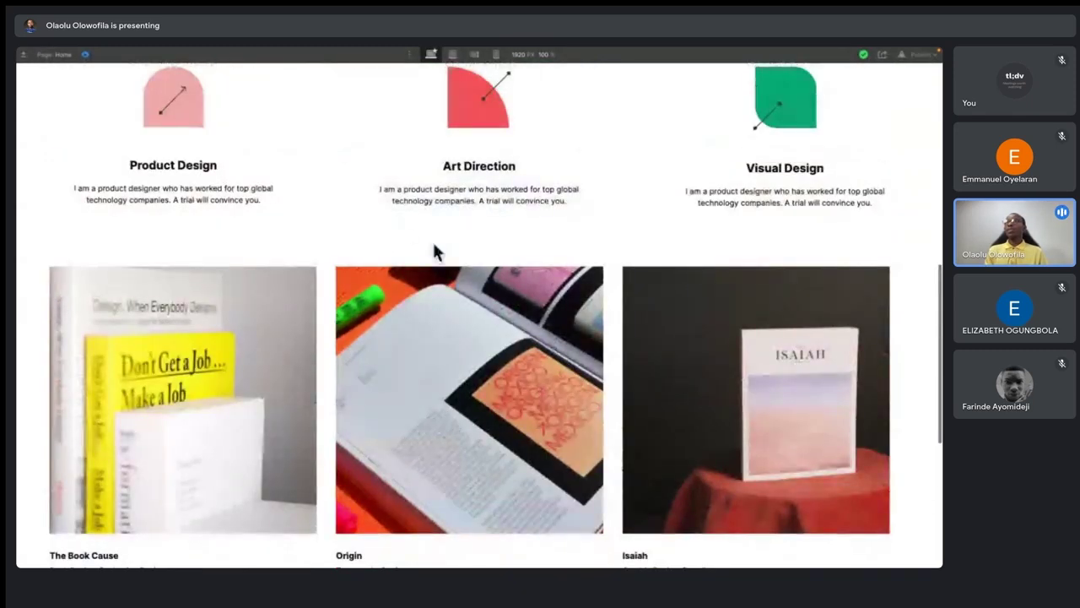
left_click(83, 54)
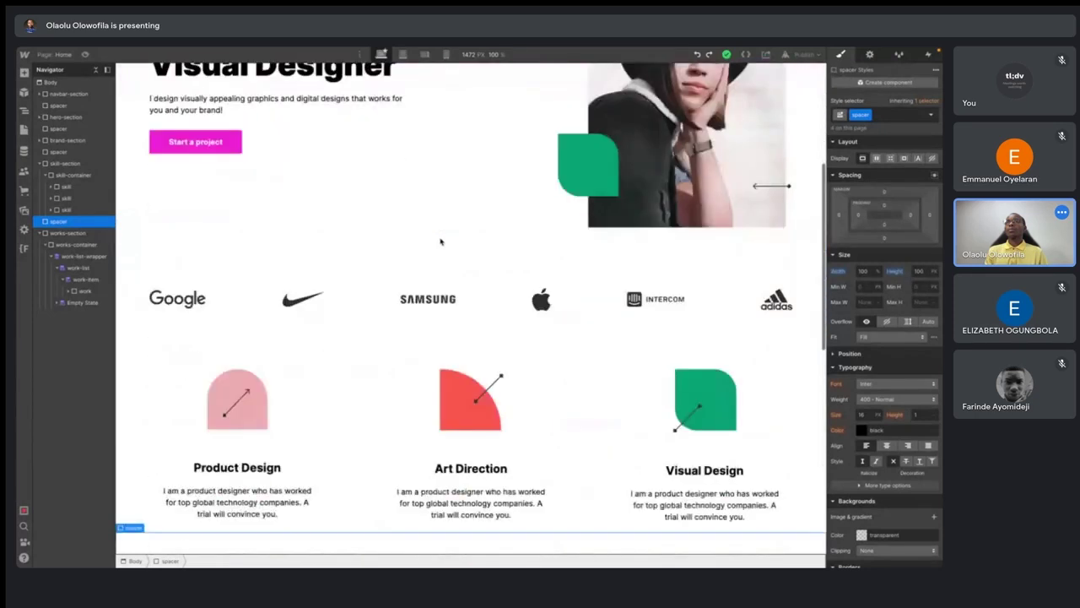
- Add a div block inside the works-container and give it the new class headline
left_click(59, 235)
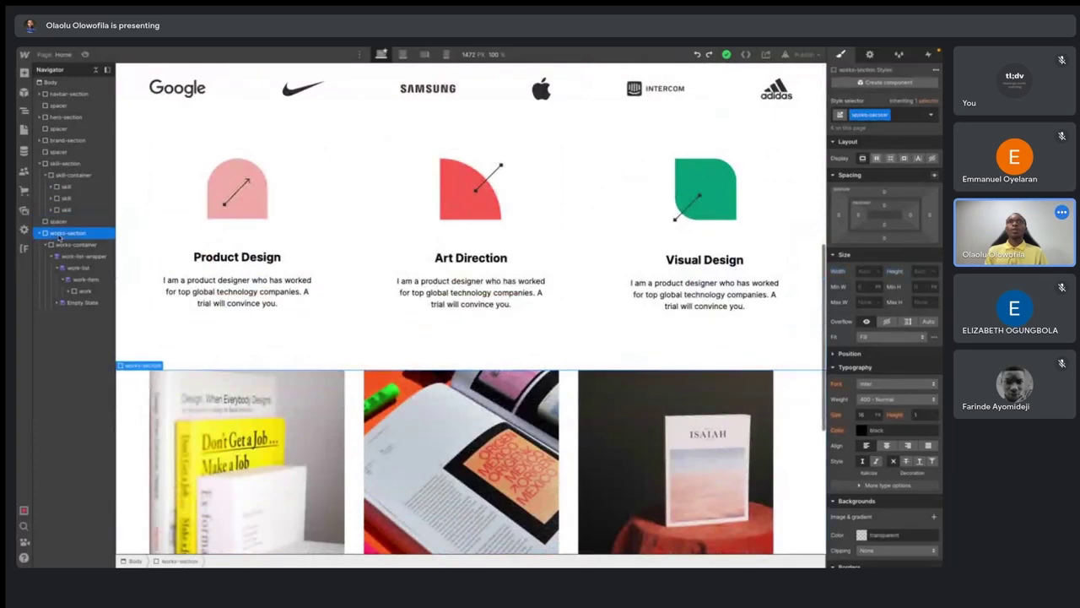
left_click(67, 246)
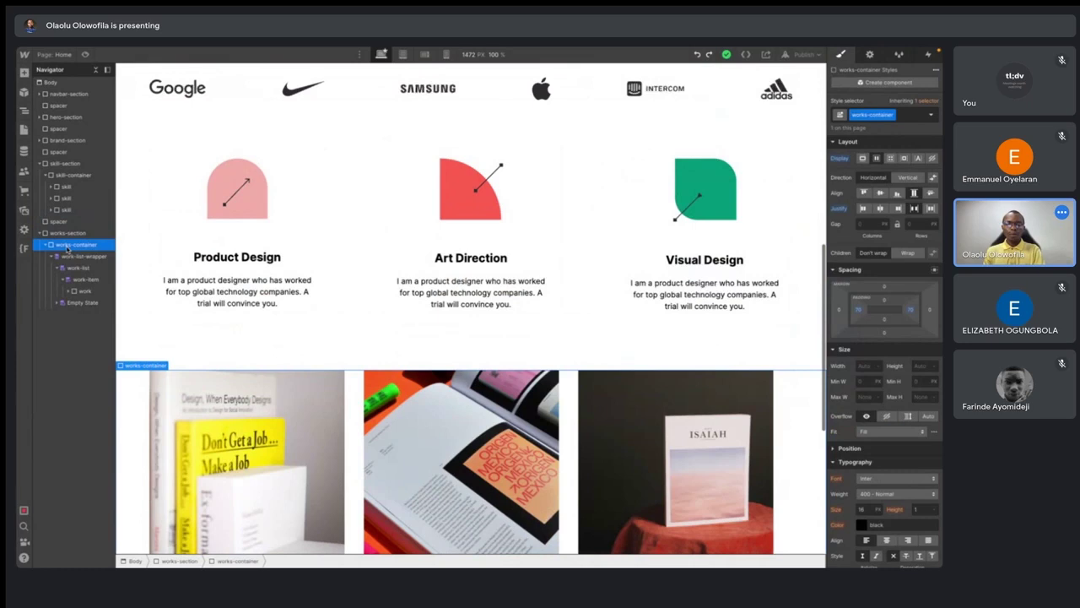
key("ctrl+e")
type("div")
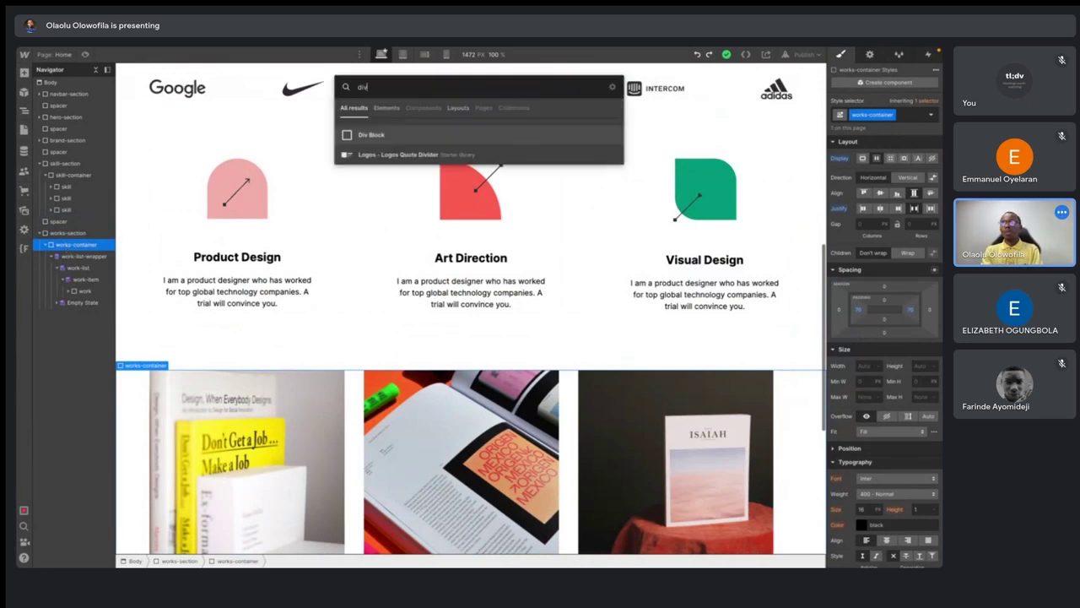
key("Return")
key("ctrl+Return")
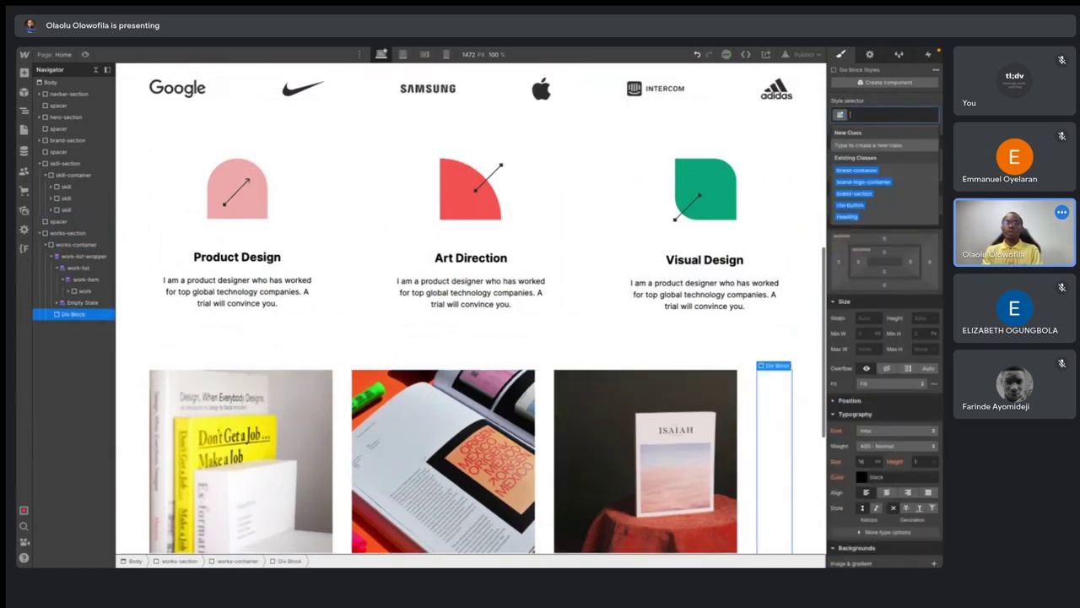
type("headline")
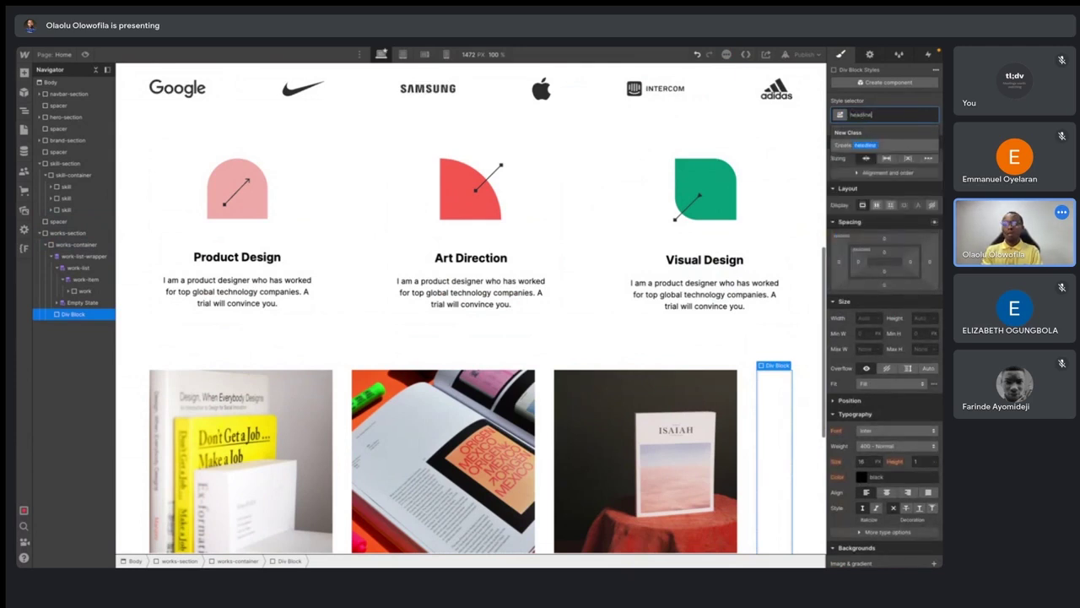
key("Return")
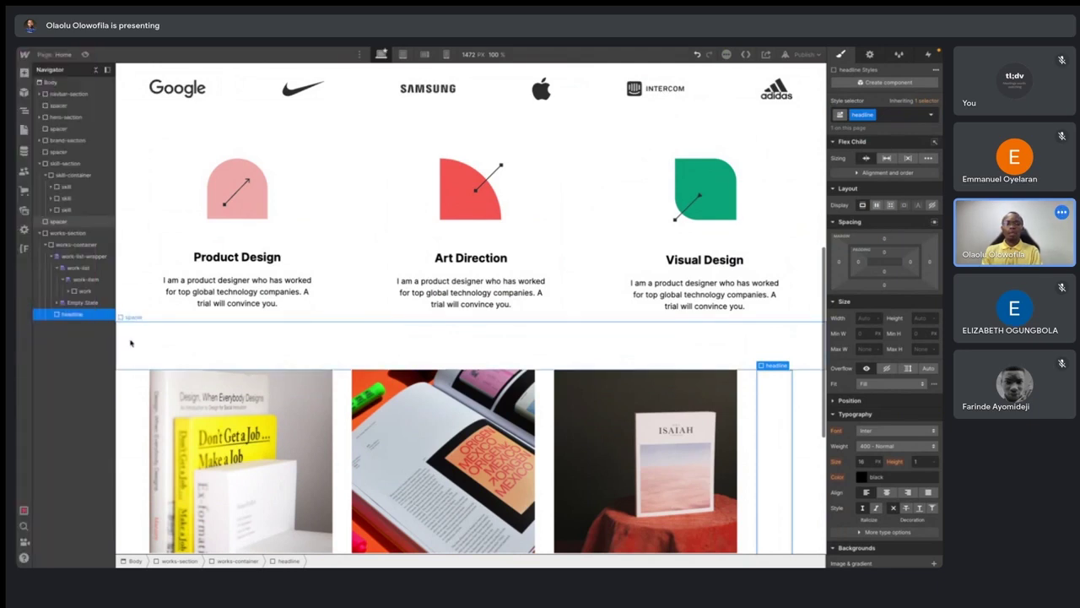
- Insert a heading inside the headline block and set its type to H2
key("ctrl+e")
type("head")
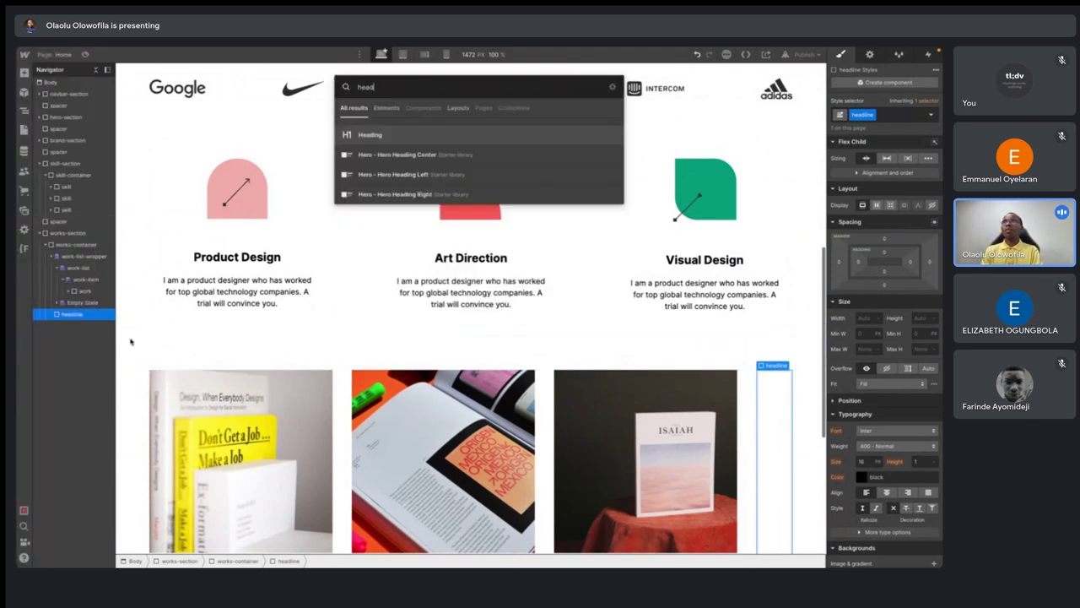
left_click(371, 135)
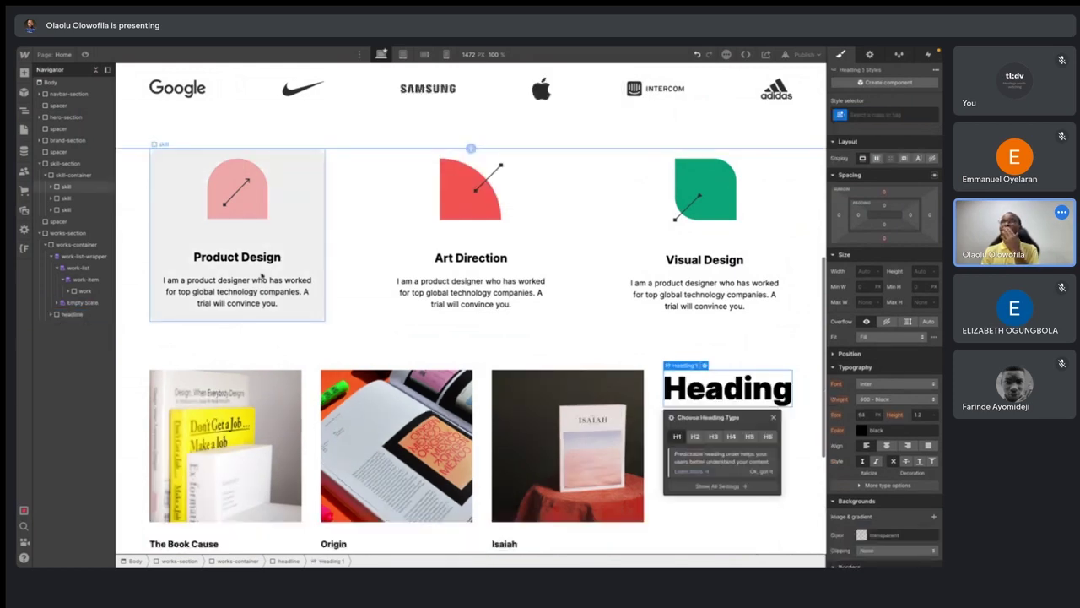
left_click(697, 436)
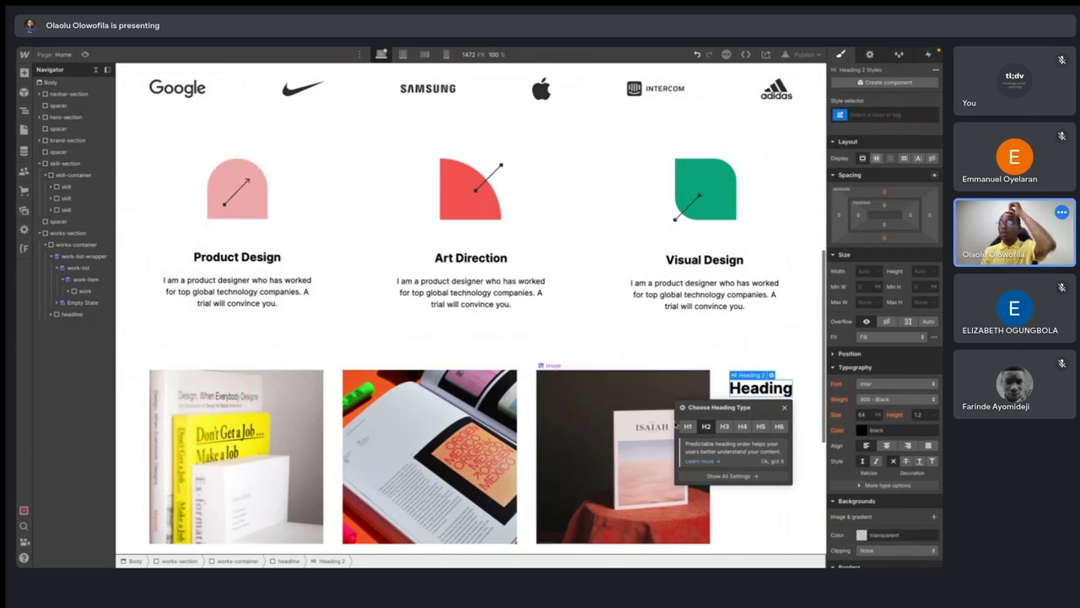
- Replace the placeholder text of the new heading with "Latest Works"
left_click(758, 386)
double_click(759, 384)
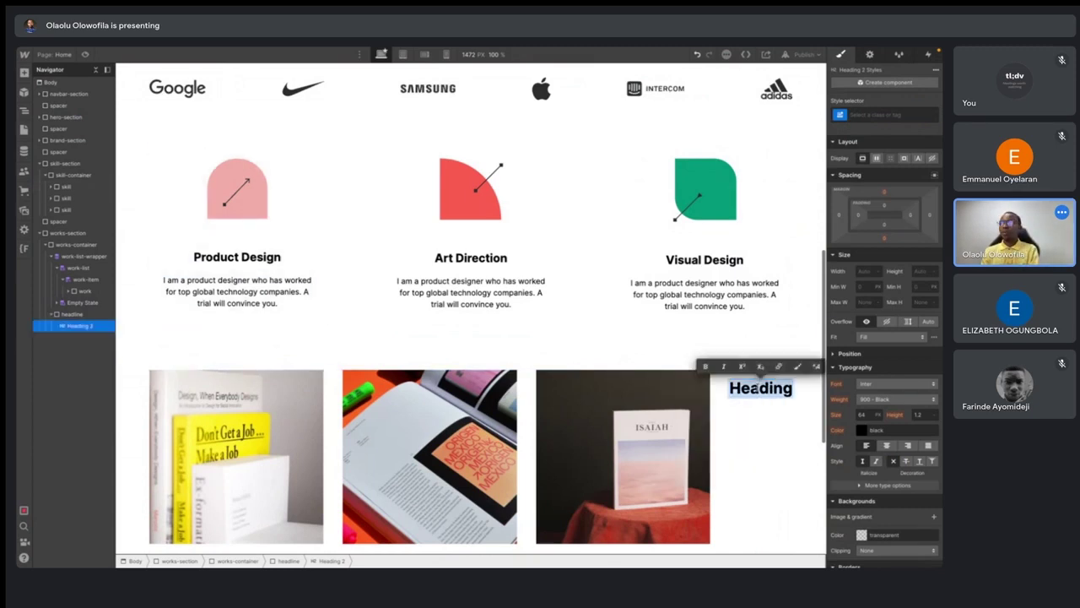
type("Lates")
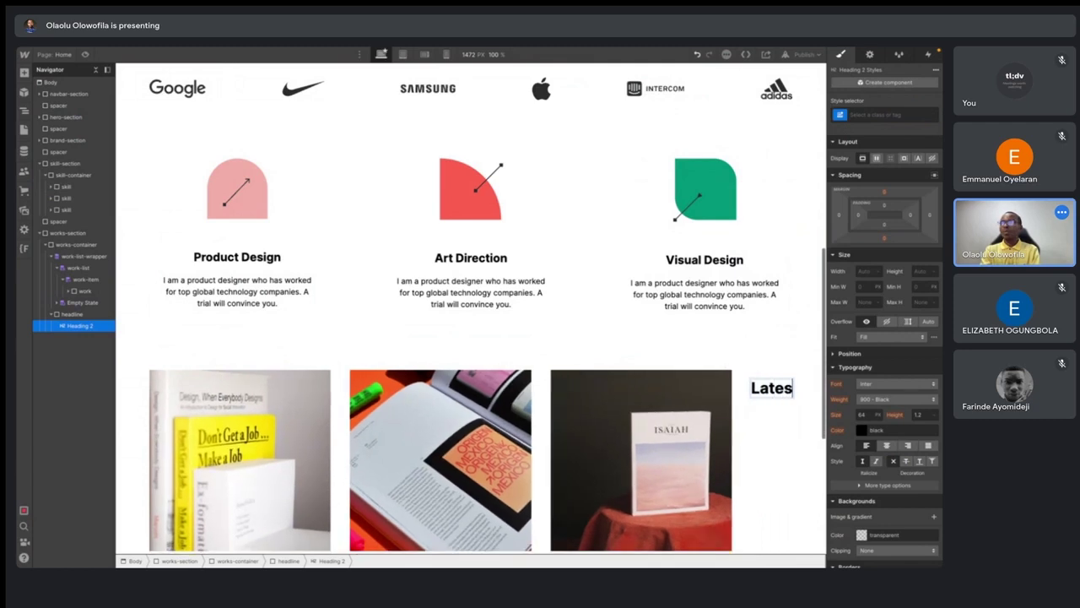
type("t Works")
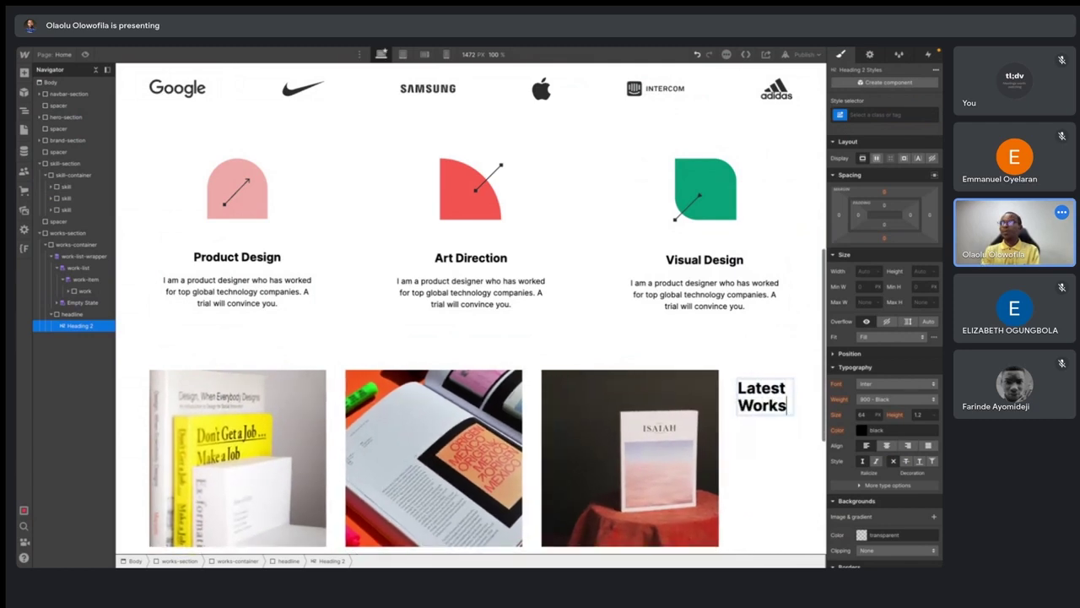
key("Escape")
left_click(743, 342)
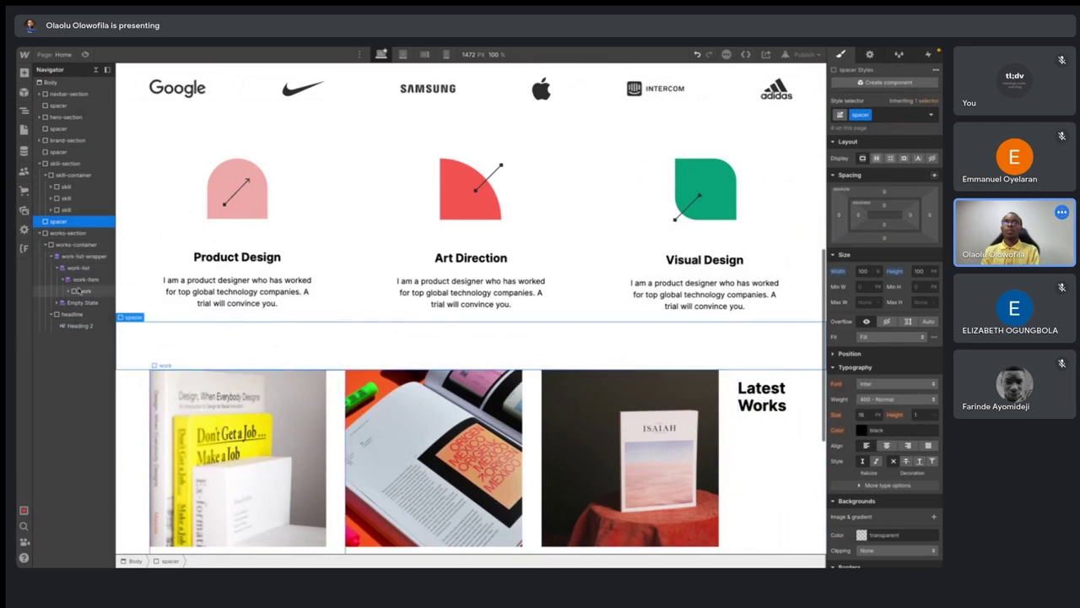
- Move the headline block above the work-list-wrapper inside the works-container
left_click(76, 245)
left_click(73, 314)
left_click_drag(73, 270, 73, 251)
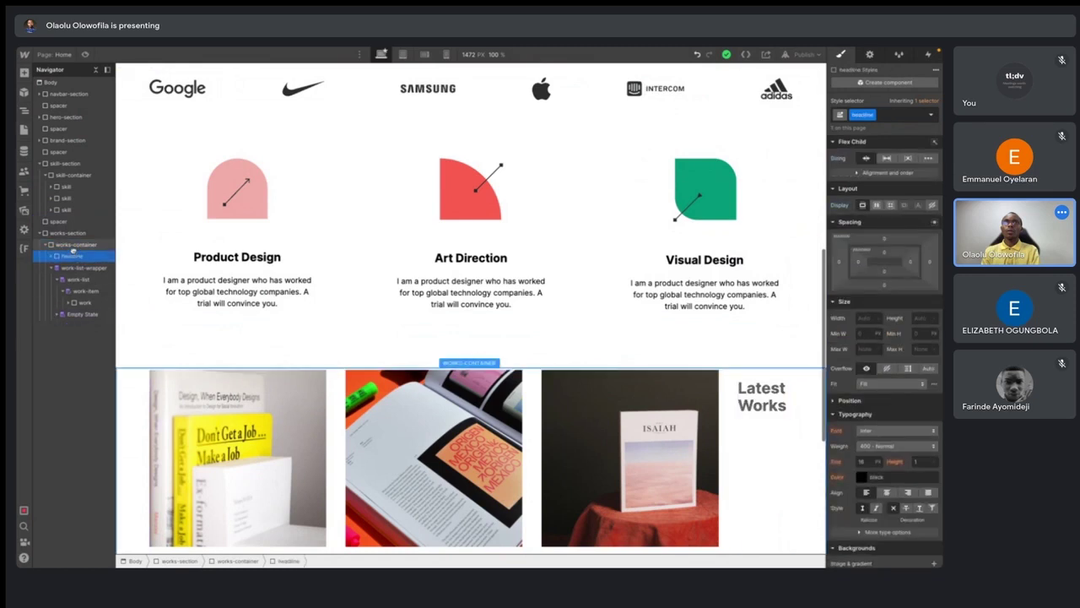
- Set the works-container's flex direction to vertical with a 40 px row gap
left_click(68, 245)
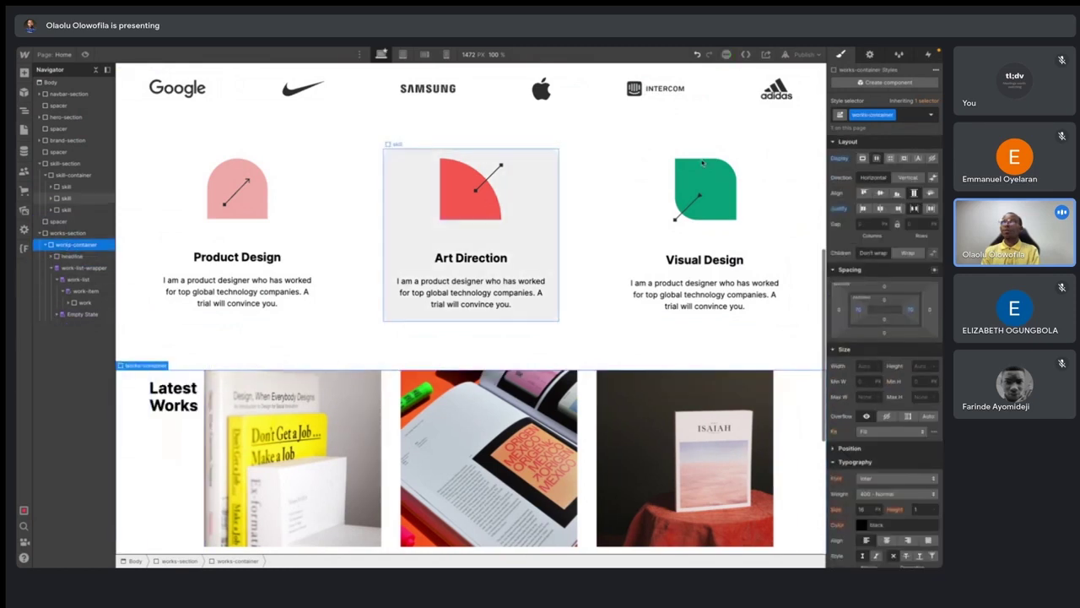
left_click(903, 177)
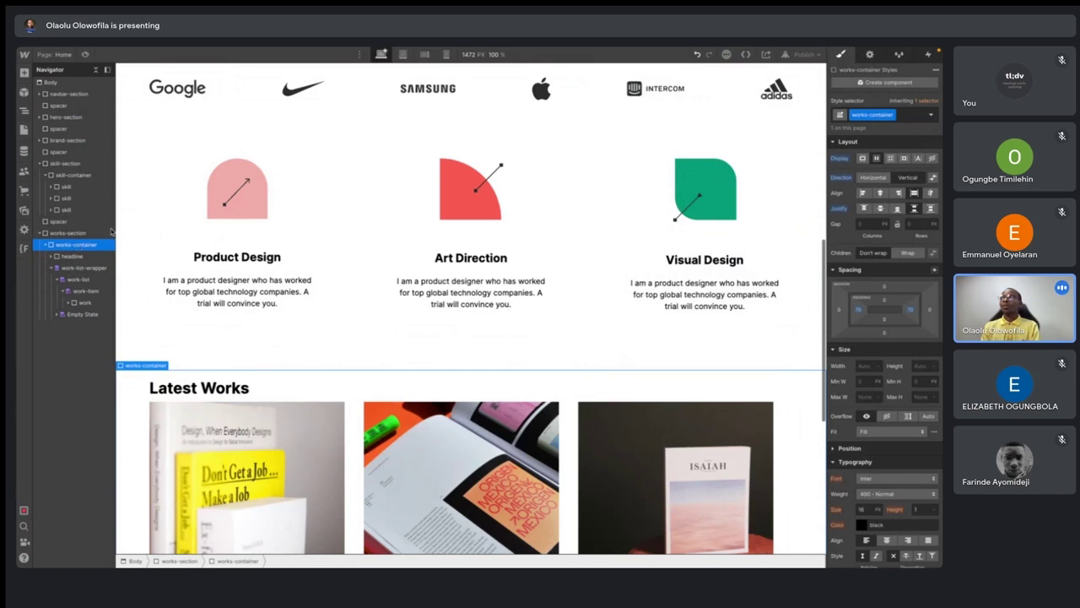
left_click(910, 223)
type("40")
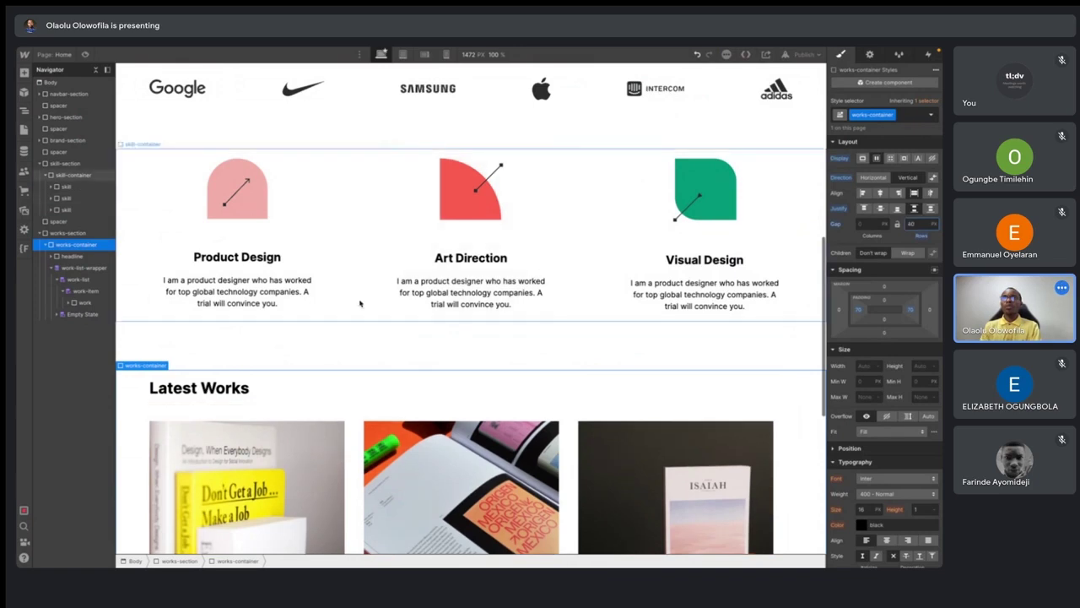
left_click(351, 351)
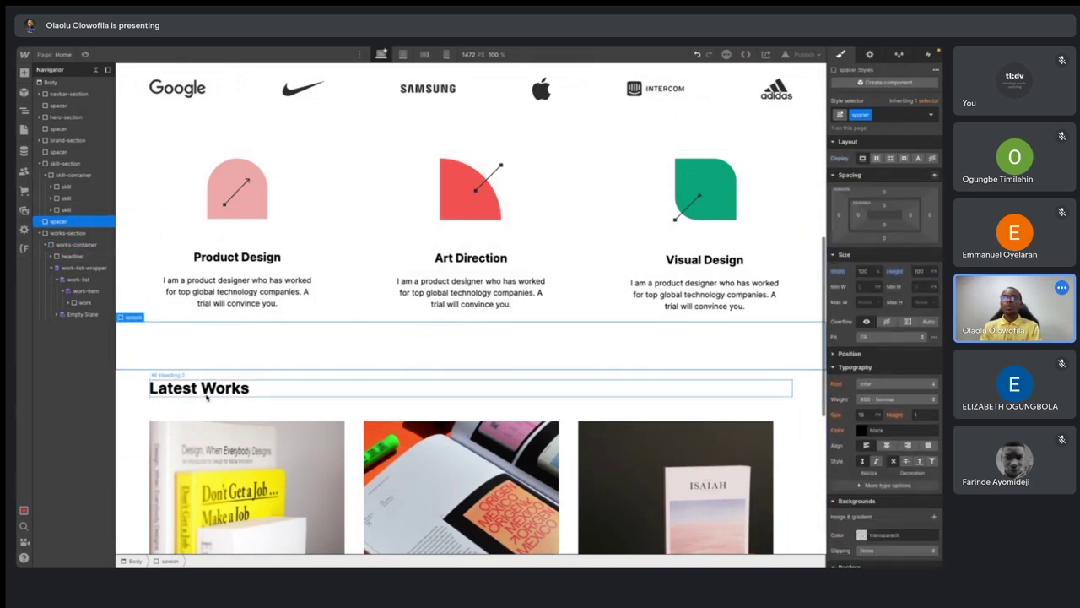
- Make the headline block a flex container and justify its content to the centre
left_click(75, 256)
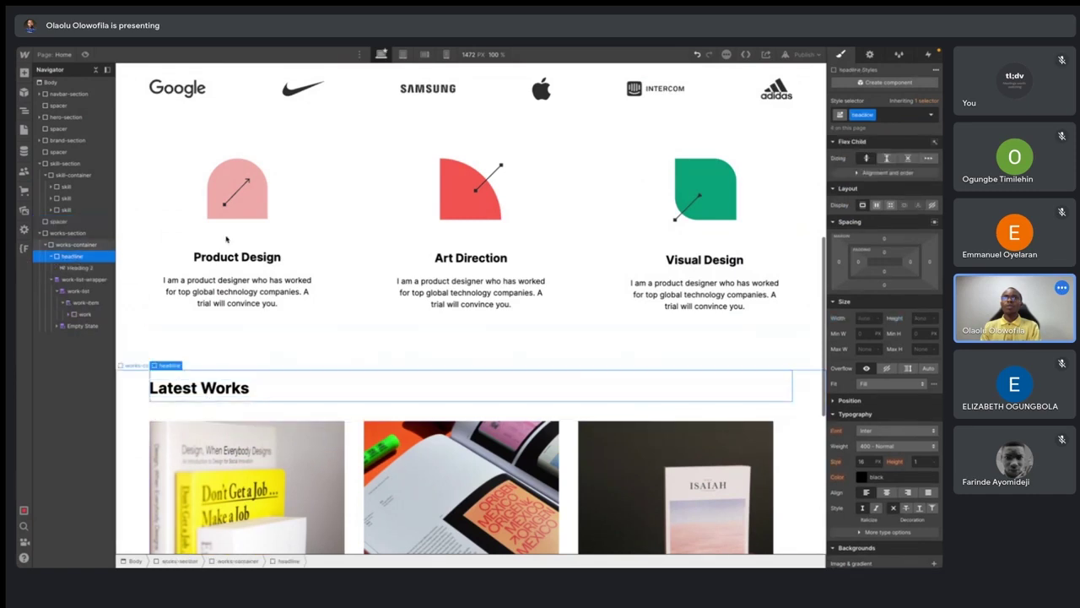
left_click(878, 205)
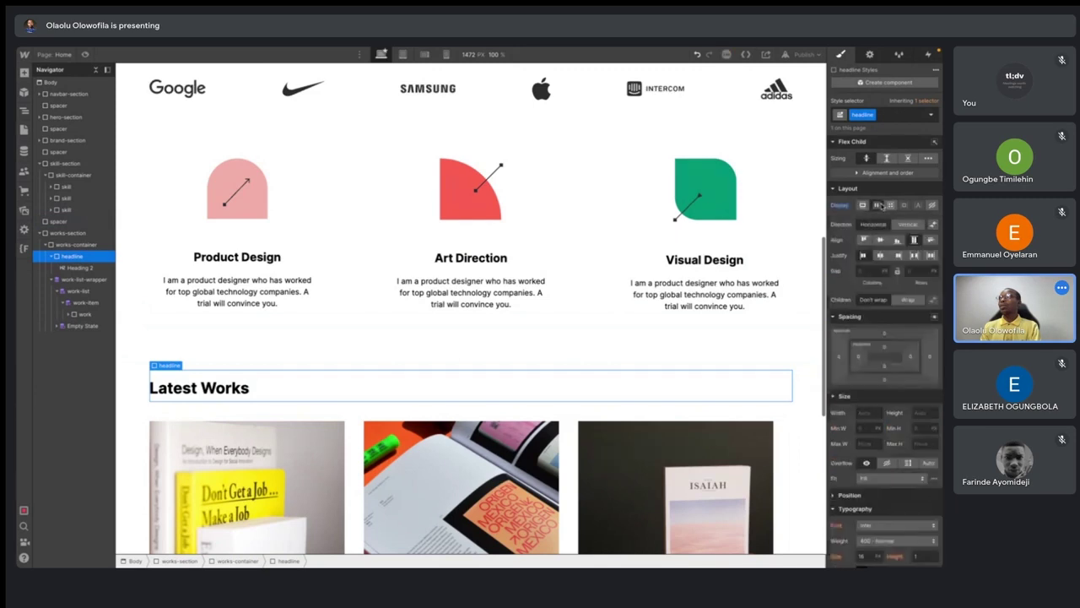
left_click(882, 254)
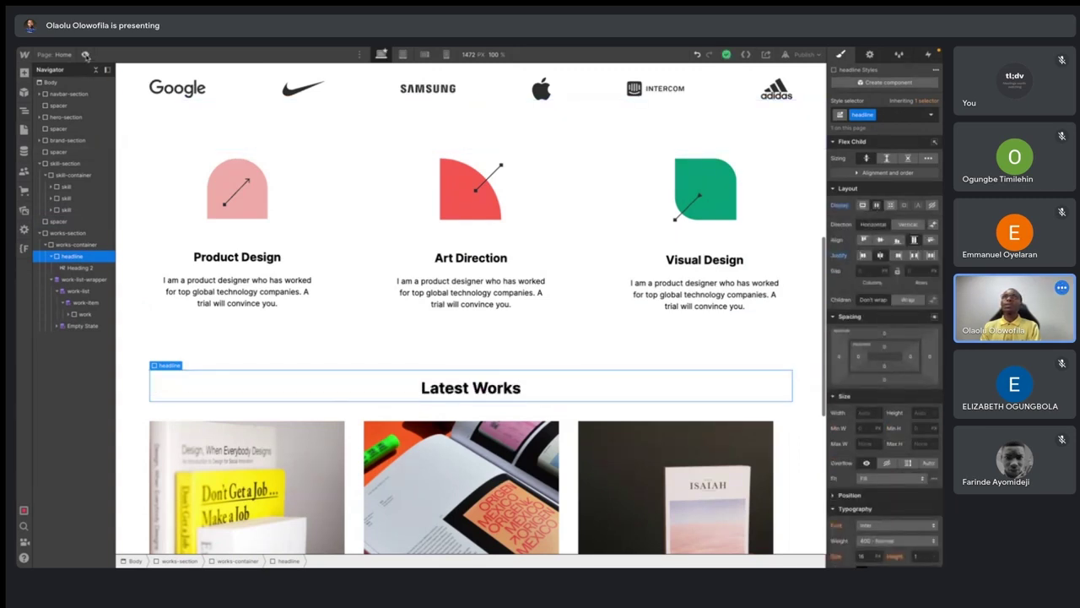
- Preview the page to check the Latest Works heading against the other sections, and select the spacer above the works section
left_click(85, 54)
scroll(581, 340, "down", 3)
scroll(582, 340, "up", 2)
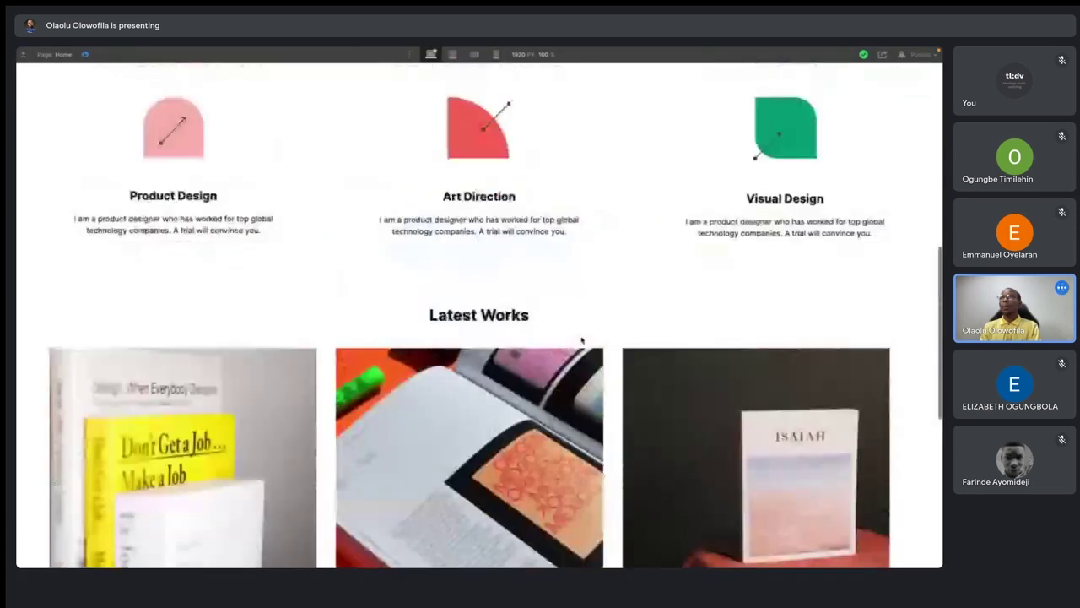
scroll(446, 269, "up", 8)
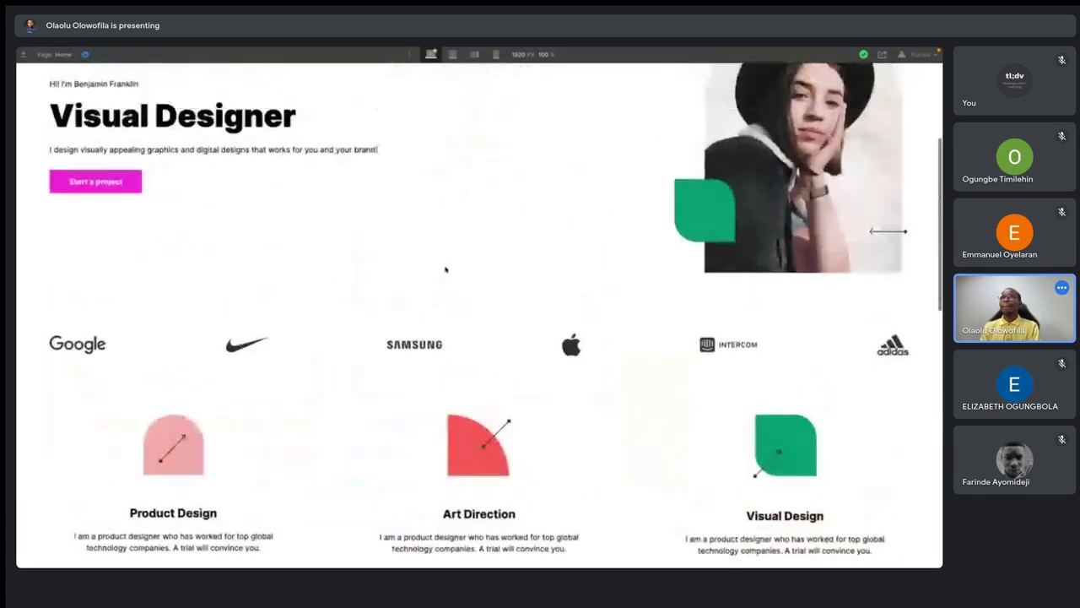
scroll(445, 269, "down", 4)
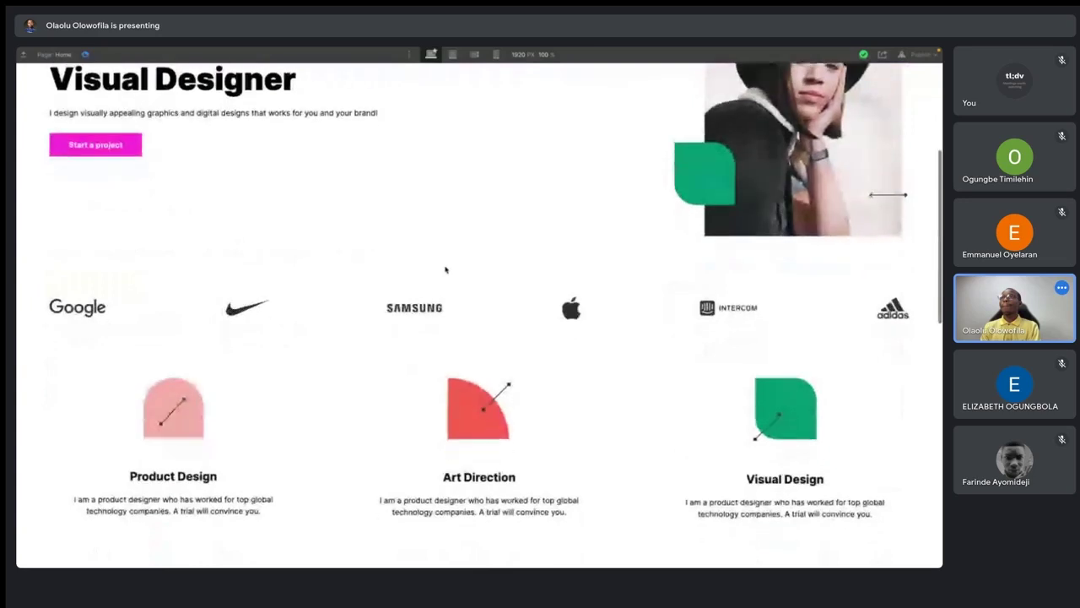
scroll(446, 269, "down", 4)
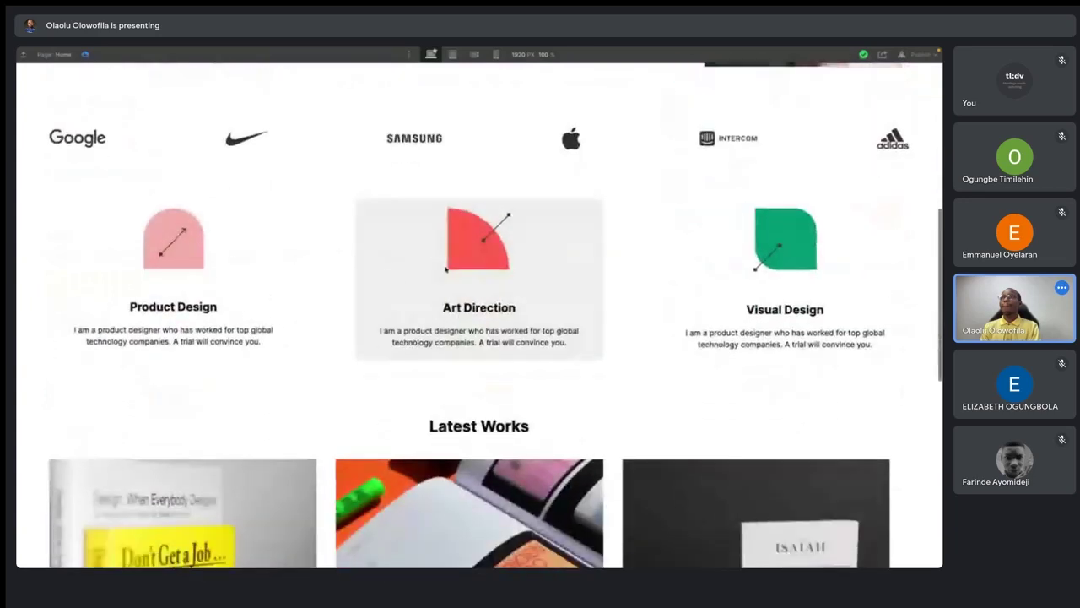
left_click(85, 55)
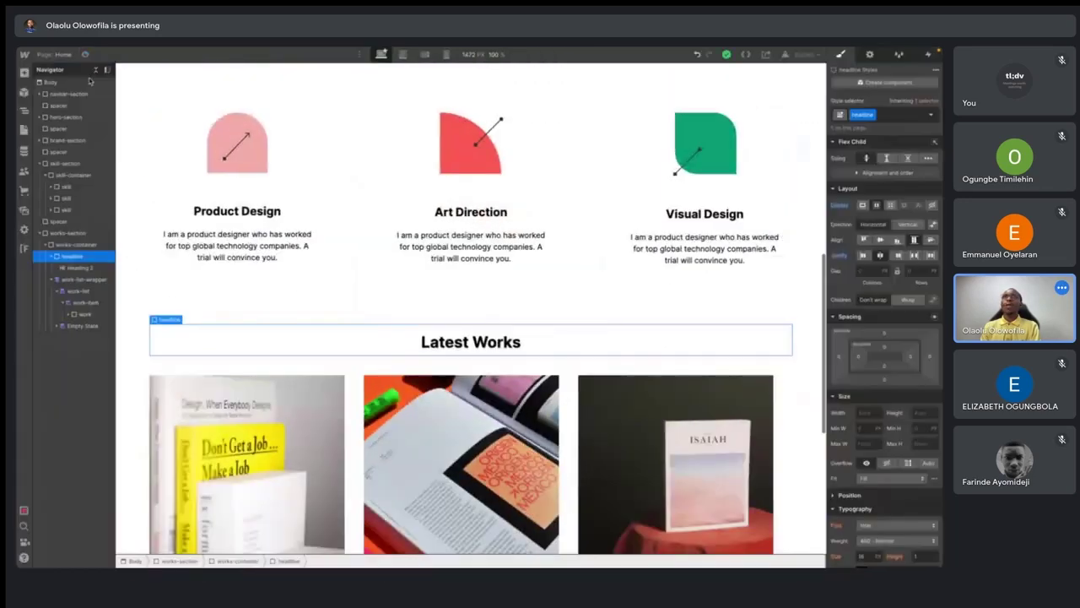
left_click(61, 221)
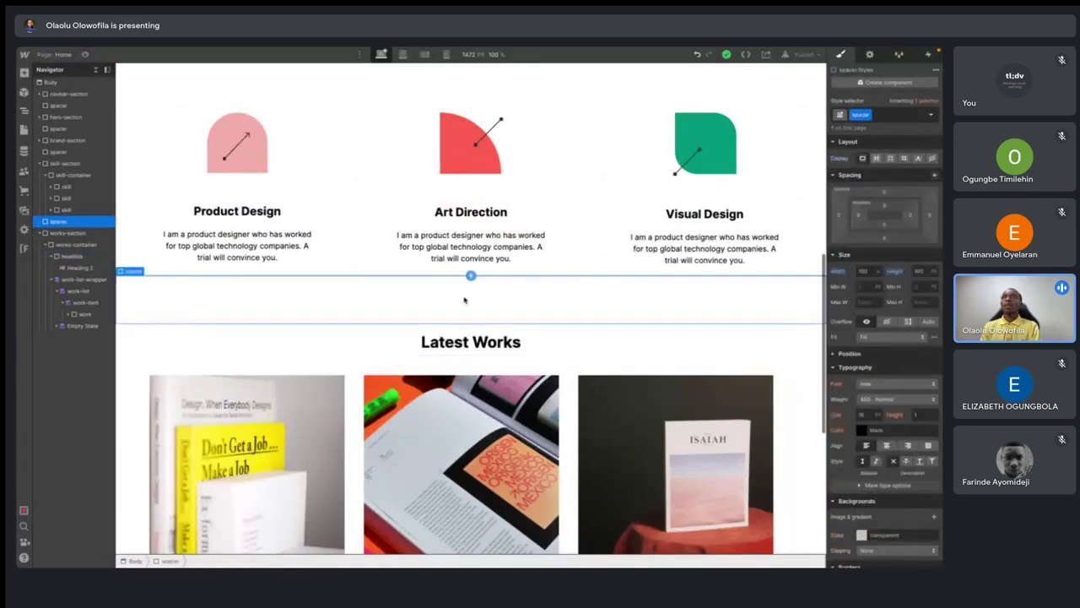
- Set the height of the shared spacer class to 200 px and check the gaps between the sections
left_click(922, 272)
type("20")
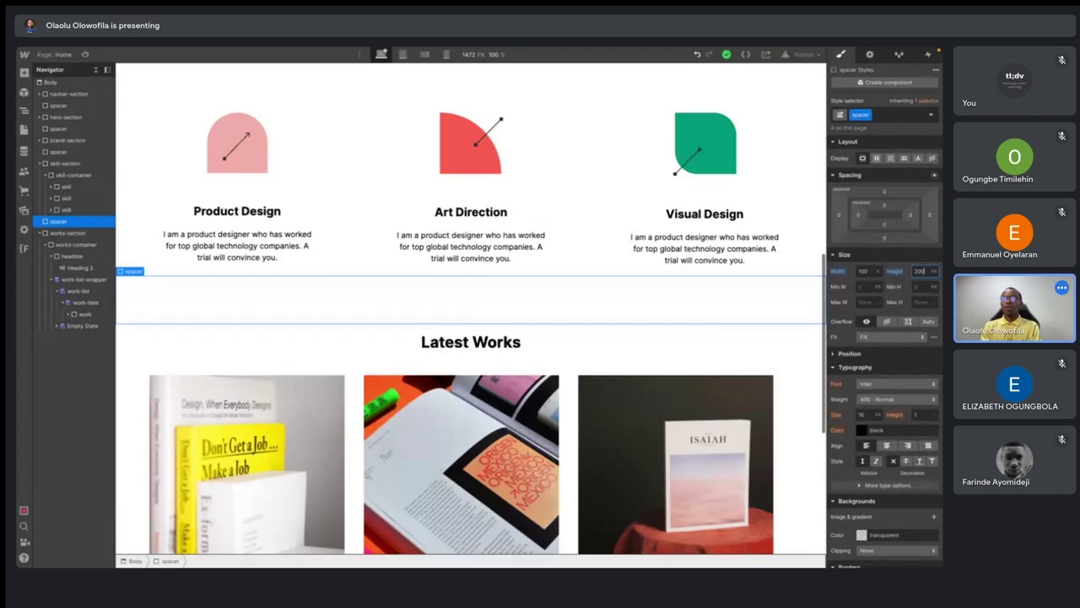
type("0")
scroll(439, 278, "up", 1)
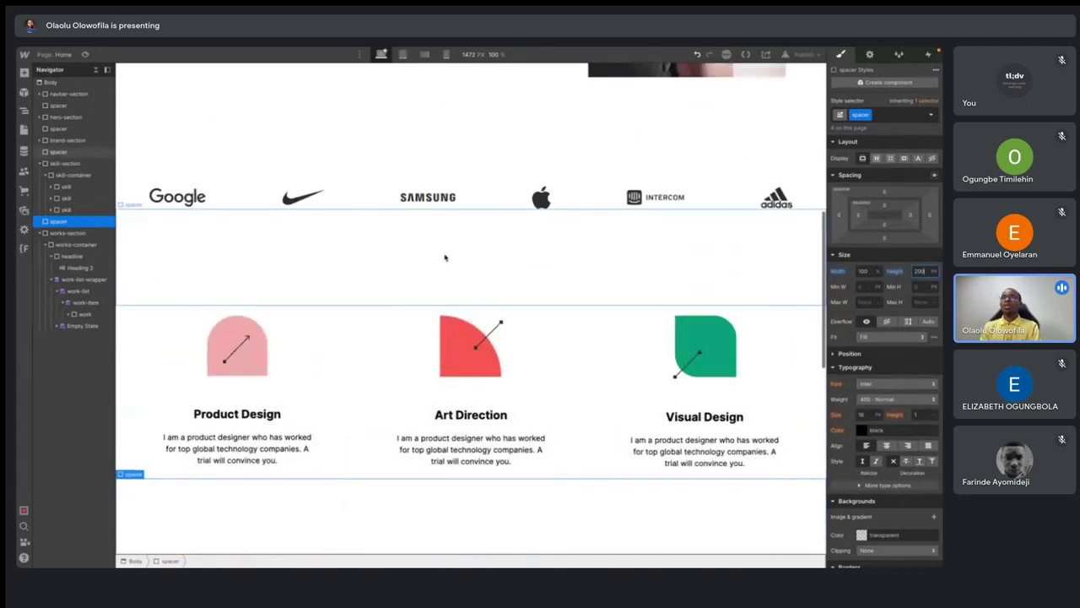
left_click(473, 256)
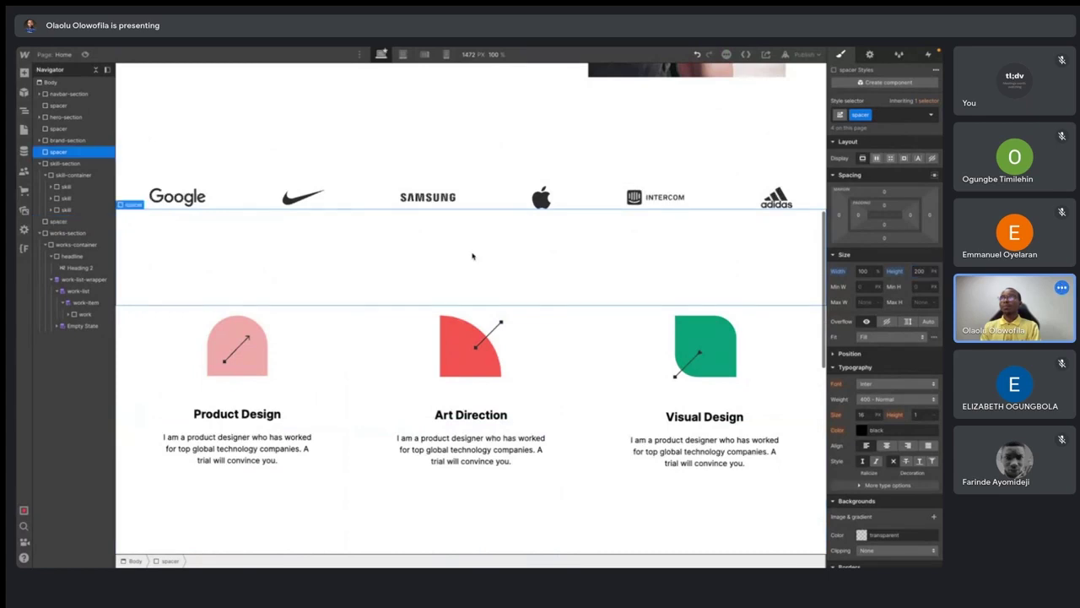
- Fill the hero-section's background with the pale pink sampled from the navbar
scroll(464, 203, "up", 7)
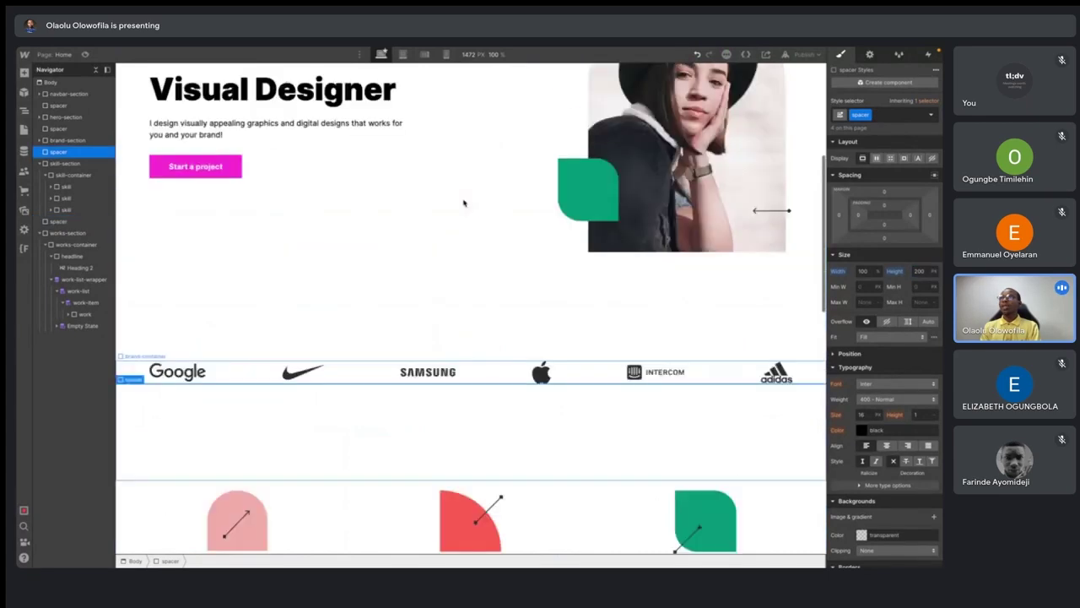
left_click(63, 115)
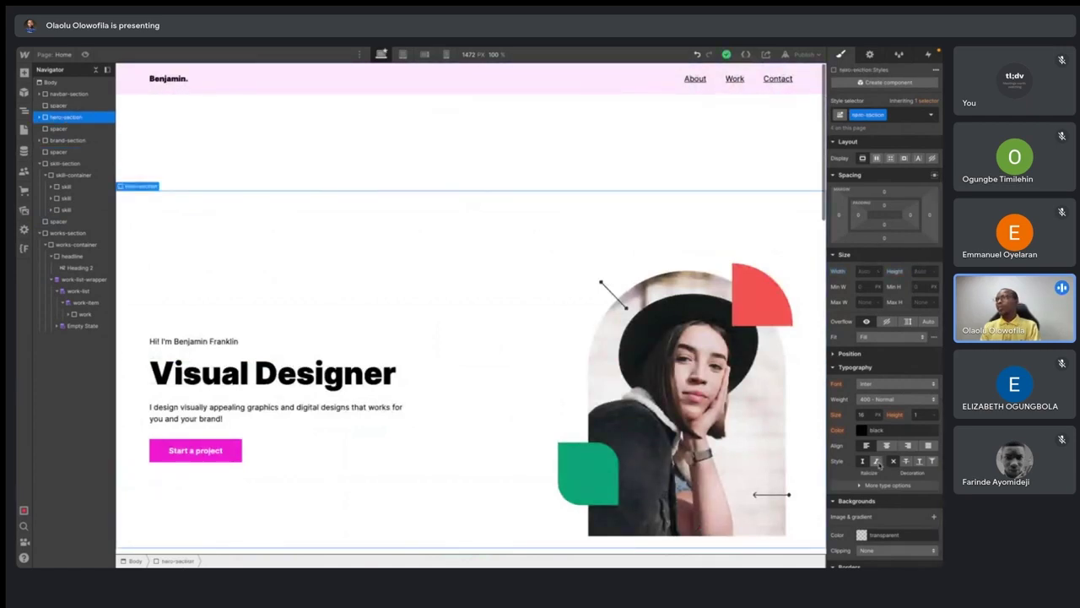
scroll(899, 487, "down", 4)
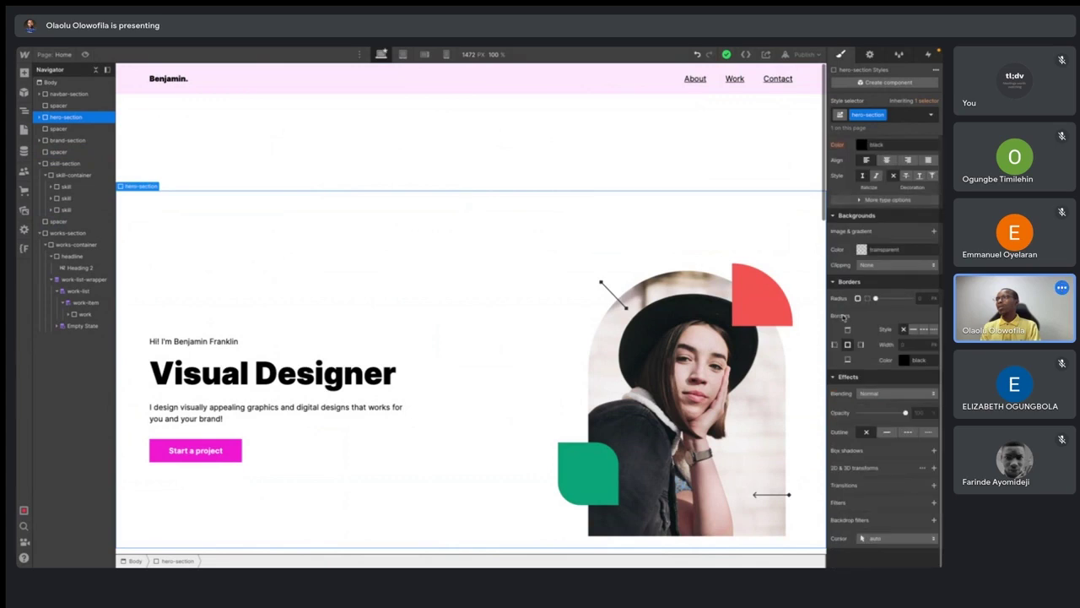
left_click(862, 250)
left_click(838, 345)
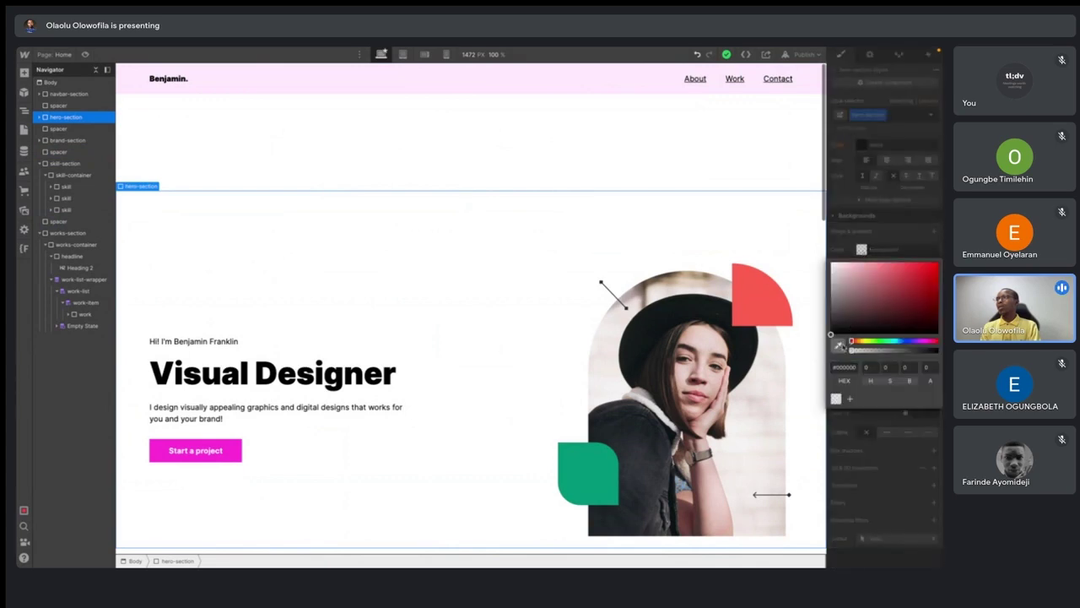
left_click(586, 78)
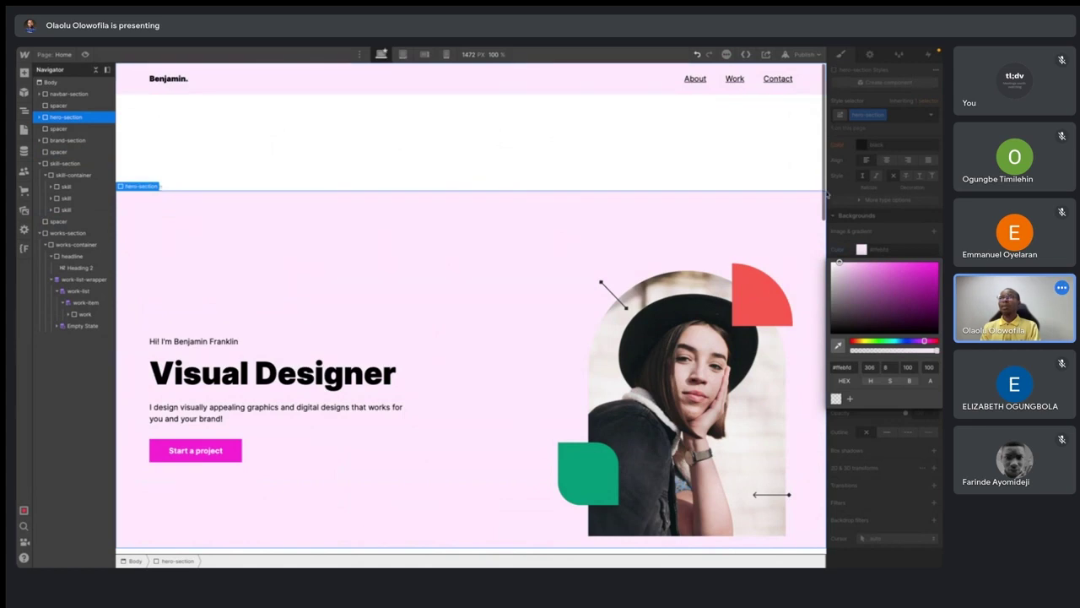
left_click(865, 226)
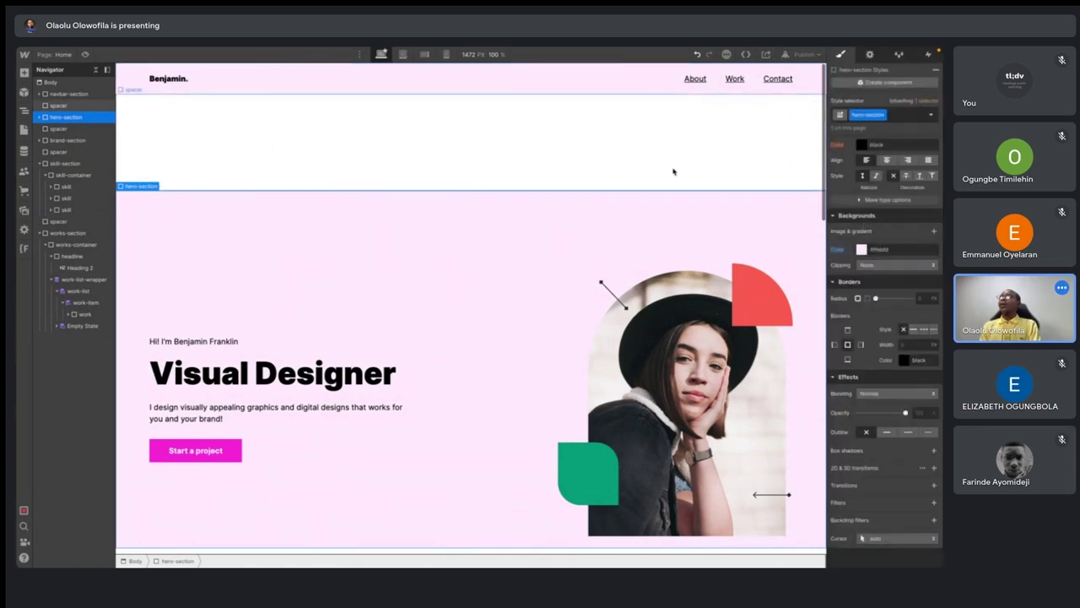
- Add a combo class named hero to the spacer between the navbar and the hero-section
left_click(514, 83)
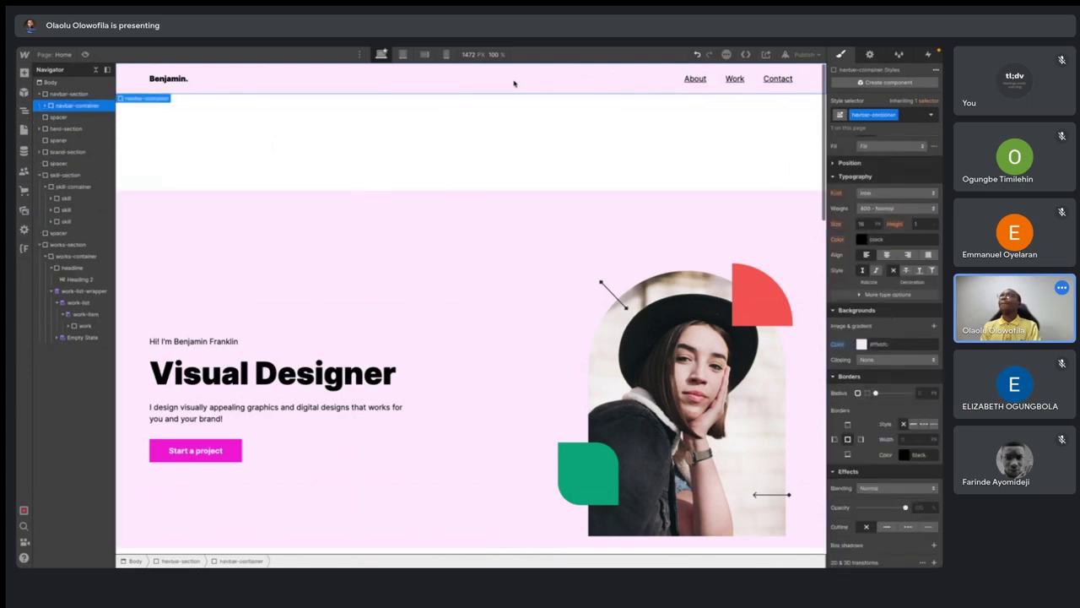
left_click(466, 150)
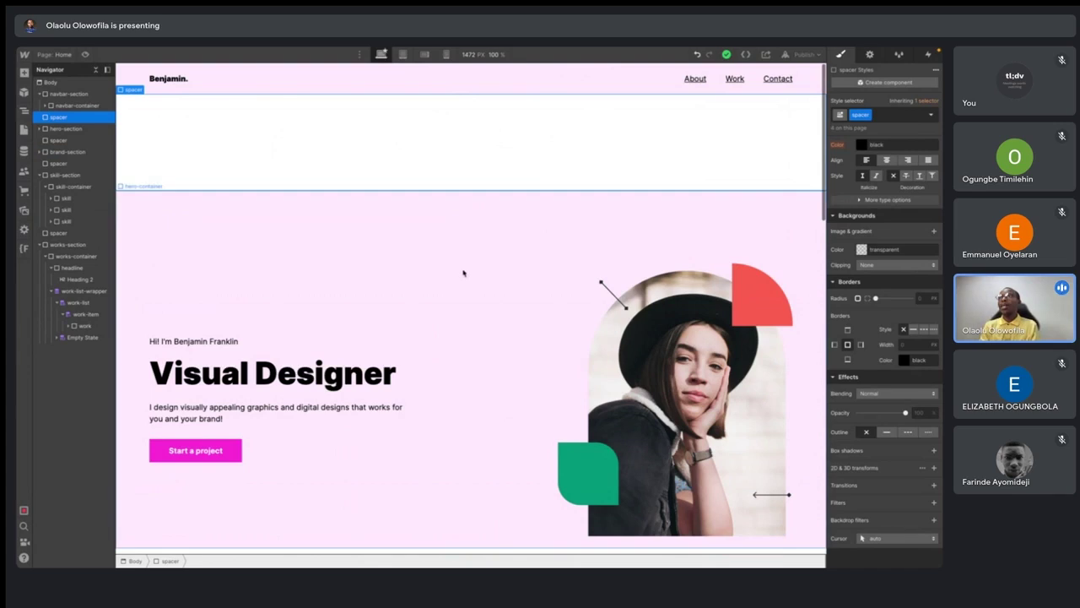
left_click(893, 115)
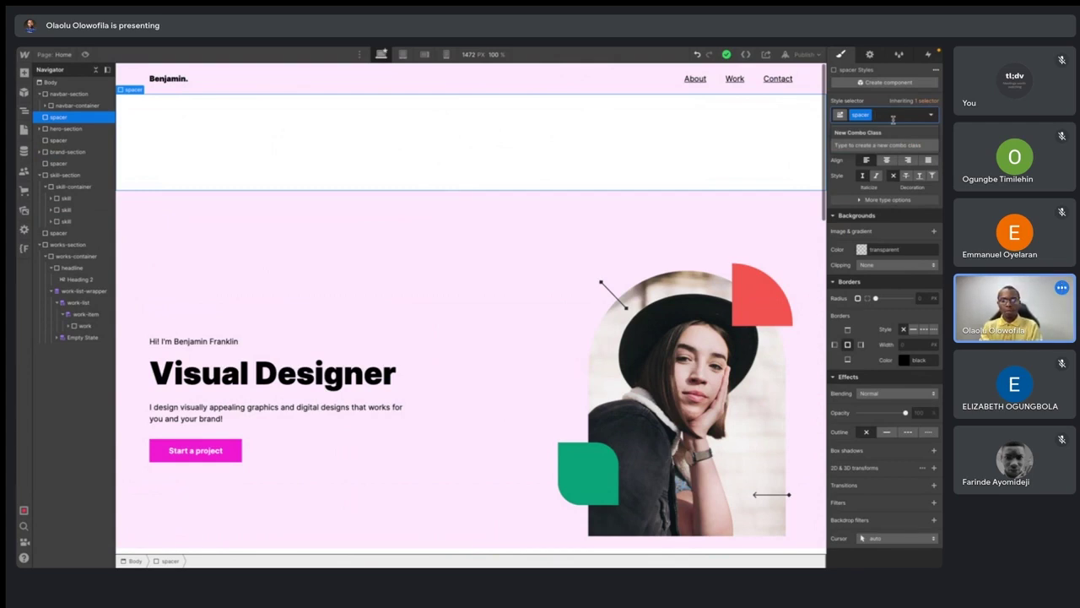
type("her")
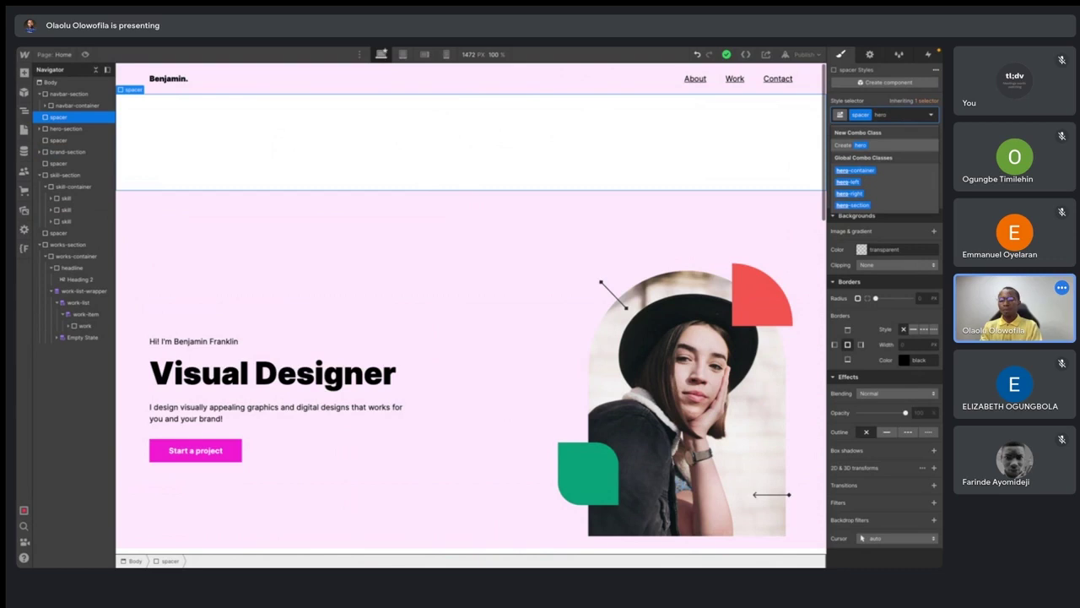
type("o")
key("Return")
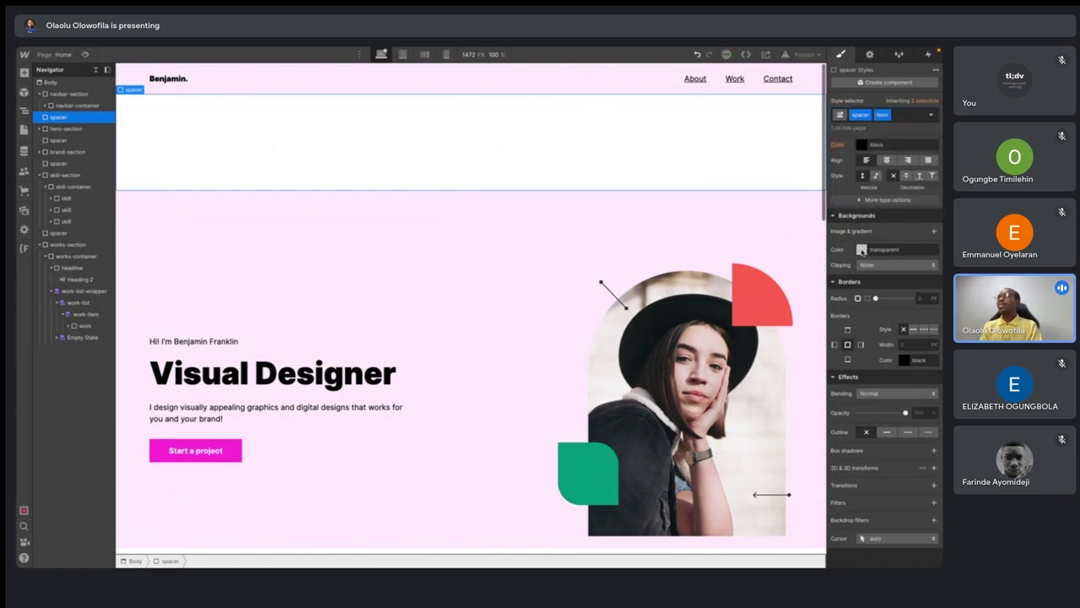
- Fill the hero spacer's background with the pink sampled from the hero section and check it against the neighbouring sections
scroll(706, 162, "down", 5)
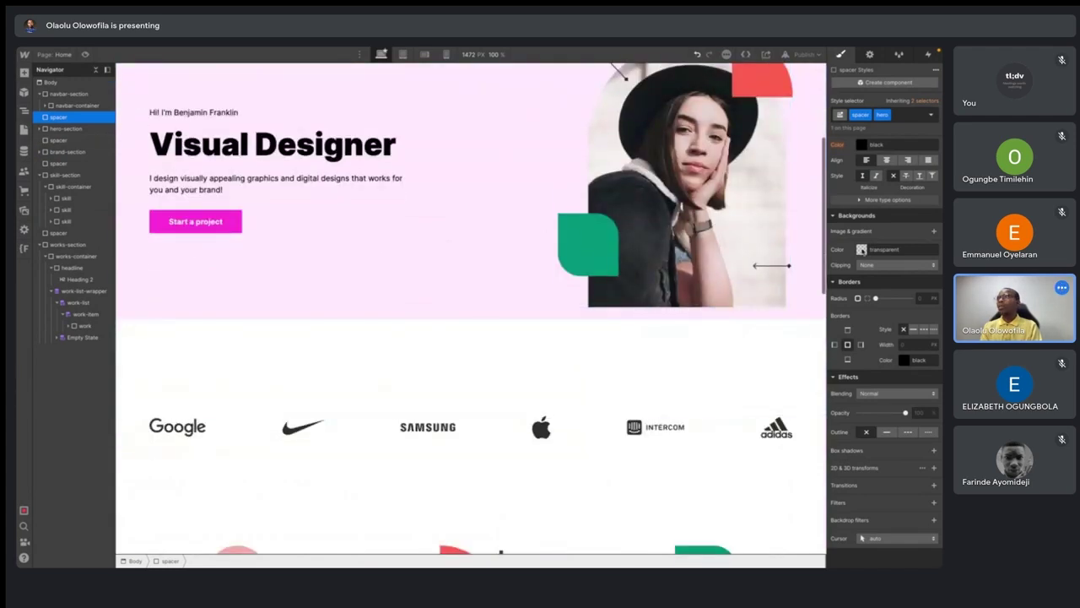
left_click(862, 250)
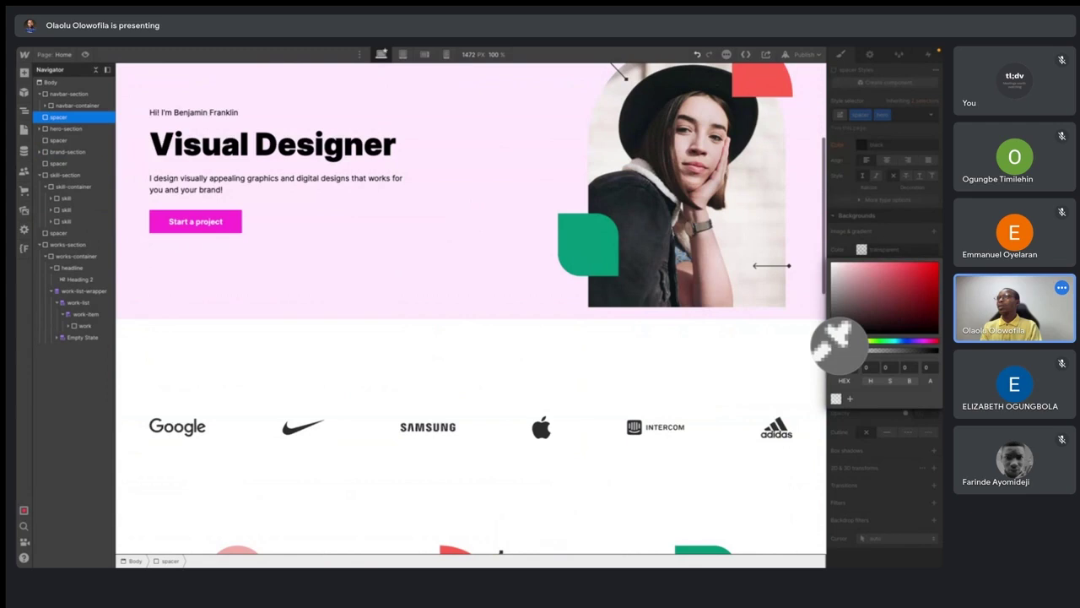
left_click(507, 231)
scroll(502, 210, "up", 3)
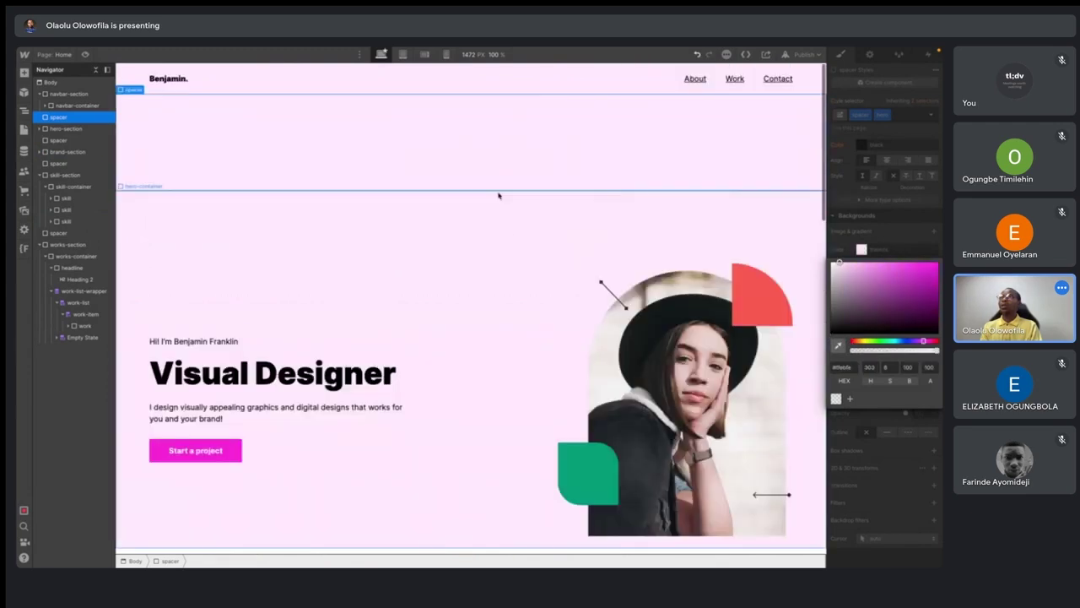
scroll(493, 321, "down", 4)
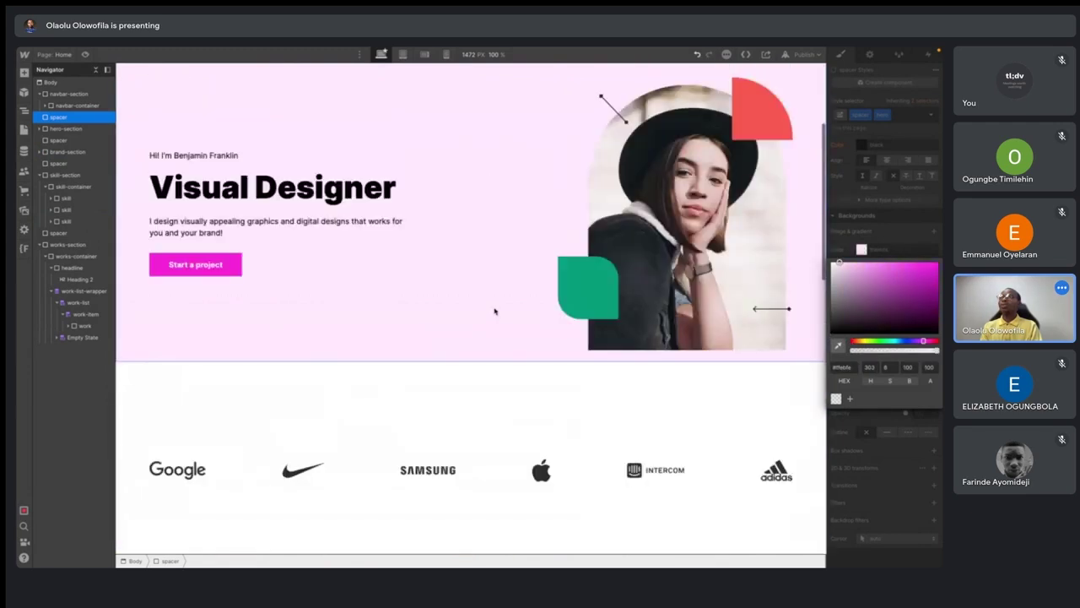
scroll(480, 313, "up", 4)
left_click(497, 273)
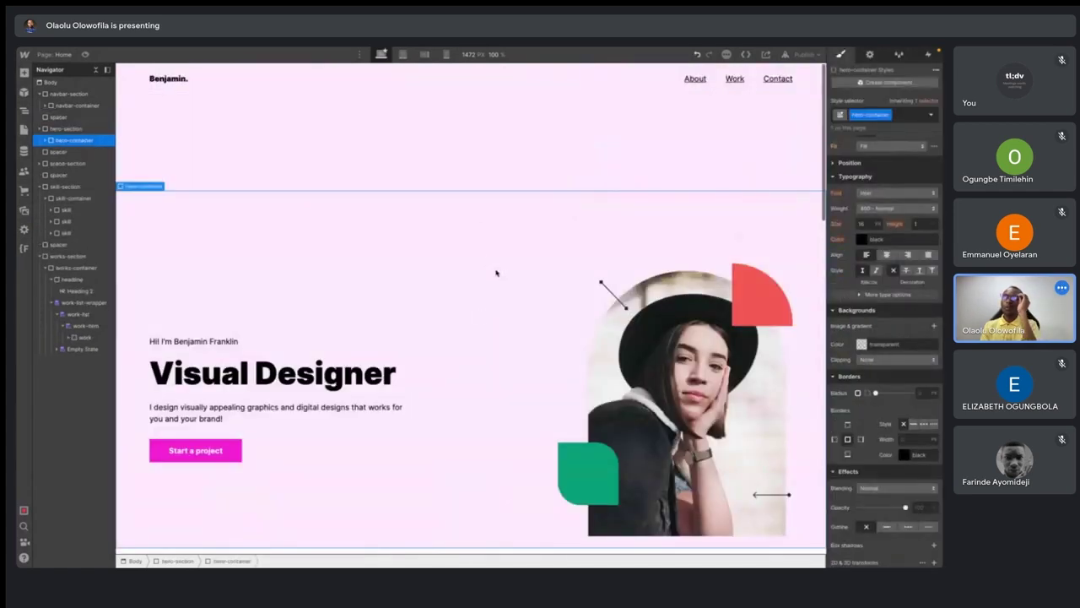
left_click(405, 80)
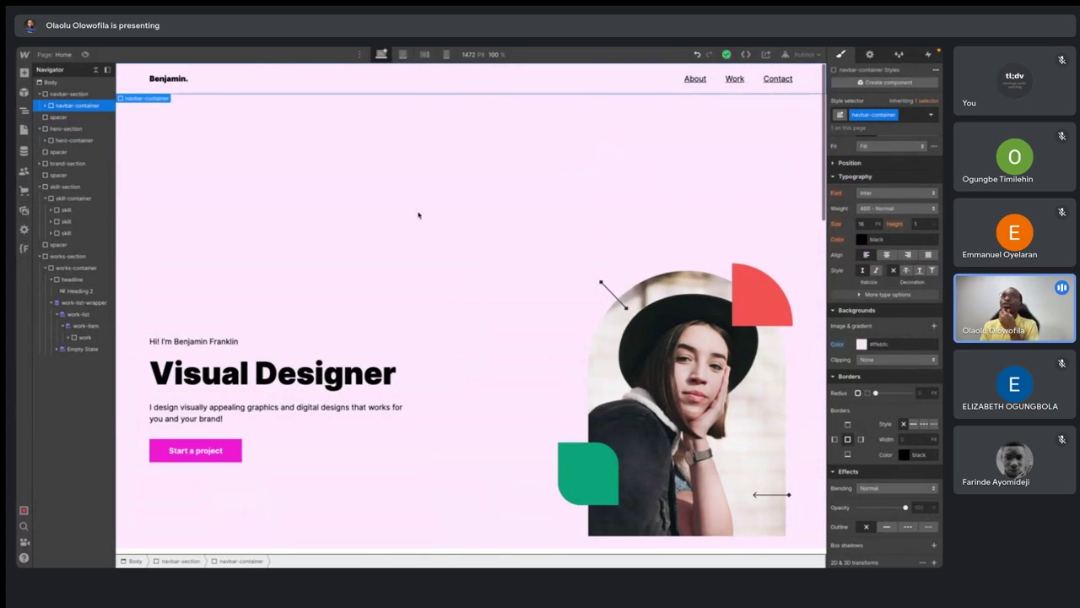
- Set the font size of the hero's Visual Designer heading to 72 px
left_click(207, 342)
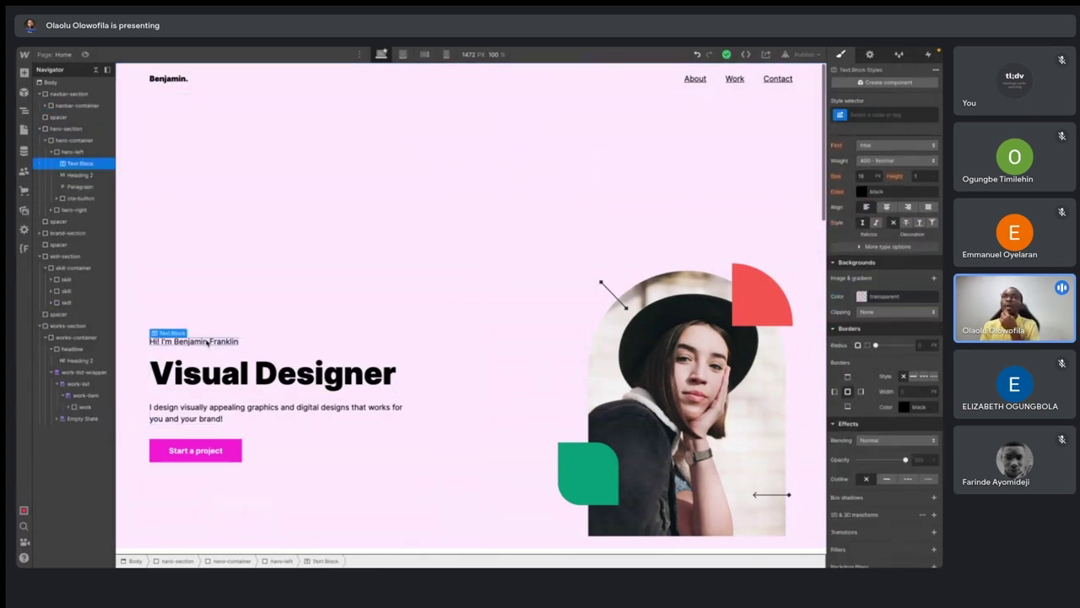
left_click(252, 387)
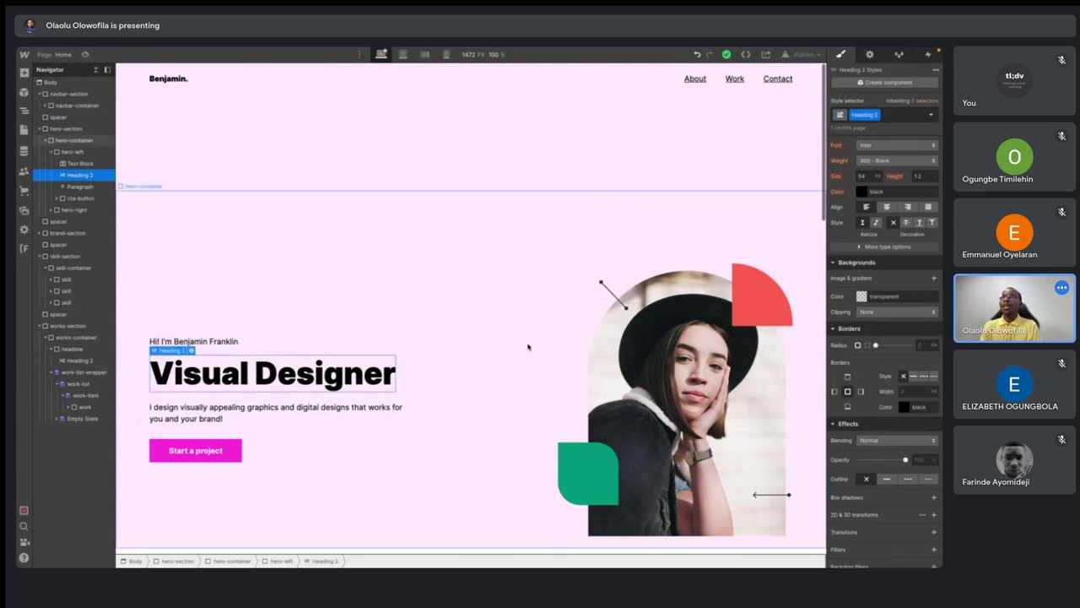
left_click(869, 176)
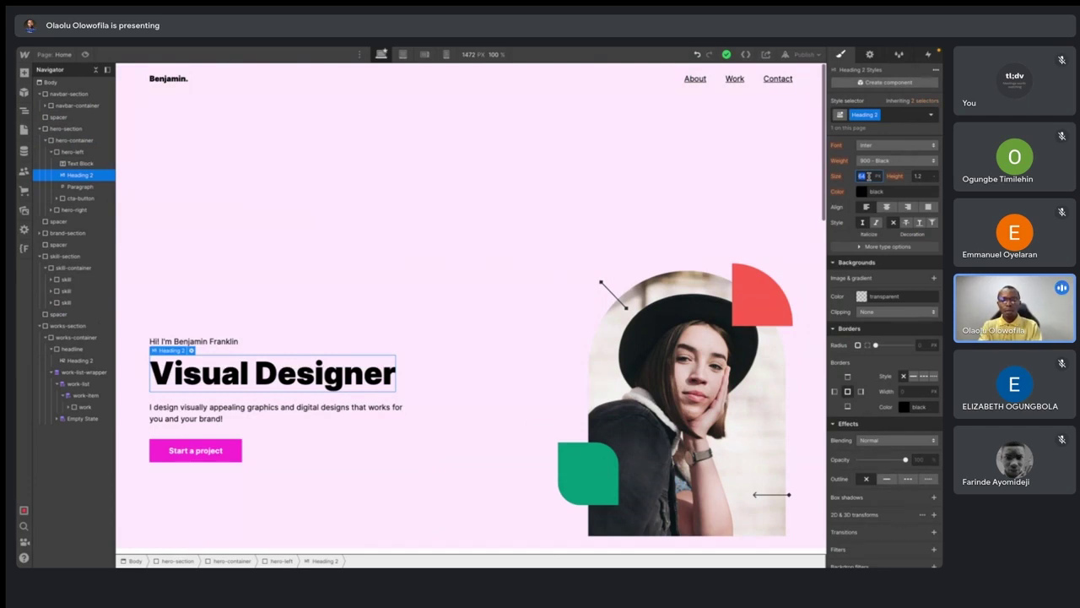
type("72")
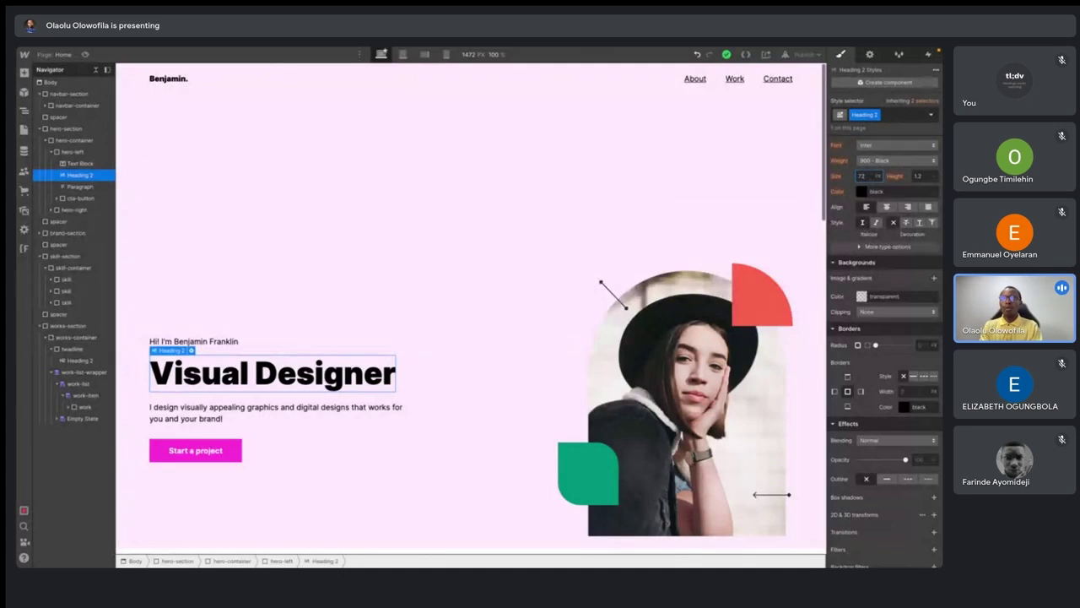
key("Return")
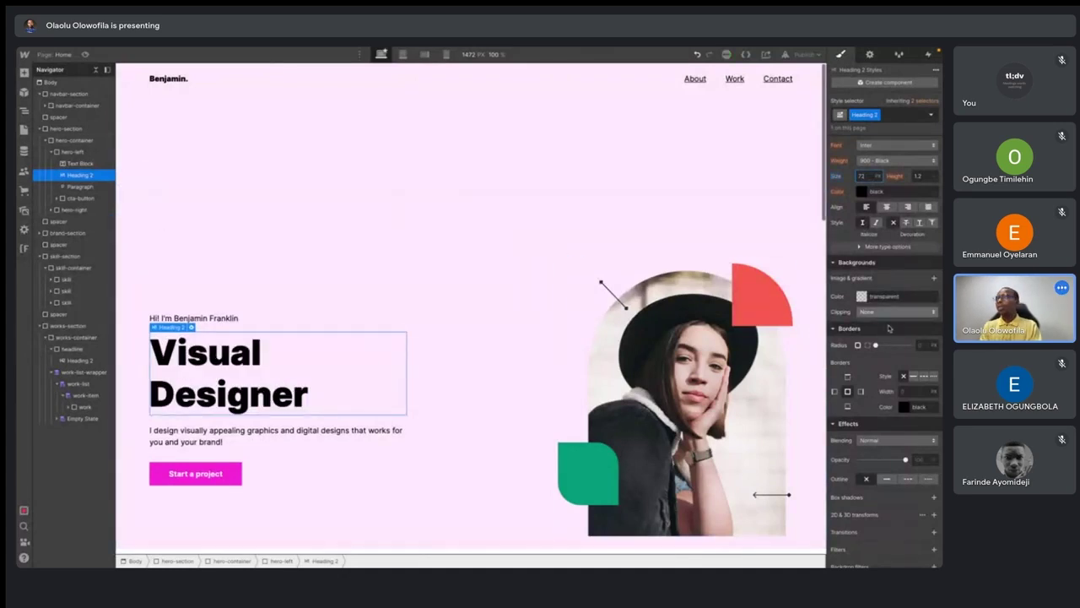
scroll(895, 341, "up", 5)
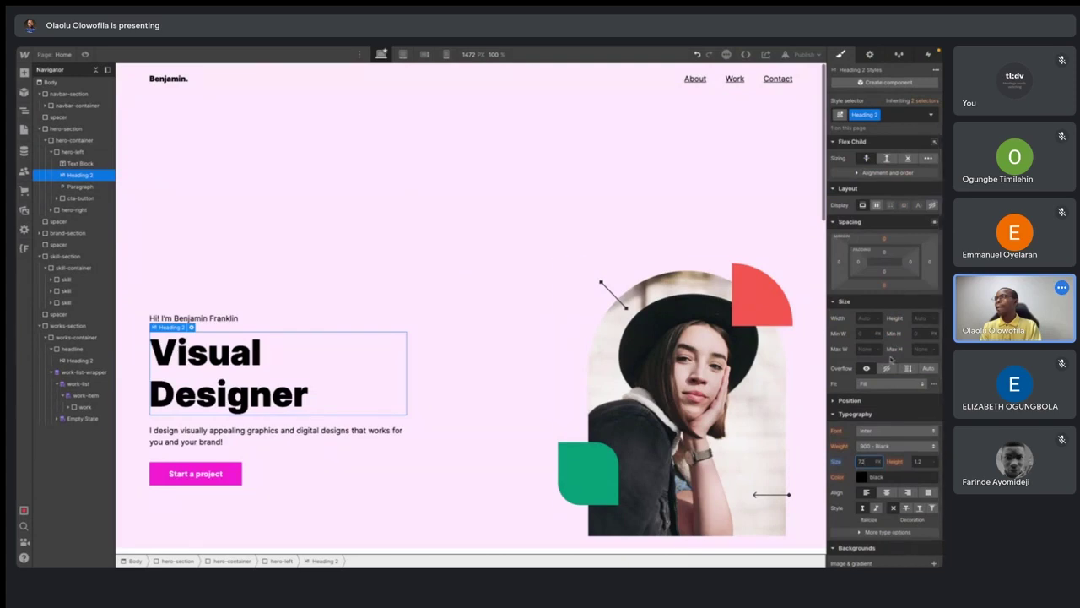
left_click(85, 54)
left_click(85, 54)
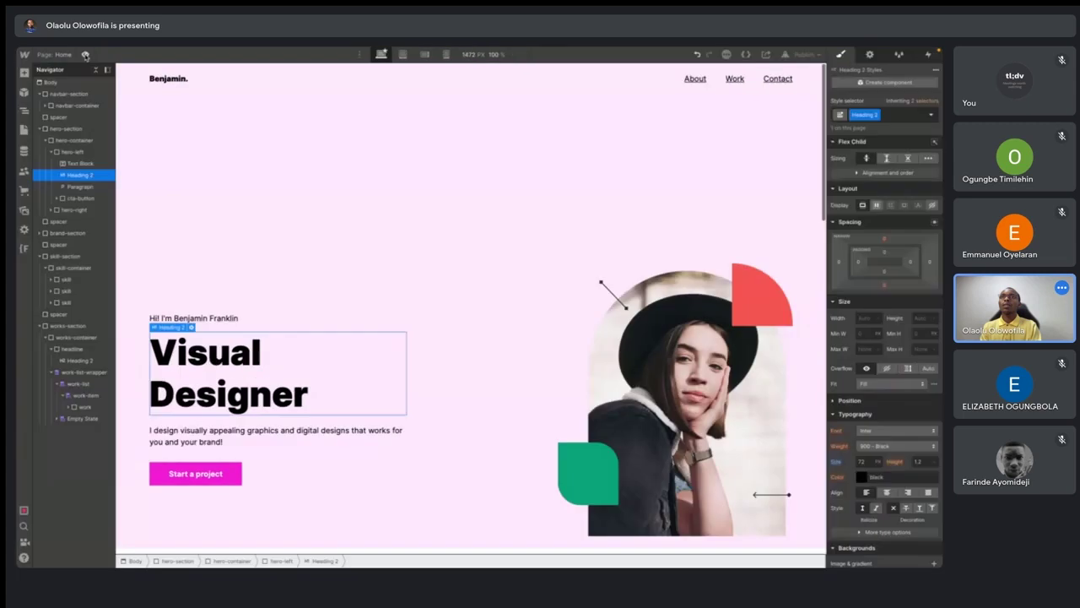
- Set the font size of the greeting text block above the hero heading to 32 px
left_click(78, 164)
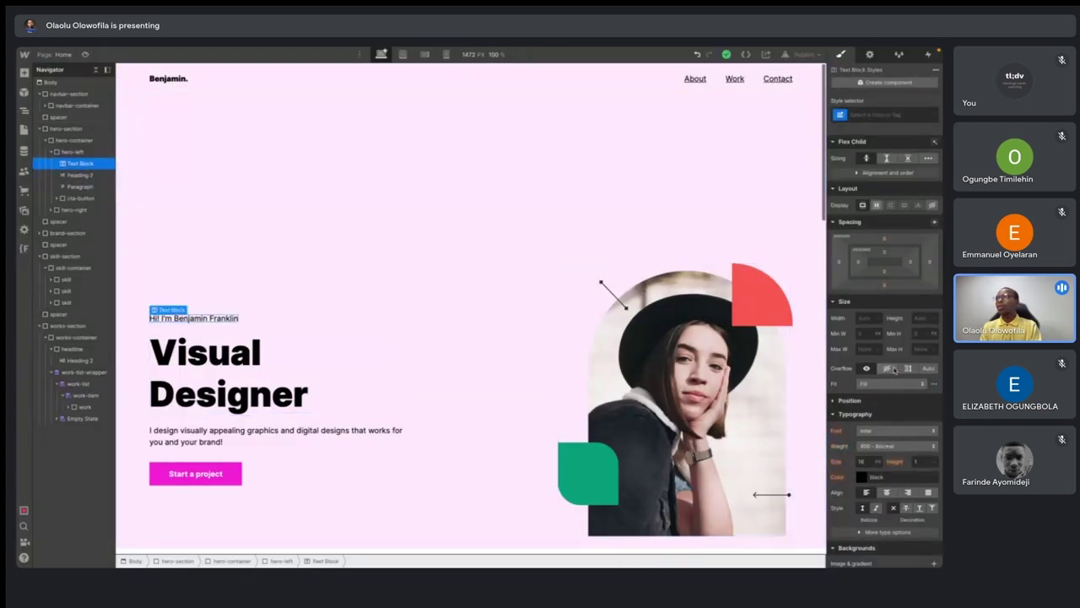
left_click(865, 462)
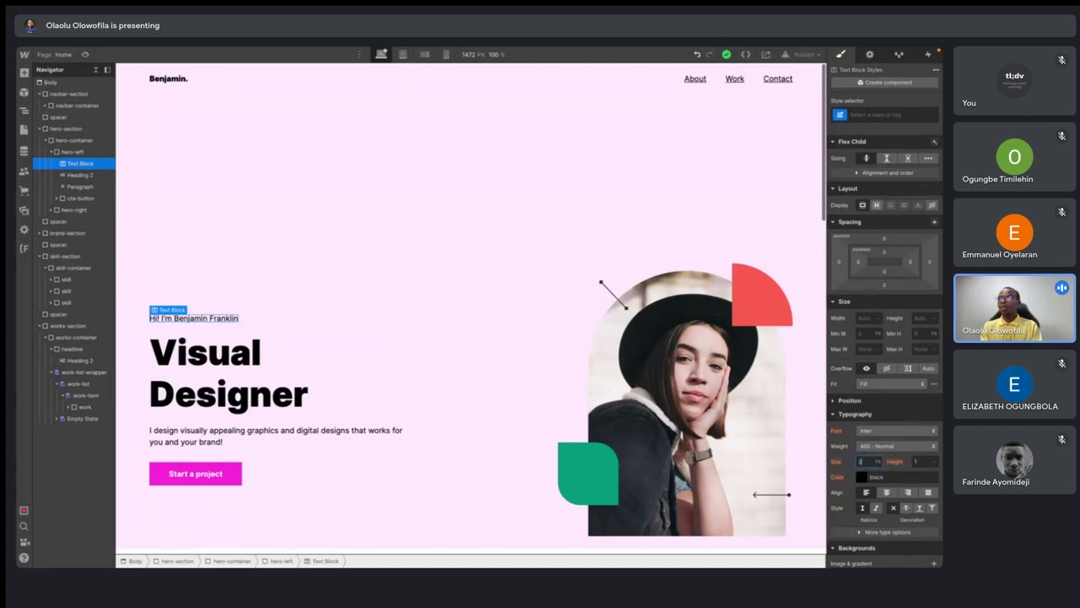
type("32")
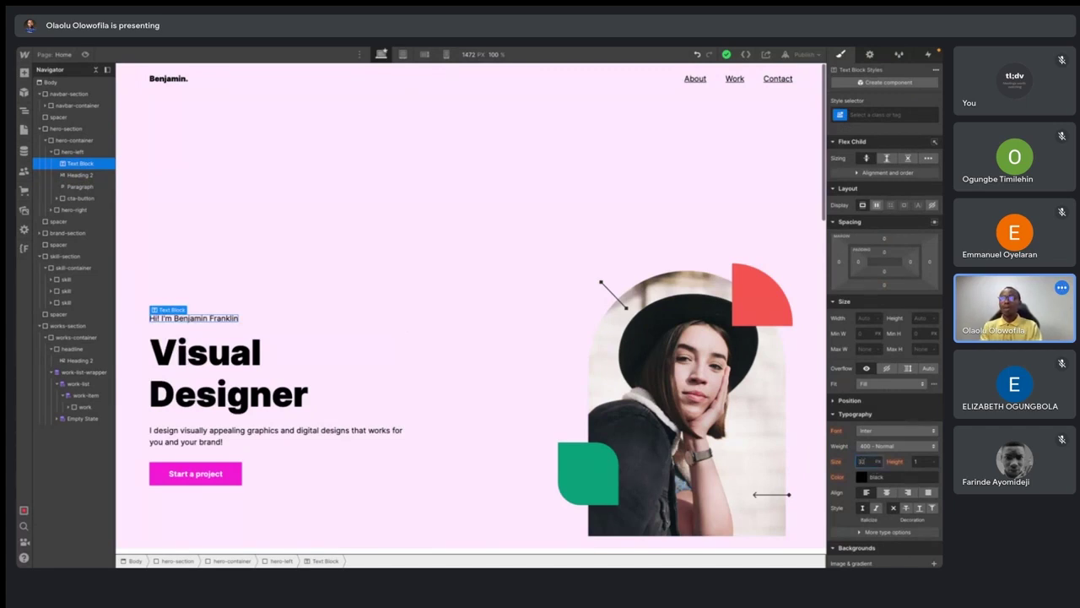
key("Return")
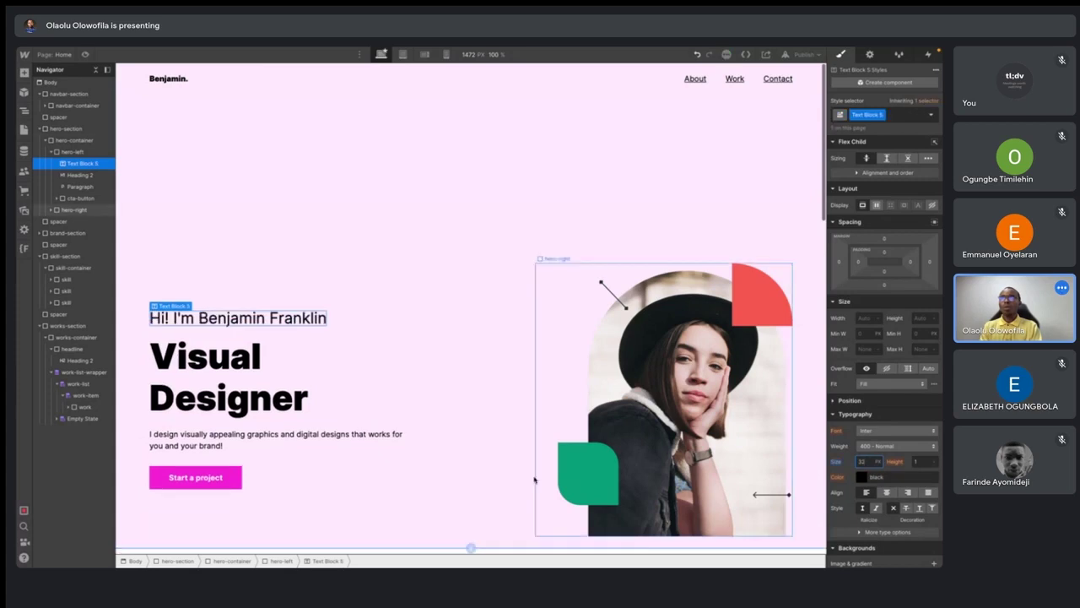
- Set the hero paragraph's font size to 24 px and its text colour to #666666
left_click(267, 436)
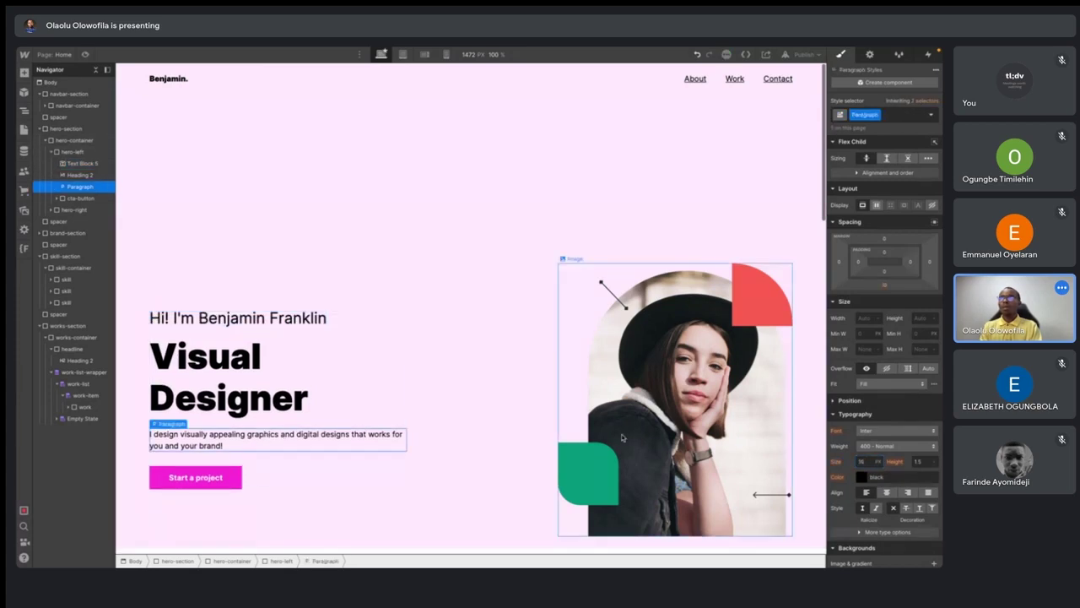
left_click(870, 463)
type("24")
key("Return")
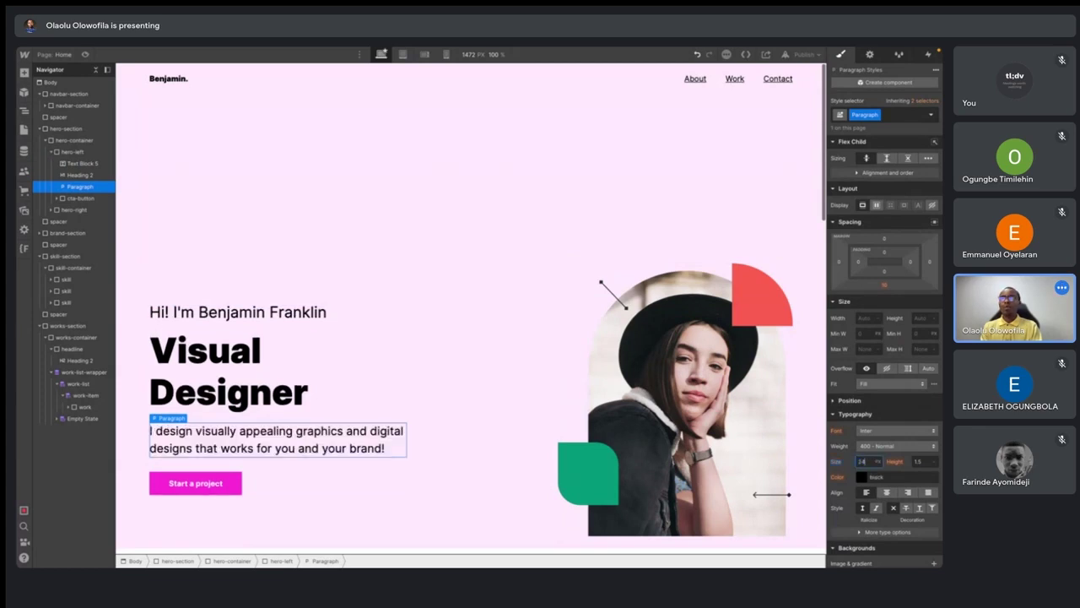
left_click(862, 477)
mouse_move(840, 353)
left_mouse_down()
mouse_move(827, 362)
mouse_move(811, 347)
left_mouse_up()
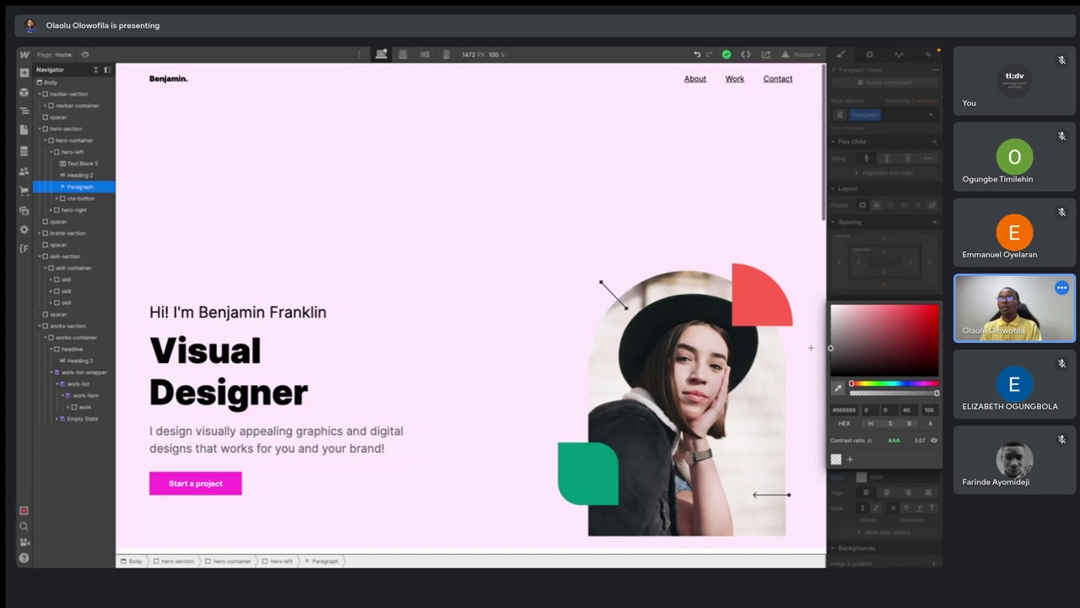
left_click(253, 313)
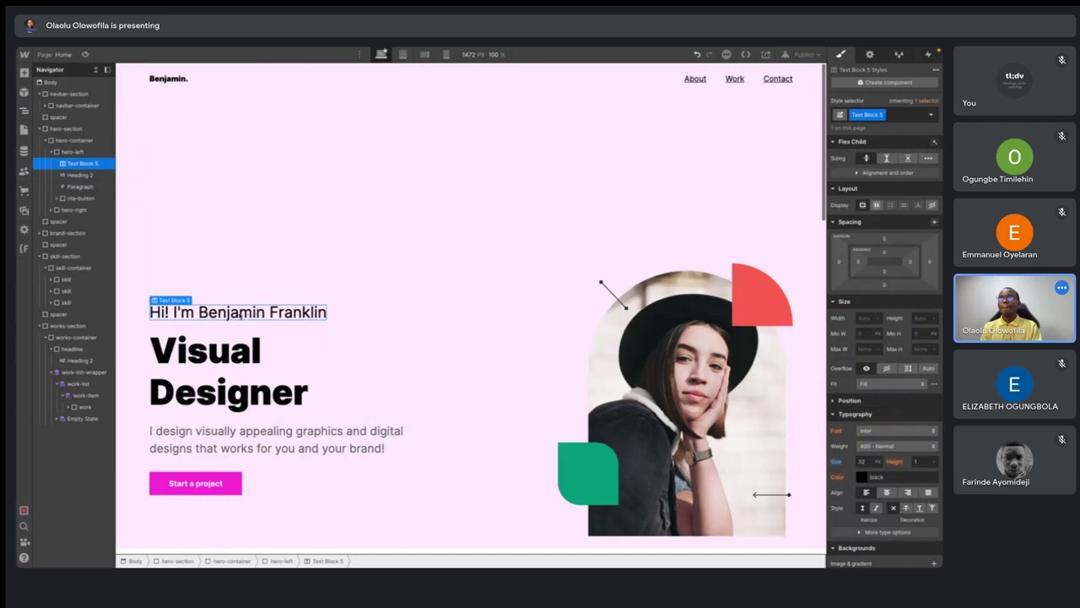
- Wrap the name in the hero greeting in its own text span and select that span
double_click(241, 314)
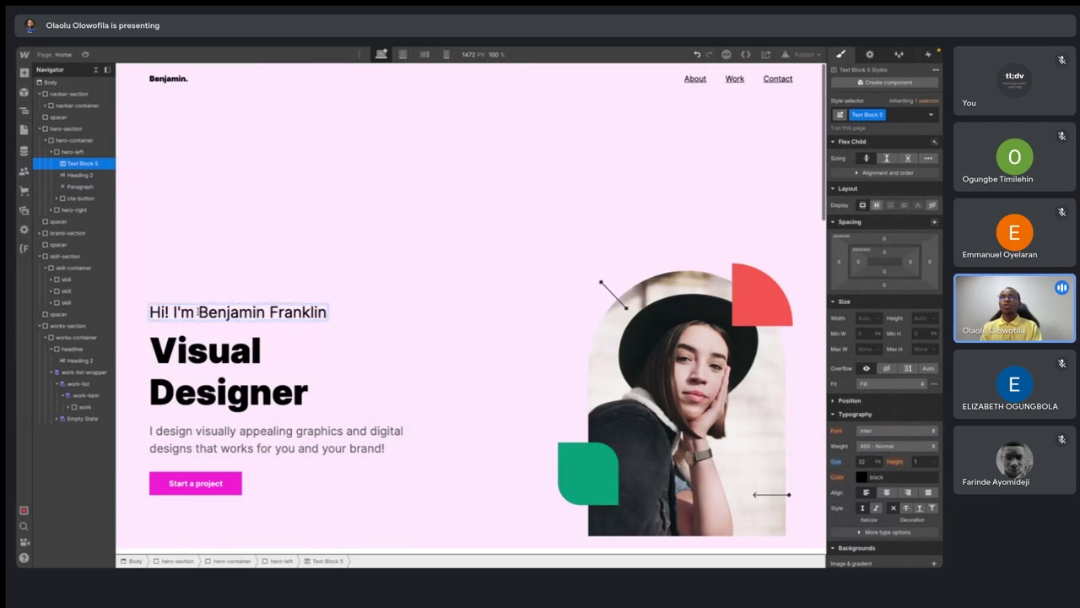
left_click_drag(199, 312, 329, 316)
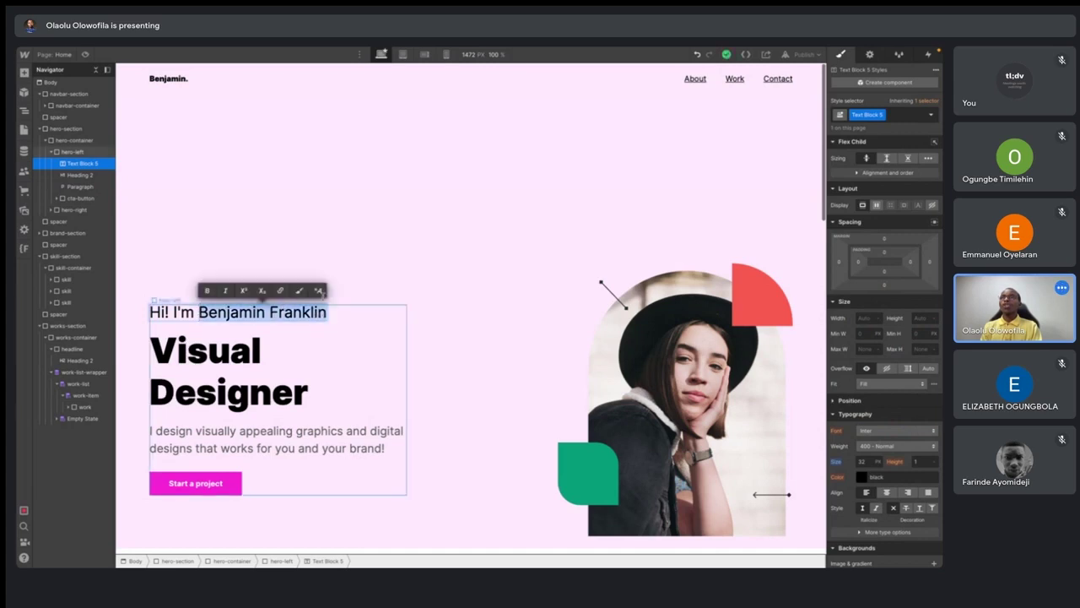
left_click(309, 261)
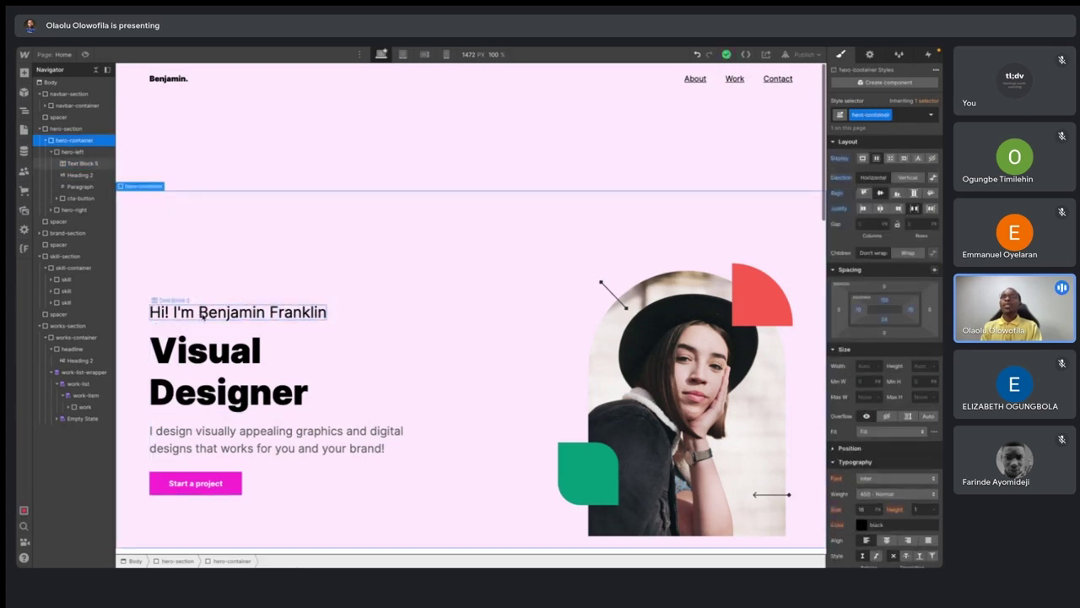
left_click(202, 314)
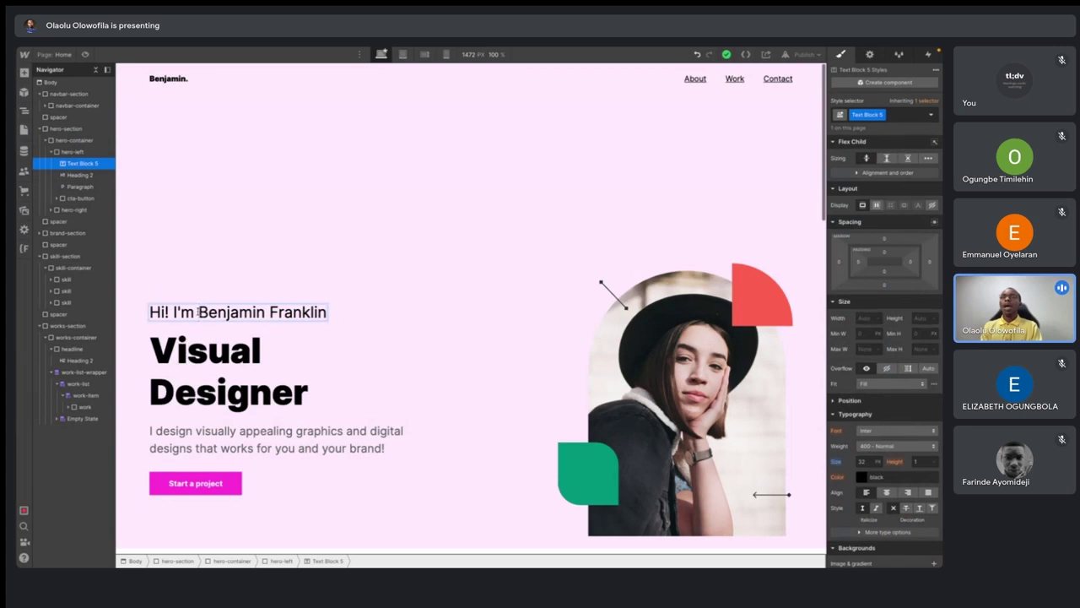
left_click_drag(198, 312, 329, 320)
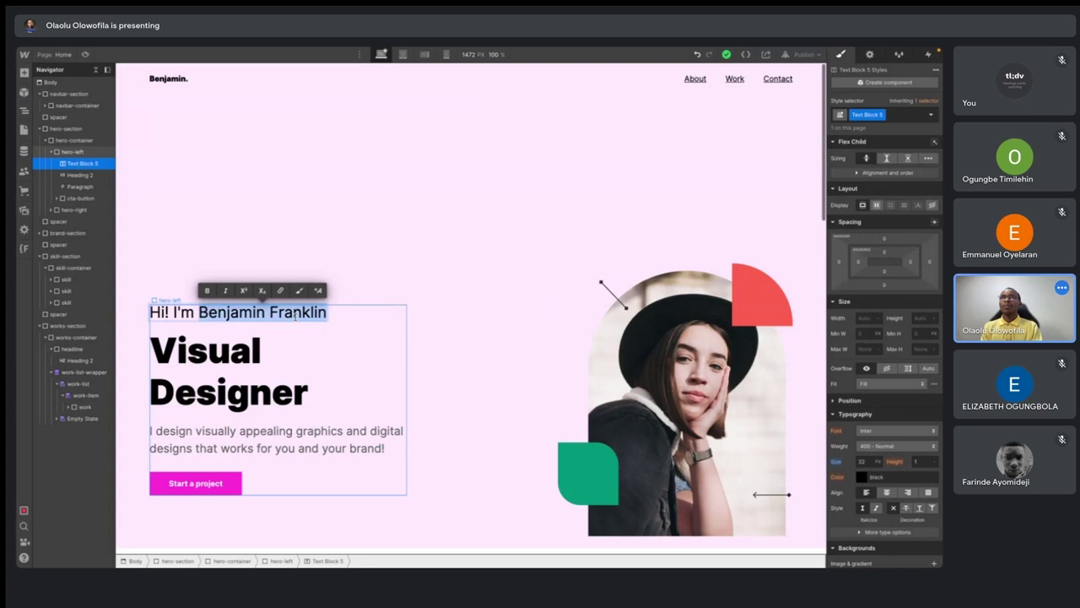
left_click(229, 313)
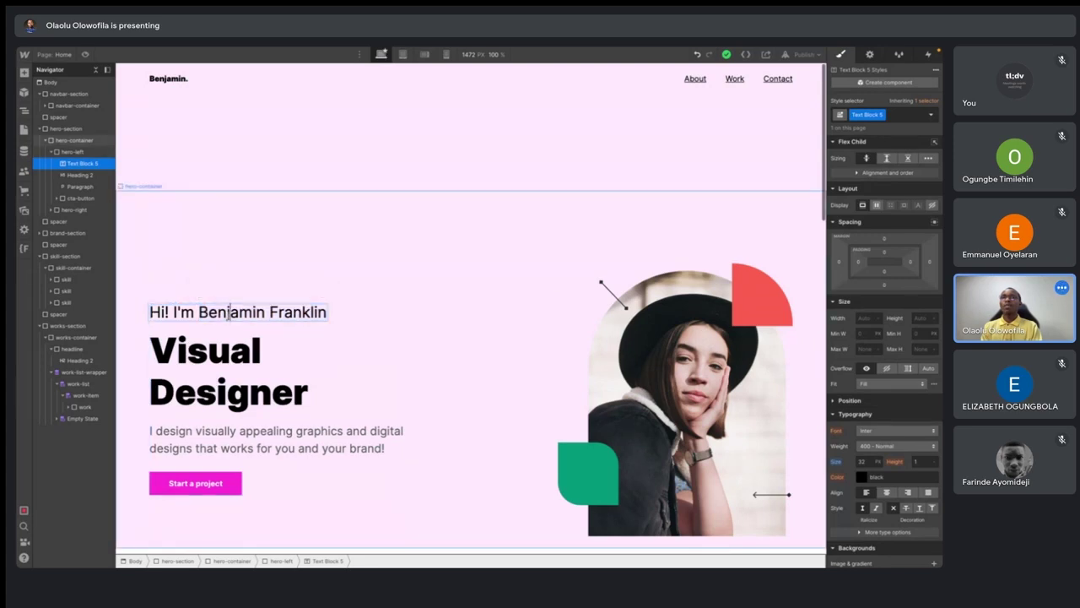
left_click_drag(199, 312, 325, 313)
key("ctrl+a")
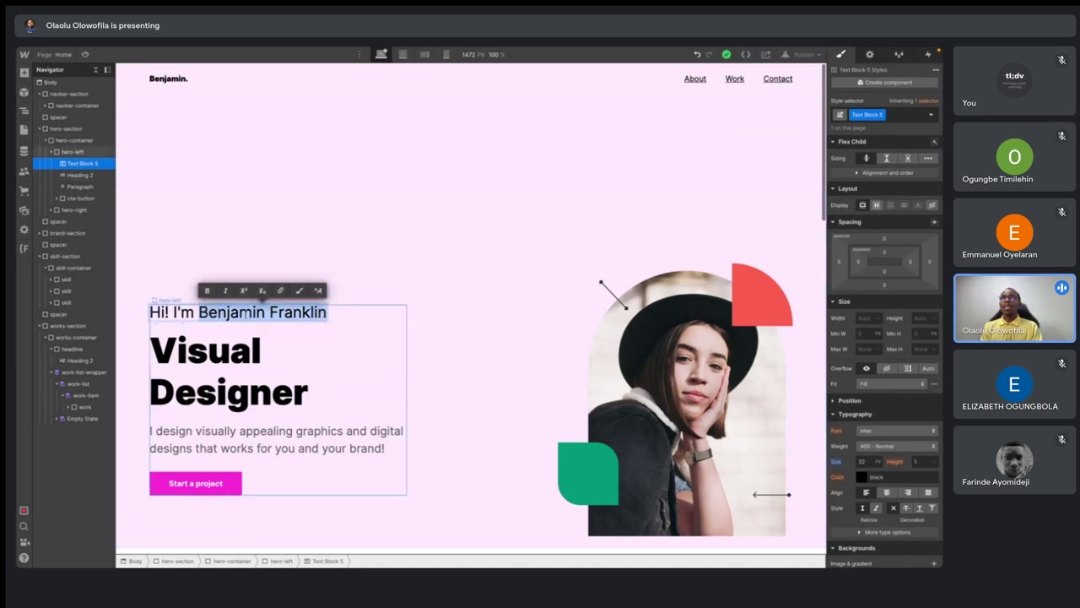
left_click(299, 292)
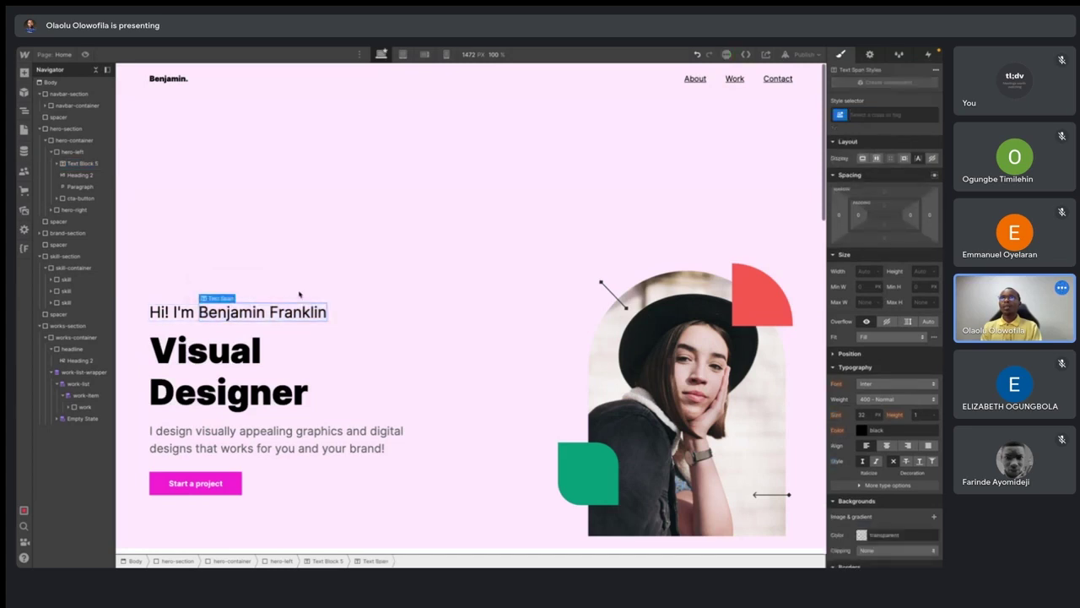
left_click(253, 325)
left_click(306, 290)
left_click(246, 309)
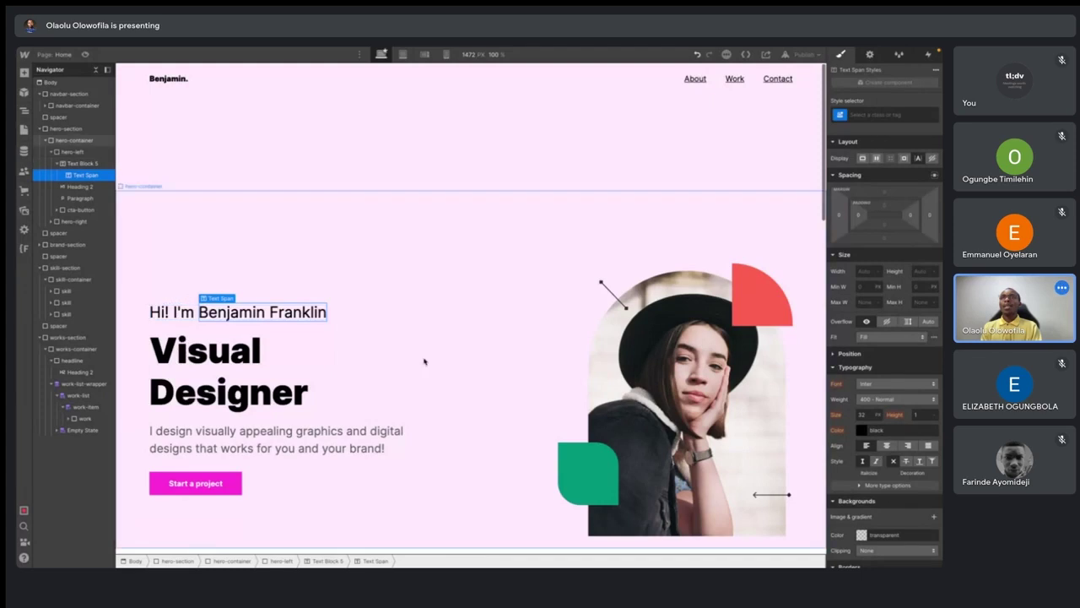
- Colour the greeting's name span with the pink sampled from the Start a project button and set its weight to 500 - Medium
scroll(864, 346, "down", 2)
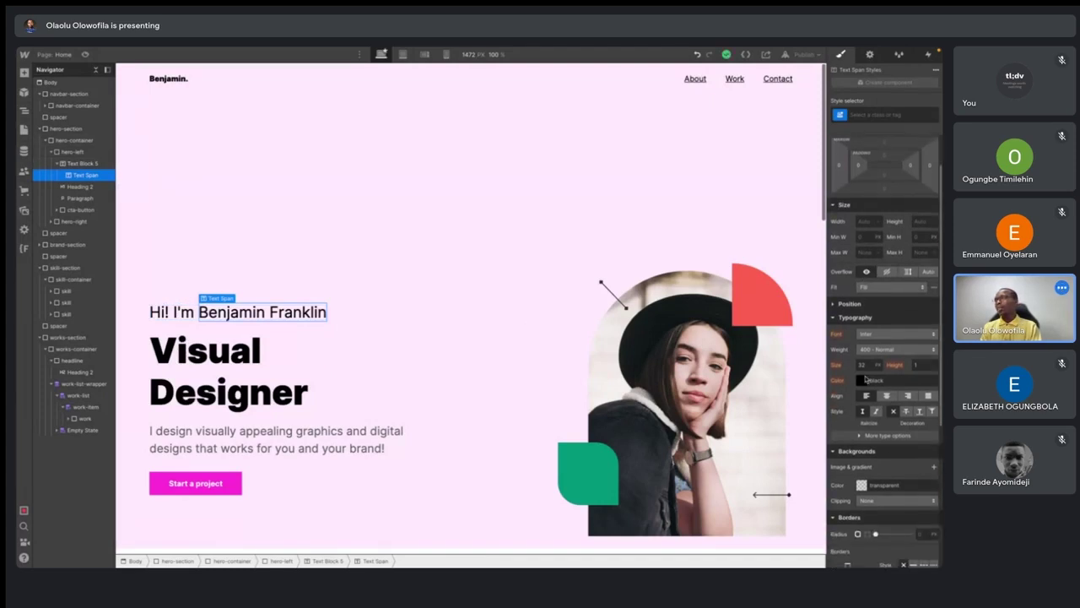
left_click(862, 381)
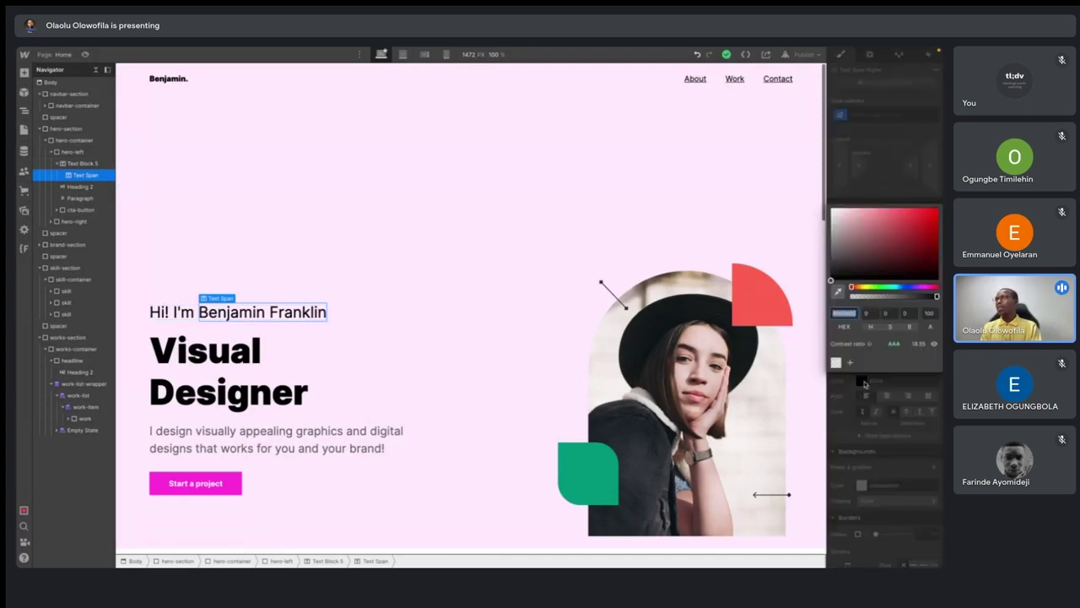
left_click(838, 291)
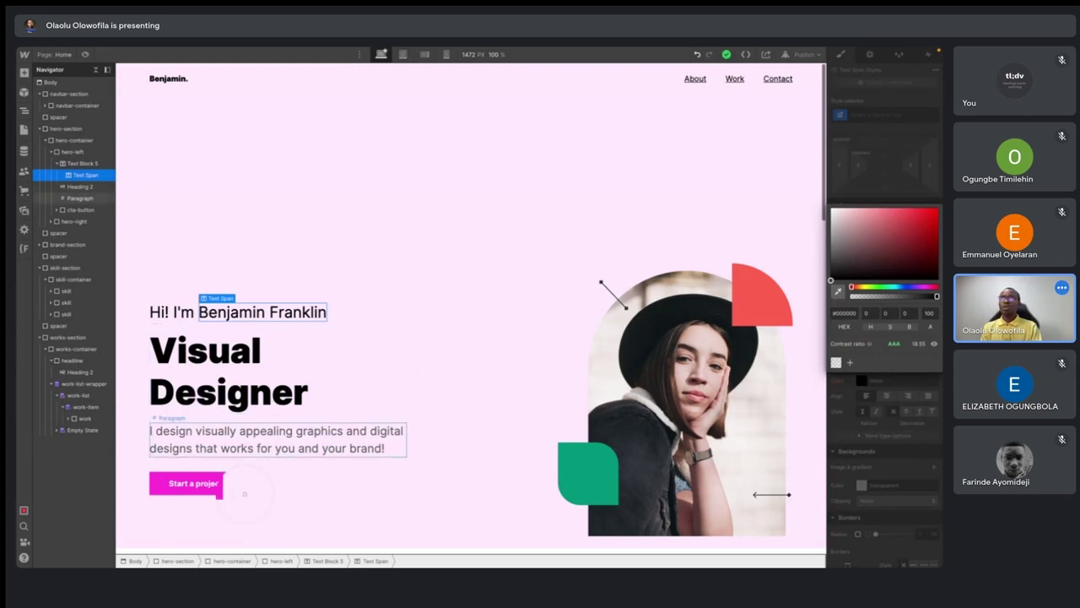
left_click(233, 486)
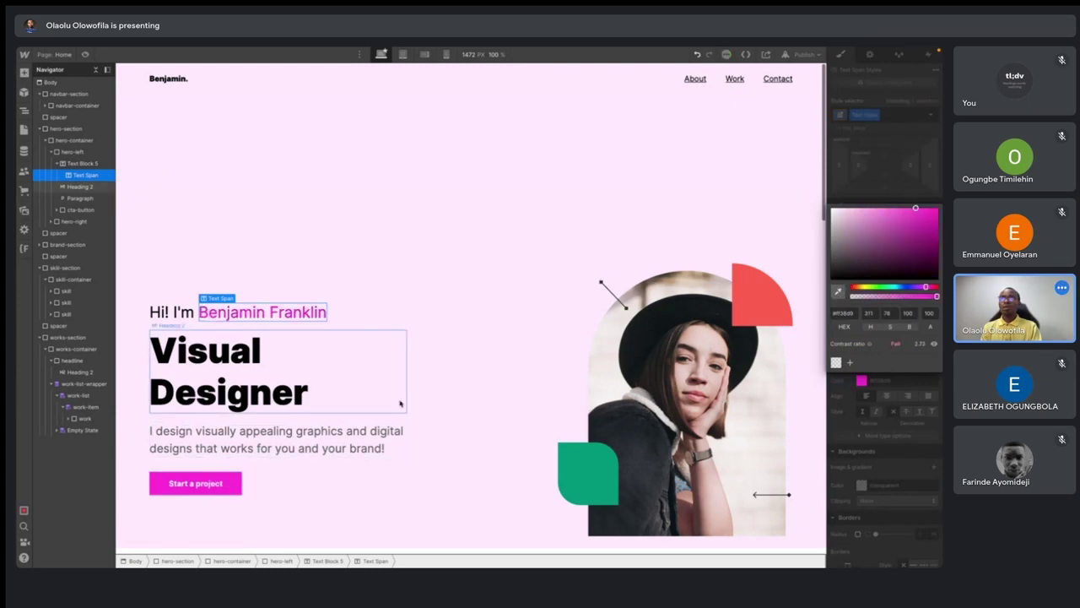
left_click(886, 395)
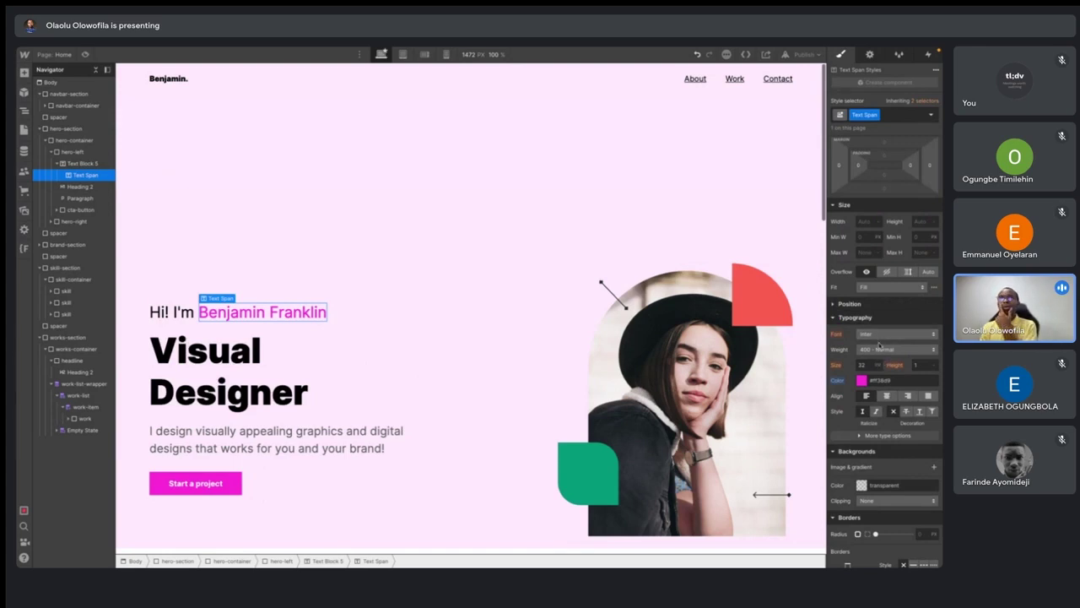
left_click(879, 348)
left_click(879, 360)
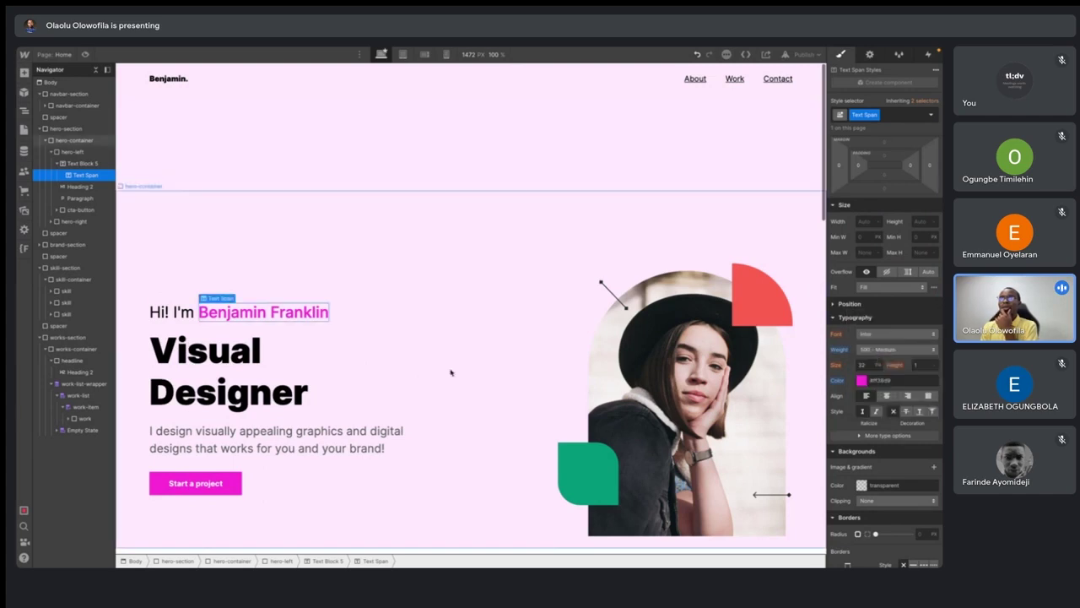
- Set the font of the whole greeting text block above the Visual Designer heading to PT Serif
left_click(195, 317)
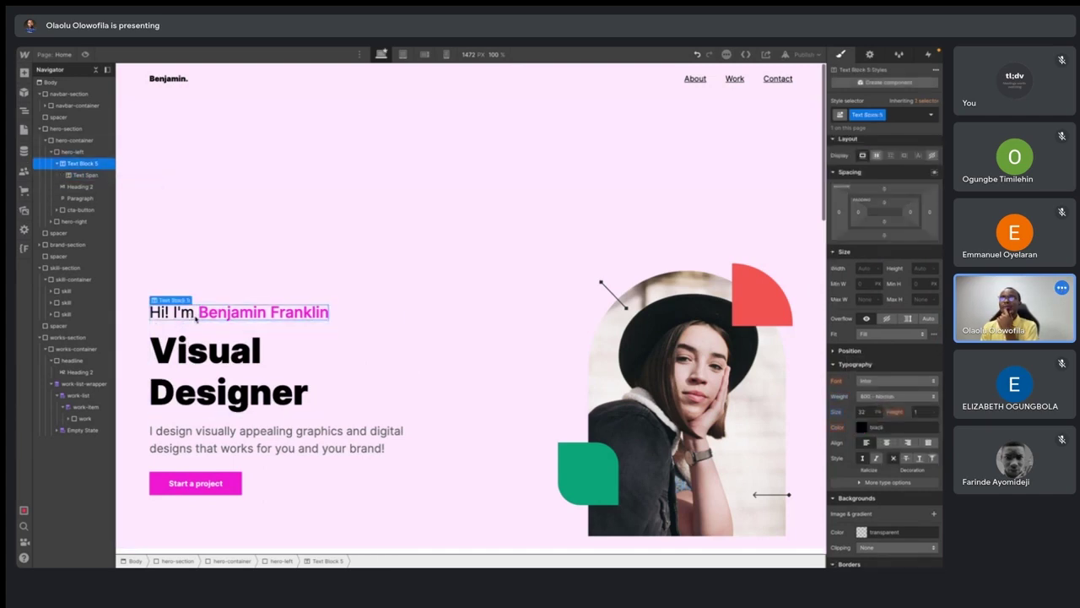
left_click(905, 381)
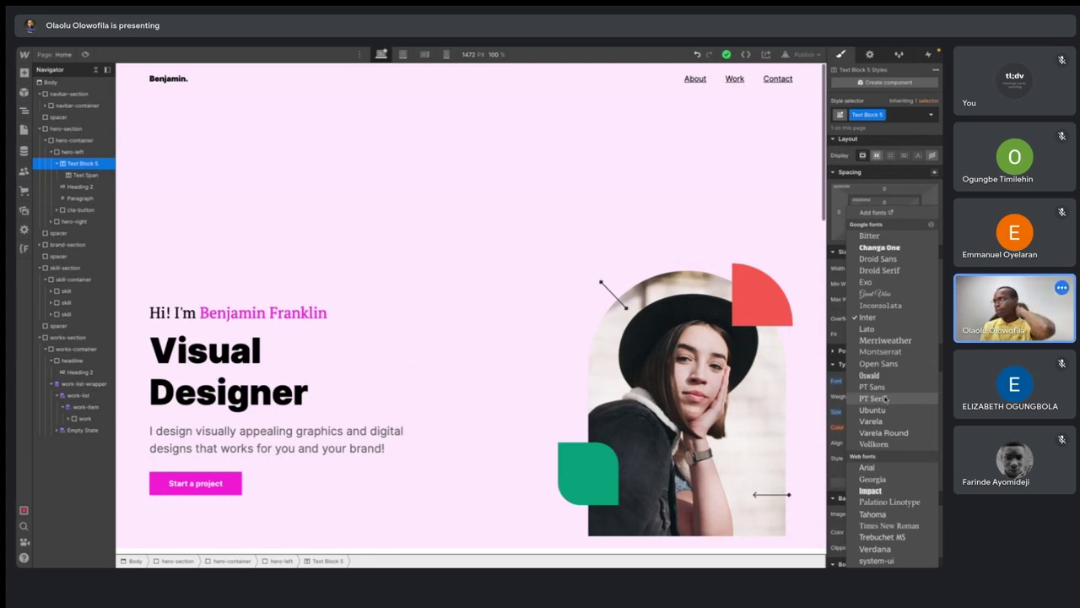
left_click(885, 398)
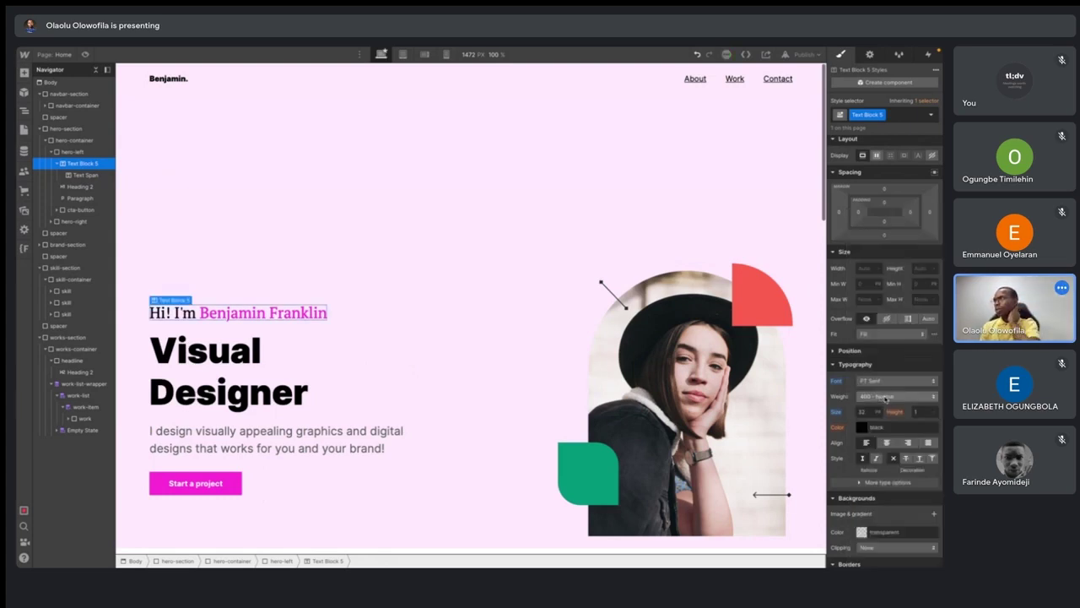
- Change the font of the hero paragraph below the Visual Designer heading to PT Serif
left_click(243, 444)
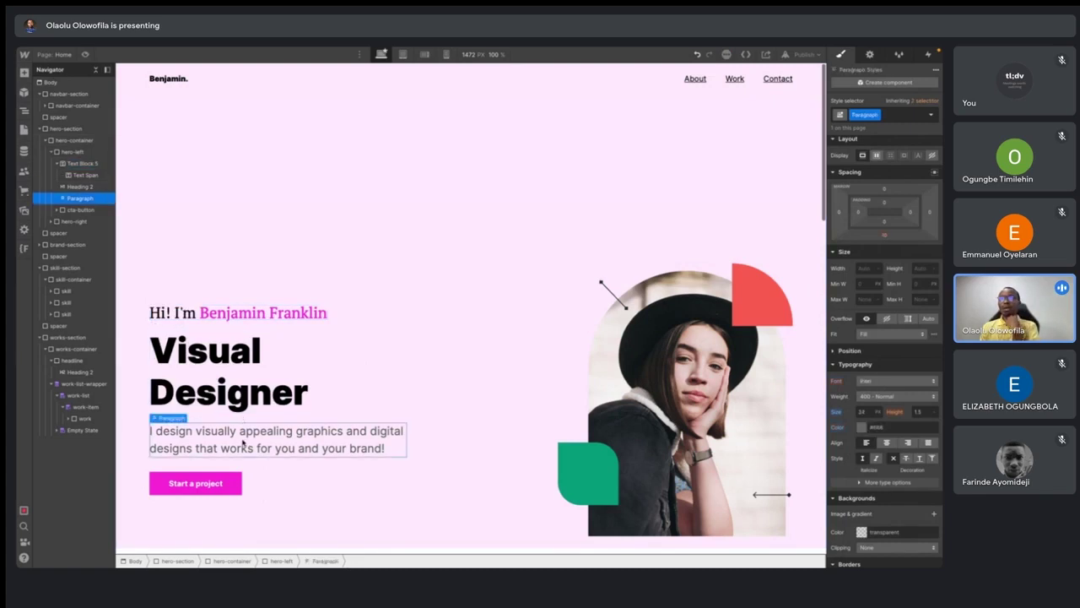
left_click(877, 398)
left_click(873, 382)
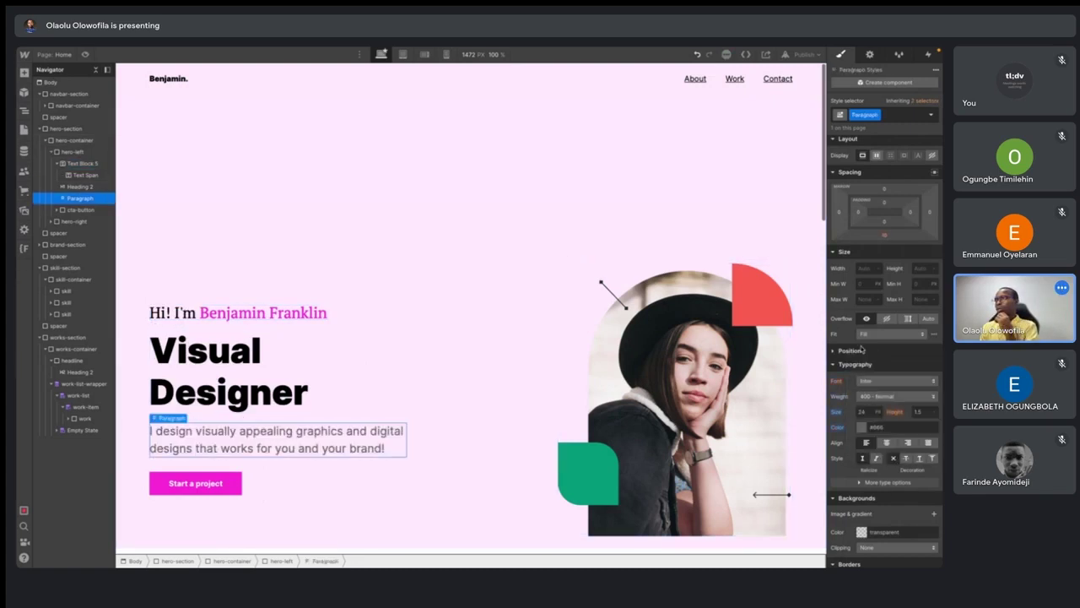
left_click(871, 383)
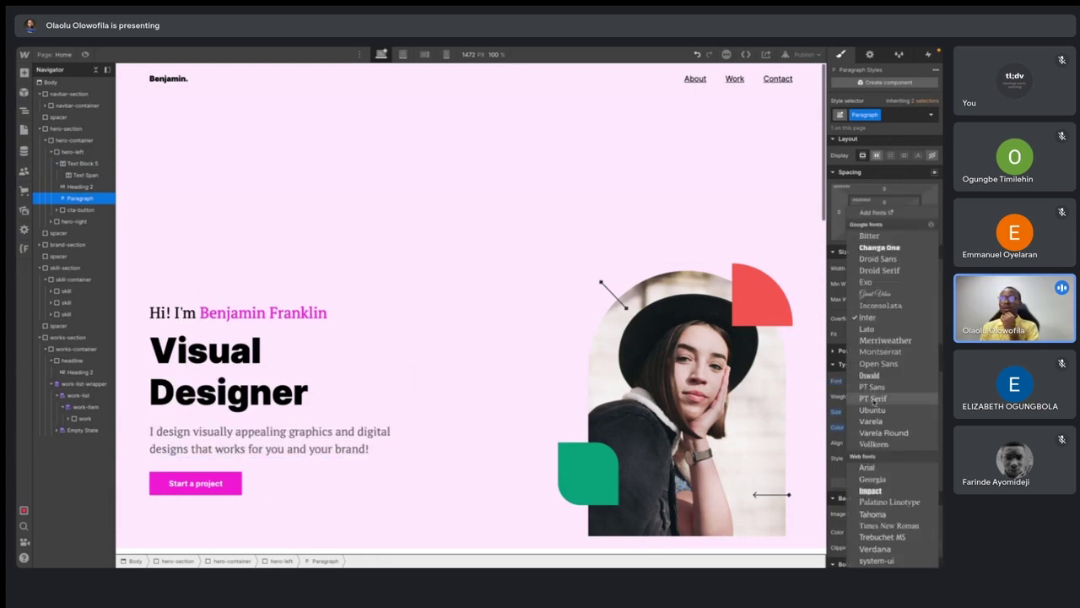
left_click(872, 397)
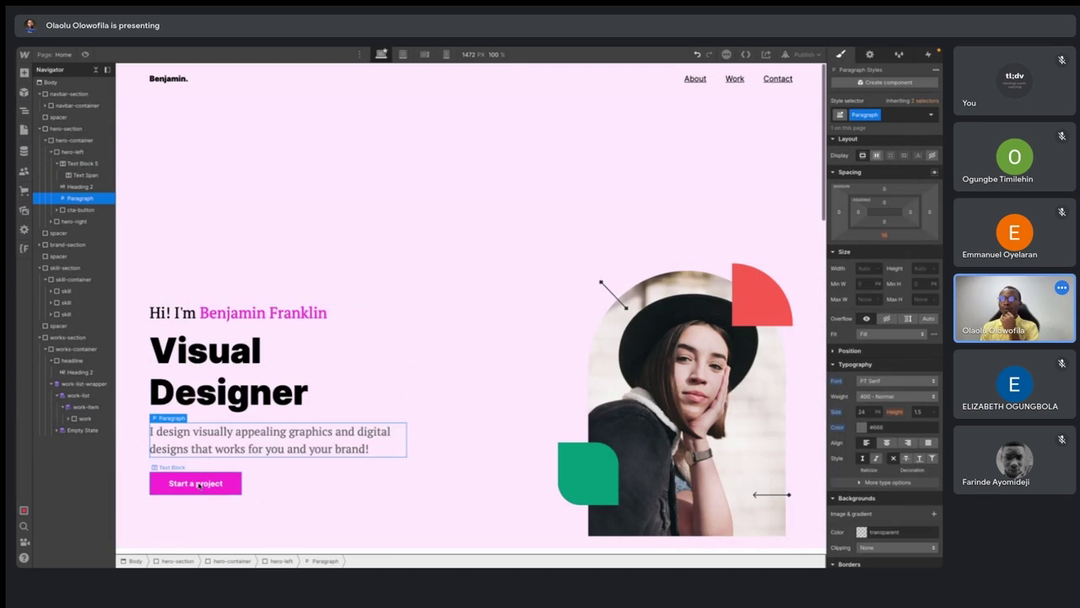
- Set the font size of the Product Design heading in the skills section to 32 px
scroll(415, 397, "down", 7)
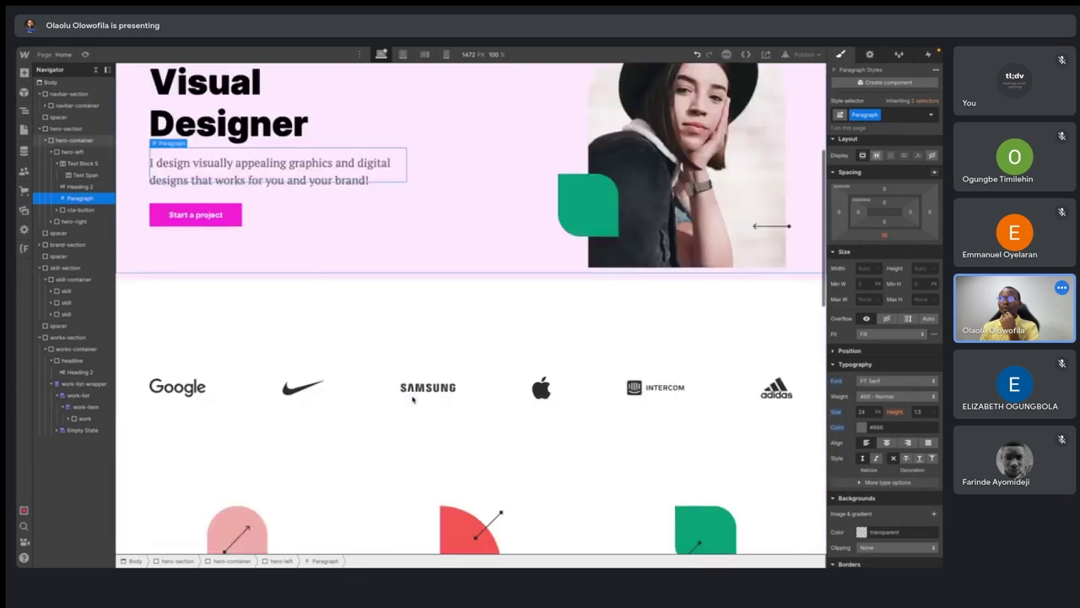
scroll(412, 398, "down", 1)
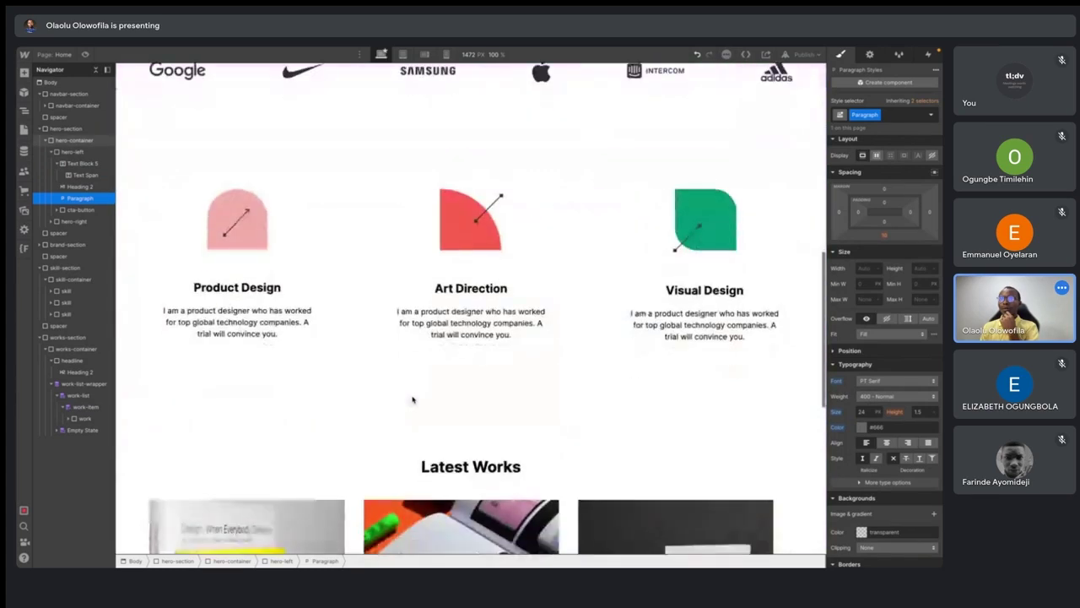
left_click(245, 290)
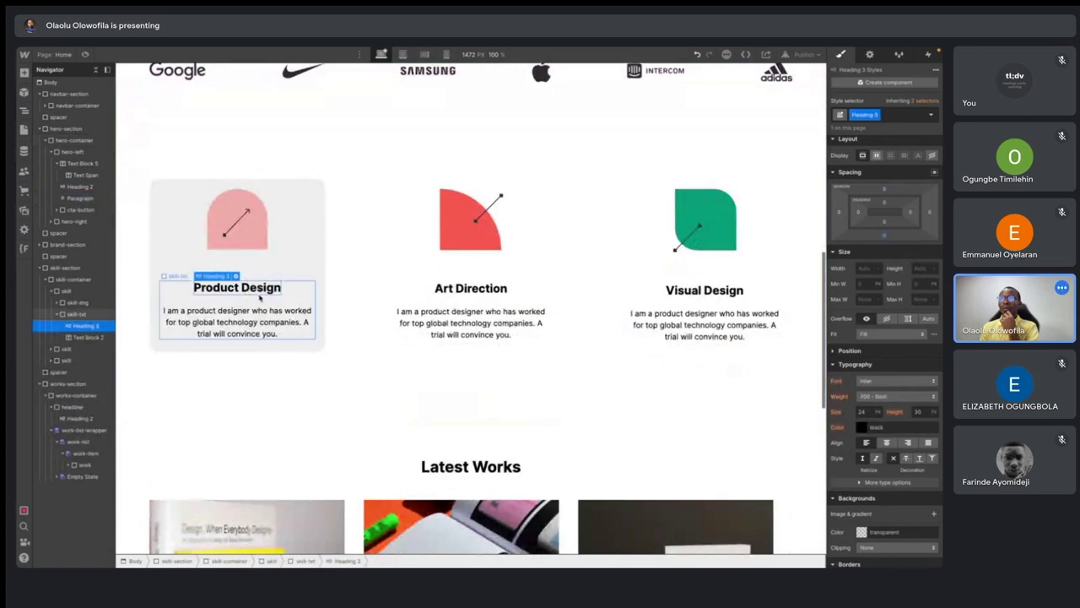
scroll(258, 294, "up", 5)
scroll(260, 298, "down", 1)
scroll(260, 298, "down", 4)
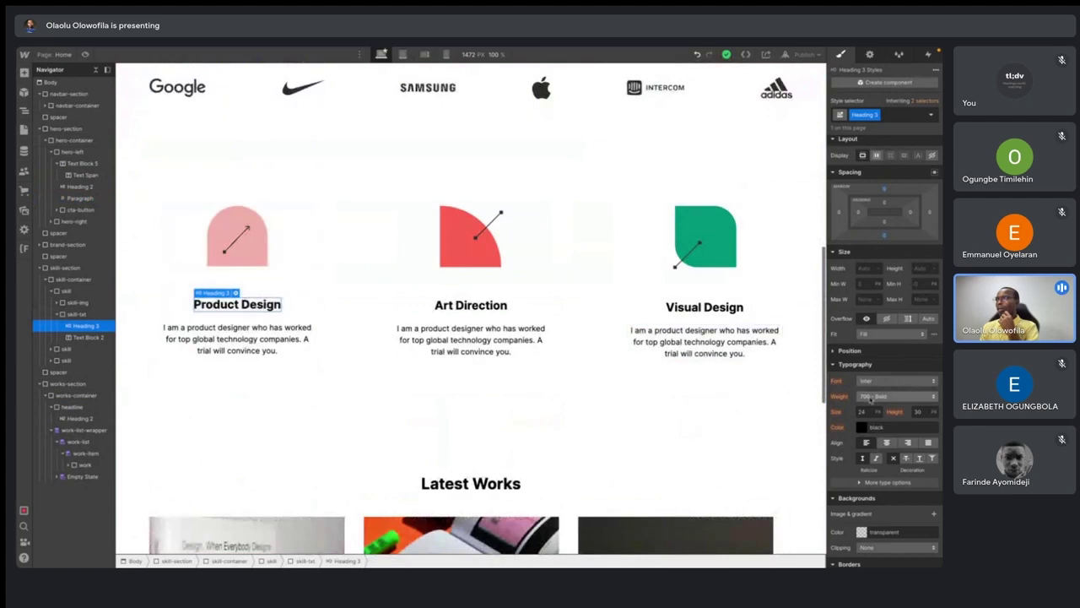
left_click(862, 411)
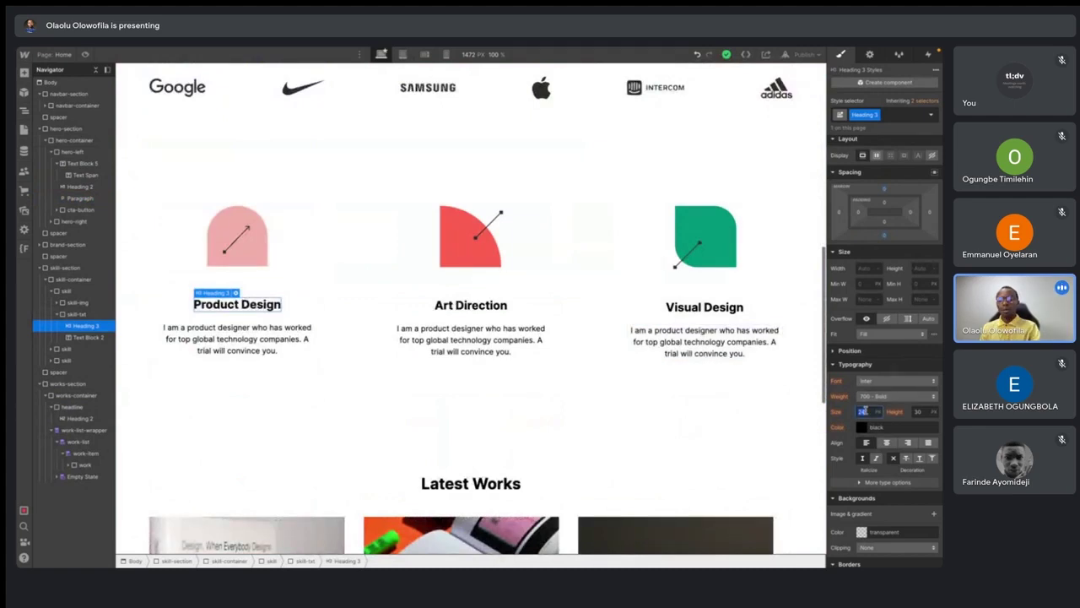
type("32")
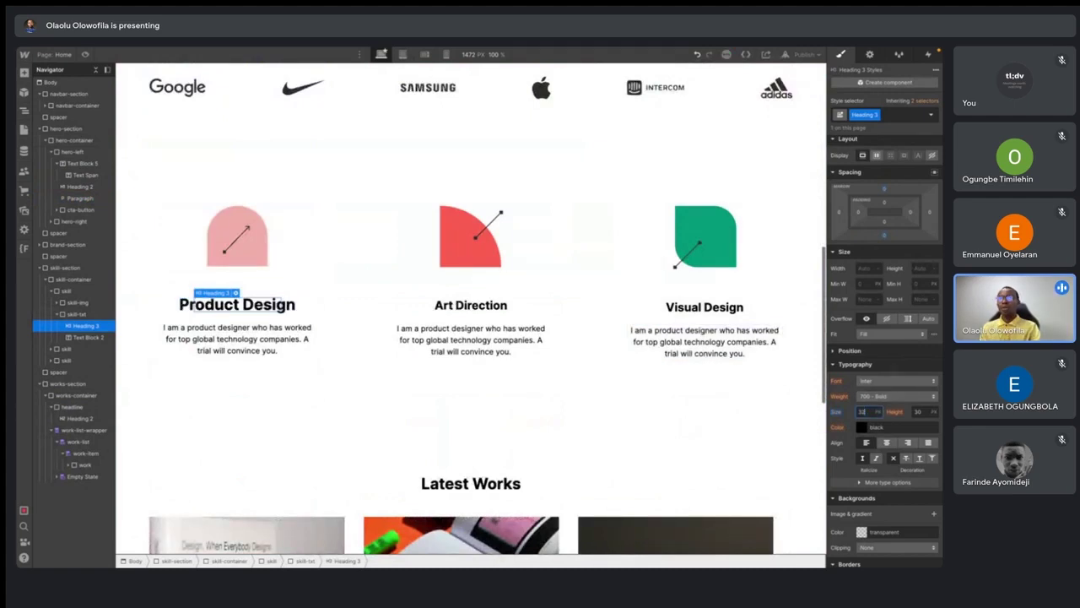
- Set the font size of the Art Direction and Visual Design skill headings to 32 px
left_click(487, 306)
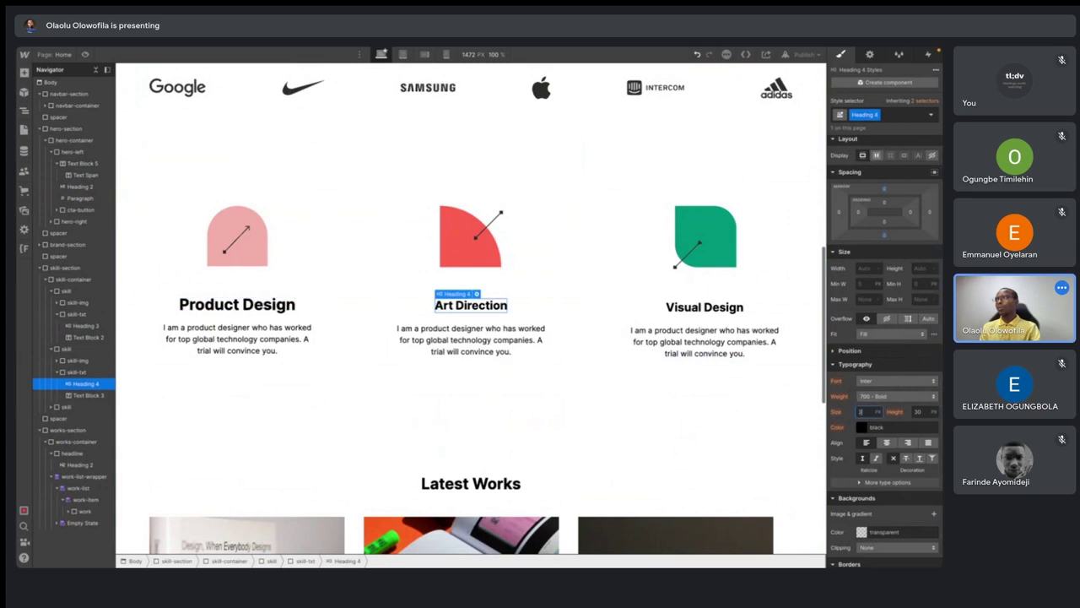
type("32")
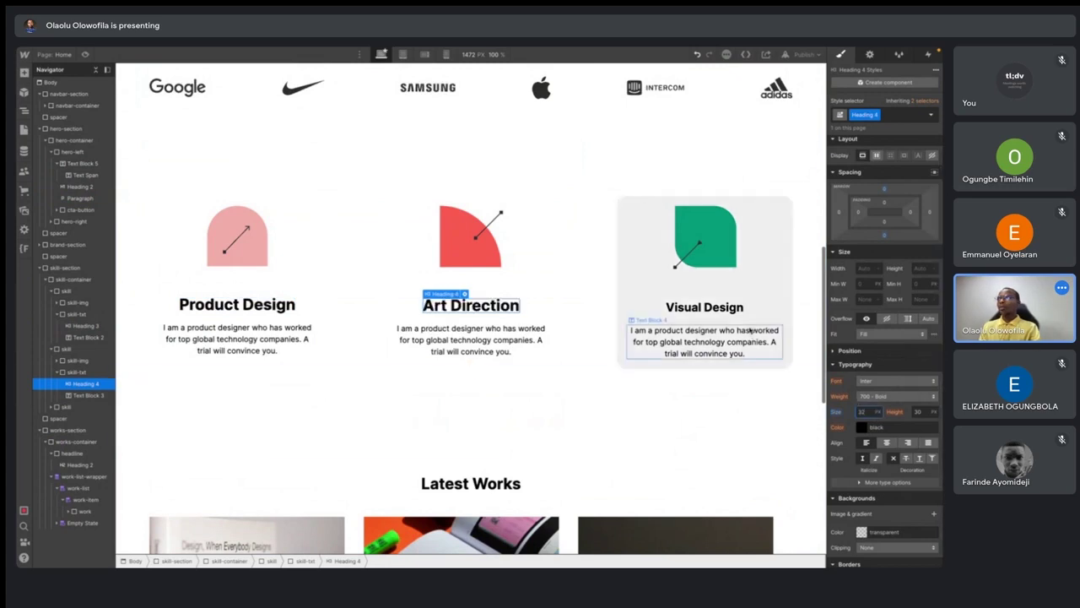
left_click(705, 307)
left_click(862, 411)
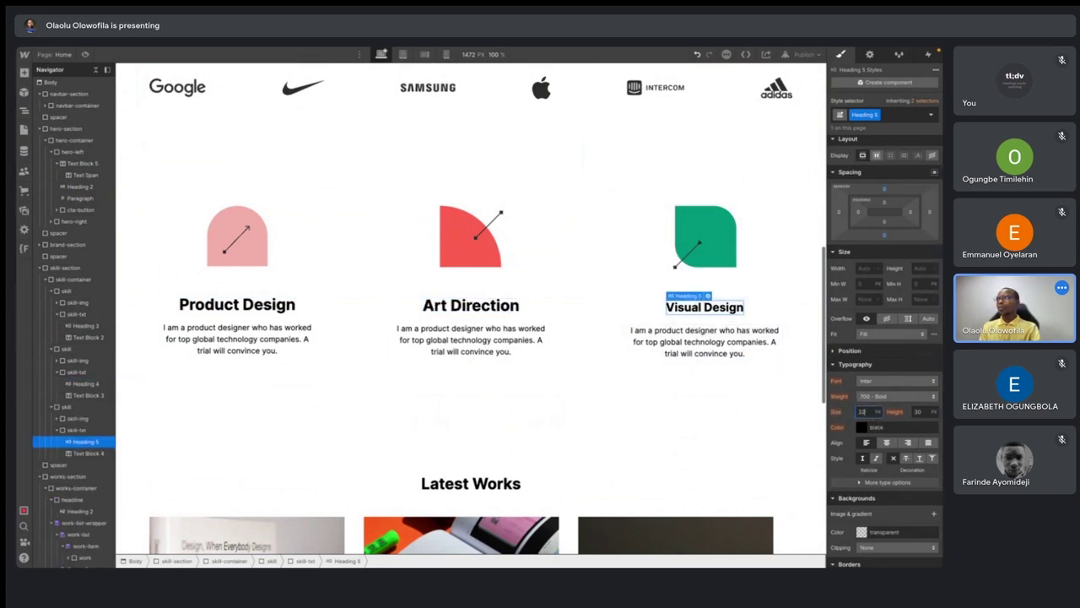
type("32")
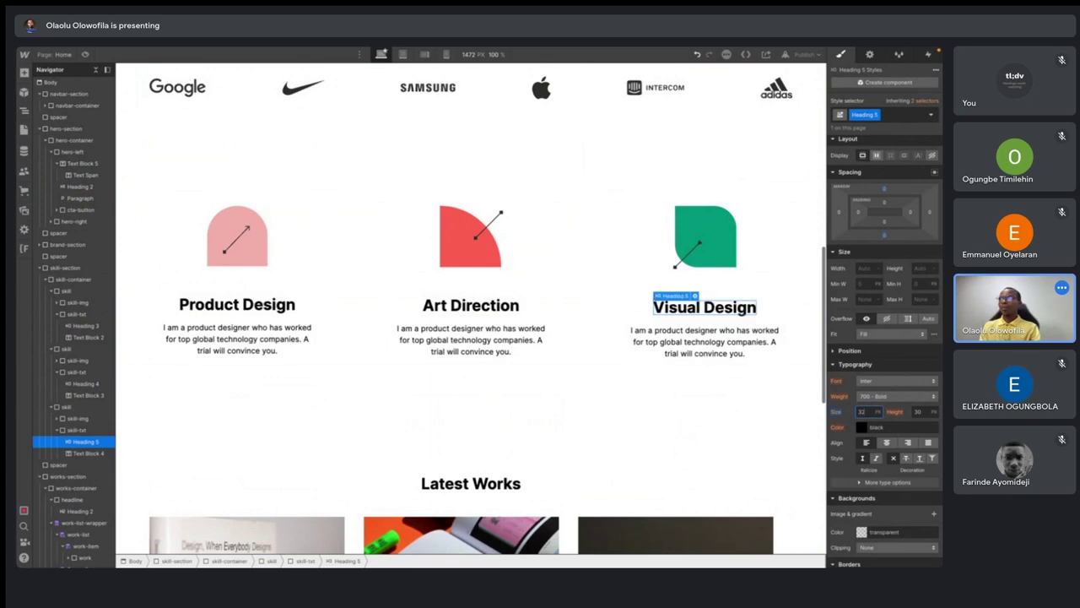
- Change the font of the description text under the Visual Design heading to PT Serif
left_click(718, 340)
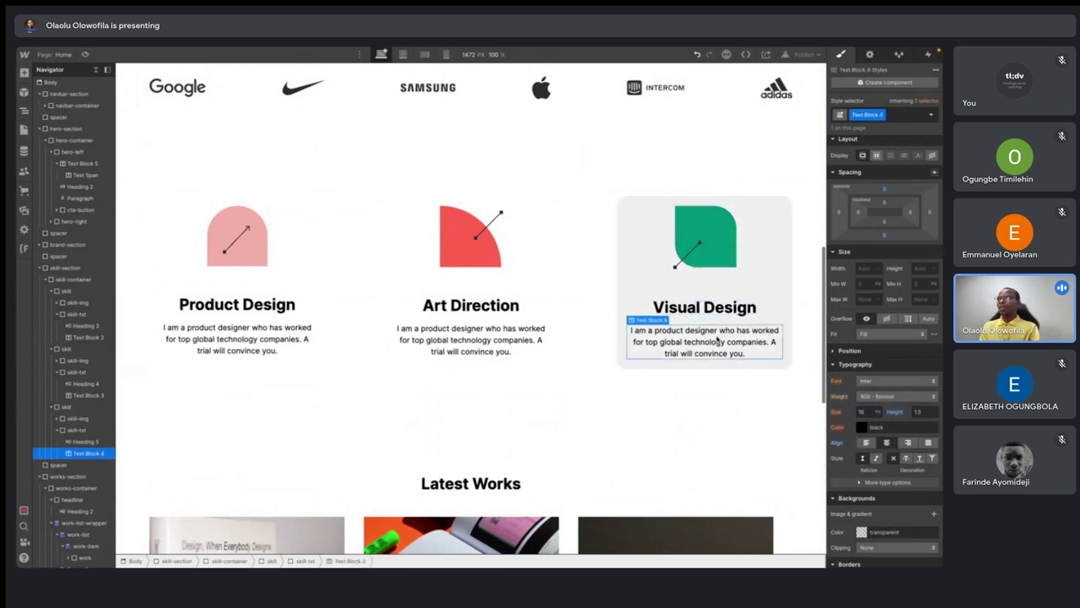
left_click(873, 385)
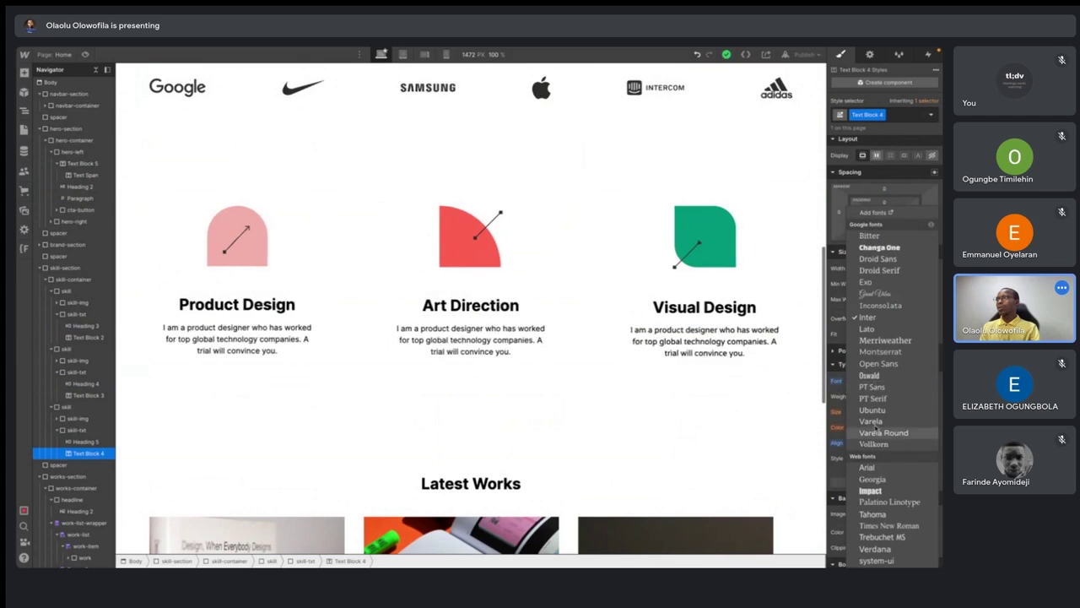
left_click(874, 399)
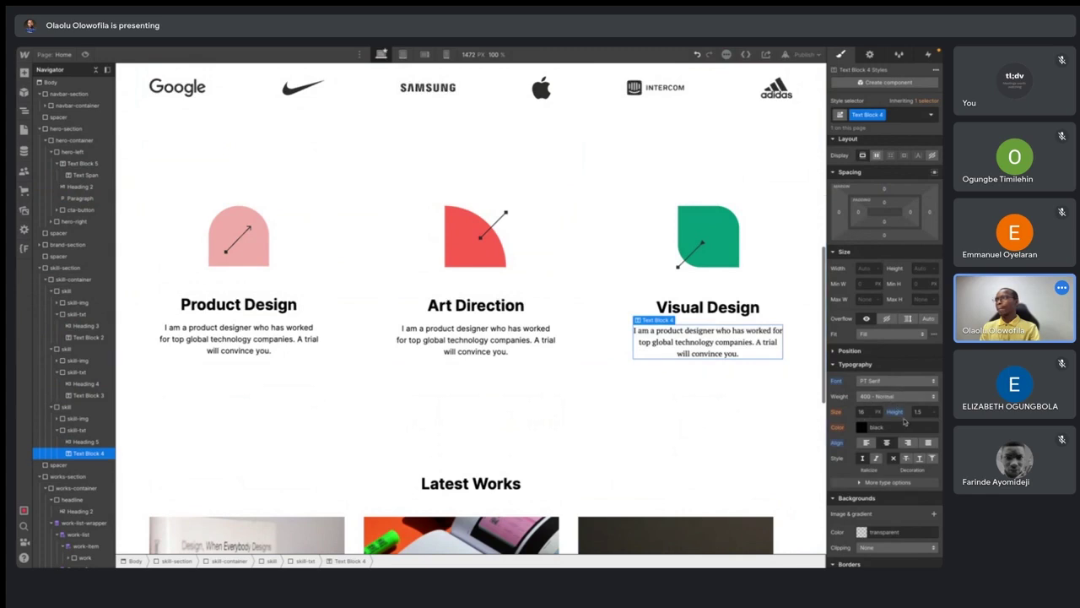
- Preview the page and review the skills section and the hero up to the navbar, then return to the editor
left_click(724, 403)
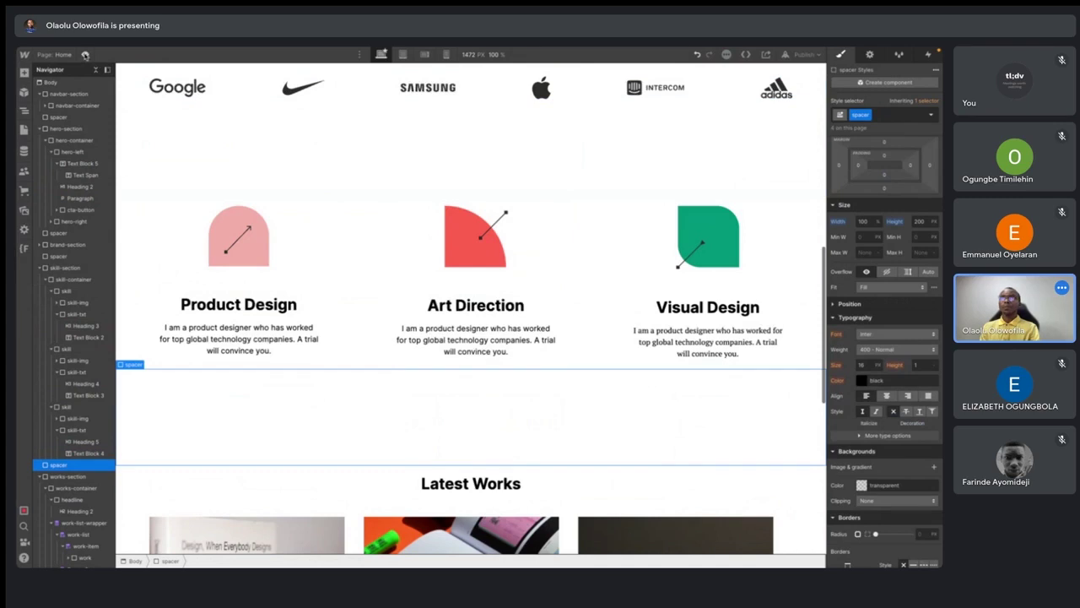
left_click(85, 54)
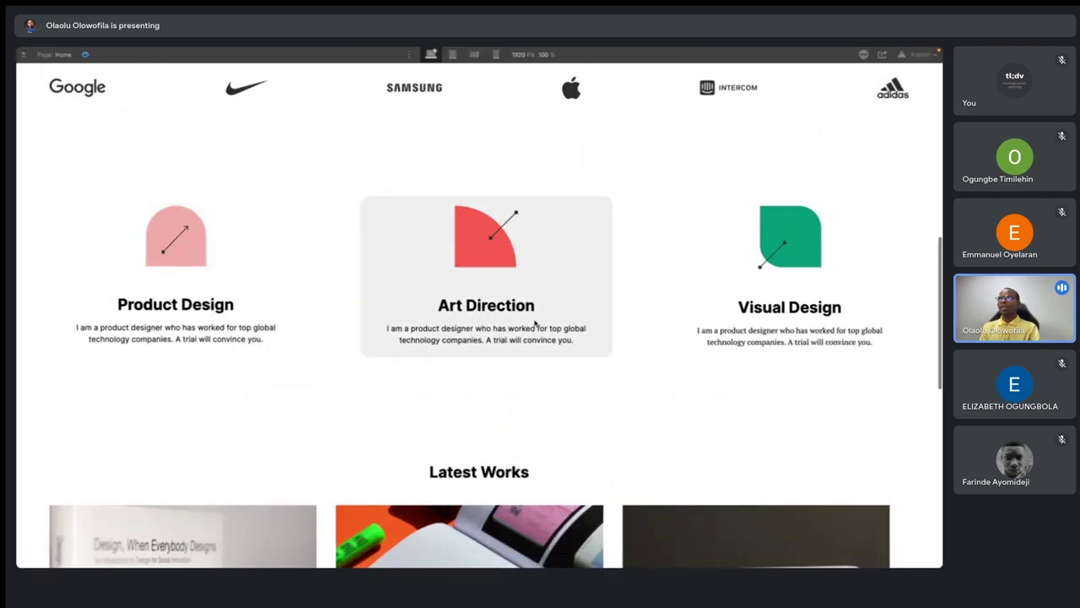
scroll(534, 323, "up", 10)
scroll(534, 323, "down", 2)
scroll(534, 323, "up", 1)
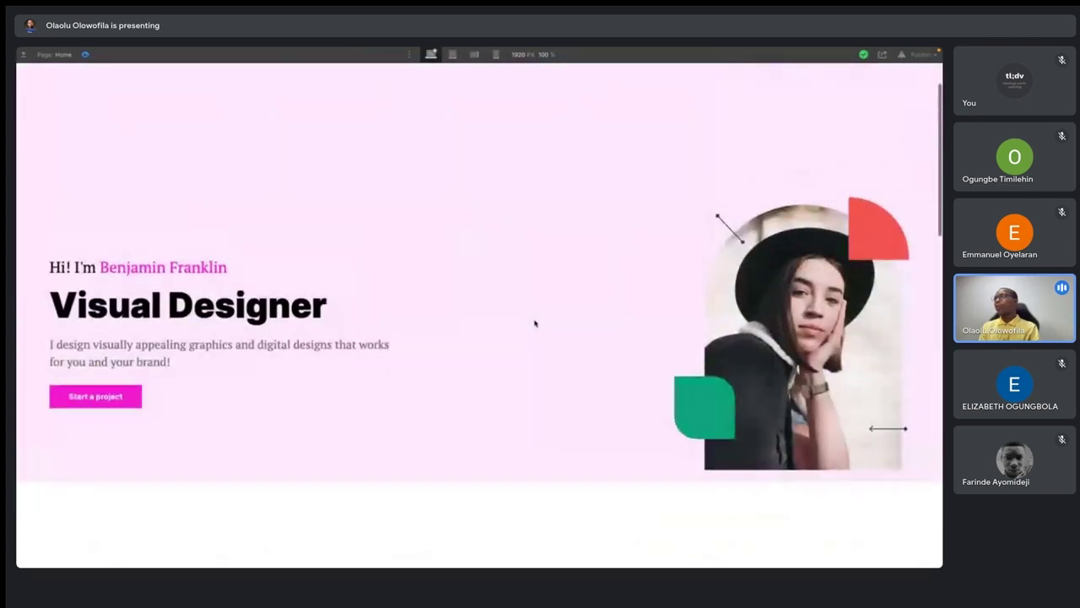
scroll(535, 323, "up", 1)
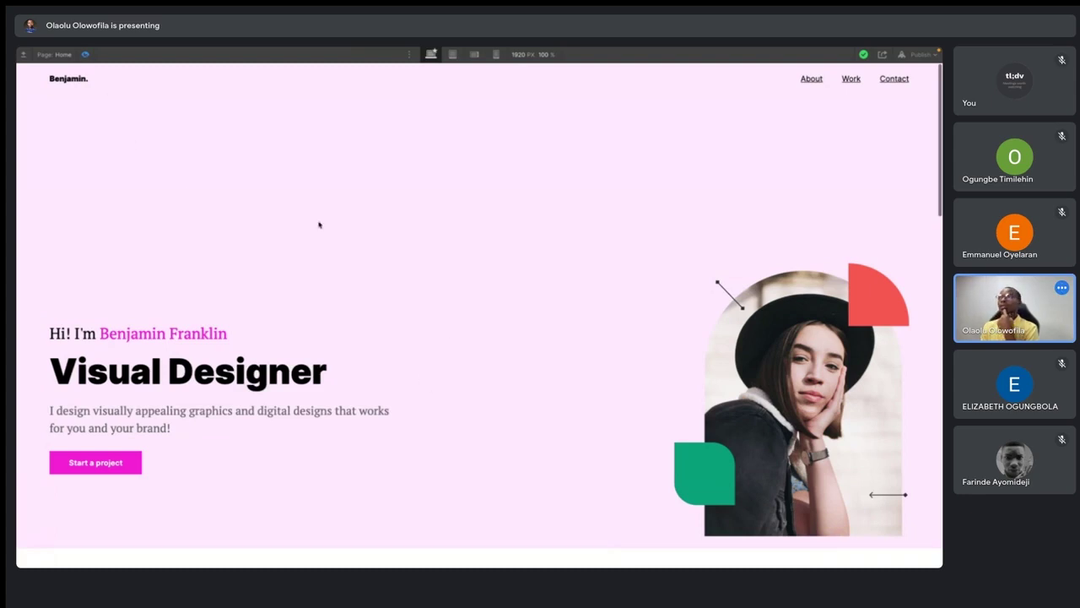
key("ctrl+shift+p")
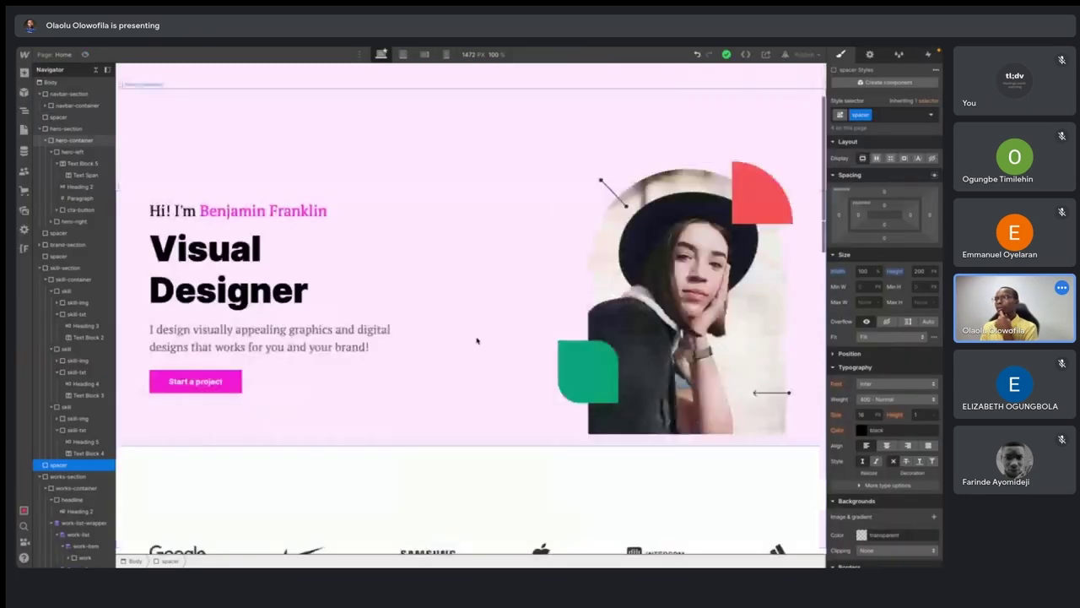
- Set the bottom padding of the hero container to 0 so the portrait sits on the section's lower edge
left_click(565, 279)
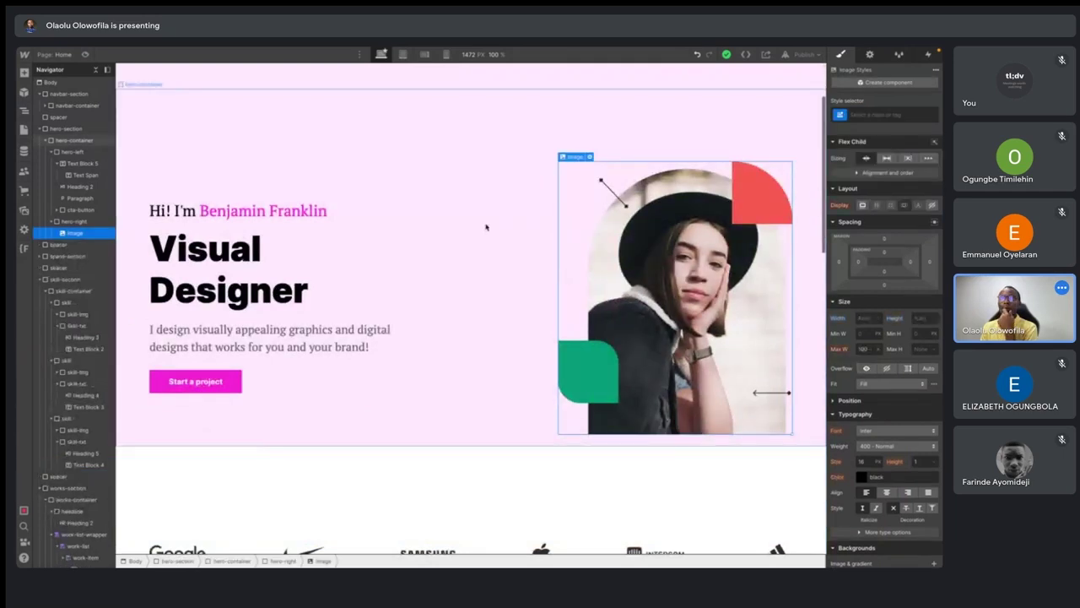
left_click(76, 221)
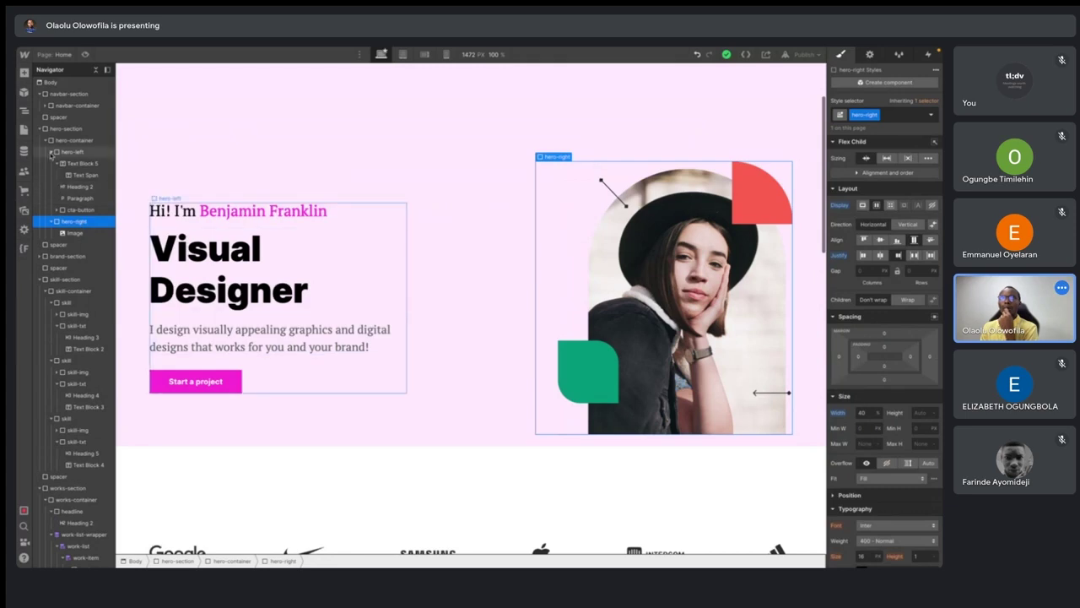
left_click(51, 152)
left_click(70, 140)
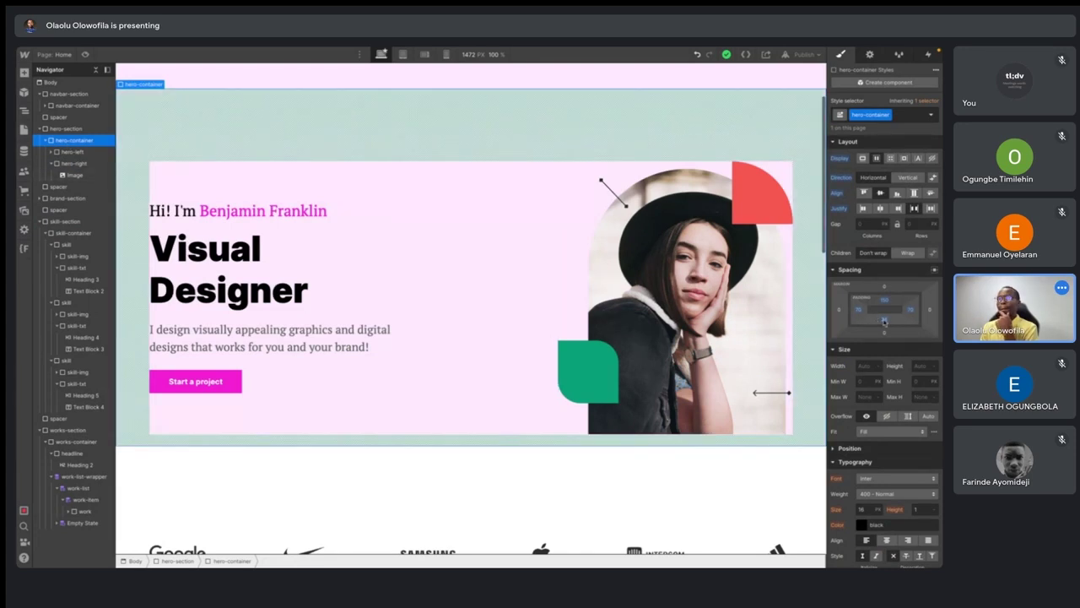
left_click(883, 321)
left_click(841, 350)
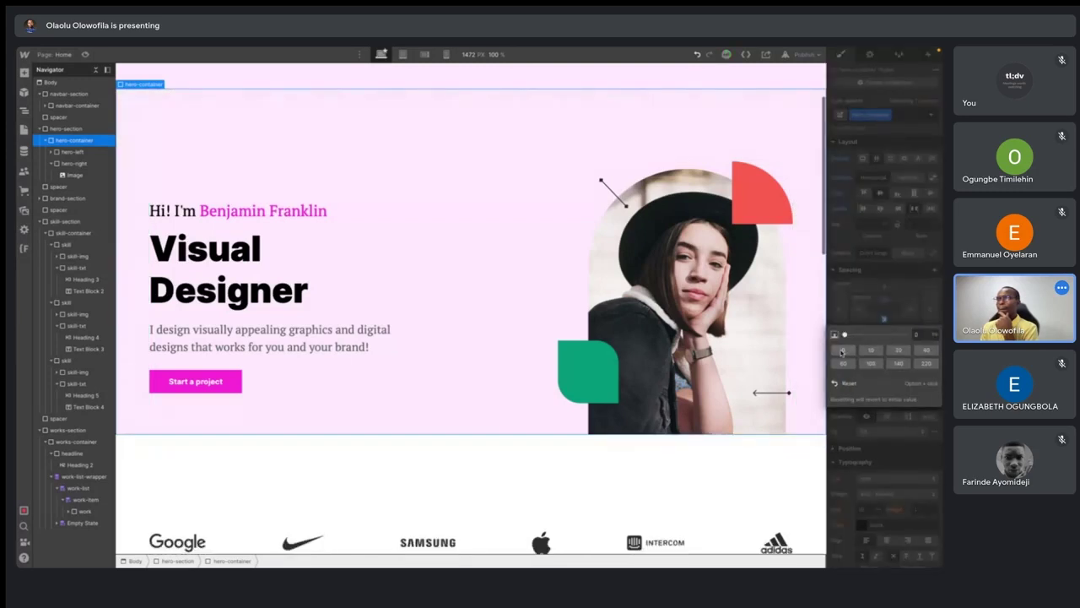
left_click(893, 383)
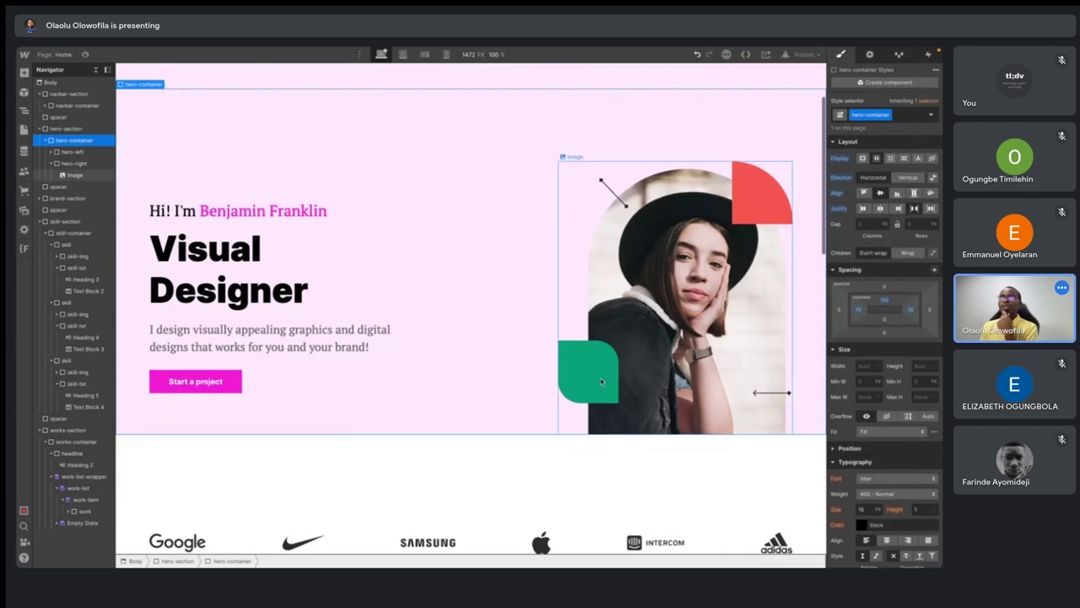
- Preview the page and check the hero image against the lower edge of the pink section
left_click(84, 54)
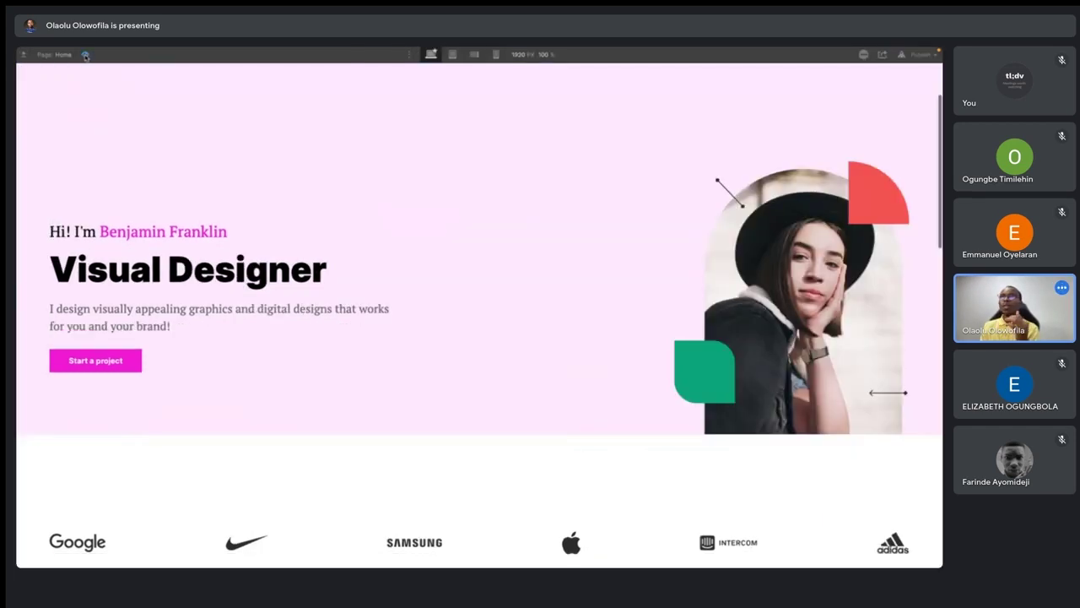
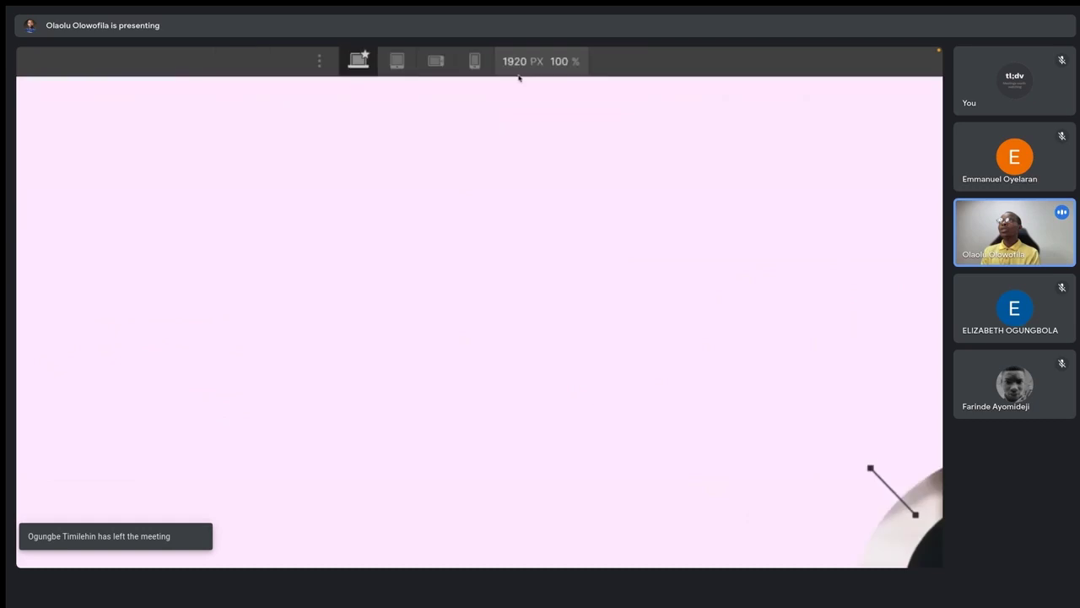
scroll(519, 79, "down", 2)
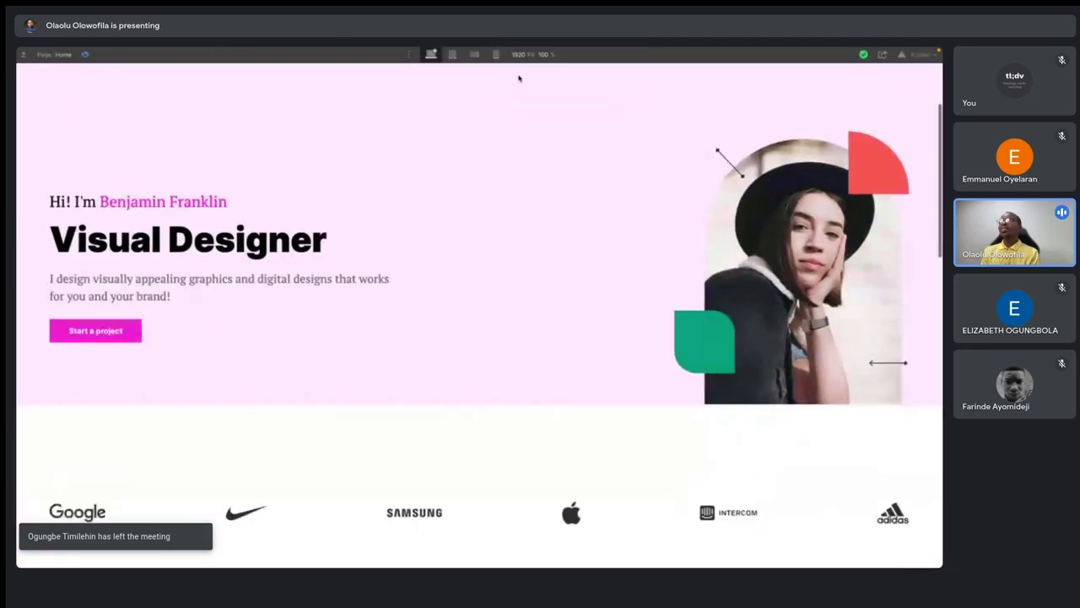
scroll(519, 79, "up", 3)
- Set the preview canvas width to 1439 px to check the hero layout at that size
left_click(518, 54)
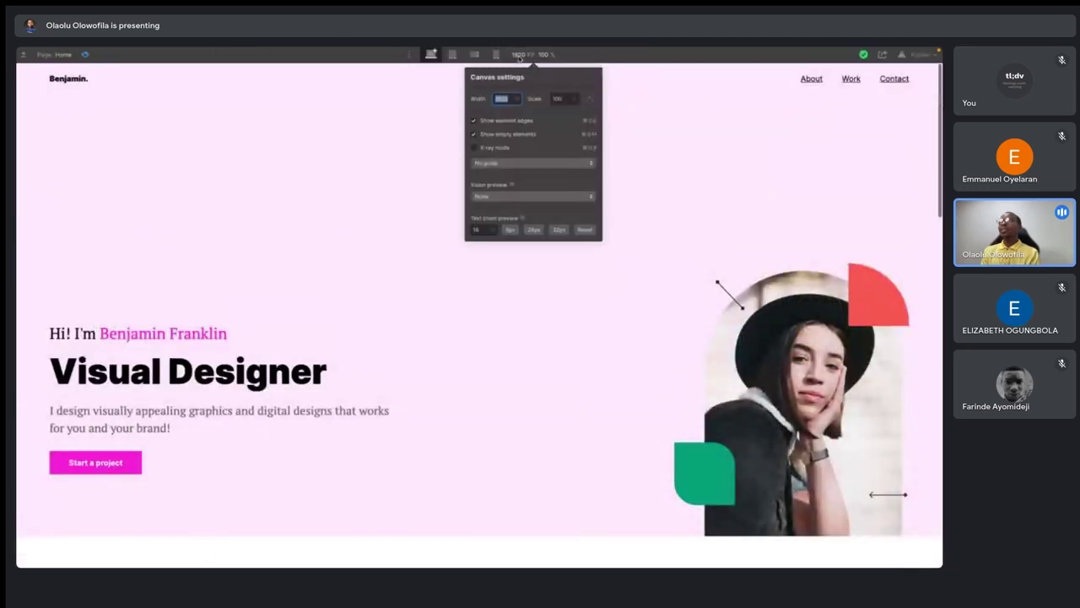
left_click(629, 117)
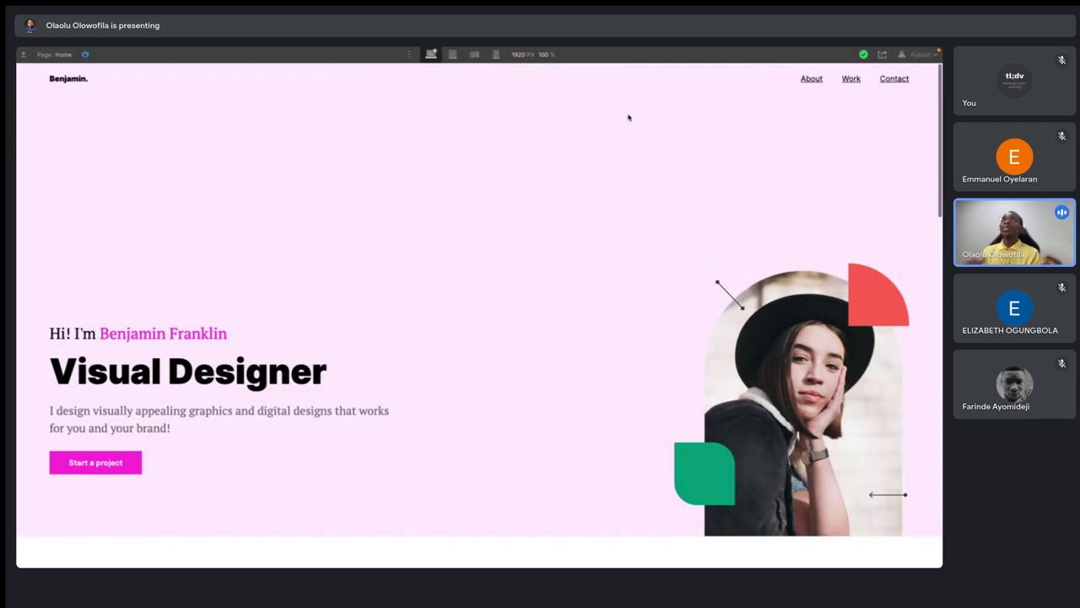
left_click(520, 56)
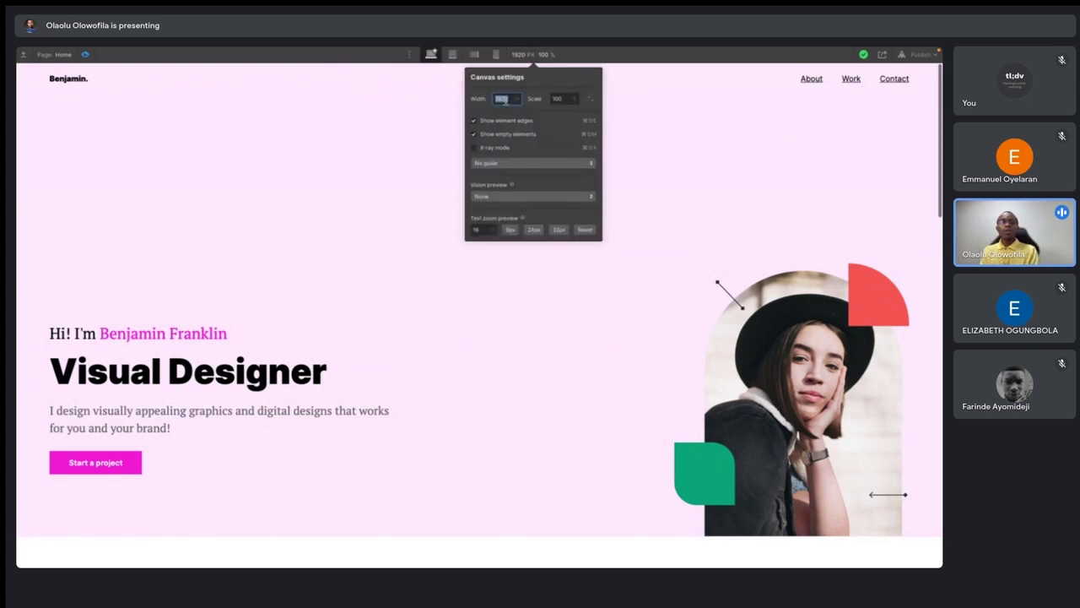
type("1")
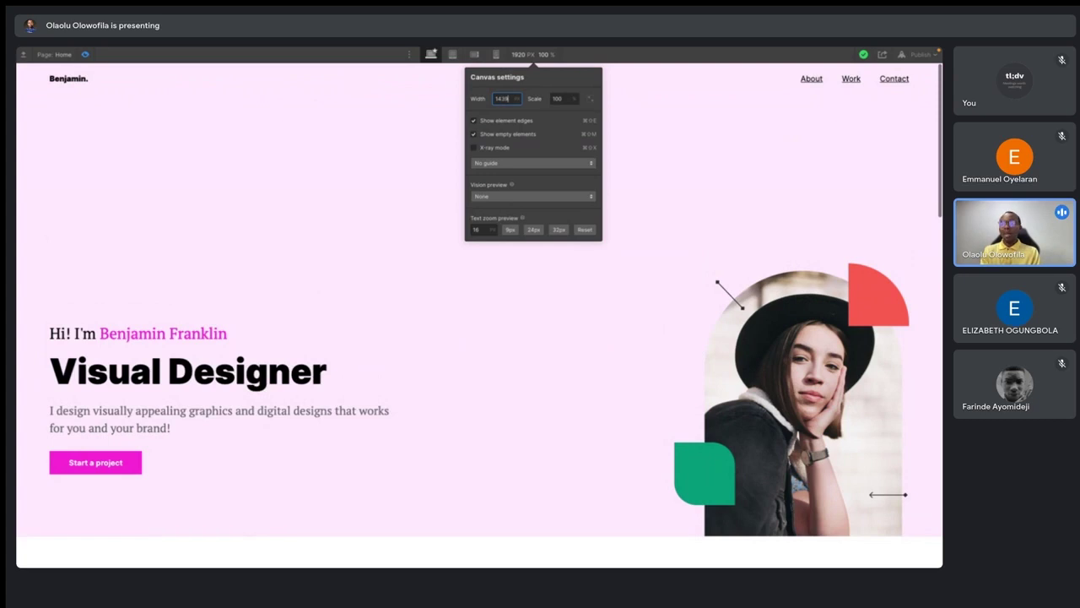
key("Return")
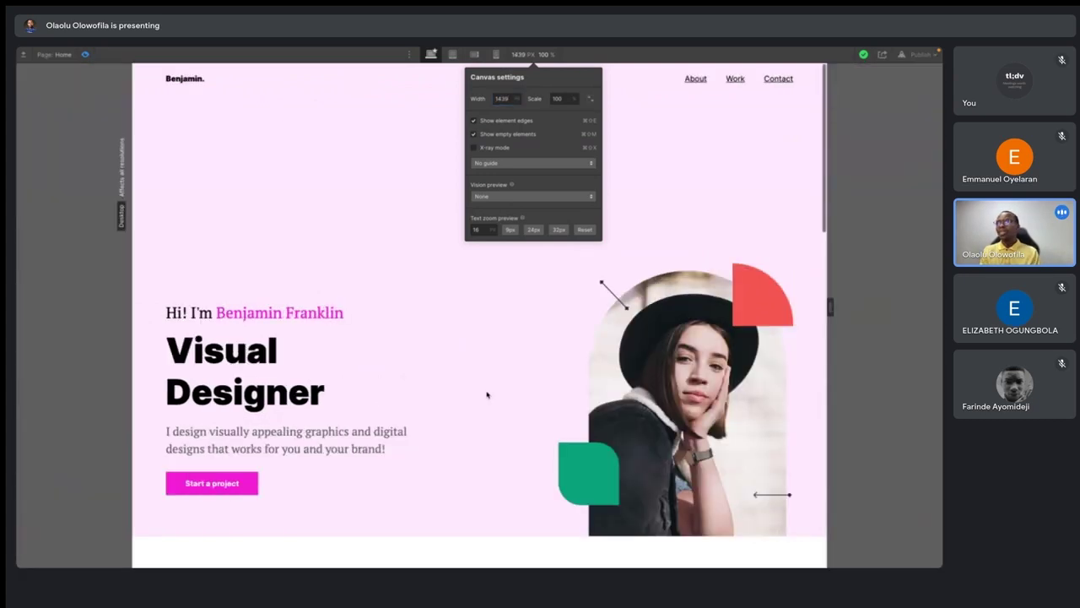
left_click(487, 394)
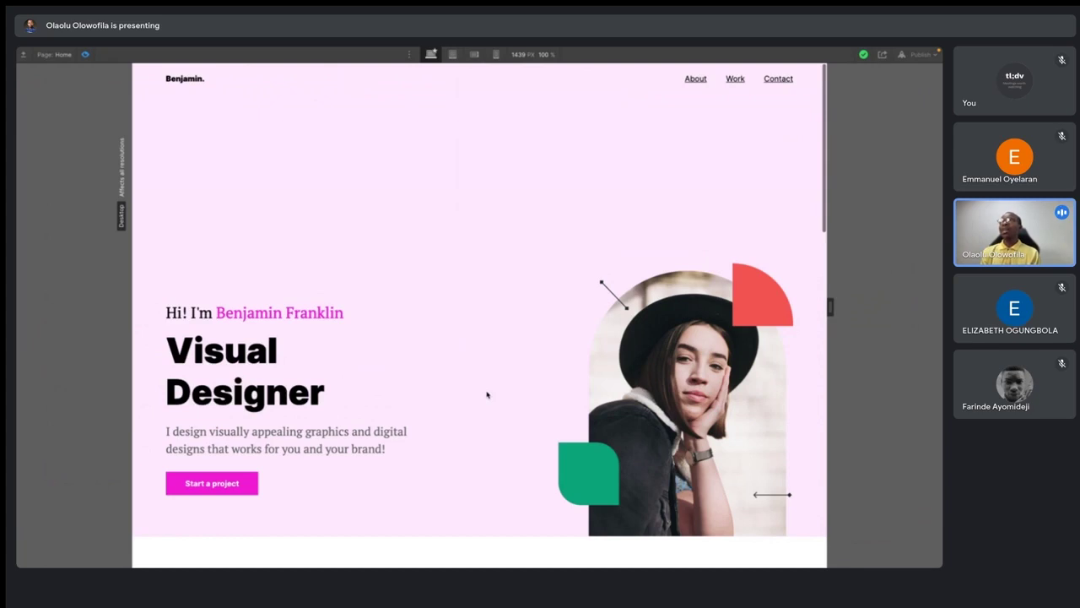
- Set the preview canvas width to 1520 px and check the hero layout
left_click(519, 56)
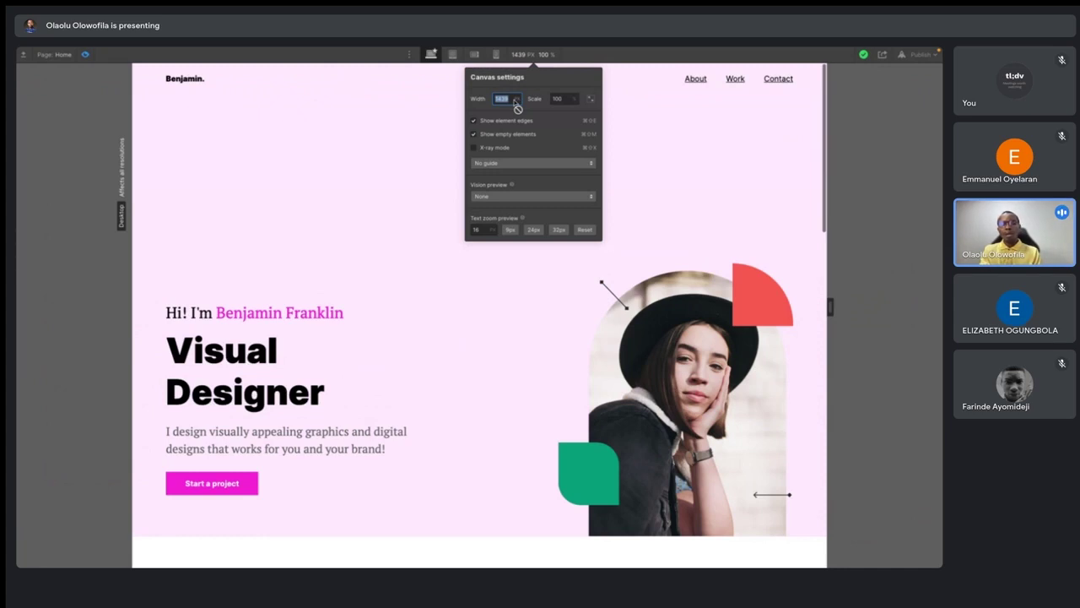
type("1520")
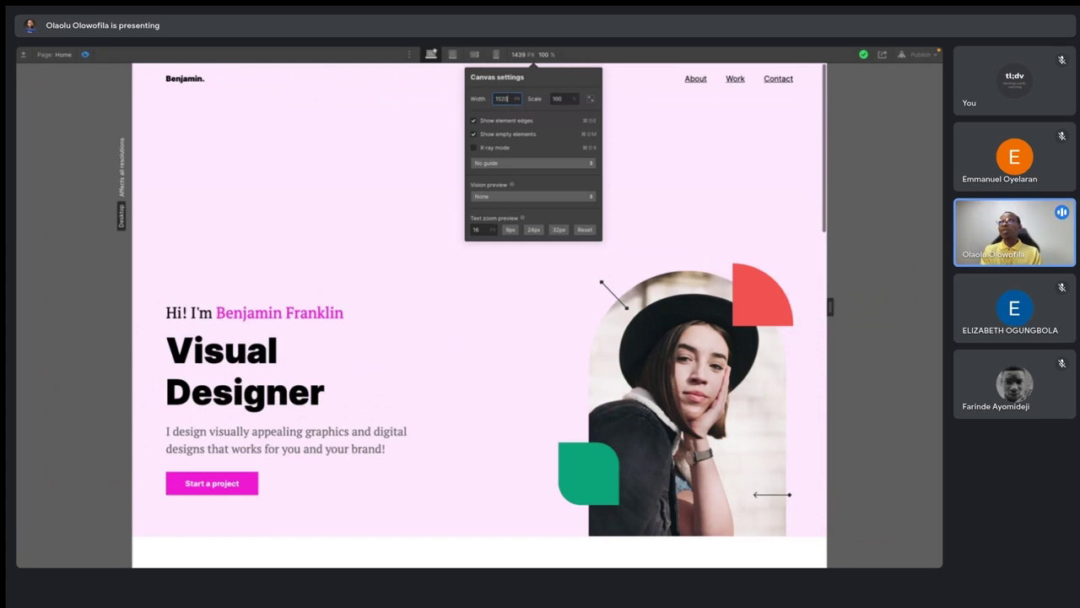
key("Return")
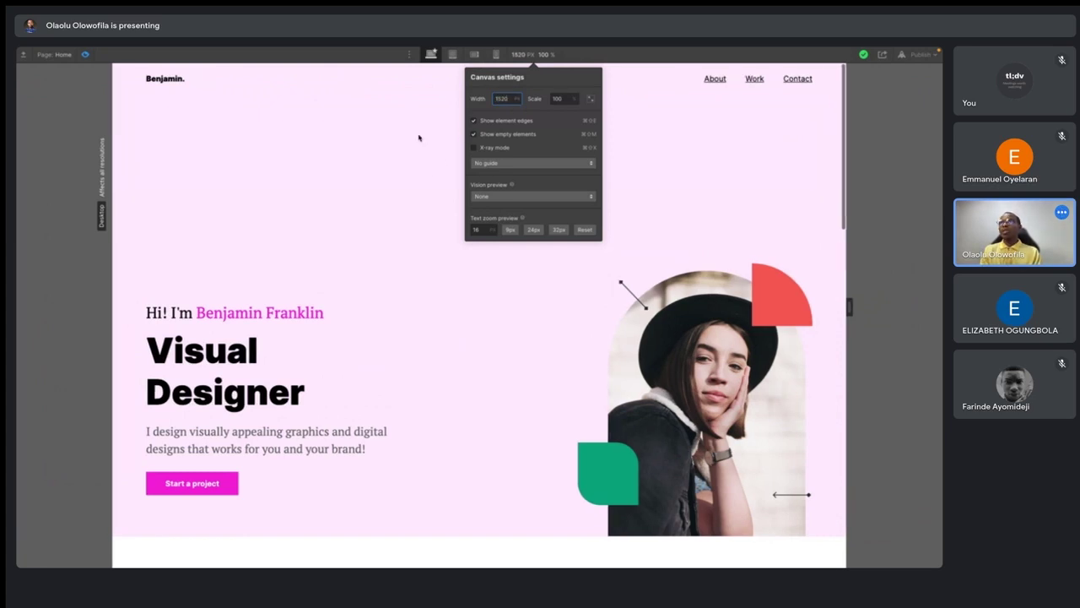
left_click(420, 136)
scroll(366, 329, "down", 1)
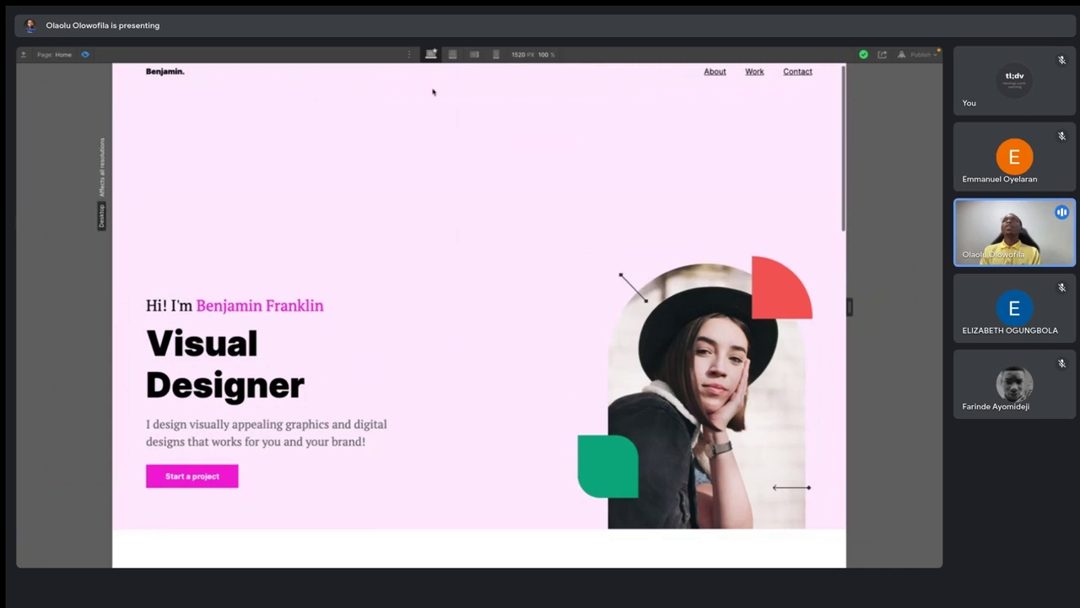
- Set the preview canvas width to 1920 px and review the page from the hero down to the works grid
left_click(520, 55)
type("1920")
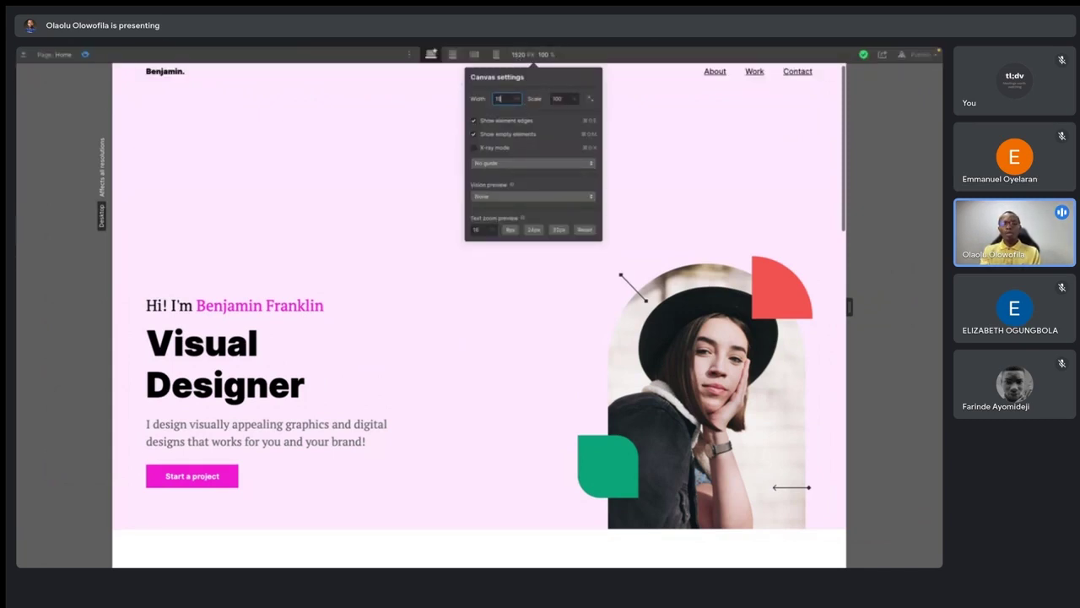
key("Return")
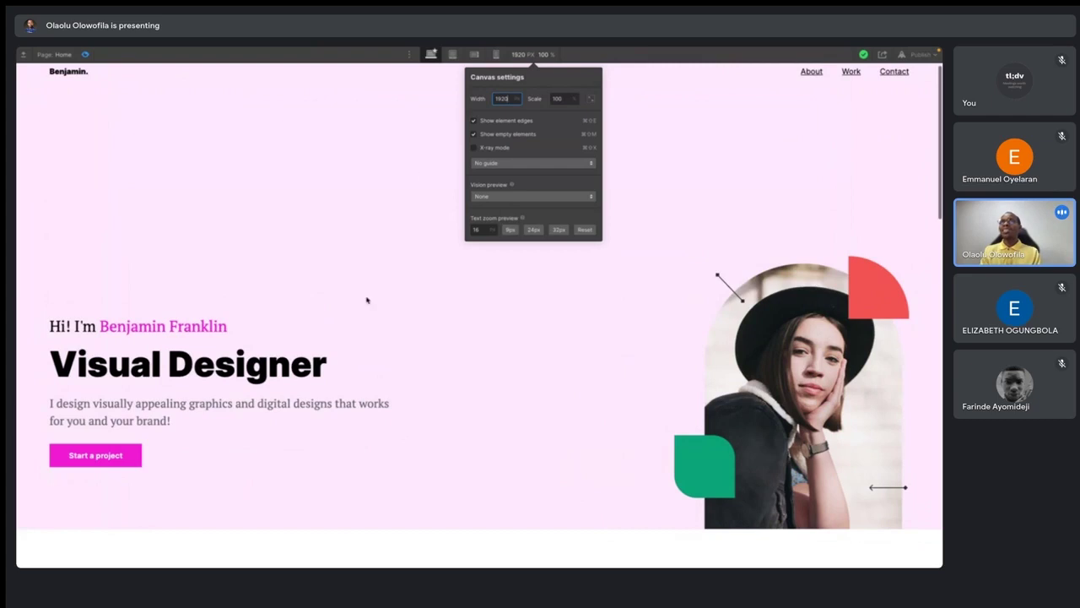
left_click(498, 379)
scroll(526, 430, "down", 8)
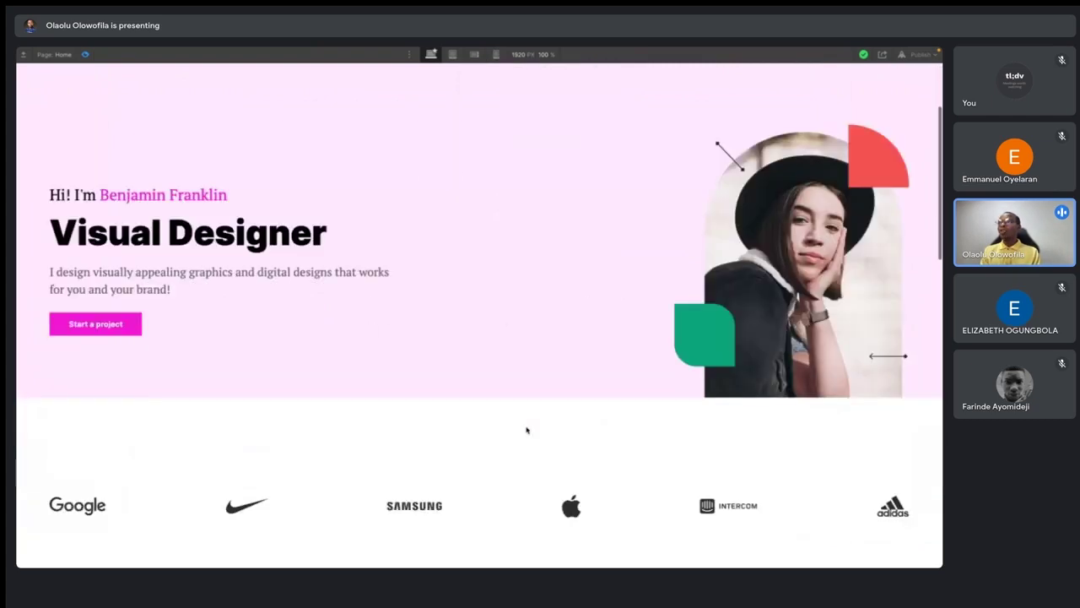
scroll(526, 430, "down", 5)
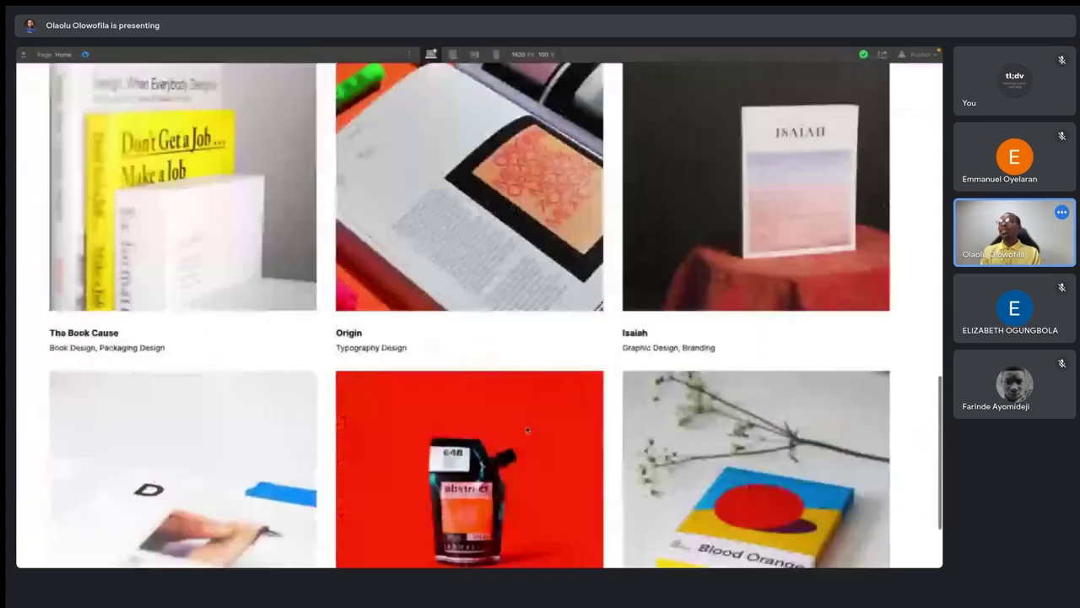
scroll(526, 430, "up", 12)
scroll(527, 430, "up", 1)
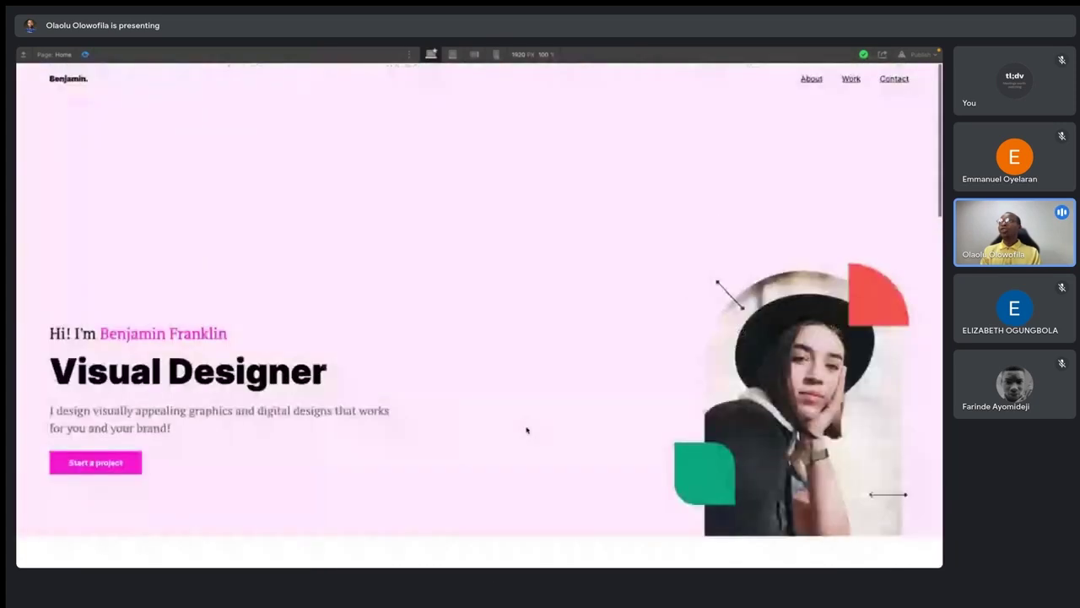
- Leave the preview, select the Body element, and review all sections from the navbar to the works grid
left_click(85, 55)
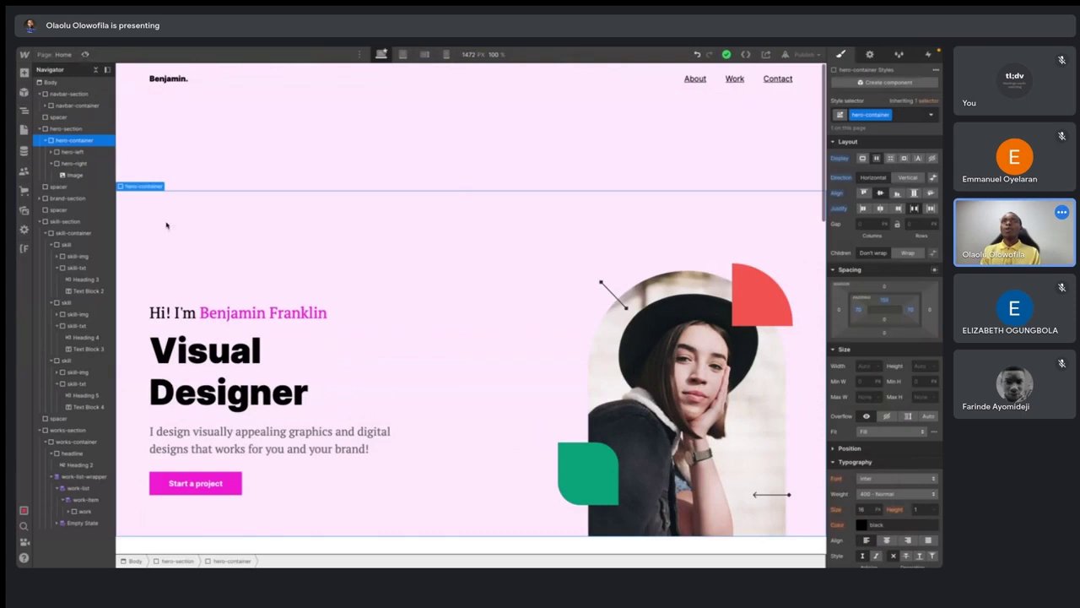
scroll(232, 291, "down", 2)
scroll(236, 259, "up", 2)
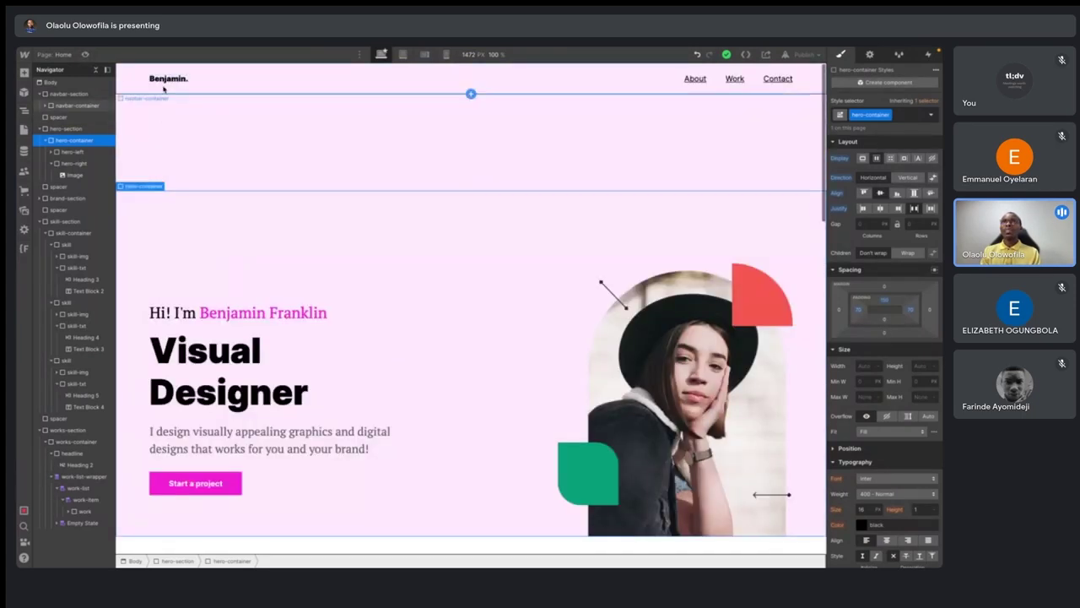
scroll(532, 377, "down", 5)
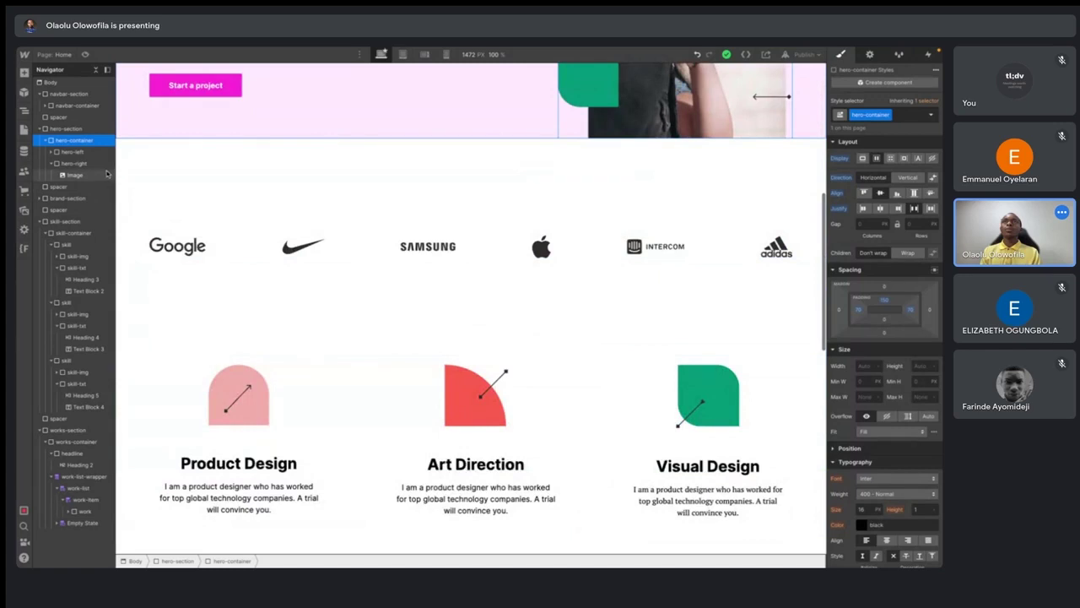
left_click(50, 82)
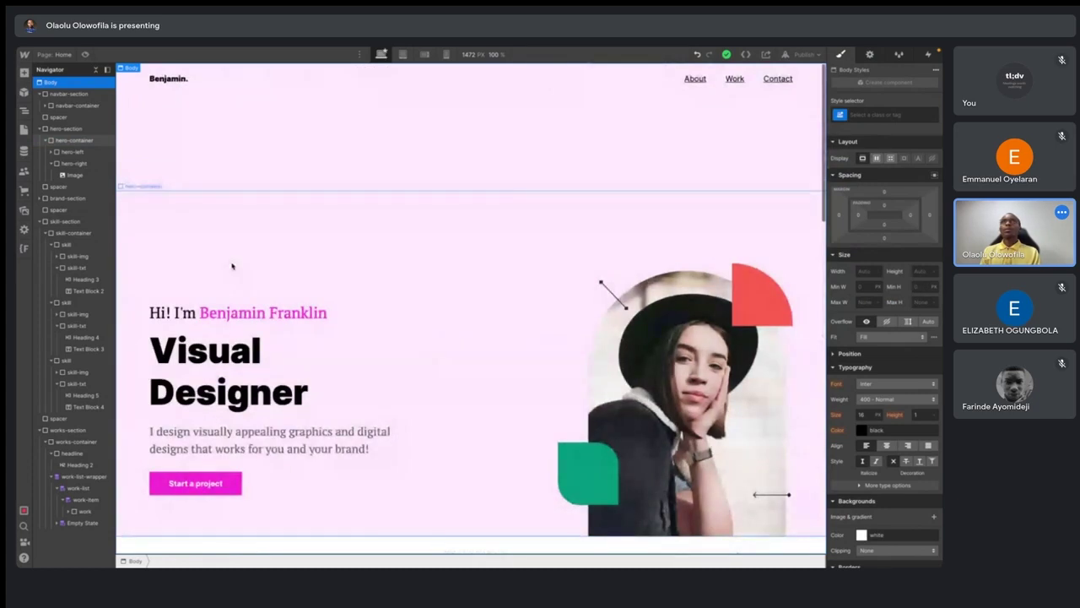
scroll(232, 266, "down", 10)
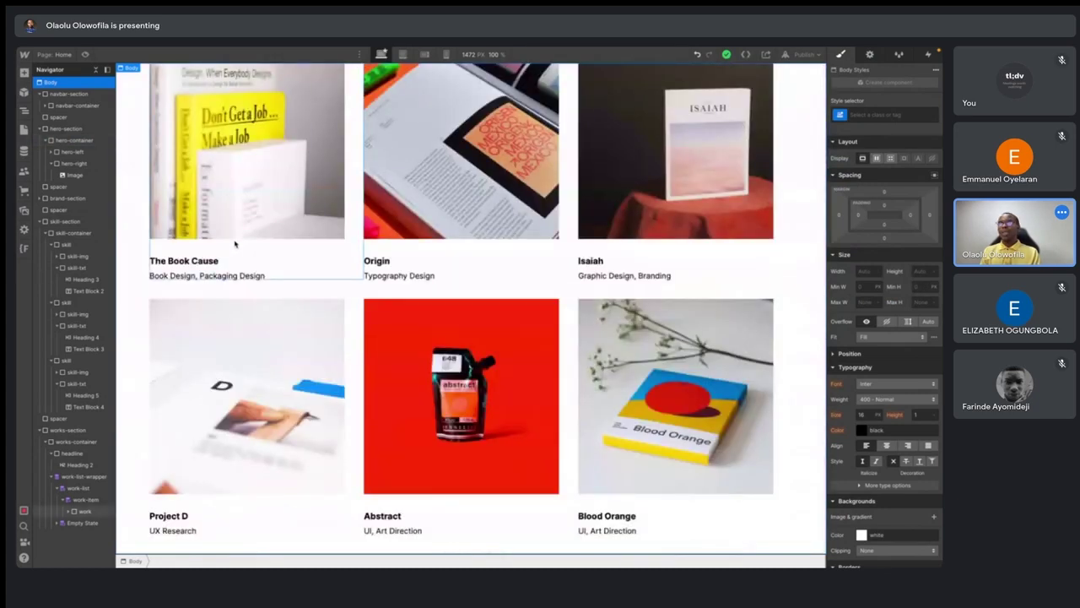
scroll(235, 244, "up", 10)
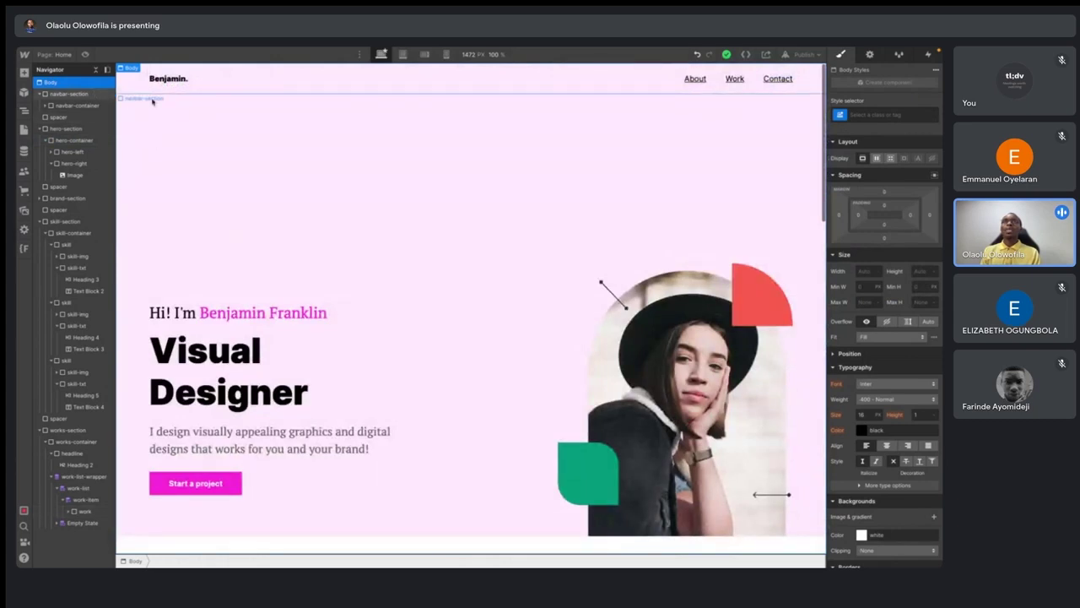
- Try a maximum width of 1440 px on navbar-section
left_click(39, 93)
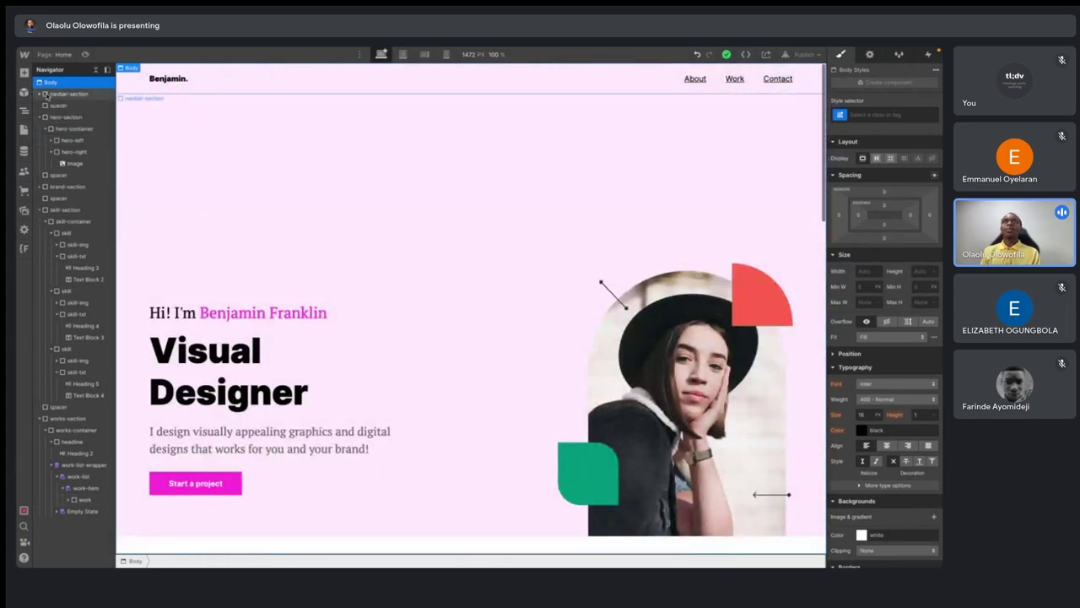
left_click(59, 94)
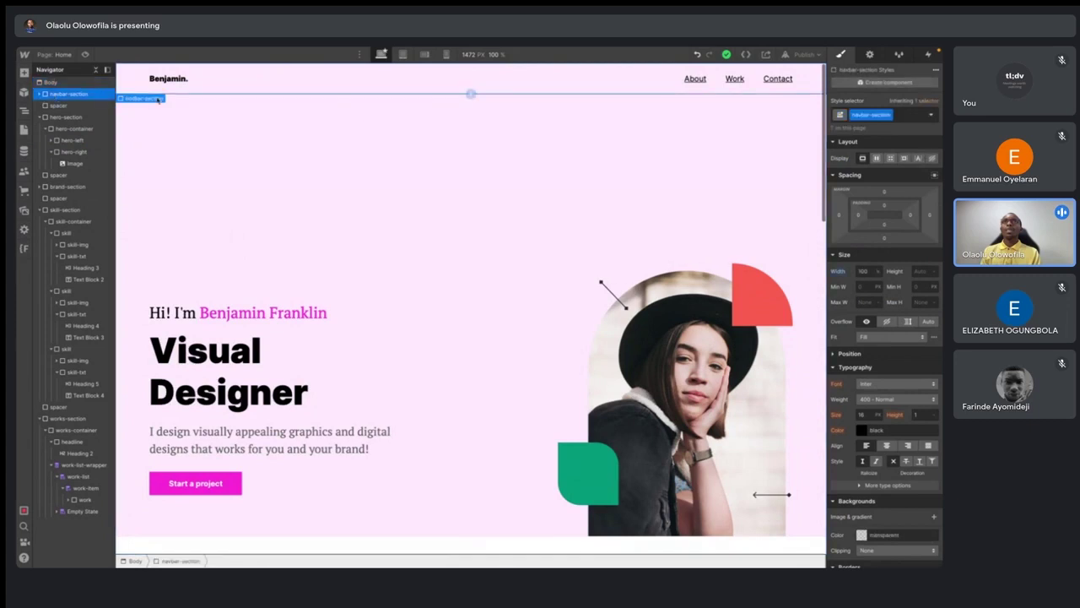
left_click(863, 301)
type("1440")
key("Return")
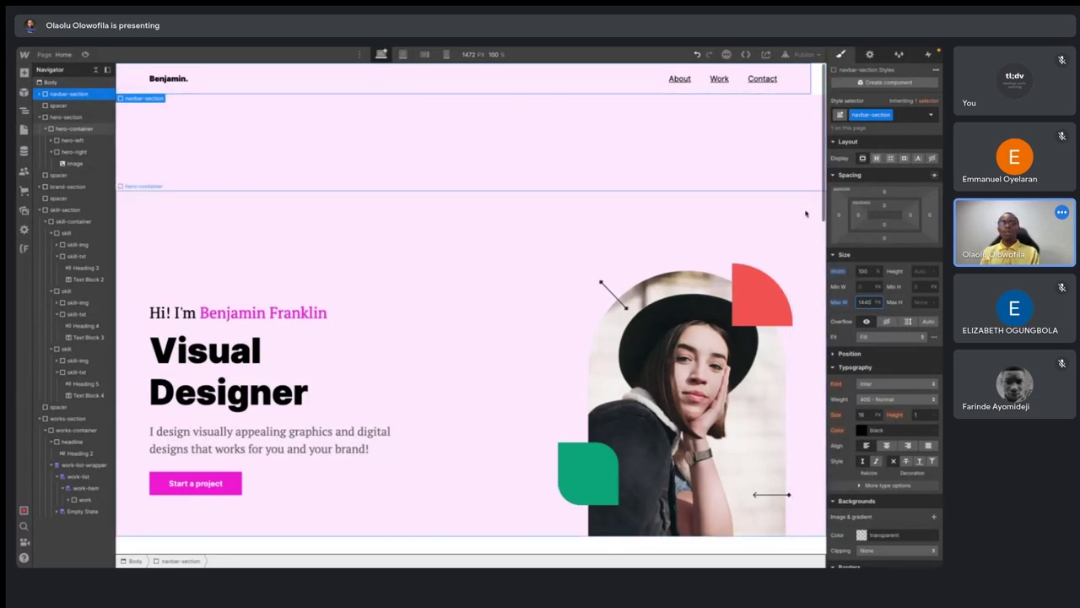
key("BackSpace")
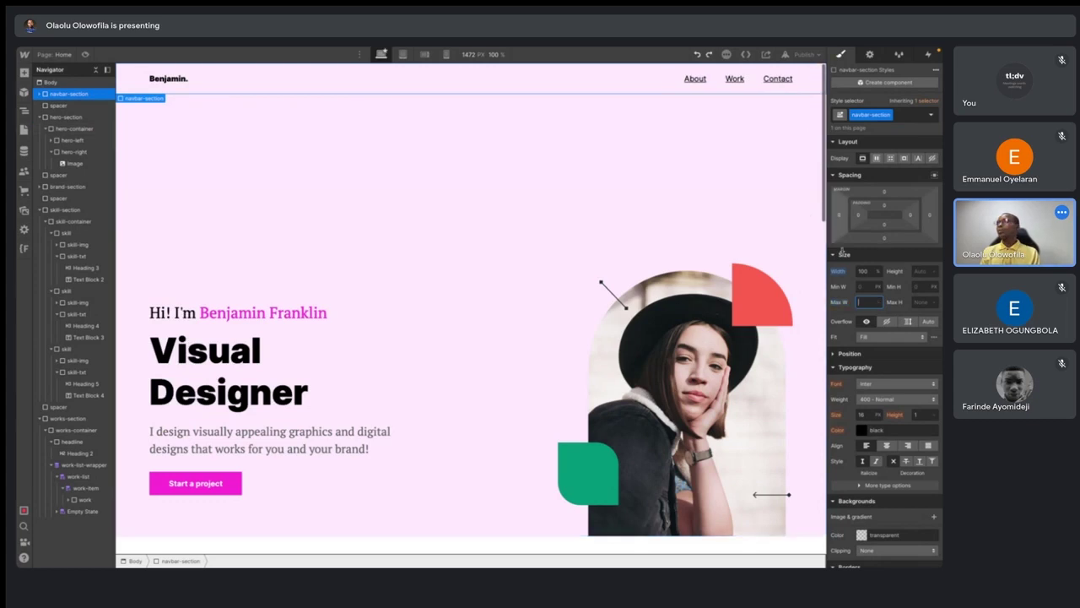
left_click(843, 313)
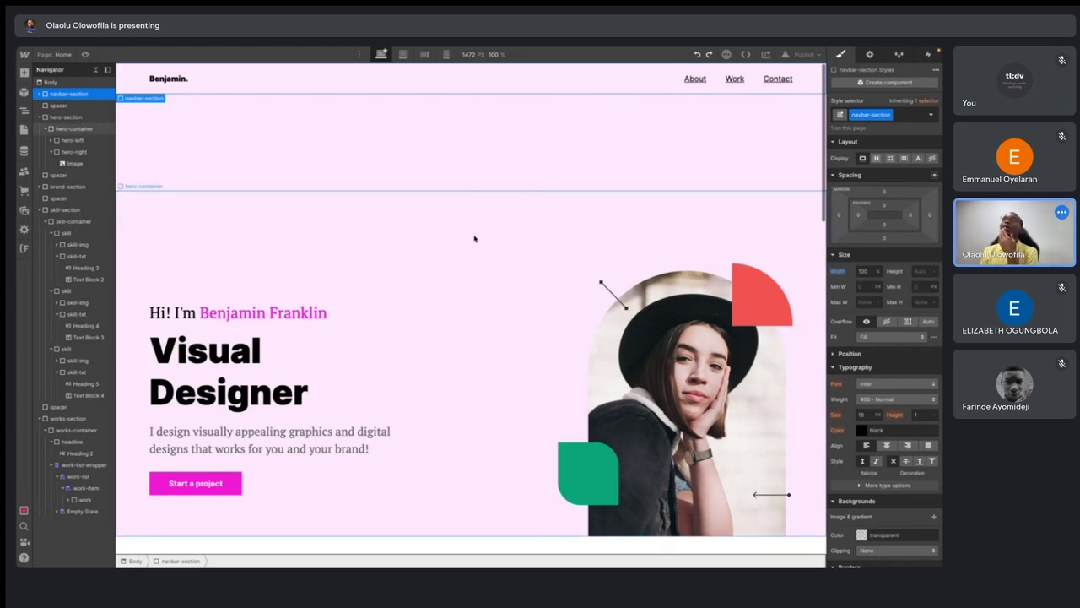
mouse_move(567, 50)
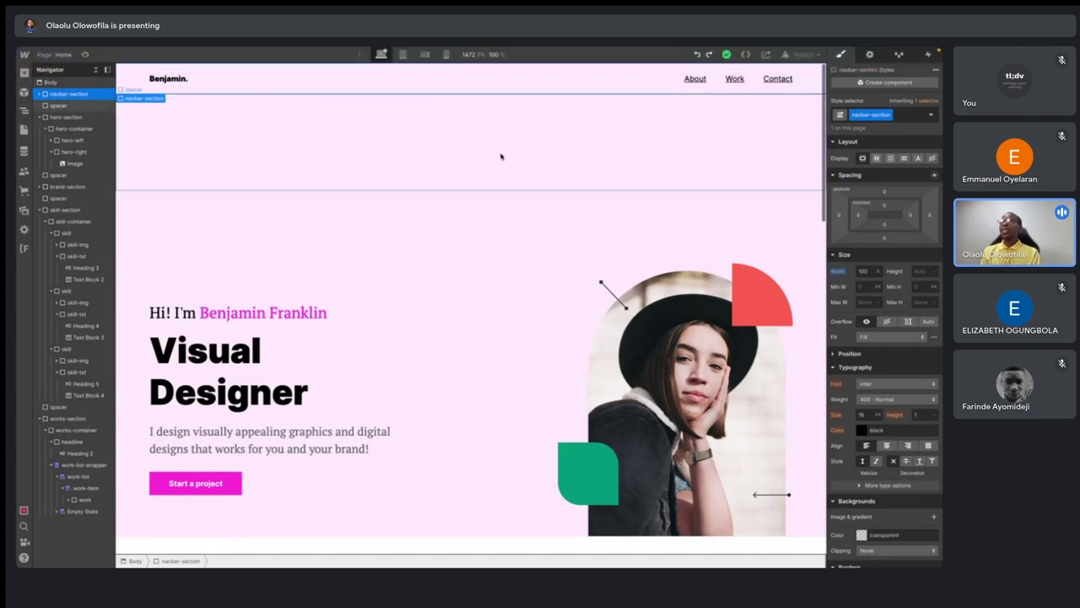
left_click(483, 224)
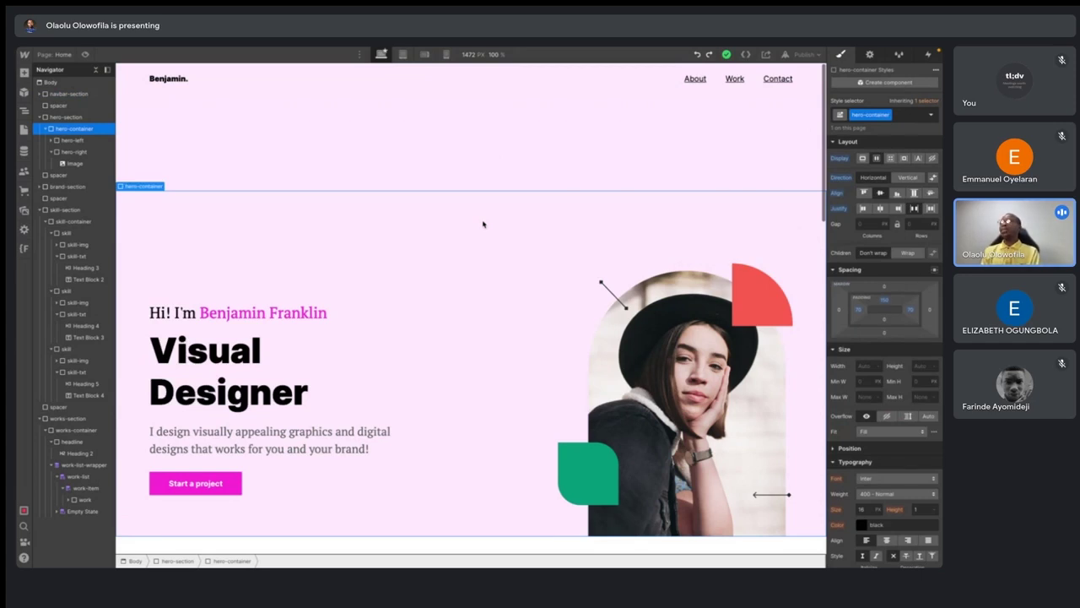
scroll(482, 224, "down", 3)
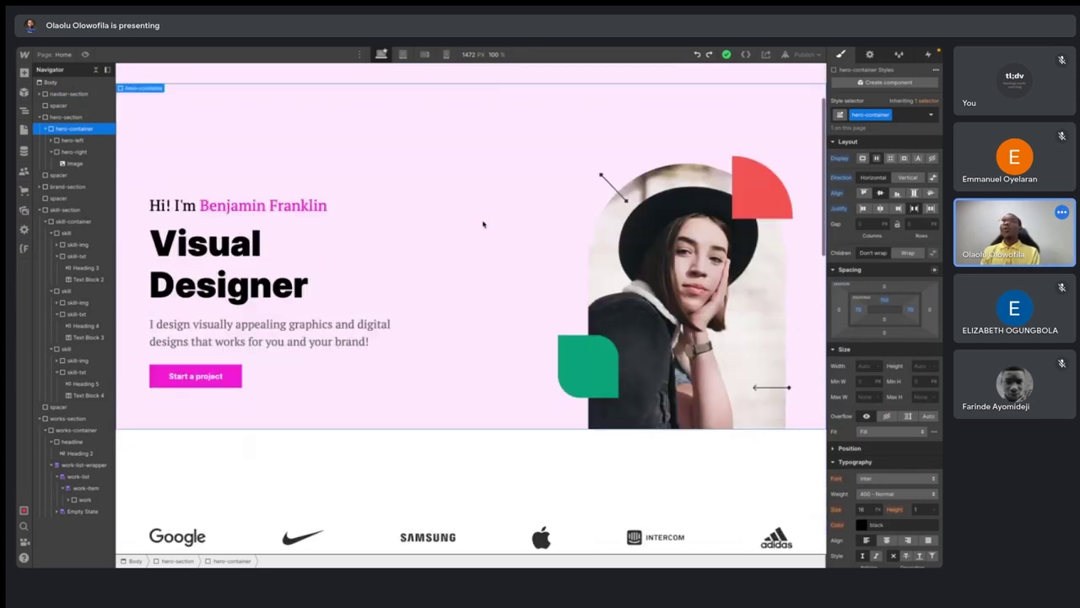
scroll(482, 223, "up", 3)
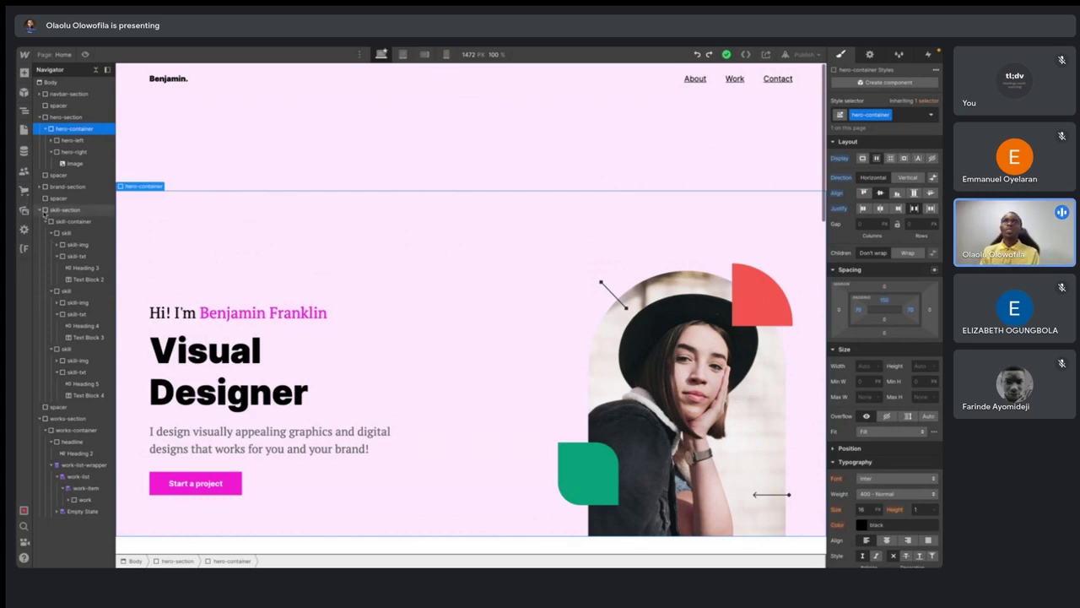
- Collapse the expanded page sections and duplicate the spacer above works-section, placing one of the two below works-section
left_click(41, 209)
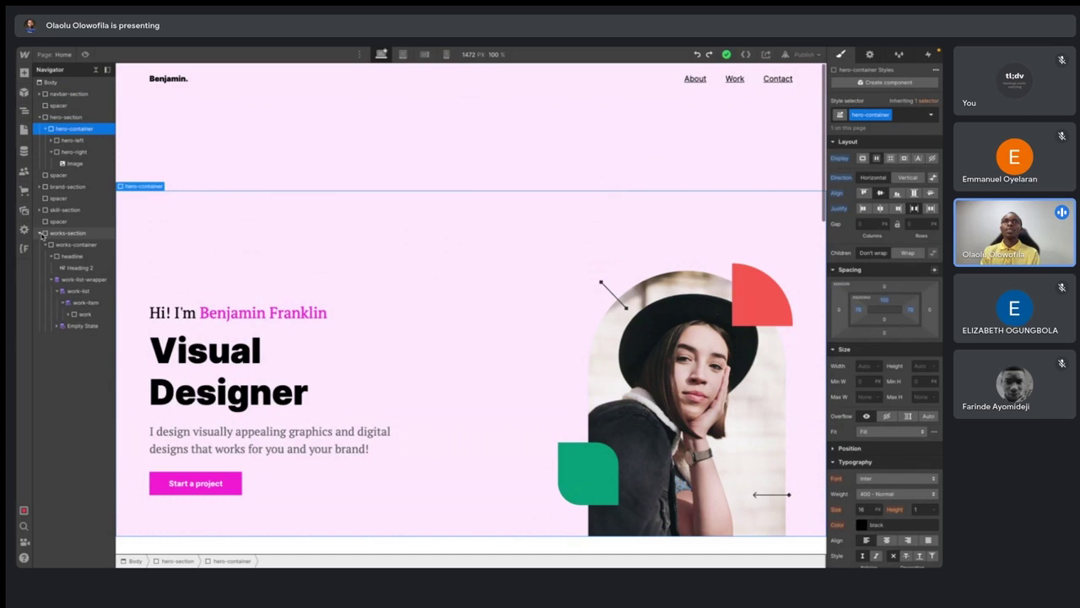
left_click(41, 233)
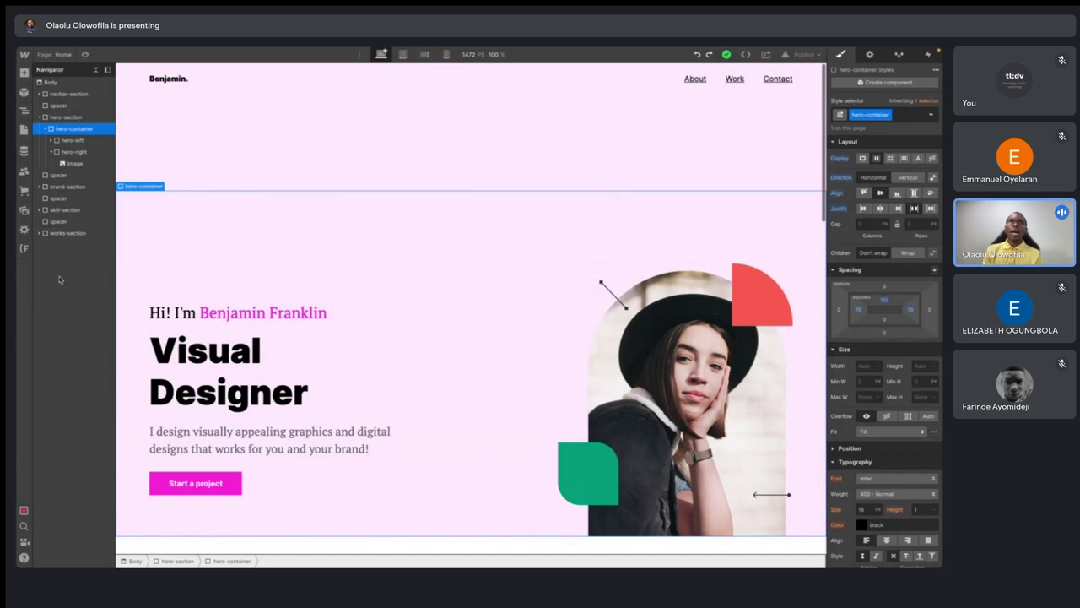
left_click(39, 119)
left_click(67, 179)
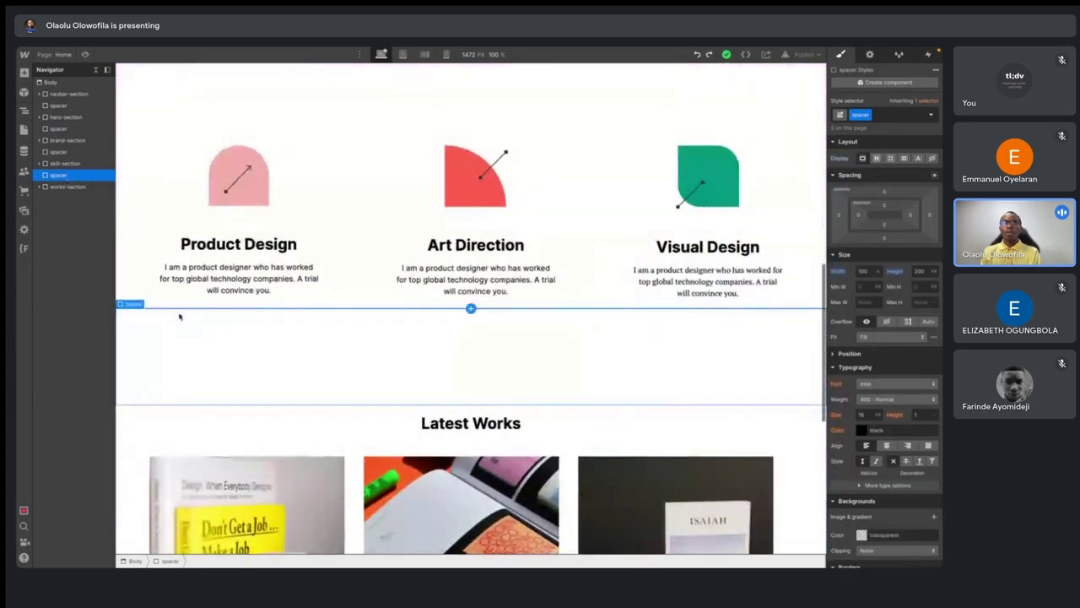
key("ctrl+d")
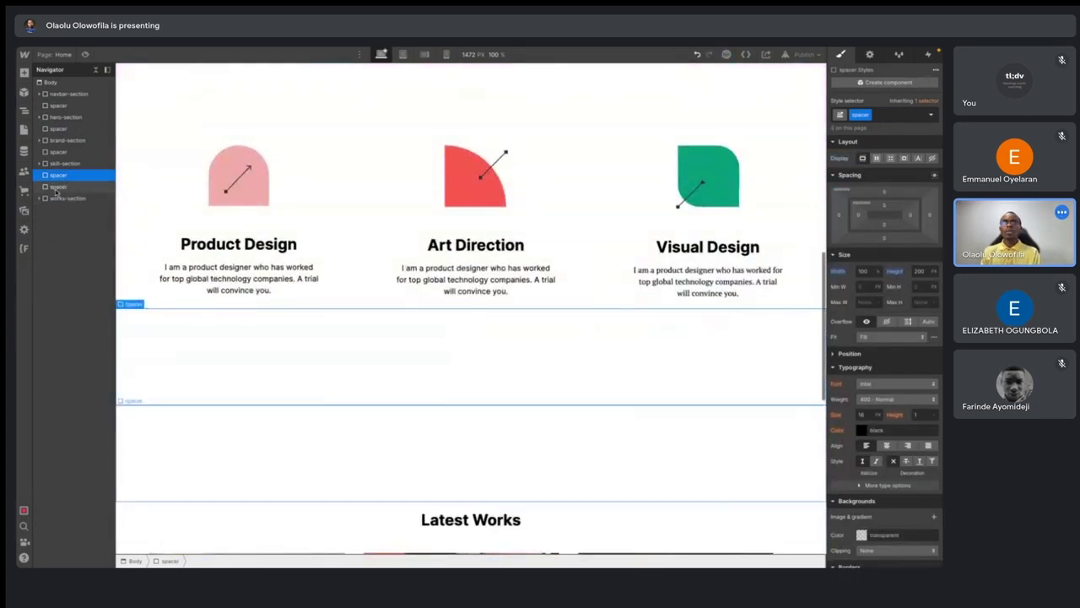
left_click_drag(56, 187, 59, 203)
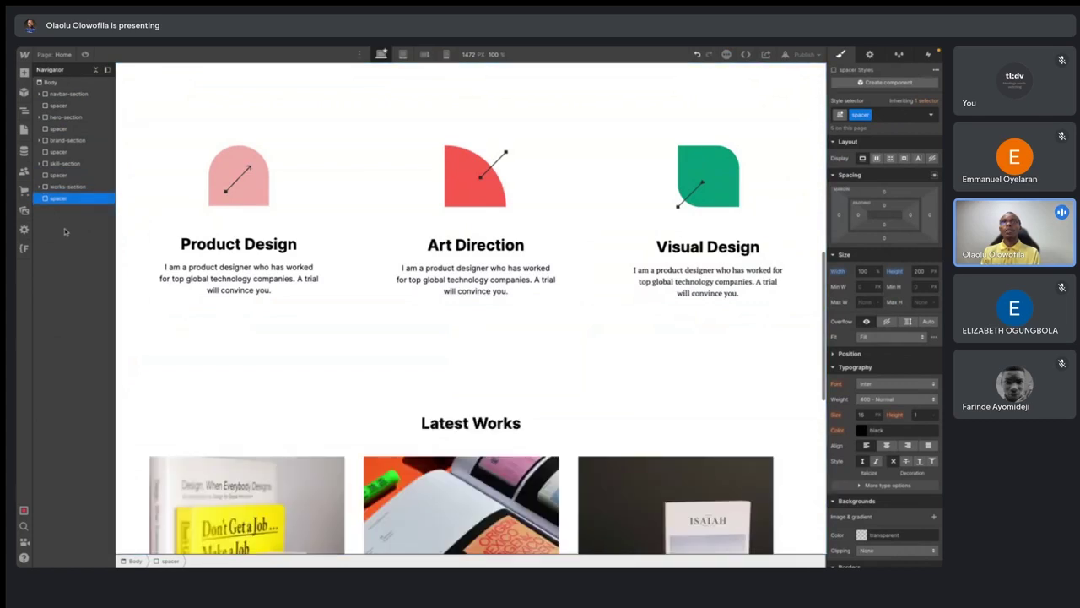
- Switch to the Figma design and examine the Clients testimonials section below the works grid
key("alt+Tab")
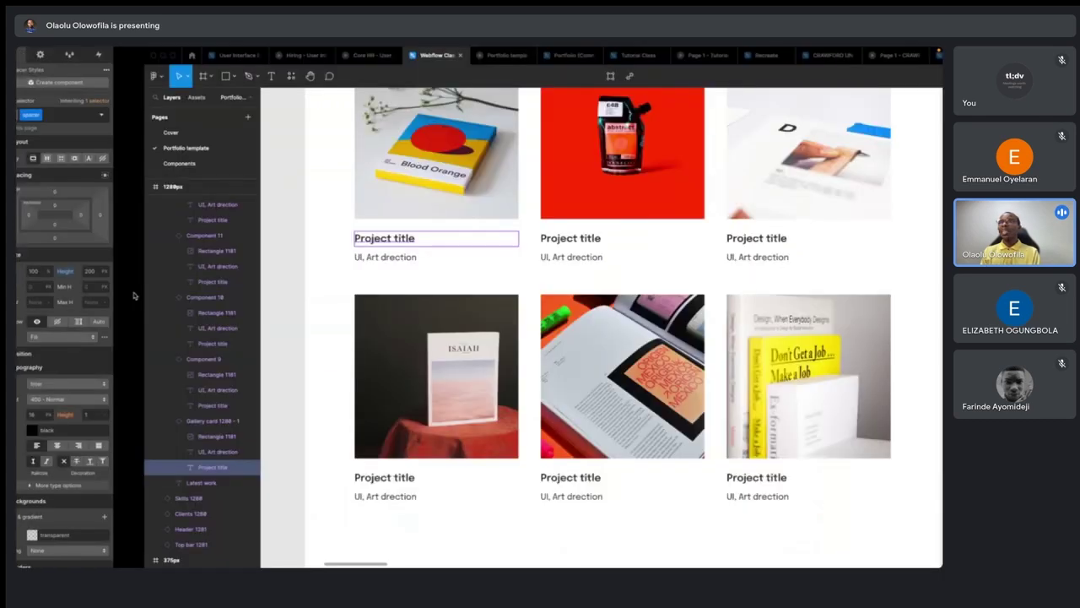
scroll(449, 356, "down", 10)
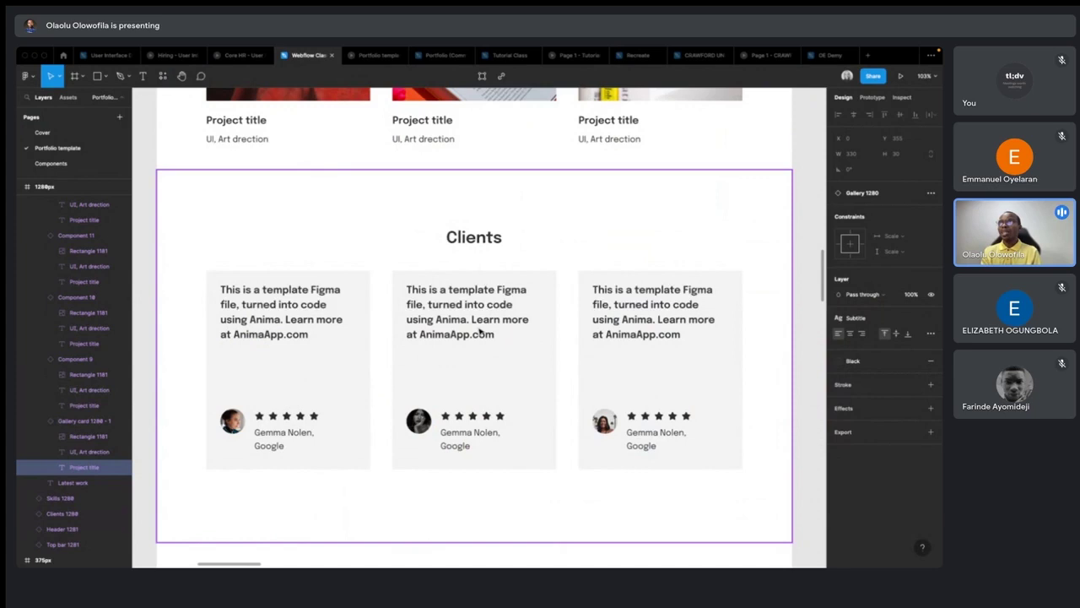
key("ctrl+Left")
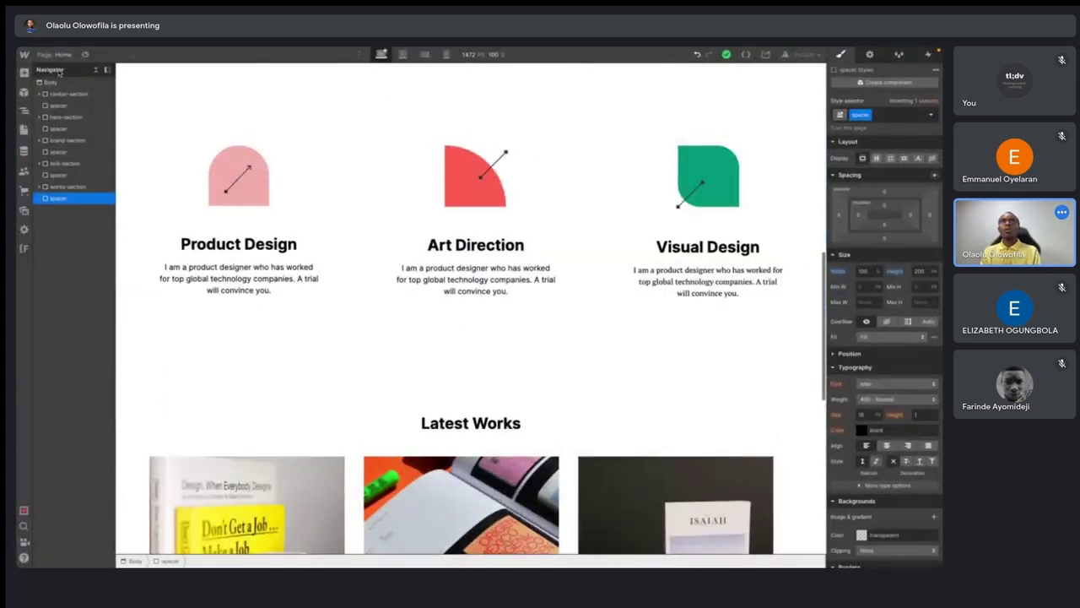
- Add a Div Block at the end of the Body and give it the class testimonials-section
key("Escape")
key("ctrl+e")
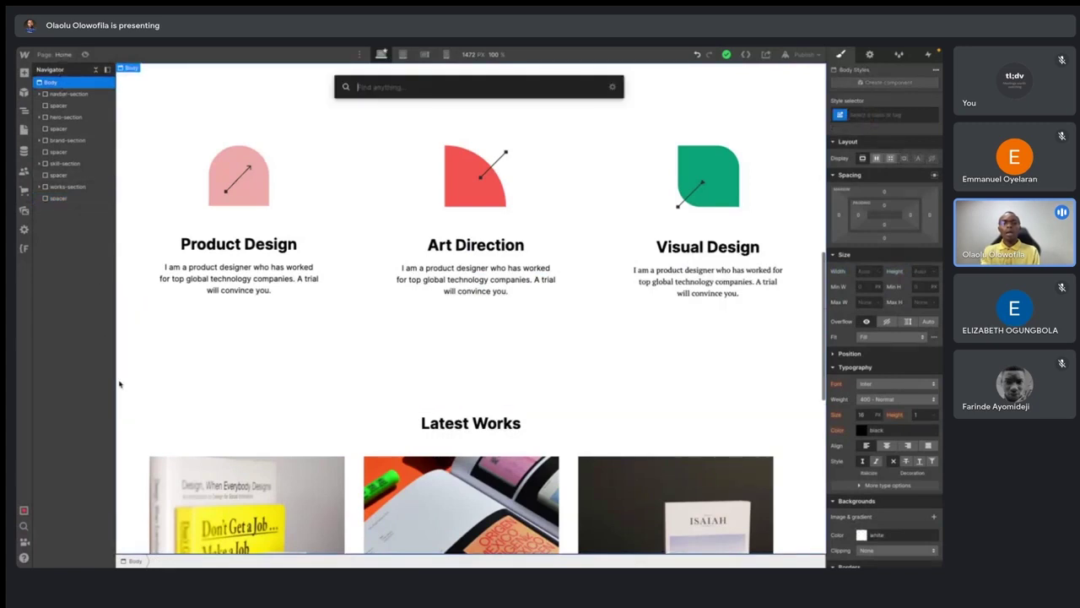
type("div")
key("Return")
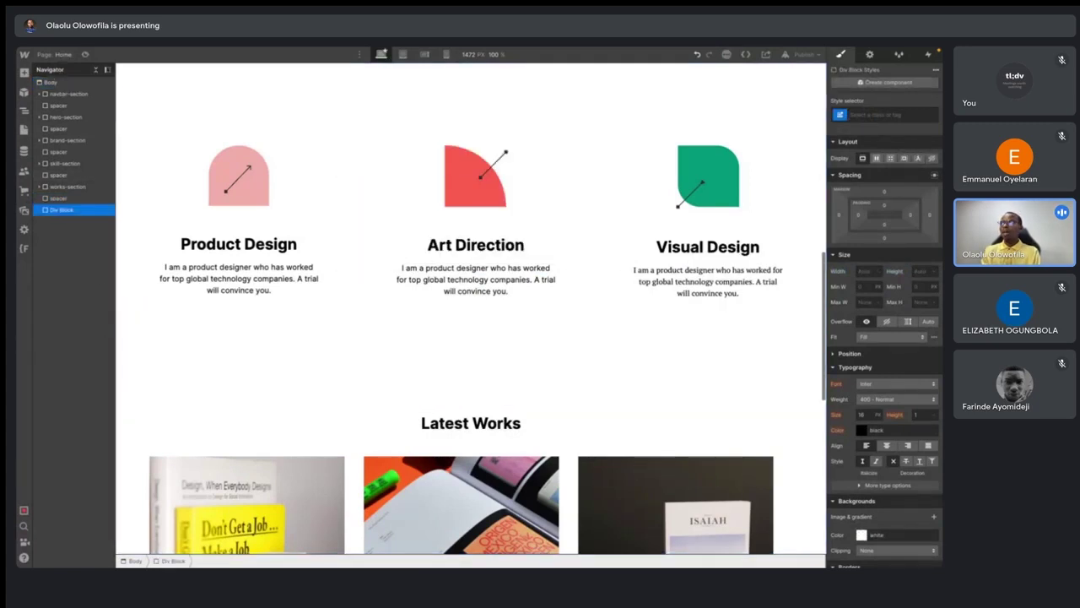
key("ctrl+Return")
type("sectimonials-section")
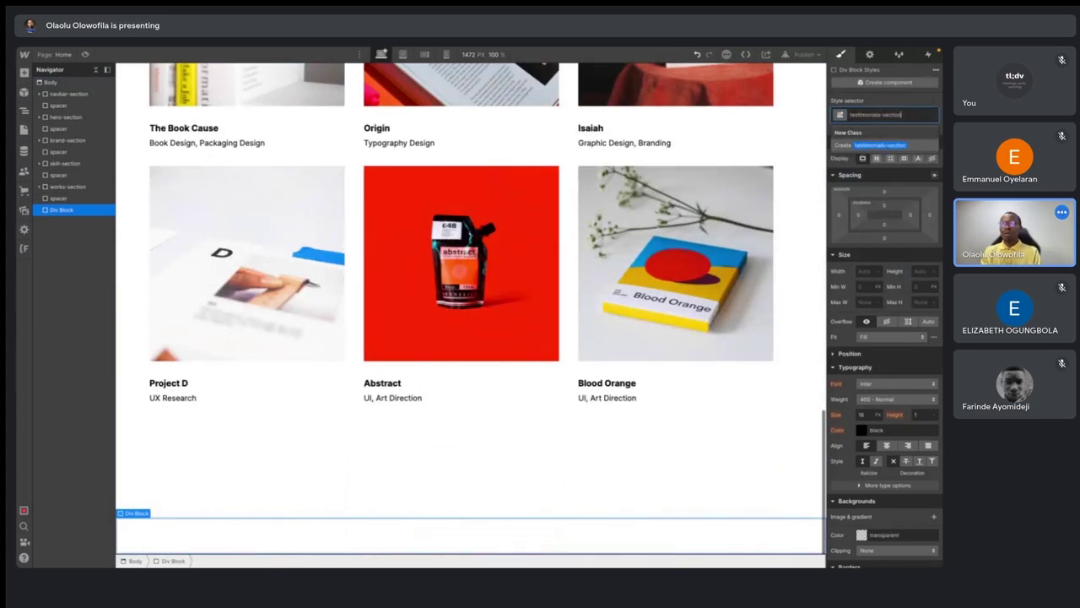
key("Return")
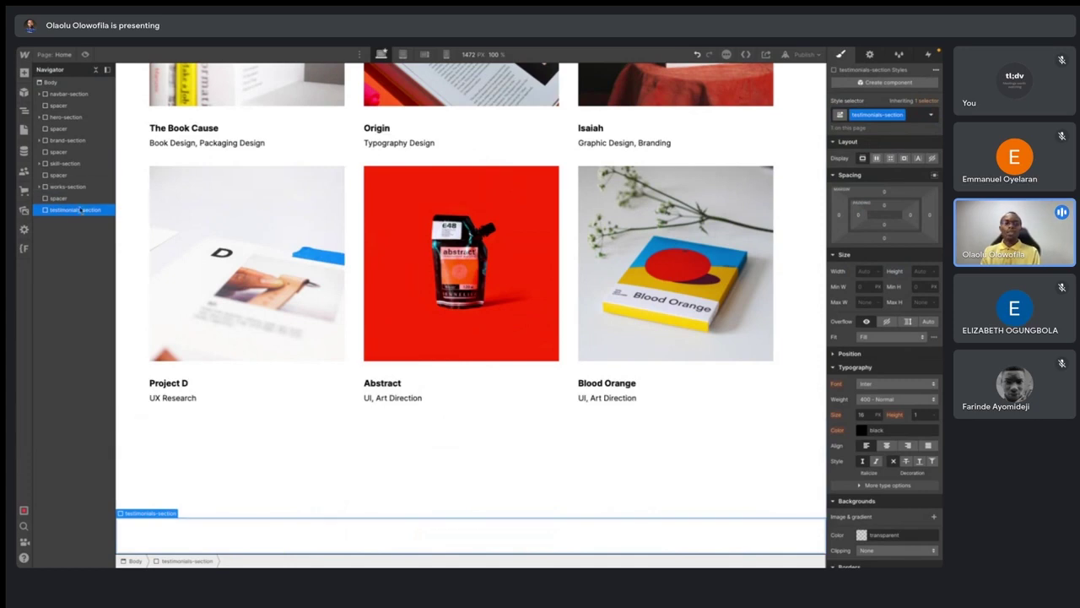
- Add a Div Block inside testimonials-section and give it the class testimonials-container
key("ctrl+e")
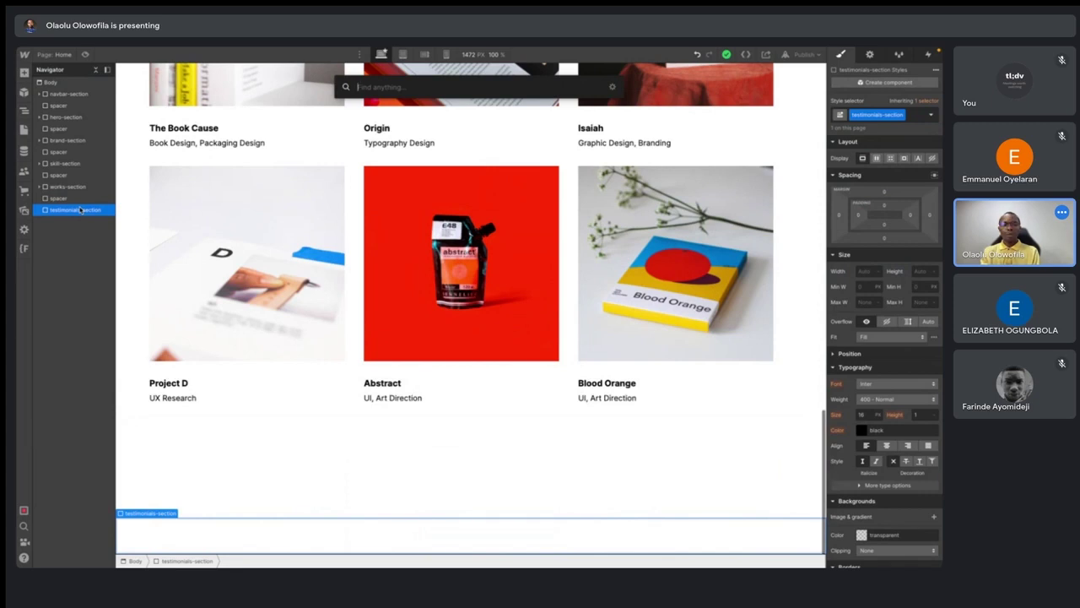
type("div")
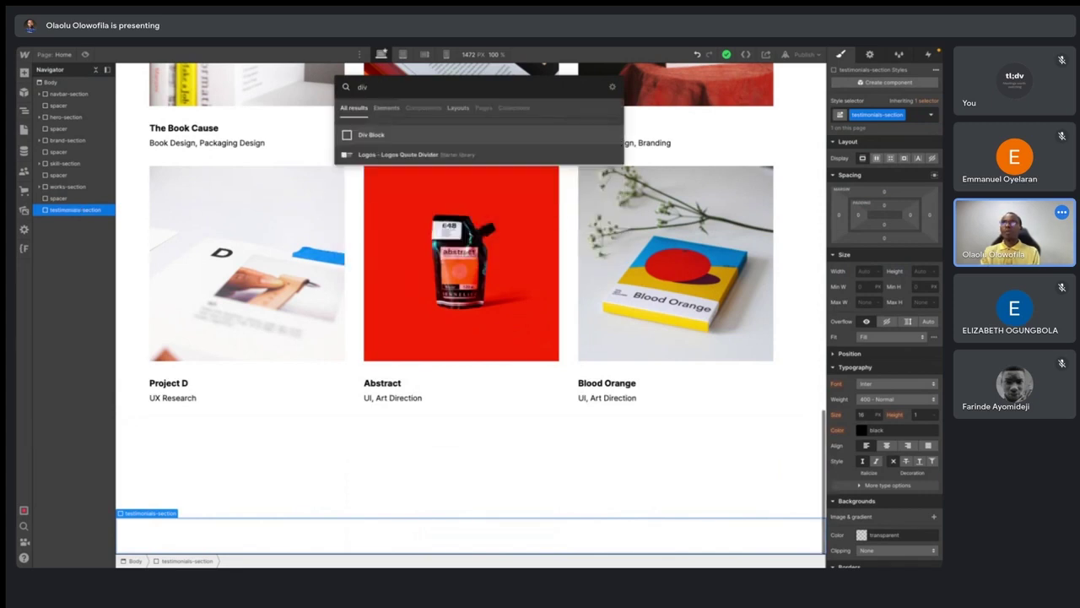
key("Return")
key("ctrl+Return")
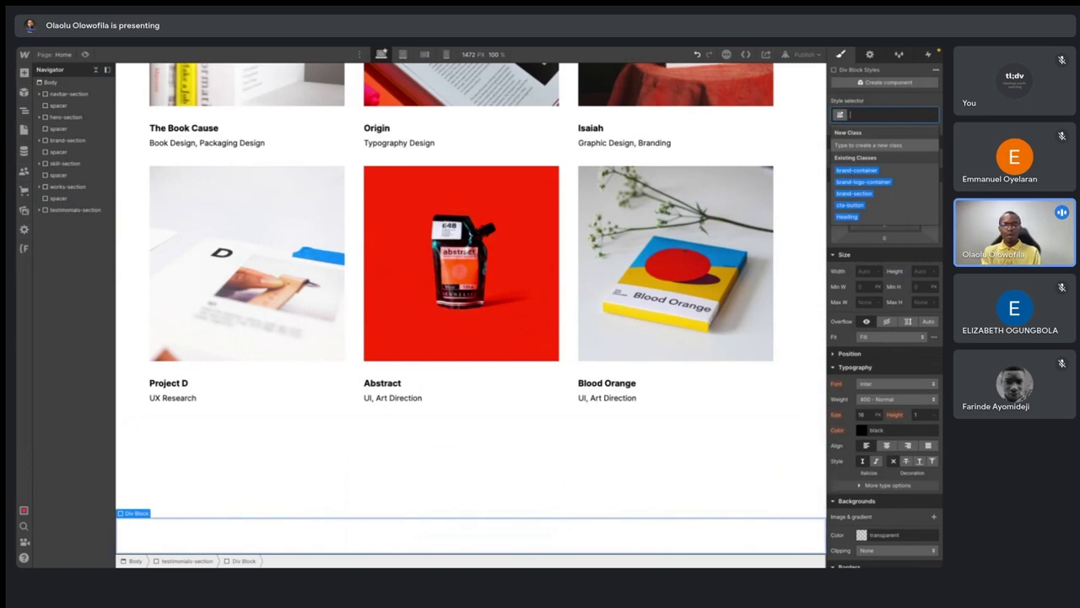
type("testimonials-c")
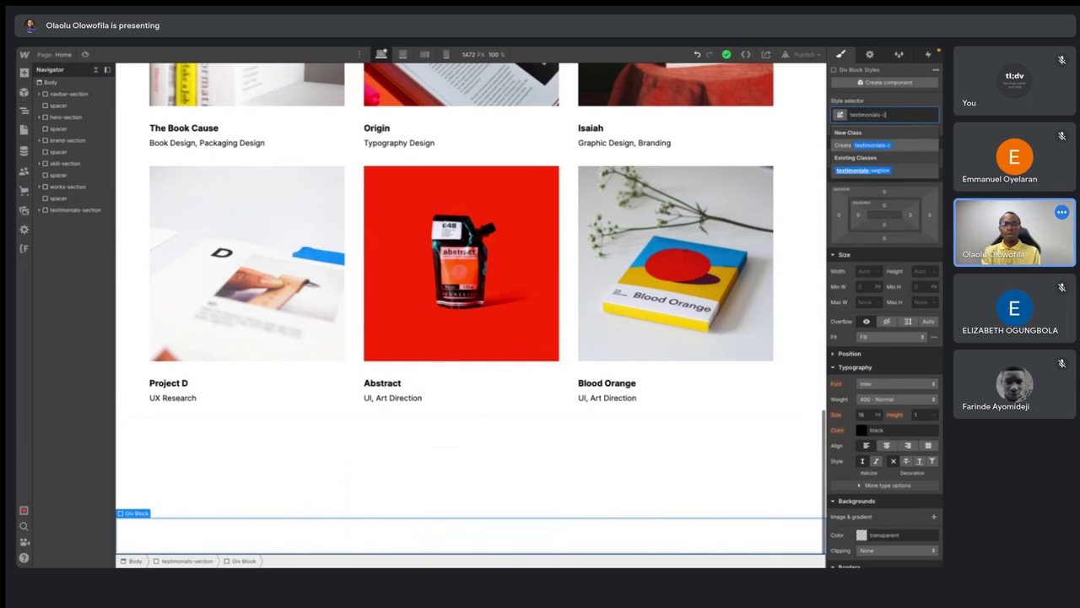
type("ontainer")
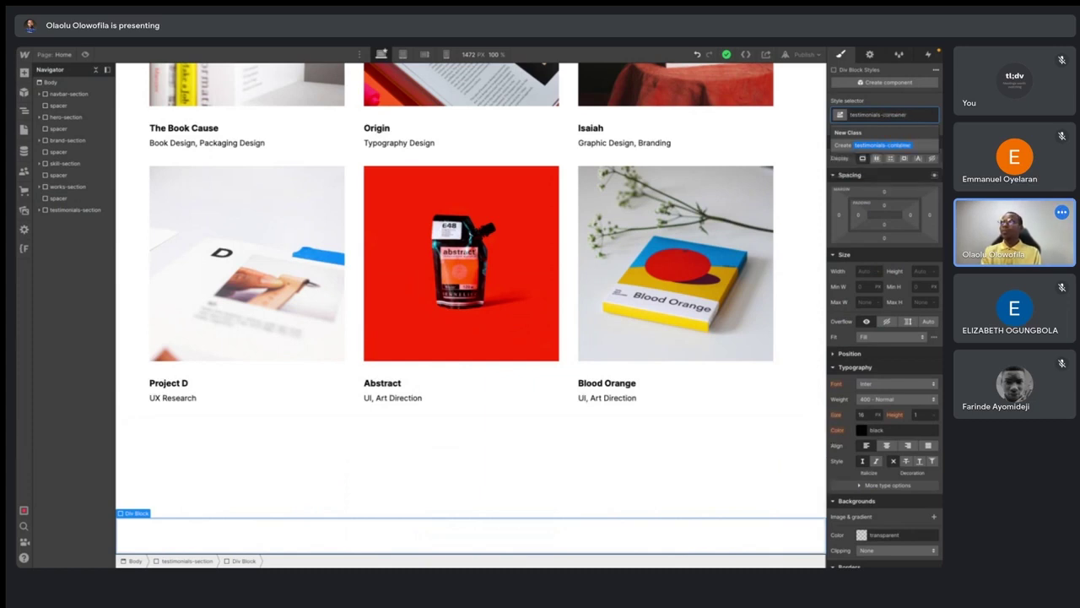
key("Return")
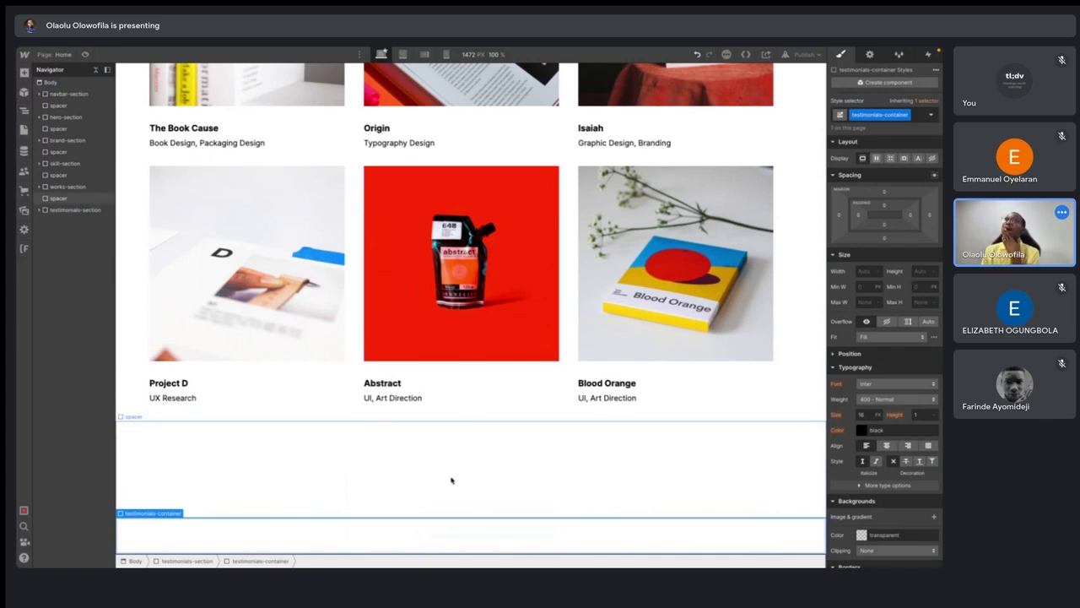
- Add a Div Block inside testimonials-container with the class testimonials-txt, and reselect the container
left_click(40, 209)
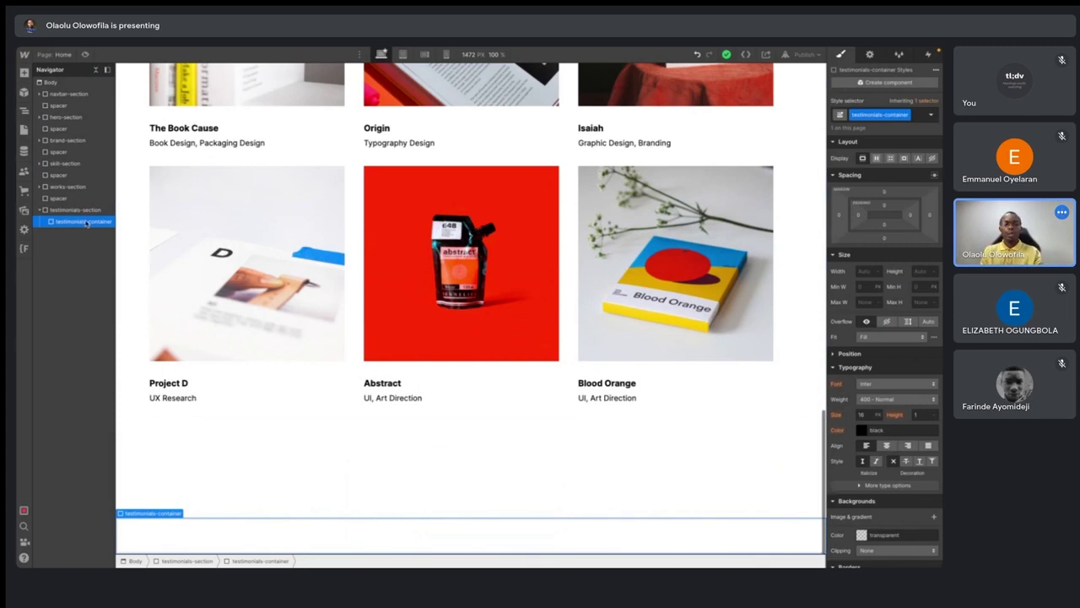
key("ctrl+e")
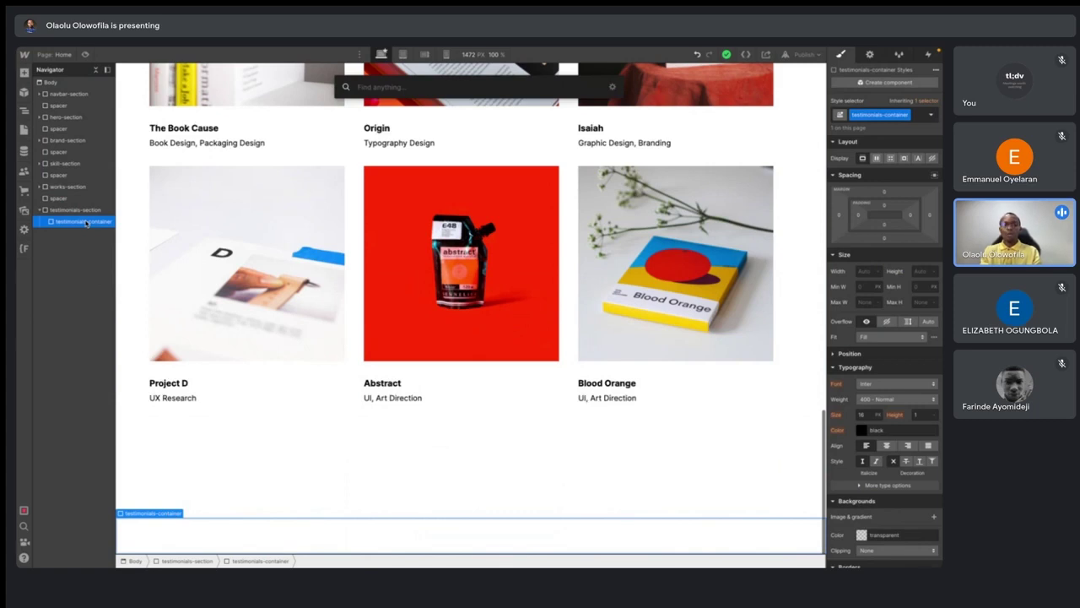
type("div")
key("Return")
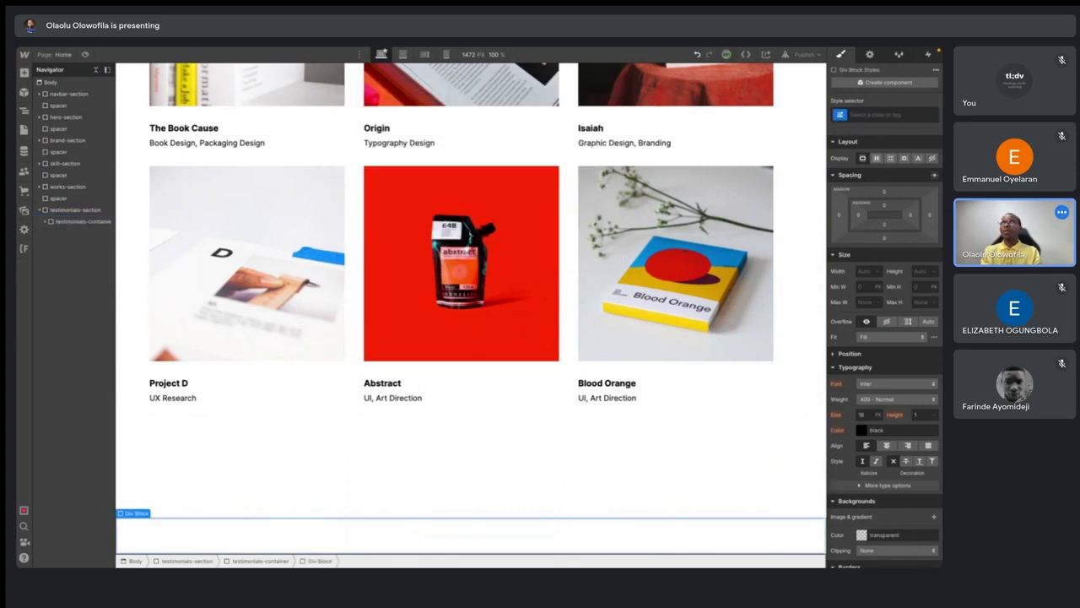
key("ctrl+Return")
type("test")
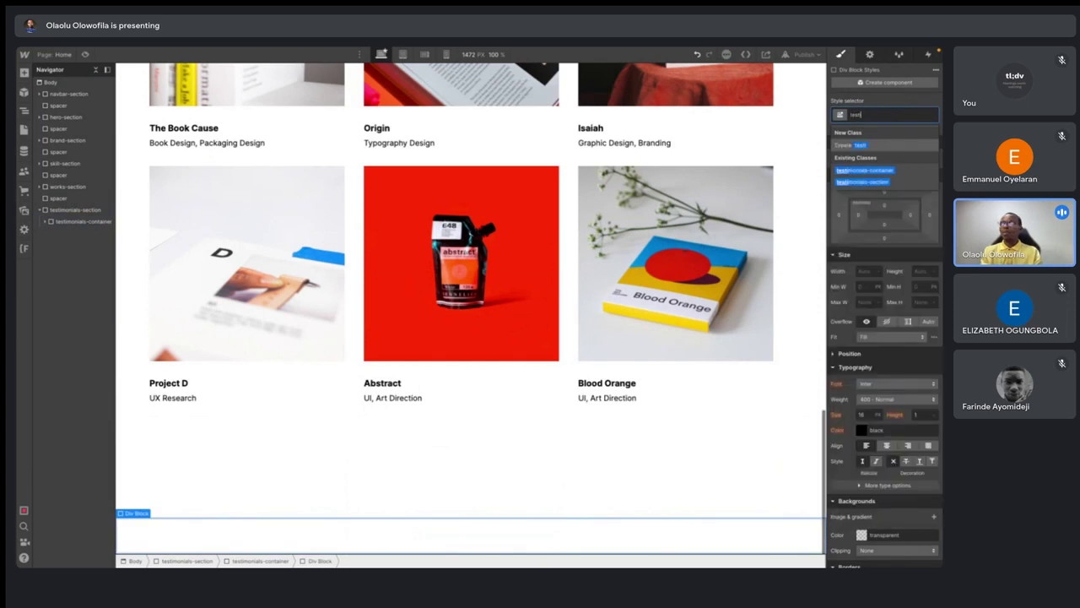
type("imonials")
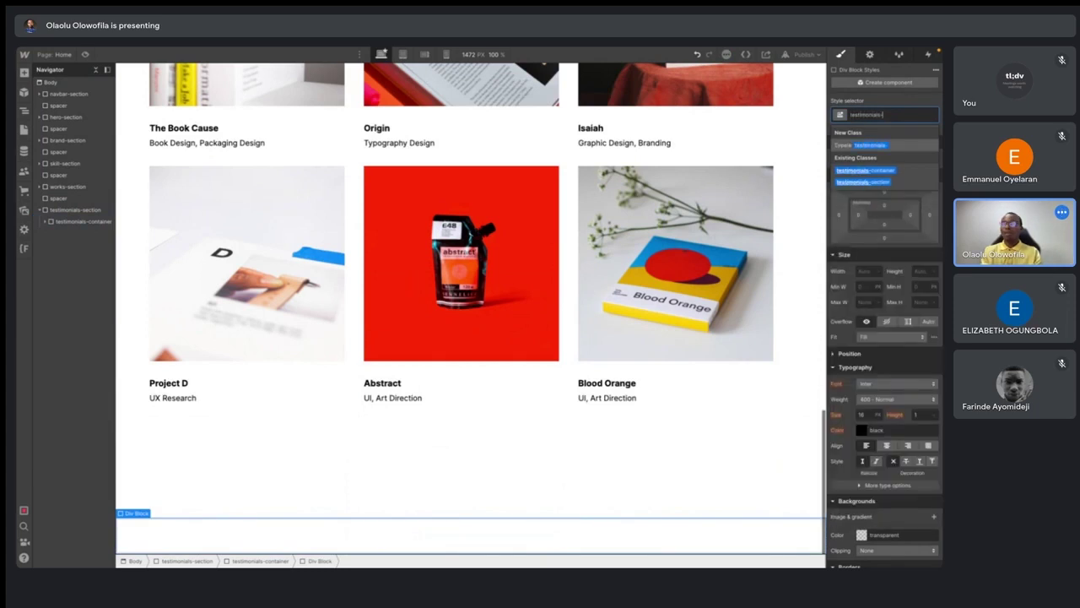
type("-")
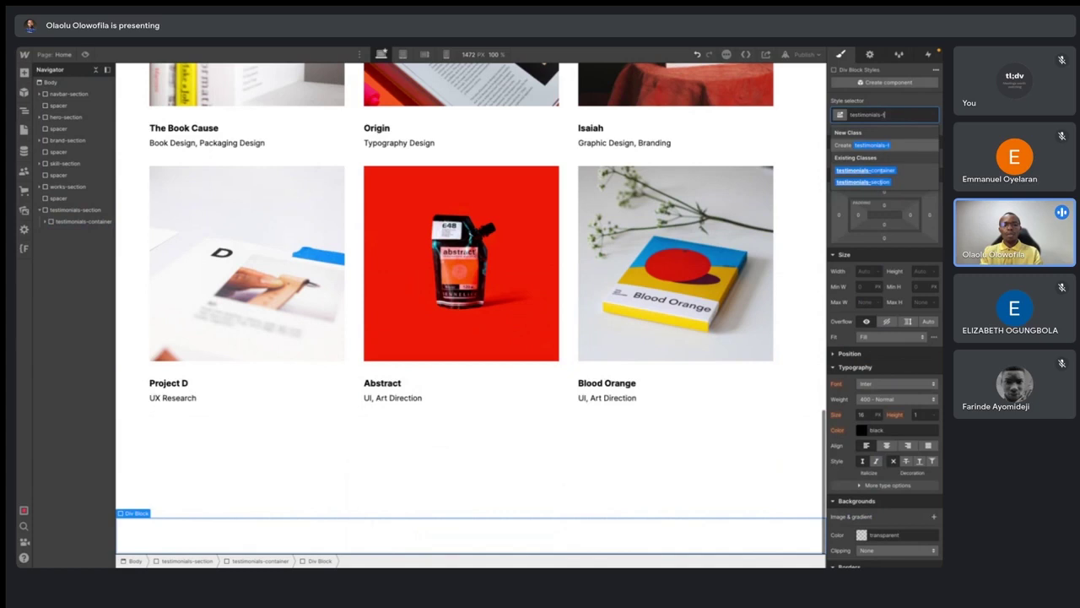
type("txt")
key("Return")
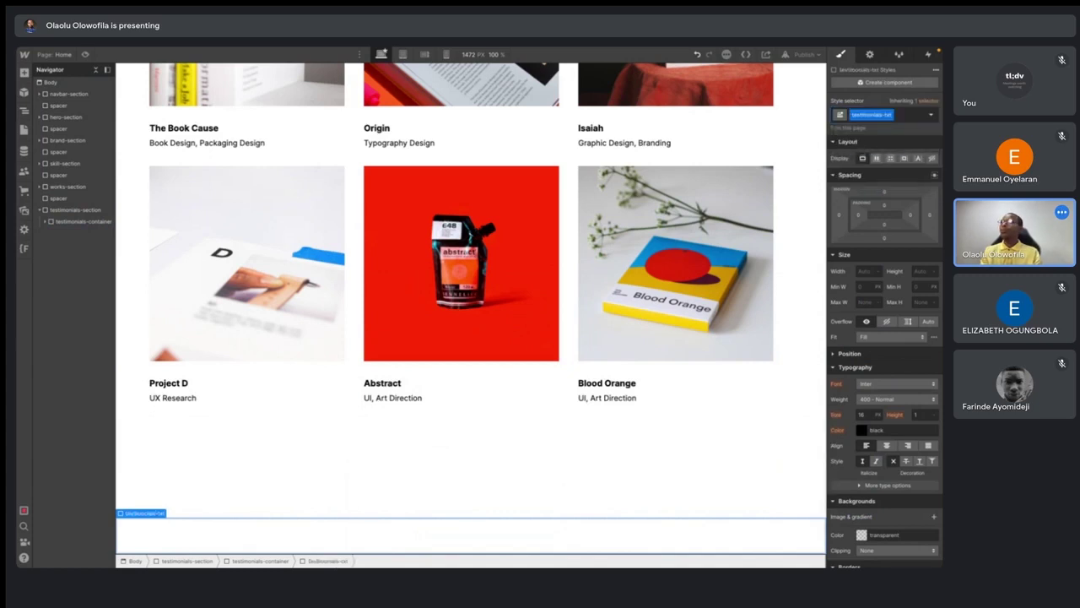
left_click(45, 222)
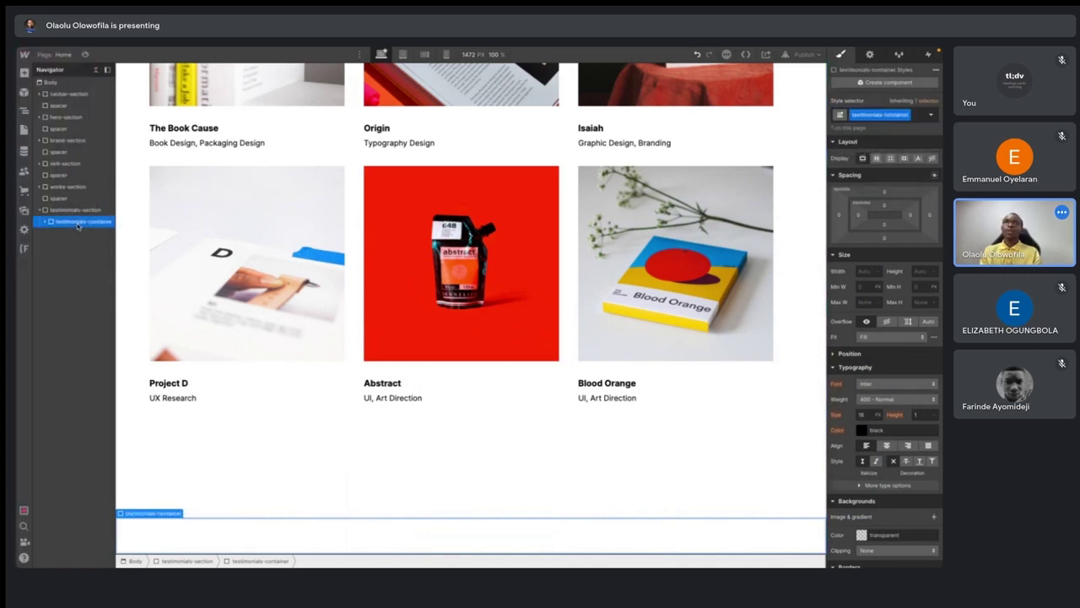
- Duplicate the testimonials-txt div inside testimonials-container and give the copy its own duplicated class
left_click(45, 222)
left_click(78, 234)
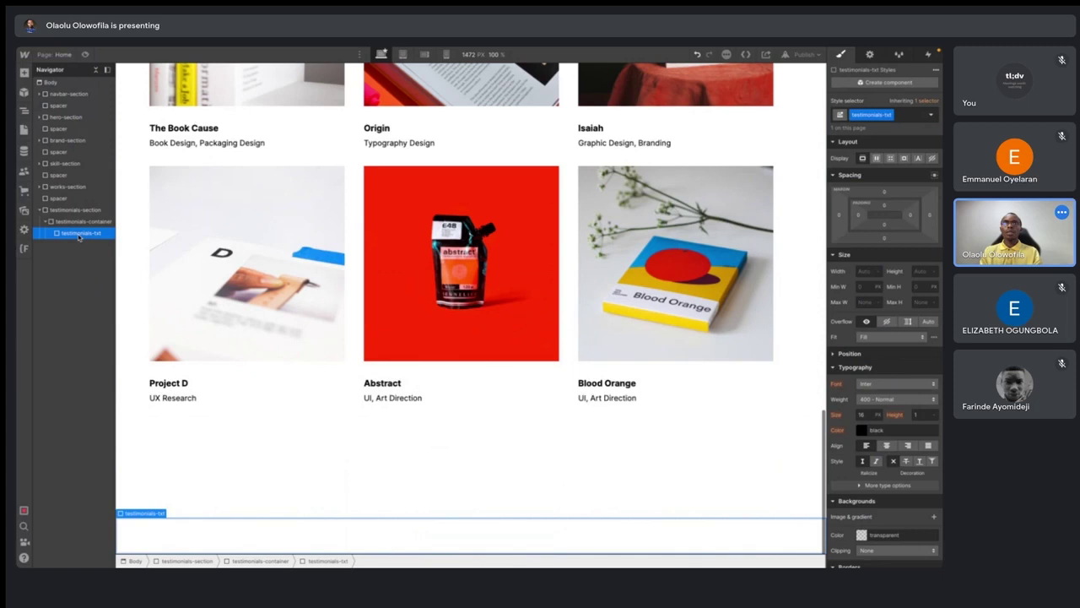
key("ctrl+d")
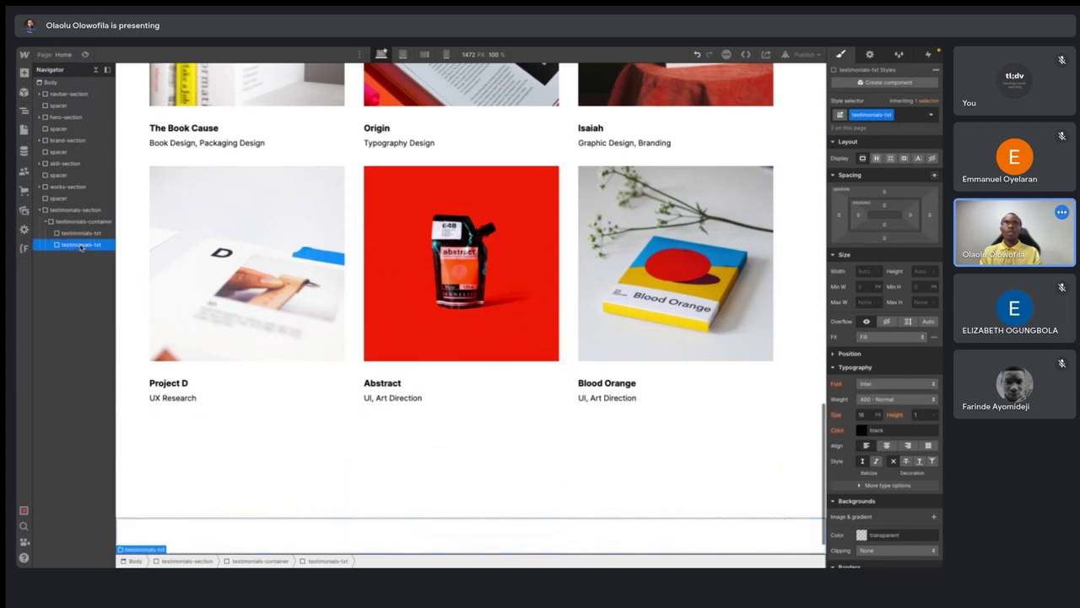
left_click(891, 115)
left_click(874, 138)
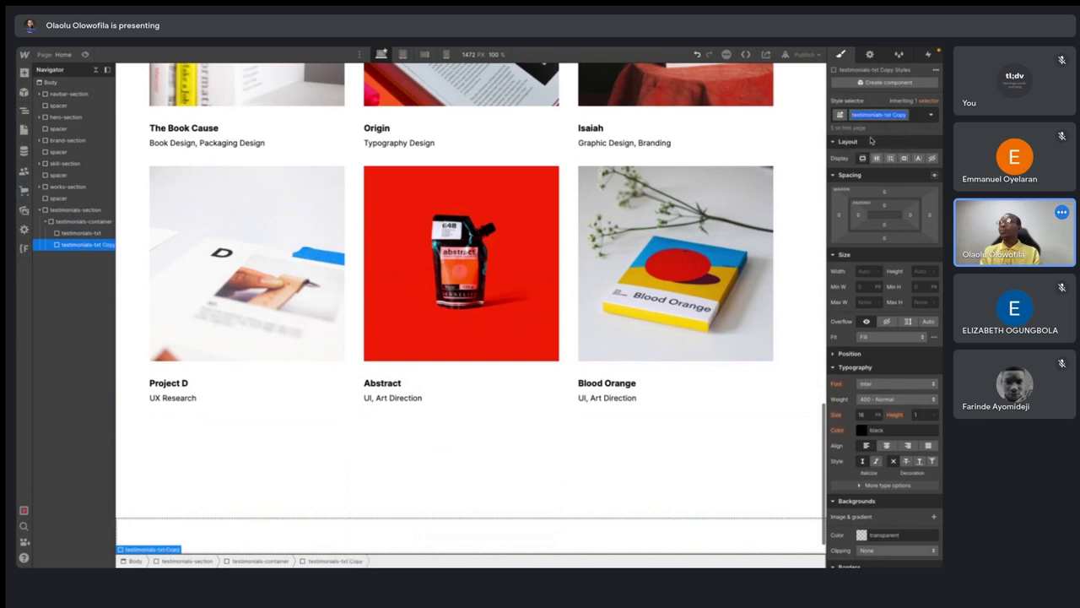
- Rename the duplicated div's class to testimonials-img
left_click(905, 115)
key("BackSpace")
key("BackSpace")
key("BackSpace")
key("BackSpace")
key("BackSpace")
key("BackSpace")
key("BackSpace")
key("BackSpace")
type("4mg")
key("Return")
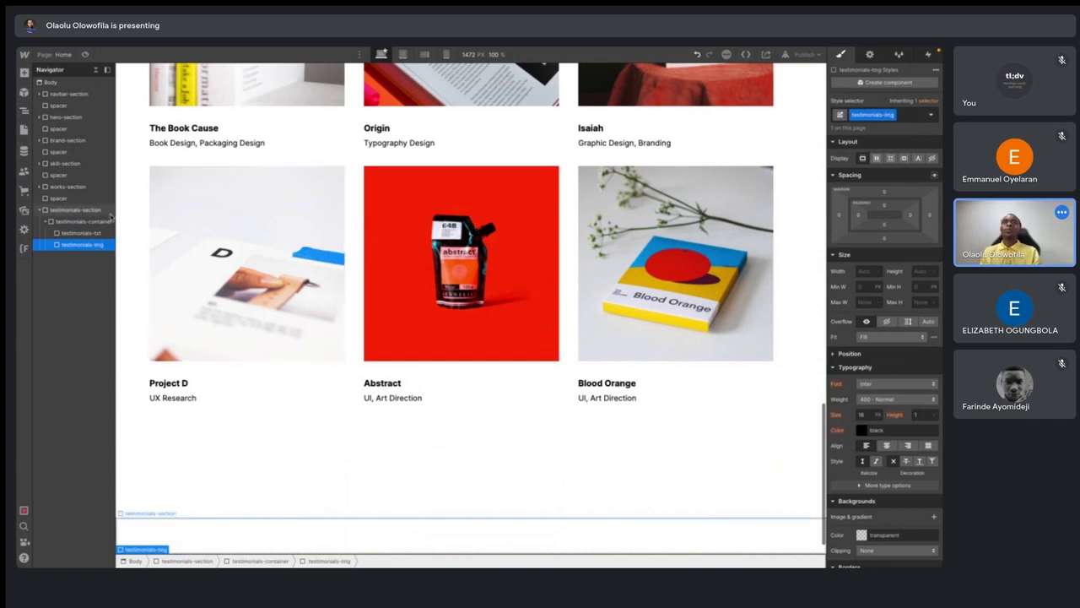
- Set the height of testimonials-txt to 100vh
left_click(71, 223)
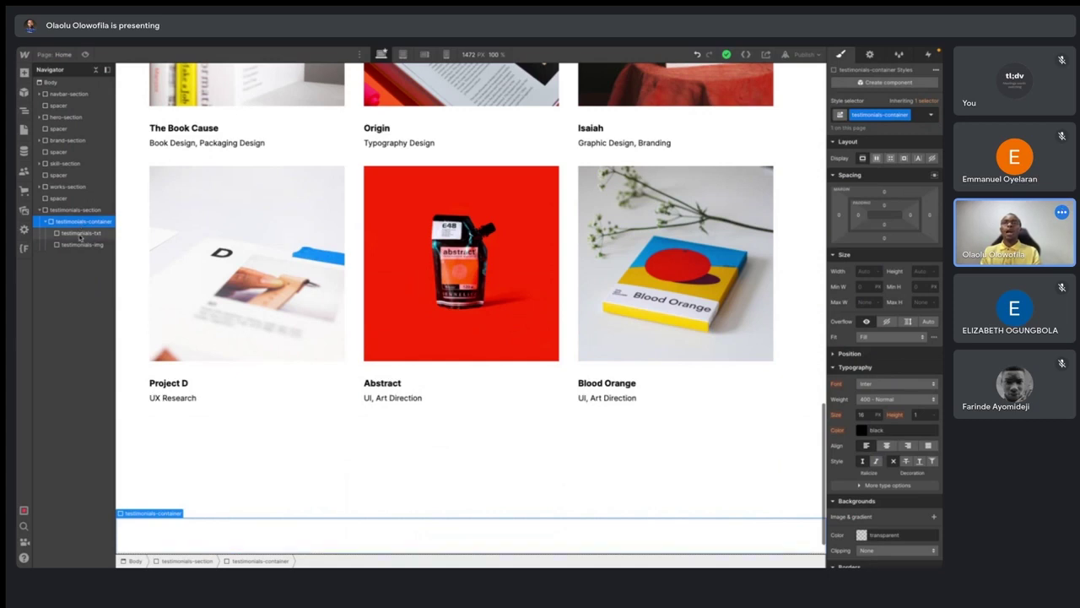
left_click(81, 234)
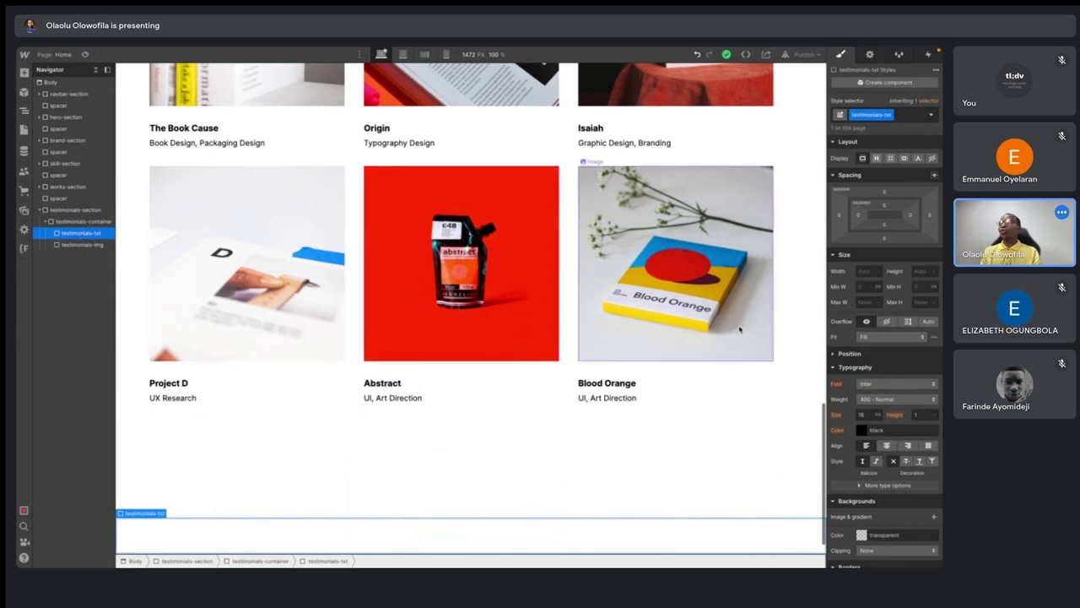
left_click(924, 271)
type("100vh")
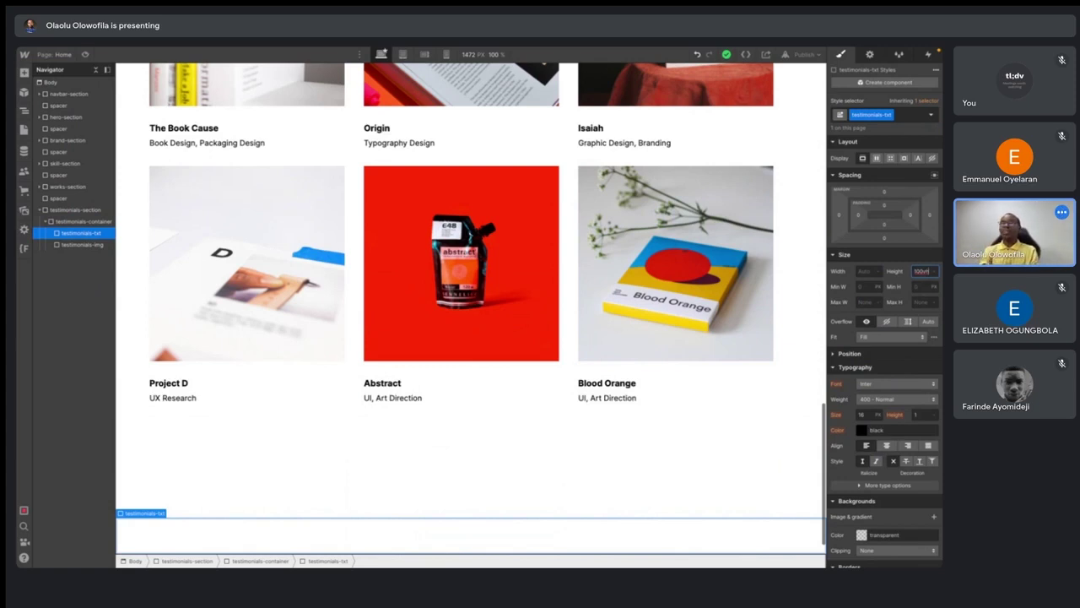
key("Return")
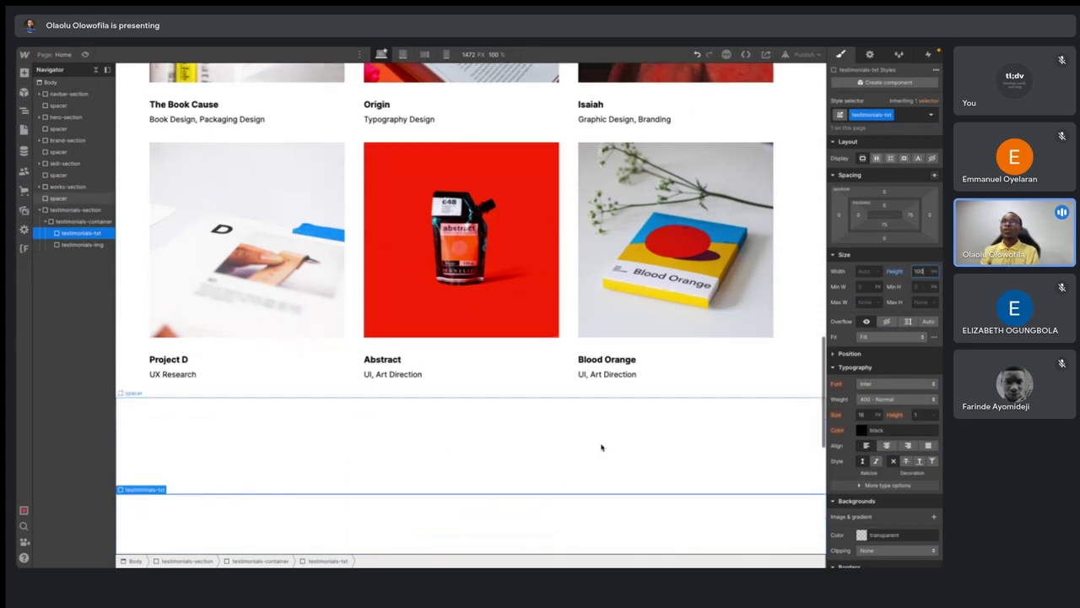
scroll(601, 447, "up", 4)
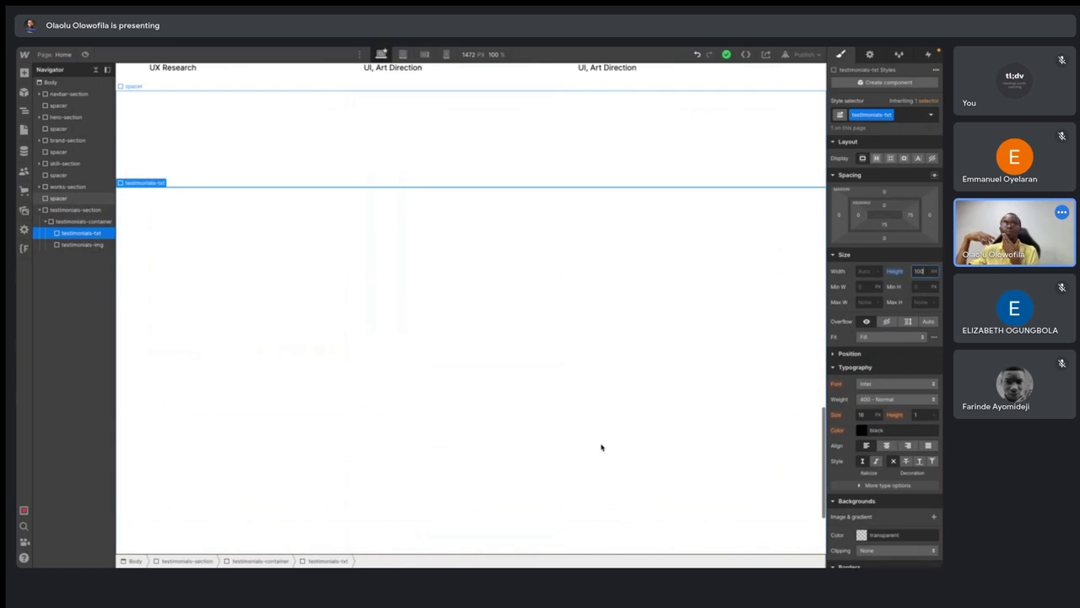
- Set the height of testimonials-img to 100vh
left_click(82, 245)
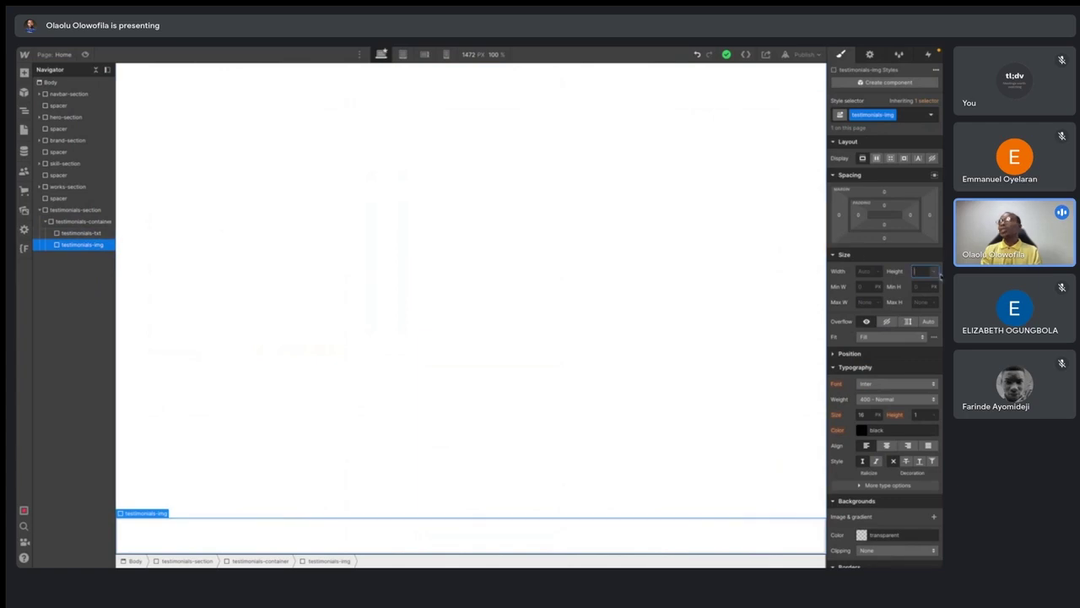
type("100%")
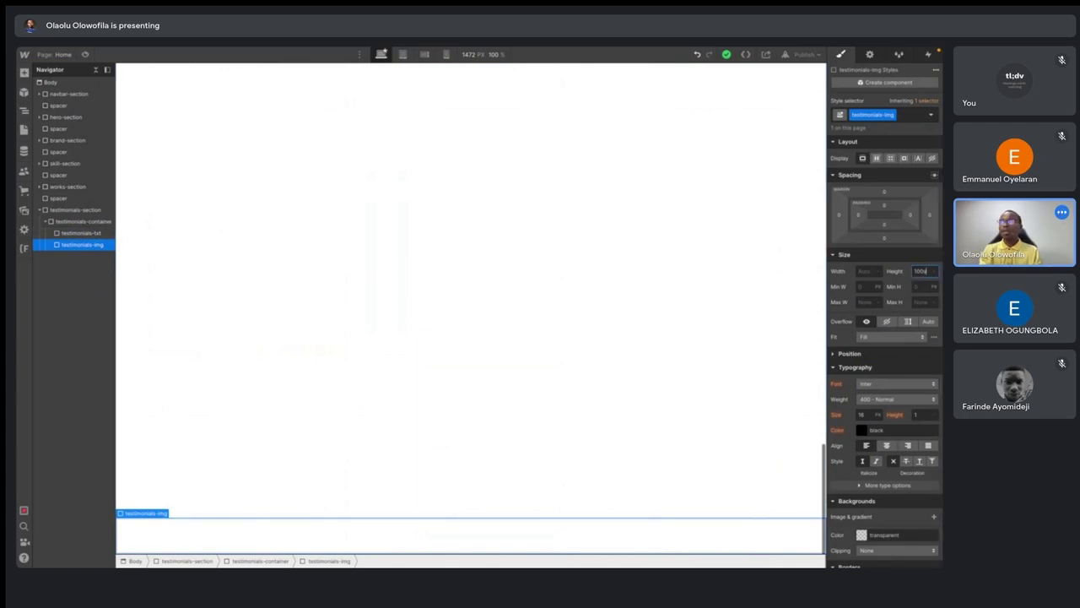
key("Return")
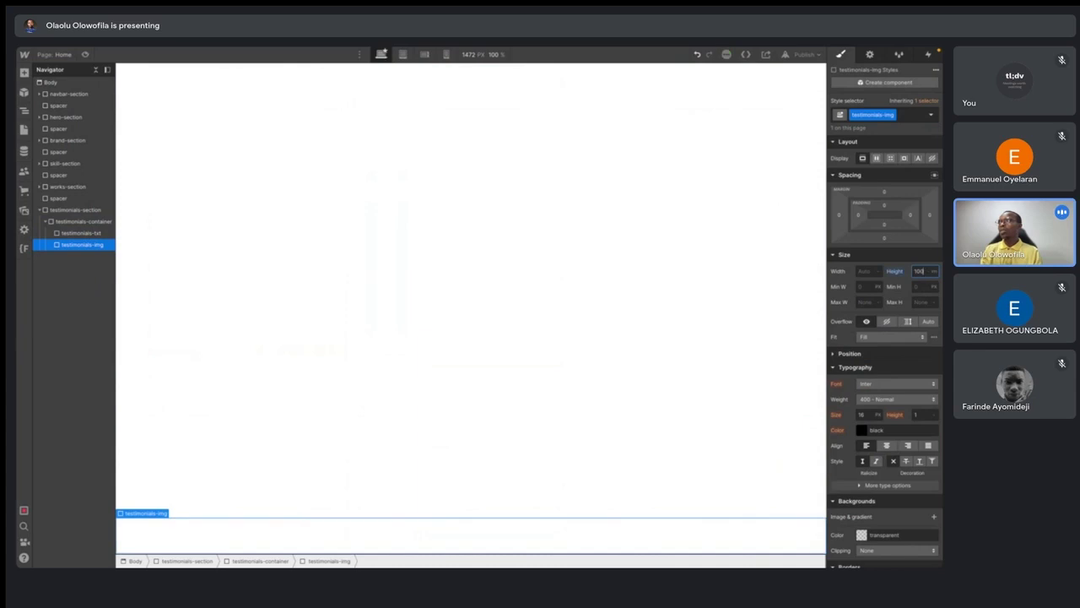
- Change the display of testimonials-container to Flex
left_click(93, 236)
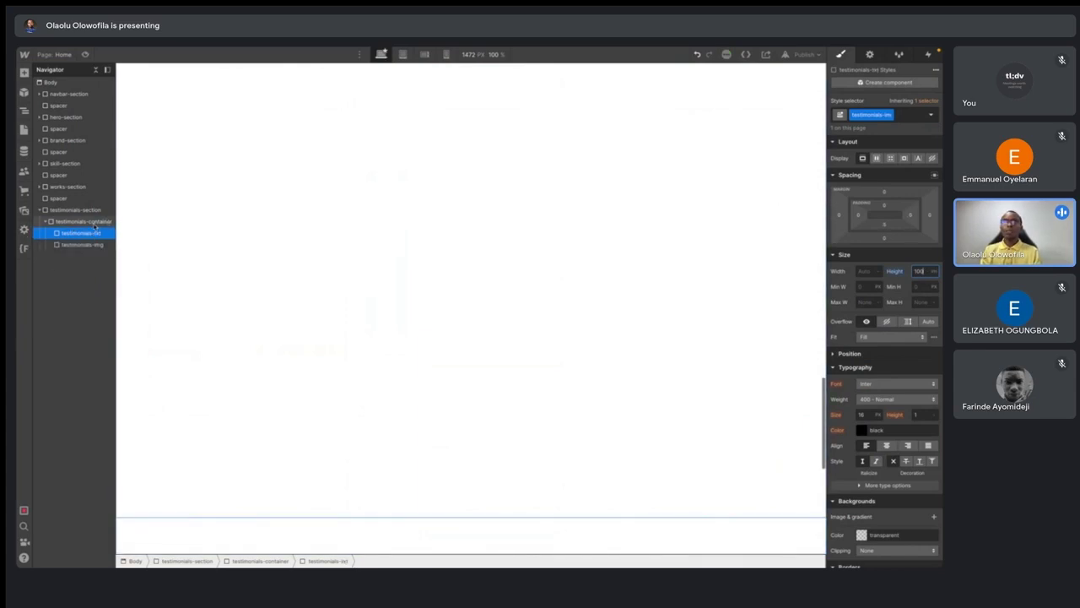
left_click(105, 221)
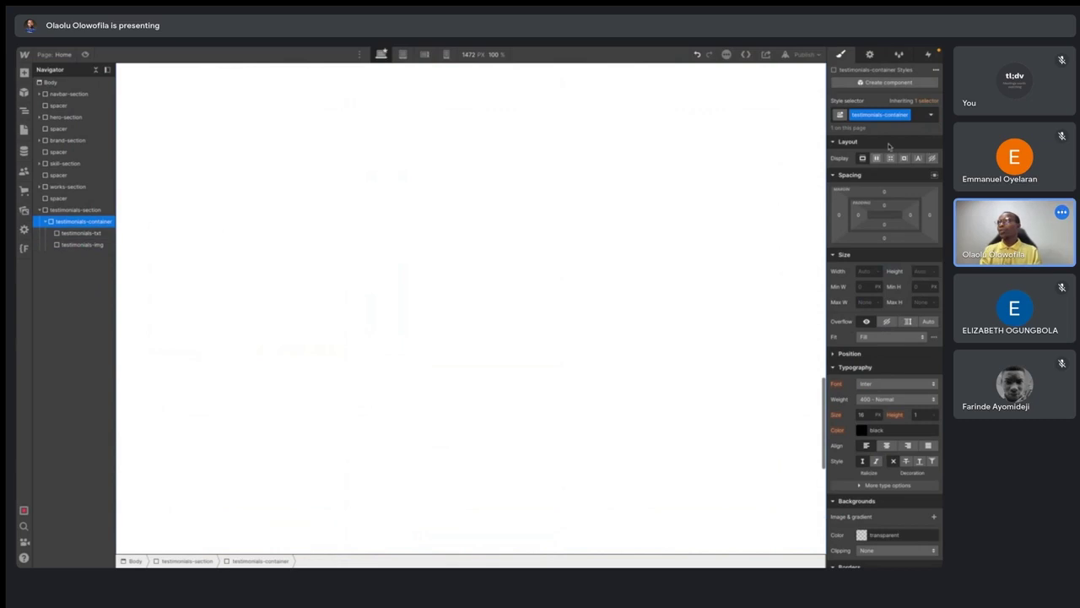
scroll(867, 163, "down", 1)
left_click(850, 155)
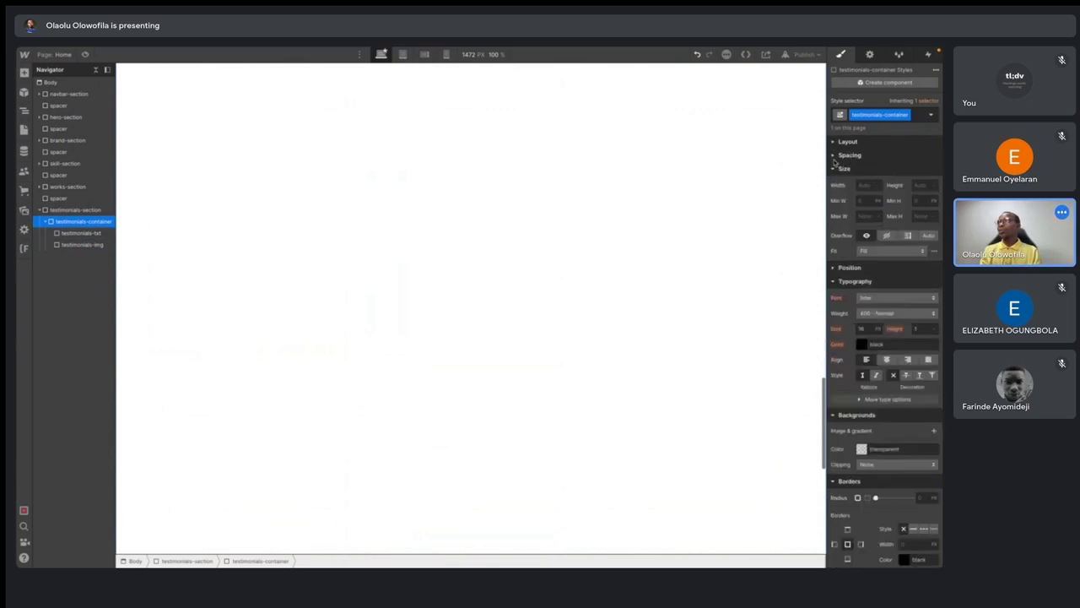
left_click(840, 157)
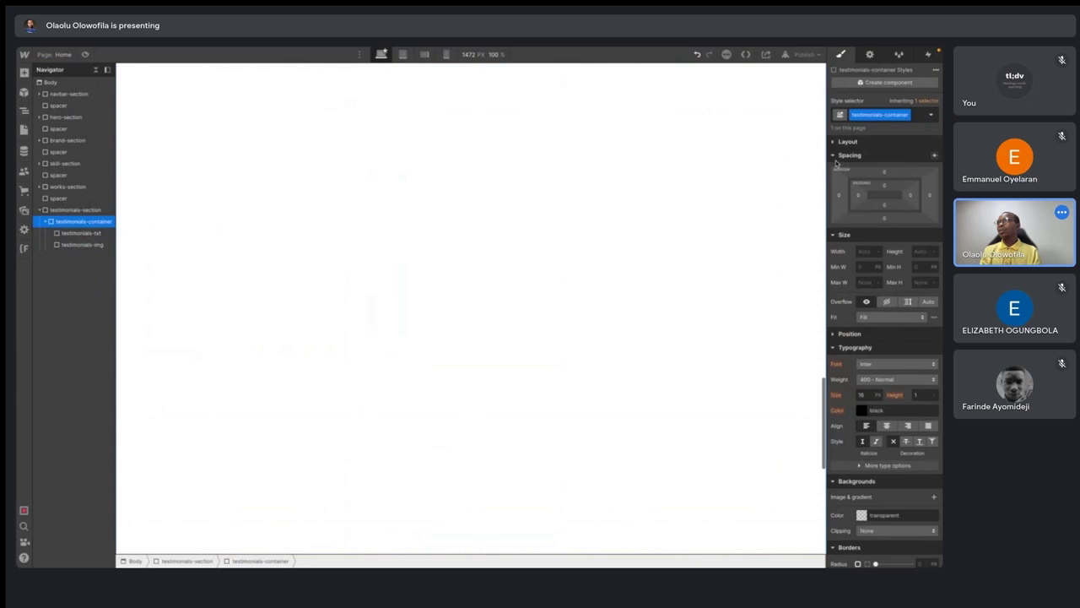
left_click(848, 143)
left_click(848, 144)
left_click(848, 143)
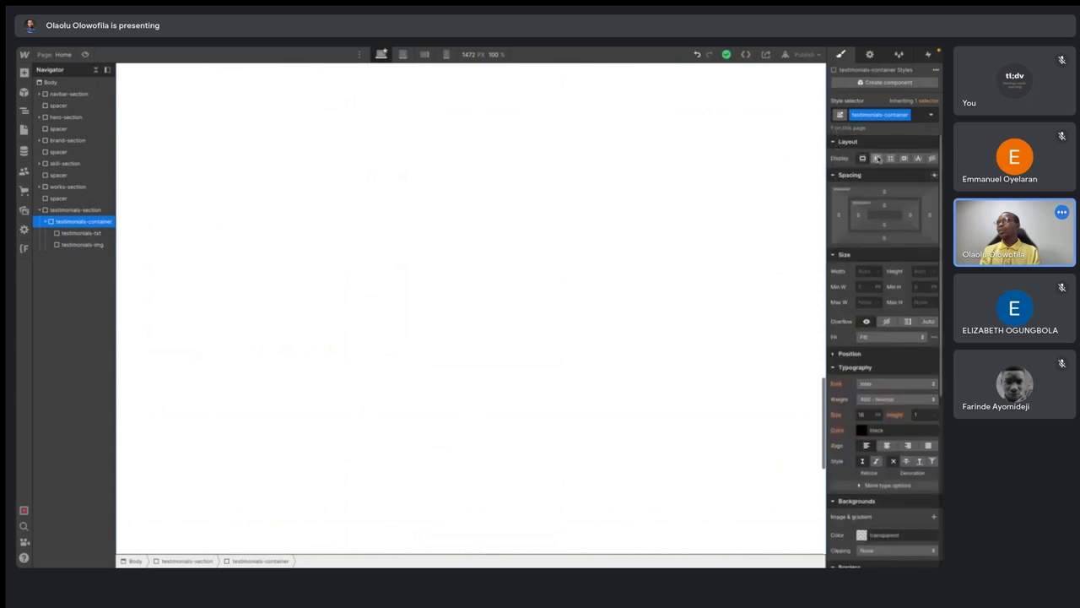
left_click(876, 158)
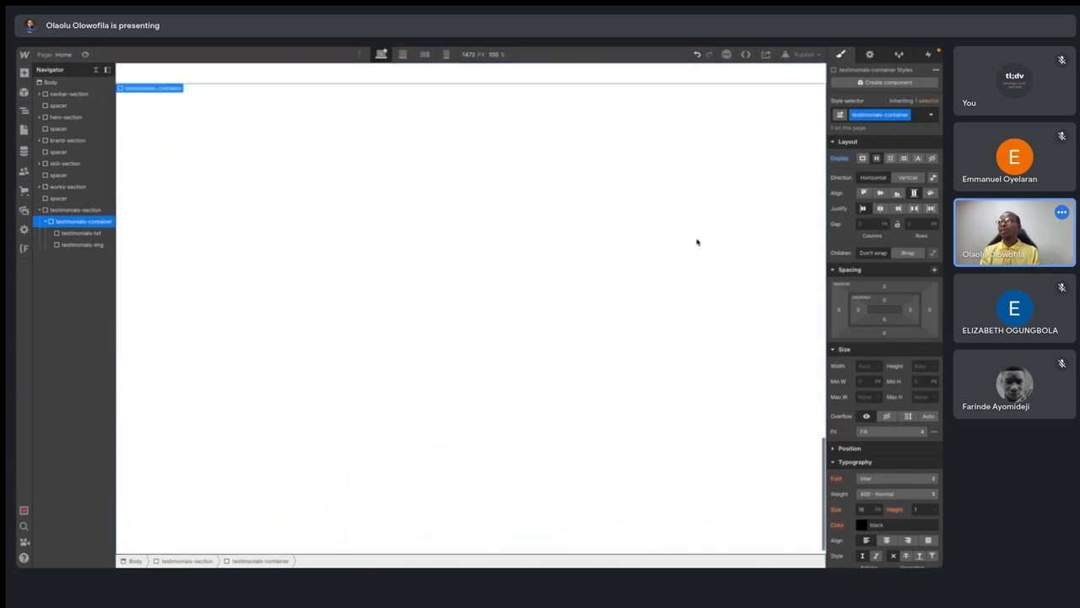
- Try the Vertical flex direction on testimonials-container and restore the Horizontal direction
left_click(909, 179)
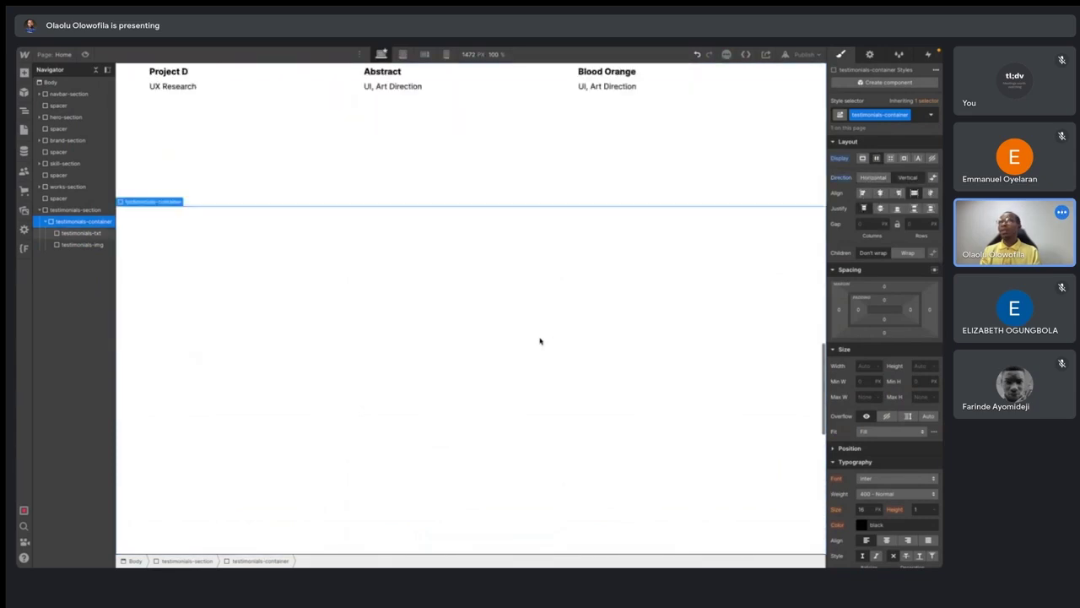
left_click(79, 233)
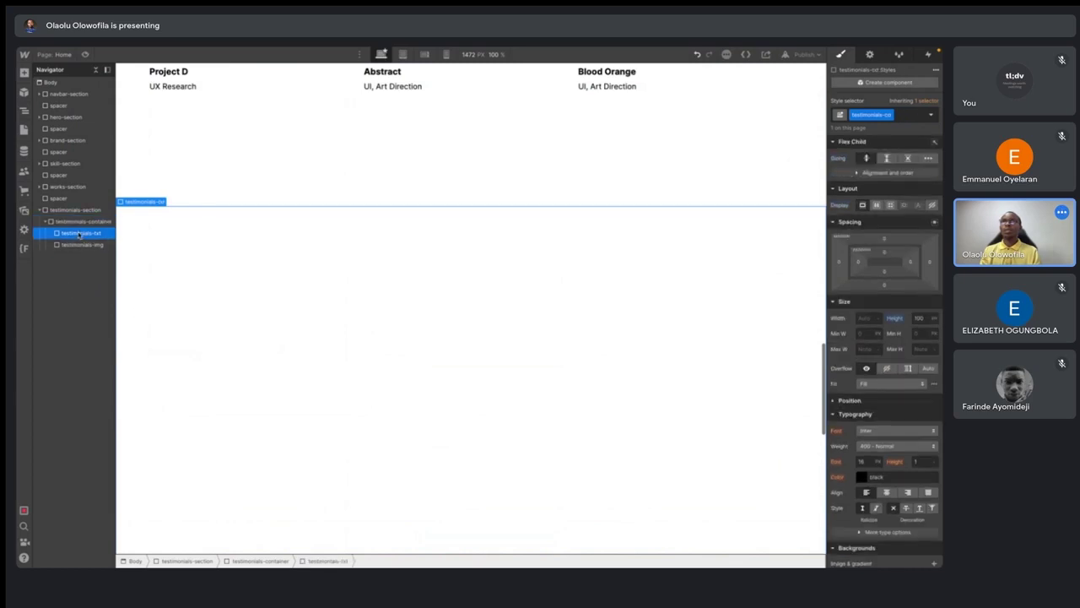
scroll(459, 335, "up", 4)
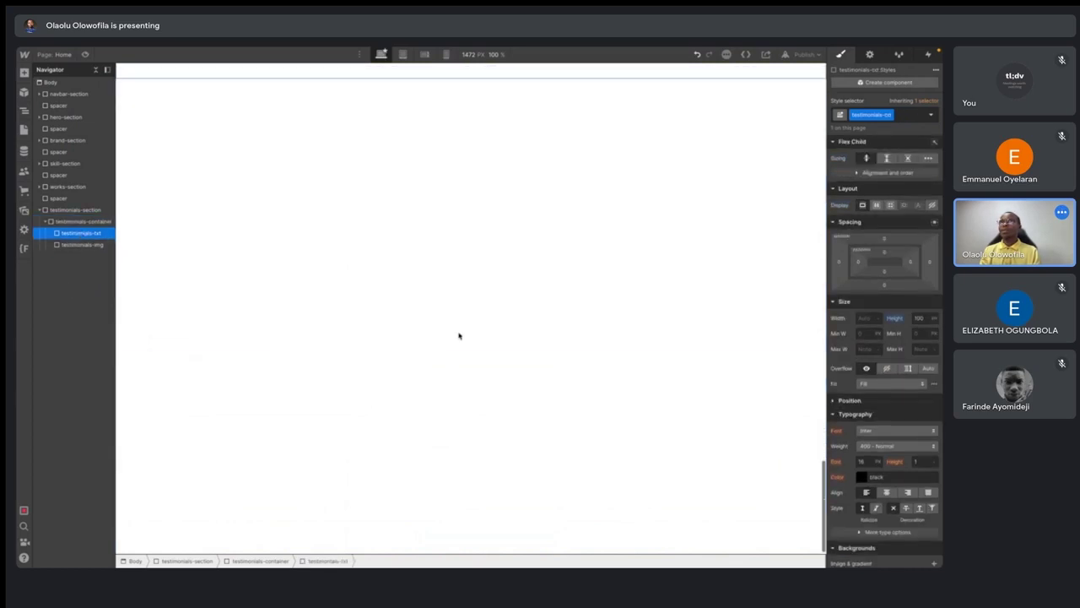
scroll(459, 336, "down", 5)
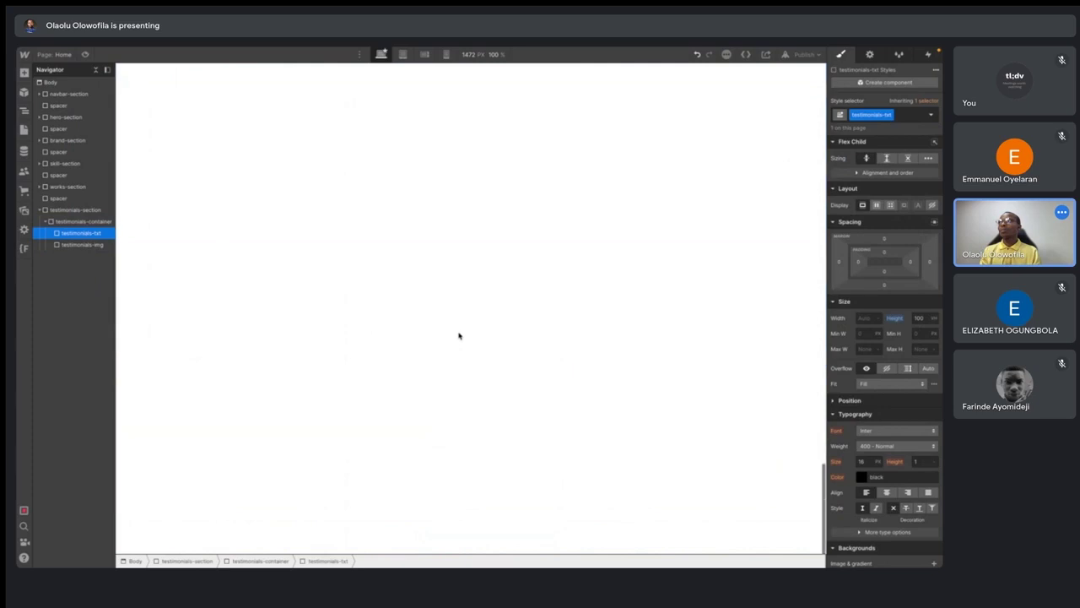
scroll(459, 335, "up", 2)
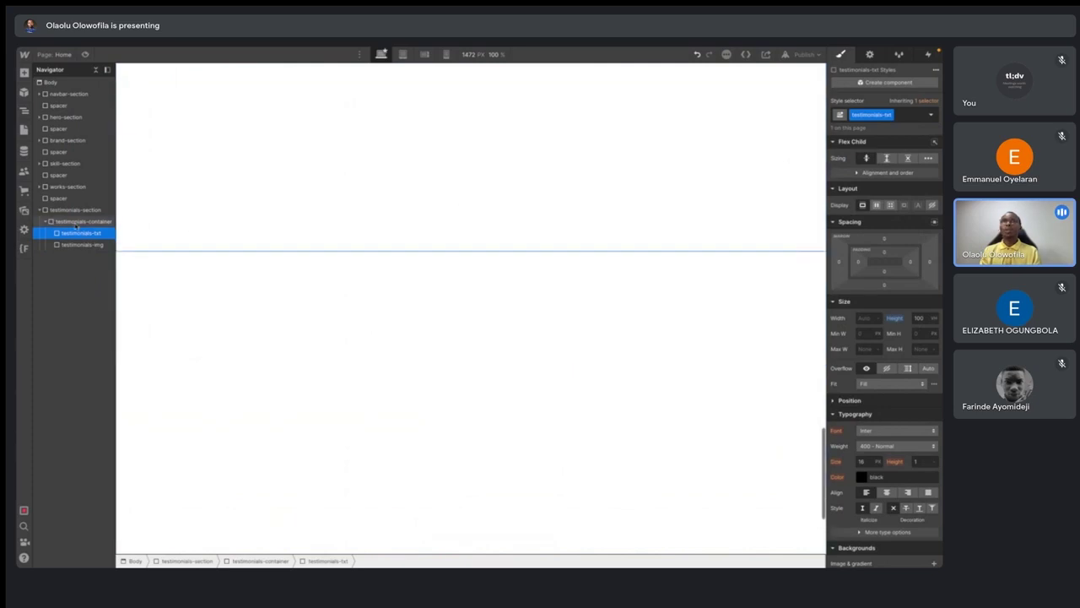
left_click(723, 166)
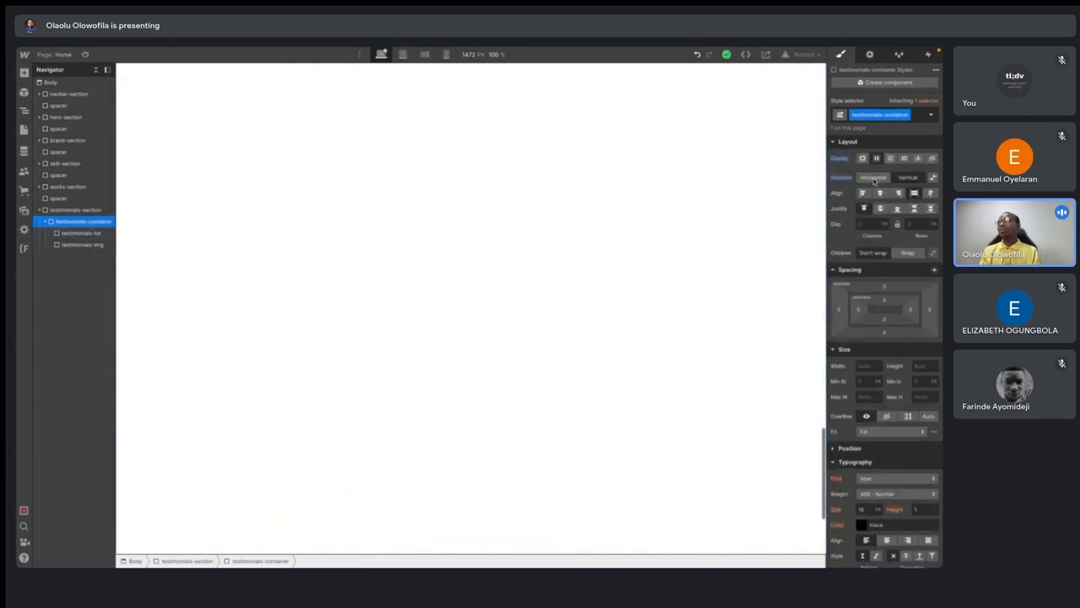
scroll(550, 292, "up", 1)
scroll(550, 292, "up", 1)
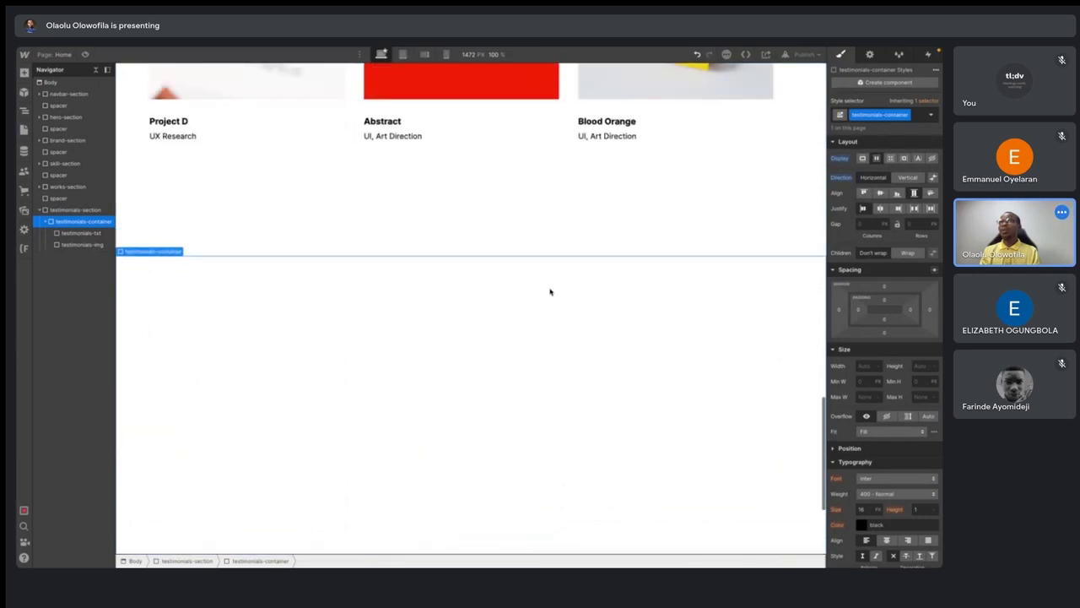
- Set the width of testimonials-txt to 50%
left_click(83, 233)
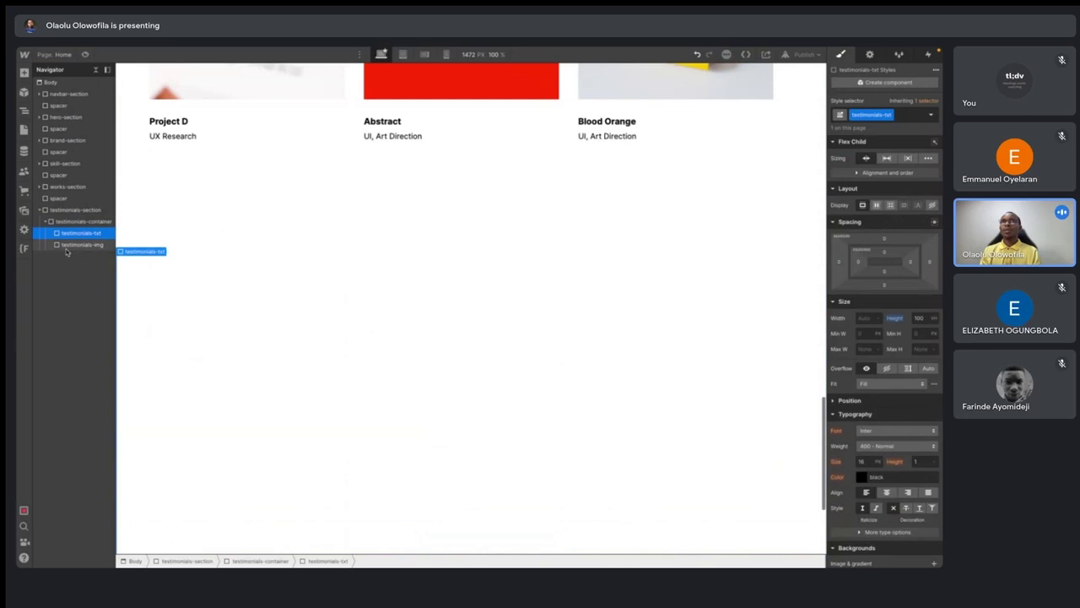
left_click(72, 245)
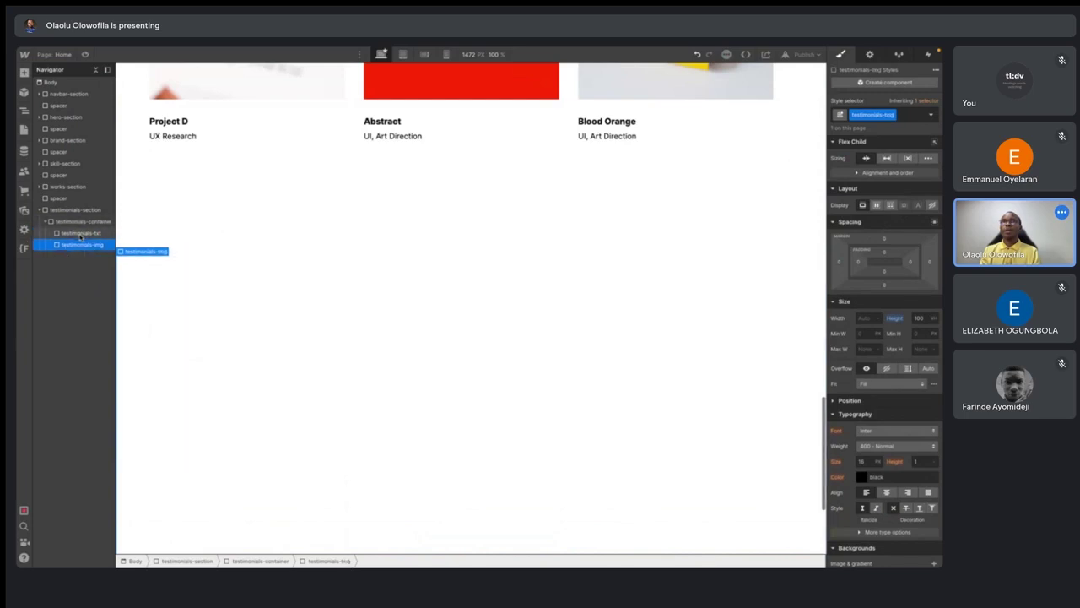
left_click(81, 235)
left_click(79, 222)
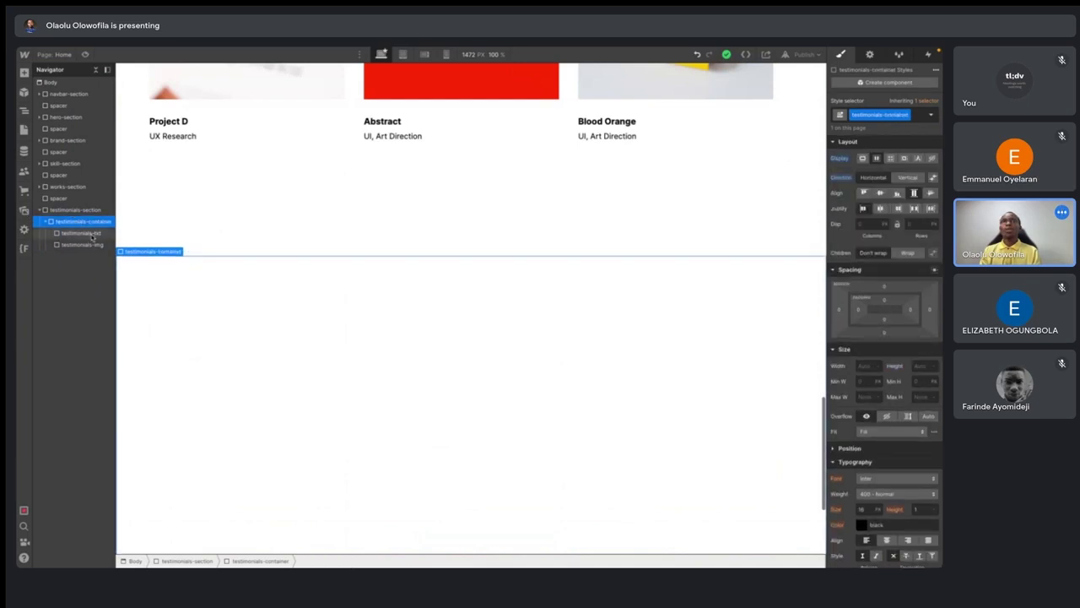
left_click(81, 233)
left_click(867, 319)
type("50%")
key("Return")
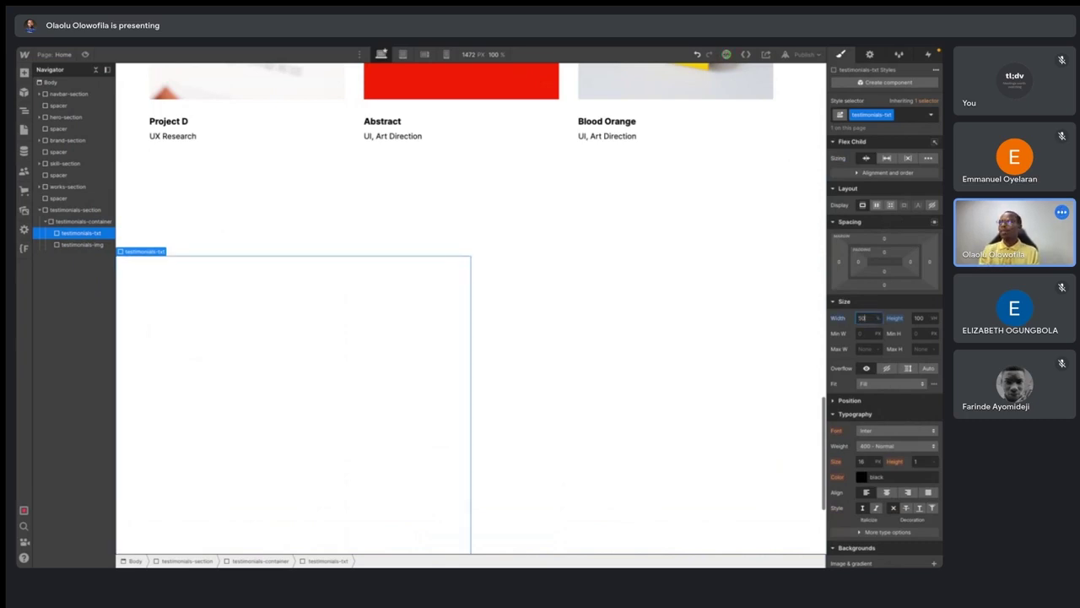
- Set the width of testimonials-img to 50% and reselect testimonials-container
left_click(93, 245)
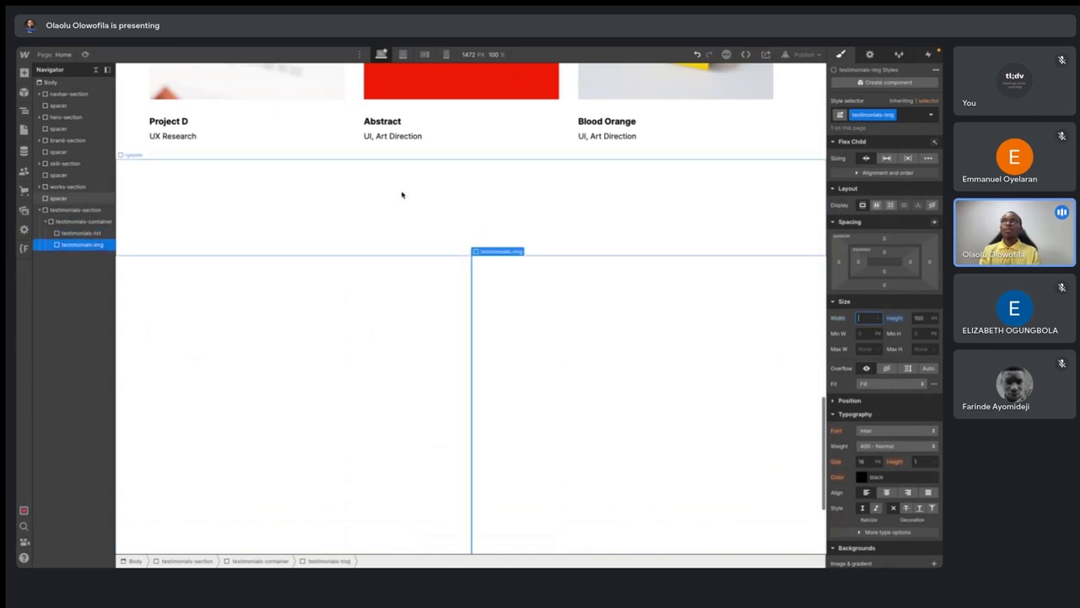
type("50%")
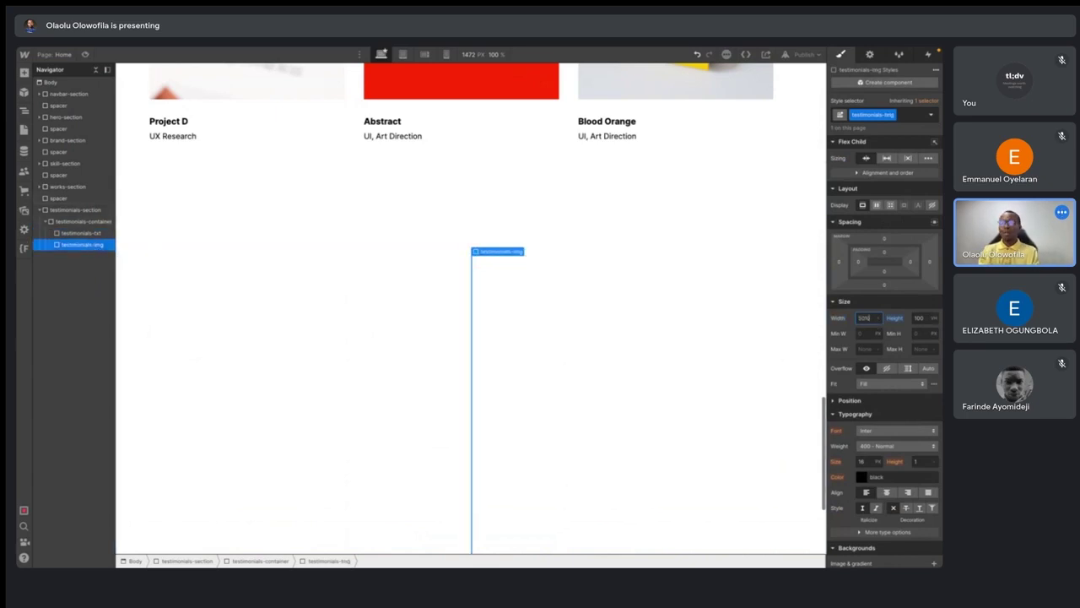
key("Return")
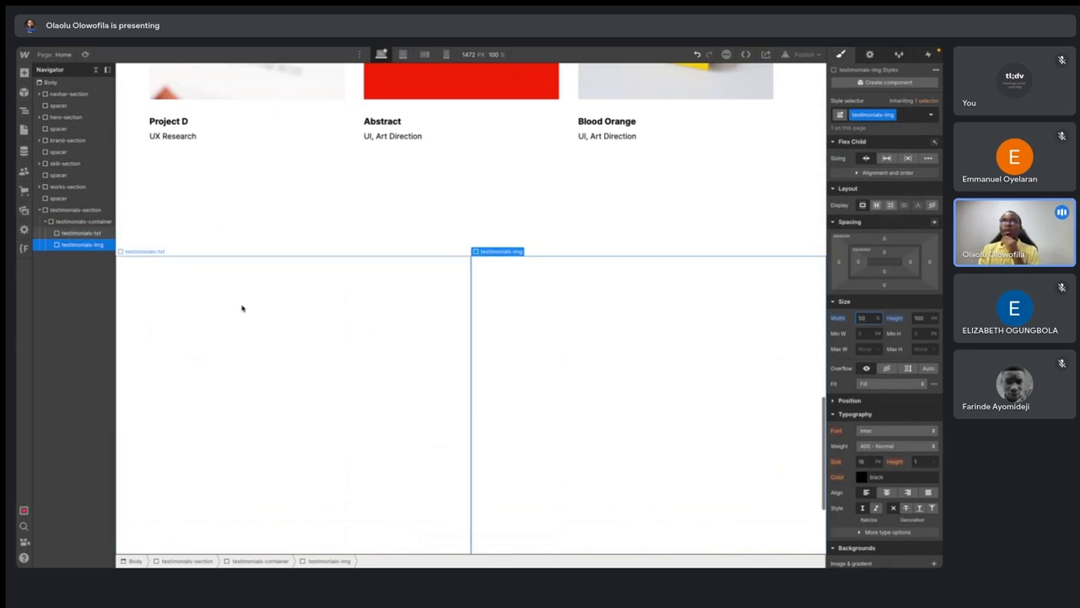
left_click(121, 234)
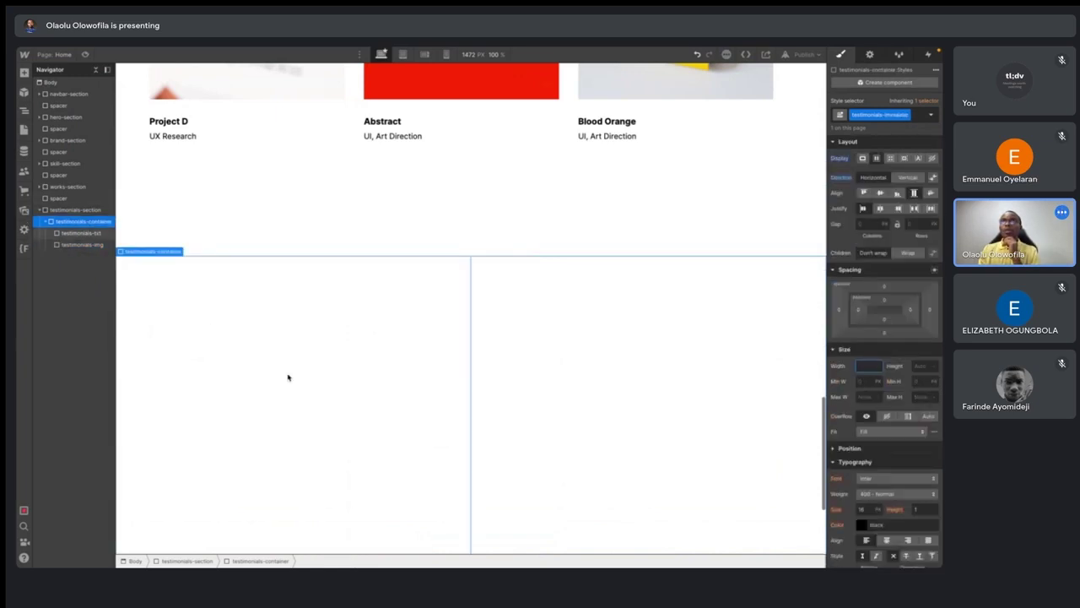
scroll(288, 377, "down", 3)
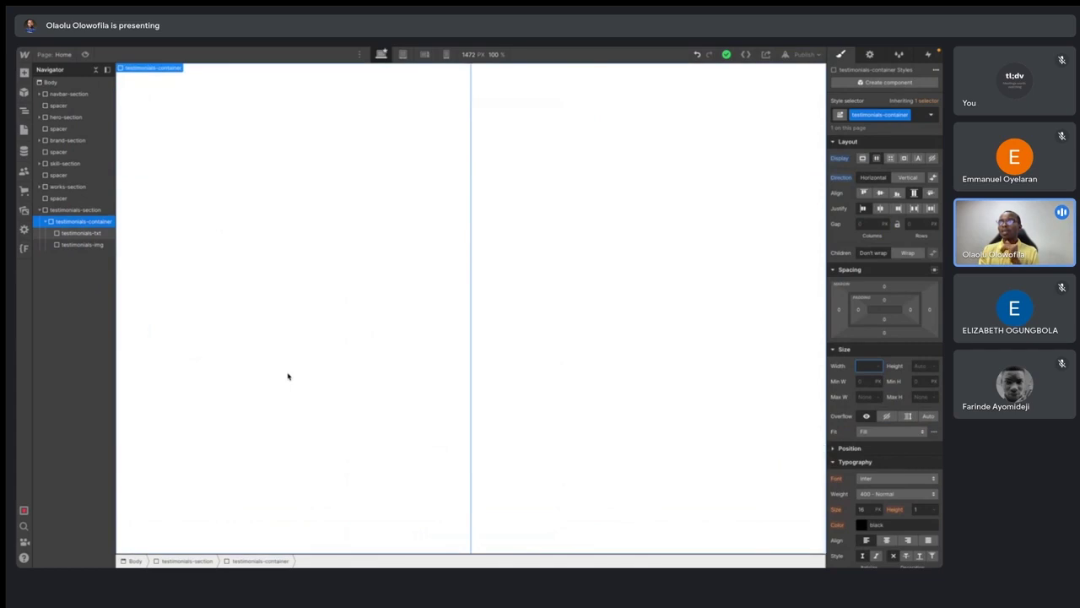
scroll(288, 376, "up", 3)
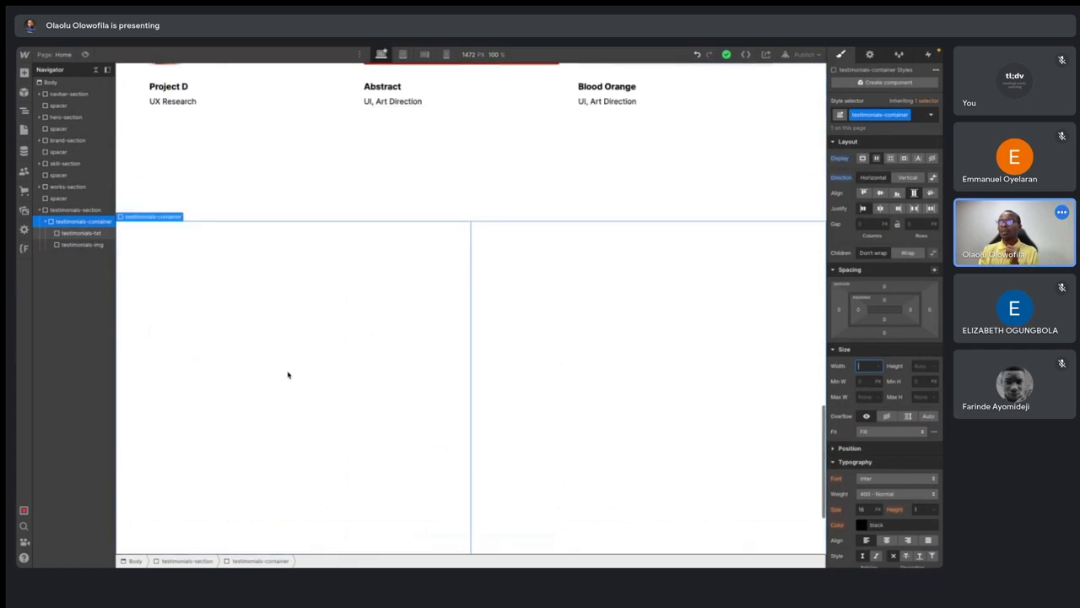
- Add an Image element inside testimonials-img and choose testimonial01.png as its source
left_click(669, 394)
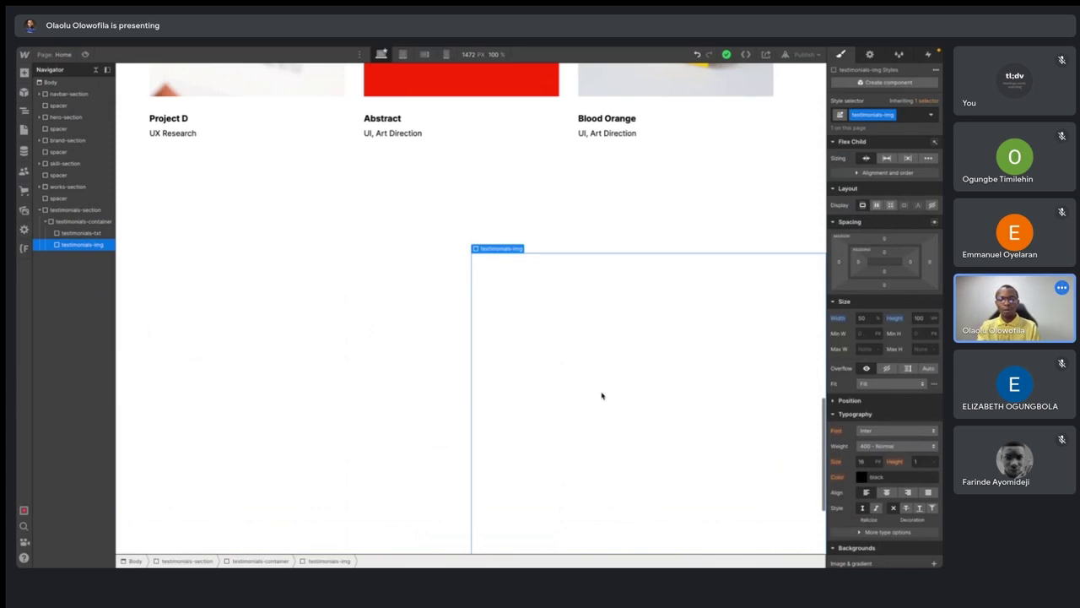
key("ctrl+e")
type("ima")
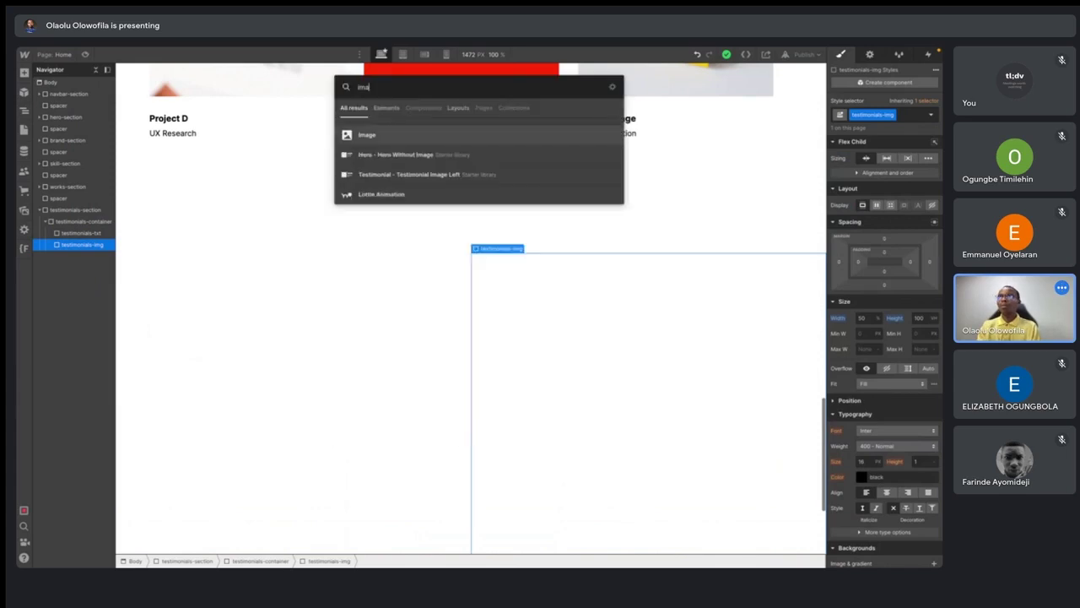
key("Return")
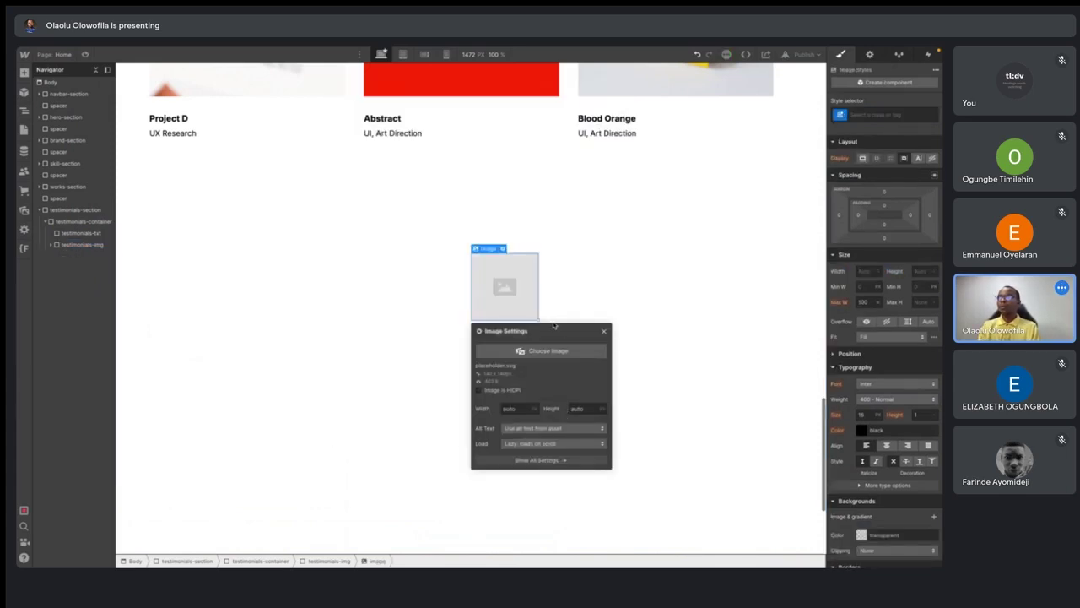
left_click(551, 351)
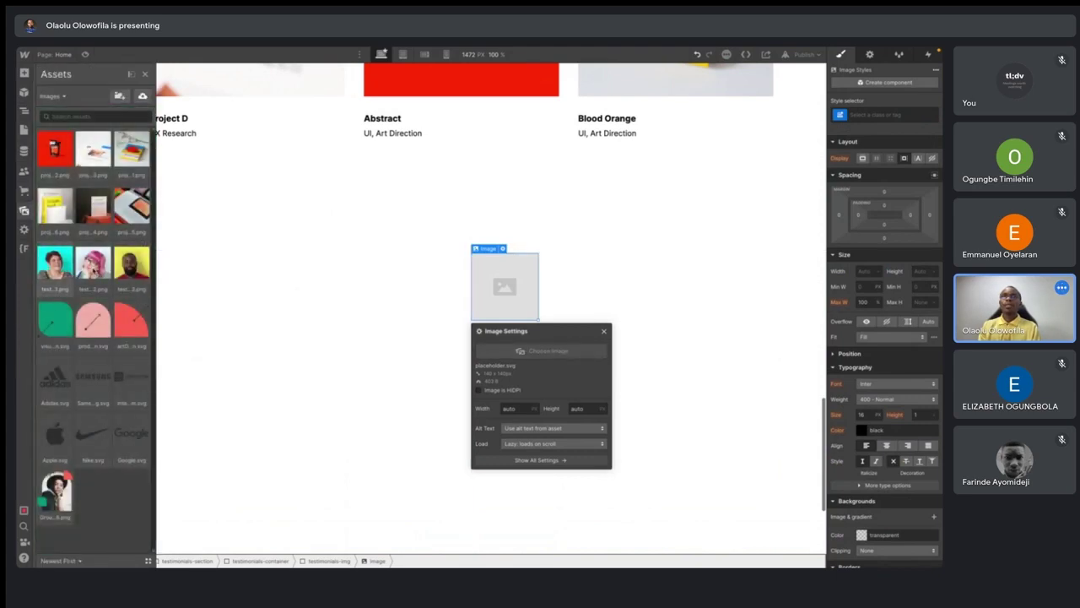
left_click(64, 268)
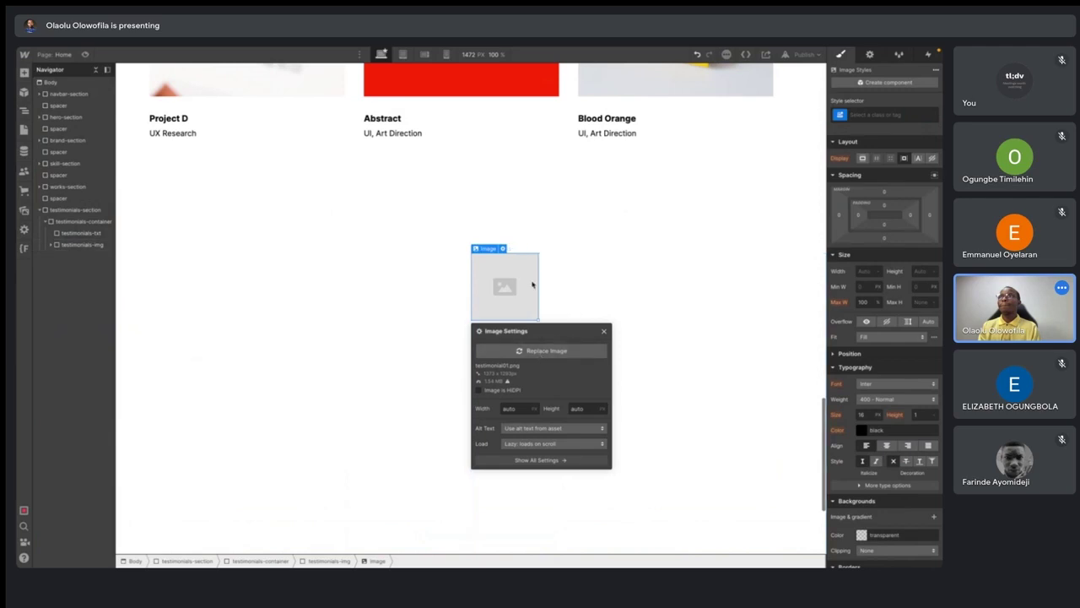
- Try testimonial02.png as the testimonial image and switch back to testimonial01.png
left_click(531, 351)
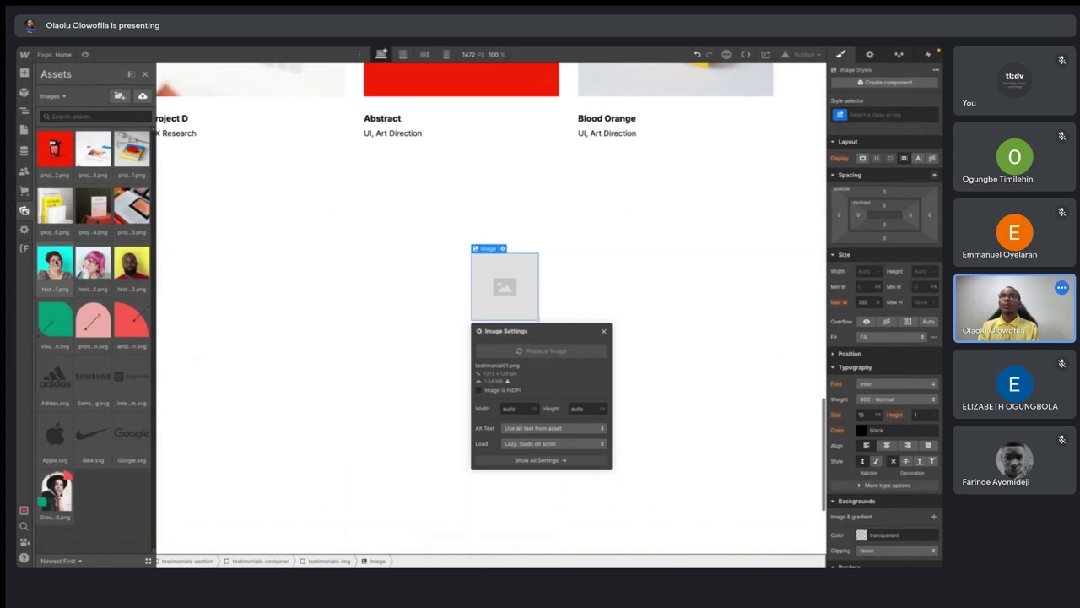
key("z")
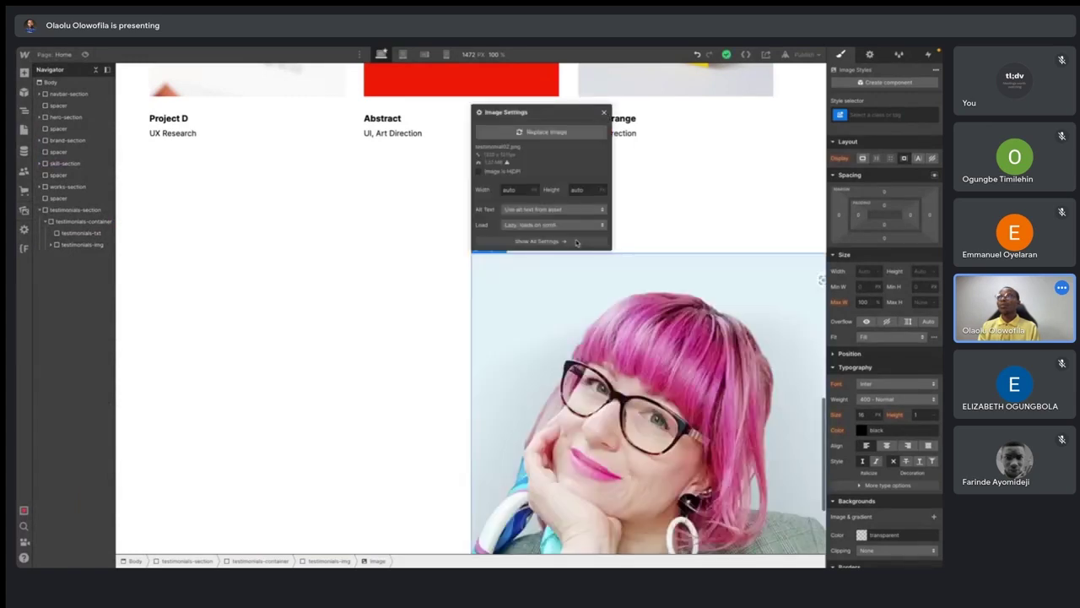
left_click(533, 132)
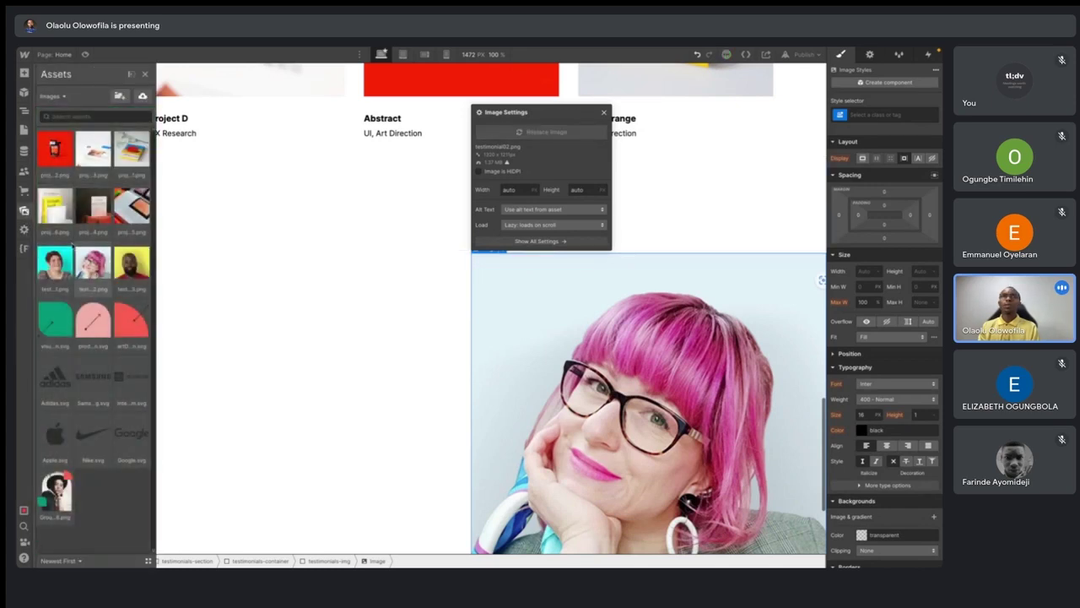
left_click(59, 267)
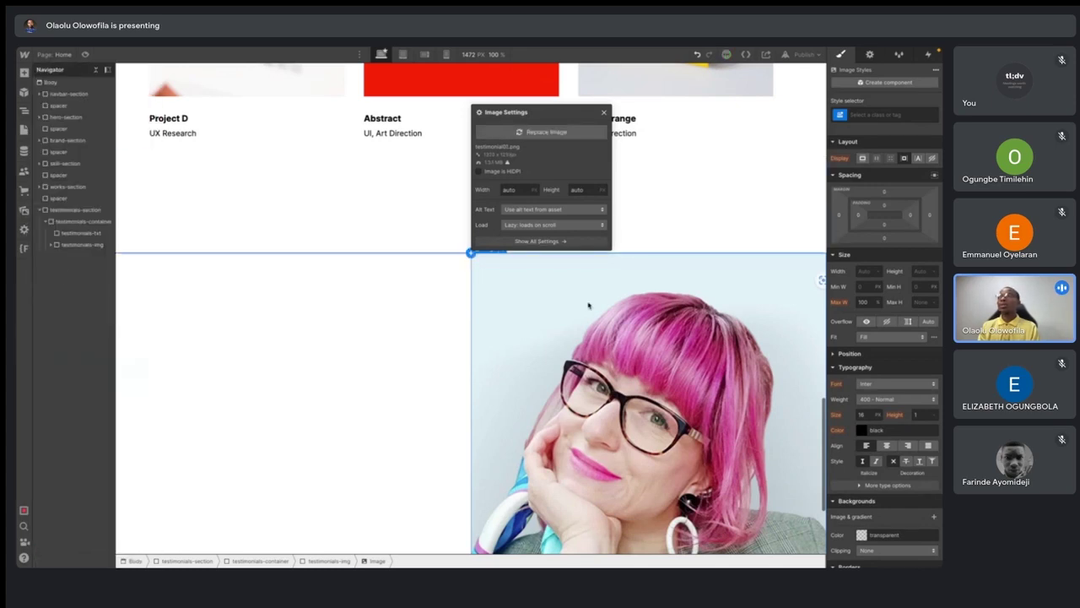
scroll(584, 313, "down", 1)
scroll(583, 313, "down", 3)
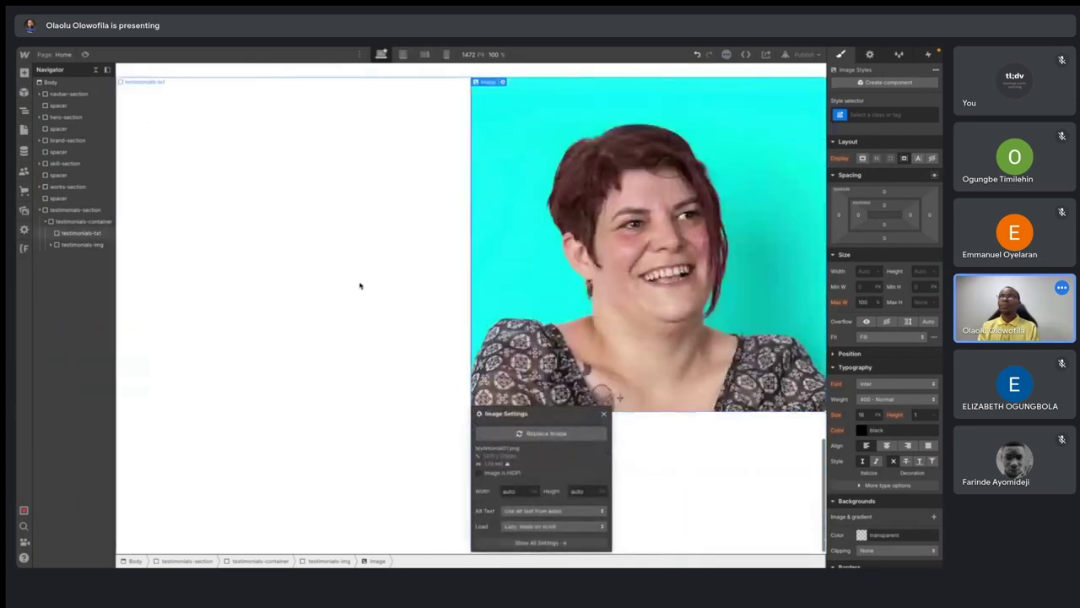
- Set the height of the image inside testimonials-img to 100%
left_click(68, 233)
left_click(52, 245)
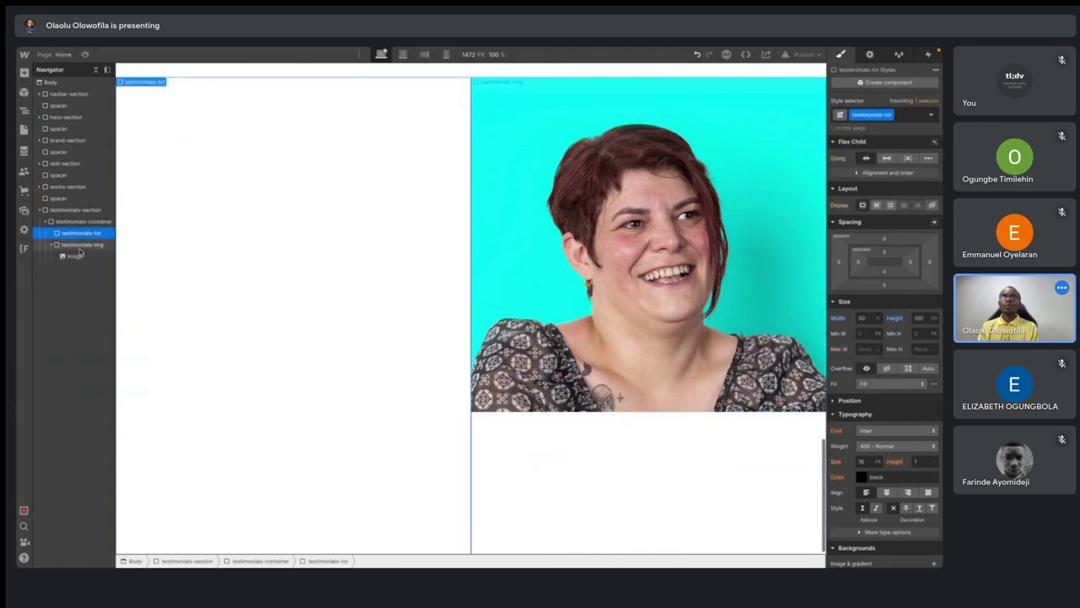
left_click(80, 248)
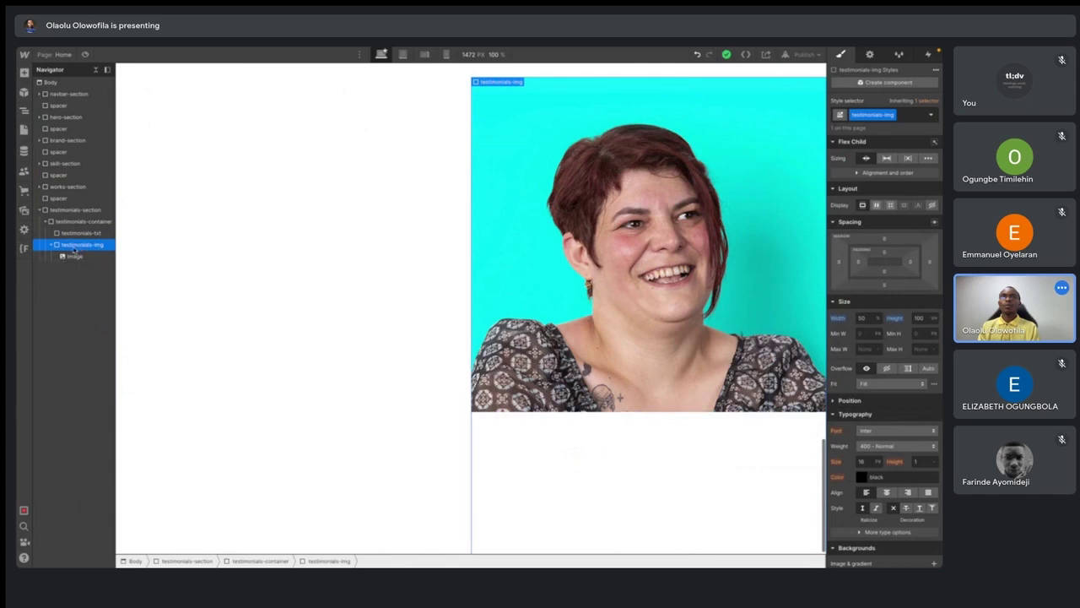
left_click(52, 245)
left_click(51, 244)
left_click(78, 256)
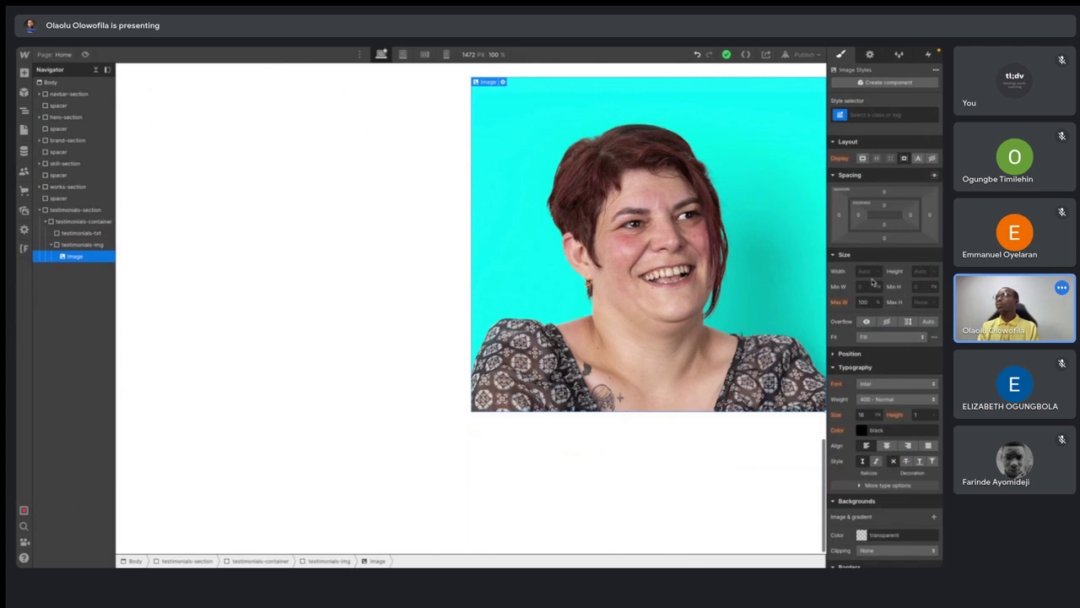
left_click(923, 271)
type("100%")
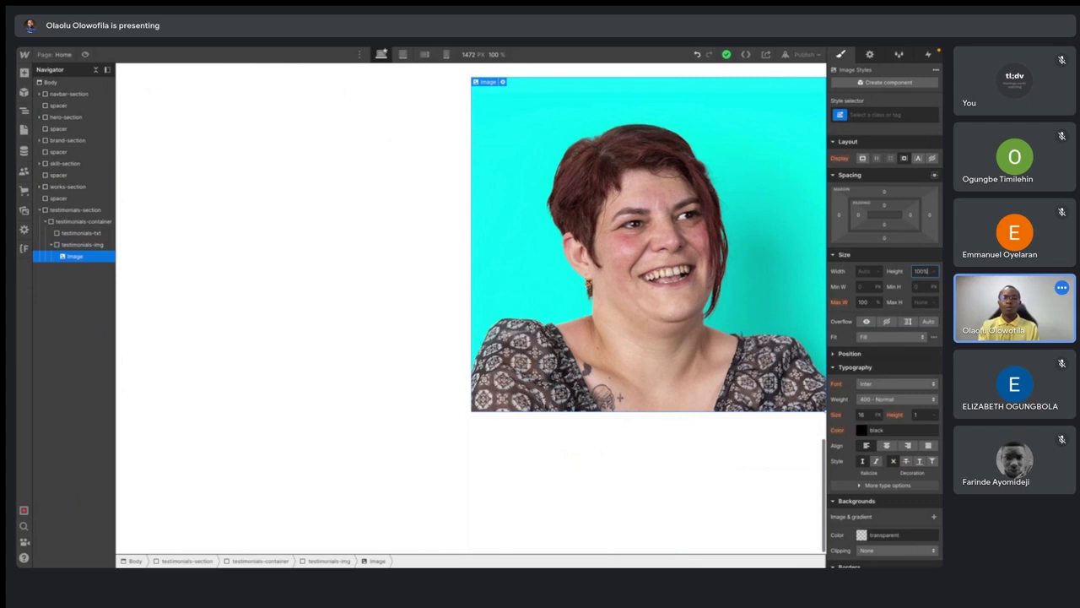
key("Return")
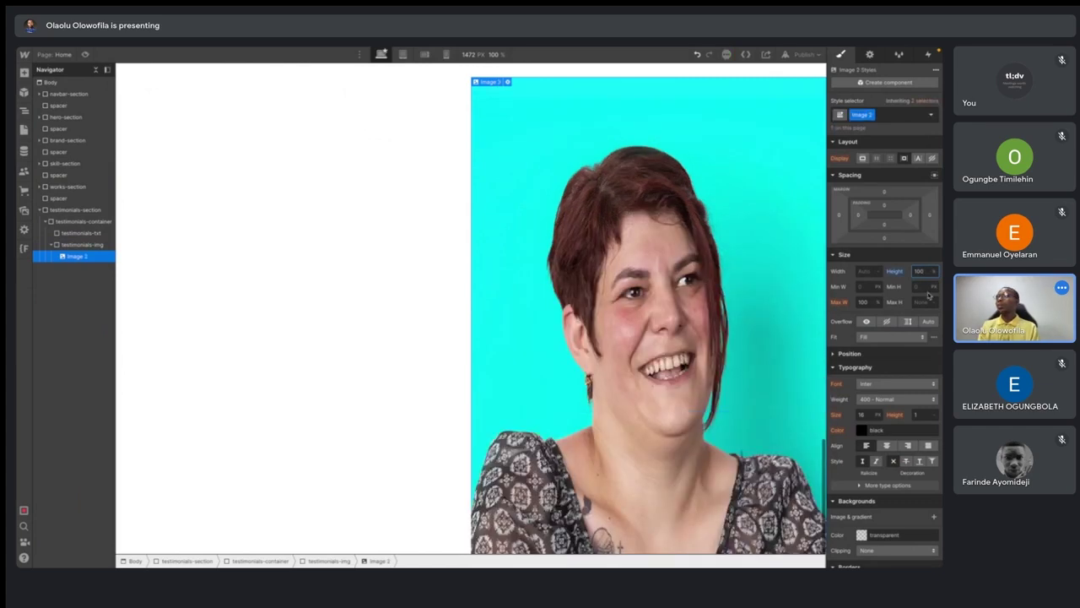
- Set the testimonial image's fit to Cover and collapse the Typography settings
left_click(874, 337)
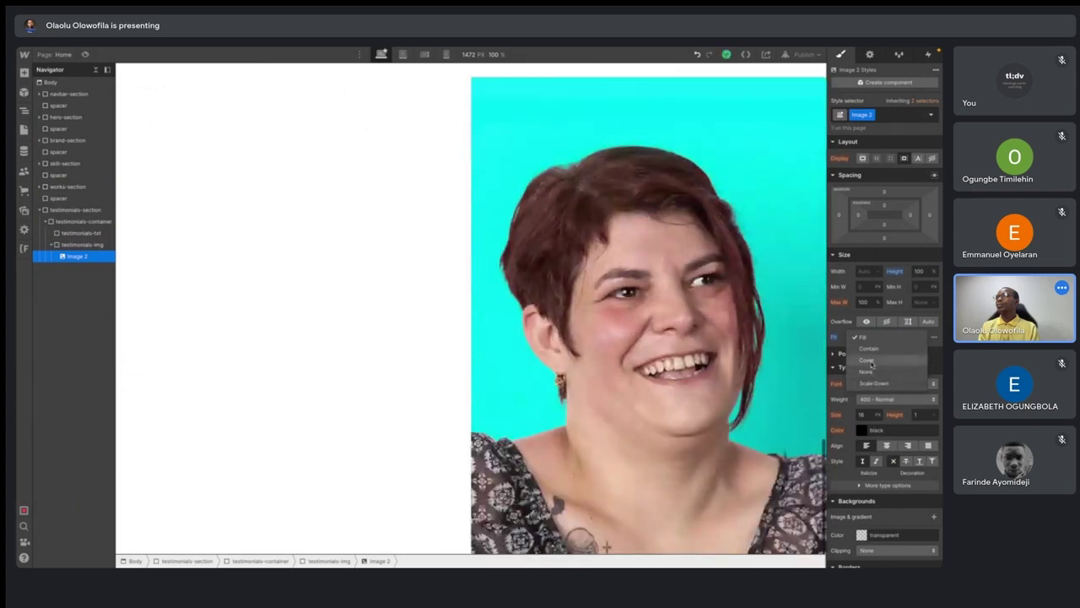
left_click(870, 361)
left_click(892, 355)
left_click(892, 355)
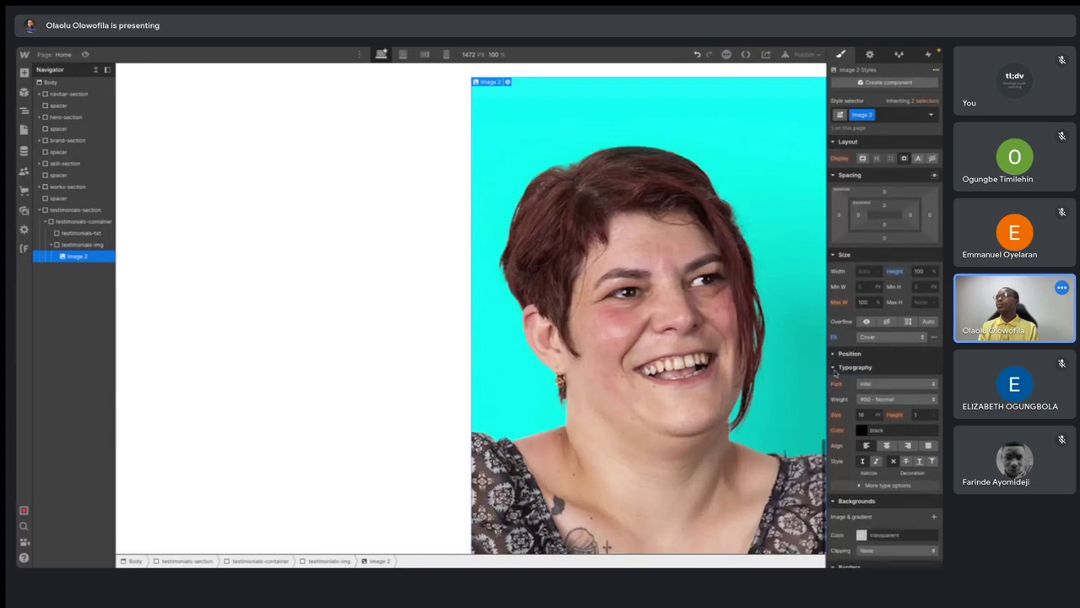
left_click(834, 368)
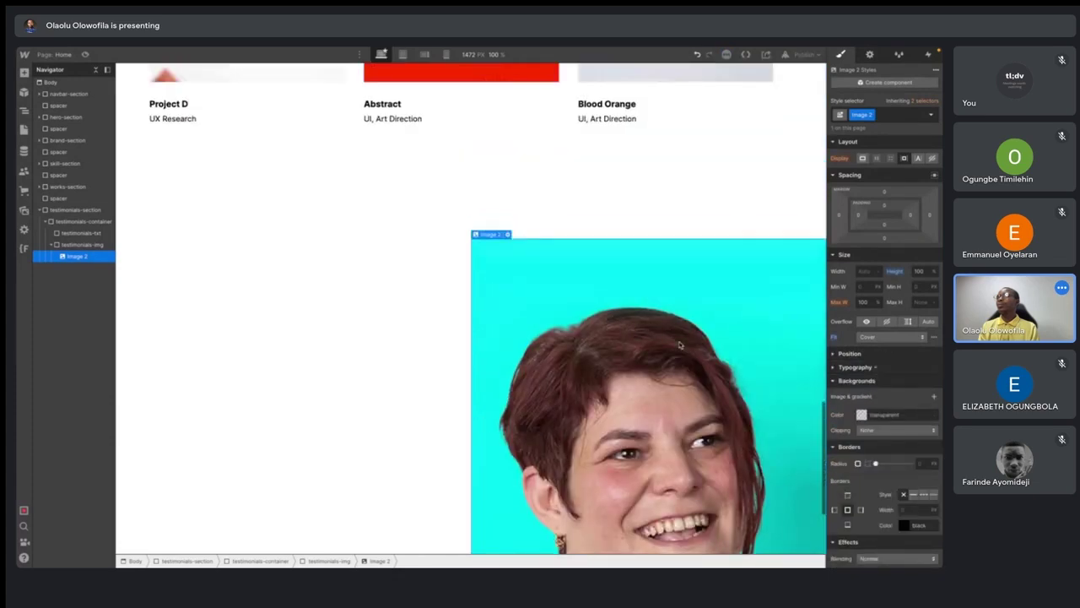
- Duplicate the testimonial image twice inside testimonials-img
left_click(76, 246)
left_click(77, 257)
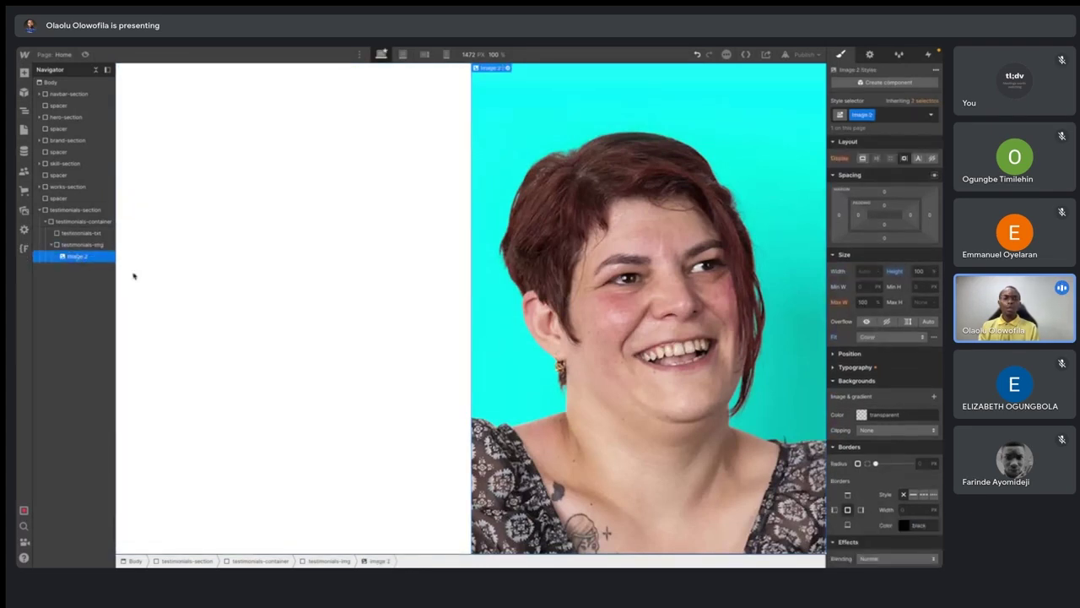
key("ctrl+d")
key("ctrl+d")
- Replace the second image in testimonials-img with testimonial02.png
left_click(74, 268)
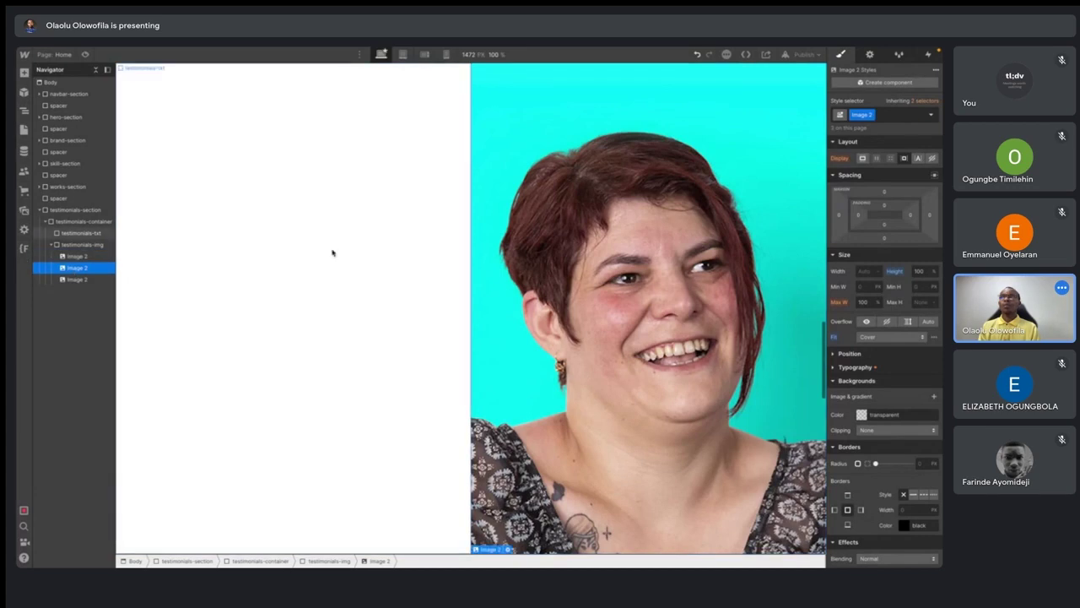
scroll(565, 287, "down", 3)
scroll(564, 288, "down", 4)
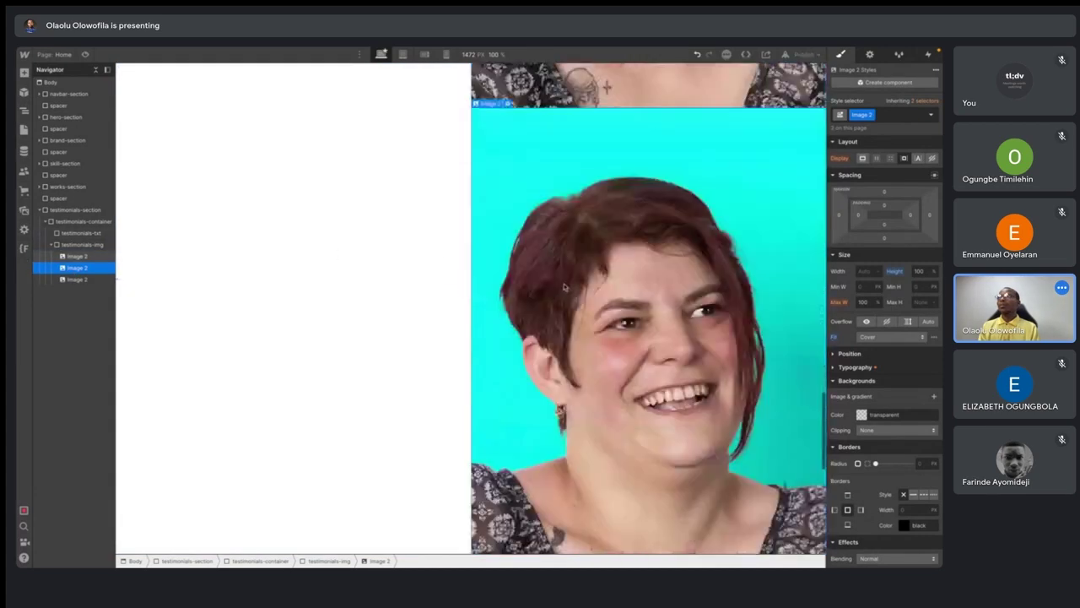
scroll(536, 197, "up", 2)
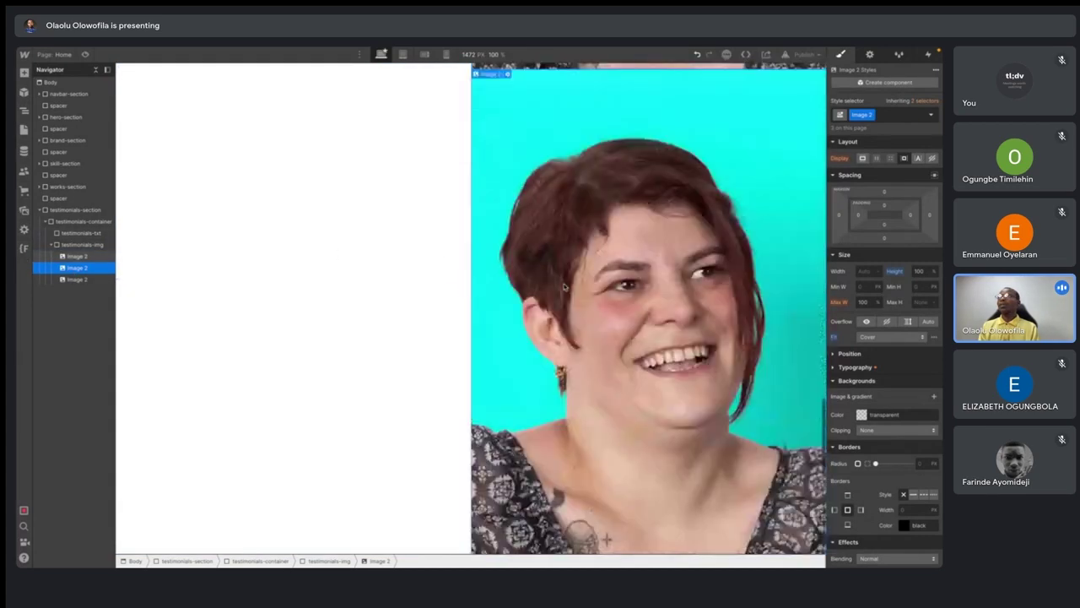
double_click(518, 107)
key("j")
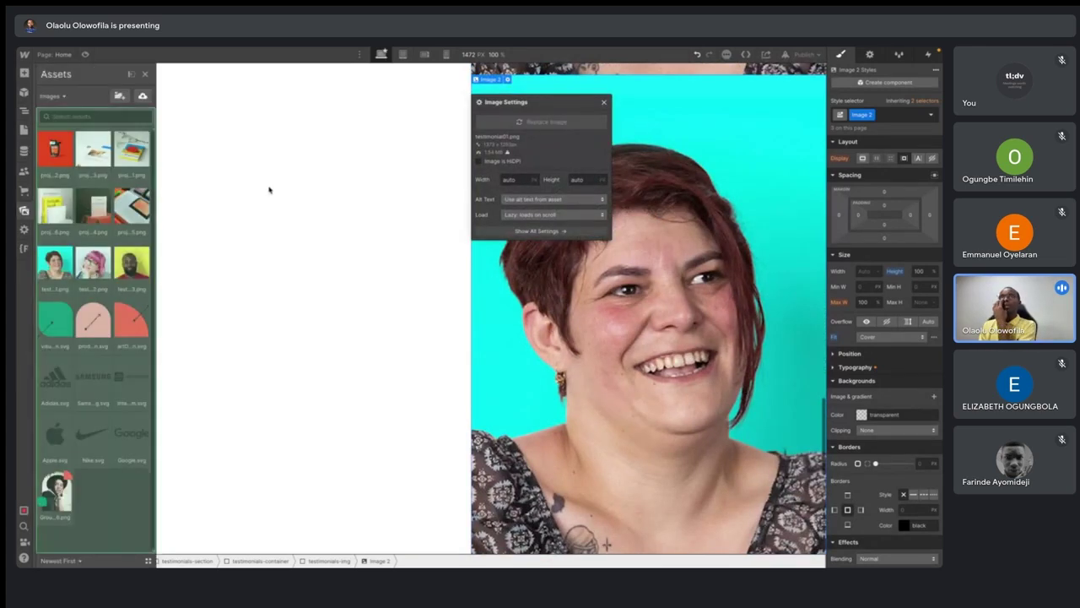
left_click(92, 262)
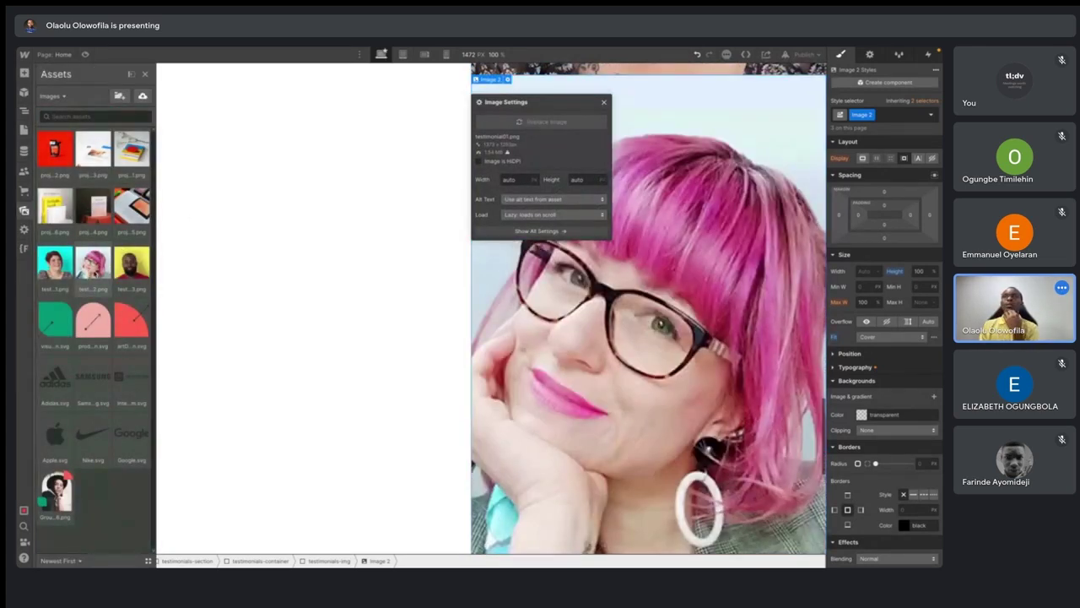
key("z")
- Replace the third image in testimonials-img with testimonial03.png
scroll(648, 313, "down", 5)
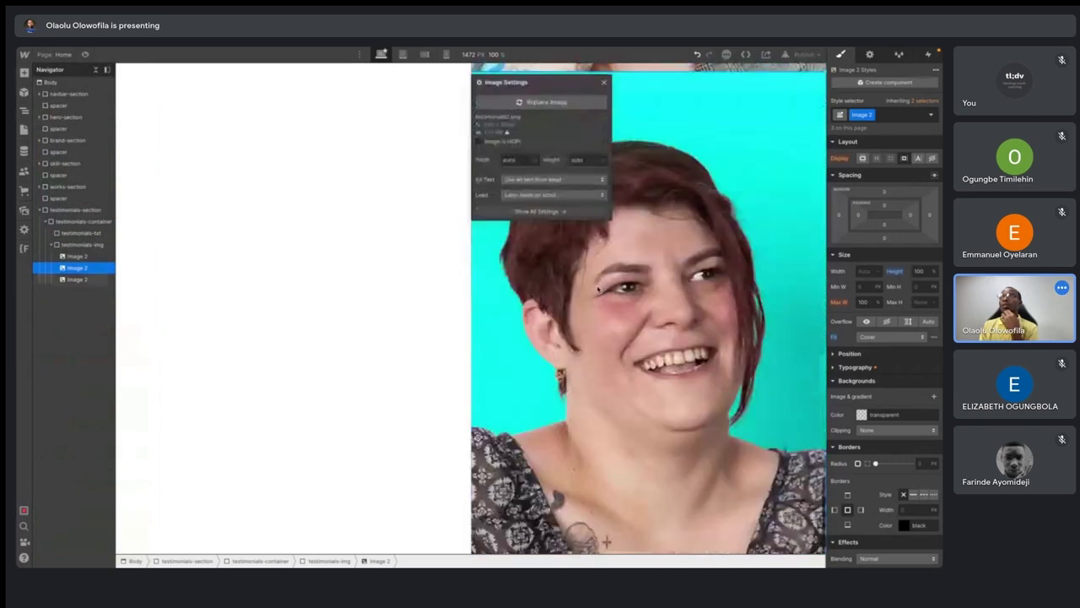
left_click(499, 91)
left_click(507, 76)
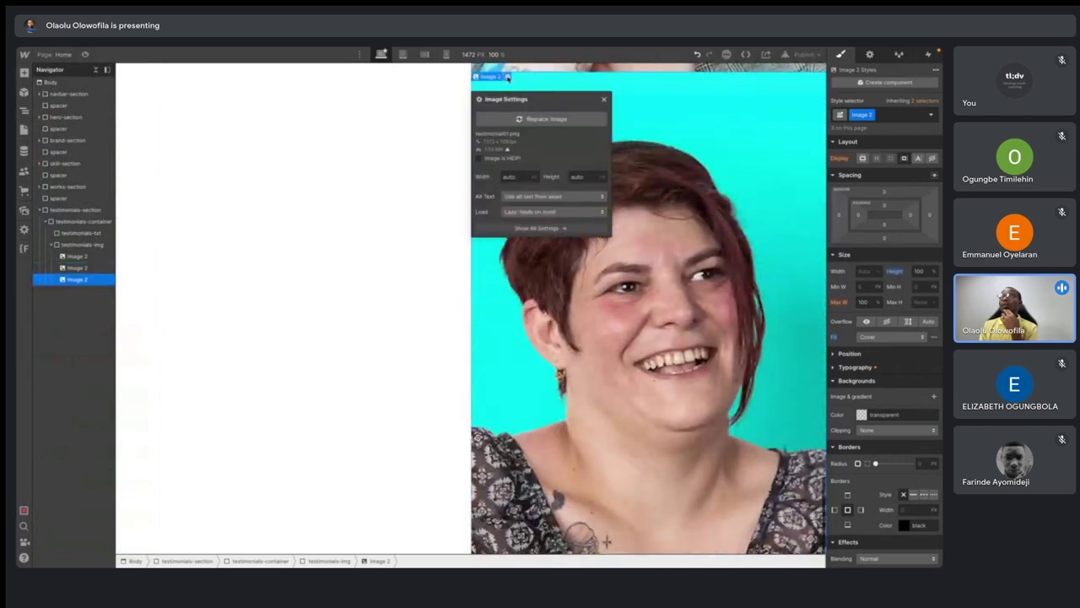
left_click(504, 125)
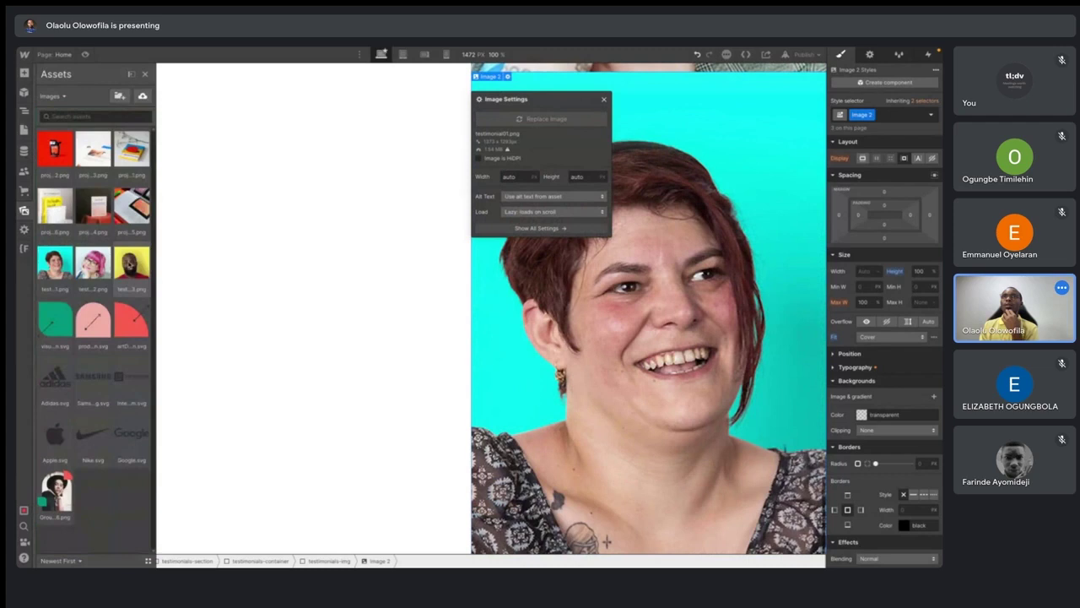
left_click(133, 261)
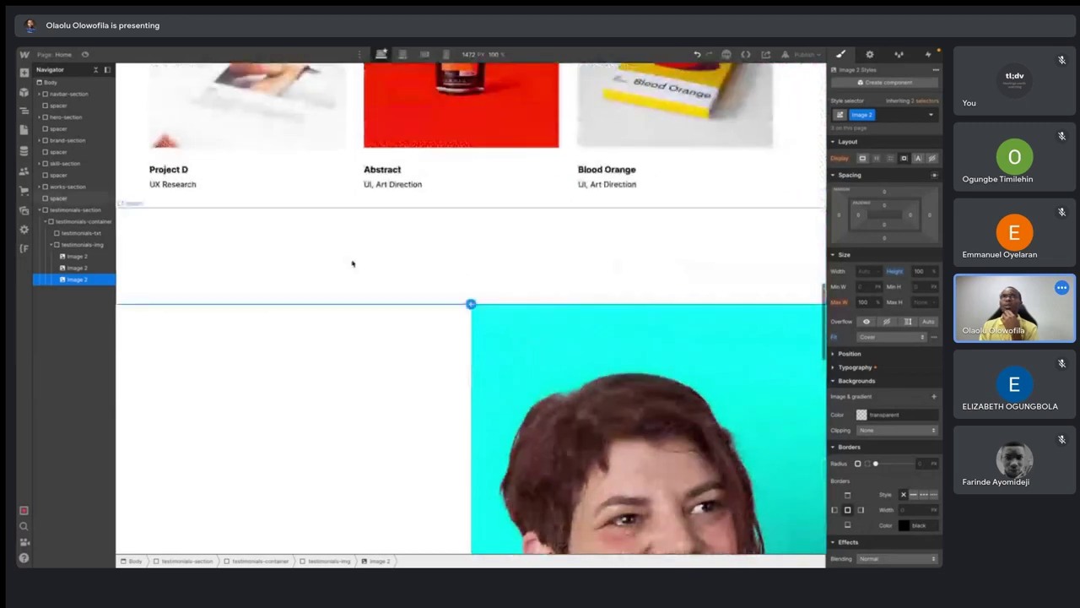
scroll(352, 294, "down", 2)
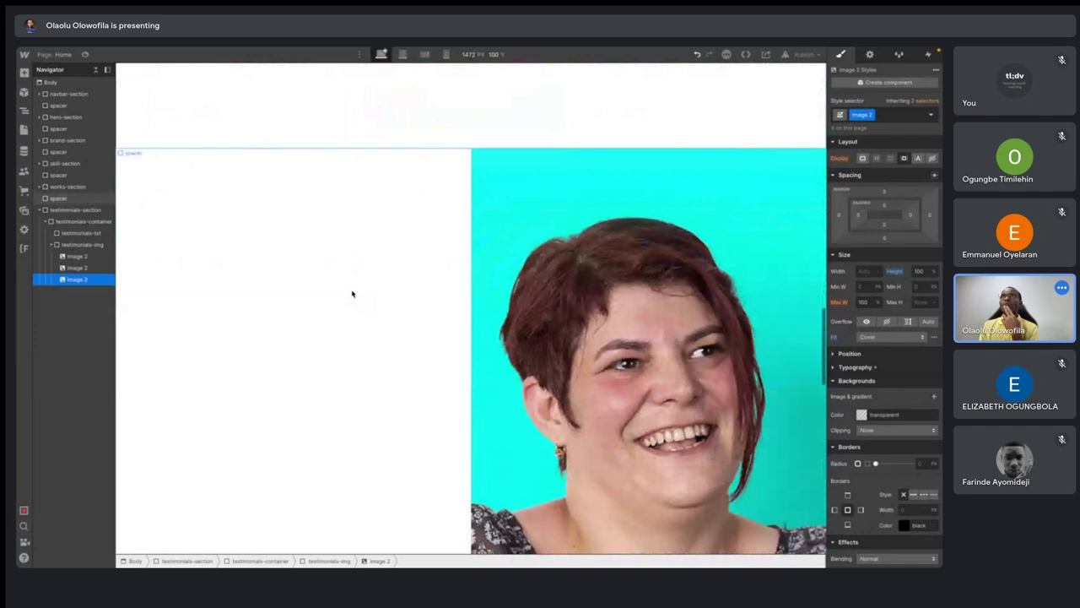
scroll(353, 294, "down", 1)
left_click(508, 68)
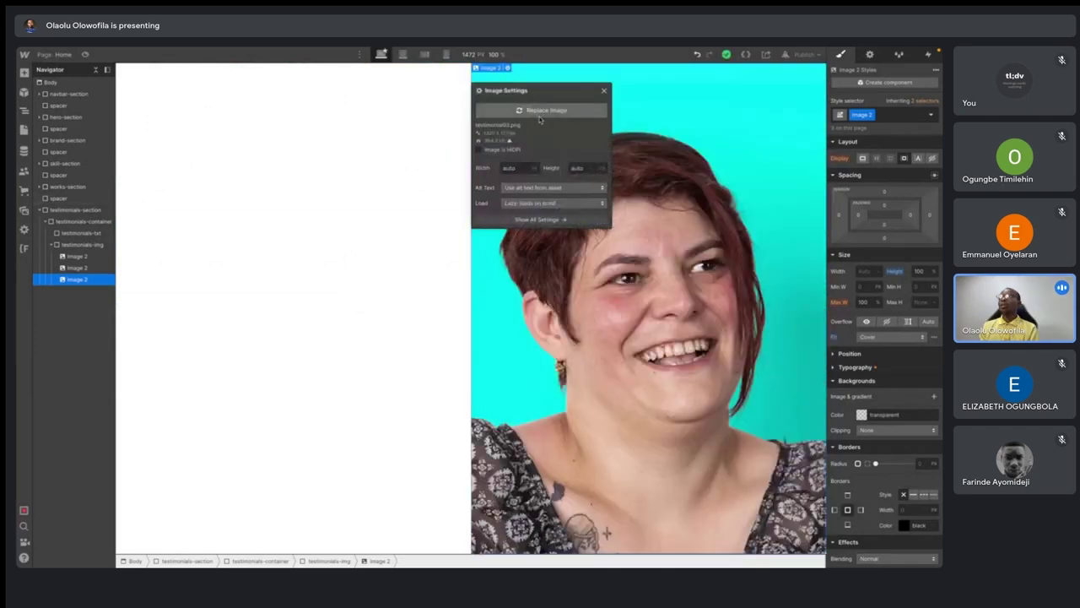
left_click(540, 111)
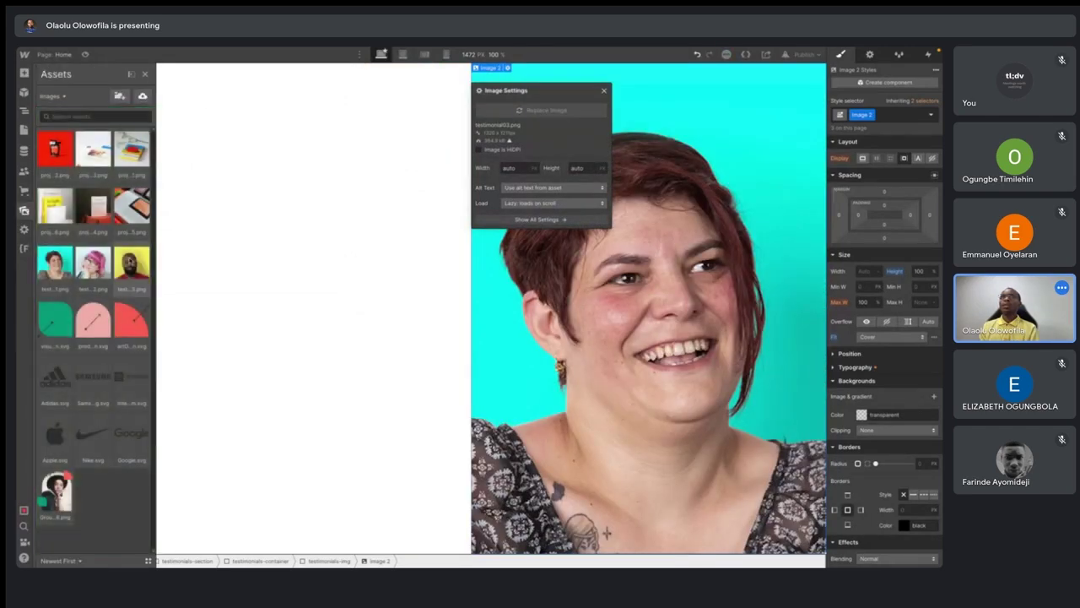
key("Escape")
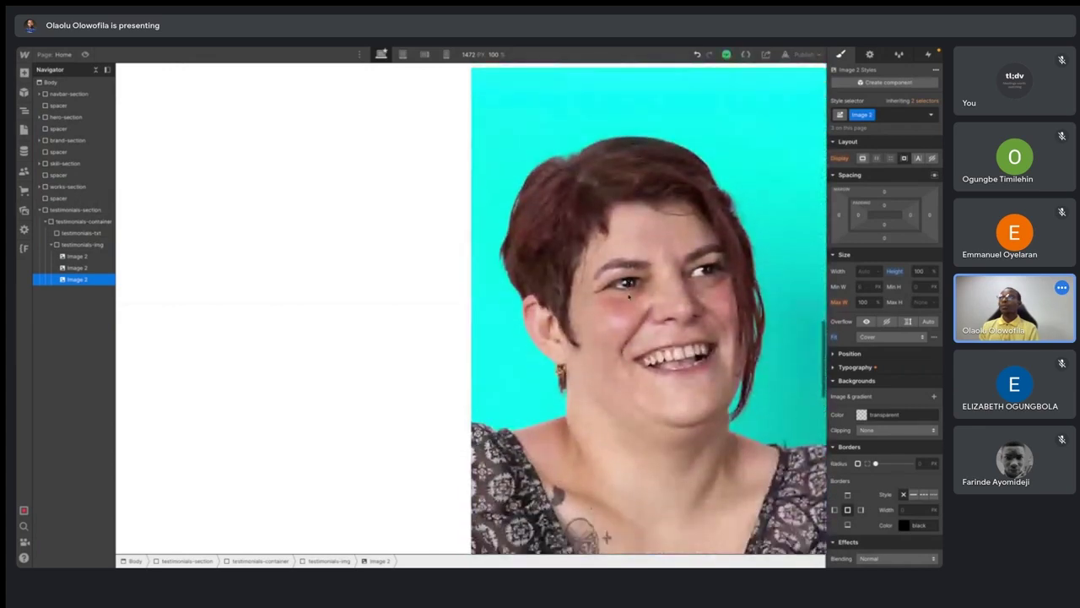
- Add a Div Block inside testimonials-txt
left_click(299, 317)
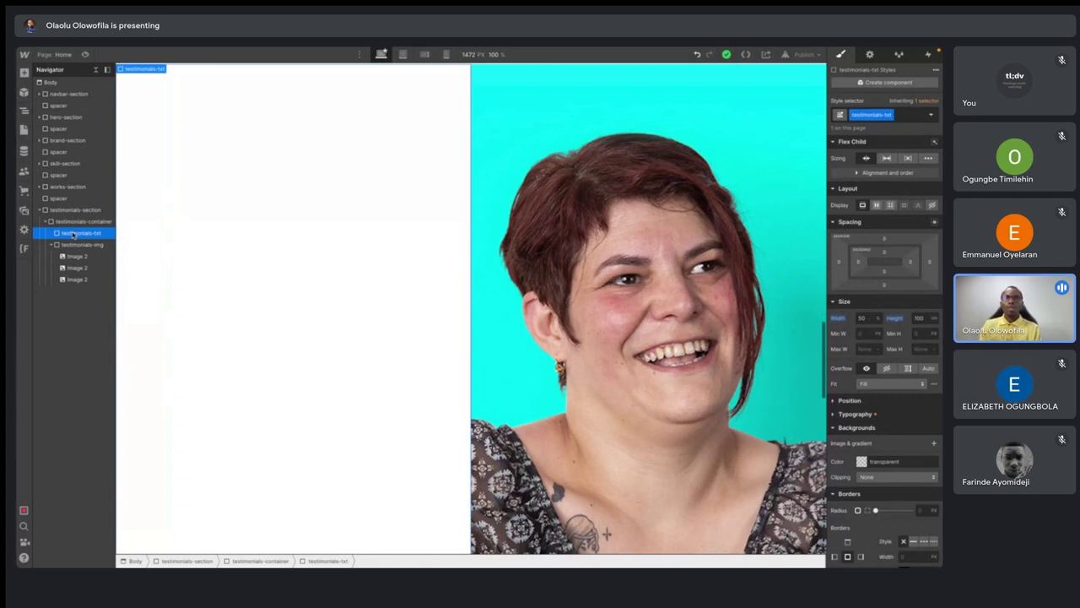
key("ctrl+e")
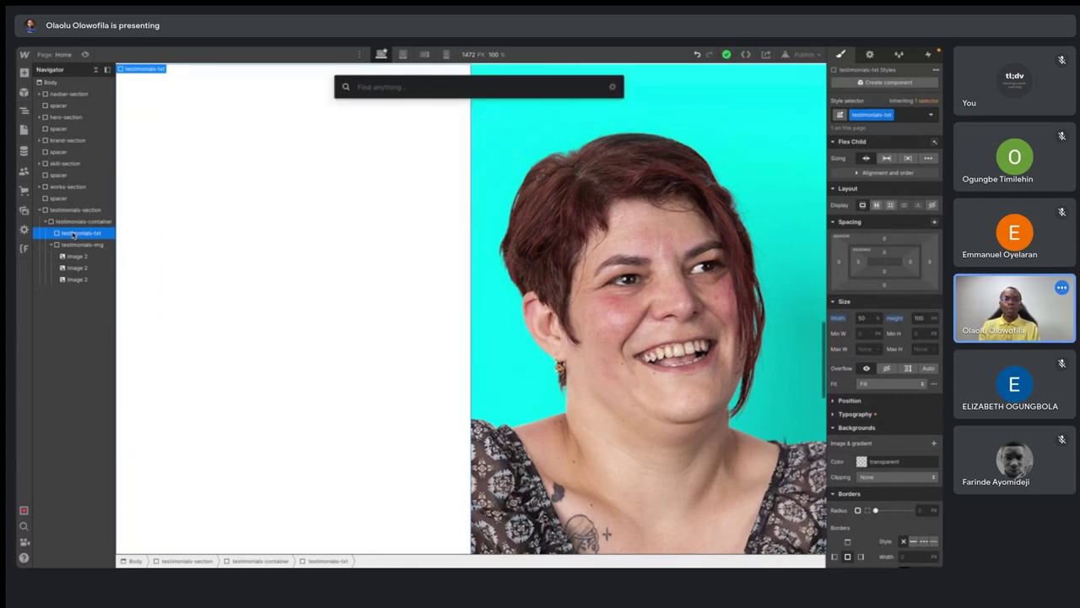
type("div")
key("Return")
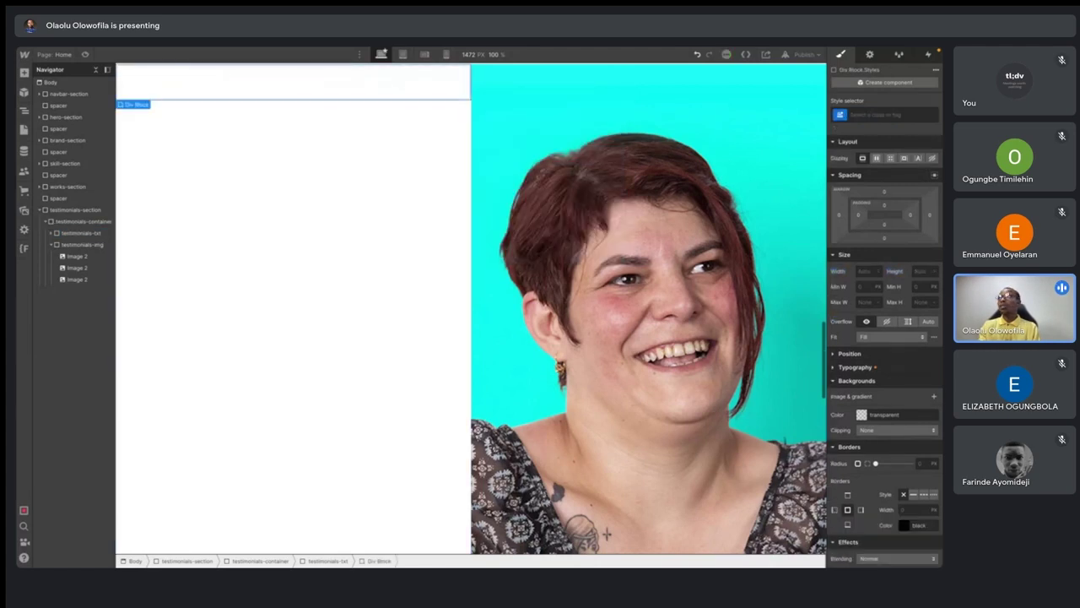
- Assign the new class "testimonial" to the empty Div Block inside testimonials-txt
key("ctrl+Return")
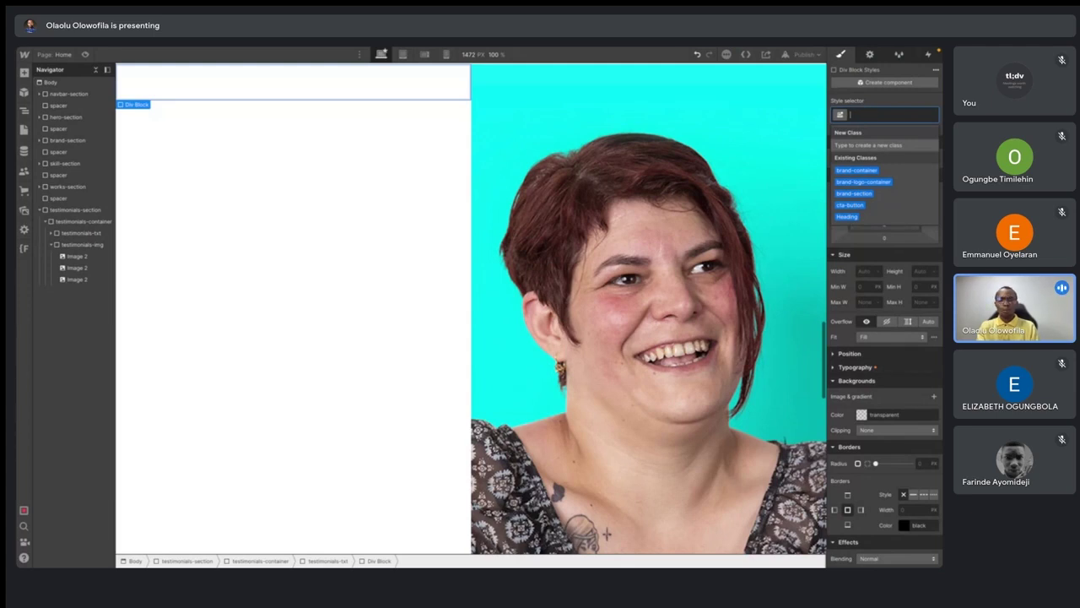
type("text")
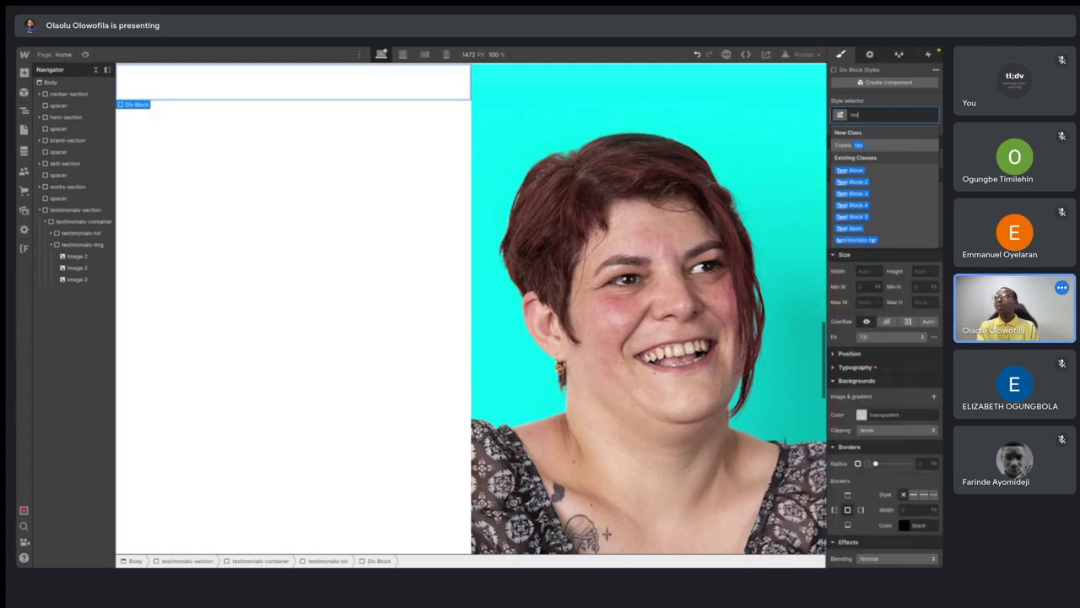
key("BackSpace")
key("BackSpace")
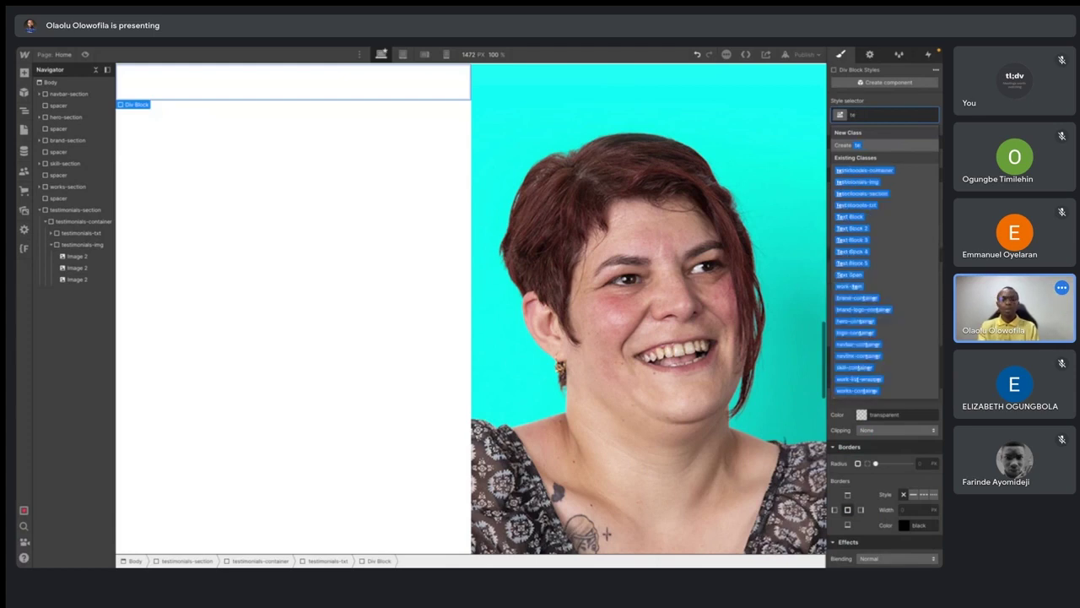
type("st")
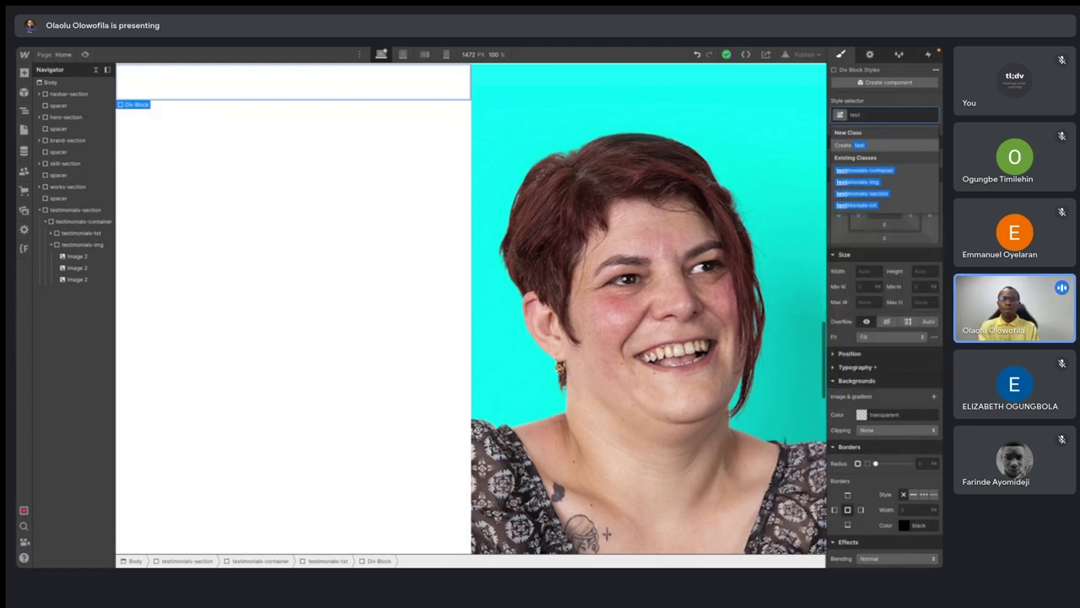
type("imoni")
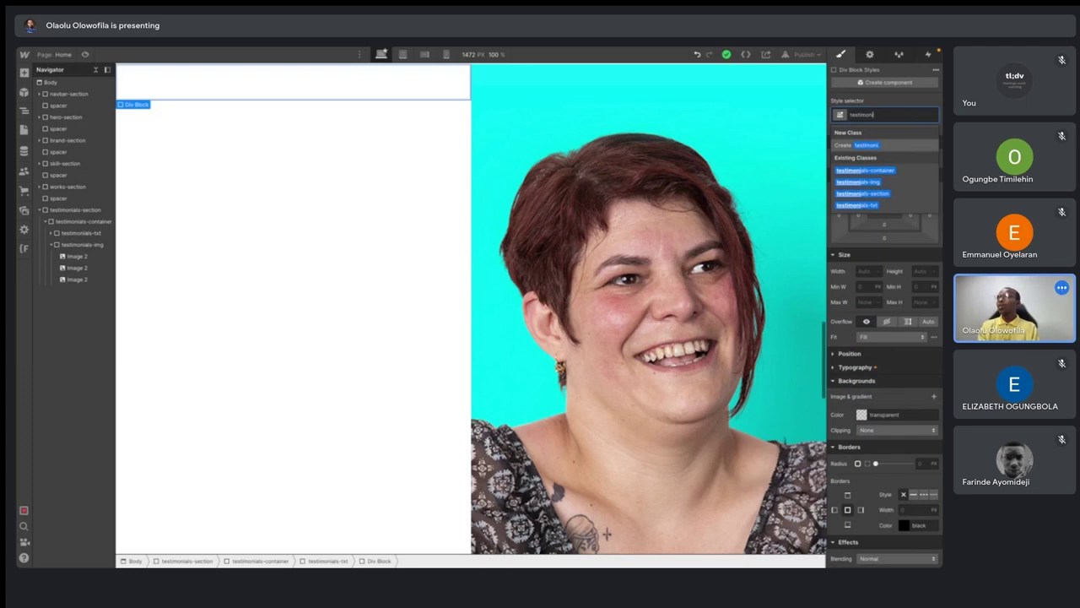
type("aal")
key("Return")
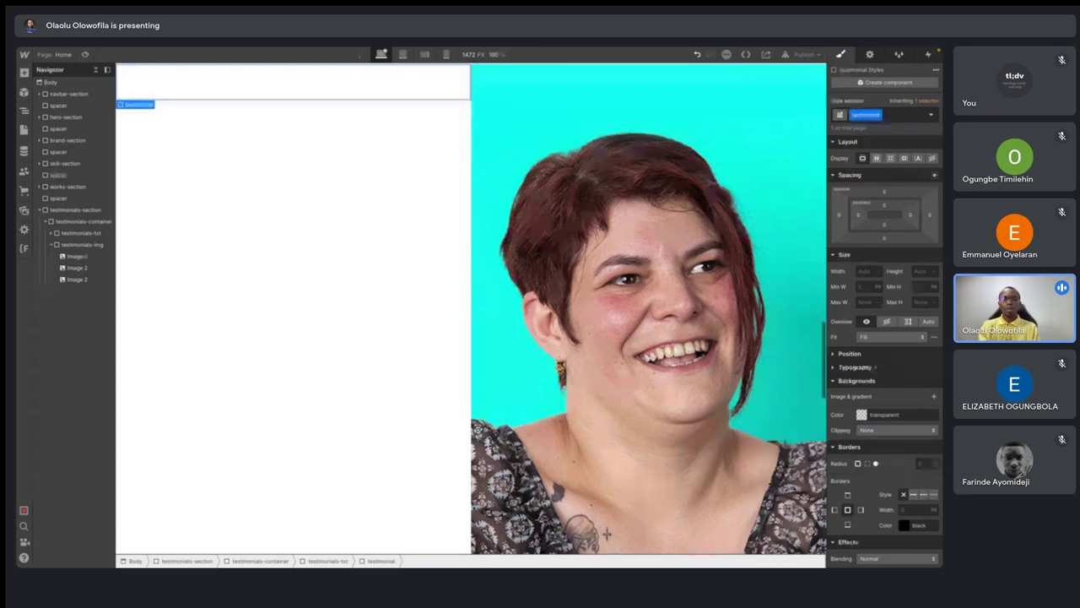
key("ctrl+e")
type("di")
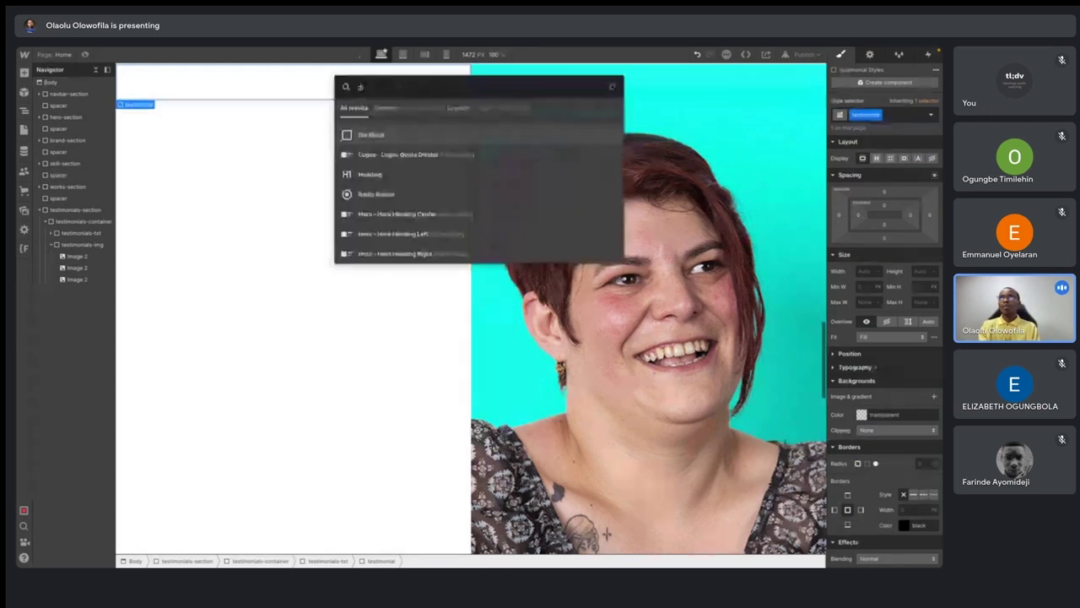
key("BackSpace")
key("BackSpace")
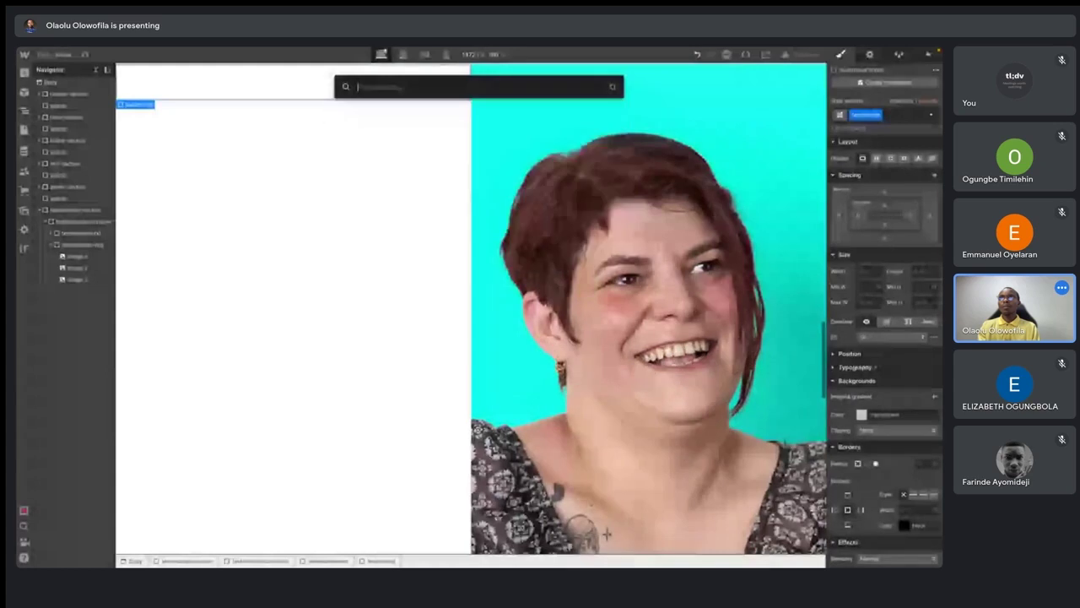
type("head")
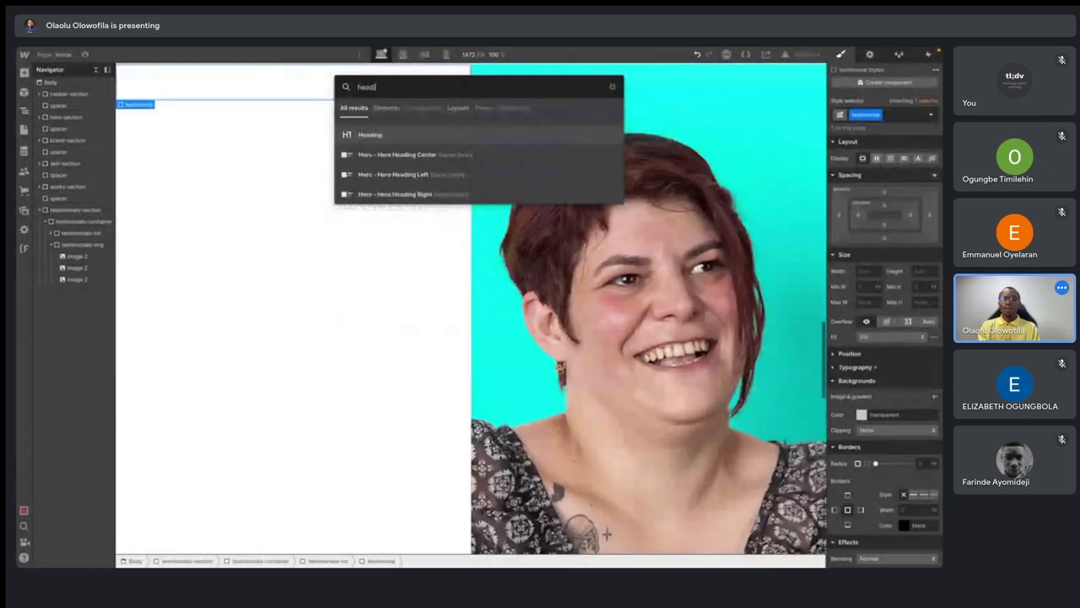
type("ing")
key("Return")
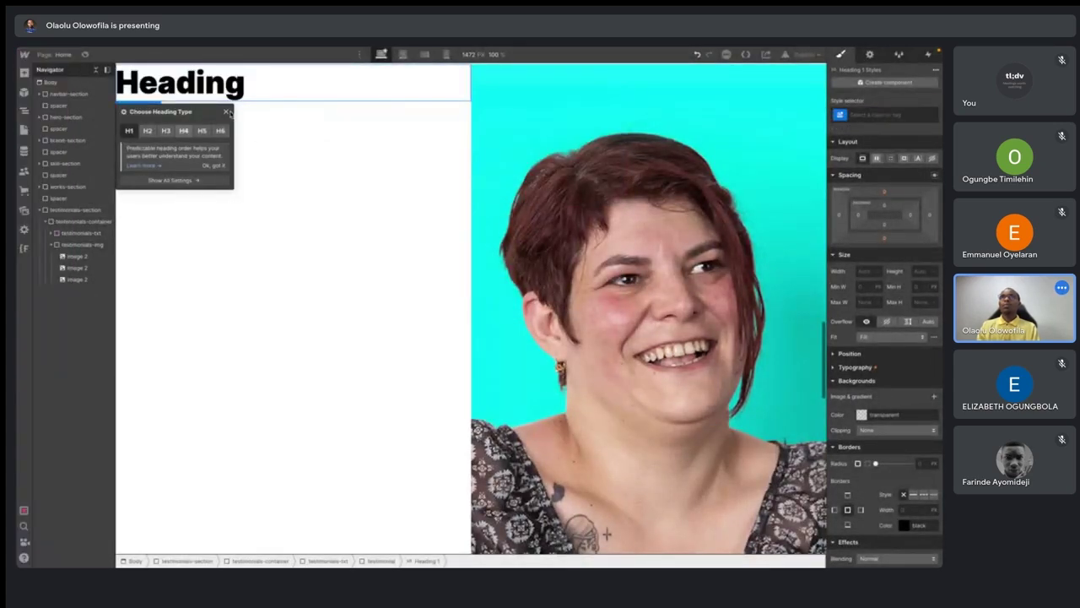
left_click(201, 130)
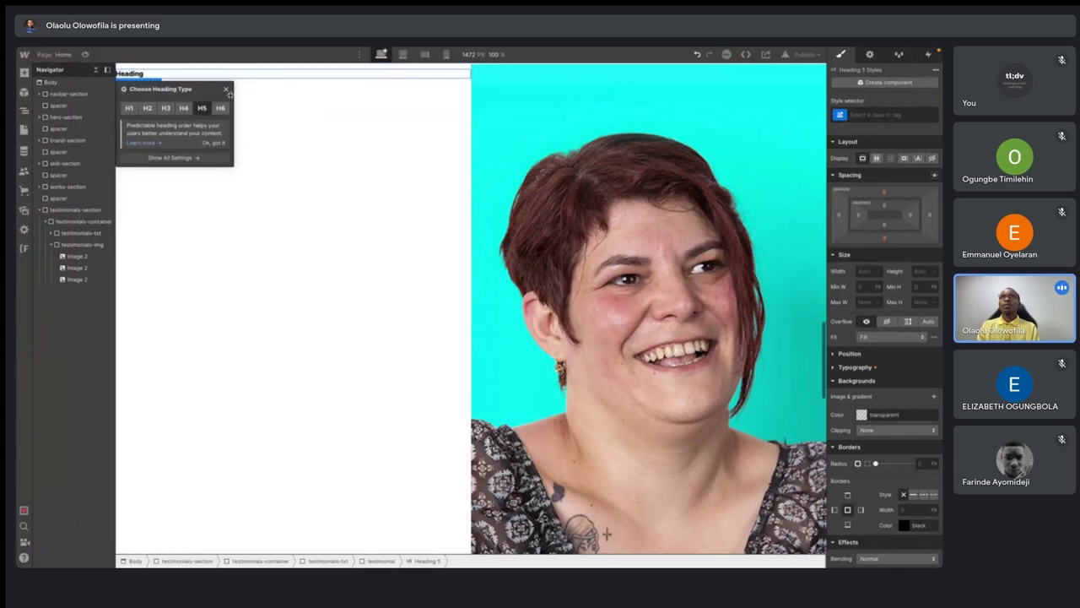
left_click(225, 90)
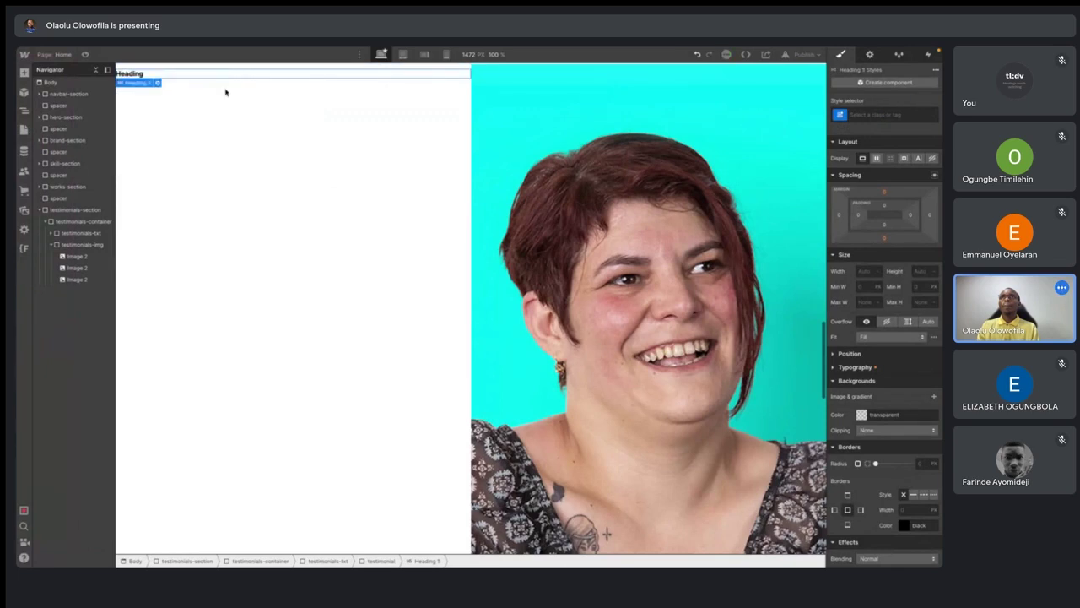
left_click_drag(147, 74, 118, 73)
key("alt+Tab")
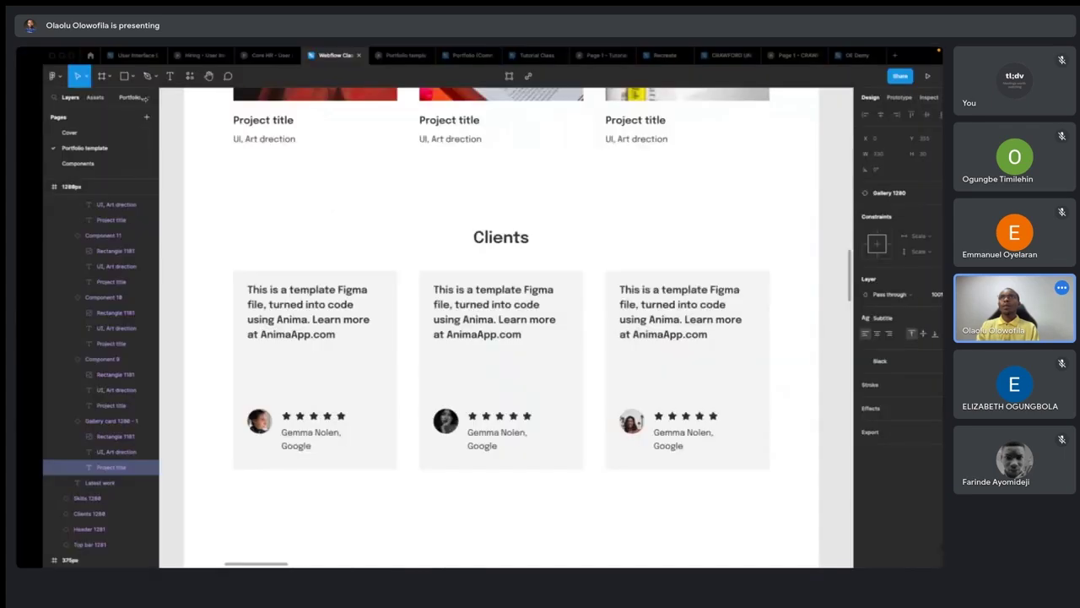
scroll(267, 335, "right", 1)
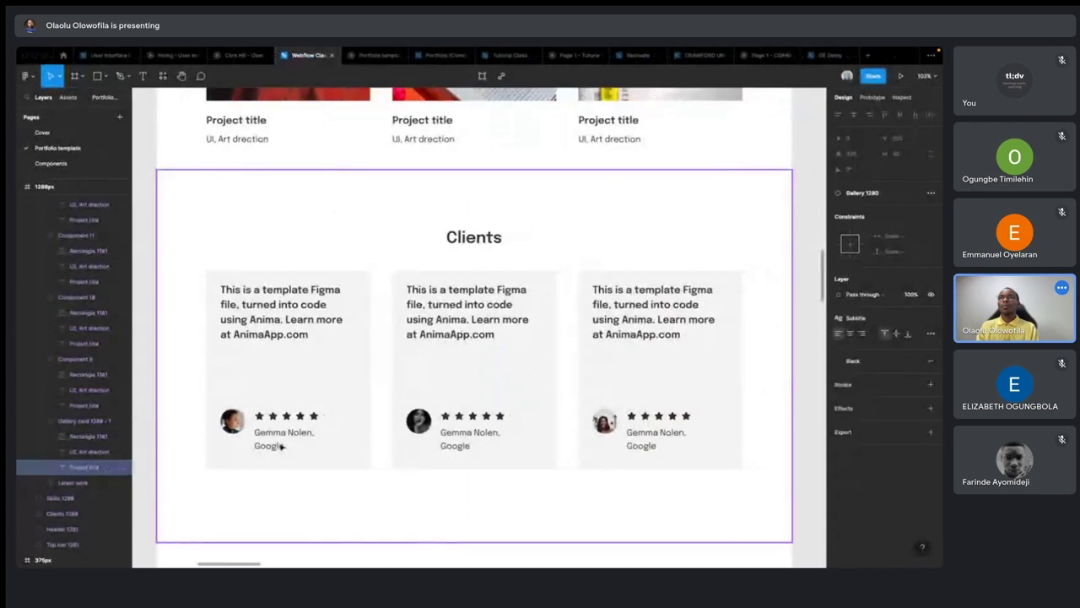
key("alt+Tab")
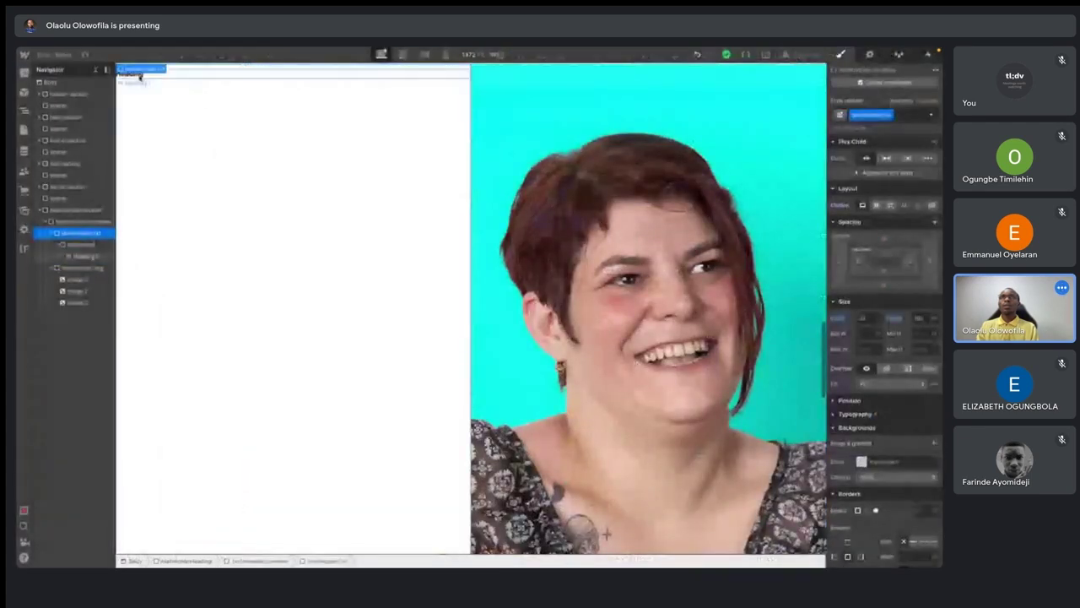
left_click(80, 255)
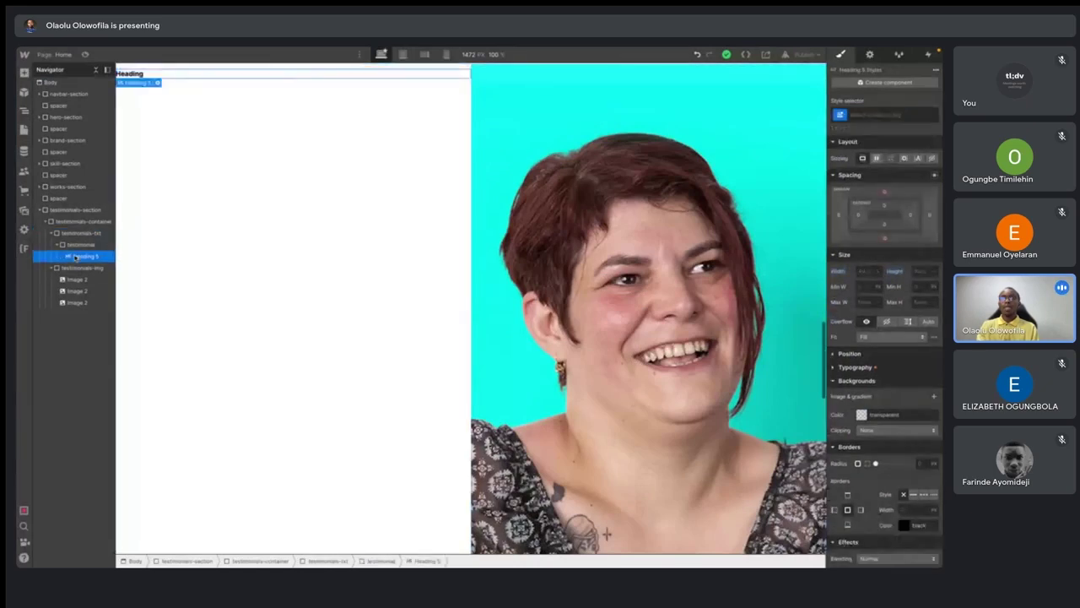
key("Delete")
- Add a Text Block inside the testimonial div in testimonials-txt
left_click(91, 245)
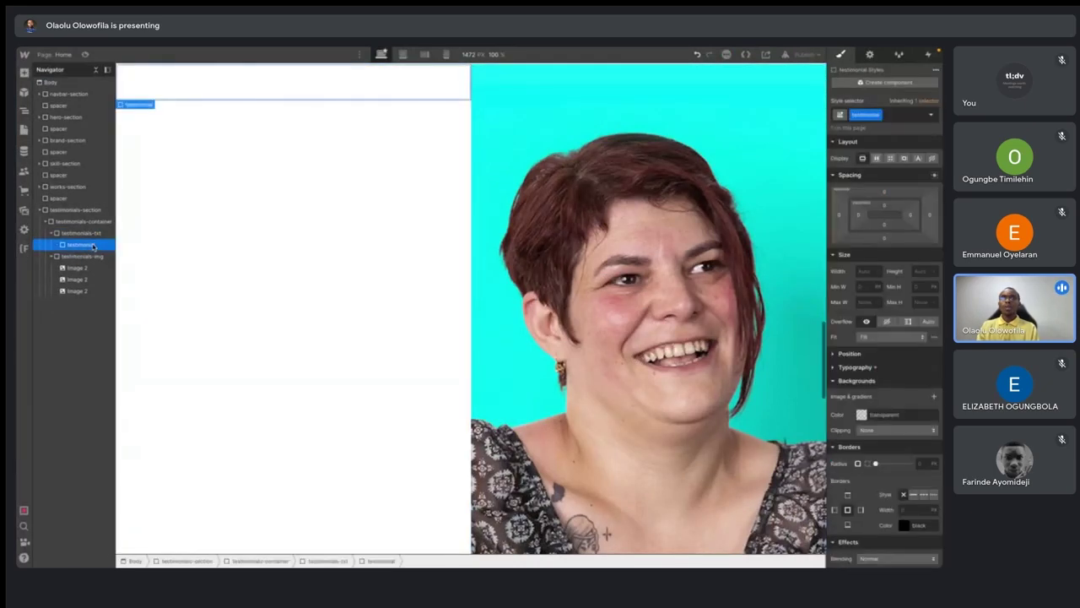
key("ctrl+k")
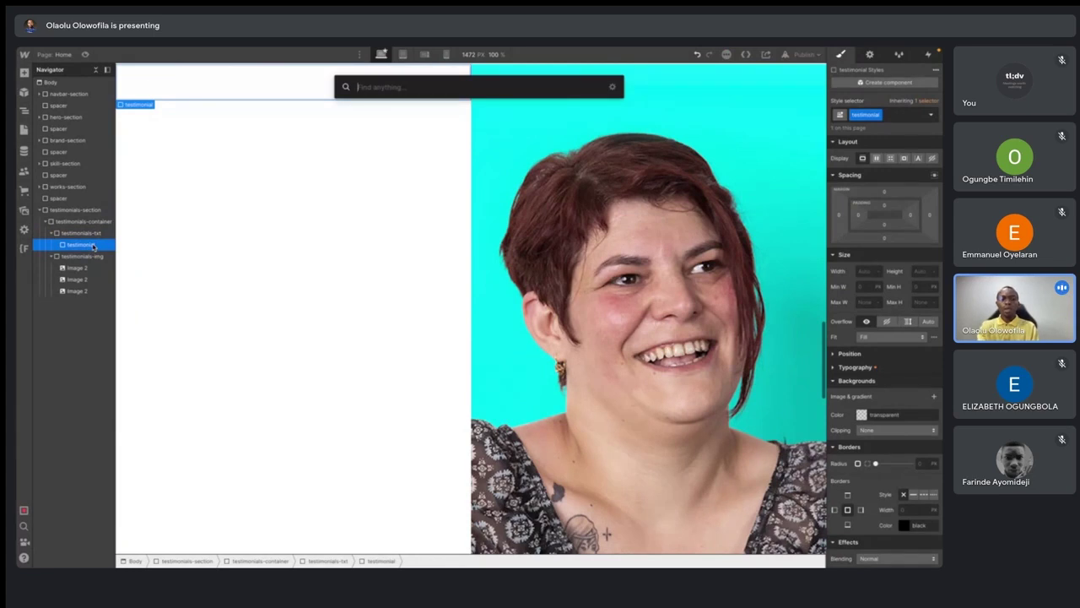
type("text")
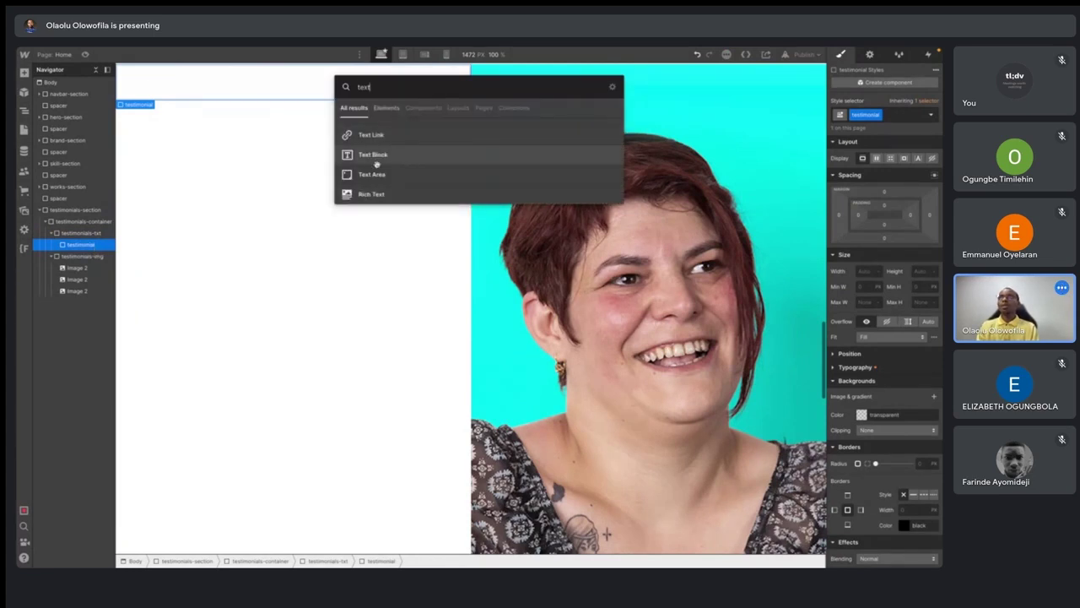
left_click(386, 154)
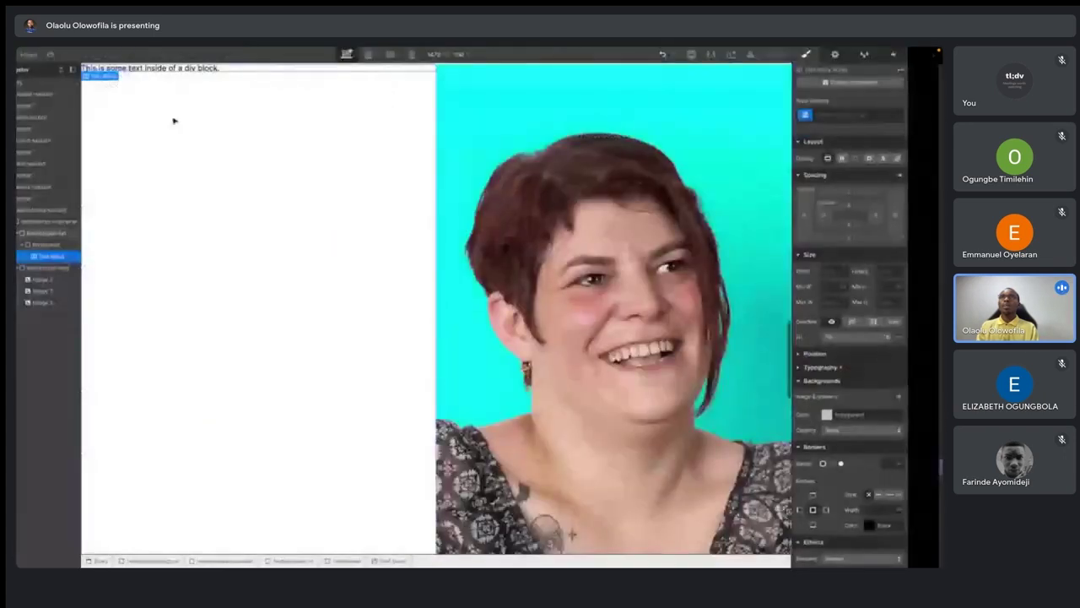
- Replace the Text Block's placeholder with "This is a testimonial. It shows that I'm doing awesome work for my clients."
key("ctrl+a")
key("BackSpace")
type("This is a")
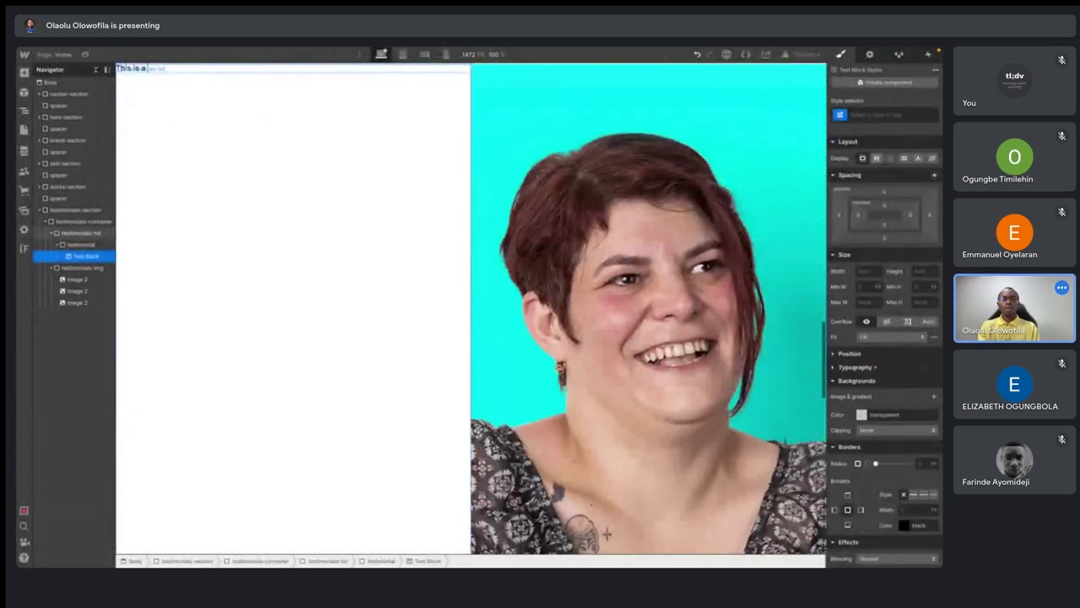
type(" testimonial. It")
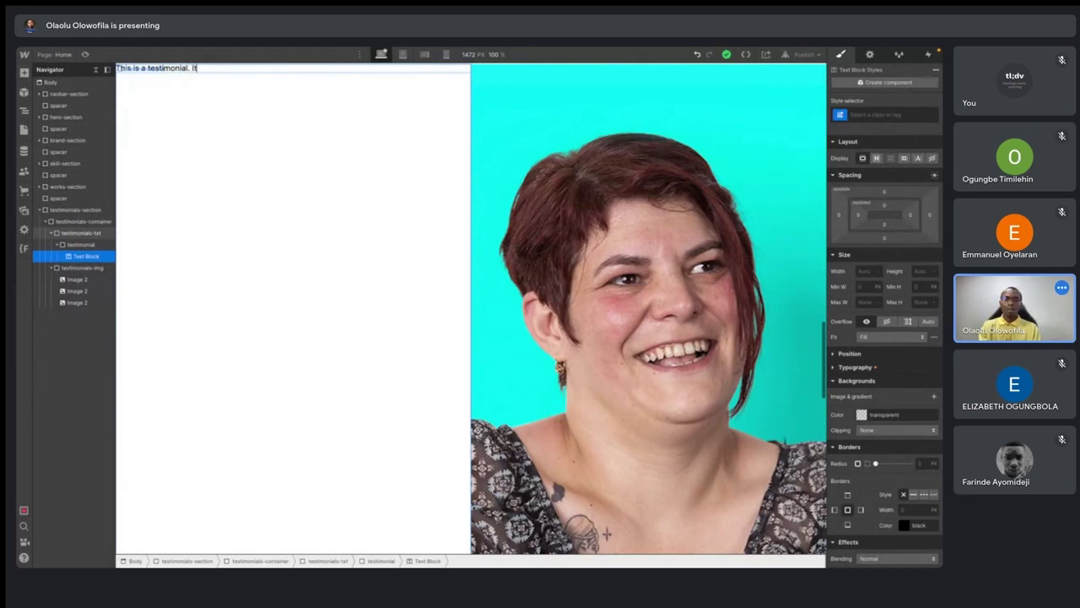
type(" shows that I'm doing a")
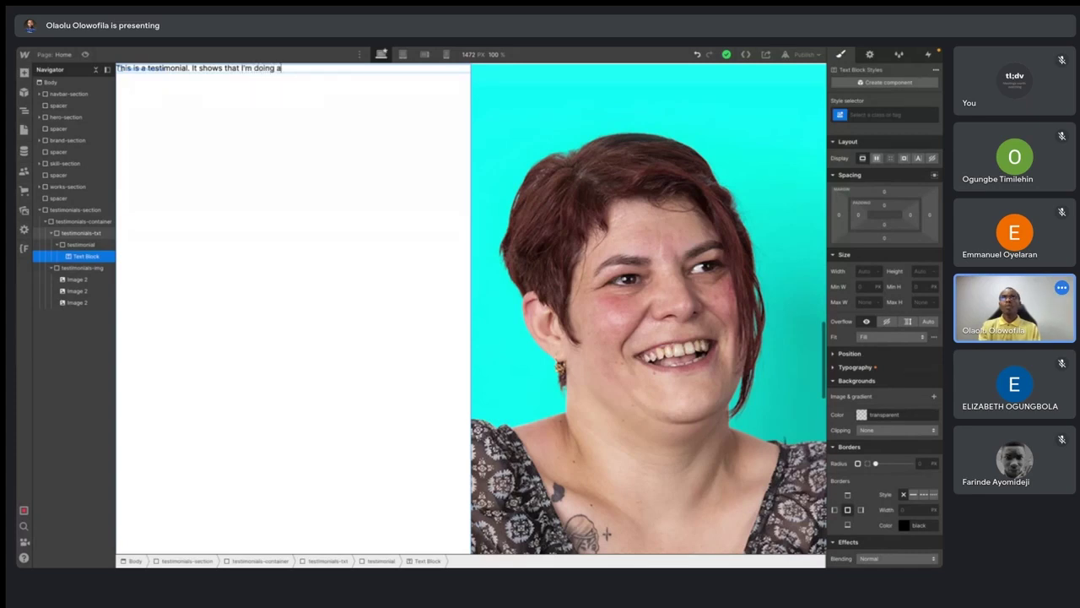
type("wesome work for my clients. S")
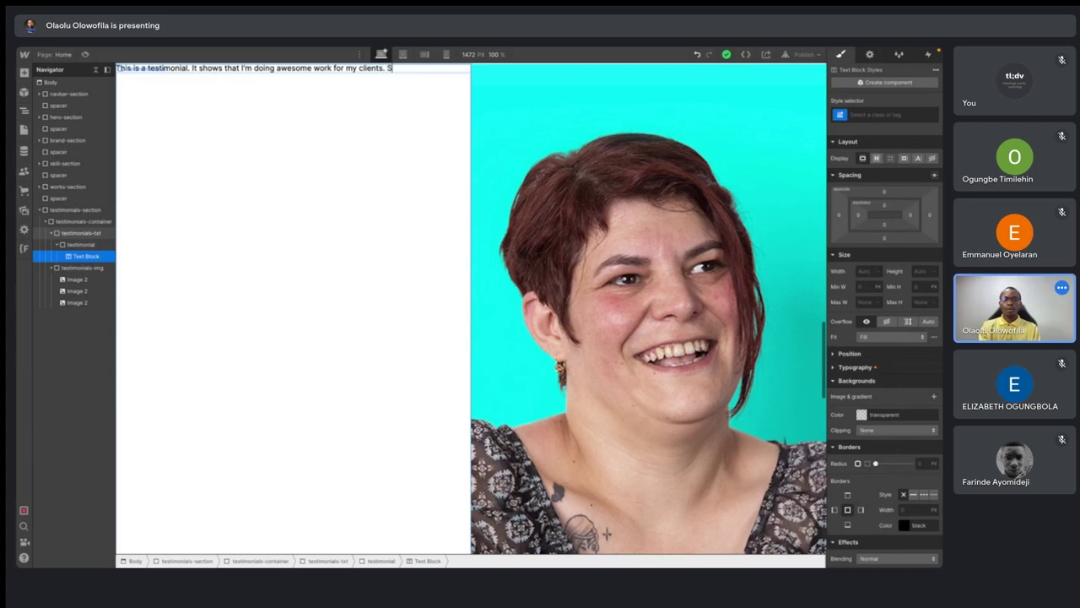
- Extend the testimonial text with "So, you can trust me to do 100% excellent work for you. Yeahhhhhh!!!!"
type("o, you can trust me")
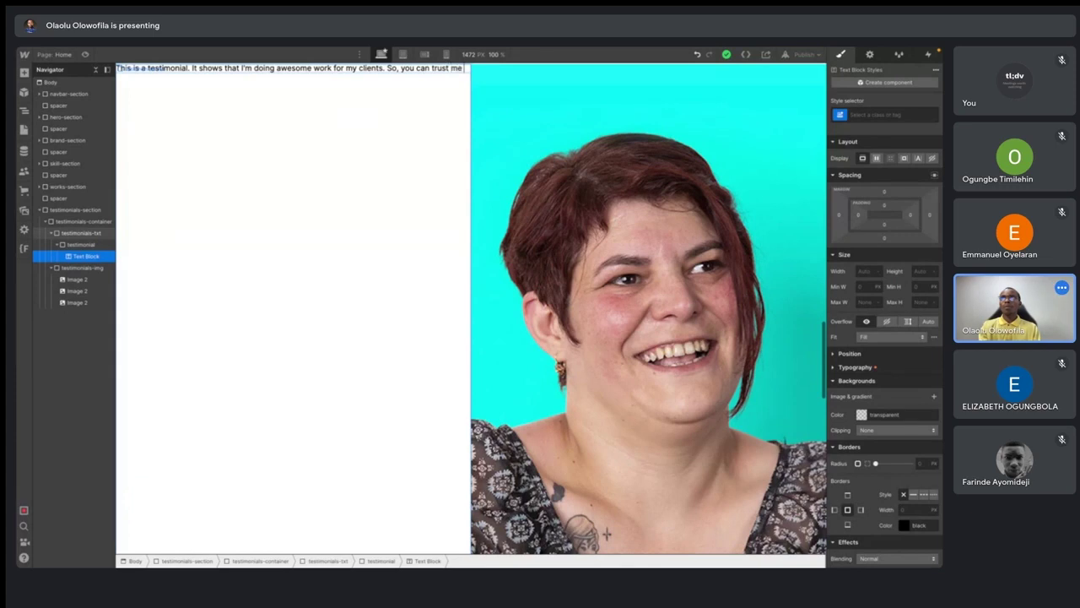
type(" to do 100%")
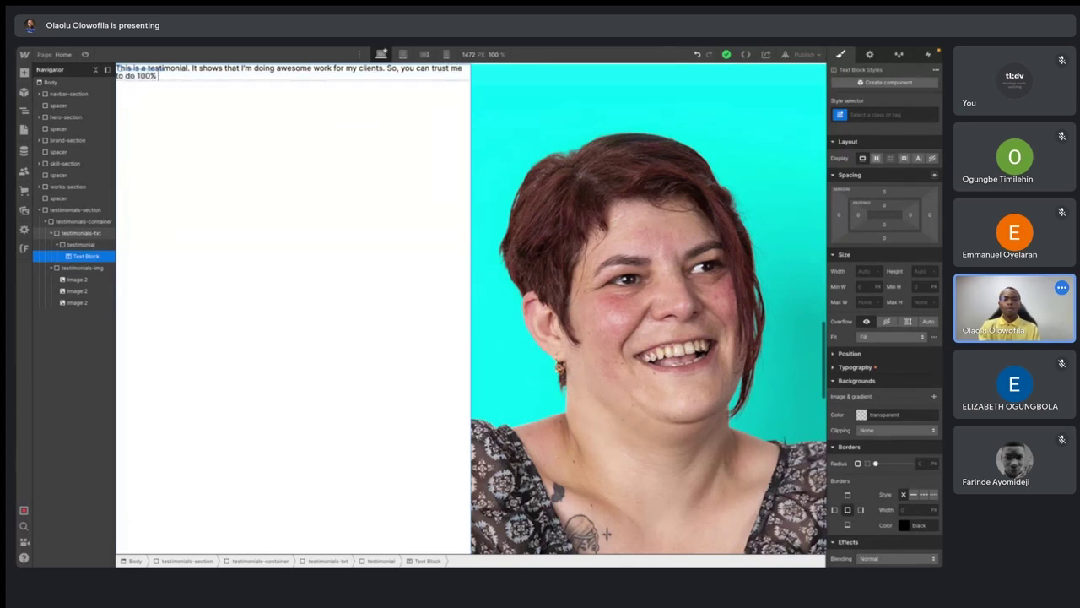
type(" excellent work fo")
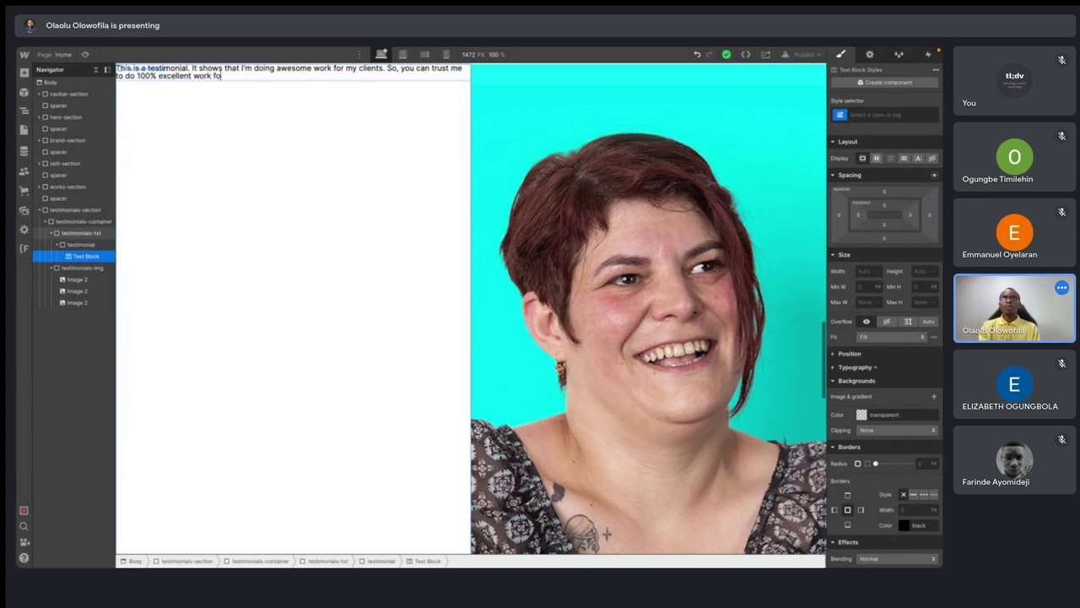
type("r you. Yeahhhhhh!!!!")
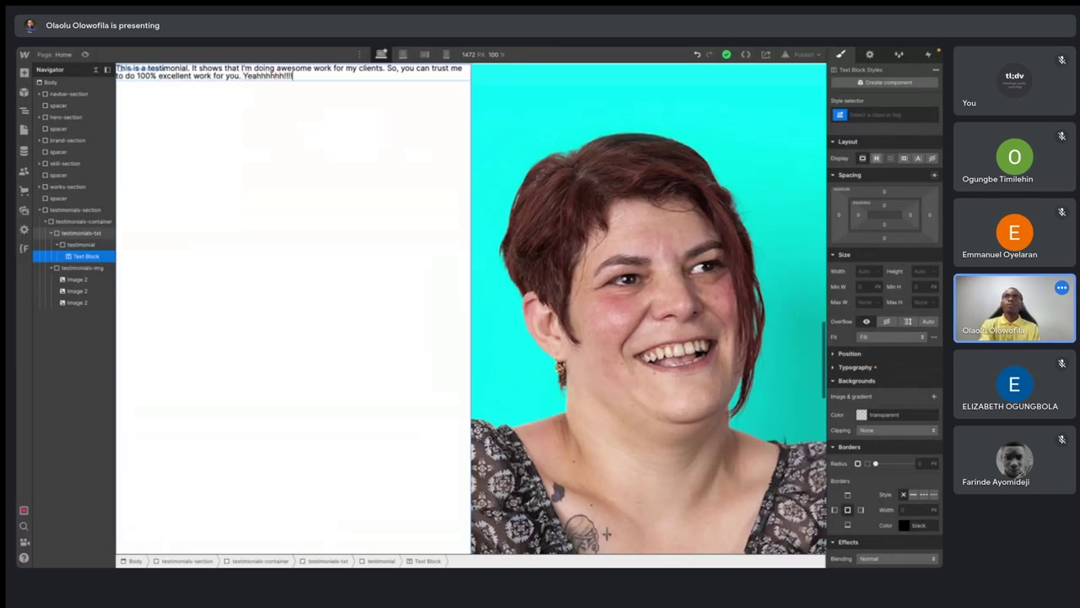
- Add a text block inside testimonials-txt below the testimonial and replace its placeholder text with the client's first name
left_click(392, 144)
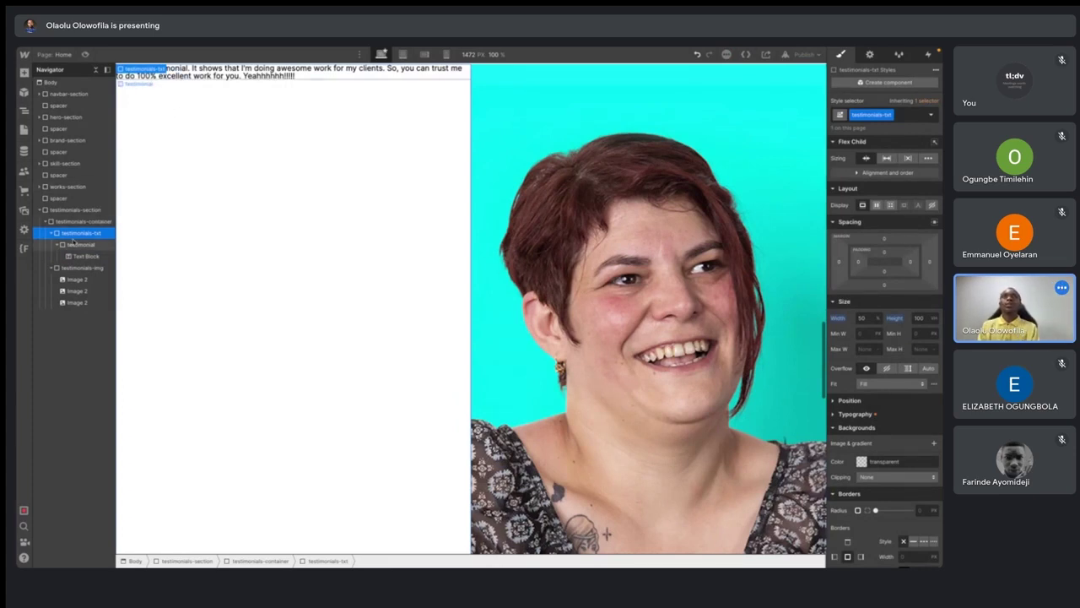
key("ctrl+e")
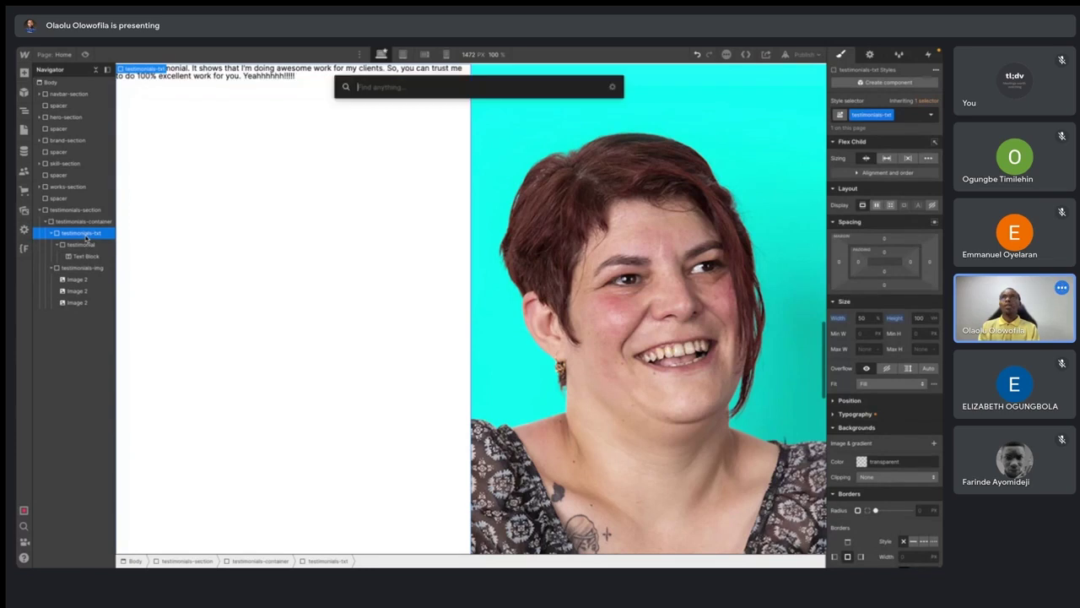
type("te")
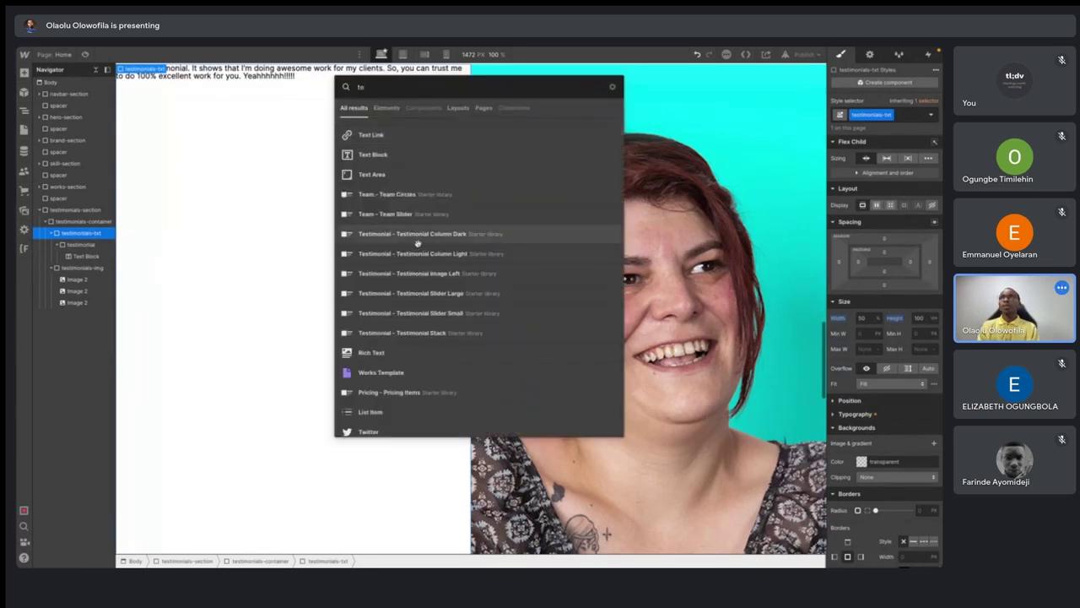
left_click(393, 158)
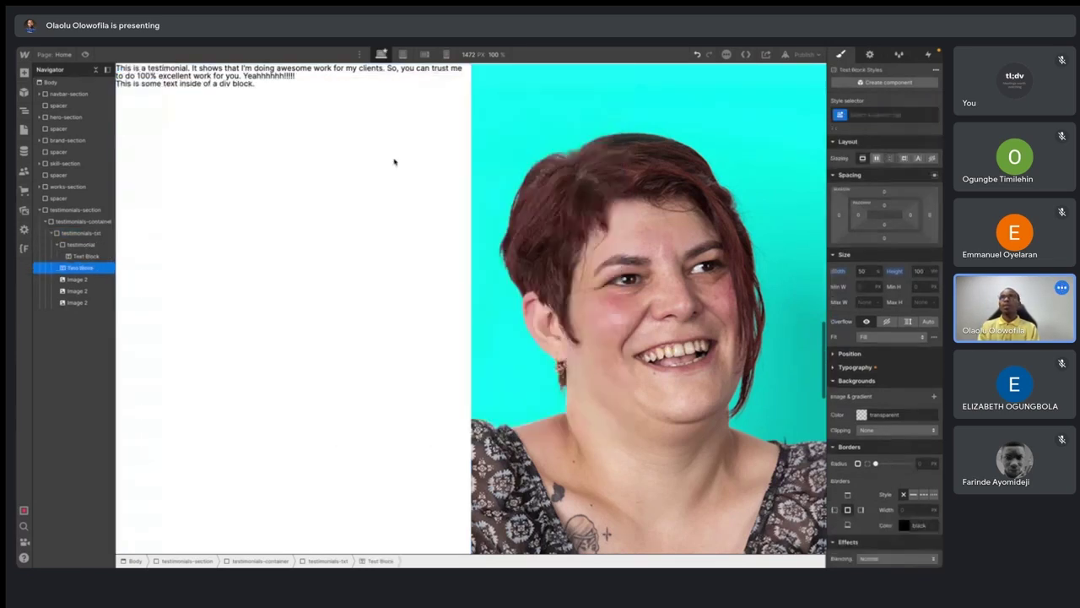
double_click(206, 84)
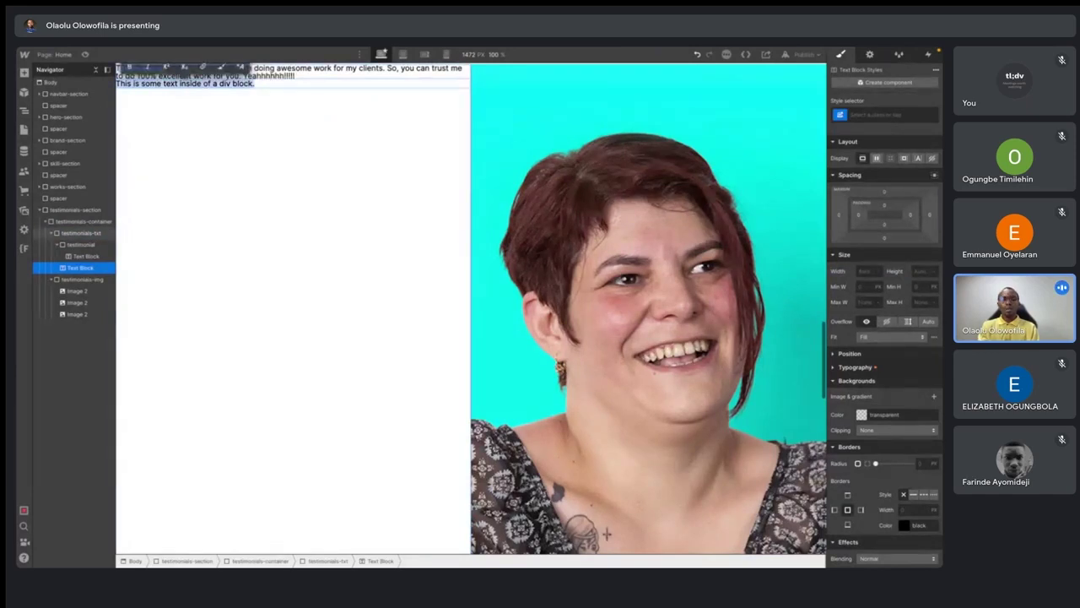
type("Maria")
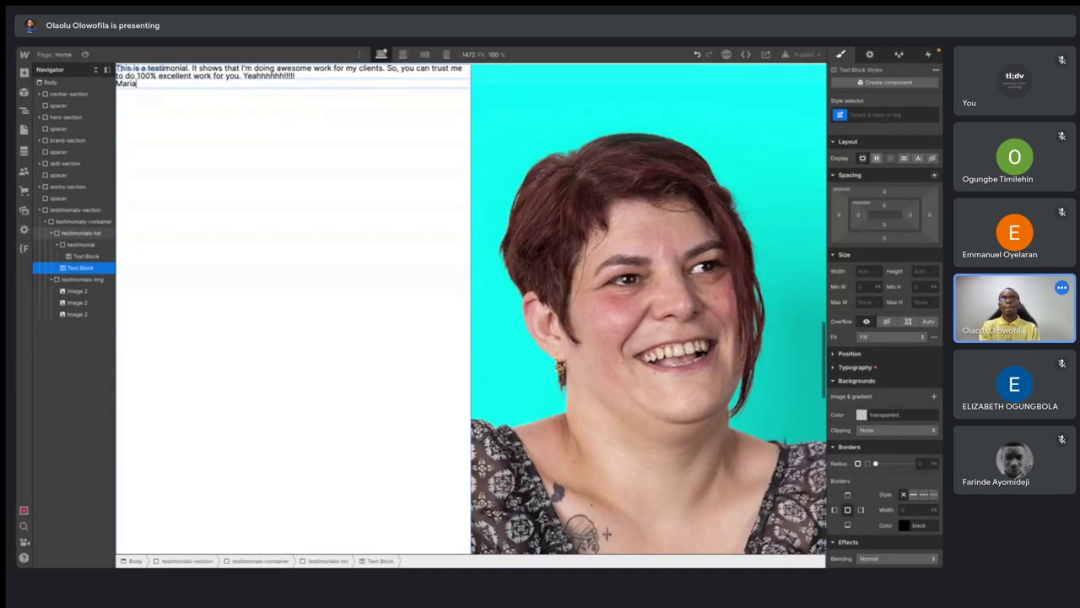
left_click(245, 186)
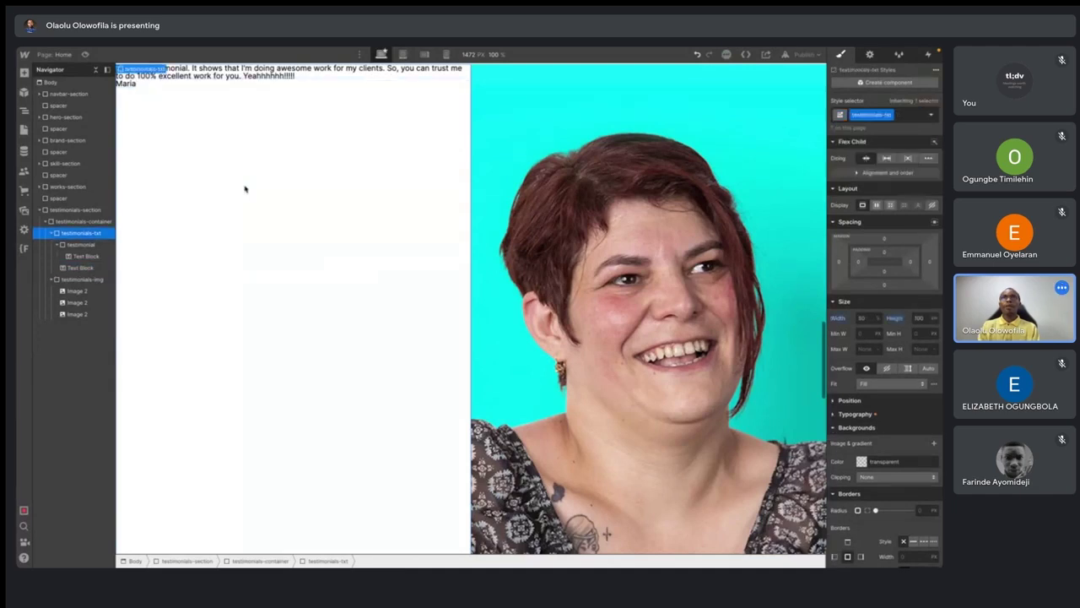
- Set the client name text block's font to PT Serif and its size to 24 px
left_click(133, 85)
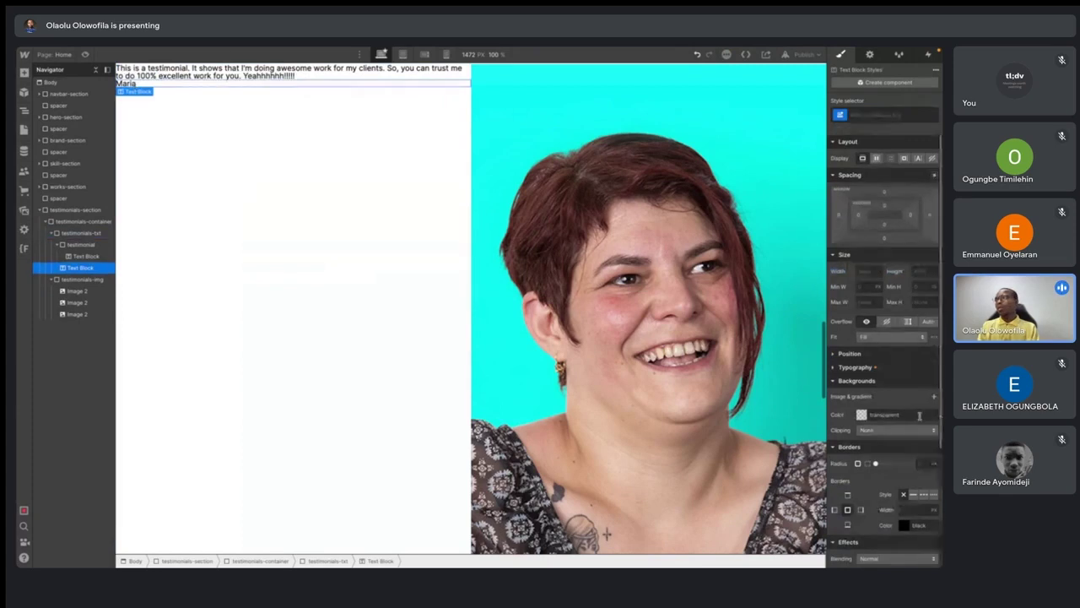
left_click(833, 357)
left_click(838, 358)
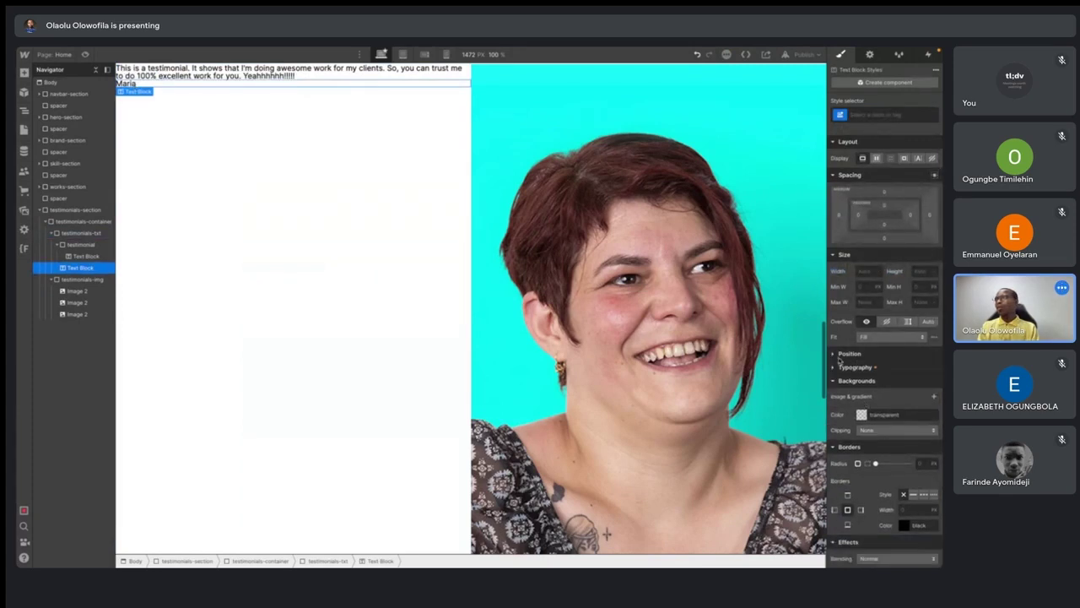
left_click(844, 368)
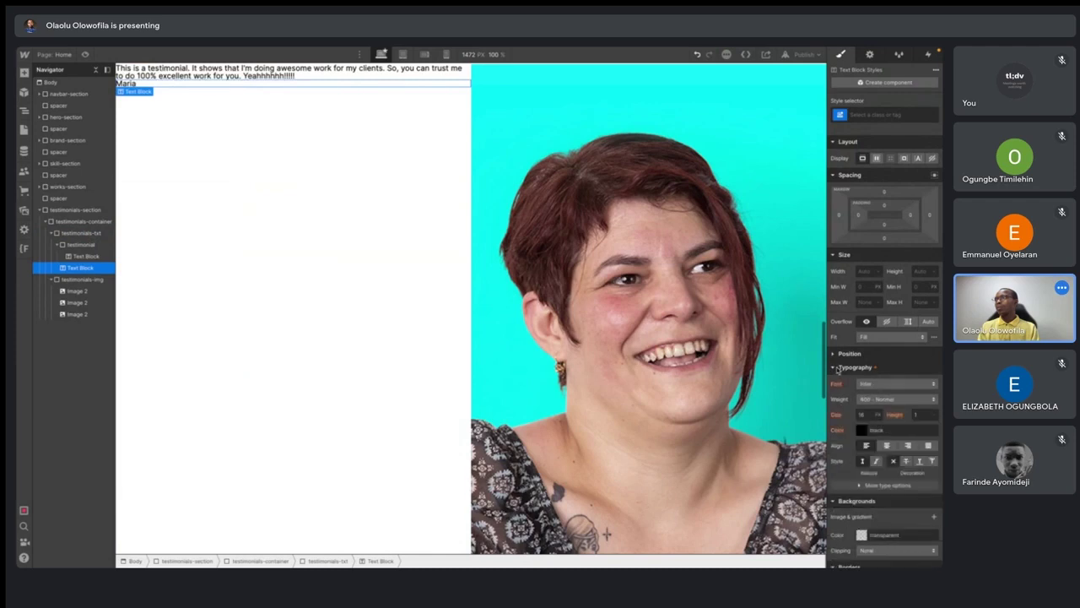
left_click(880, 384)
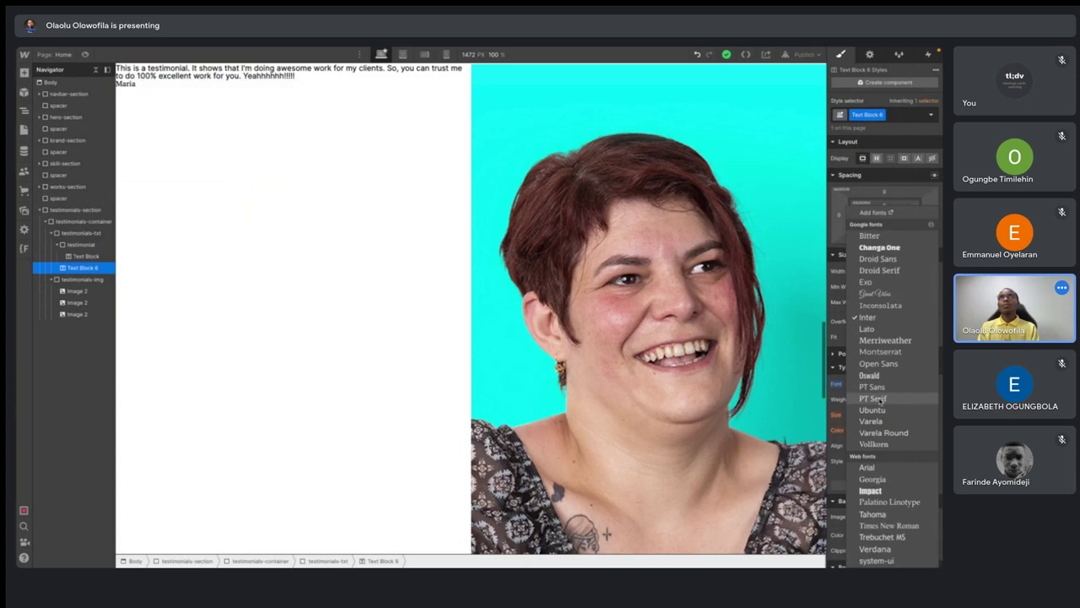
left_click(877, 399)
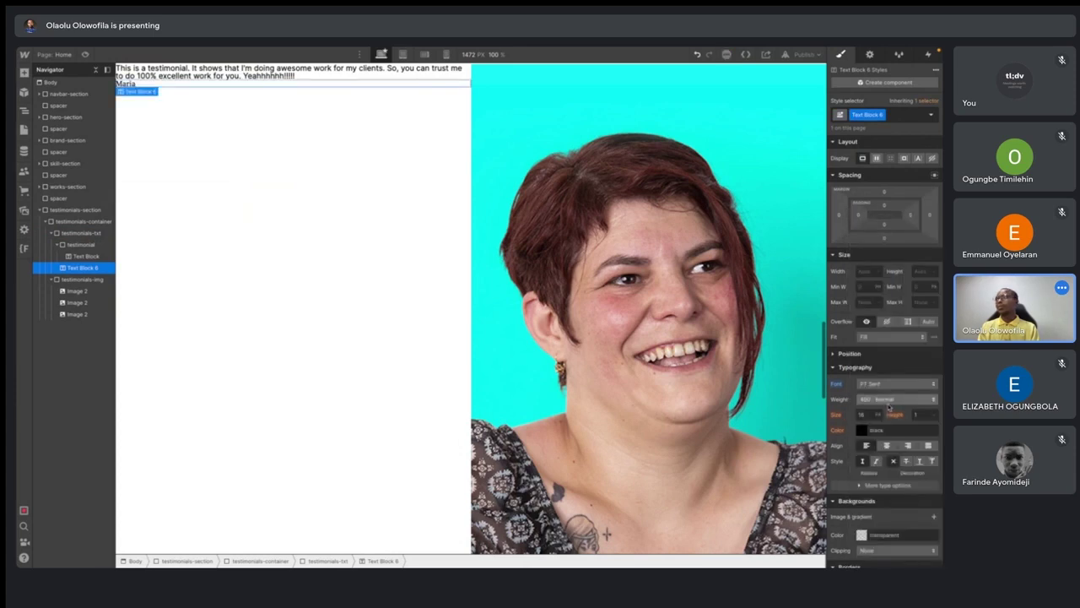
left_click(864, 414)
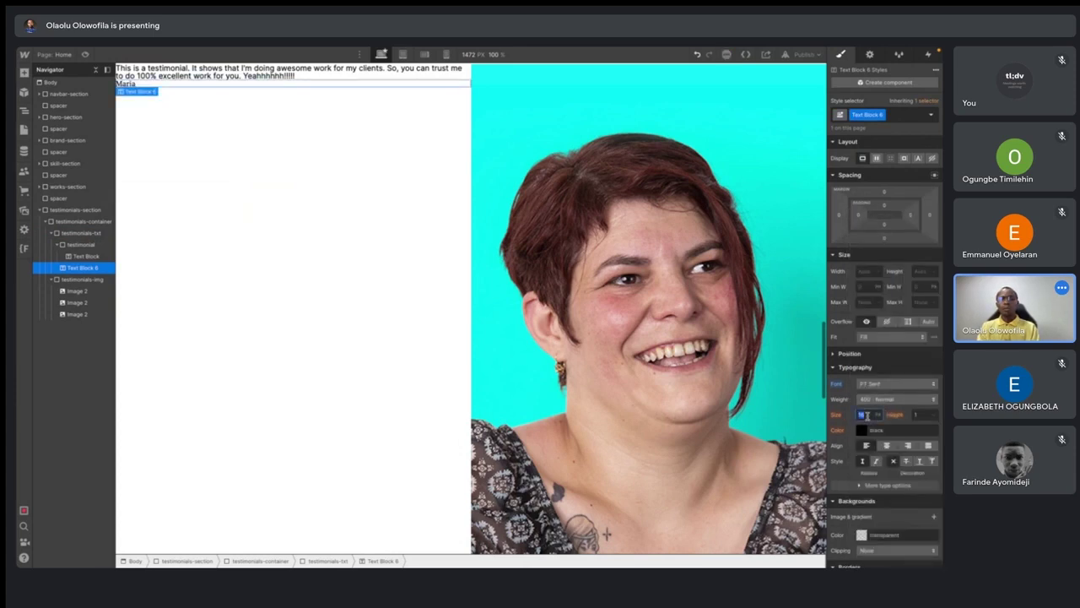
type("24")
key("Return")
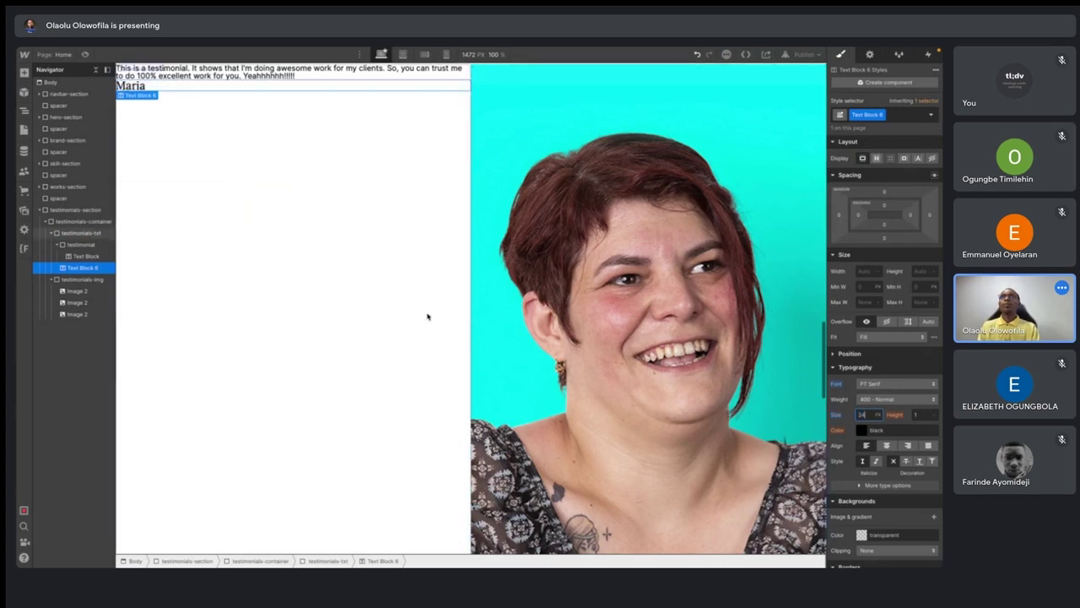
- Style the testimonial quote text in PT Serif at 20 px with a line height of 1.5
left_click(272, 73)
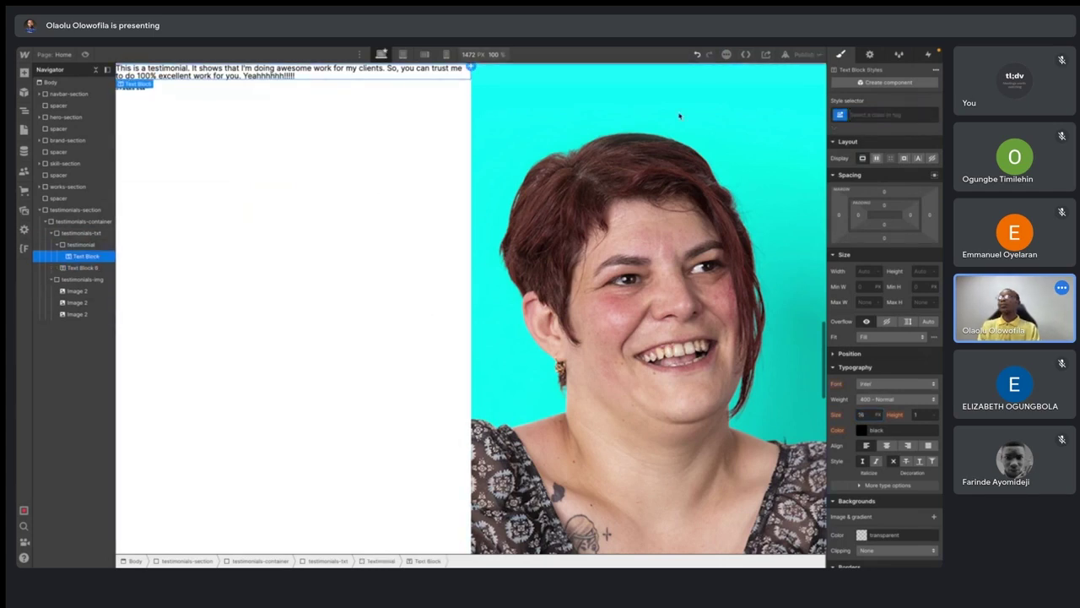
left_click(886, 384)
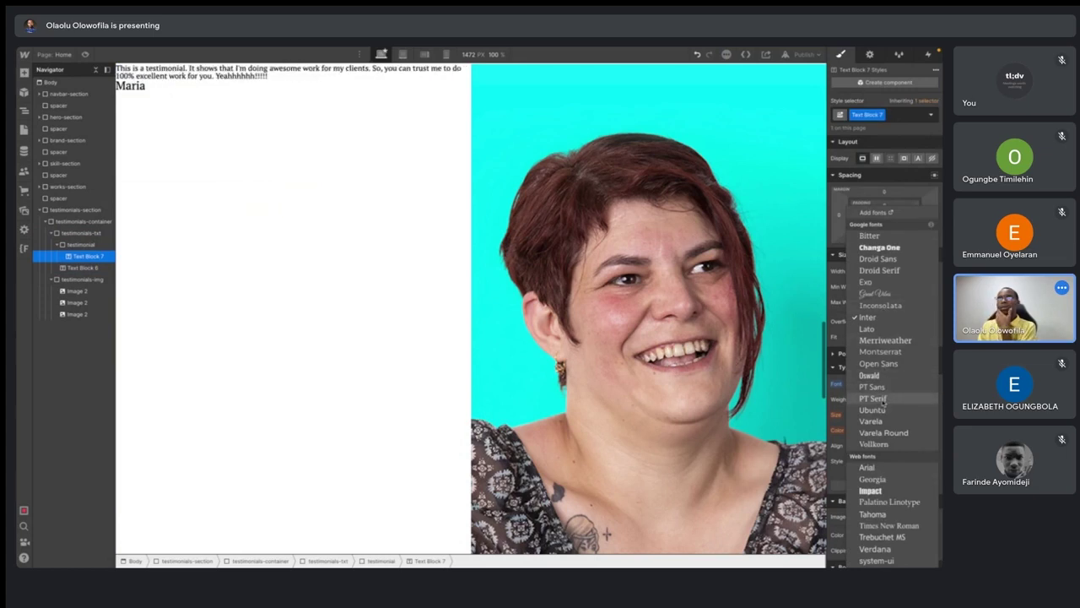
left_click(883, 399)
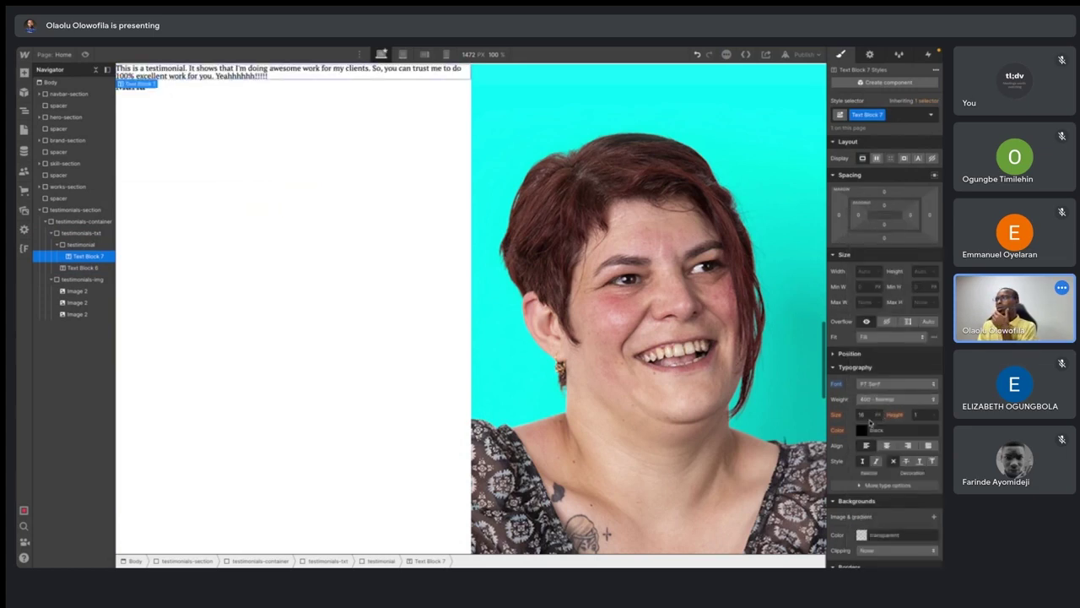
left_click(870, 413)
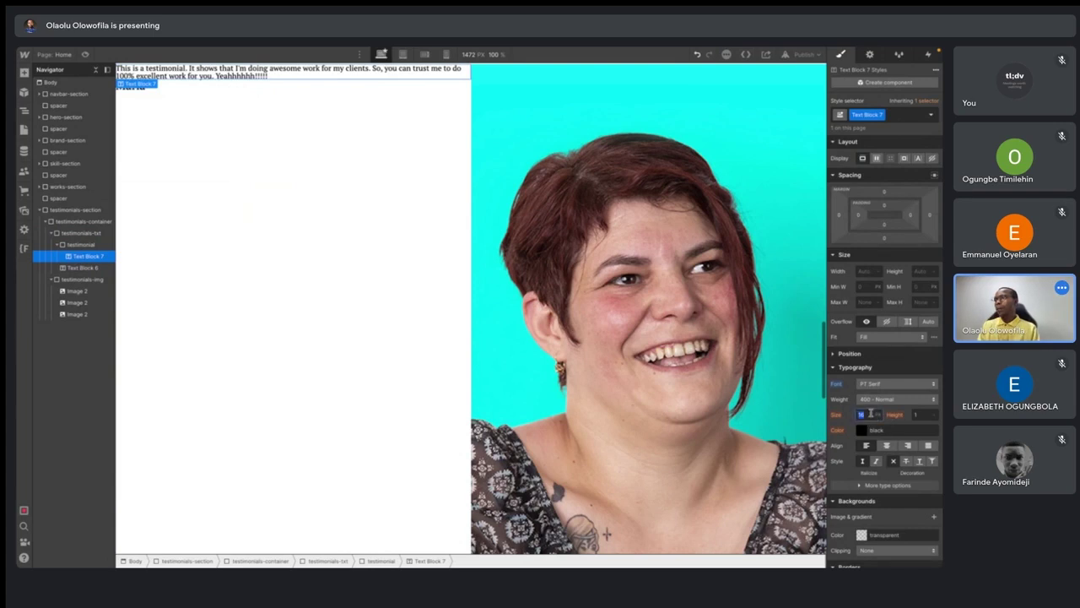
type("20")
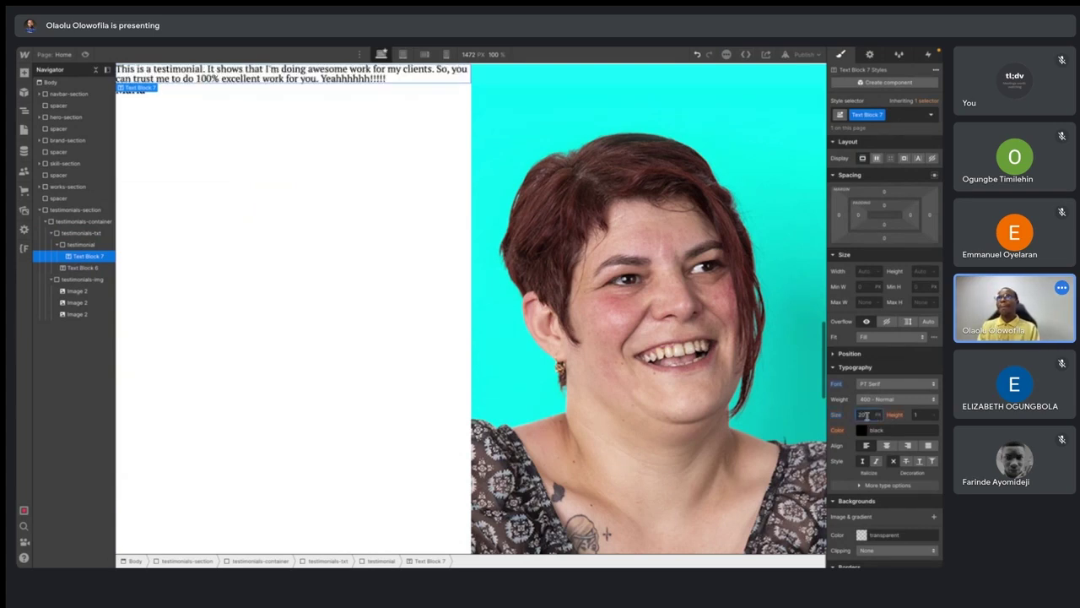
left_click(921, 422)
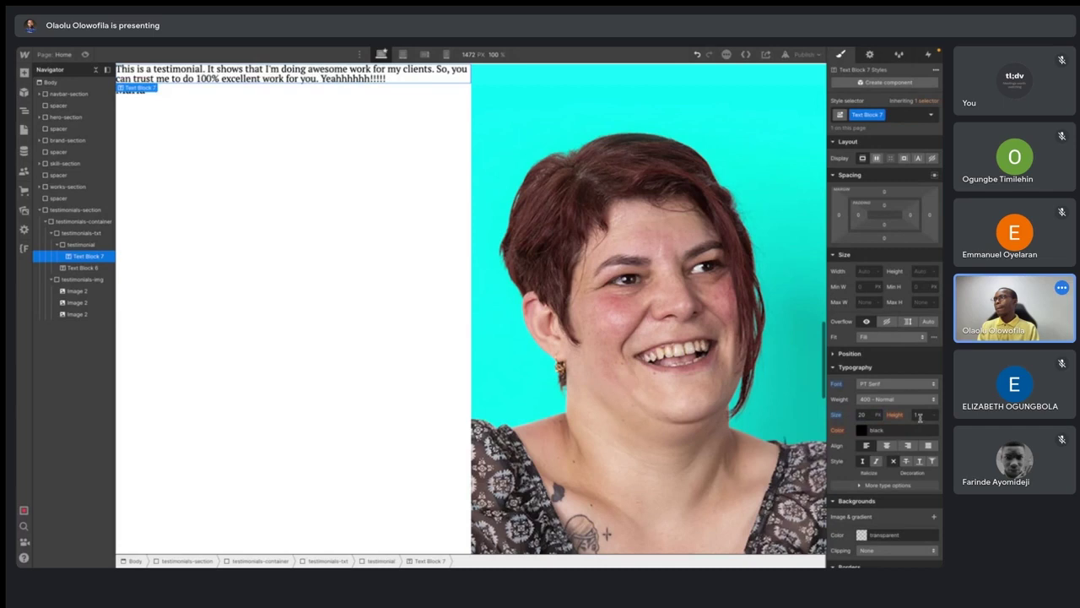
type("1.5")
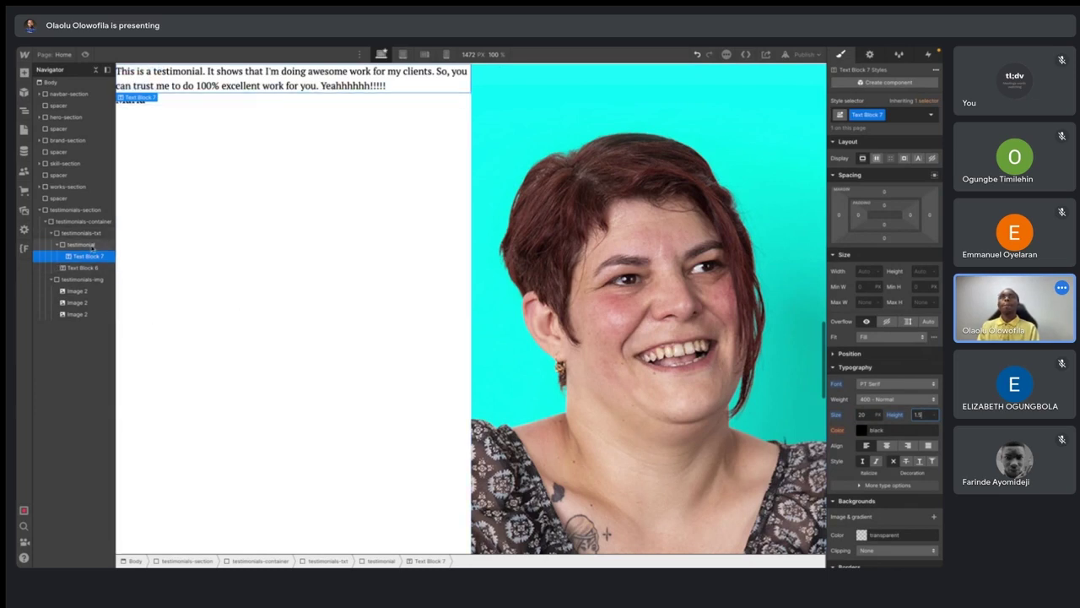
- Collapse the testimonial block in the element tree and open the text colour picker for the client name text block
left_click(57, 244)
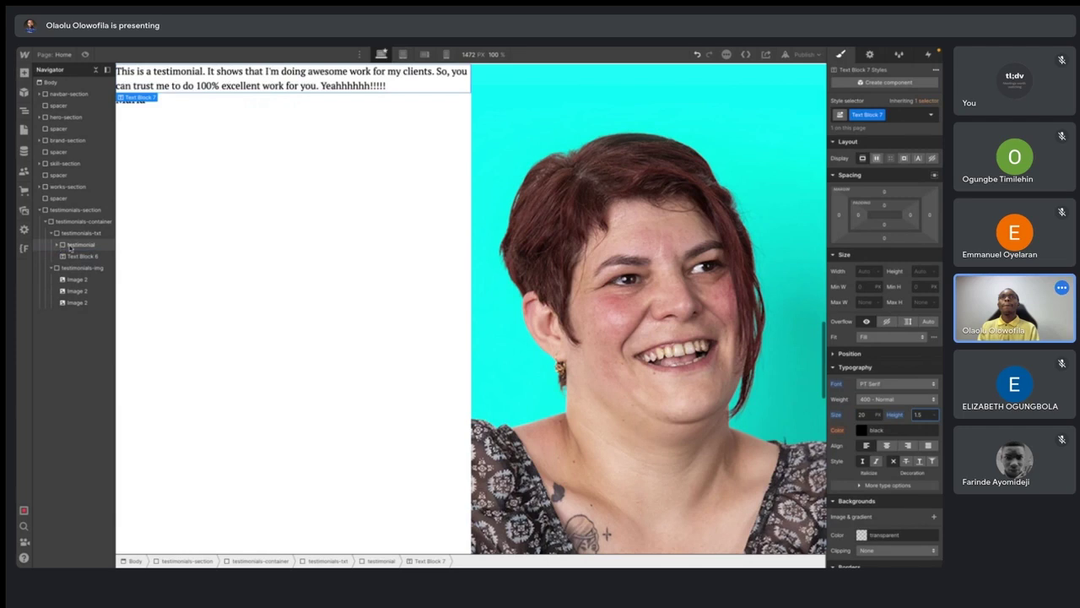
left_click(71, 245)
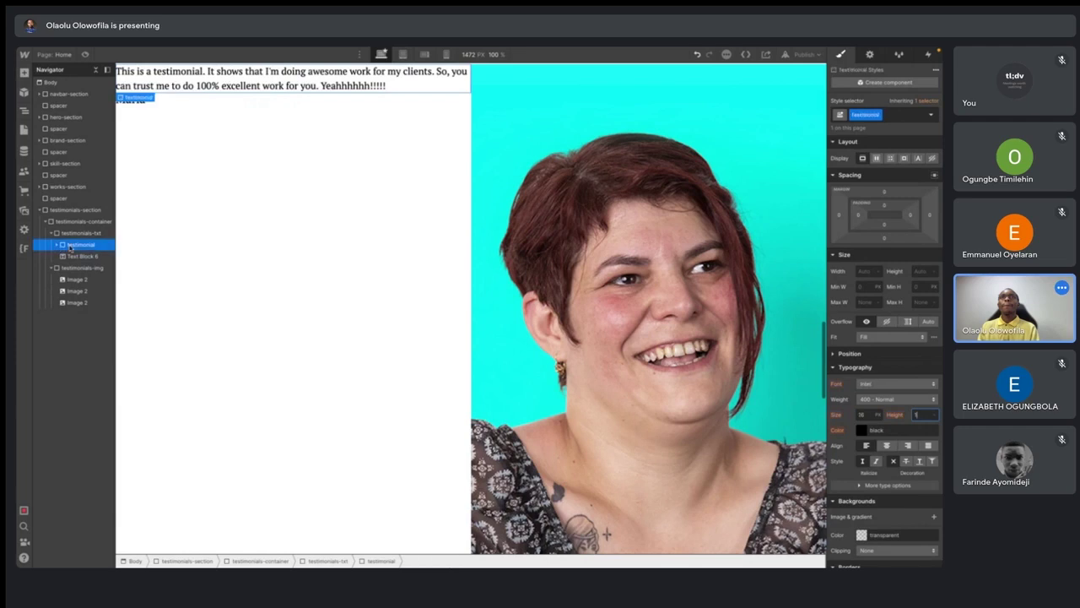
left_click(137, 100)
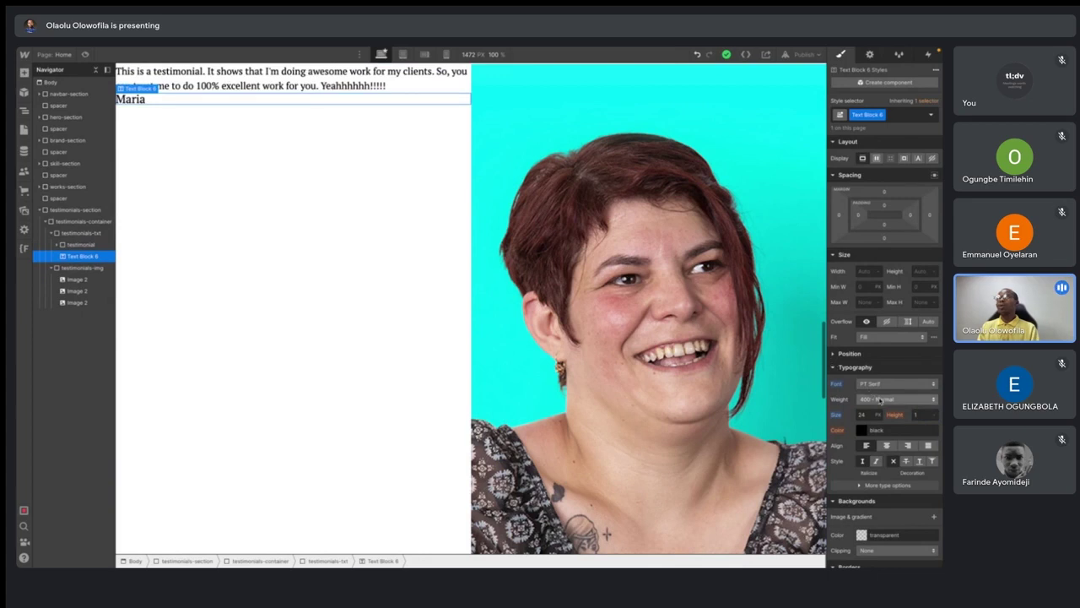
scroll(874, 444, "down", 2)
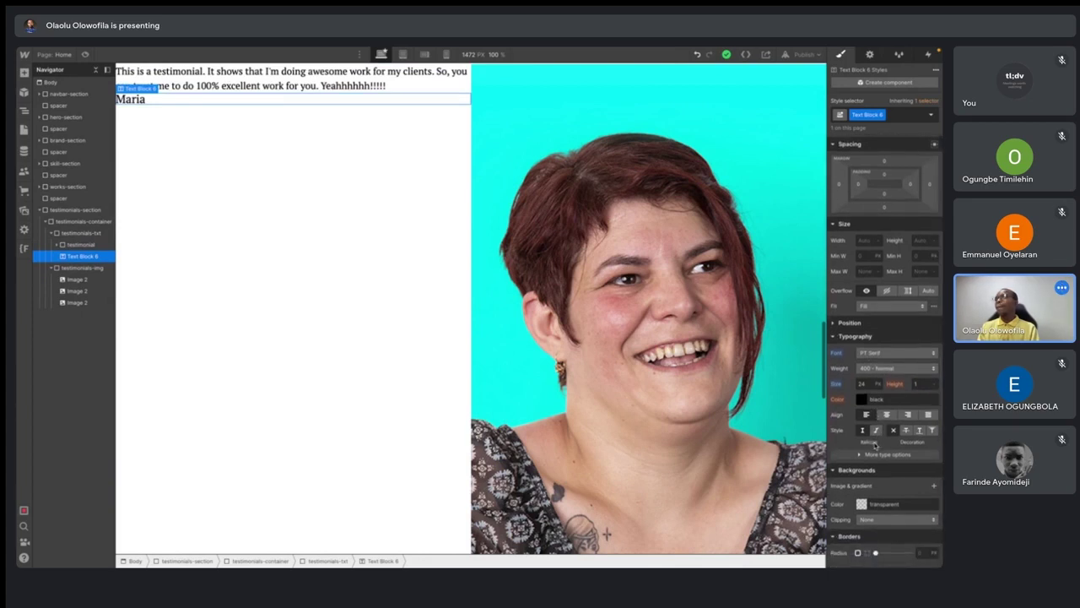
left_click(864, 401)
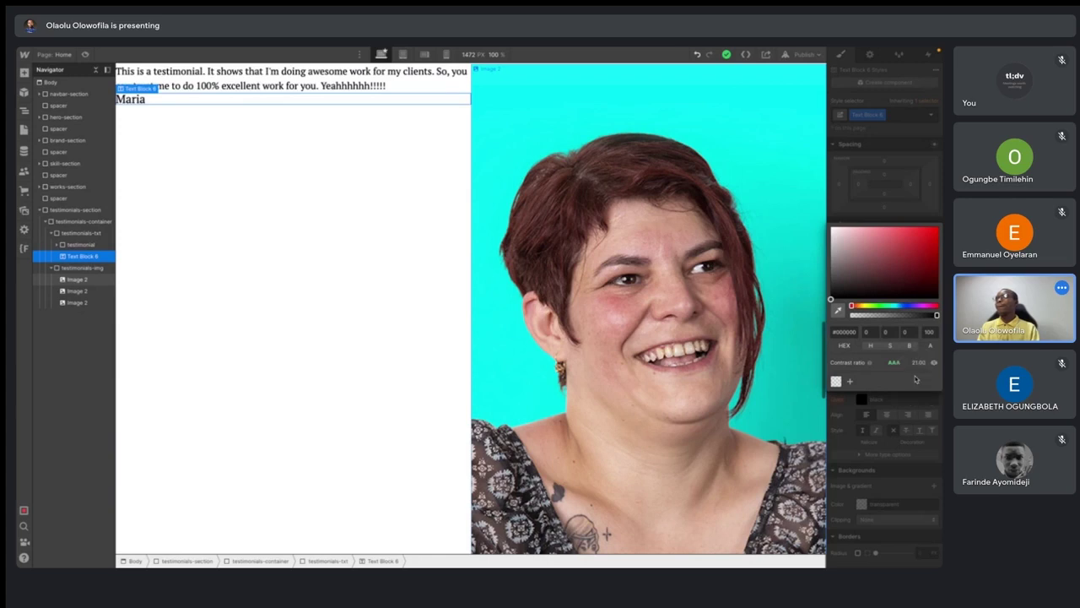
- Examine the colour settings of the hero spacer's background and the "Start a project" button text
scroll(544, 162, "up", 15)
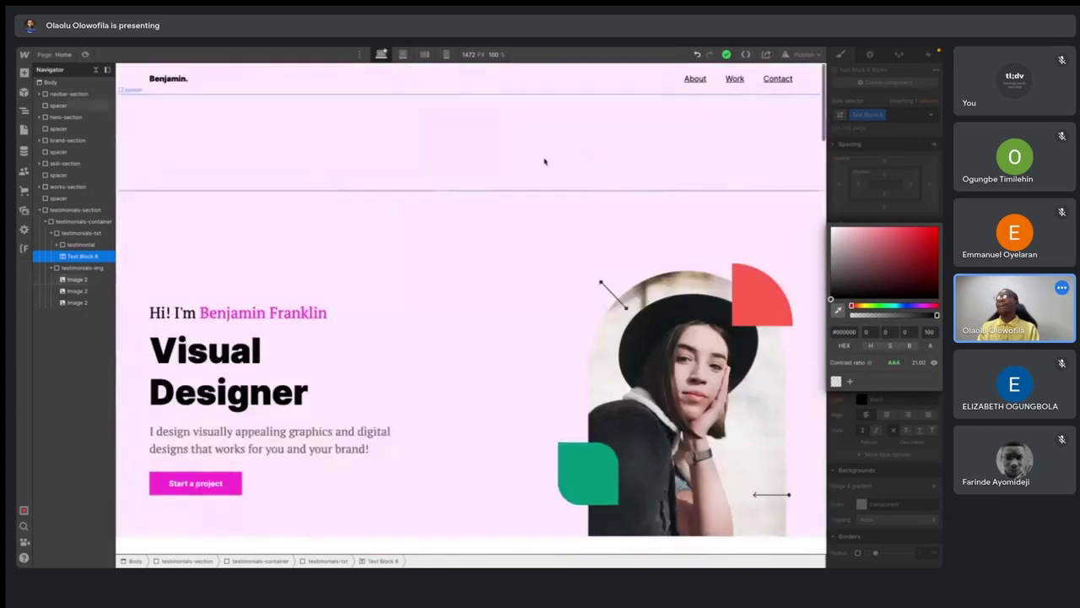
left_click(545, 162)
left_click(877, 503)
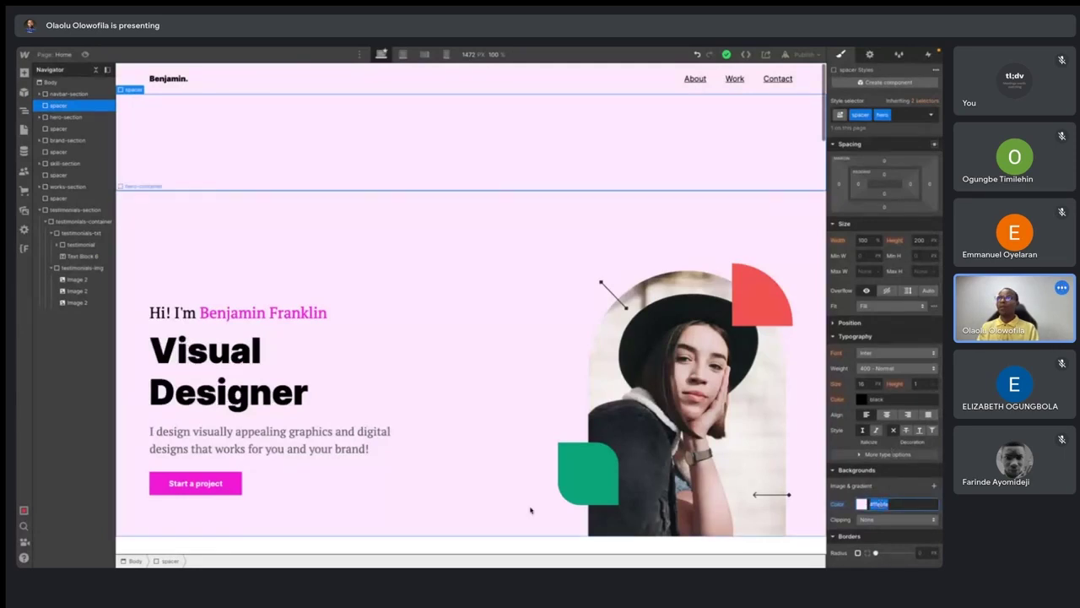
scroll(531, 509, "down", 5)
scroll(531, 510, "down", 2)
scroll(288, 291, "up", 6)
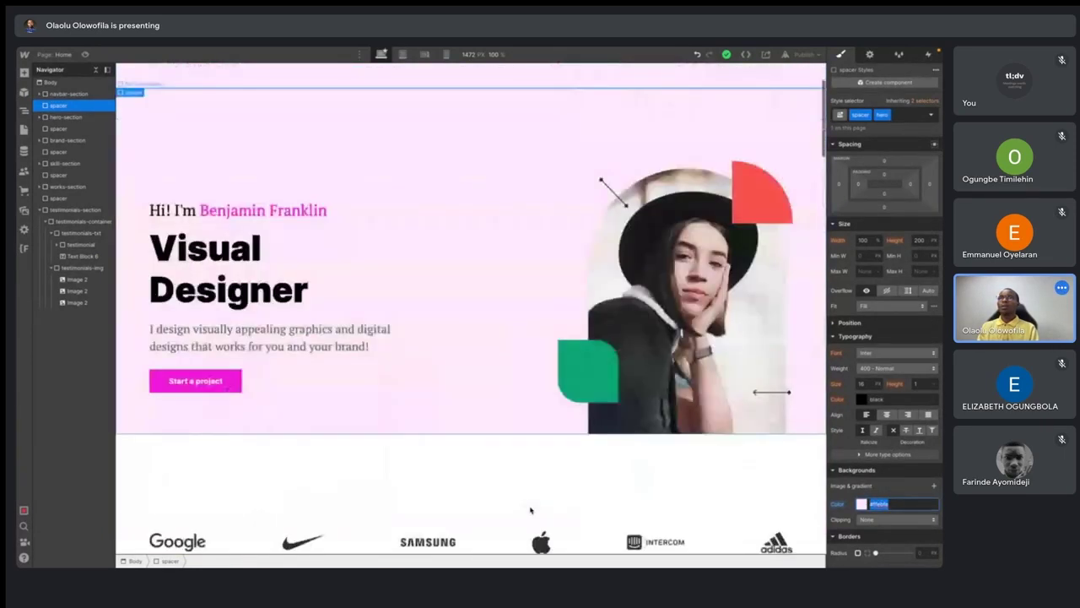
left_click(230, 382)
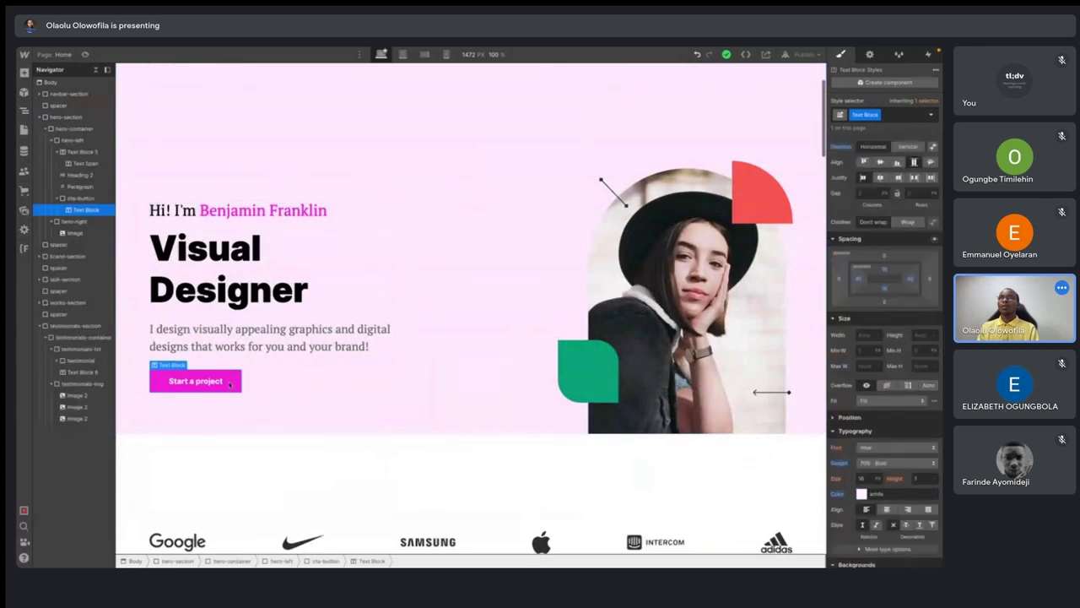
scroll(939, 428, "down", 5)
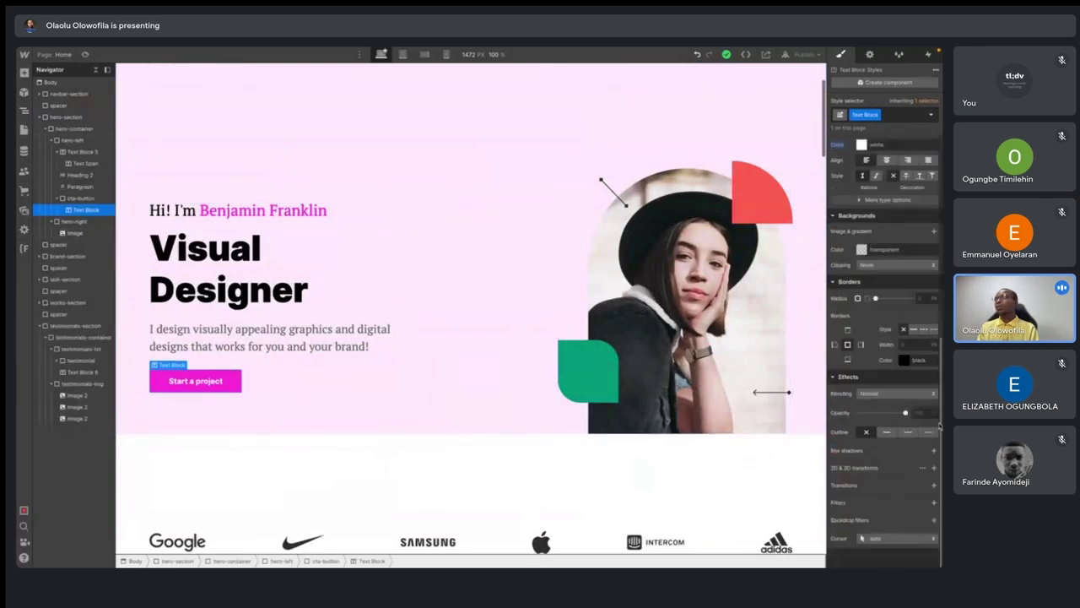
scroll(939, 427, "up", 2)
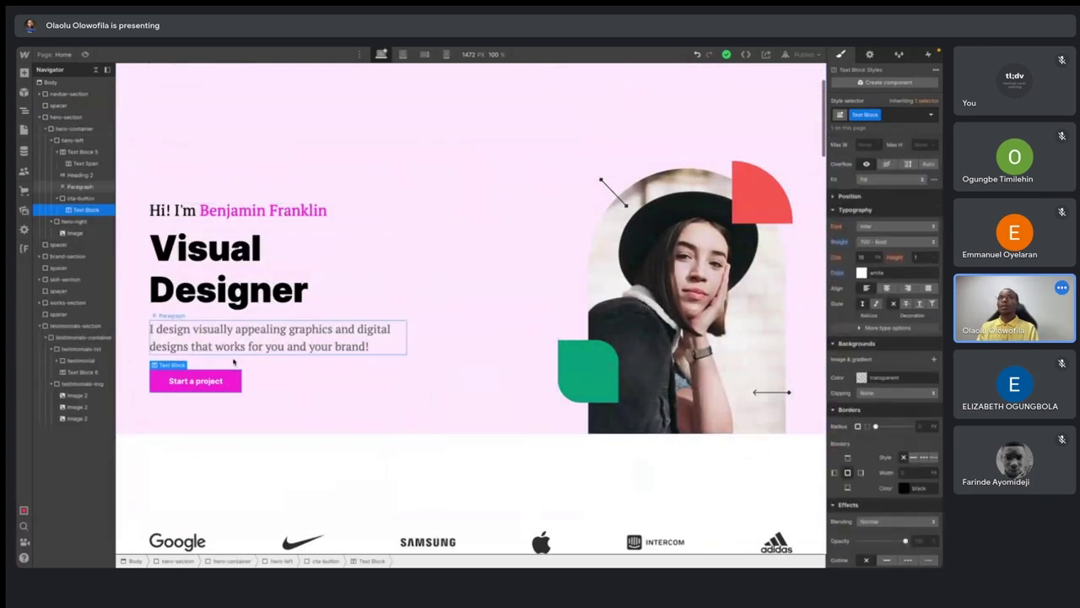
- Copy the pink text colour value from the highlighted name in the hero greeting and return to the testimonials section
left_click(260, 211)
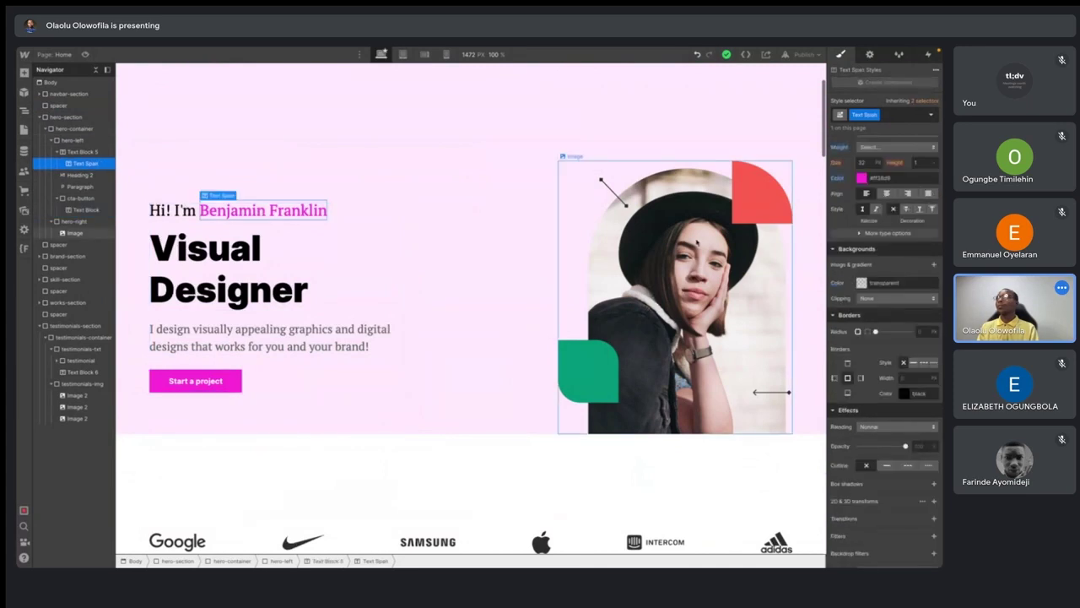
left_click(896, 178)
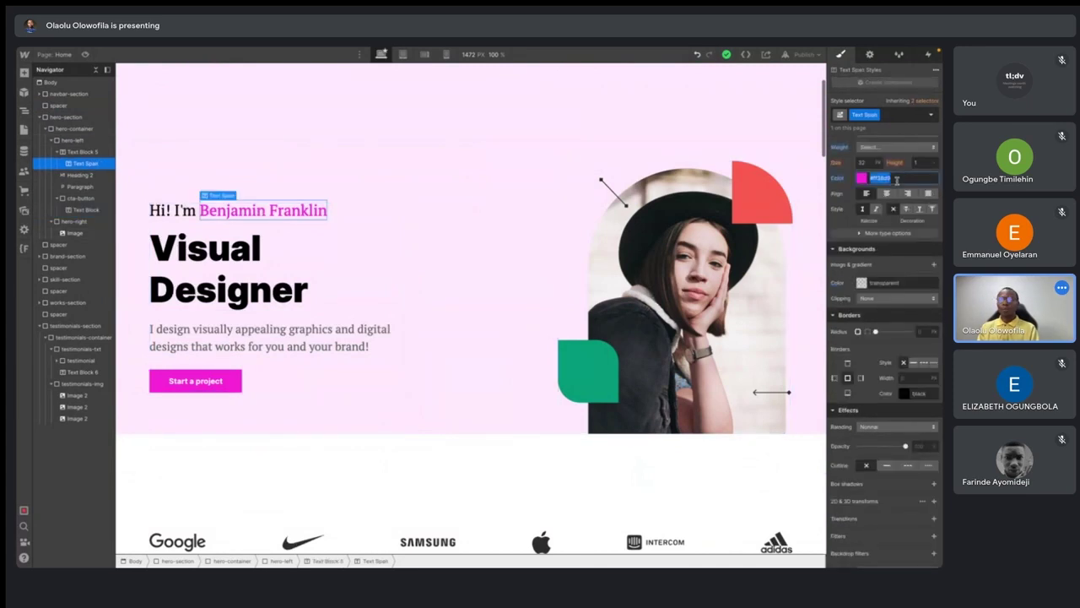
scroll(425, 298, "down", 15)
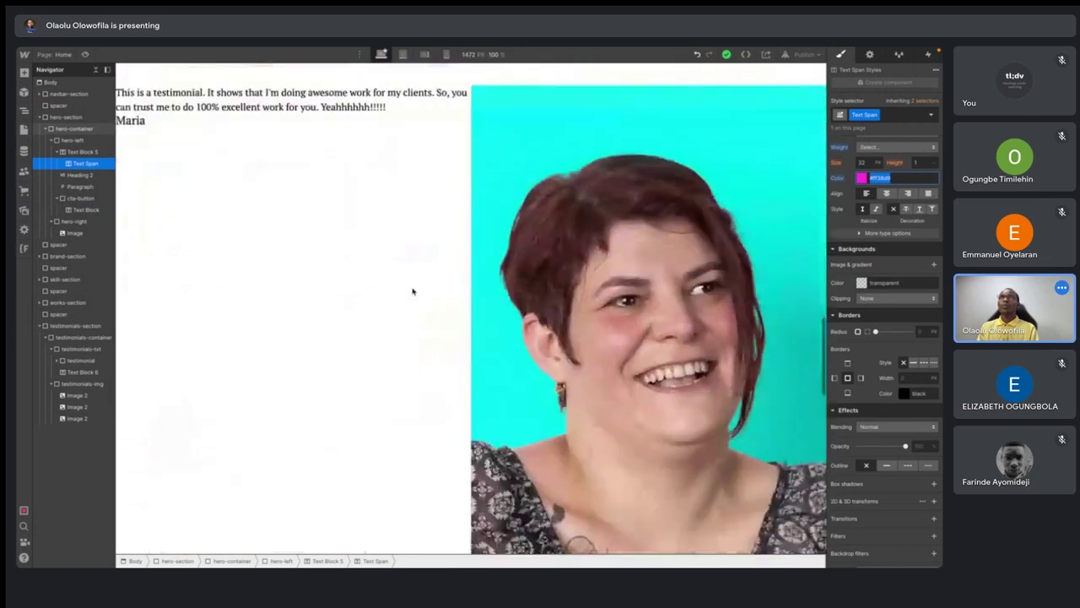
- Apply the copied pink colour value to the client name text block below the testimonial quote
left_click(131, 121)
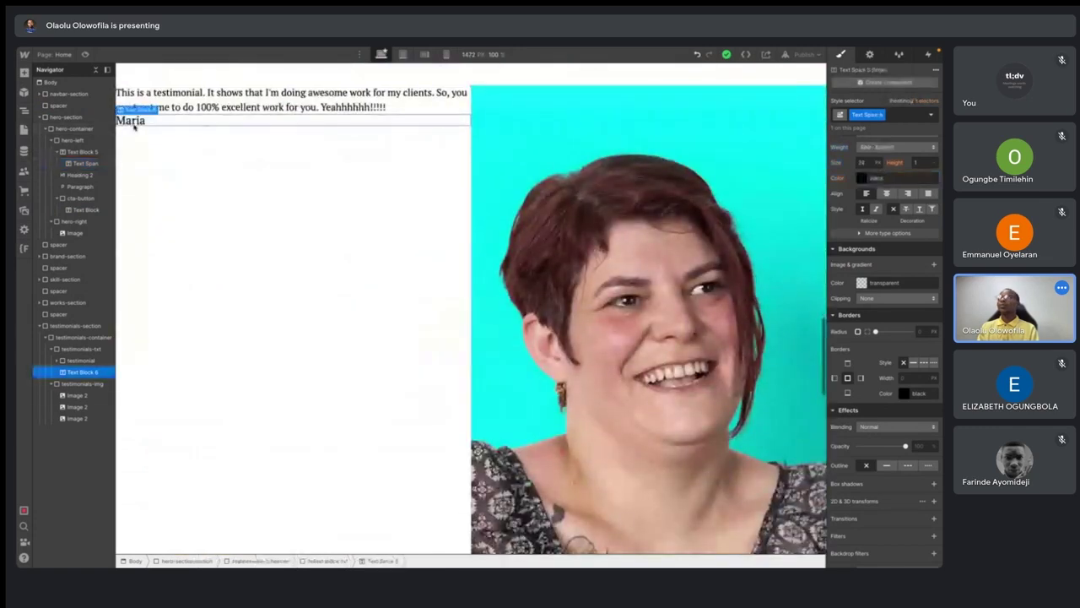
scroll(899, 302, "up", 2)
left_click(880, 244)
type("#ff16d9")
key("Return")
- Duplicate the testimonials-txt block twice inside the testimonials-container
left_click(80, 348)
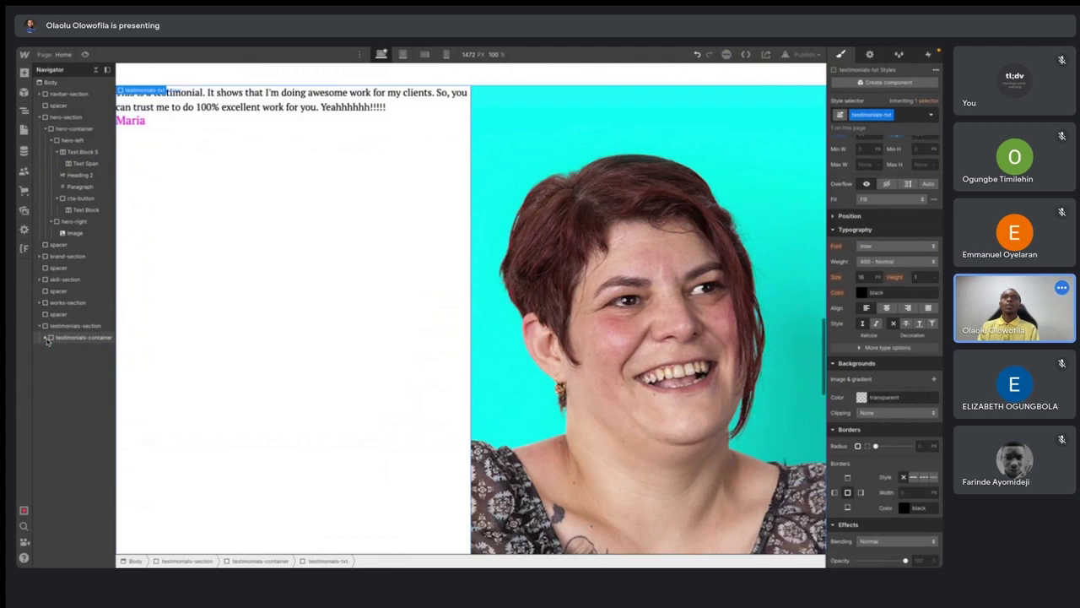
left_click(51, 348)
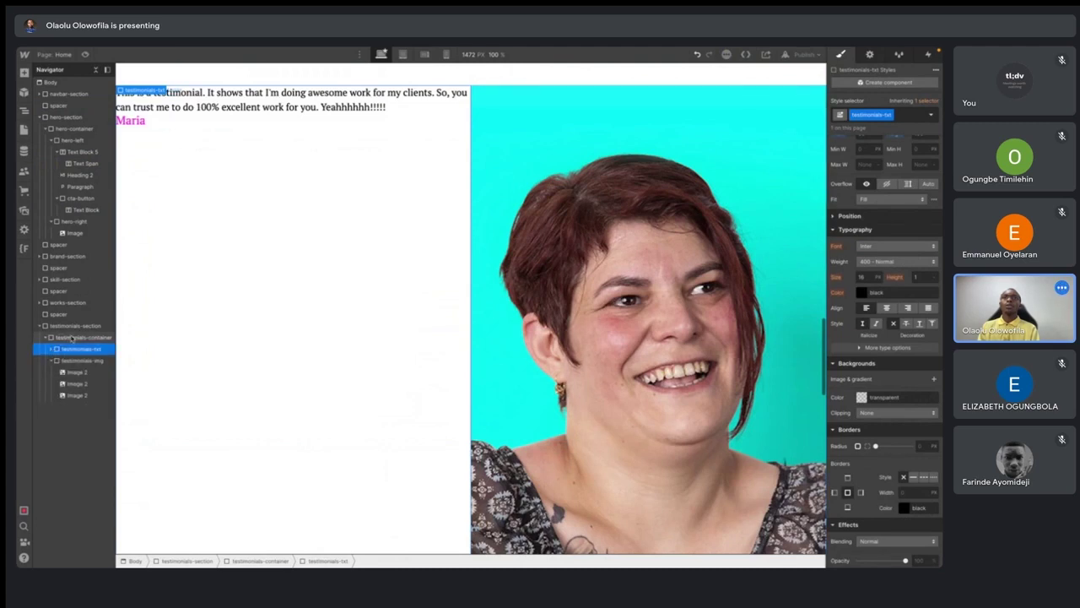
left_click(75, 339)
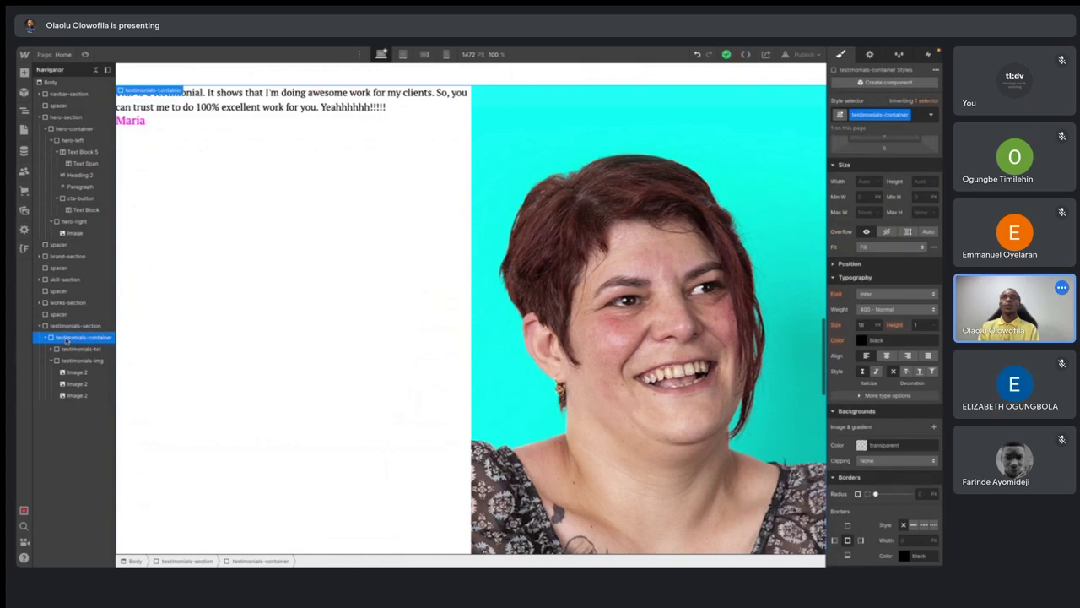
left_click(69, 350)
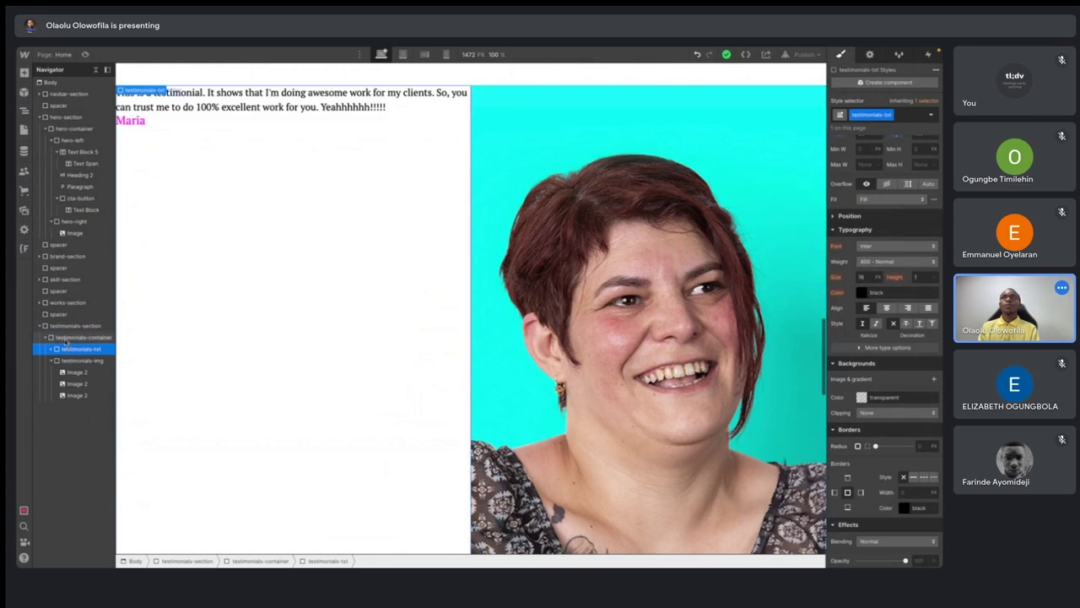
left_click(58, 339)
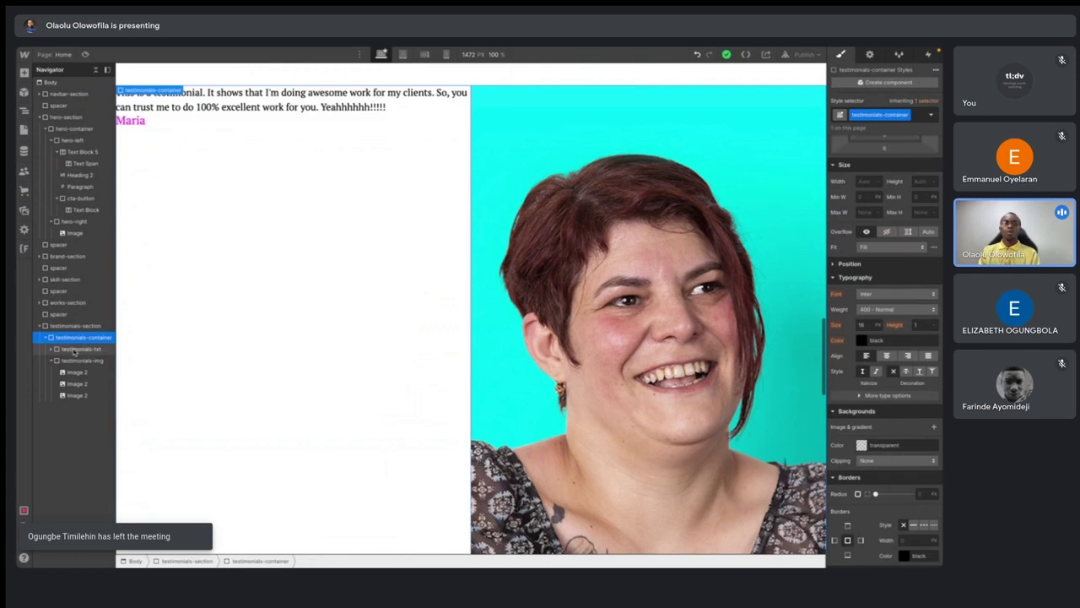
left_click(74, 349)
key("ctrl+d")
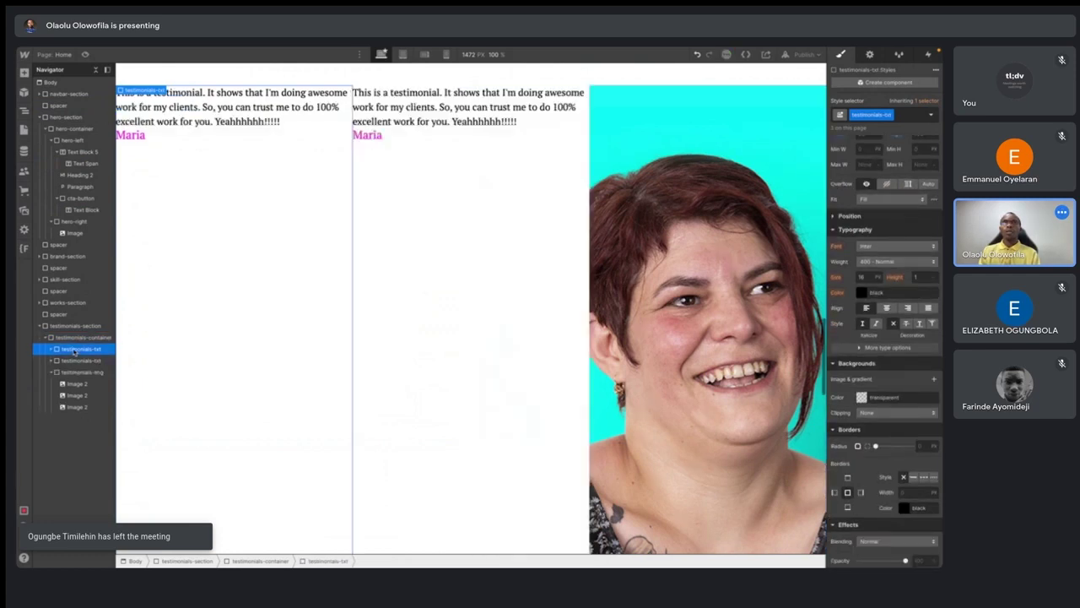
key("ctrl+d")
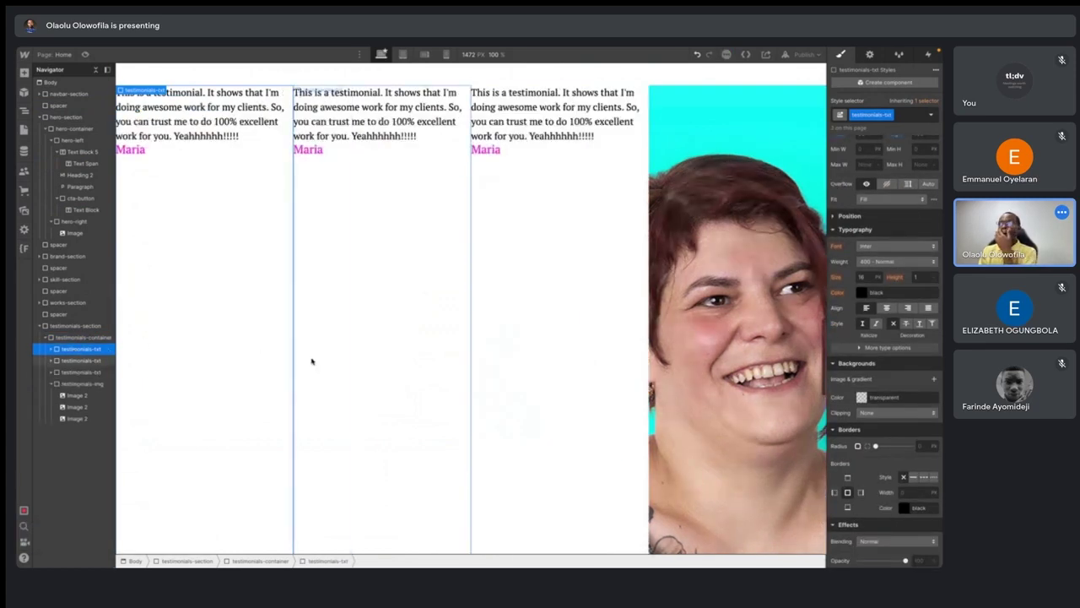
scroll(890, 406, "up", 3)
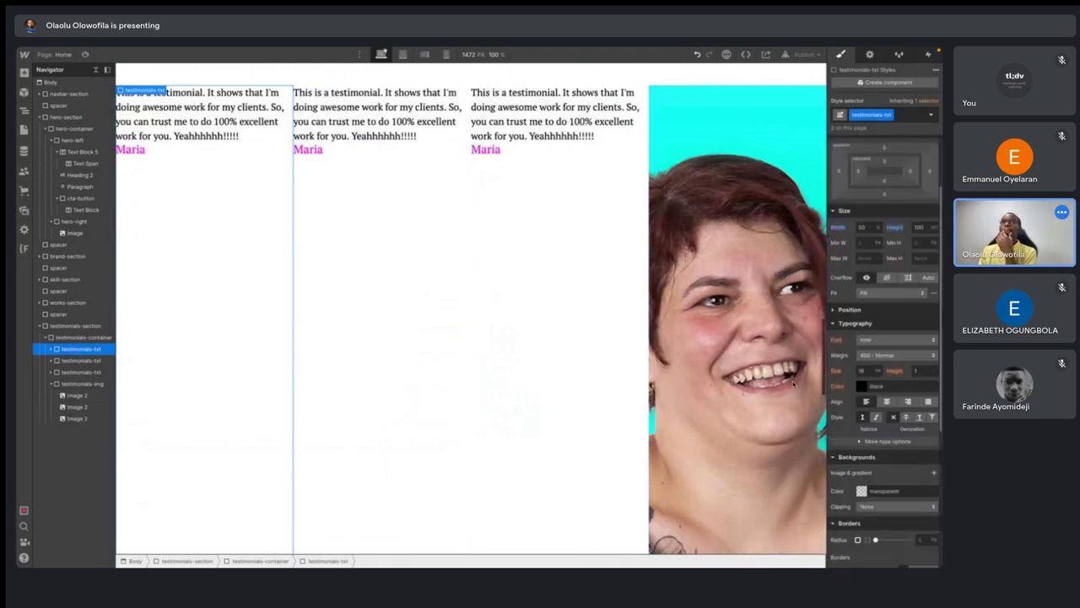
- Try a vertical layout direction on the testimonials-container, and undo the change
left_click(83, 337)
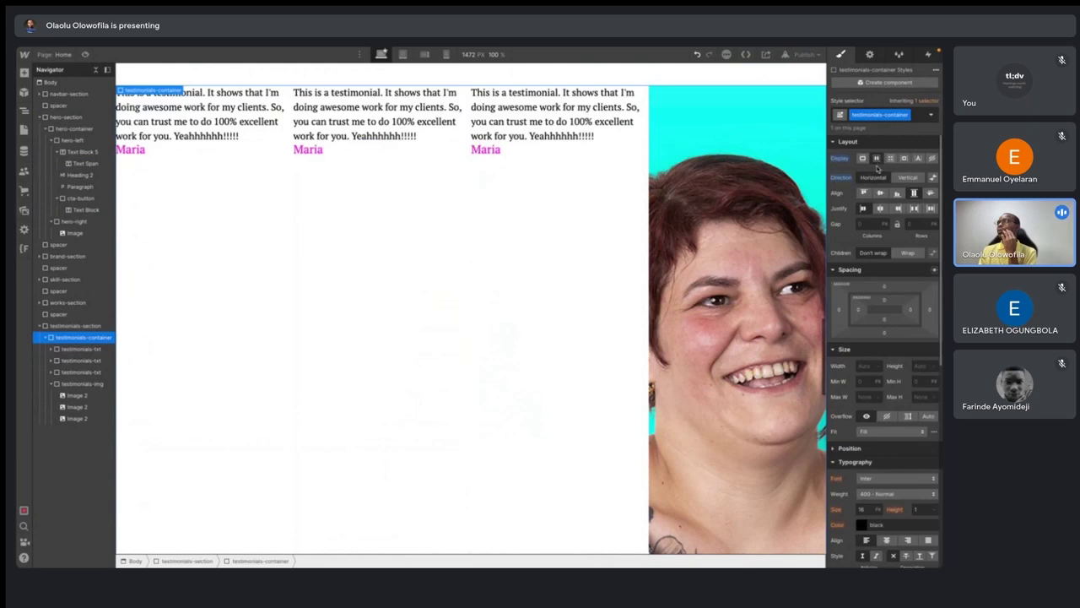
left_click(906, 178)
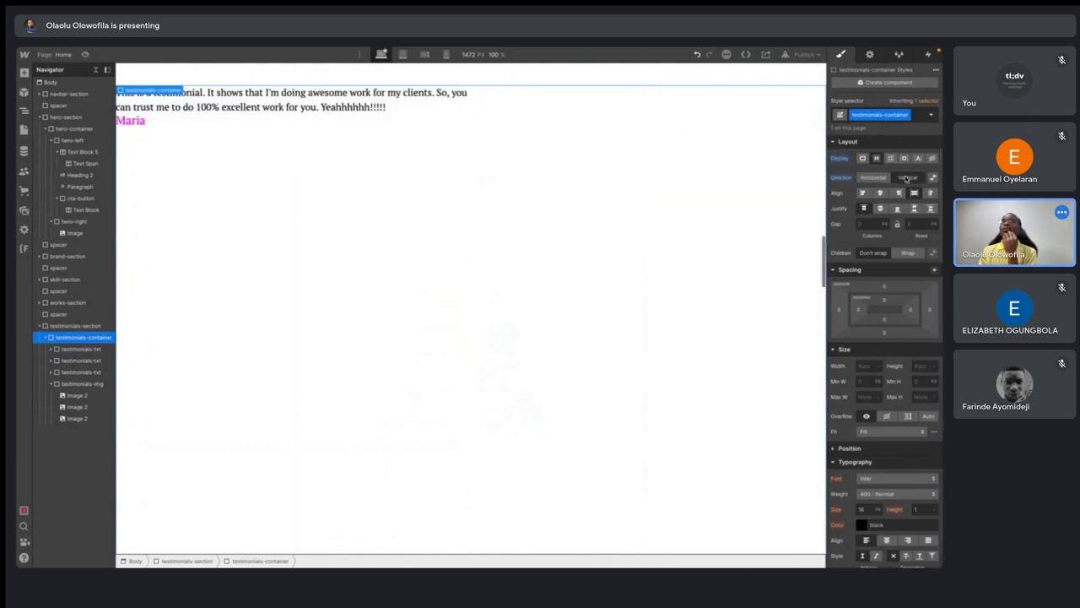
scroll(703, 280, "down", 5)
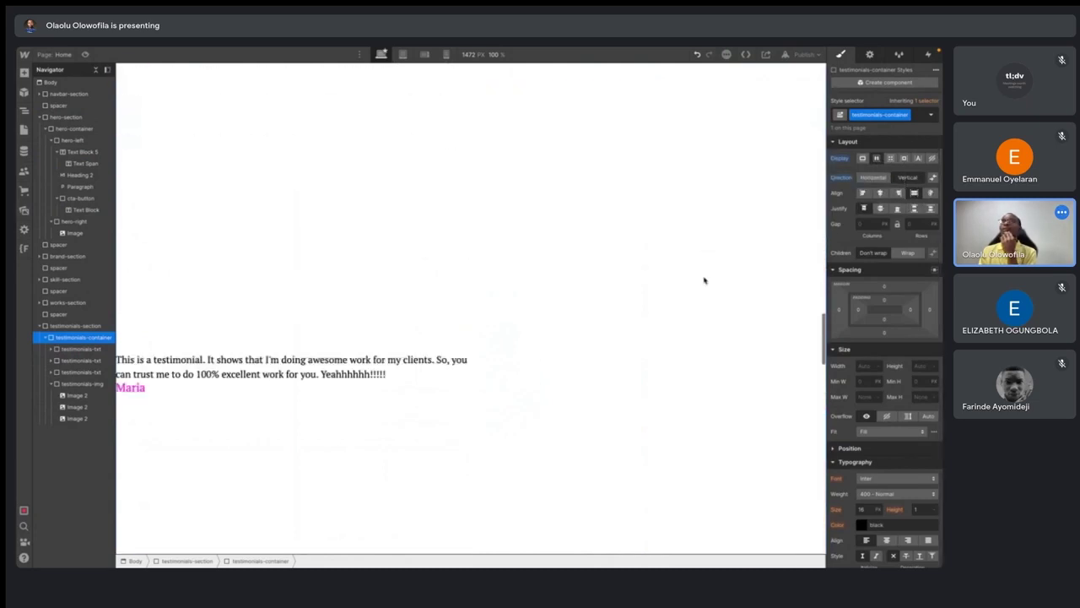
scroll(704, 280, "up", 4)
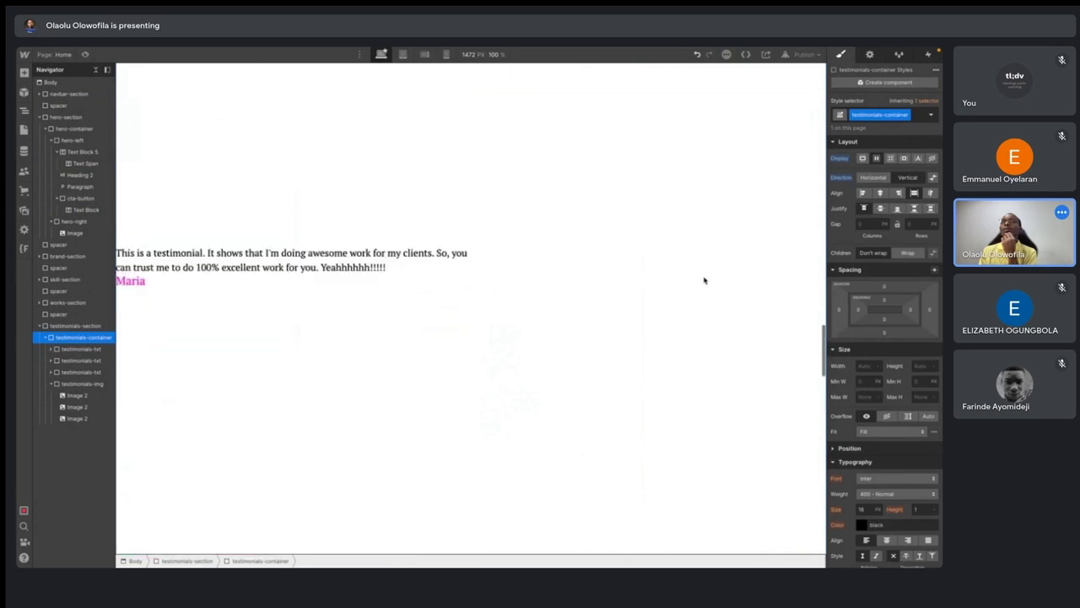
scroll(704, 280, "up", 2)
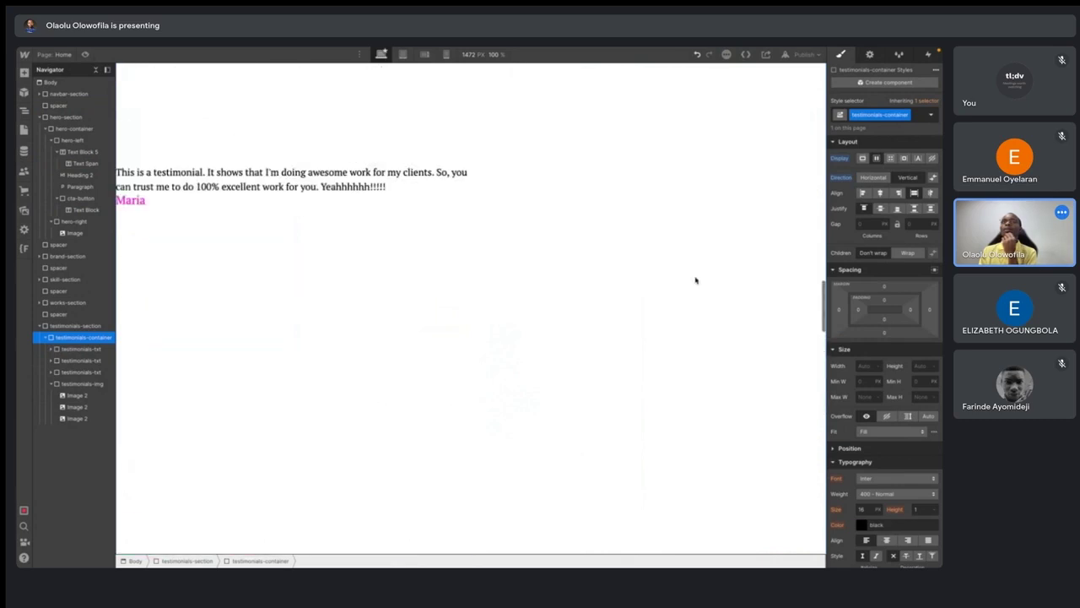
left_click(45, 338)
left_click(45, 339)
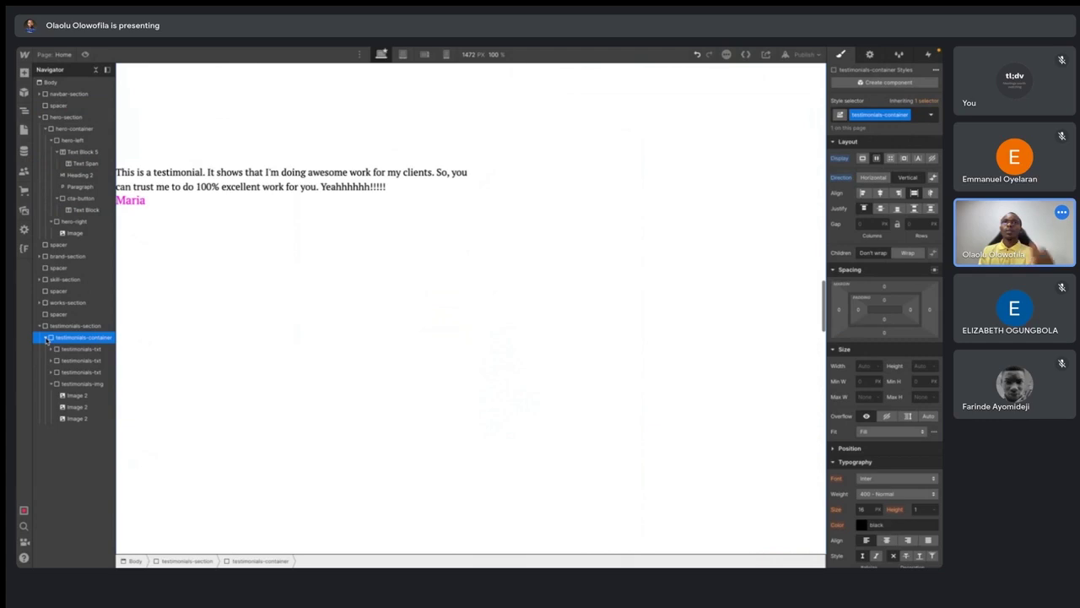
key("ctrl+z")
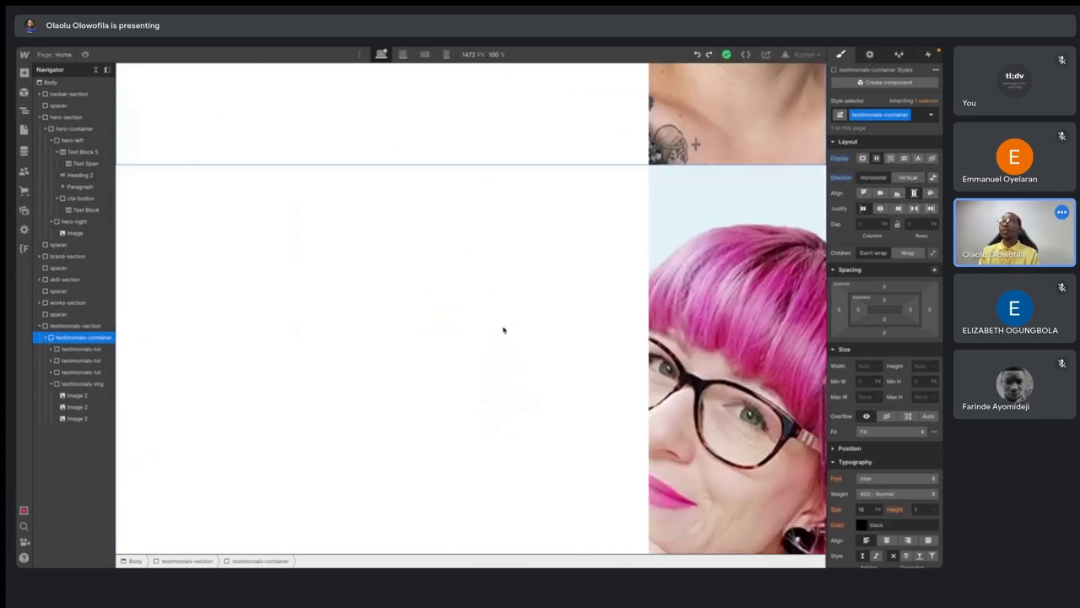
key("ctrl+z")
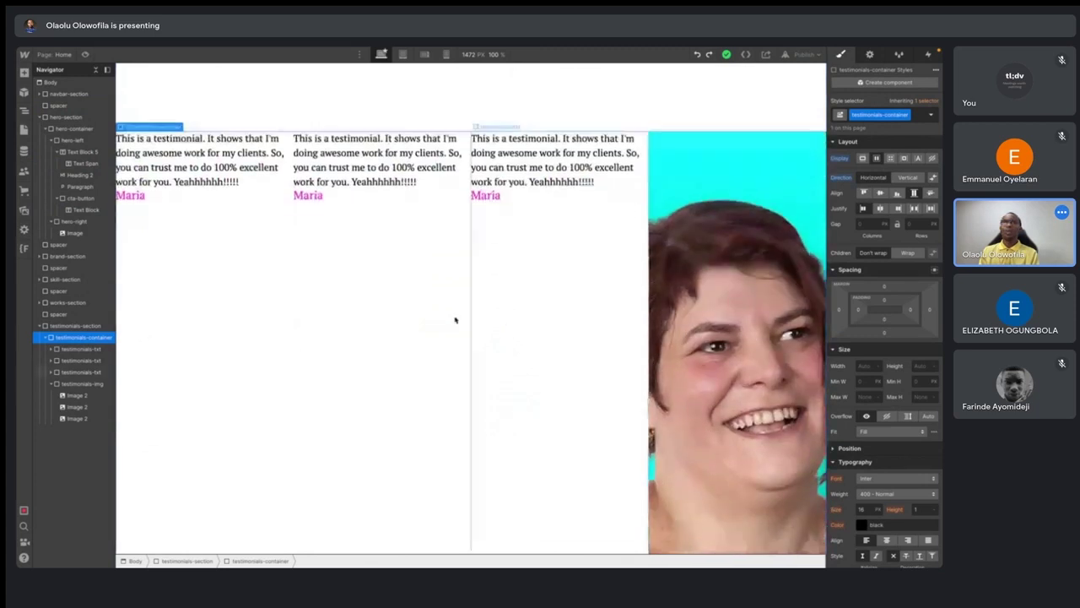
- Delete the two extra testimonials-txt copies so that a single text block sits beside testimonials-img
left_click(81, 349)
left_click(52, 350)
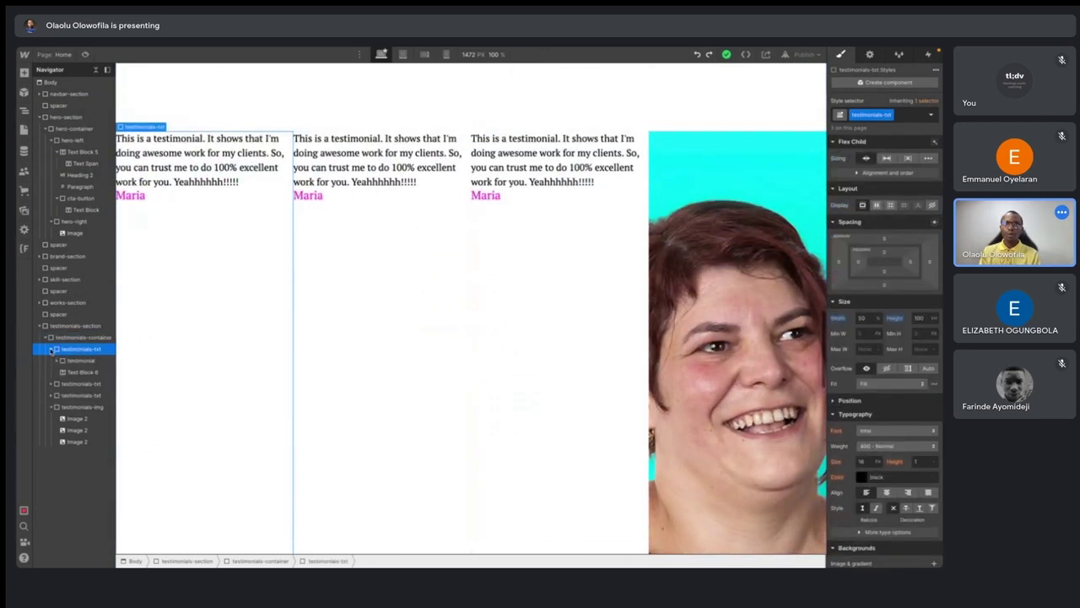
left_click(52, 350)
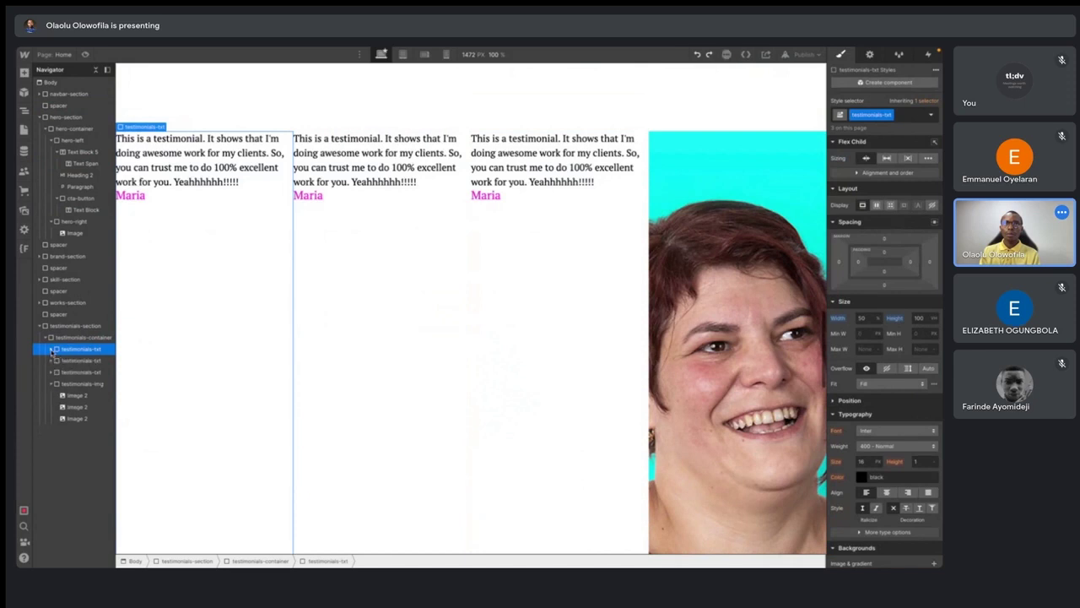
left_click(73, 361)
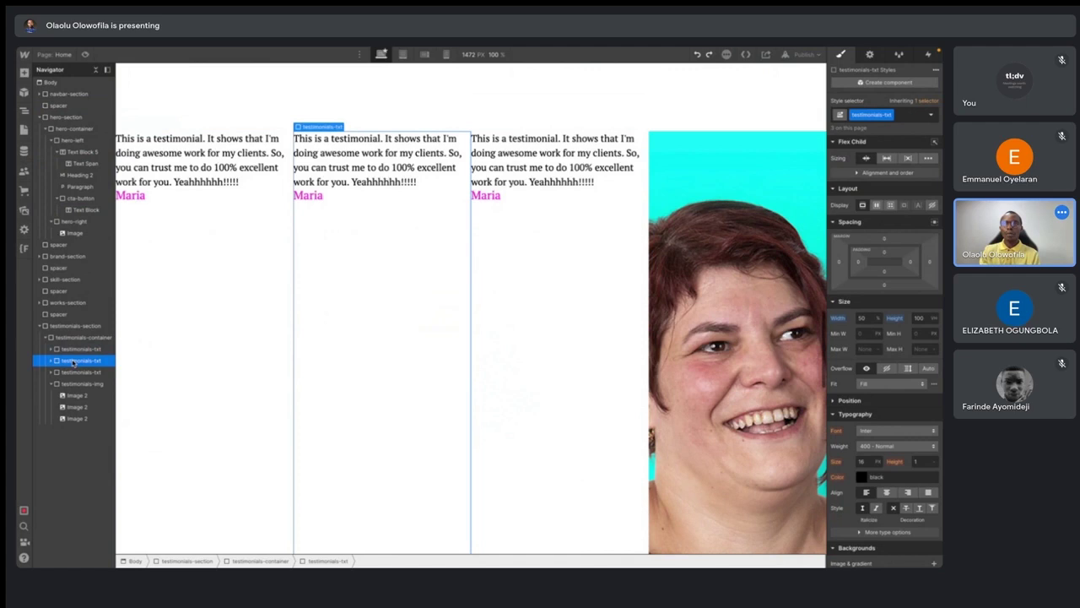
key("Delete")
key("Delete")
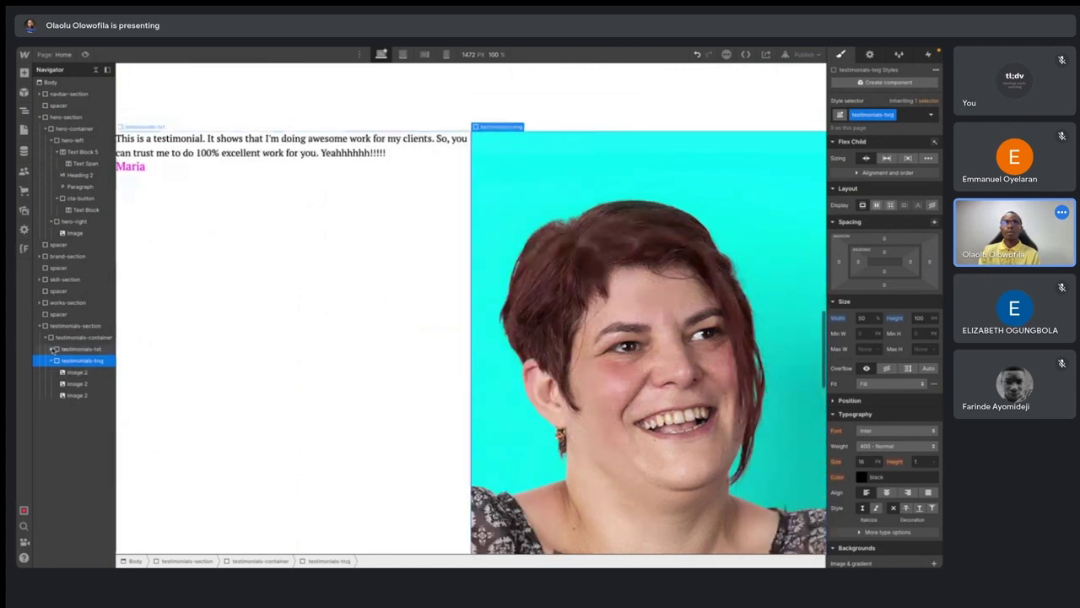
- Move the client name text block into the testimonial block, directly below the quote text
left_click(53, 349)
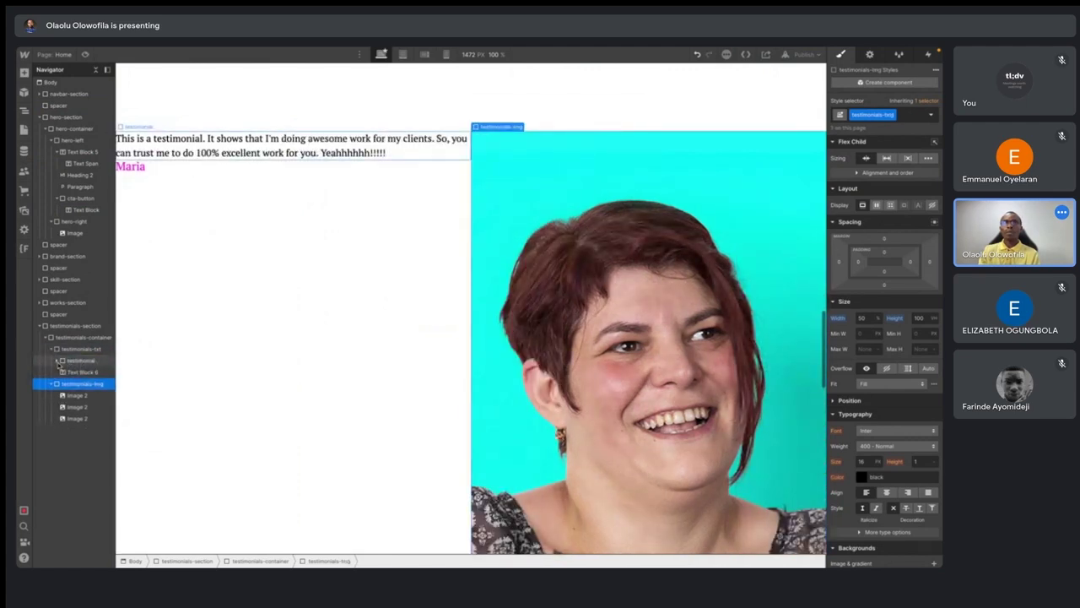
left_click(82, 372)
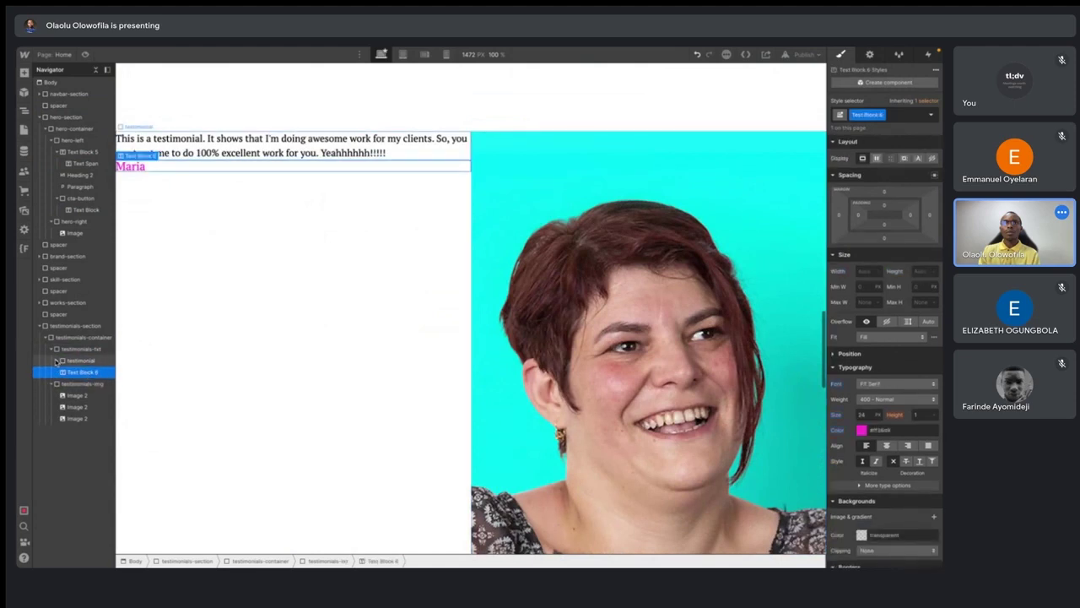
left_click(56, 361)
left_click_drag(74, 384, 58, 363)
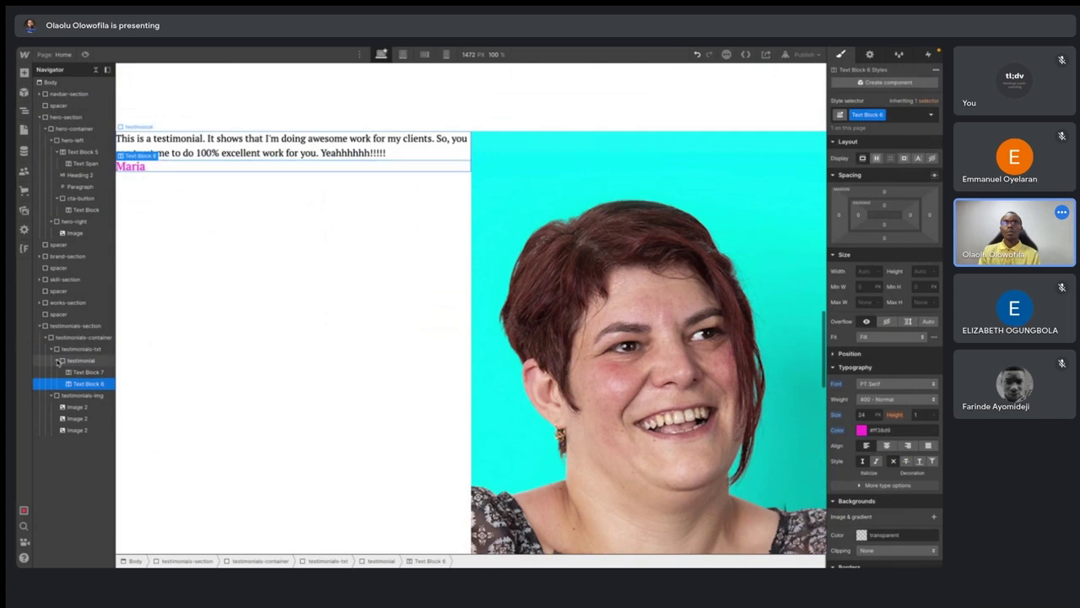
left_click(58, 361)
- Duplicate the testimonial block twice to make three testimonials inside testimonials-txt
left_click(77, 361)
key("ctrl+d")
key("ctrl+d")
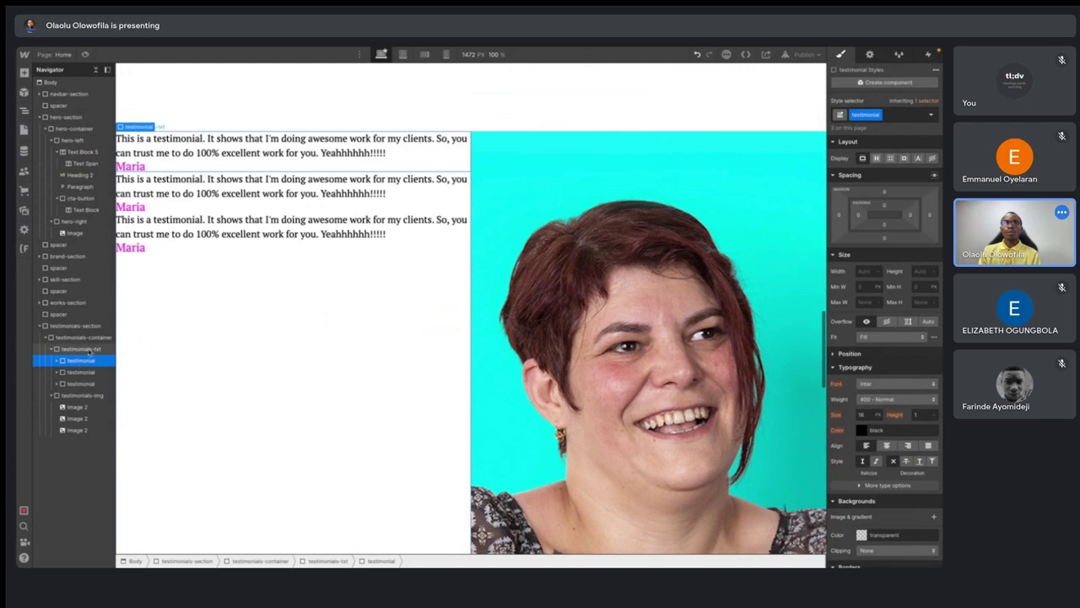
- Reset the height of the testimonials-txt block so it no longer has a fixed size
left_click(81, 348)
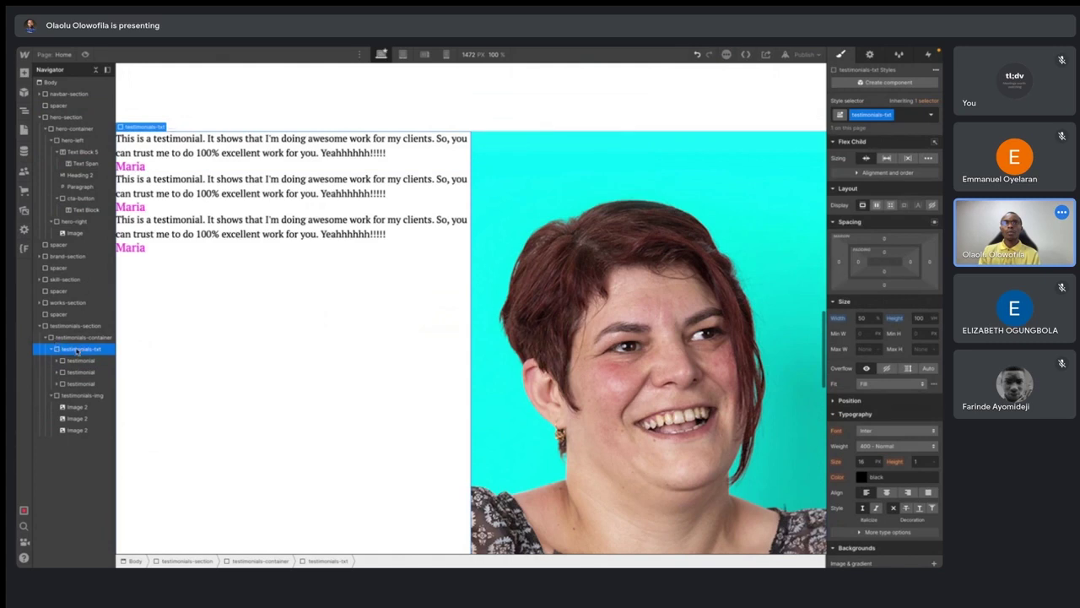
left_click(81, 361)
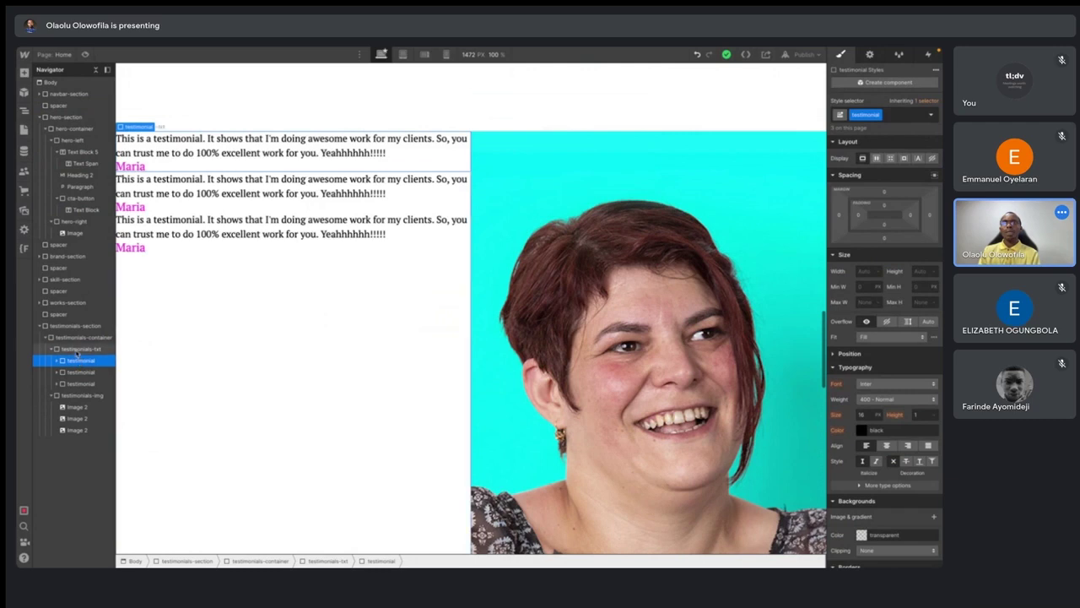
left_click(79, 349)
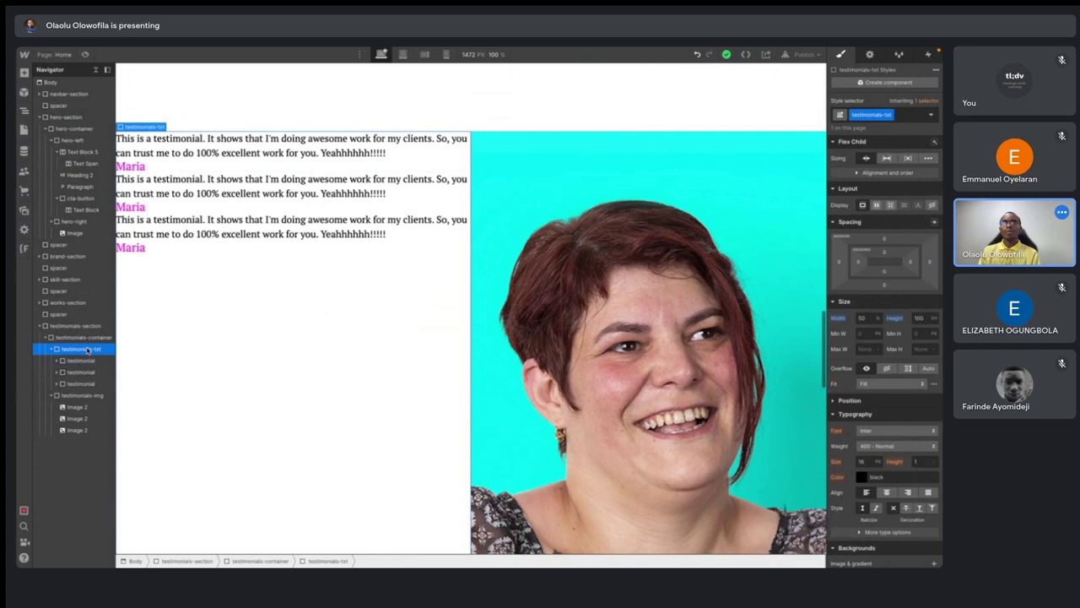
left_click(932, 319)
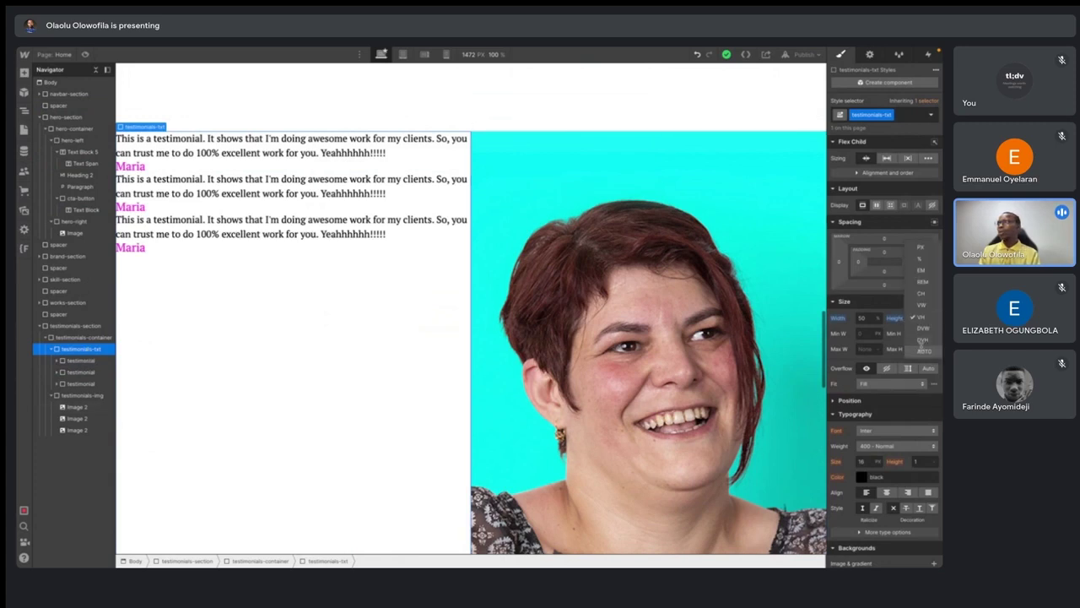
left_click(923, 349)
left_click(895, 318)
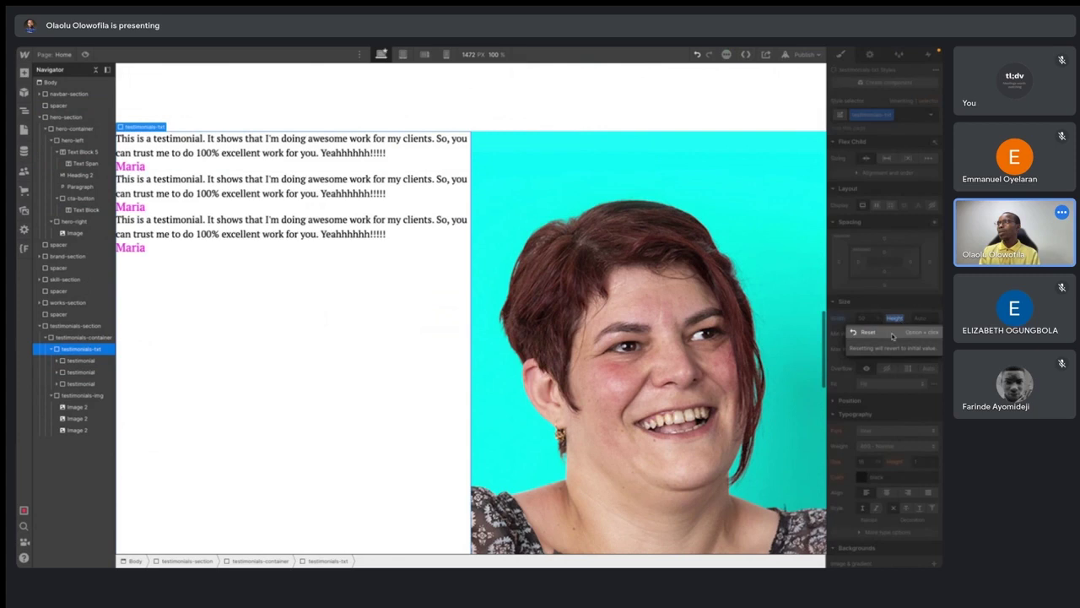
left_click(893, 335)
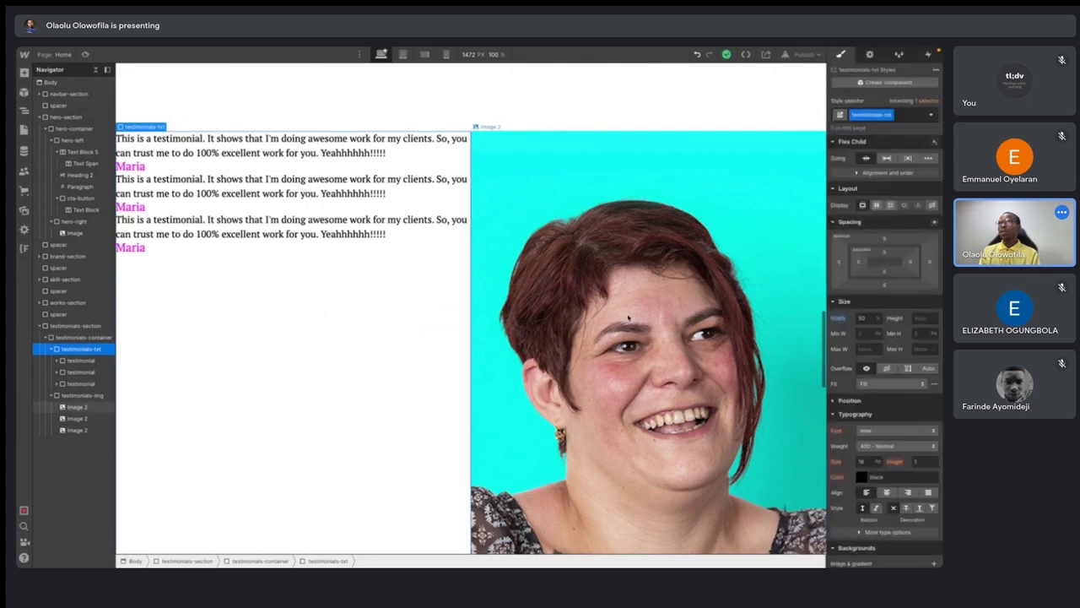
- Set the height of the testimonial blocks to 100 VH and check their alignment with the client images
left_click(87, 360)
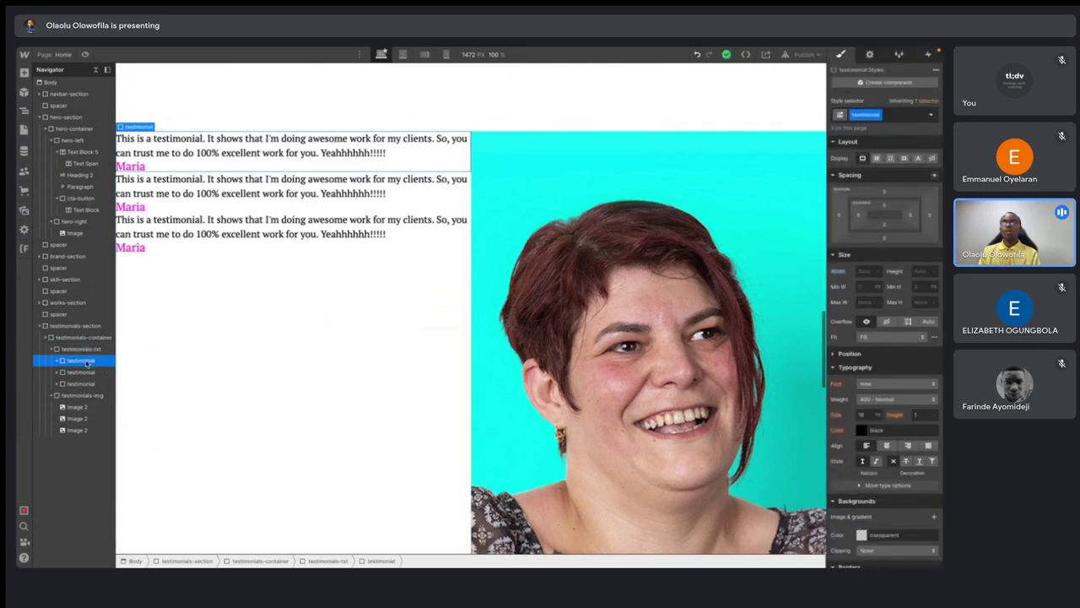
left_click(923, 273)
type("100vh")
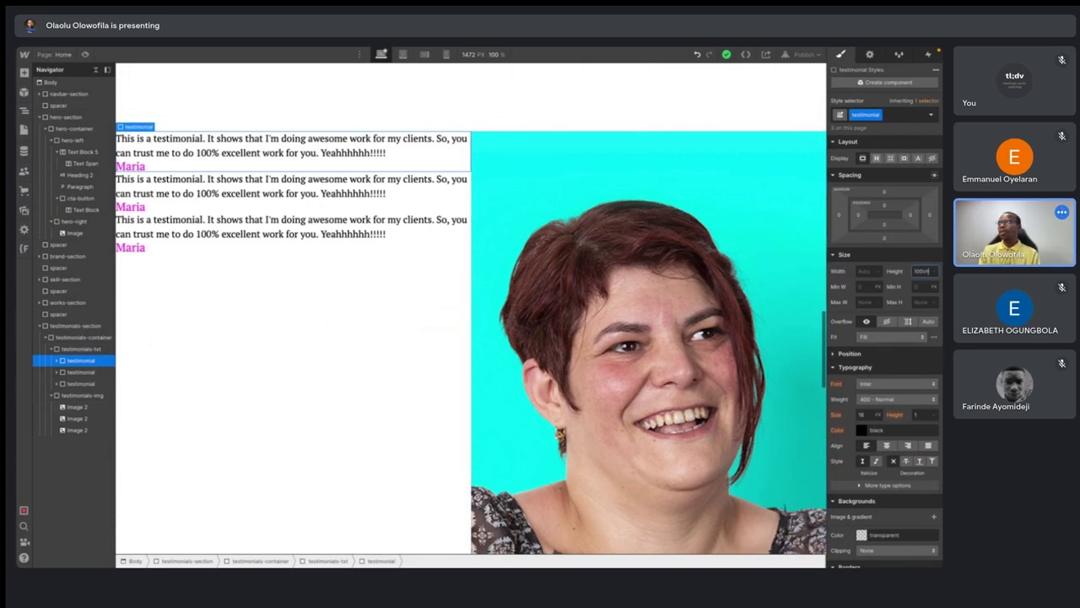
key("Return")
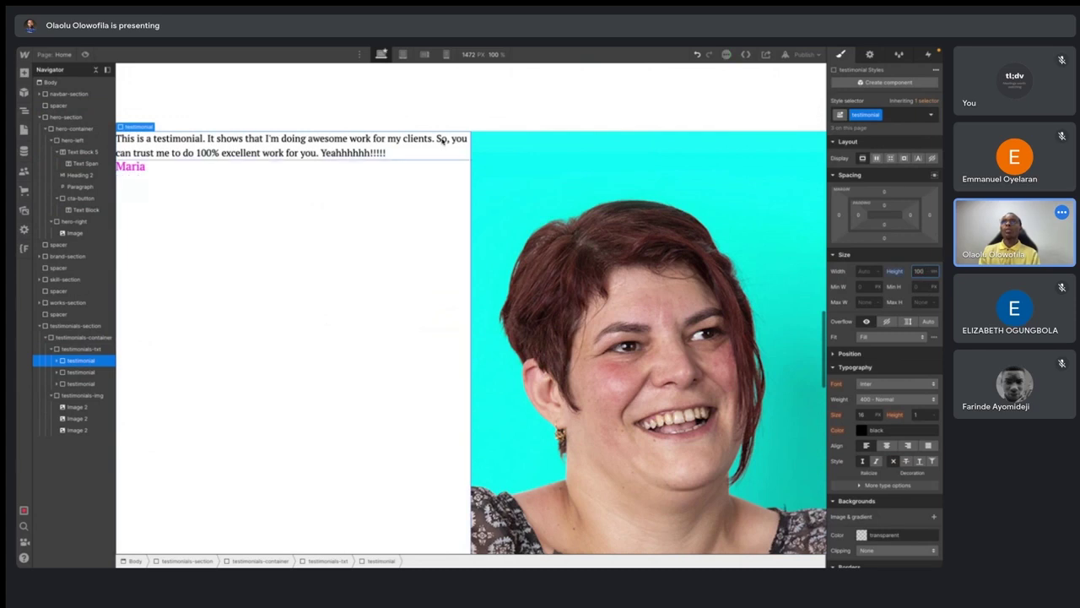
scroll(380, 246, "down", 12)
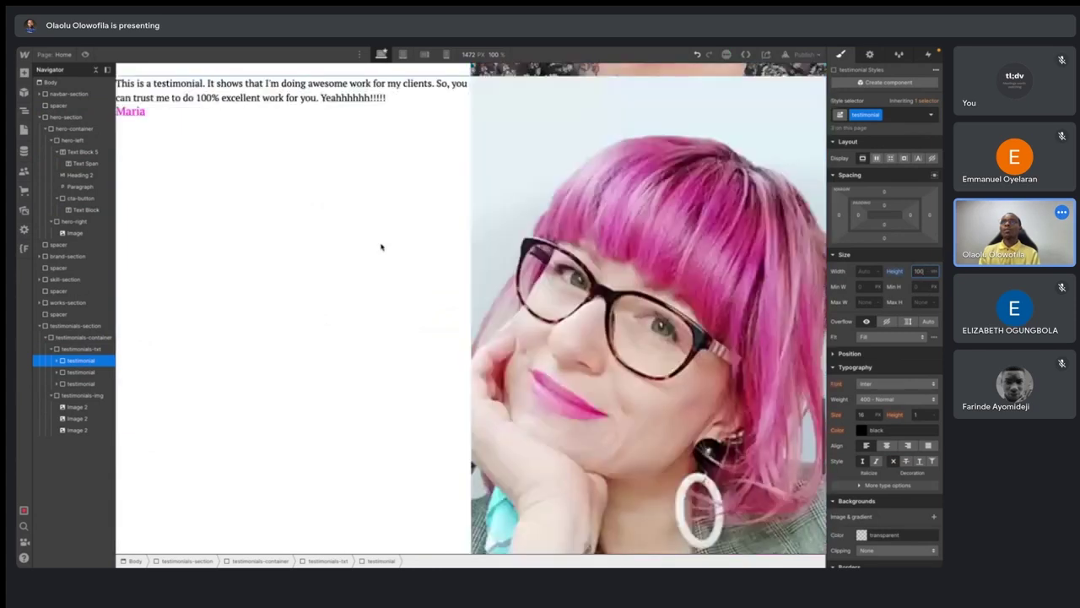
- Examine how the three testimonial blocks line up with the client images beside them
scroll(380, 246, "up", 10)
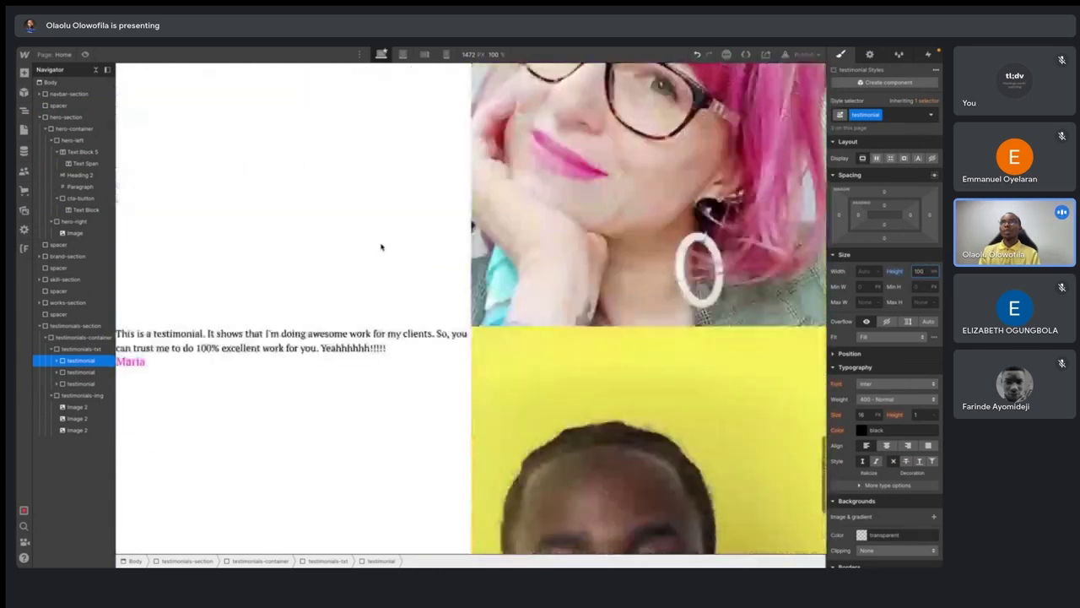
scroll(380, 246, "up", 6)
scroll(381, 246, "down", 4)
scroll(380, 246, "down", 1)
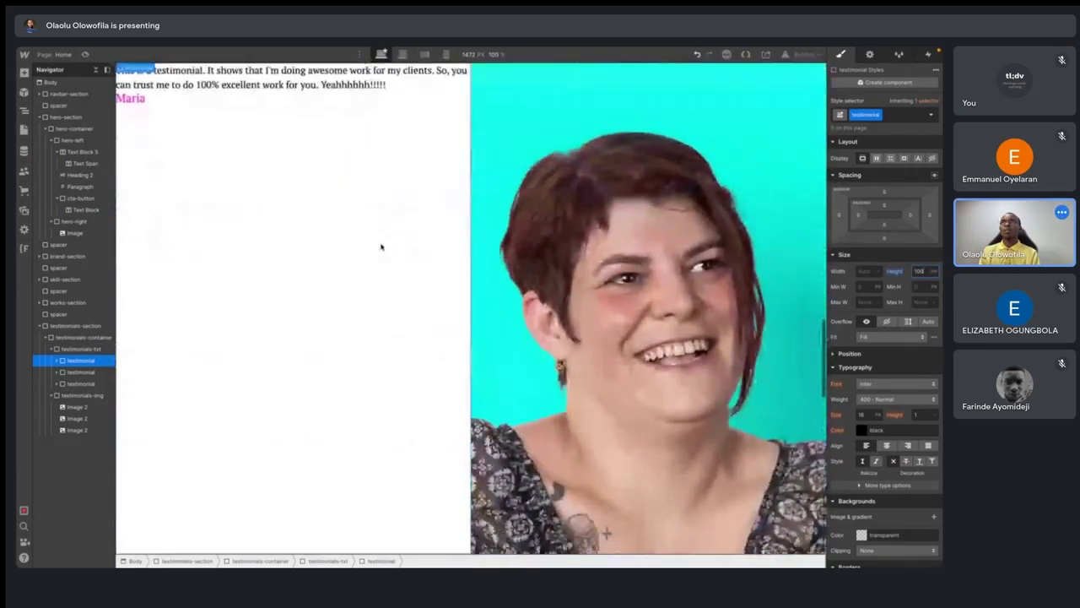
scroll(380, 246, "up", 1)
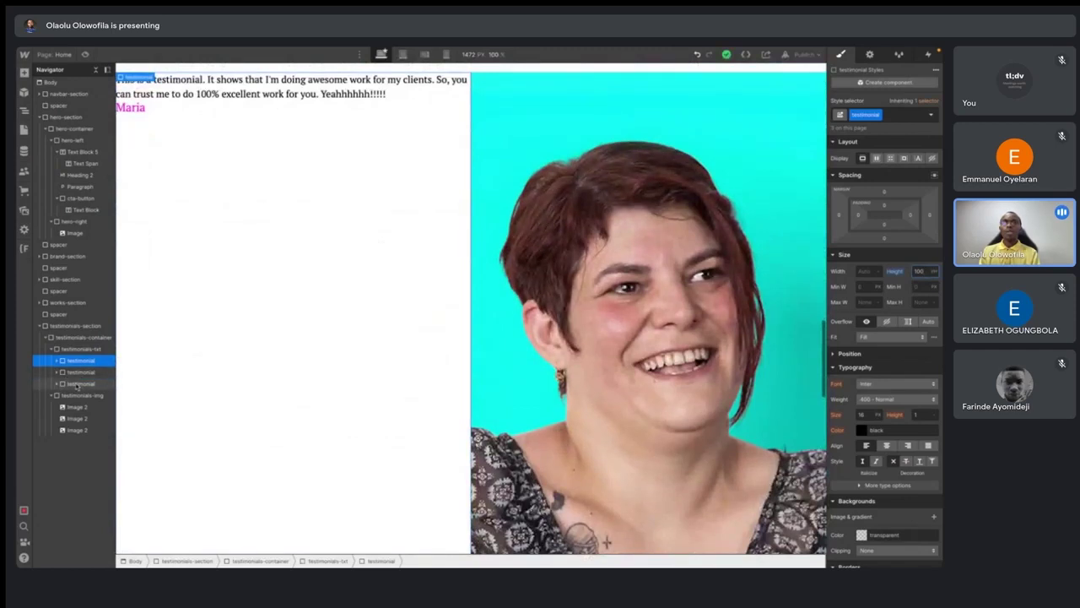
left_click(77, 384)
left_click(74, 349)
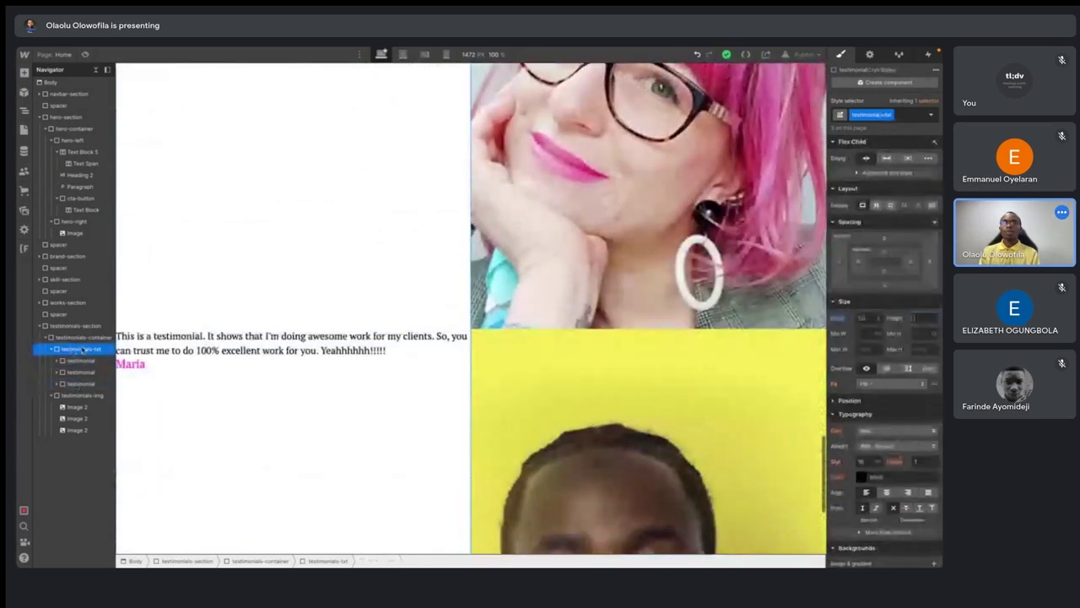
- Give the testimonial blocks a solid near-white background colour
left_click(84, 362)
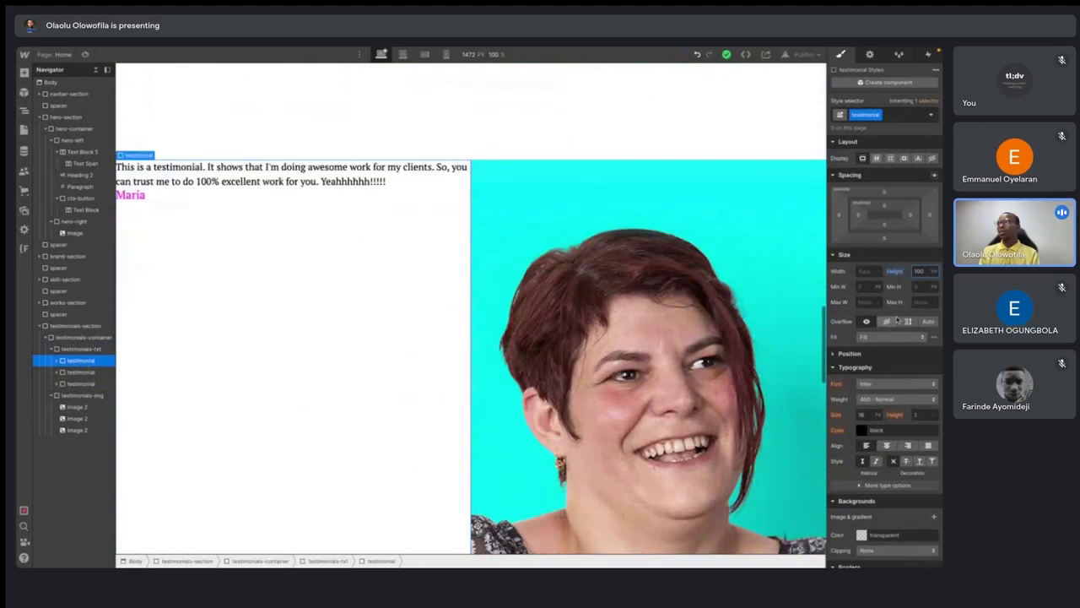
scroll(880, 407, "down", 3)
scroll(880, 407, "down", 2)
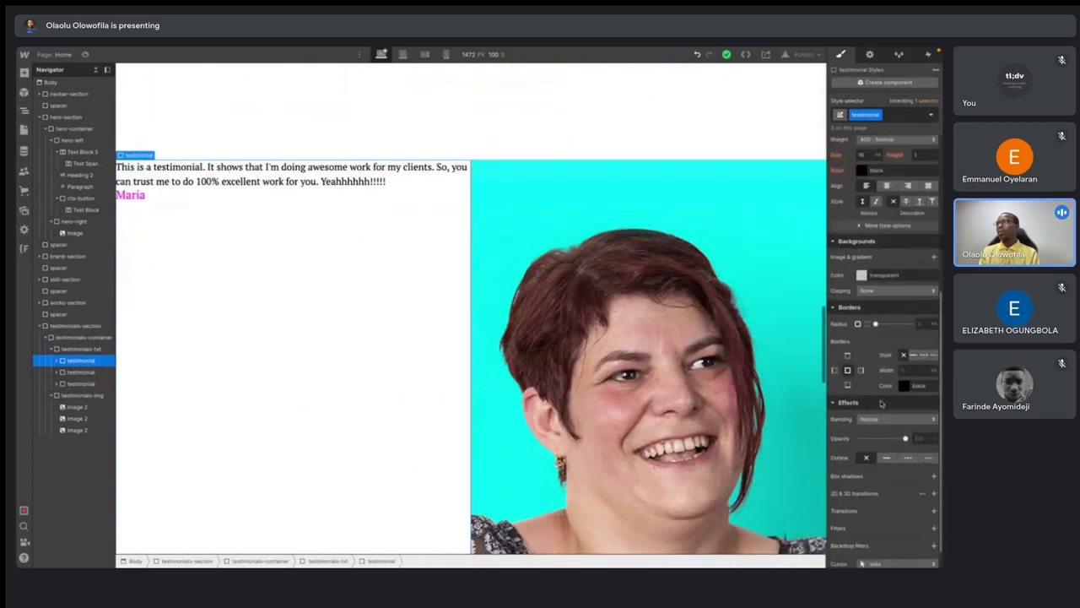
left_click(861, 275)
left_click_drag(832, 343, 922, 366)
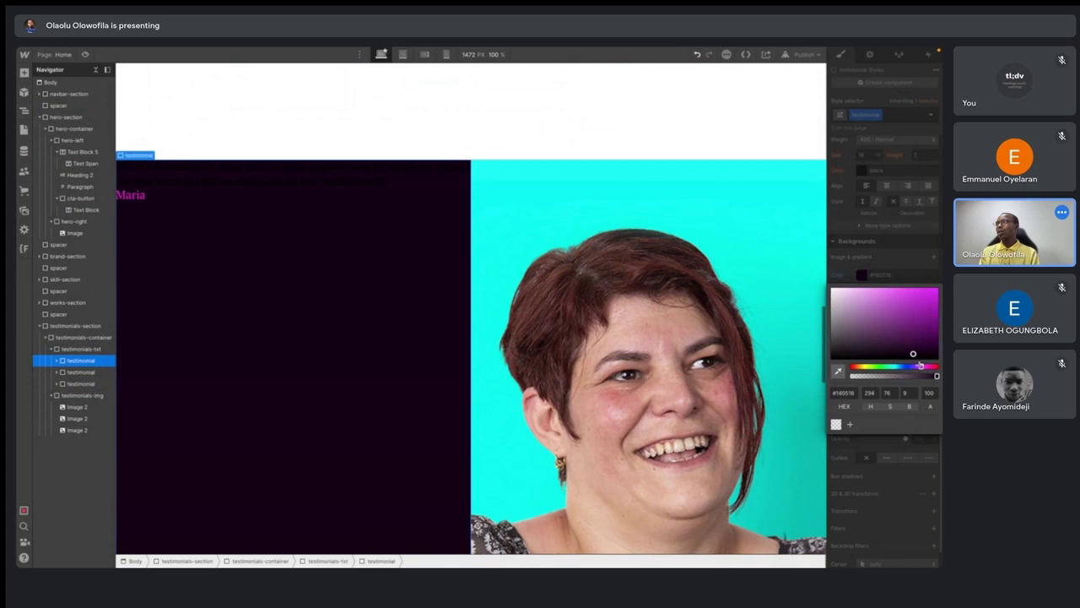
left_click_drag(882, 302, 833, 274)
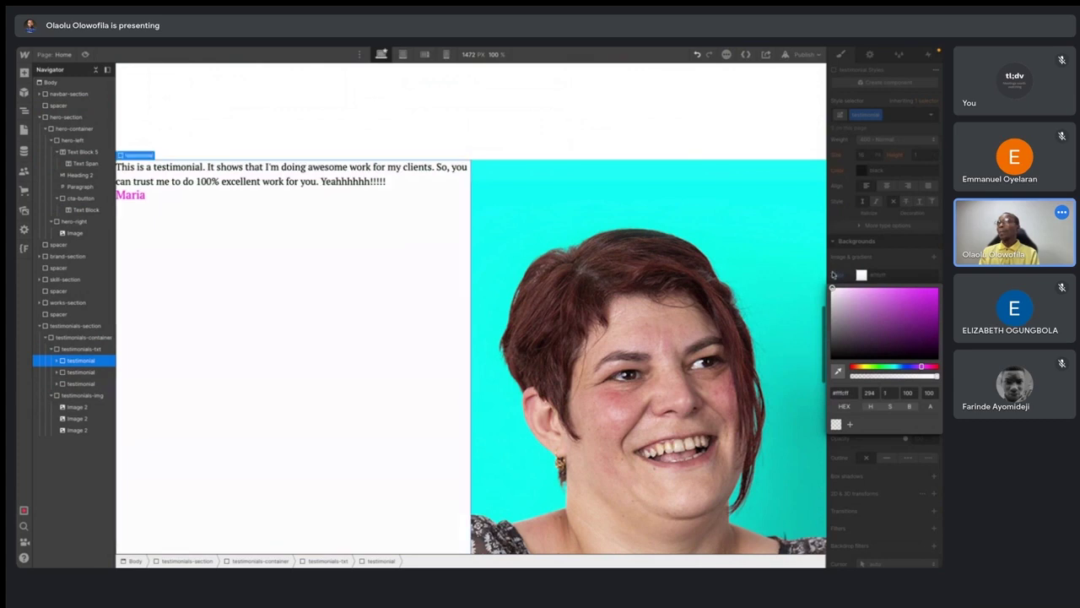
left_click(880, 248)
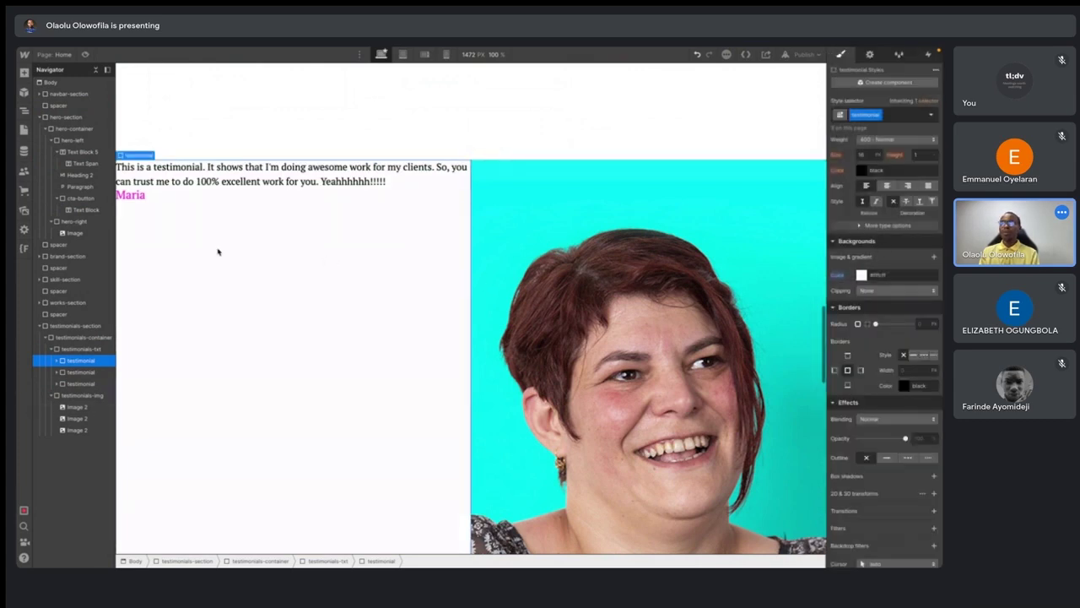
- Make the testimonial block a vertical flex layout centred on both axes, with 72 px padding on its left and right sides
scroll(873, 194, "up", 3)
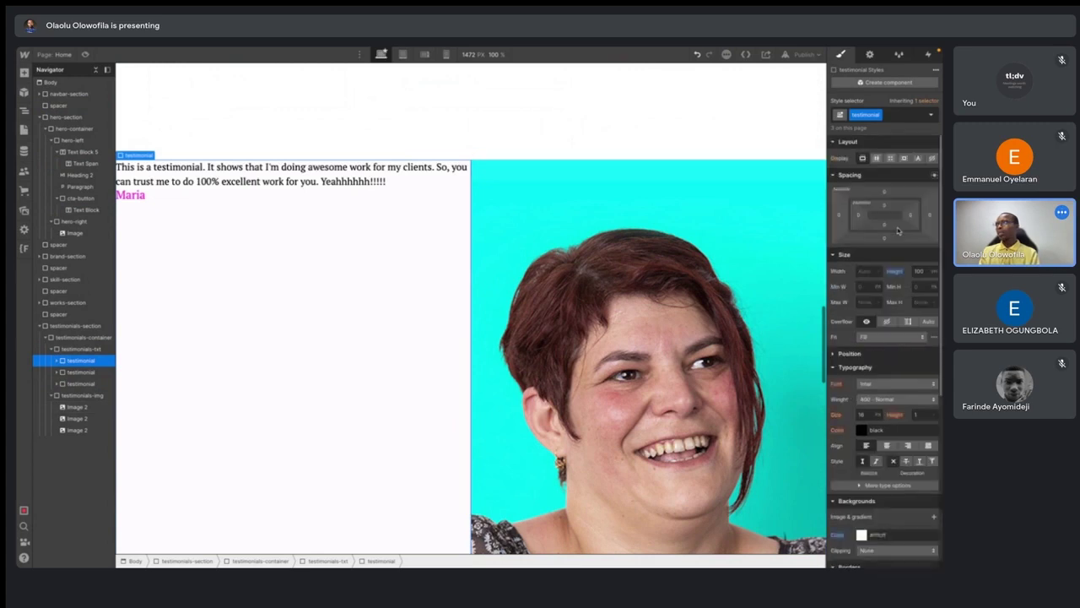
left_click(875, 159)
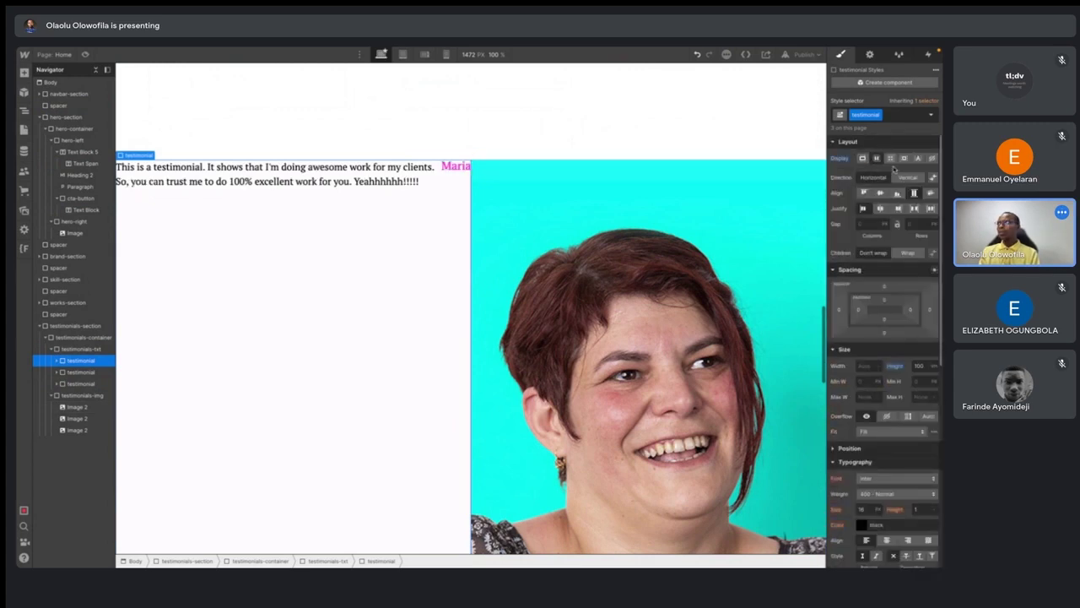
left_click(899, 178)
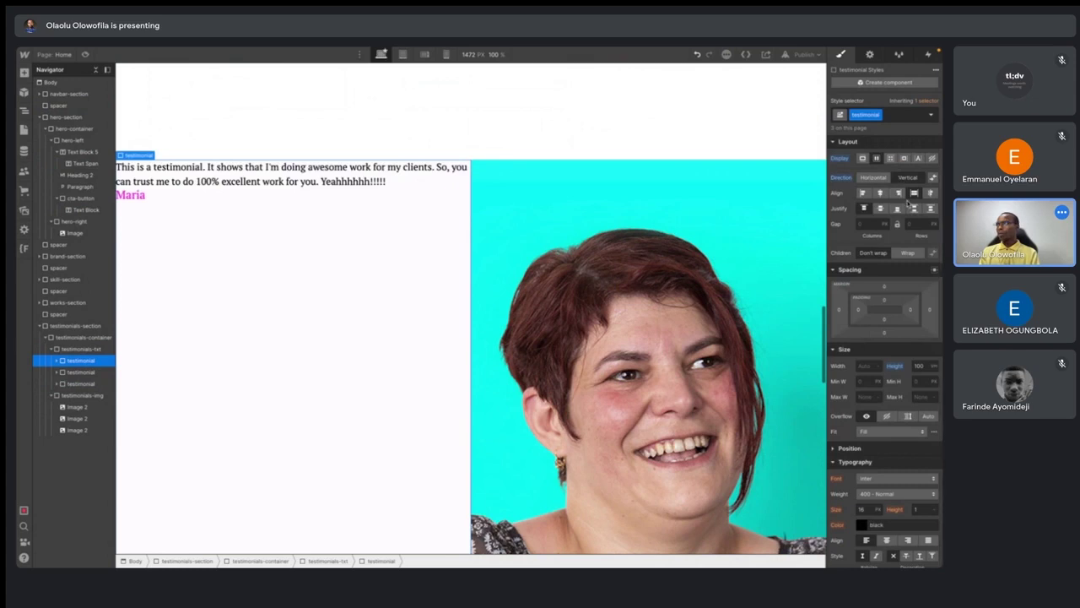
left_click(881, 193)
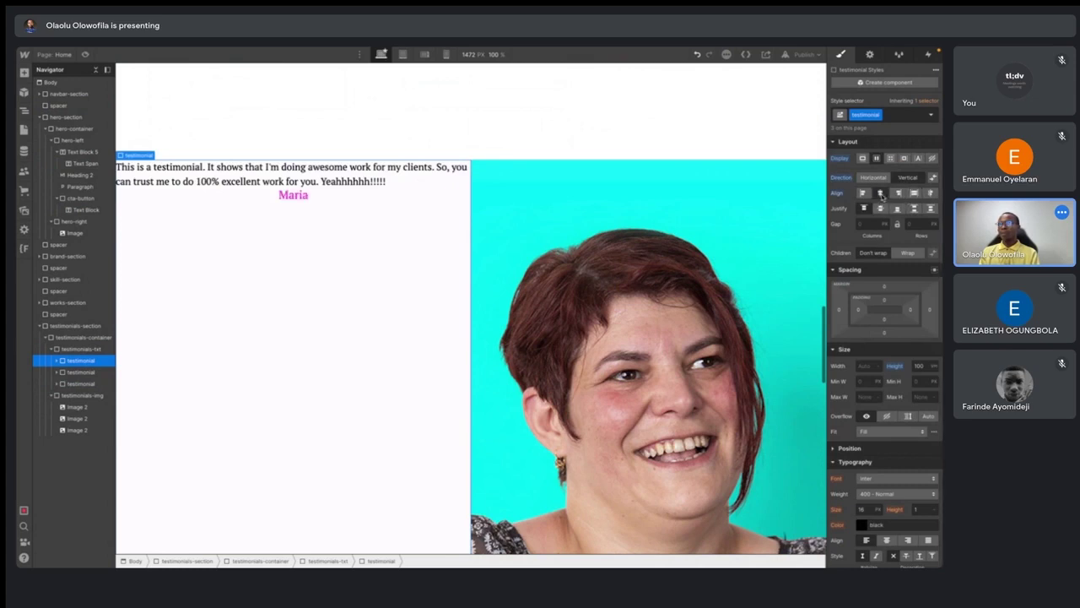
left_click(880, 208)
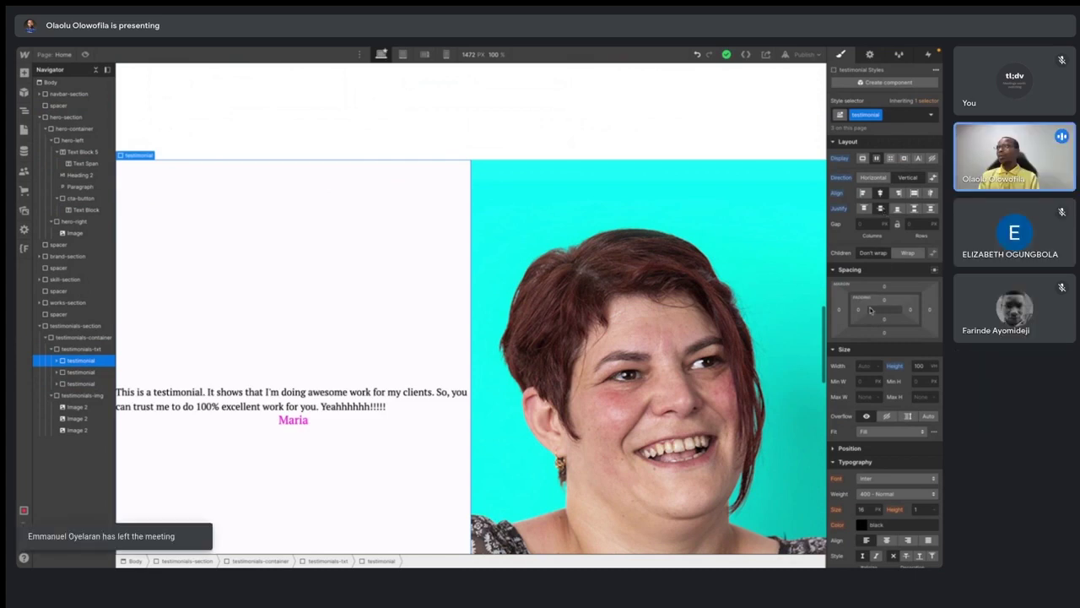
left_click_drag(860, 312, 896, 323)
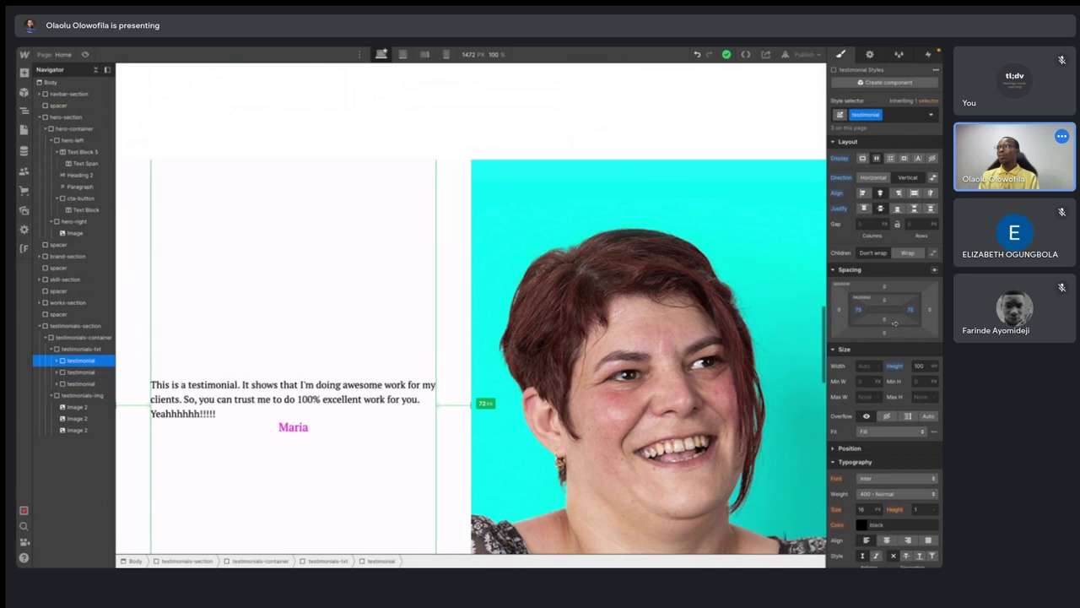
- Centre-align the testimonial's quote text and set the testimonial block's row gap to 20 px
left_click(375, 412)
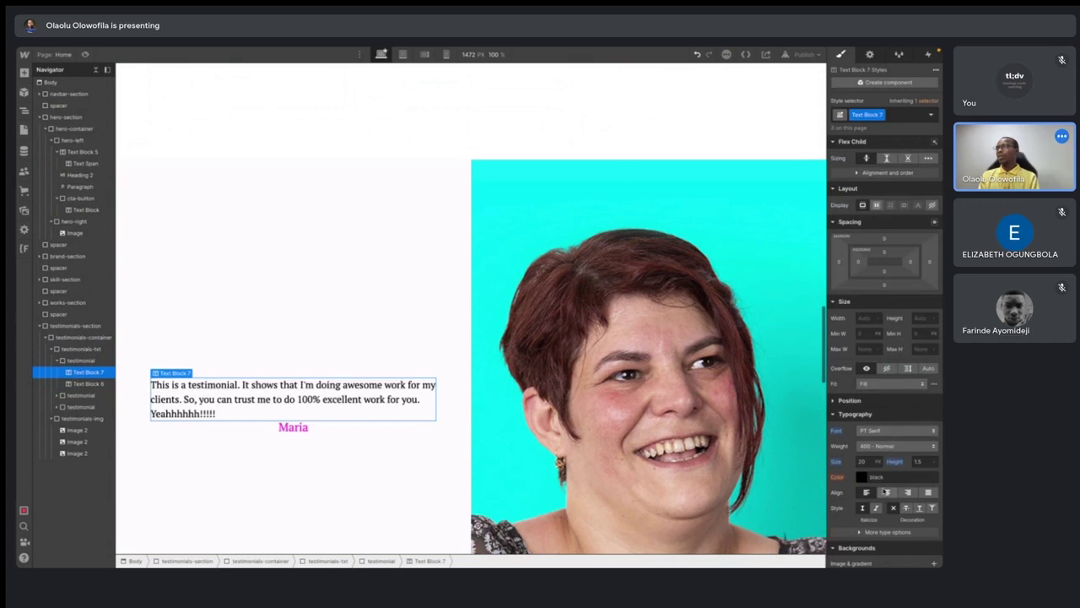
left_click(886, 492)
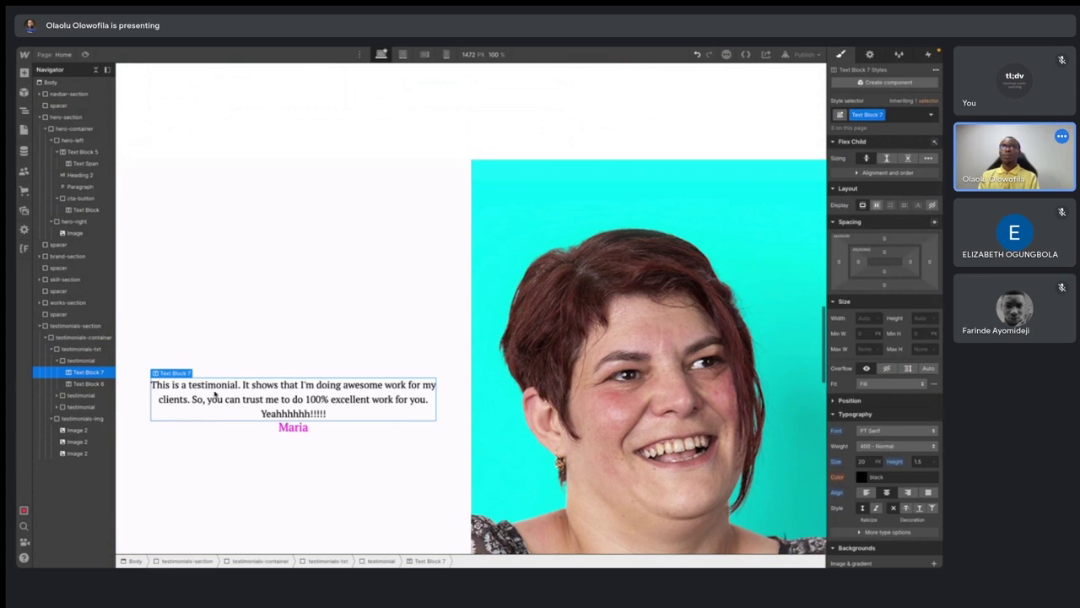
left_click(76, 361)
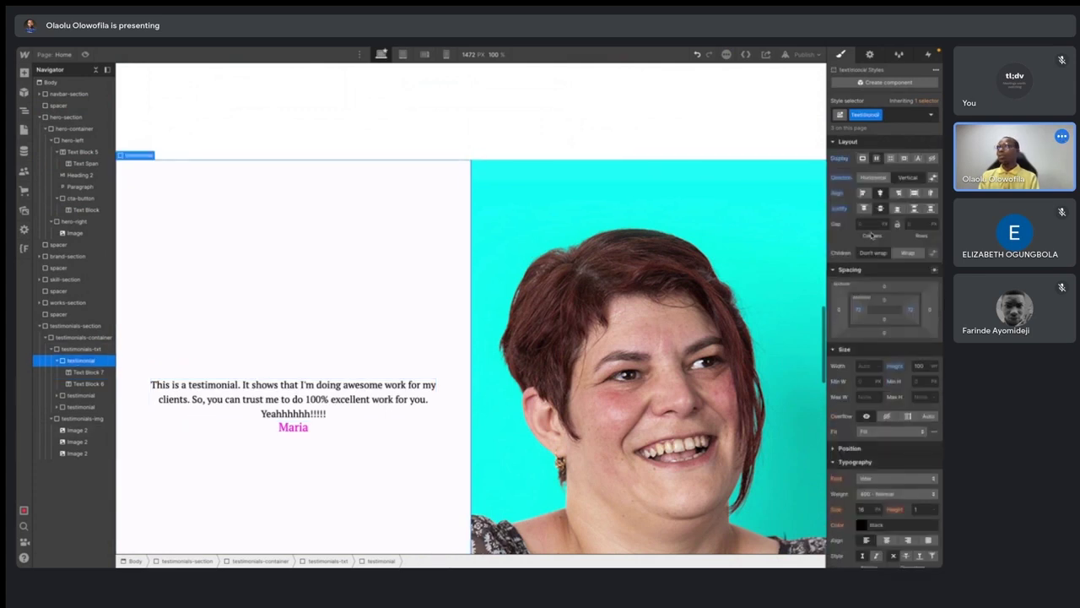
left_click(915, 224)
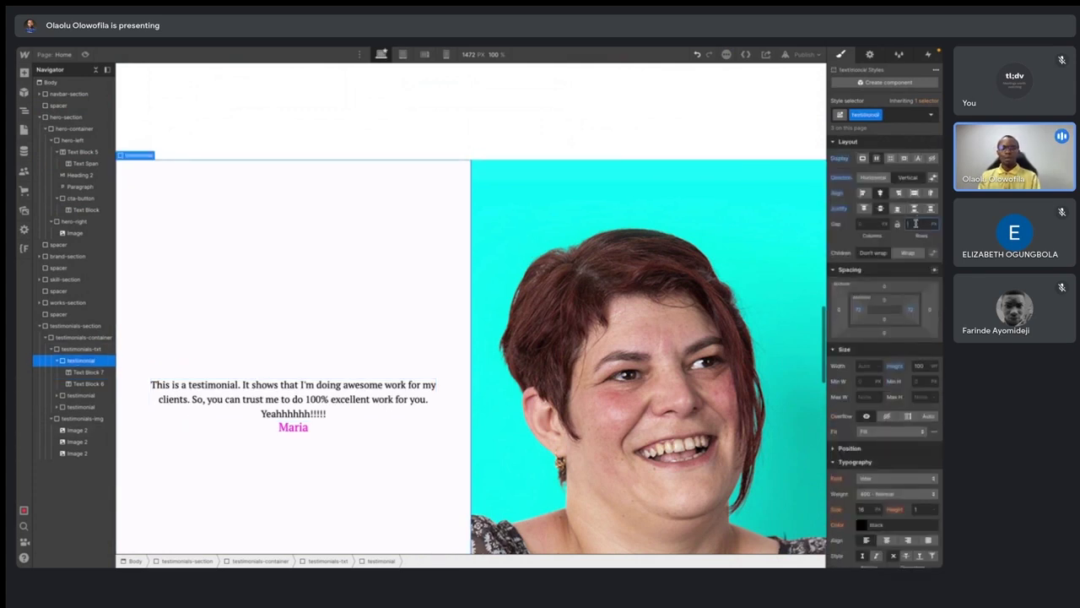
type("20")
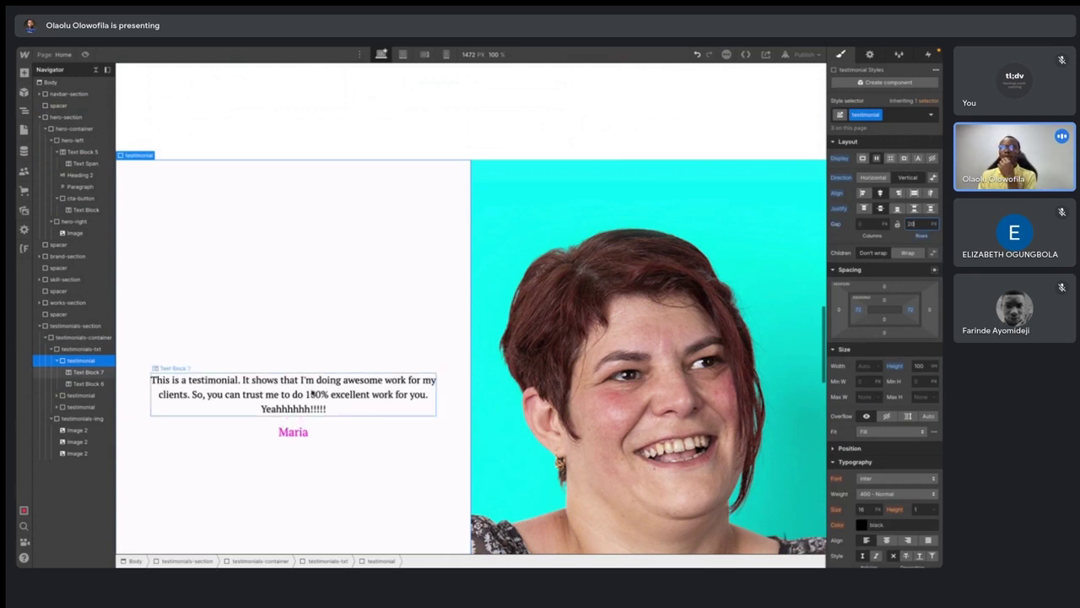
- Set the font size of the testimonial's quote text to 24 px
left_click(312, 392)
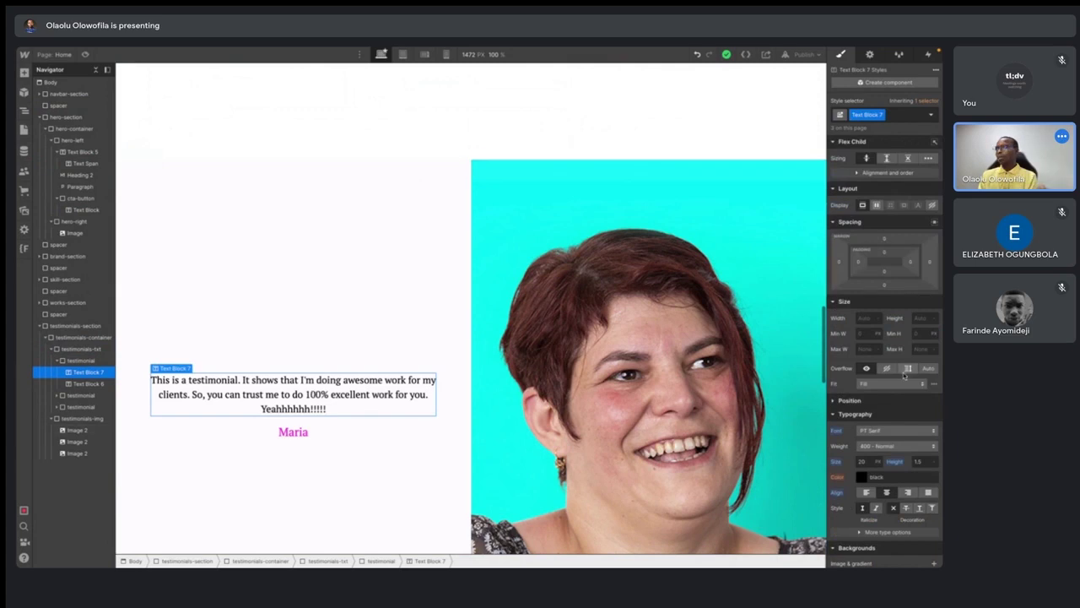
left_click(865, 462)
type("24")
key("Return")
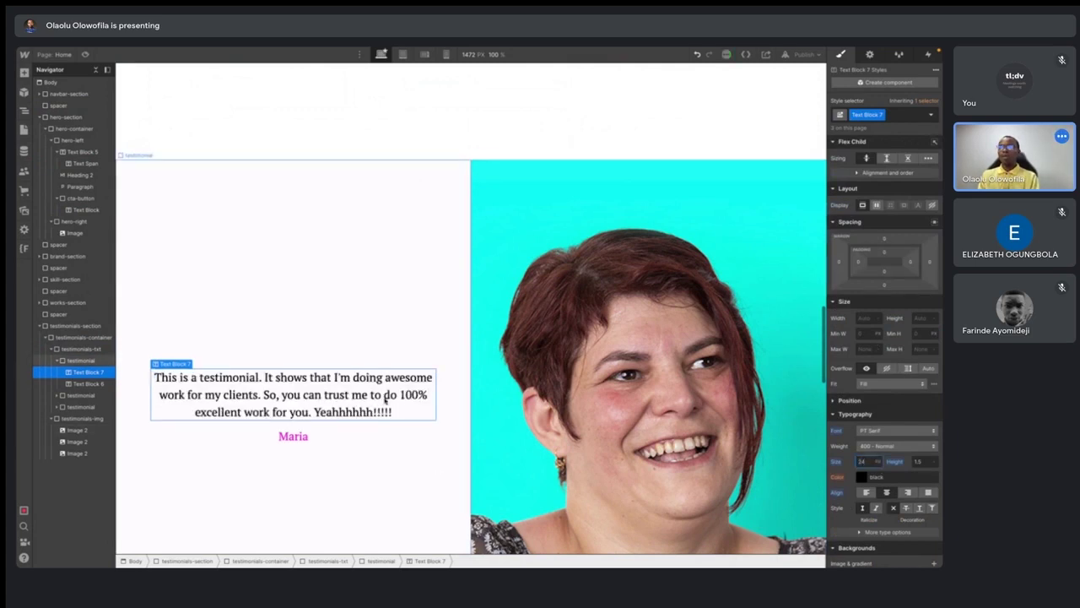
- Review the layout of the first testimonial beside its client image
left_click(308, 298)
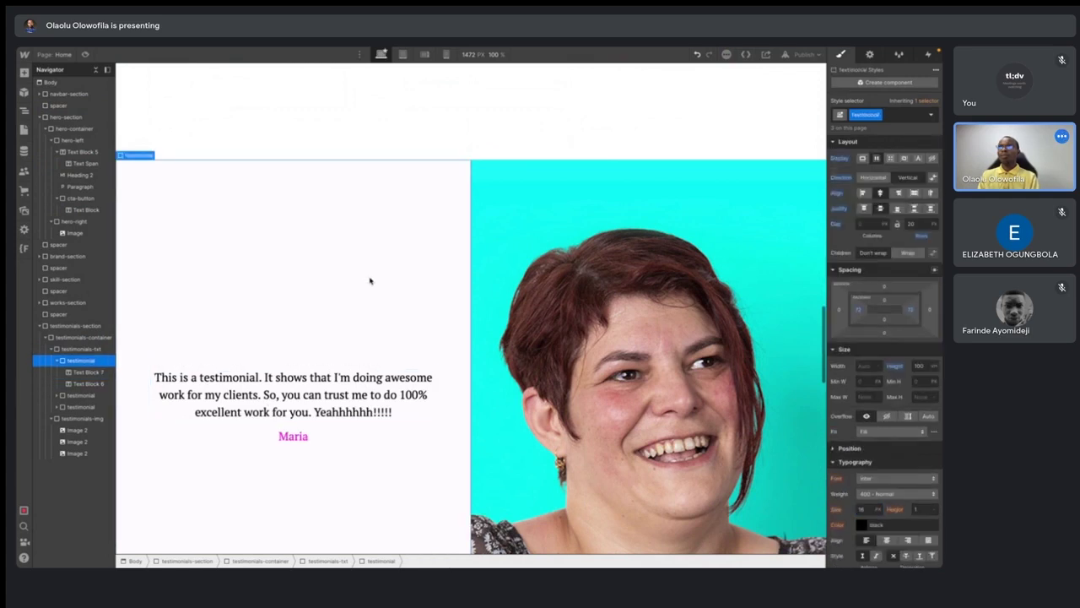
scroll(400, 231, "down", 2)
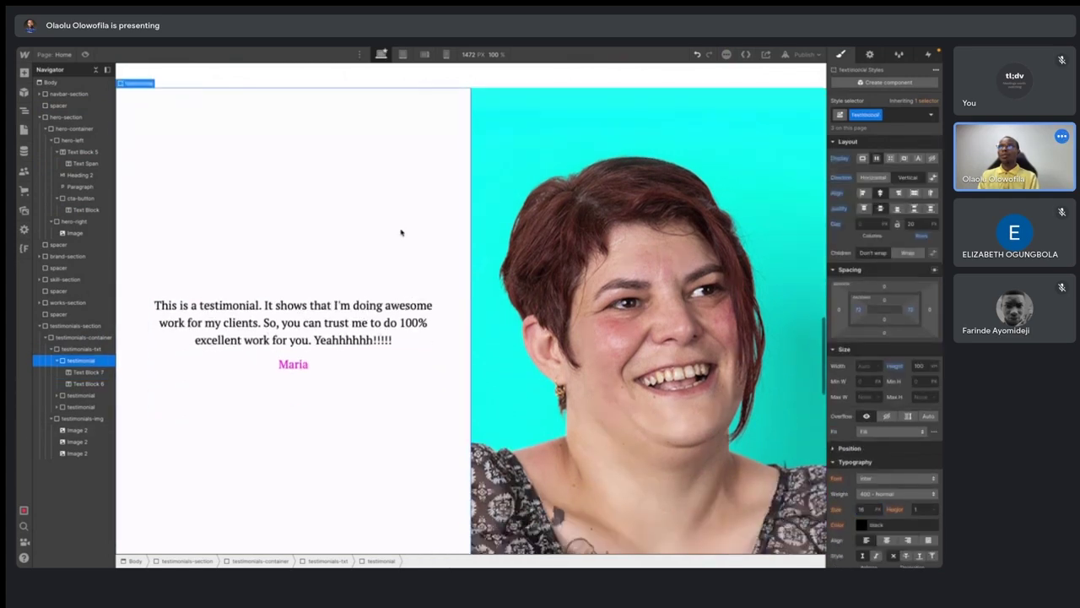
scroll(401, 232, "up", 2)
scroll(401, 232, "down", 1)
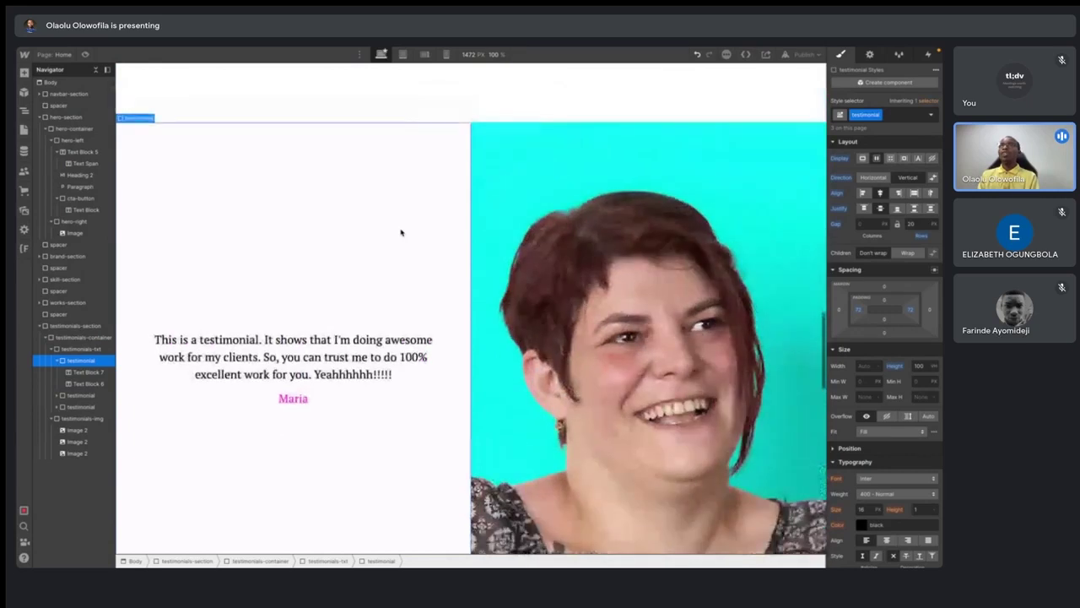
scroll(401, 231, "up", 2)
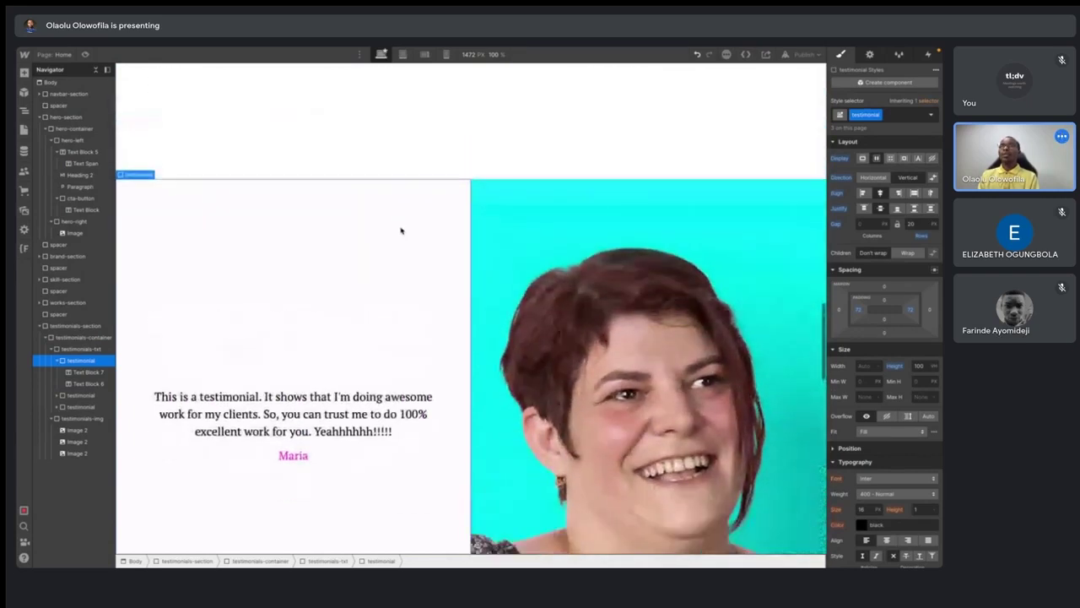
scroll(400, 231, "down", 2)
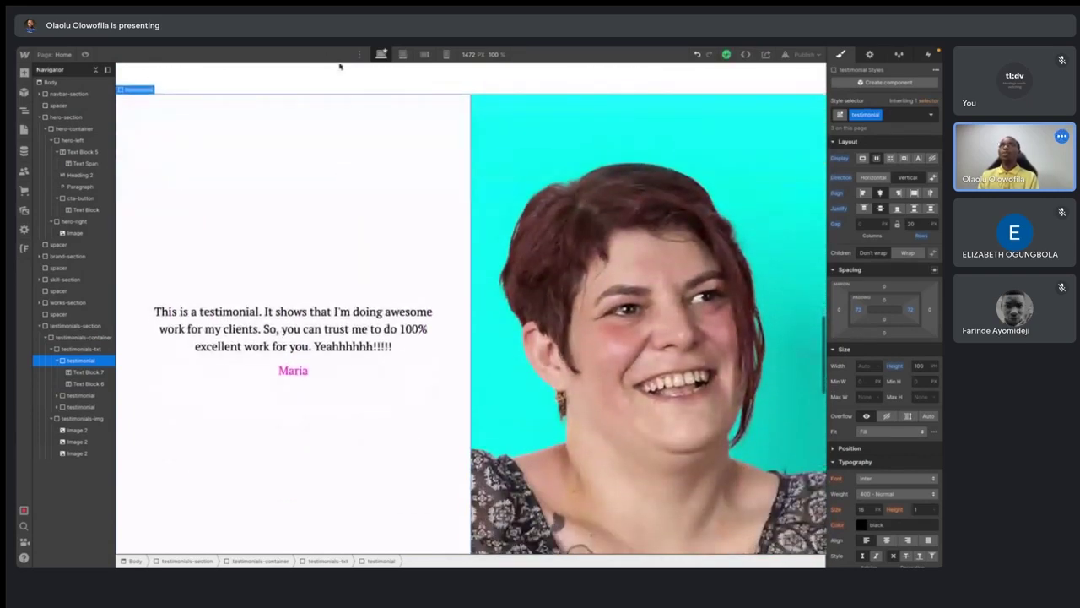
scroll(317, 184, "down", 1)
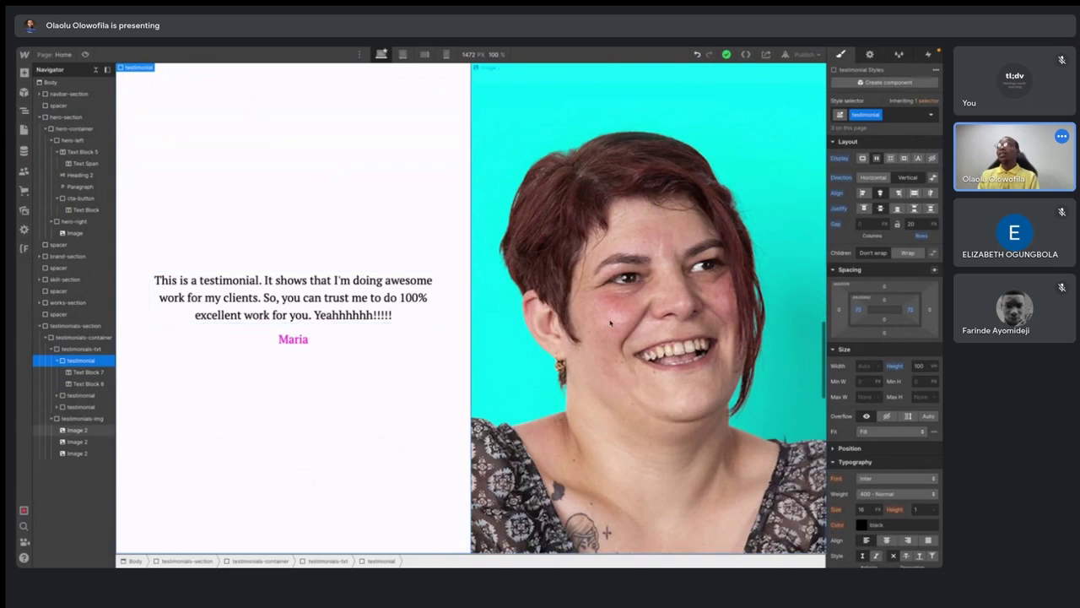
- Replace the client name in the second testimonial with another client's first name
scroll(321, 142, "down", 5)
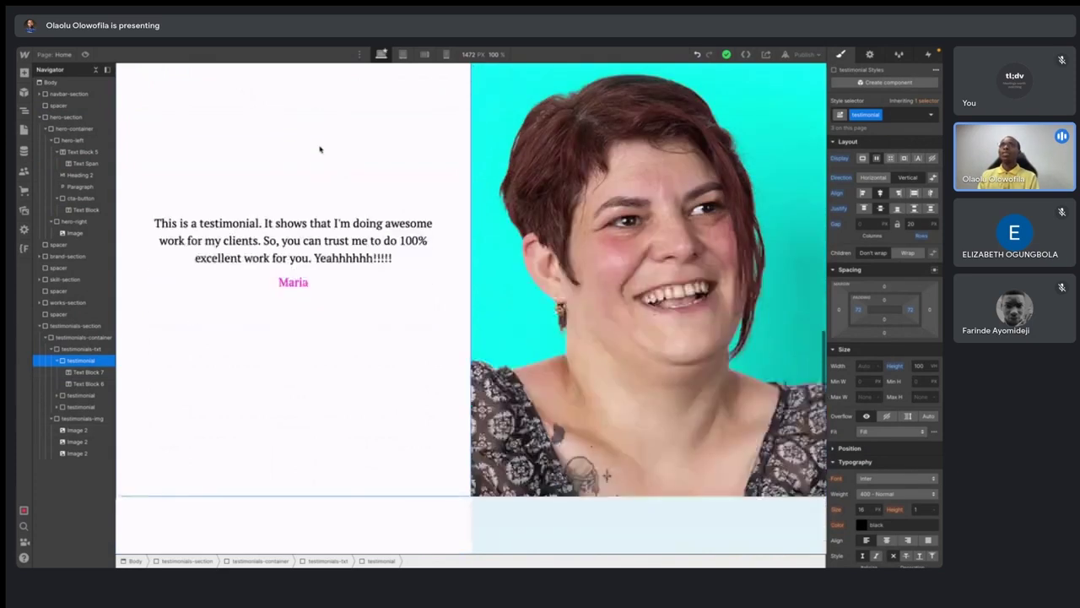
scroll(281, 302, "down", 1)
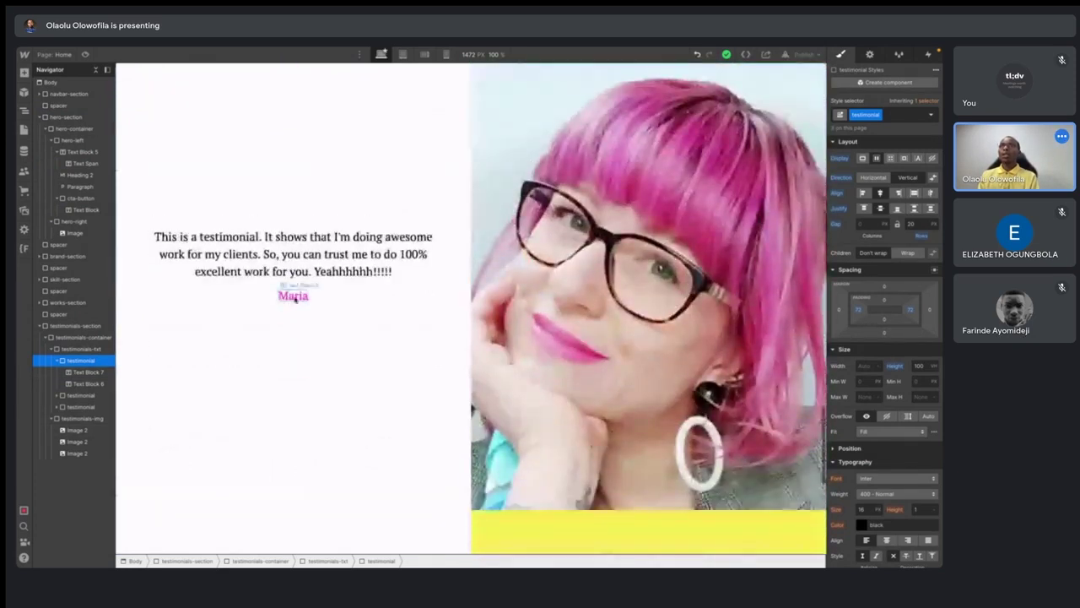
left_click(295, 297)
double_click(293, 296)
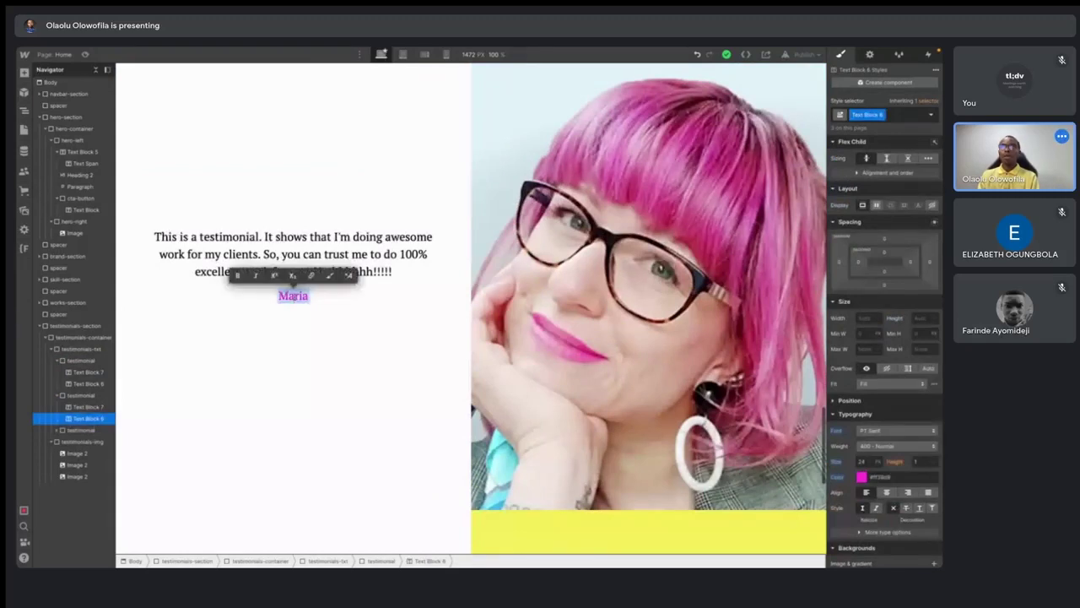
type("Jane")
- Replace everything after the first sentence of the second testimonial's quote with "Here is another testimonial from a very satisfied client. Watch out!!!!!!"
left_click(301, 253)
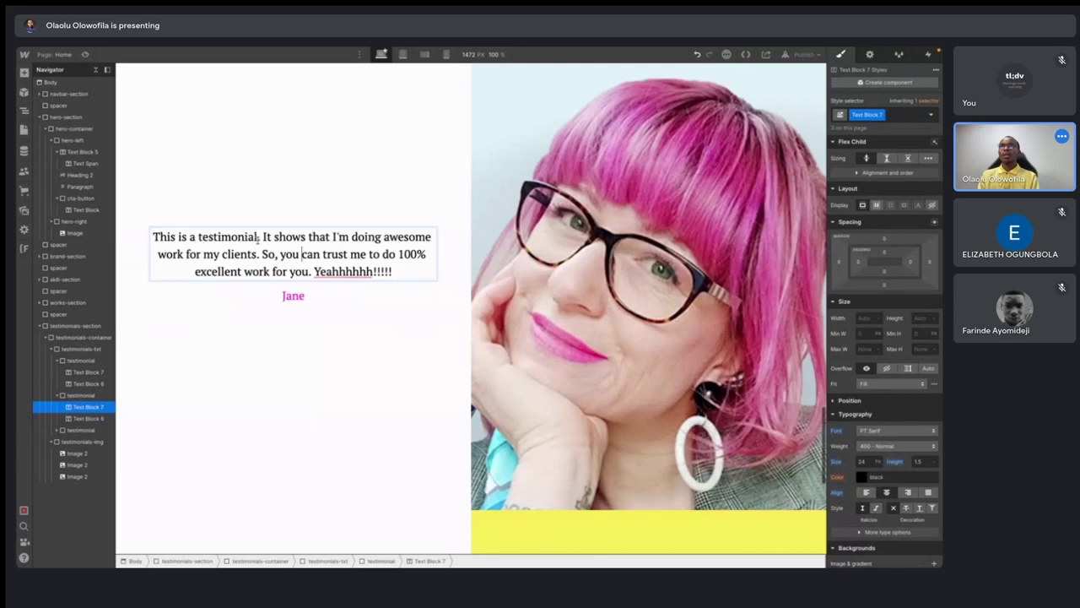
left_click_drag(261, 237, 421, 294)
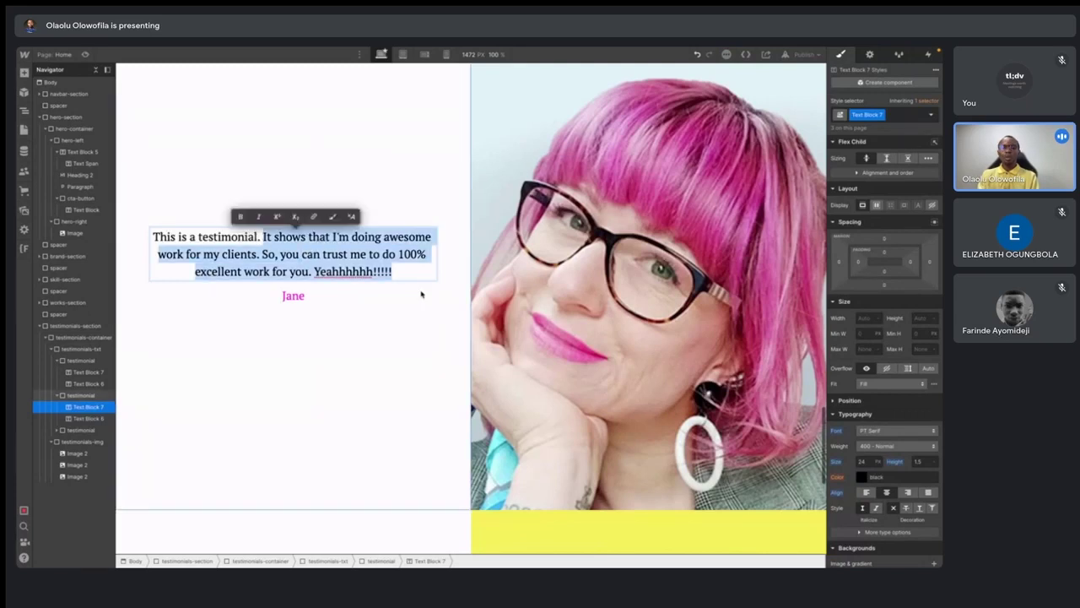
type("Here is")
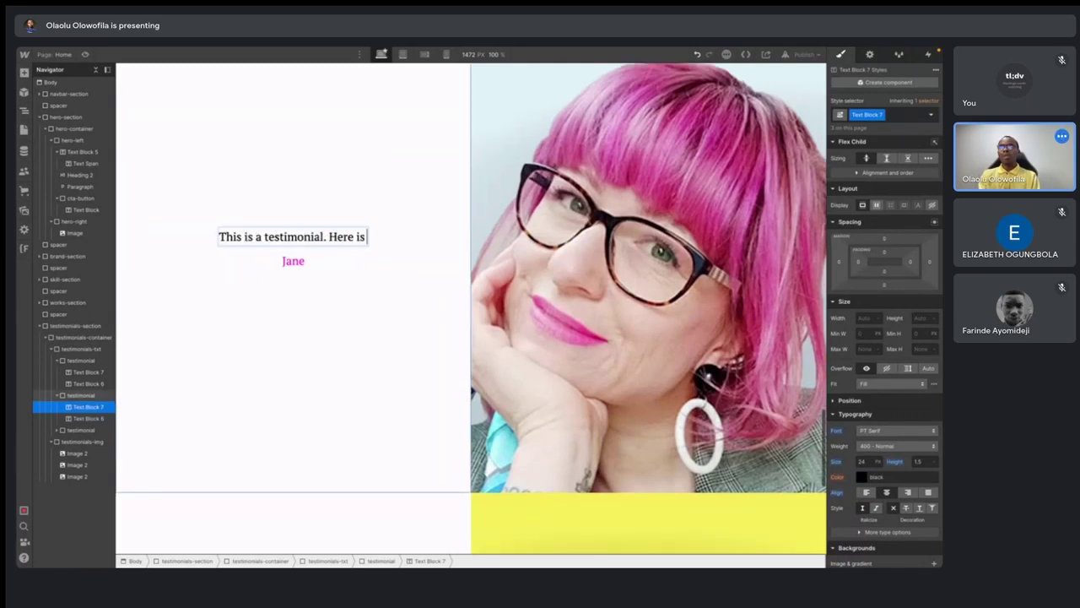
type(" another testim")
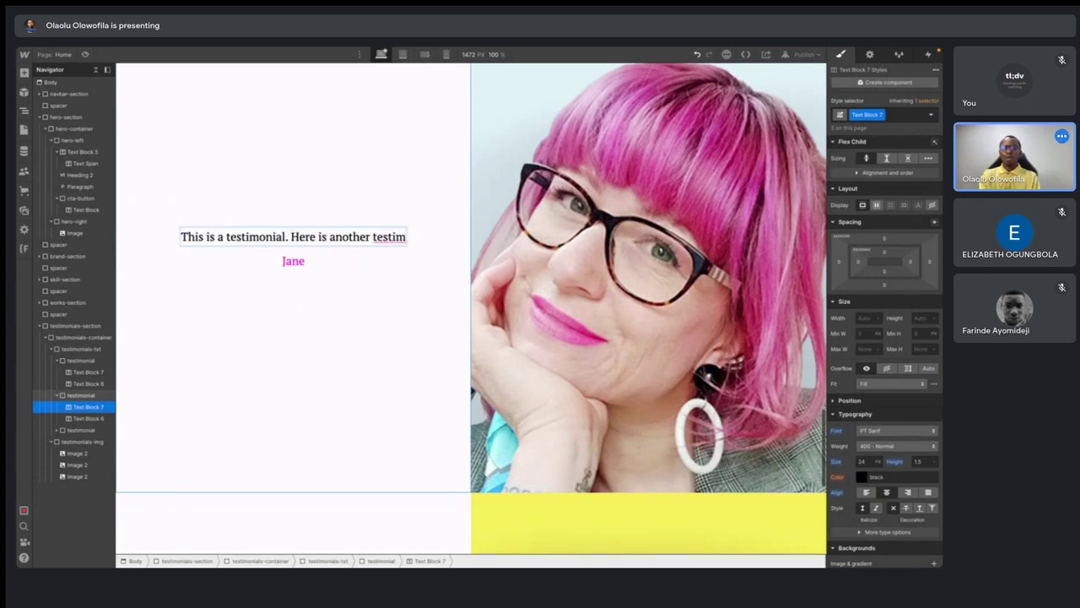
type("onial")
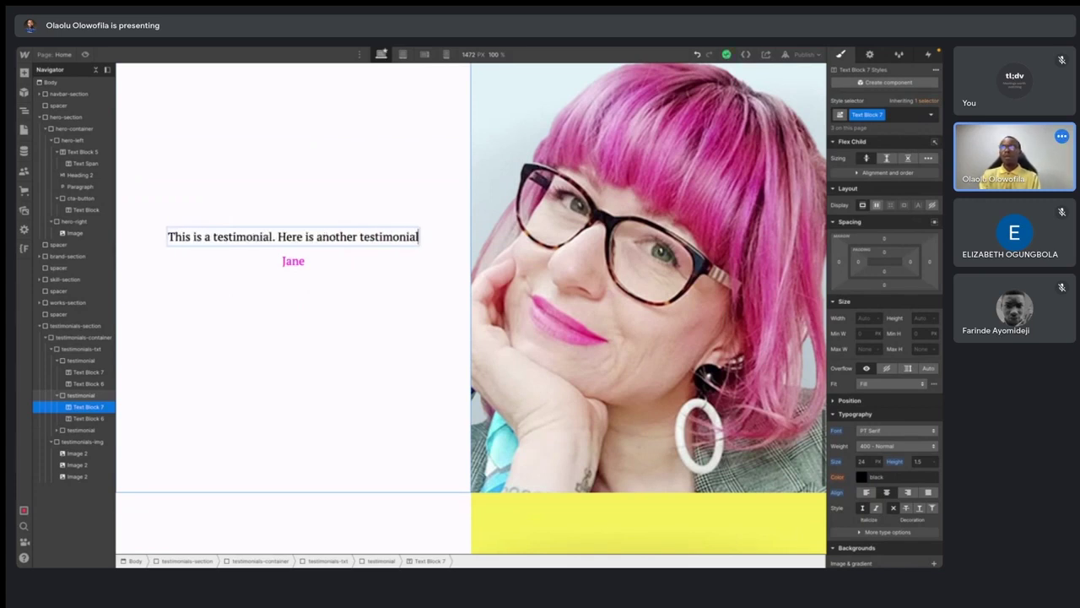
type(" from a ver")
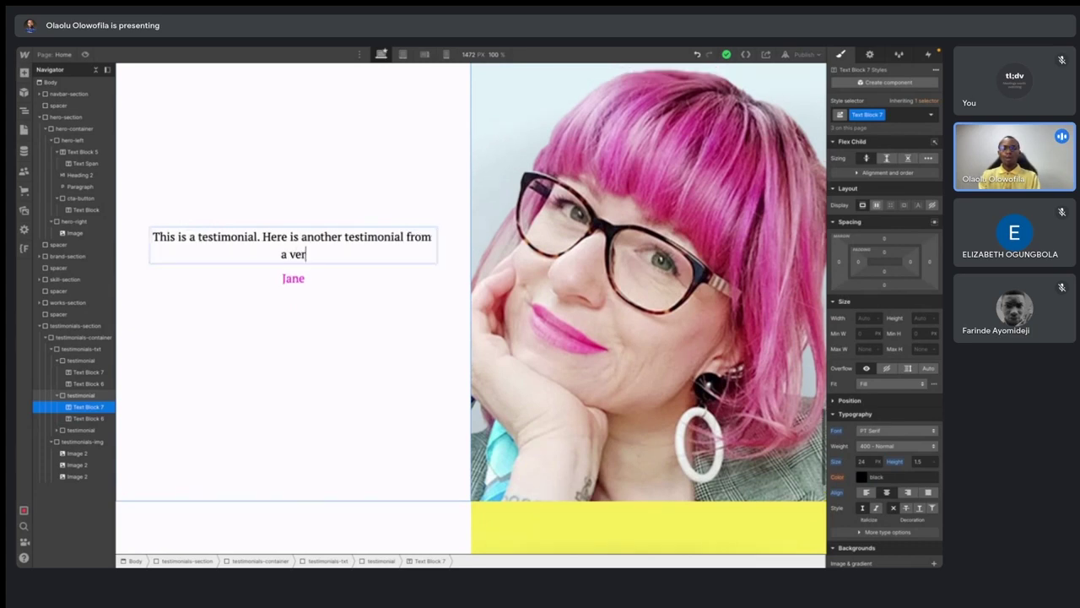
type("y satisfied")
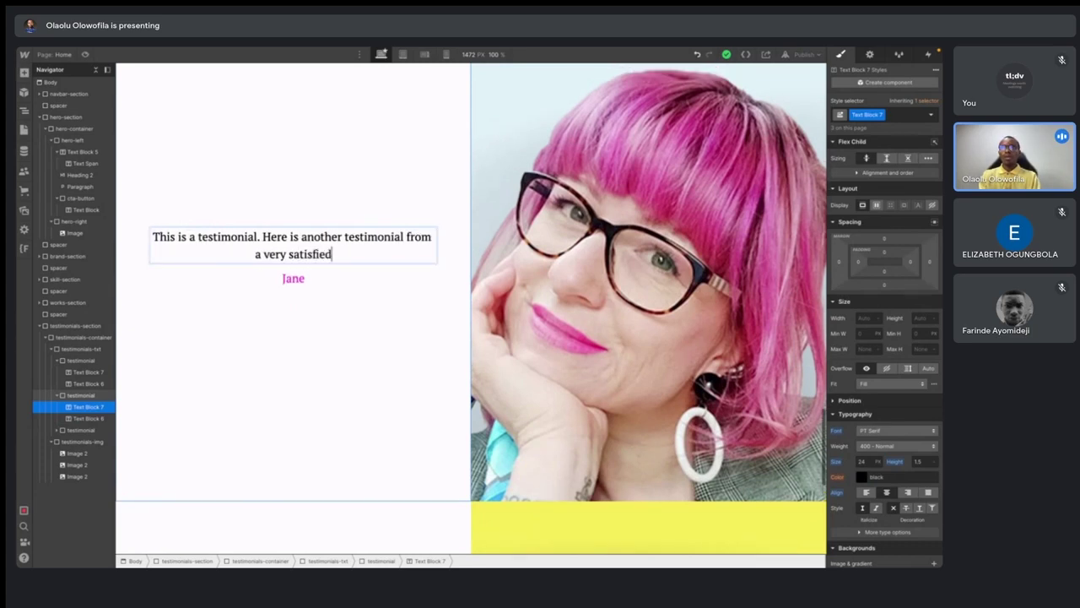
type(" client")
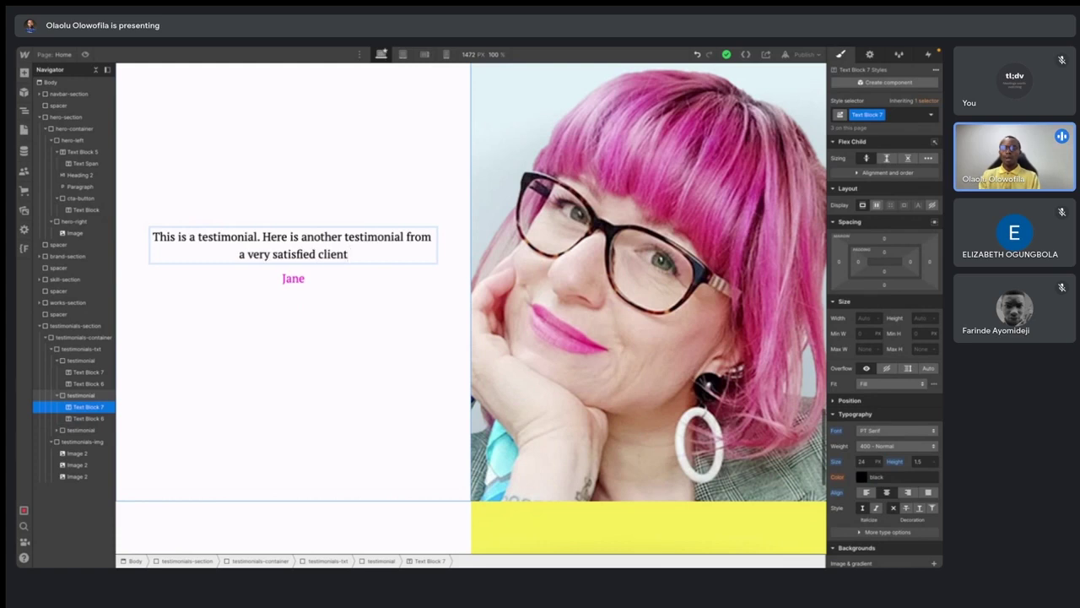
type(". Watch utt")
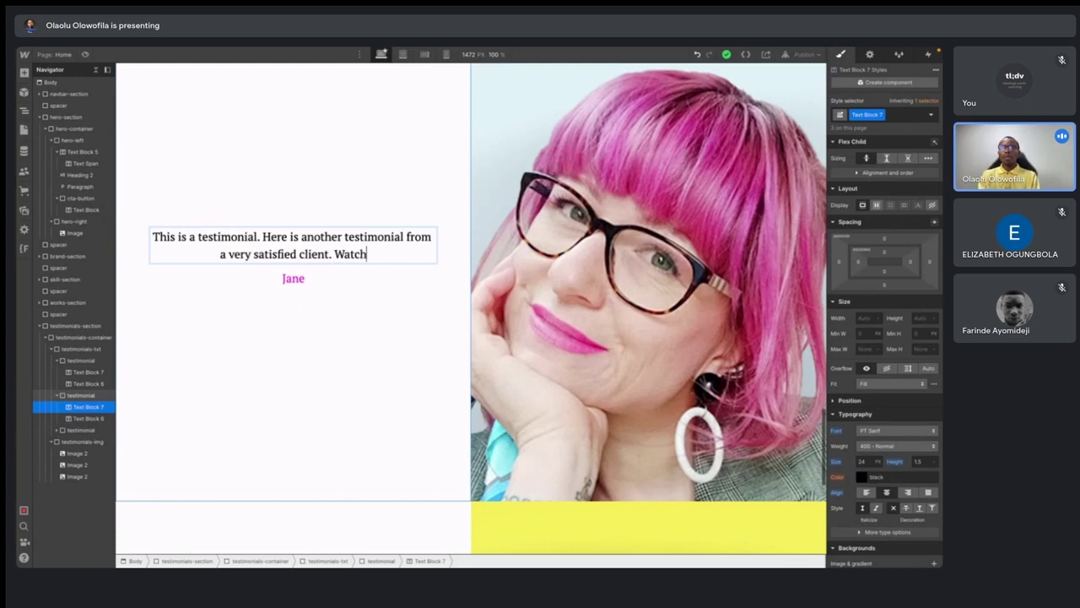
key("BackSpace")
key("BackSpace")
key("BackSpace")
type("out!!!!!!")
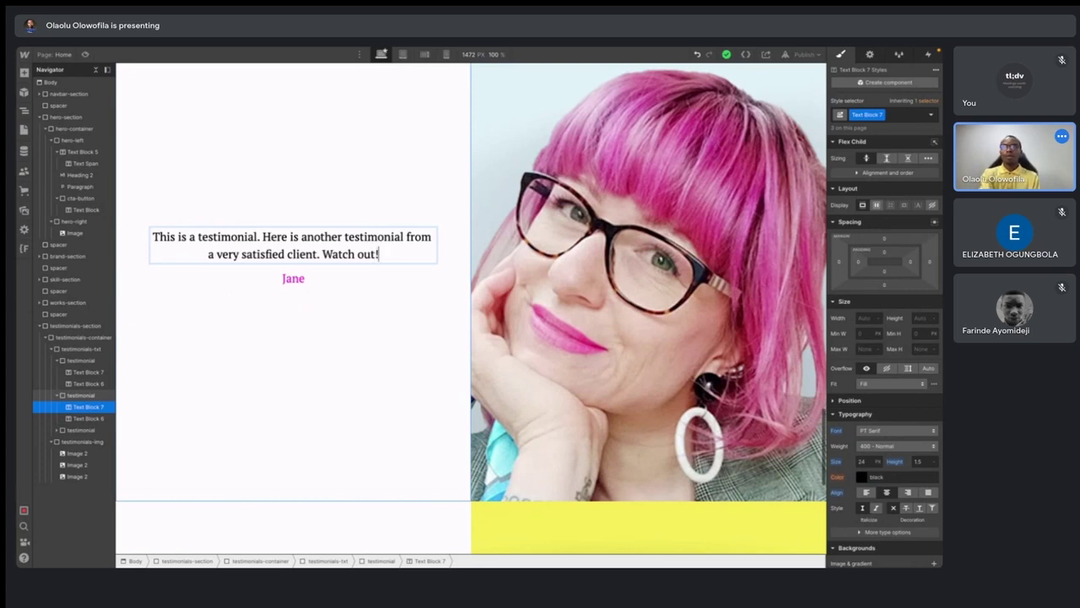
left_click(323, 381)
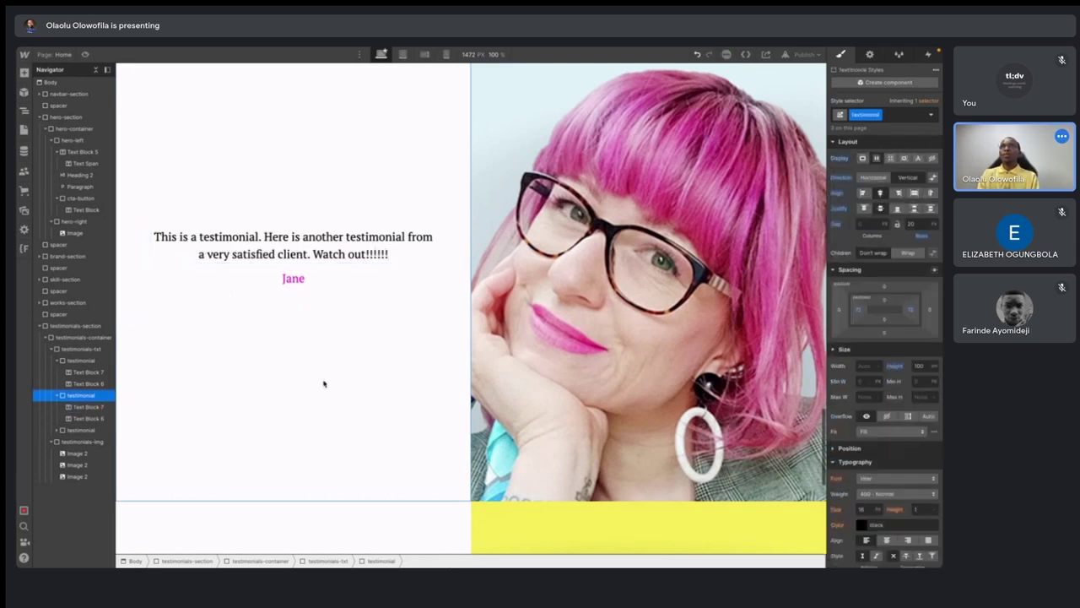
- Replace the third testimonial's quote with "Yeah, Benjamin Franklin rocks. I will always go to him for my visual design jobs. Yeahhhh!!!!!"
scroll(324, 382, "down", 4)
double_click(323, 382)
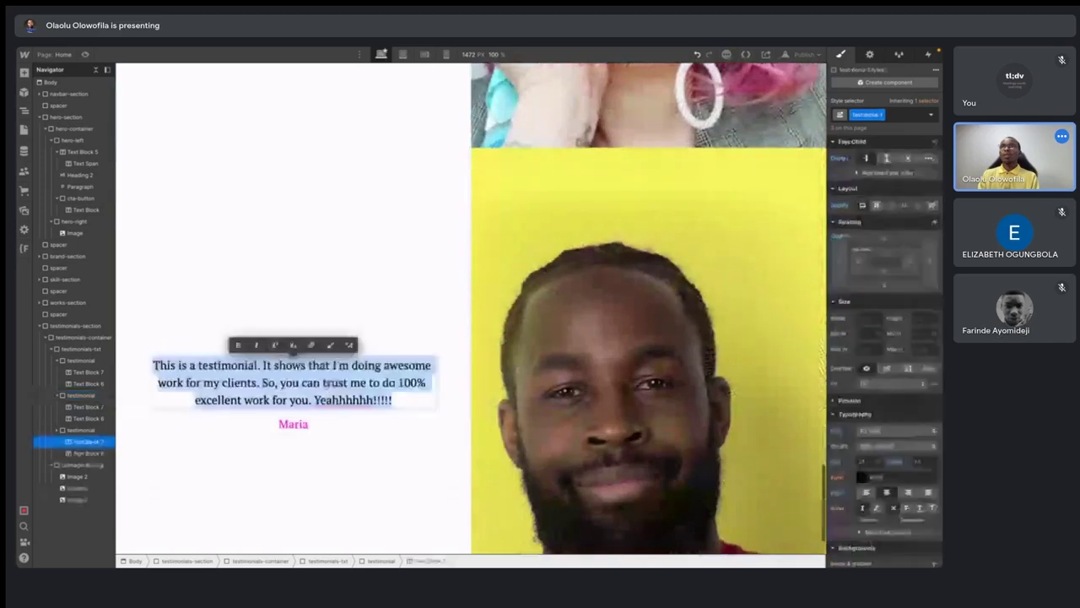
type("Ye")
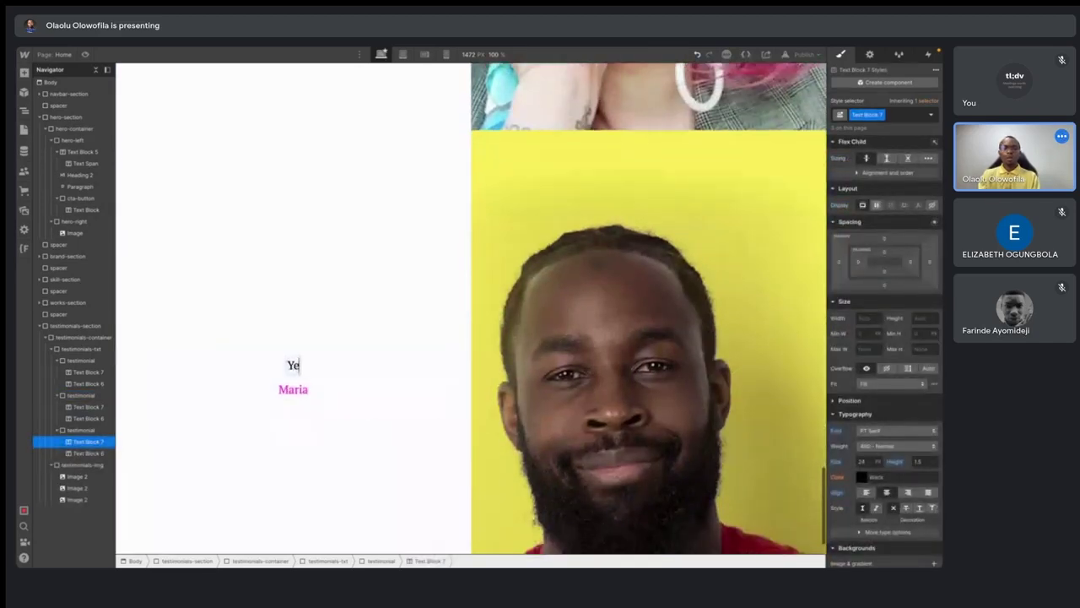
type("ah, Be")
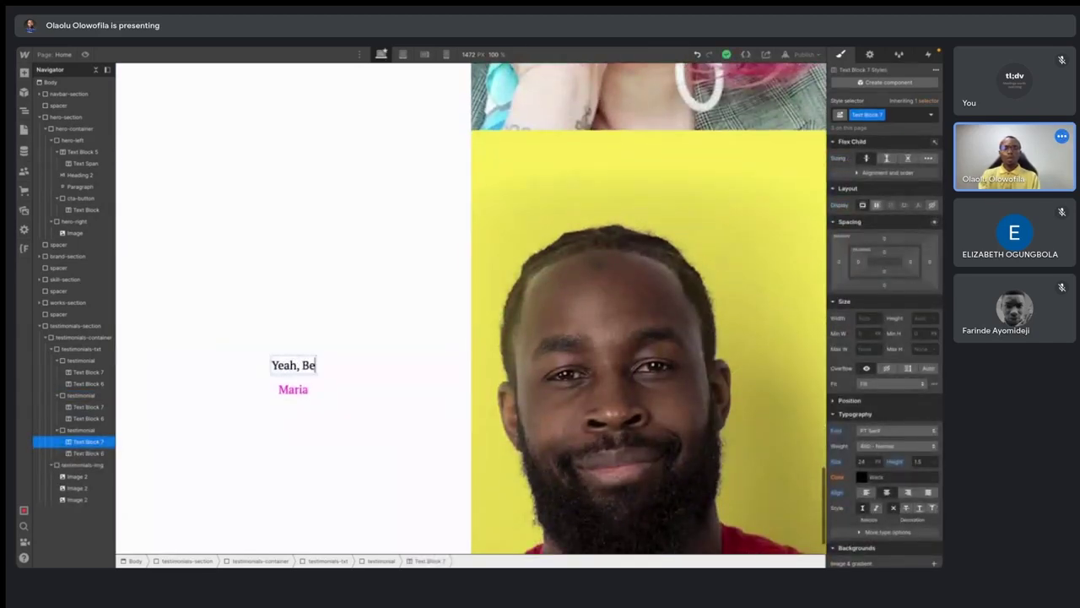
type("njamin Fra")
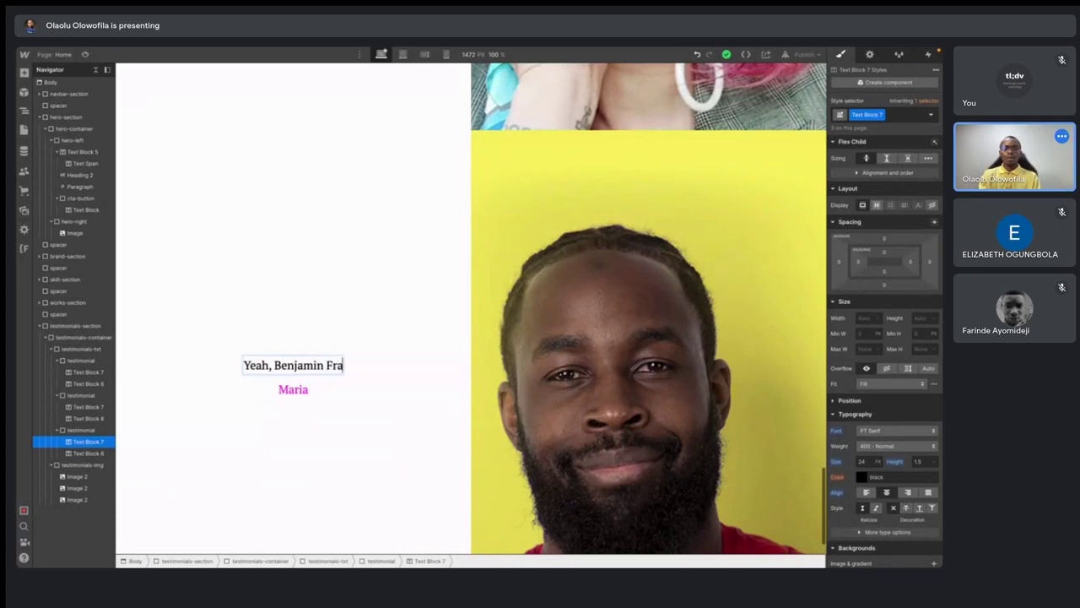
type("nklin rocks")
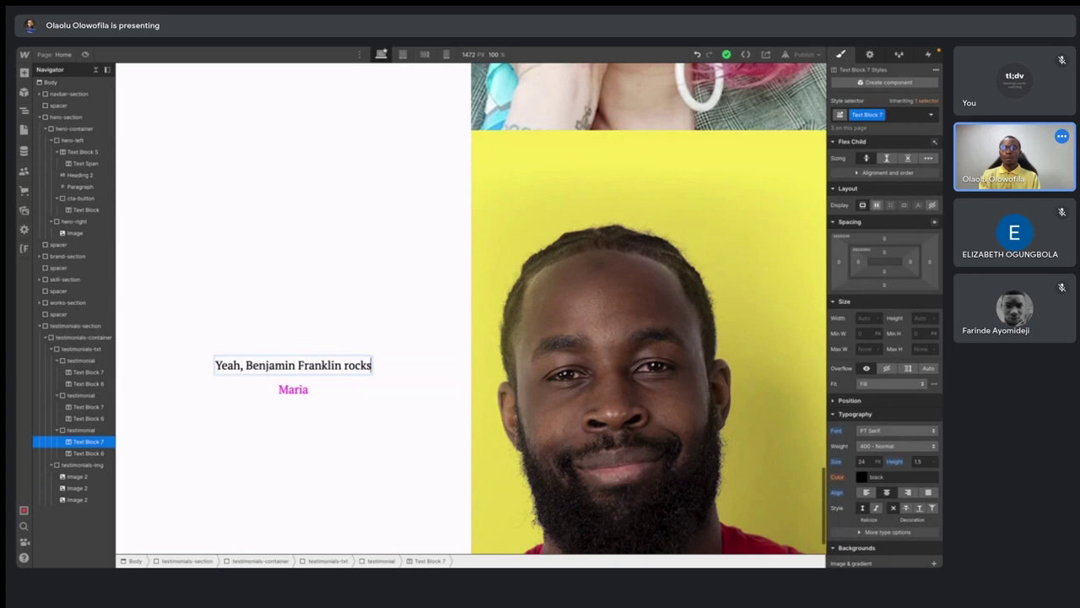
type(". I")
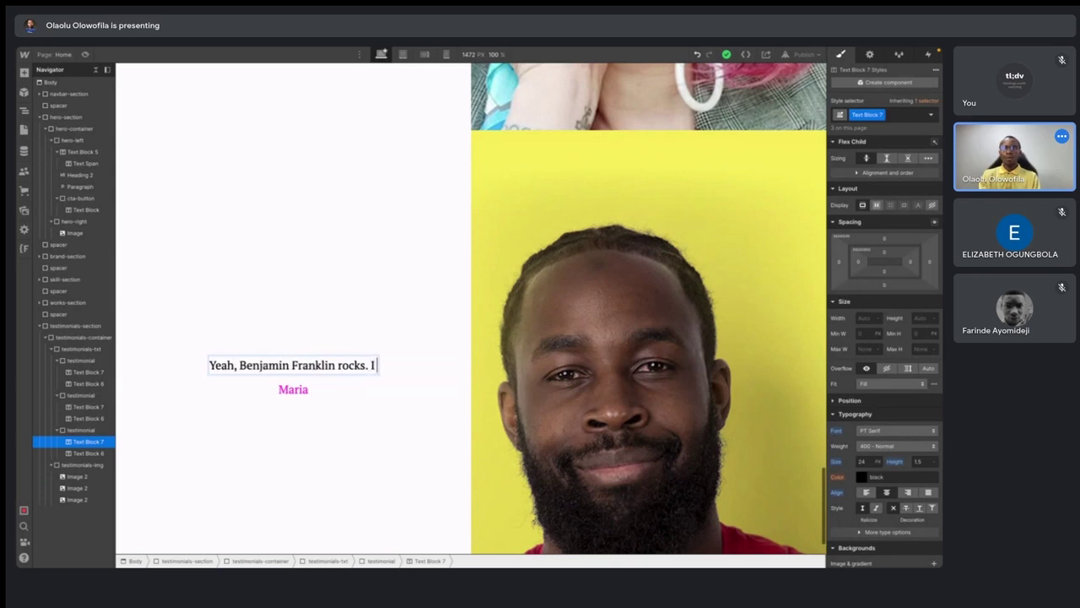
type(" will always go t")
type("m")
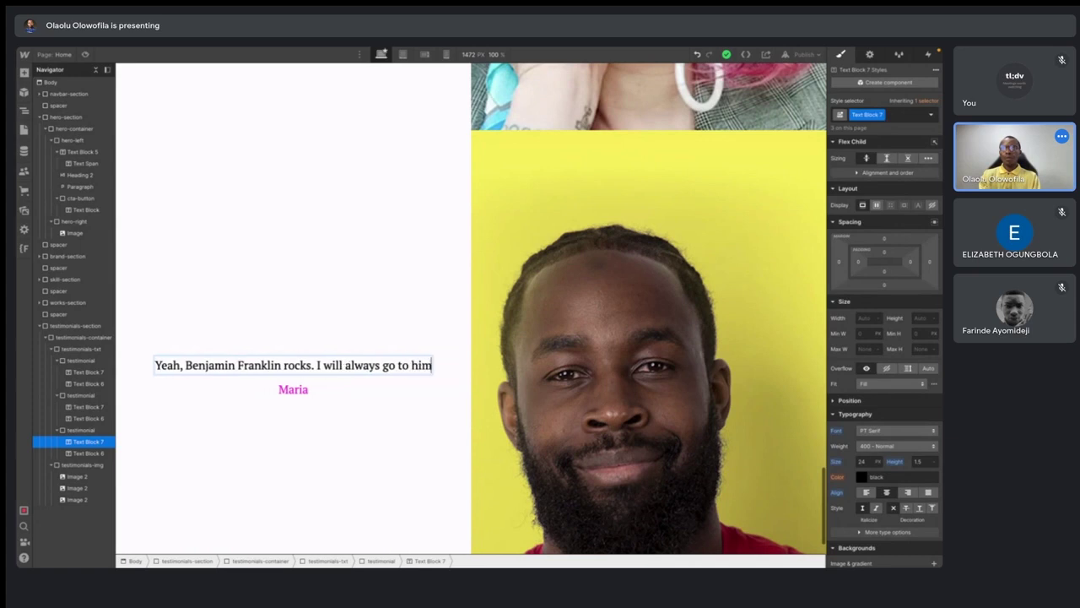
type(" for my")
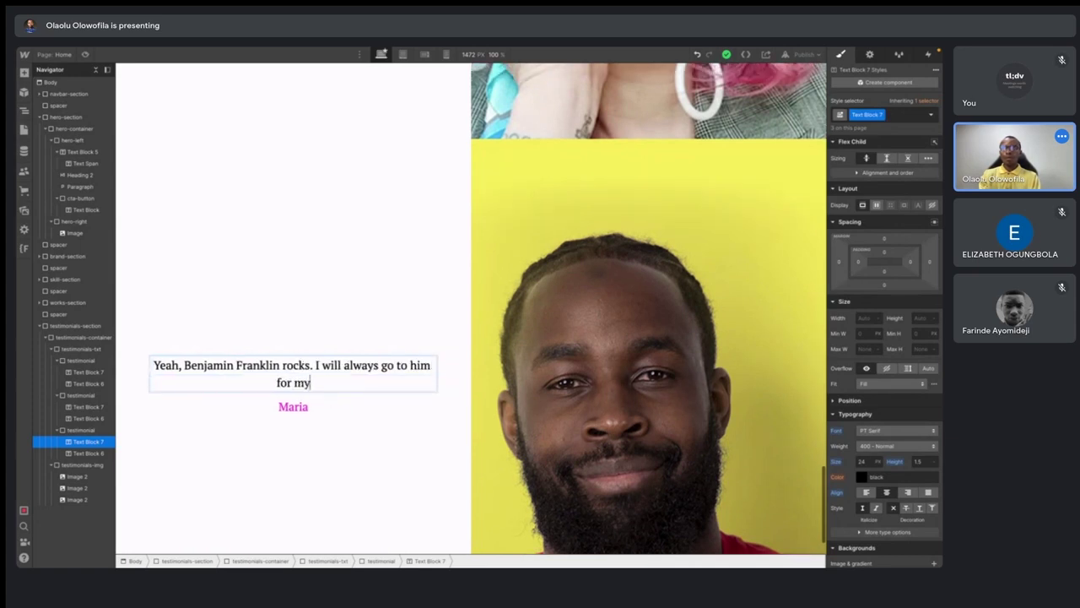
type(" visual deisng")
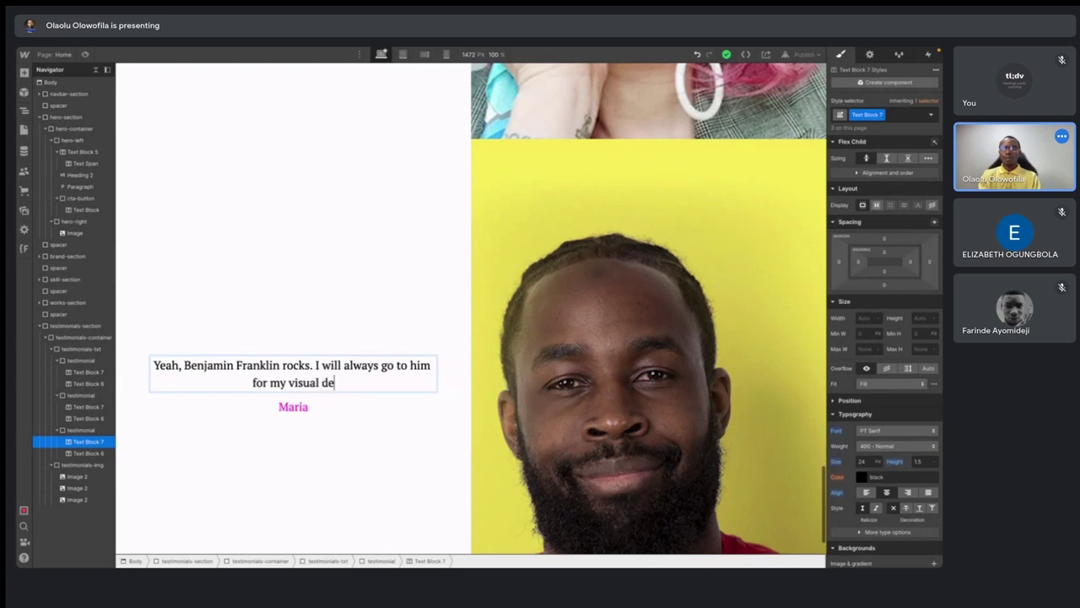
key("BackSpace")
key("BackSpace")
key("BackSpace")
key("BackSpace")
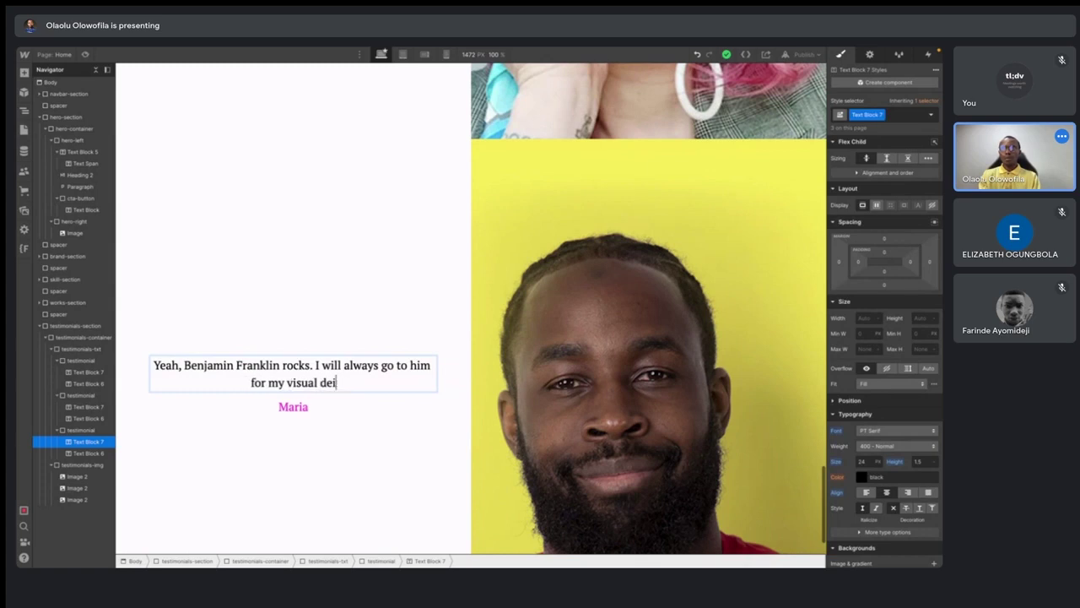
type("sign")
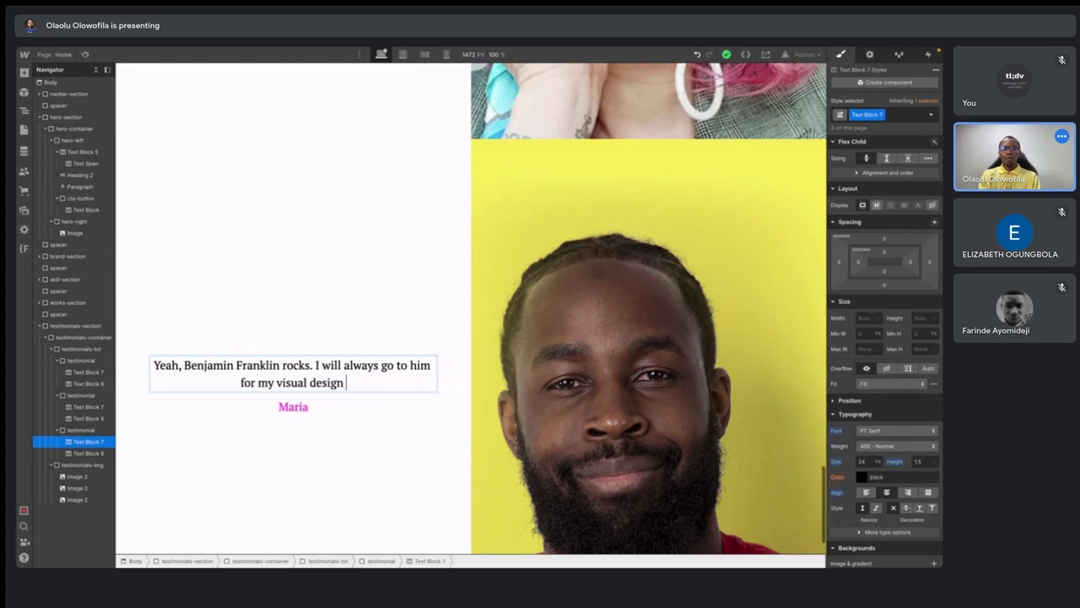
type(" jobs.")
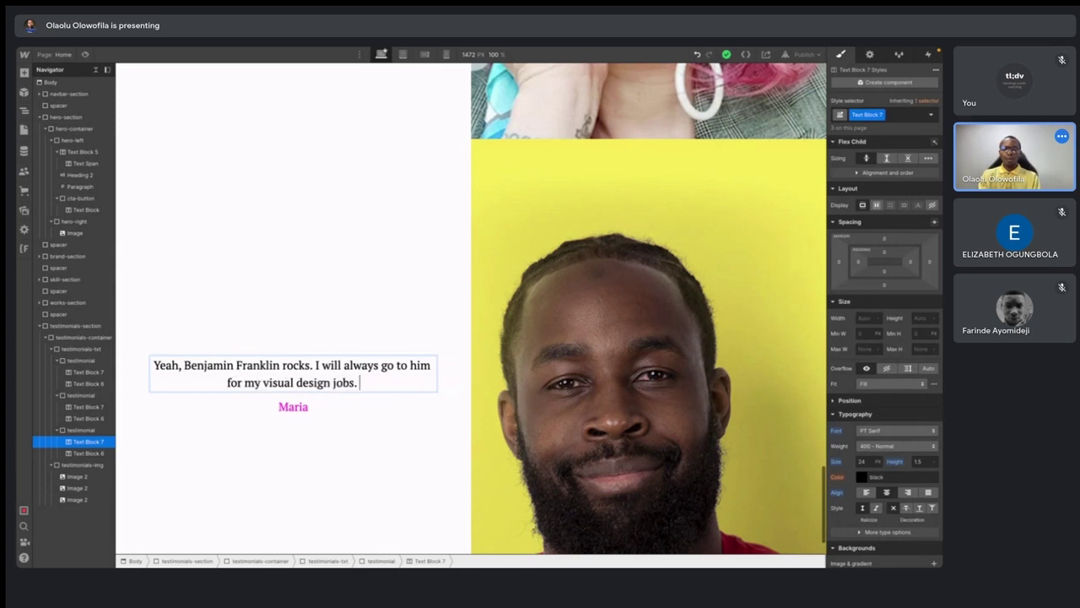
type(" Yeahhhh!!!!!")
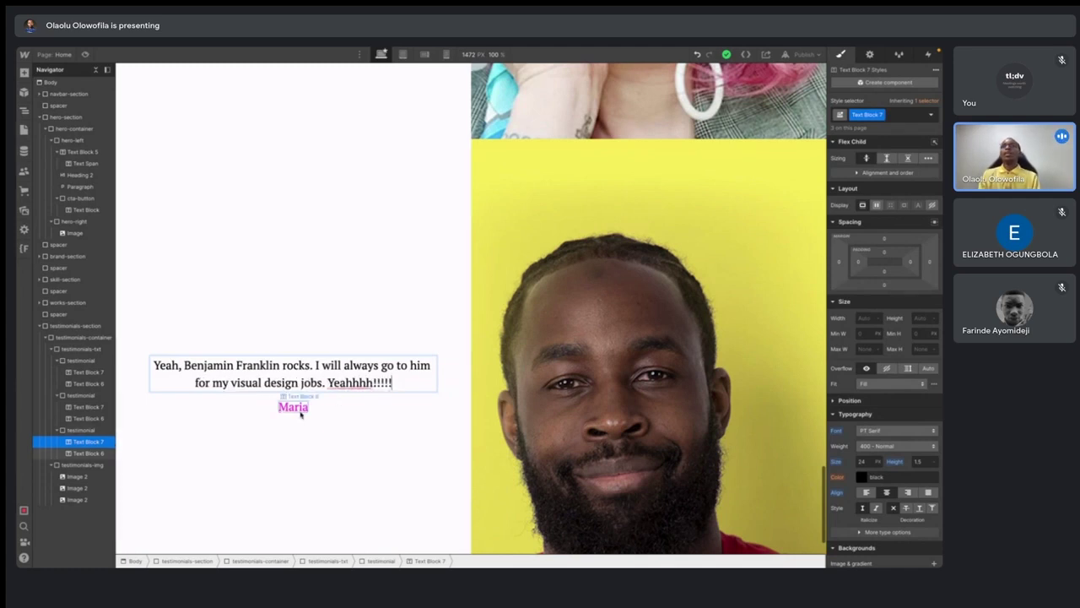
- Replace the client name in the third testimonial with a different client's first name
left_click(301, 411)
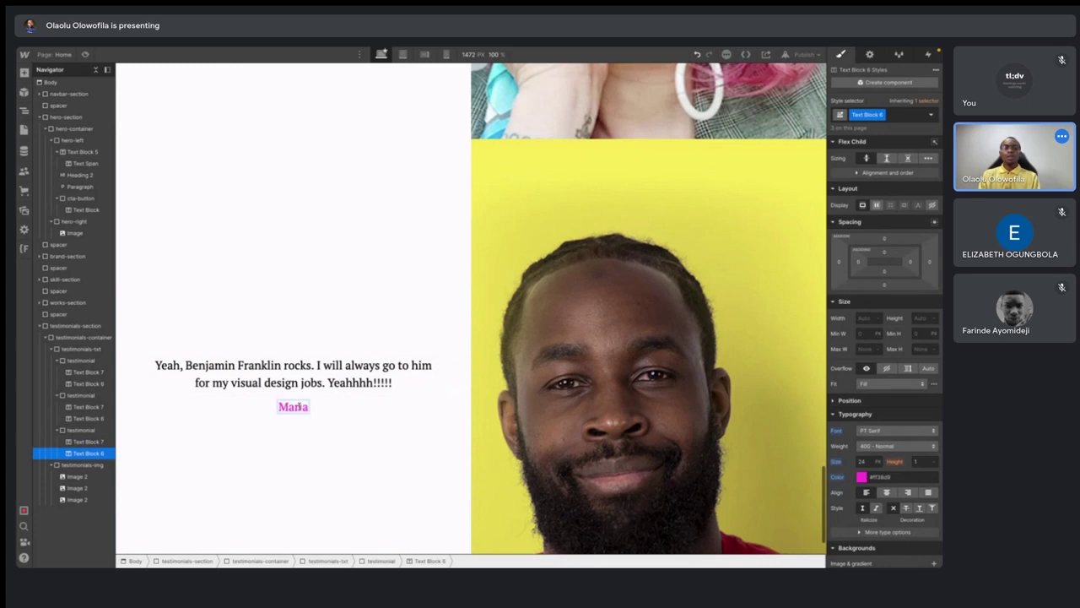
double_click(297, 408)
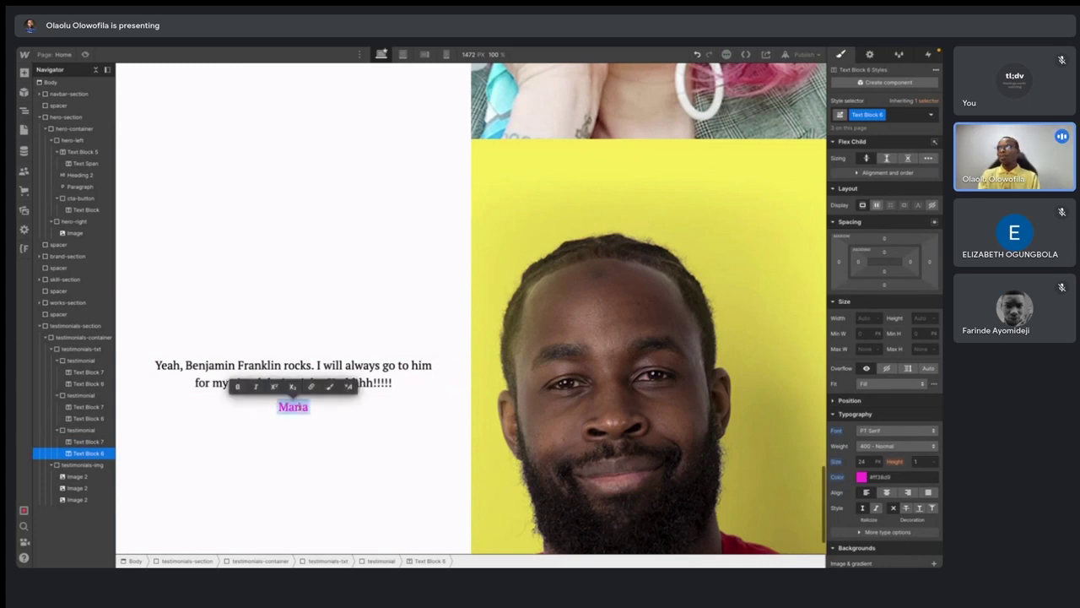
type("Ahmed")
left_click(316, 466)
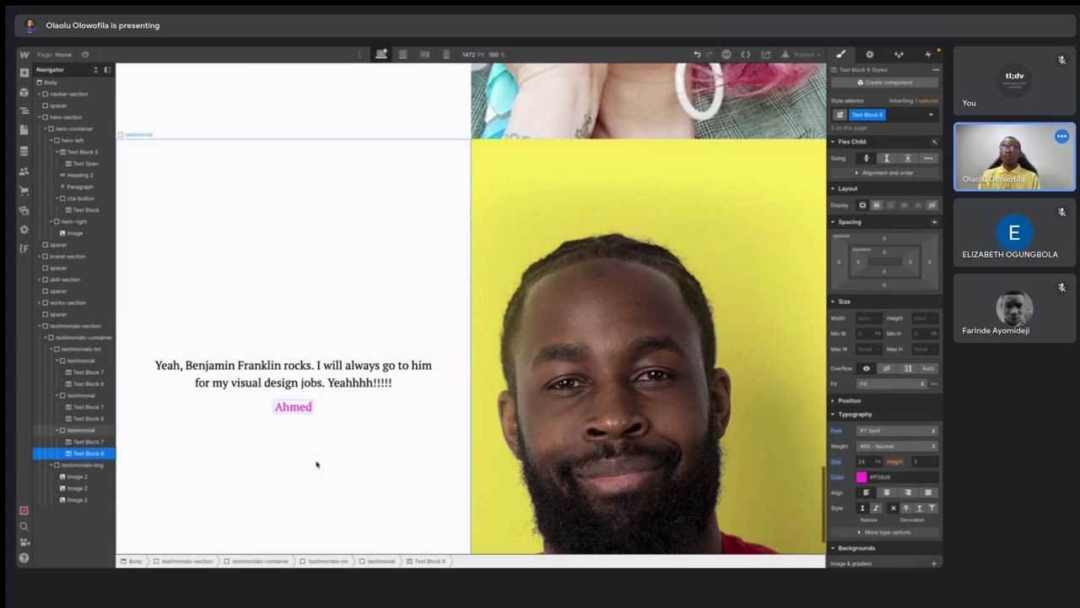
- Review how the testimonials' quotes and client names line up with the client images throughout the testimonials section
scroll(367, 320, "up", 4)
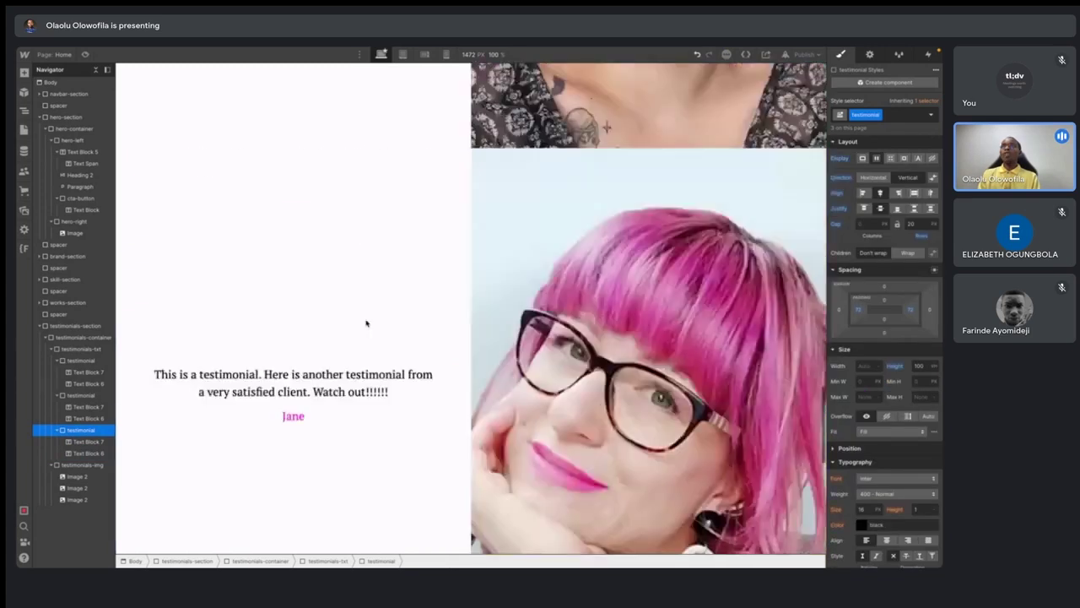
scroll(366, 320, "up", 5)
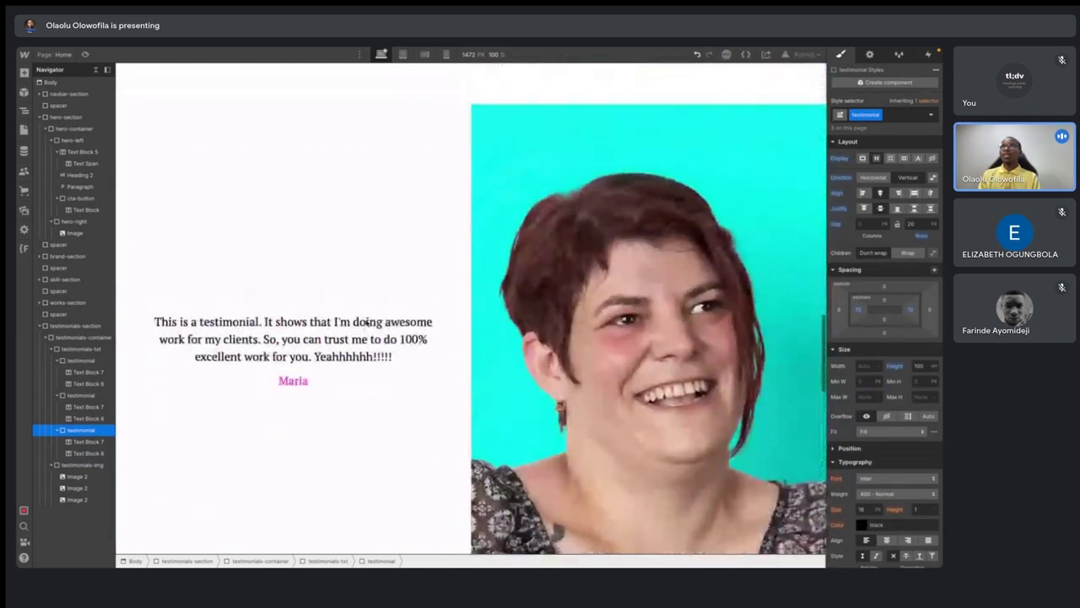
scroll(366, 322, "down", 1)
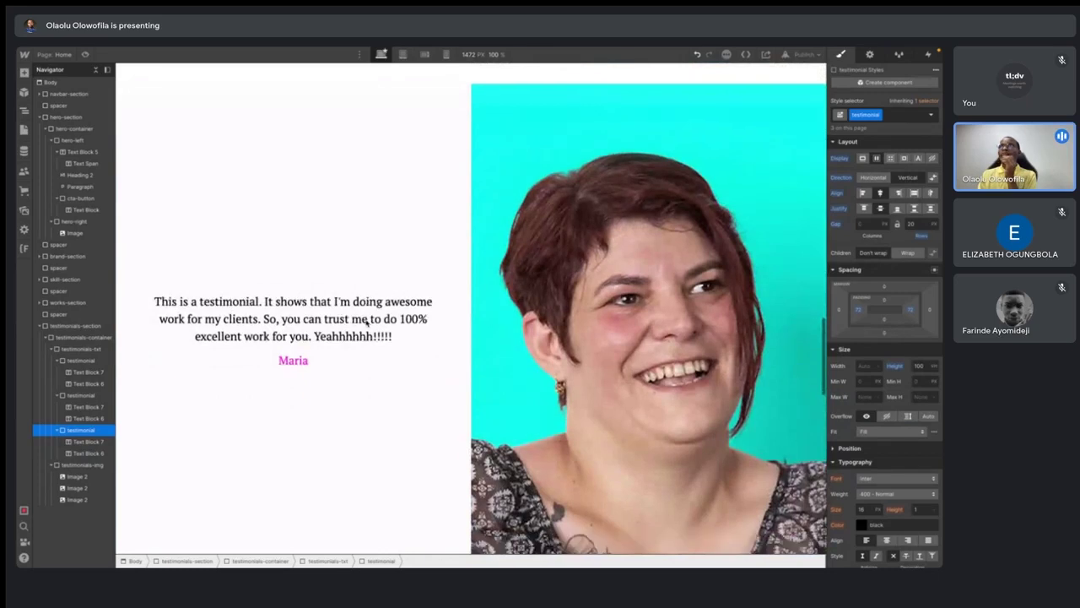
scroll(366, 324, "down", 1)
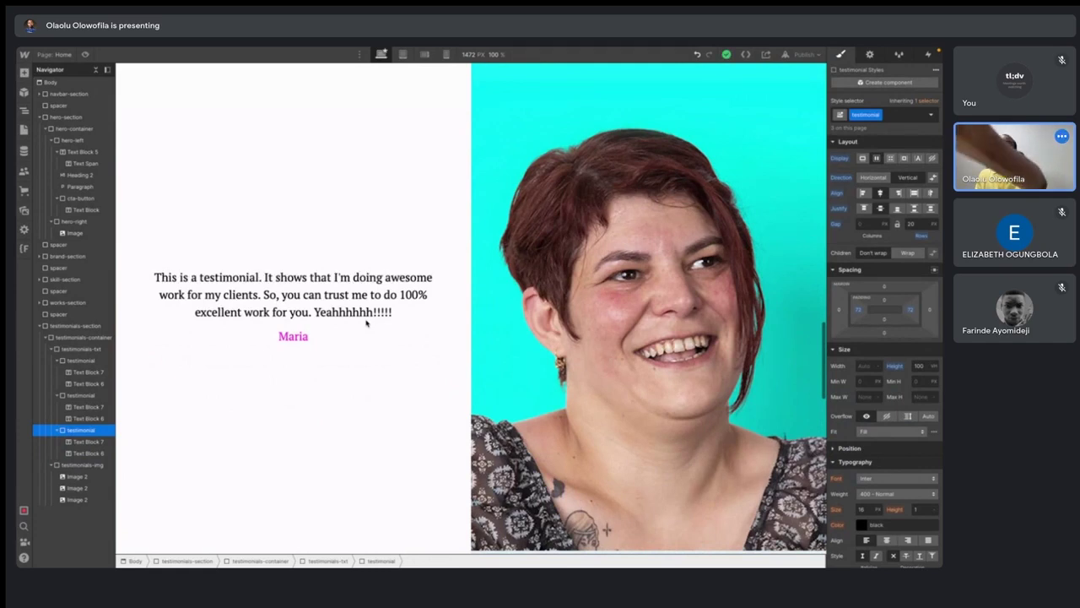
scroll(366, 321, "down", 6)
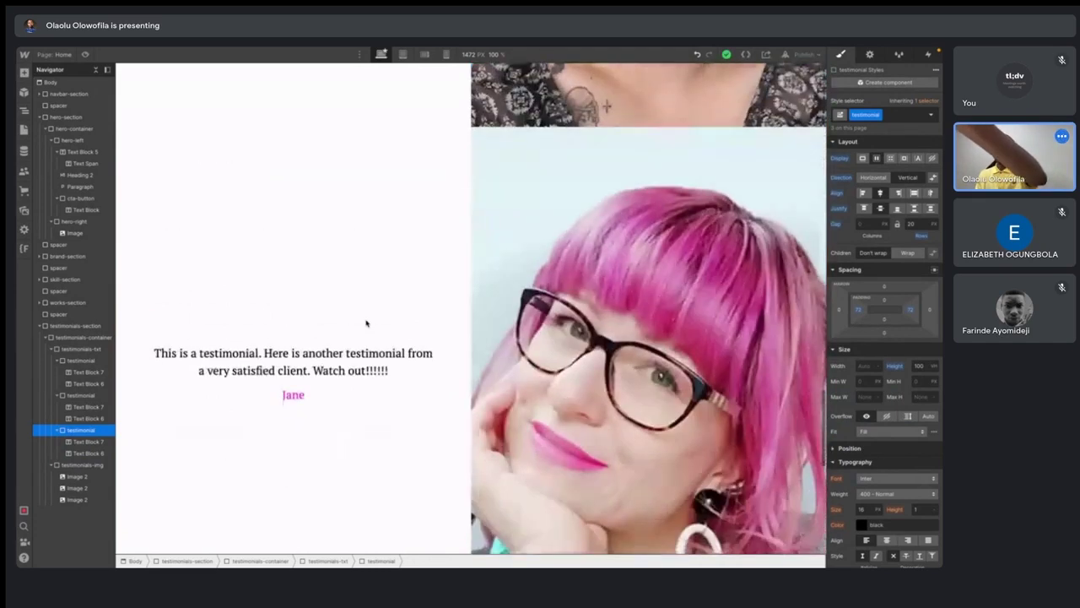
scroll(366, 324, "down", 2)
scroll(366, 324, "down", 1)
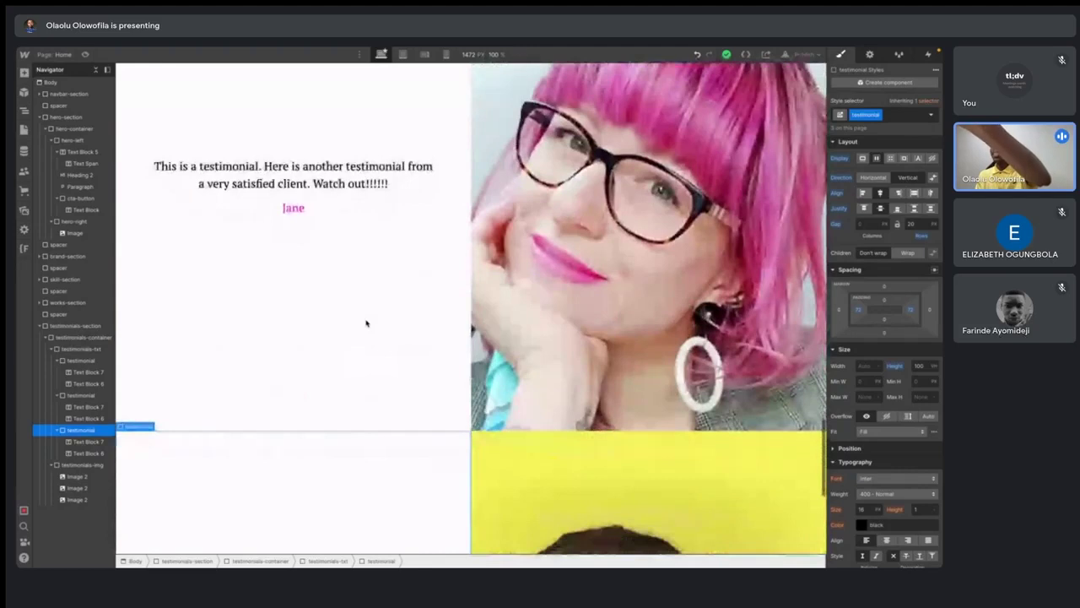
scroll(366, 323, "up", 8)
scroll(366, 323, "up", 2)
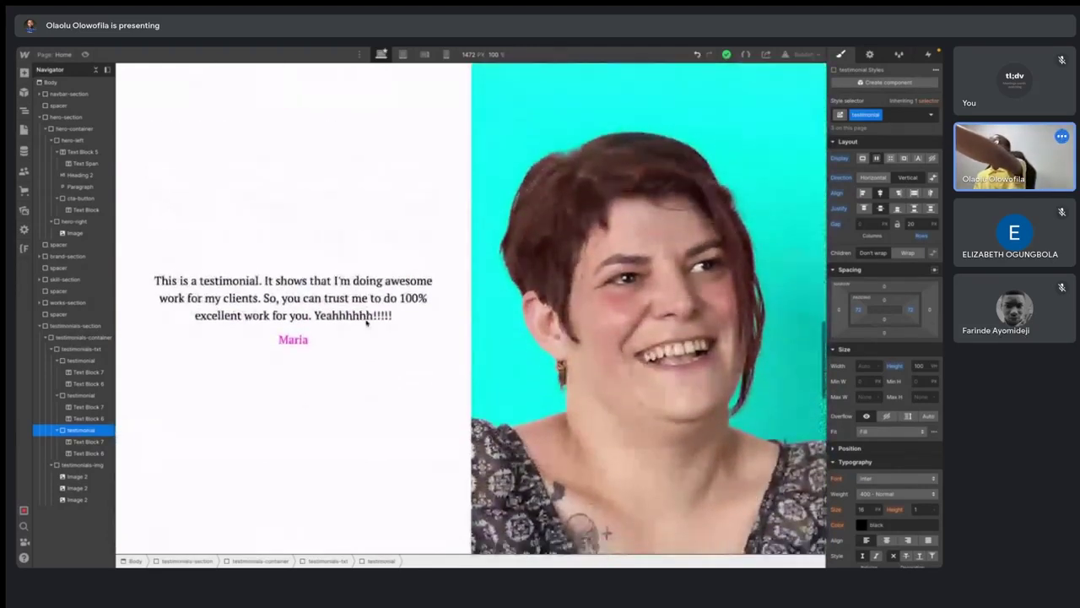
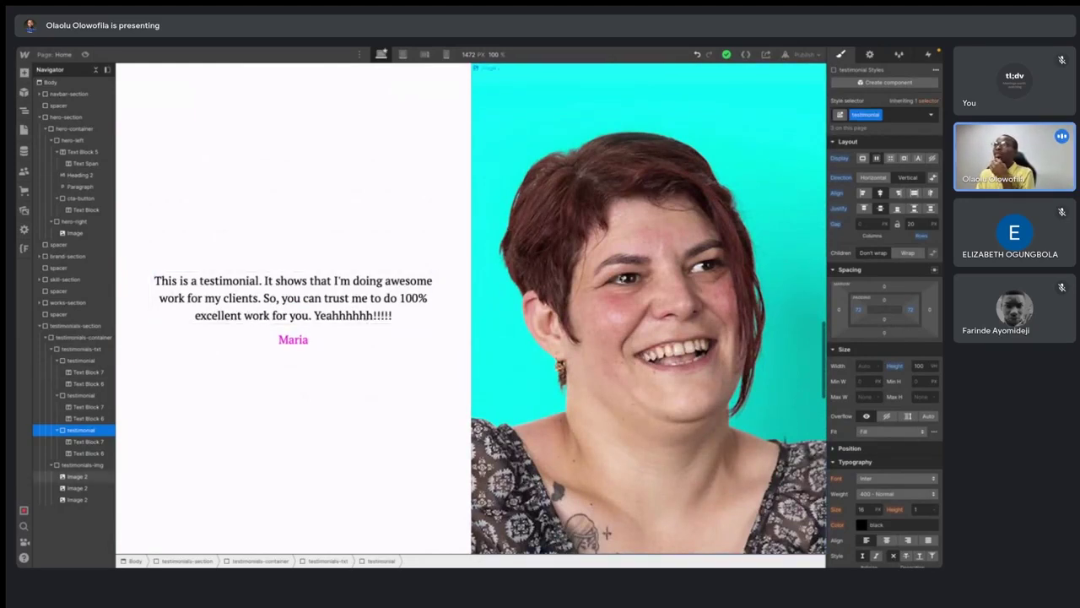
- Collapse all three testimonial elements inside testimonials-txt in the element tree
scroll(336, 324, "down", 1)
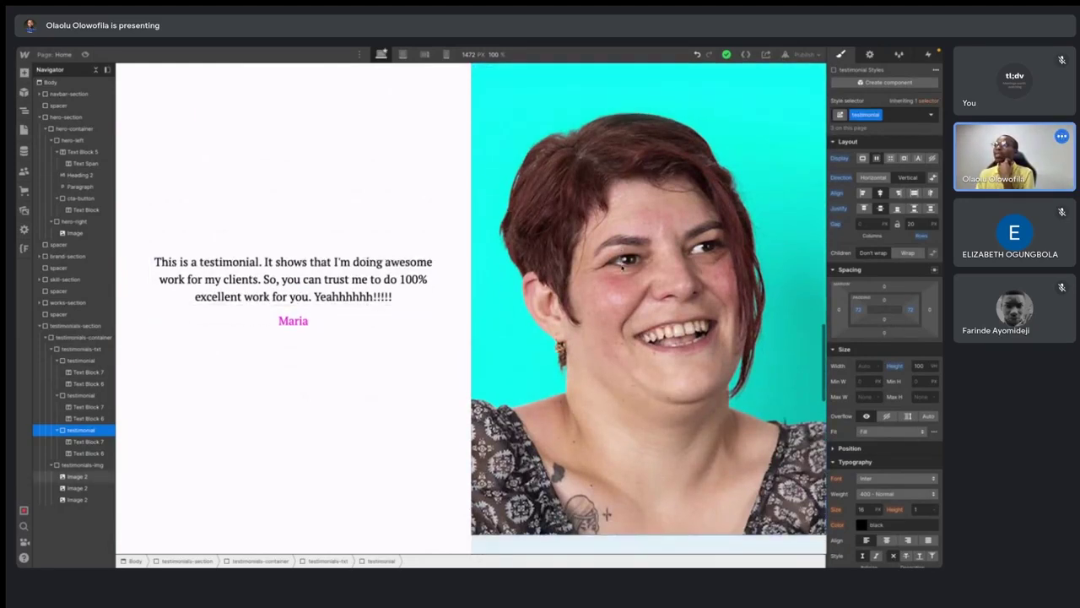
scroll(336, 324, "up", 1)
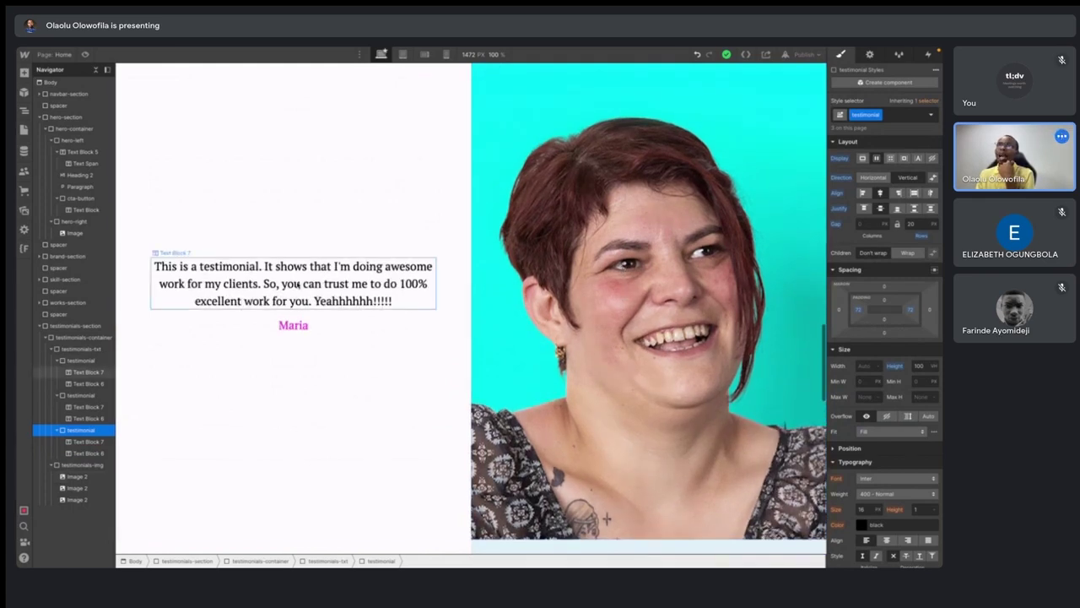
scroll(316, 295, "down", 2)
scroll(318, 286, "down", 4)
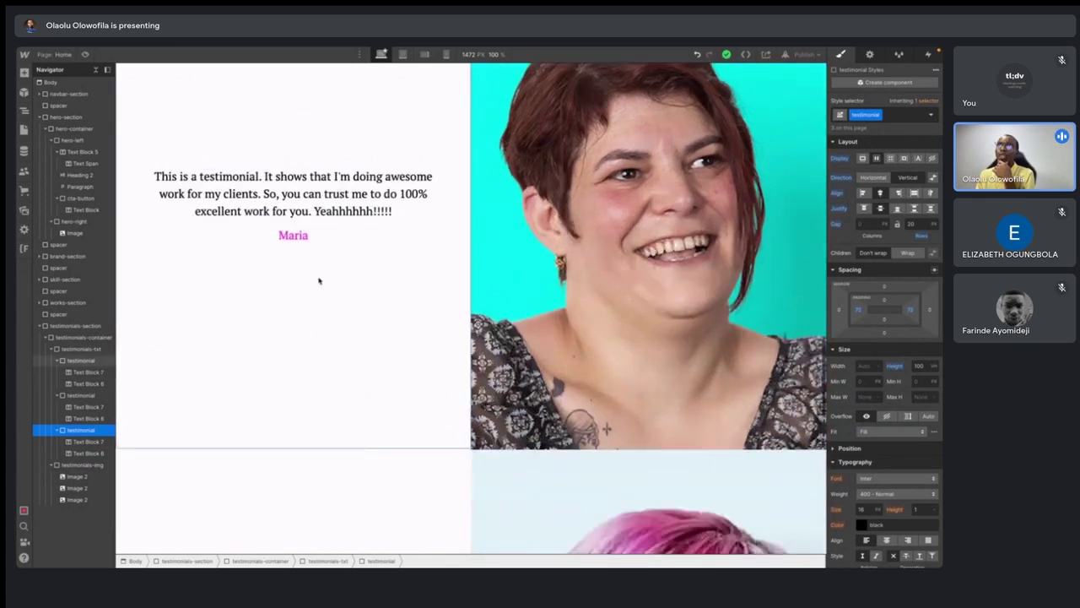
scroll(318, 280, "up", 5)
scroll(319, 280, "up", 1)
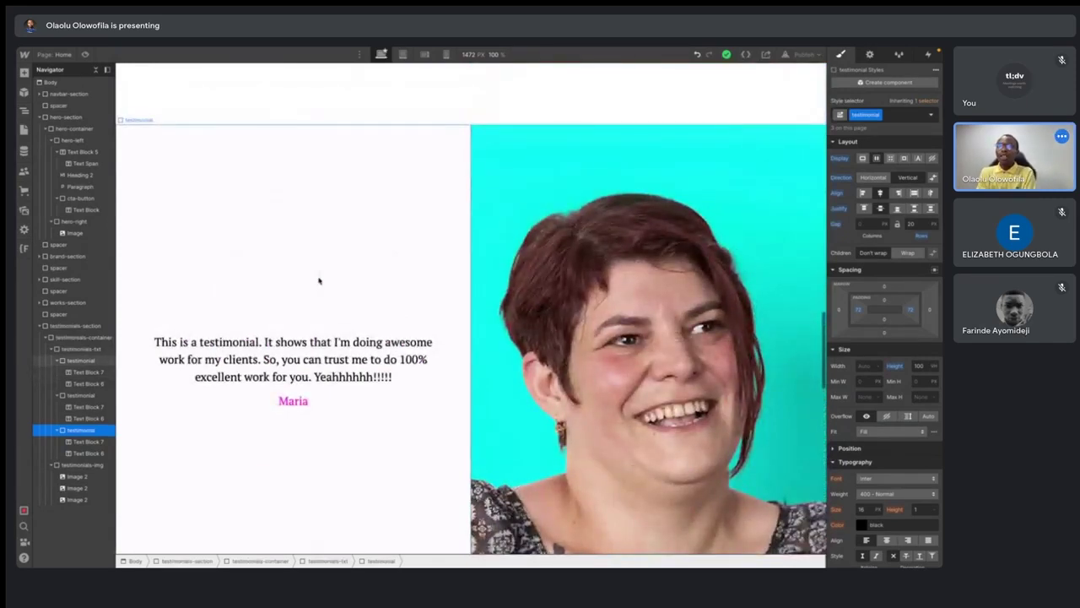
left_click(57, 430)
left_click(57, 395)
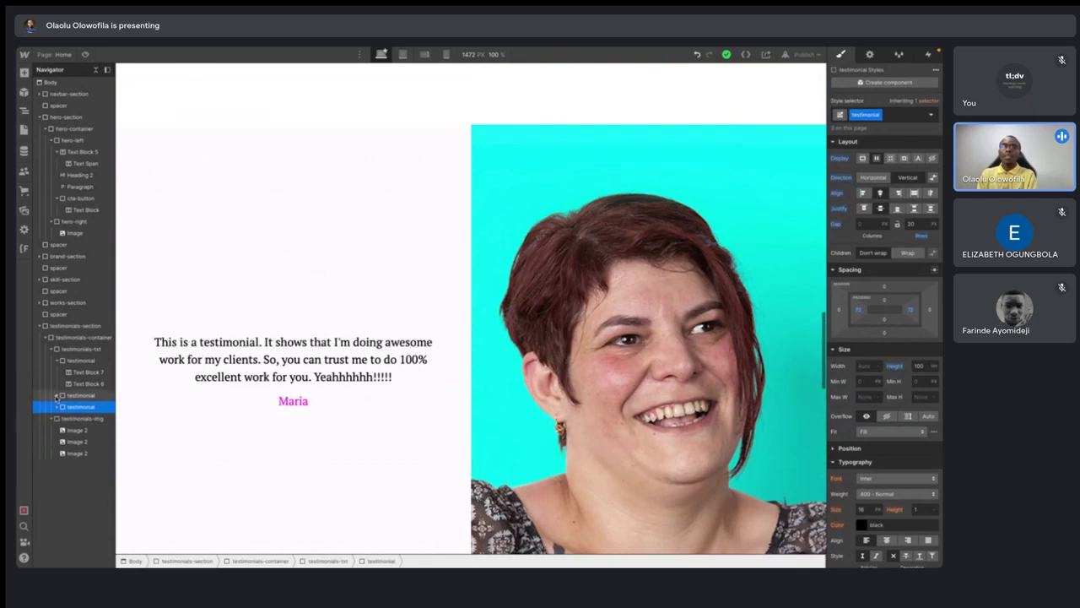
left_click(56, 360)
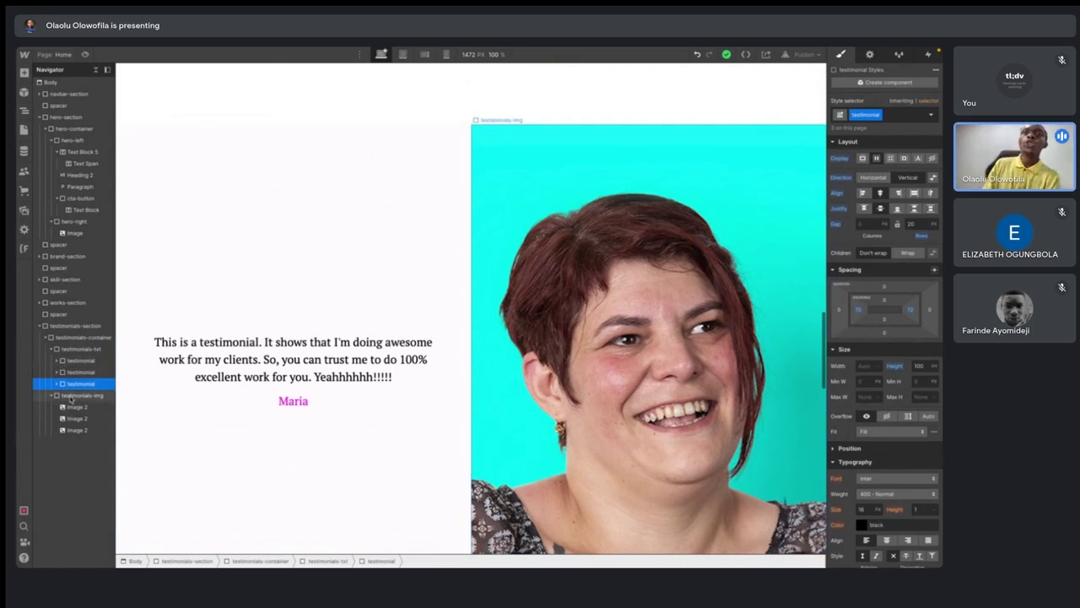
- Set the position of the testimonials-img container to Relative
left_click(80, 395)
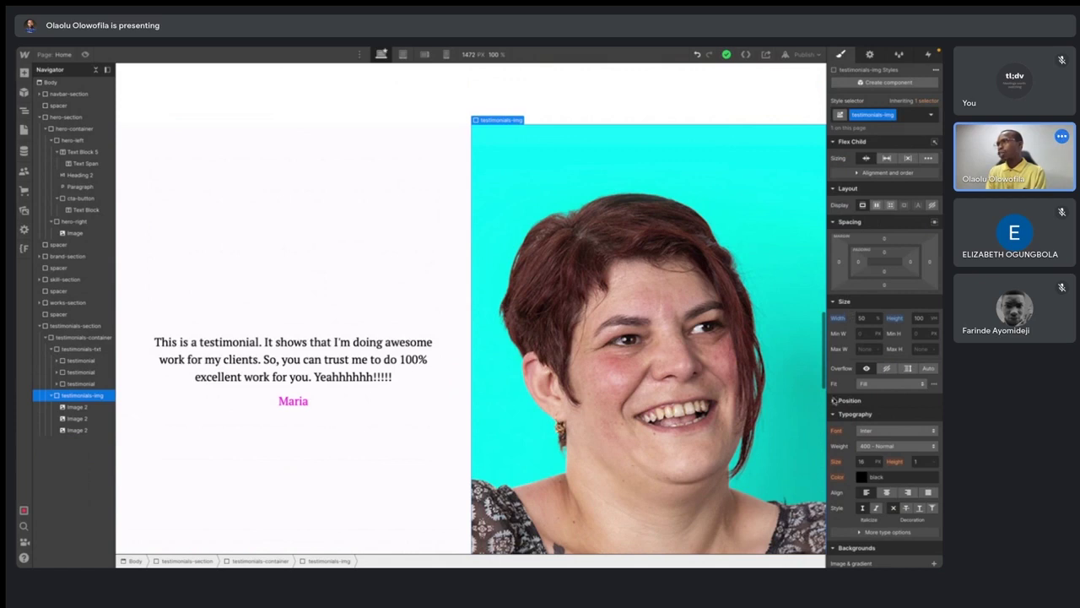
left_click(834, 415)
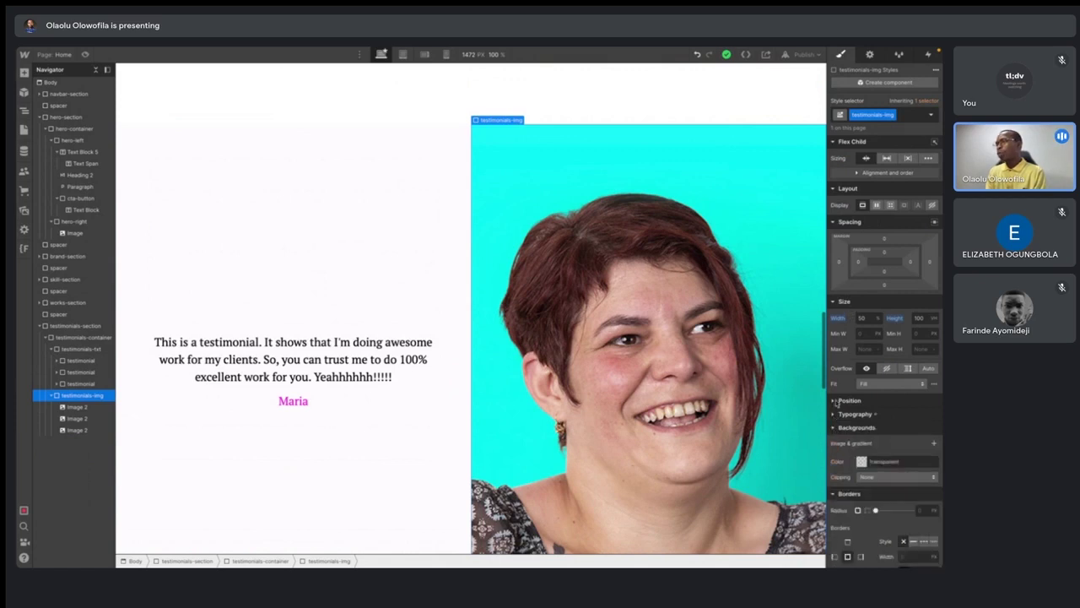
left_click(835, 402)
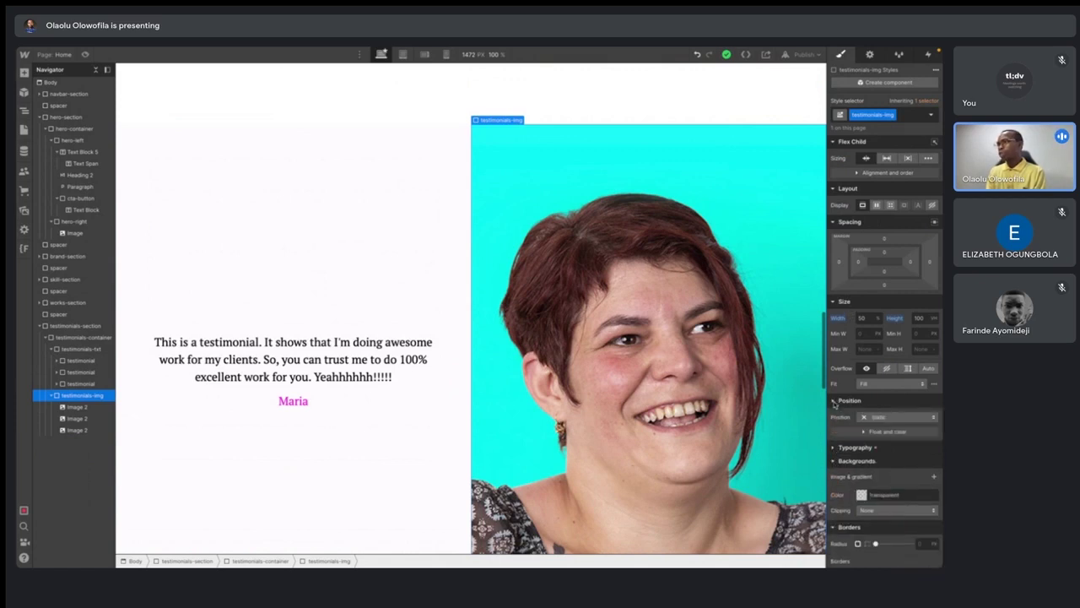
left_click(886, 419)
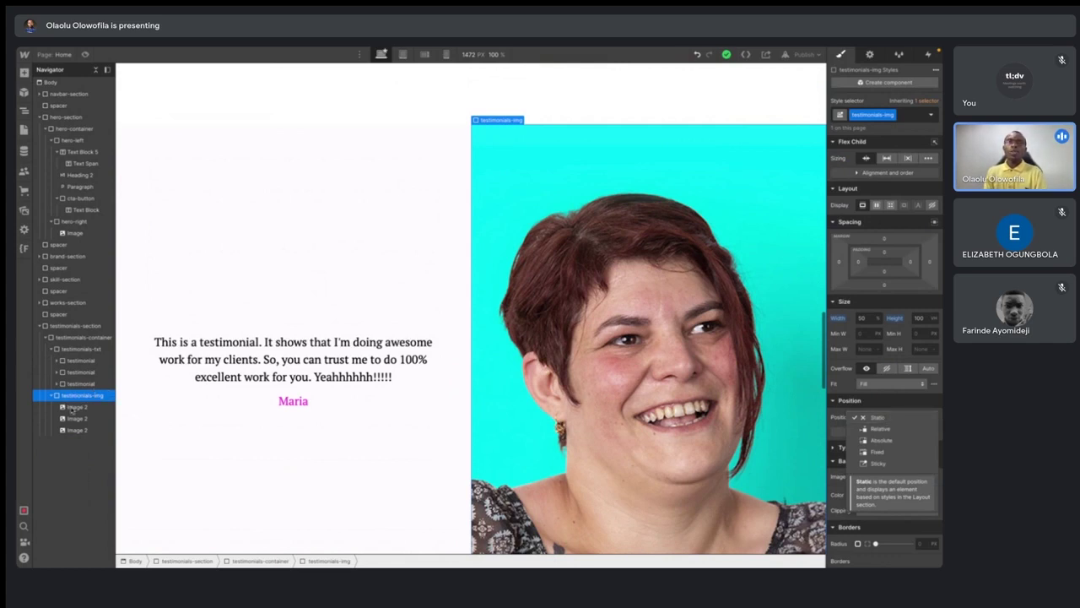
left_click(875, 431)
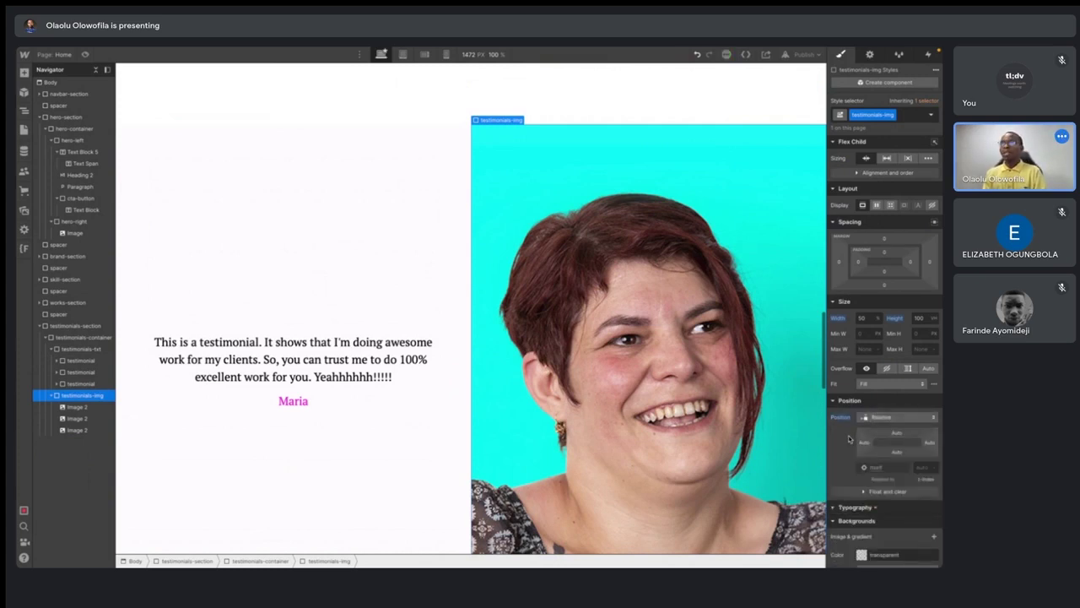
- Set the position of the client images' shared Image 2 class to Absolute
left_click(76, 406)
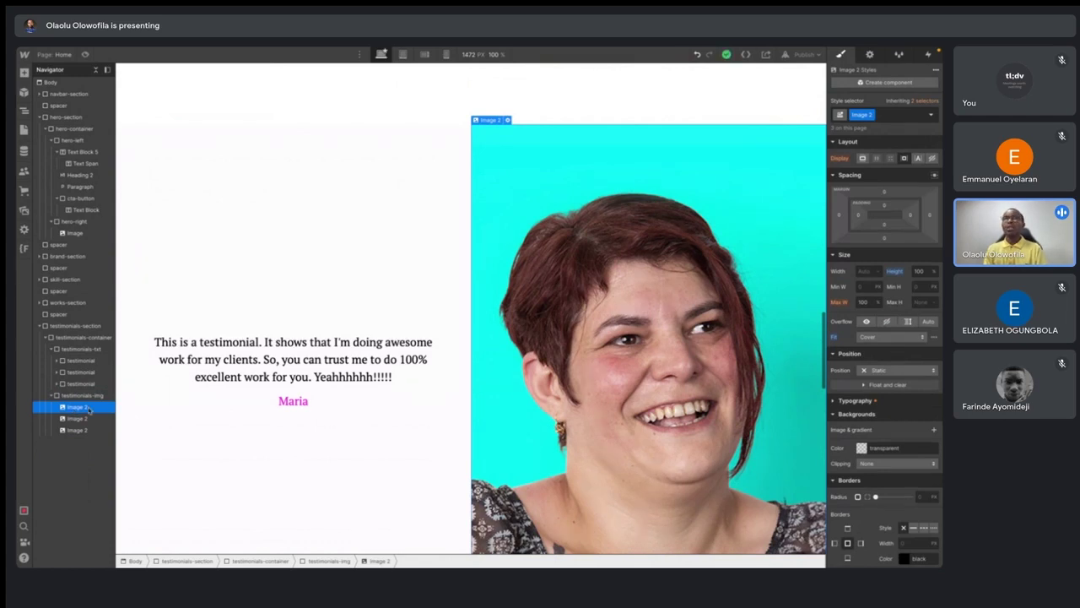
left_click(890, 372)
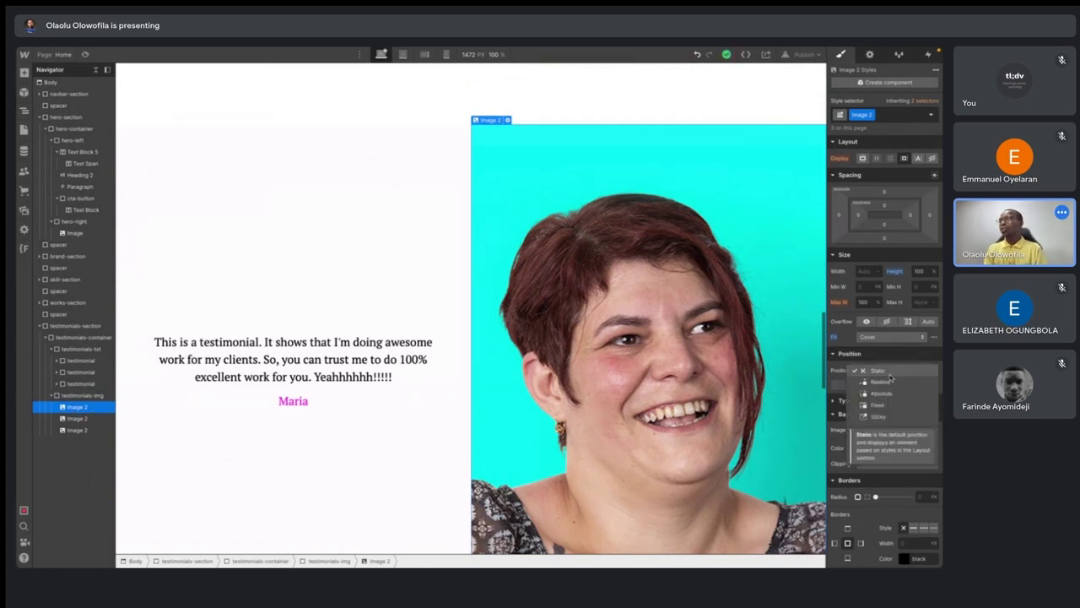
left_click(882, 394)
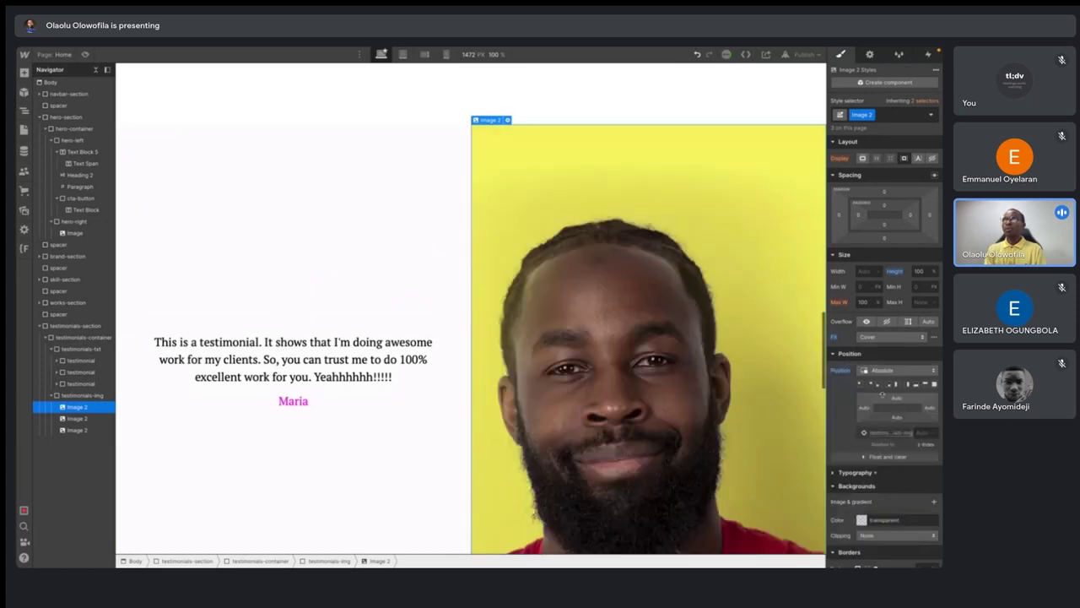
- Apply the Full position preset to the absolutely positioned client images, with 0% offsets on all four sides
left_click(78, 419)
left_click(80, 430)
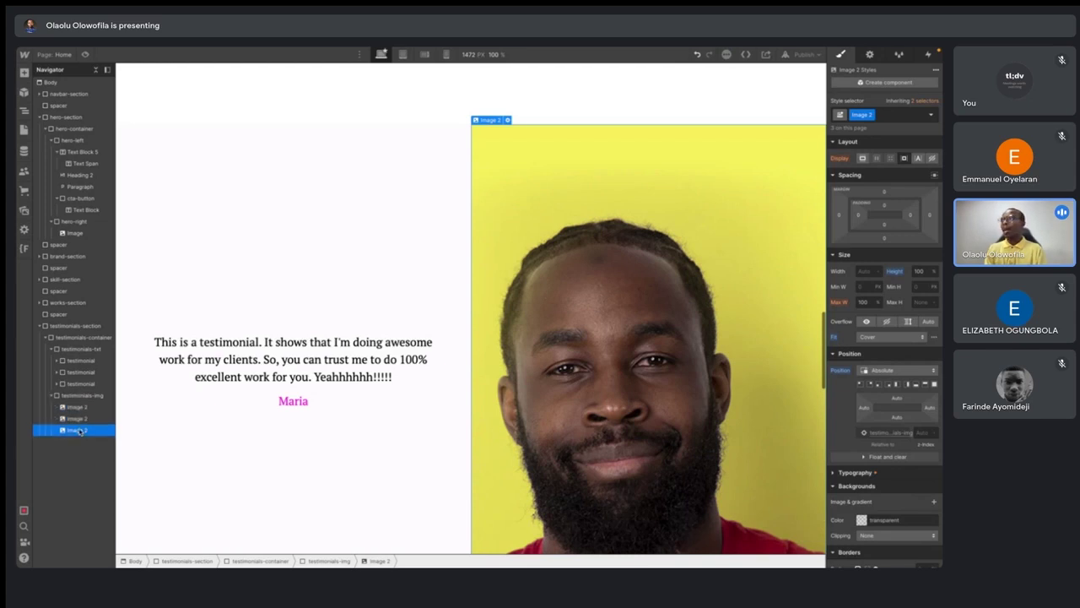
left_click(934, 384)
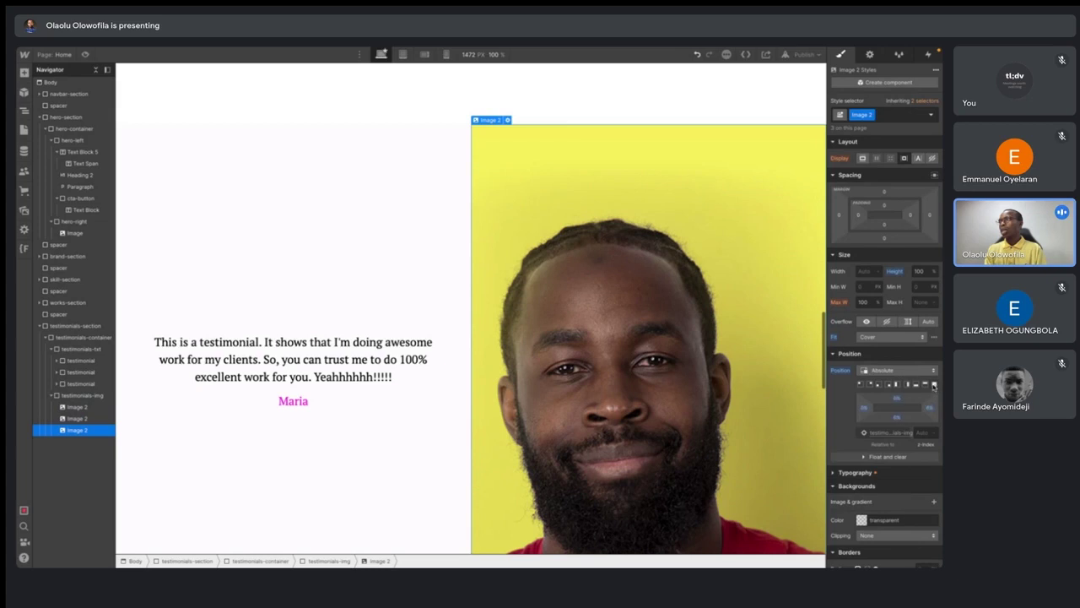
left_click(862, 384)
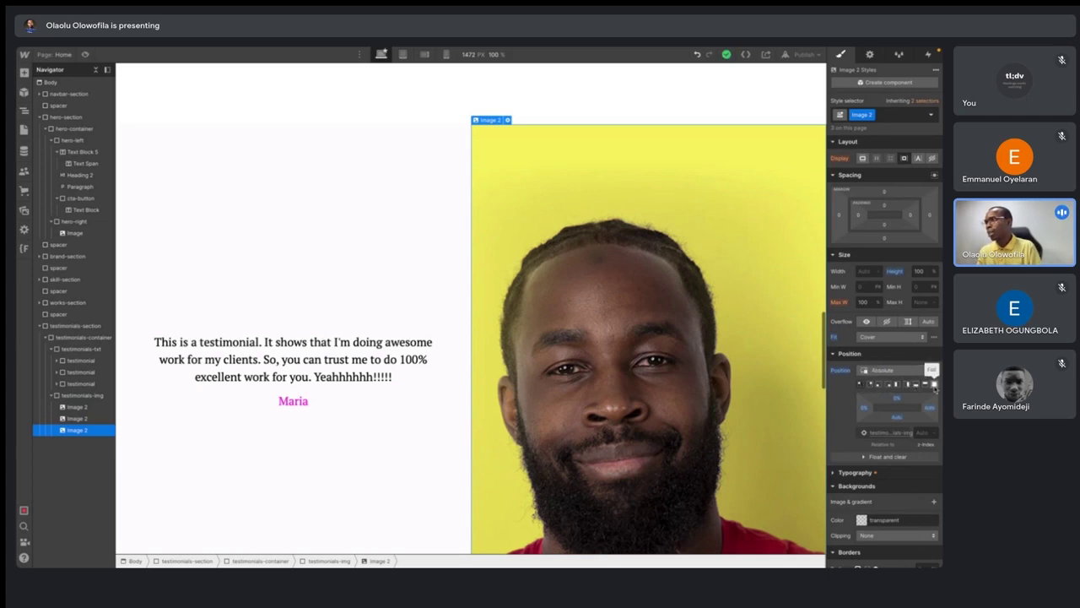
left_click(933, 384)
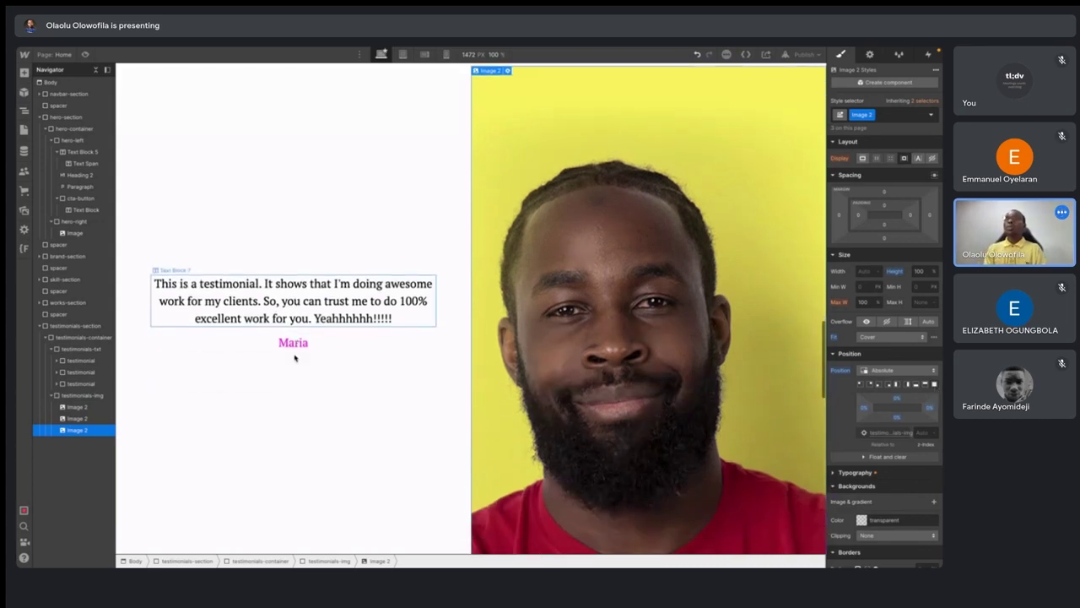
- Examine how the stacked client images sit beside the three testimonials throughout the testimonials section
scroll(295, 358, "up", 4)
scroll(295, 358, "down", 15)
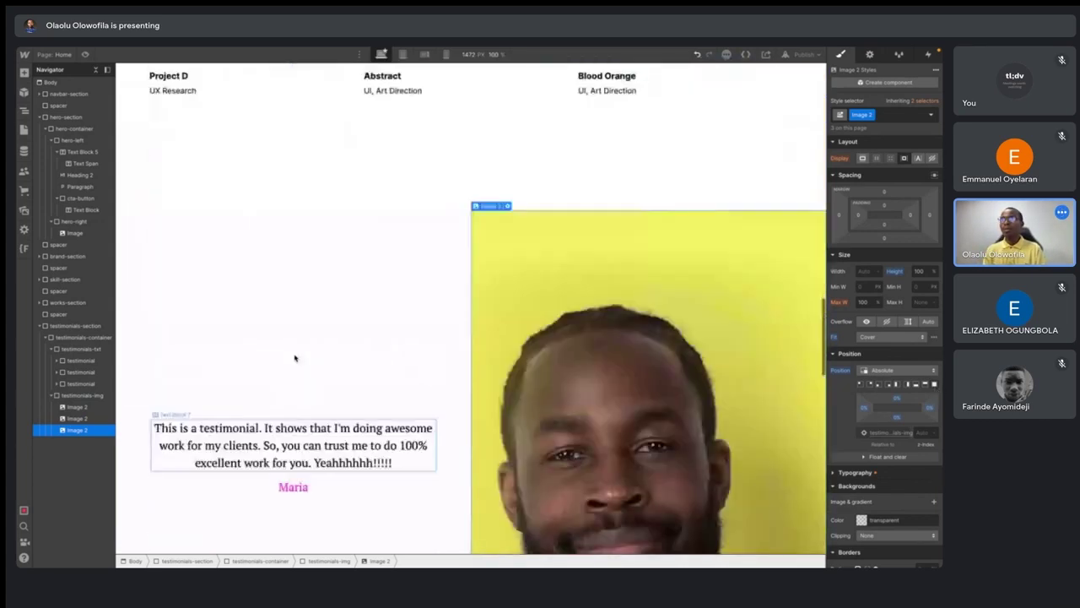
scroll(294, 358, "up", 7)
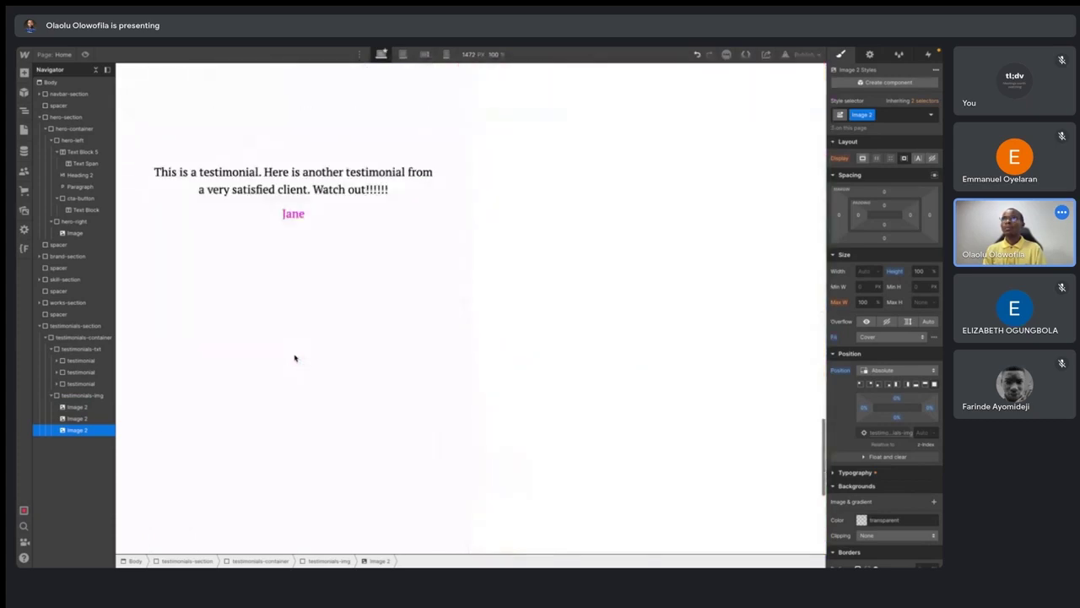
scroll(295, 357, "up", 4)
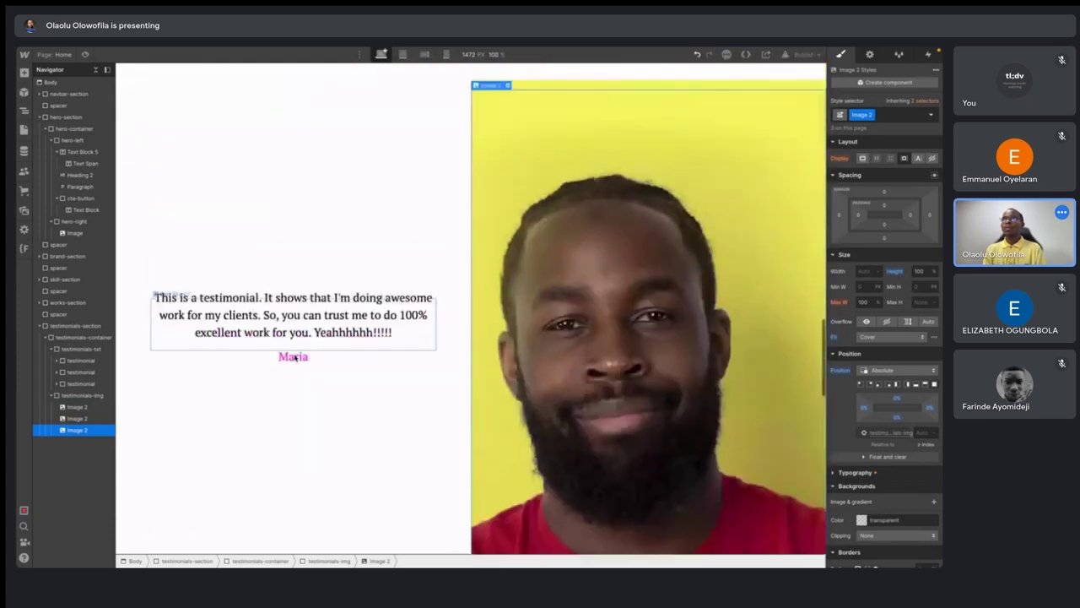
scroll(295, 358, "down", 1)
scroll(294, 358, "down", 1)
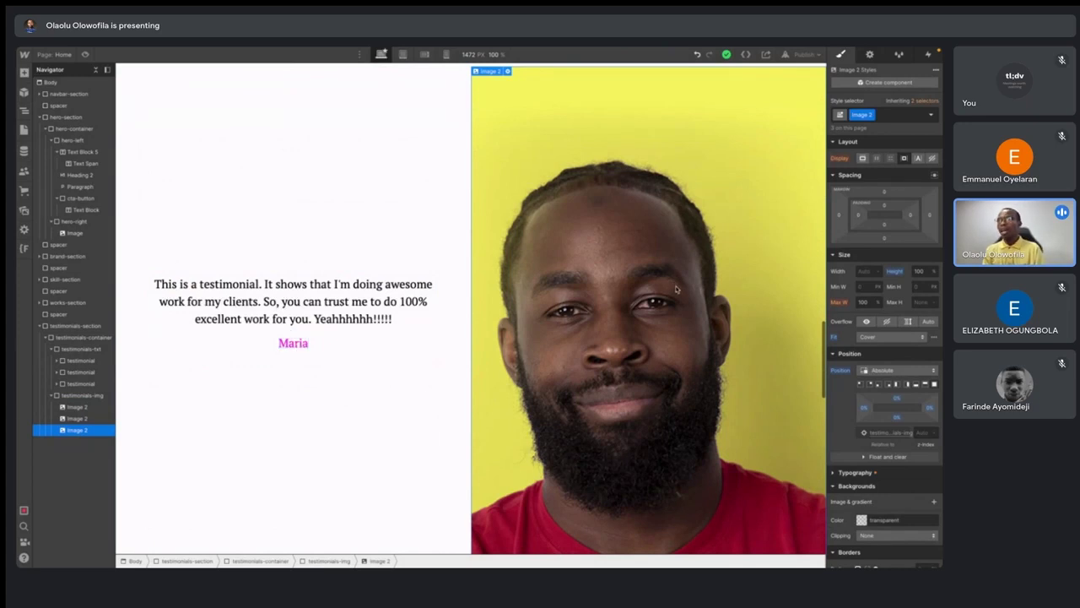
scroll(193, 439, "down", 5)
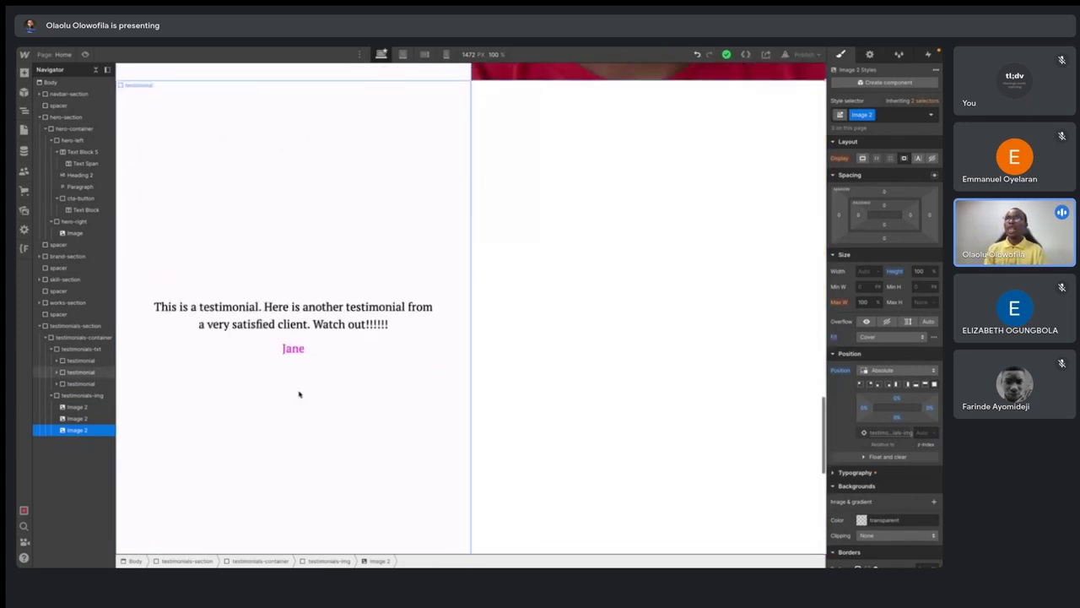
scroll(610, 307, "down", 1)
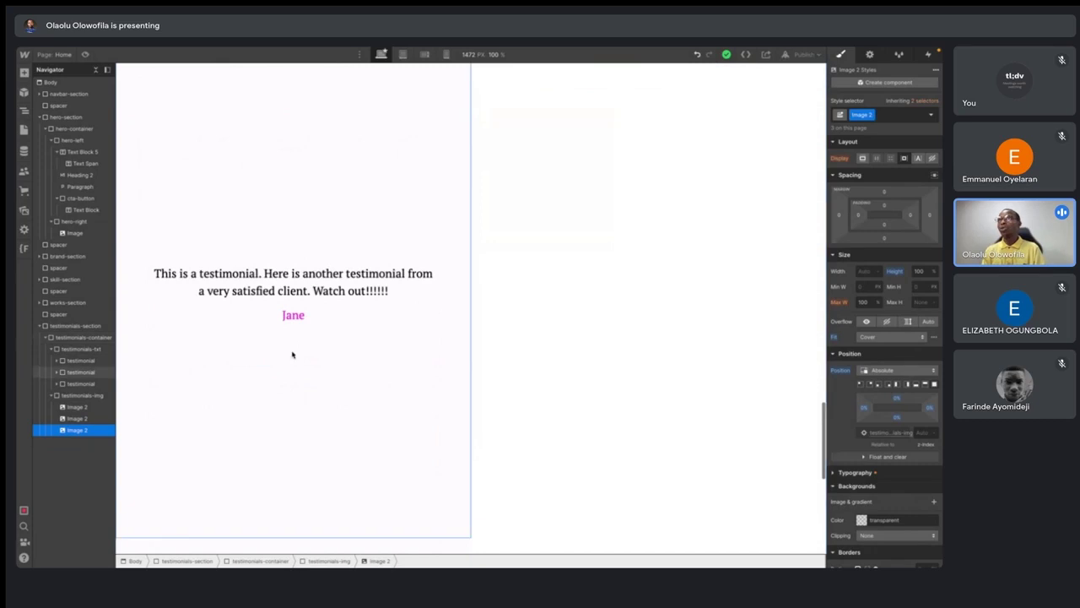
scroll(292, 354, "down", 5)
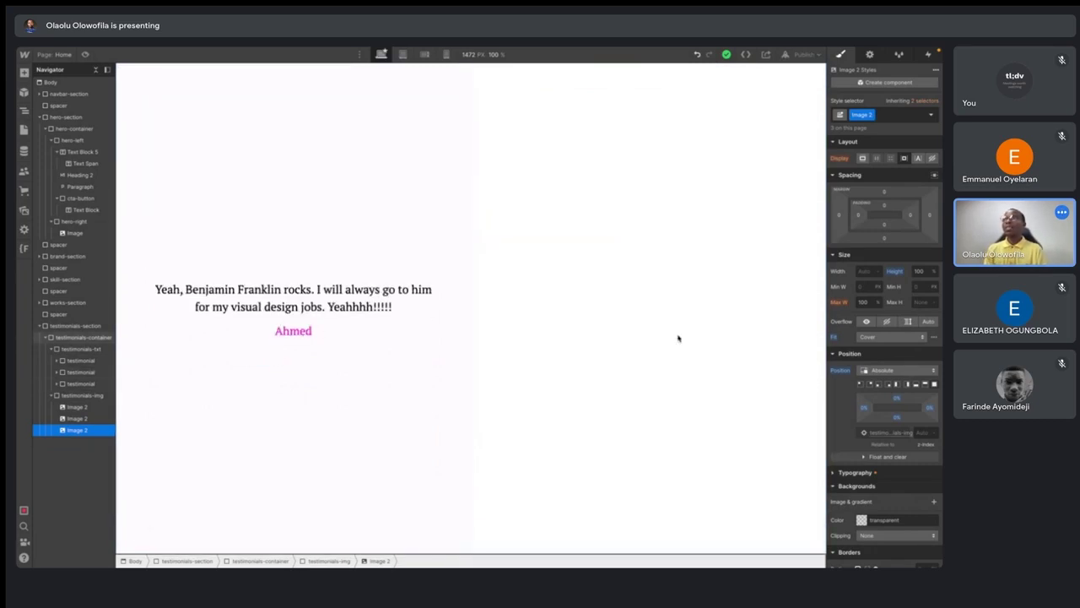
scroll(677, 338, "up", 10)
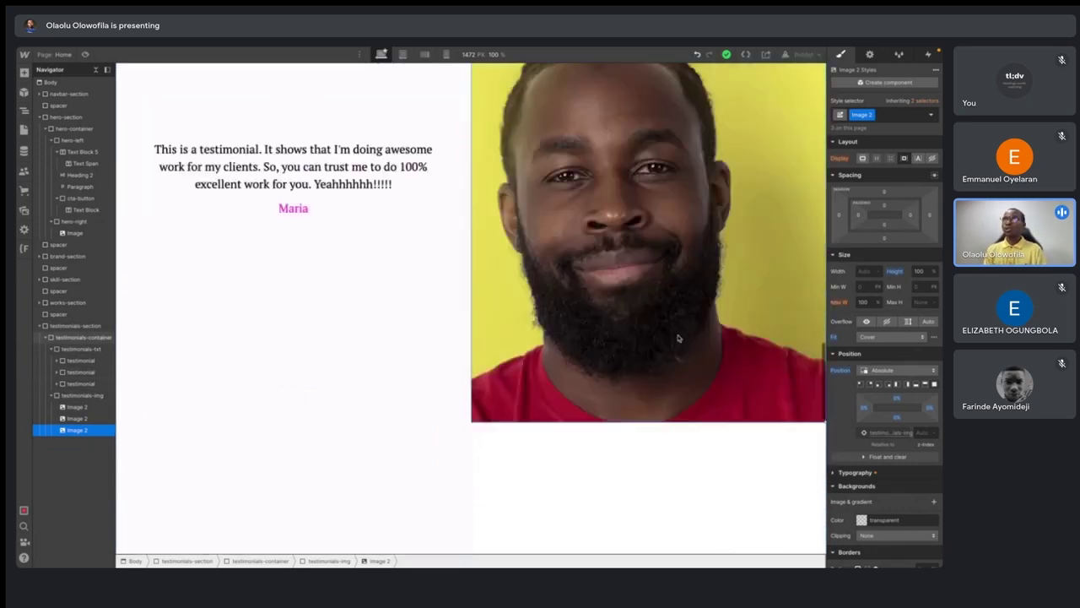
scroll(677, 338, "down", 1)
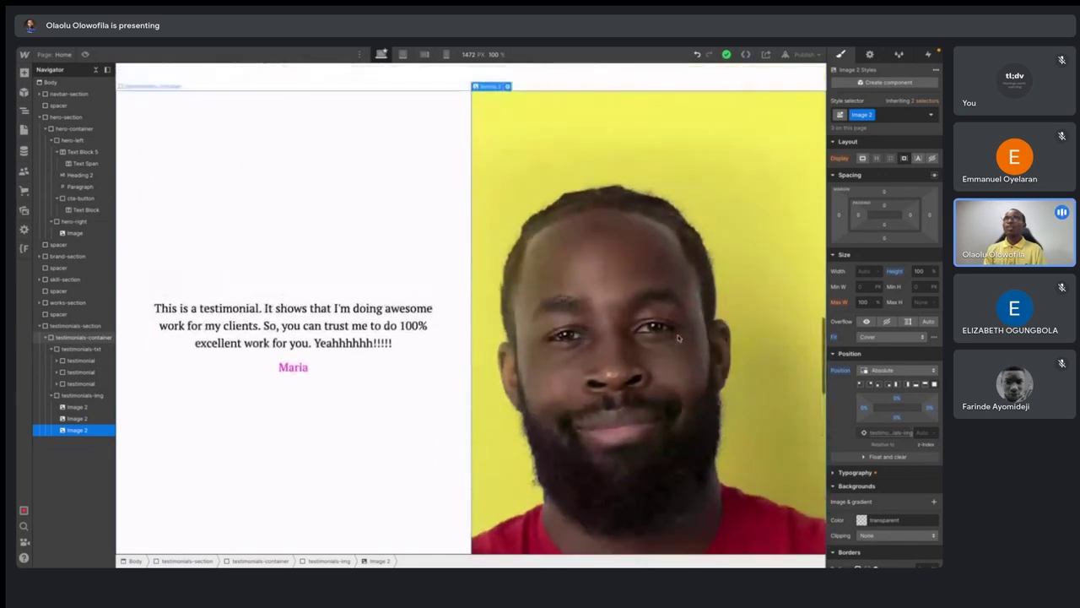
- Set the position of testimonials-container to Relative
left_click(73, 354)
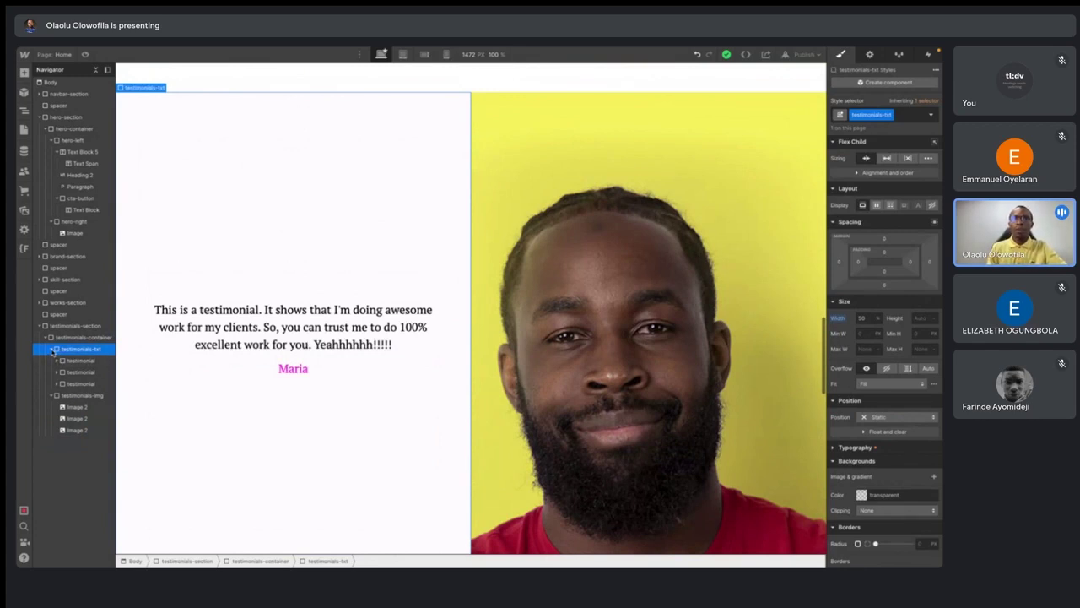
left_click(52, 350)
left_click(52, 350)
left_click(57, 338)
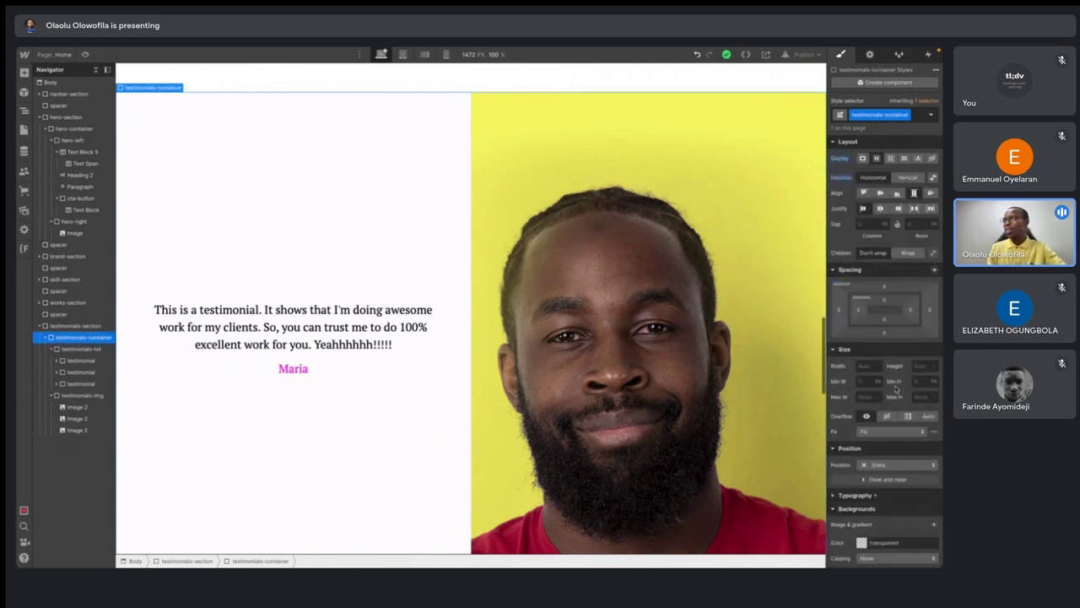
left_click(877, 465)
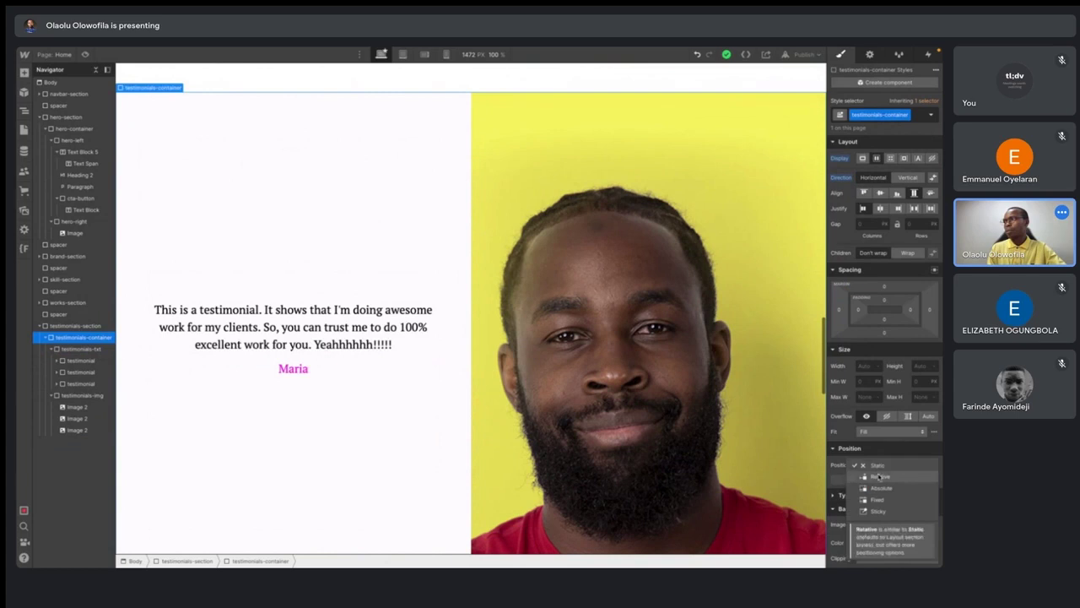
left_click(878, 477)
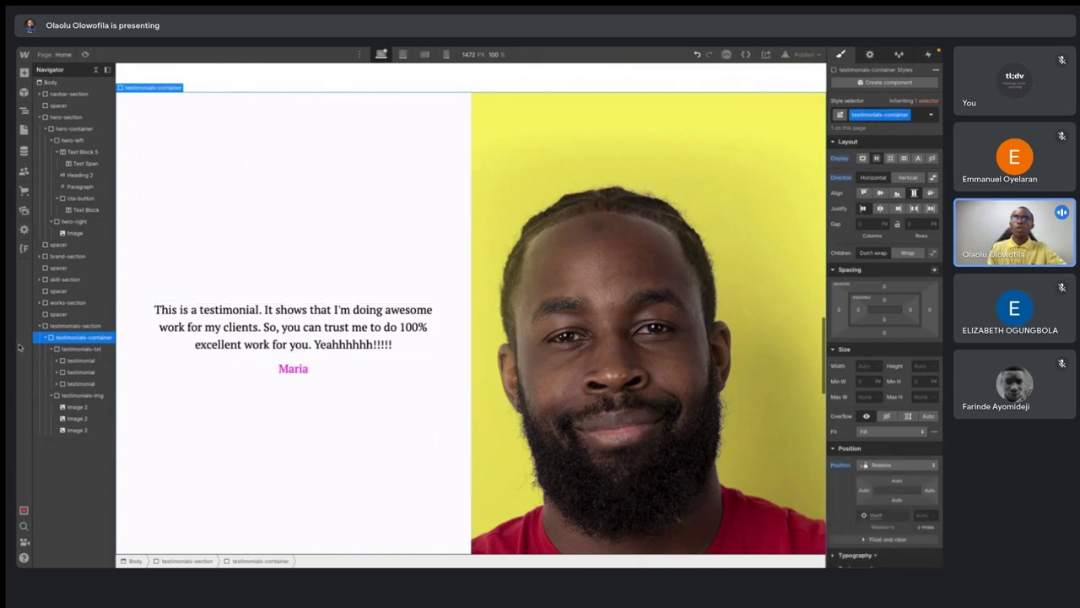
- Set the position of the testimonials-txt block to Sticky and check how it scrolls
left_click(67, 350)
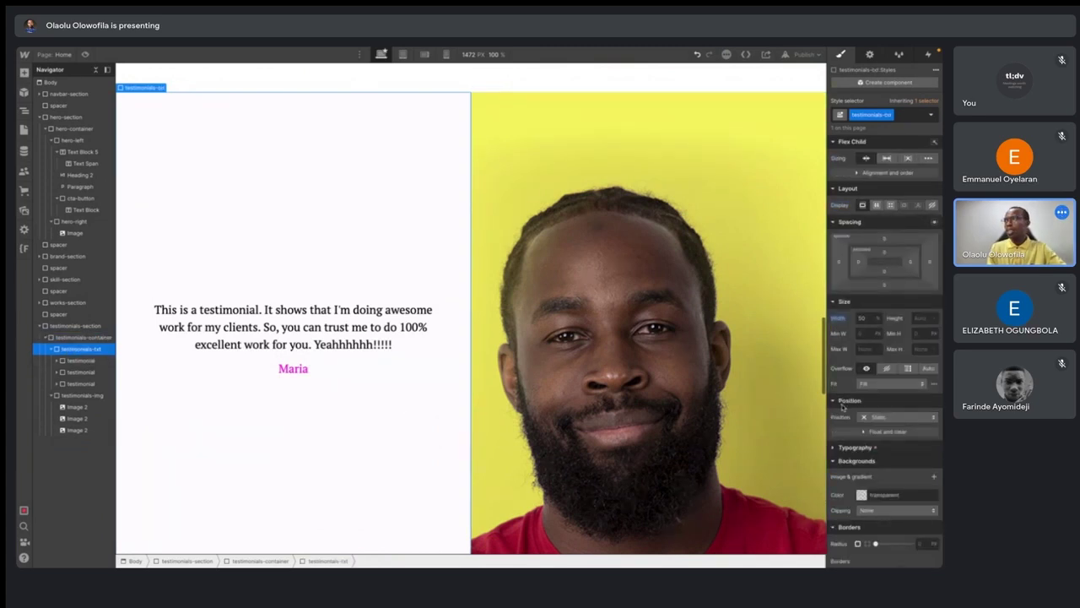
left_click(885, 420)
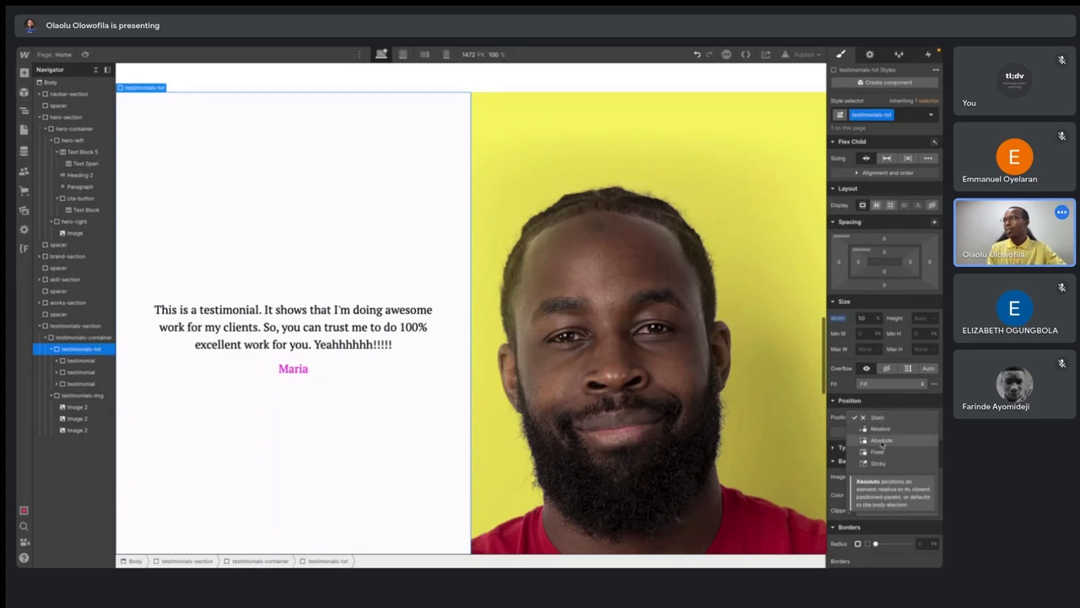
left_click(880, 463)
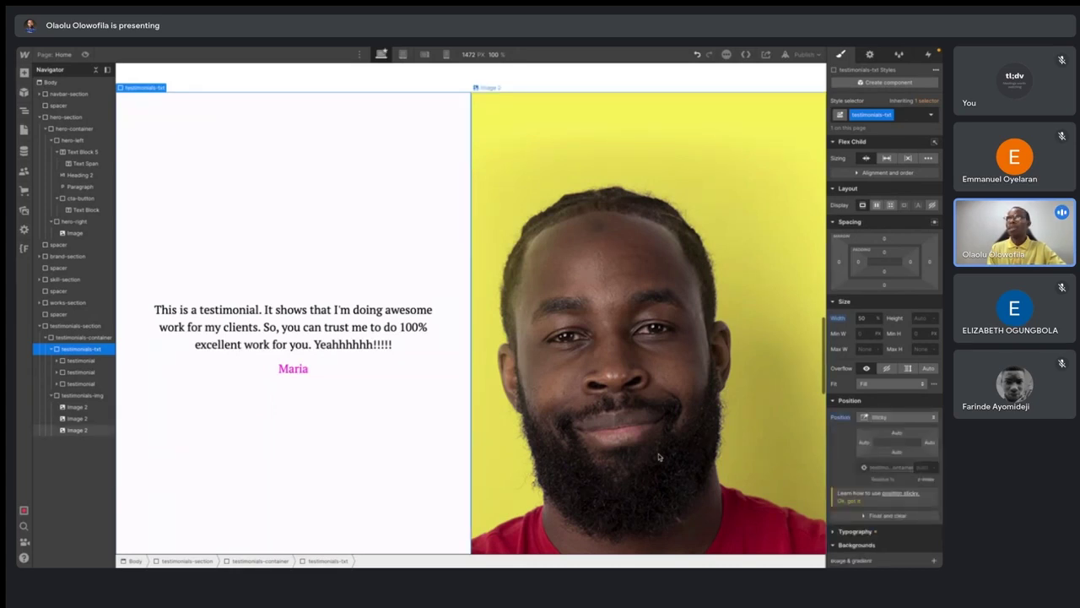
scroll(658, 453, "down", 1)
scroll(658, 453, "up", 1)
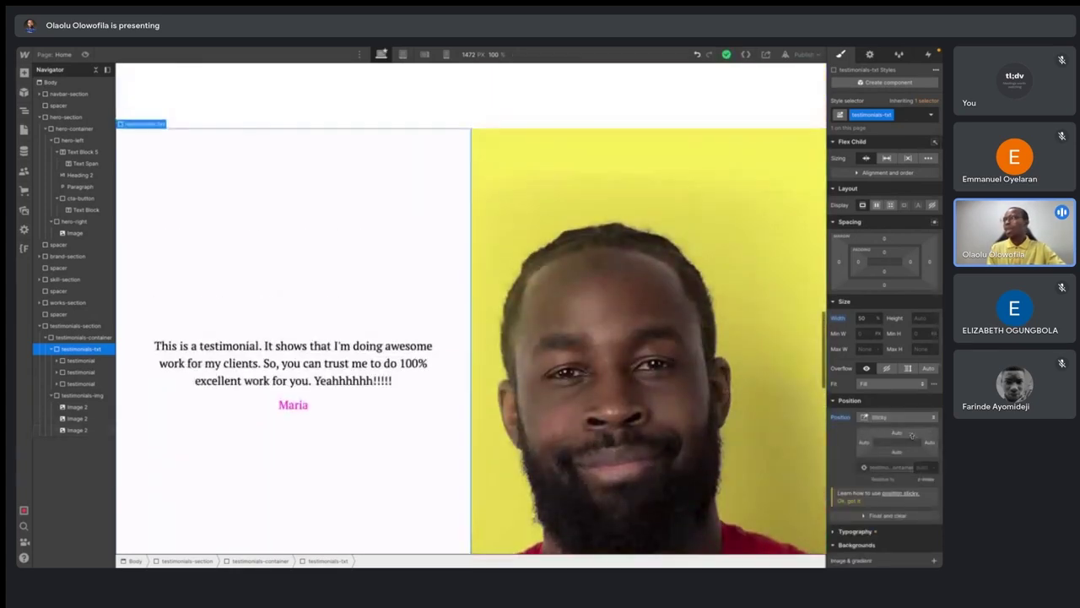
- Try a top offset of 0% on the sticky testimonials-txt block and check how it scrolls
left_click(897, 433)
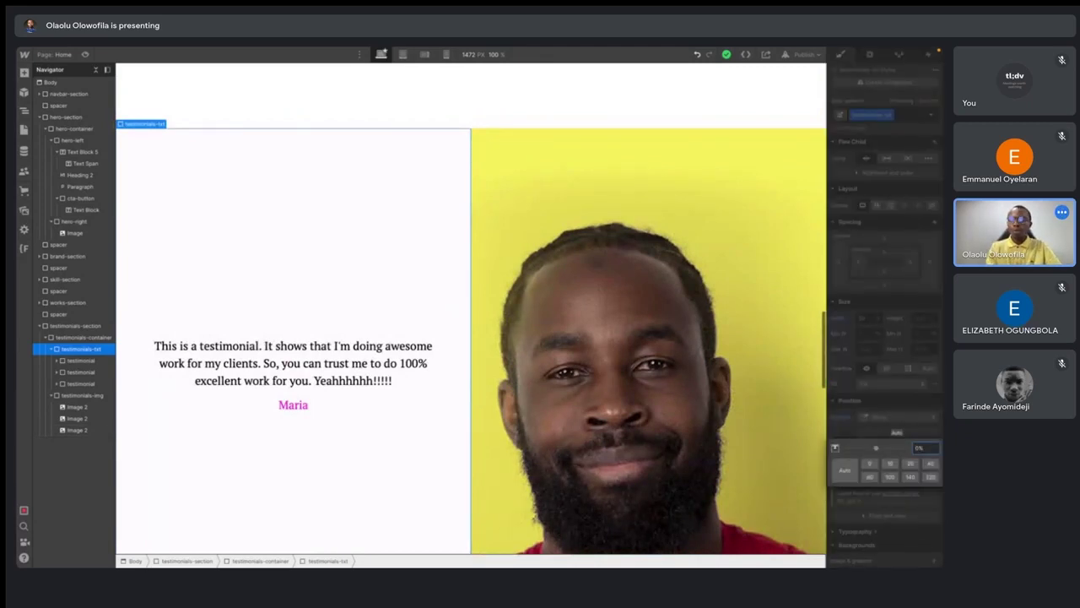
key("Return")
scroll(595, 448, "down", 1)
scroll(595, 447, "down", 6)
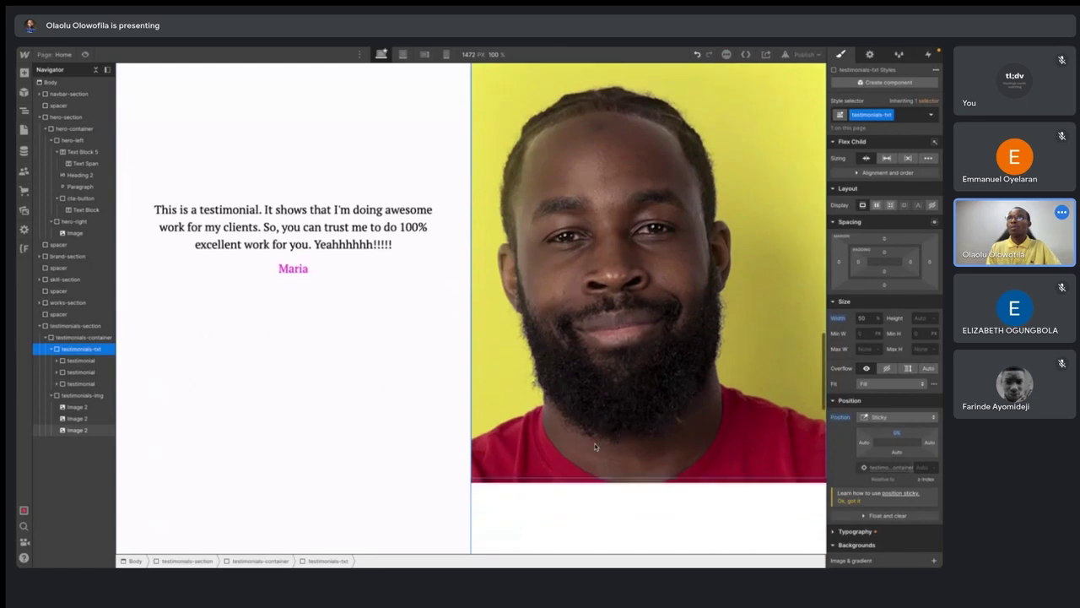
scroll(595, 446, "up", 6)
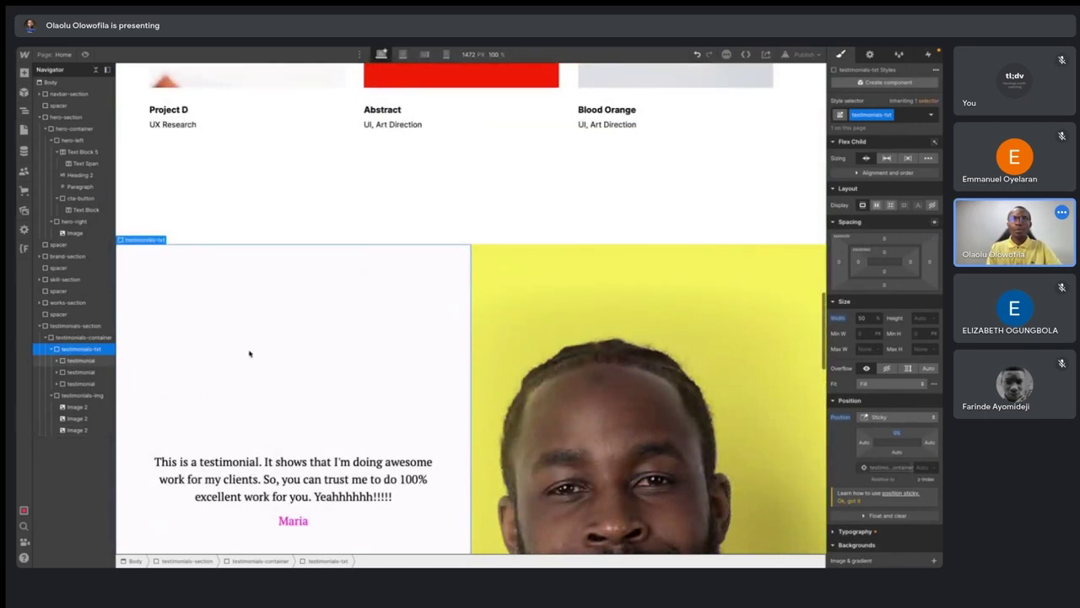
scroll(249, 353, "down", 4)
scroll(249, 354, "up", 2)
scroll(249, 354, "down", 2)
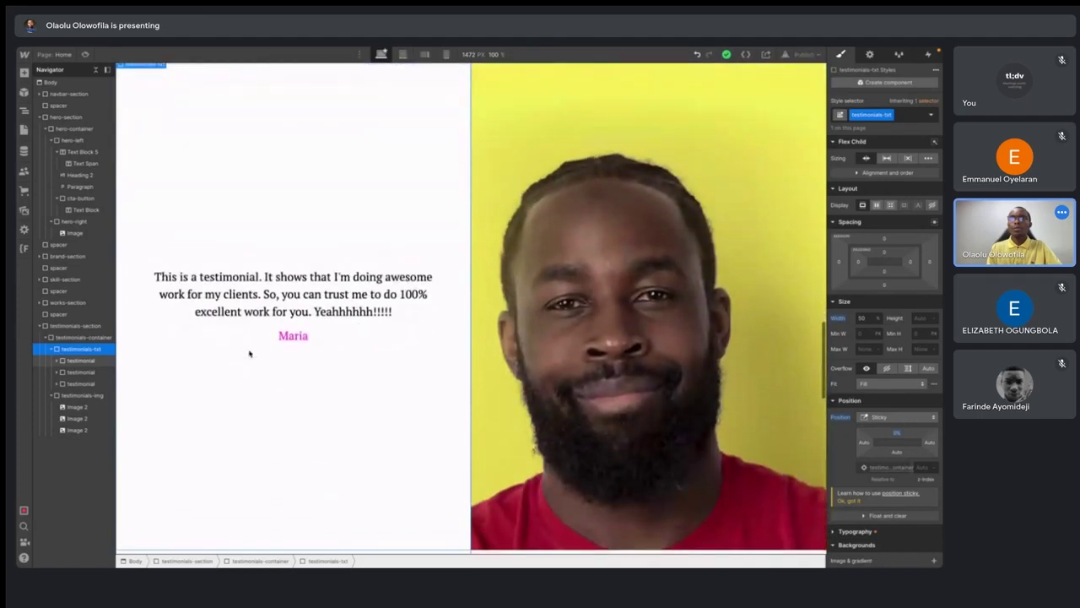
- Examine the position settings of testimonials-container, testimonials-txt and the first testimonial block
left_click(64, 340)
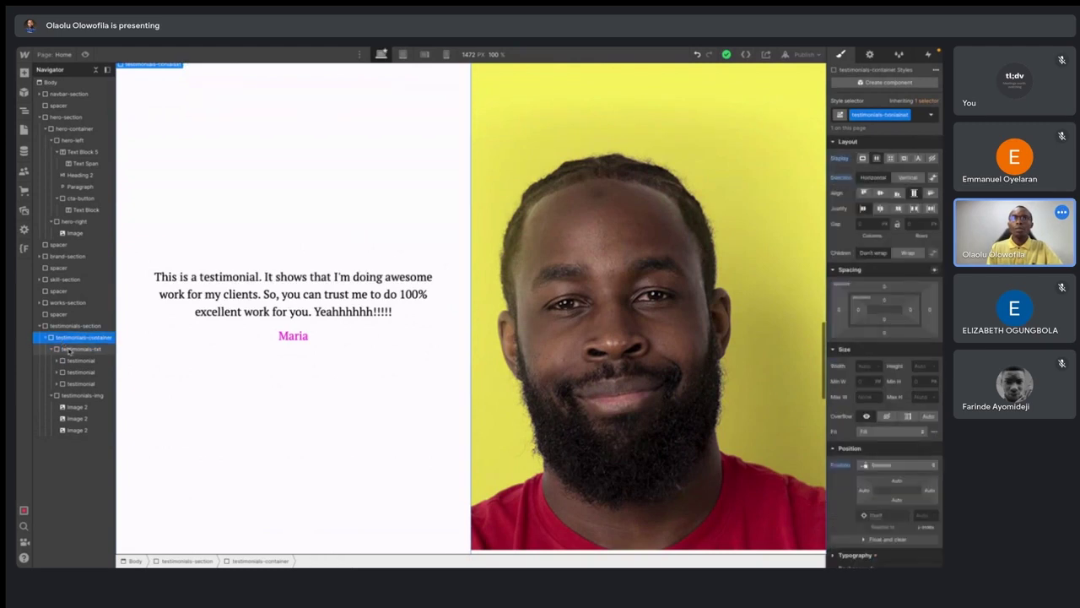
left_click(71, 349)
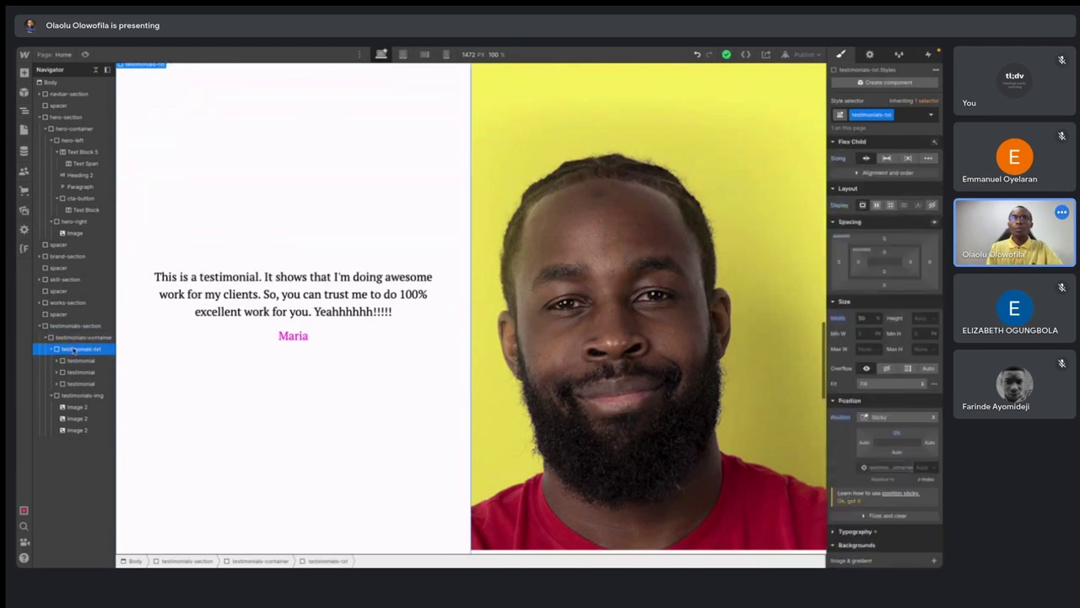
left_click(77, 337)
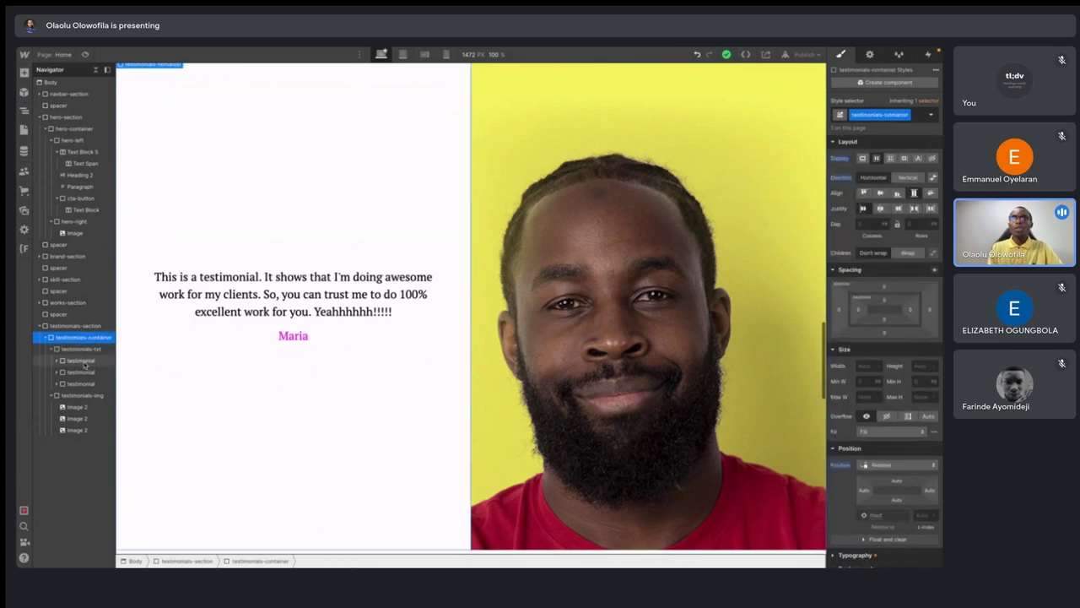
left_click(84, 361)
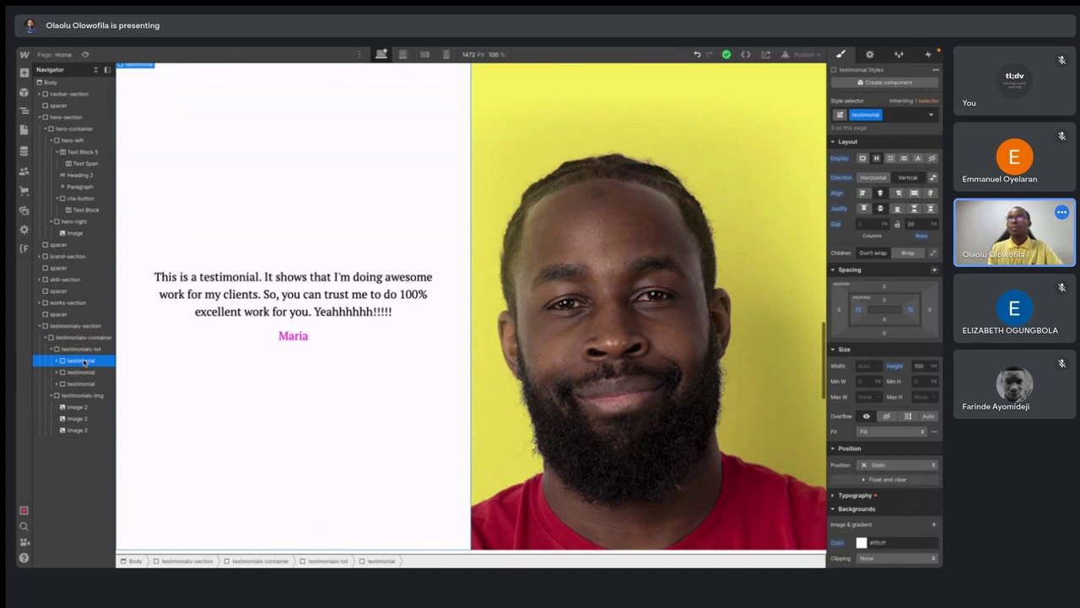
left_click(82, 349)
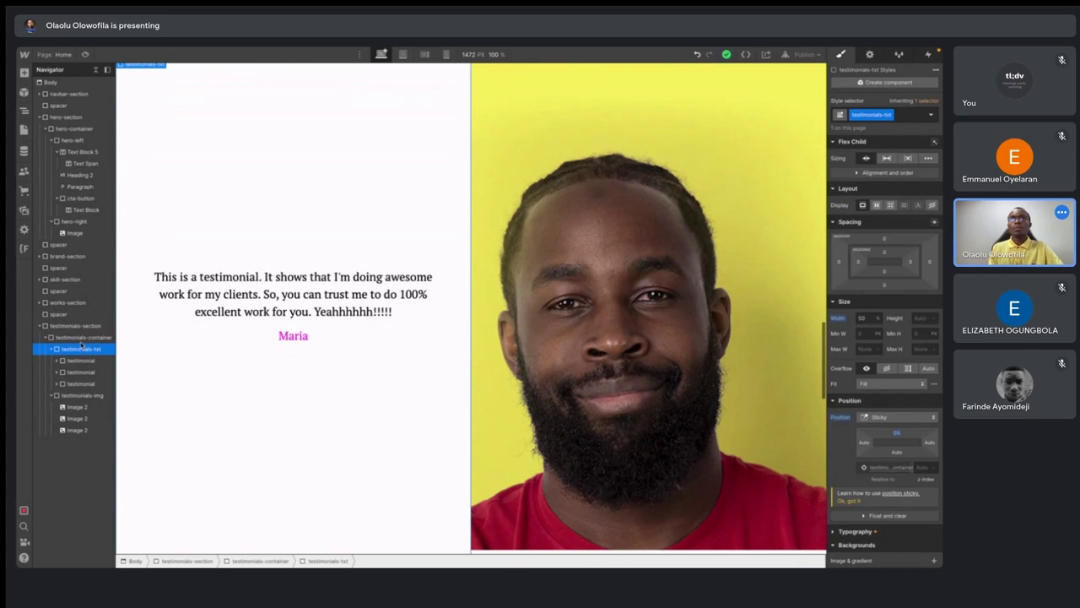
left_click(81, 338)
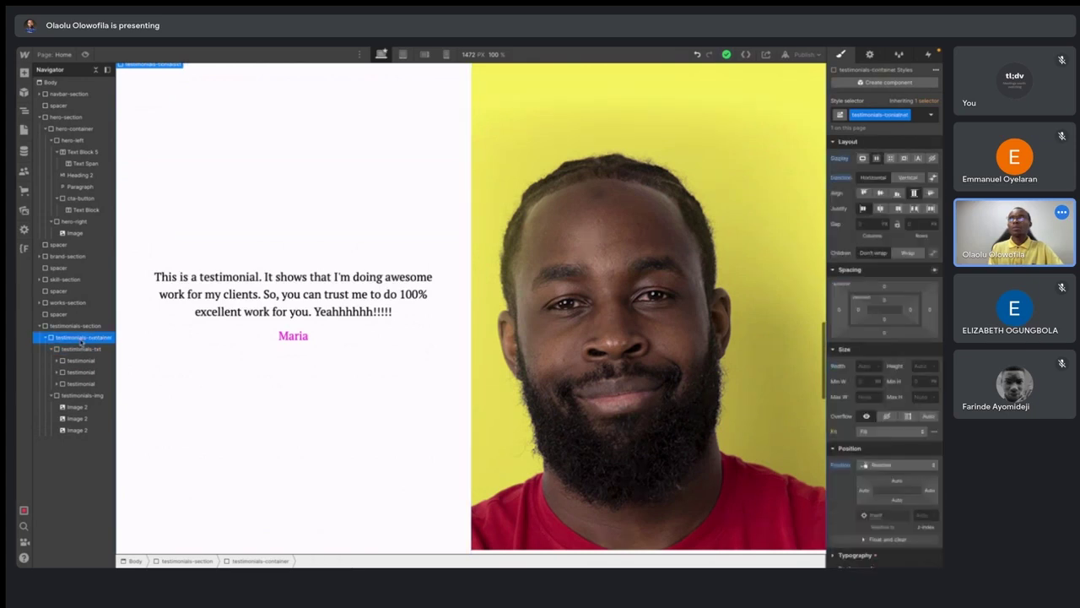
left_click(81, 349)
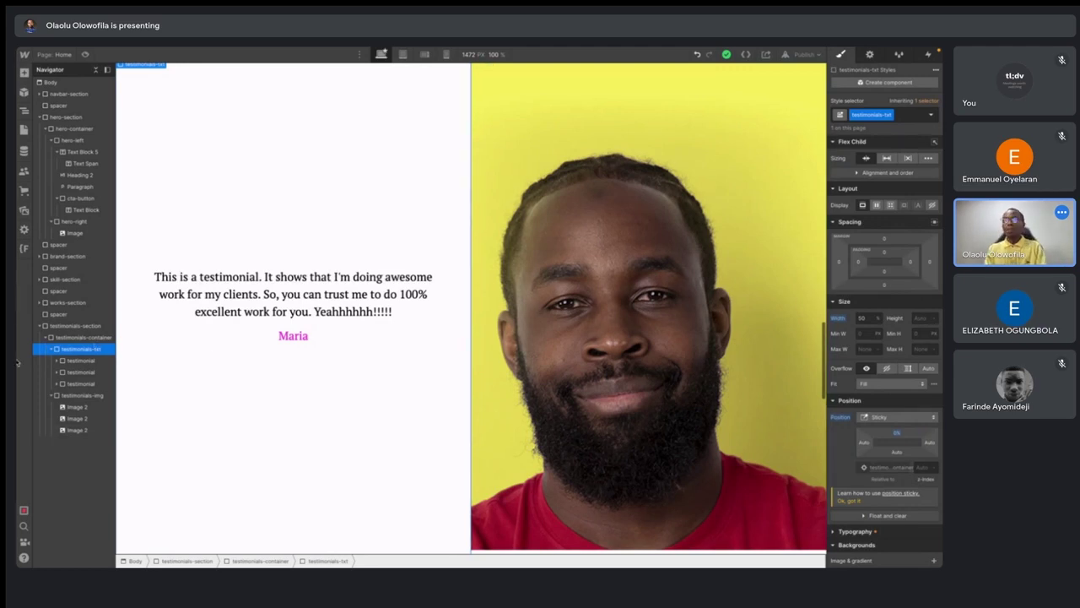
left_click(73, 339)
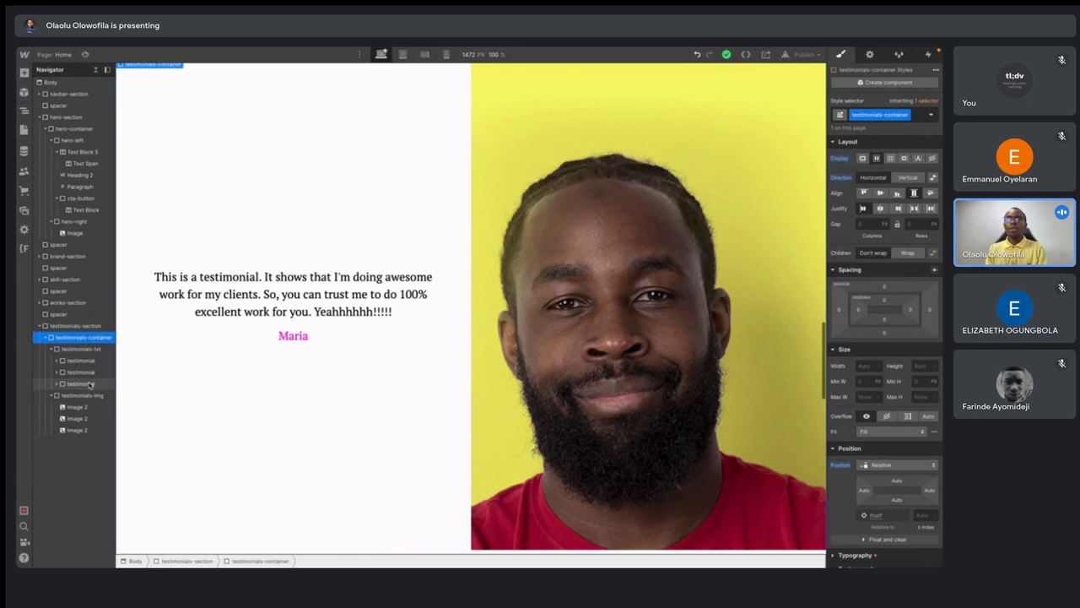
- Set the position of the testimonials-txt block to Static and reset its position style
left_click(82, 351)
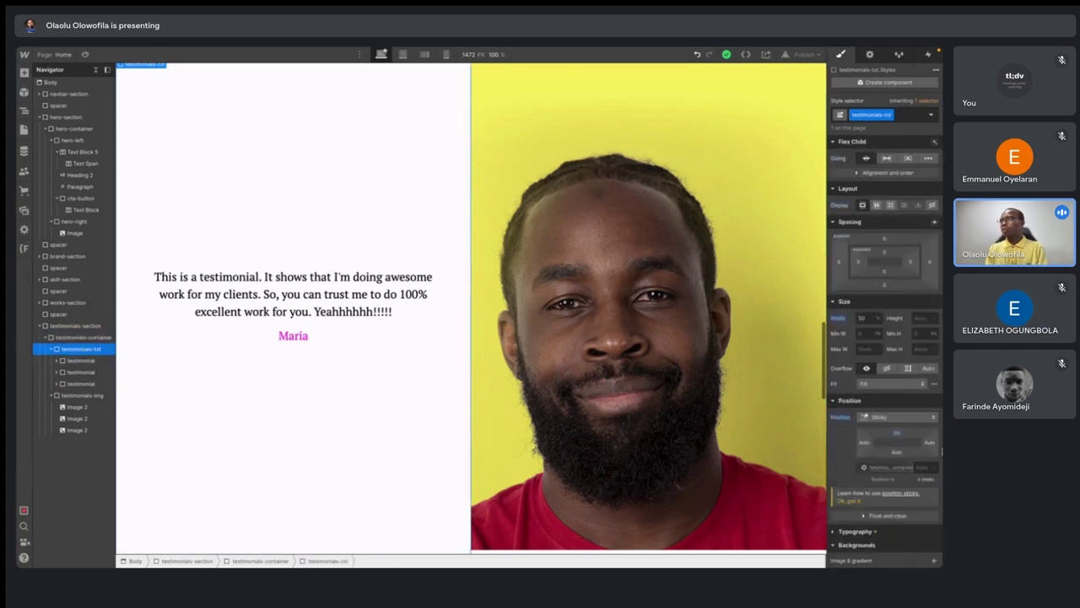
left_click(882, 417)
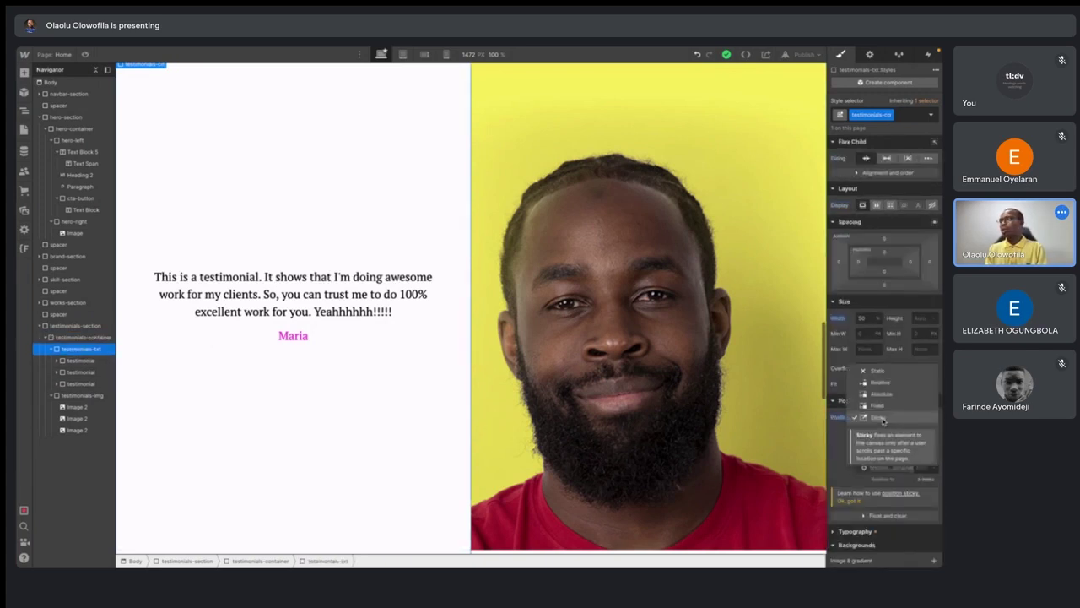
left_click(878, 370)
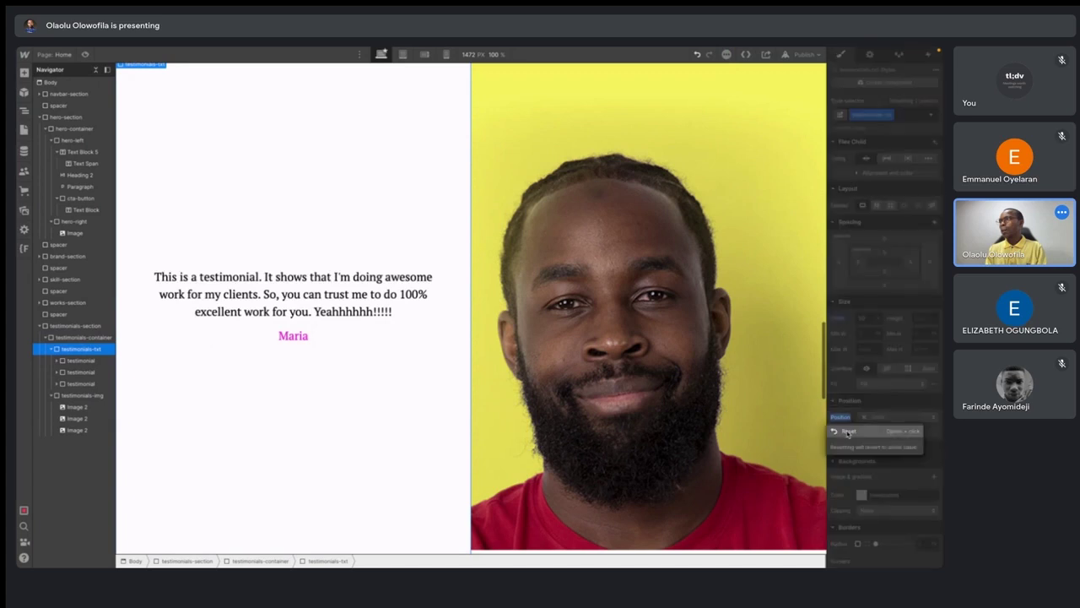
- Review the position settings of testimonials-img, its first image and testimonials-container
left_click(76, 395)
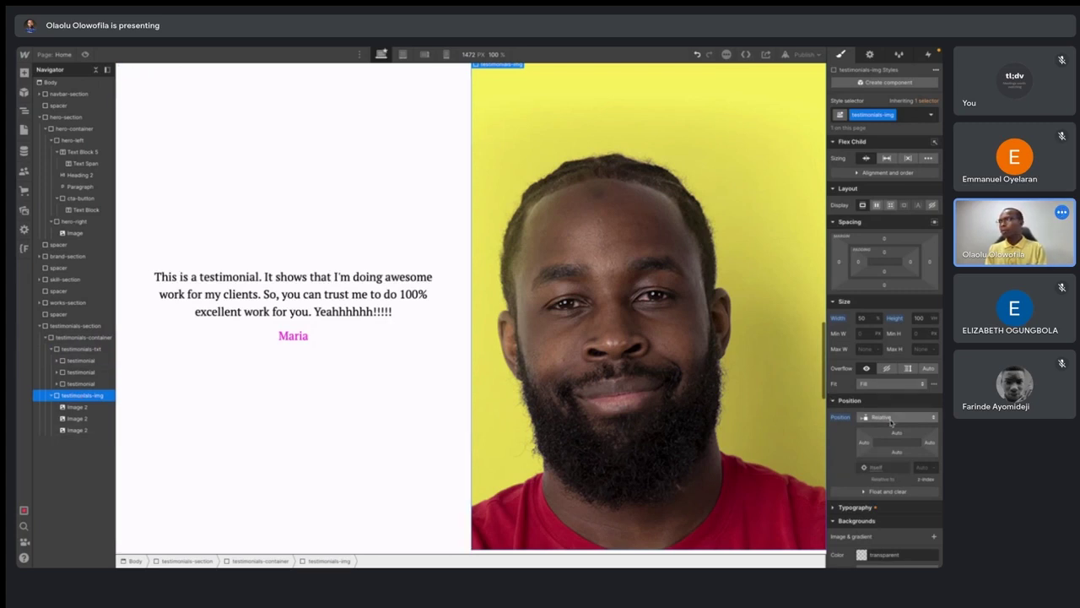
left_click(78, 408)
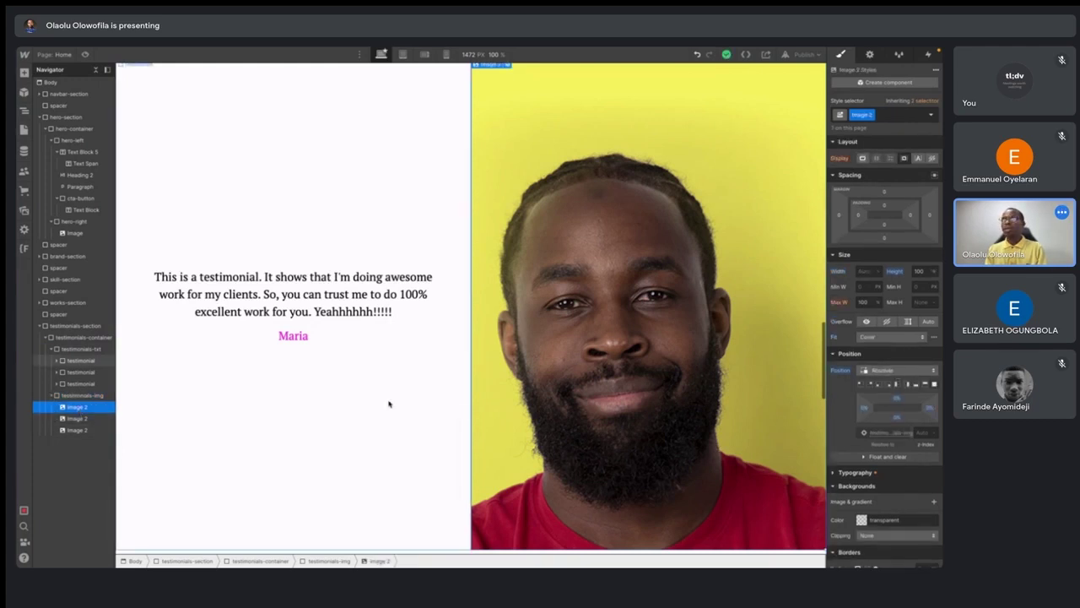
left_click(71, 396)
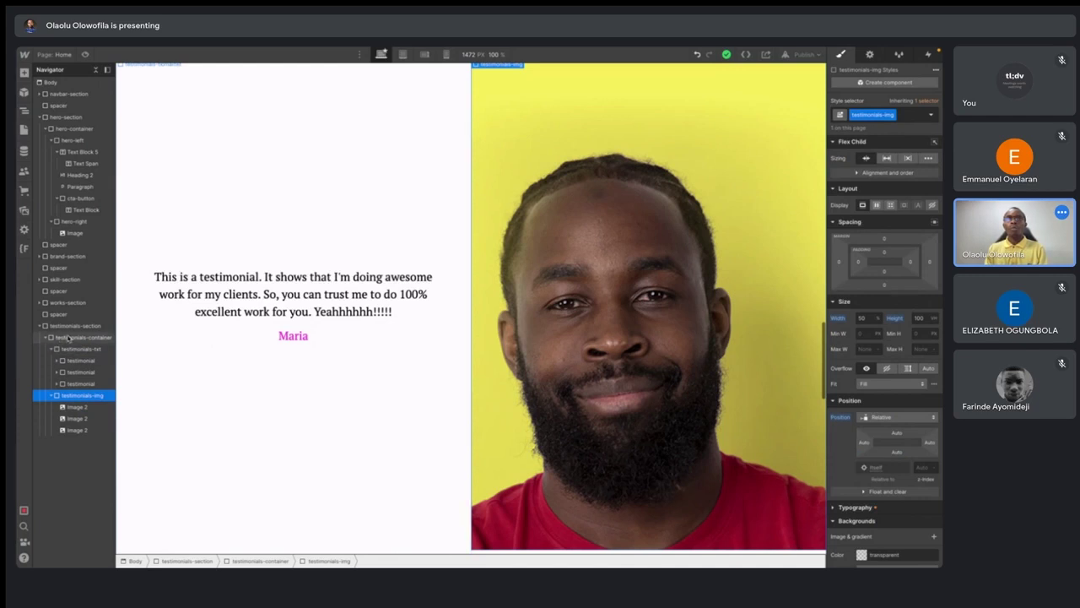
left_click(68, 337)
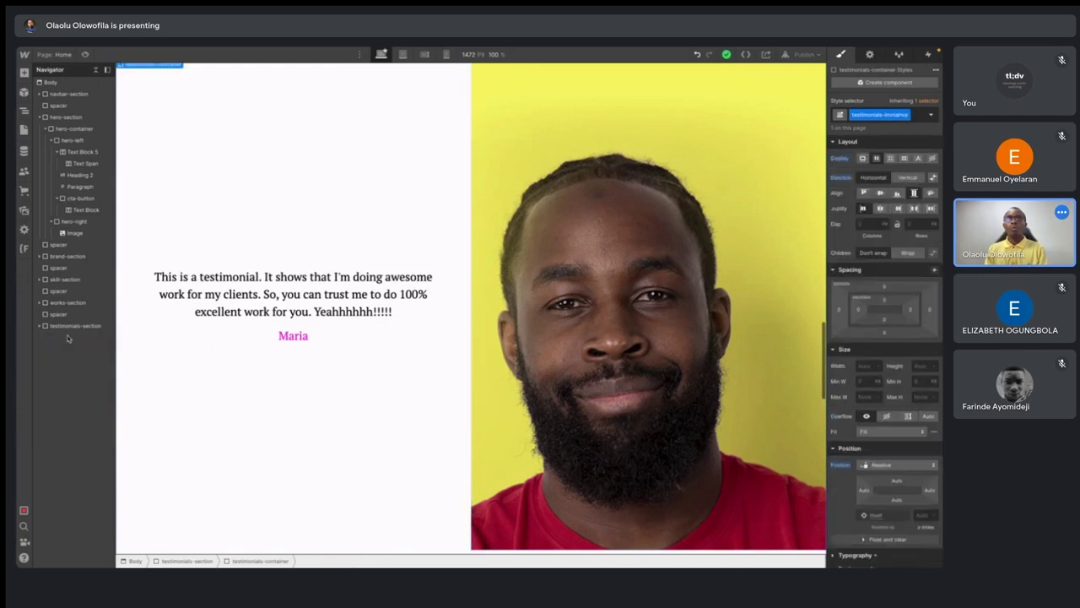
left_click(45, 337)
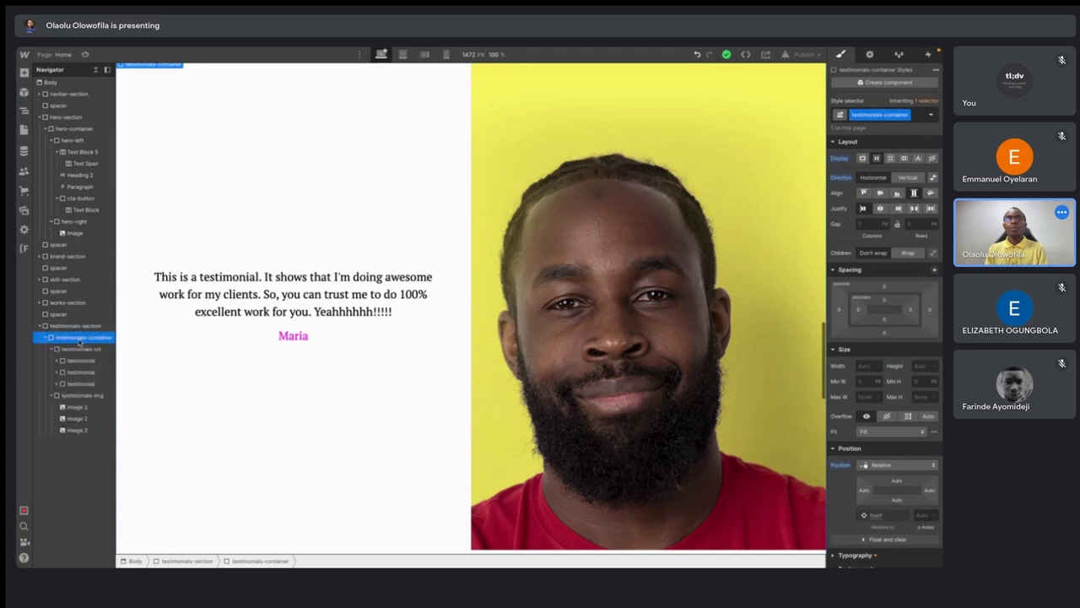
- Set the position of the testimonials-img block to Sticky with a top offset of 0%
left_click(52, 394)
left_click(70, 396)
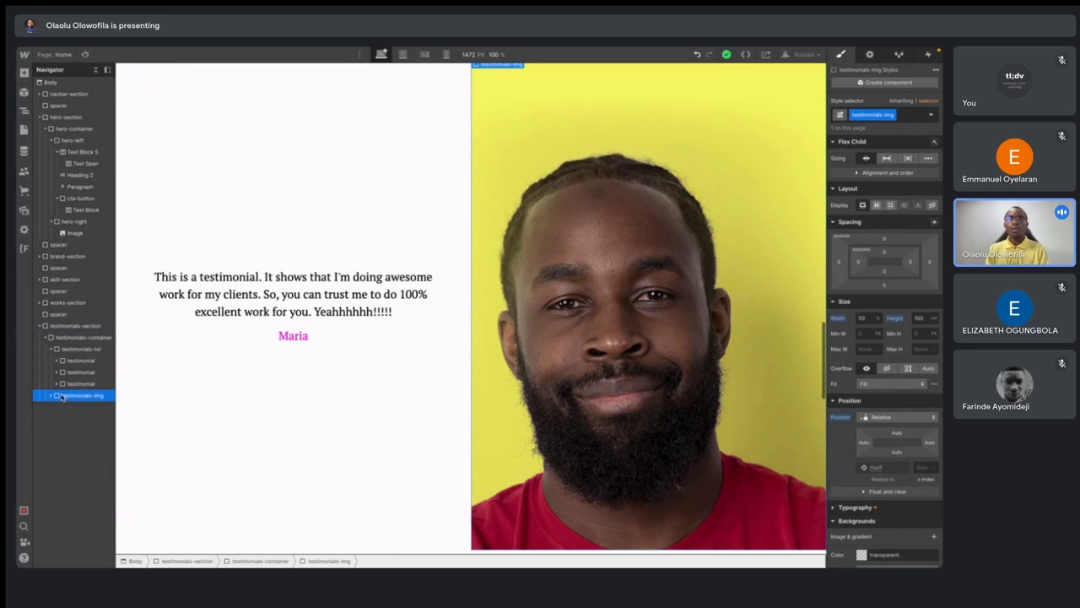
left_click(898, 417)
left_click(897, 418)
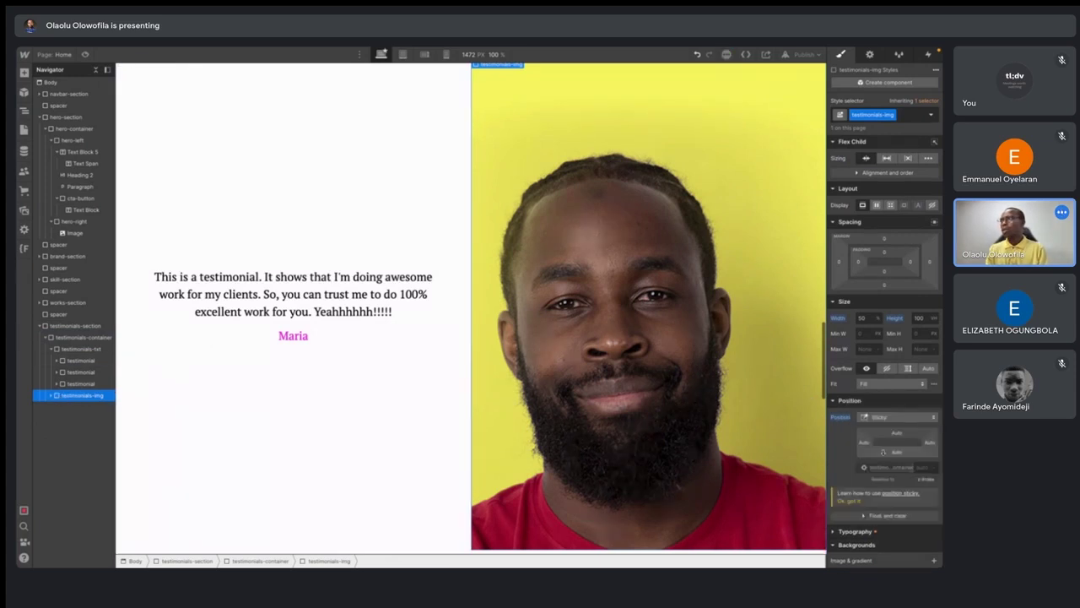
left_click(897, 432)
type("0")
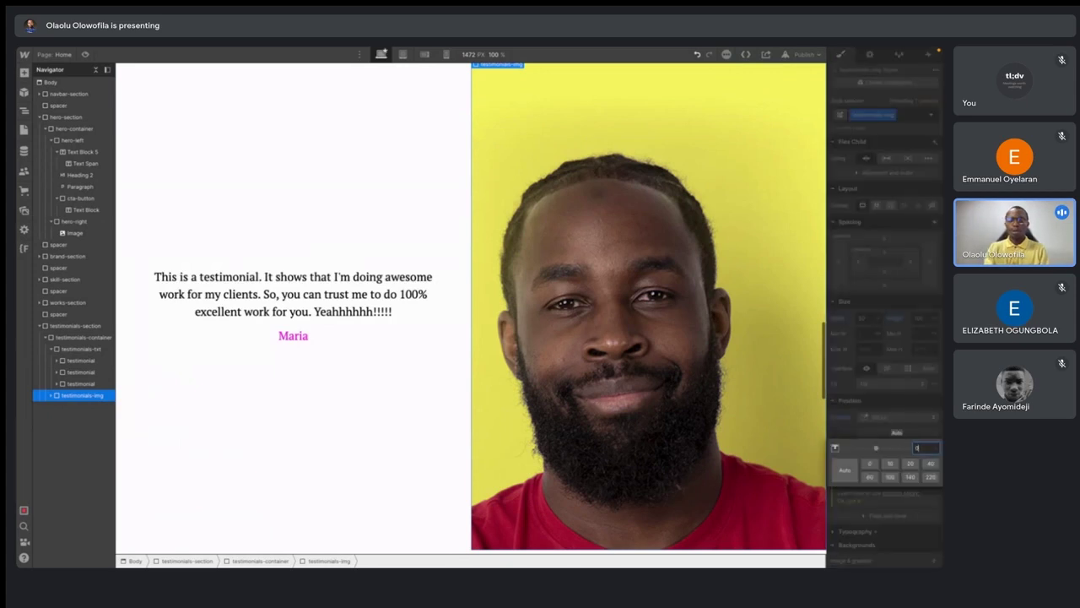
key("Return")
- Examine how the testimonials-img block behaves while the testimonials scroll past it on the page
scroll(524, 411, "down", 3)
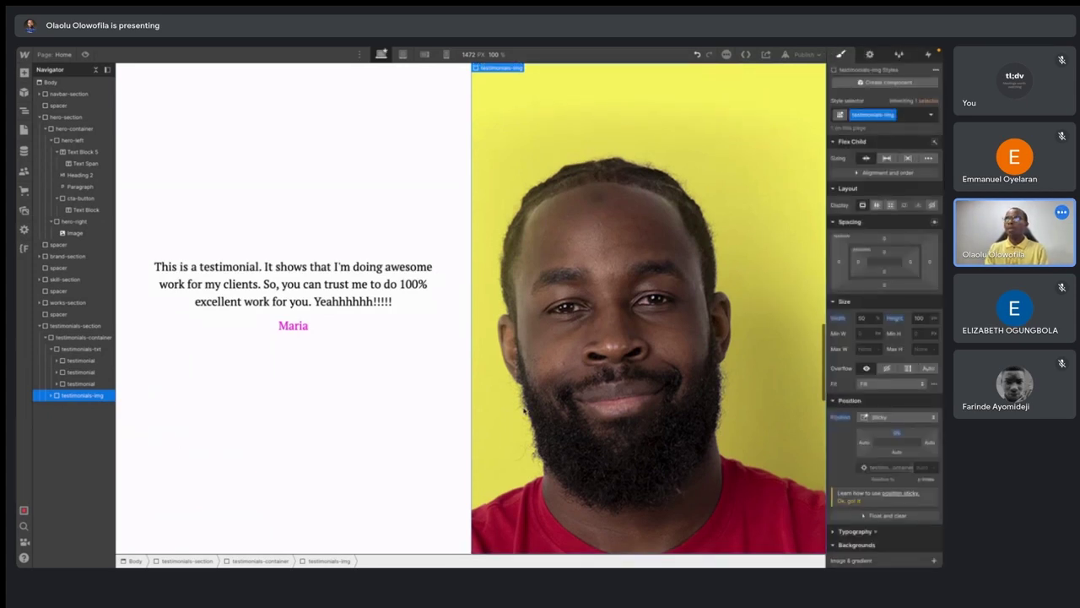
scroll(524, 411, "down", 3)
scroll(524, 411, "up", 6)
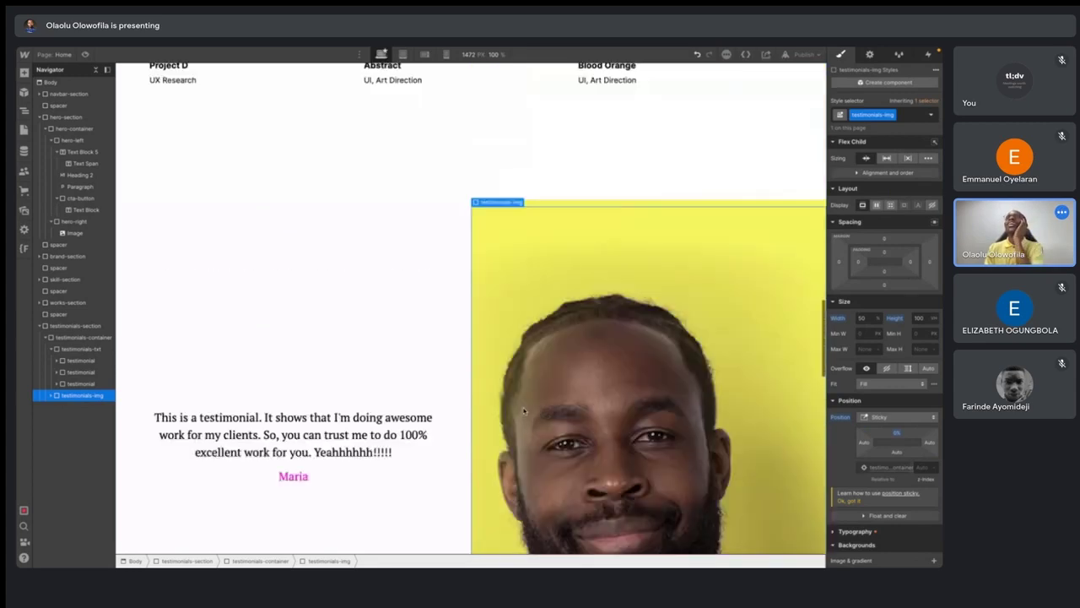
scroll(524, 411, "down", 5)
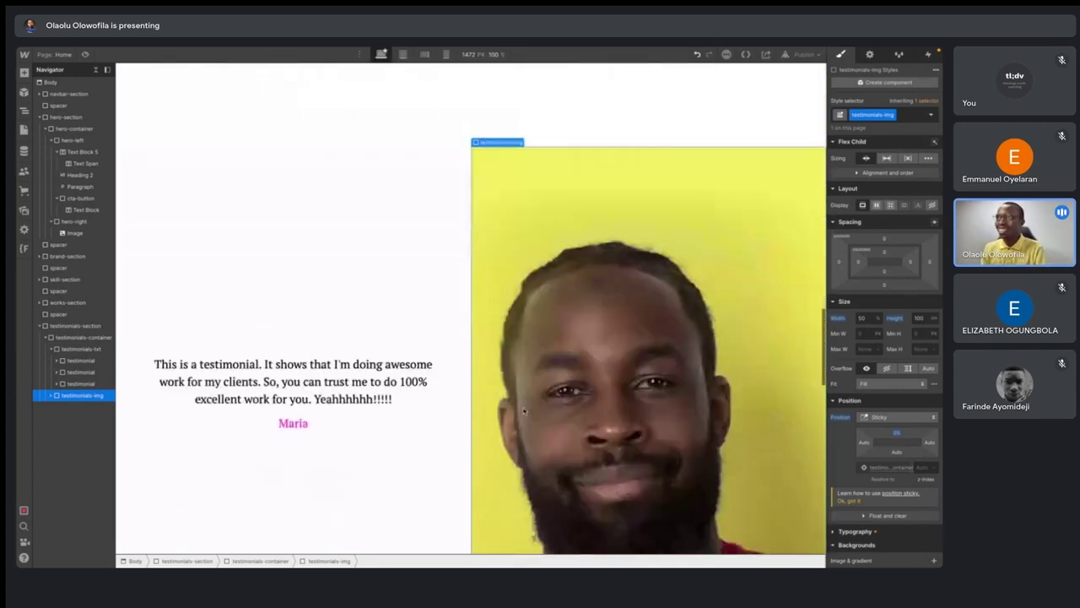
scroll(524, 411, "down", 3)
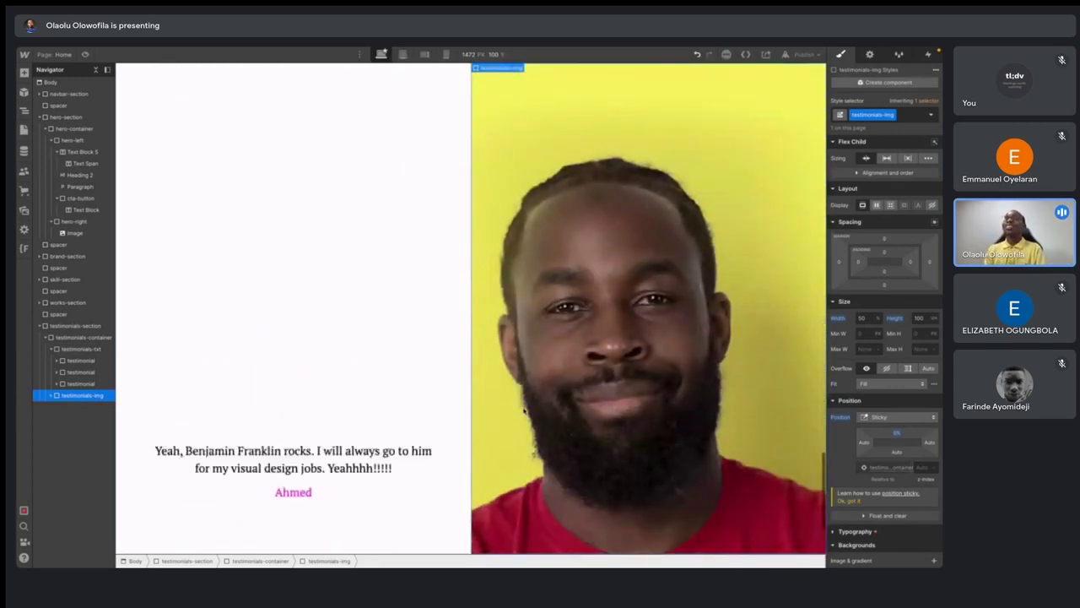
scroll(524, 411, "up", 6)
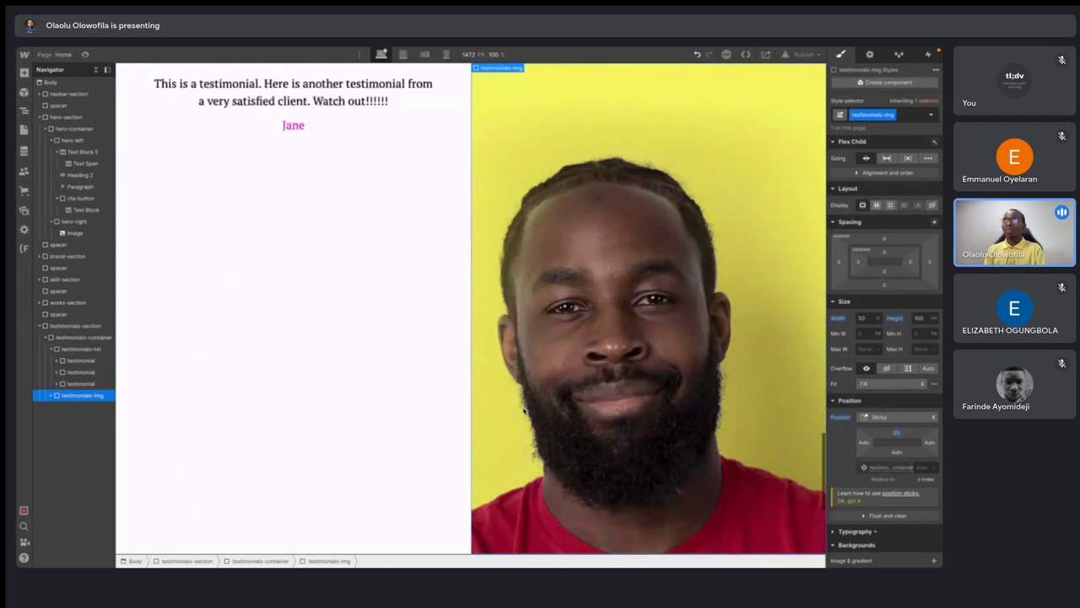
scroll(524, 411, "up", 3)
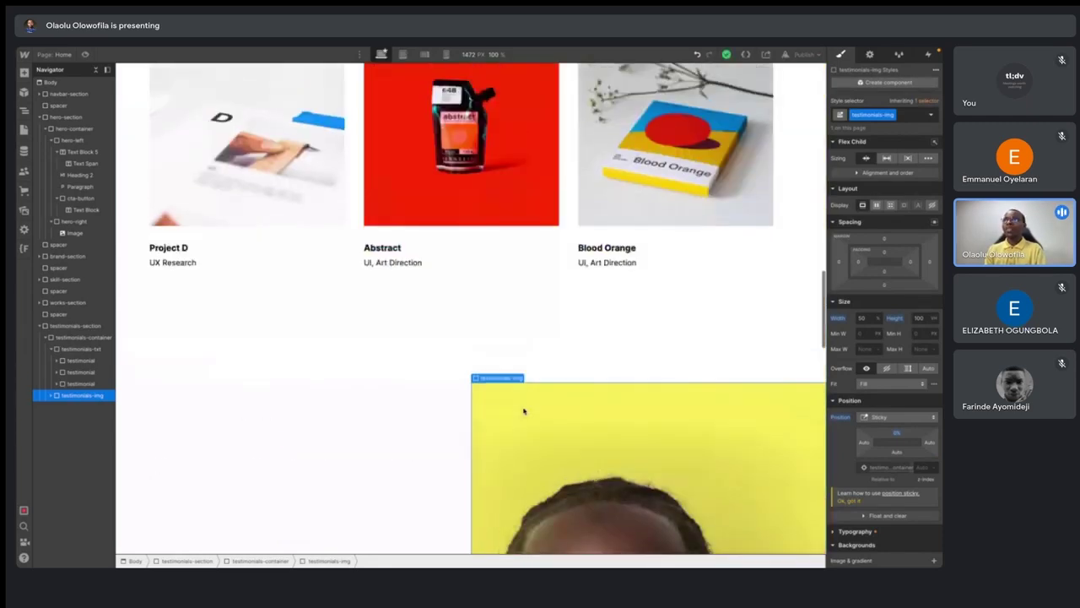
scroll(524, 411, "down", 3)
scroll(524, 411, "down", 1)
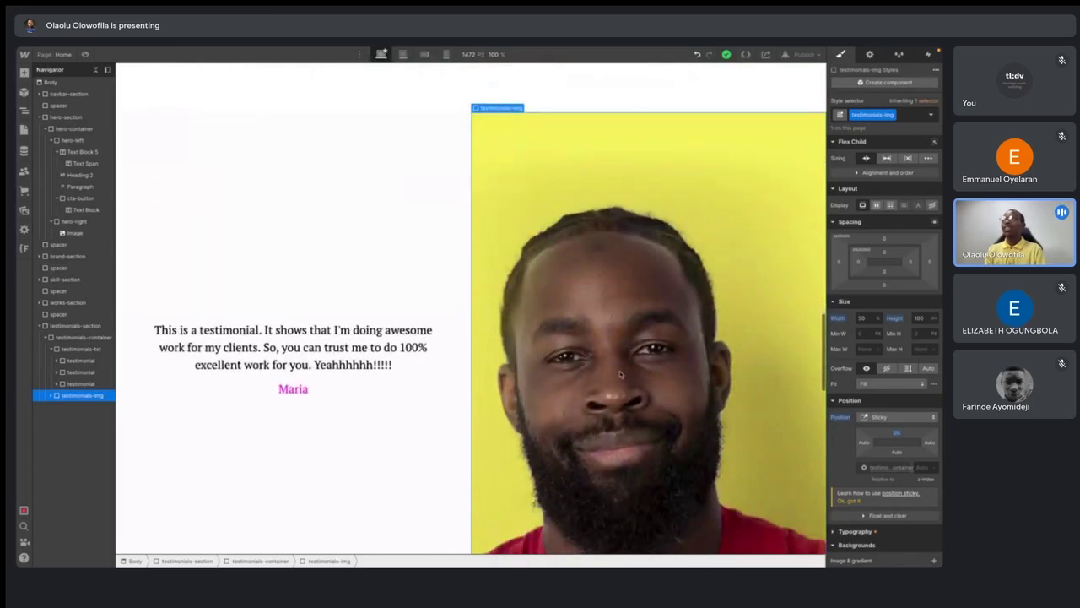
scroll(621, 374, "down", 3)
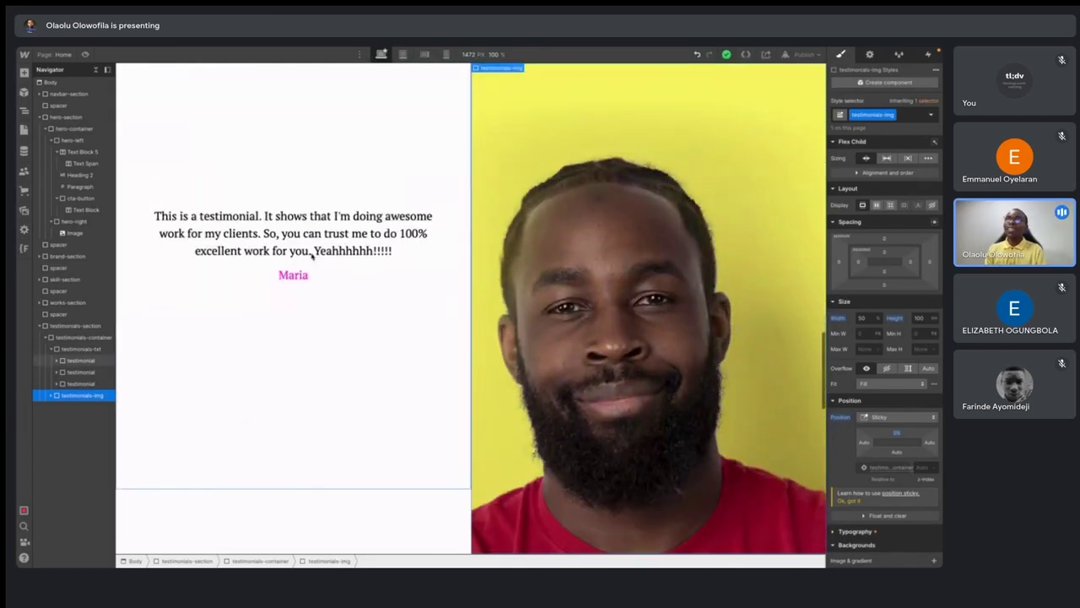
scroll(308, 265, "up", 2)
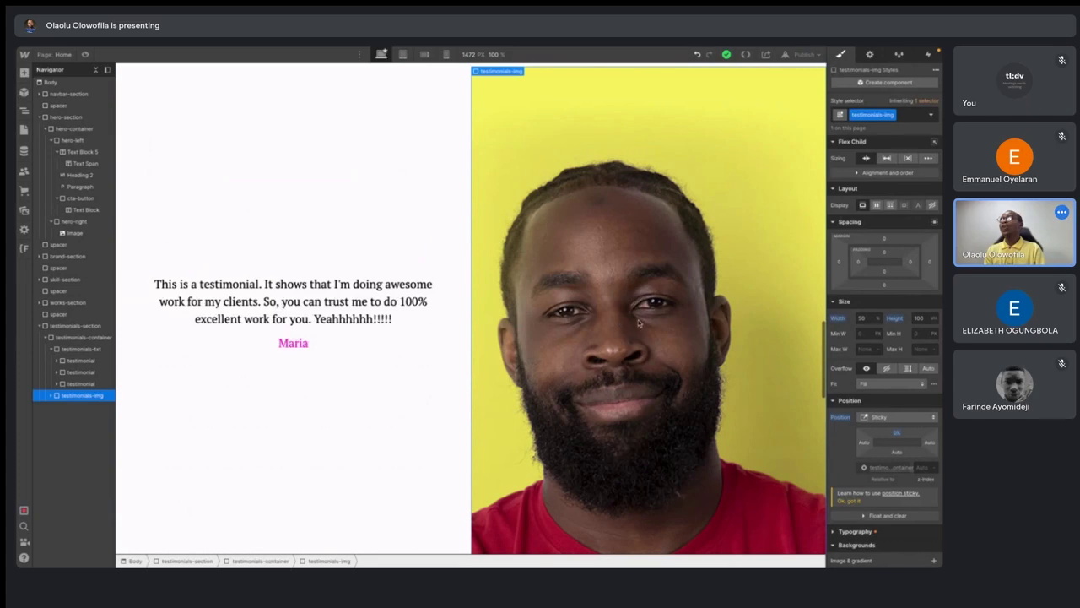
scroll(616, 374, "down", 5)
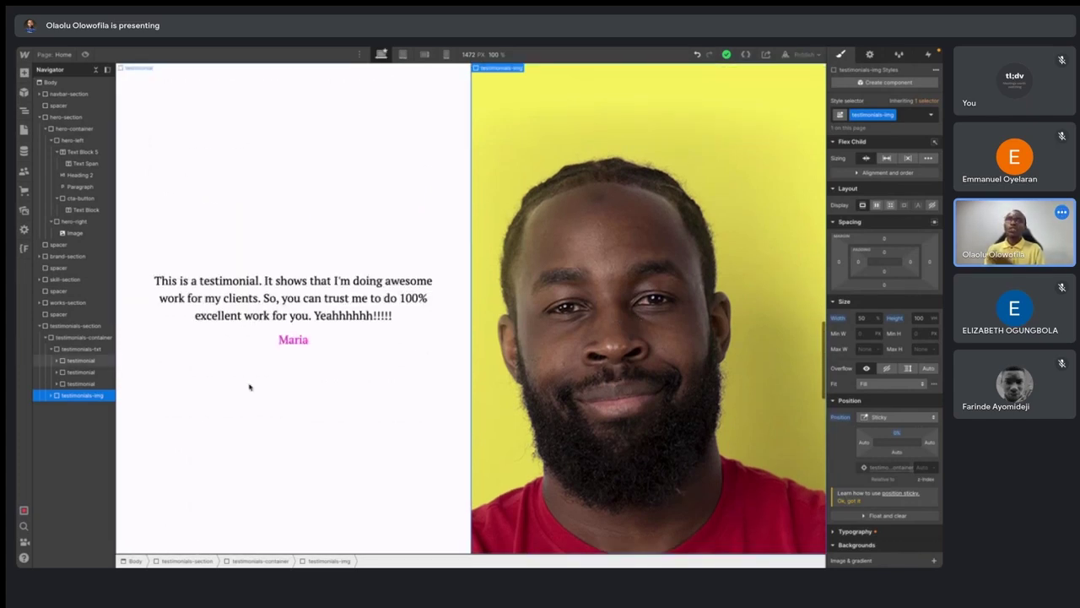
- Set the position of the testimonials-img block to Static and reset its position style
left_click(52, 396)
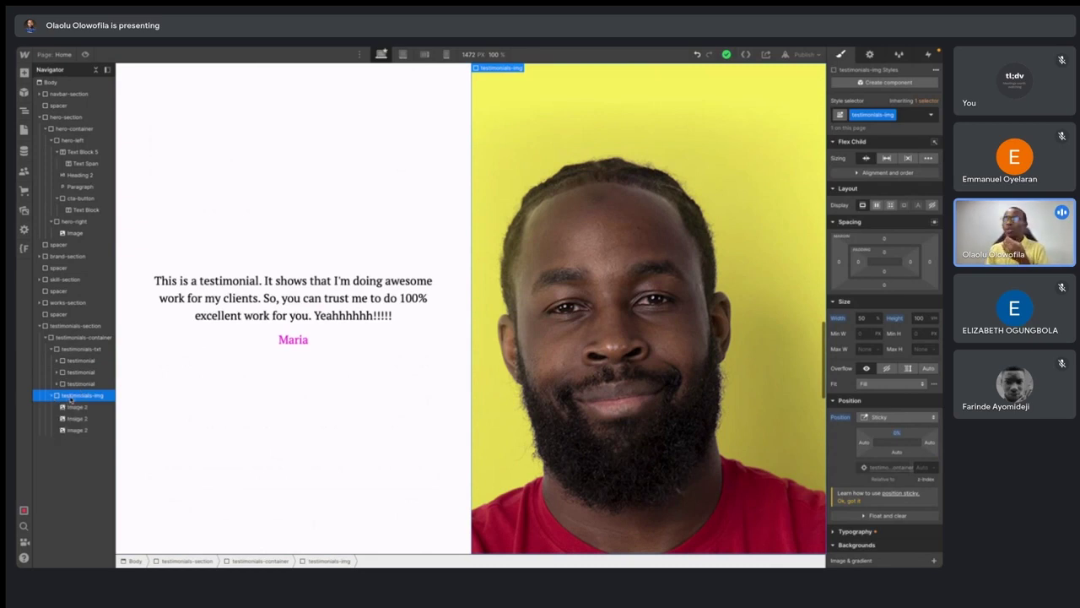
left_click(897, 417)
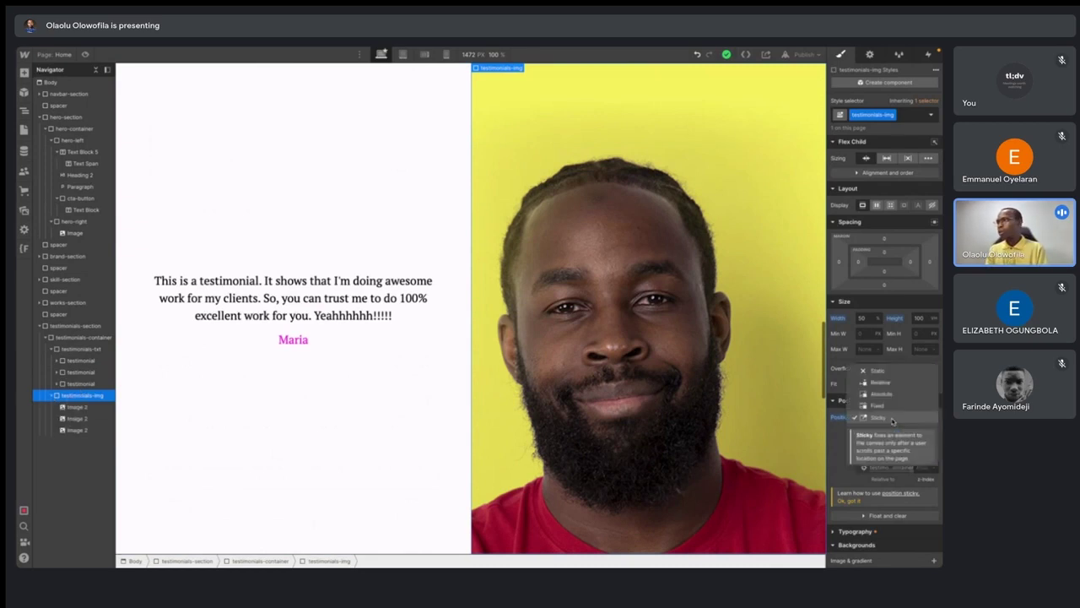
left_click(878, 372)
left_click(840, 417)
left_click(852, 431)
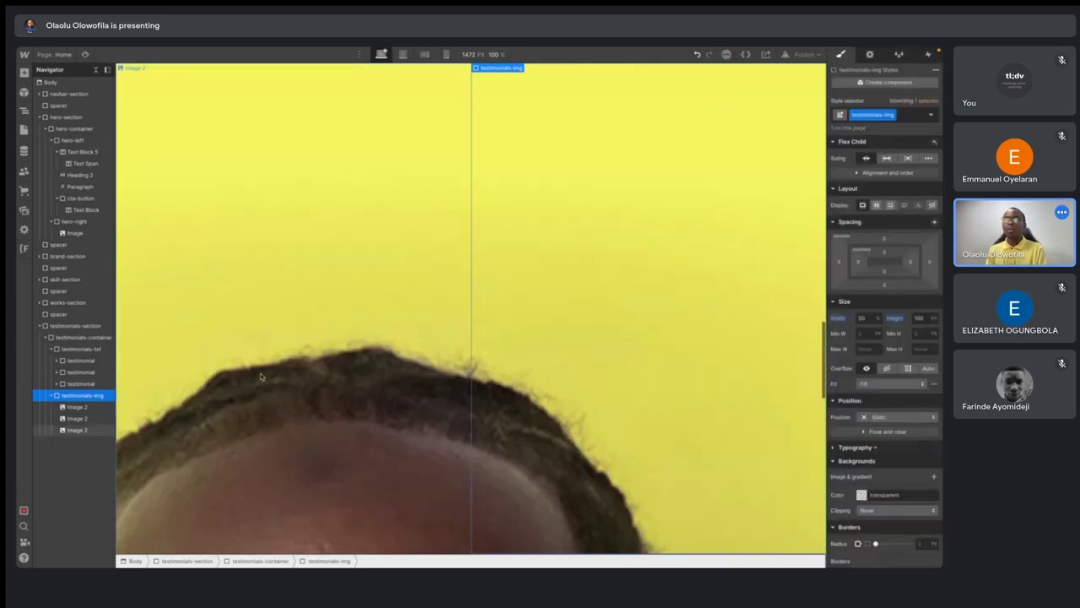
- Reset the position style of the first image inside the testimonials-img block
left_click(74, 407)
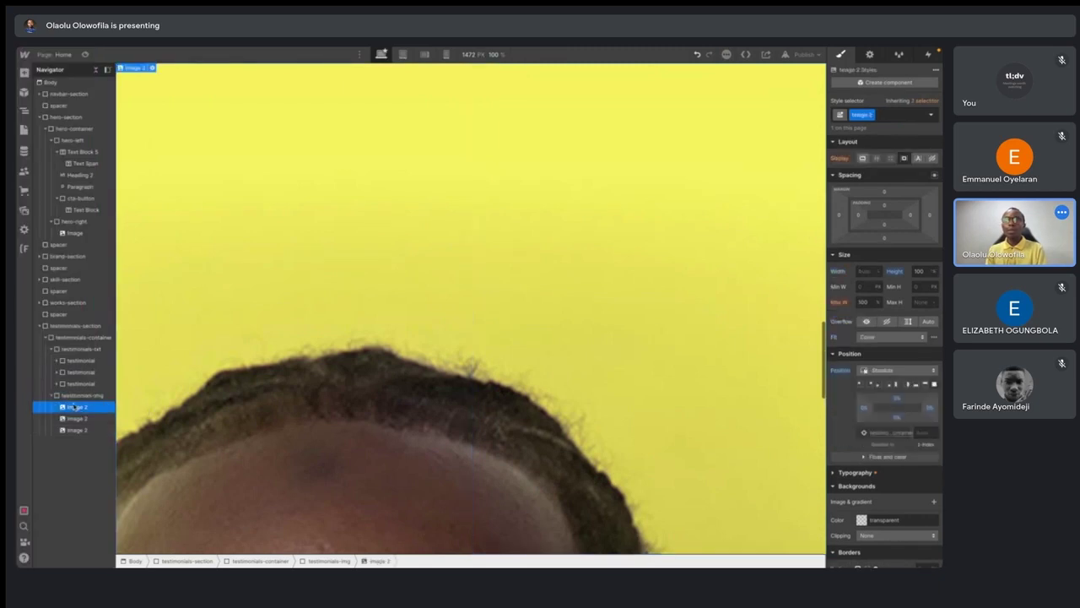
left_click(893, 374)
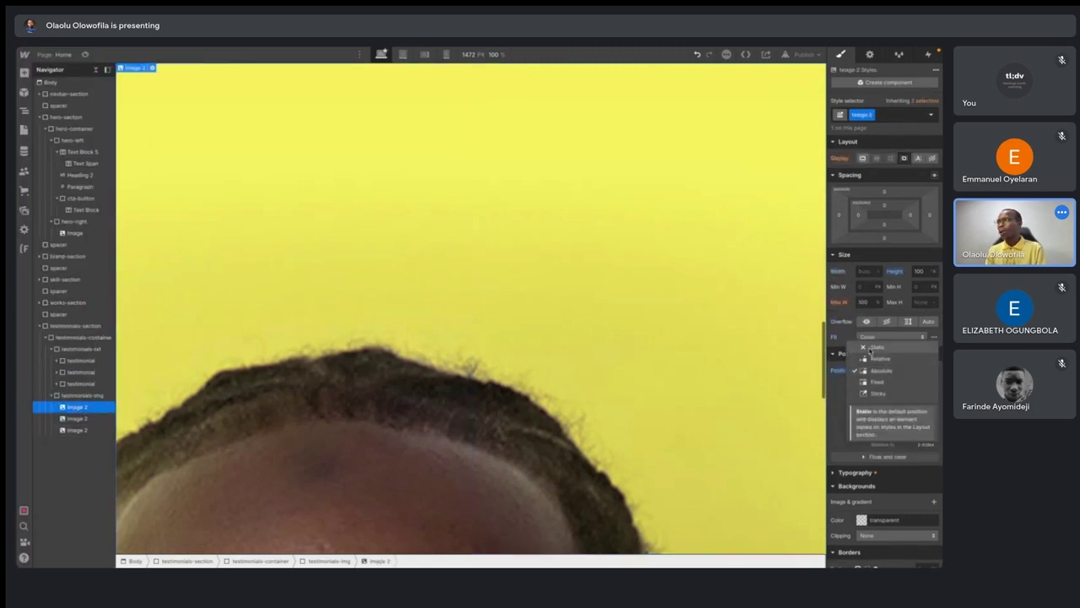
left_click(841, 373)
left_click(840, 371)
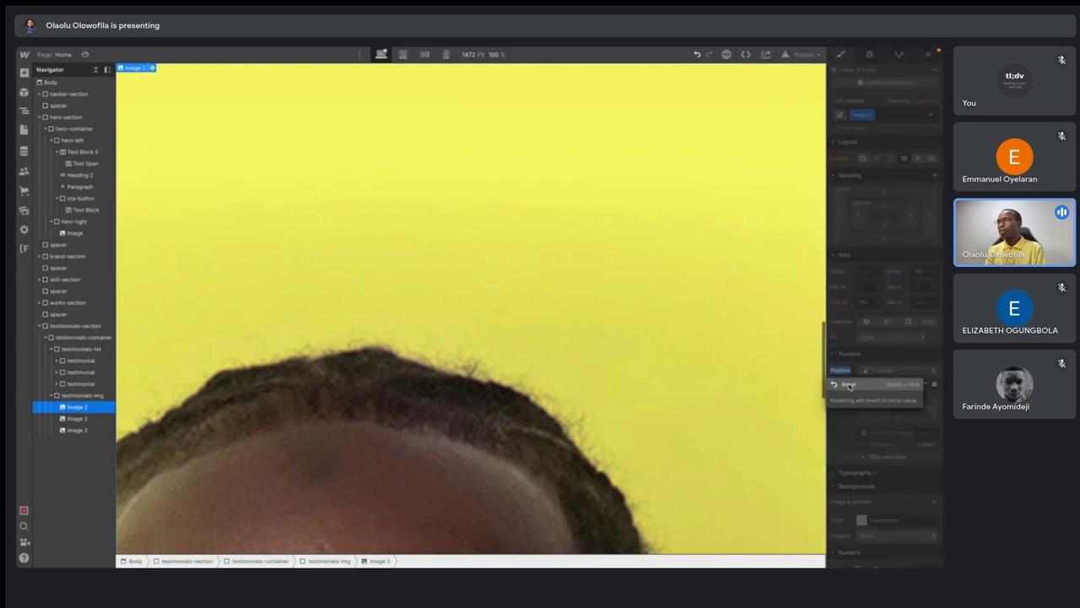
left_click(848, 384)
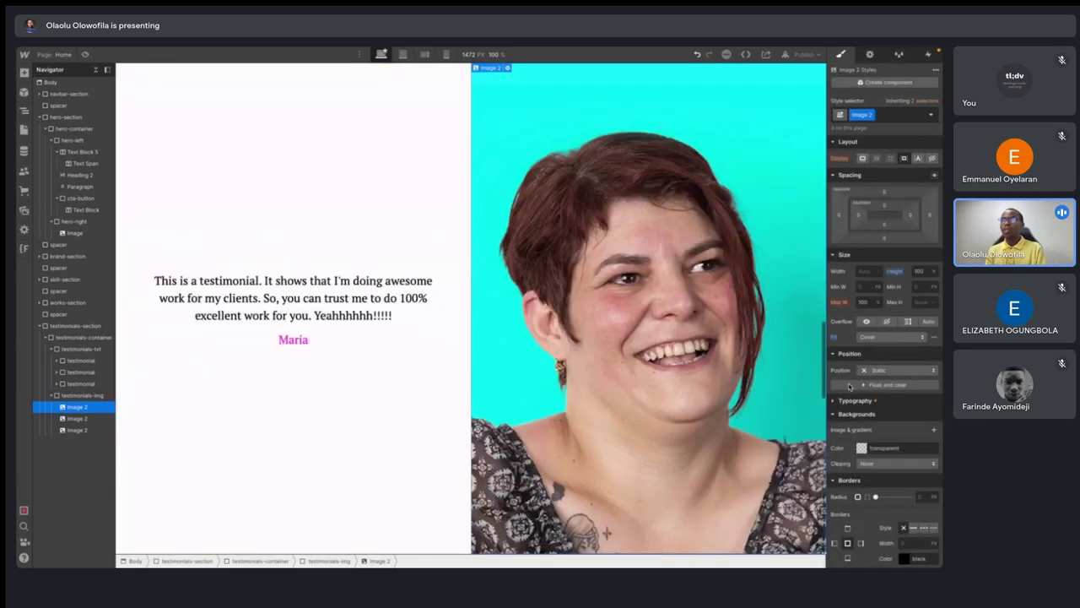
- Reset the position style of the testimonials-container
left_click(71, 337)
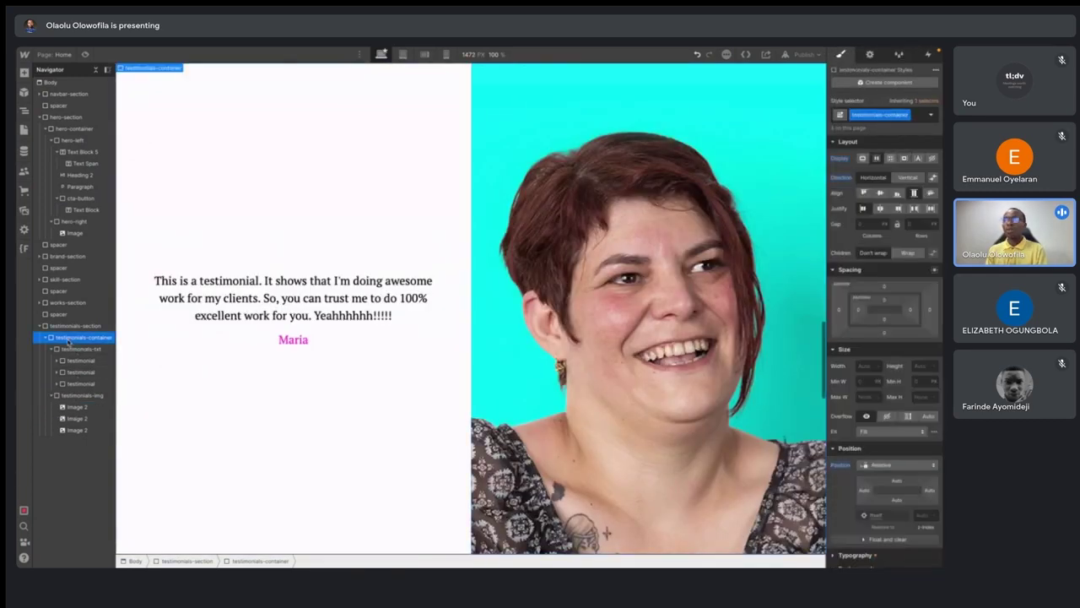
left_click(841, 467)
left_click(848, 477)
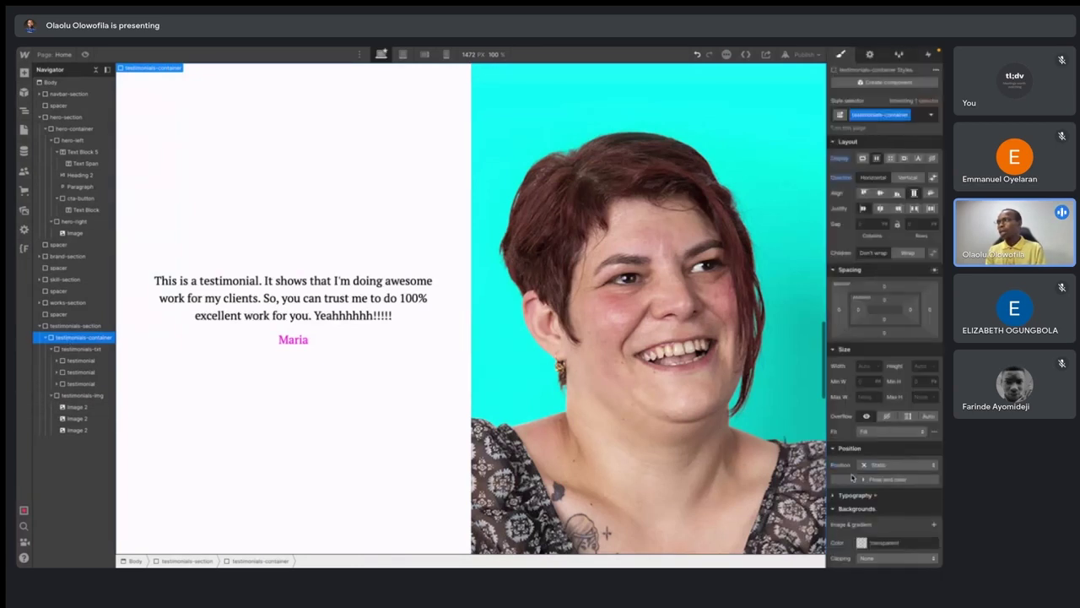
- Examine how the testimonials and client images move on the page with their positioning reset
left_click(74, 350)
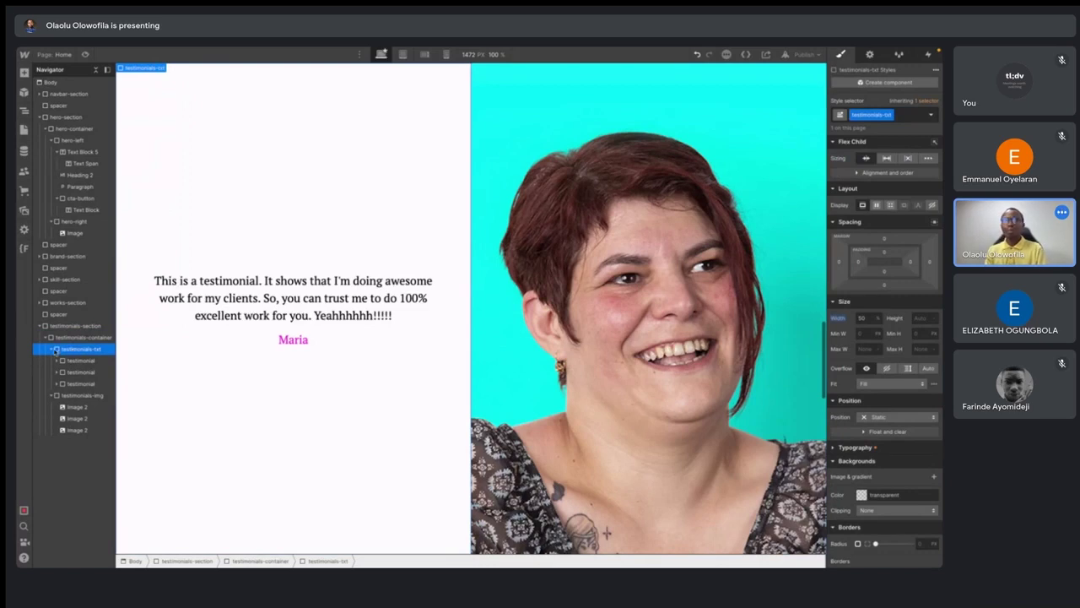
left_click(51, 349)
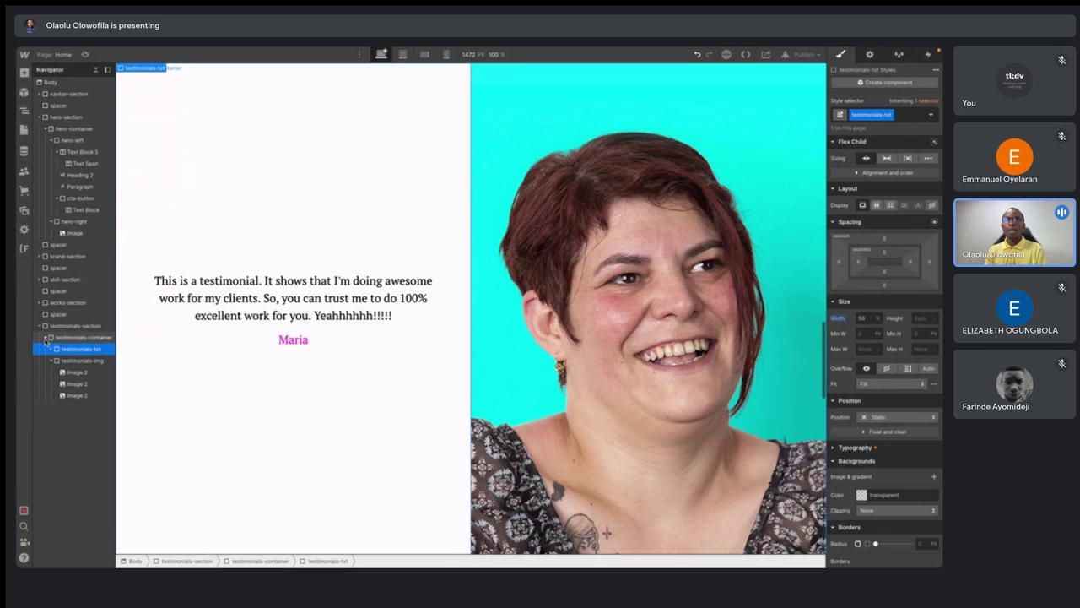
left_click(45, 338)
scroll(391, 367, "up", 3)
scroll(391, 367, "down", 4)
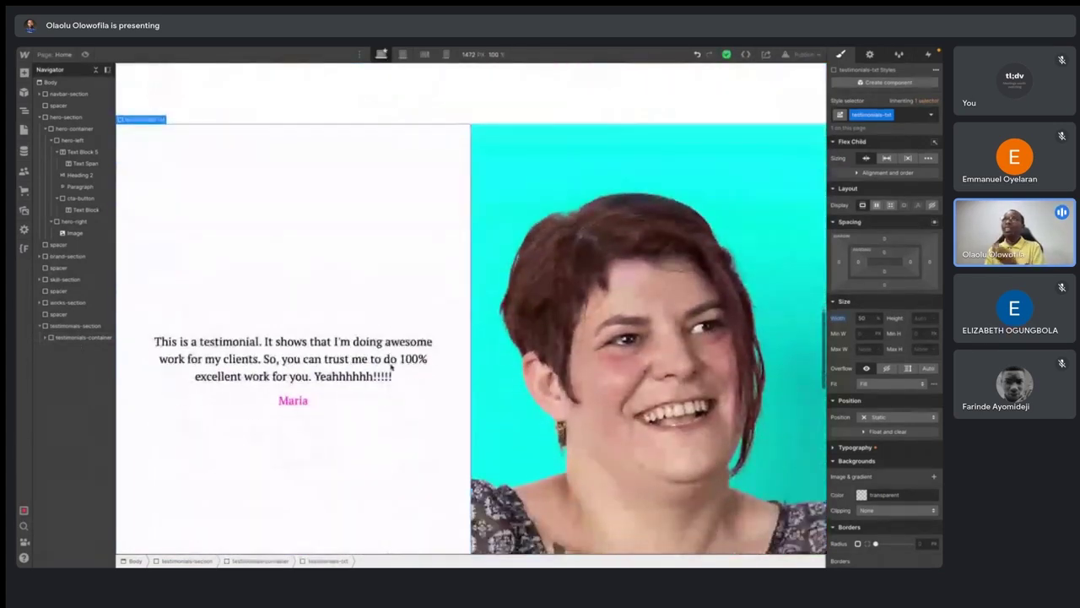
scroll(390, 367, "down", 1)
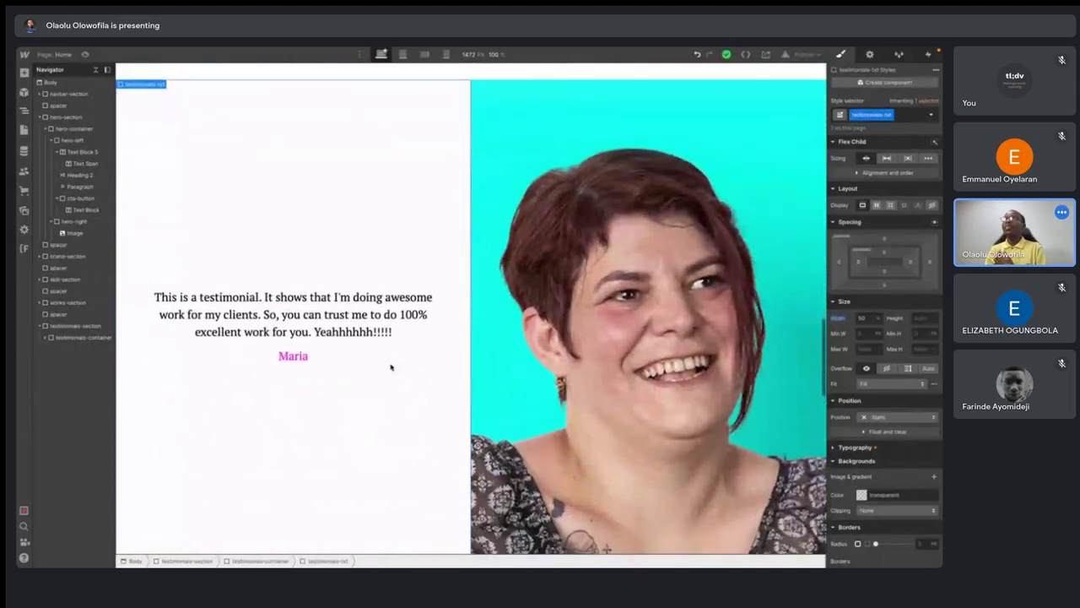
scroll(391, 367, "down", 1)
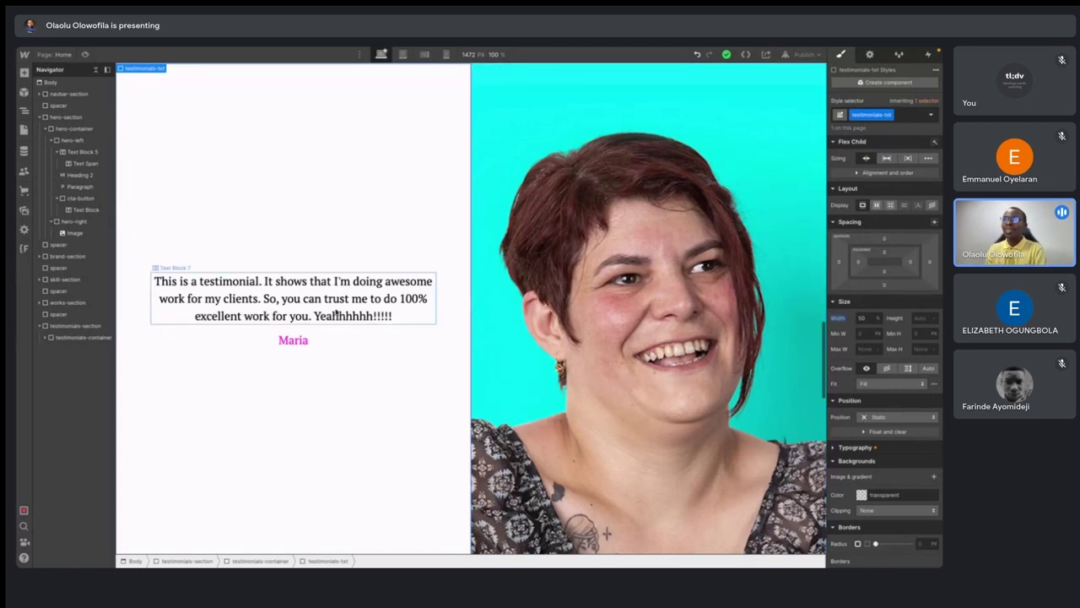
scroll(336, 313, "down", 1)
scroll(336, 312, "up", 1)
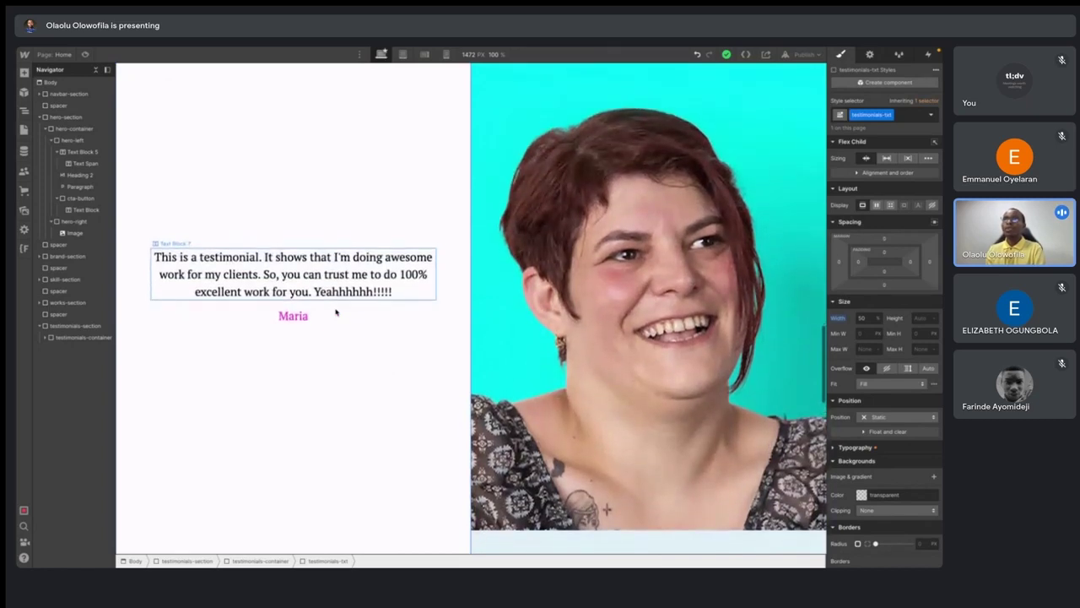
scroll(336, 312, "down", 7)
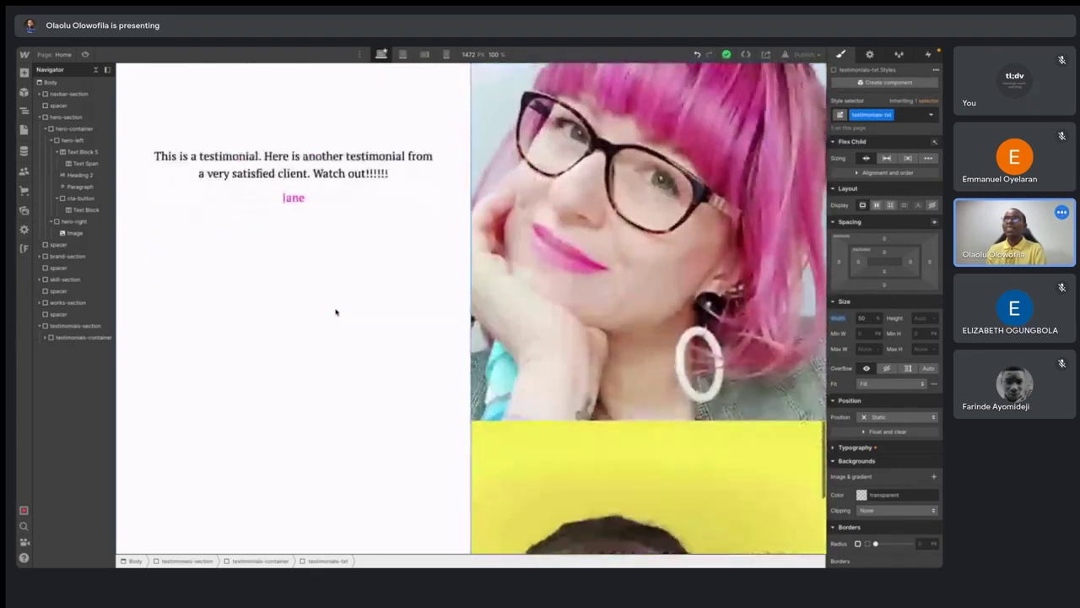
scroll(336, 312, "up", 5)
scroll(336, 311, "up", 5)
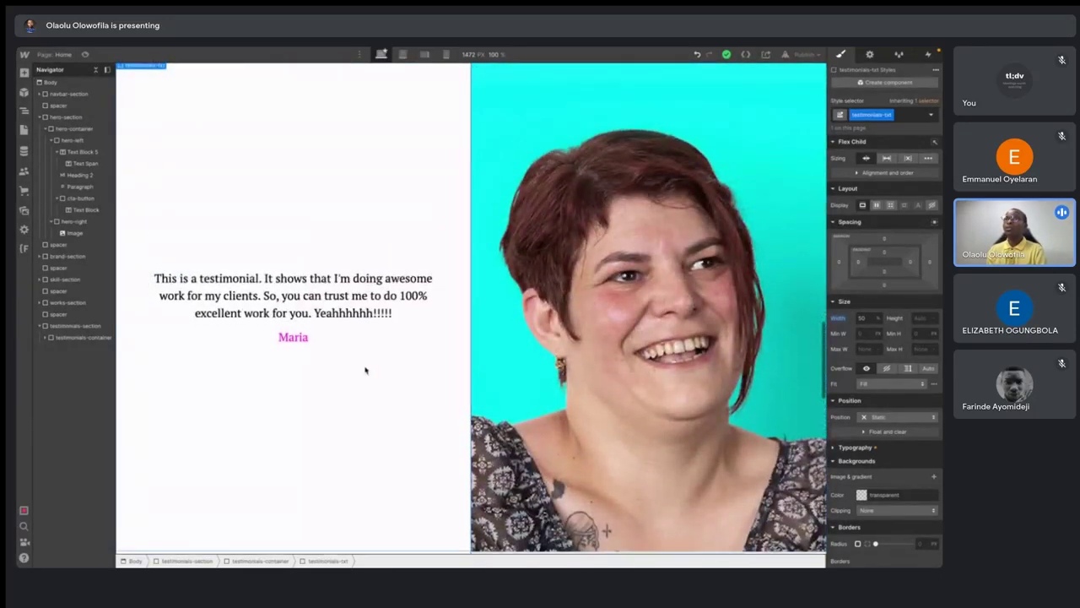
scroll(364, 369, "down", 5)
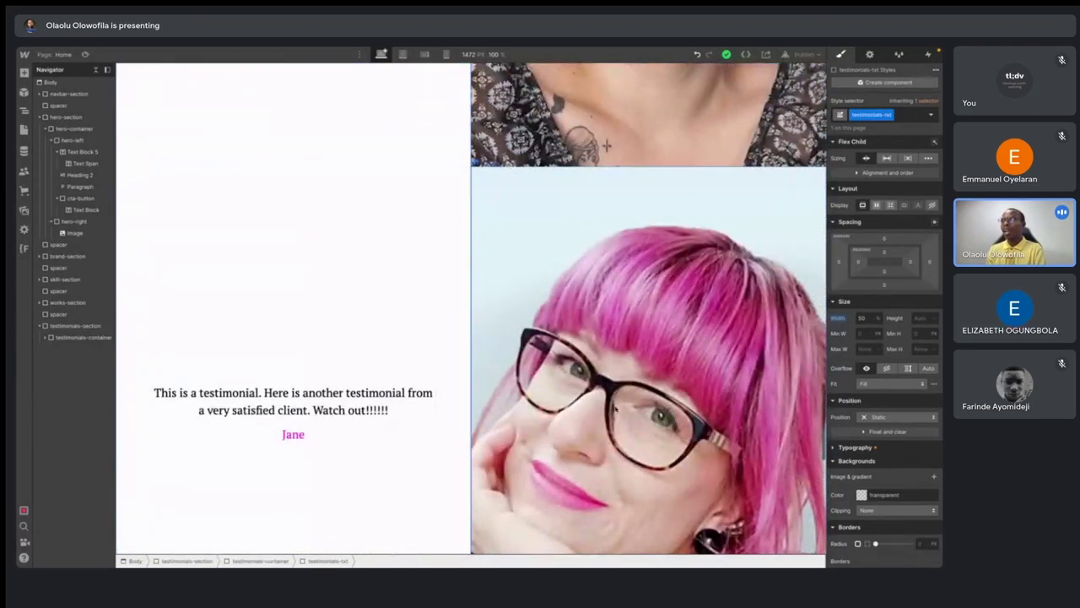
scroll(606, 146, "down", 2)
scroll(615, 410, "down", 10)
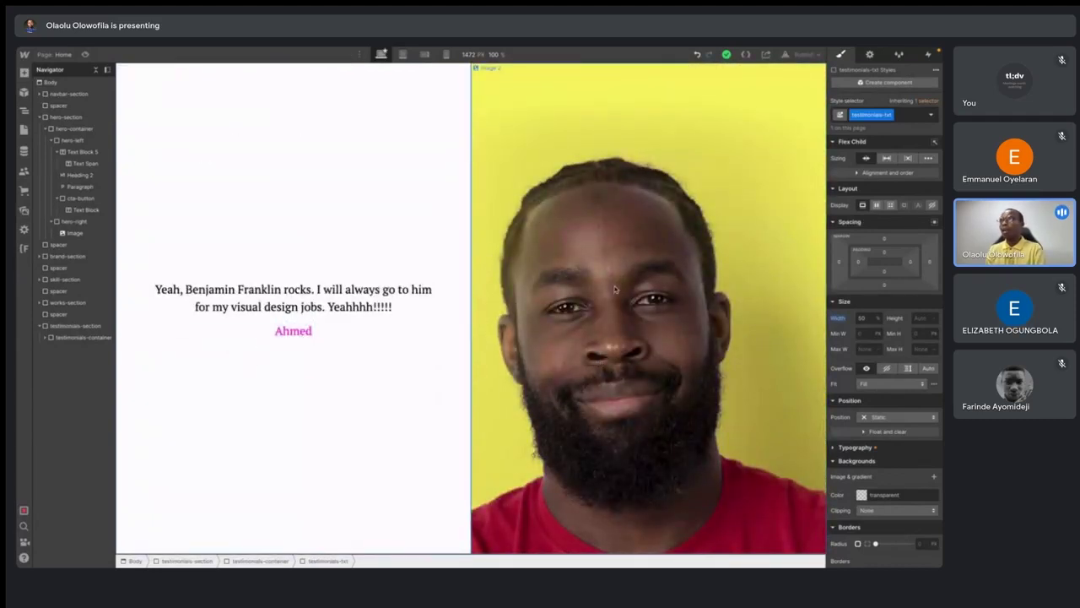
scroll(618, 294, "down", 5)
scroll(615, 288, "up", 1)
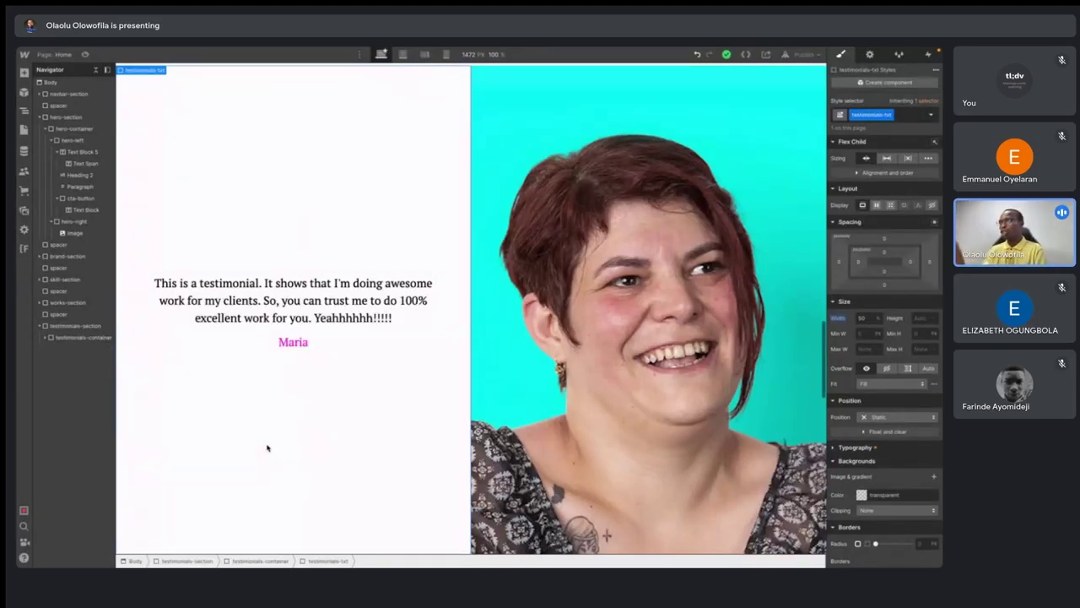
- Set the position of the testimonials-container to Relative
left_click(74, 338)
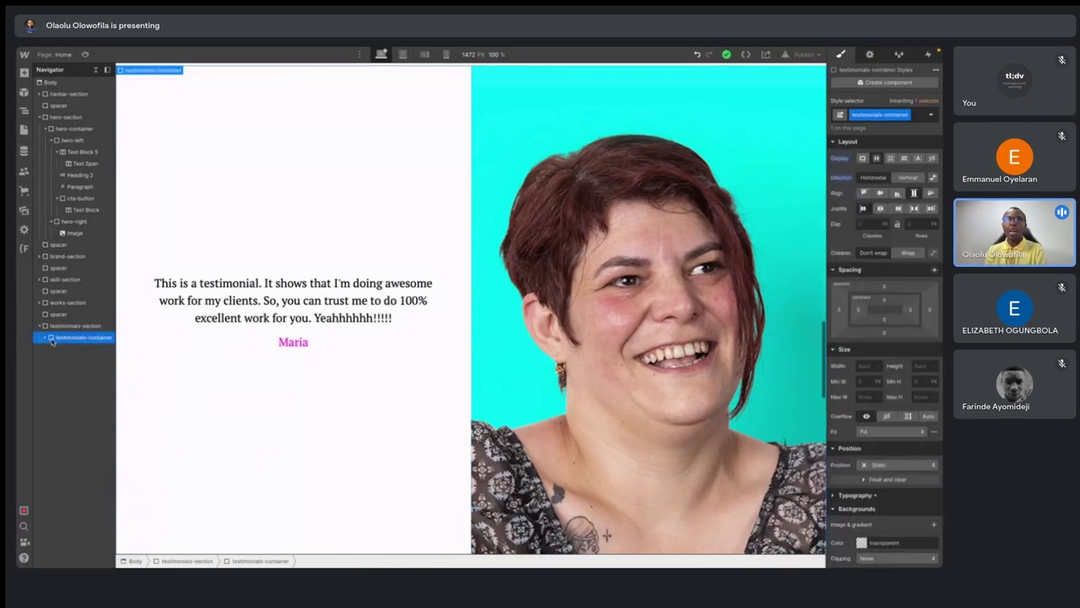
left_click(46, 337)
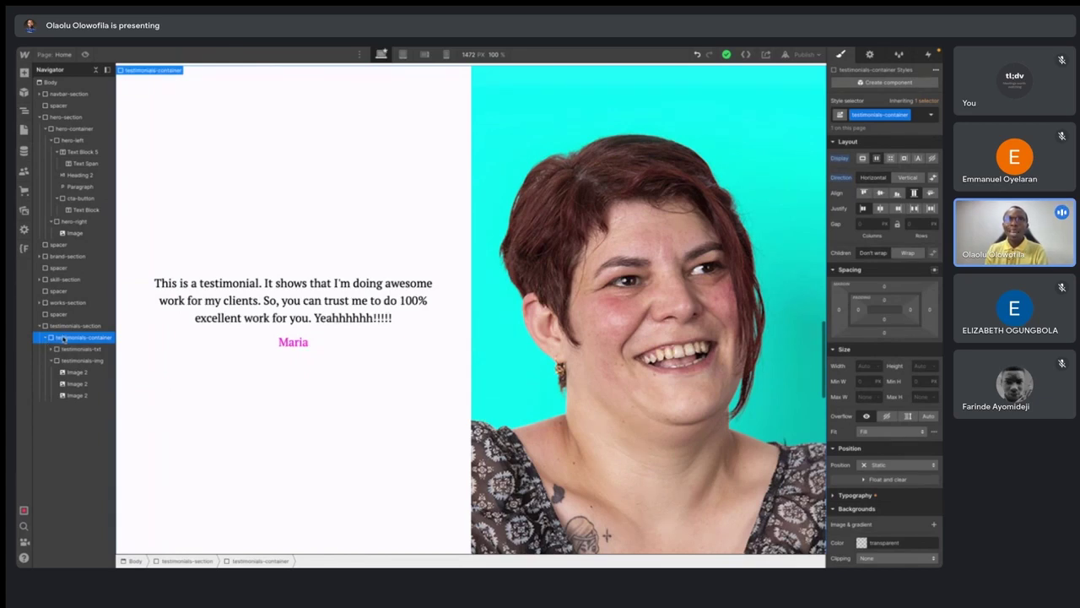
double_click(64, 338)
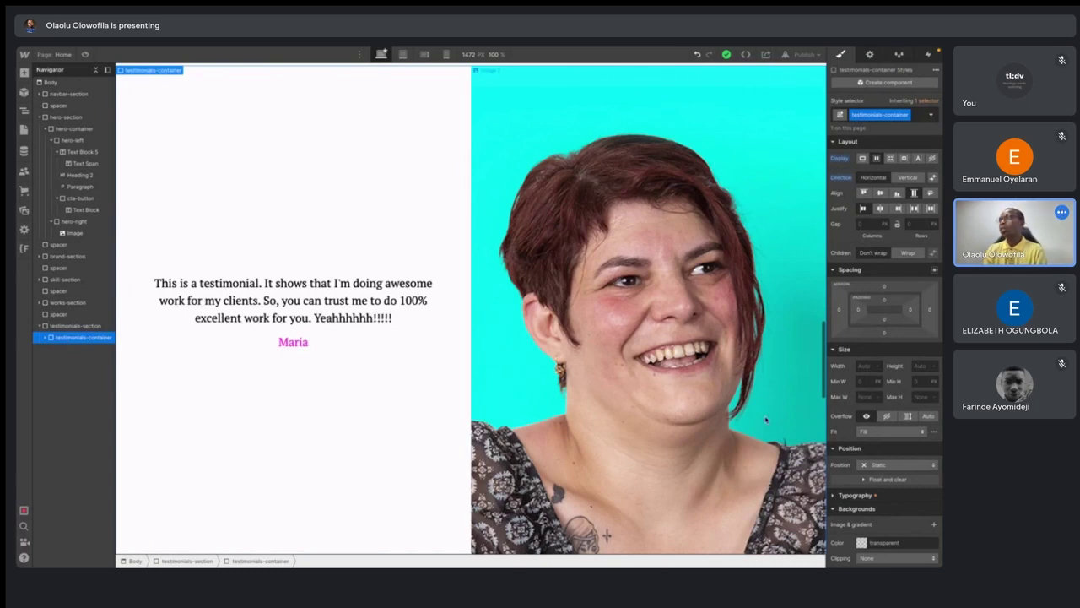
left_click(879, 465)
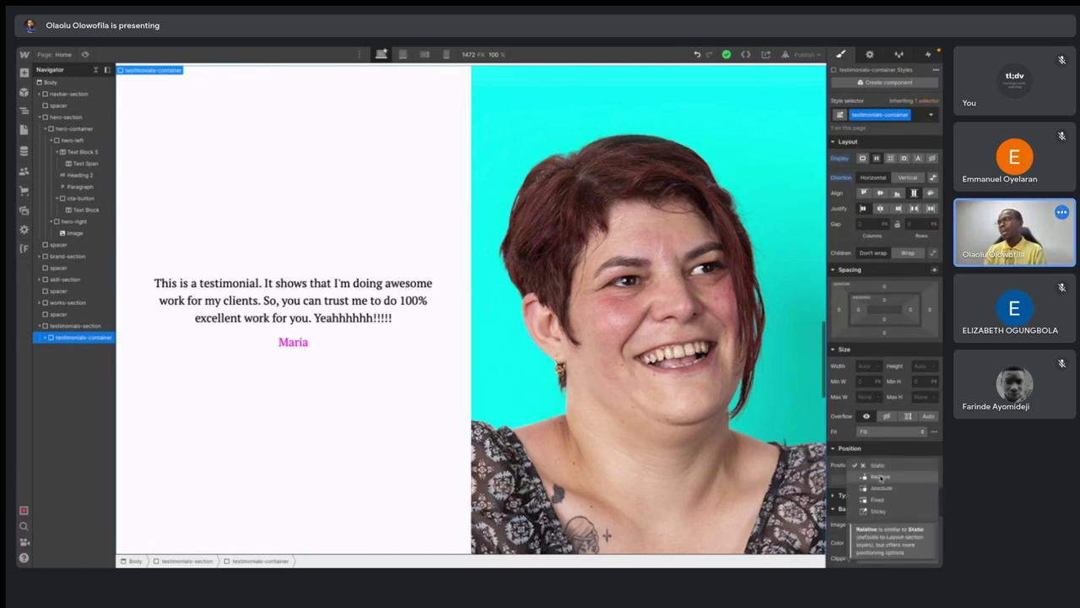
left_click(881, 476)
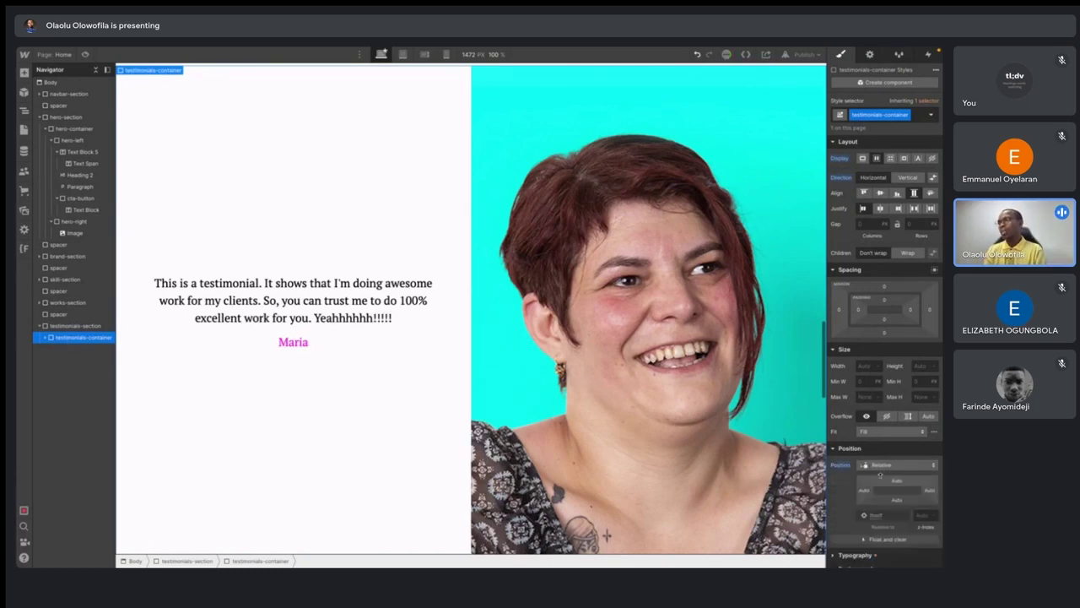
- Set the position of the testimonials-img block inside the container to Sticky
left_click(45, 337)
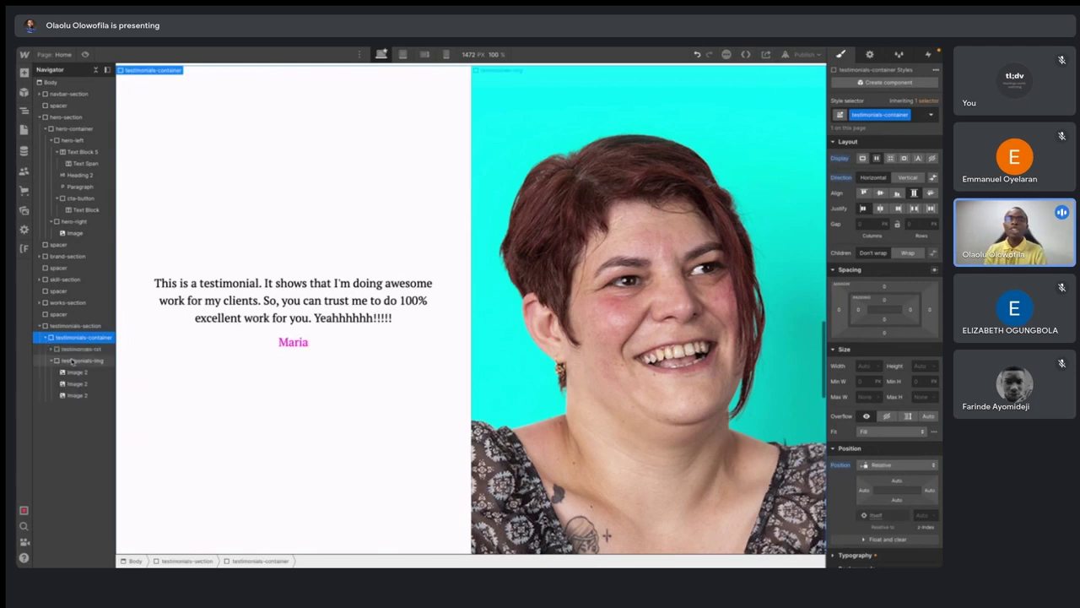
left_click(72, 361)
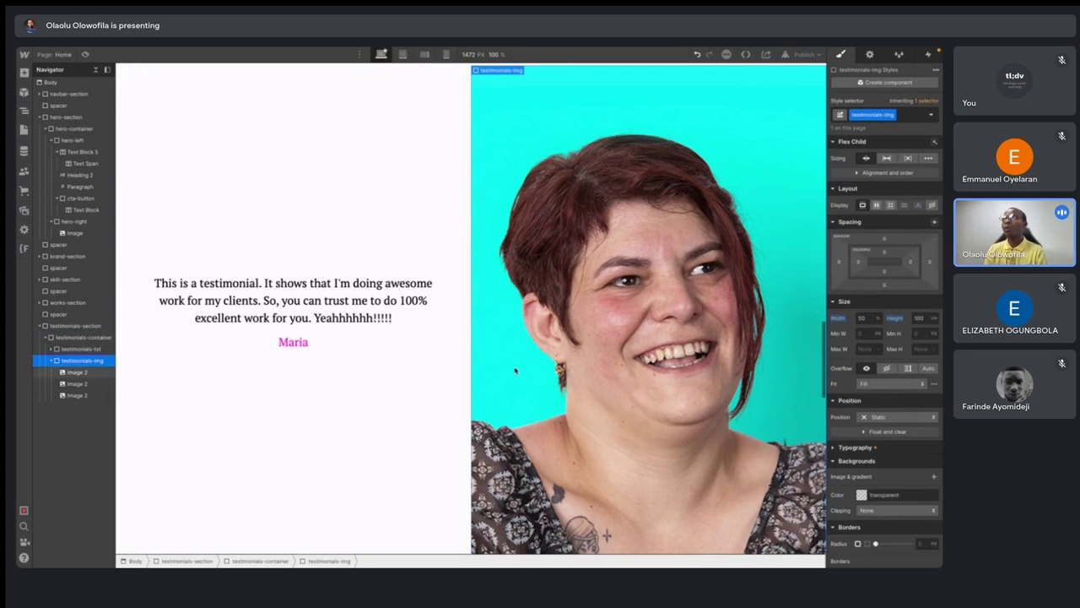
left_click(881, 419)
left_click(878, 463)
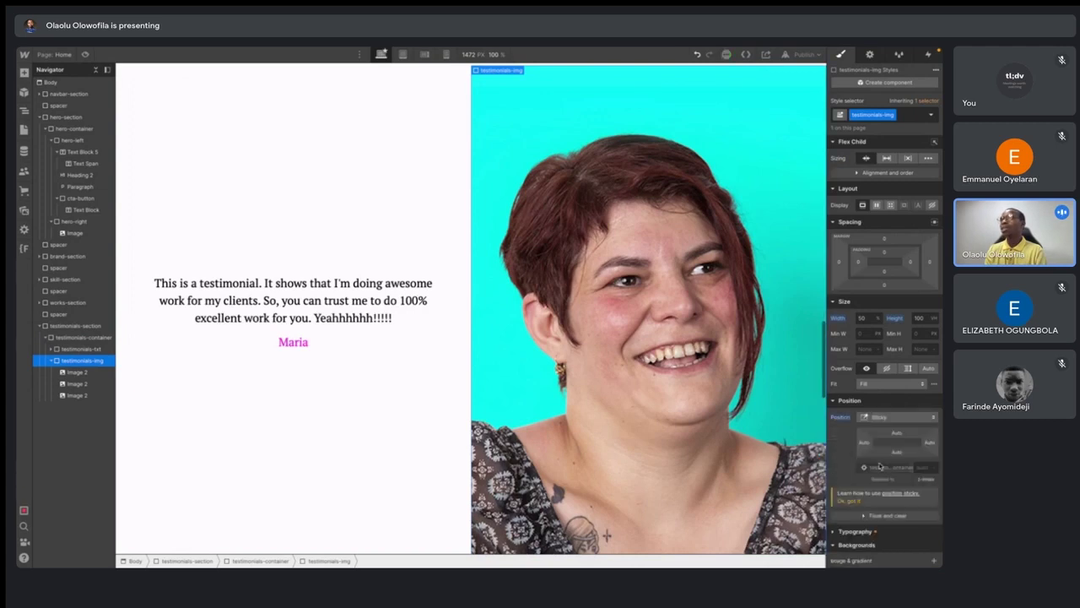
- Examine how the sticky testimonials-img block moves beside the first testimonial on the page
scroll(622, 454, "down", 1)
scroll(622, 458, "up", 2)
scroll(622, 457, "down", 1)
scroll(622, 458, "up", 1)
scroll(622, 457, "down", 2)
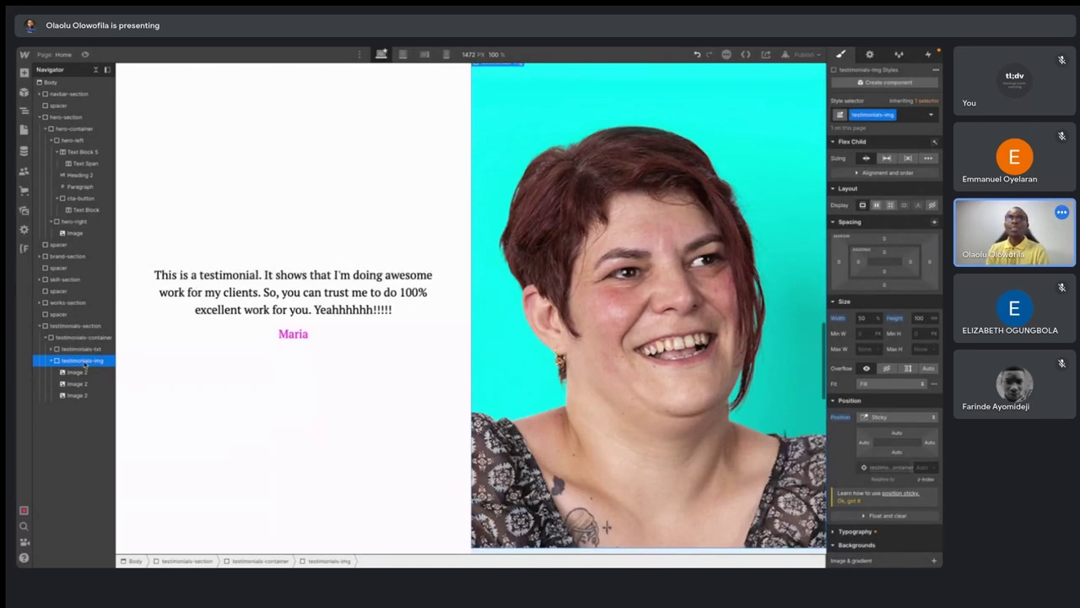
scroll(602, 318, "up", 1)
scroll(603, 318, "up", 1)
scroll(602, 318, "down", 1)
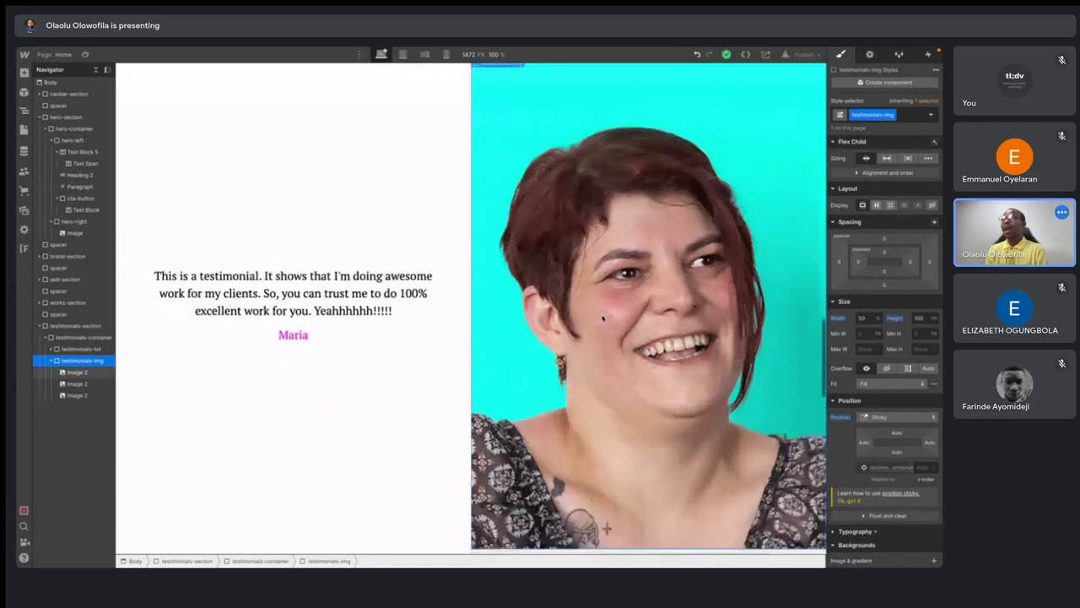
- Set the position of the first image inside testimonials-img to Absolute and check the stacked images on the page
left_click(75, 373)
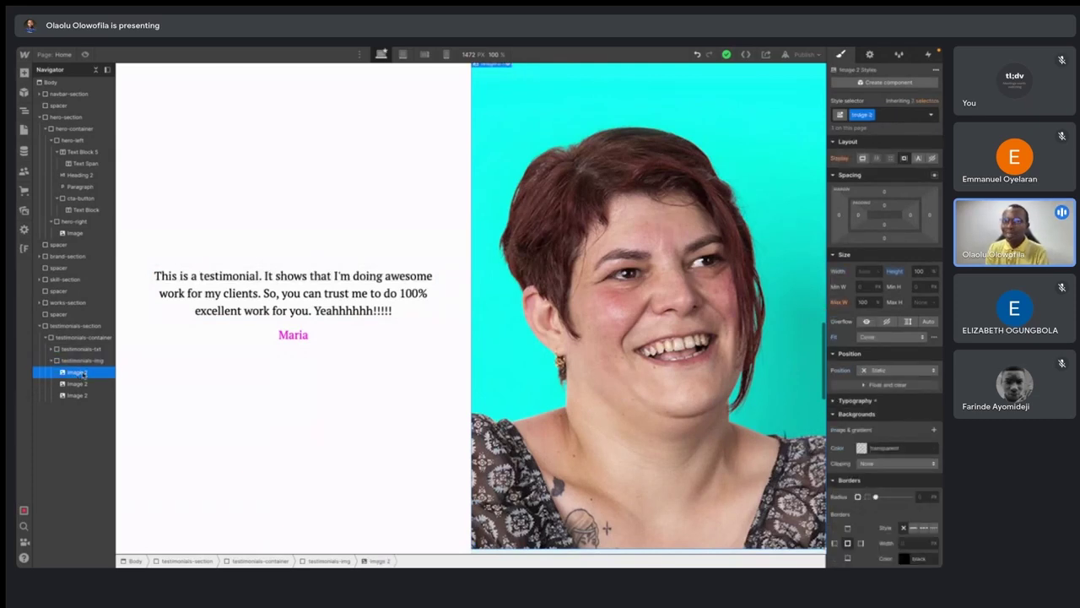
left_click(889, 369)
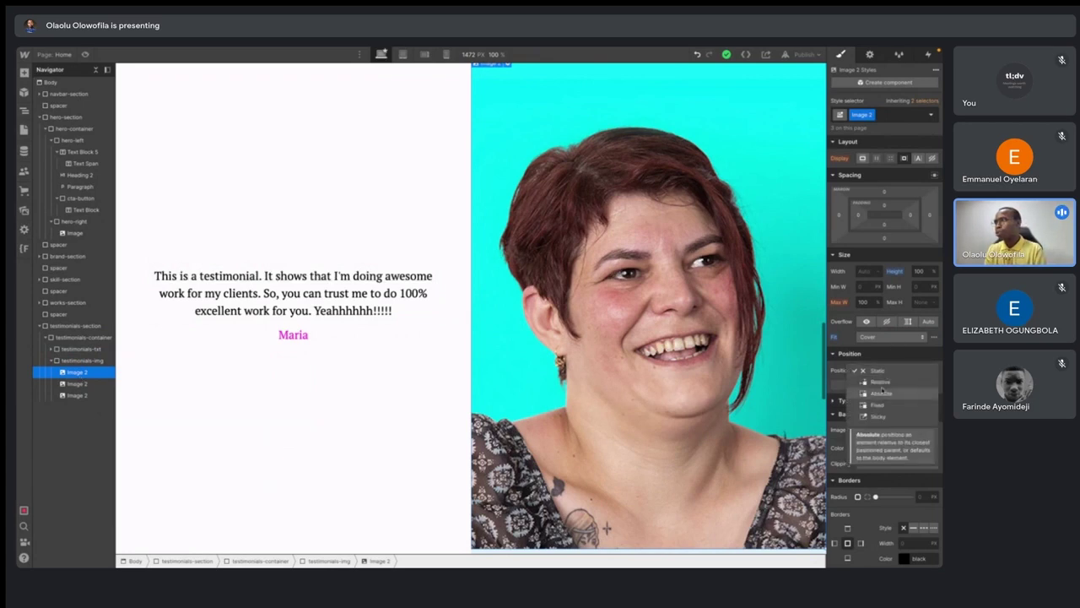
left_click(882, 393)
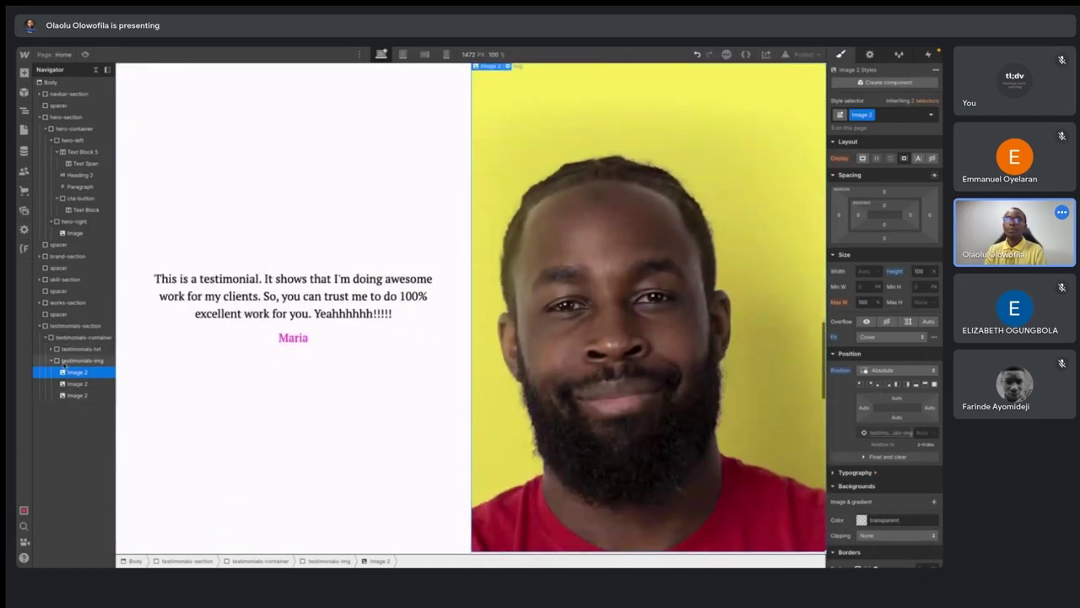
scroll(628, 318, "down", 1)
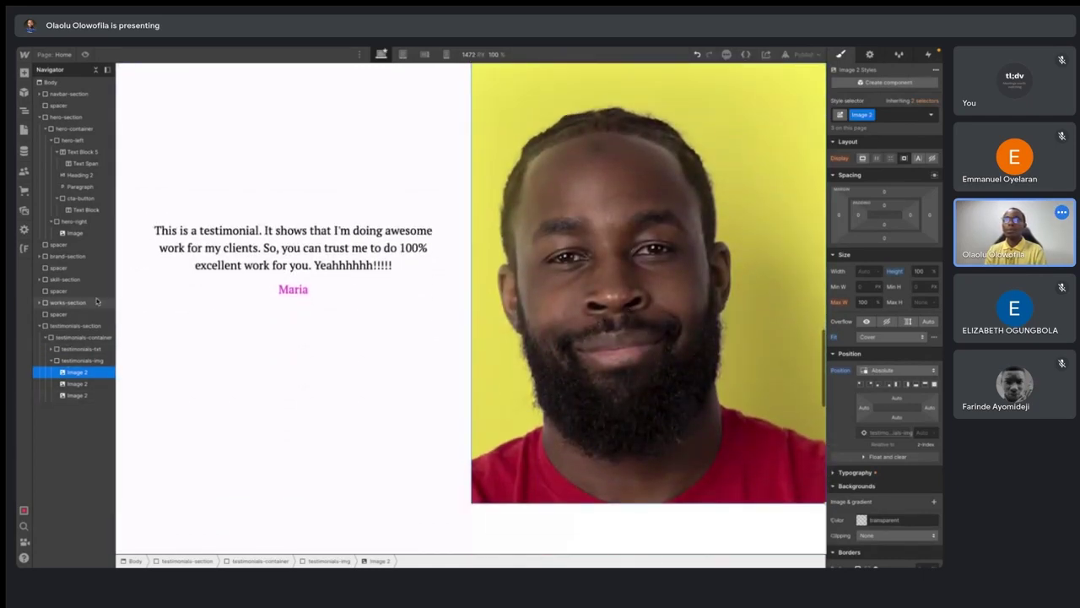
left_click(236, 309)
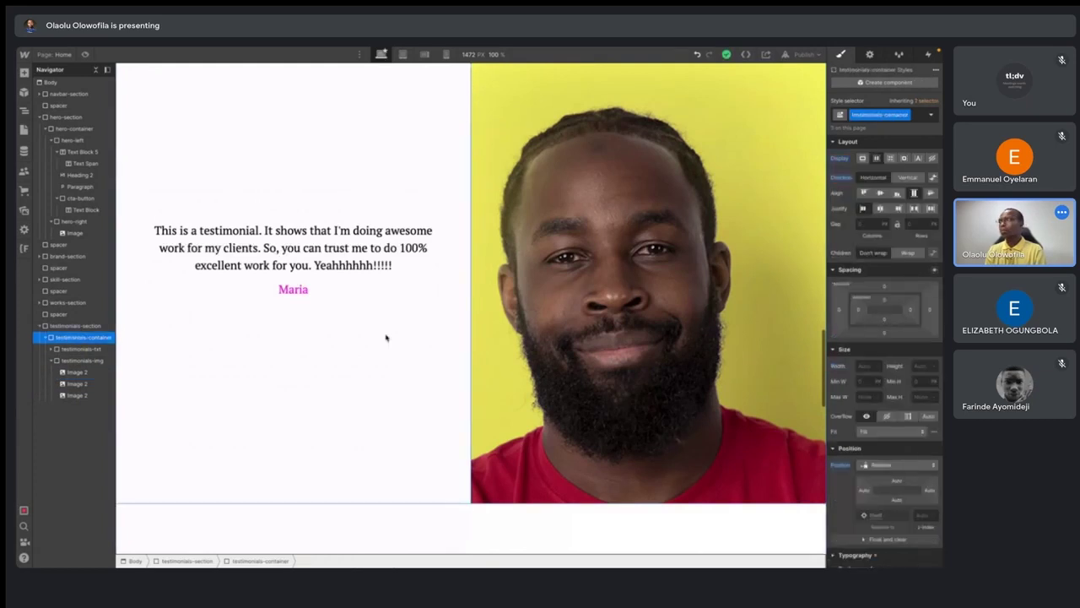
- Set the sticky top offset of the testimonials-img block to 0%
left_click(82, 360)
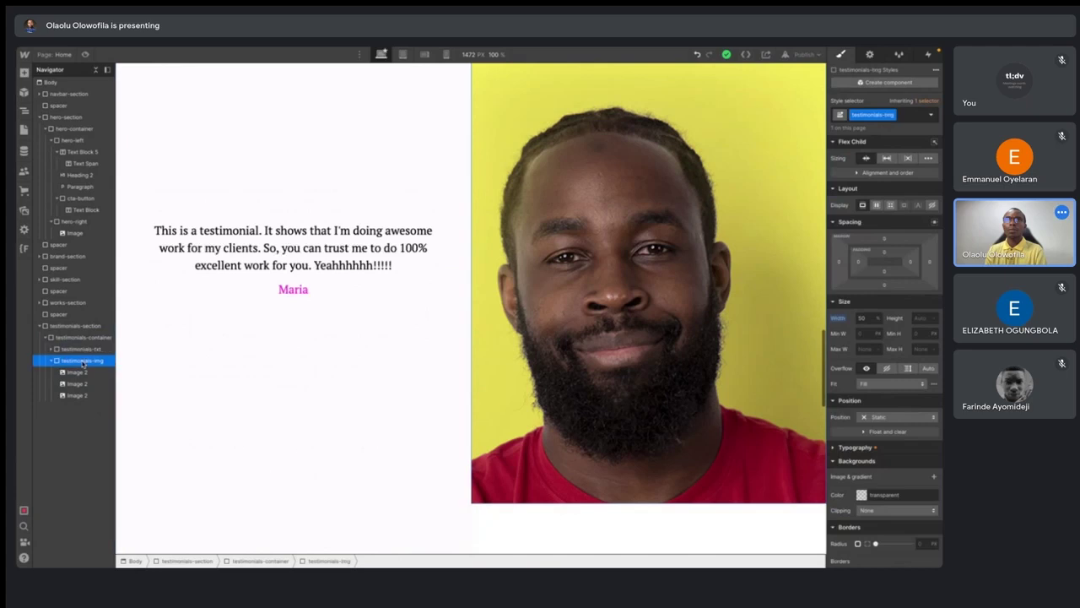
left_click(61, 349)
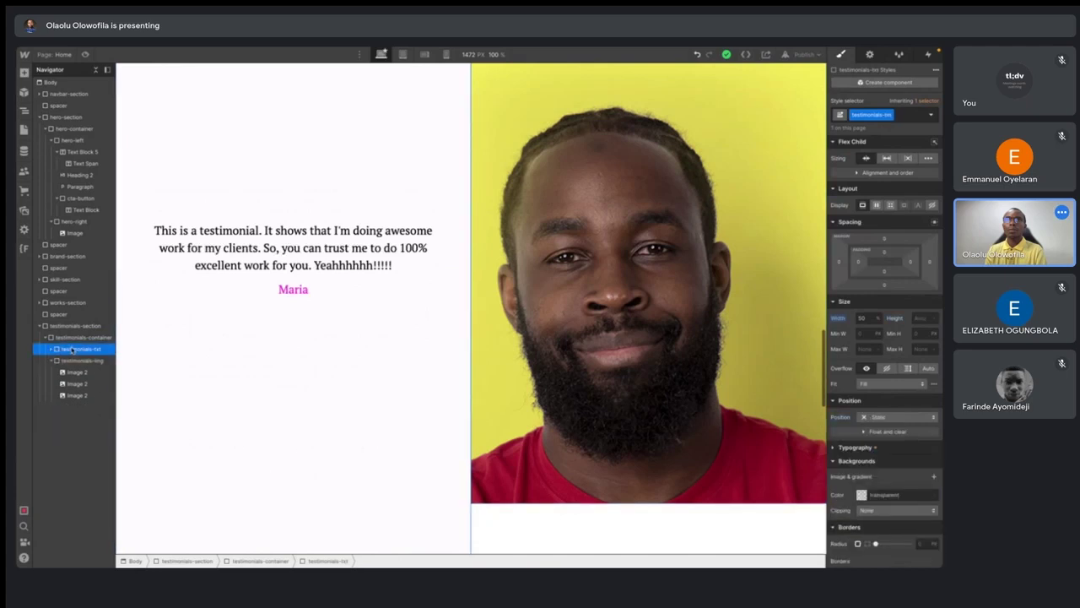
left_click(74, 360)
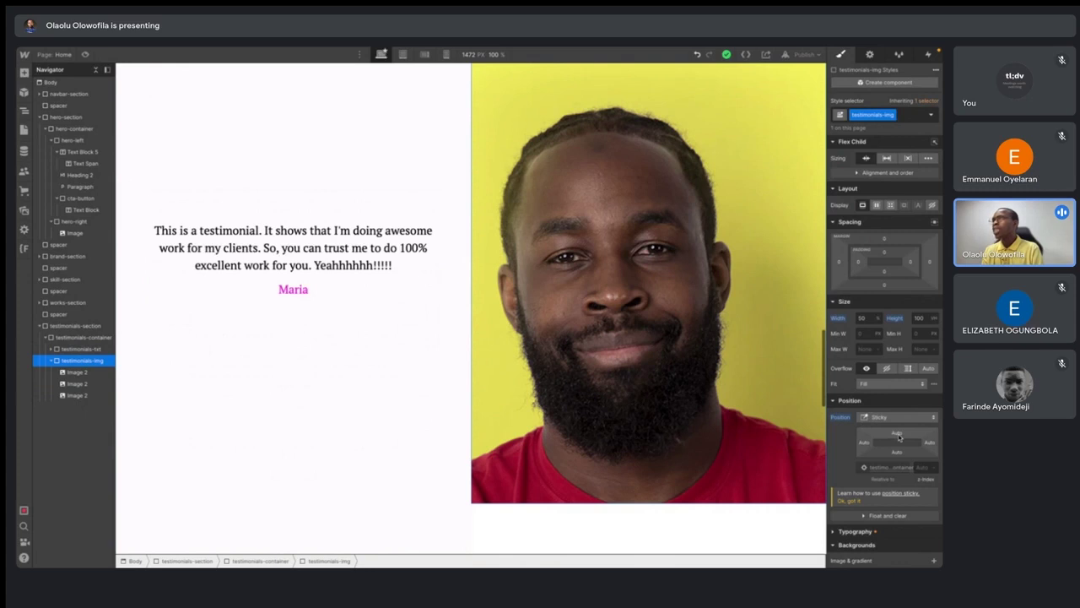
scroll(699, 287, "up", 2)
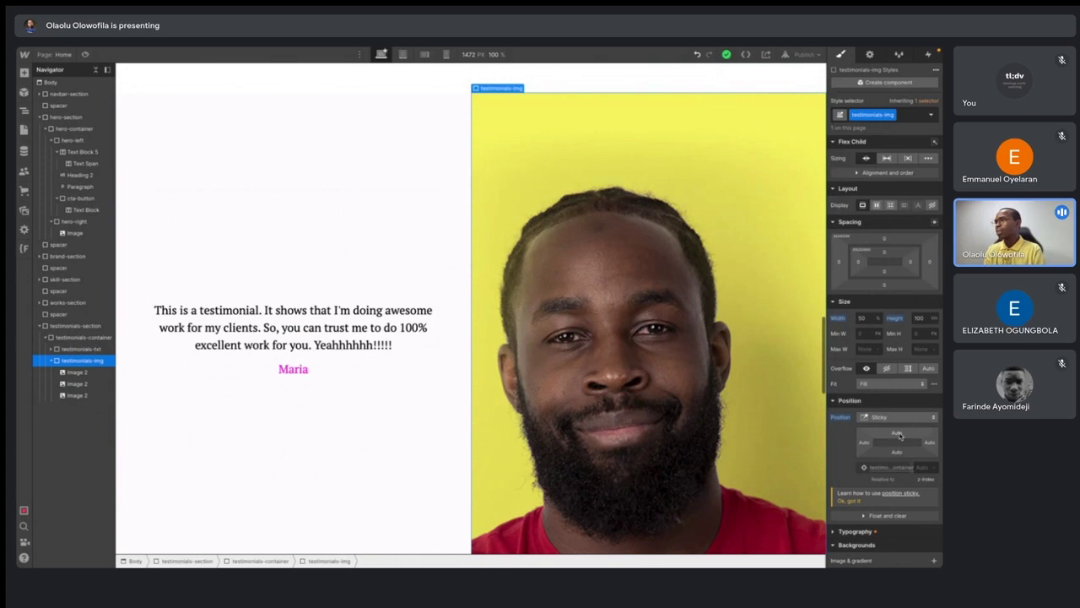
left_click(896, 433)
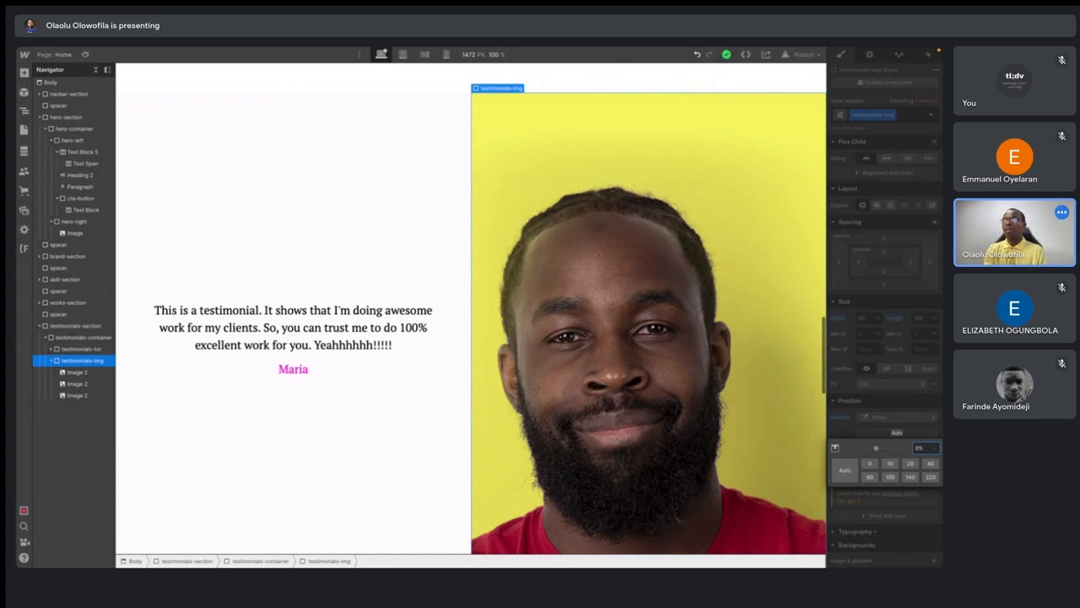
key("Return")
- Examine how the testimonials-img block sticks to the top of the page while the testimonials pass beside it
scroll(680, 245, "down", 1)
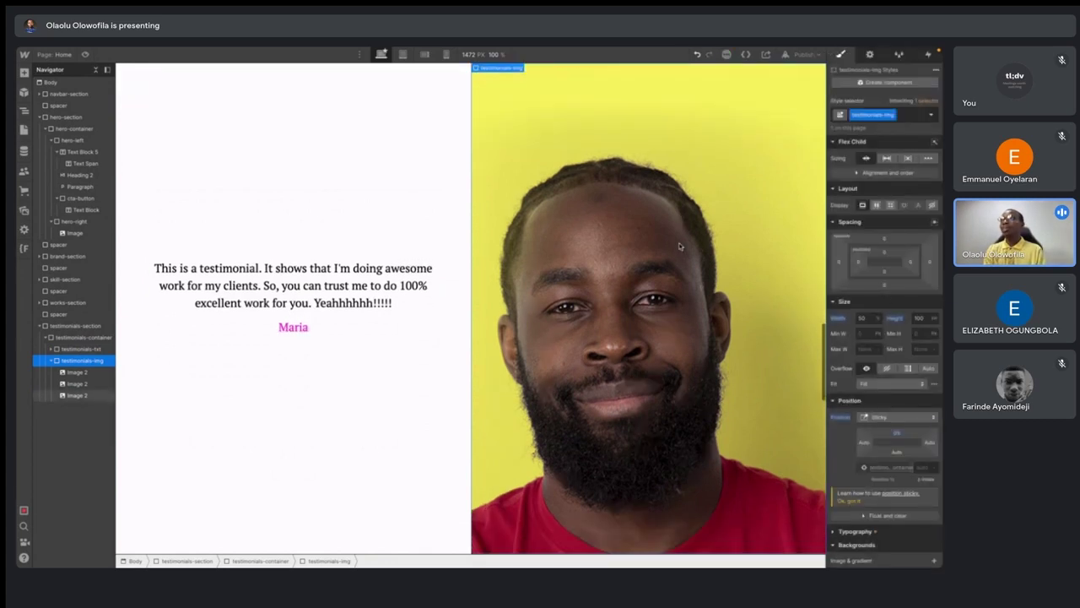
scroll(680, 246, "up", 2)
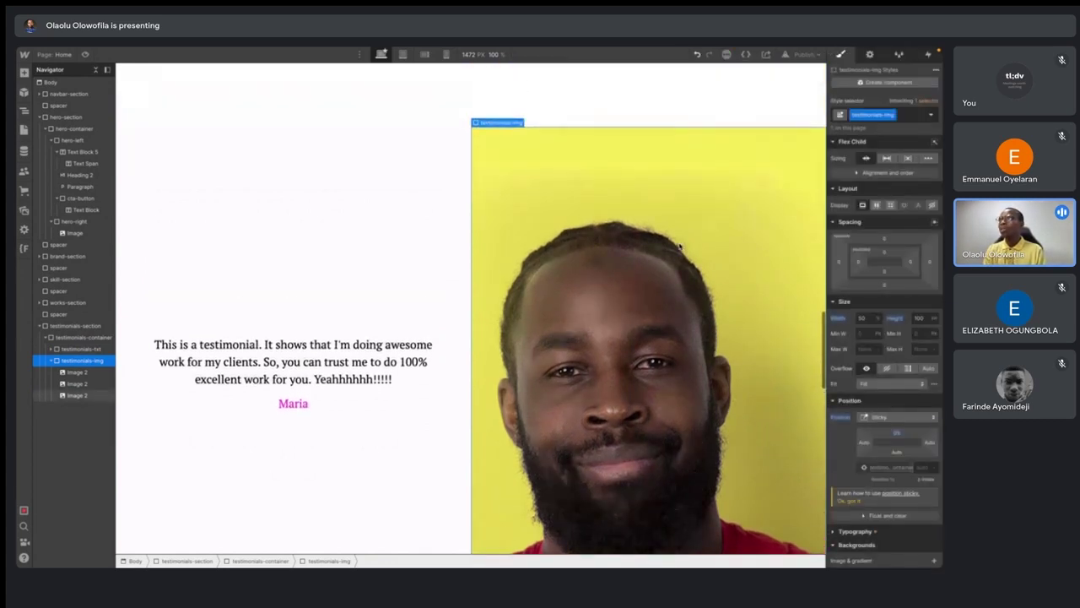
scroll(680, 245, "down", 2)
scroll(680, 245, "down", 10)
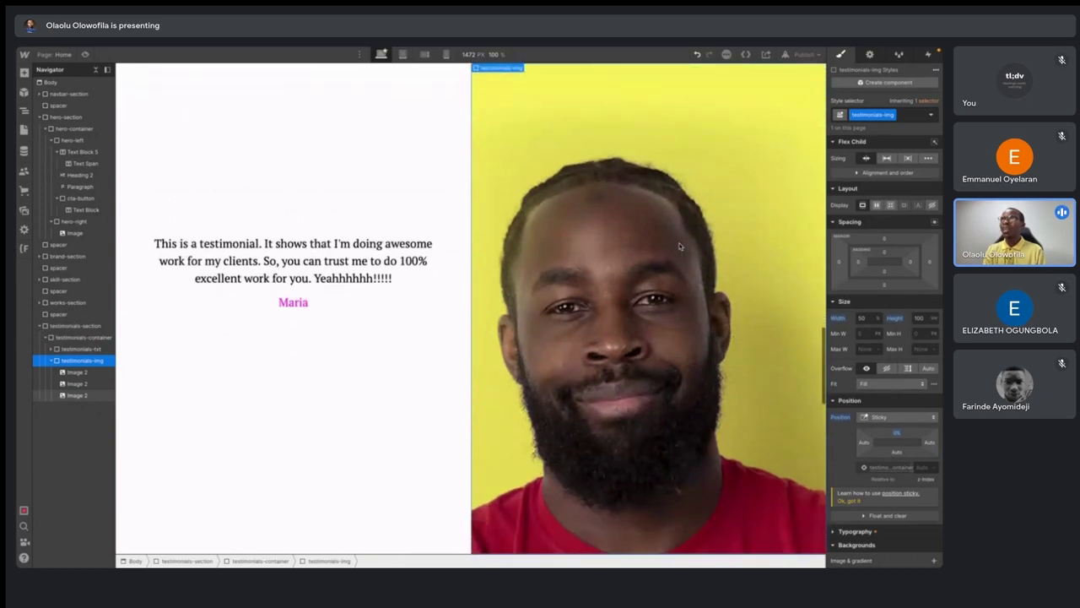
scroll(680, 246, "down", 5)
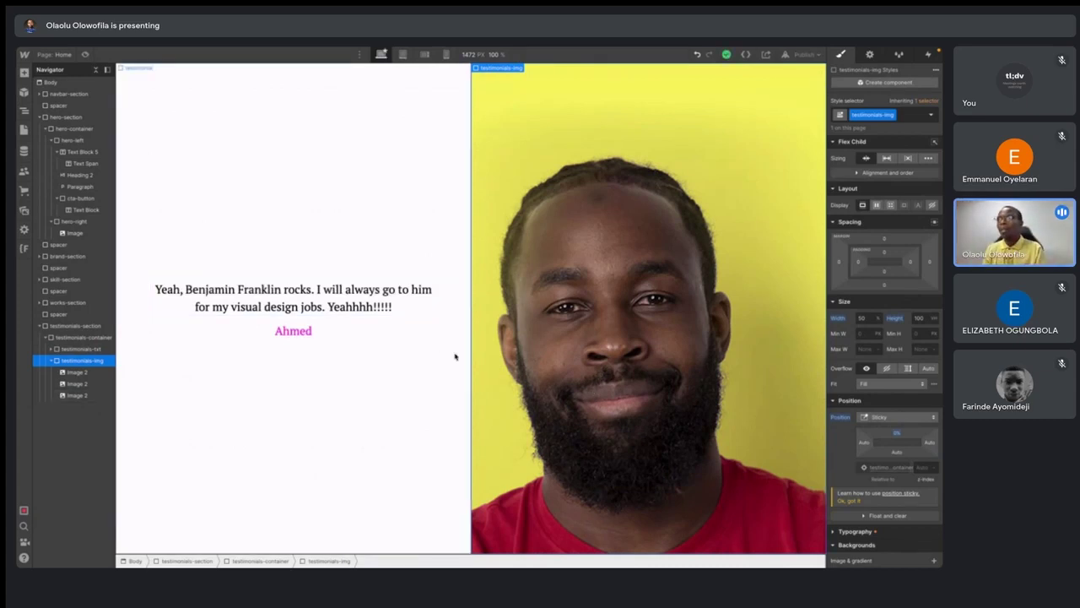
scroll(456, 354, "up", 4)
scroll(453, 389, "up", 5)
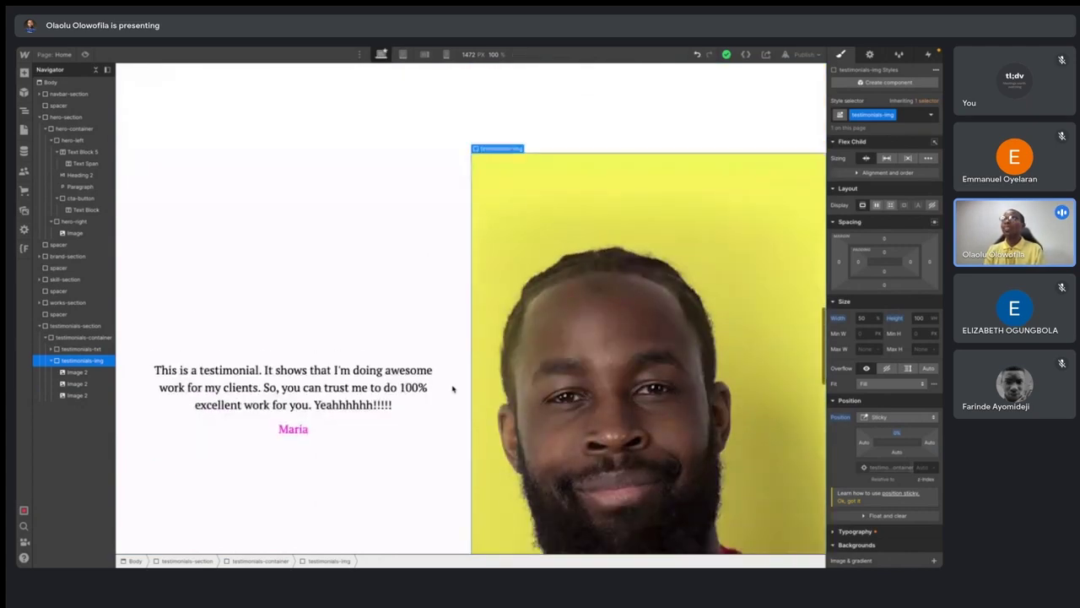
scroll(450, 385, "down", 3)
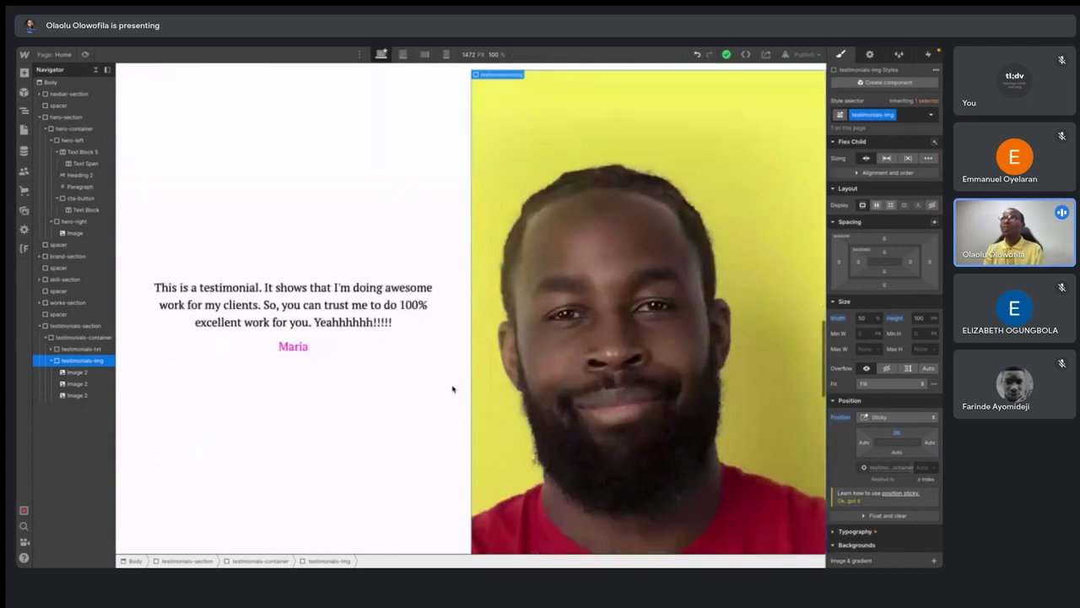
- Open the interactions of testimonials-img and review its Element trigger and Page trigger options
left_click(51, 362)
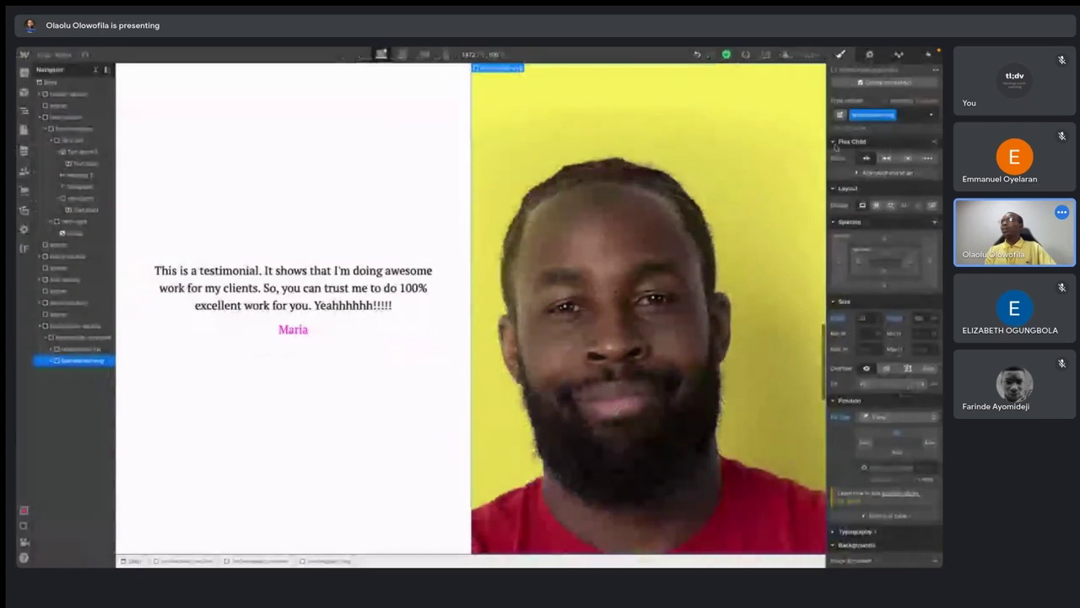
left_click(837, 142)
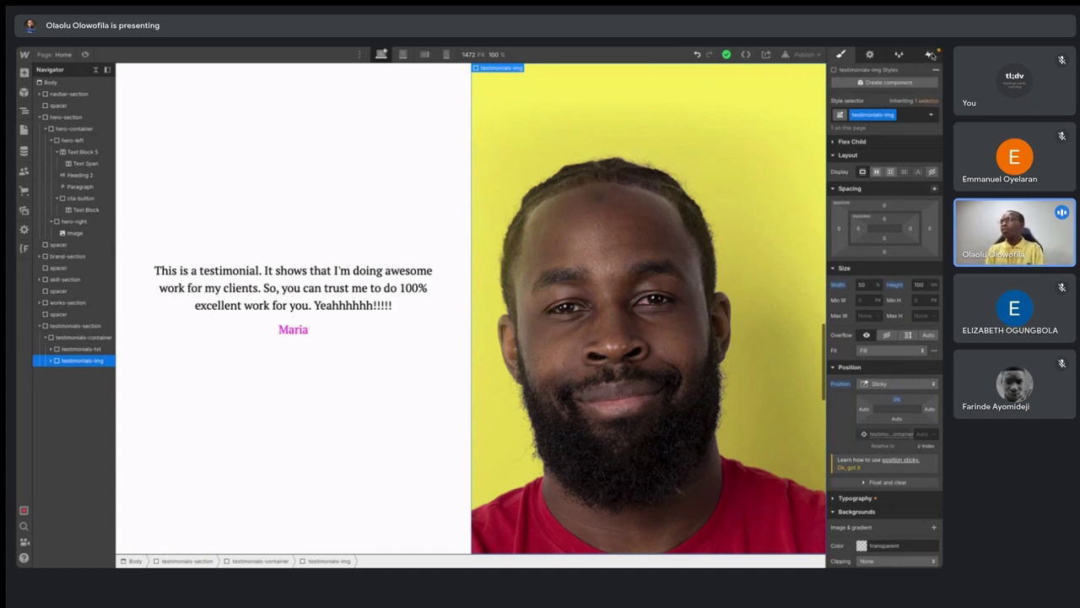
left_click(928, 55)
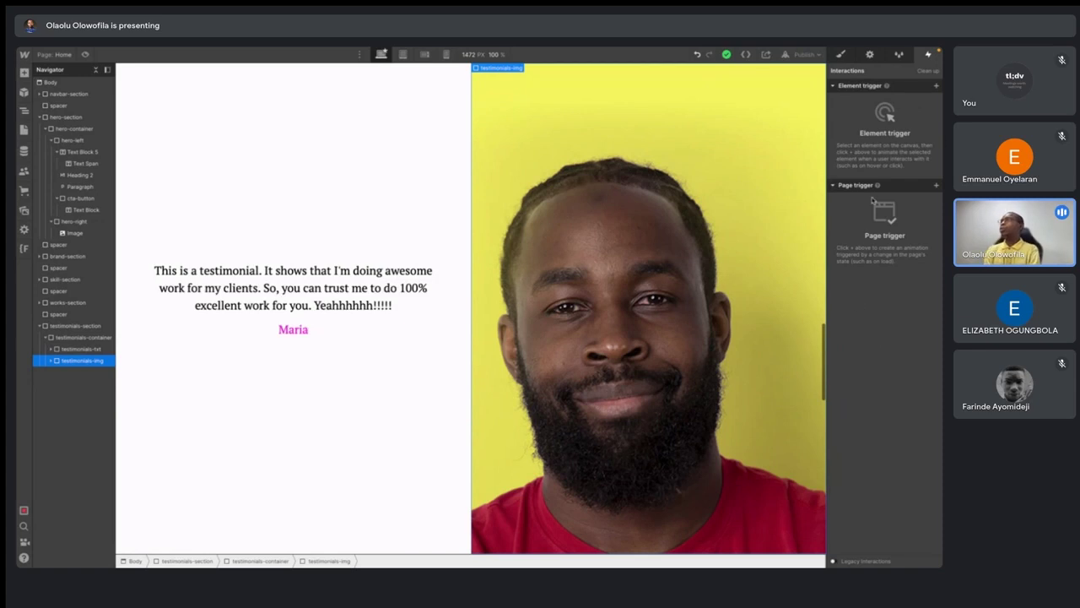
left_click(834, 187)
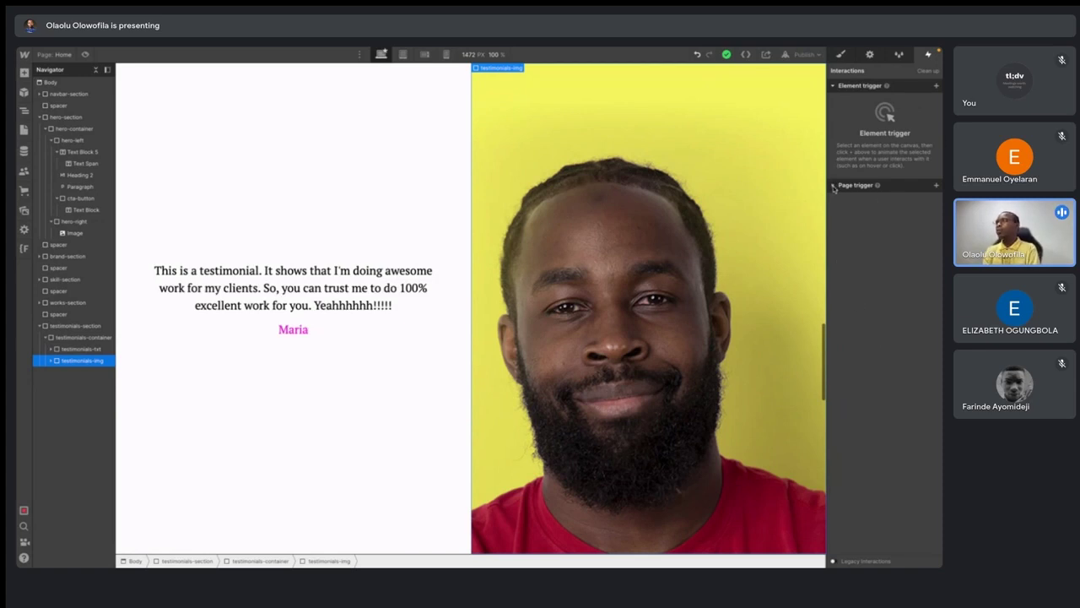
left_click(833, 87)
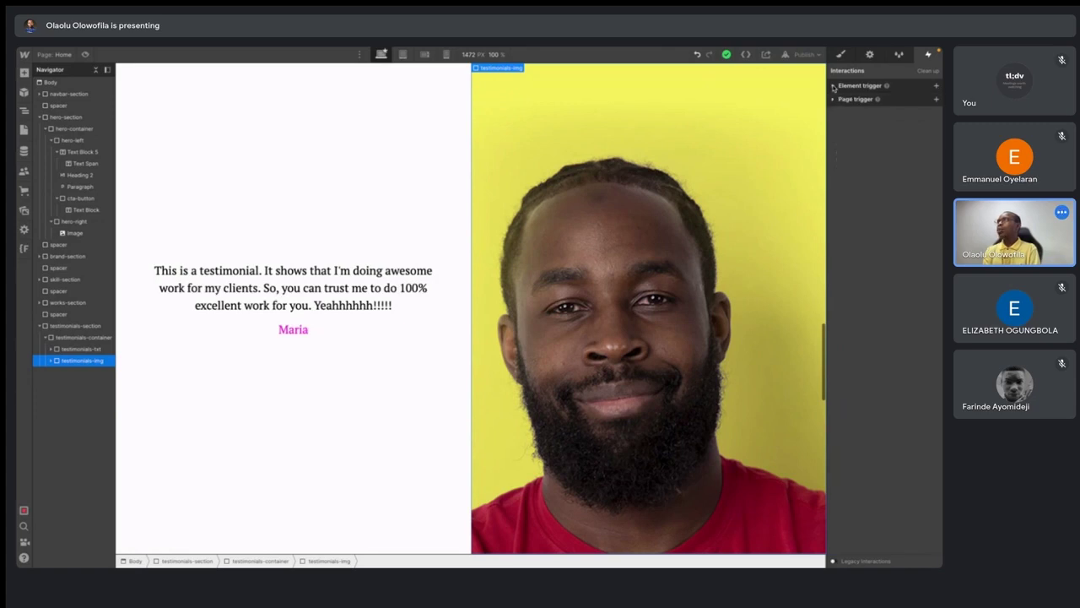
left_click(834, 88)
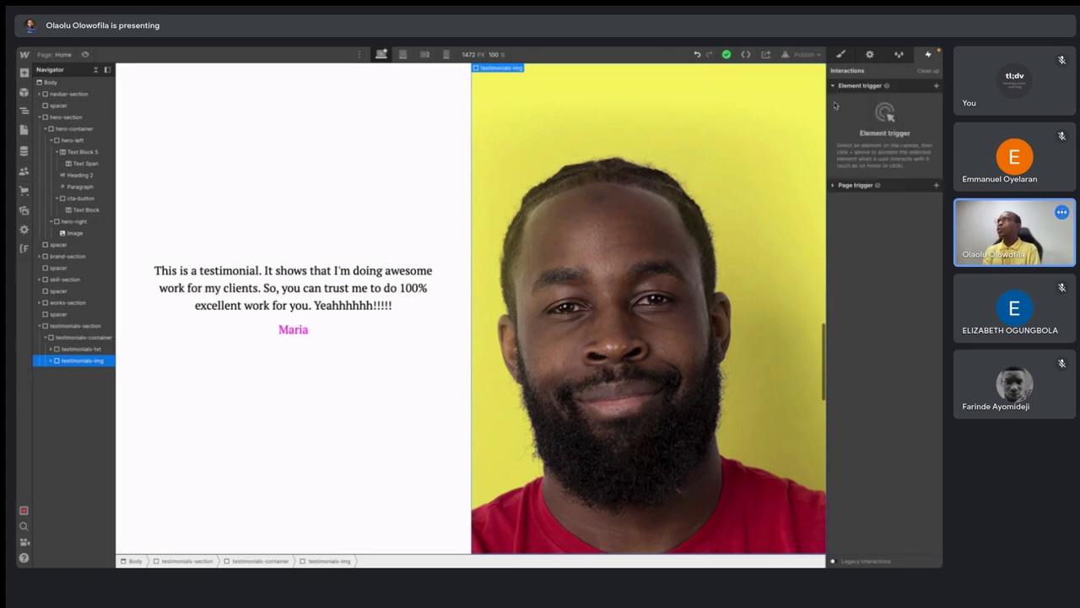
left_click(833, 186)
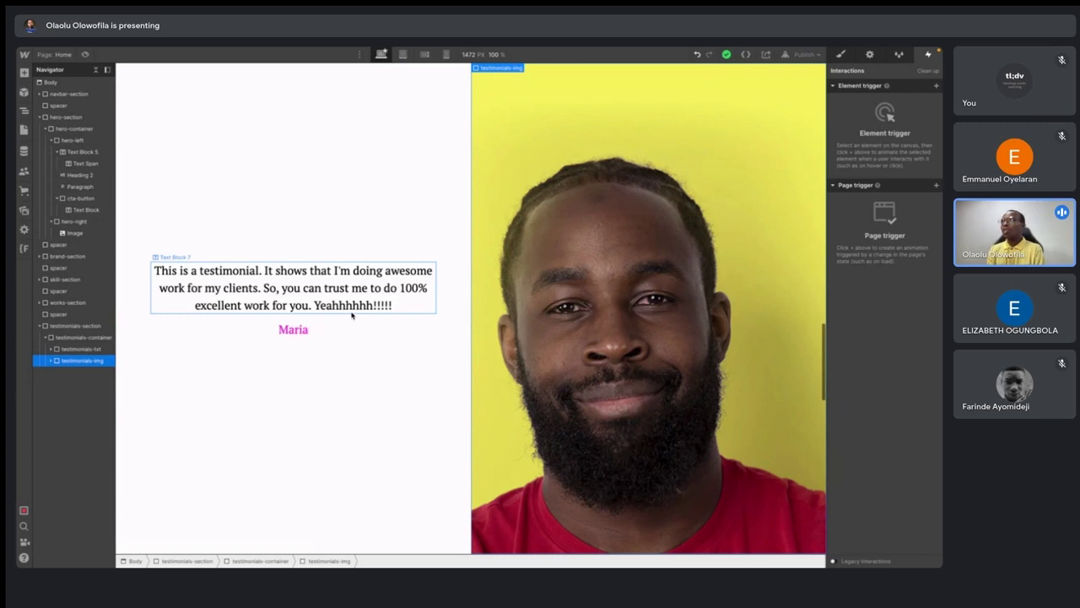
- Select the first testimonial inside testimonials-txt and examine how all the testimonials scroll past the sticky image
left_click(52, 349)
left_click(78, 361)
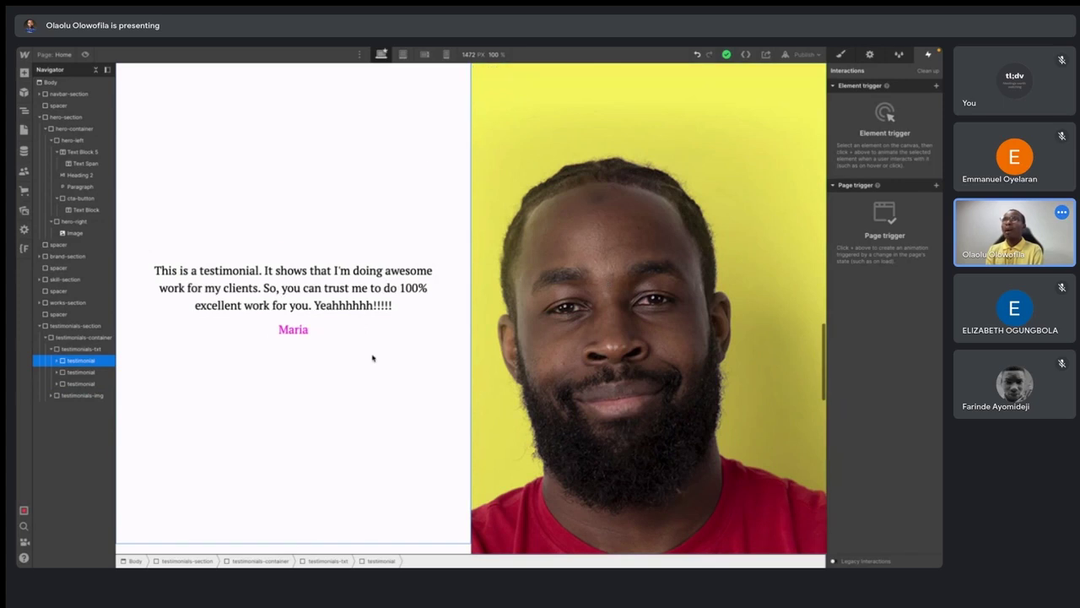
scroll(371, 357, "down", 5)
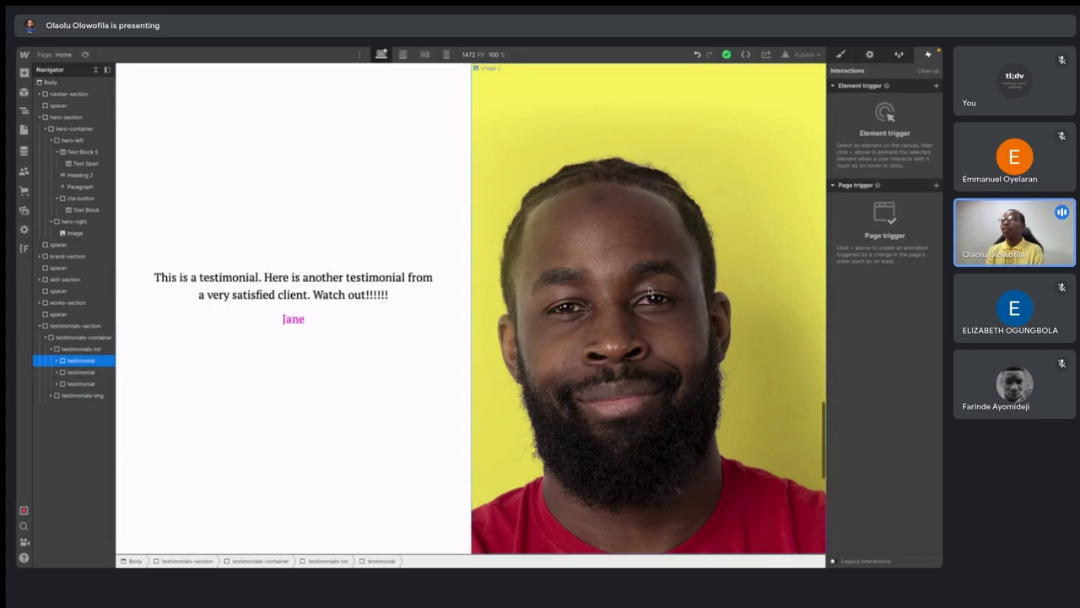
scroll(352, 352, "down", 5)
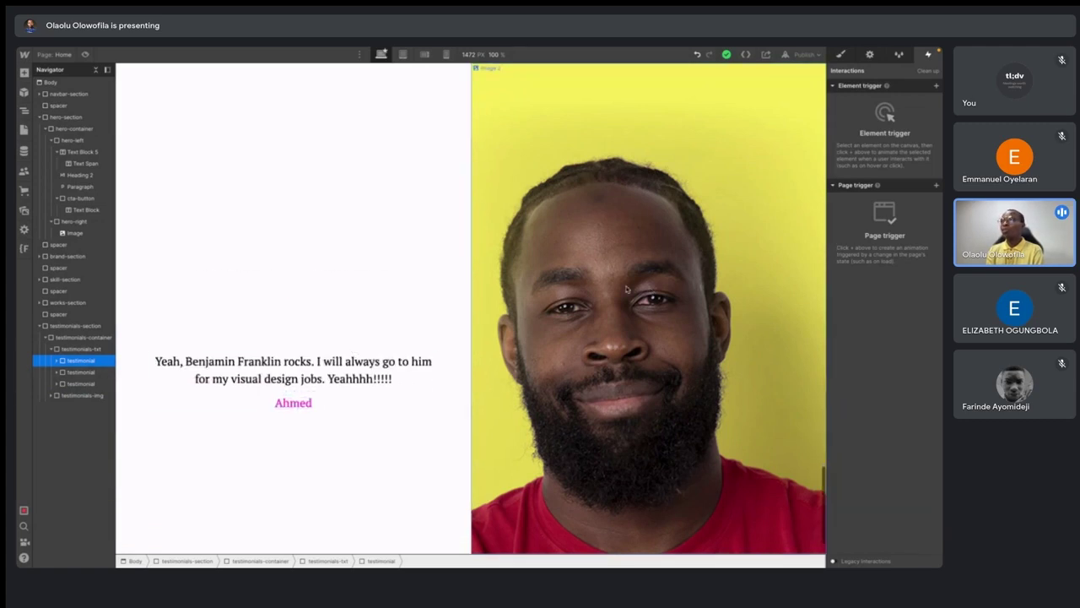
scroll(379, 290, "up", 10)
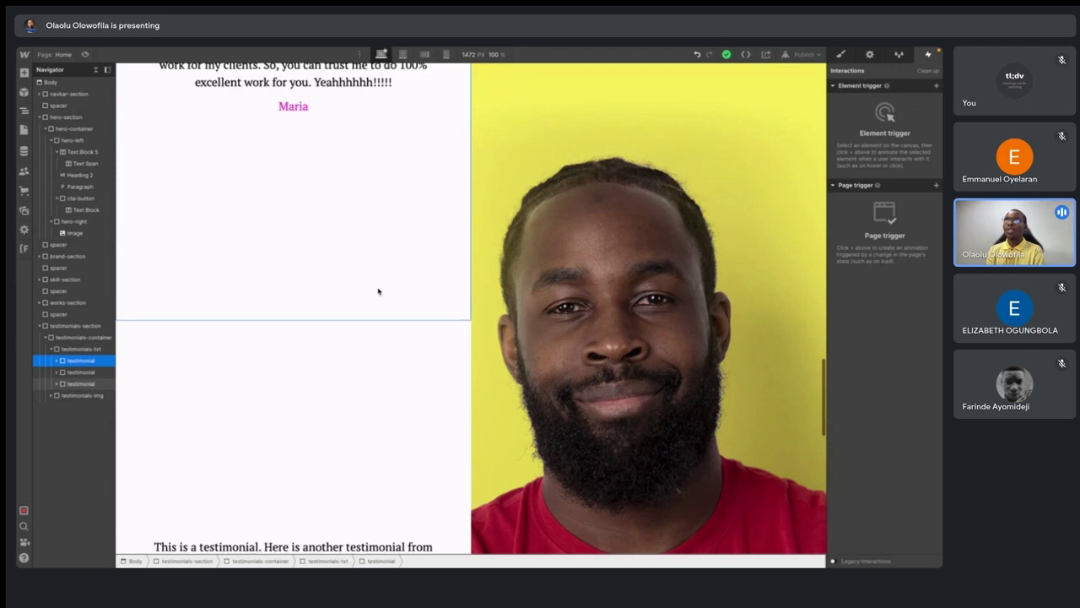
scroll(378, 292, "up", 2)
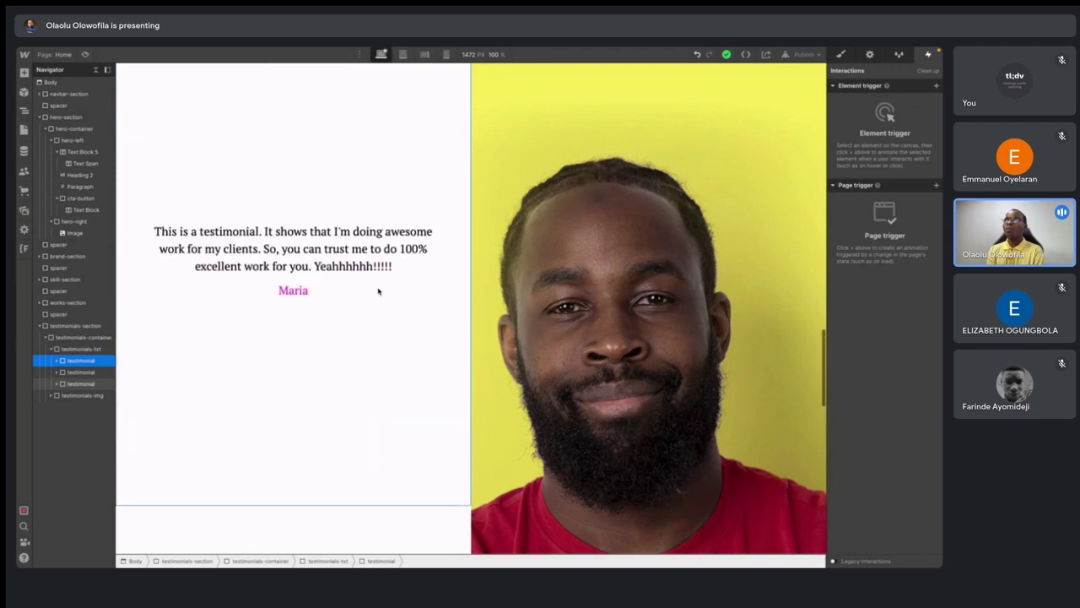
scroll(379, 290, "up", 1)
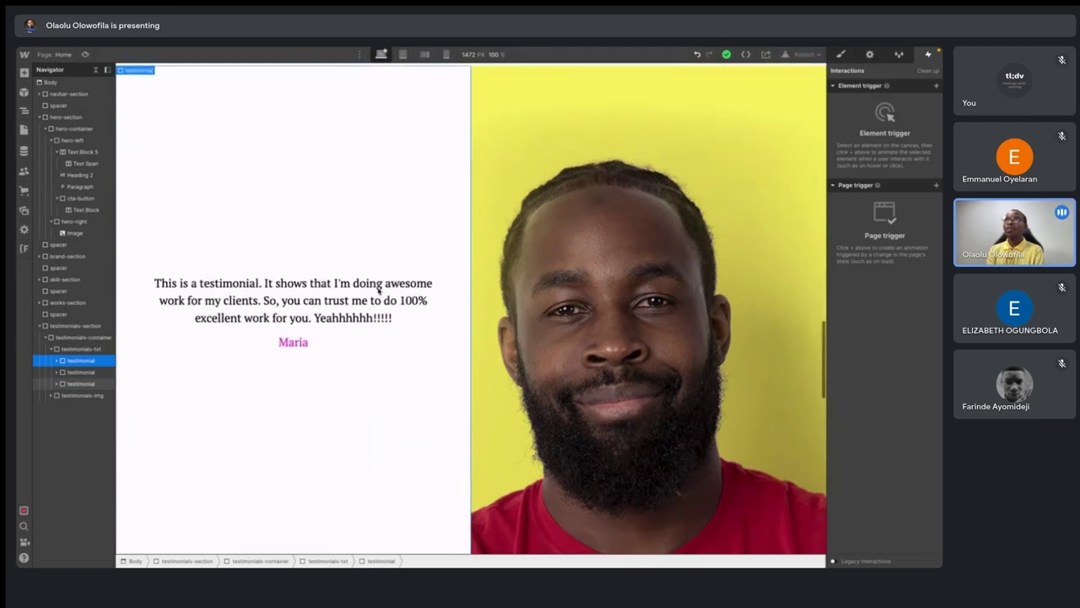
scroll(378, 289, "up", 1)
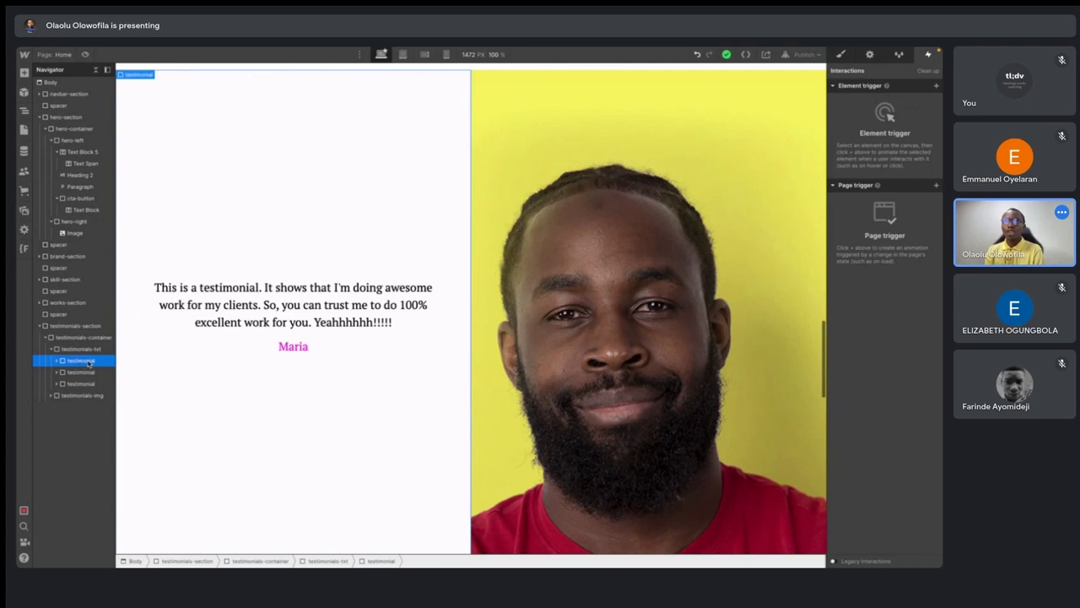
- Add a combo class with the client's first name, in lowercase, to the first testimonial's styles
left_click(842, 54)
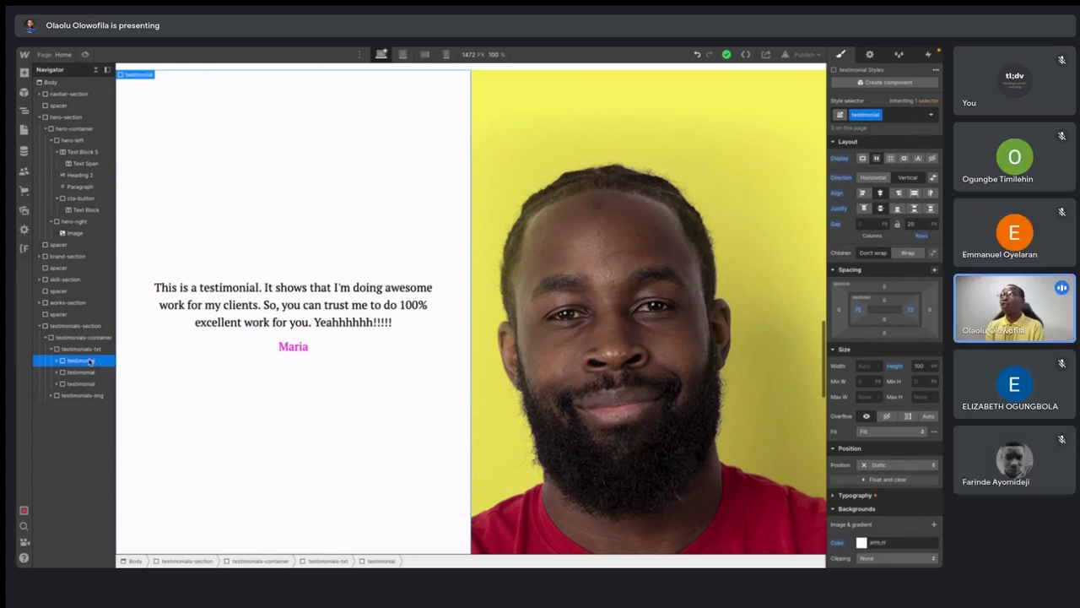
left_click(898, 116)
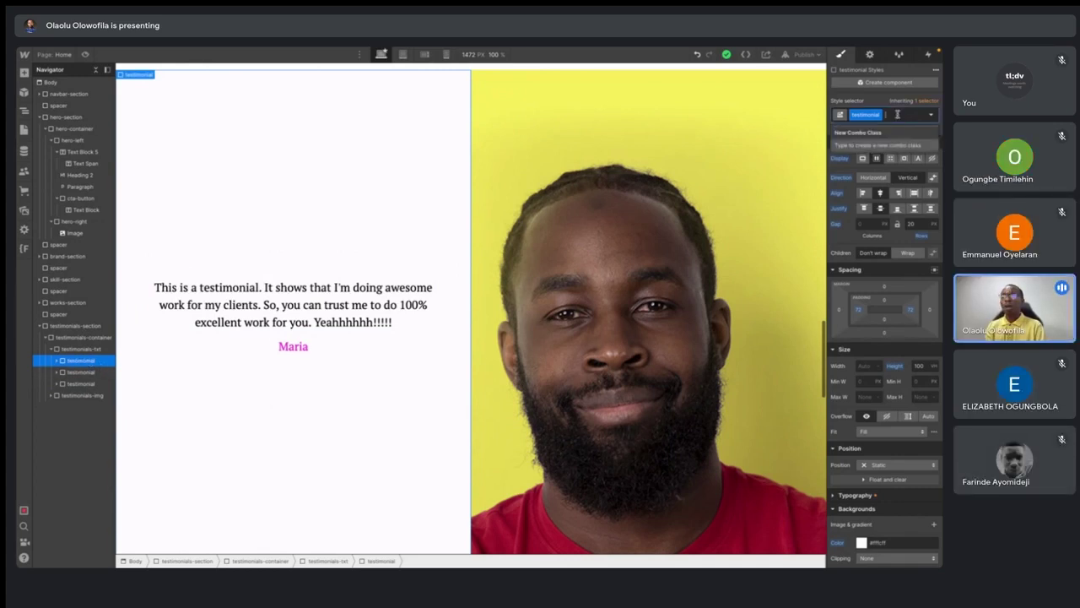
type("miria")
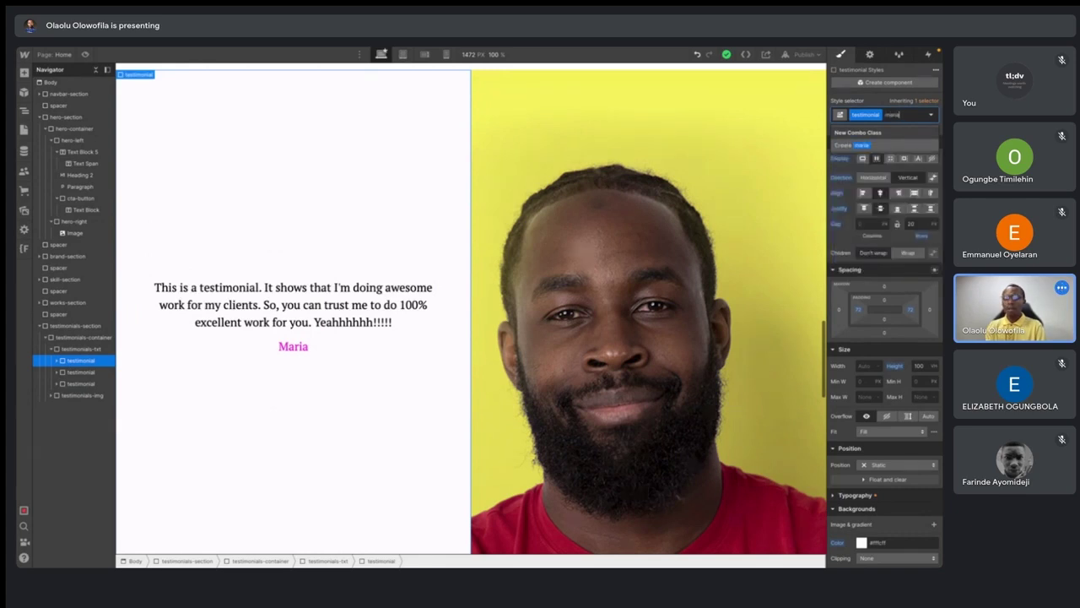
key("Return")
- Give the second testimonial a combo class with its own client's first name in lowercase
left_click(80, 371)
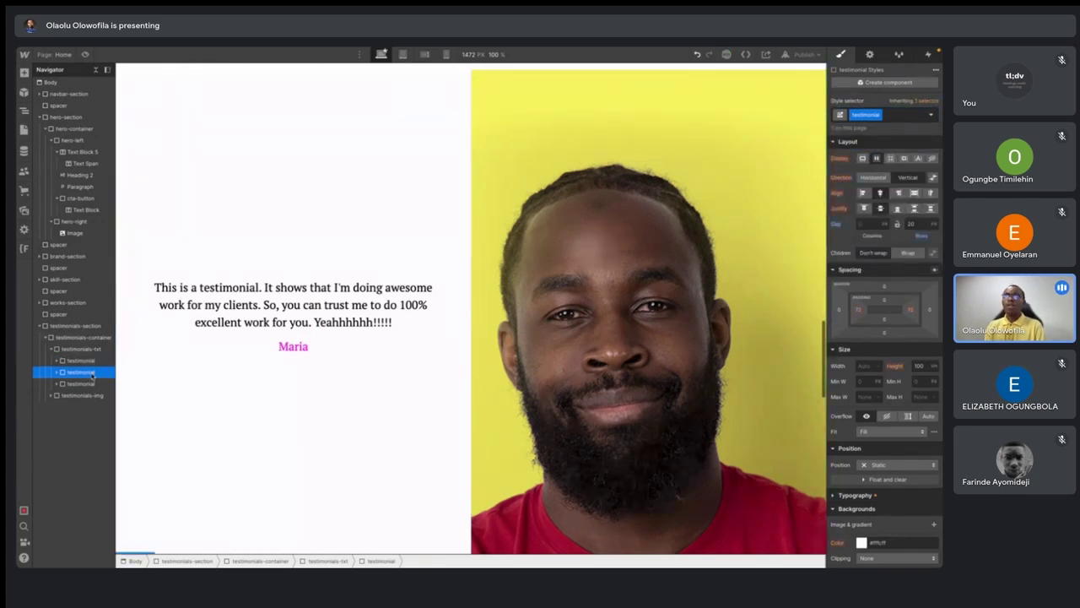
left_click(900, 117)
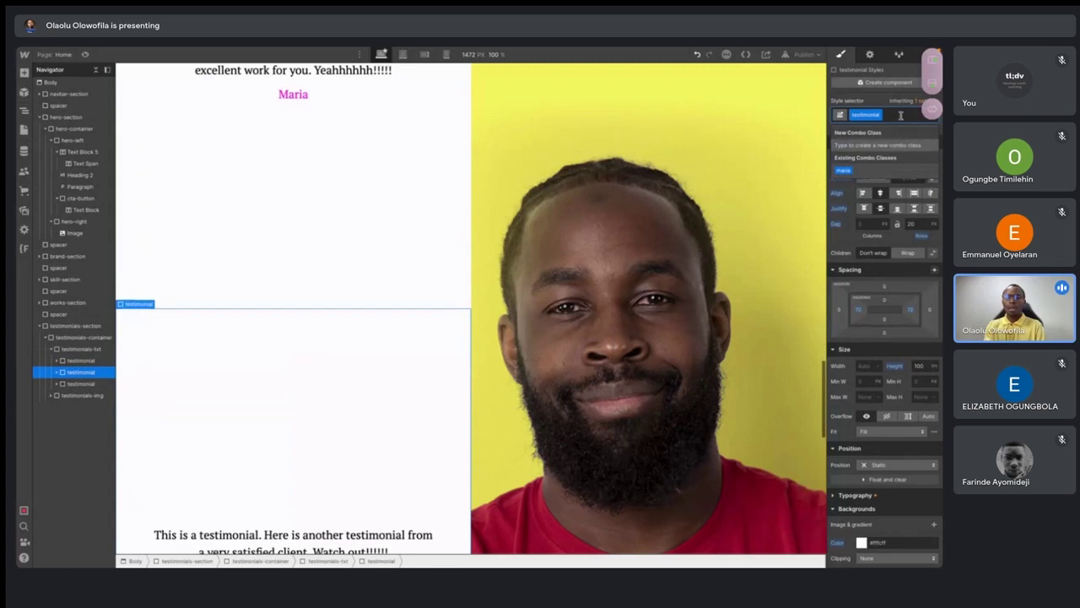
type("jame")
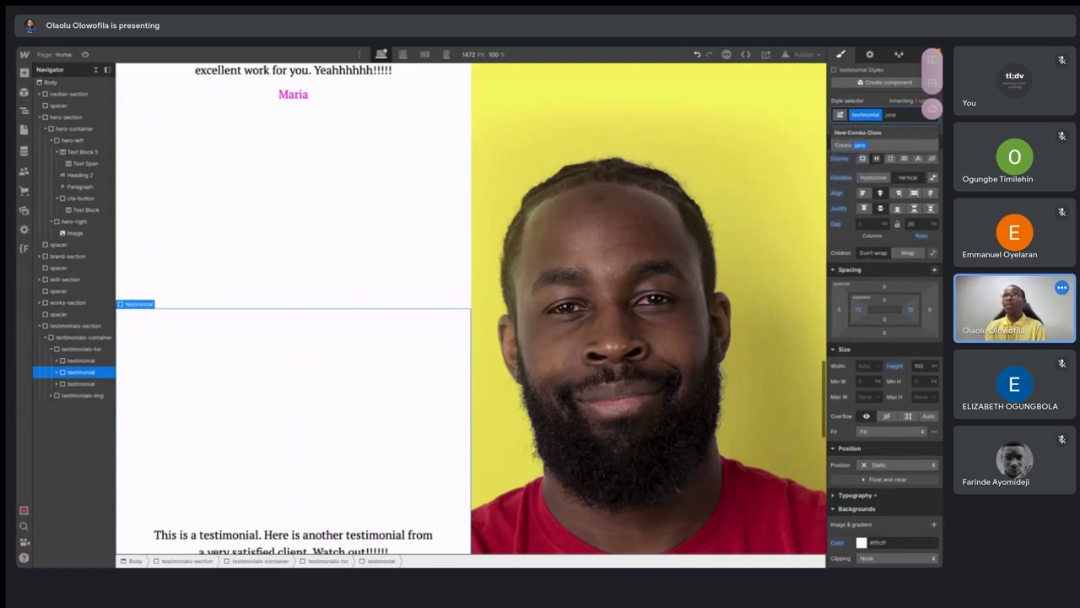
scroll(295, 433, "down", 3)
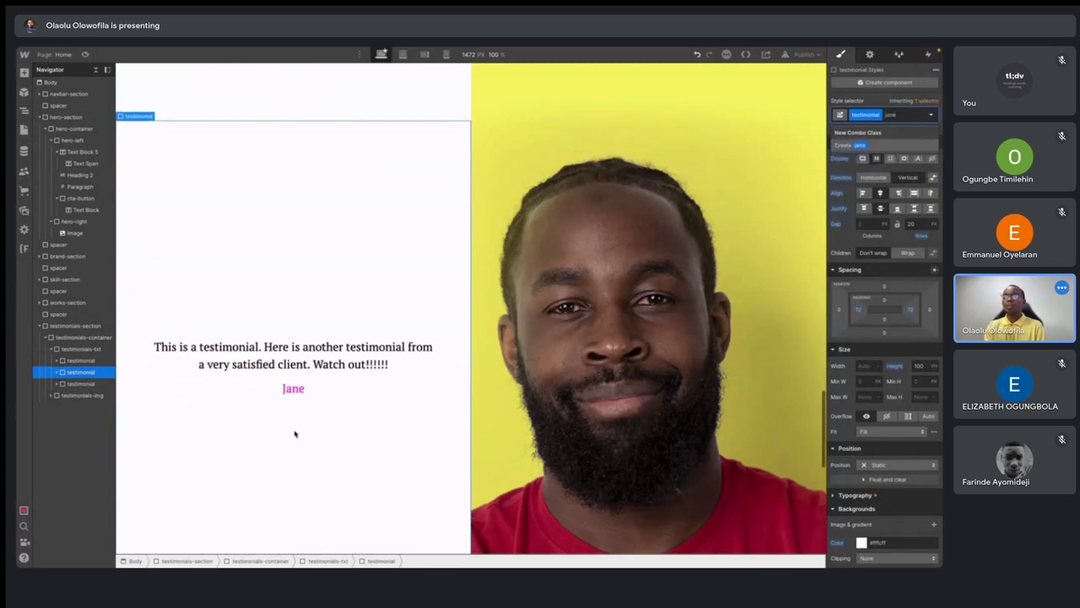
key("Return")
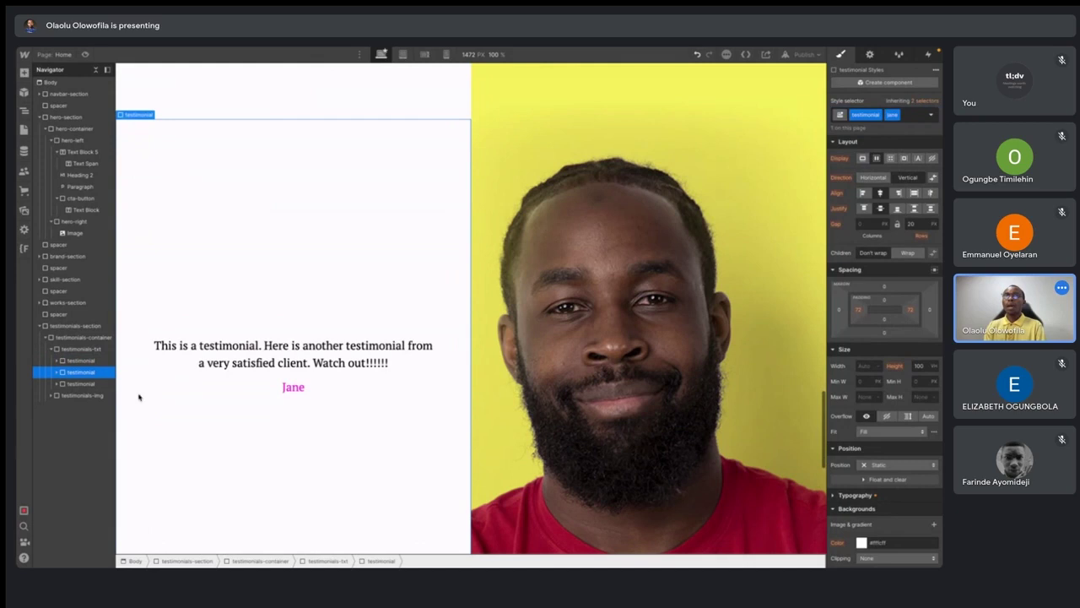
- Give the third testimonial a combo class with its own client's first name in lowercase
left_click(84, 384)
left_click(891, 118)
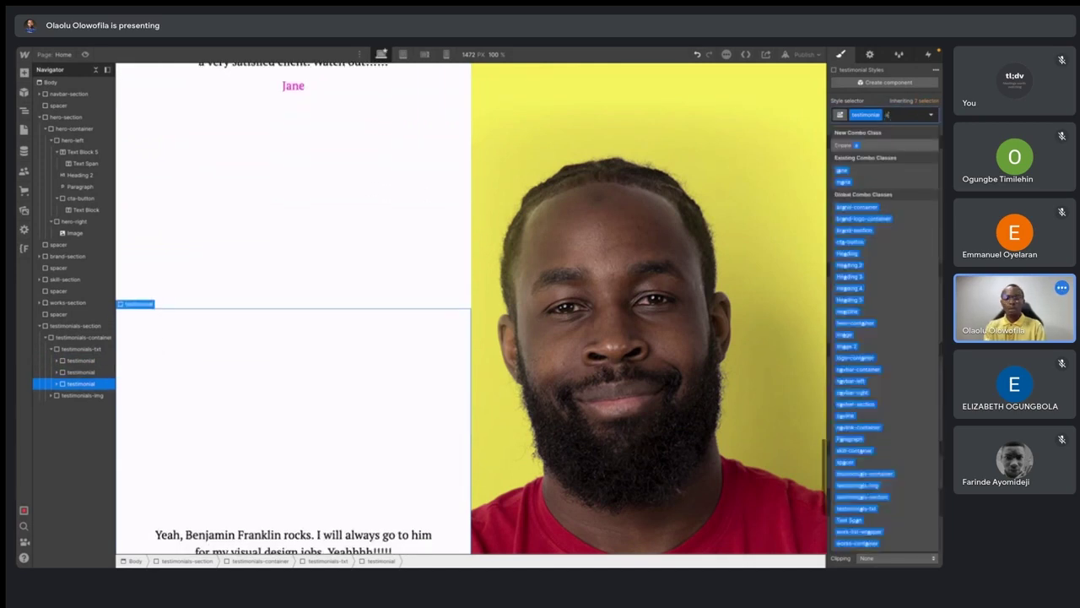
type("afmoni")
key("Return")
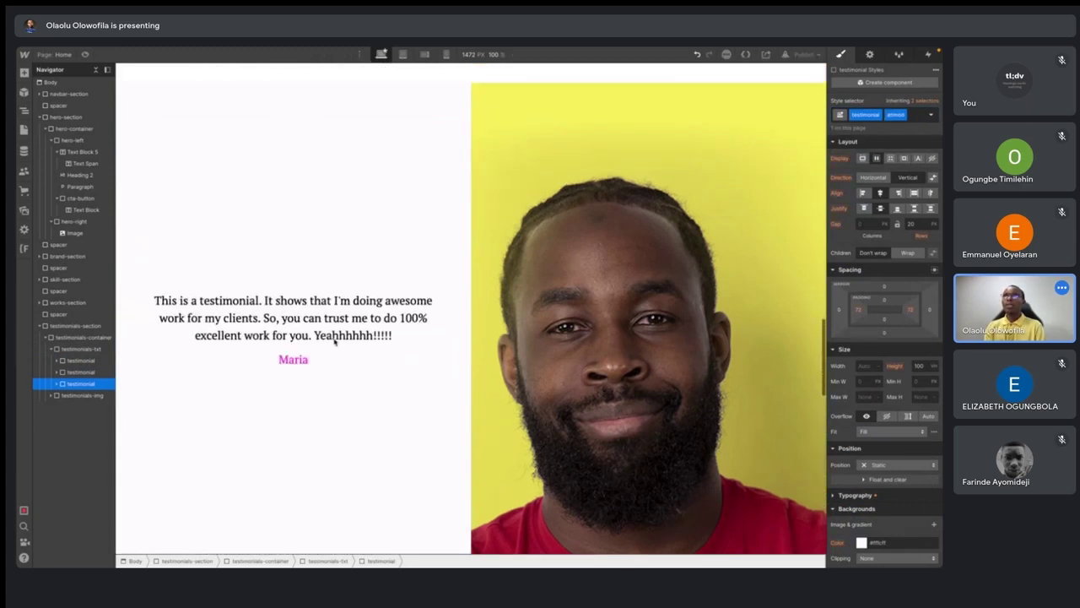
- Give the first testimonial a Scroll into view trigger that starts a custom animation when it is scrolled into view
left_click(89, 360)
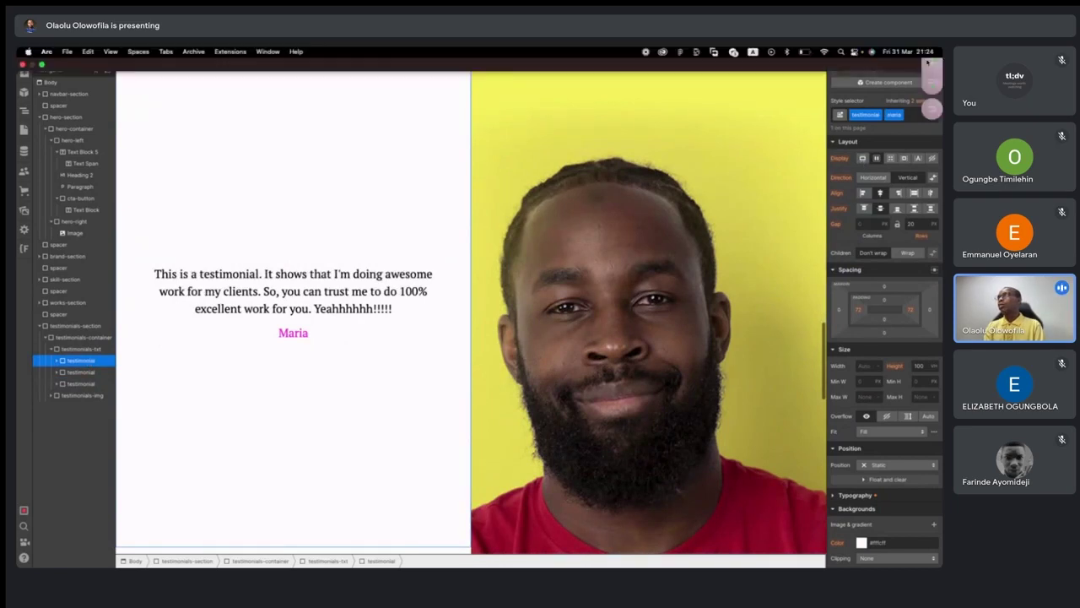
left_click(928, 55)
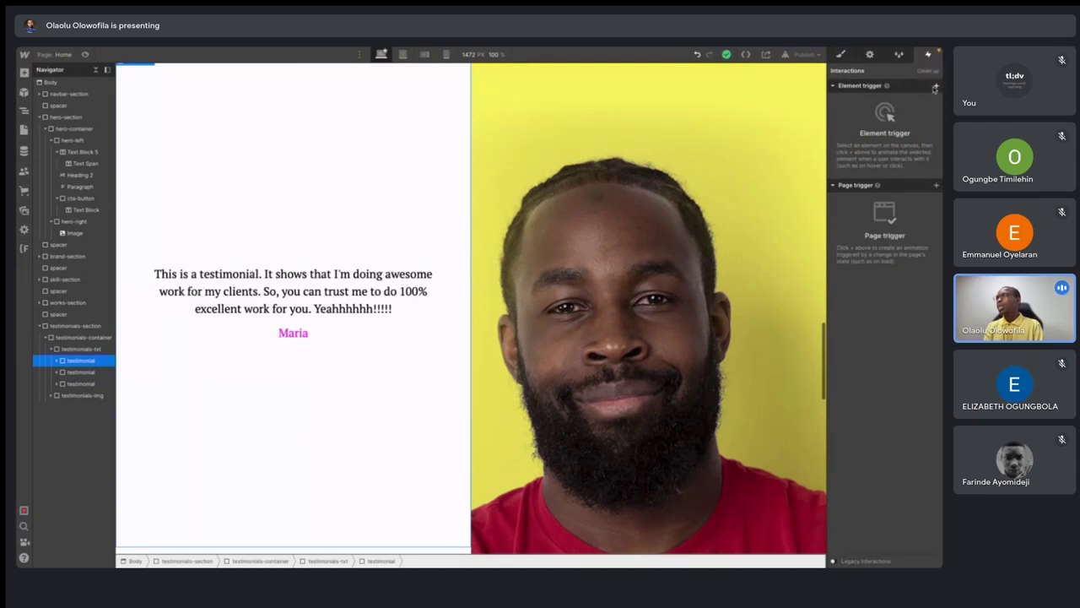
left_click(935, 87)
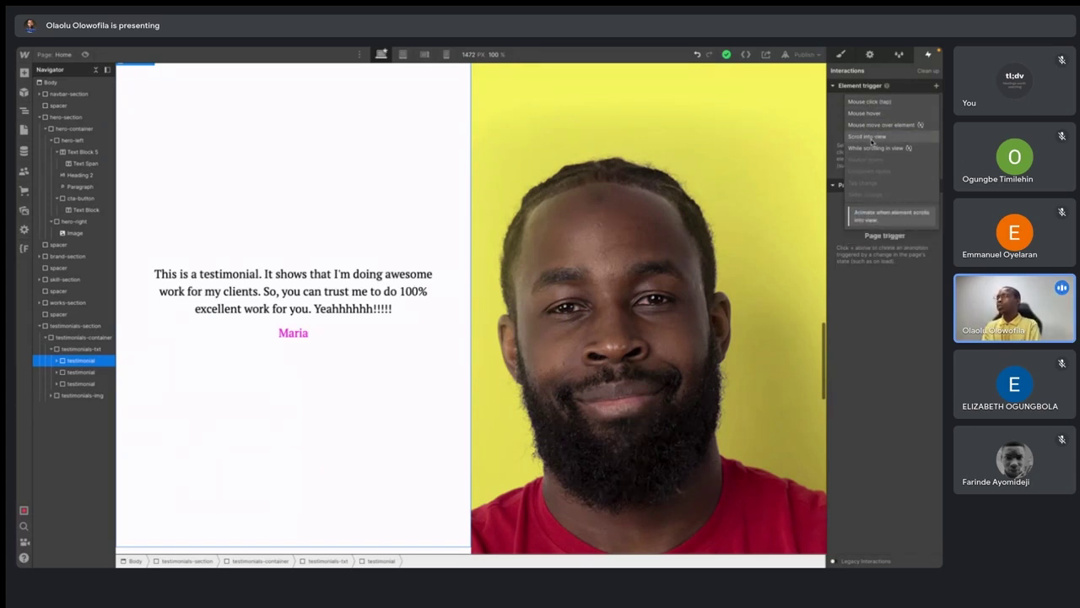
left_click(872, 136)
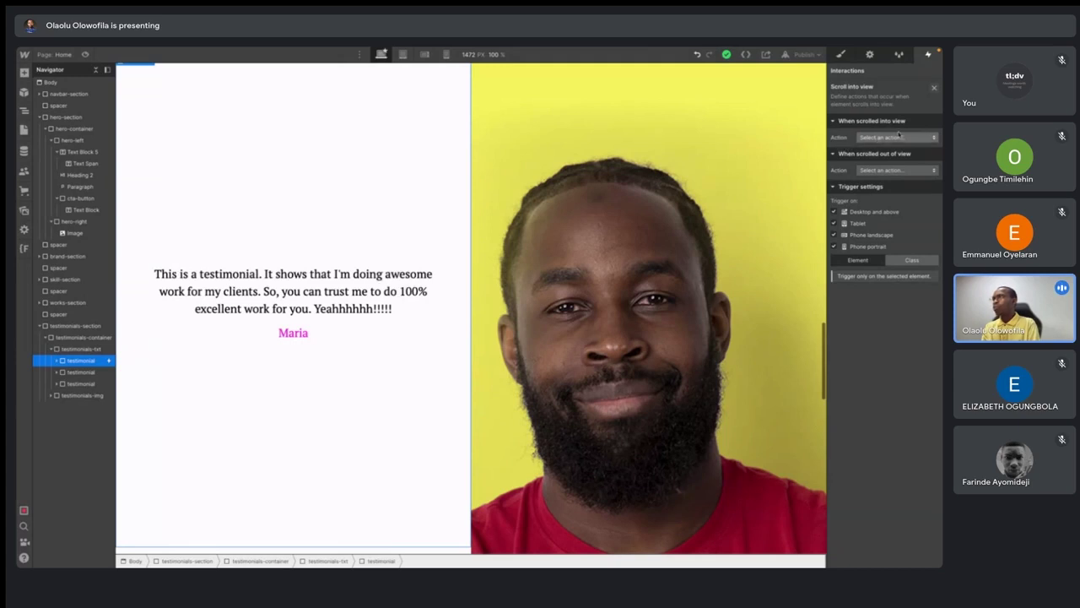
left_click(896, 137)
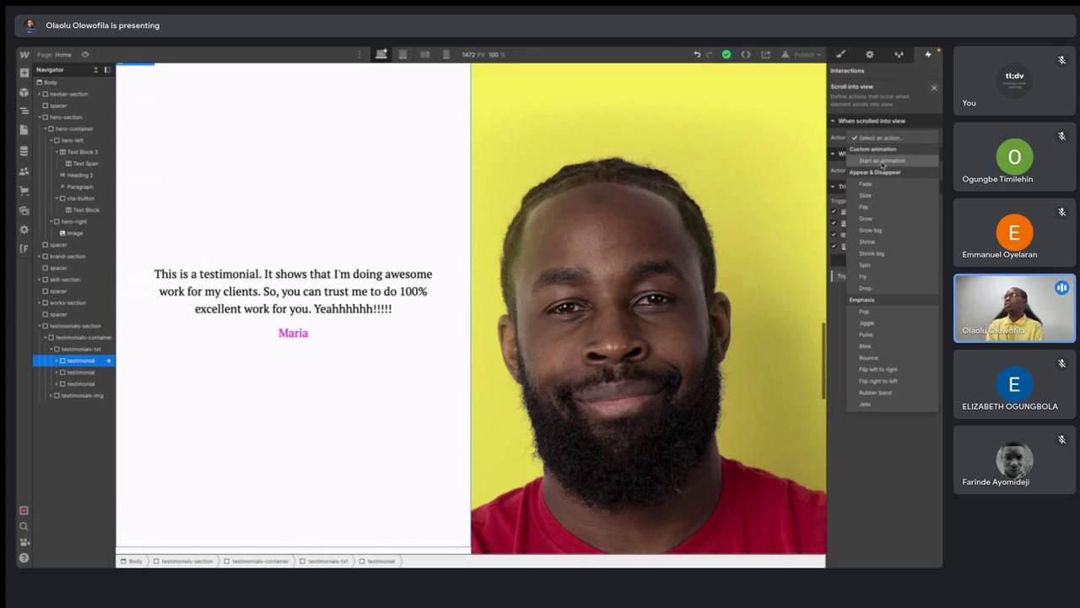
left_click(882, 161)
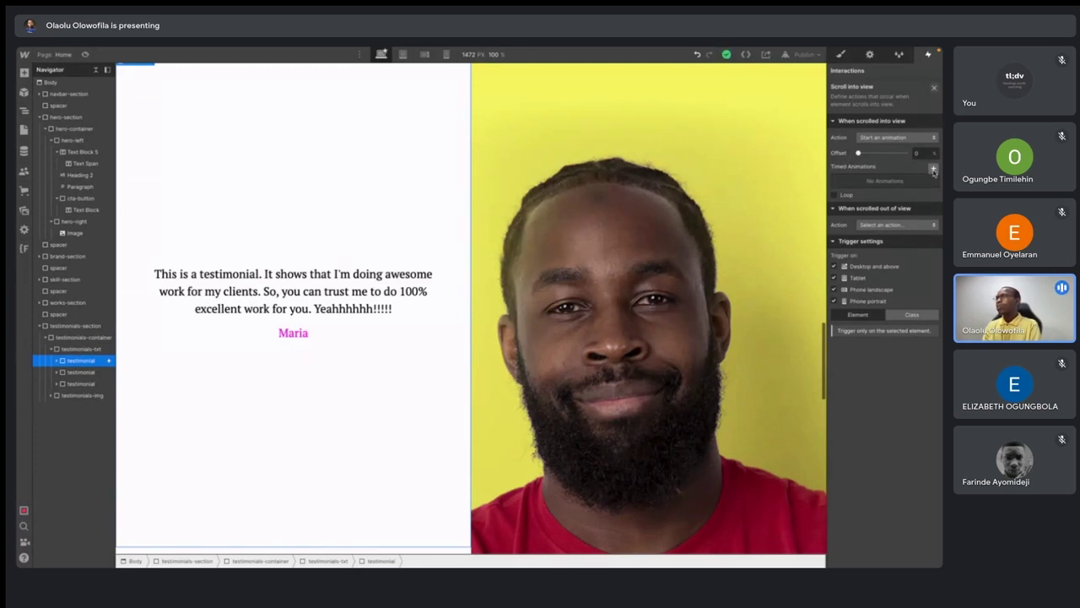
- Create a timed animation for the scrolled-into-view action, named with the client's first name followed by "In"
left_click(933, 170)
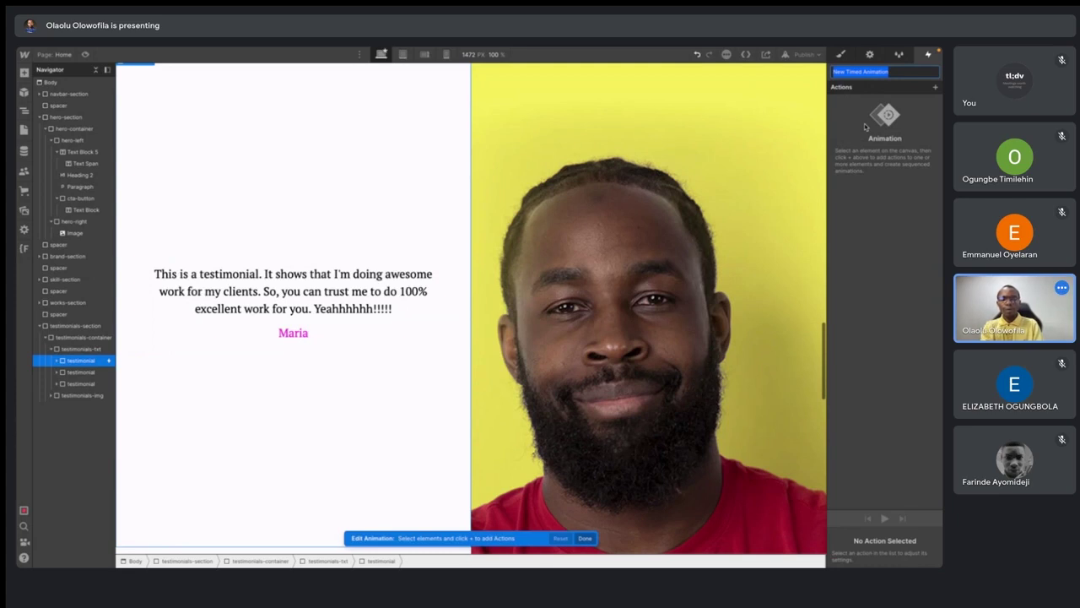
type("Maria In")
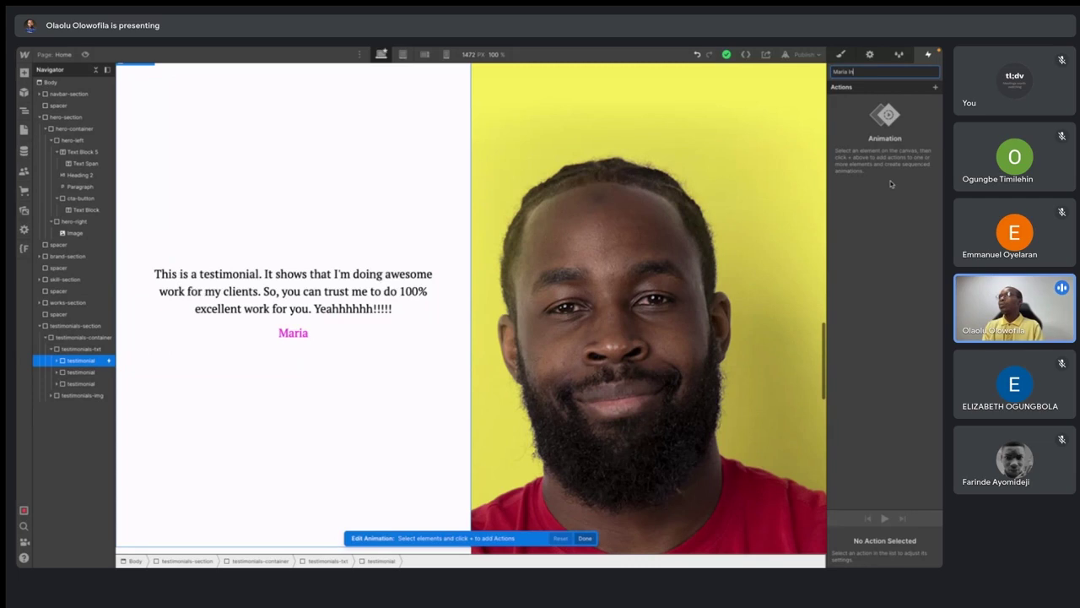
key("Return")
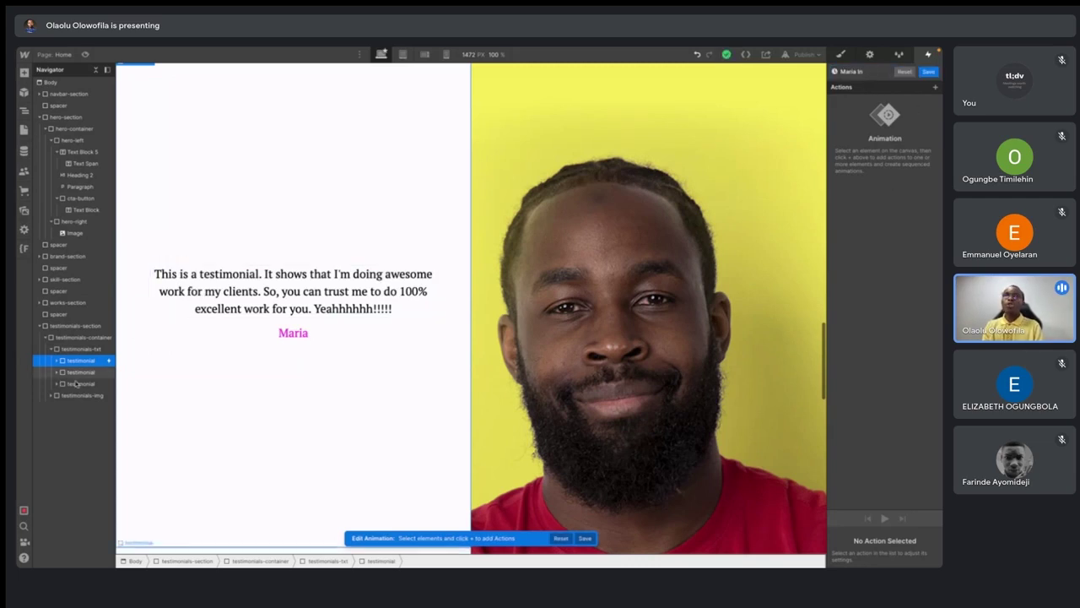
- Add an opacity action of 100% for the first image inside testimonials-img, affecting only the selected element
left_click(52, 394)
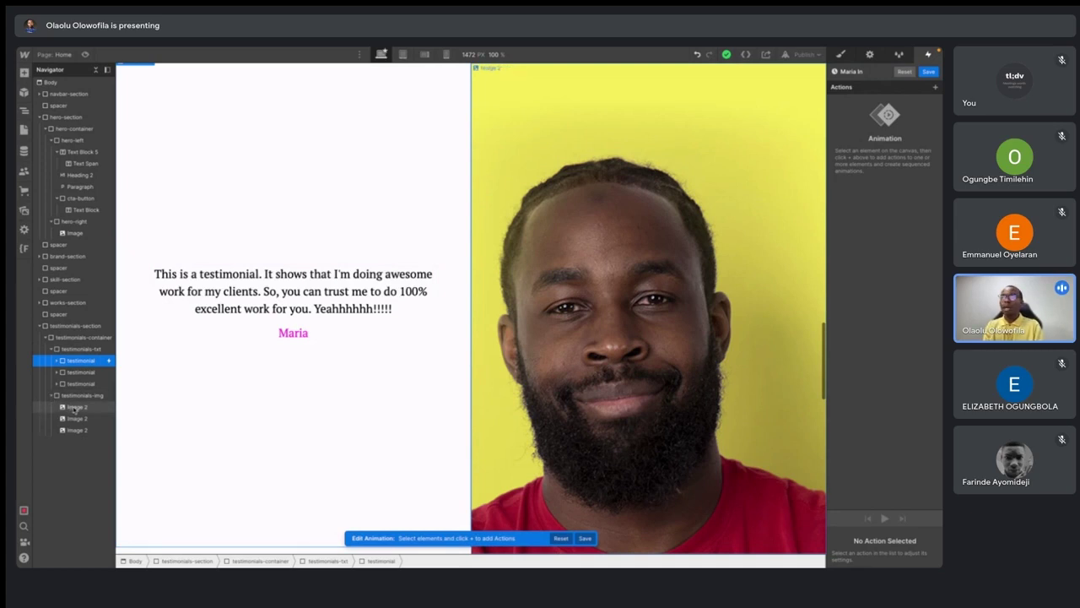
left_click(78, 407)
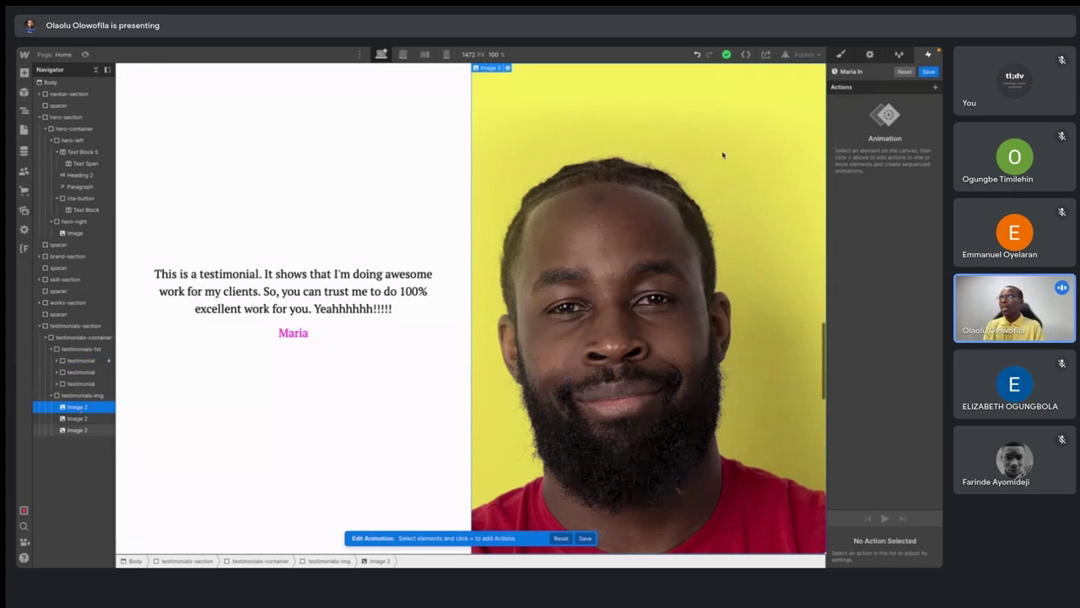
left_click(935, 88)
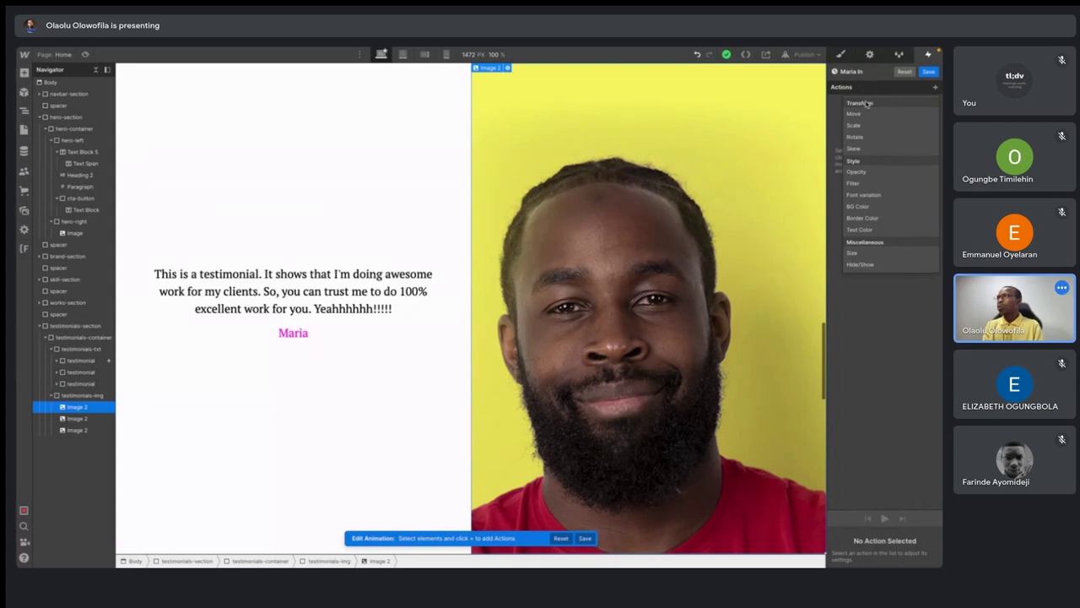
left_click(857, 173)
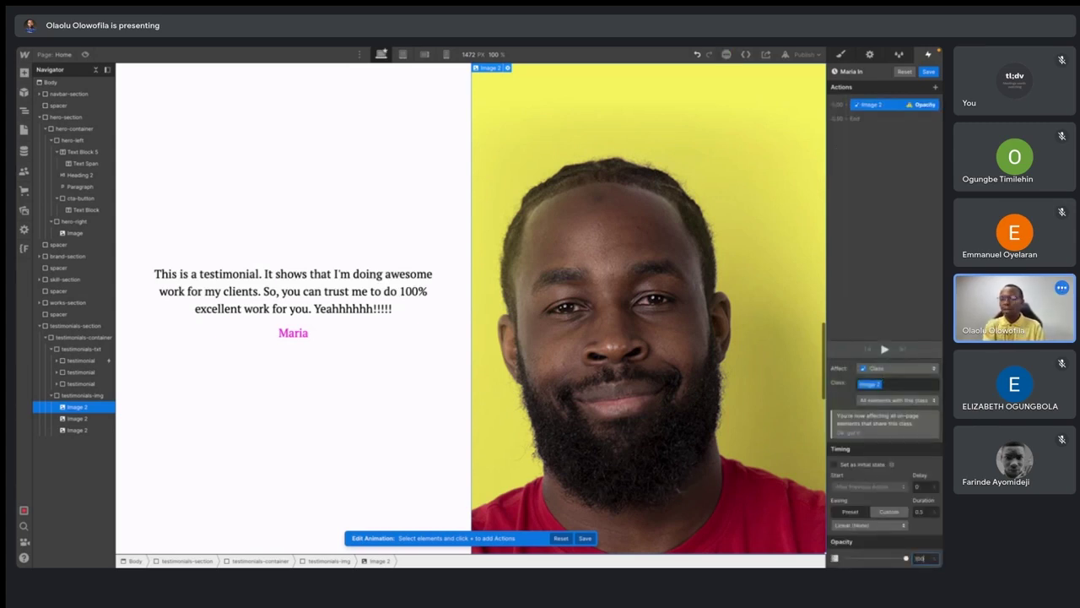
left_click(924, 558)
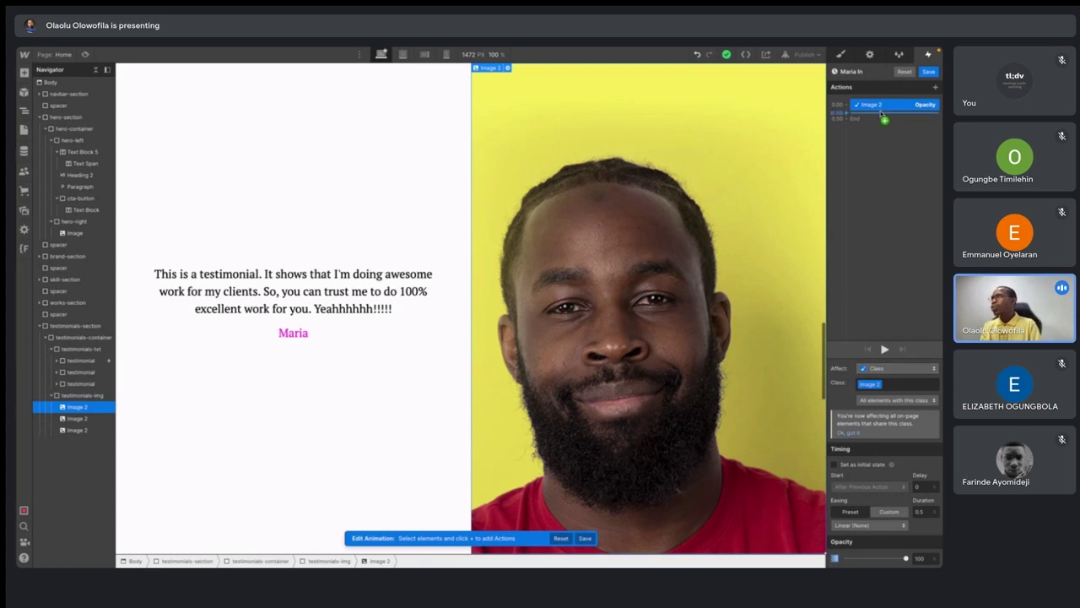
left_click(890, 369)
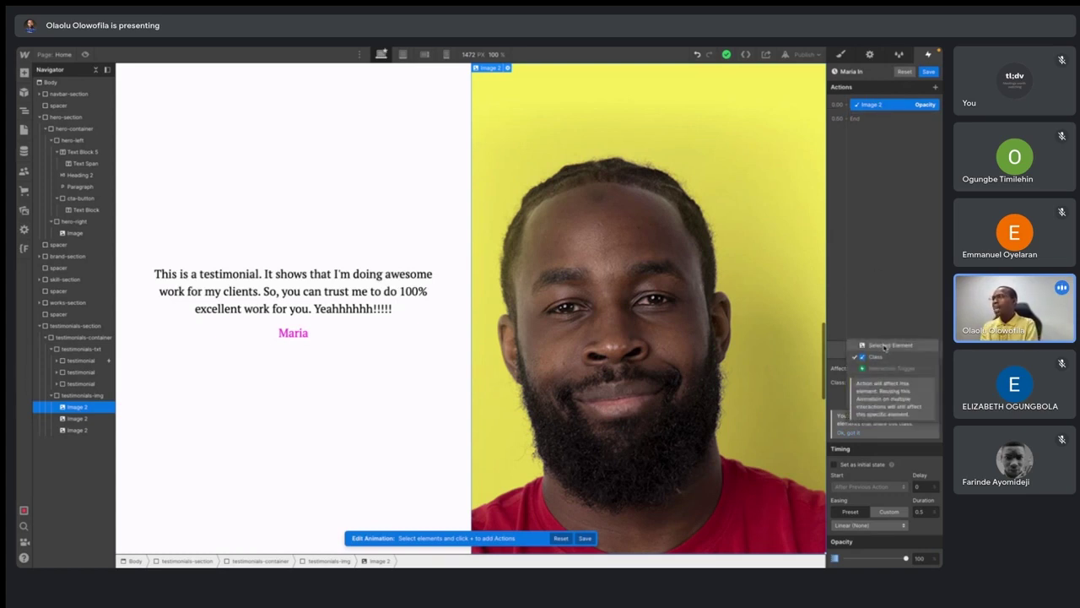
left_click(883, 345)
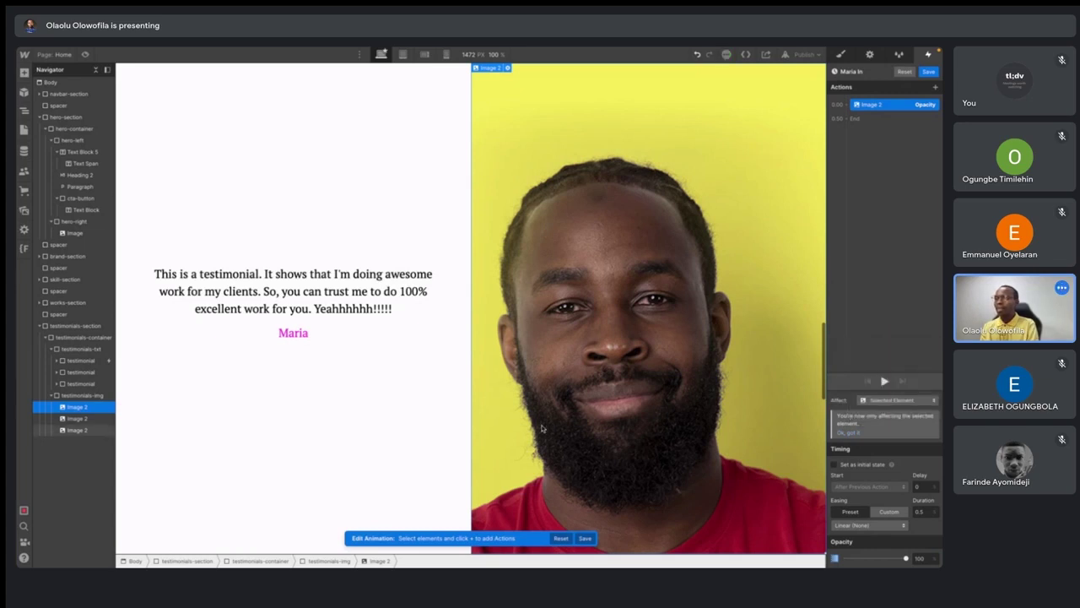
left_click(851, 433)
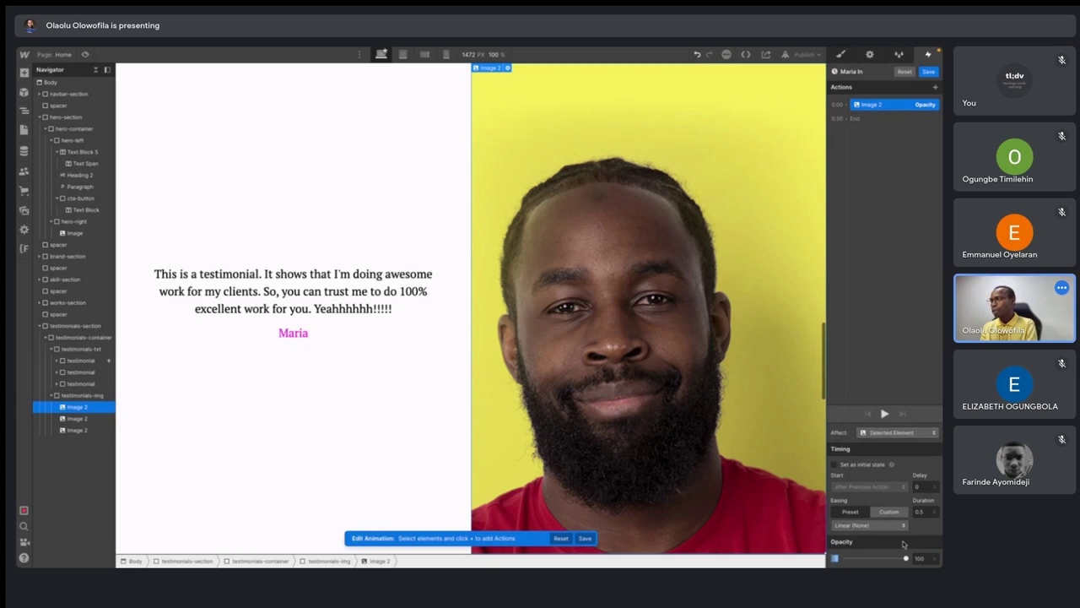
double_click(922, 557)
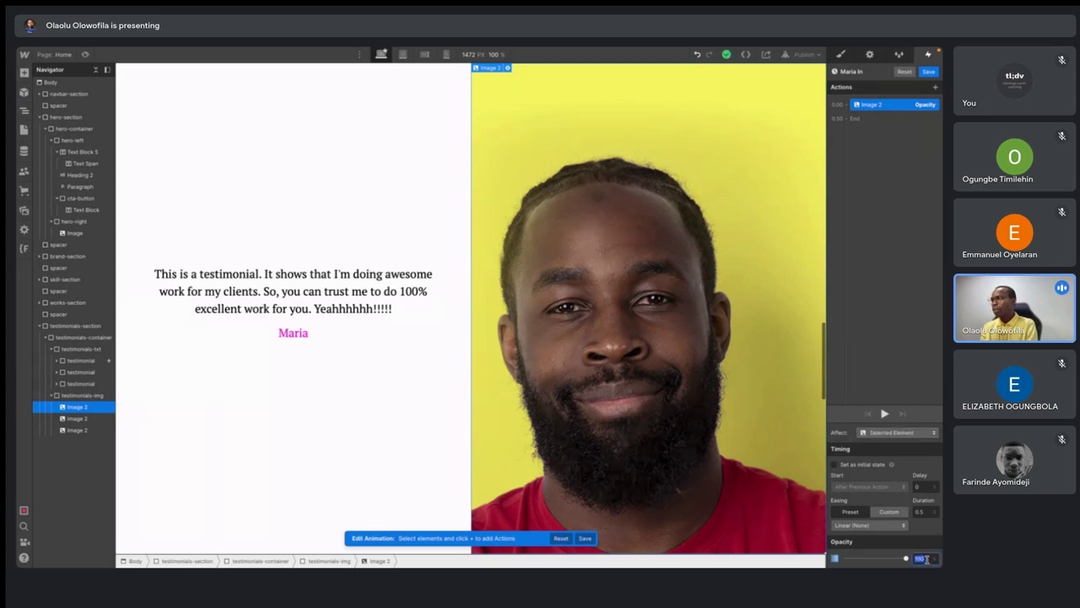
left_click(881, 270)
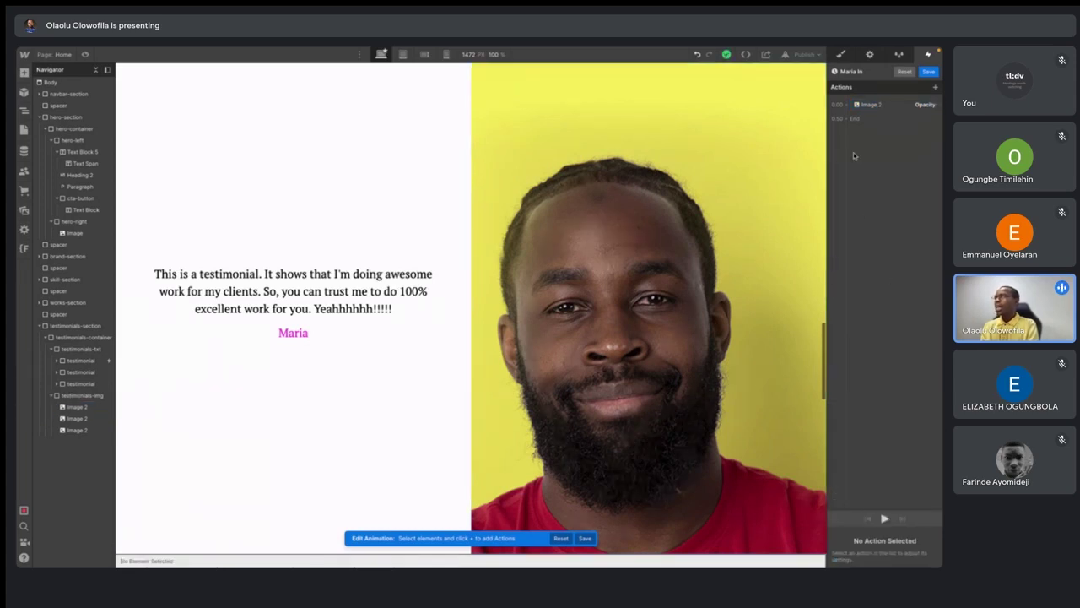
- Add a simultaneous 0% opacity action for the second image in testimonials-img, affecting only the selected element and set as initial state
left_click(848, 107)
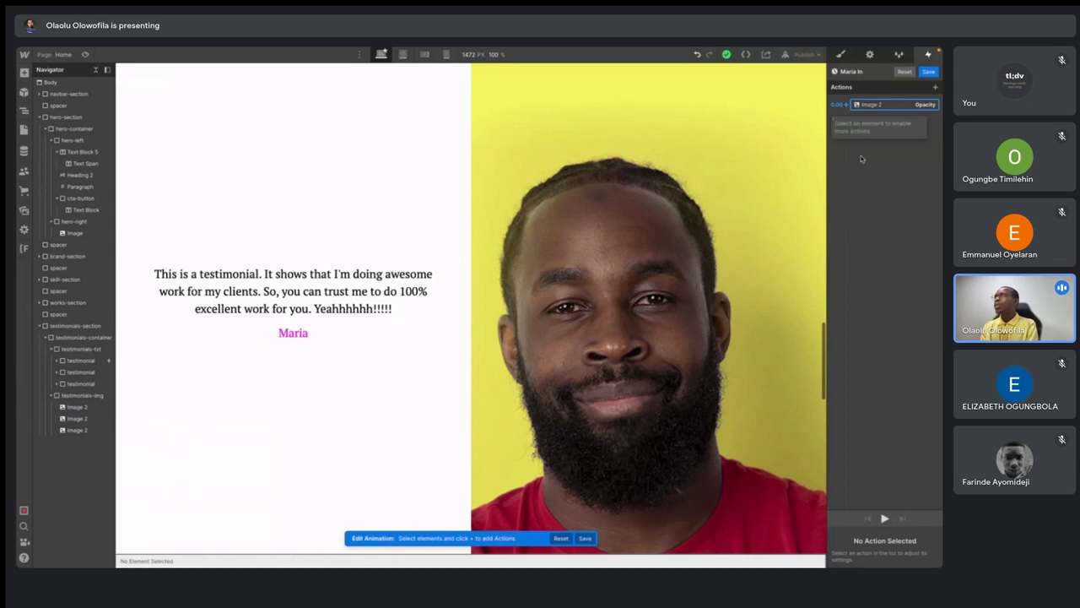
left_click(74, 419)
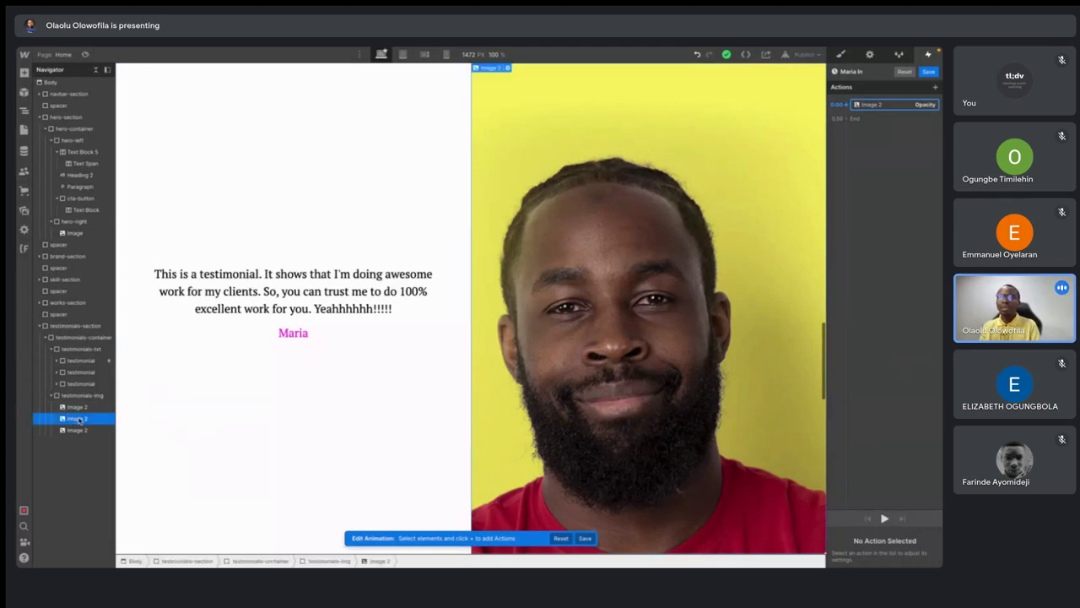
left_click_drag(842, 104, 847, 107)
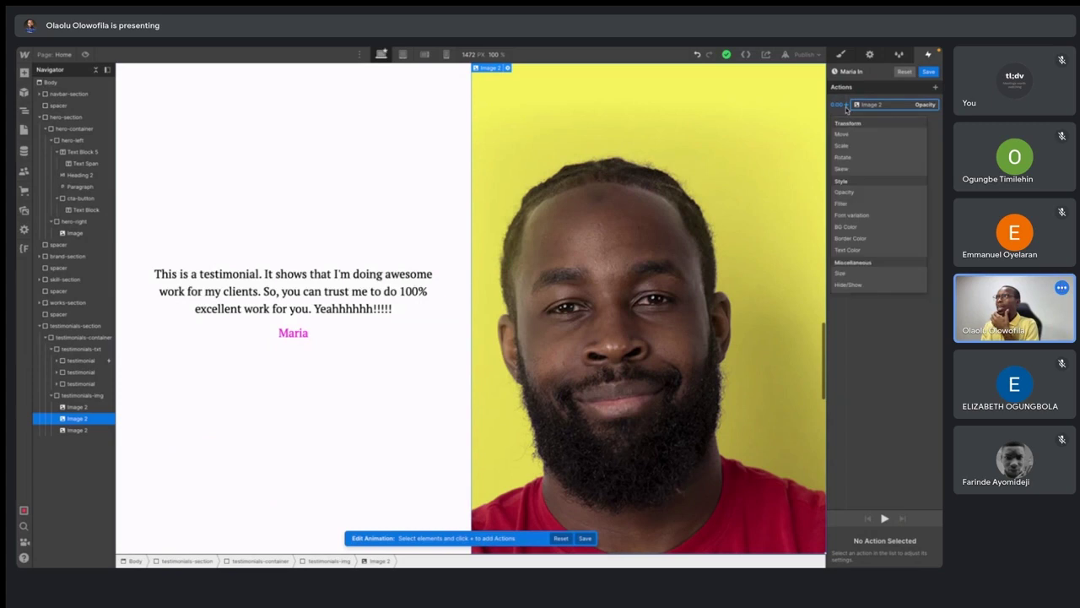
left_click(857, 192)
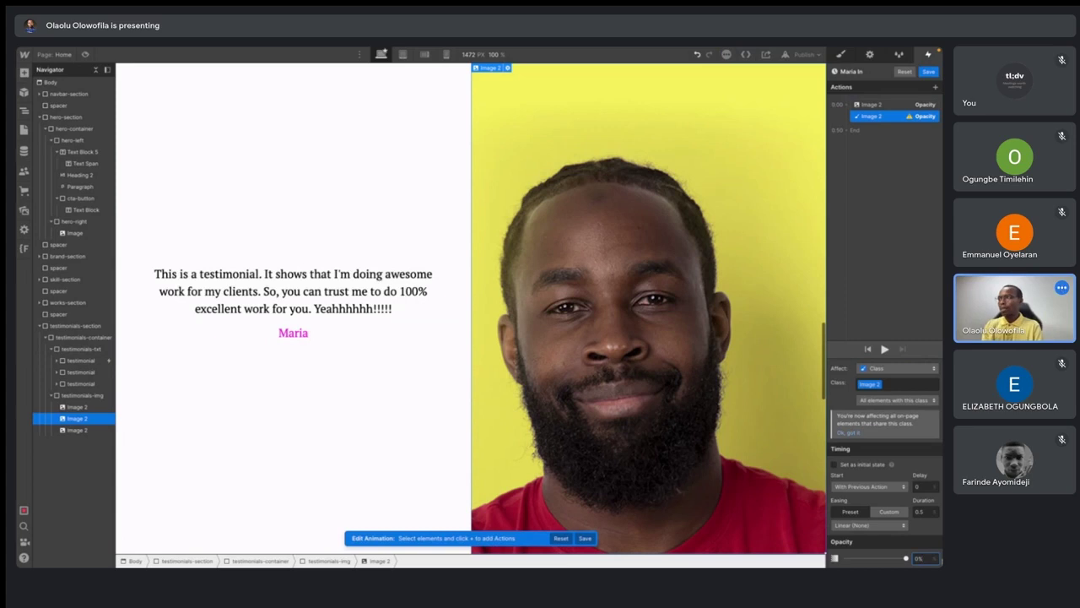
left_click(921, 558)
type("0")
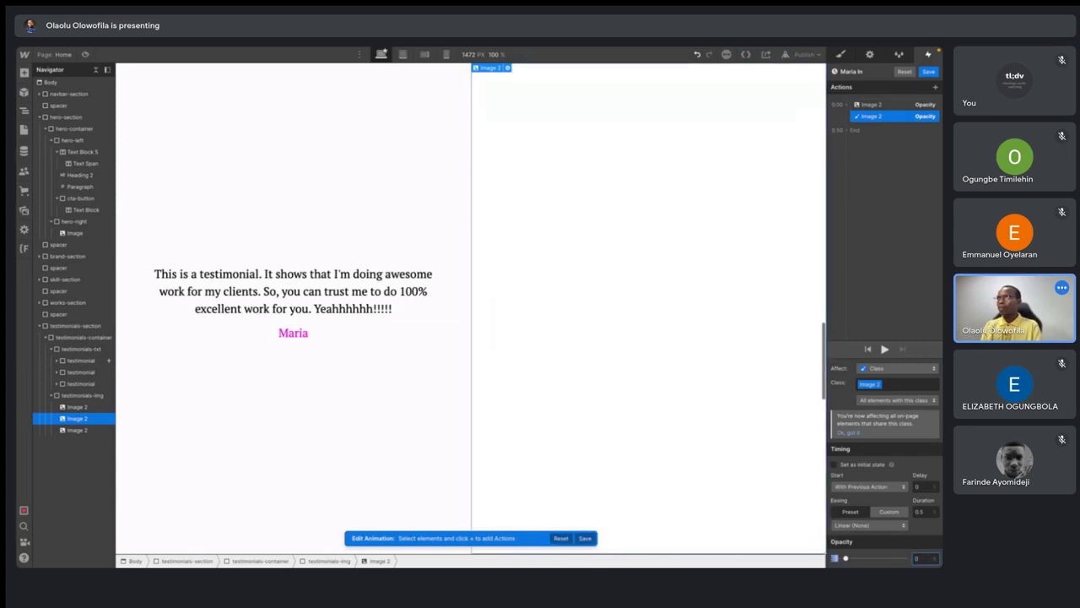
left_click(886, 368)
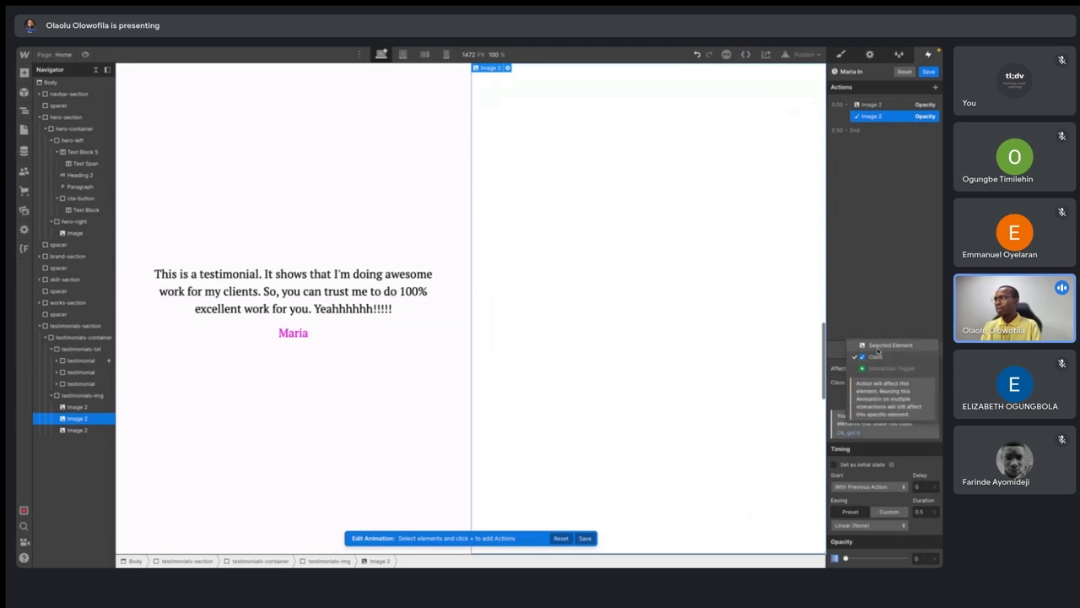
left_click(878, 349)
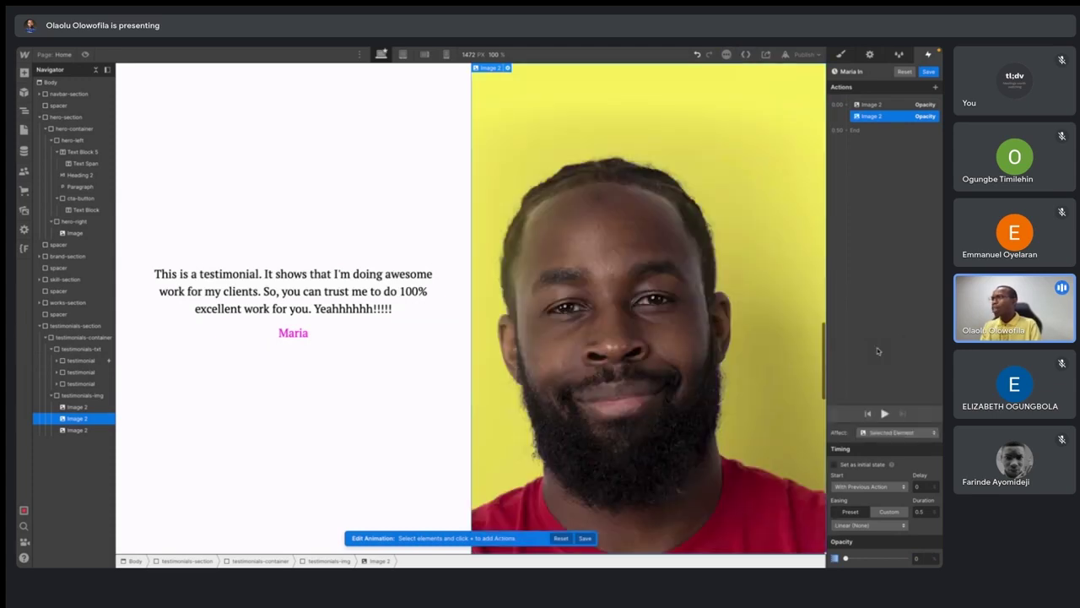
left_click(835, 465)
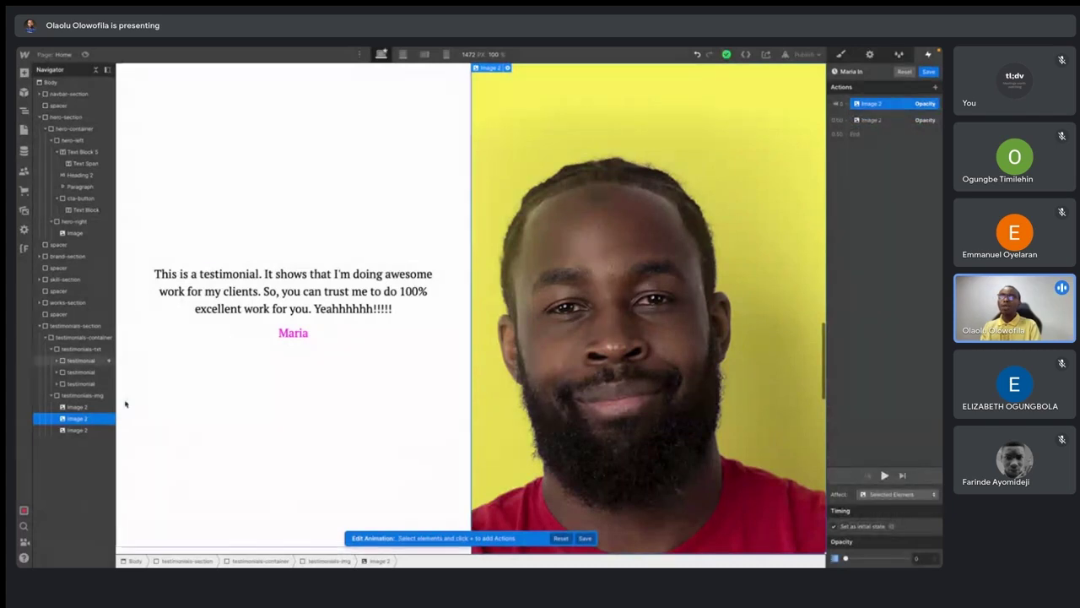
- Add a 0% opacity action for the third image in testimonials-img as an initial state, affecting only the selected element
left_click(83, 430)
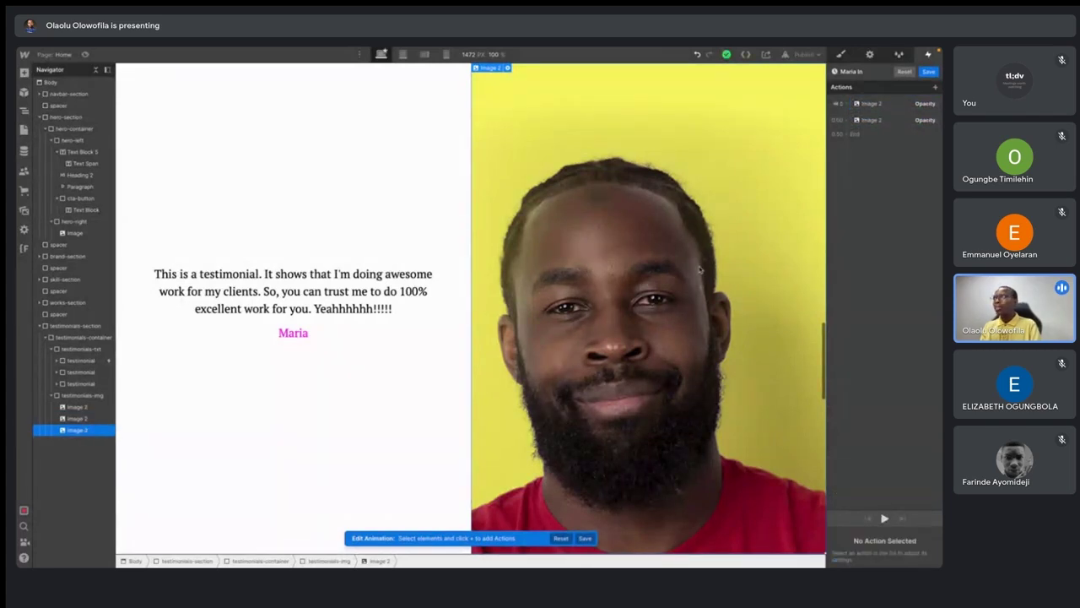
left_click(848, 123)
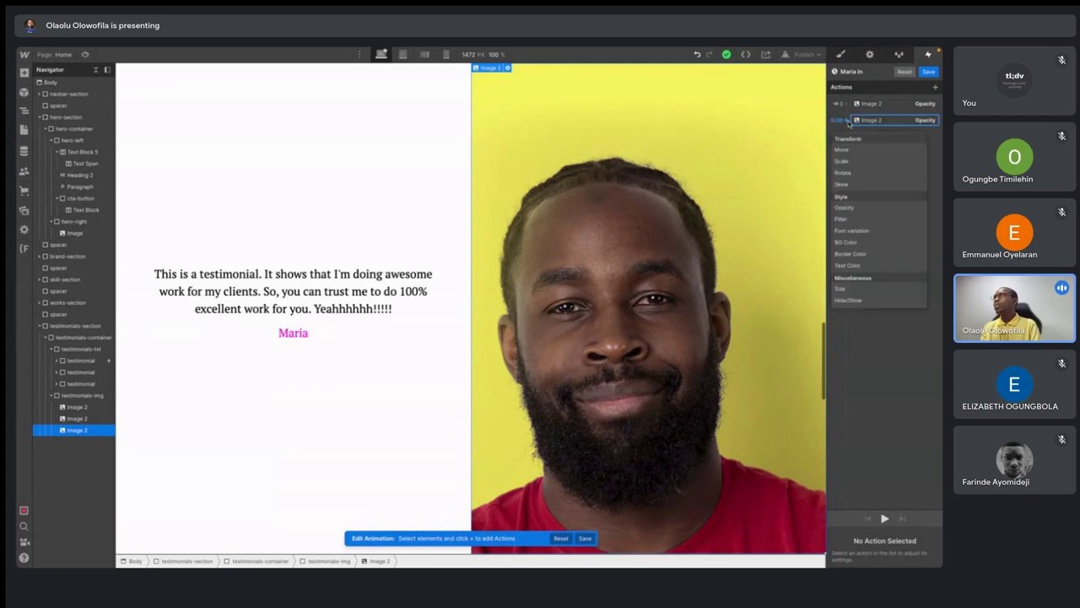
left_click(846, 207)
left_click(924, 557)
type("0")
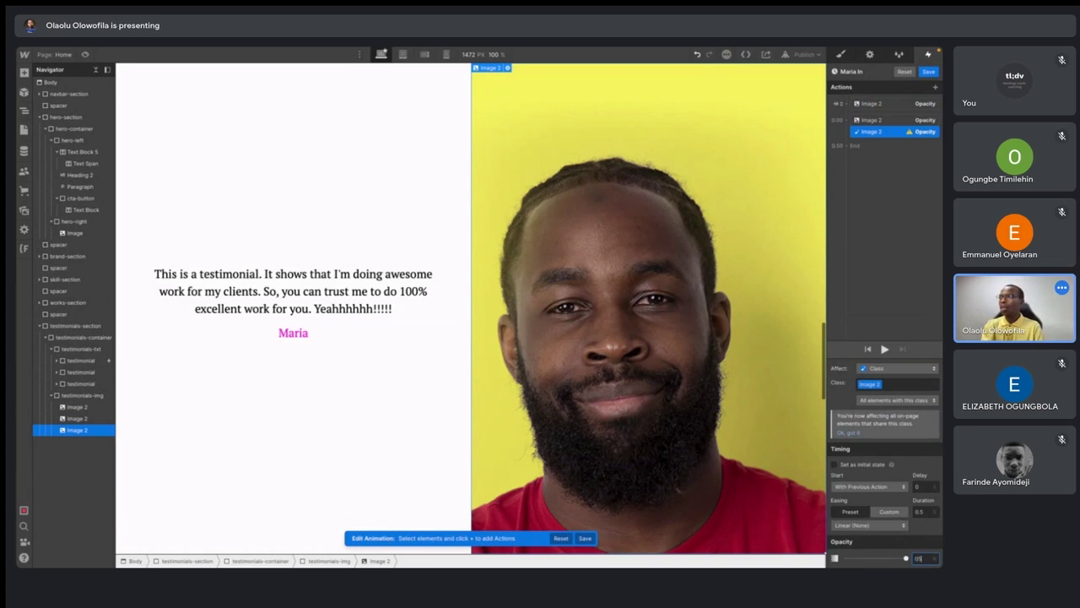
key("Return")
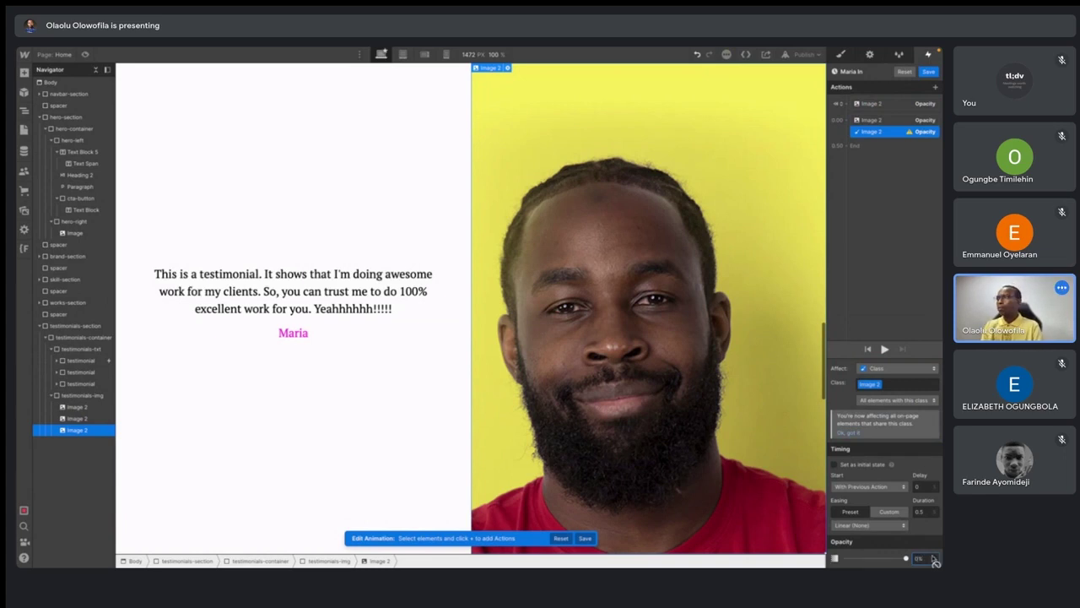
left_click(837, 464)
left_click(886, 431)
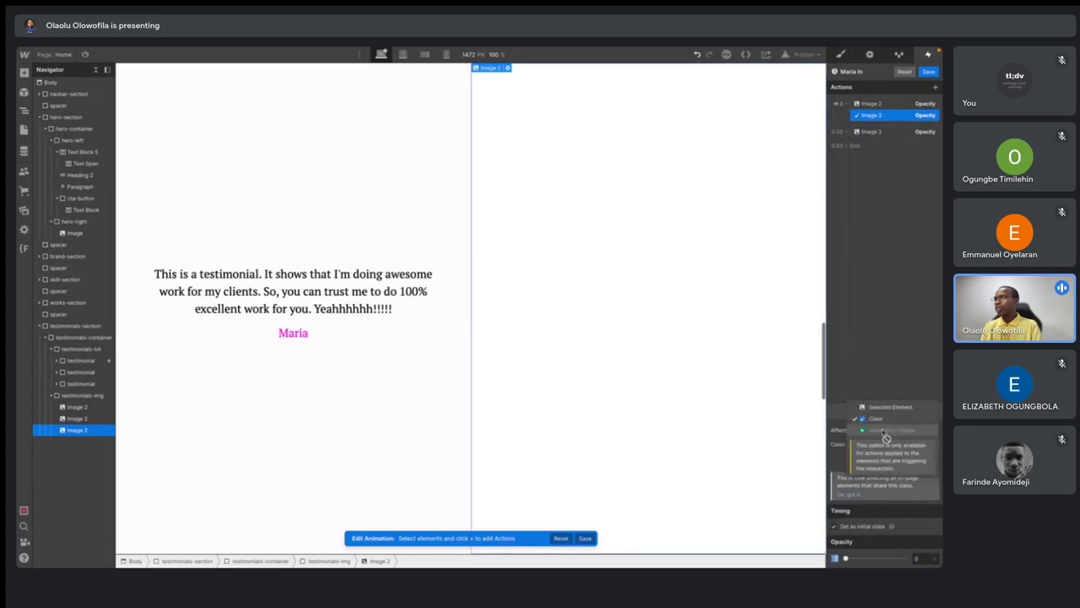
left_click(882, 410)
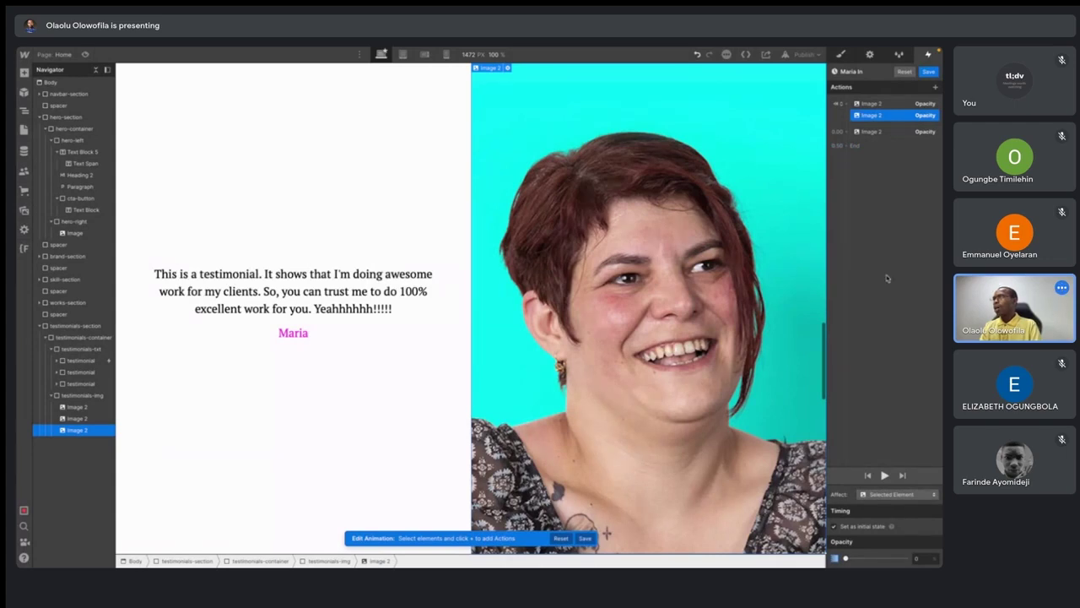
- Set the easing of the first image's 100% opacity action to Ease and save the animation
left_click(883, 132)
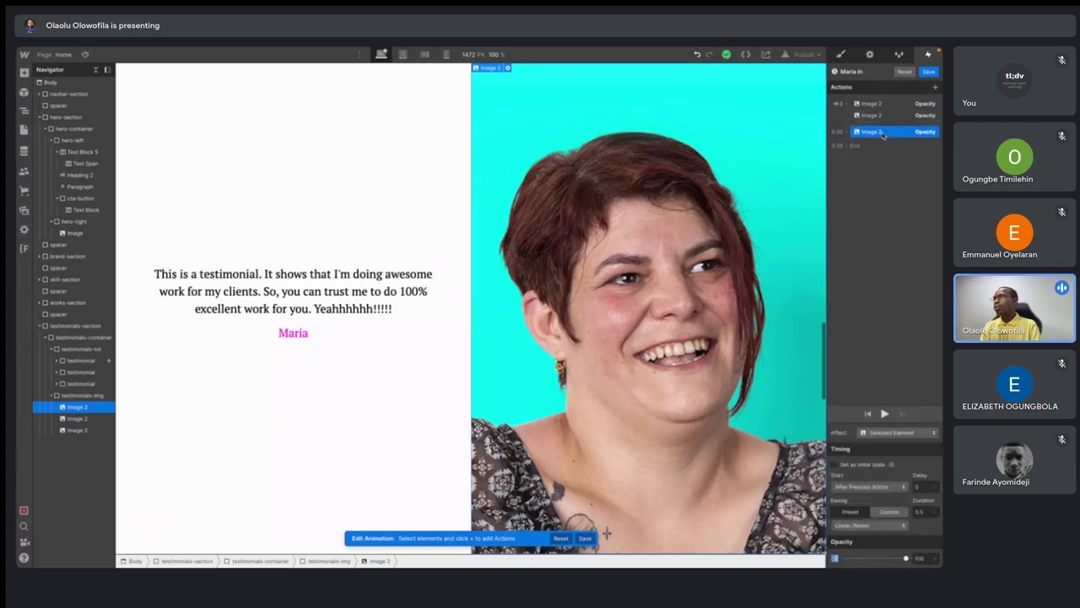
left_click(864, 525)
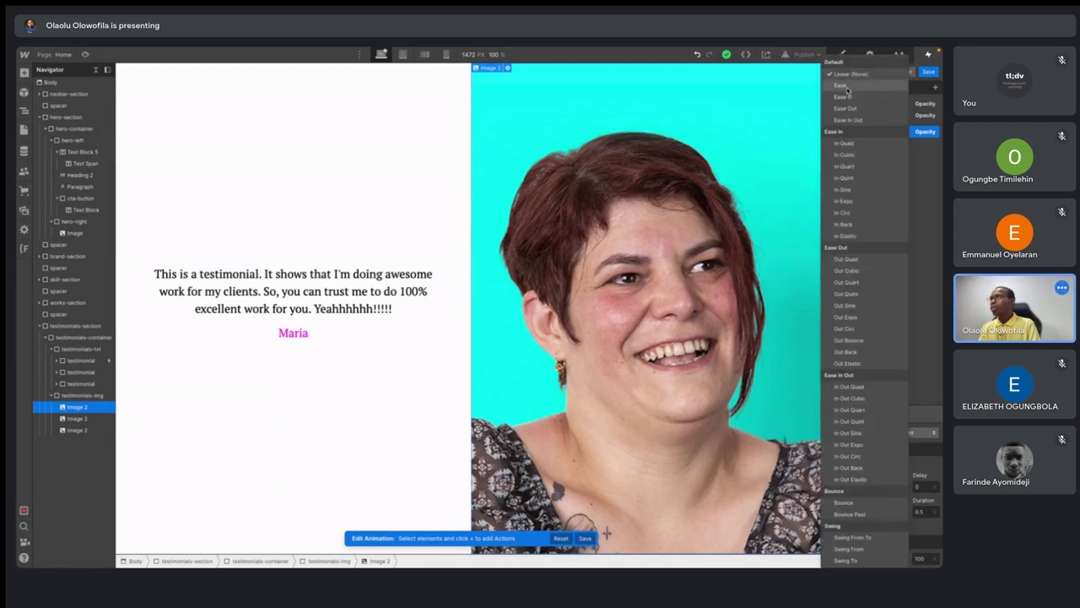
left_click(846, 88)
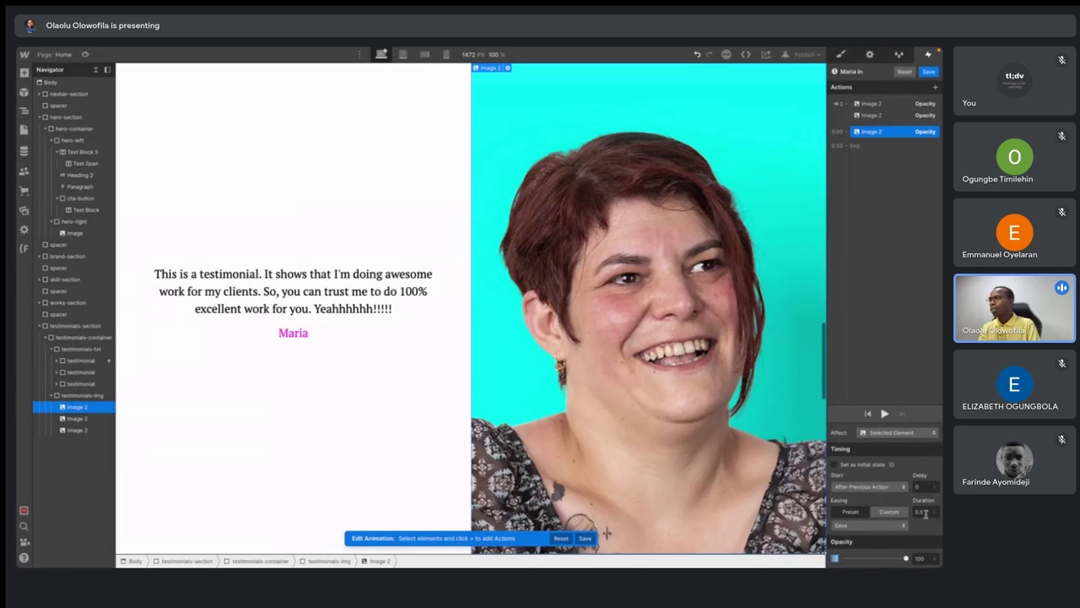
left_click(925, 73)
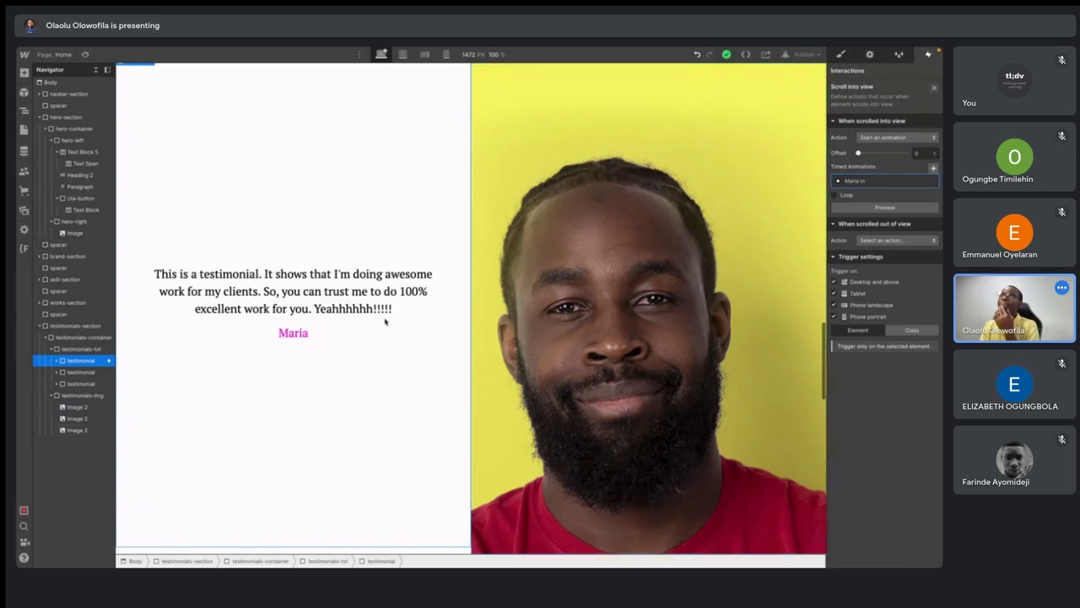
- Review the initial-state opacity actions of the second and third images in the scrolled-into-view animation
scroll(383, 318, "up", 2)
scroll(390, 306, "down", 5)
scroll(390, 307, "down", 2)
scroll(391, 306, "up", 4)
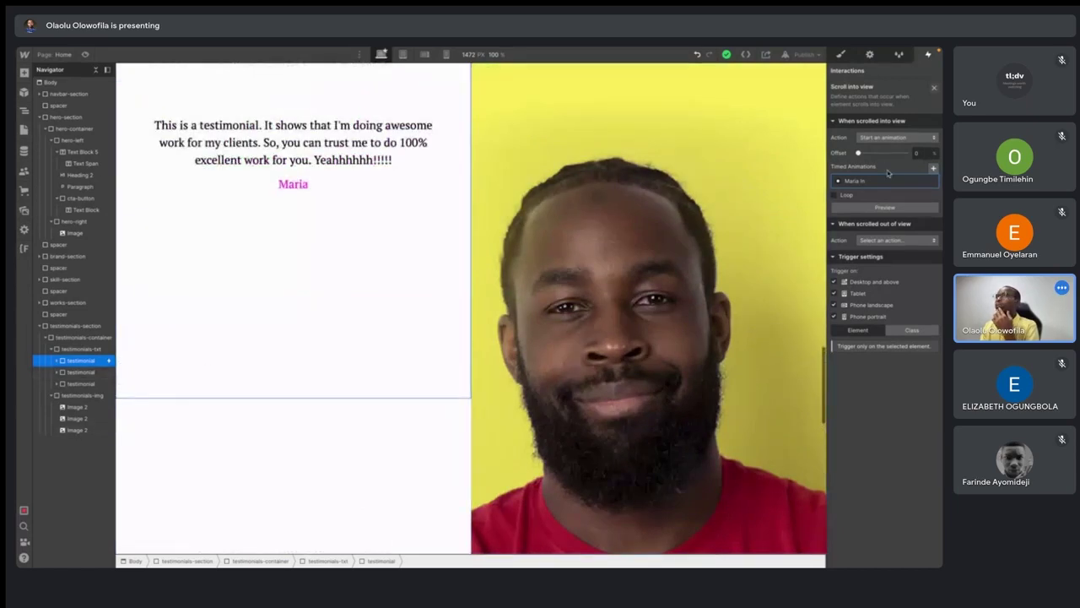
left_click(857, 183)
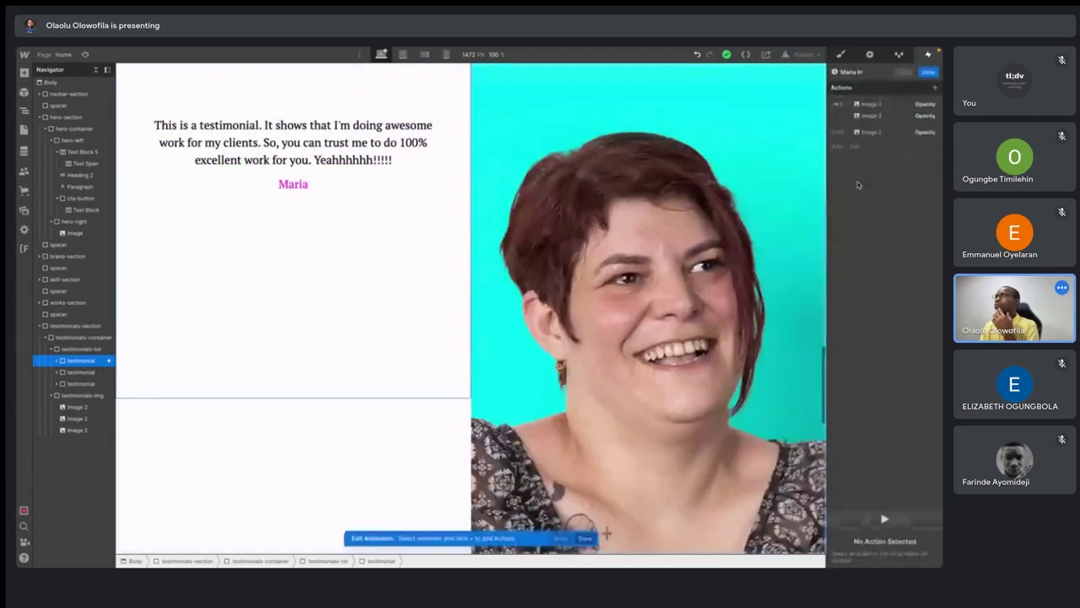
left_click(872, 116)
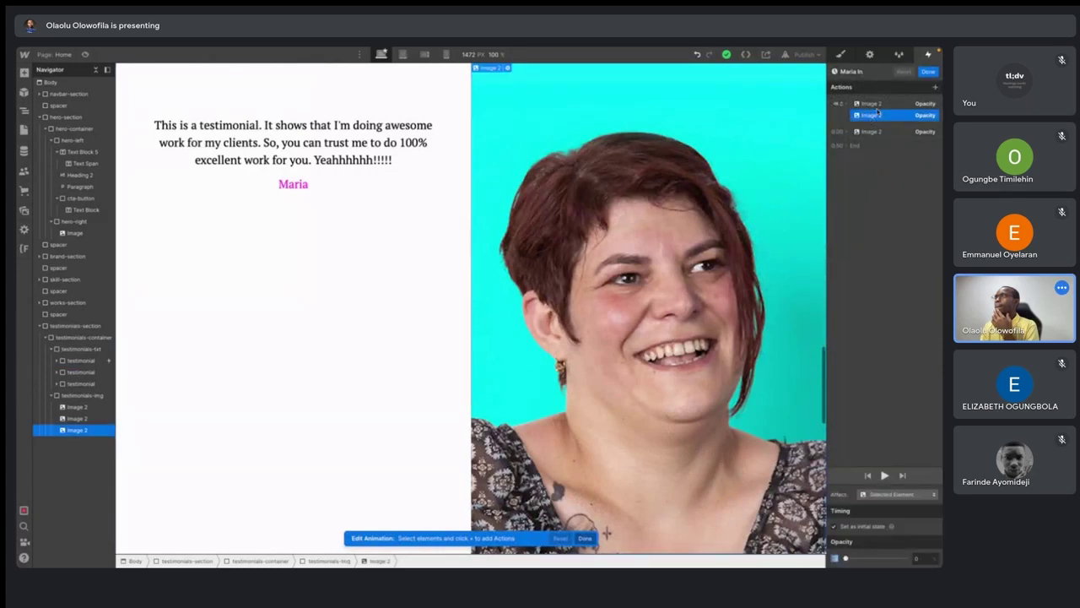
left_click(876, 105)
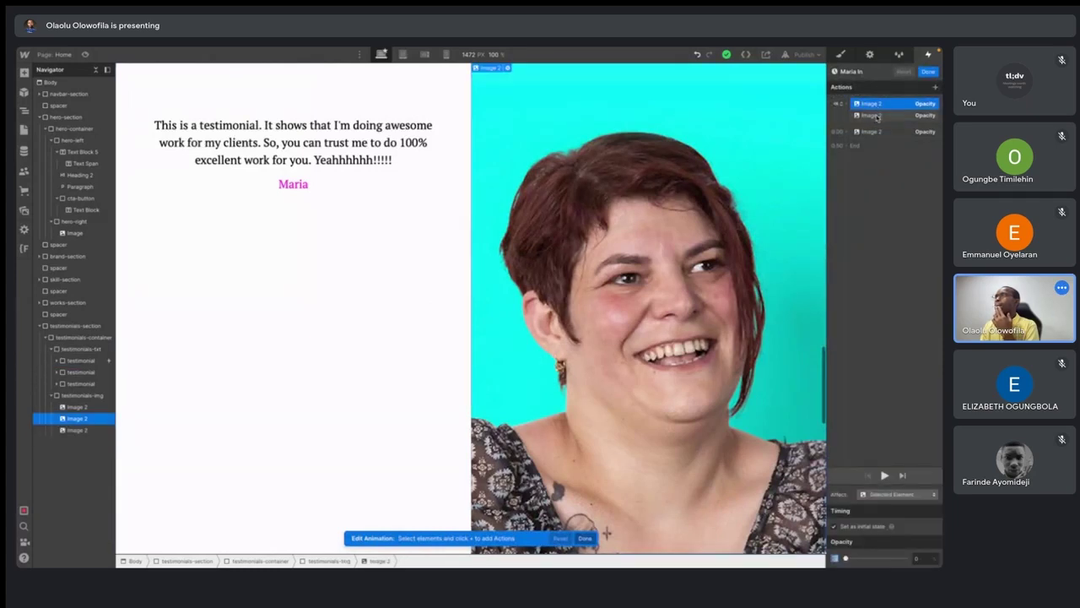
left_click(876, 116)
left_click(876, 105)
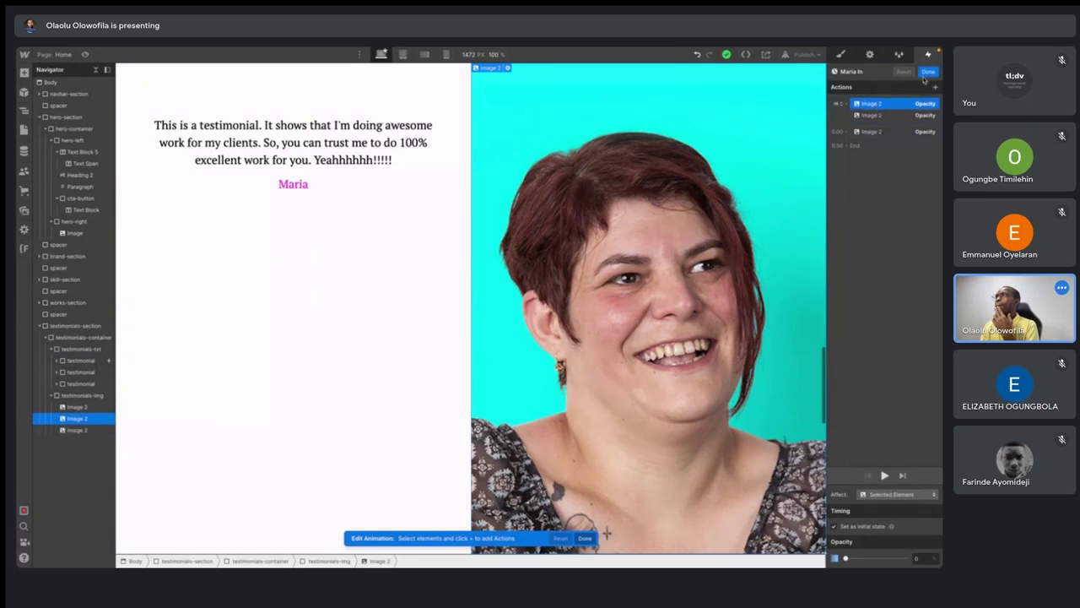
left_click(926, 73)
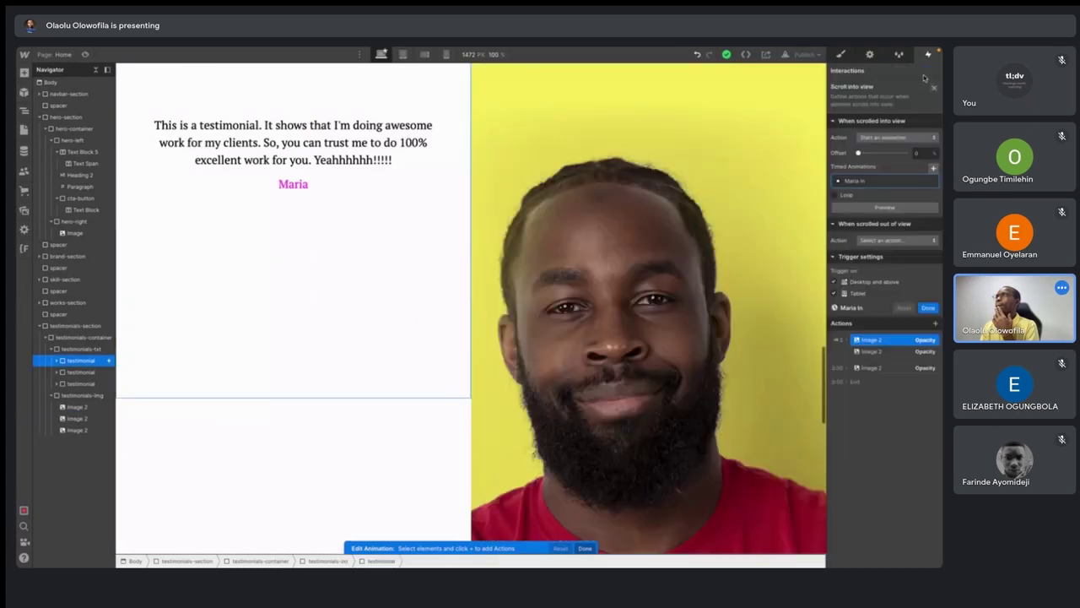
- Preview the page around the first testimonial to check the scroll-into-view image animation, and return to editing
left_click(84, 56)
scroll(275, 287, "up", 3)
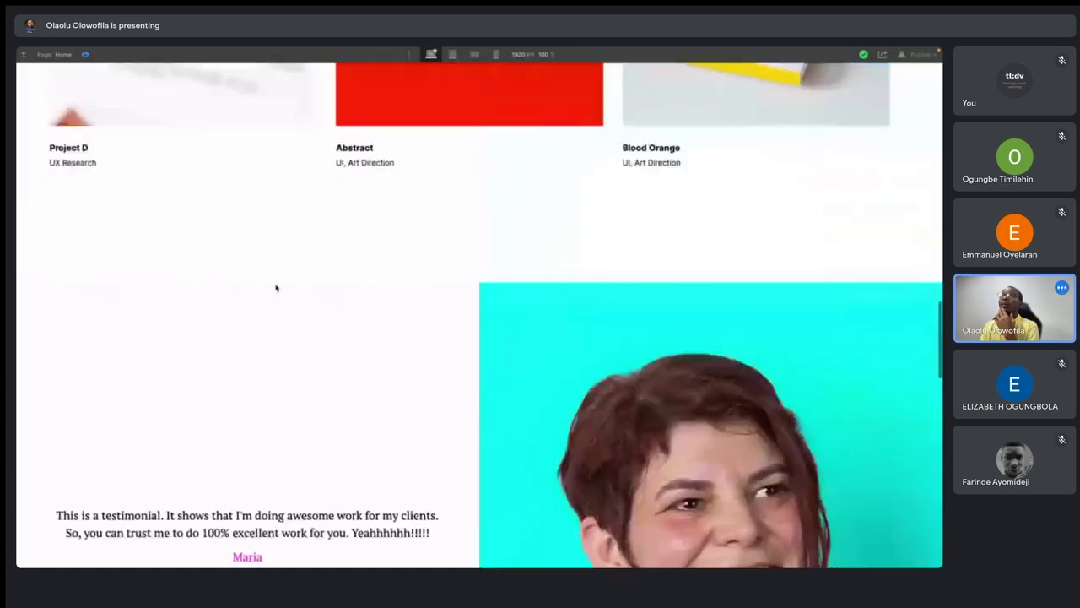
scroll(275, 287, "down", 3)
scroll(275, 287, "up", 2)
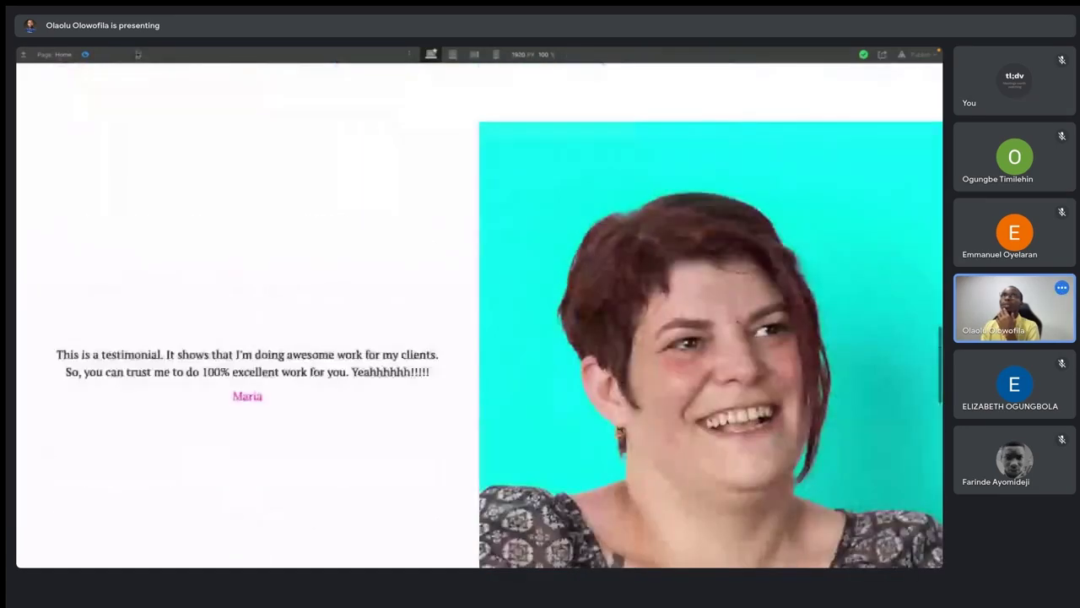
left_click(84, 54)
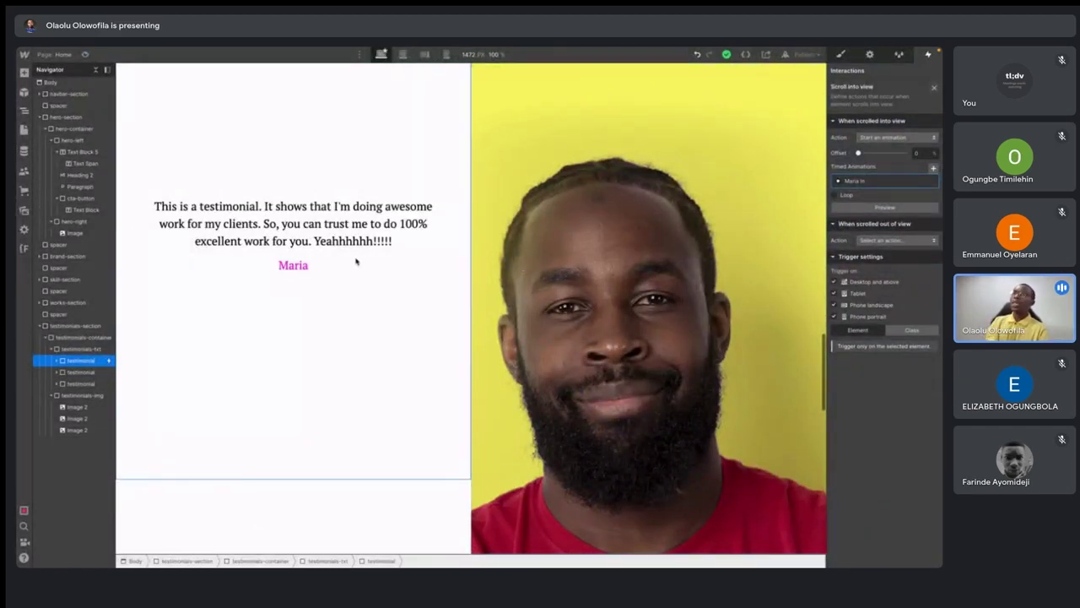
- Set the first testimonial's scrolled-out-of-view action to start an animation
scroll(337, 299, "up", 3)
scroll(336, 299, "down", 2)
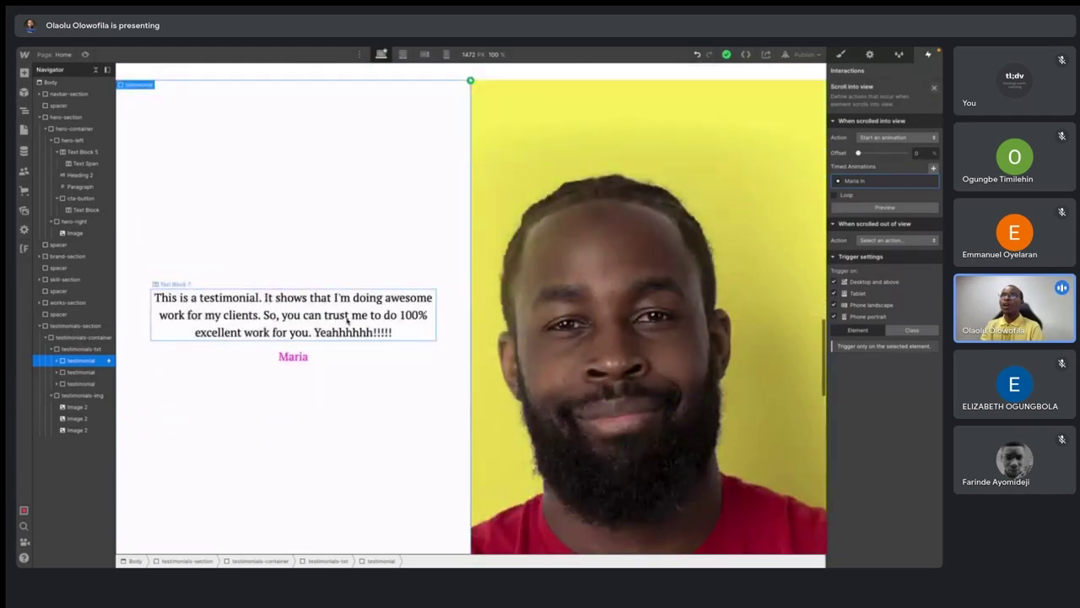
scroll(346, 319, "down", 5)
scroll(346, 320, "down", 2)
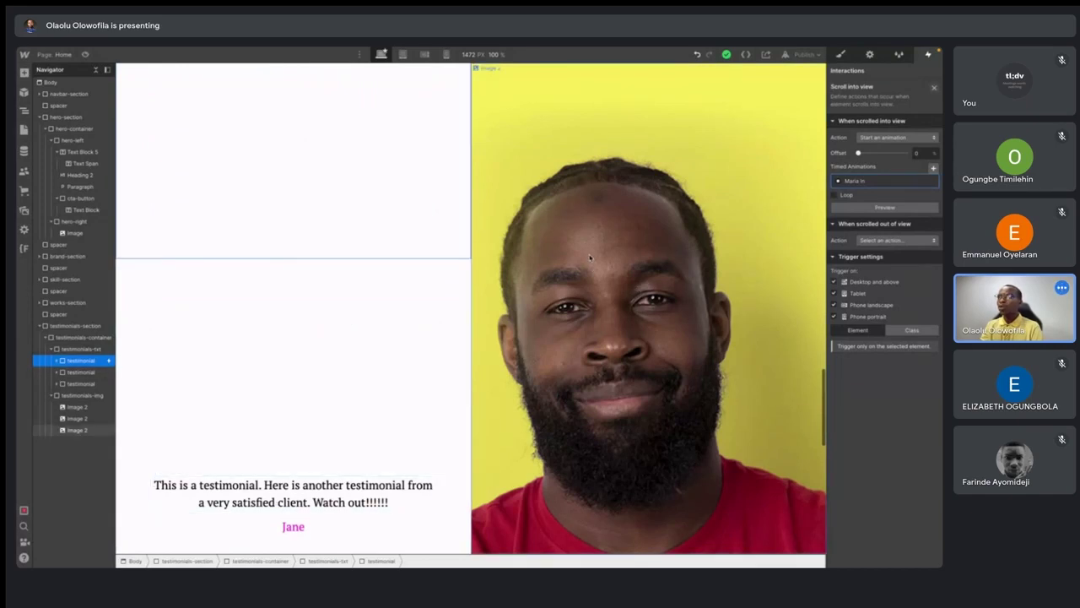
scroll(357, 201, "up", 3)
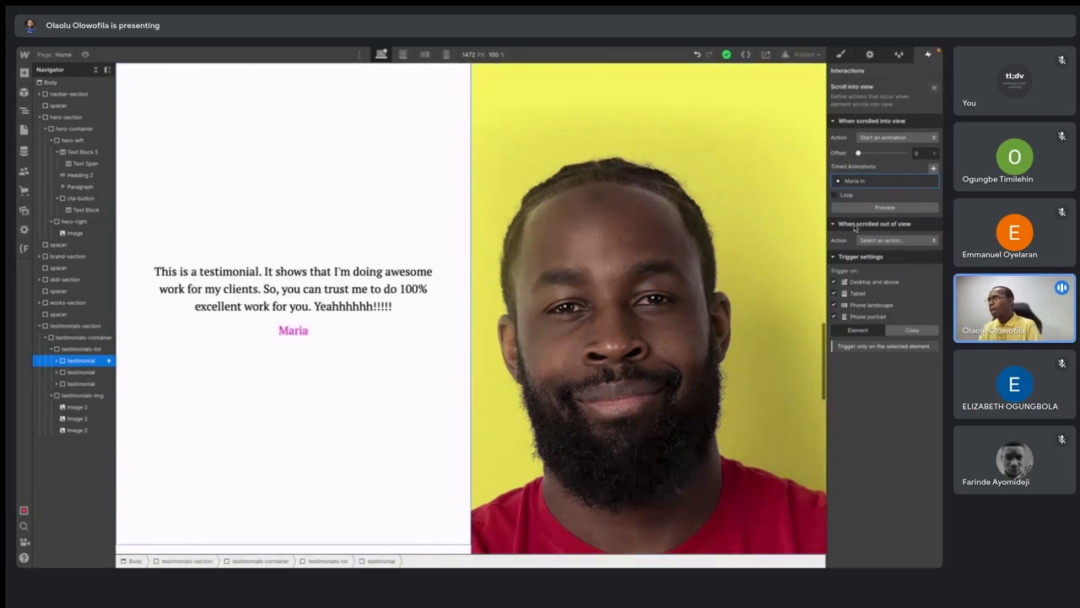
left_click(899, 241)
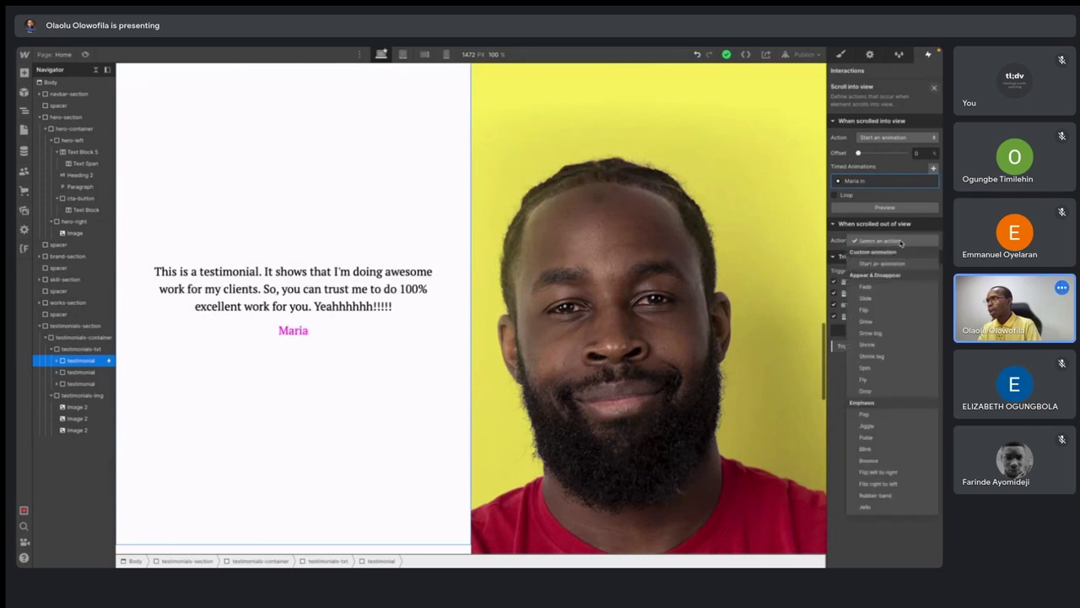
left_click(860, 265)
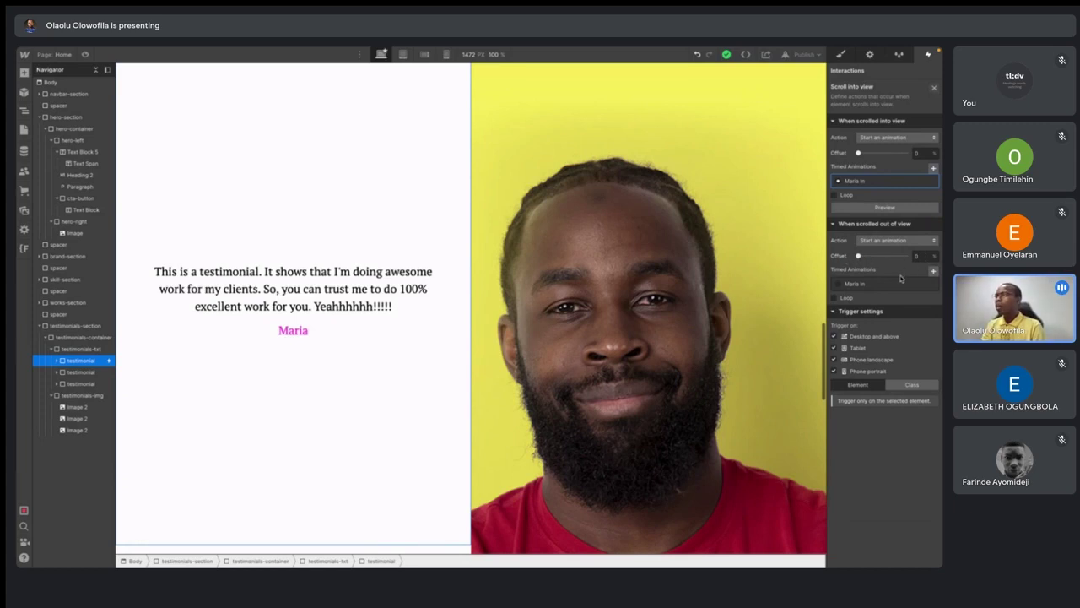
- Set the offset of the scrolled-out-of-view trigger to 40%
left_click(919, 255)
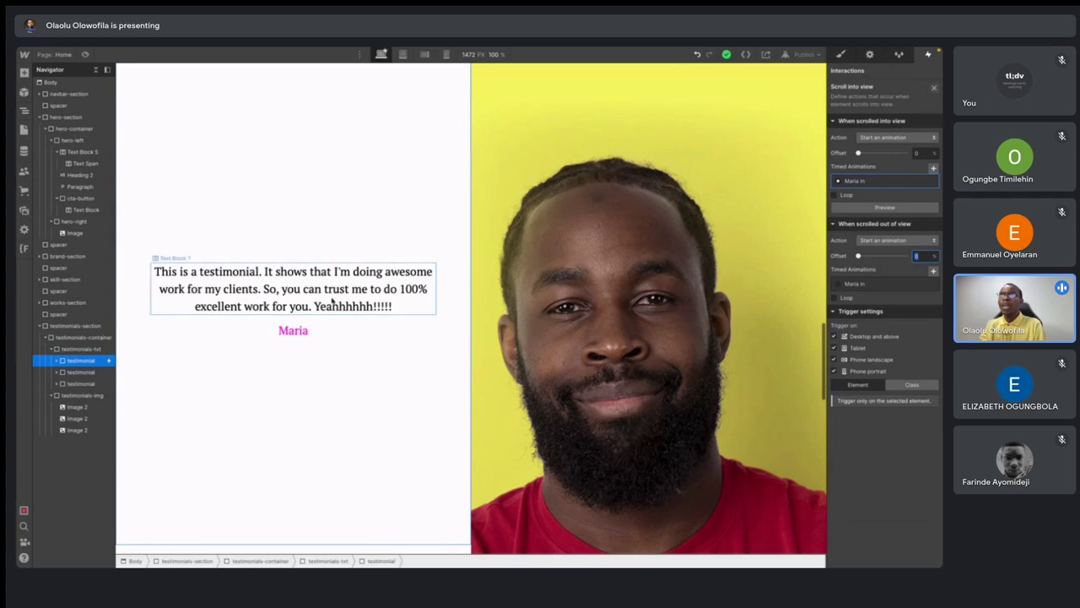
scroll(332, 301, "down", 5)
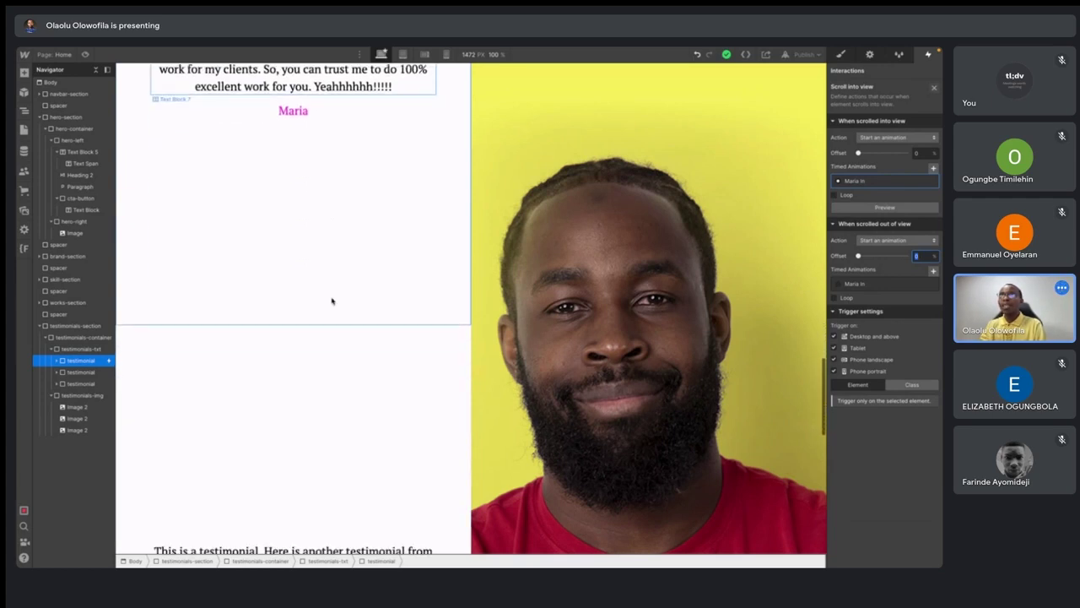
scroll(332, 301, "down", 1)
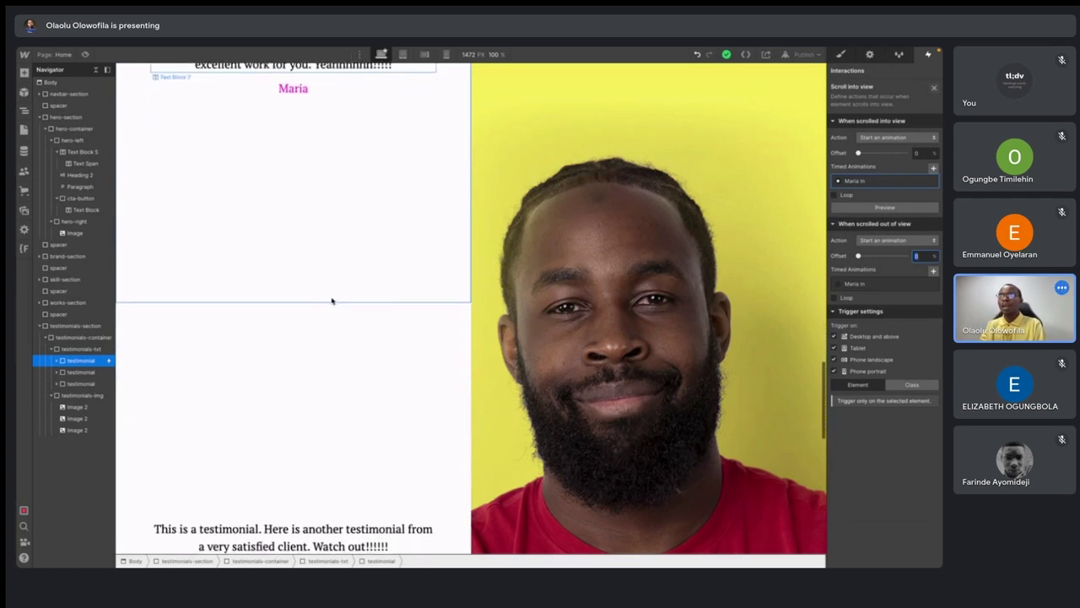
scroll(332, 301, "down", 2)
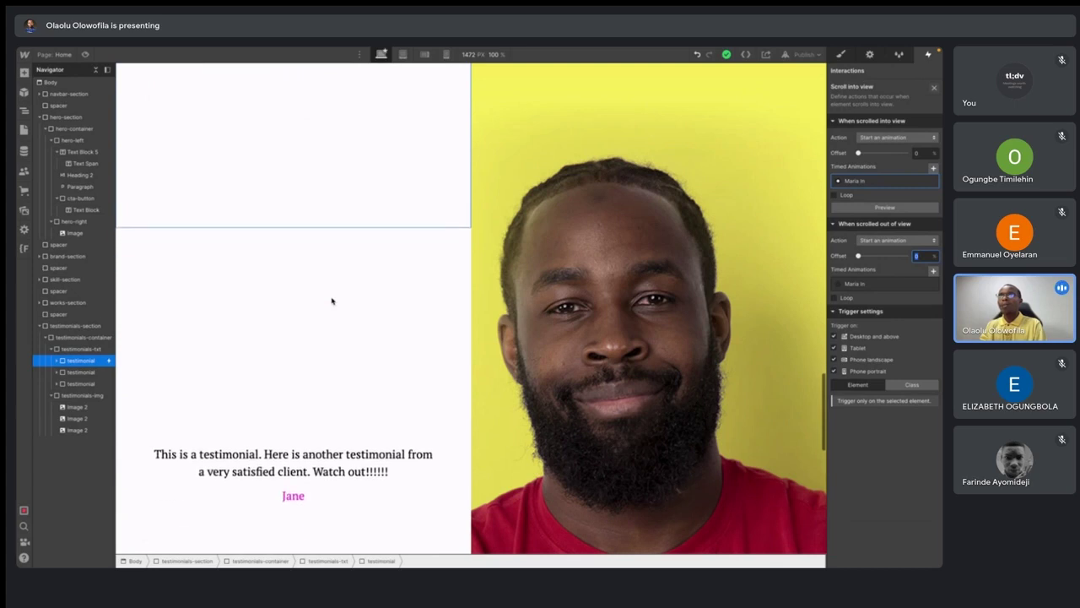
scroll(332, 301, "up", 1)
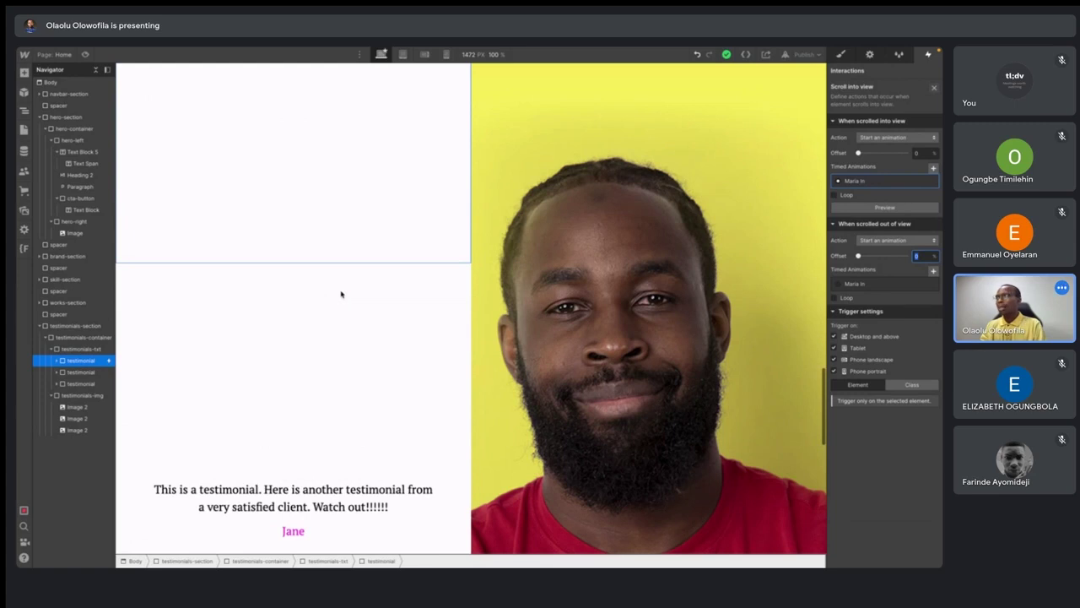
type("40")
key("Return")
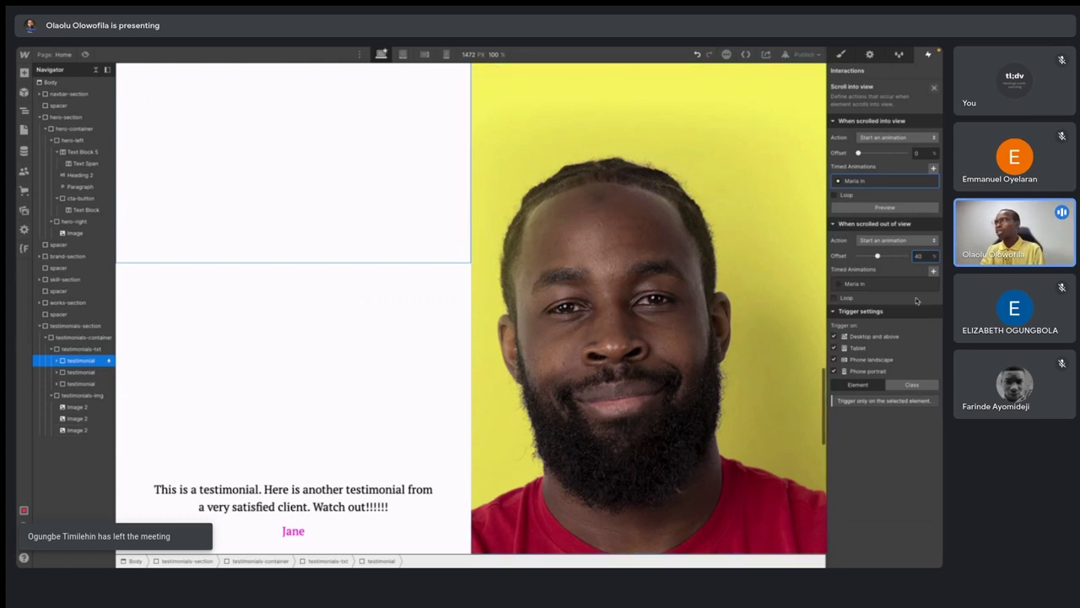
- Create and save a timed animation for the scrolled-out-of-view action, named with the client's first name followed by "Out"
left_click(933, 271)
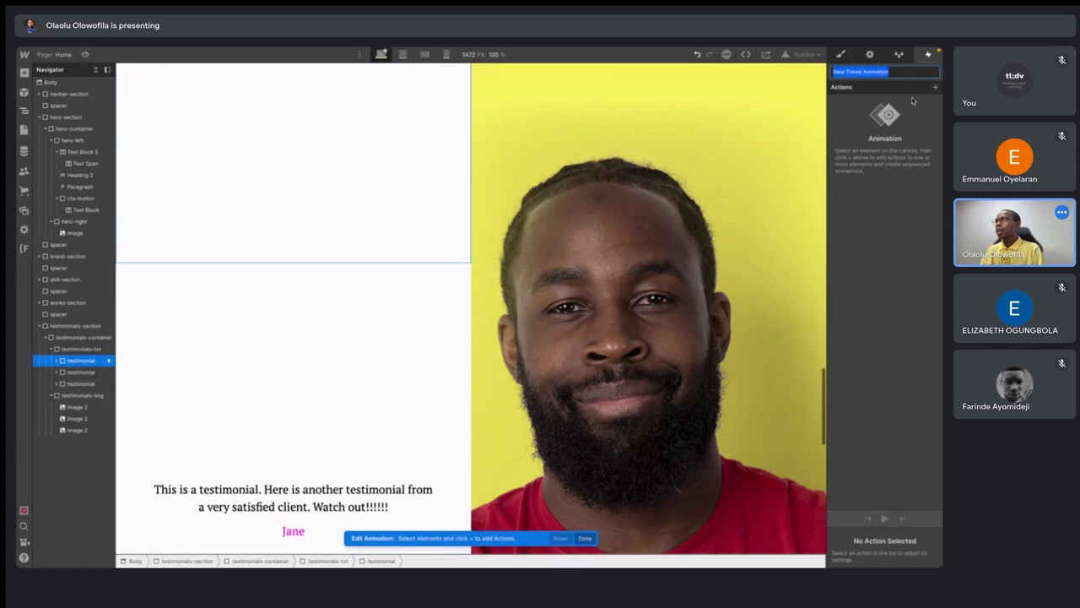
type("Mobi Out")
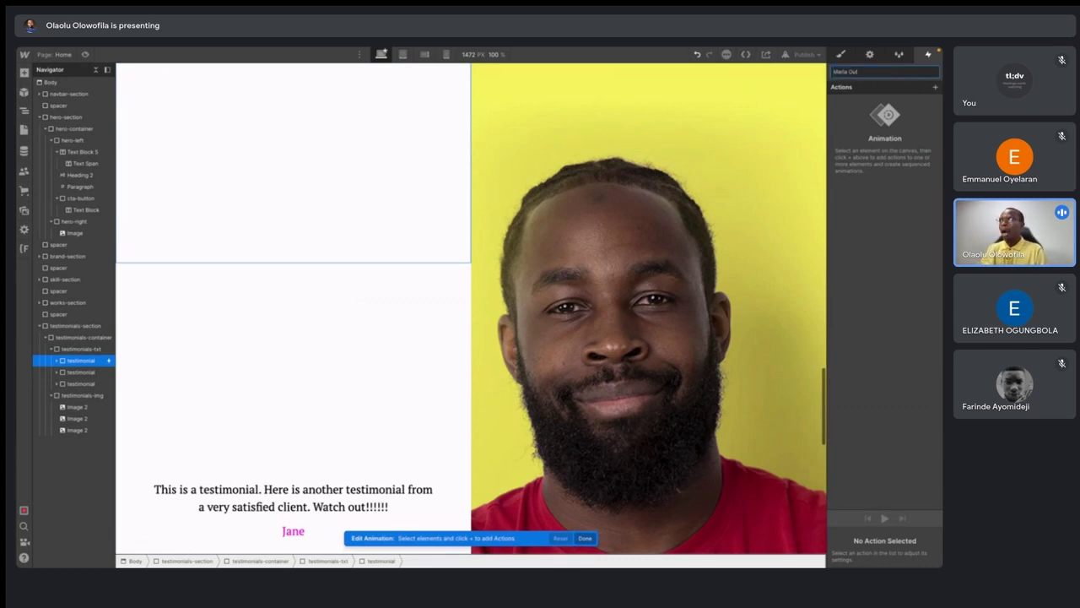
key("Return")
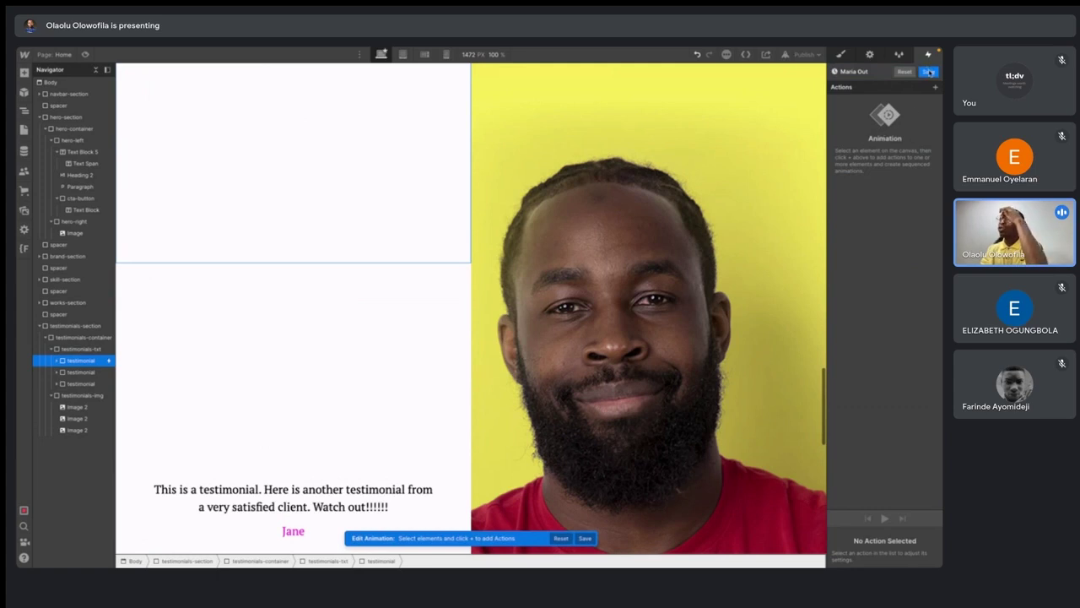
left_click(928, 72)
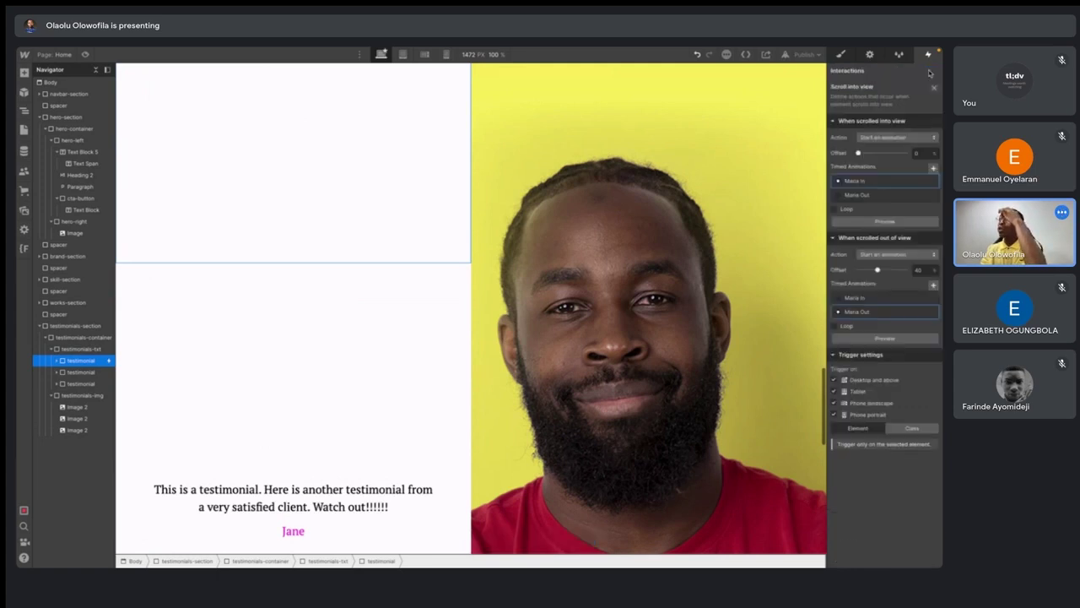
- Add a 0% opacity action for the first testimonials-img image to the "Out" animation, affecting only the selected element, and open its easing choices
left_click(869, 313)
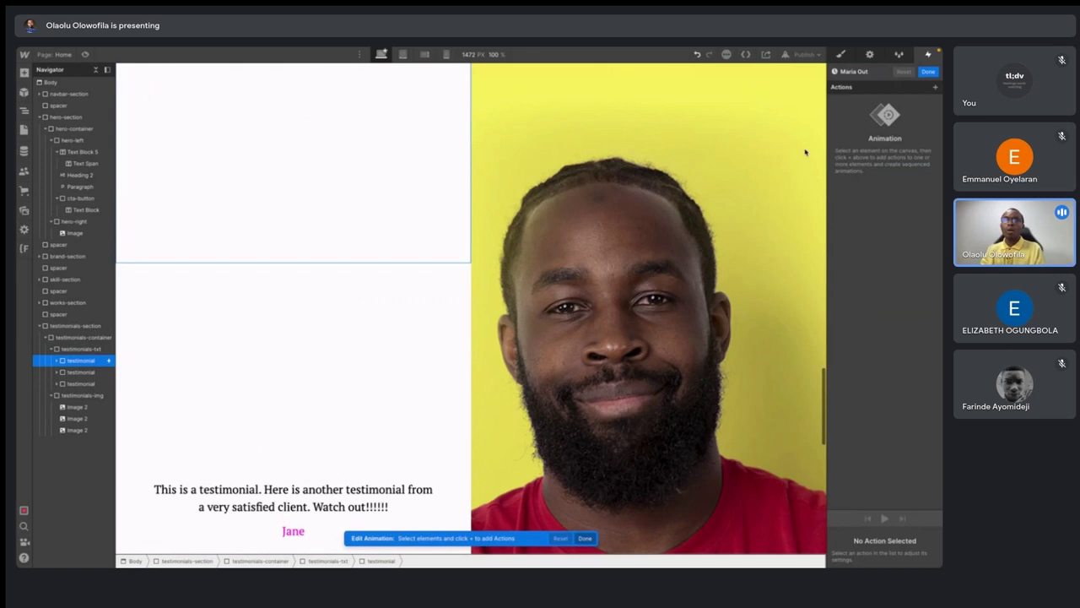
left_click(78, 407)
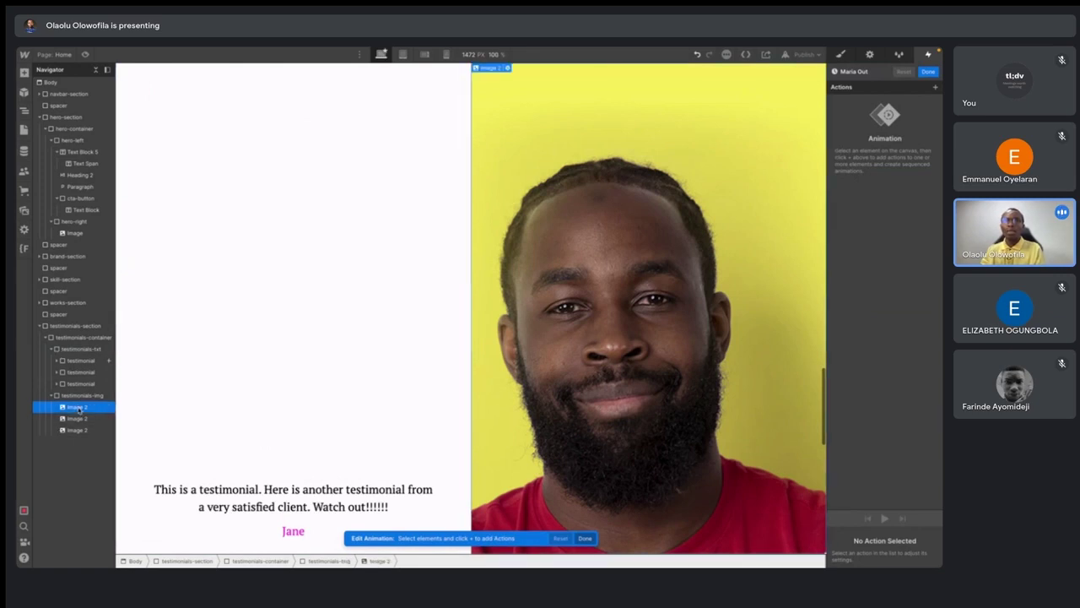
left_click(936, 88)
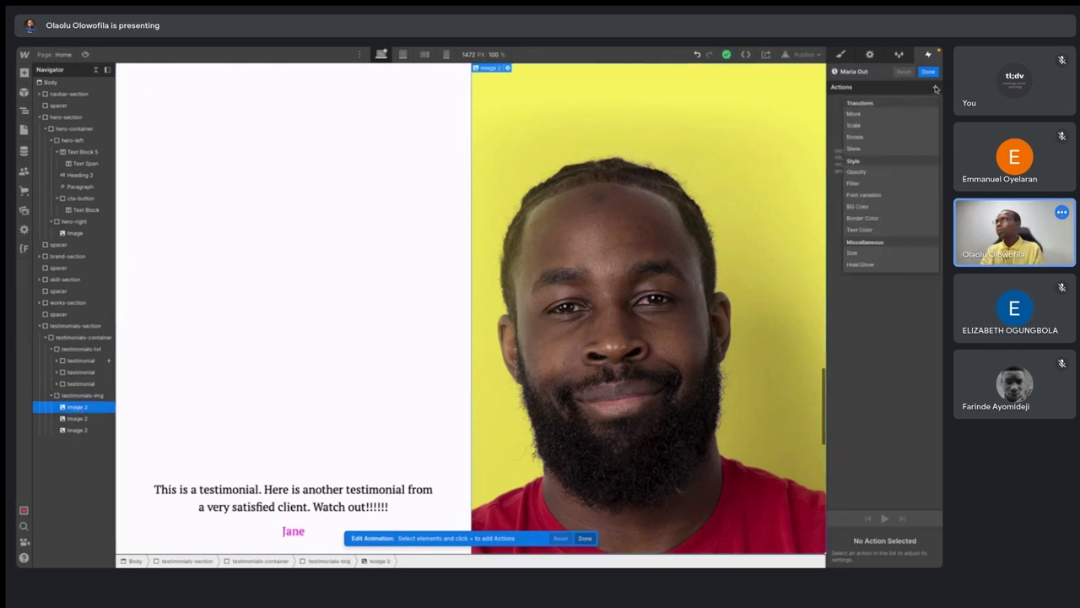
left_click(856, 172)
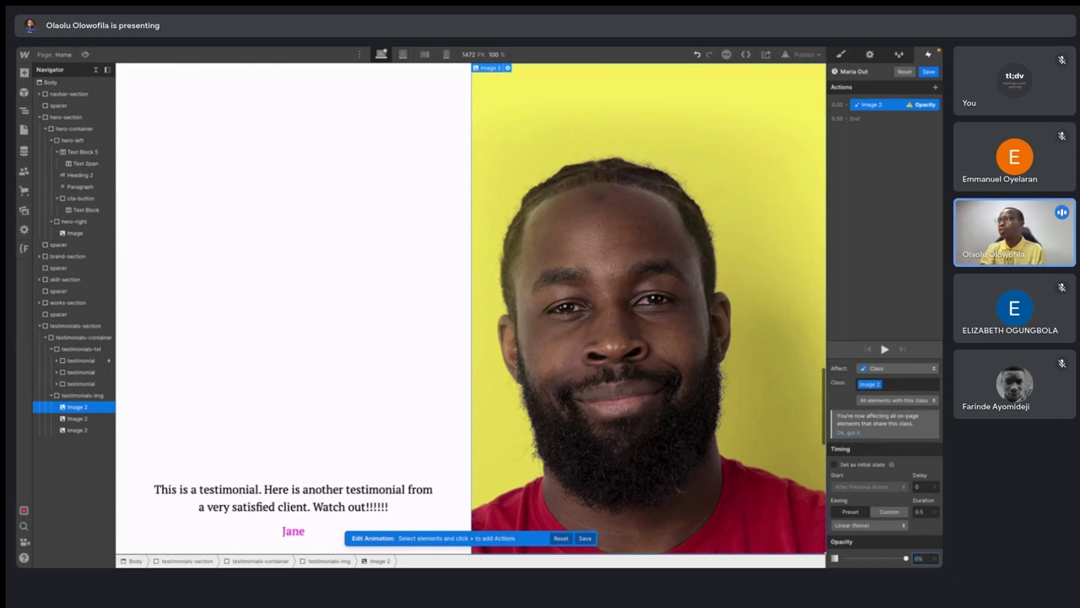
key("Return")
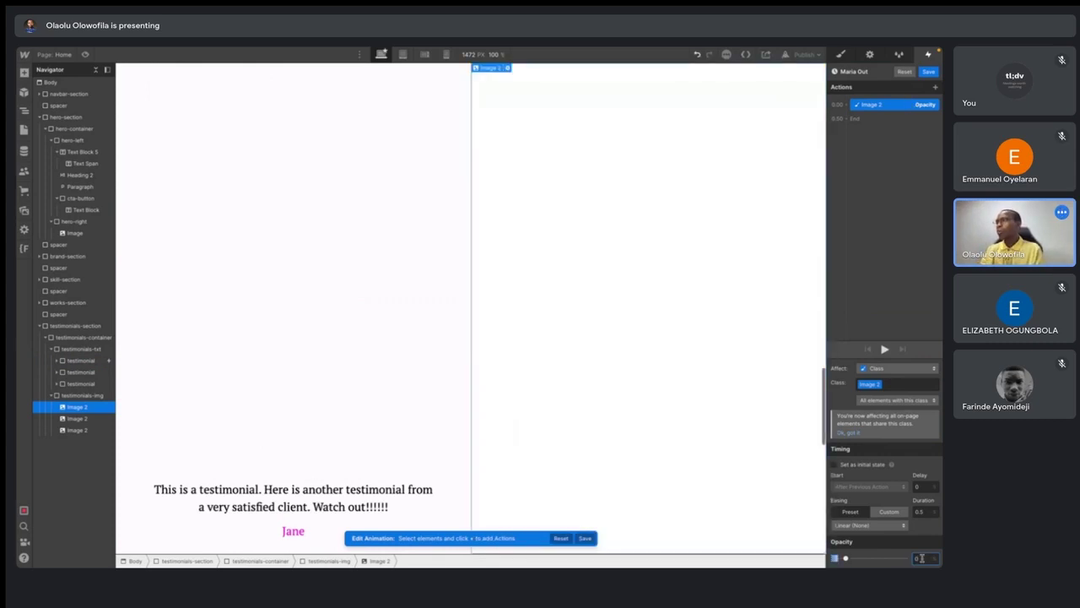
left_click(894, 369)
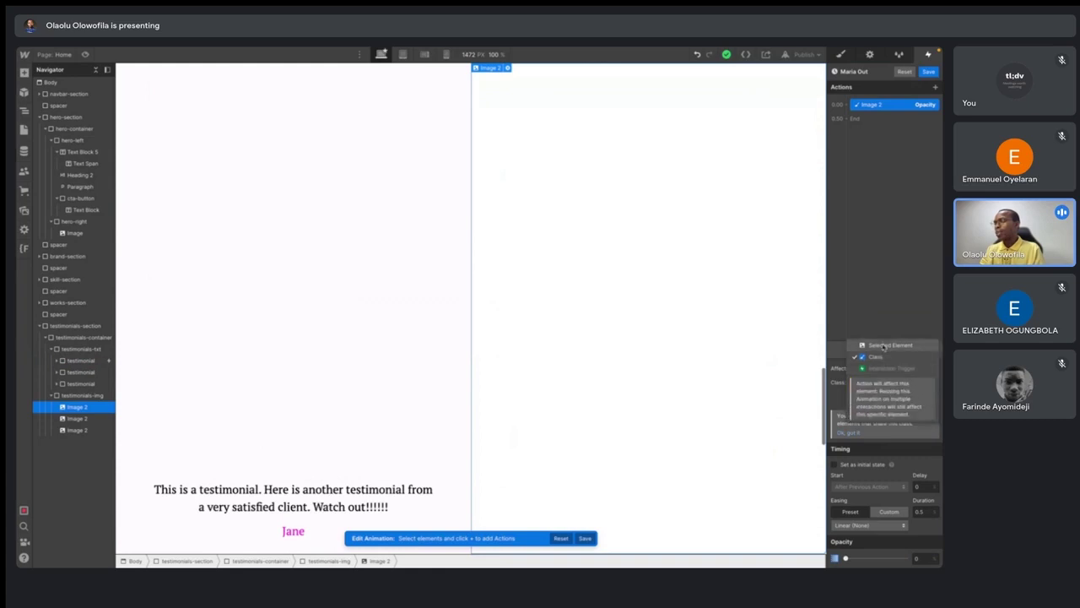
left_click(884, 346)
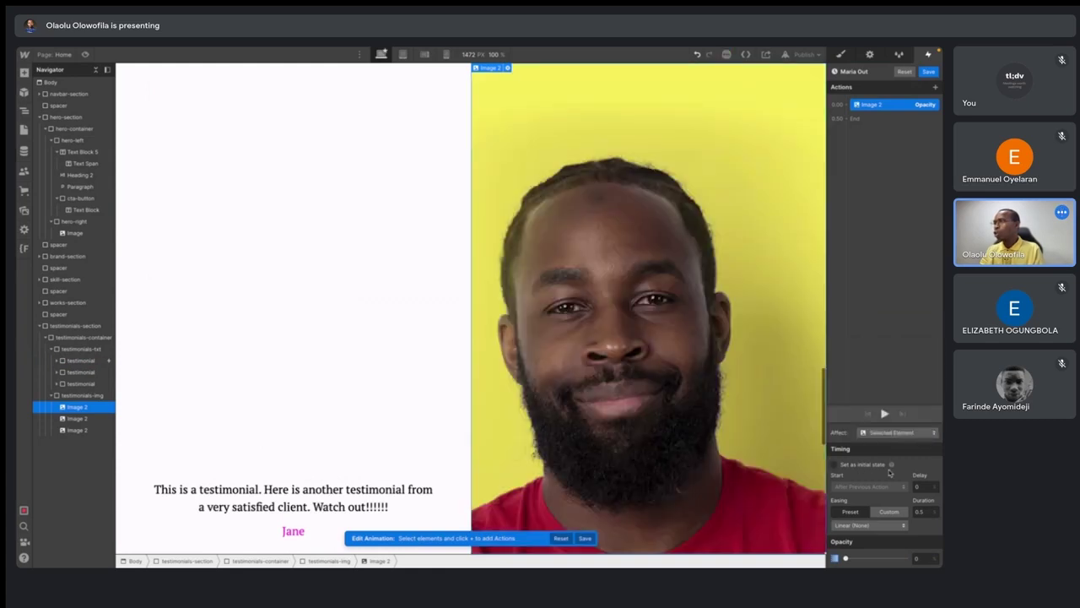
left_click(878, 525)
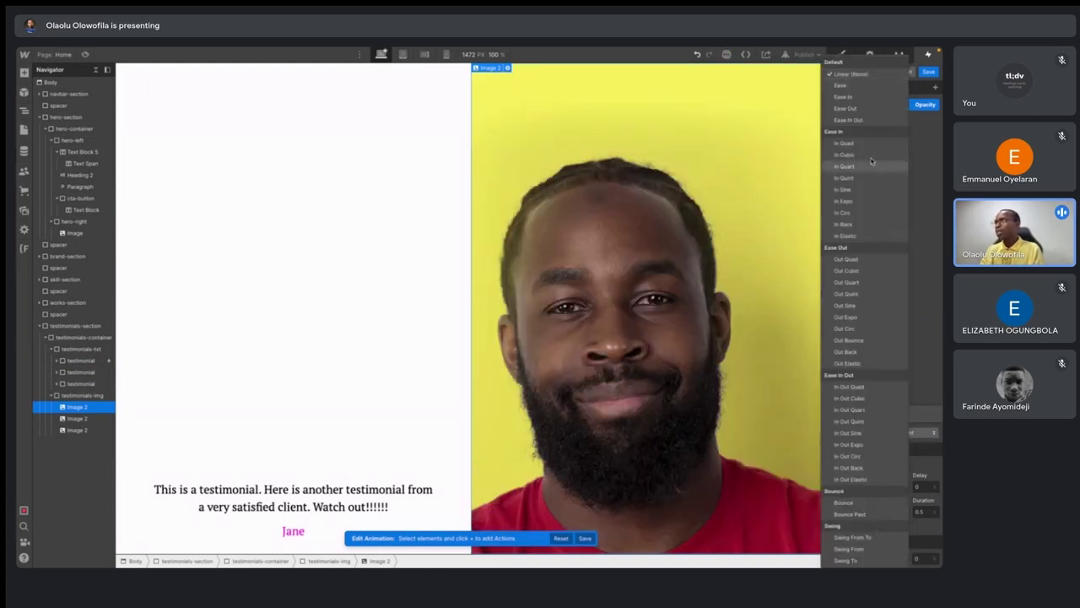
- Set the easing of the first image's opacity action to Ease and save the scroll-out animation
left_click(852, 86)
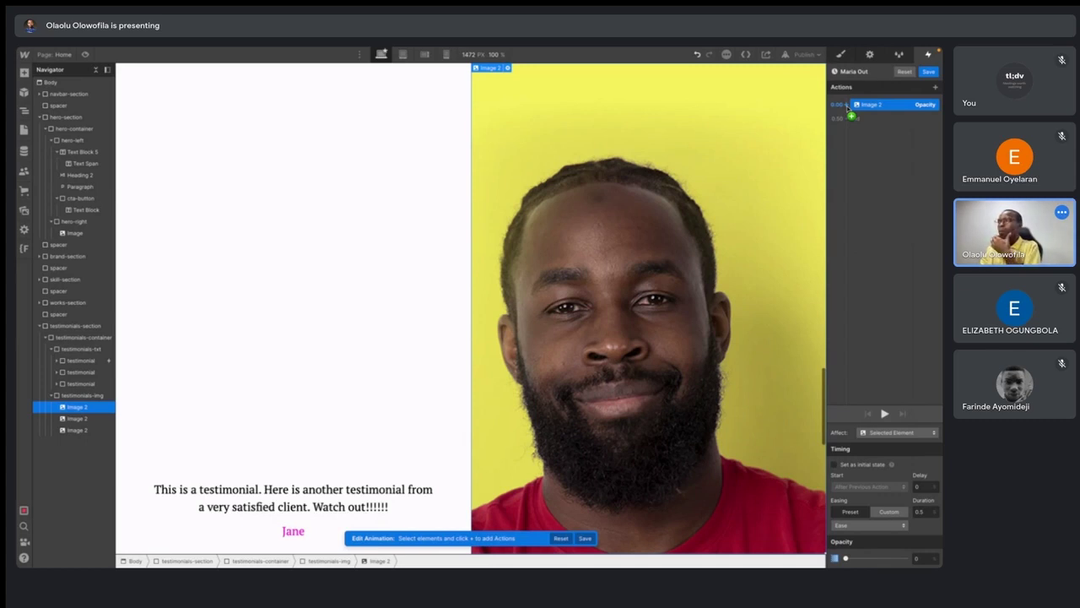
mouse_move(923, 74)
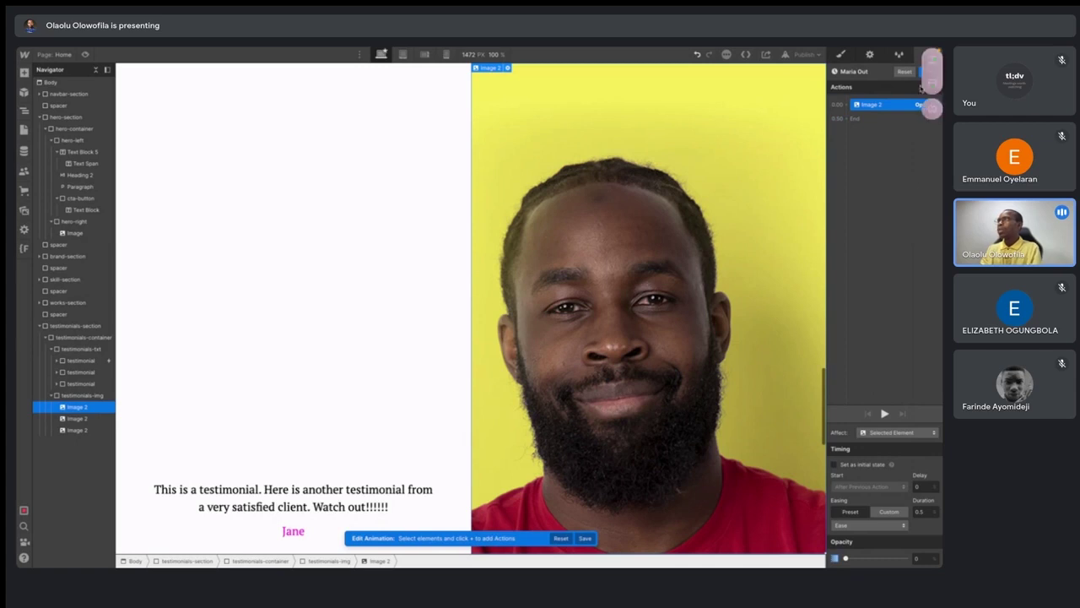
left_click(905, 153)
left_click(928, 72)
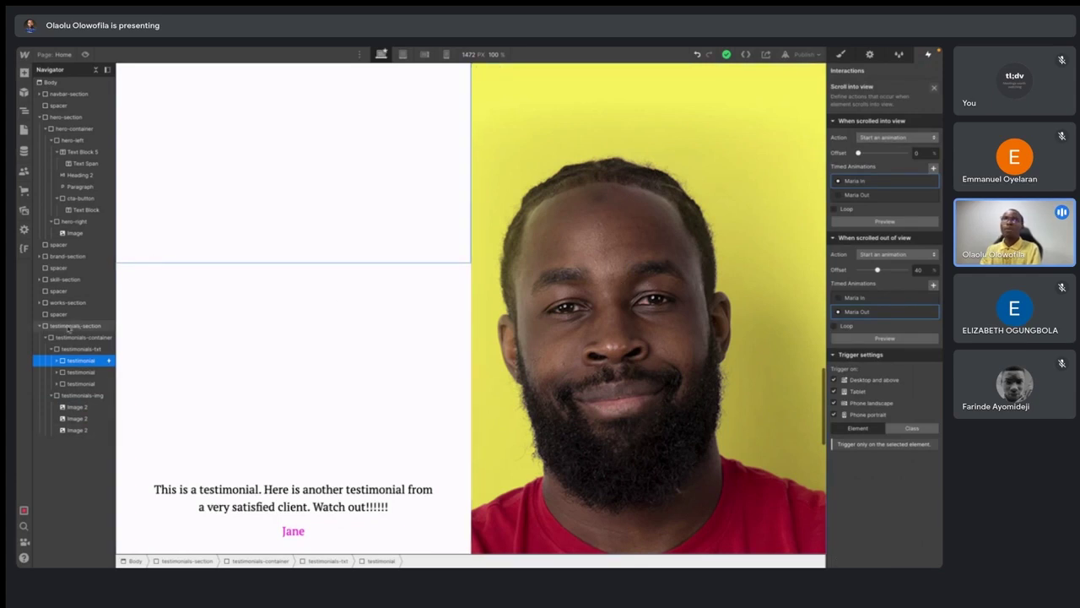
- Give the second testimonial a Scroll into view trigger that starts an animation when scrolled into view, with a 40% offset
left_click(76, 376)
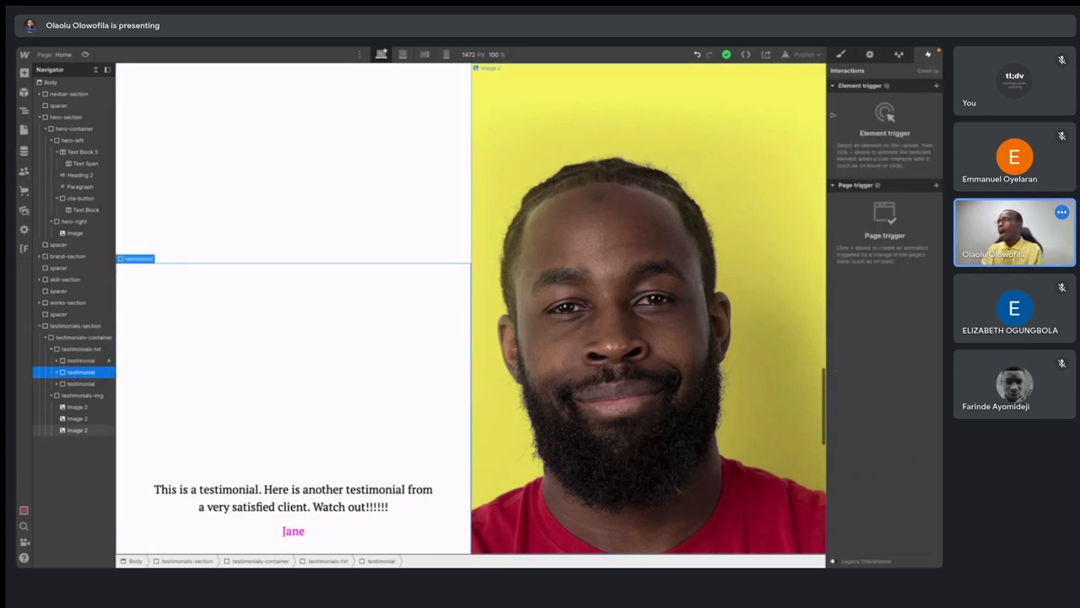
left_click(934, 86)
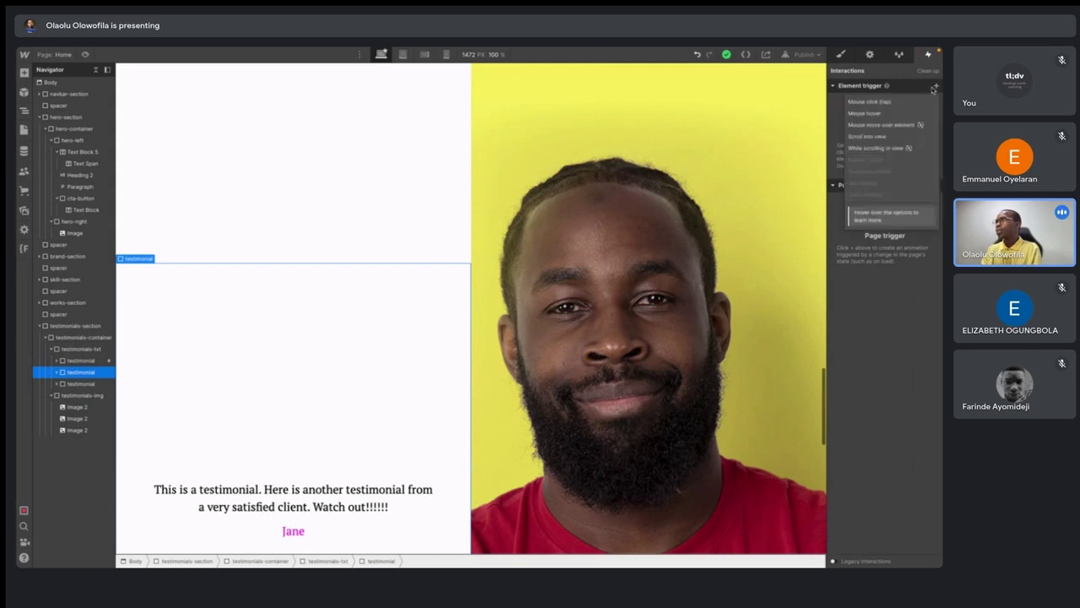
left_click(869, 137)
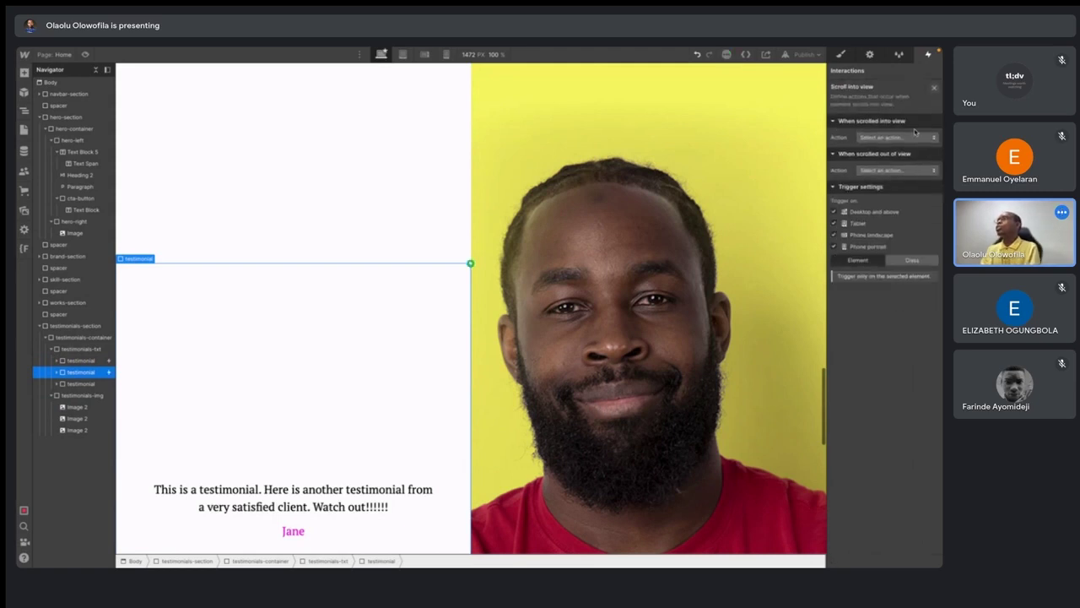
left_click(907, 136)
left_click(902, 161)
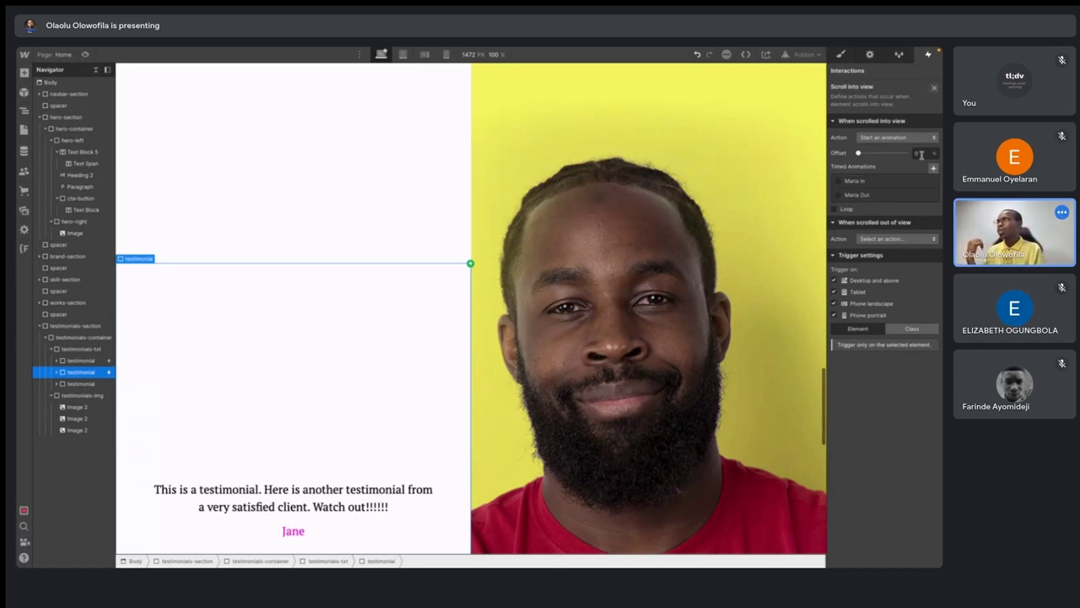
left_click(921, 154)
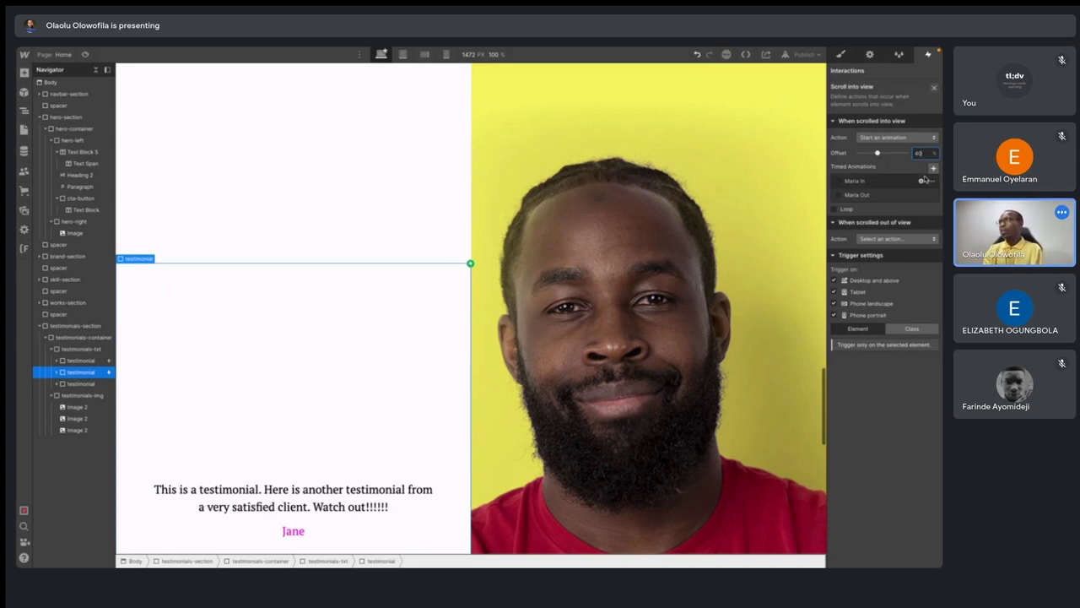
- Create a timed animation for scrolling into view, named with the second testimonial client's first name plus "In"
left_click(933, 169)
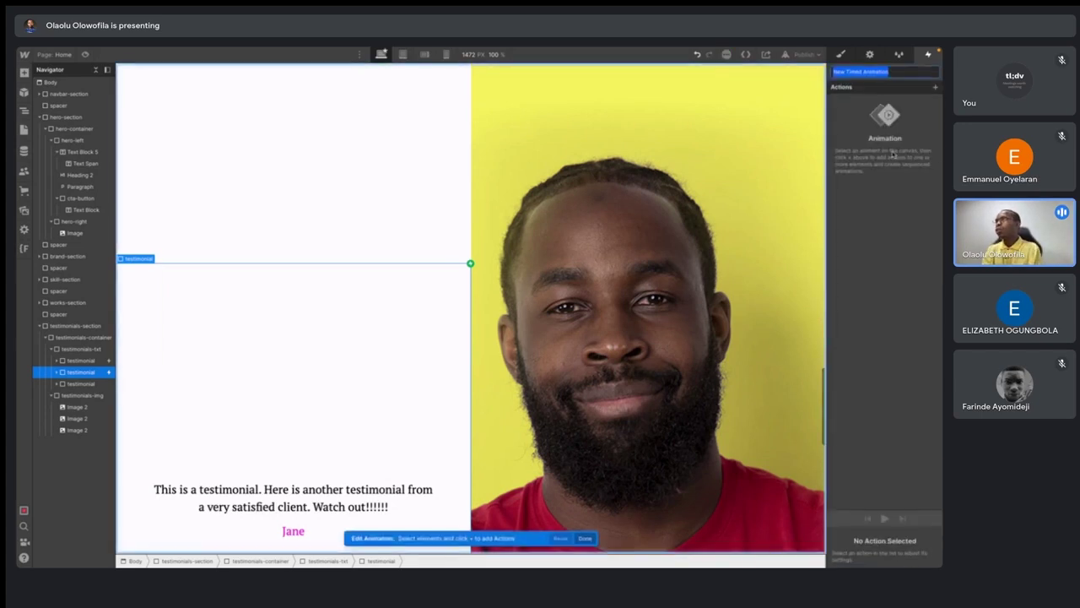
type("Jane")
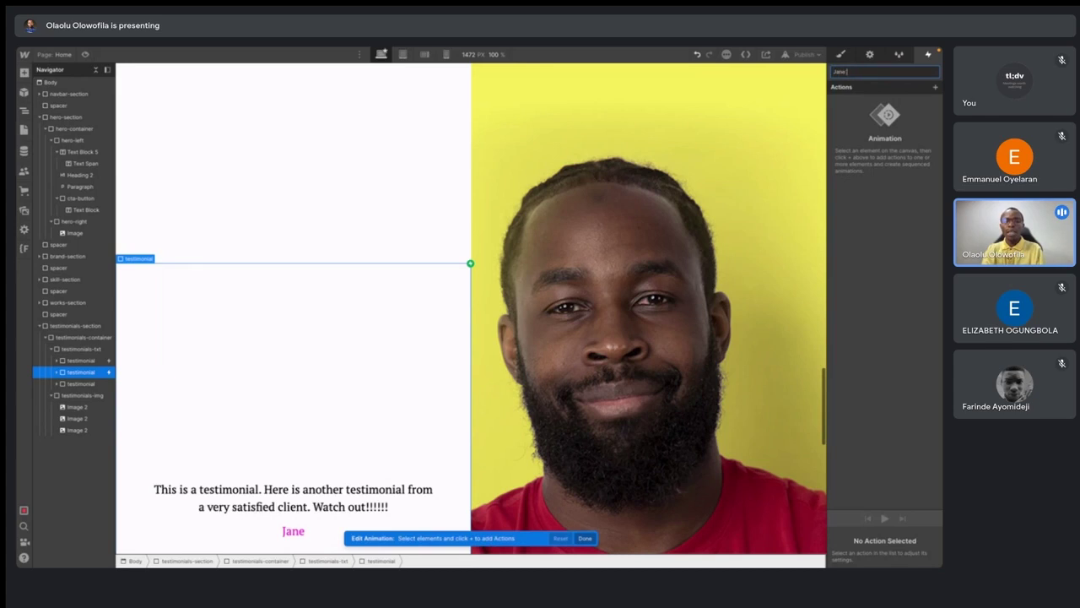
type(" In")
key("Return")
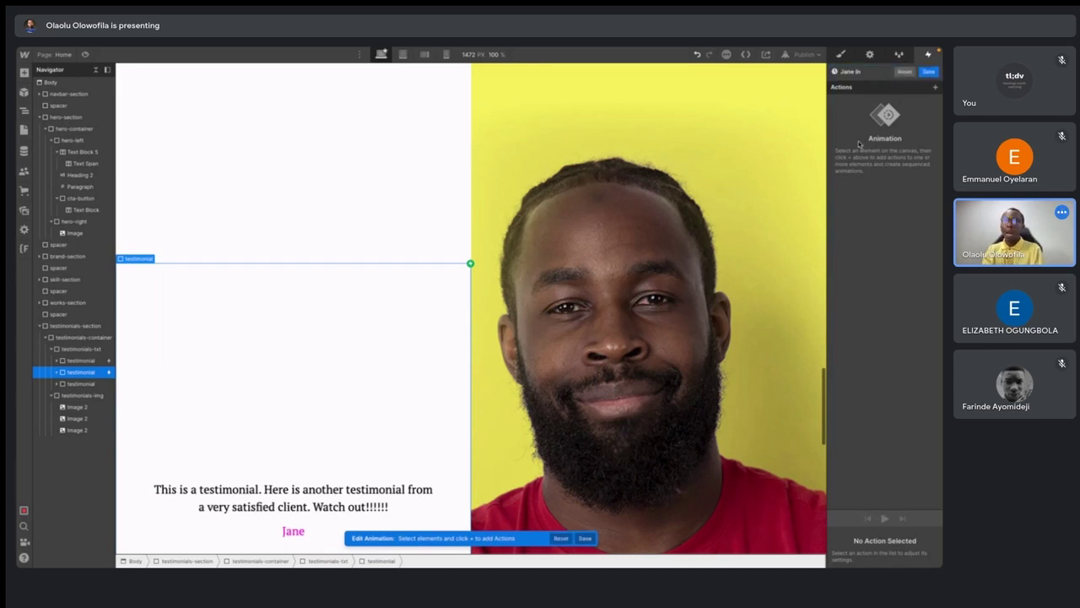
- Add a 100% opacity action with Ease easing to the second testimonial image, affecting only the selected element, and save the animation
left_click(764, 270)
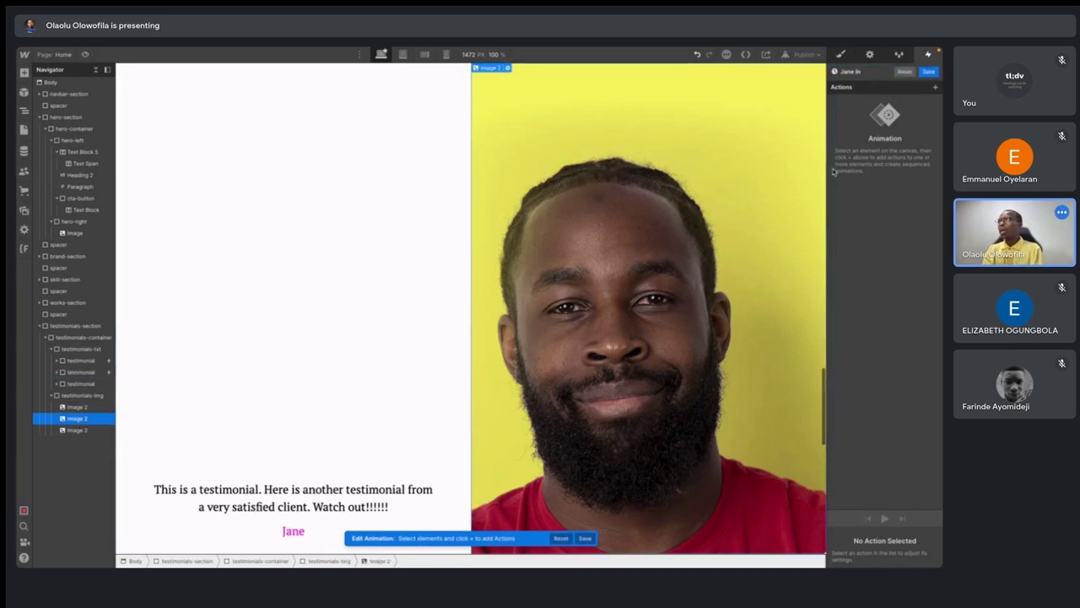
left_click(935, 88)
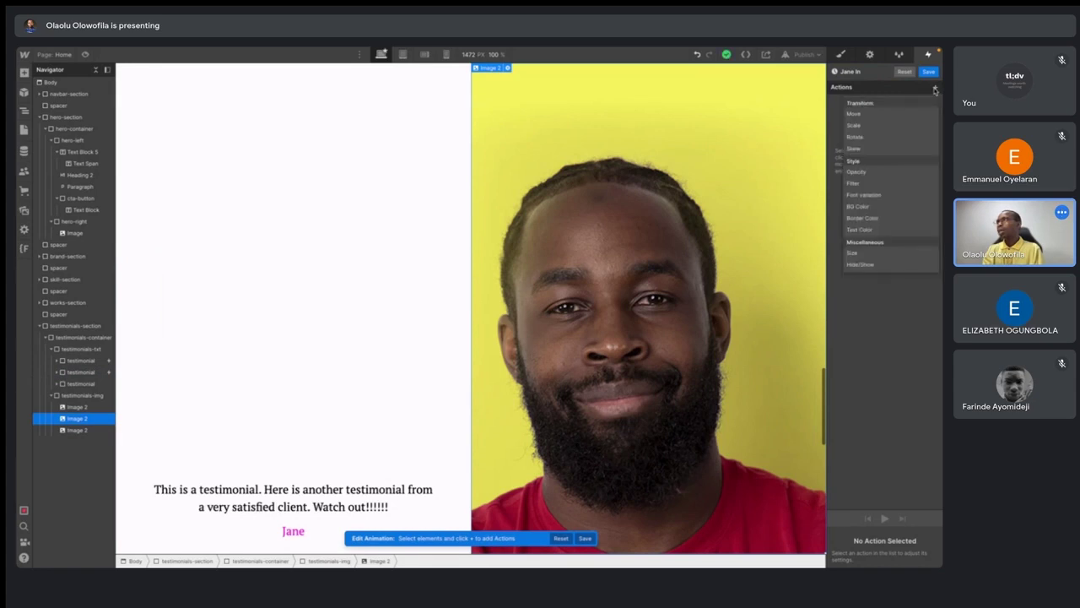
left_click(857, 173)
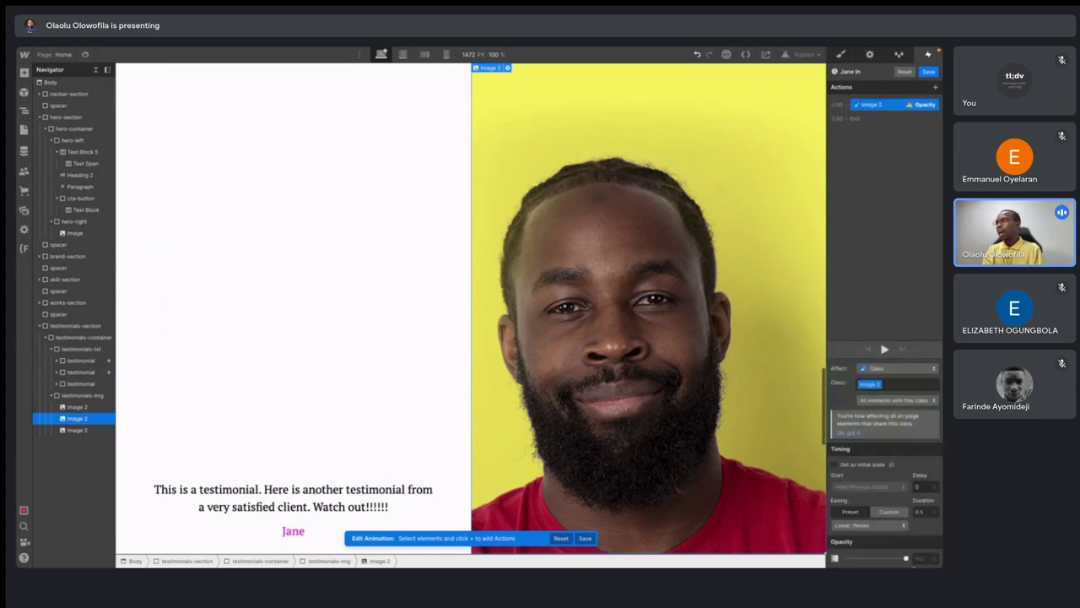
type("100")
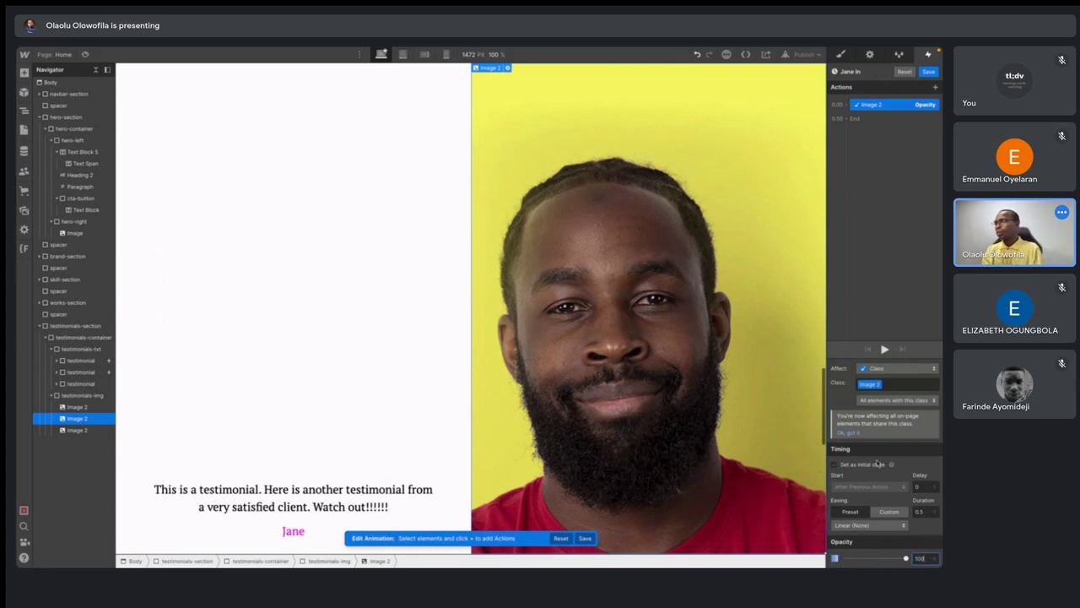
left_click(898, 368)
left_click(879, 347)
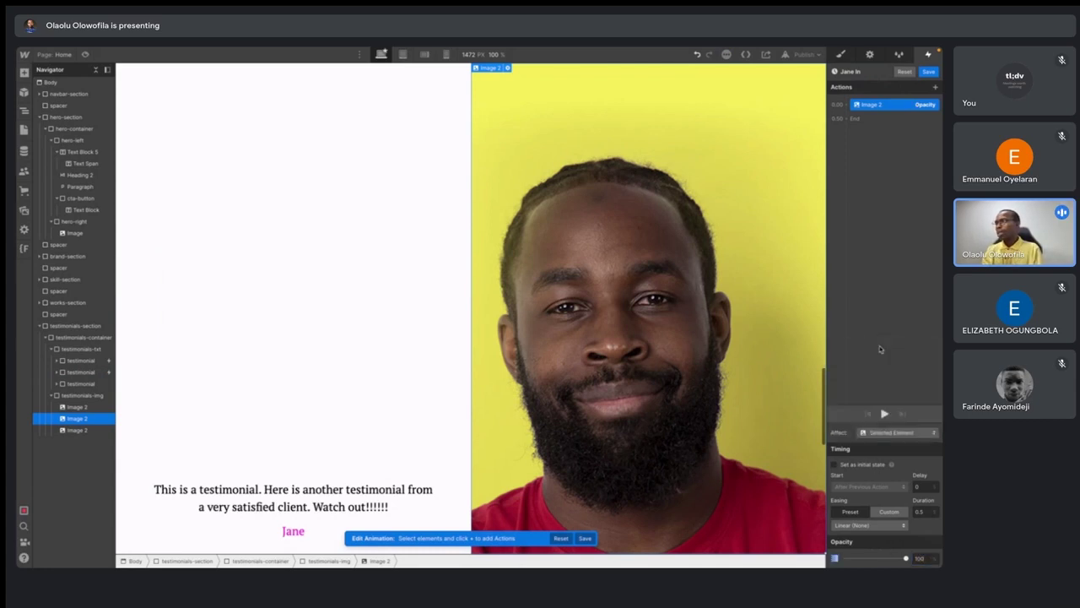
left_click(861, 527)
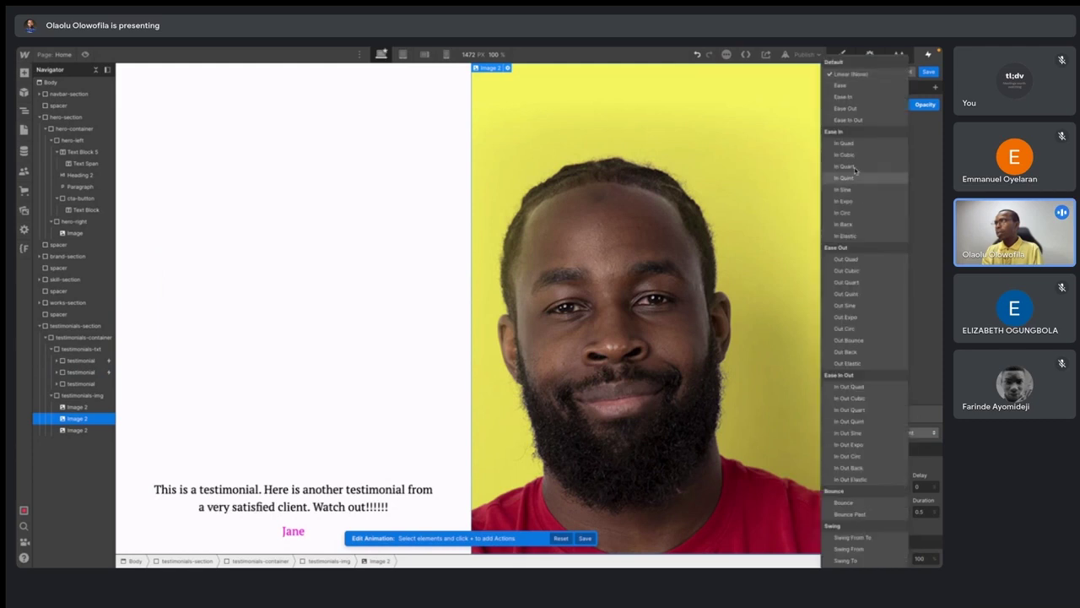
left_click(843, 85)
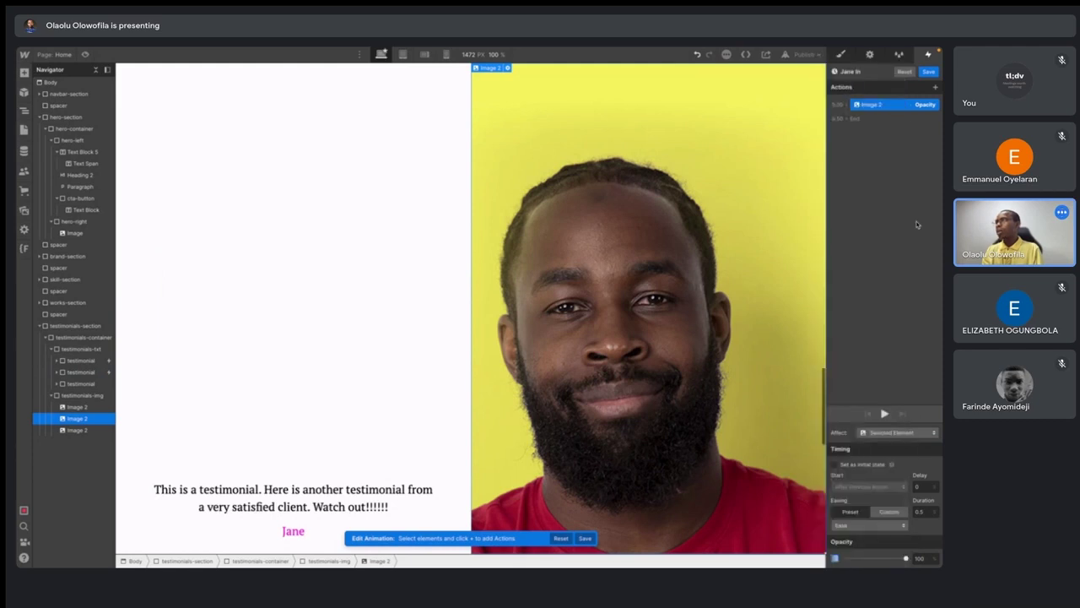
left_click(927, 72)
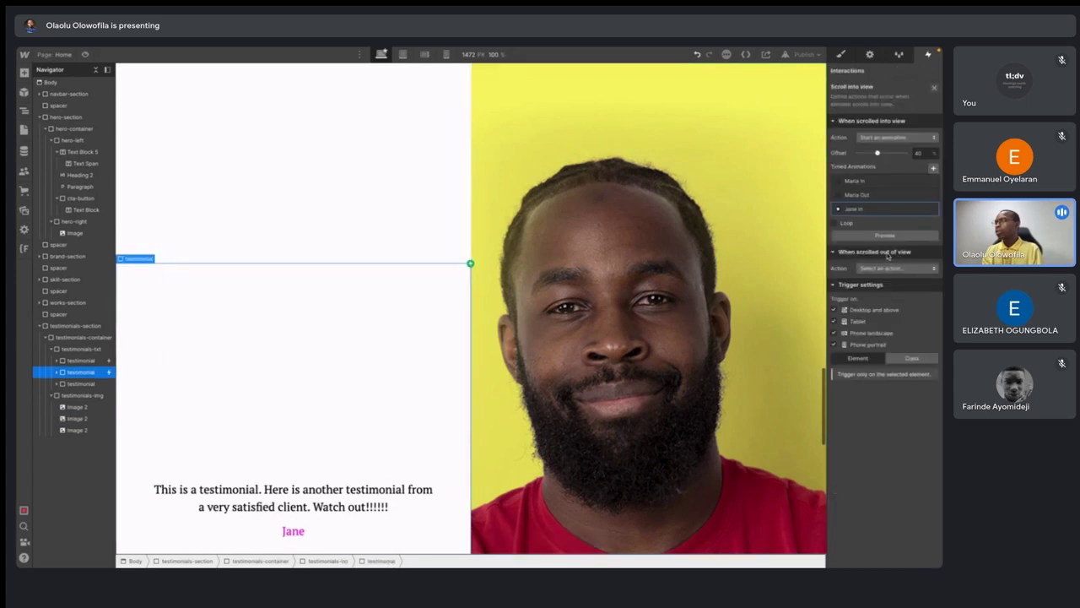
- Set the second testimonial's scrolled-out-of-view action to start an animation with a 40% offset
left_click(896, 268)
left_click(882, 291)
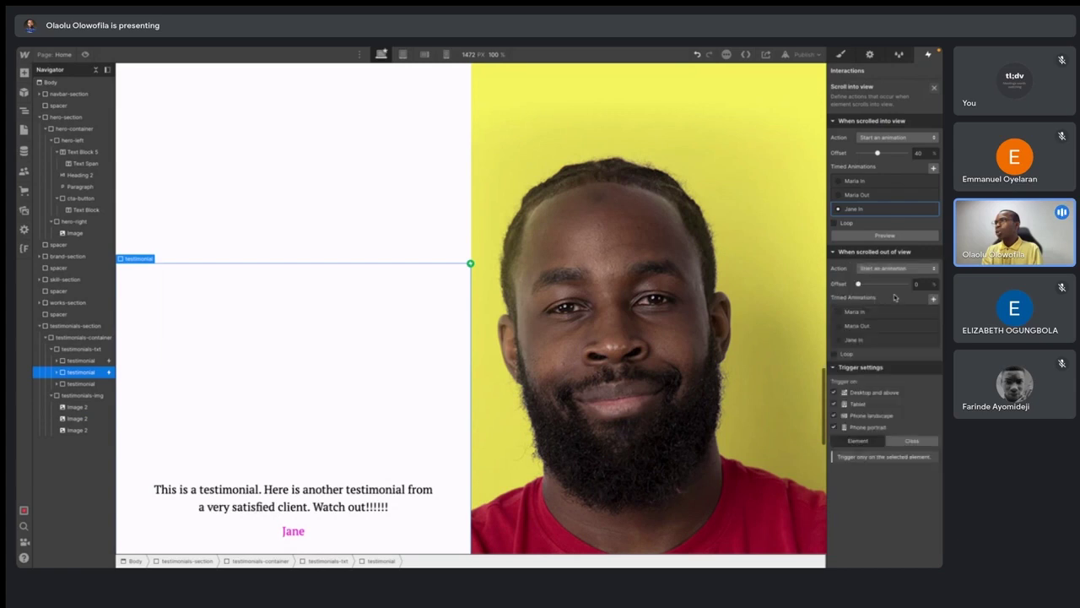
left_click(920, 285)
type("40")
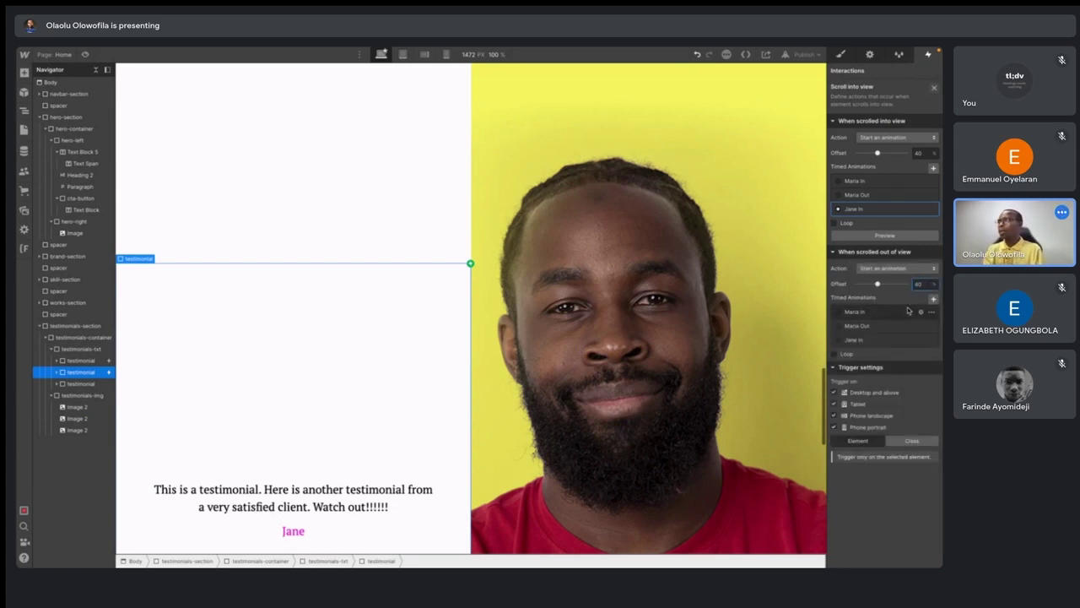
- Create a timed animation for scrolling out of view, named with the second testimonial client's first name plus "Out"
left_click(932, 298)
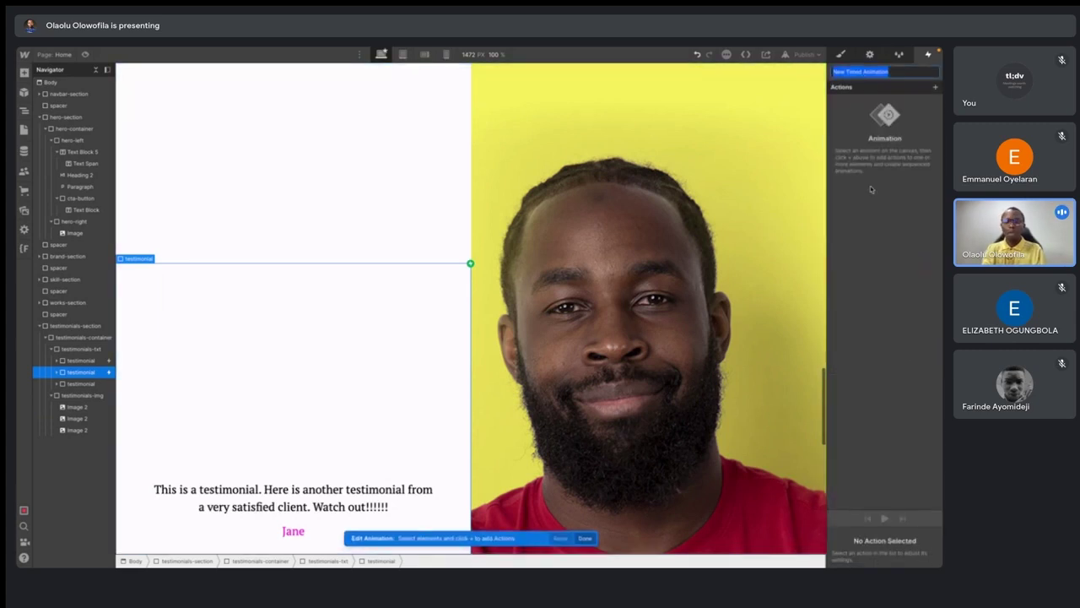
type("Jane Out")
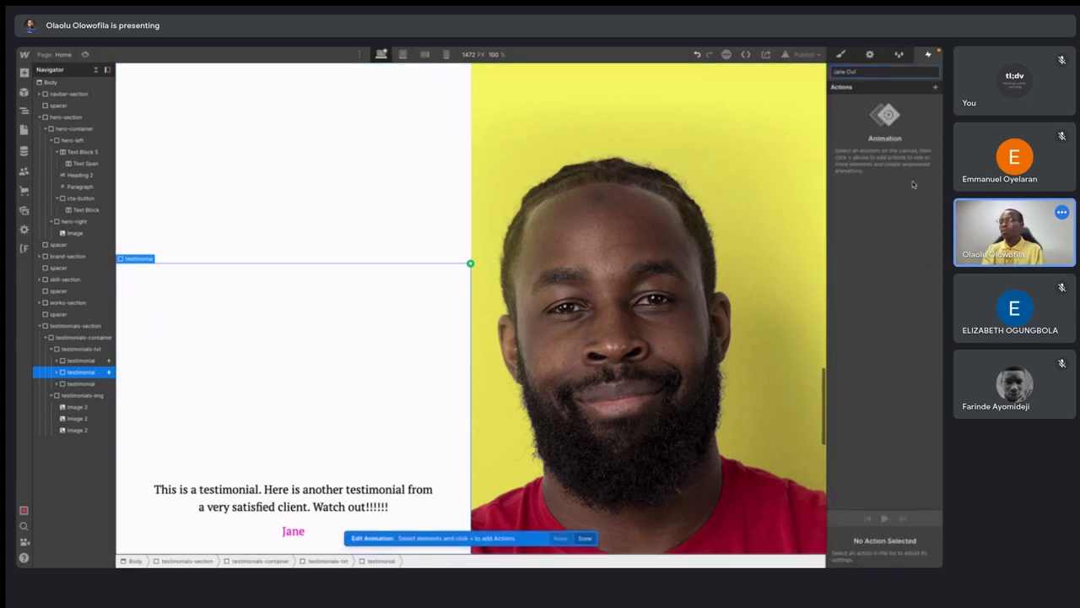
key("Return")
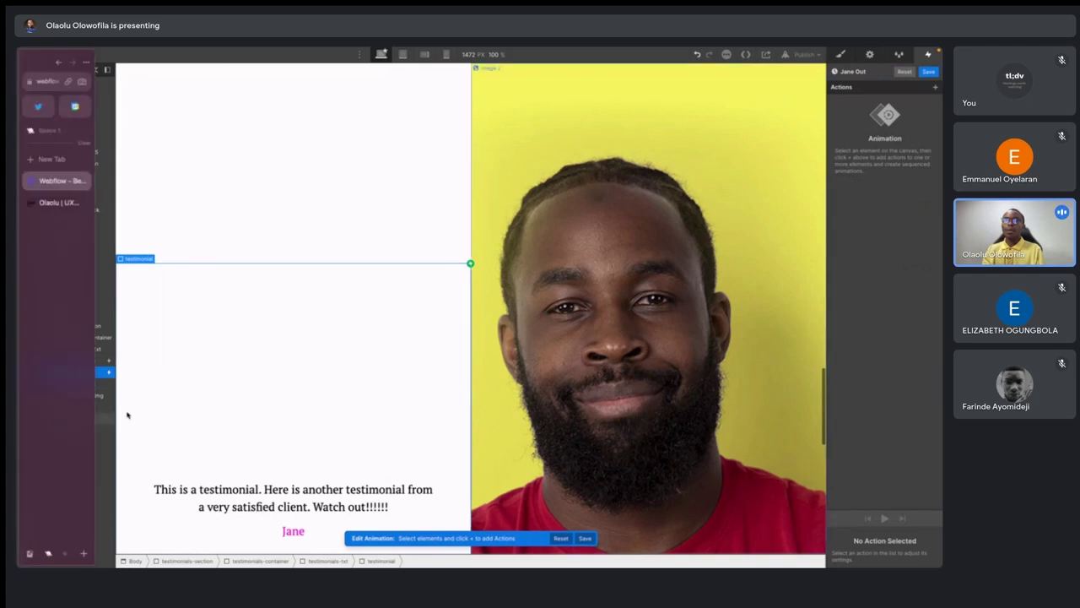
- Add a 0% opacity action to the second testimonial image, affecting only the selected element, and save the scroll-out animation
left_click(93, 420)
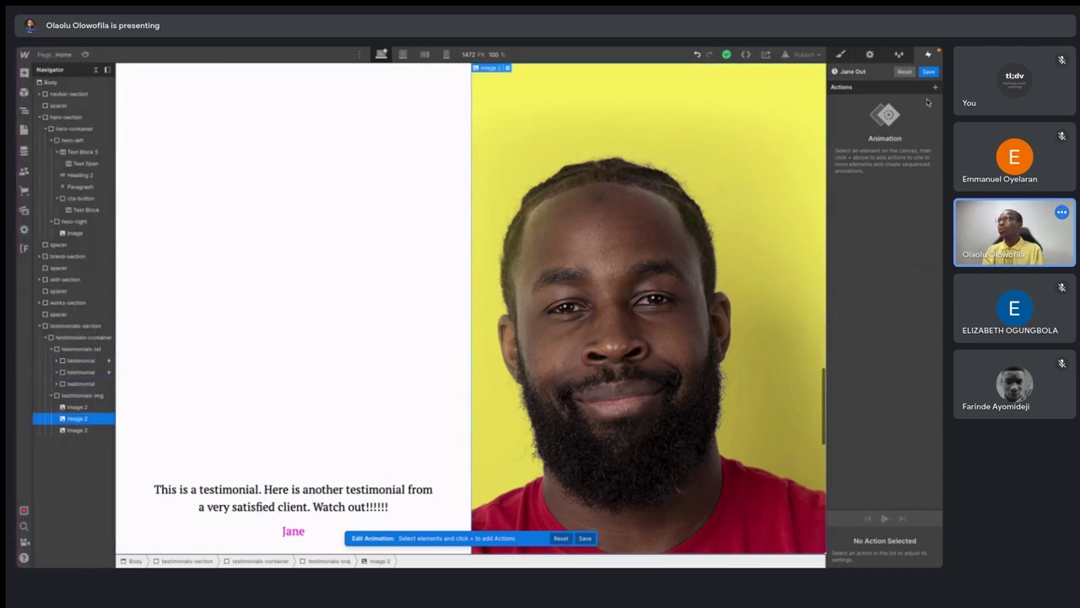
left_click(935, 88)
left_click(856, 173)
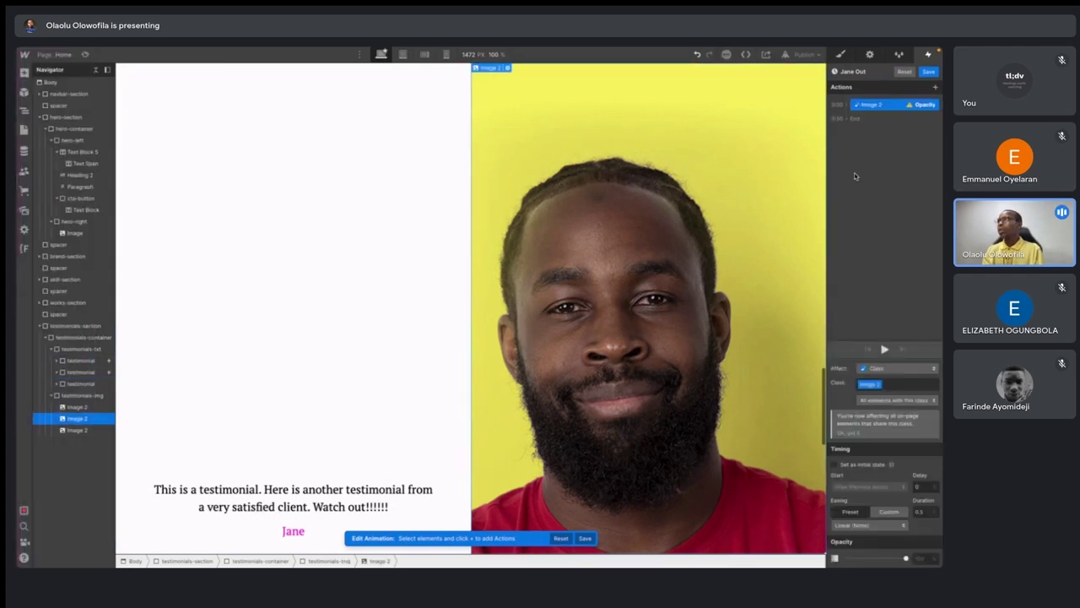
left_click(919, 559)
type("0")
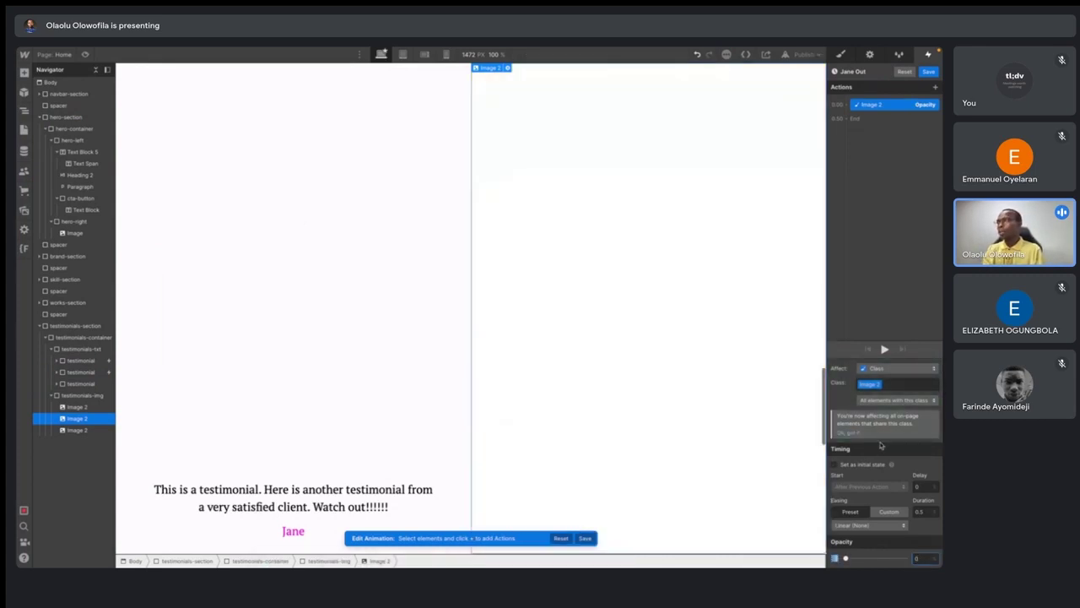
left_click(891, 369)
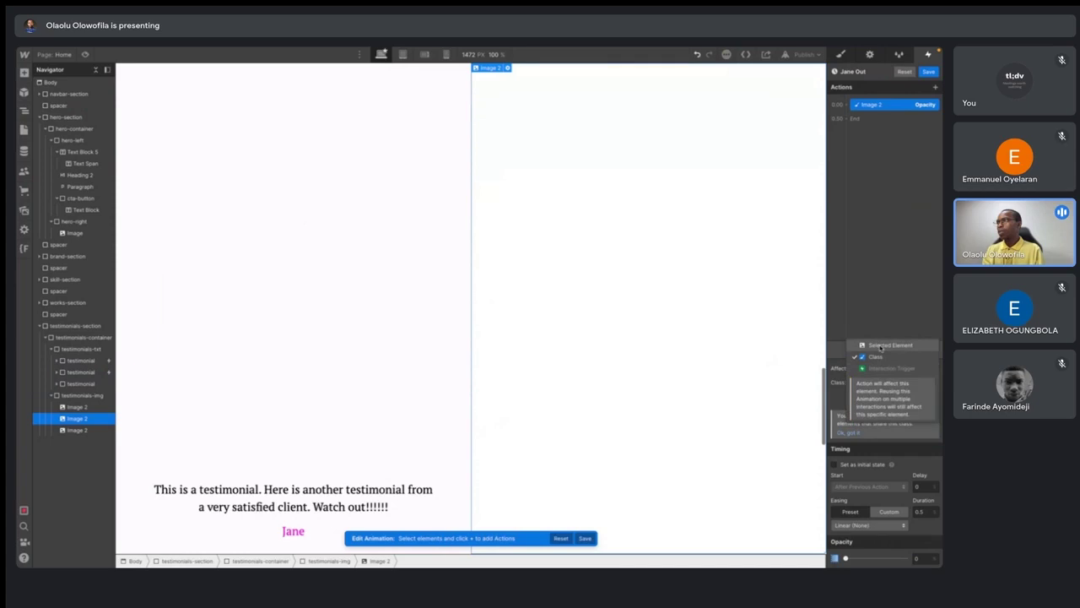
left_click(881, 347)
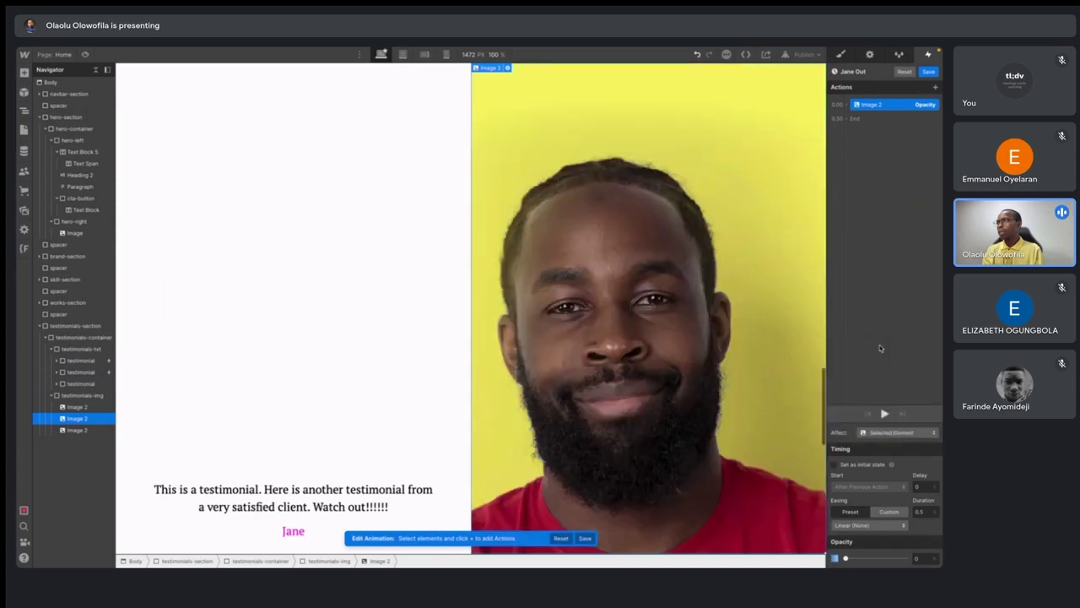
left_click(928, 73)
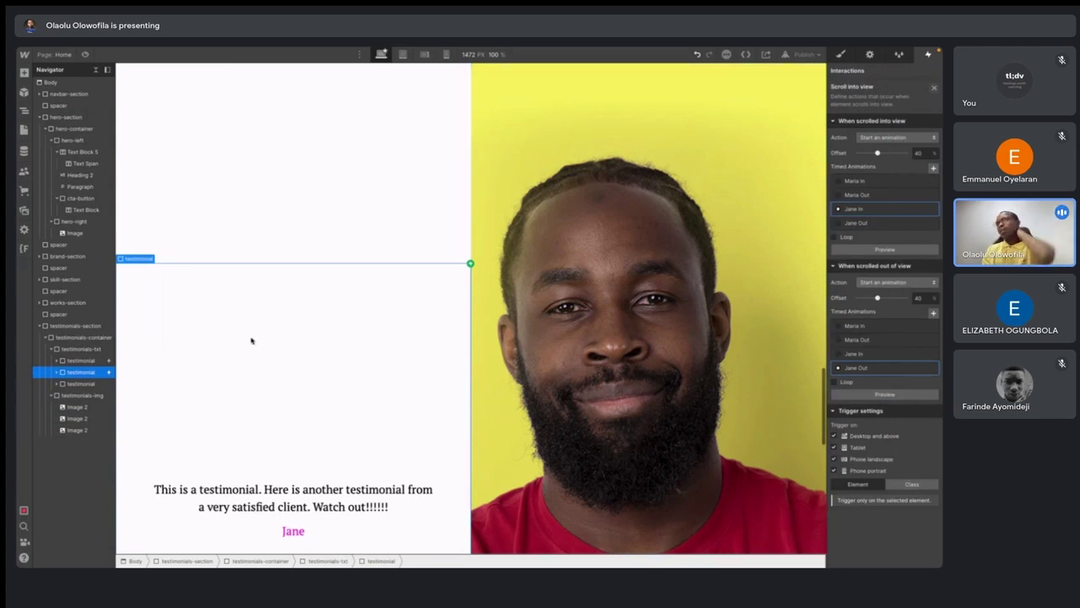
- Give the third testimonial a Scroll into view trigger that starts an animation when scrolled into view, with a 40% offset
left_click(71, 384)
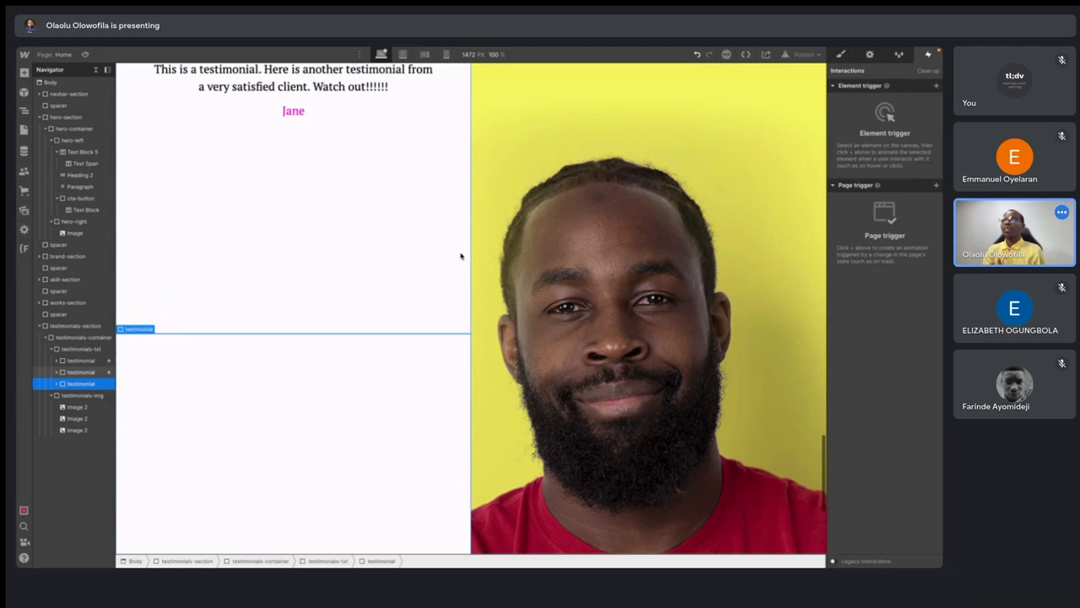
left_click(936, 85)
left_click(889, 135)
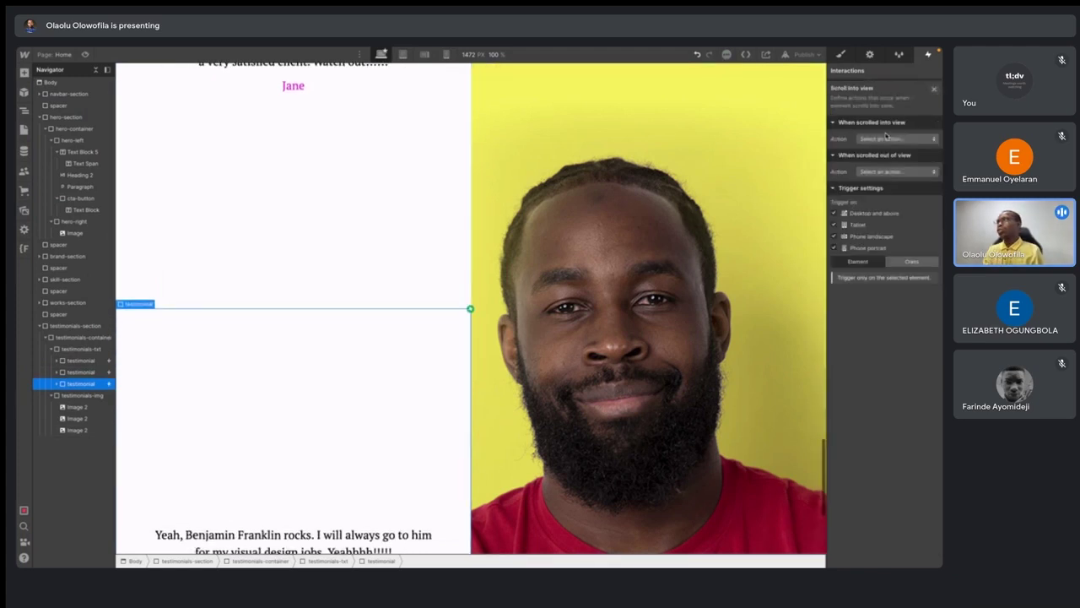
left_click(904, 137)
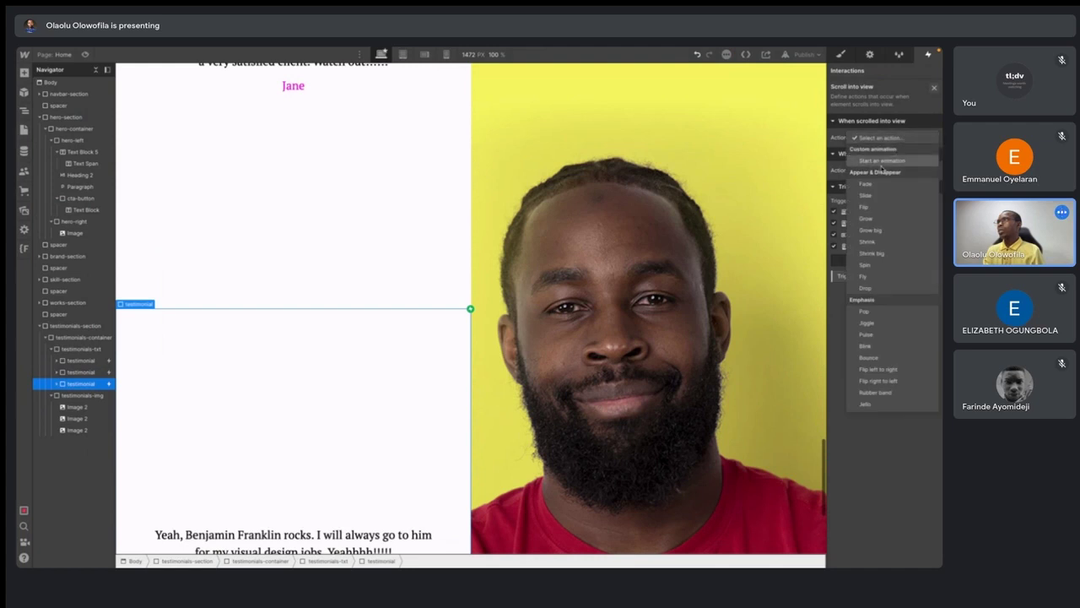
left_click(886, 156)
left_click(920, 154)
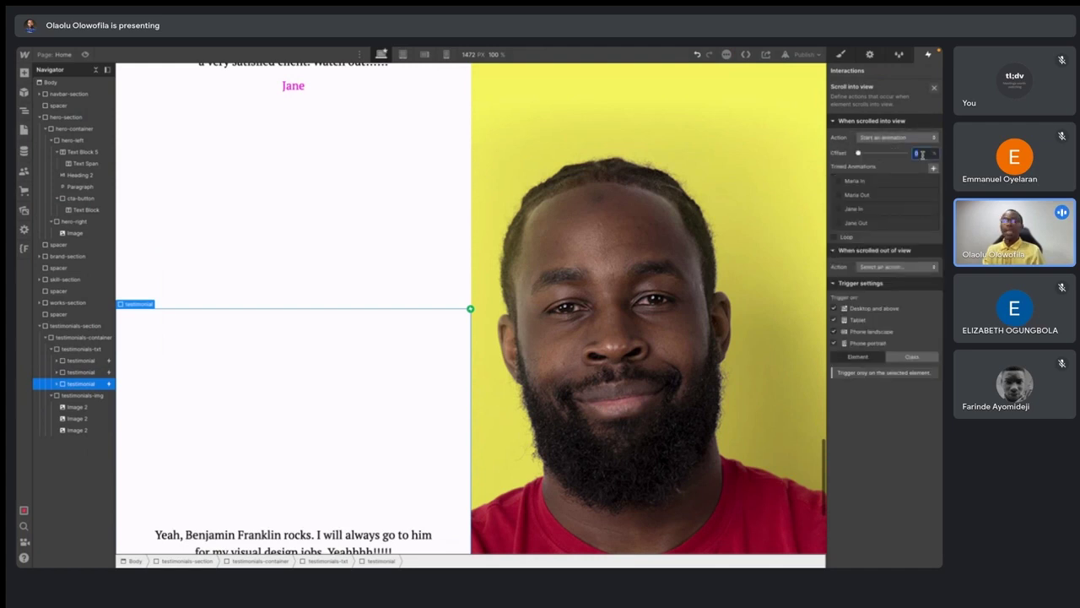
type("40")
type("5")
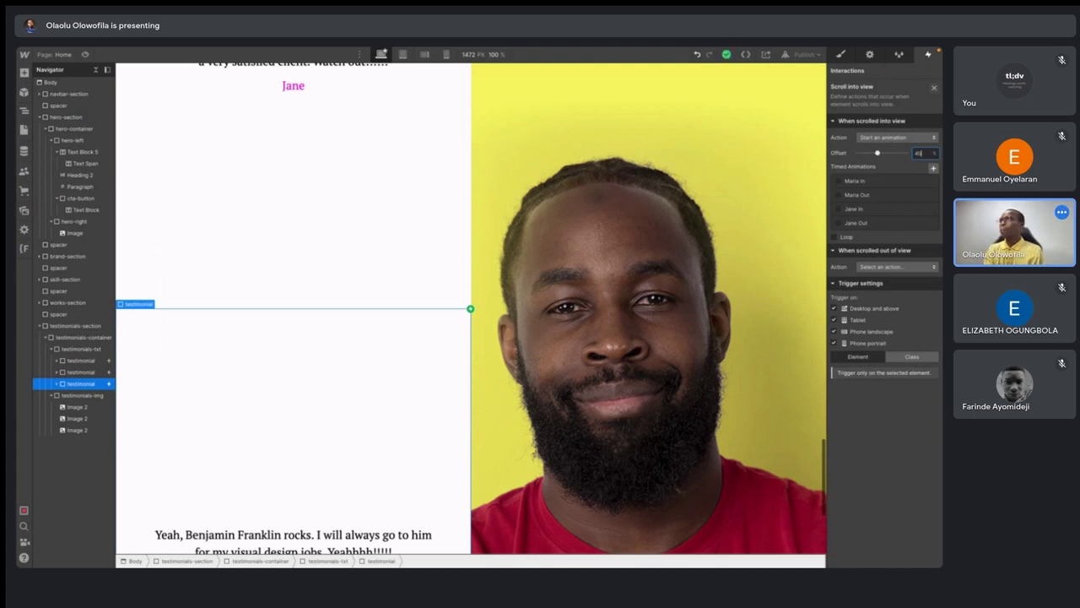
- Create a timed animation for scrolling into view, named with the third testimonial client's first name plus "In"
left_click(933, 168)
type("t")
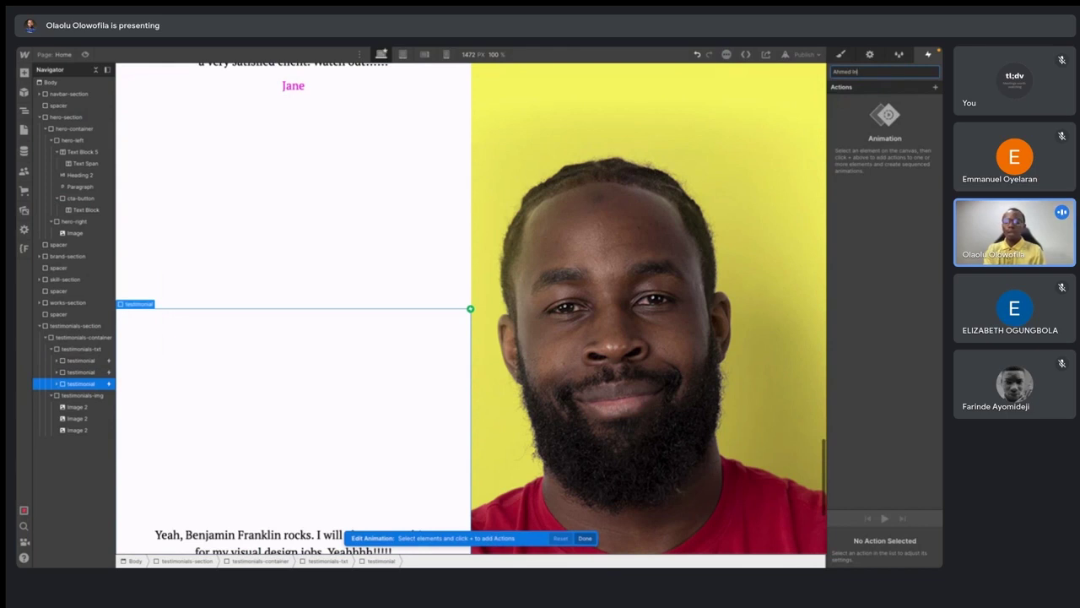
type("hmed In")
key("Return")
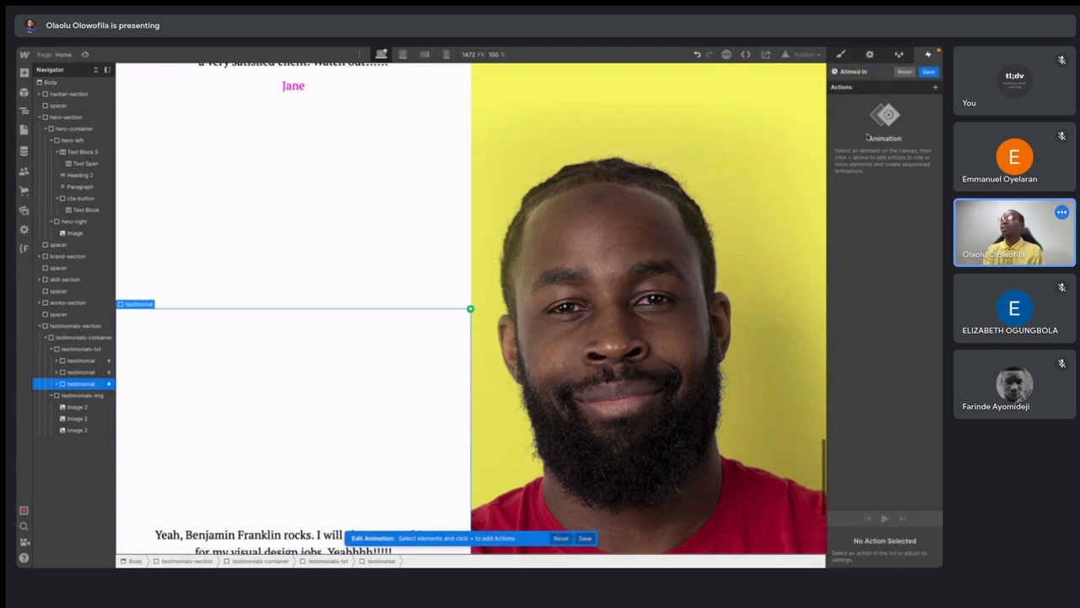
- Add a 100% opacity action to the third testimonial image, affecting only the selected element
left_click(78, 429)
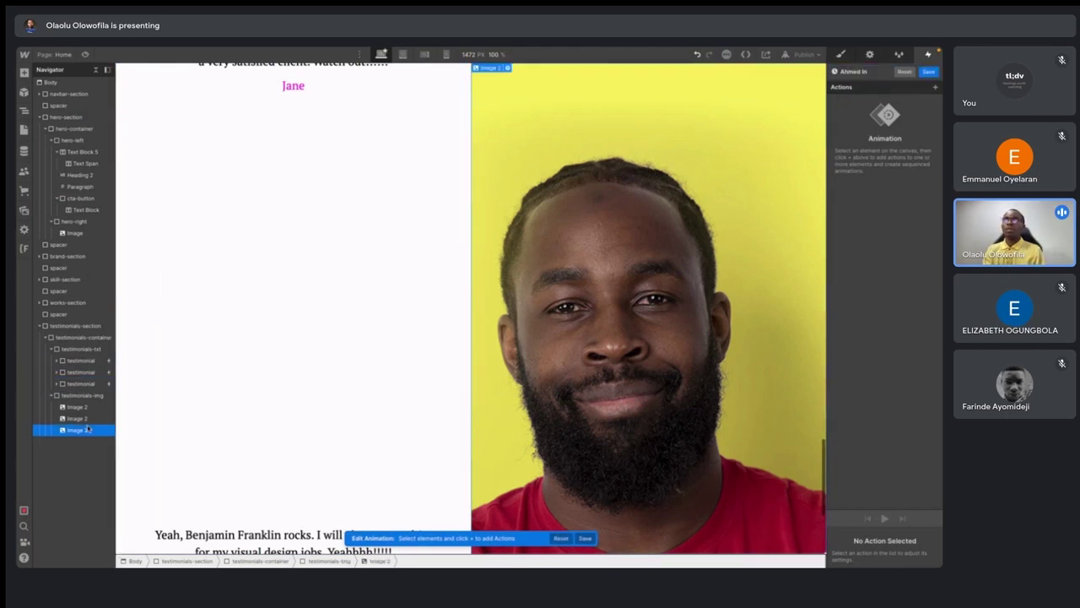
left_click(934, 88)
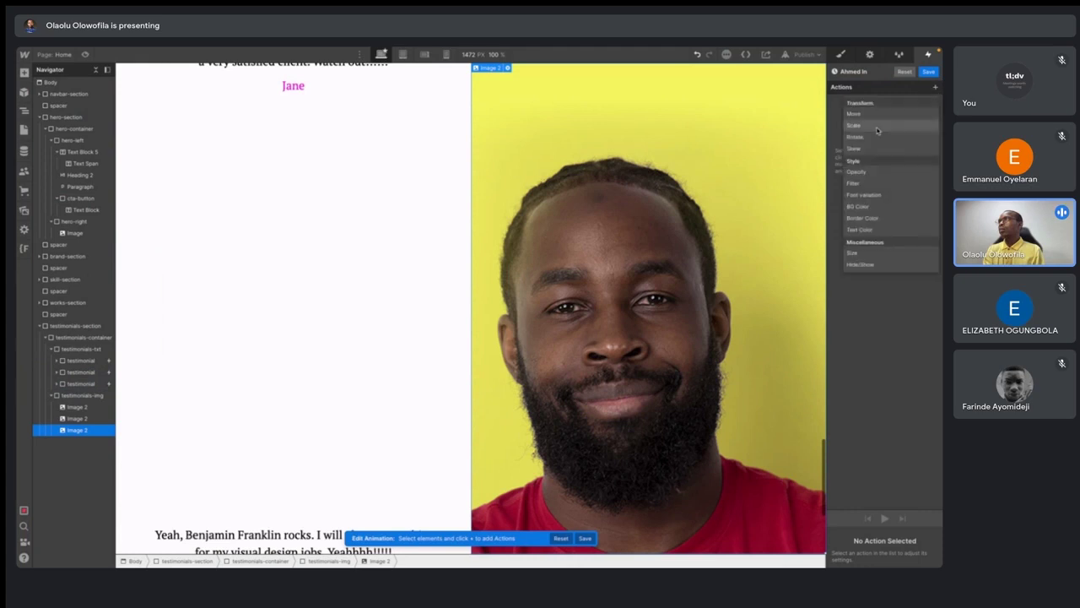
left_click(857, 172)
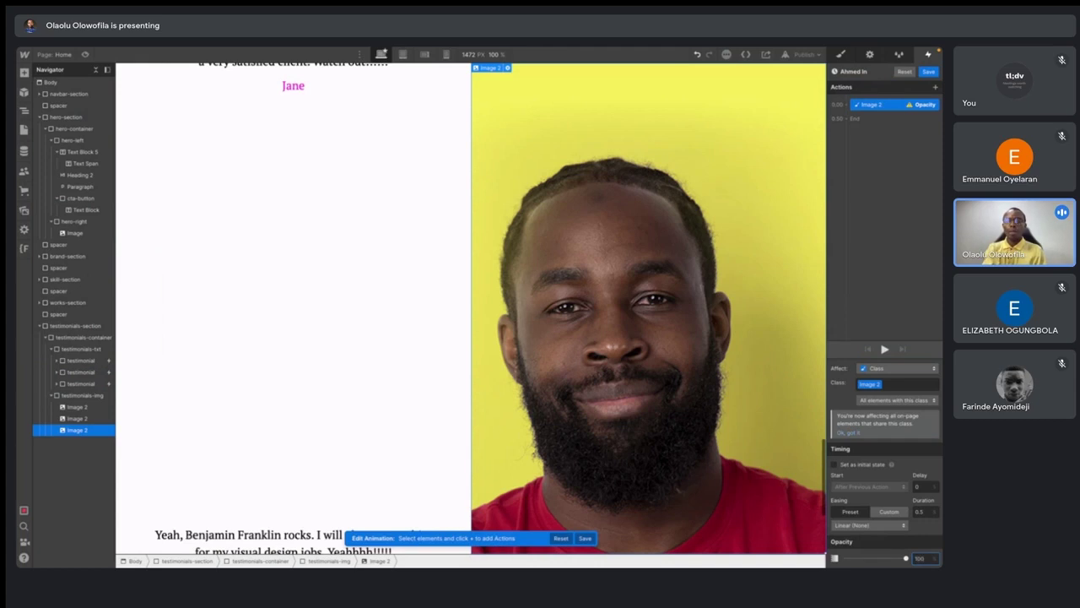
left_click(917, 559)
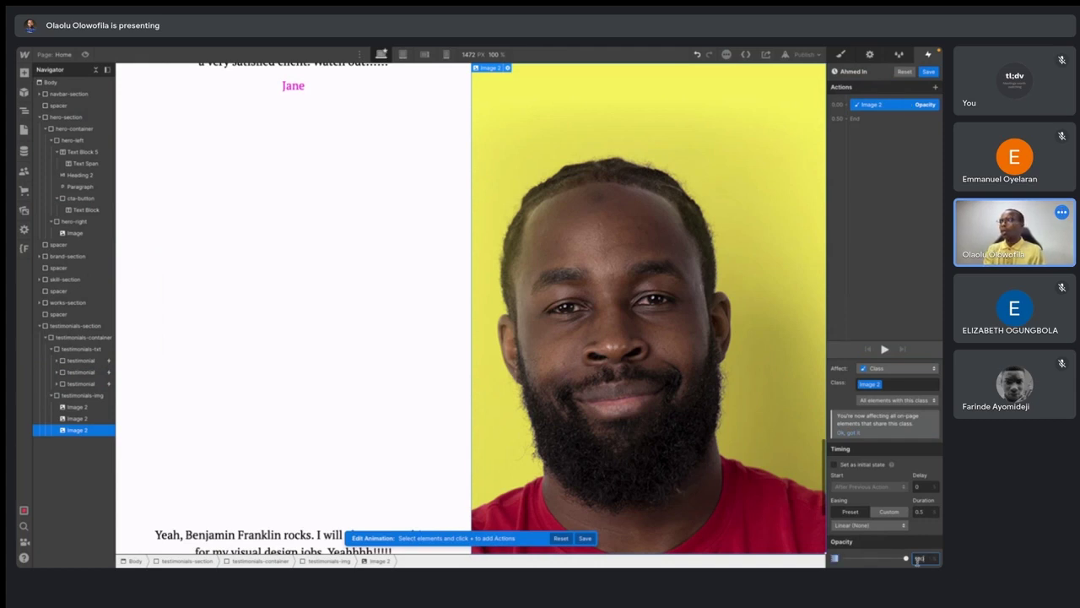
left_click(877, 369)
left_click(881, 346)
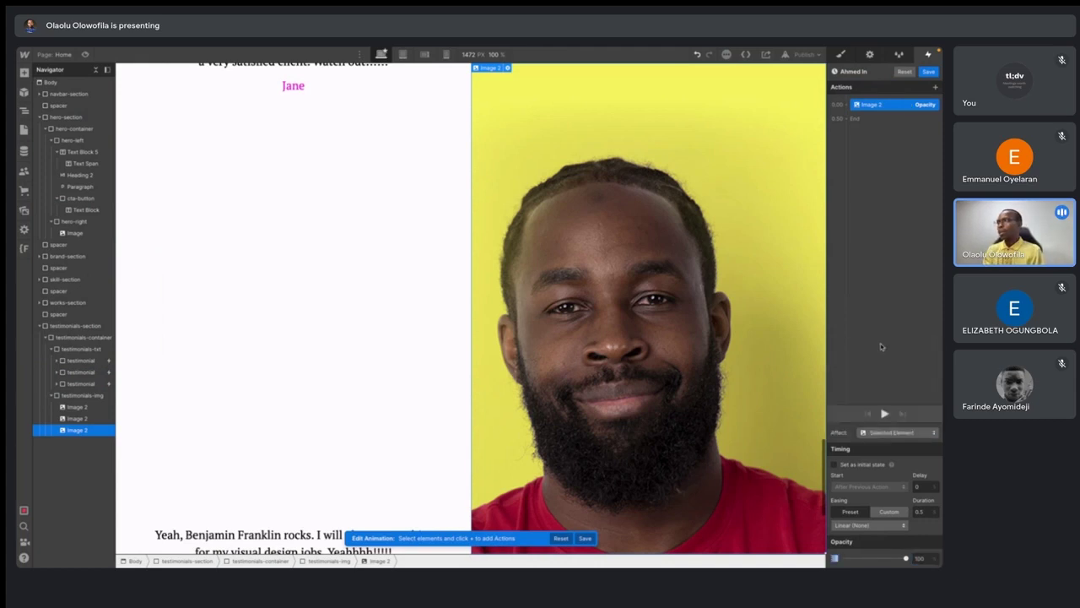
- Set the third image's opacity action to Ease easing and save the scroll-in animation
left_click(869, 525)
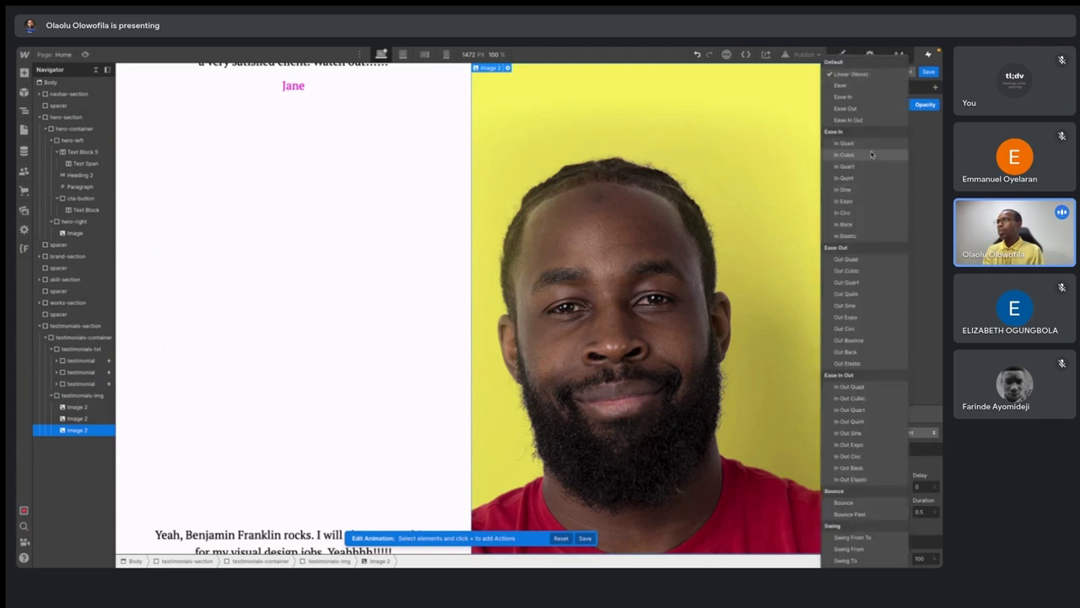
left_click(851, 86)
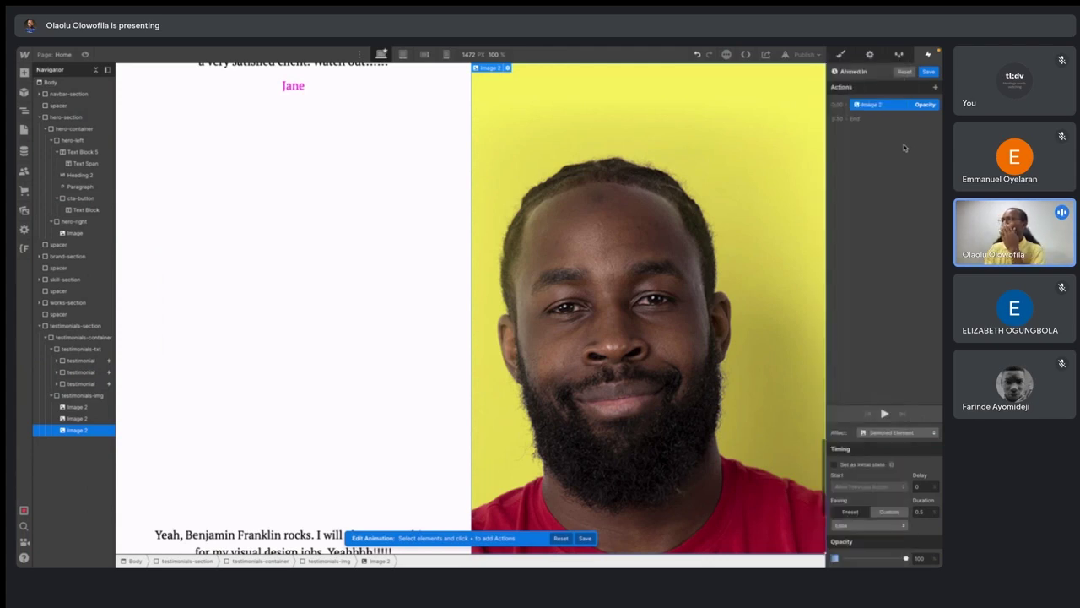
left_click(928, 73)
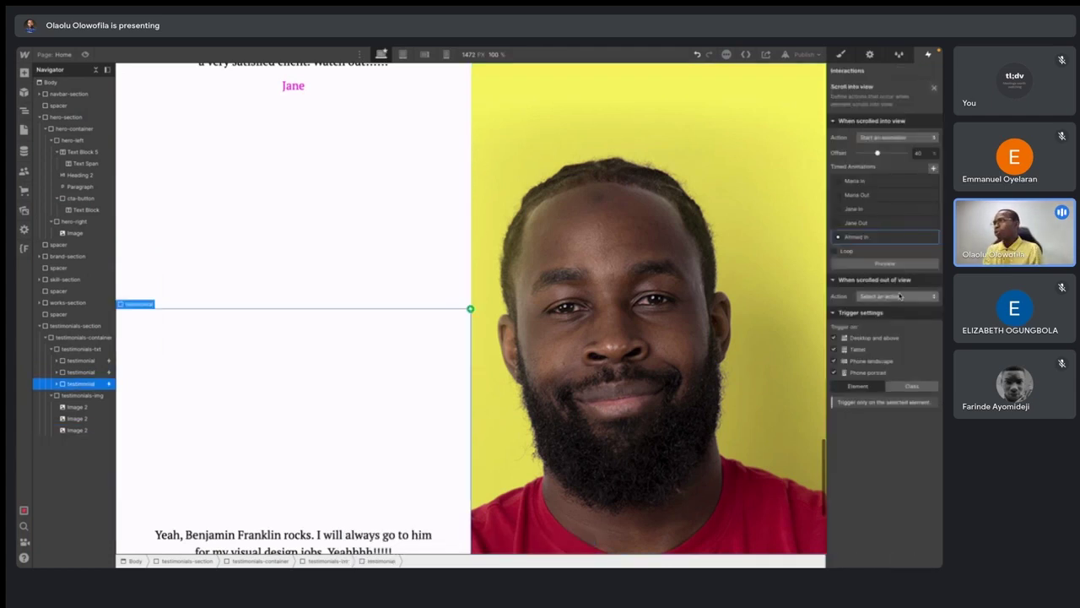
- Set the third testimonial's scrolled-out-of-view action to start a new timed animation named with the client's first name plus "Out", and save it
left_click(899, 295)
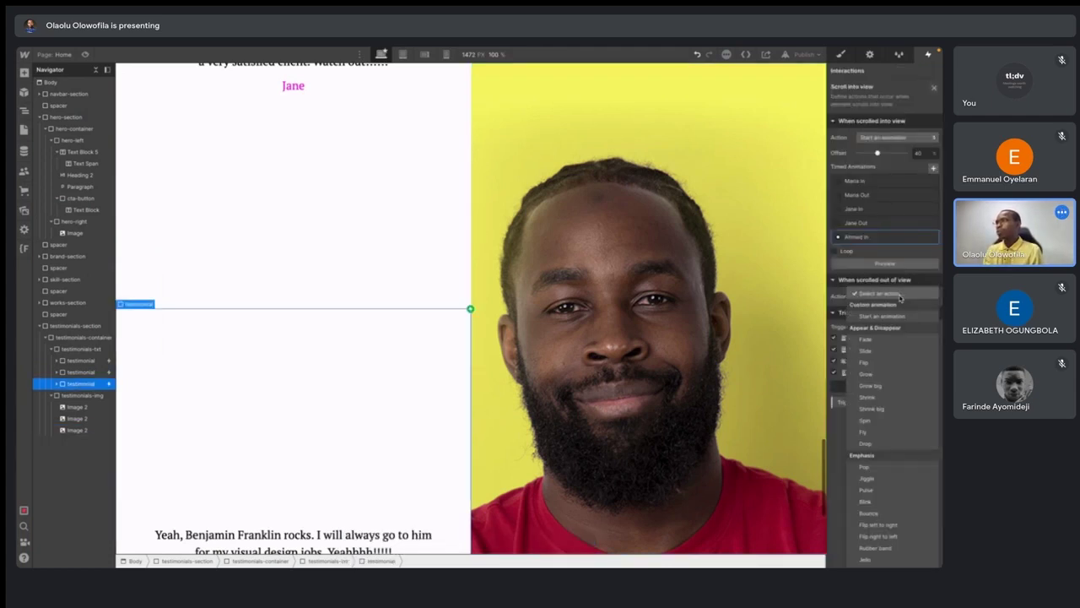
left_click(890, 318)
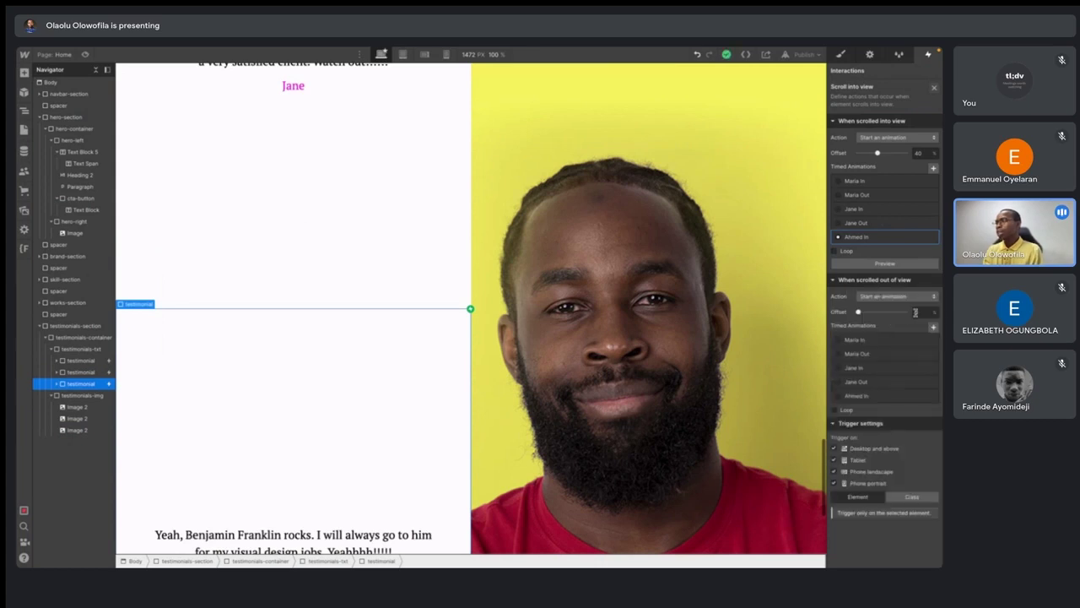
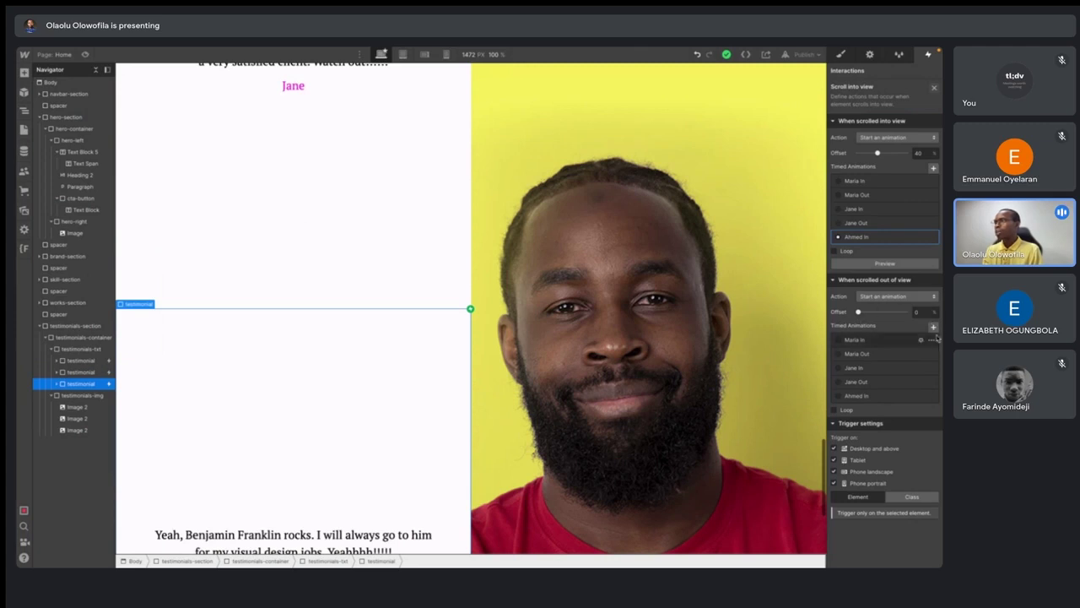
left_click(933, 329)
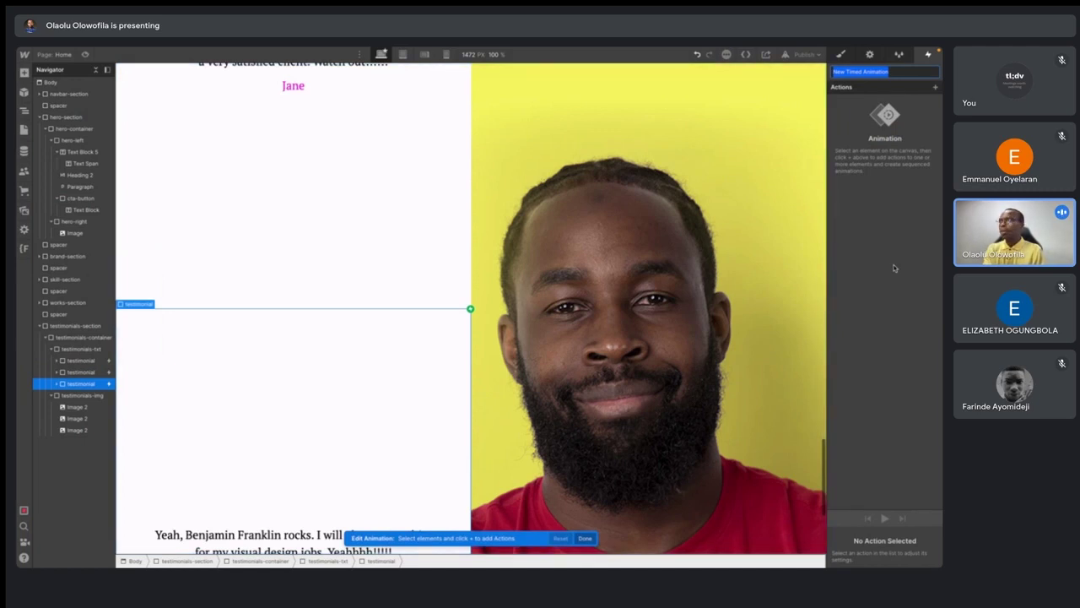
type("A")
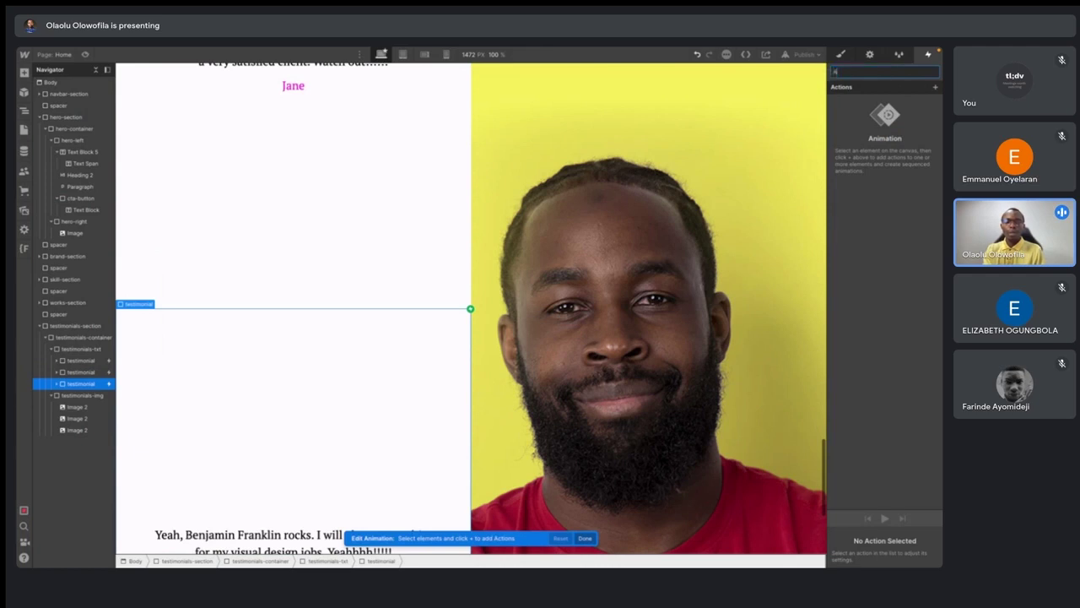
type("hmed Out")
key("Return")
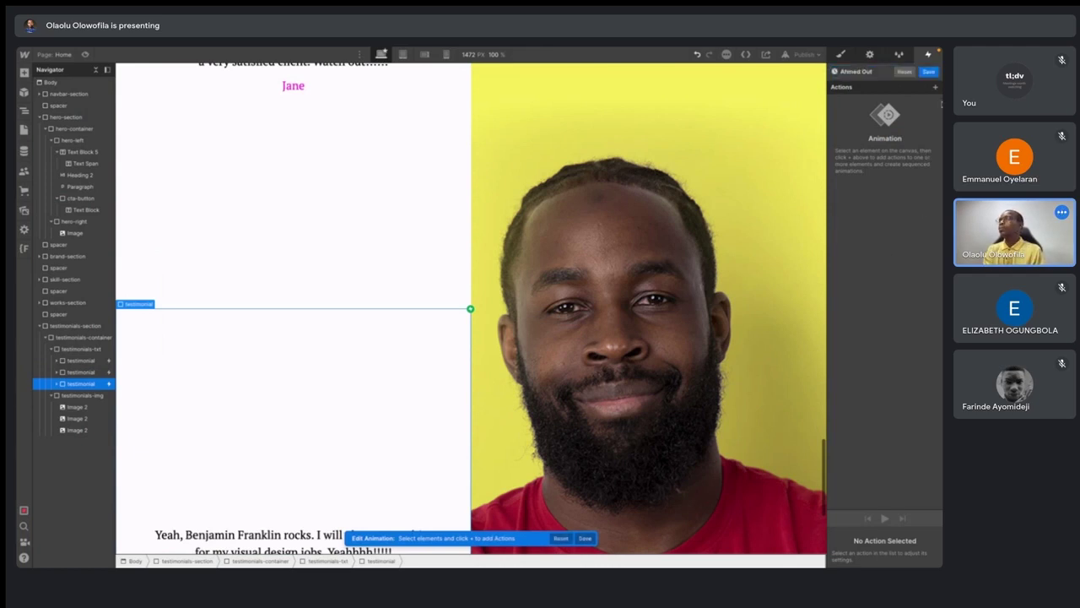
left_click(929, 73)
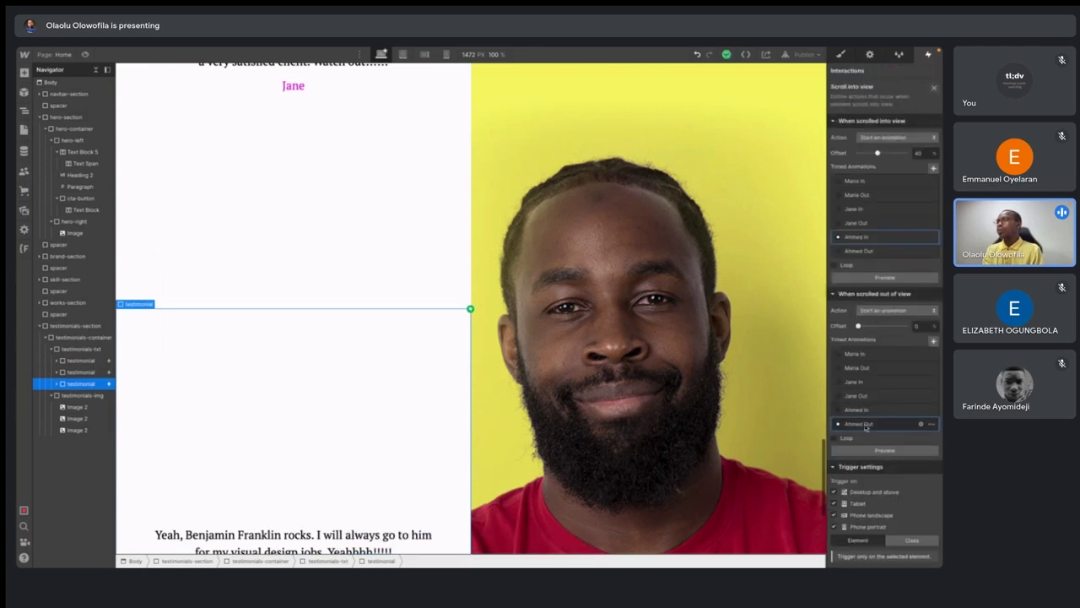
- Reopen the third testimonial's "Out" animation and add a 100% opacity action to the trigger testimonial element
left_click(864, 426)
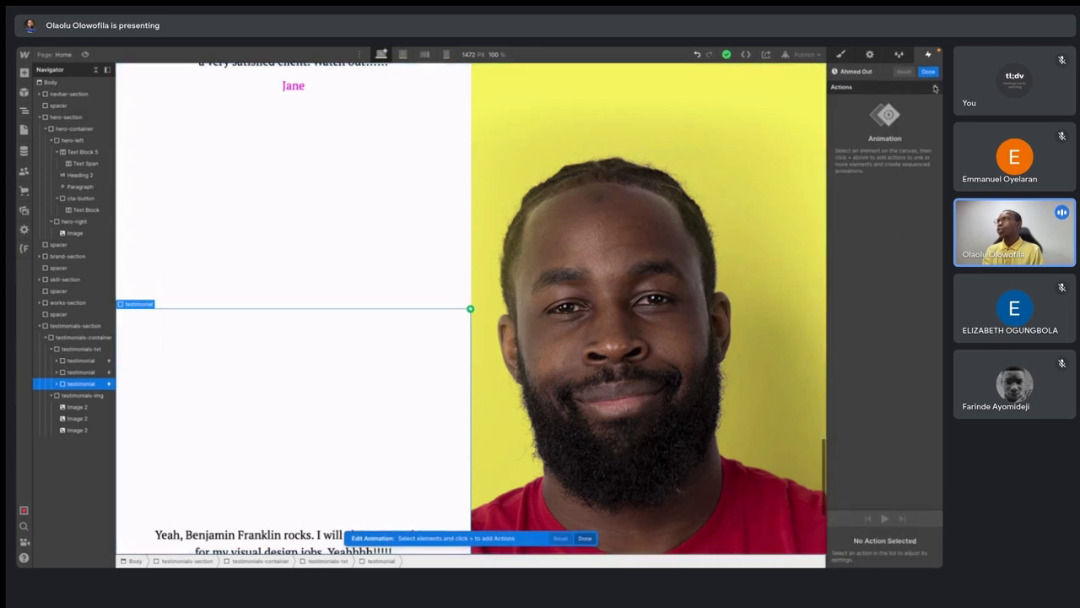
left_click(935, 88)
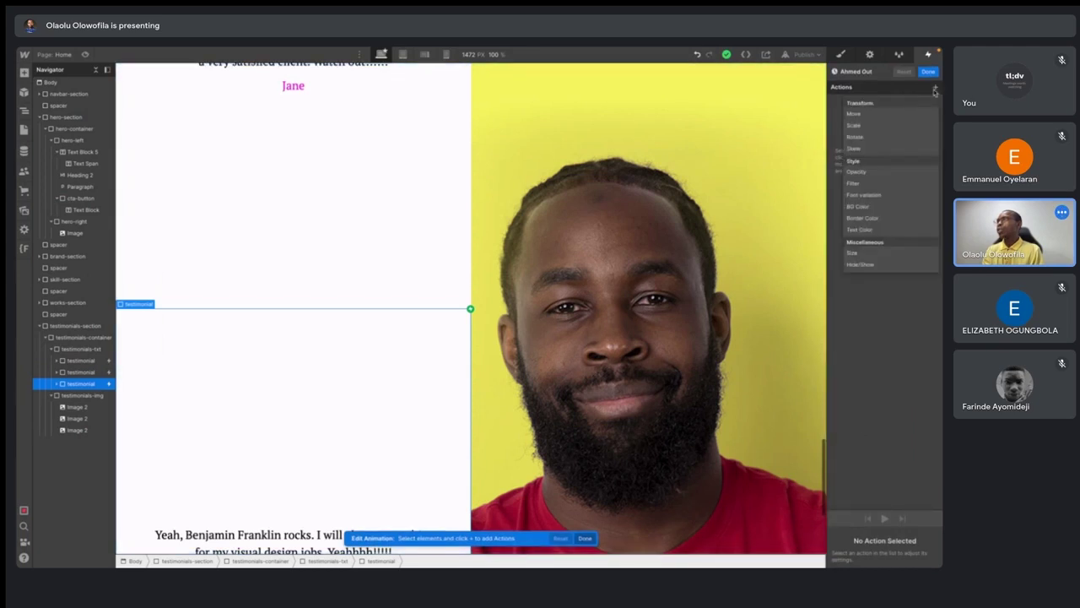
left_click(866, 172)
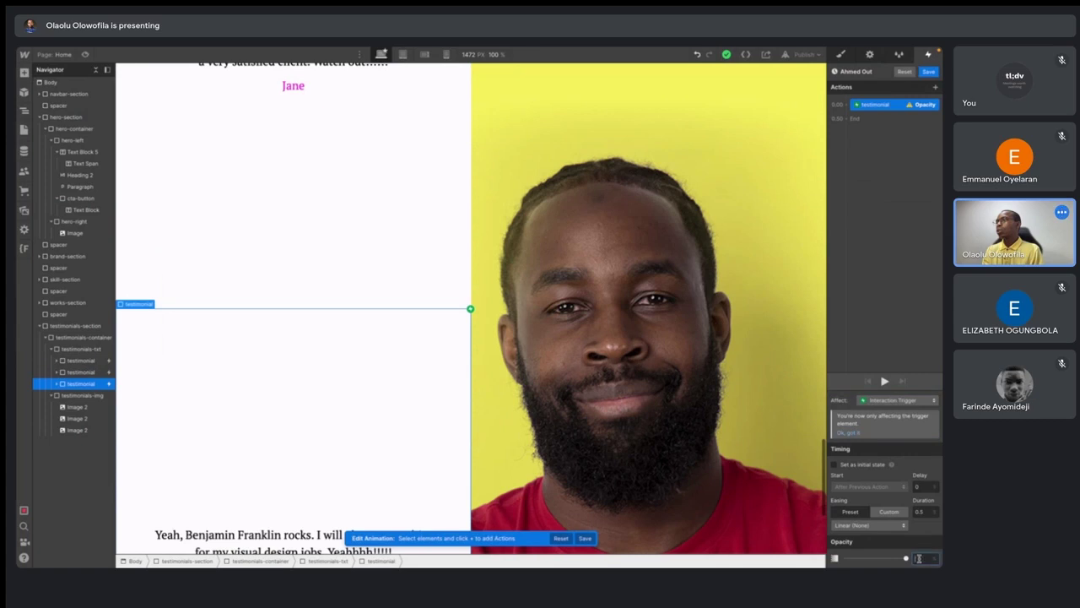
key("Return")
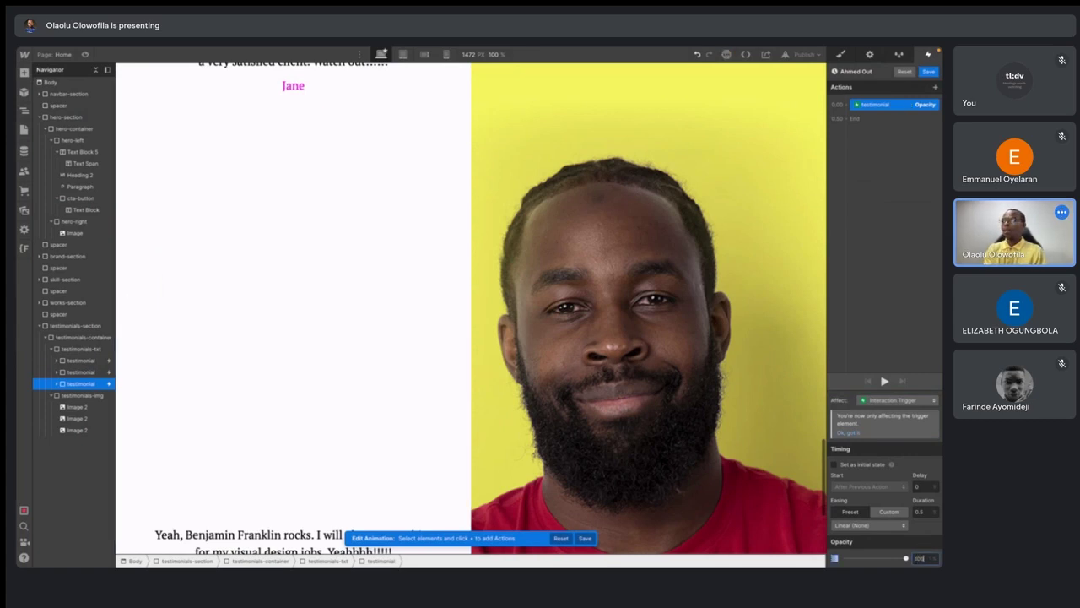
left_click(857, 433)
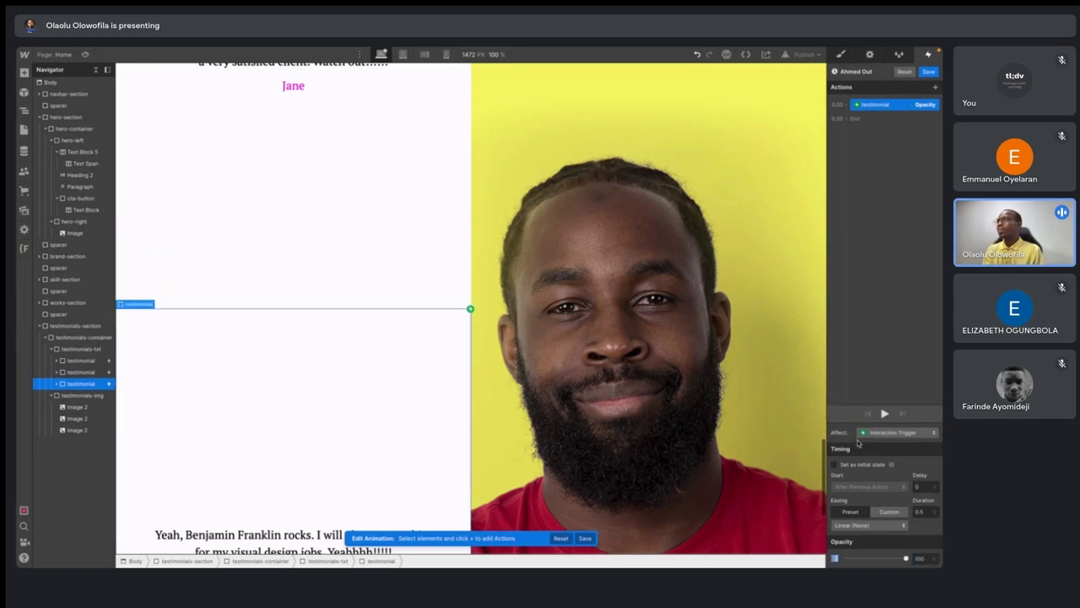
- Set the testimonial's opacity action to Ease easing and save the scroll-out animation
left_click(868, 525)
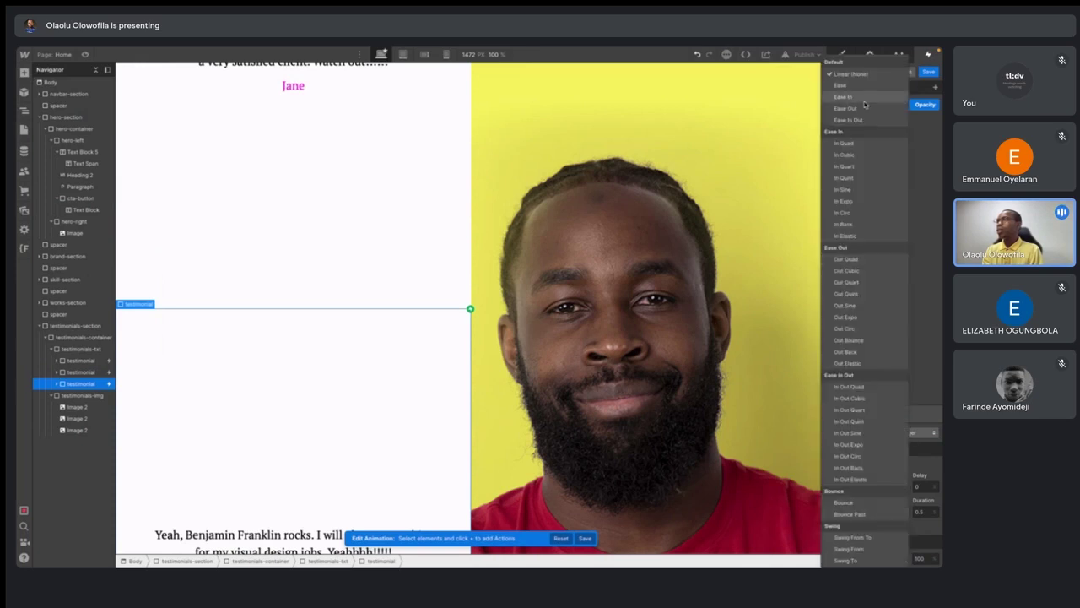
left_click(901, 180)
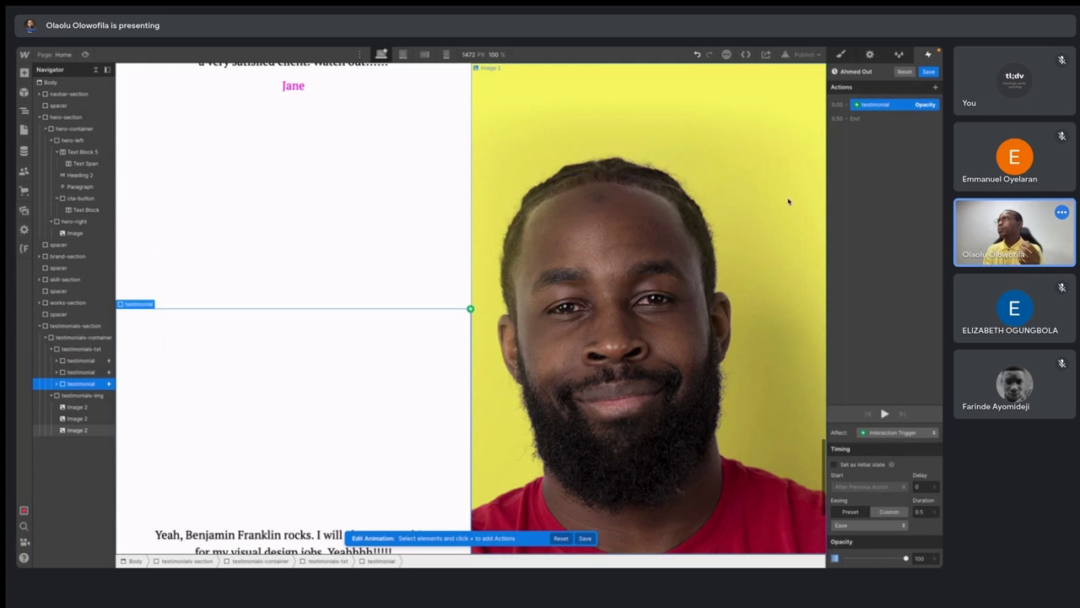
left_click(928, 72)
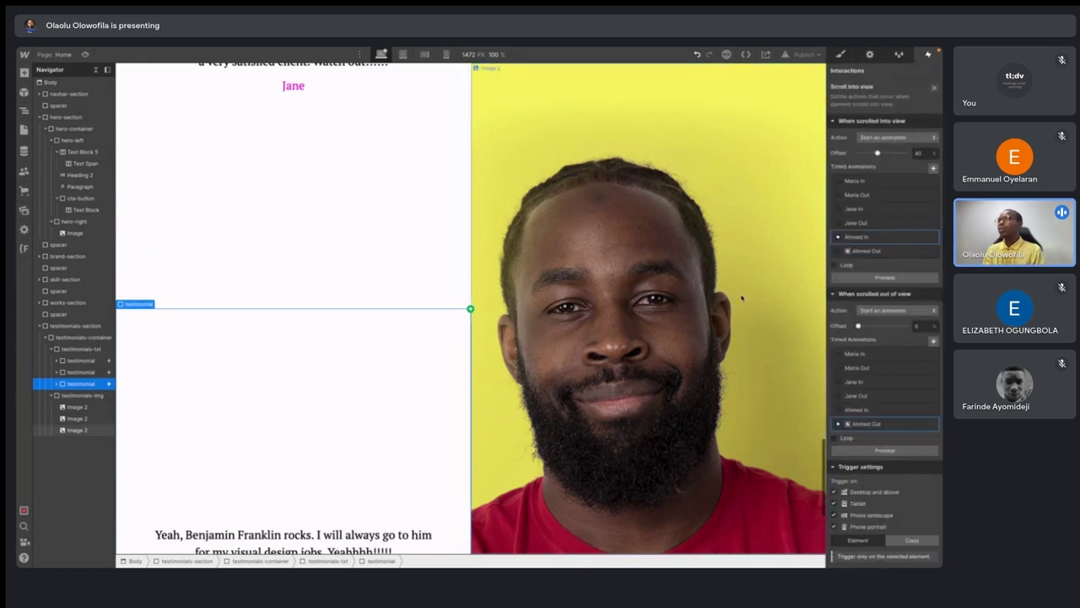
- Copy the spacer below the skill section and paste it into the Body after the testimonials section
left_click(49, 337)
left_click(40, 326)
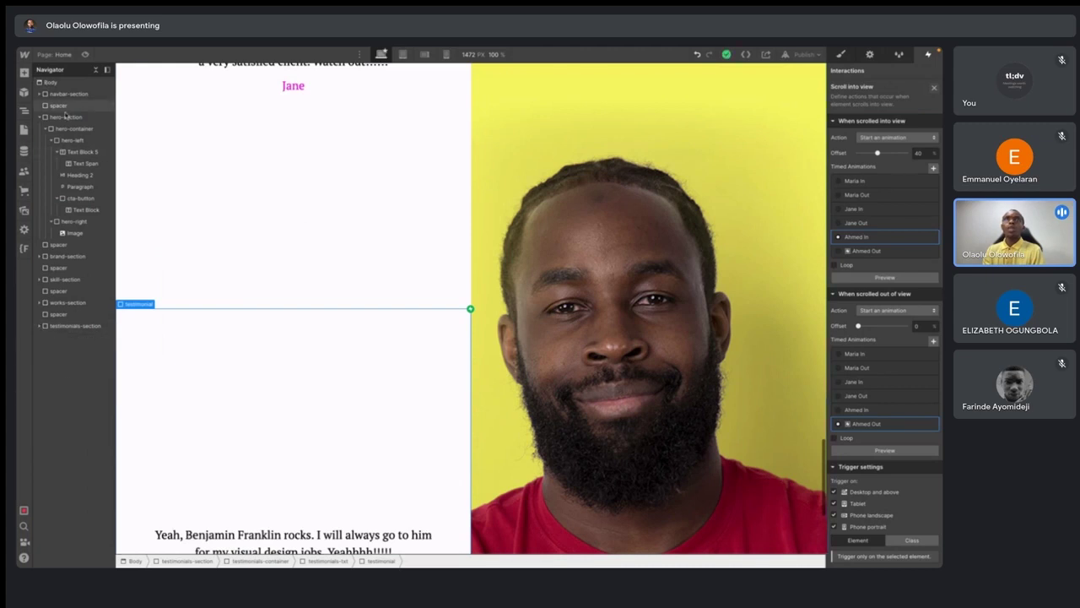
left_click(68, 291)
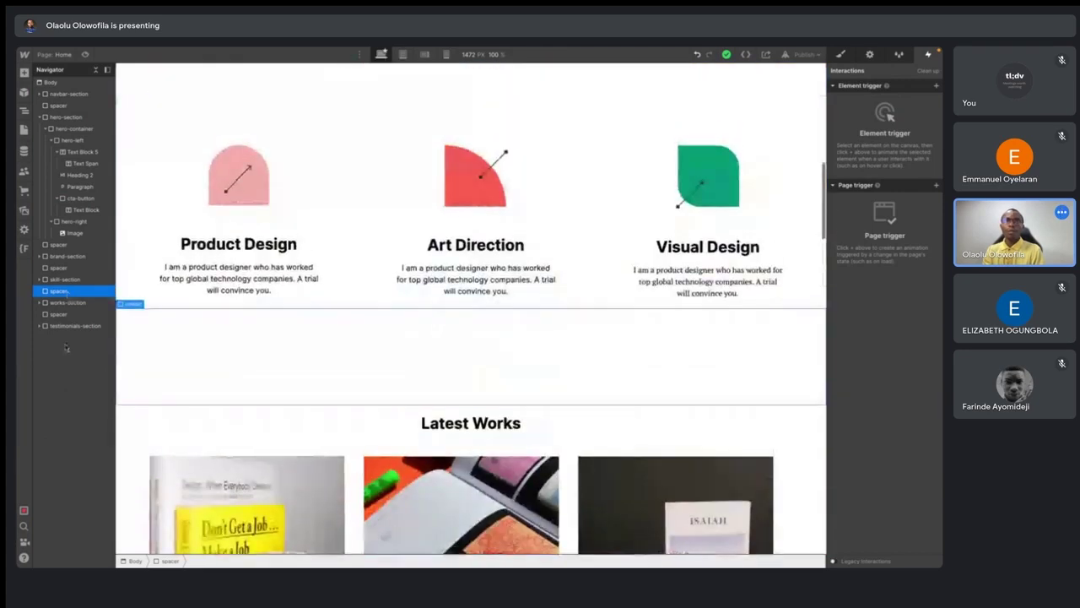
left_click(52, 82)
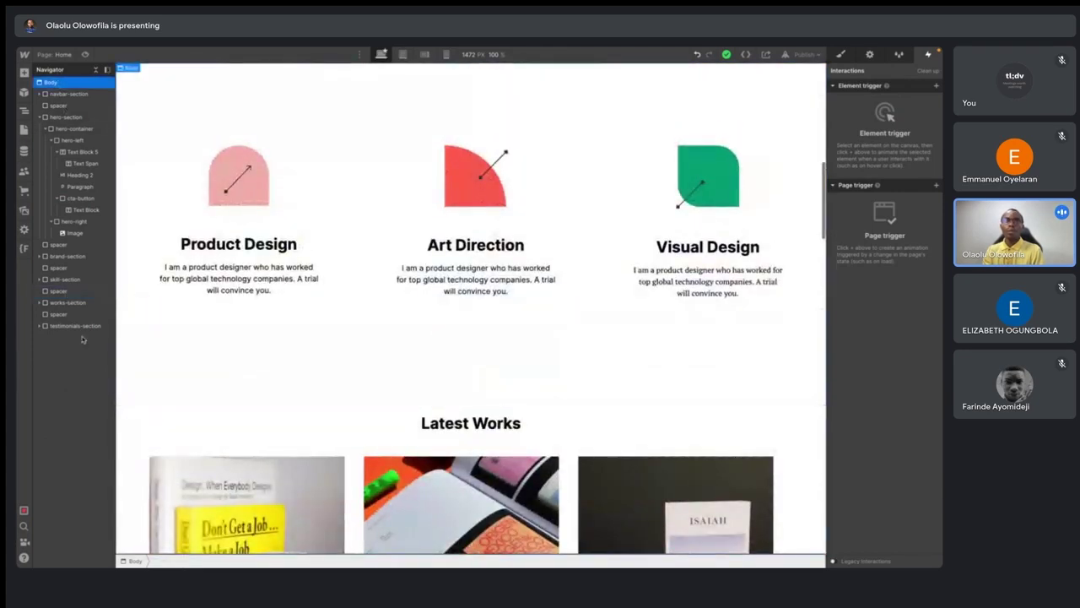
key("ctrl+v")
left_click(56, 338)
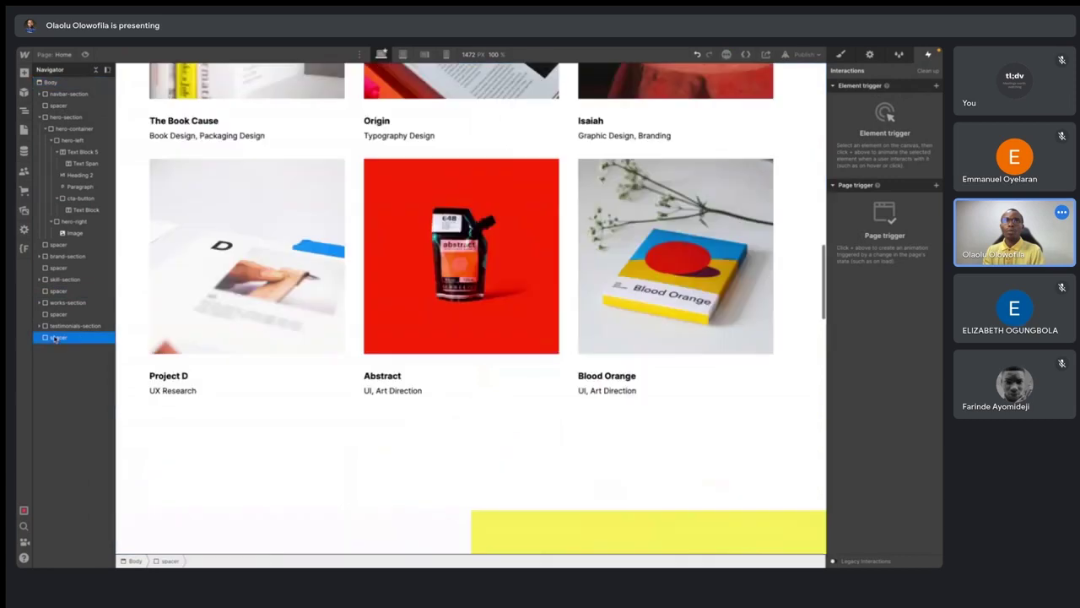
- Preview the page and check how the image changes as each of the three testimonials scrolls by, in both directions
scroll(166, 390, "up", 10)
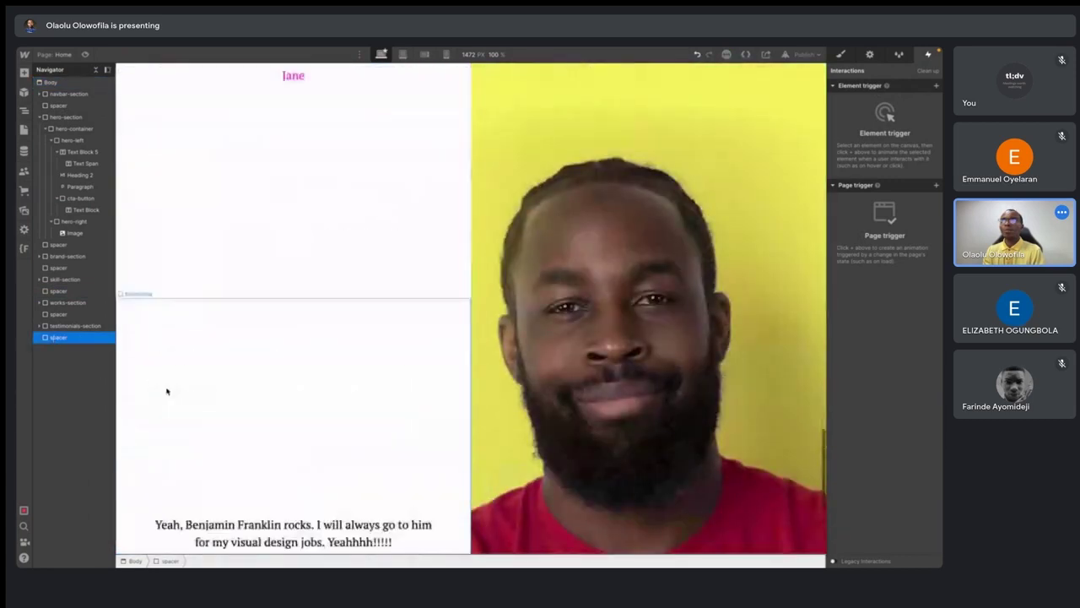
scroll(167, 391, "up", 10)
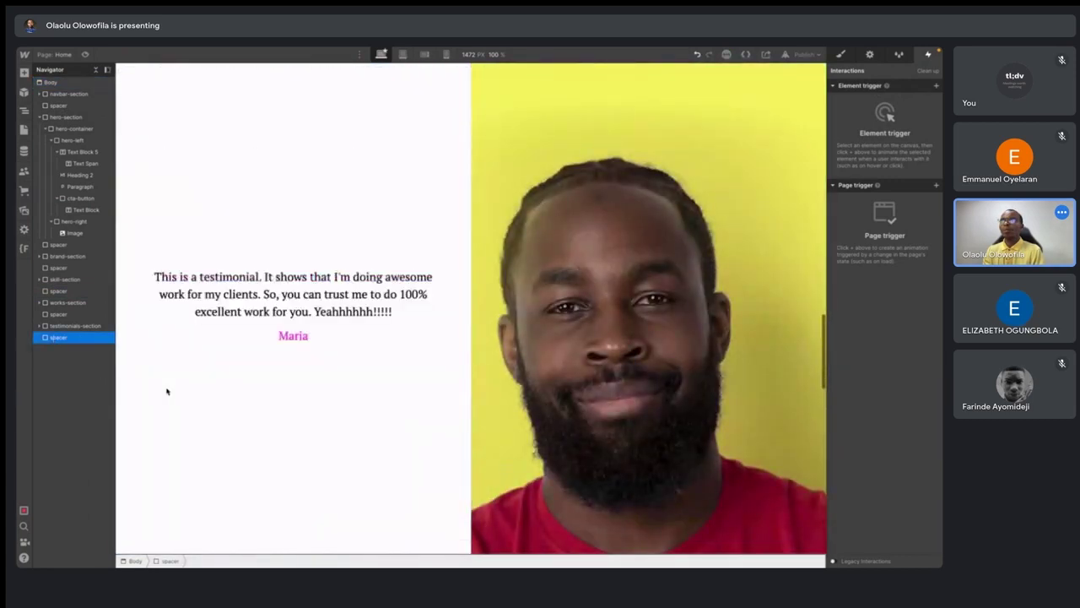
left_click(86, 56)
scroll(268, 231, "down", 2)
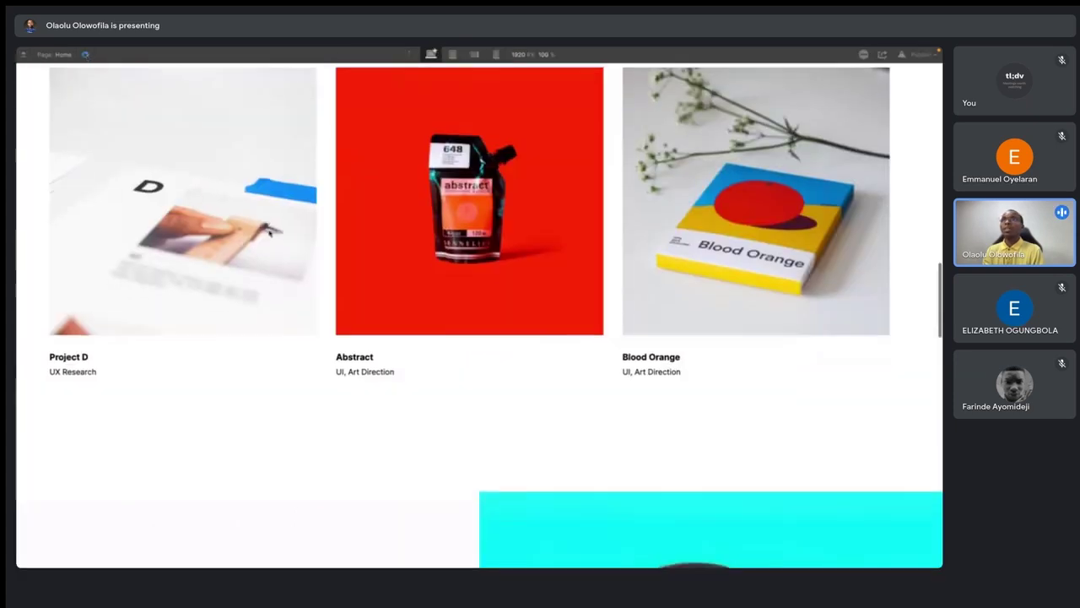
scroll(269, 233, "down", 4)
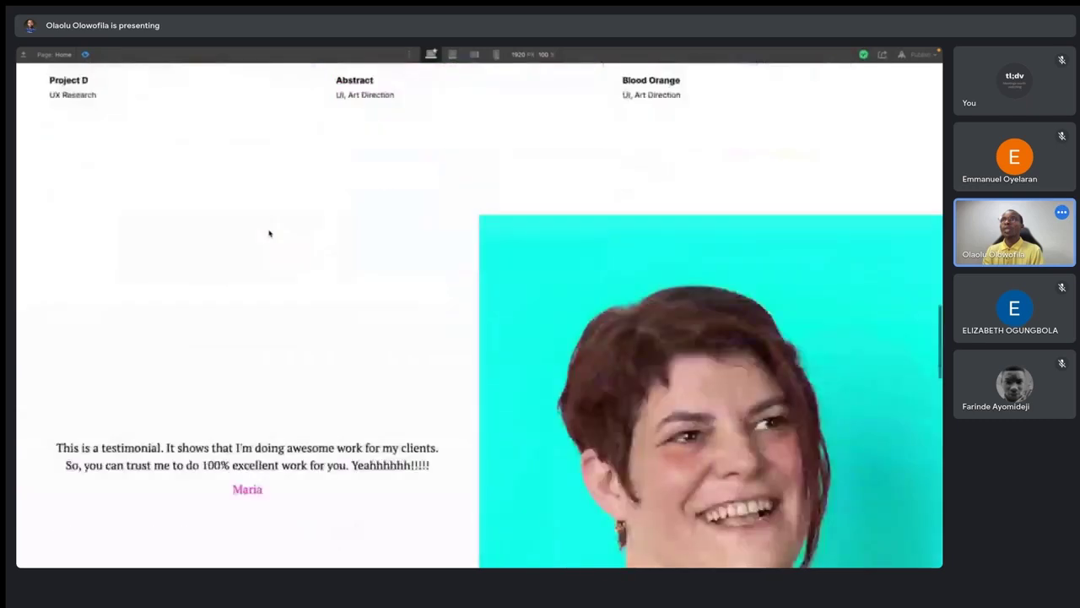
scroll(269, 233, "down", 2)
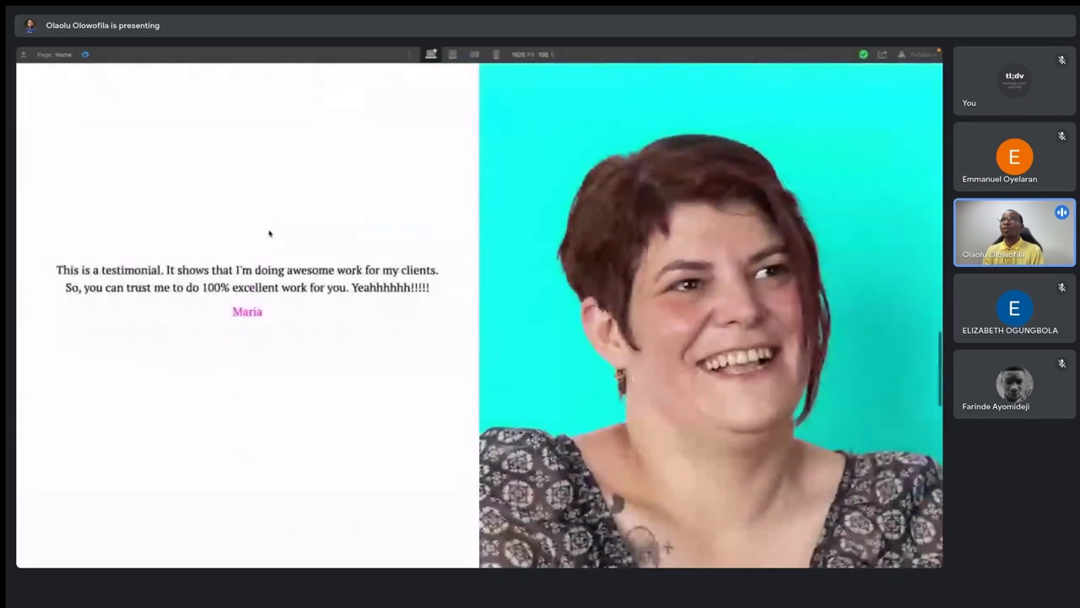
scroll(267, 230, "down", 3)
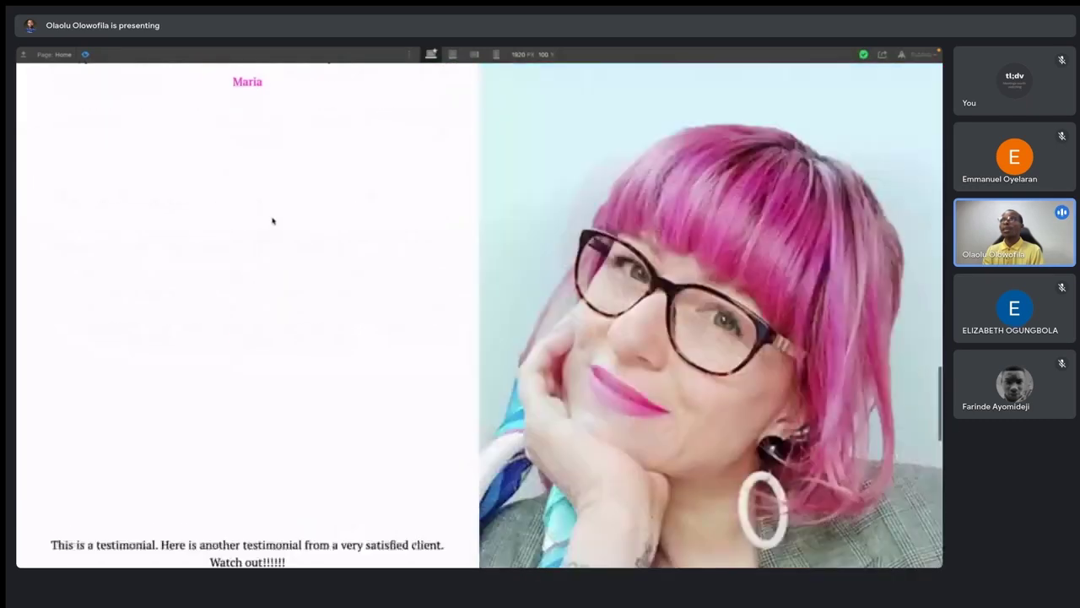
scroll(272, 221, "up", 2)
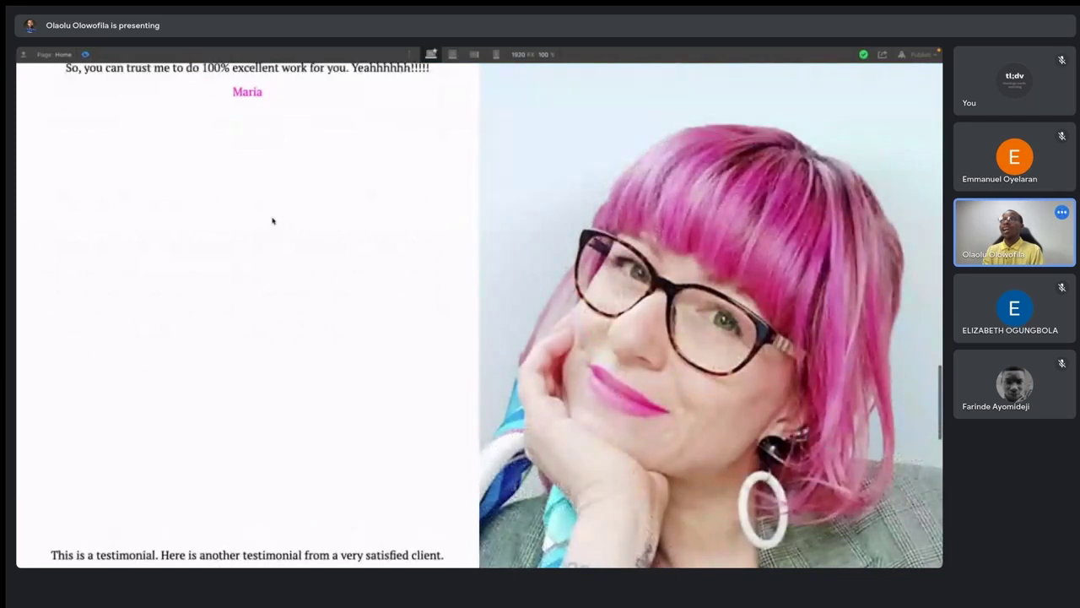
scroll(272, 223, "up", 3)
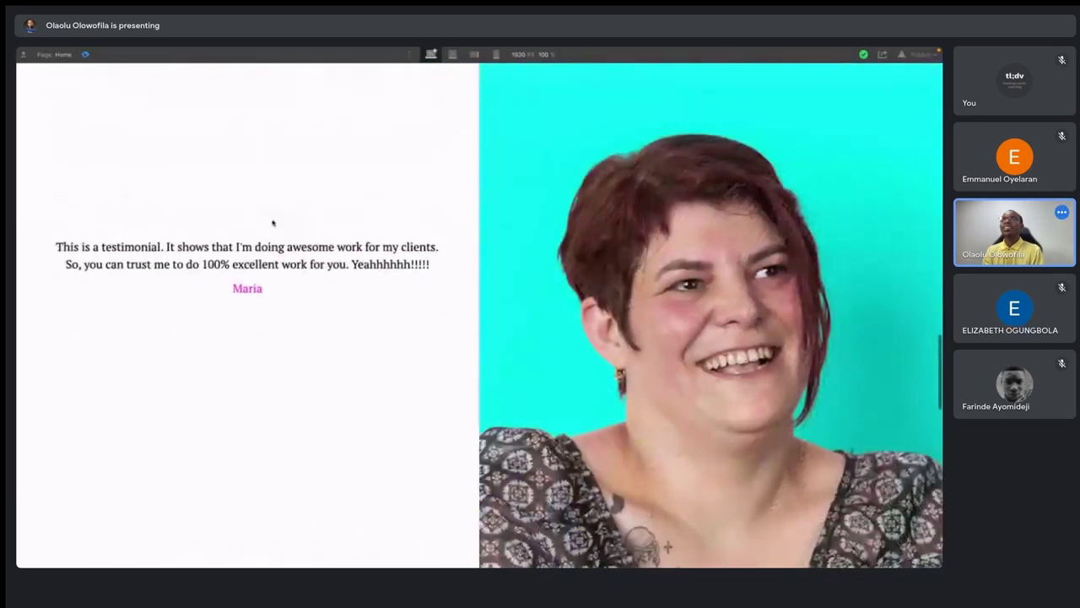
scroll(281, 199, "down", 2)
scroll(285, 182, "down", 4)
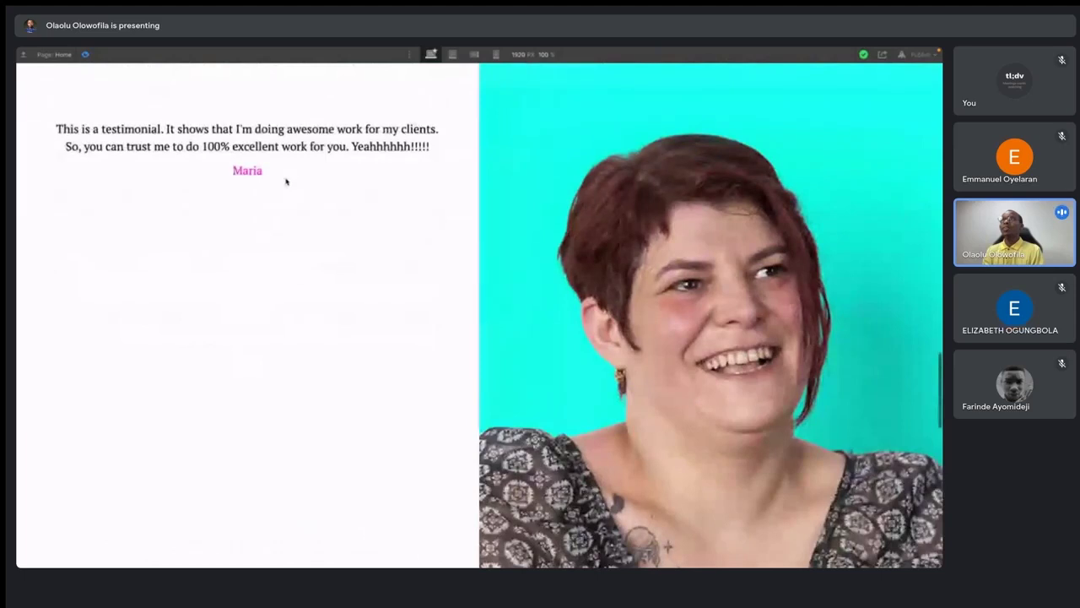
scroll(286, 178, "down", 1)
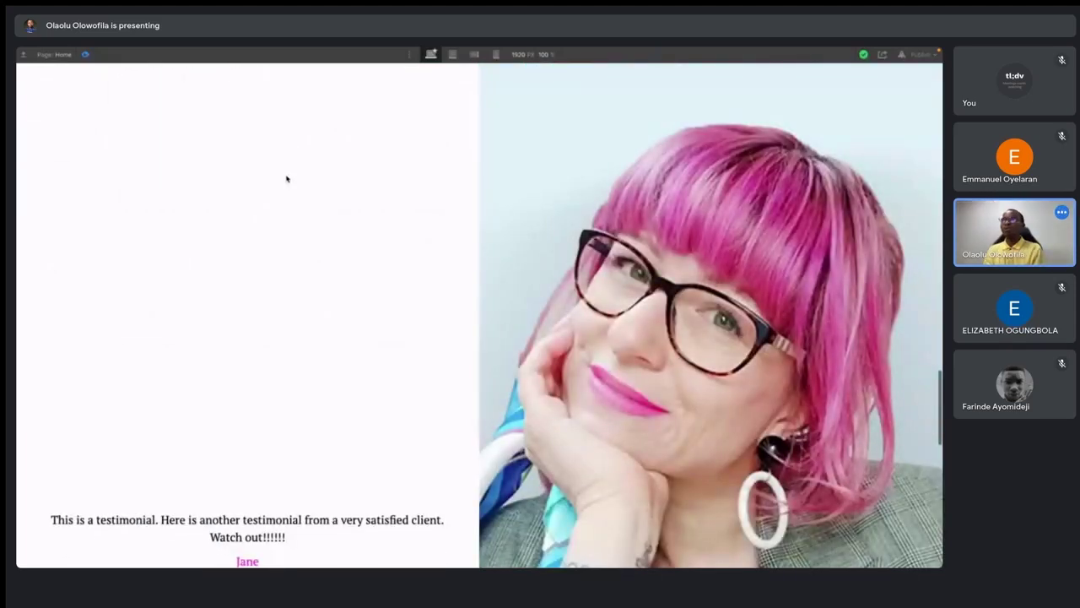
scroll(286, 178, "down", 10)
scroll(288, 160, "down", 2)
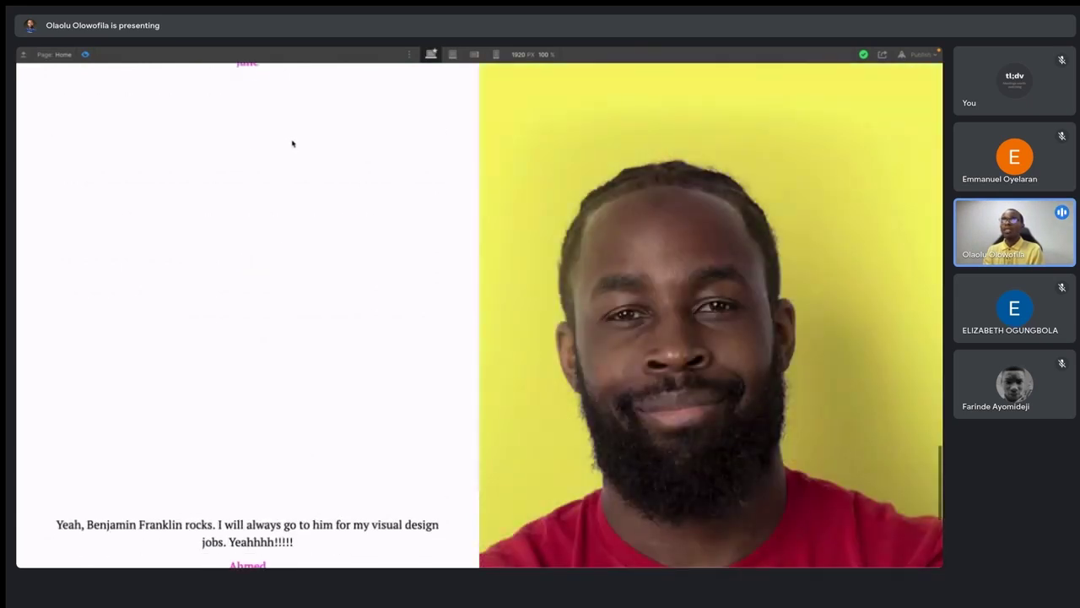
scroll(292, 144, "down", 1)
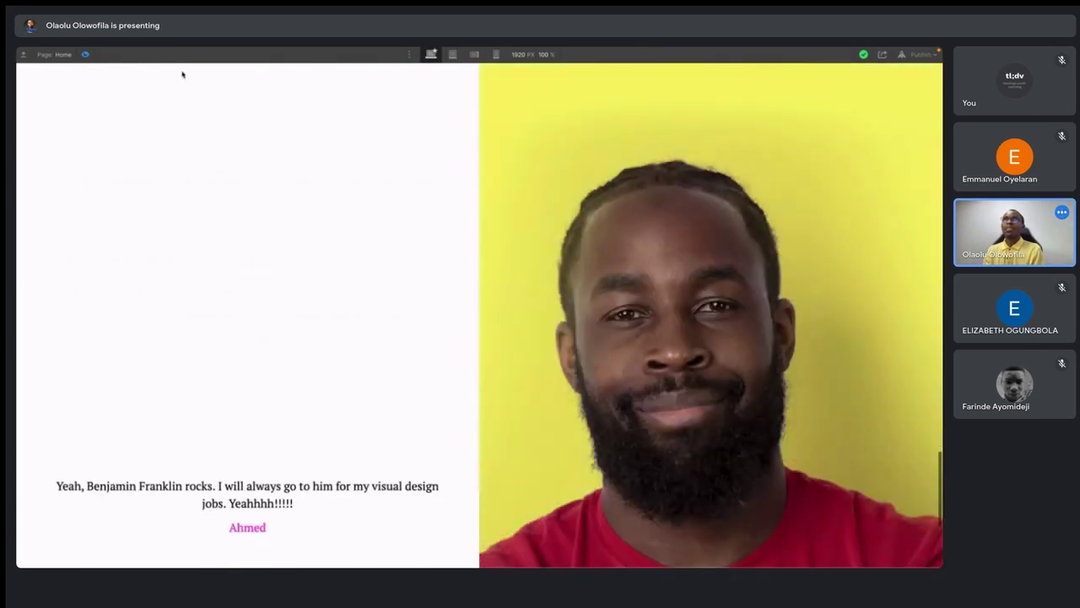
left_click(86, 54)
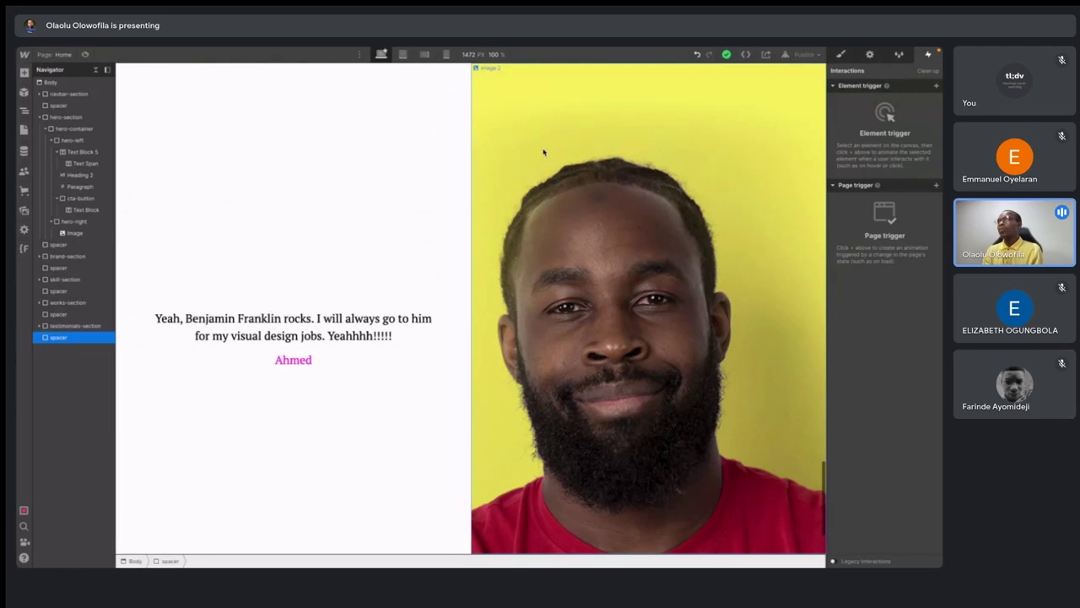
- Select the first testimonial inside the testimonials container and open its "Scroll into view" interaction settings
left_click(40, 325)
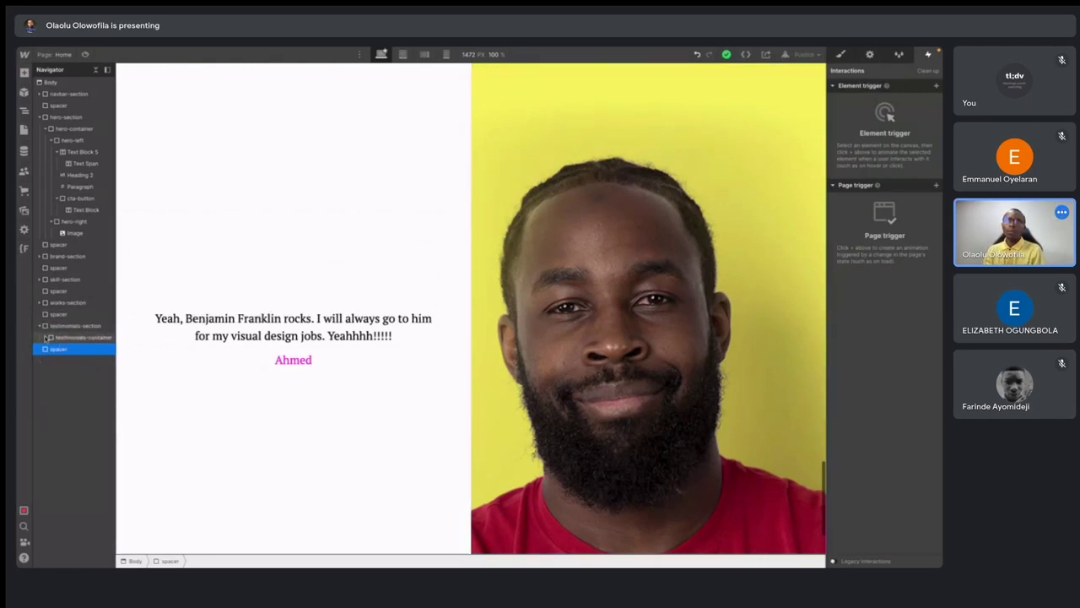
left_click(46, 338)
left_click(85, 361)
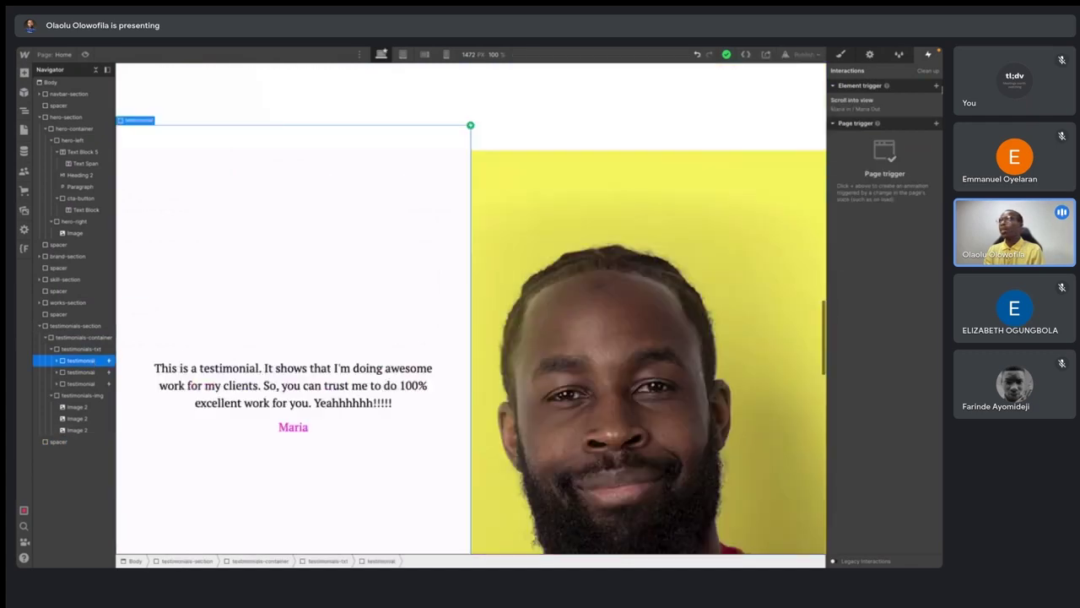
left_click(852, 100)
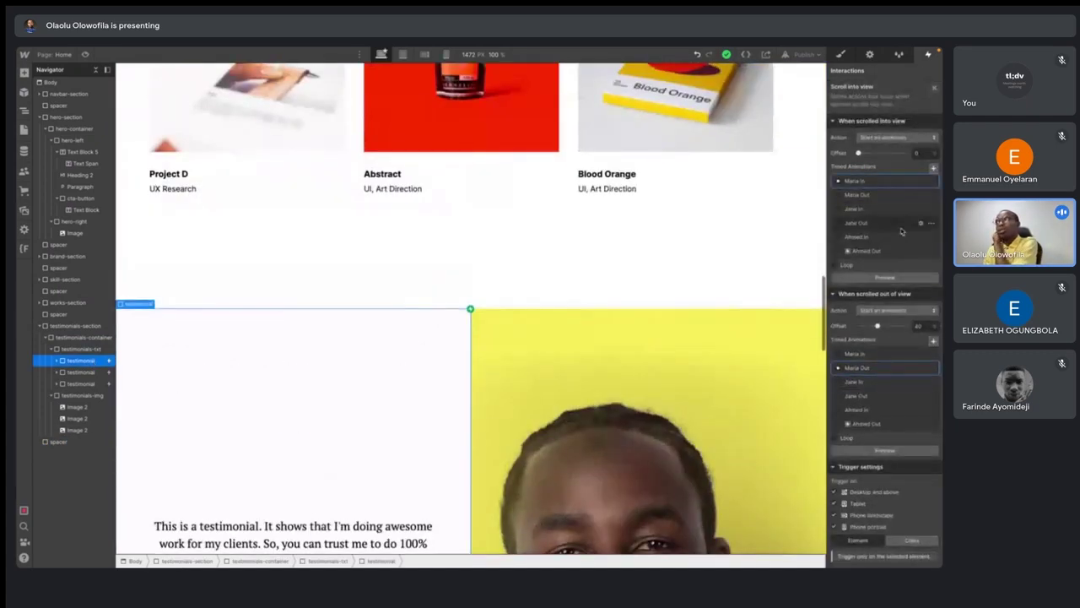
- Set the first testimonial's scrolled-out-of-view offset to 70% and preview the switch between images
left_click(918, 326)
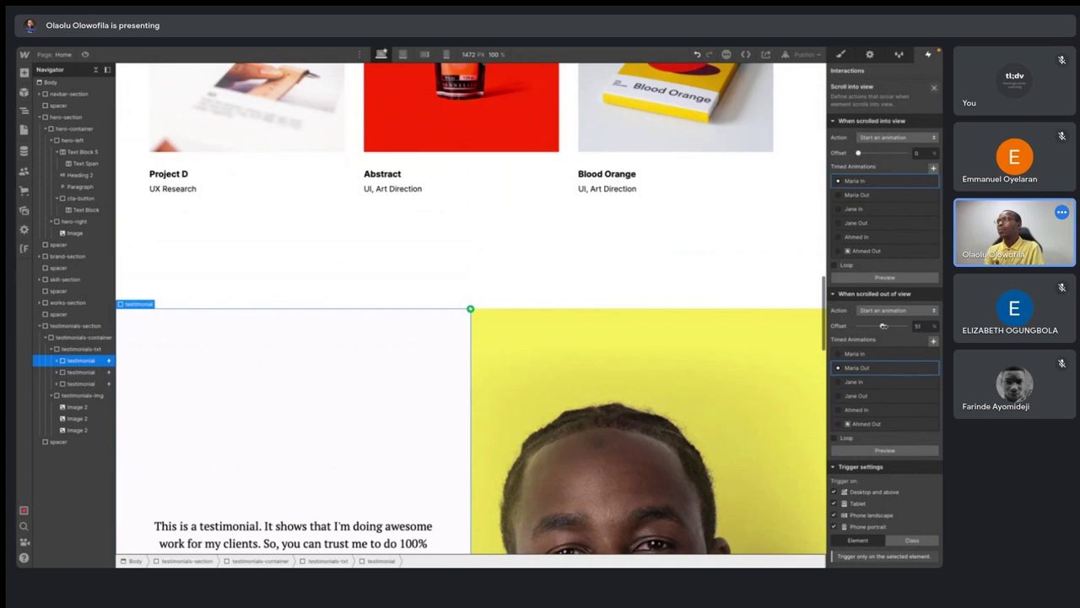
double_click(926, 326)
type("70")
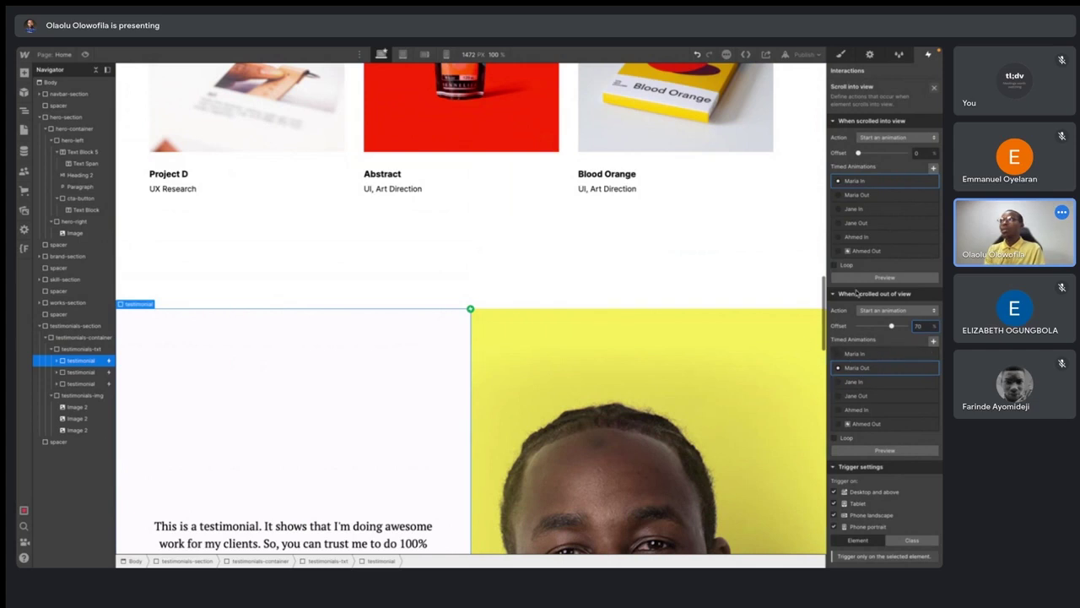
left_click(84, 54)
scroll(390, 337, "down", 5)
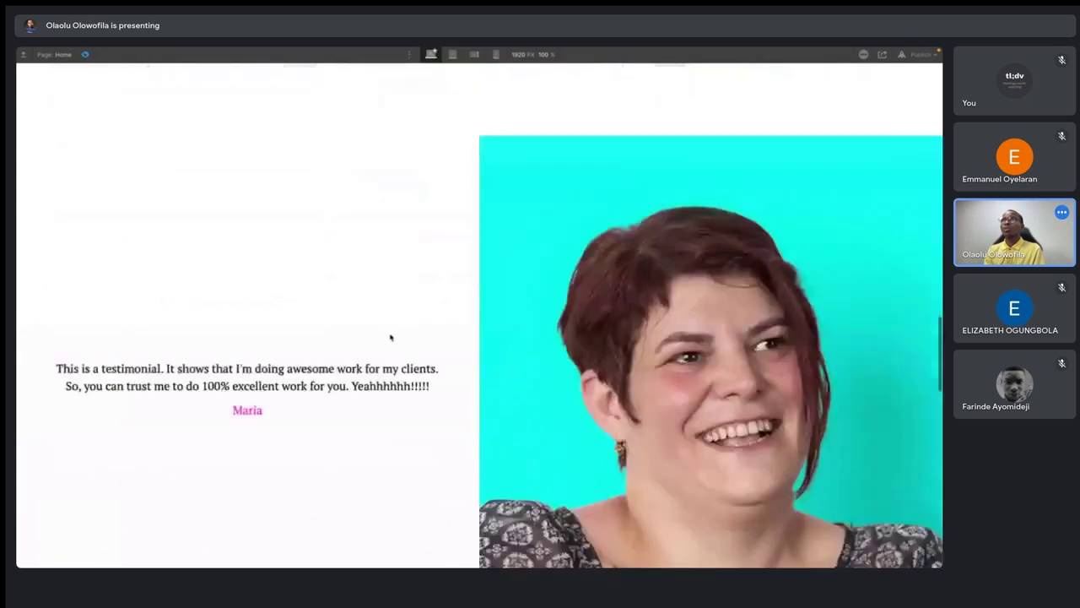
scroll(389, 338, "down", 3)
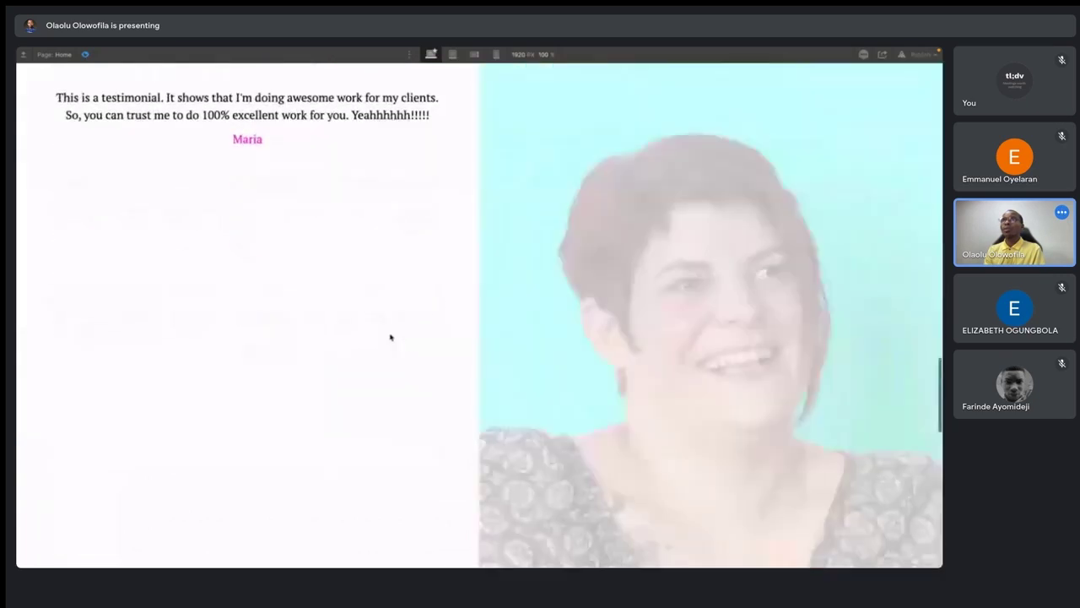
scroll(390, 336, "up", 3)
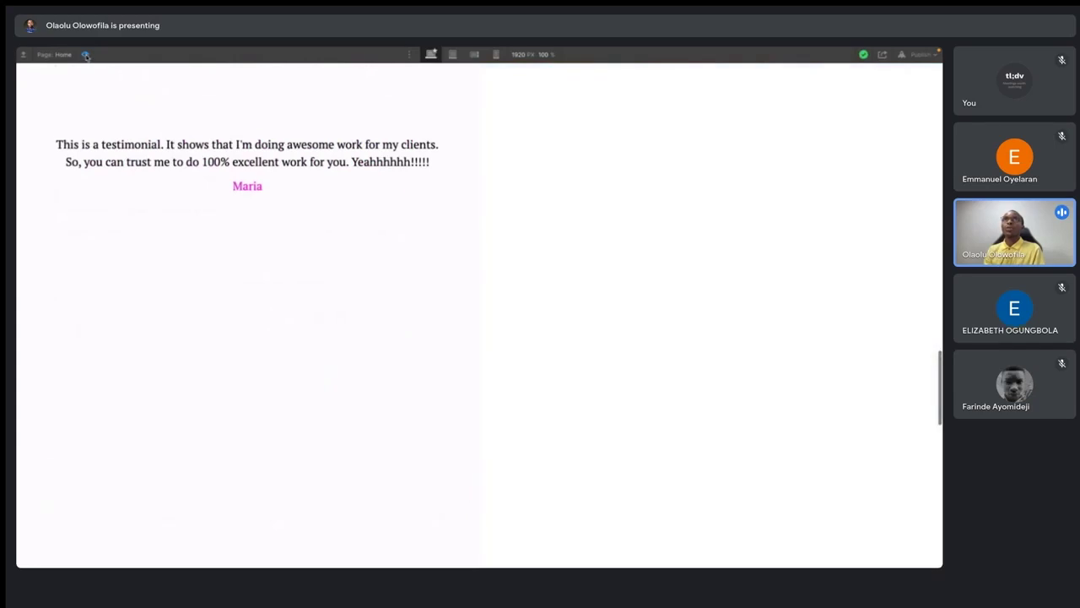
left_click(85, 54)
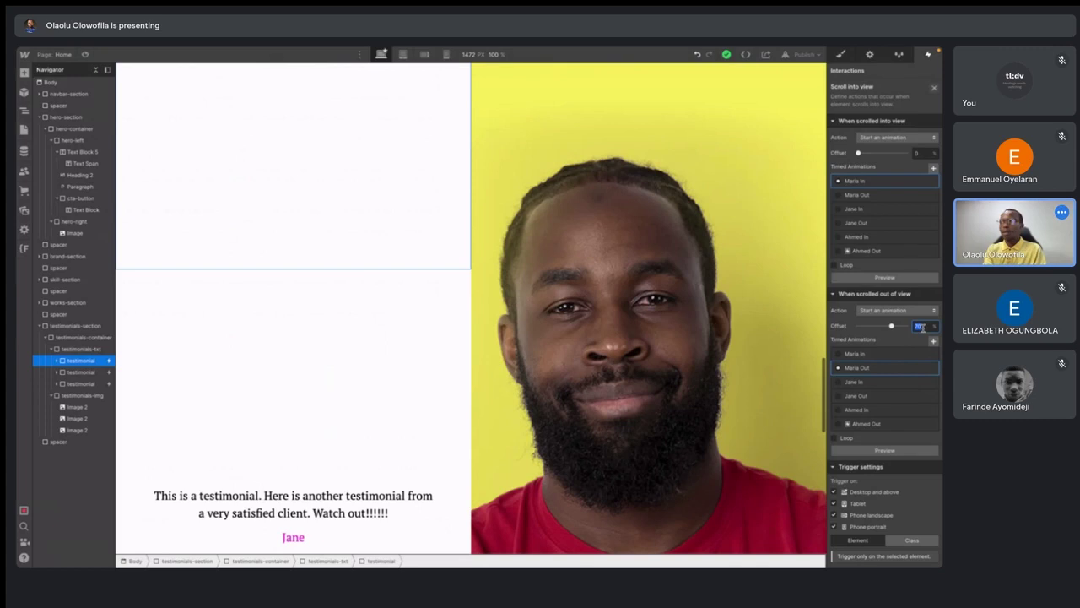
- Try a 10% scrolled-out-of-view offset on the first testimonial and preview when its image changes
key("Return")
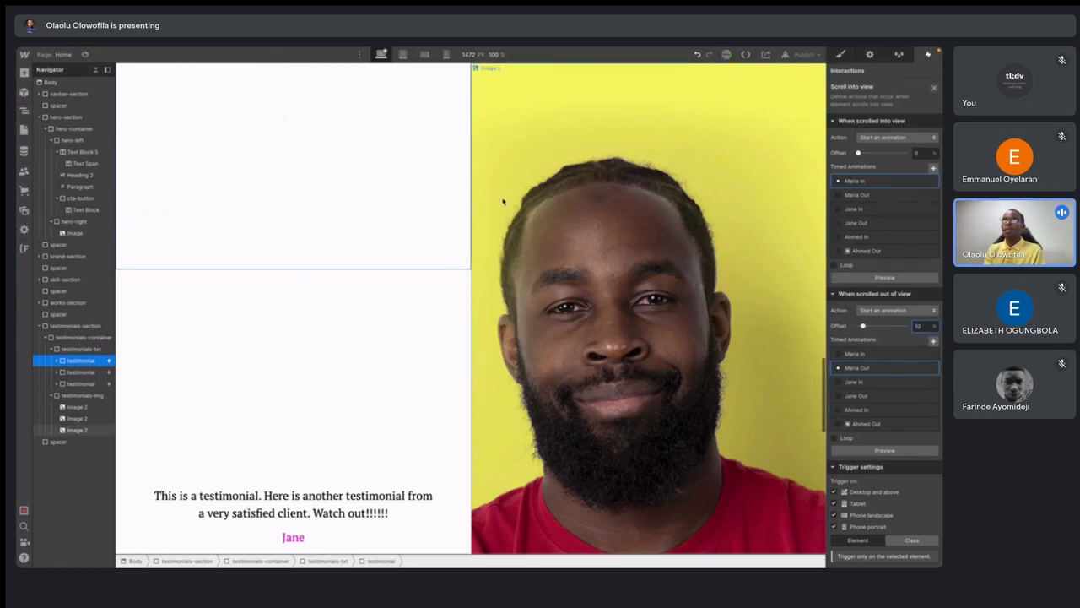
left_click(84, 54)
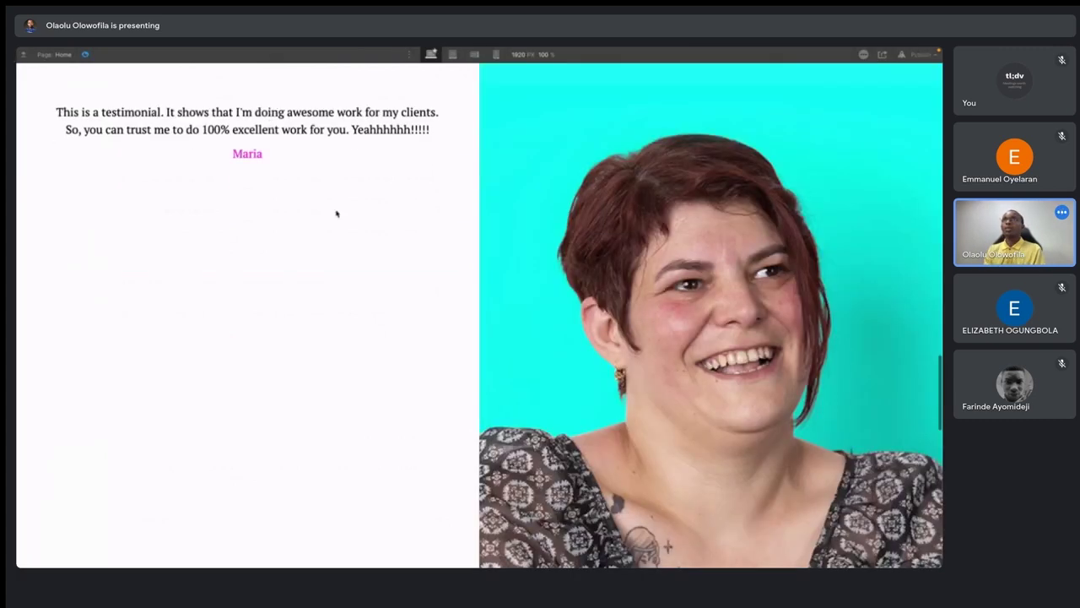
scroll(336, 213, "down", 1)
scroll(335, 214, "down", 2)
scroll(336, 213, "up", 1)
scroll(335, 213, "up", 2)
scroll(336, 214, "down", 1)
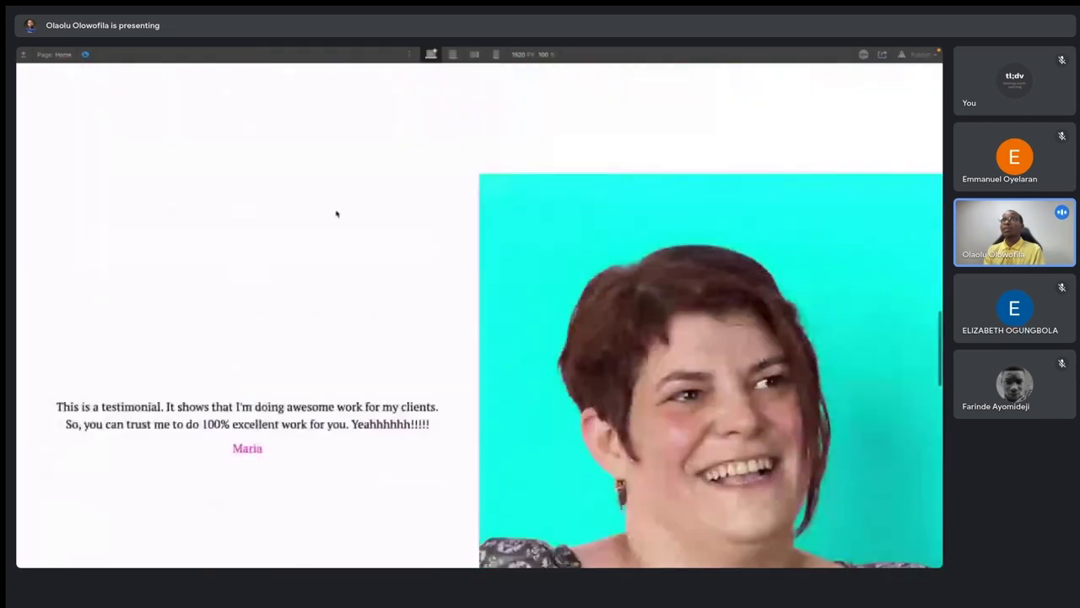
scroll(336, 213, "down", 2)
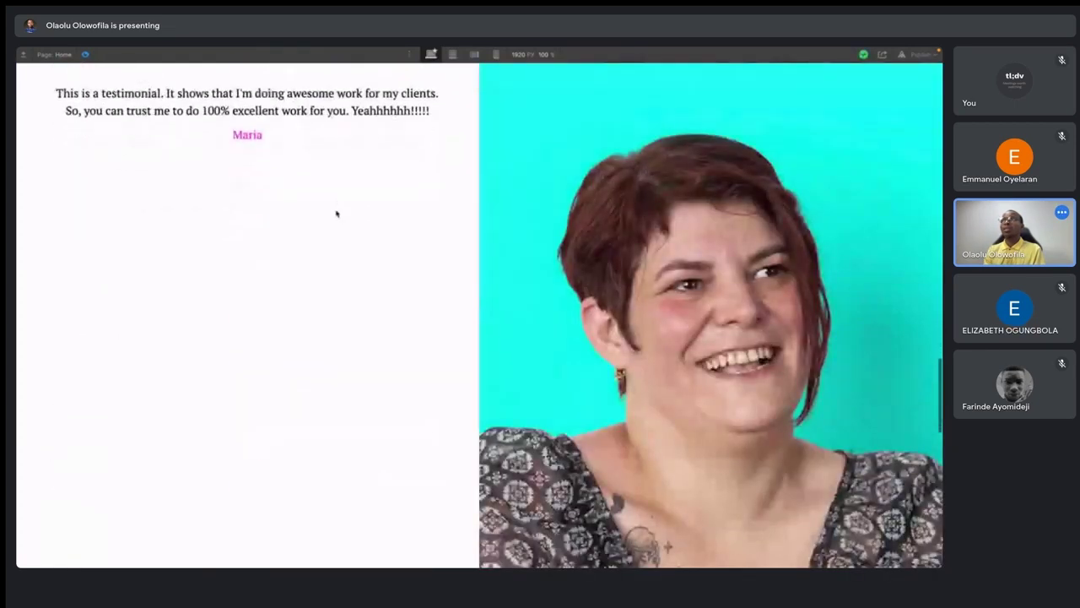
scroll(336, 213, "down", 1)
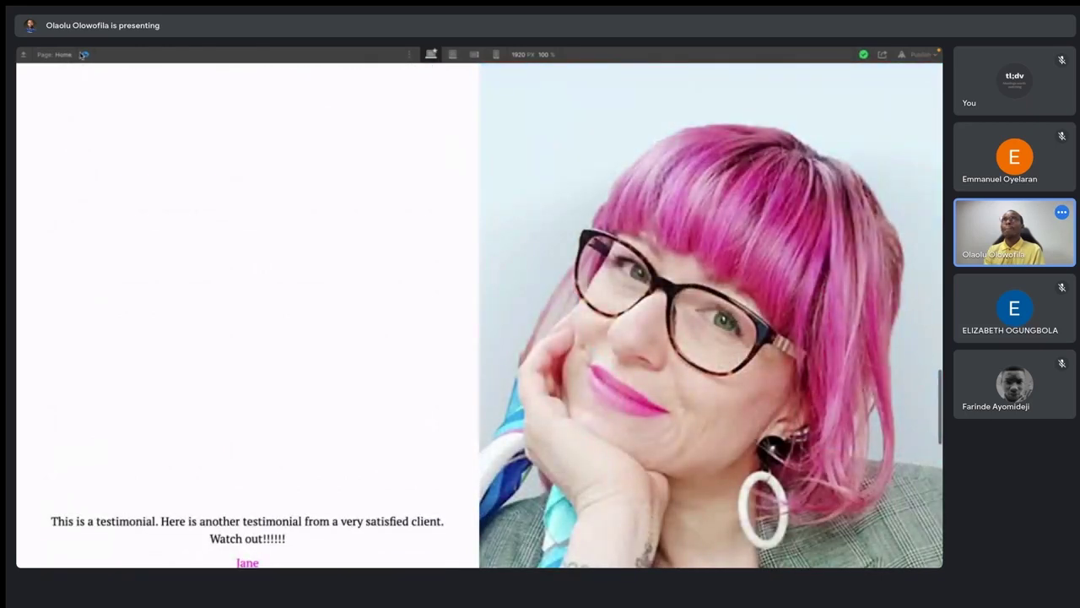
left_click(85, 55)
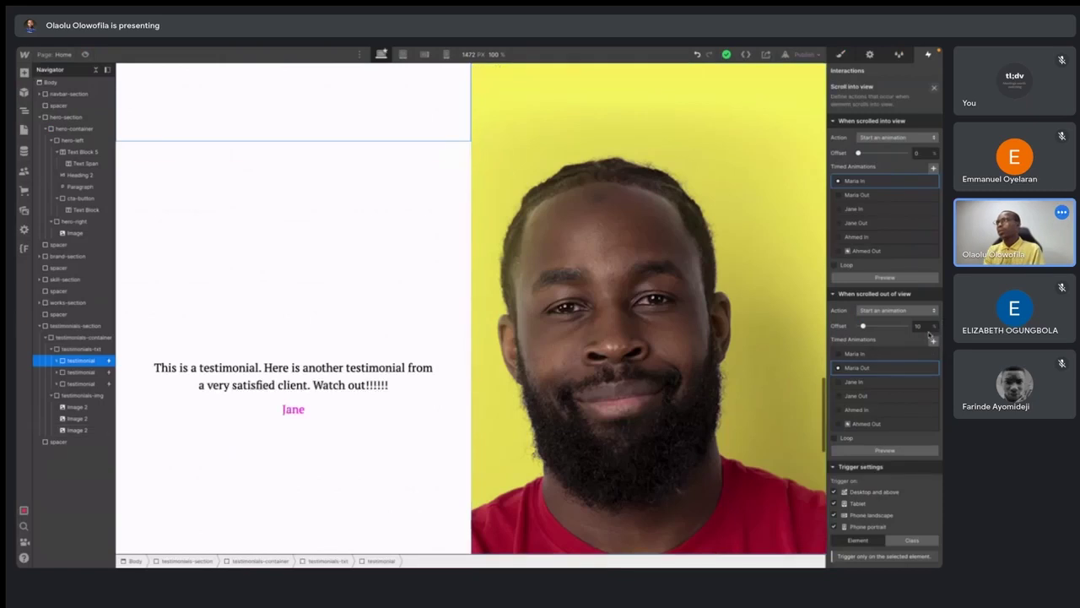
- Set the first testimonial's scrolled-out-of-view offset to 50% and preview the image transitions
left_click(923, 325)
type("50")
left_click(86, 55)
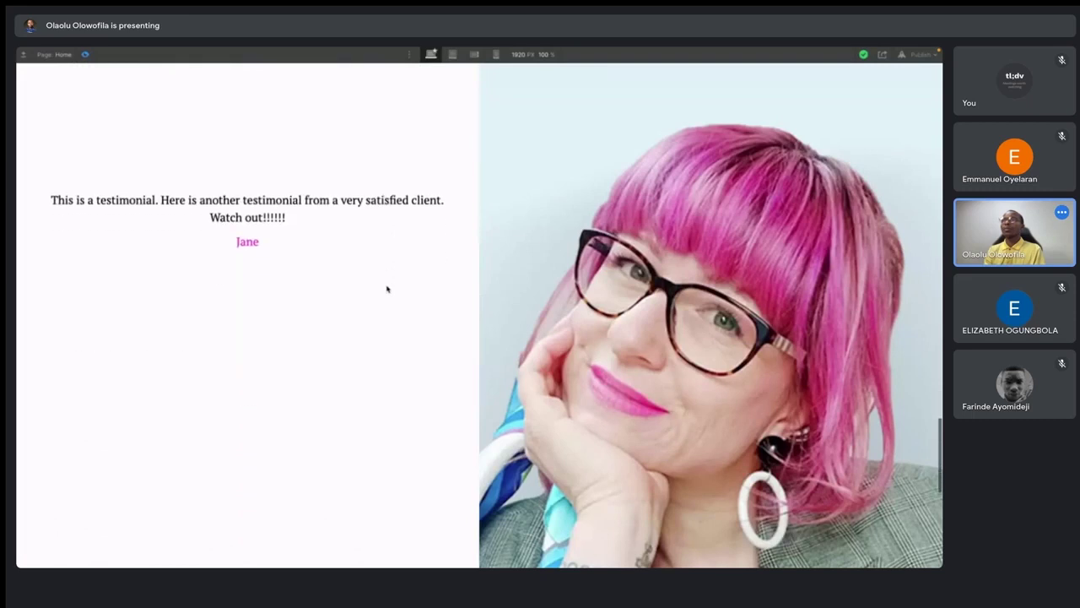
left_click(85, 55)
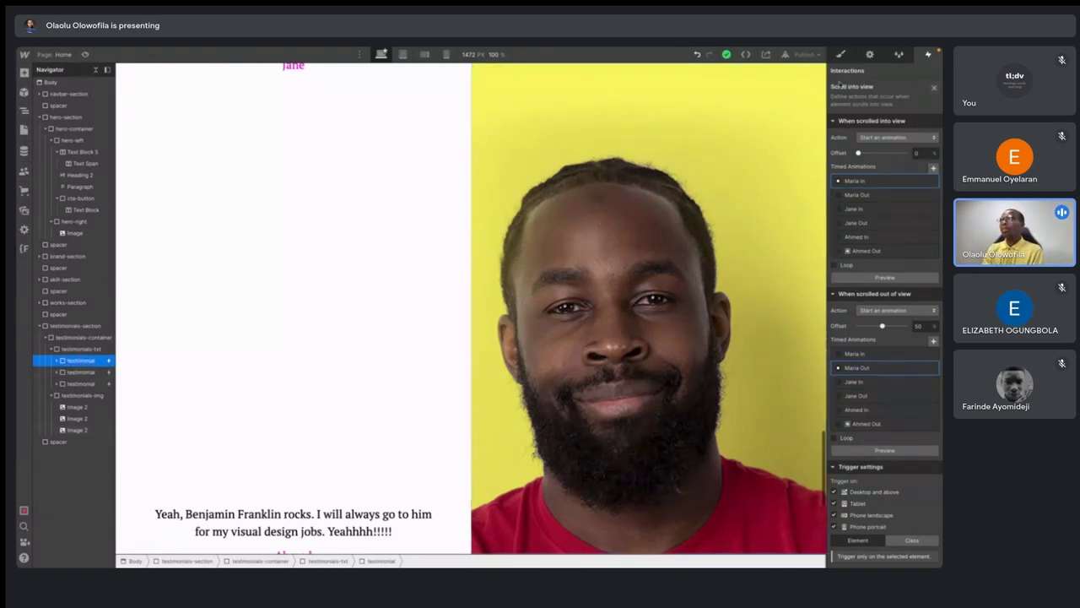
- Set the height of the first testimonial to 60 VH in its styles
left_click(841, 55)
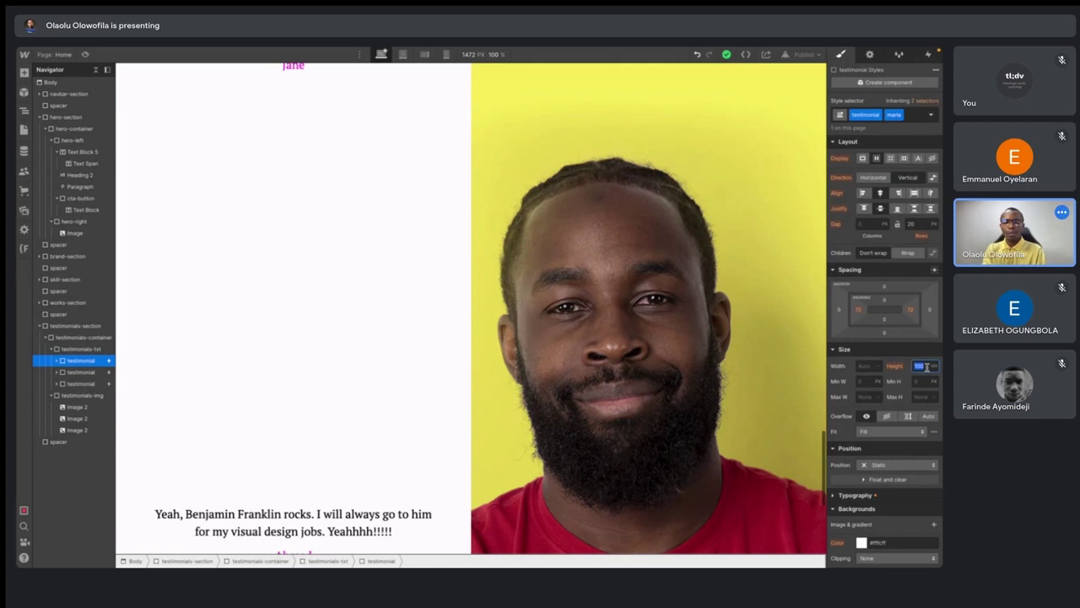
type("60")
key("Return")
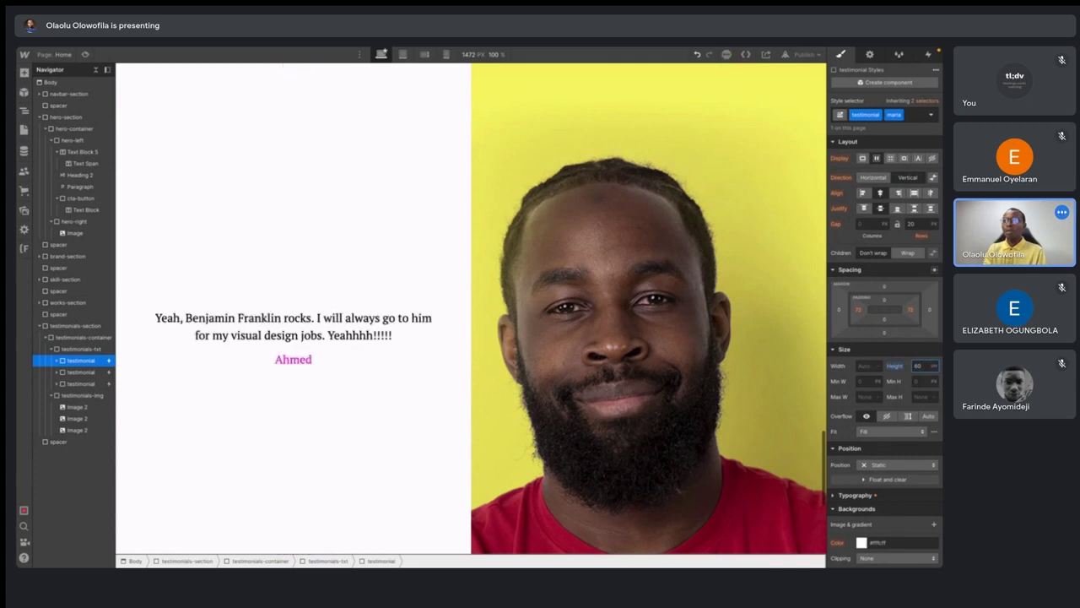
- Preview the page and check how the images switch between the first and second testimonials at the new height
scroll(390, 417, "up", 5)
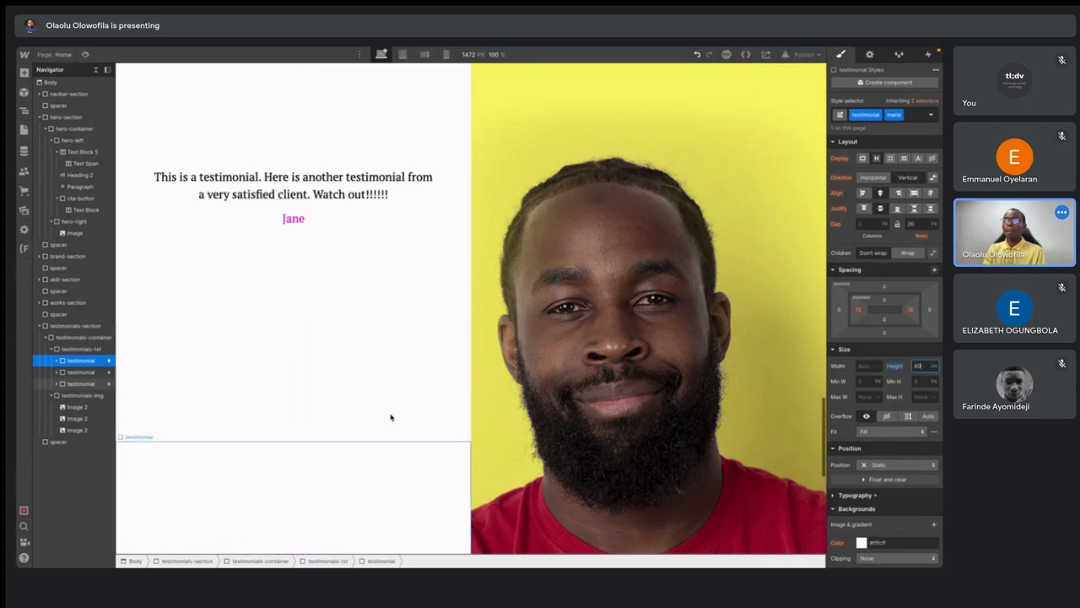
scroll(391, 416, "up", 5)
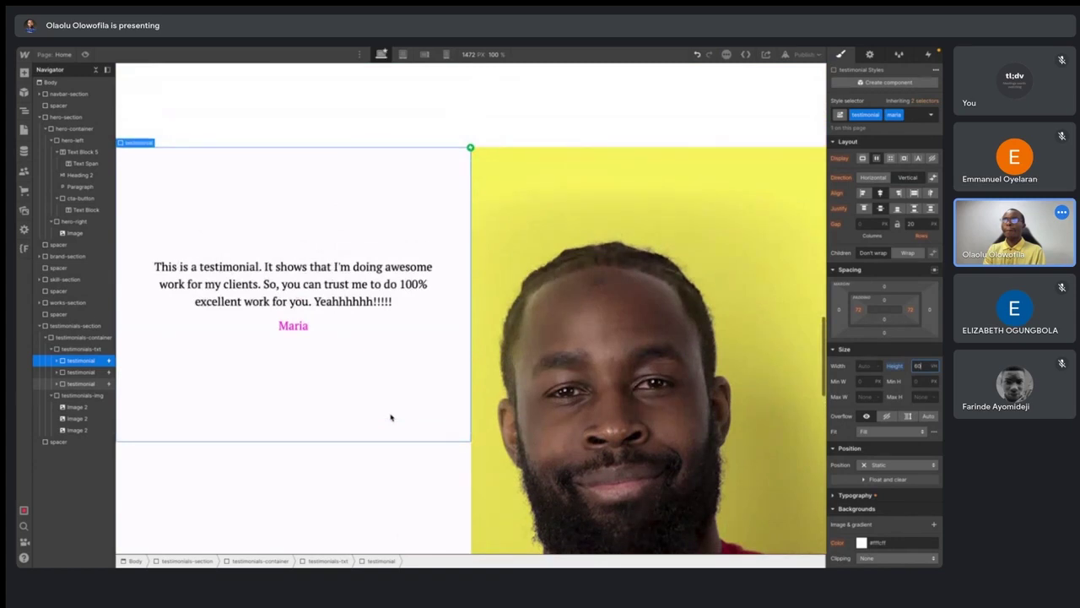
left_click(85, 54)
scroll(250, 351, "down", 3)
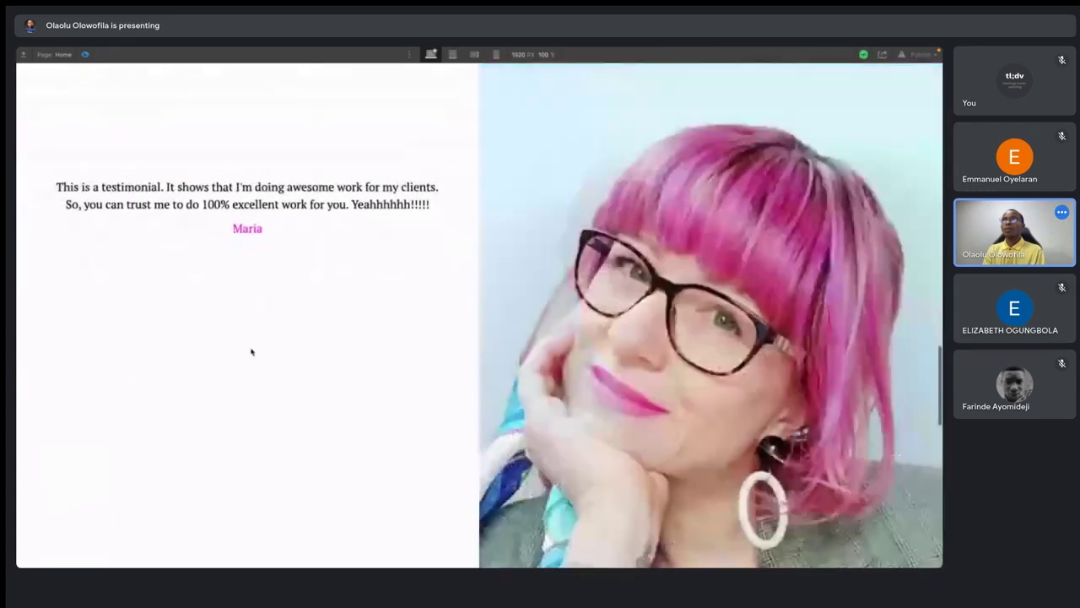
scroll(250, 351, "down", 5)
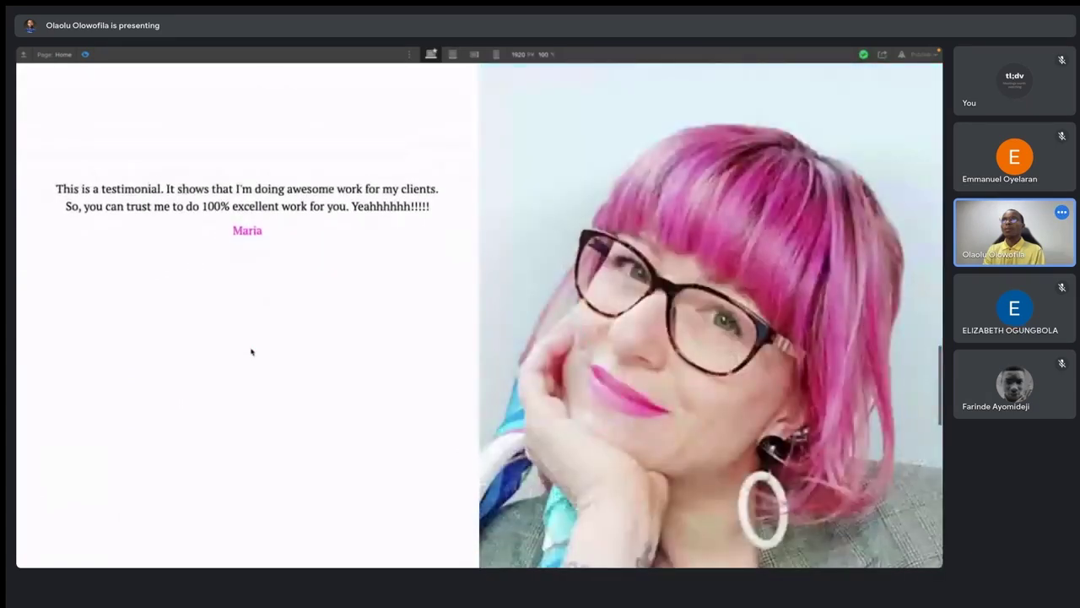
scroll(251, 351, "down", 6)
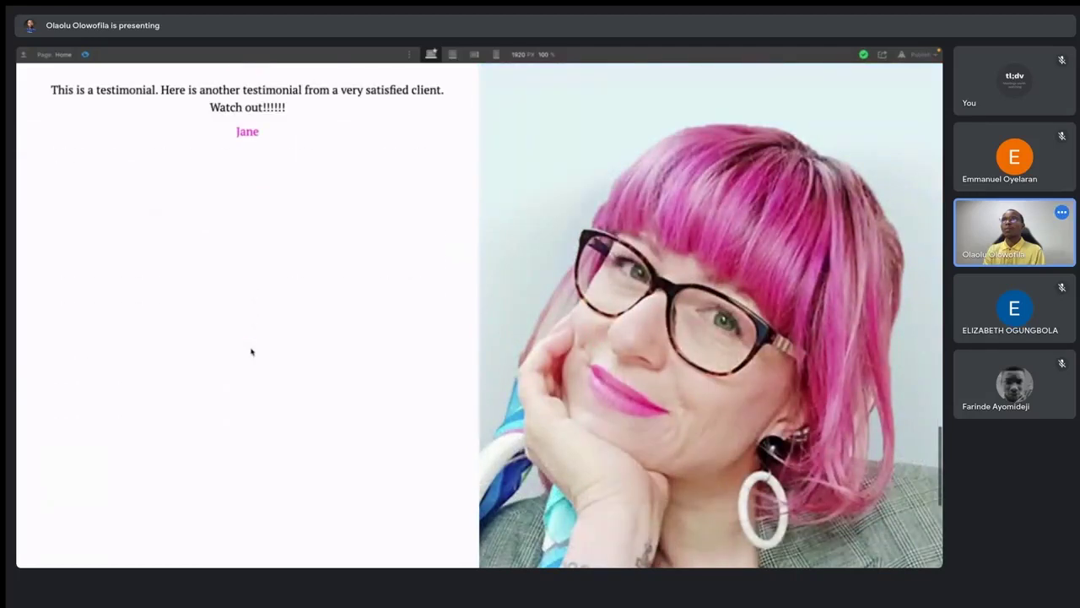
scroll(251, 351, "up", 10)
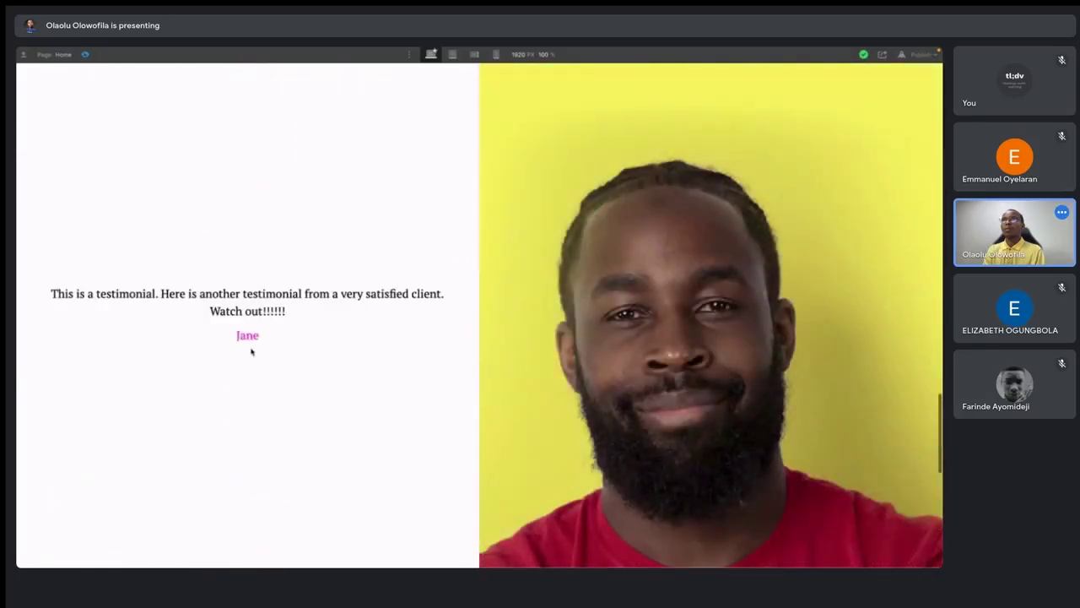
scroll(251, 351, "down", 8)
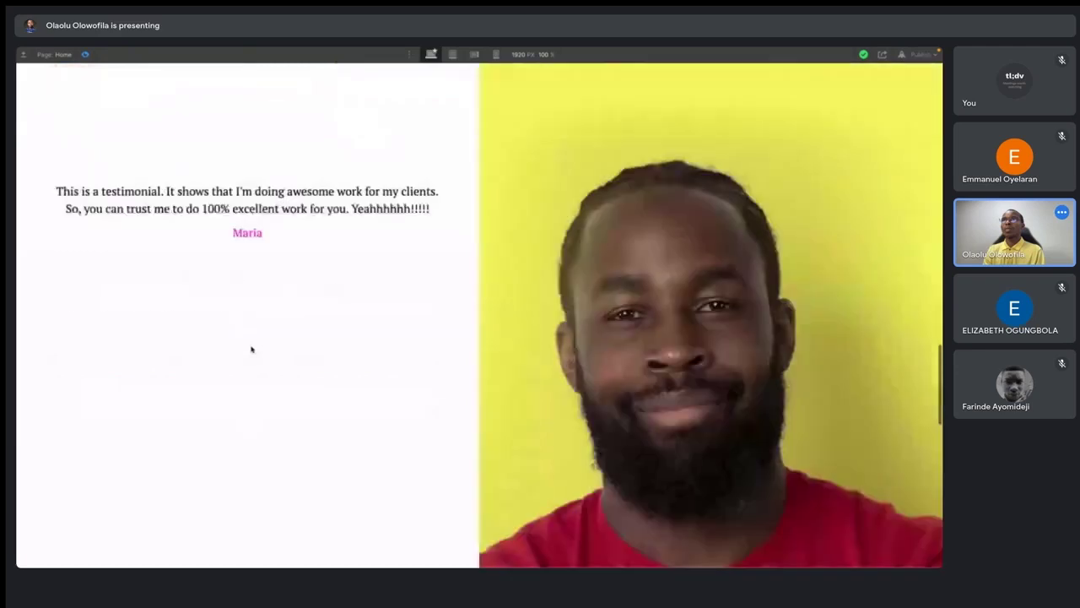
scroll(250, 349, "down", 5)
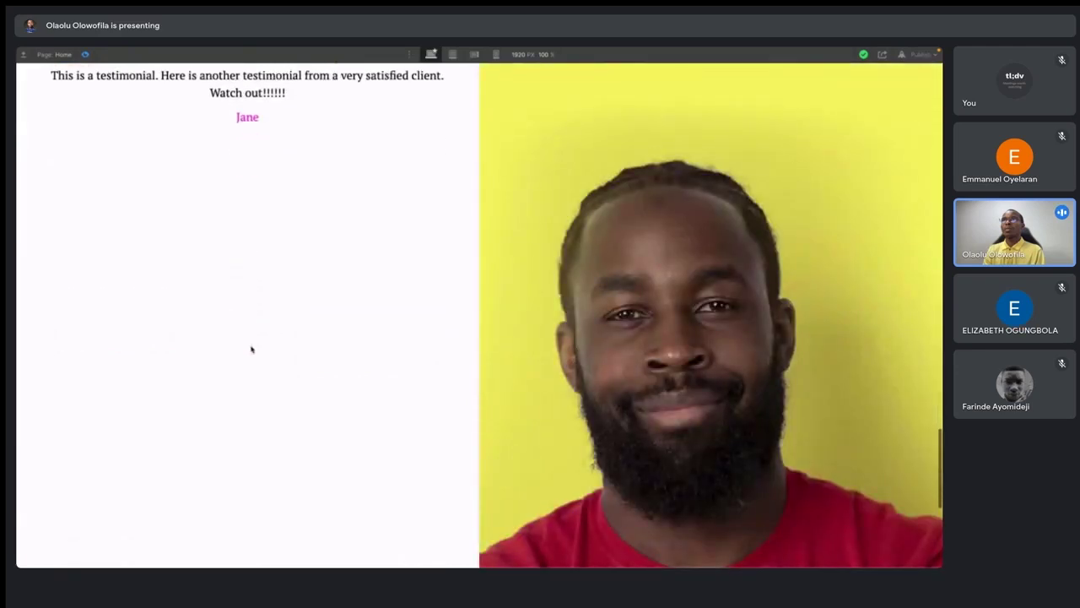
- Re-enter the testimonials section from the works section above and check which image accompanies the first testimonial
scroll(251, 349, "up", 10)
scroll(250, 348, "up", 3)
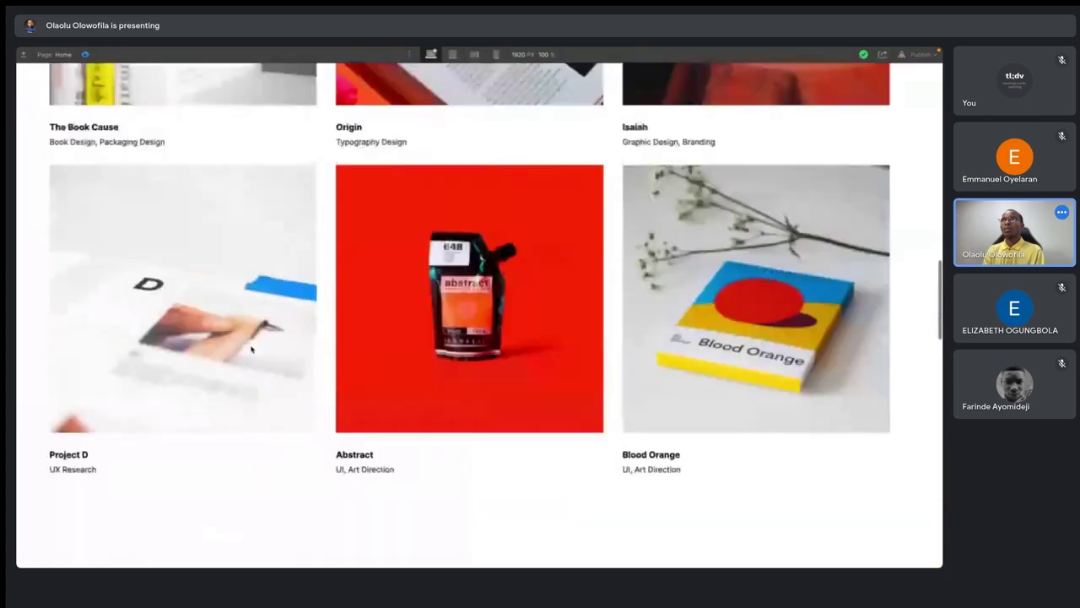
scroll(253, 349, "down", 7)
scroll(253, 306, "up", 8)
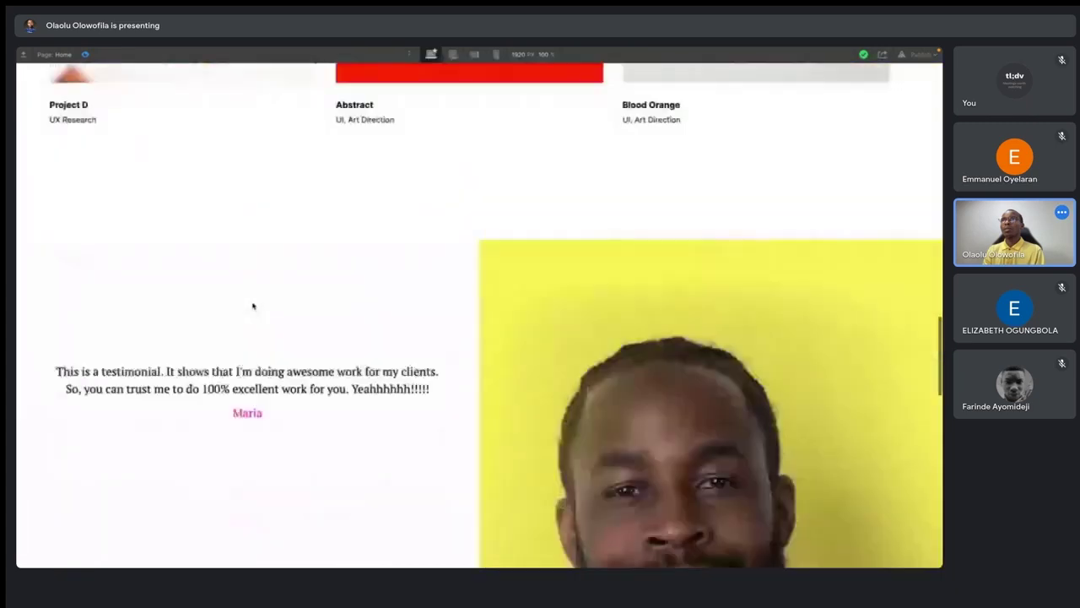
scroll(264, 252, "down", 3)
scroll(264, 253, "down", 4)
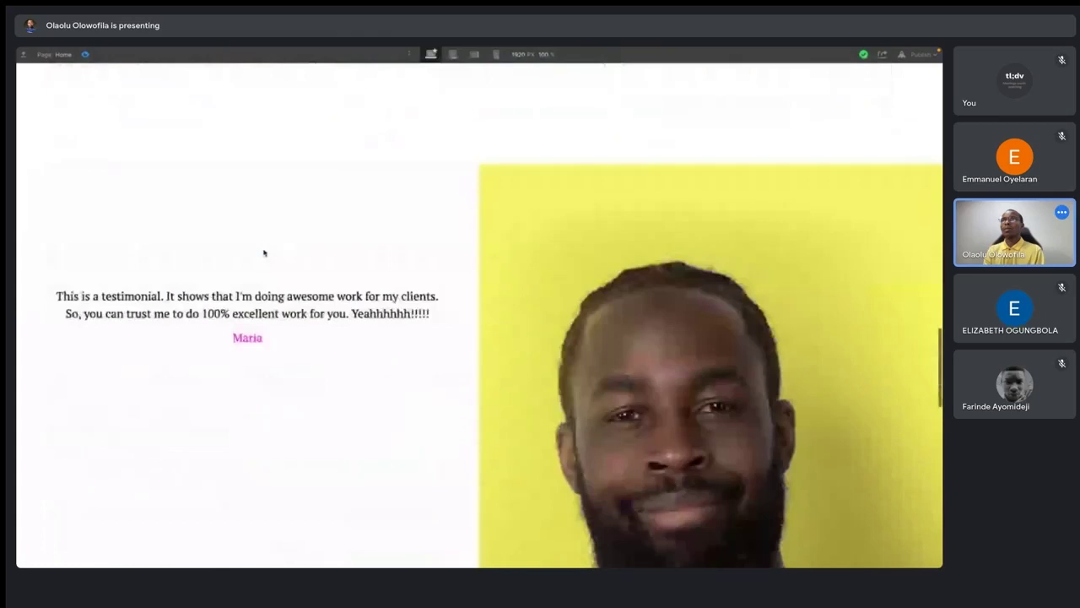
scroll(265, 250, "up", 10)
scroll(265, 251, "down", 5)
scroll(266, 211, "down", 7)
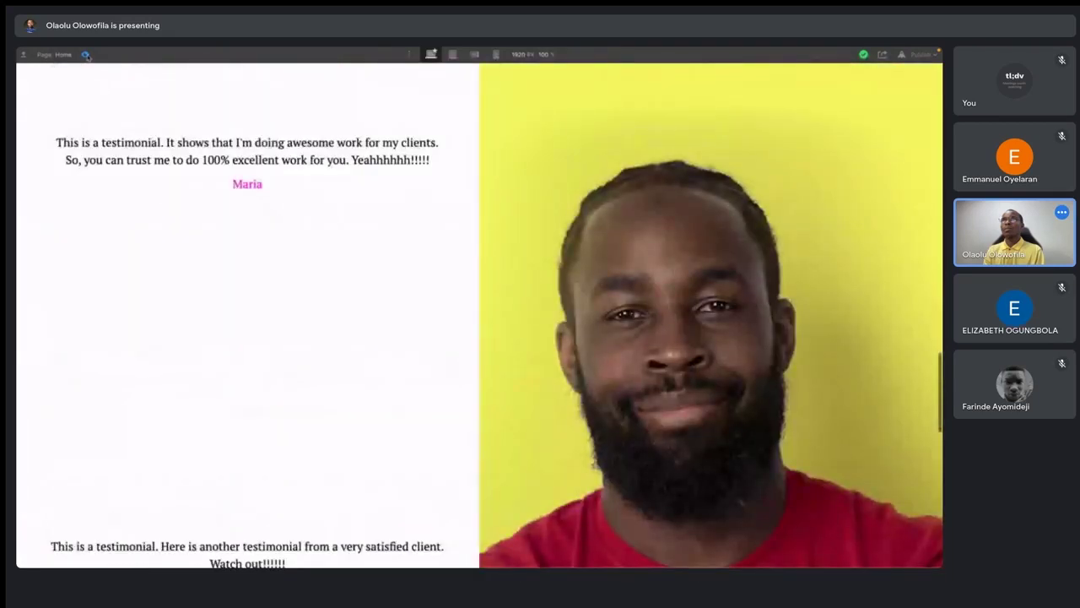
- Restart the preview and check the image transitions across all three testimonials, then return to the editor
left_click(87, 55)
left_click(87, 55)
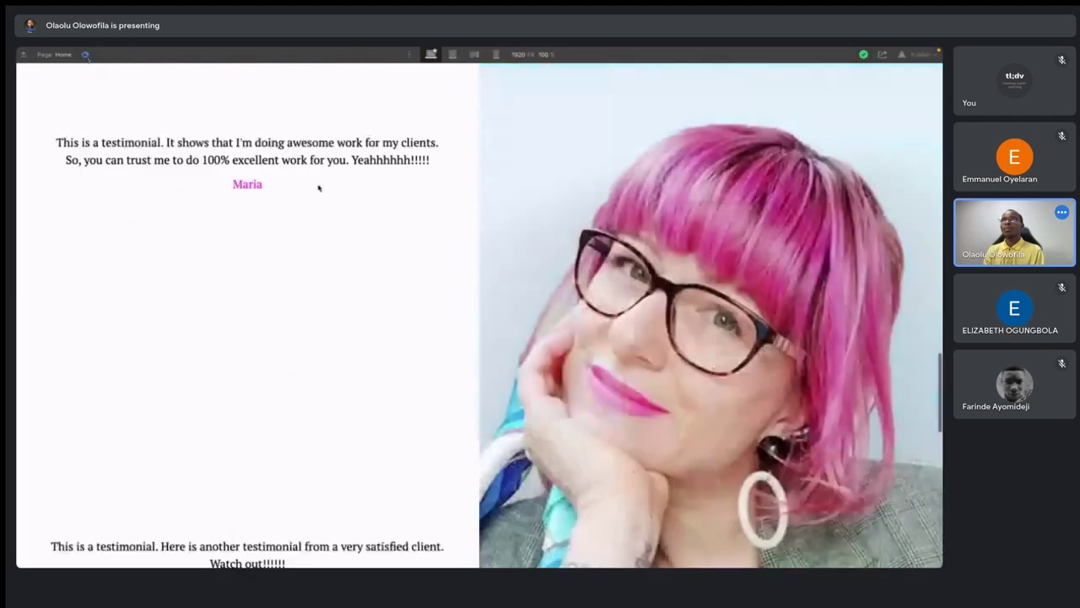
scroll(318, 188, "up", 5)
scroll(318, 187, "down", 4)
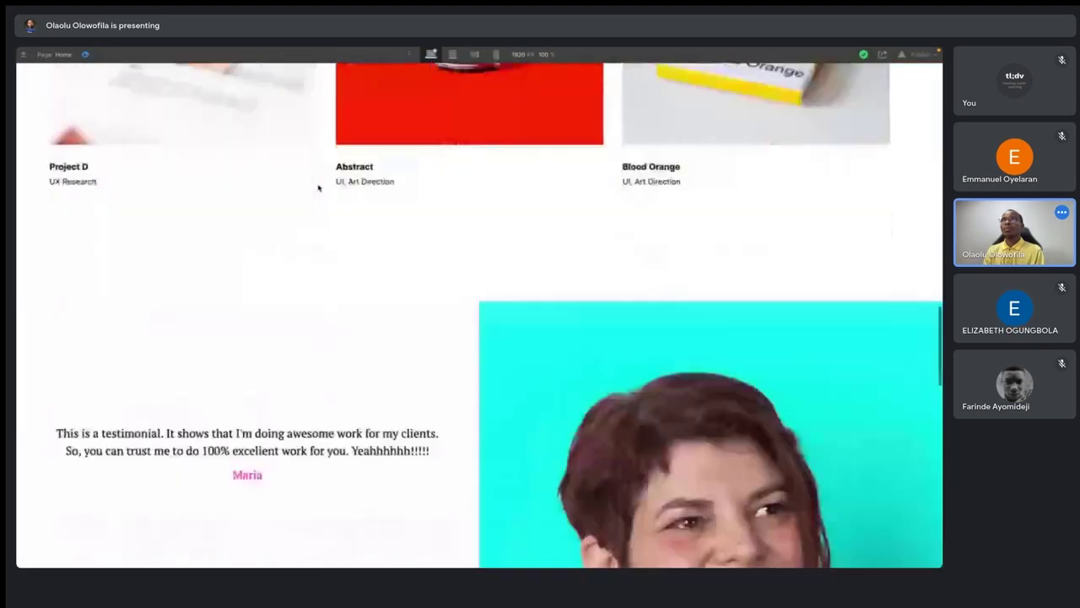
scroll(318, 187, "down", 4)
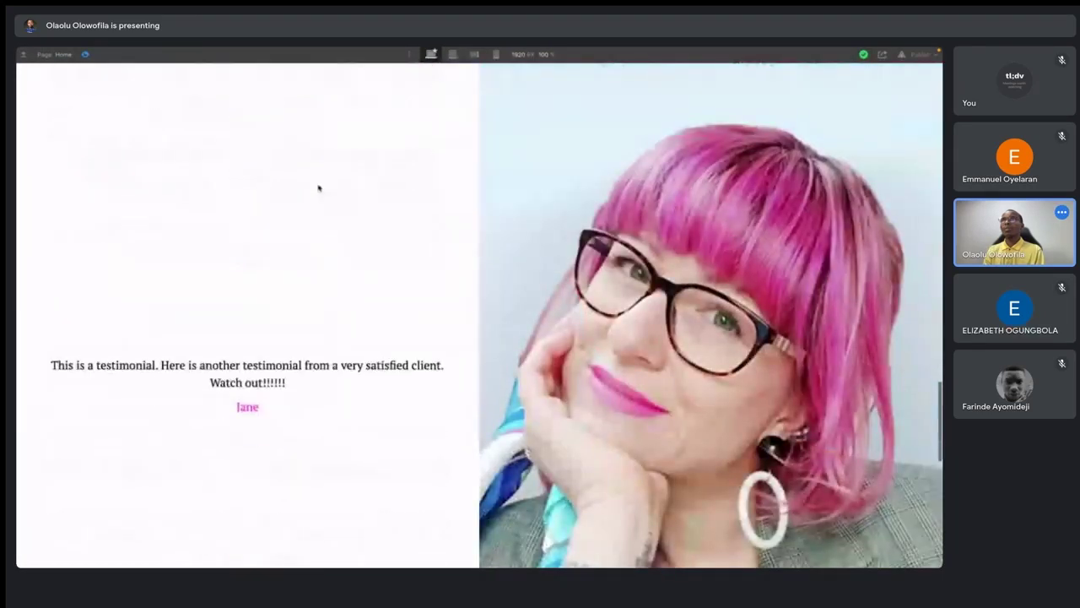
scroll(318, 187, "down", 5)
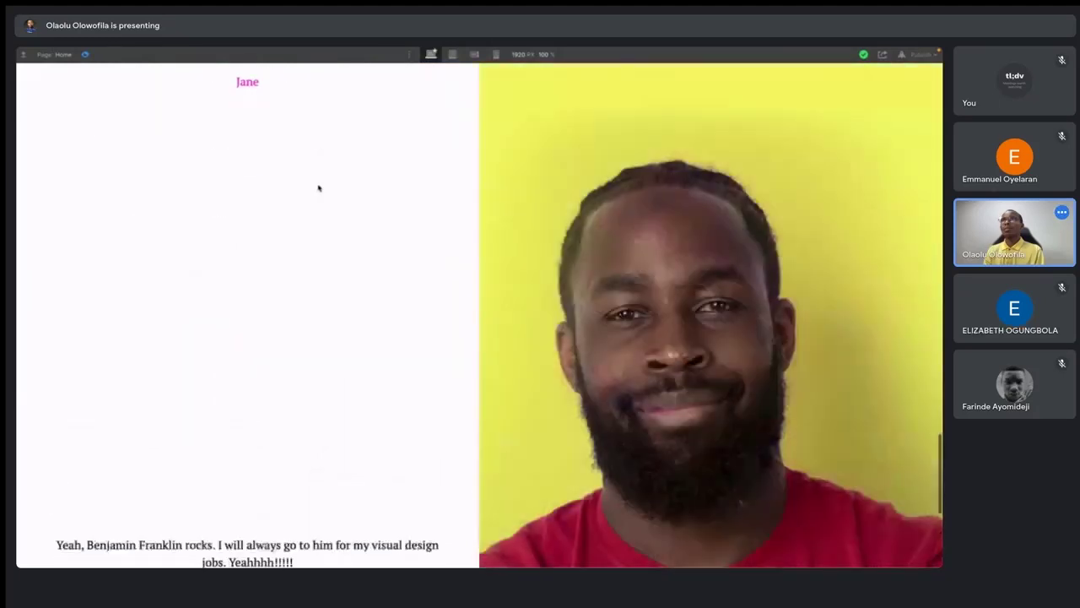
scroll(318, 187, "down", 2)
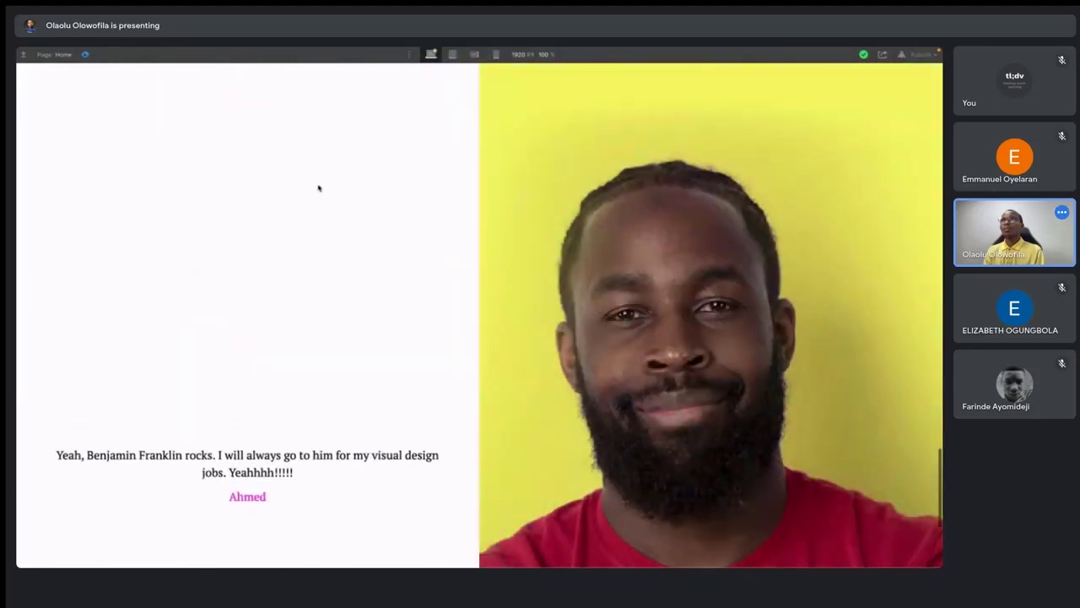
left_click(87, 54)
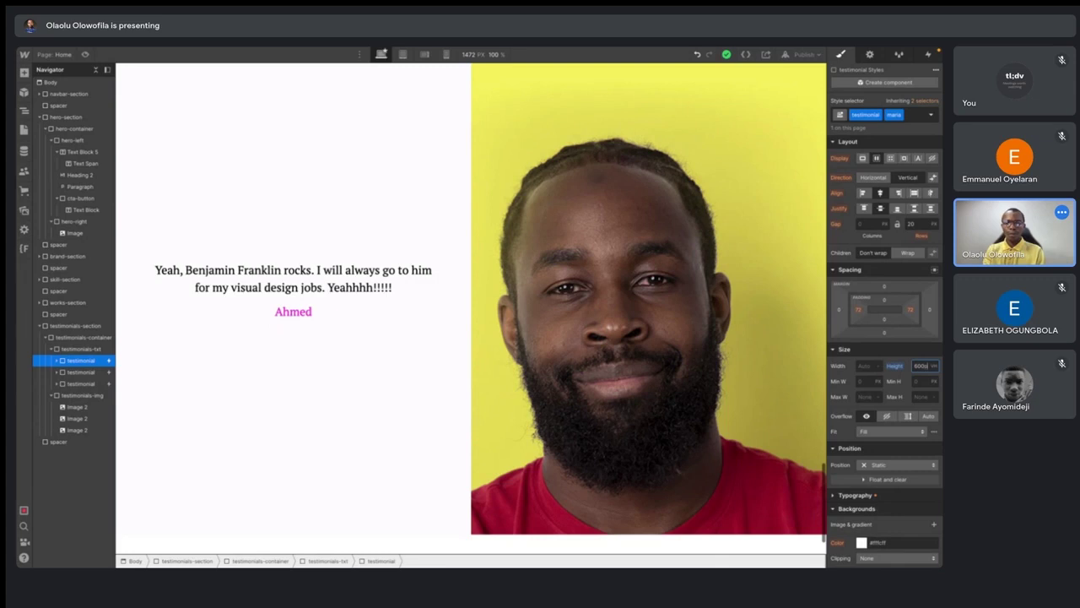
- Set the height of the first testimonial to 600 px in its styles
key("Return")
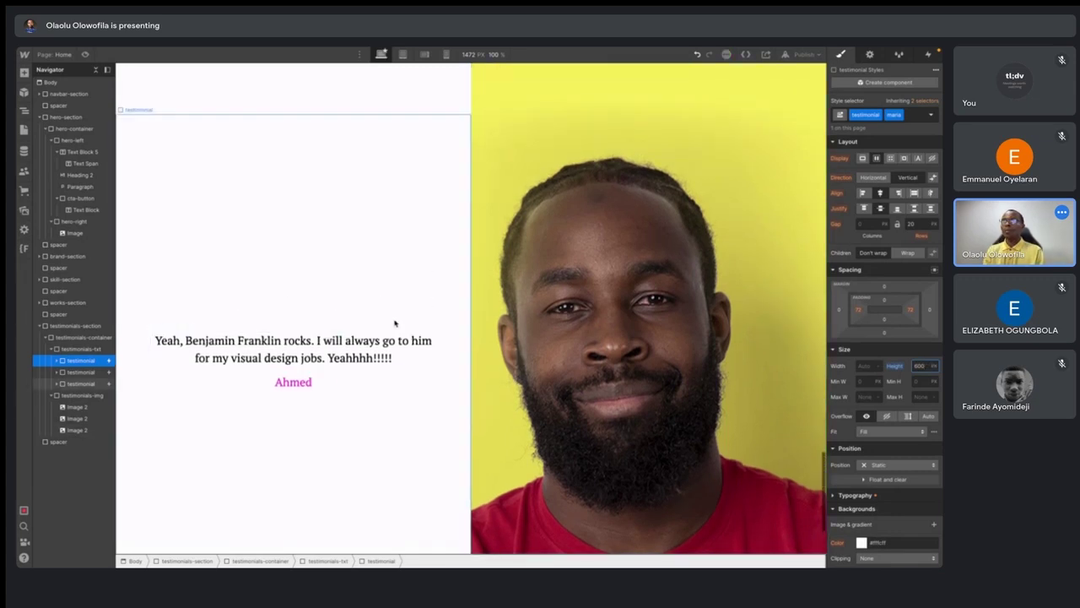
scroll(394, 323, "up", 7)
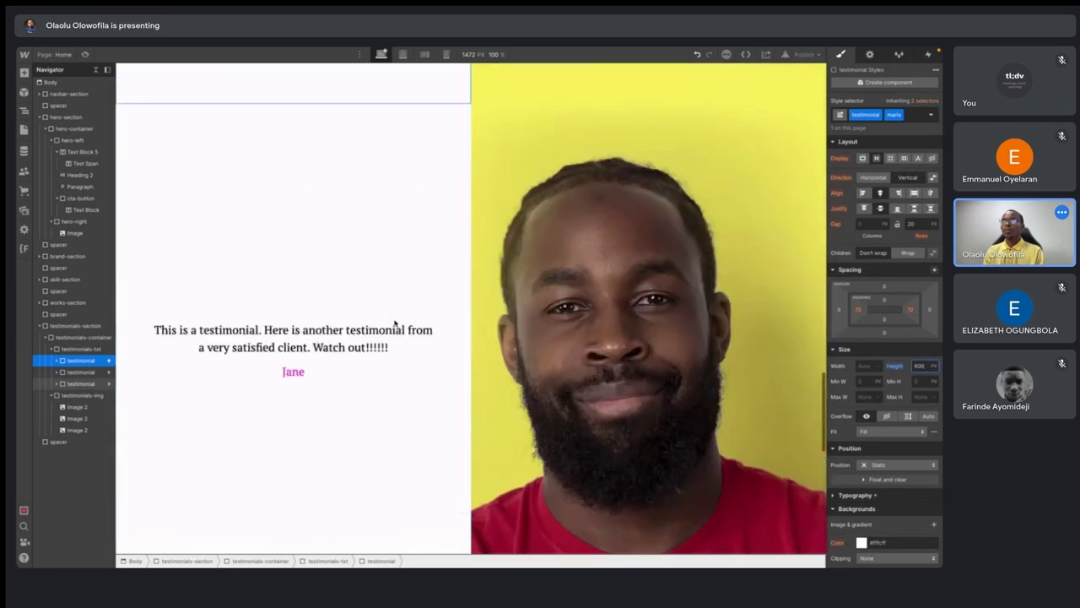
scroll(394, 323, "up", 3)
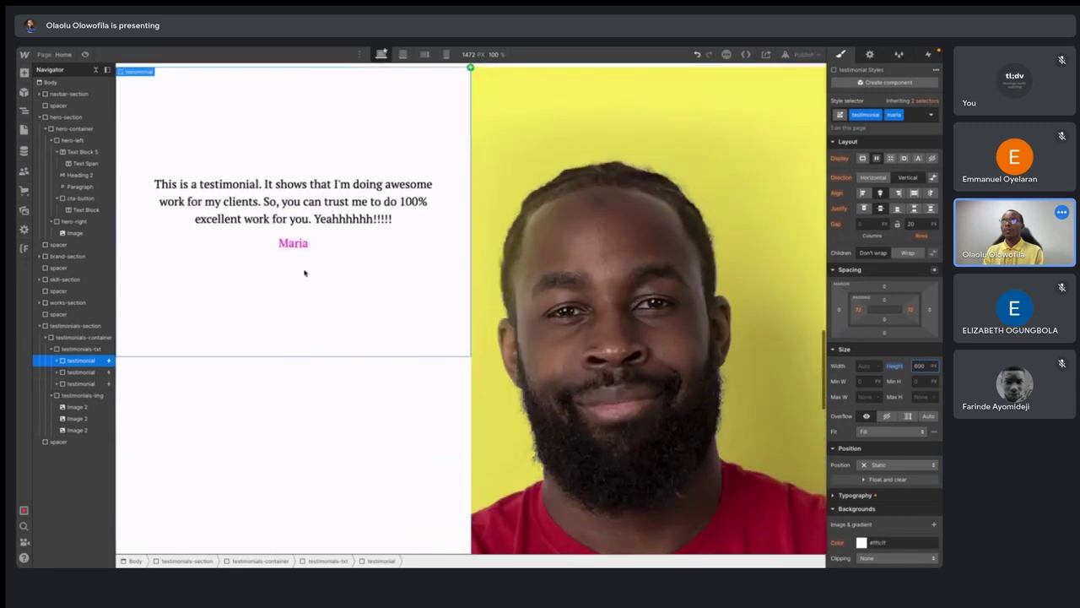
- Preview the image transitions through all three testimonials in both scroll directions with the 600 px height
left_click(87, 54)
scroll(250, 170, "down", 5)
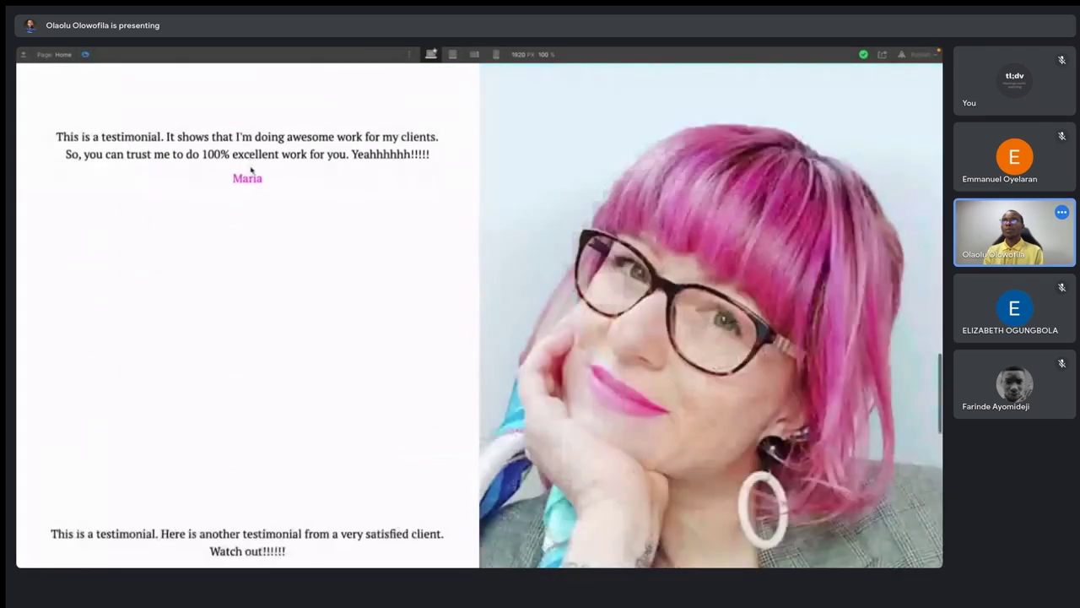
scroll(250, 171, "up", 3)
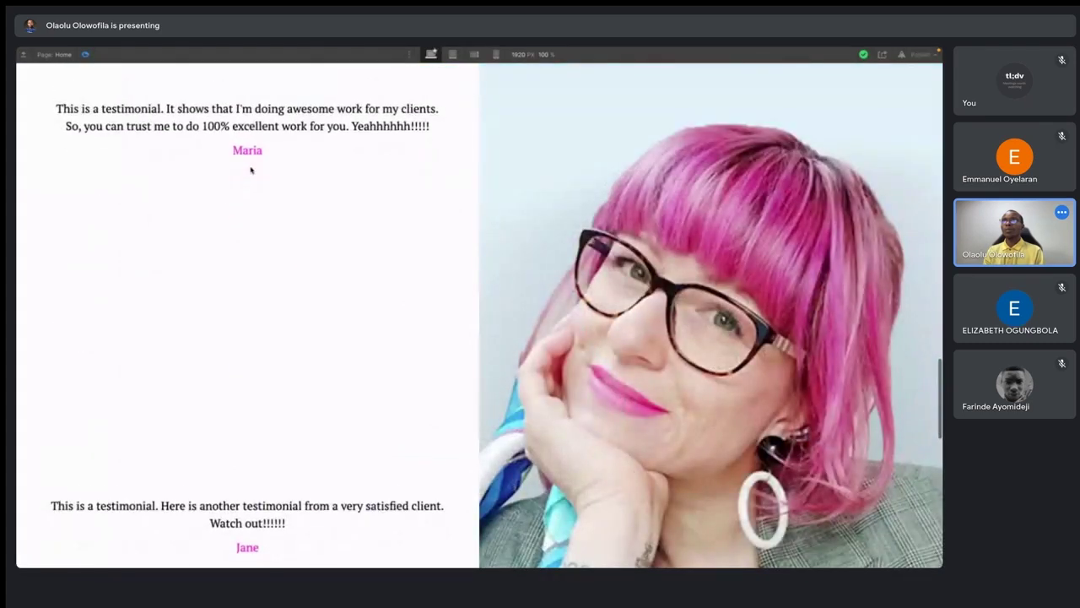
scroll(250, 170, "down", 1)
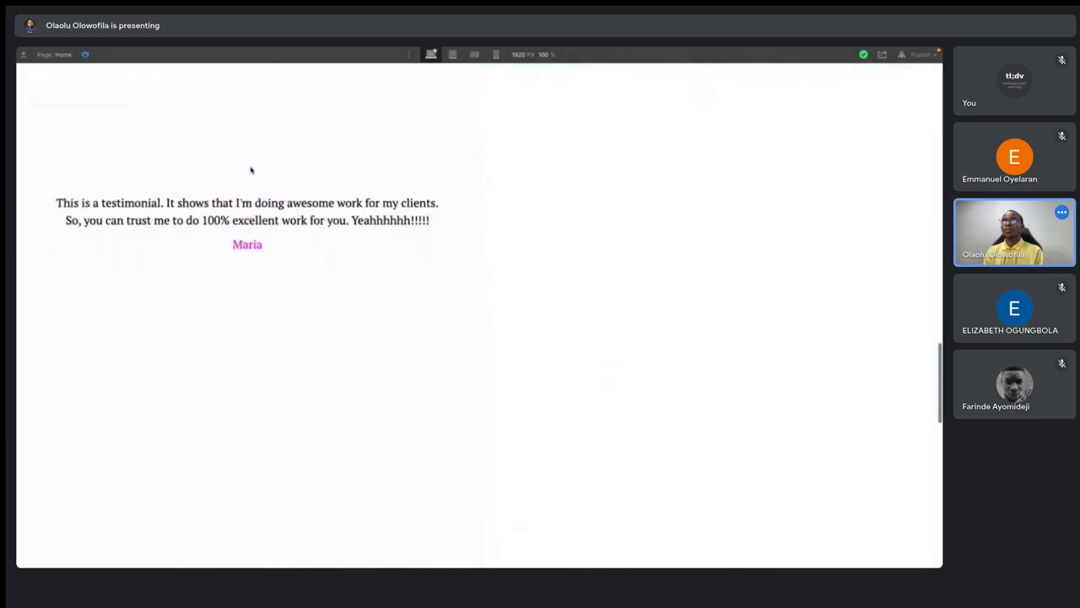
scroll(250, 171, "up", 15)
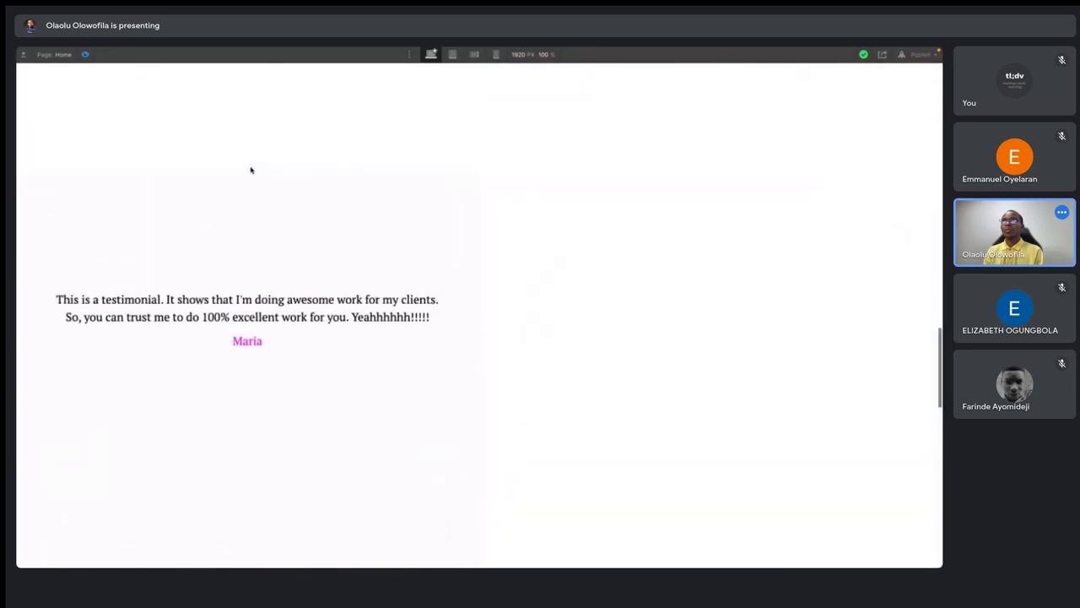
scroll(260, 120, "down", 15)
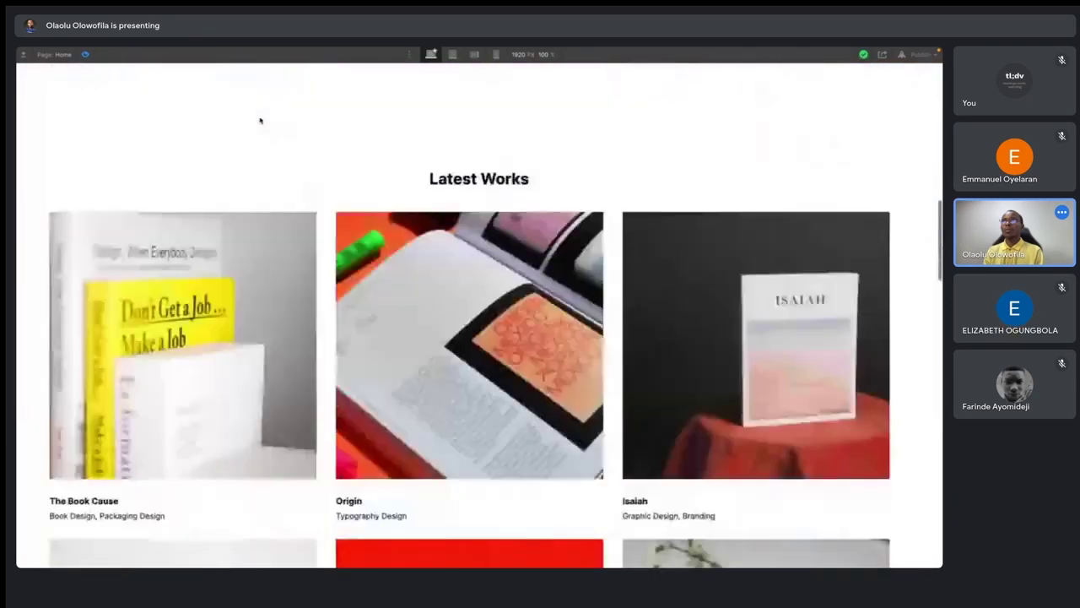
scroll(261, 121, "down", 5)
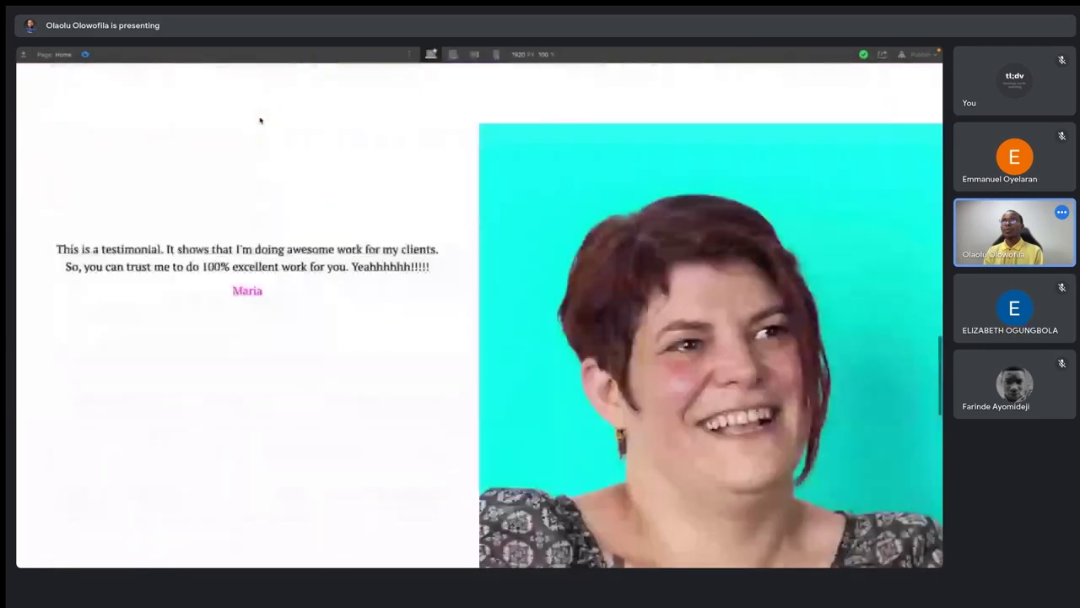
scroll(260, 120, "down", 3)
scroll(260, 119, "down", 4)
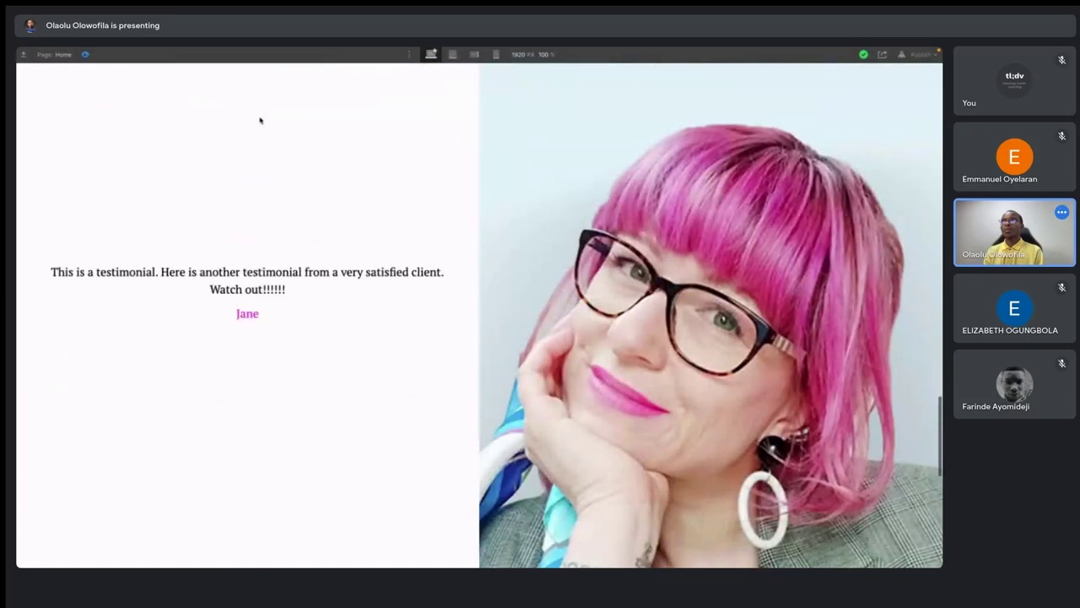
scroll(260, 120, "down", 5)
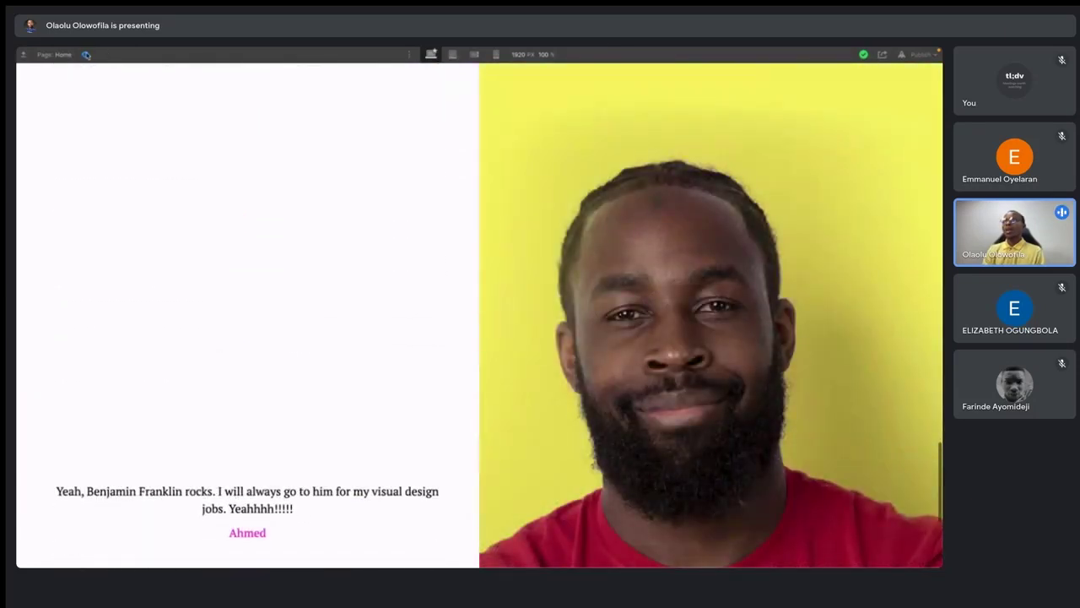
left_click(85, 54)
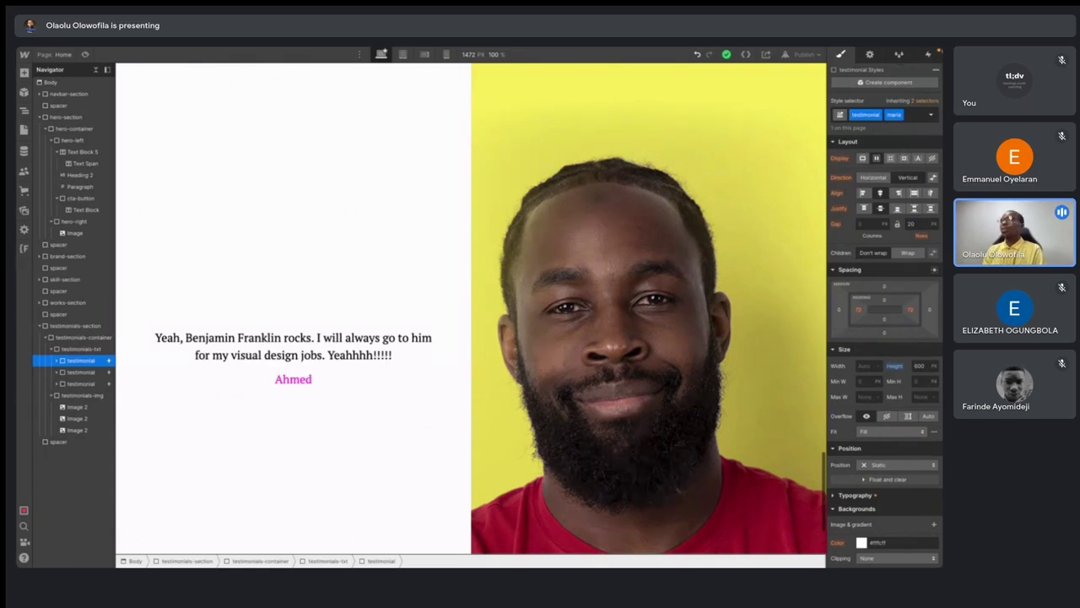
- Set the scrolled-out-of-view offset to 30% in the scroll interactions of the first and second testimonials
left_click(926, 55)
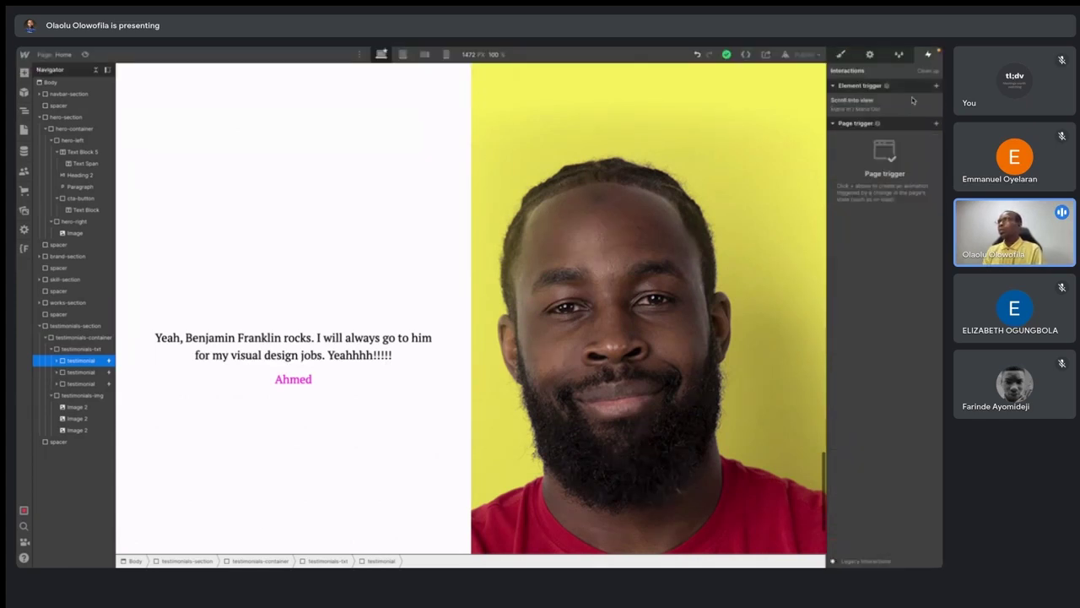
left_click(885, 104)
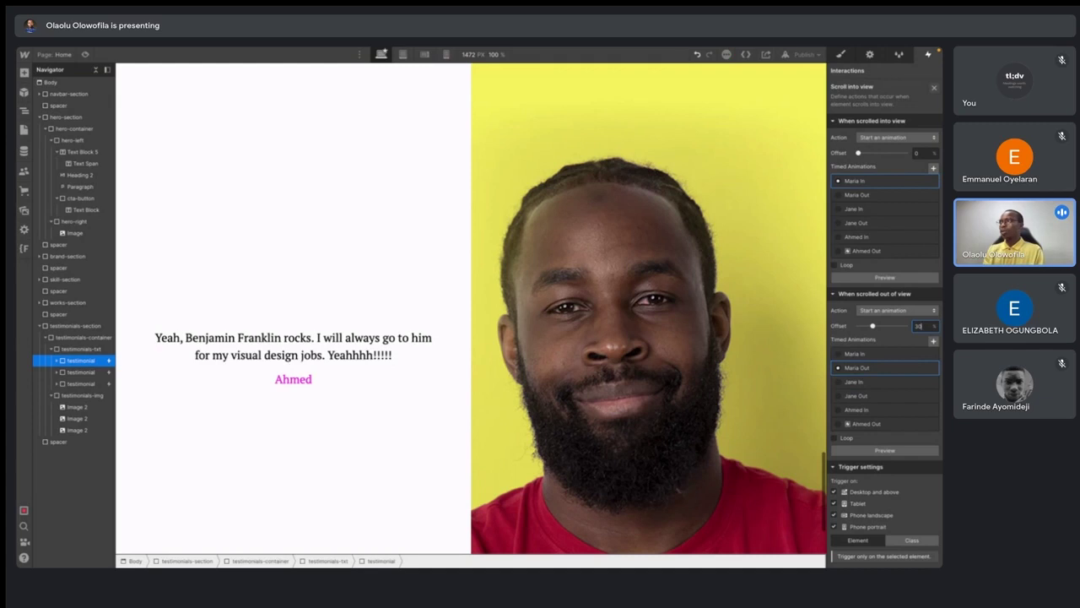
left_click(80, 372)
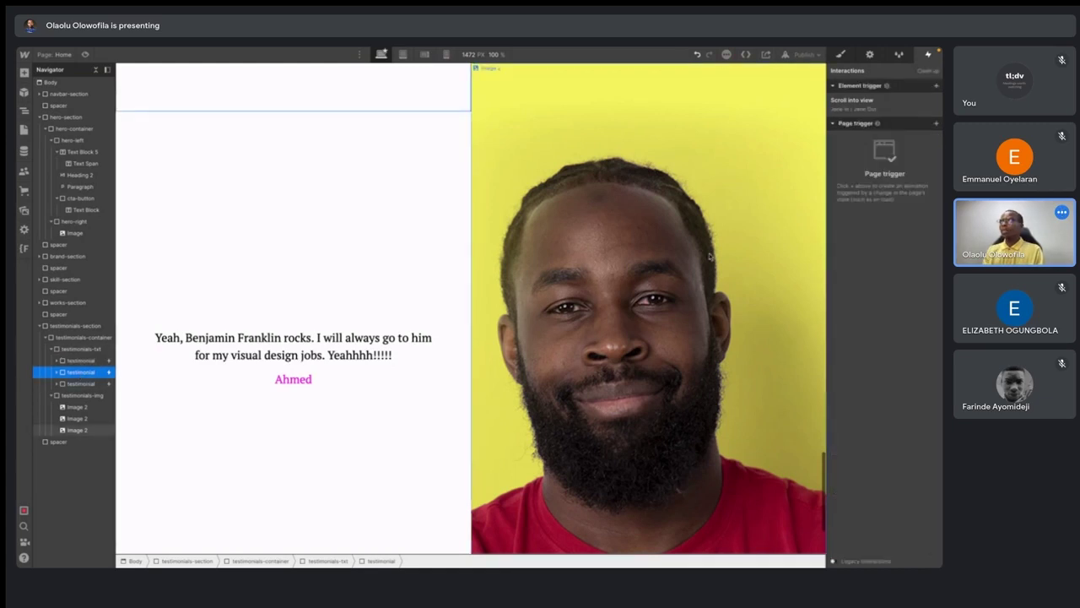
left_click(852, 105)
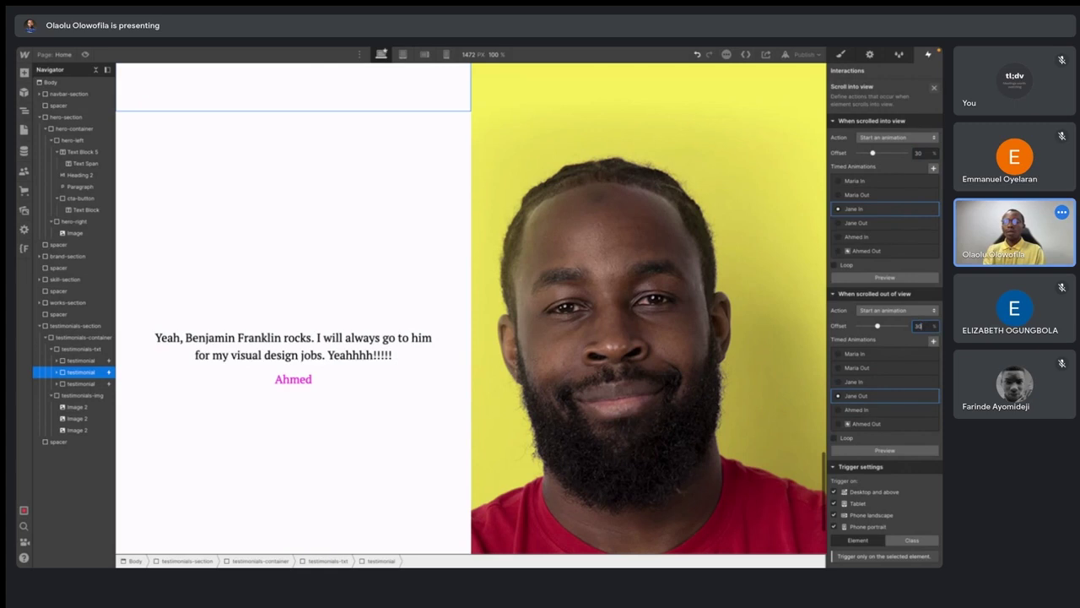
- Set the third testimonial's scrolled-into-view offset to 30% in its scroll interaction
left_click(80, 383)
left_click(852, 101)
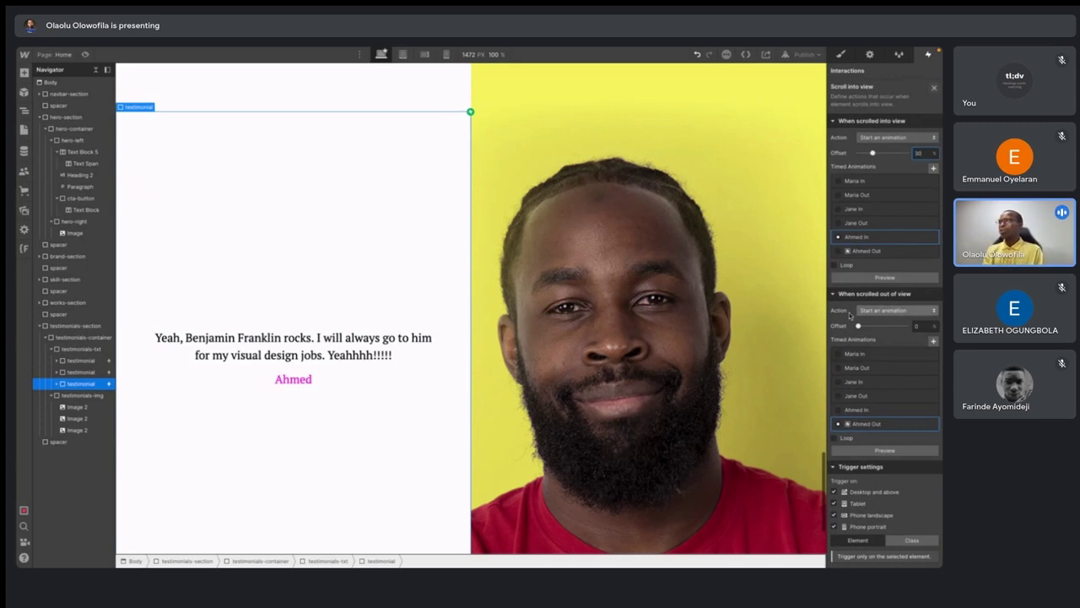
- Preview the scroll-triggered image transitions in the testimonials section at desktop width in both scroll directions
left_click(85, 54)
scroll(334, 189, "up", 10)
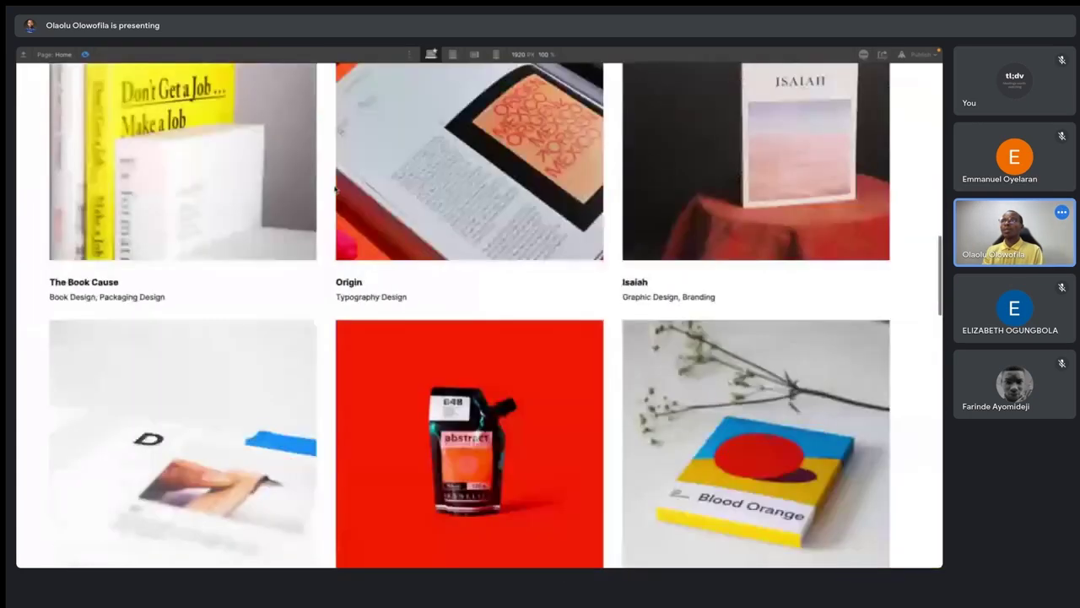
scroll(334, 189, "up", 3)
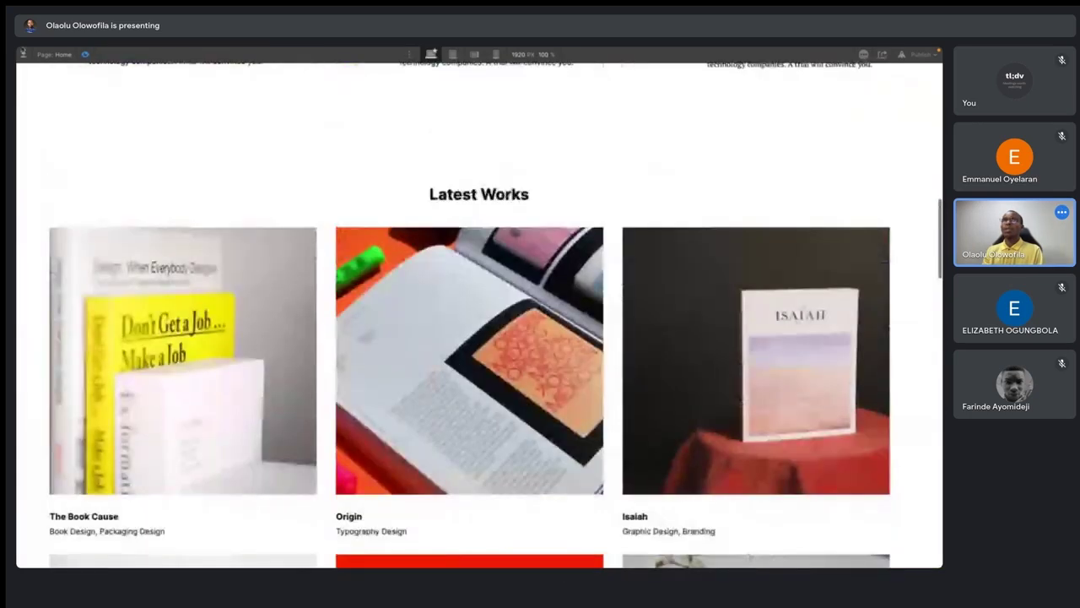
left_click(87, 54)
left_click(87, 54)
scroll(414, 340, "down", 8)
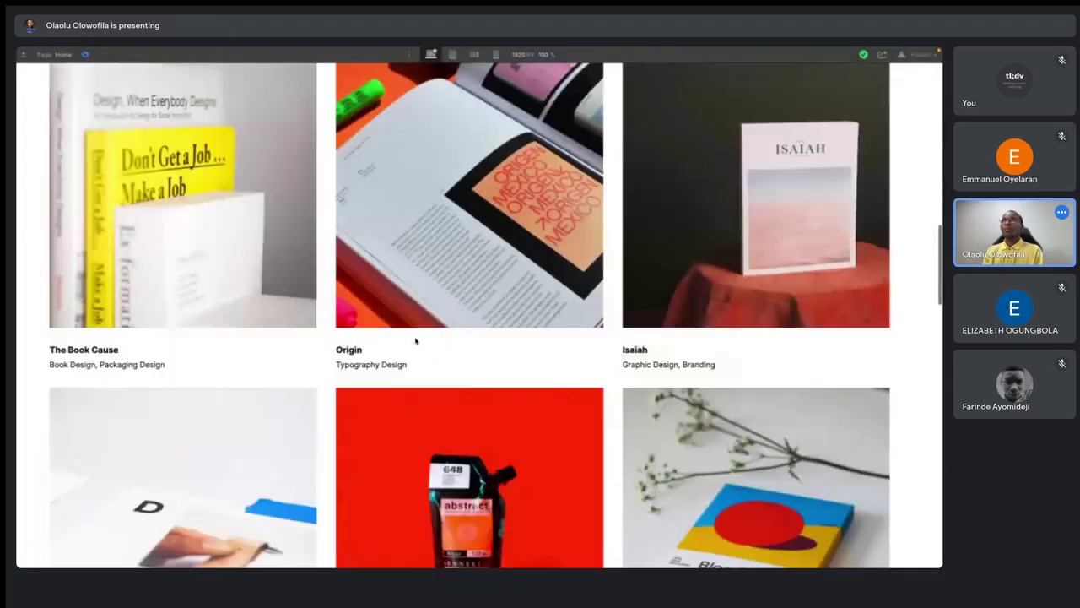
scroll(414, 340, "down", 3)
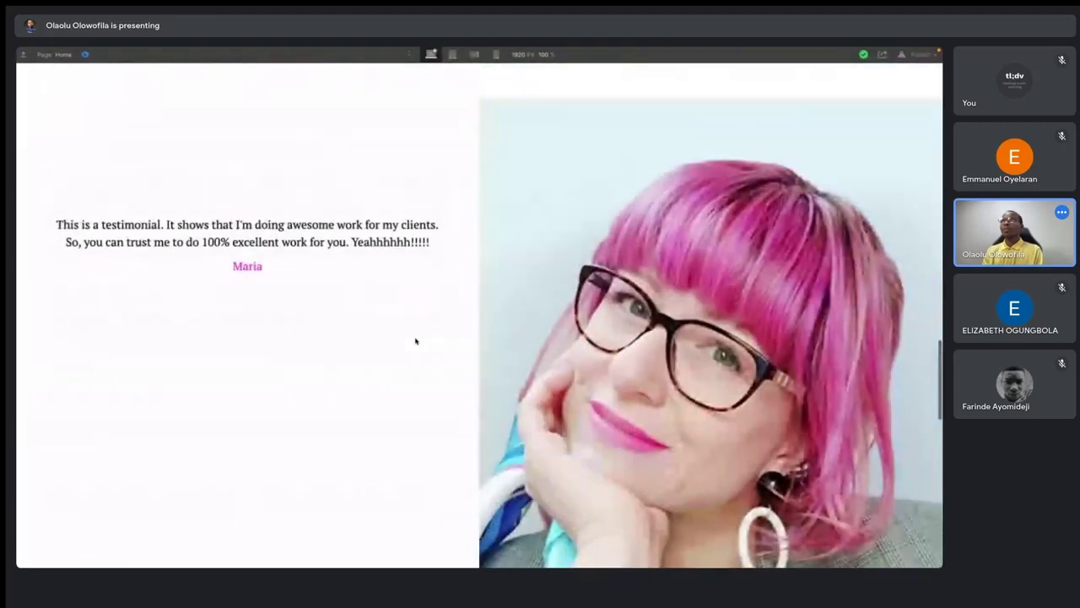
scroll(415, 341, "down", 1)
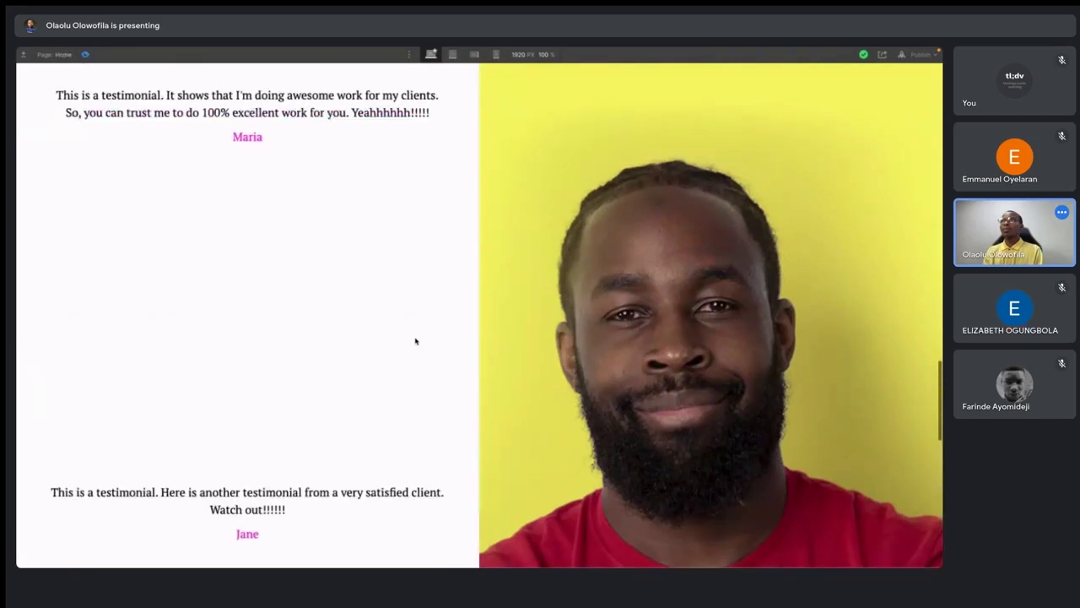
scroll(415, 341, "up", 5)
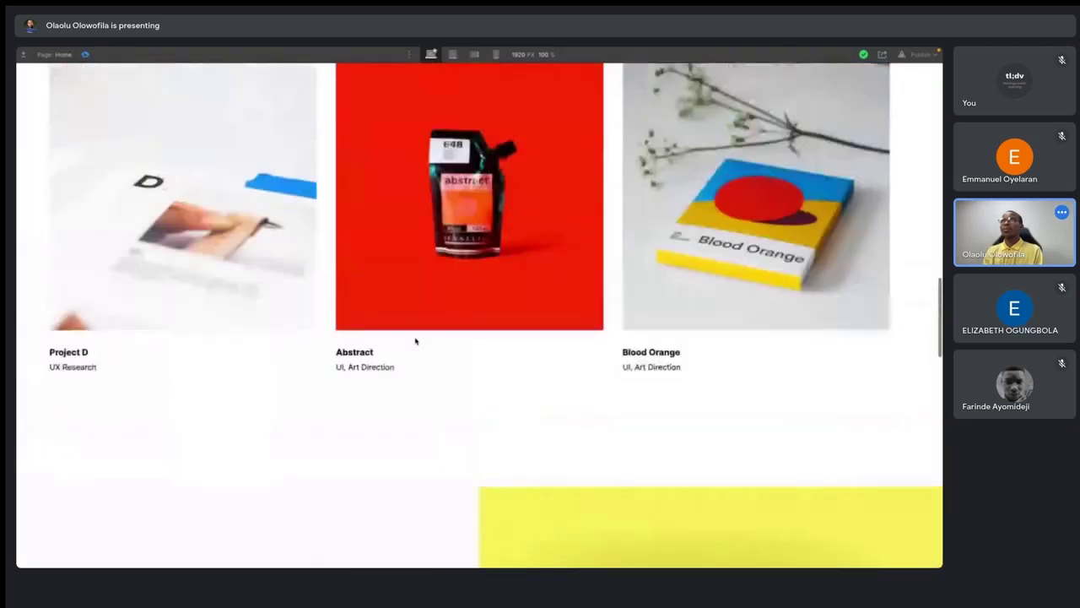
scroll(415, 340, "up", 15)
- Preview the testimonials section at the tablet breakpoint and return to the desktop design view
left_click(451, 54)
scroll(430, 267, "down", 8)
scroll(430, 268, "down", 10)
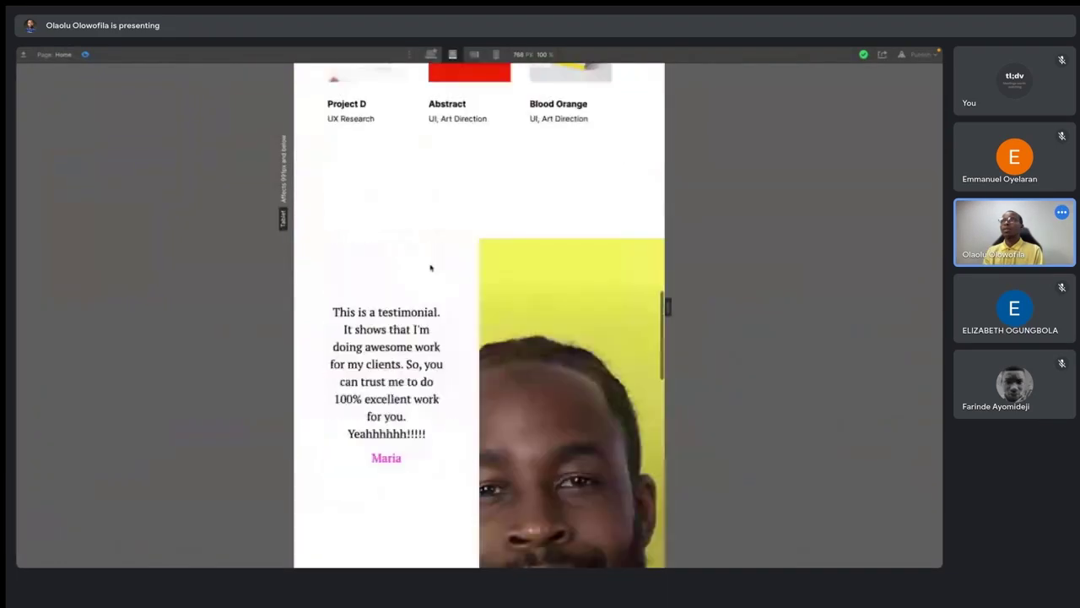
scroll(430, 268, "up", 5)
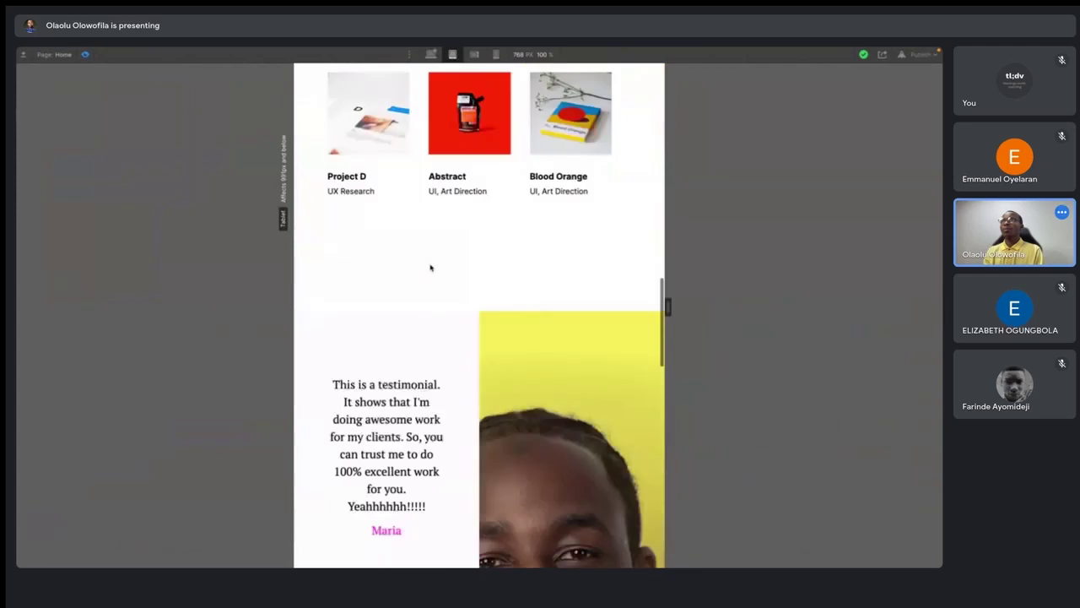
left_click(431, 54)
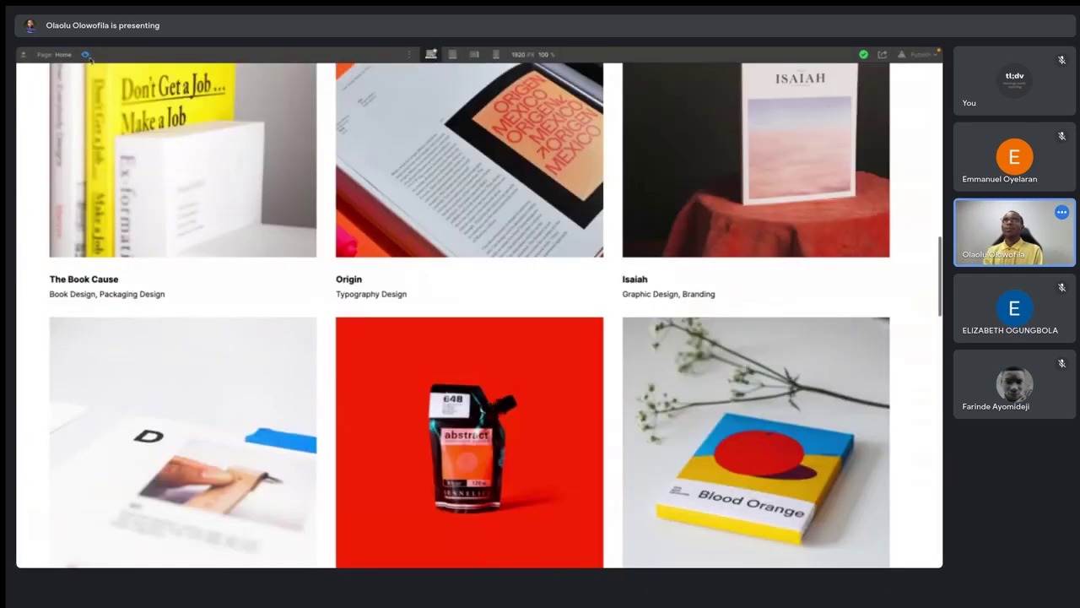
left_click(85, 54)
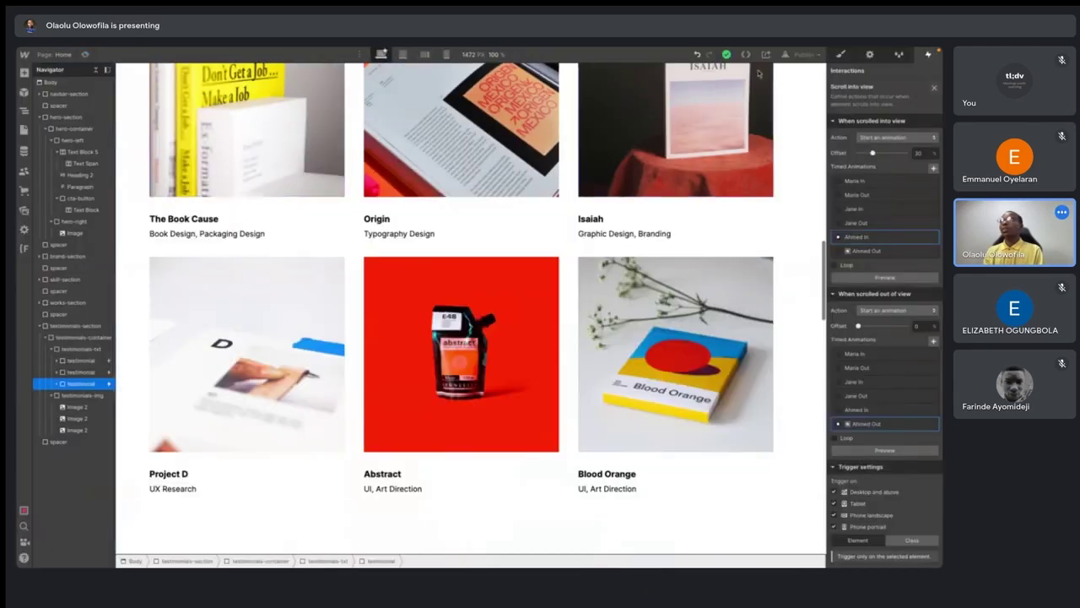
- Publish the site to its webflow.io domain and open the live page
left_click(814, 54)
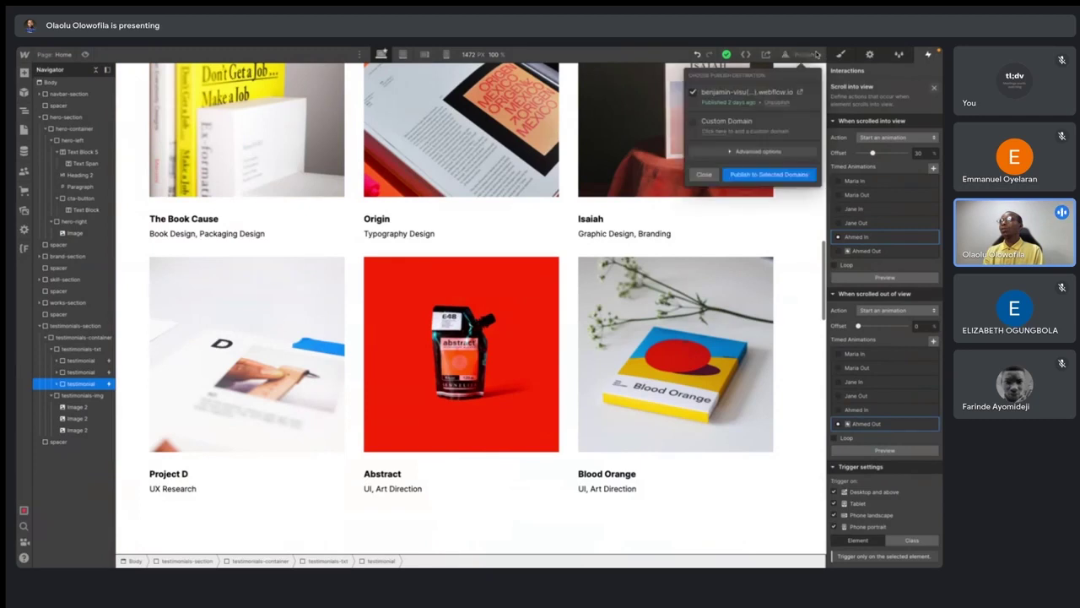
left_click(746, 177)
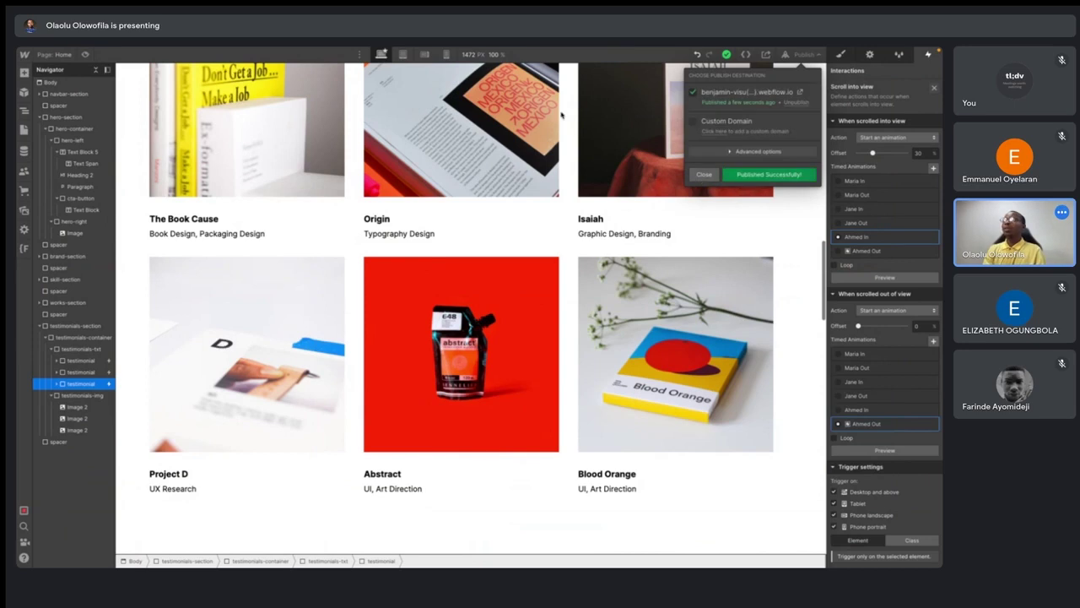
mouse_move(585, 51)
left_click(800, 92)
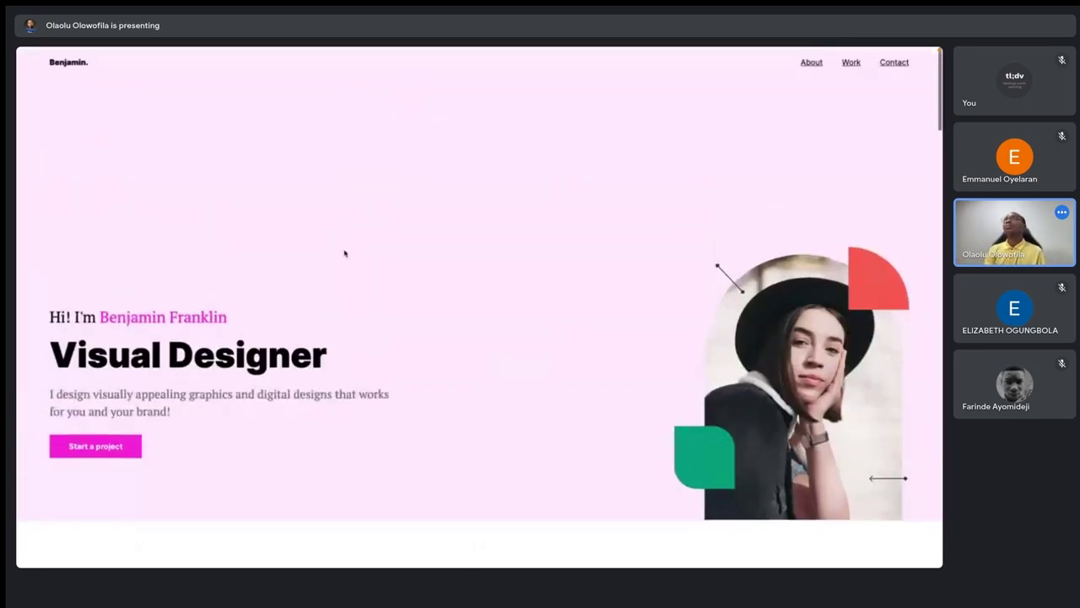
- Examine how the images change beside the testimonials on the published page and return to the Webflow Designer
scroll(344, 253, "down", 5)
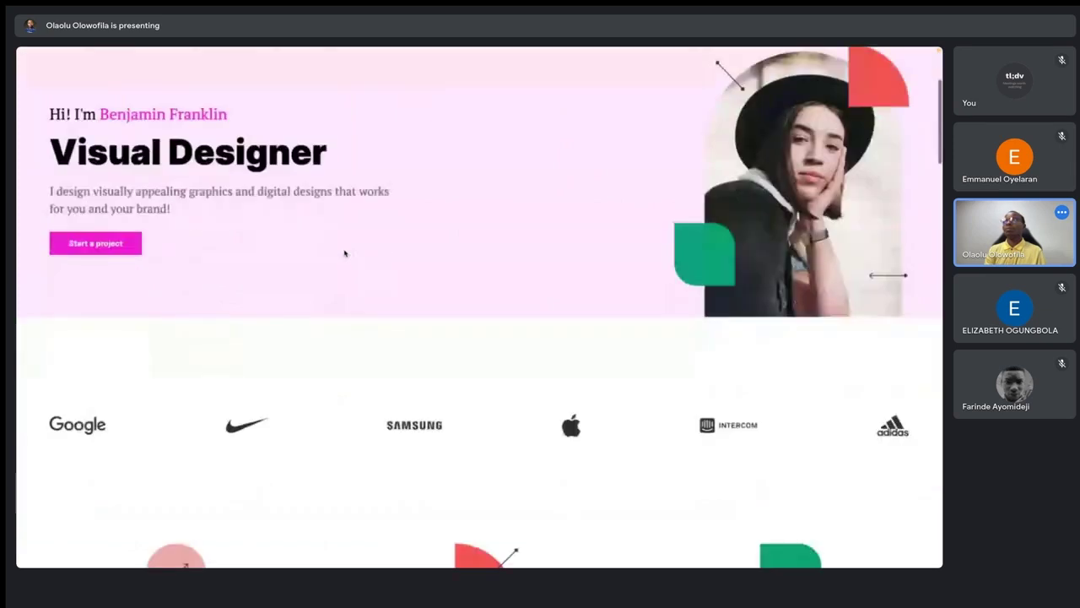
scroll(344, 253, "up", 5)
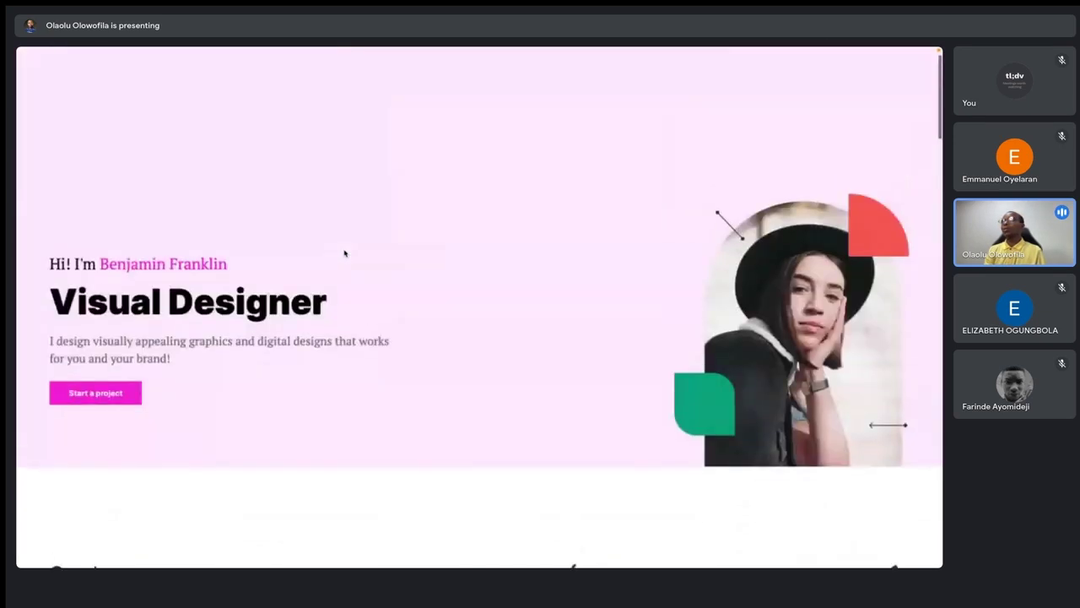
scroll(344, 253, "down", 6)
scroll(345, 254, "down", 3)
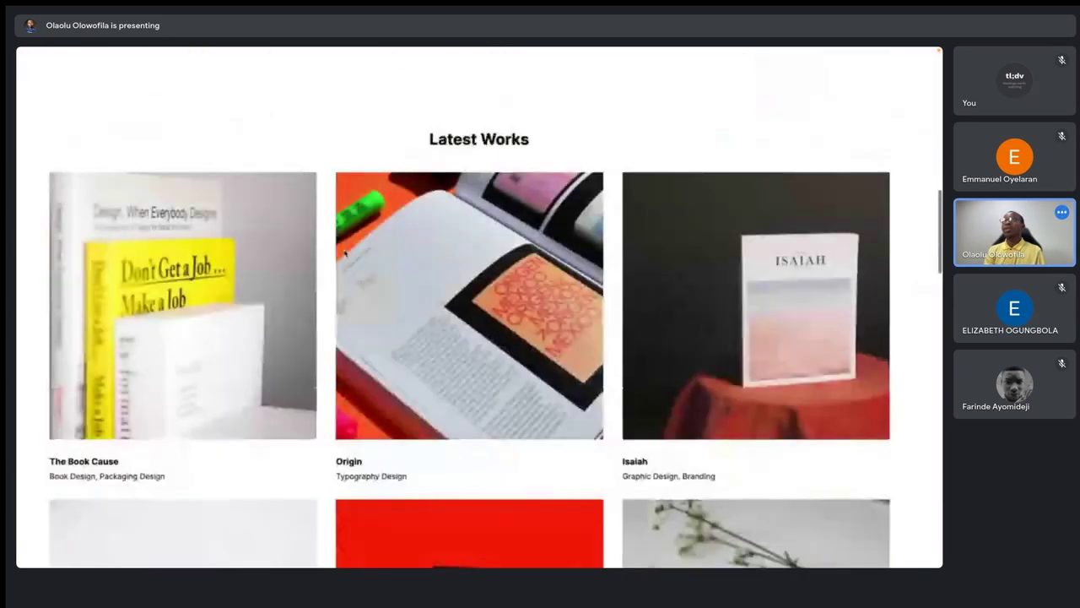
scroll(344, 253, "down", 7)
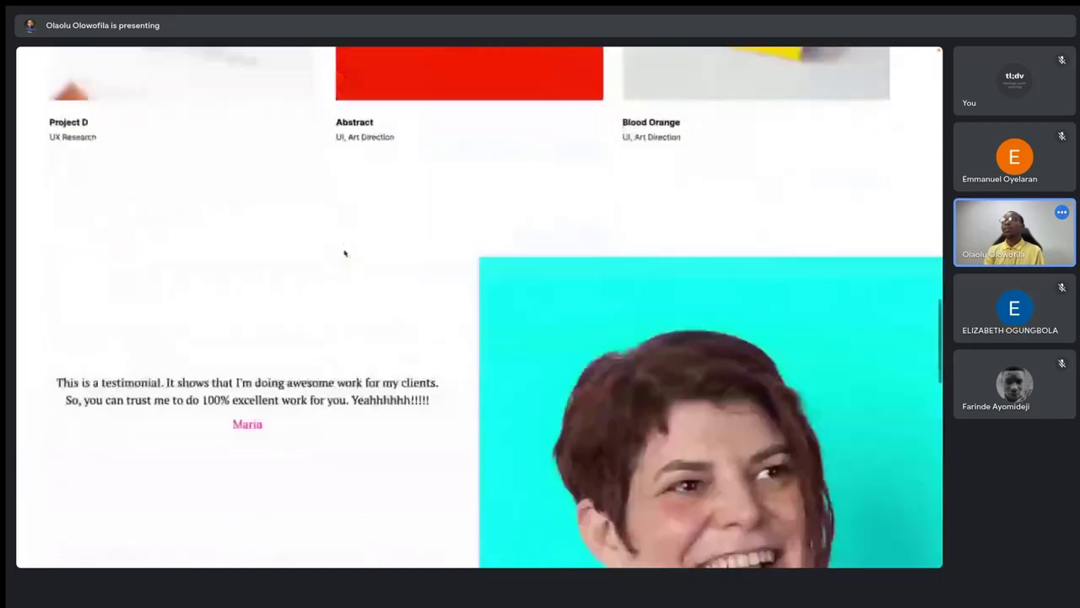
scroll(345, 253, "down", 2)
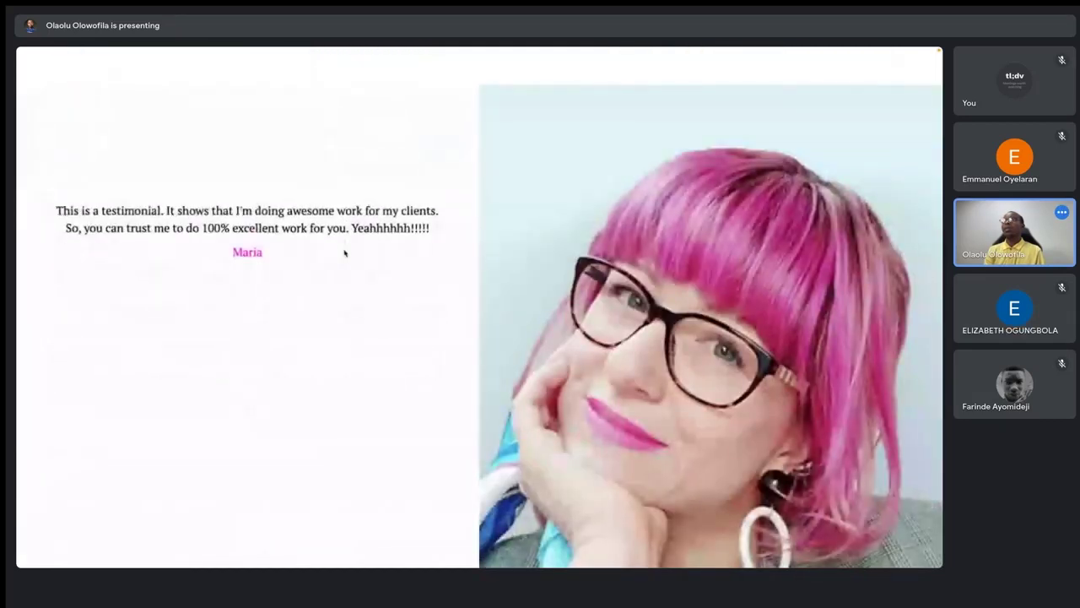
scroll(344, 253, "up", 1)
scroll(345, 253, "down", 1)
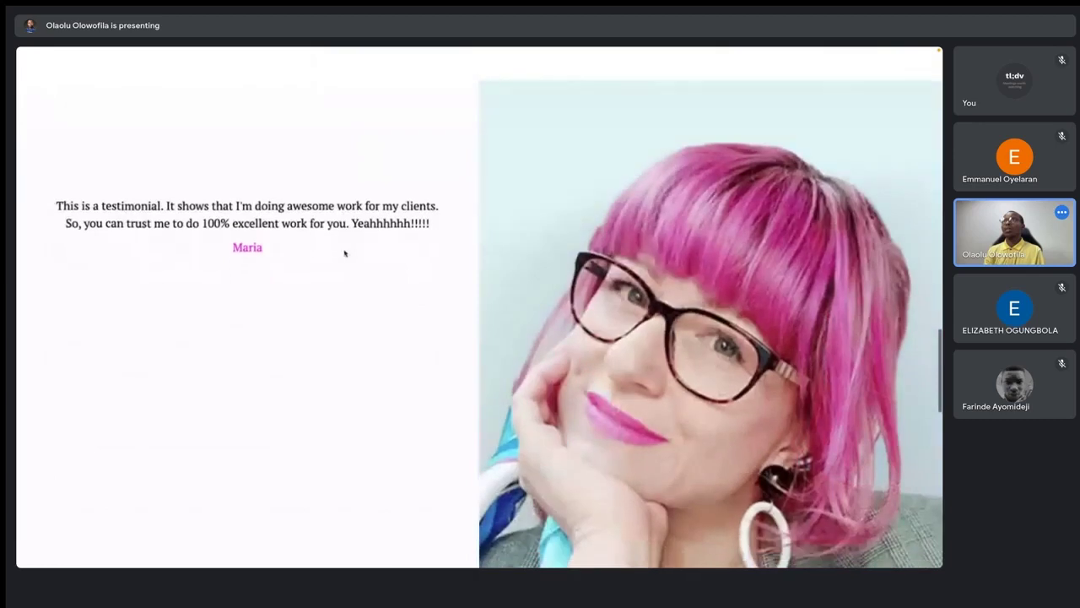
scroll(345, 253, "down", 1)
scroll(344, 253, "down", 5)
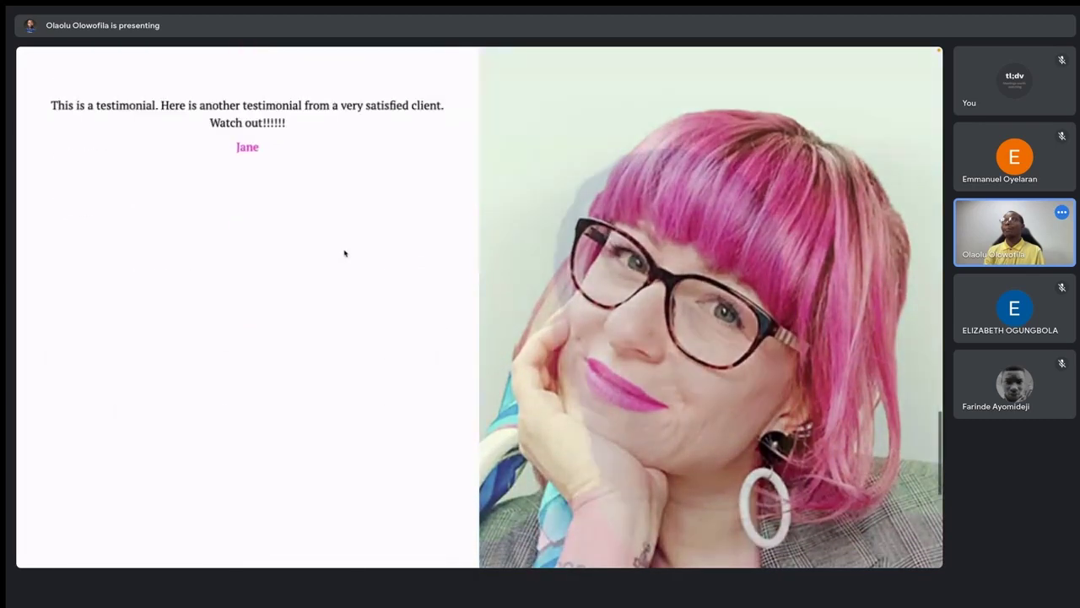
scroll(344, 253, "down", 1)
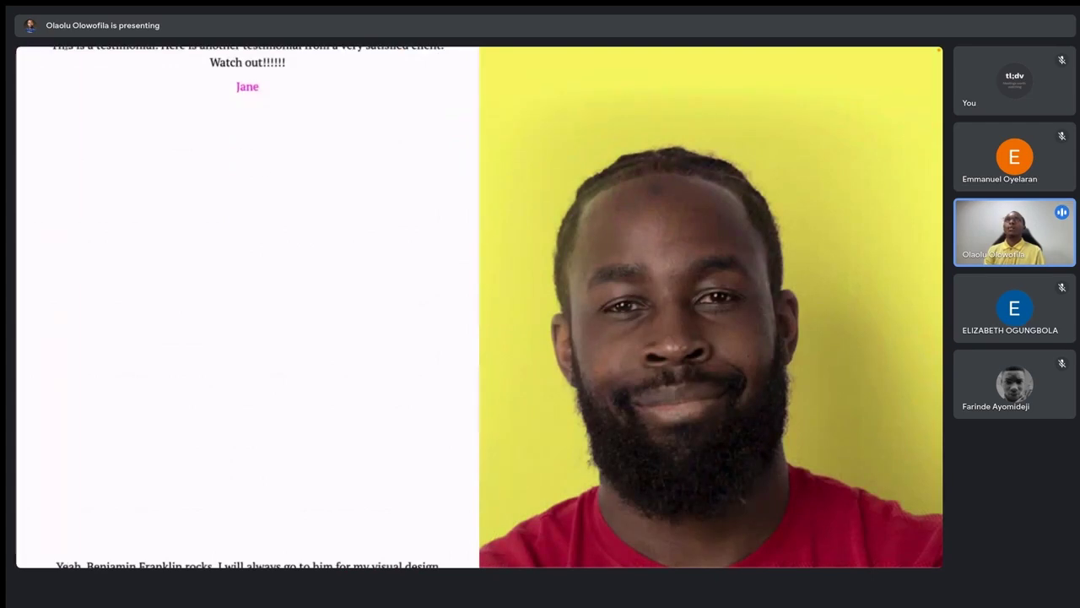
mouse_move(16, 217)
left_click(53, 184)
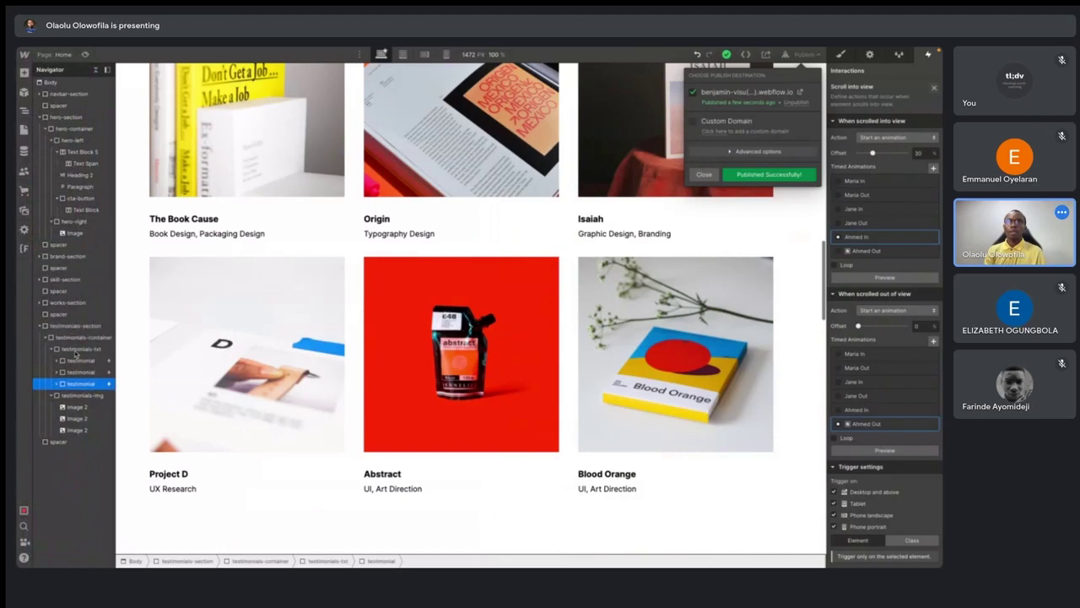
- Set the top padding of the testimonials-txt container to 220 px
left_click(85, 349)
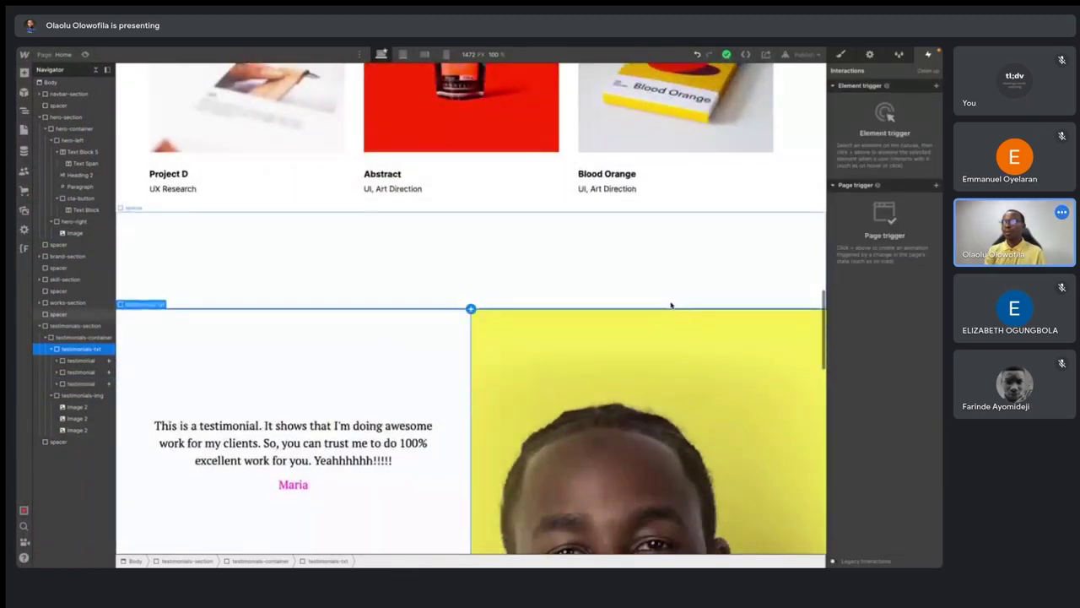
left_click(841, 54)
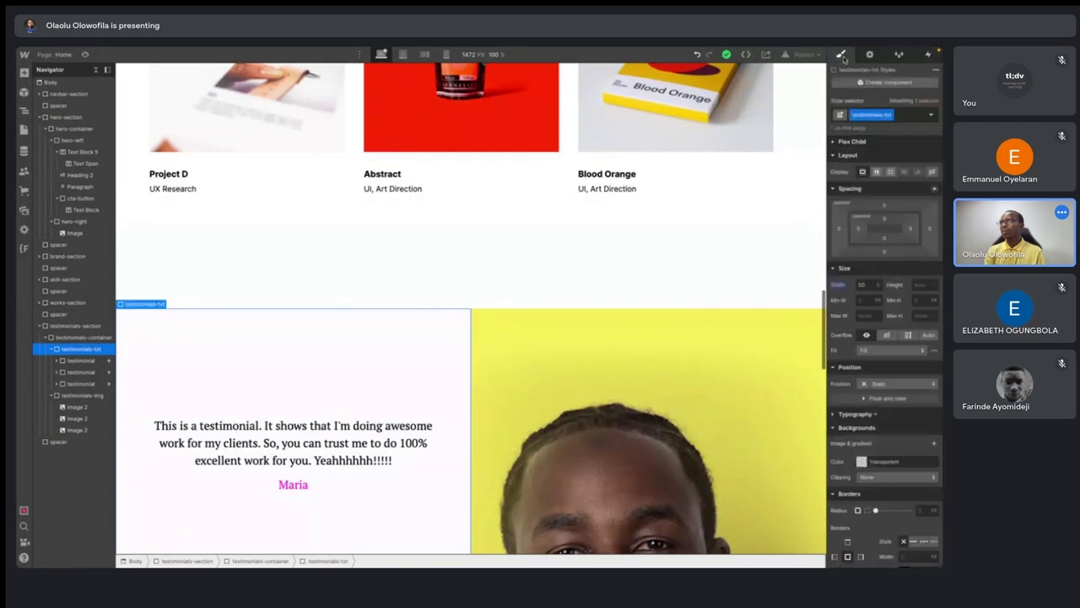
left_click(884, 222)
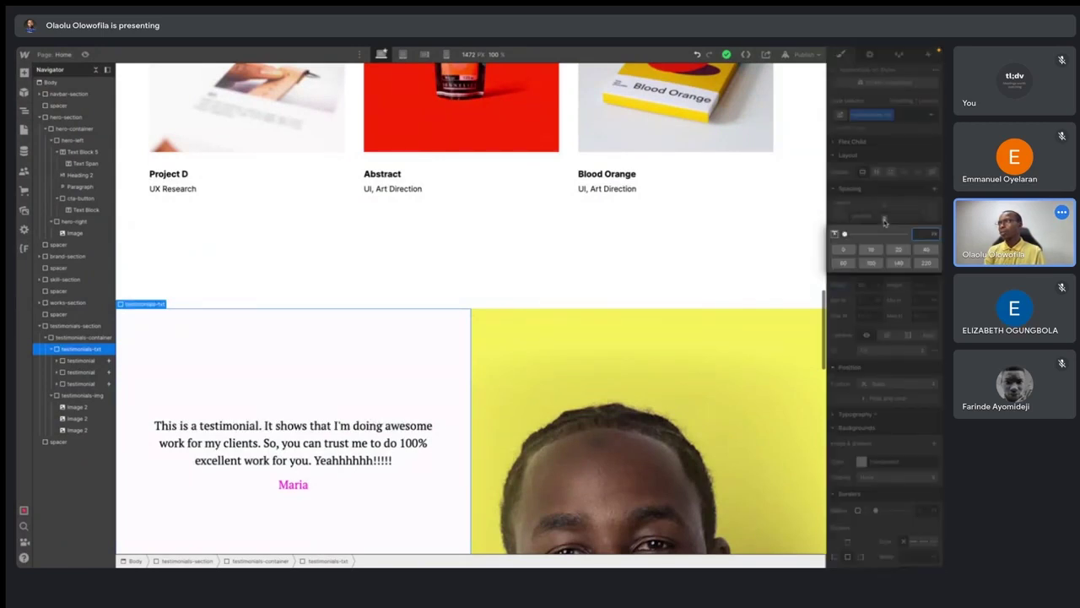
left_click(926, 265)
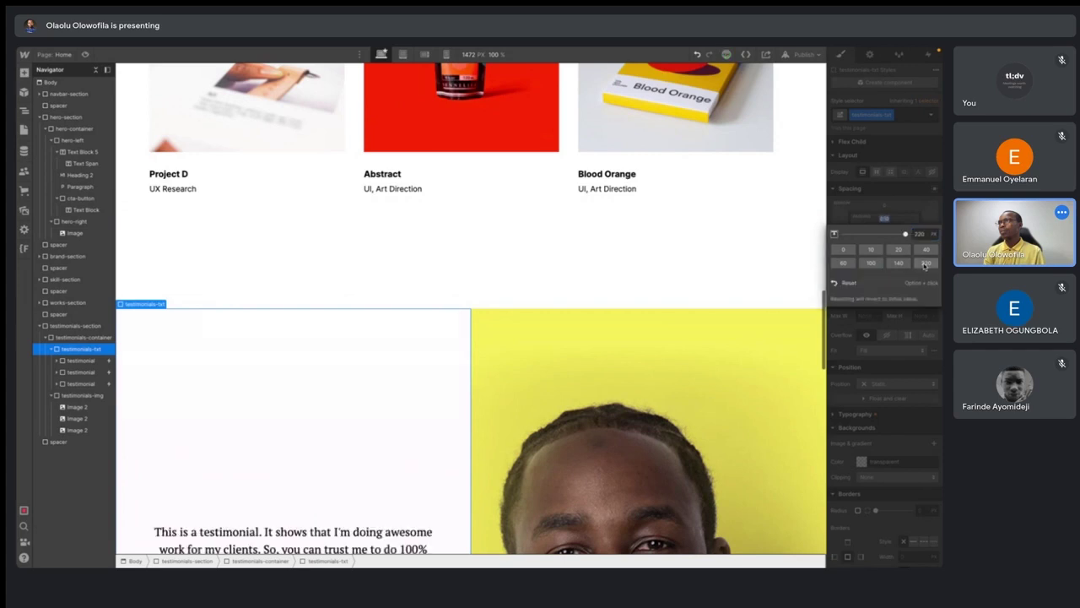
left_click(878, 219)
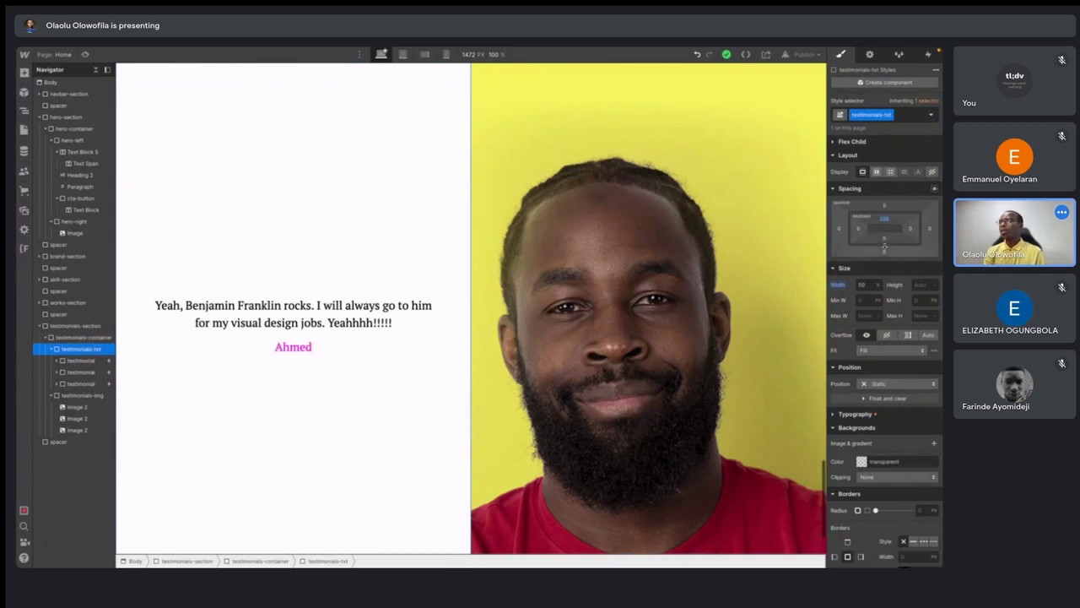
- Justify the first testimonial's content to the start of its vertical layout and preview the image transitions
left_click(78, 360)
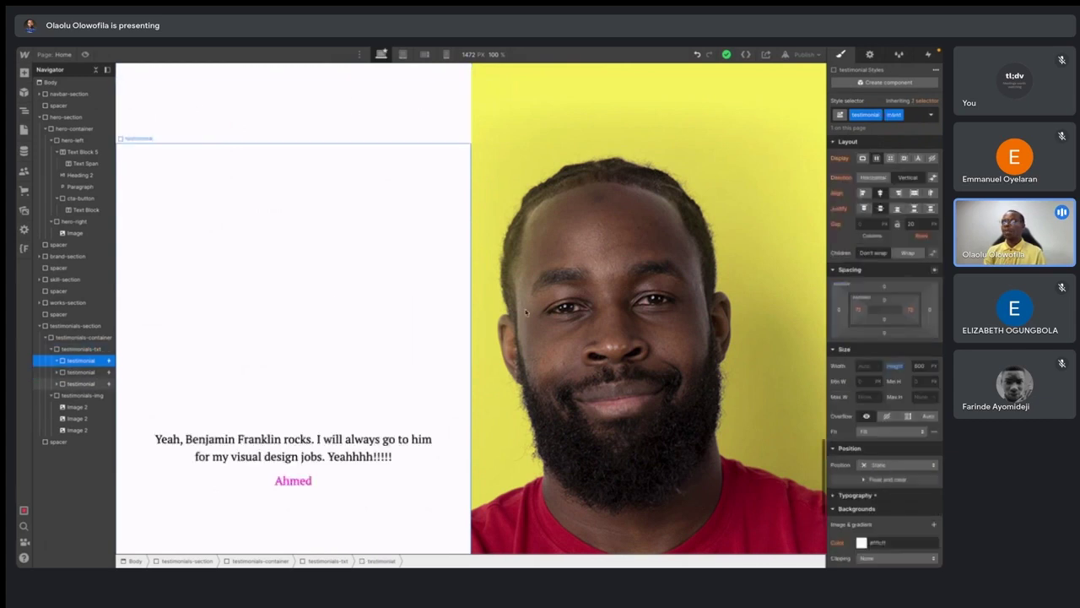
left_click(863, 209)
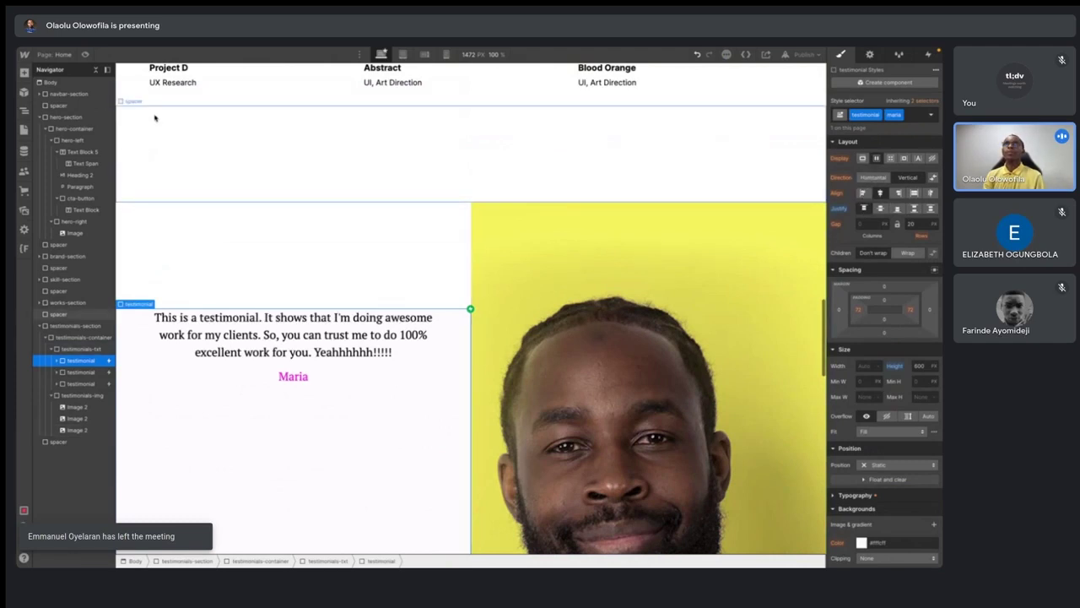
left_click(84, 55)
scroll(338, 270, "down", 4)
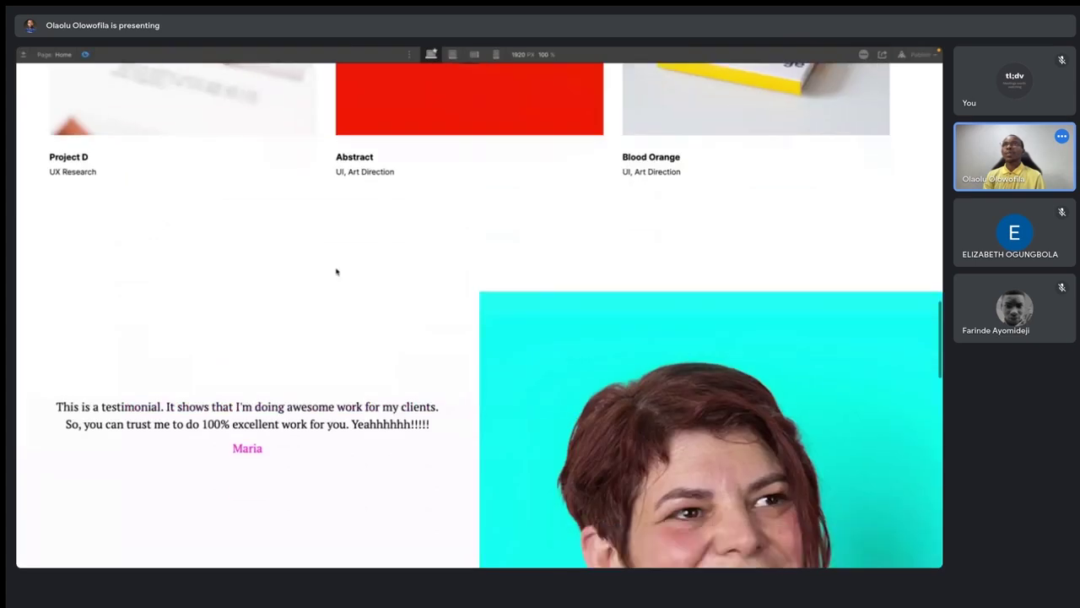
scroll(336, 271, "down", 3)
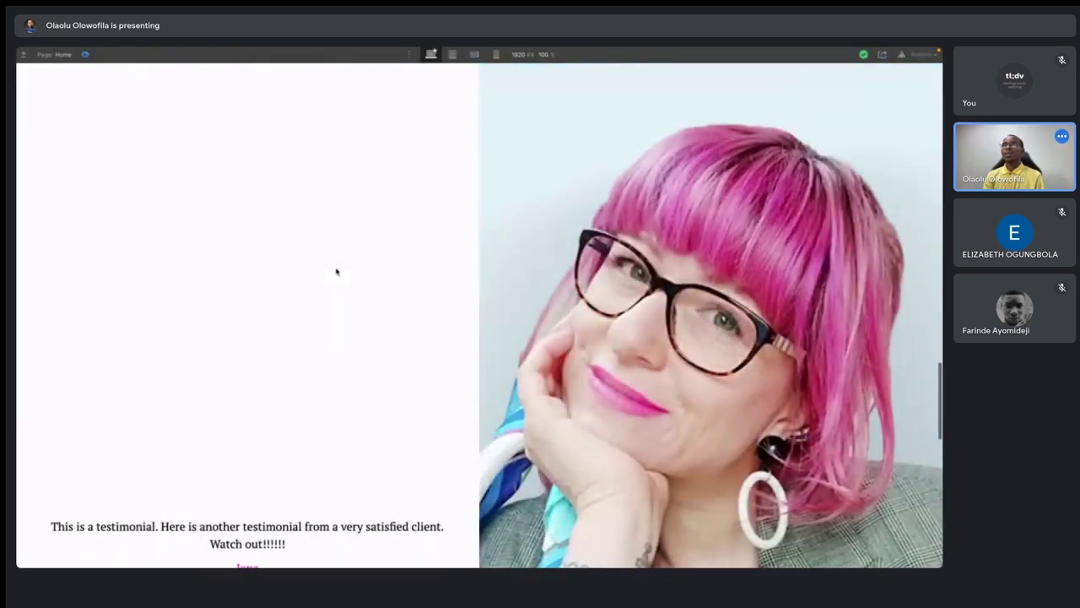
scroll(334, 269, "up", 1)
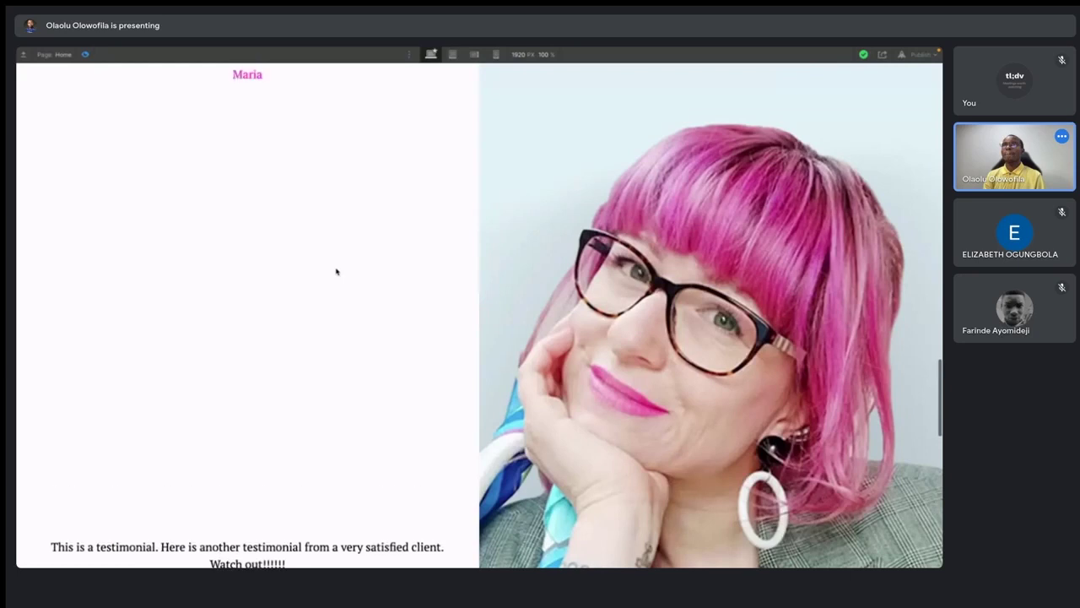
- Set the first testimonial's height to 300 px and preview the spacing between the first two testimonials
left_click(86, 55)
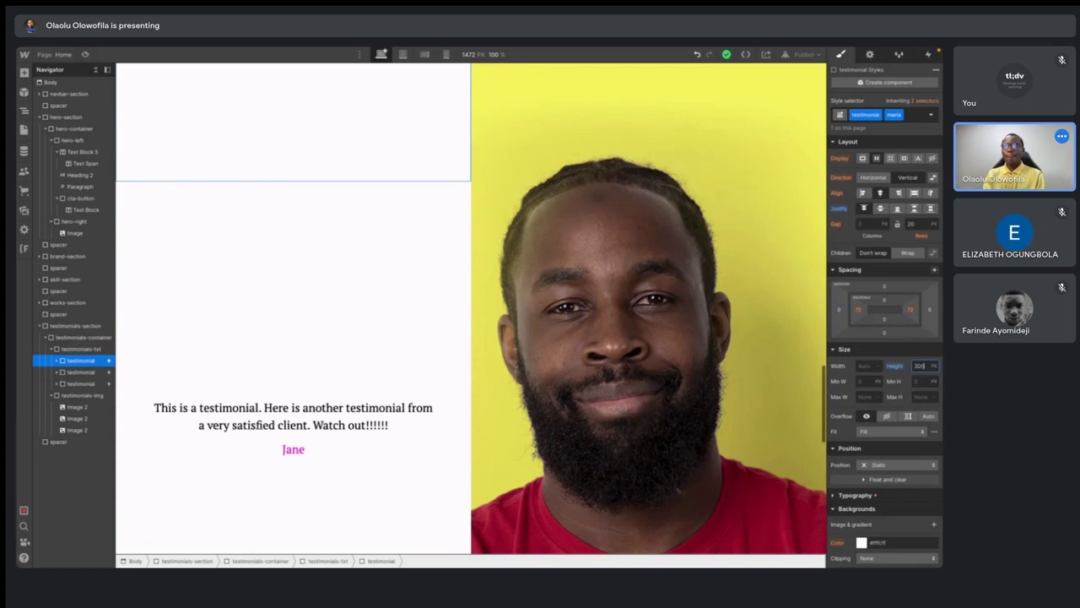
key("Return")
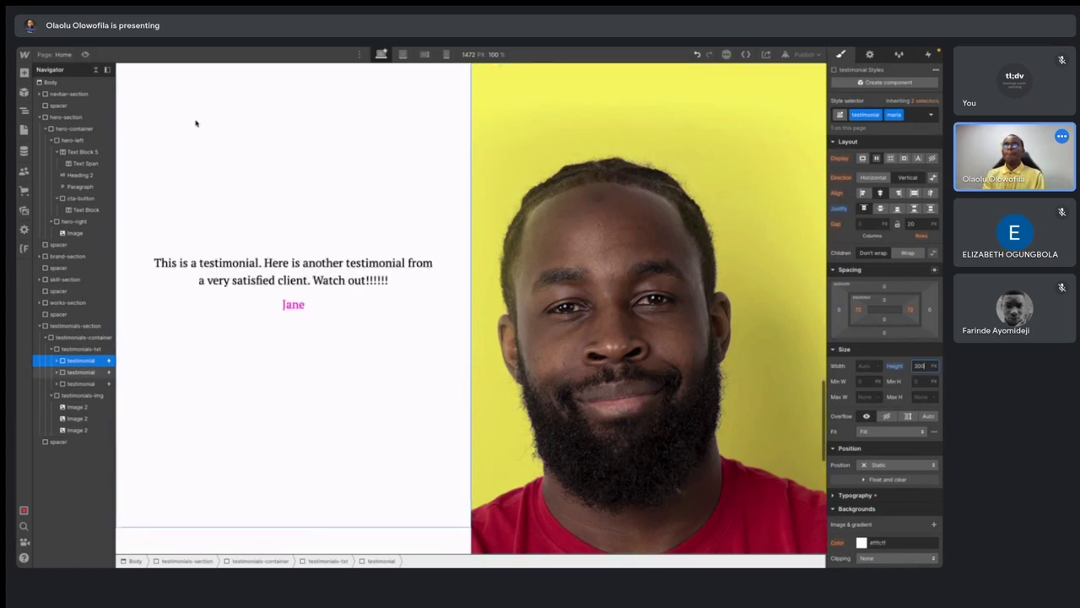
key("ctrl+shift+p")
scroll(331, 243, "up", 5)
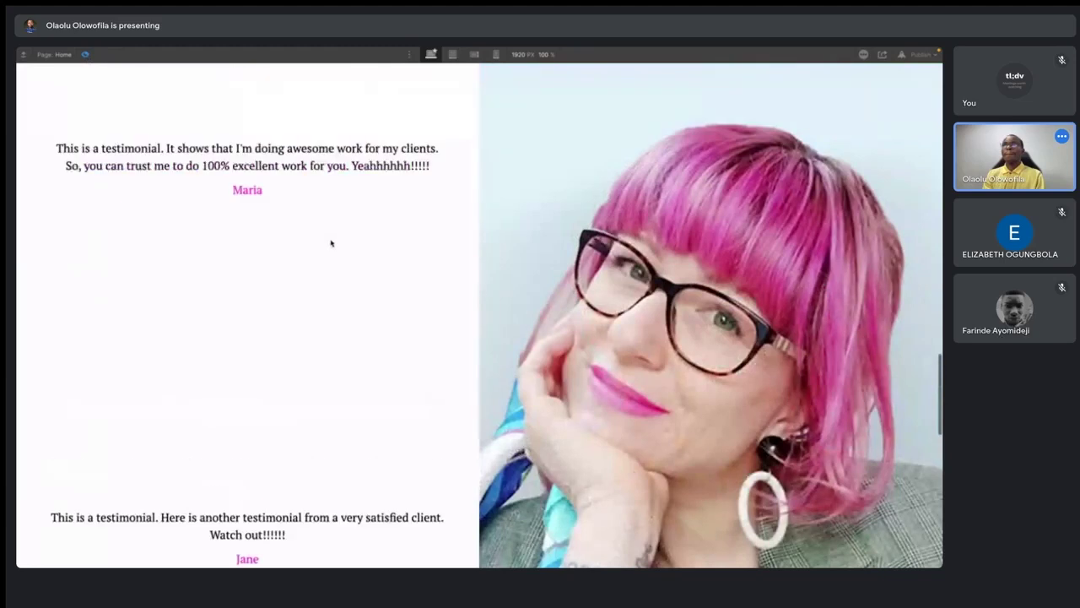
- Examine in preview which image accompanies each testimonial while moving down through the section and back up to the works grid
scroll(330, 243, "down", 5)
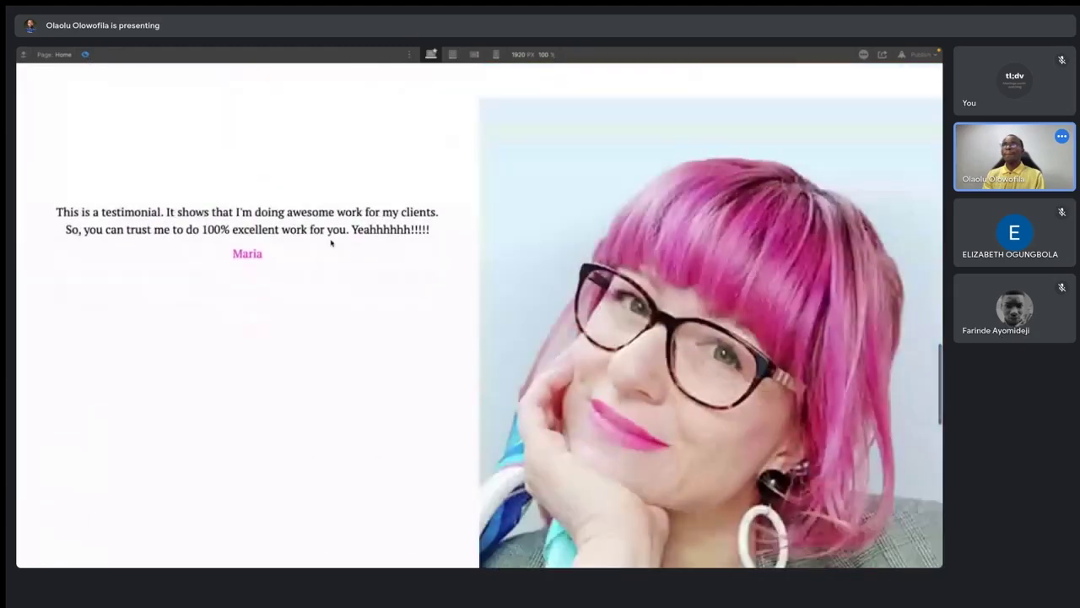
scroll(331, 243, "down", 5)
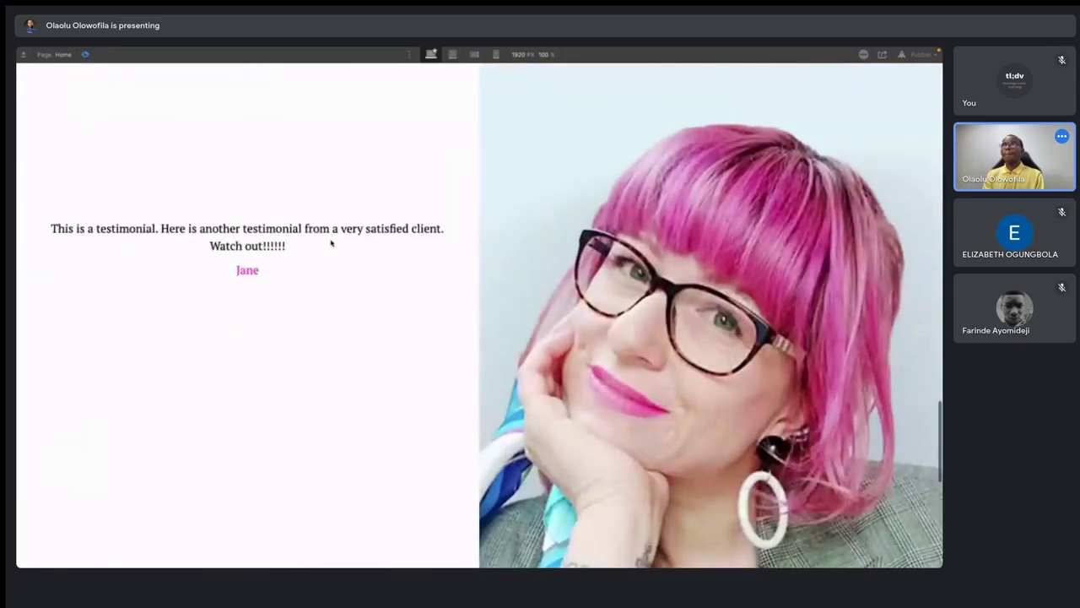
scroll(330, 243, "down", 3)
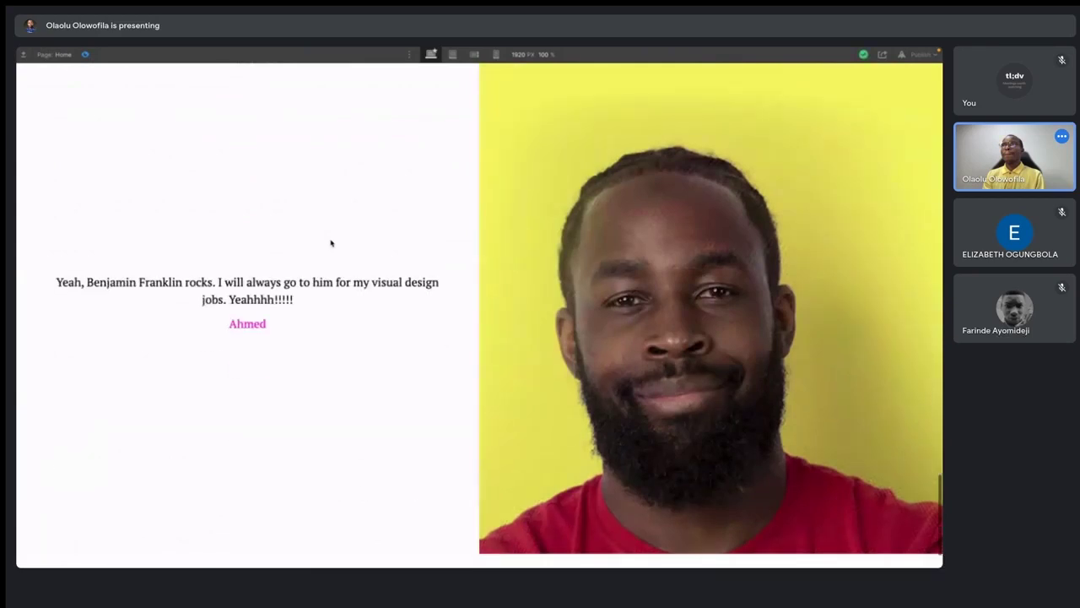
scroll(330, 243, "up", 5)
scroll(331, 243, "up", 5)
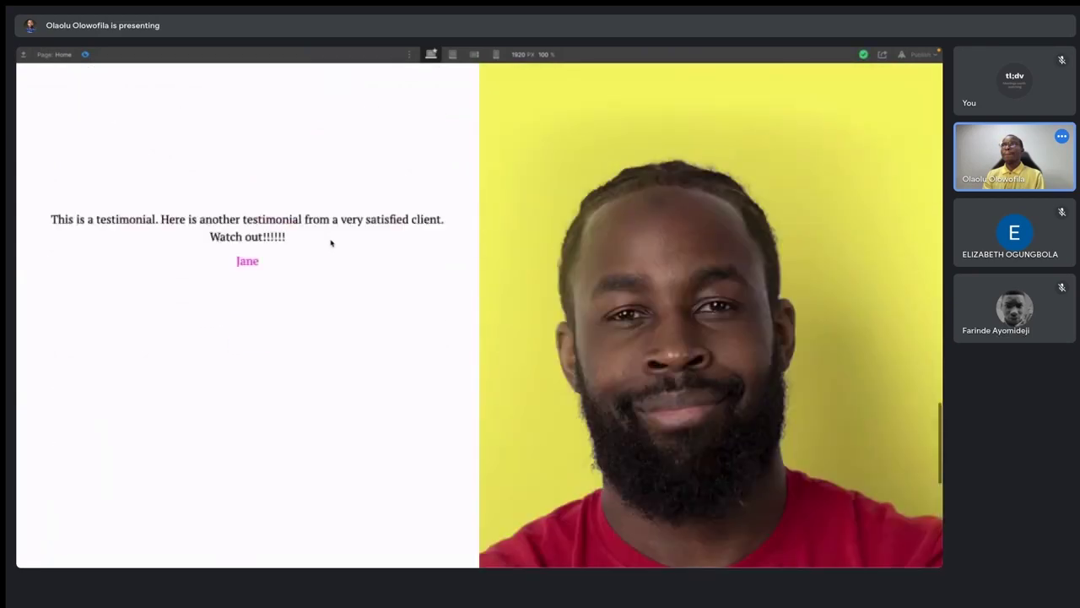
scroll(331, 243, "up", 2)
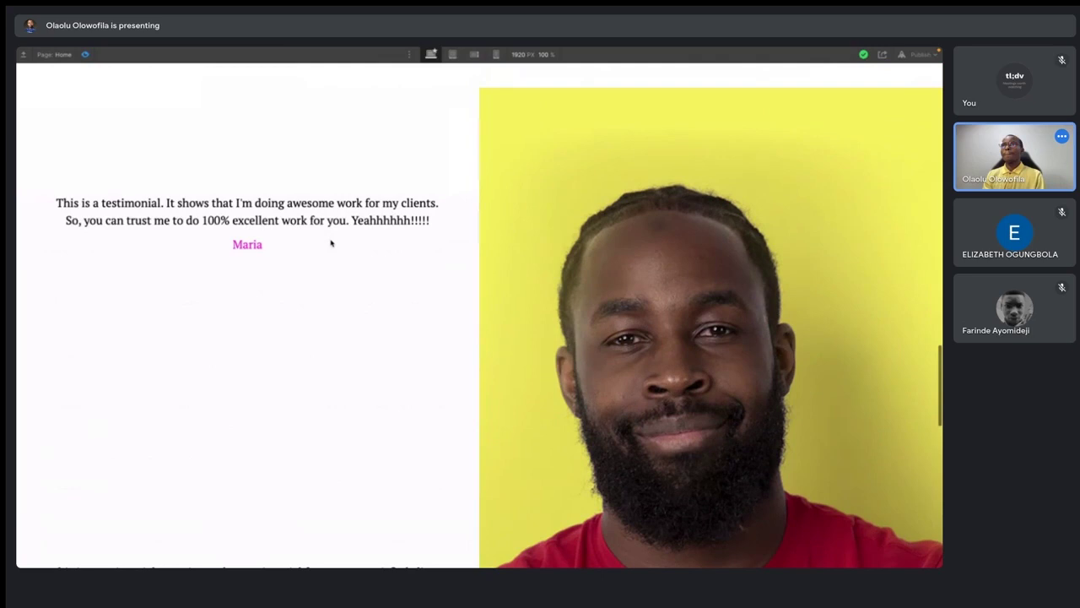
scroll(331, 243, "up", 10)
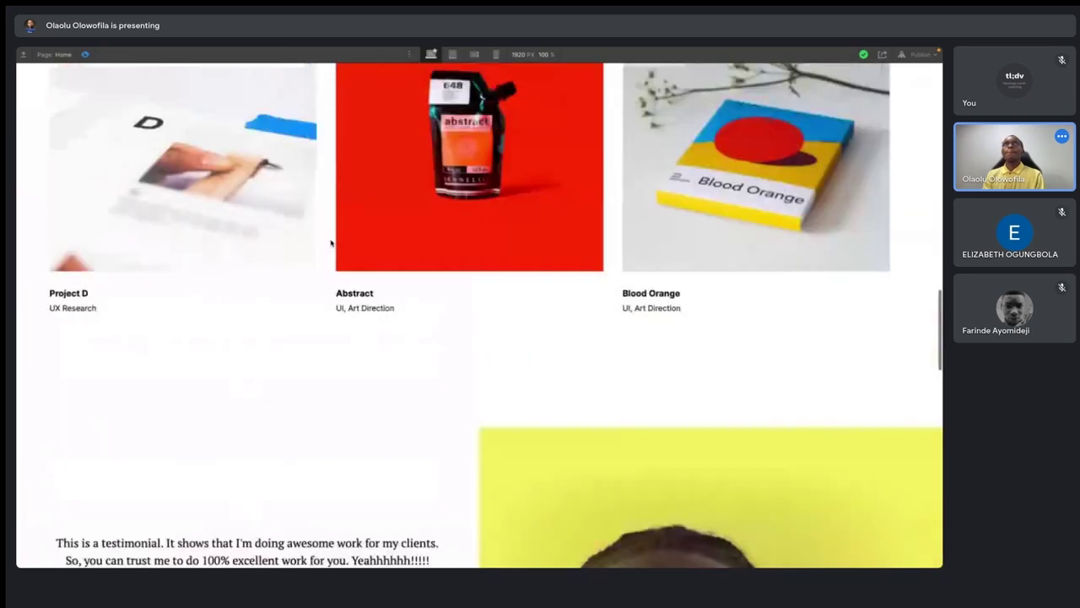
scroll(331, 243, "up", 2)
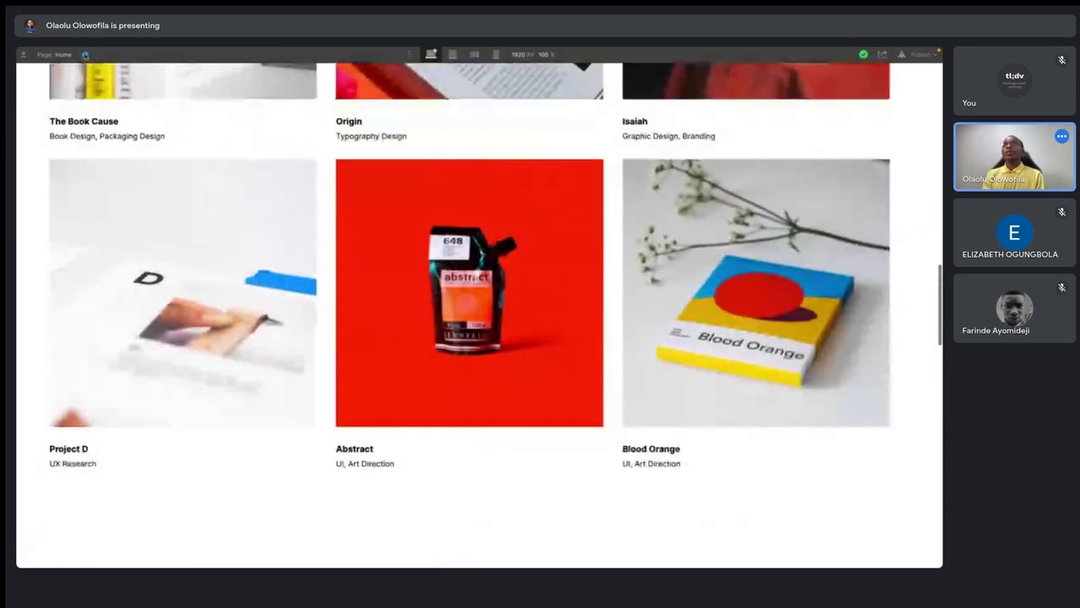
- Restart the preview and check the image fades from the works grid through to the last testimonial and back
left_click(84, 54)
left_click(84, 54)
scroll(311, 203, "down", 3)
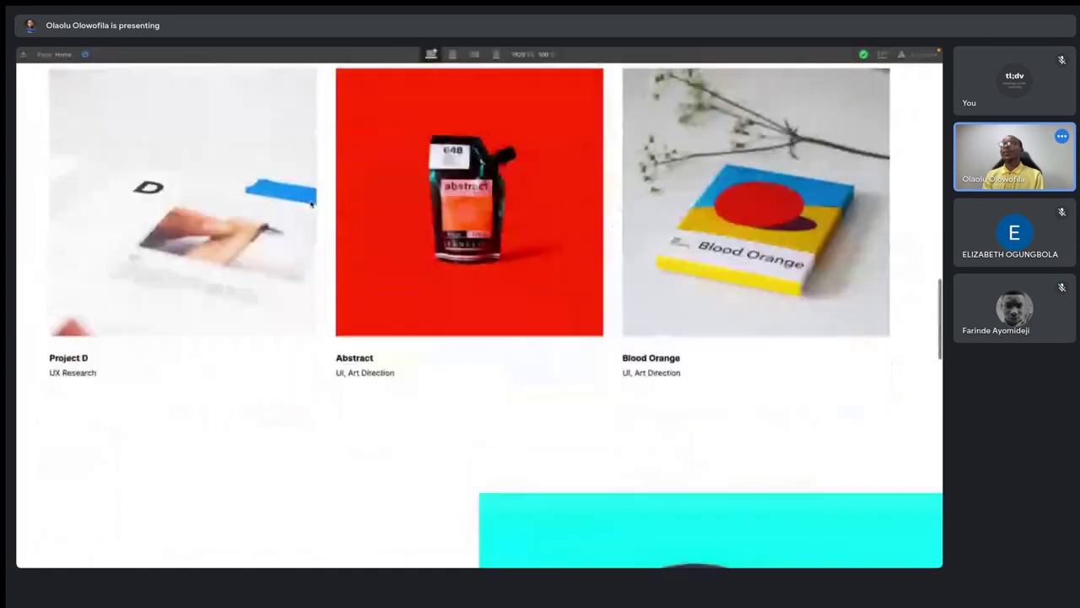
scroll(311, 203, "down", 10)
scroll(310, 203, "down", 12)
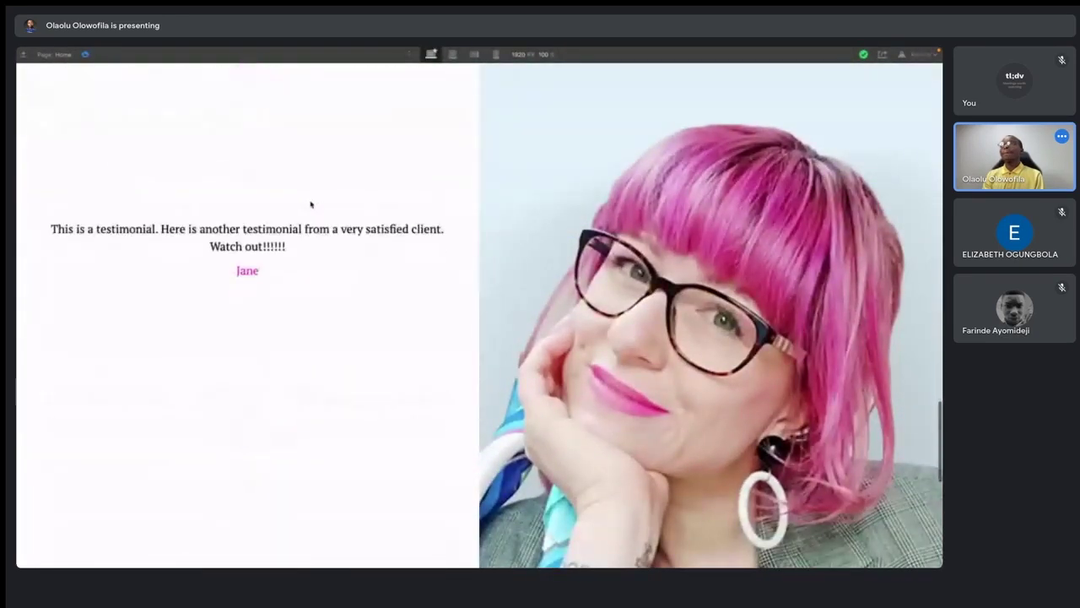
scroll(311, 203, "down", 10)
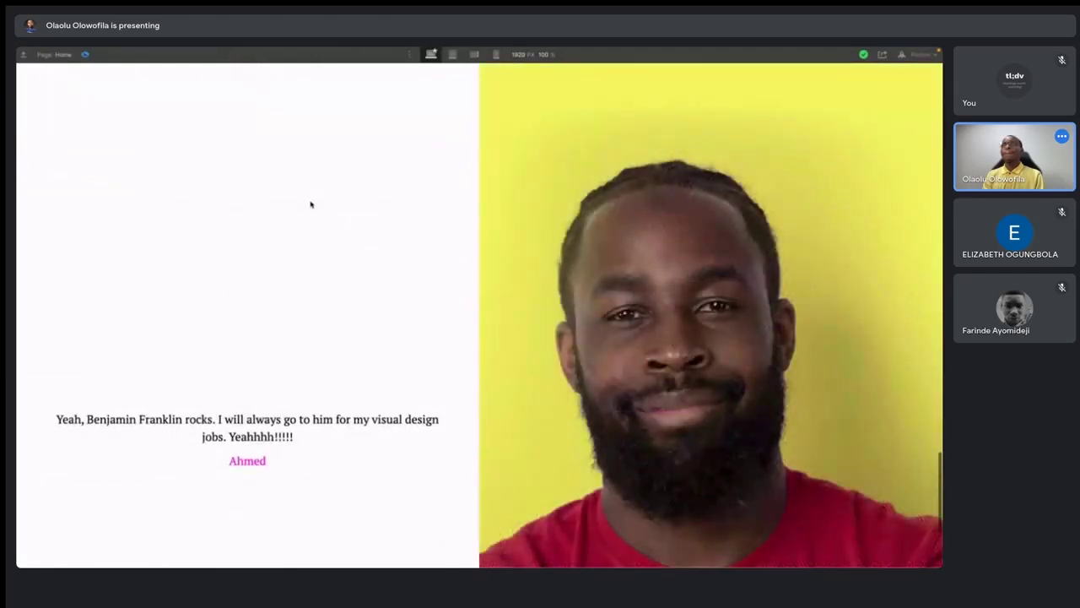
scroll(311, 204, "down", 3)
scroll(310, 203, "up", 8)
scroll(311, 203, "up", 8)
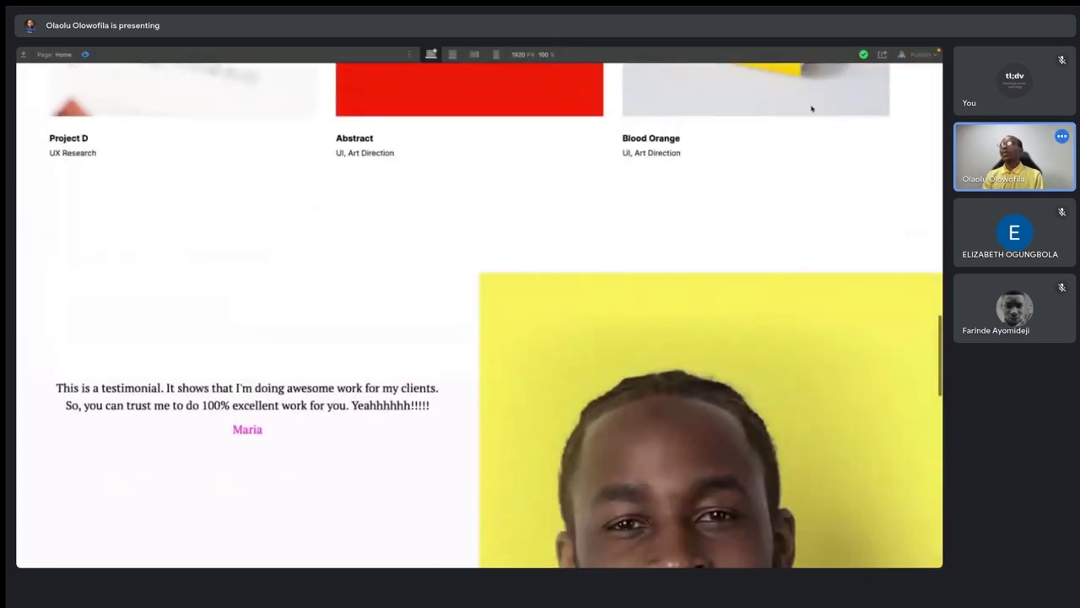
- Publish the site to its webflow.io domain and switch to the published page
left_click(919, 56)
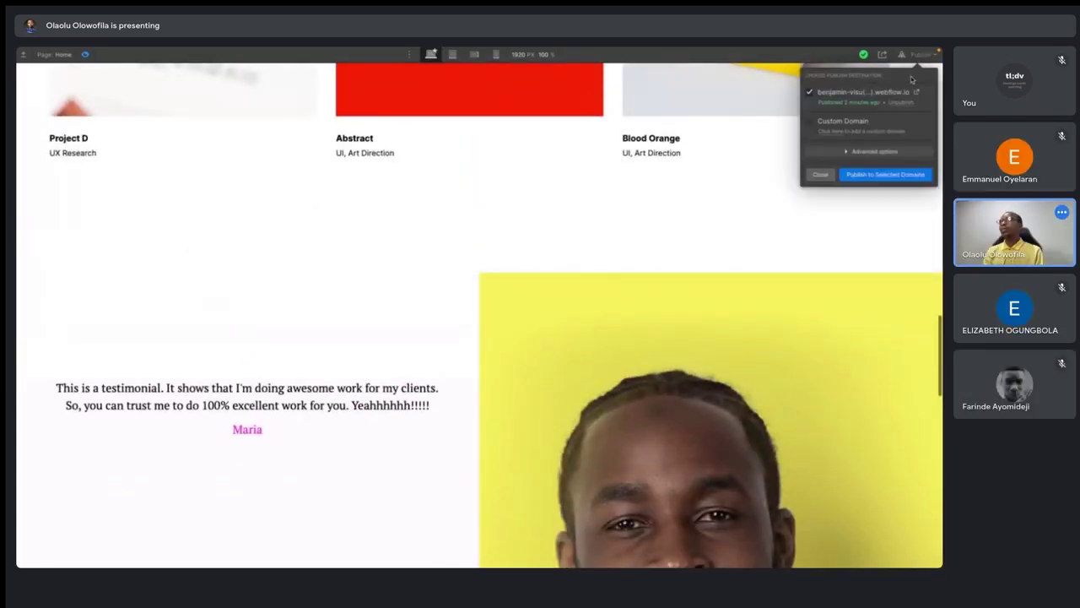
left_click(885, 174)
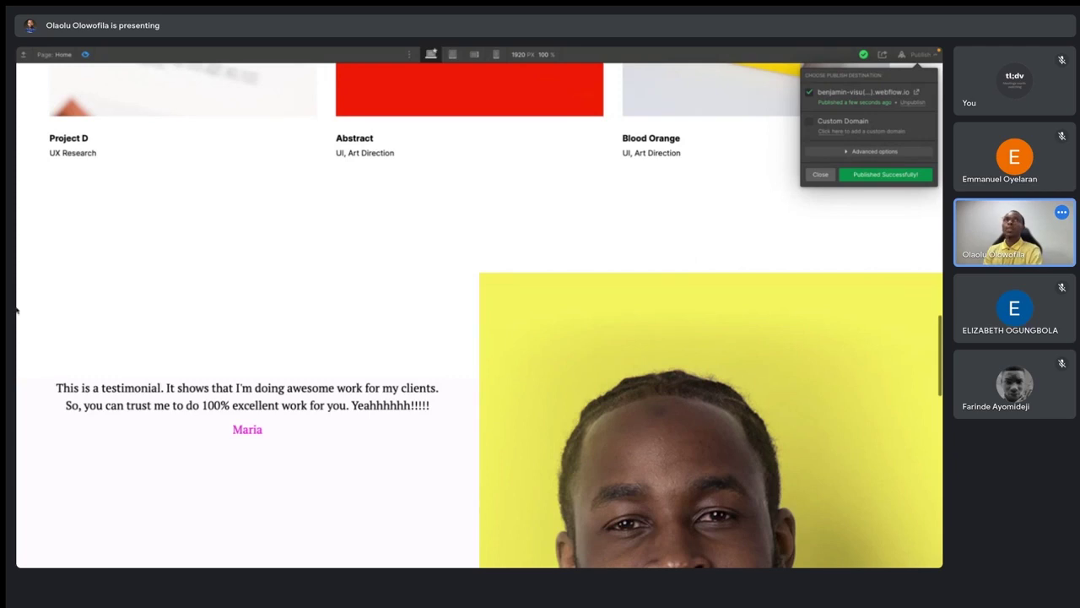
mouse_move(16, 295)
left_click(48, 222)
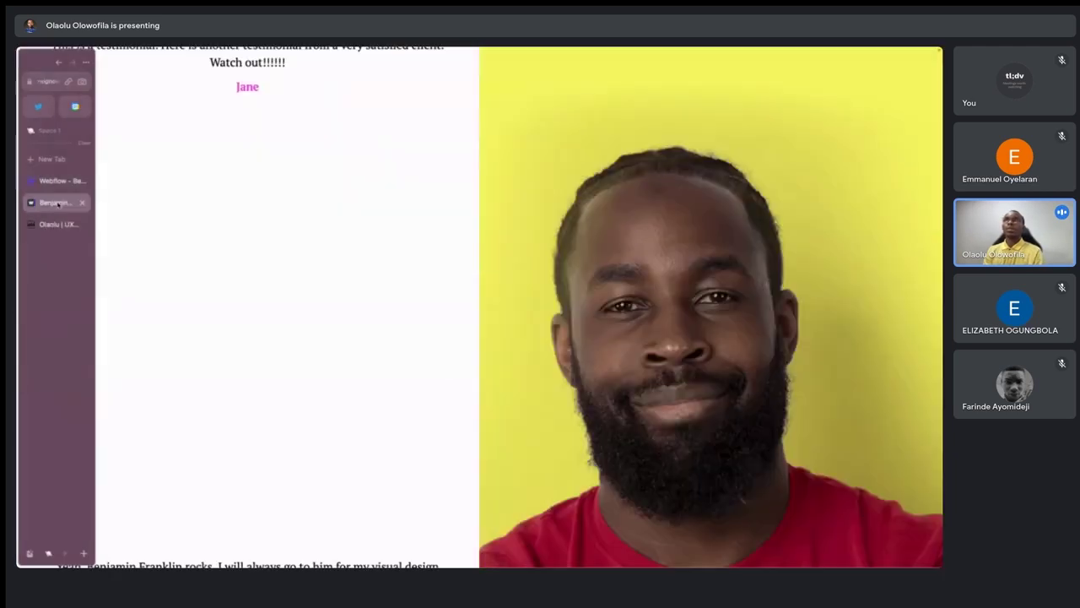
- Examine the published page from the skills section to the last testimonial, checking how the images fade in both directions
scroll(419, 174, "up", 10)
scroll(419, 176, "up", 5)
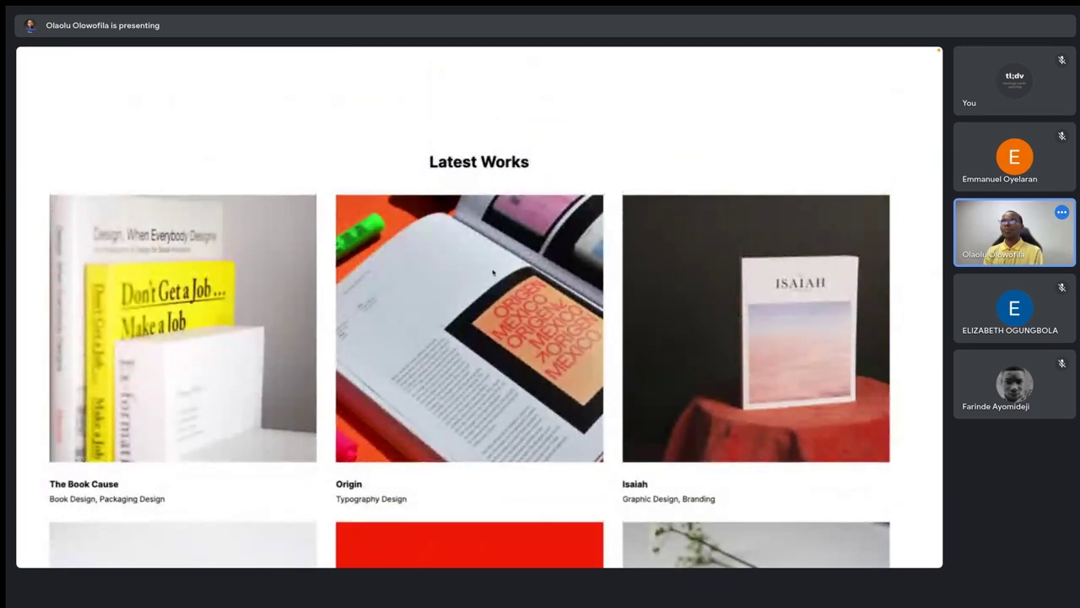
scroll(494, 271, "down", 1)
scroll(494, 271, "up", 10)
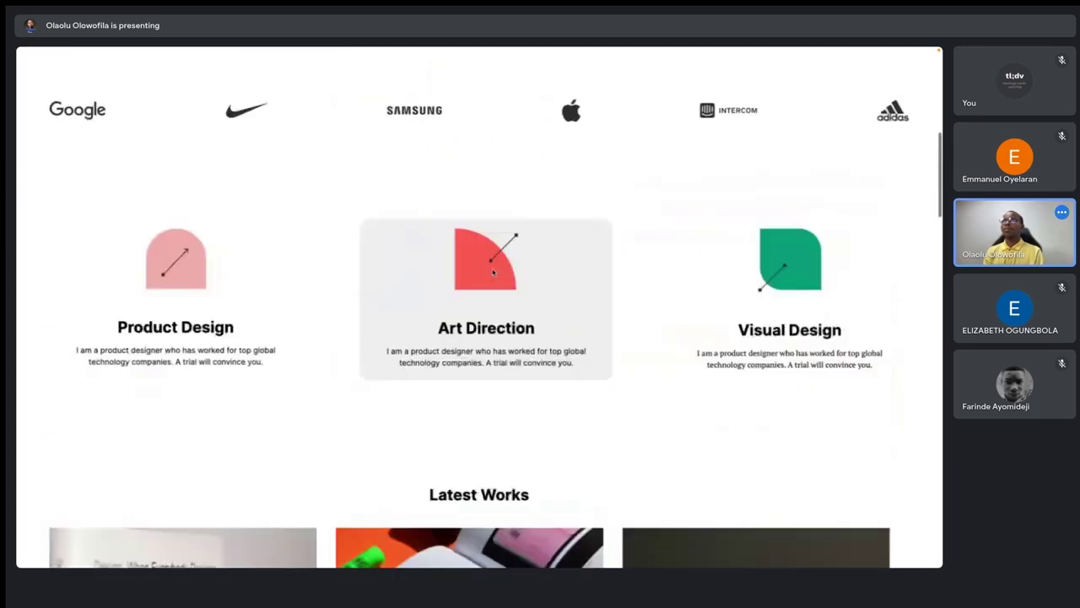
scroll(493, 271, "down", 10)
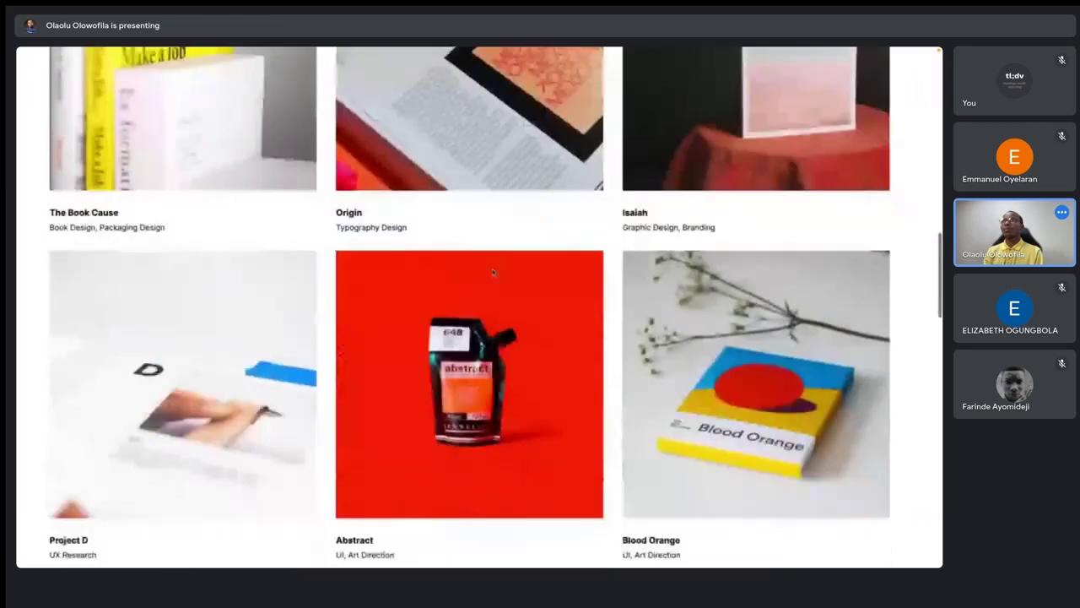
scroll(494, 272, "down", 5)
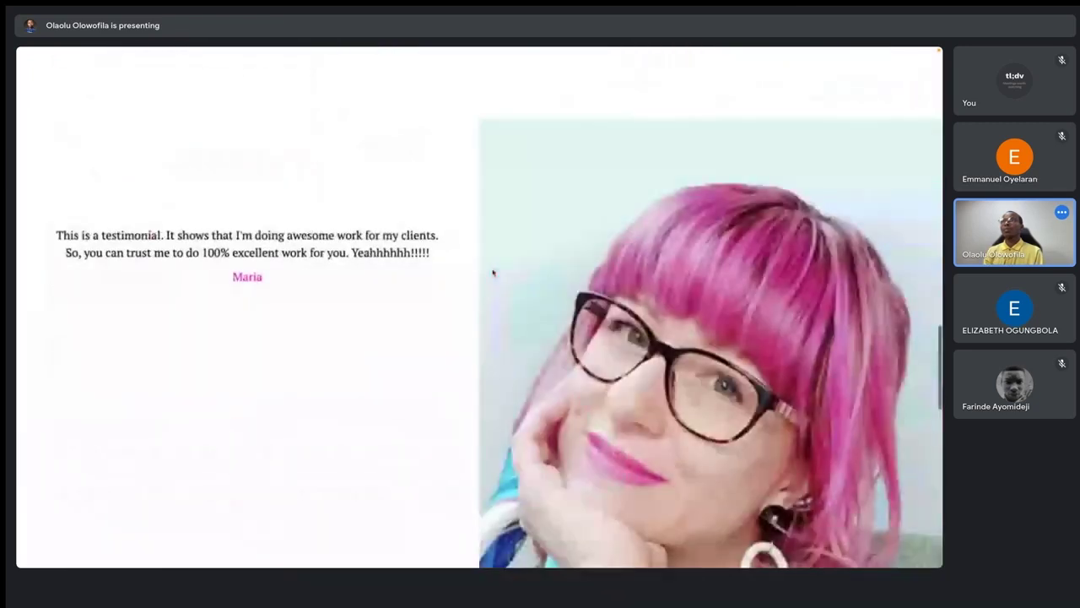
scroll(494, 272, "down", 1)
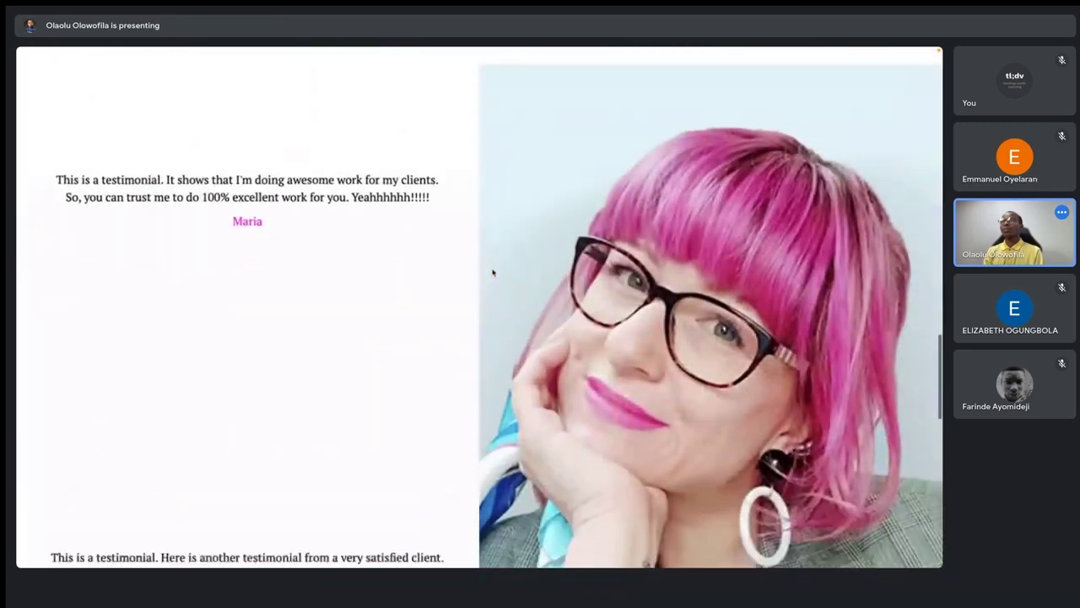
scroll(494, 271, "down", 6)
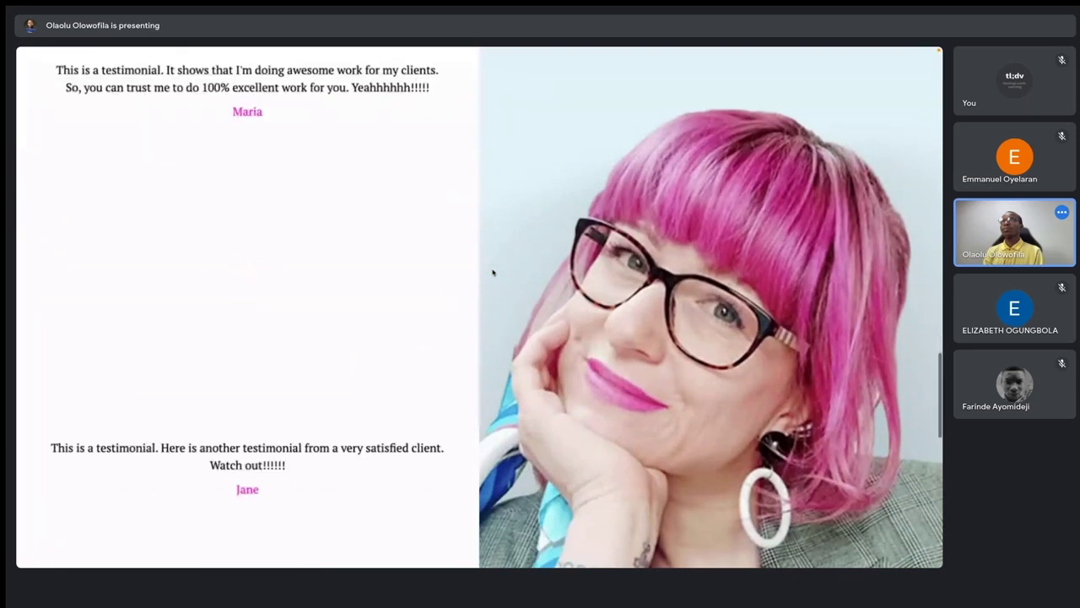
scroll(494, 272, "down", 3)
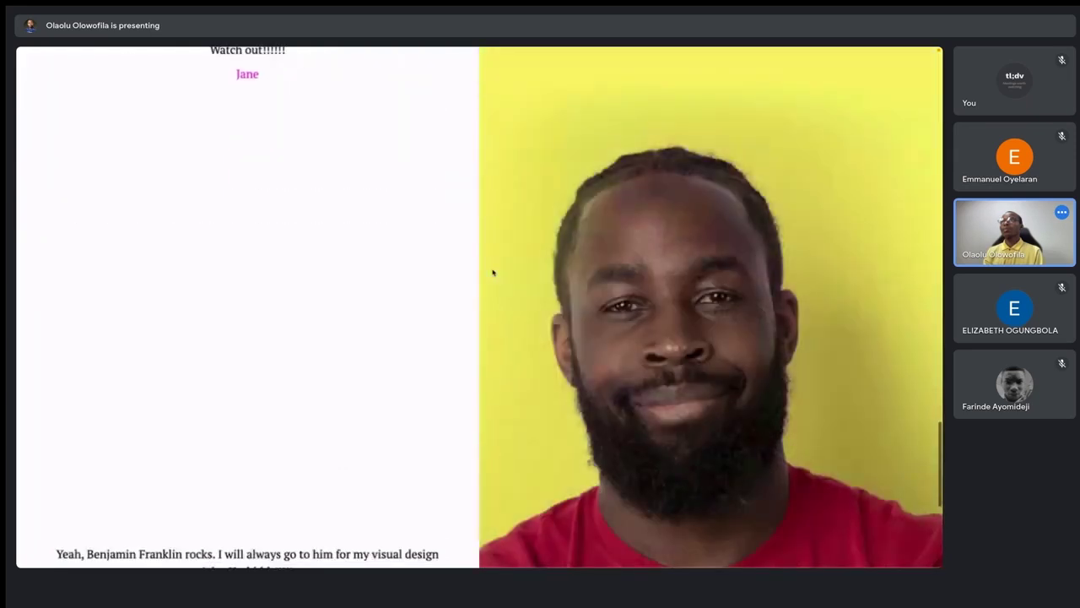
scroll(494, 272, "down", 3)
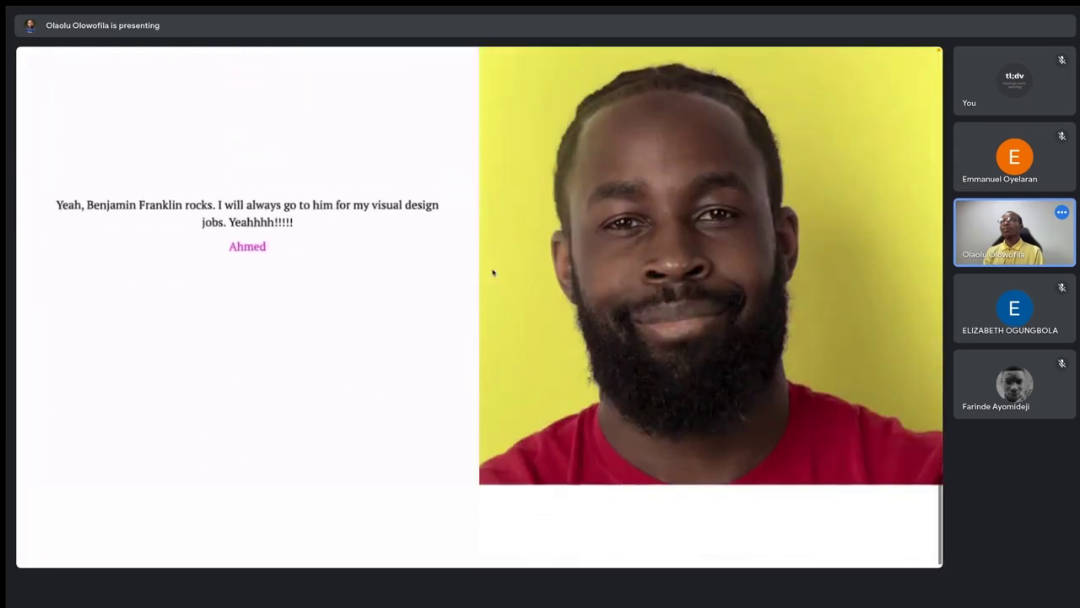
scroll(493, 271, "up", 15)
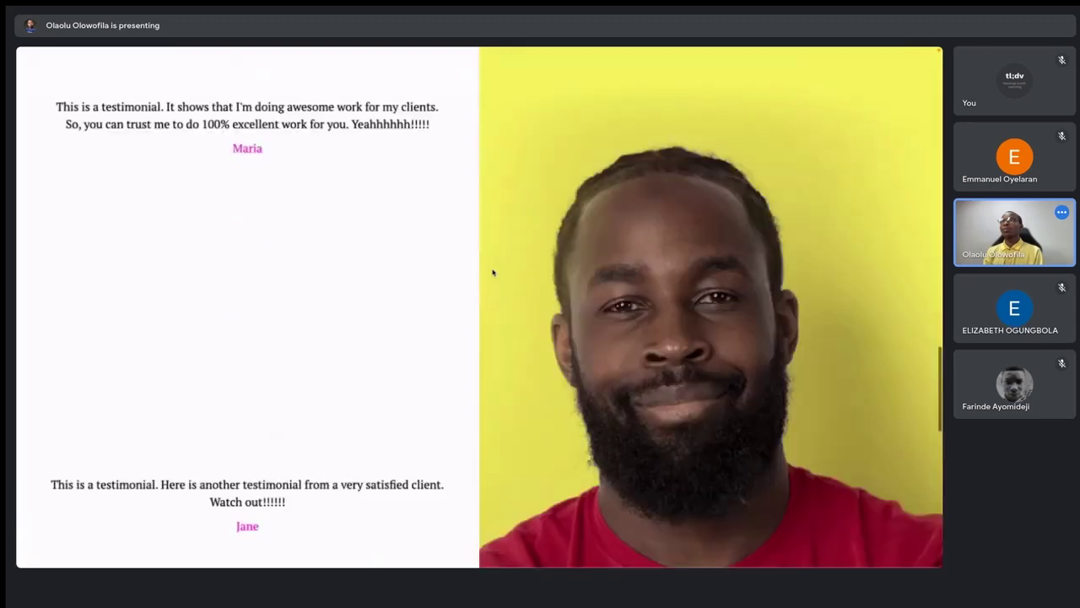
scroll(494, 272, "up", 8)
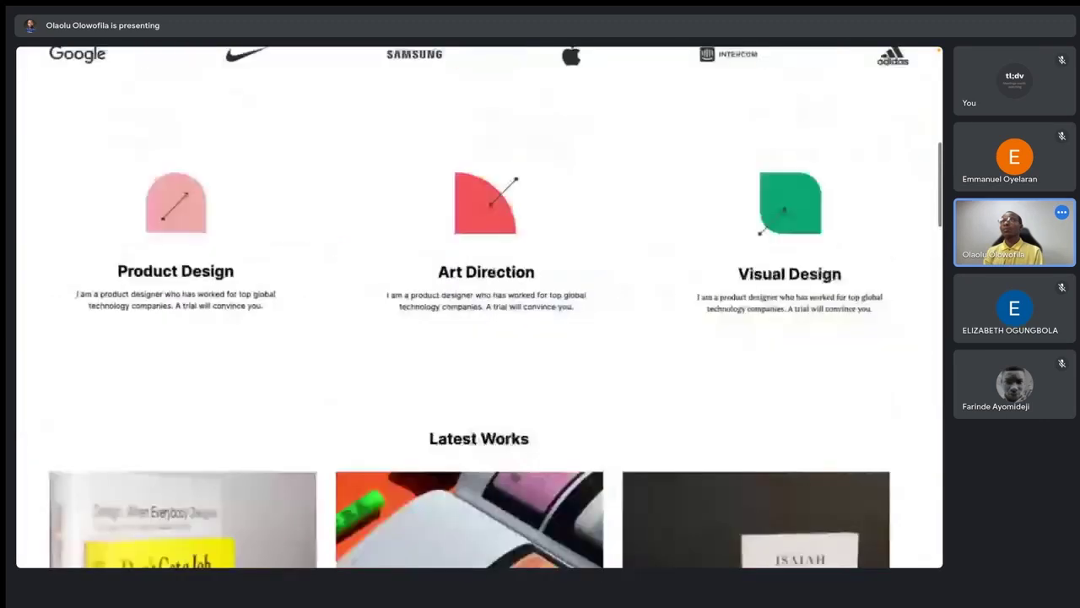
- Switch back to the Webflow Designer and exit preview mode, keeping the Navigator pinned beside the canvas
mouse_move(19, 180)
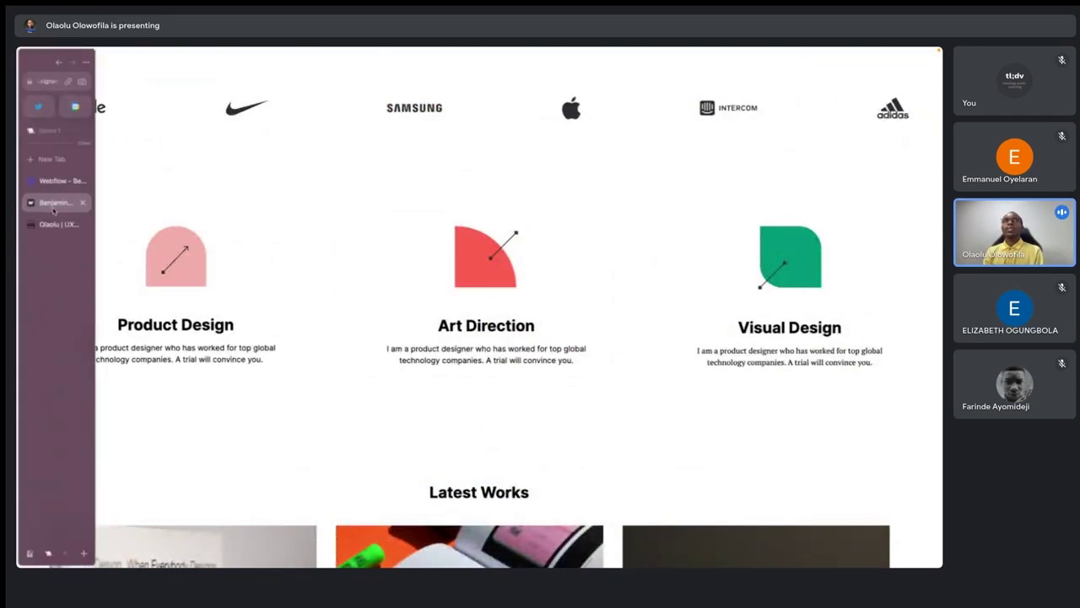
left_click(53, 184)
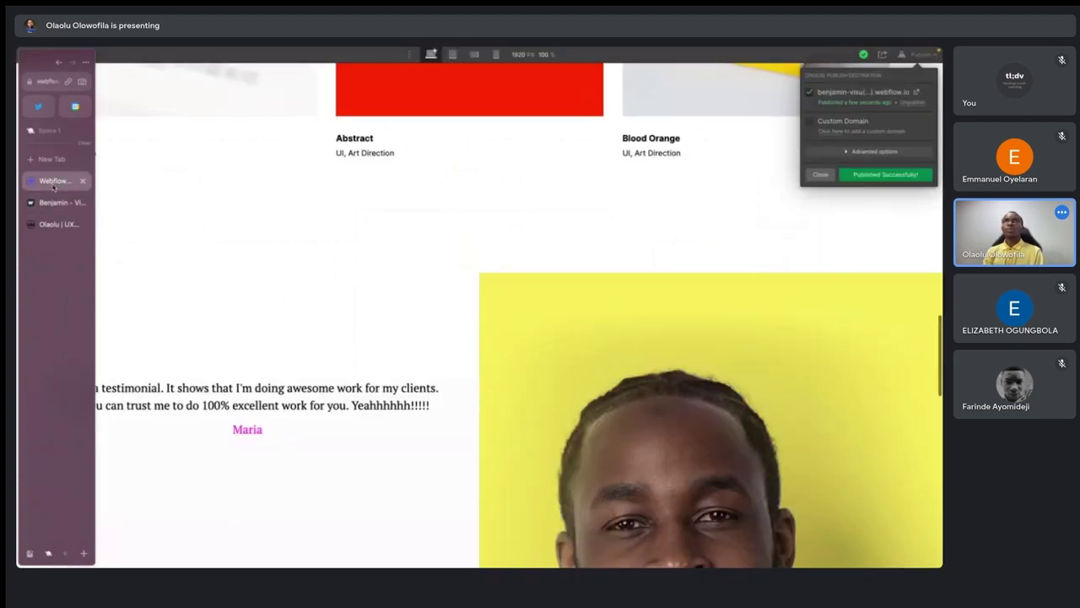
left_click(85, 55)
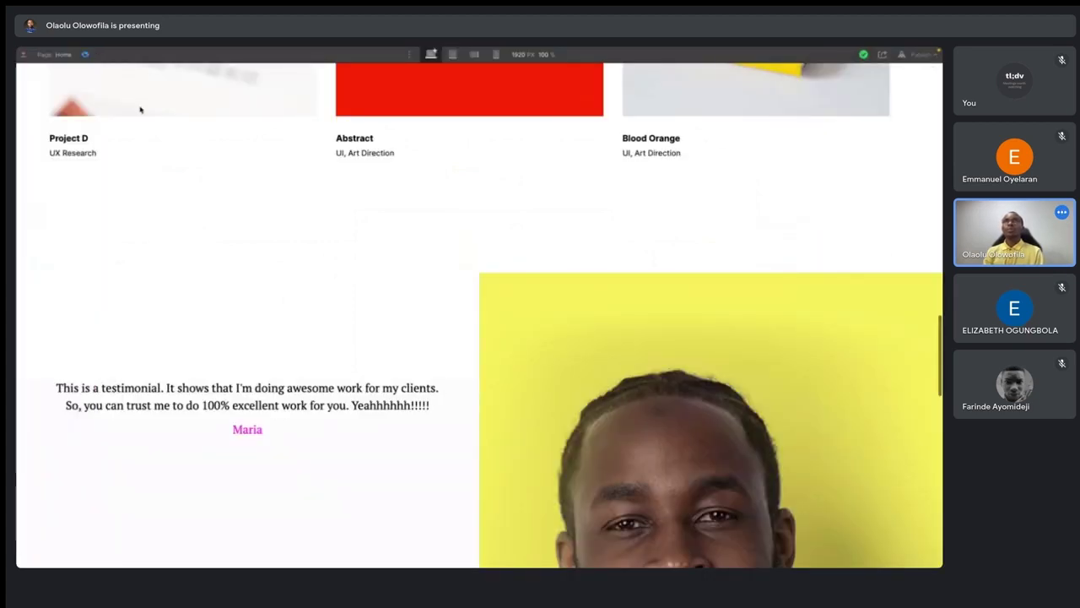
left_click(85, 55)
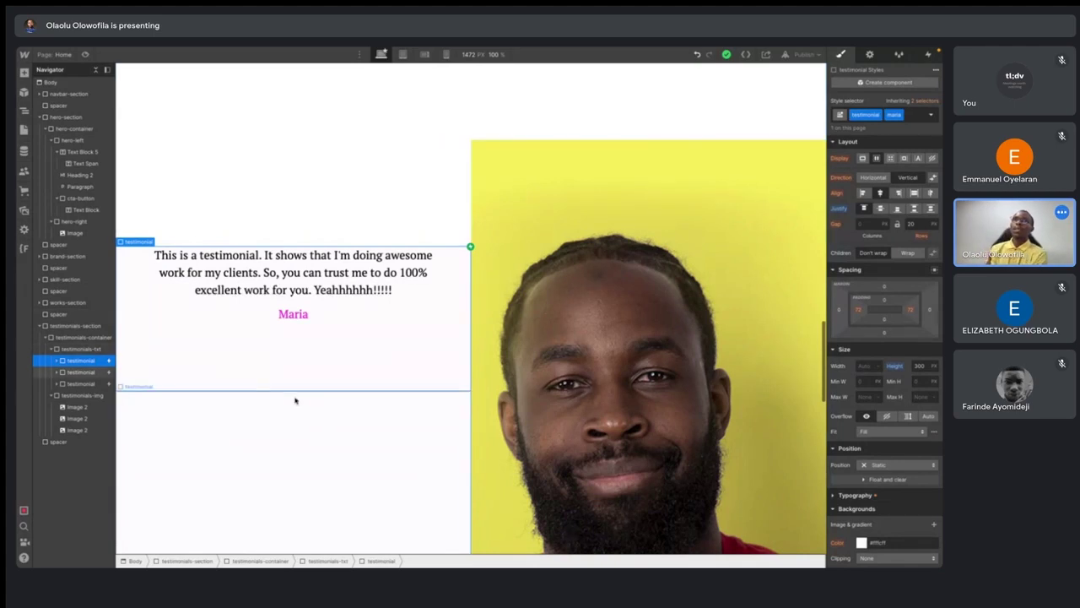
left_click(107, 71)
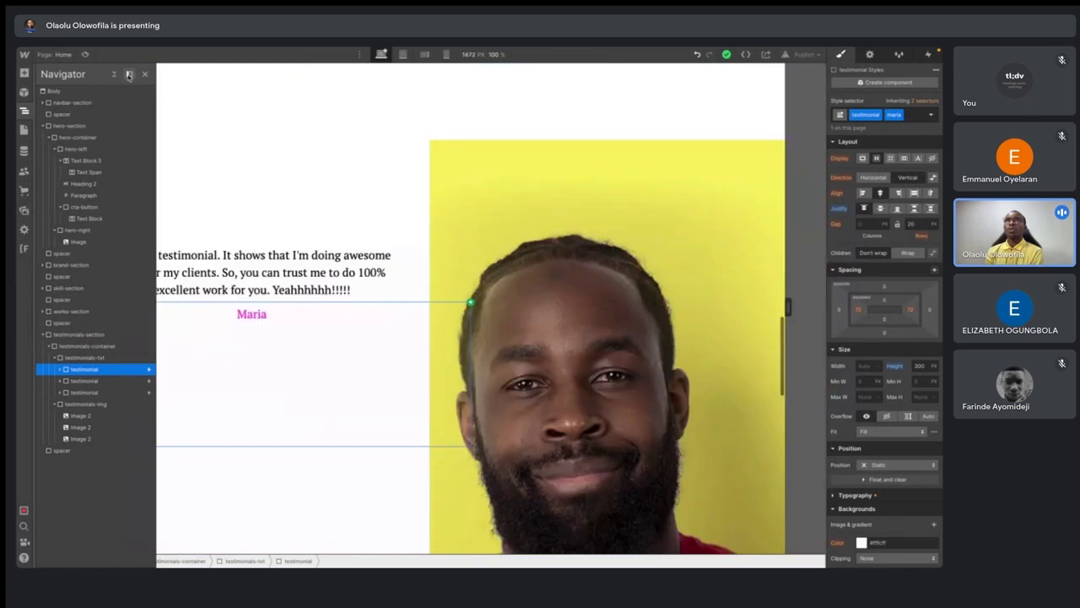
left_click(130, 74)
- Select the text block inside the hero section's "Start a project" button
scroll(432, 381, "down", 1)
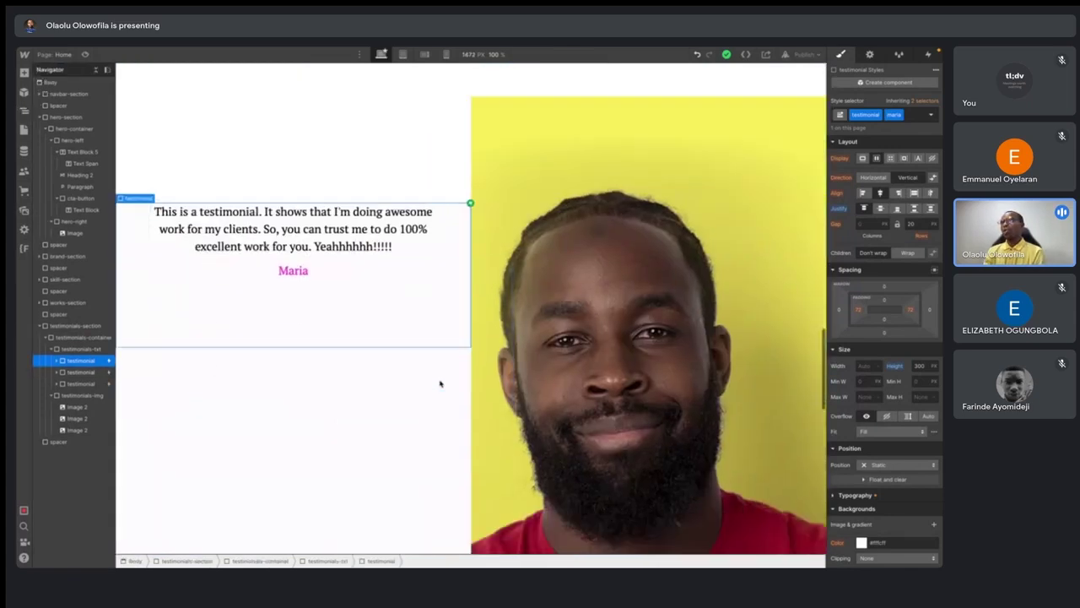
scroll(440, 384, "down", 3)
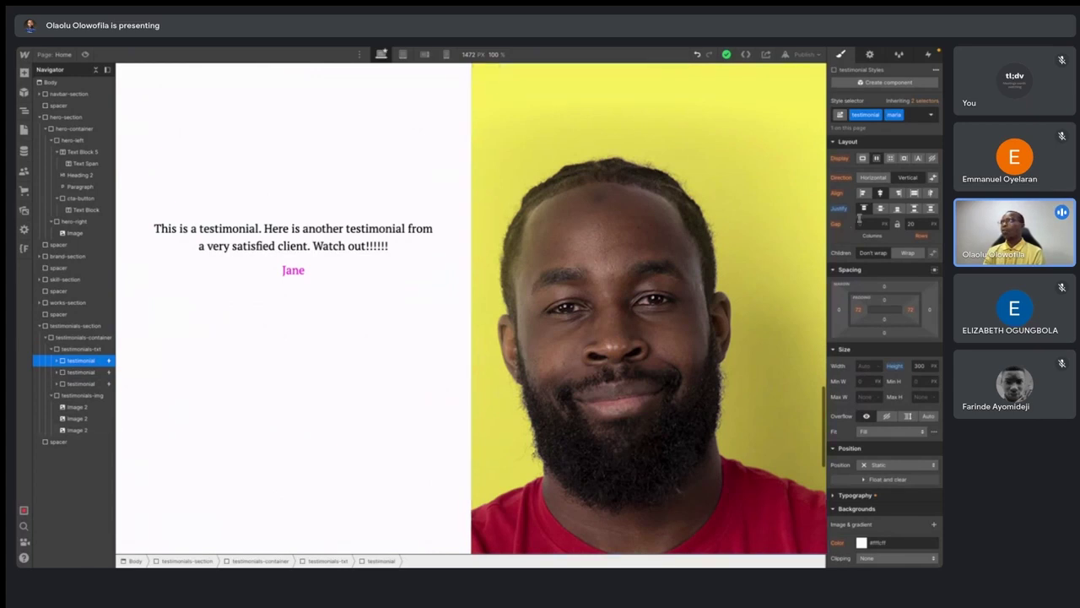
scroll(328, 287, "up", 5)
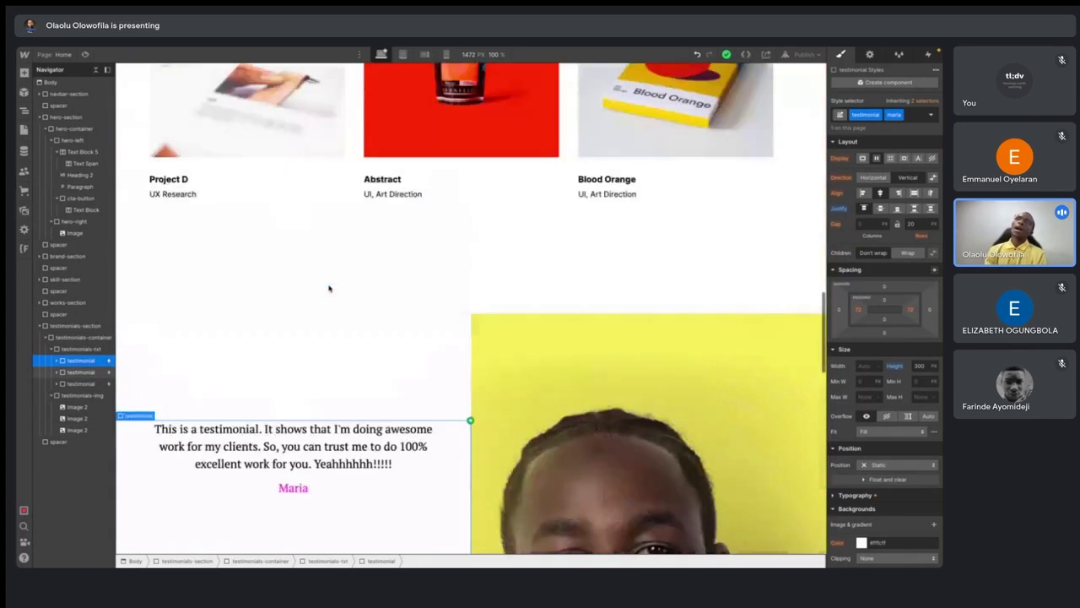
scroll(328, 288, "up", 10)
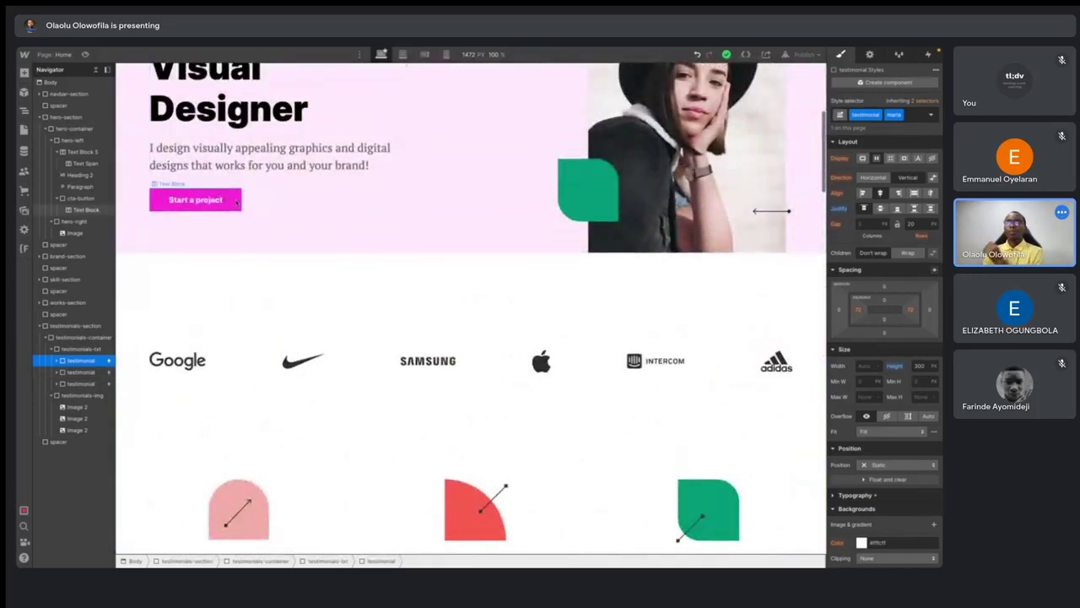
left_click(238, 202)
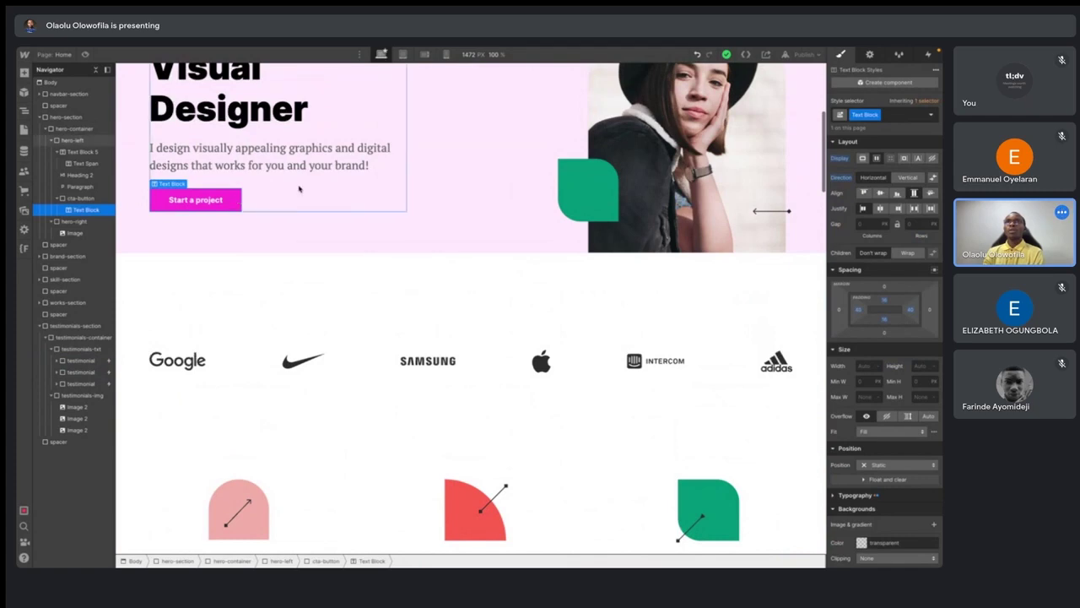
scroll(300, 186, "up", 3)
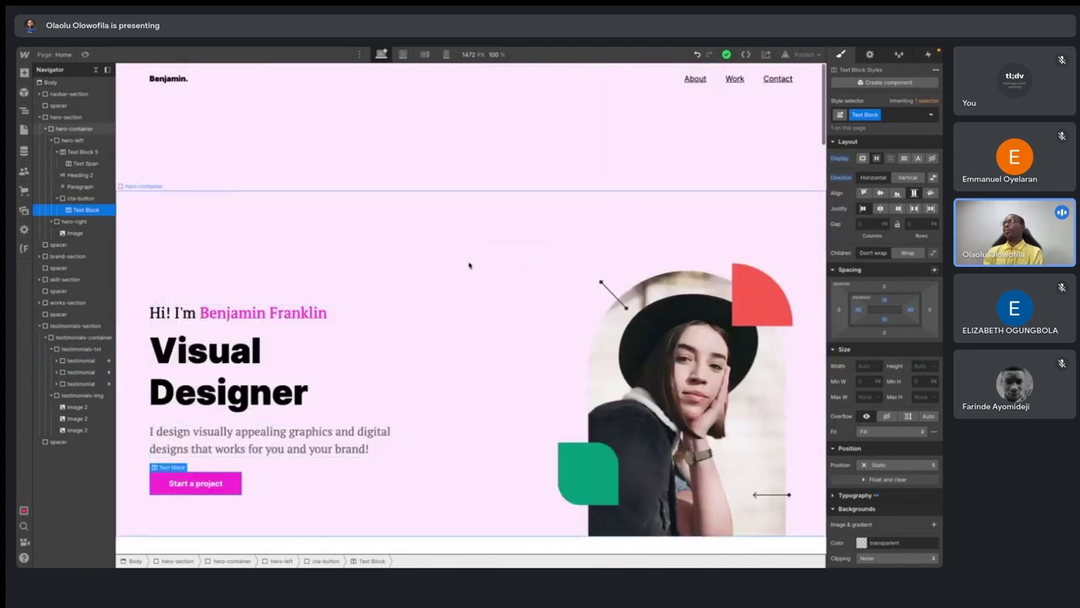
- Add a mouse hover element trigger to the text block of the "Start a project" button
left_click(928, 56)
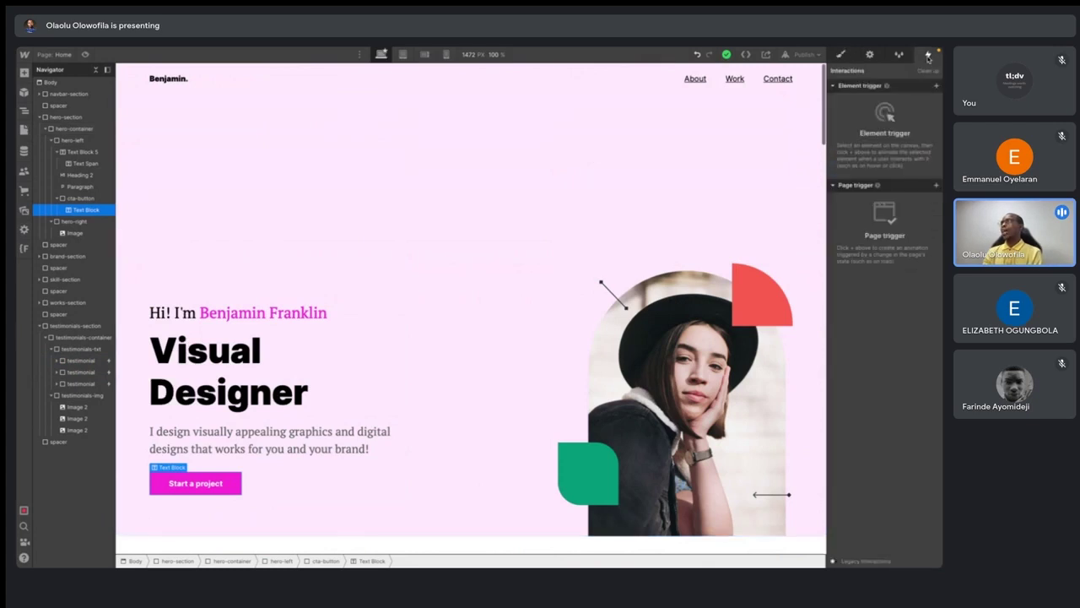
left_click(936, 86)
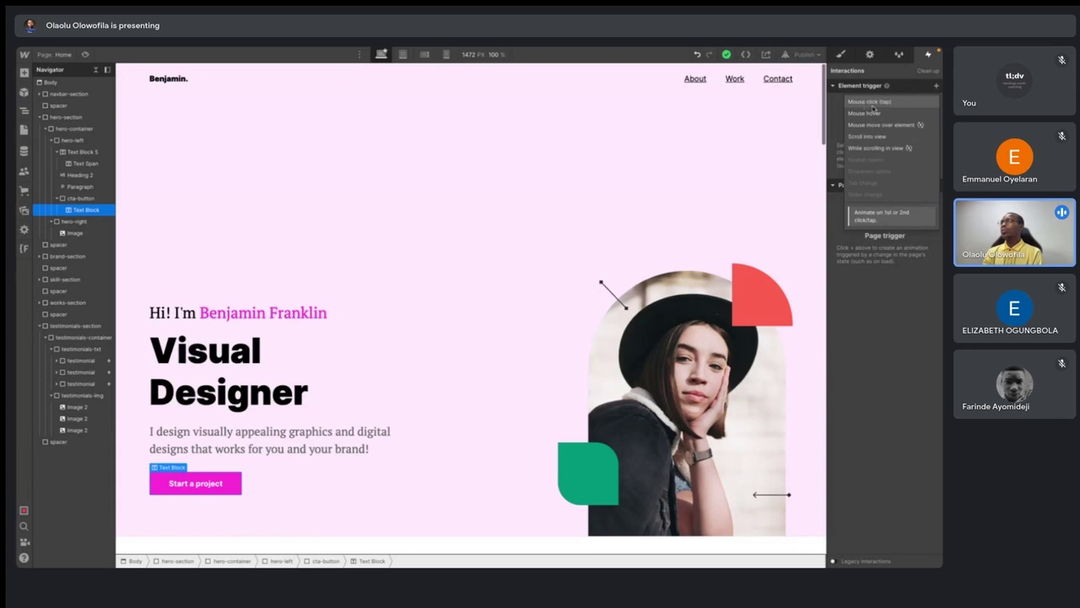
left_click(873, 112)
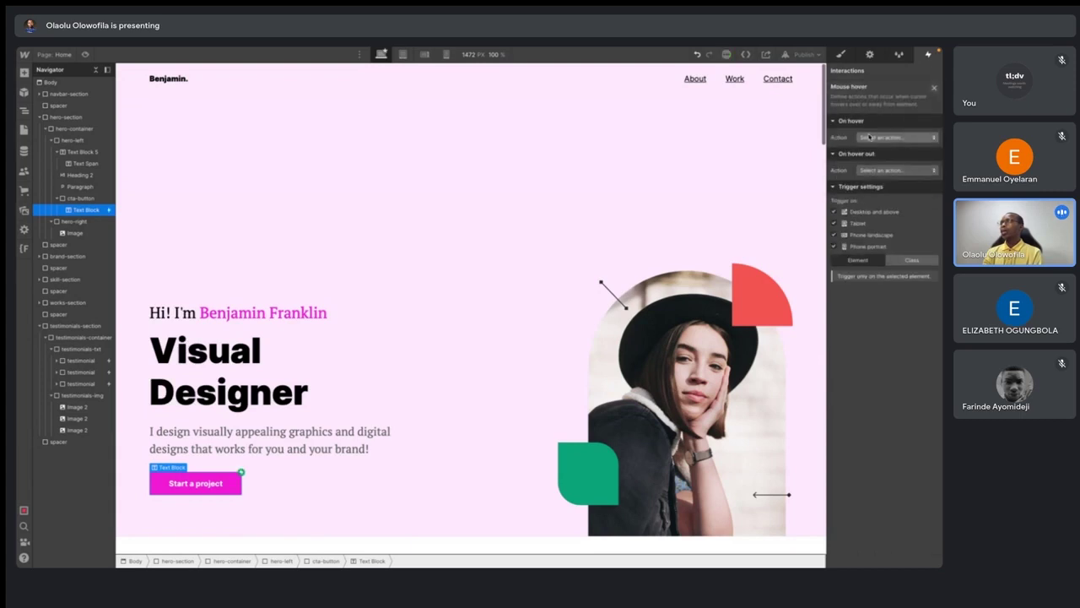
- Make the on-hover action start an animation and create a timed animation named "Mouse hover" for it
left_click(888, 139)
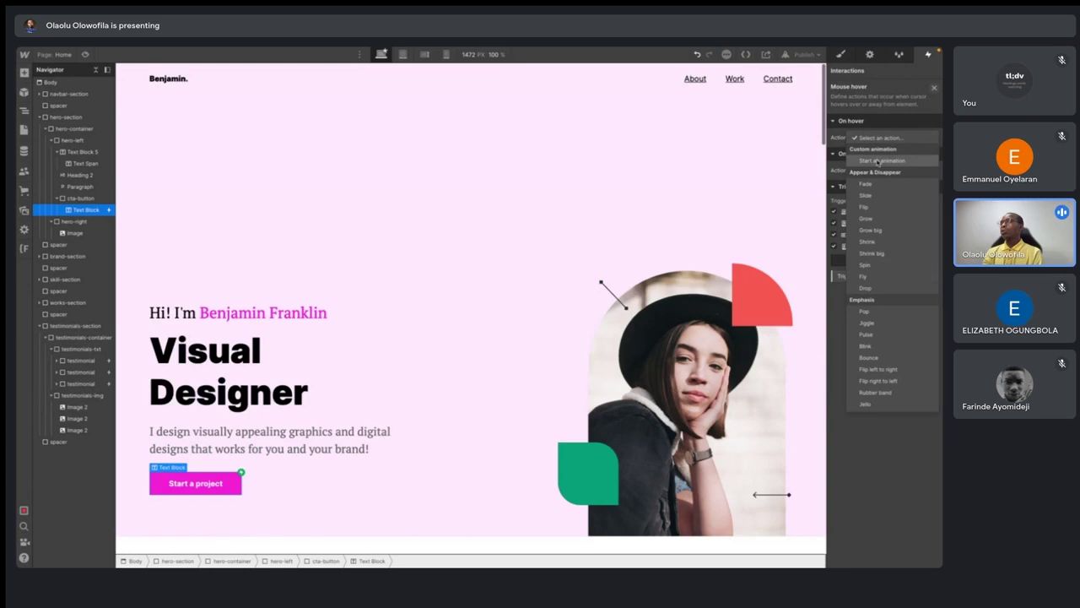
left_click(877, 161)
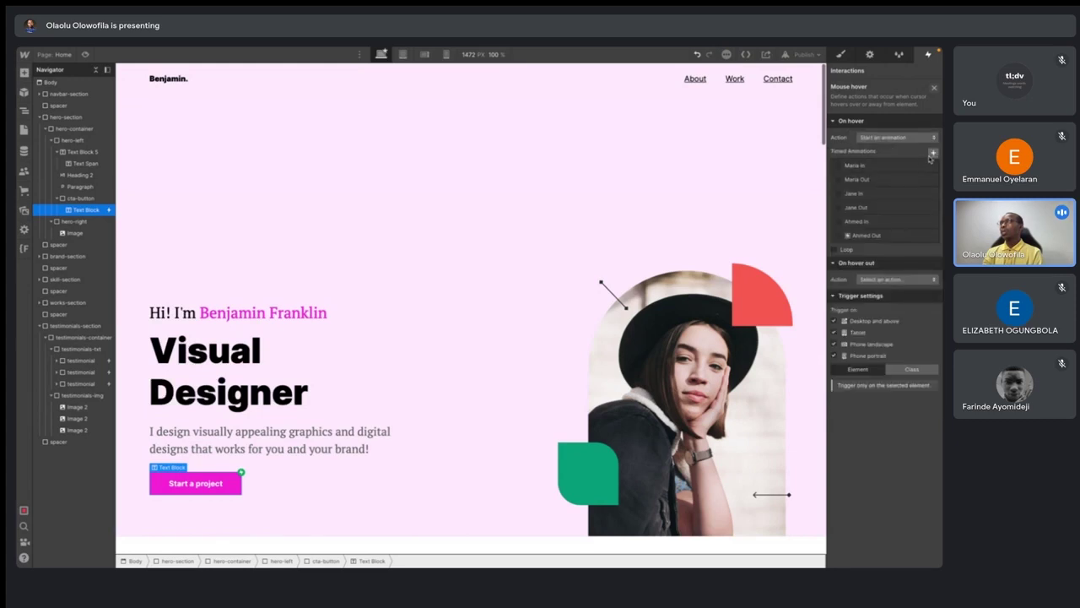
left_click(933, 153)
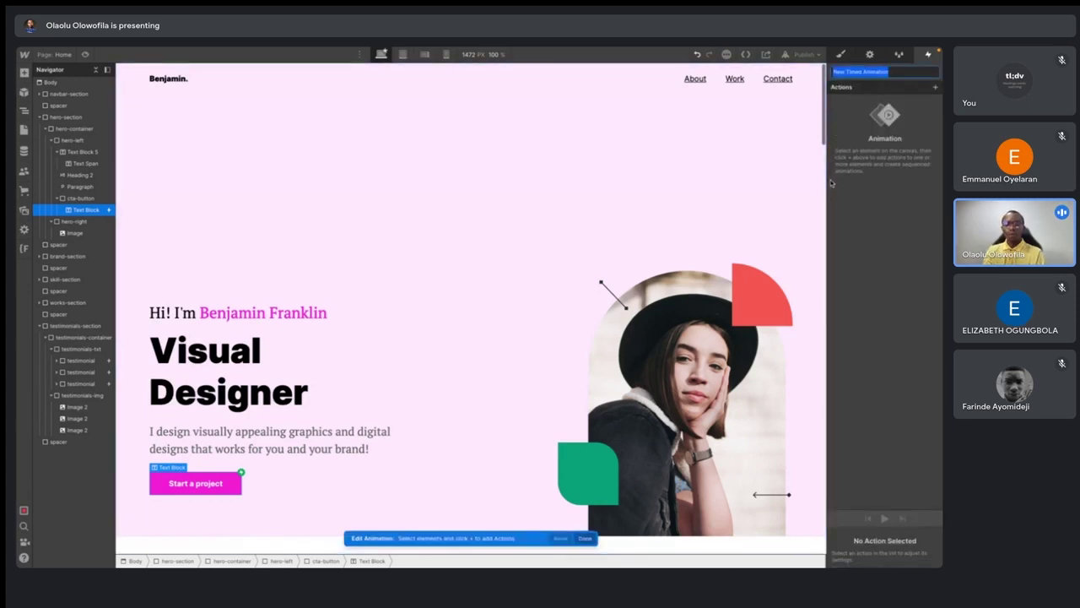
type("Mi")
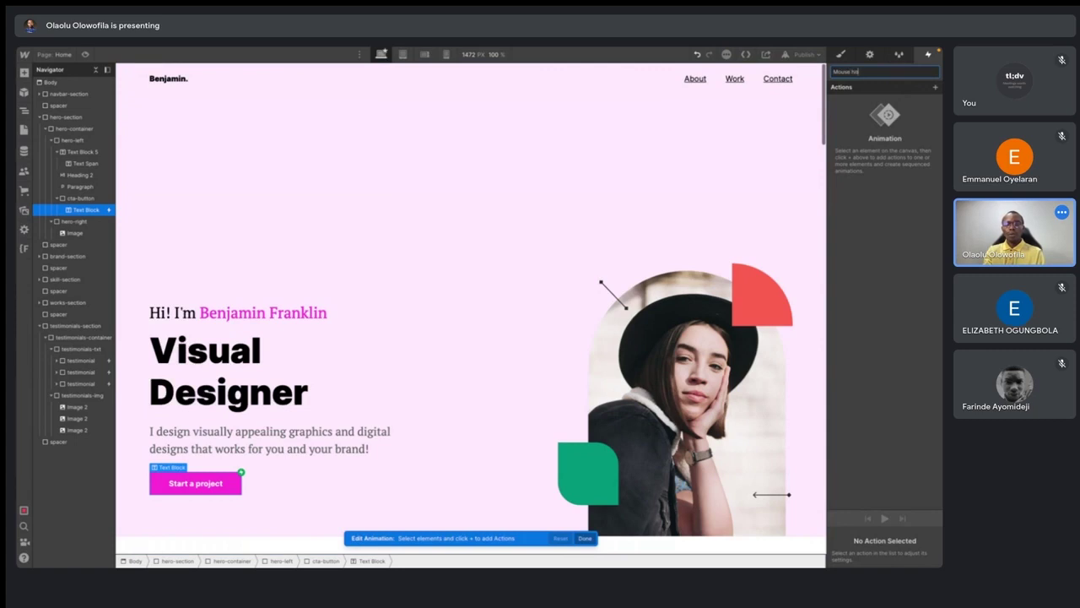
key("Return")
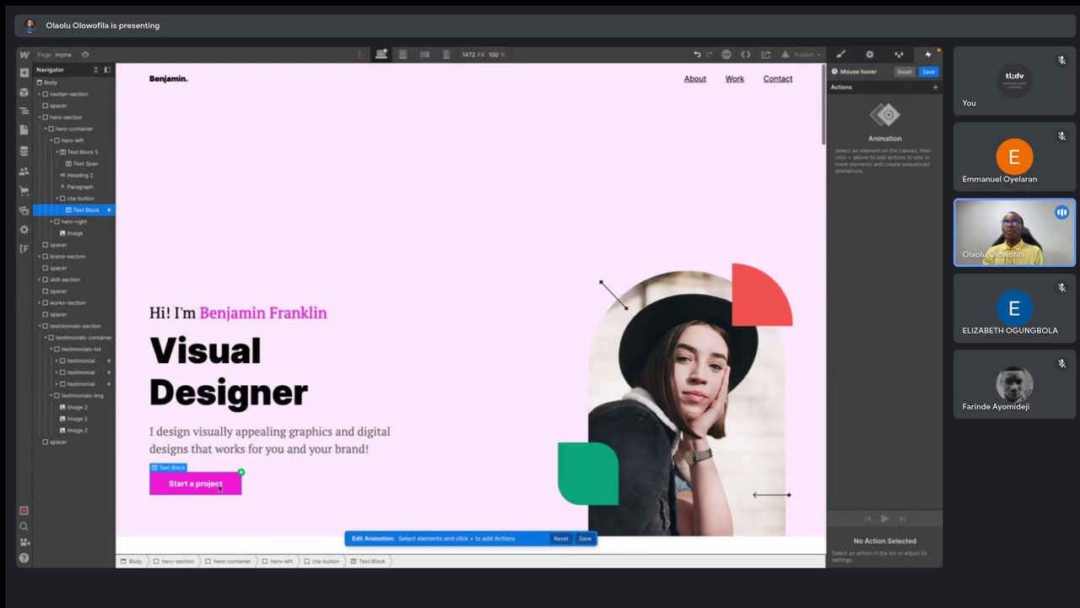
- Add a Scale action to the Mouse hover animation and change its target element to cta-button
left_click(935, 88)
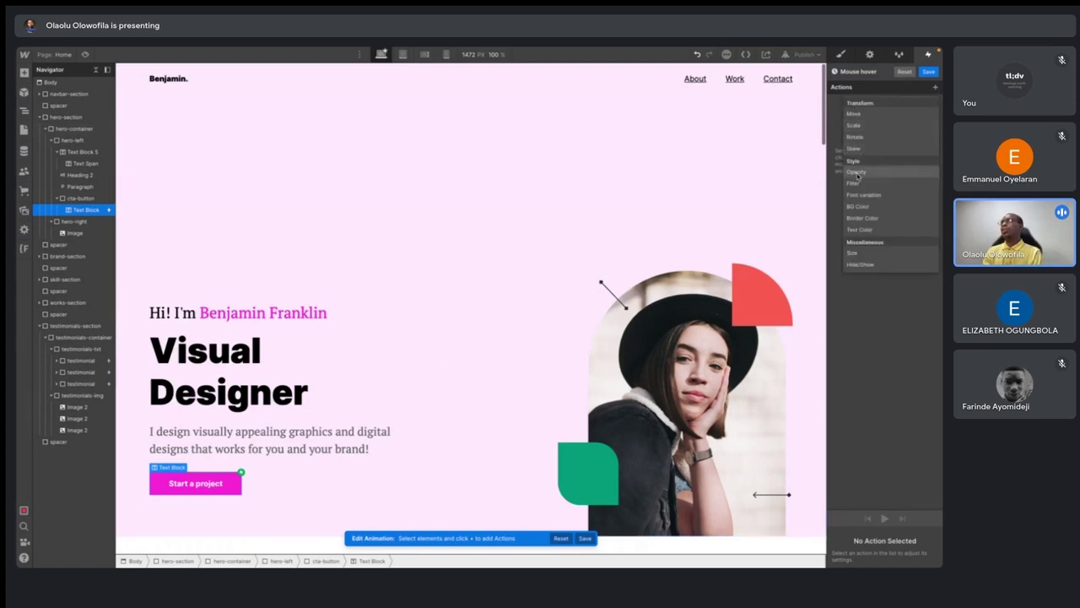
left_click(862, 127)
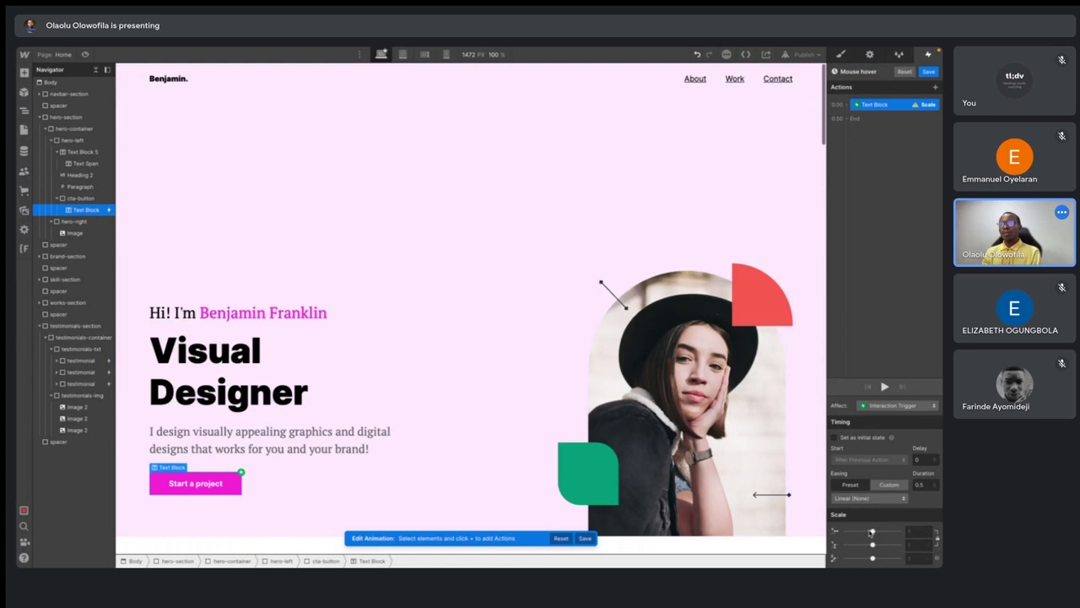
left_click_drag(873, 532, 880, 532)
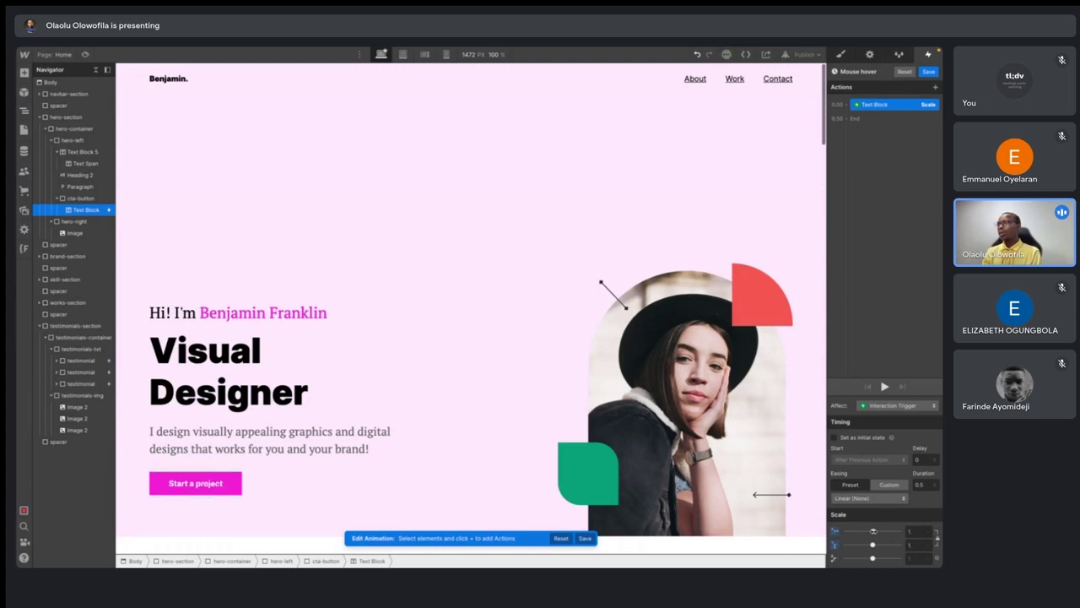
left_click(873, 105)
left_click(865, 131)
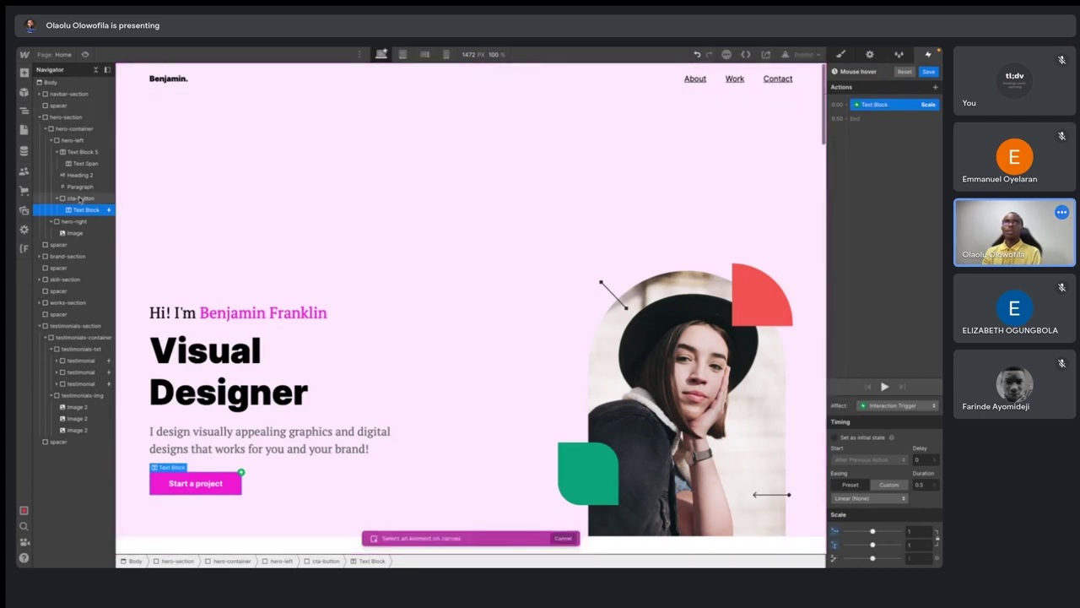
left_click(70, 197)
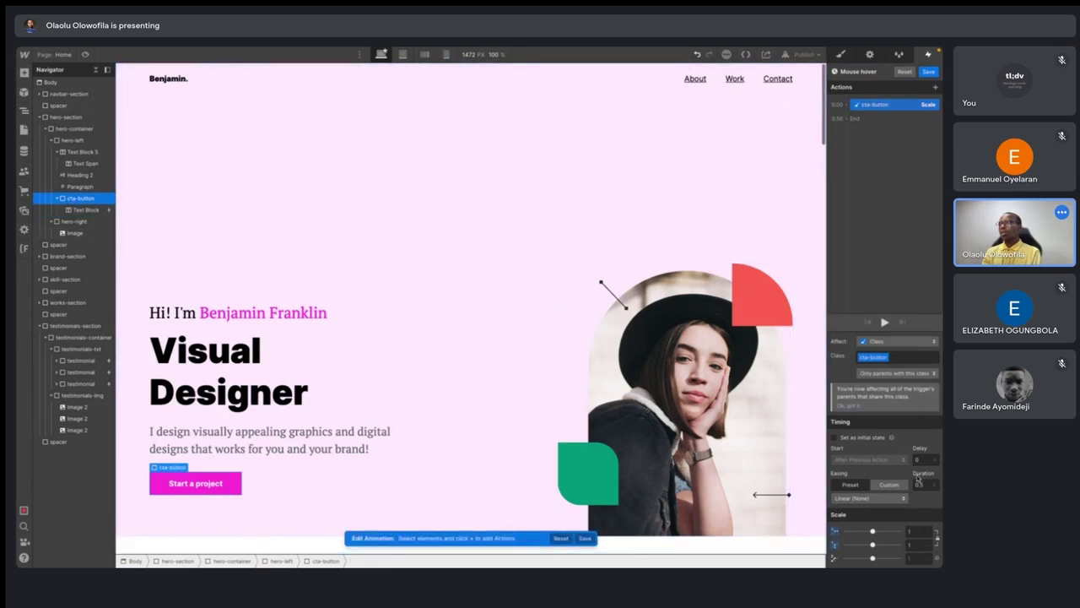
- Set the cta-button's hover scale to 1.1 on X and Y with Ease easing, and save the animation
type(".2")
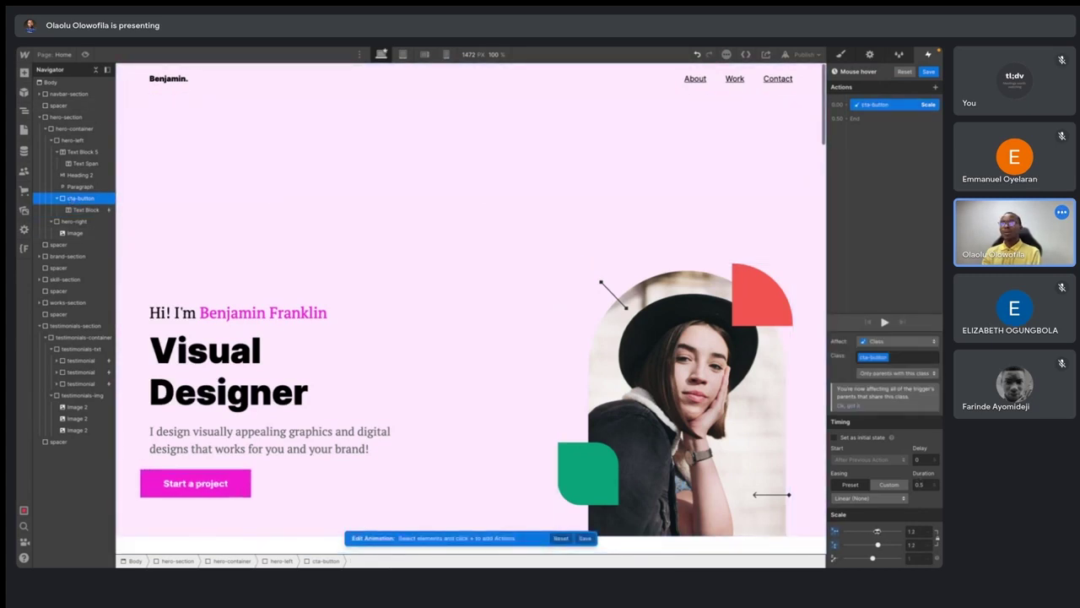
left_click_drag(877, 531, 875, 531)
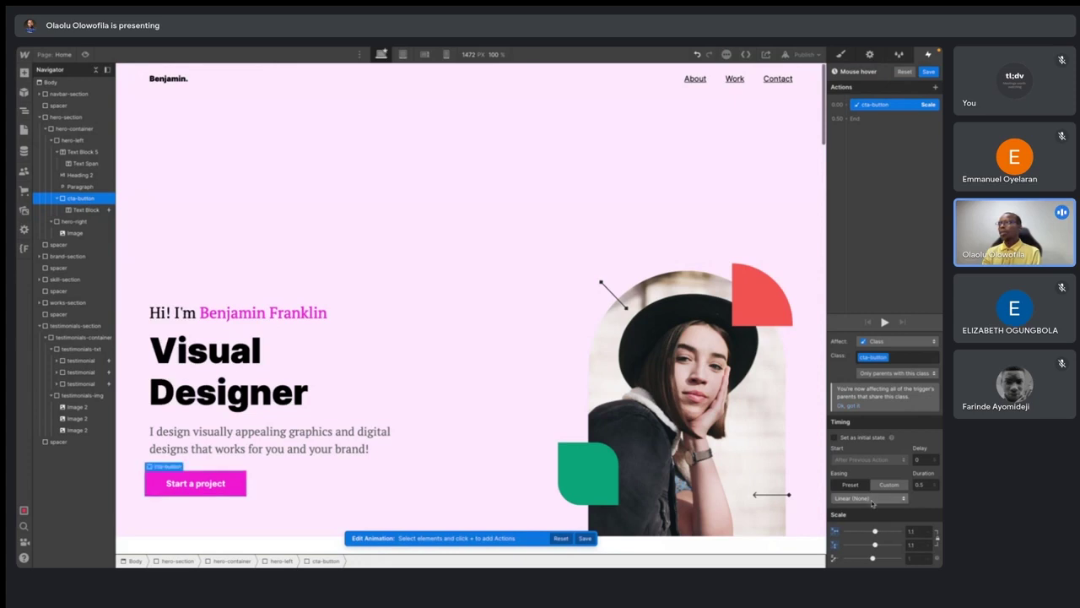
left_click(873, 496)
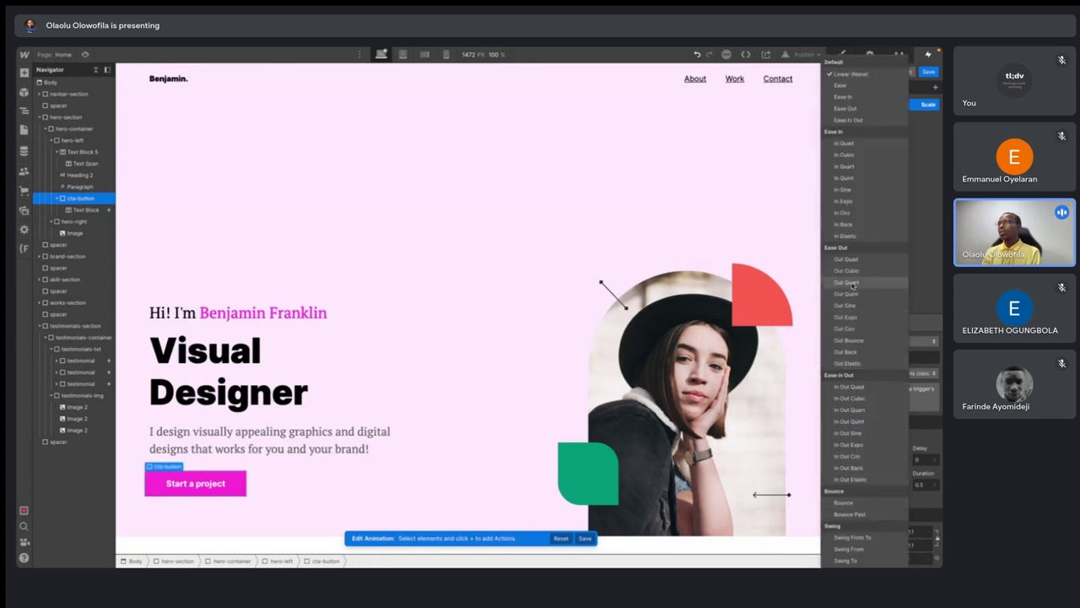
left_click(850, 87)
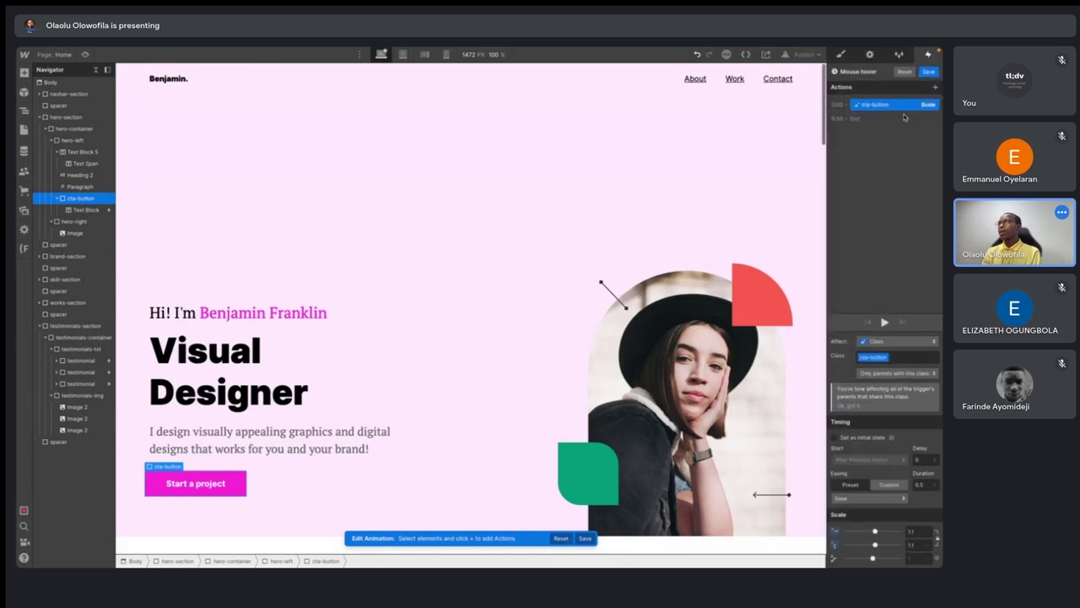
left_click(927, 72)
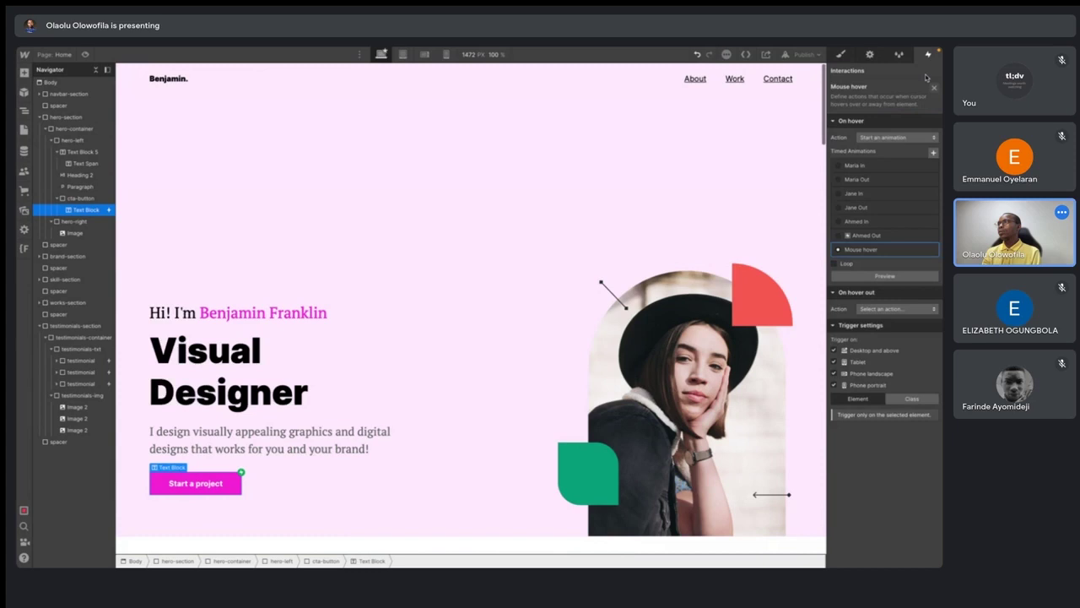
- Make the hover-out action start an animation and create a timed animation named "Hover Out" for it
left_click(884, 309)
left_click(883, 315)
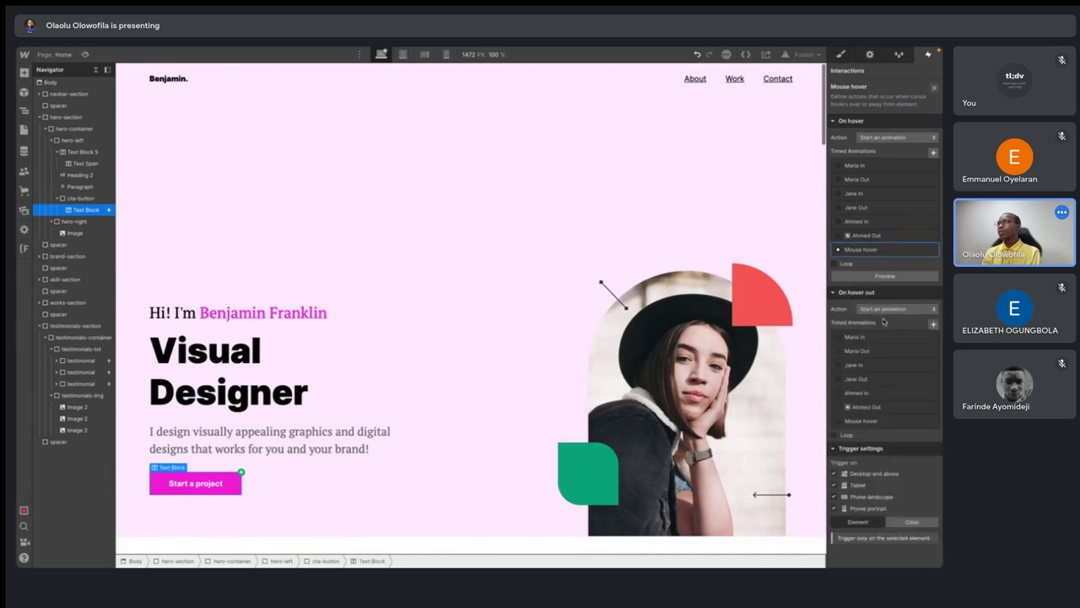
left_click(932, 323)
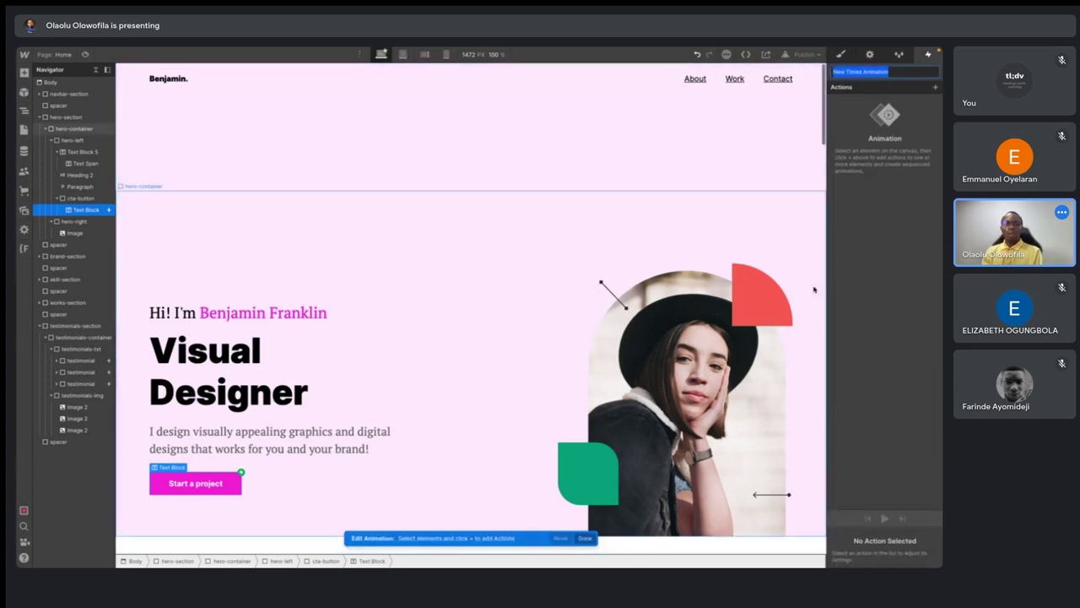
type("Hi")
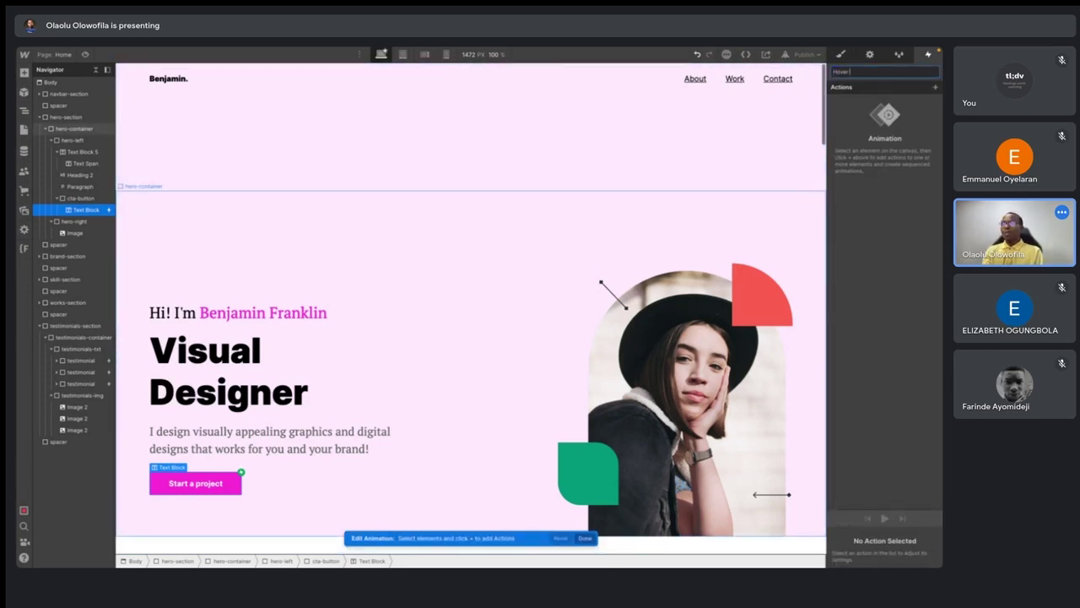
key("Return")
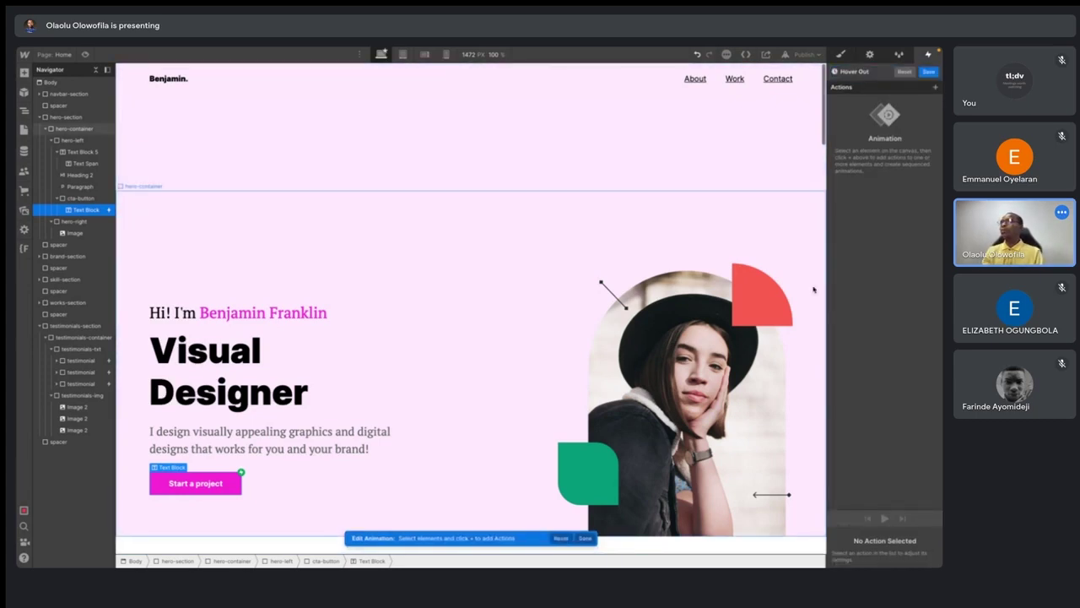
- Add a Scale action for the text block at 1 with Ease easing to Hover Out, and save the animation
left_click(934, 88)
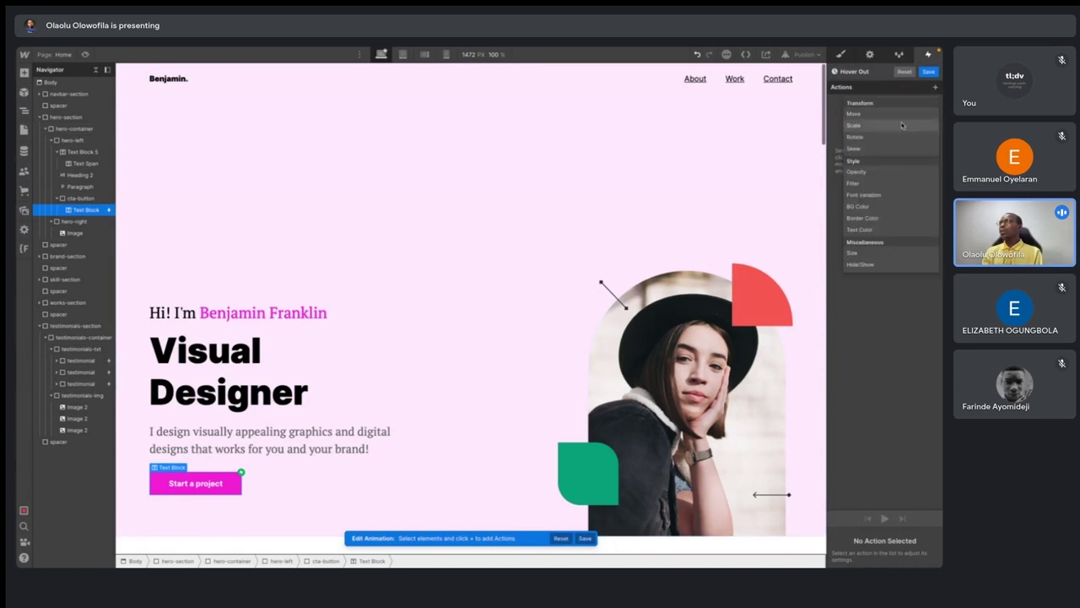
left_click(854, 125)
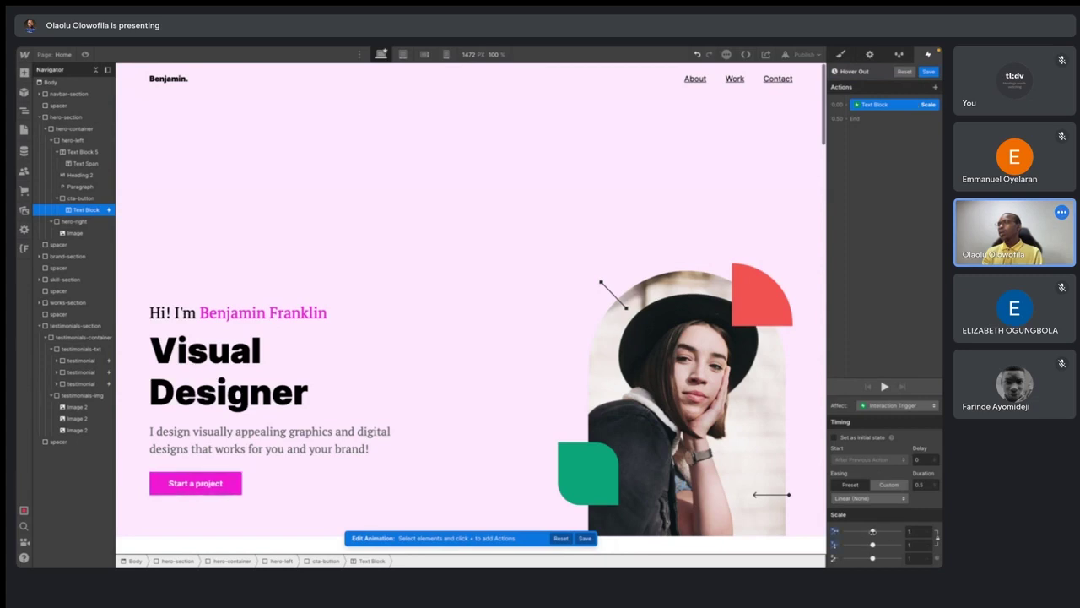
left_click(869, 497)
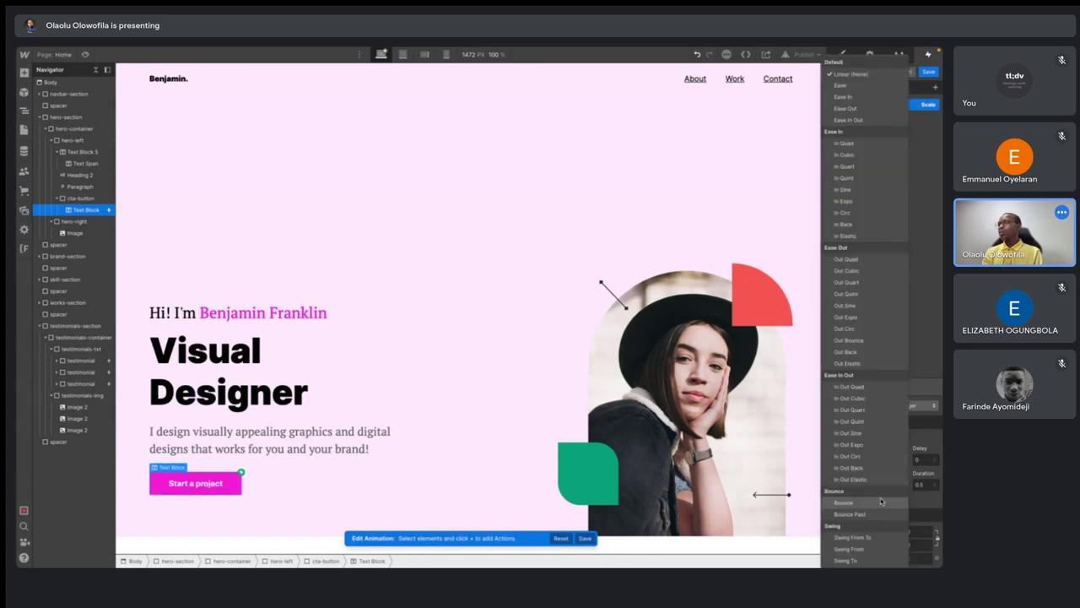
left_click(846, 86)
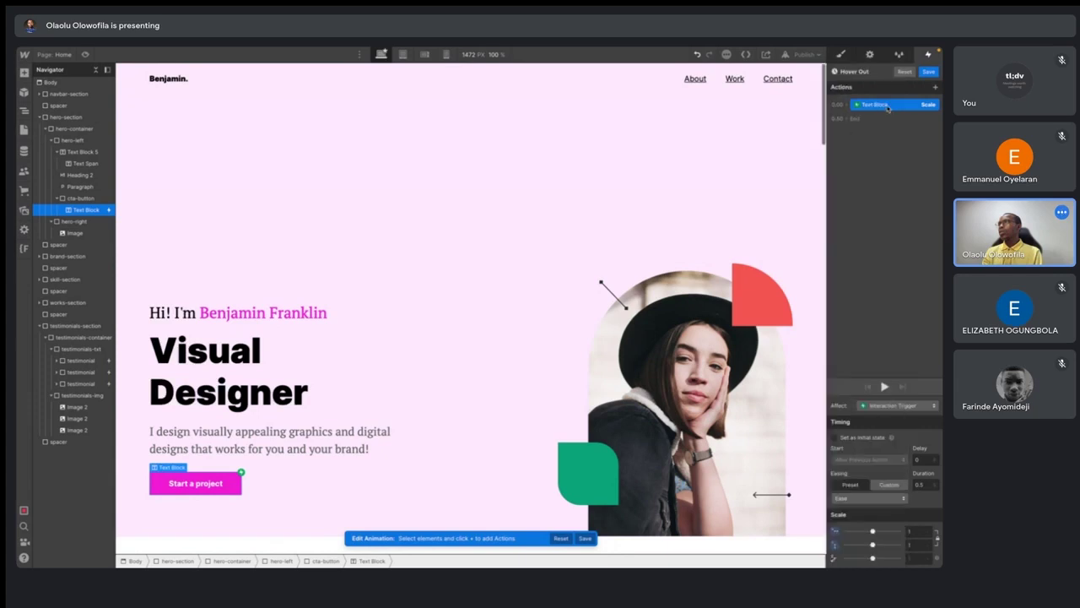
left_click_drag(899, 112, 921, 140)
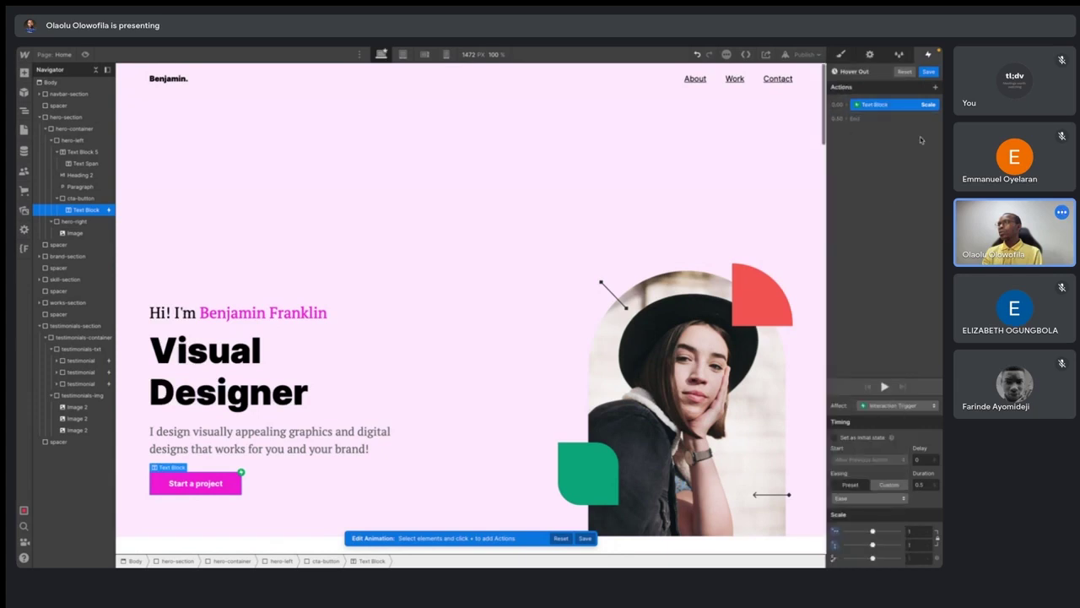
left_click(928, 72)
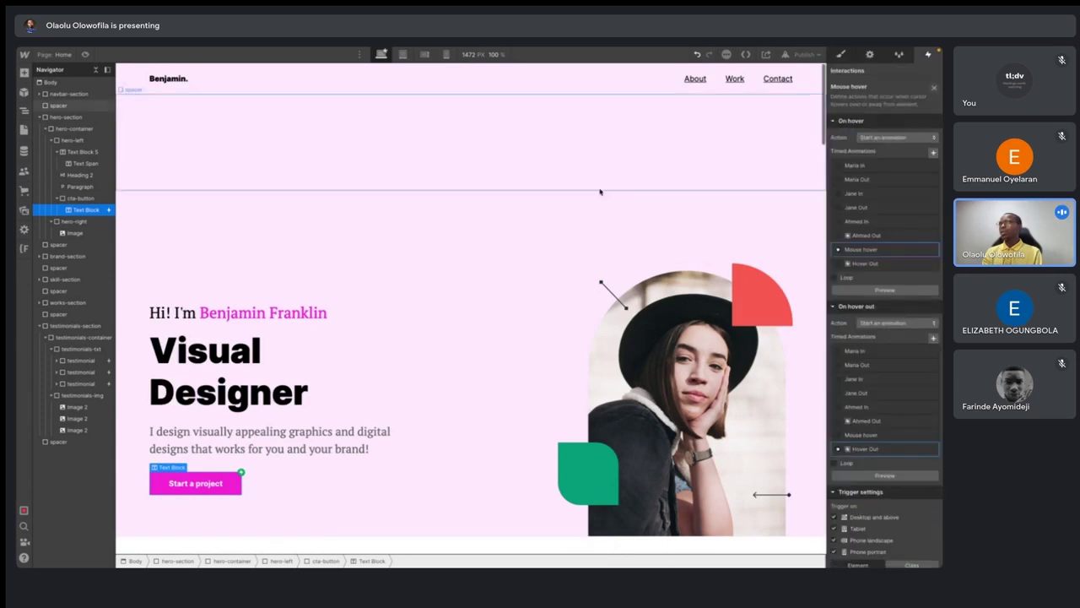
- Test the "Start a project" button's hover effect in preview mode and return to editing
left_click(85, 54)
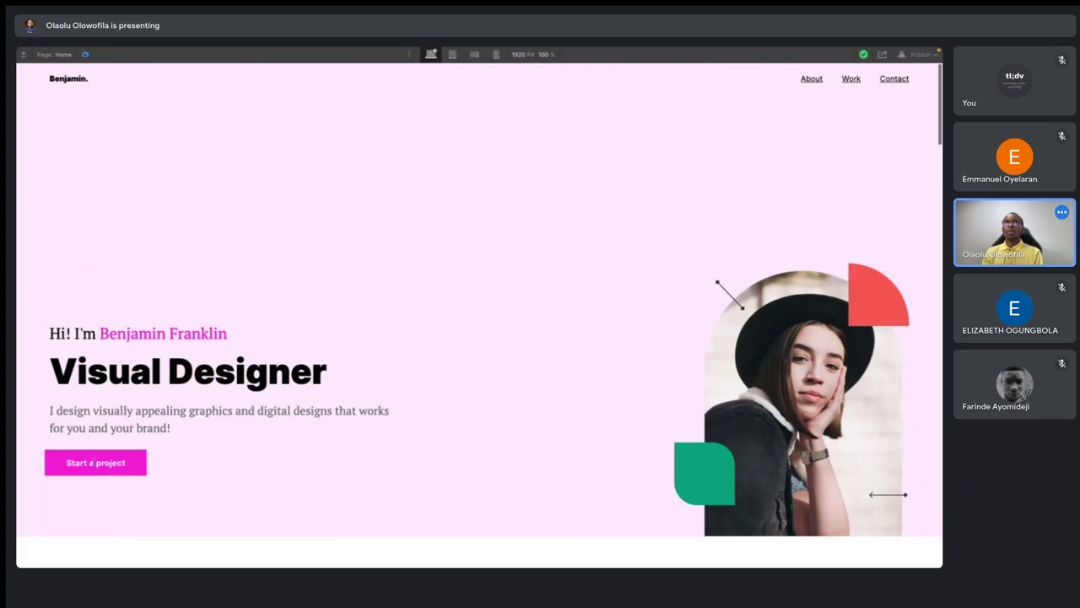
left_click(85, 54)
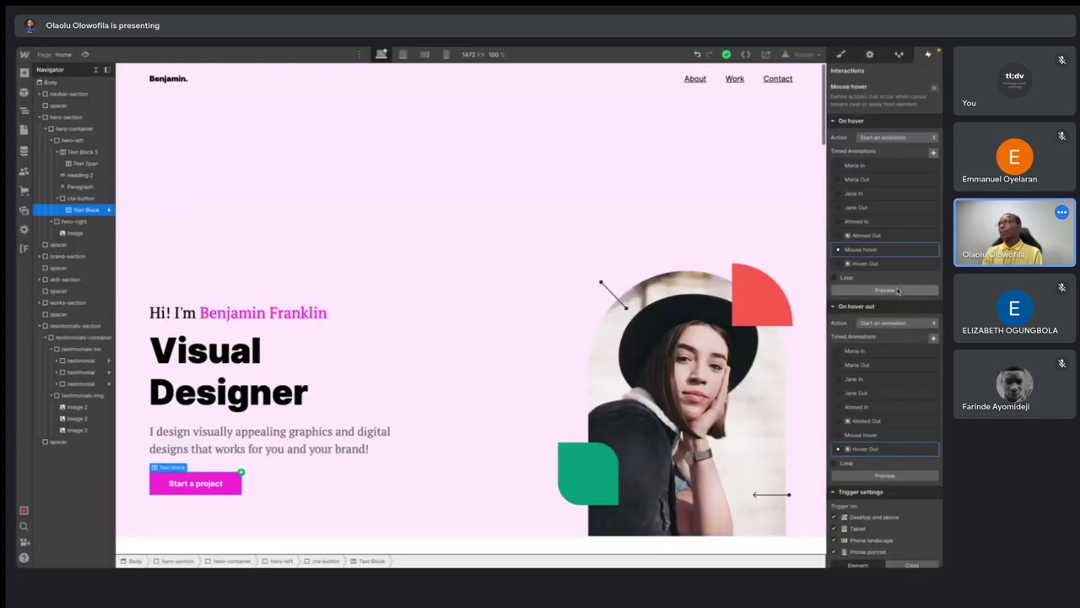
- Reopen the Hover Out animation, reapply its scale of 1, play it back and save it
scroll(873, 438, "down", 1)
left_click(867, 426)
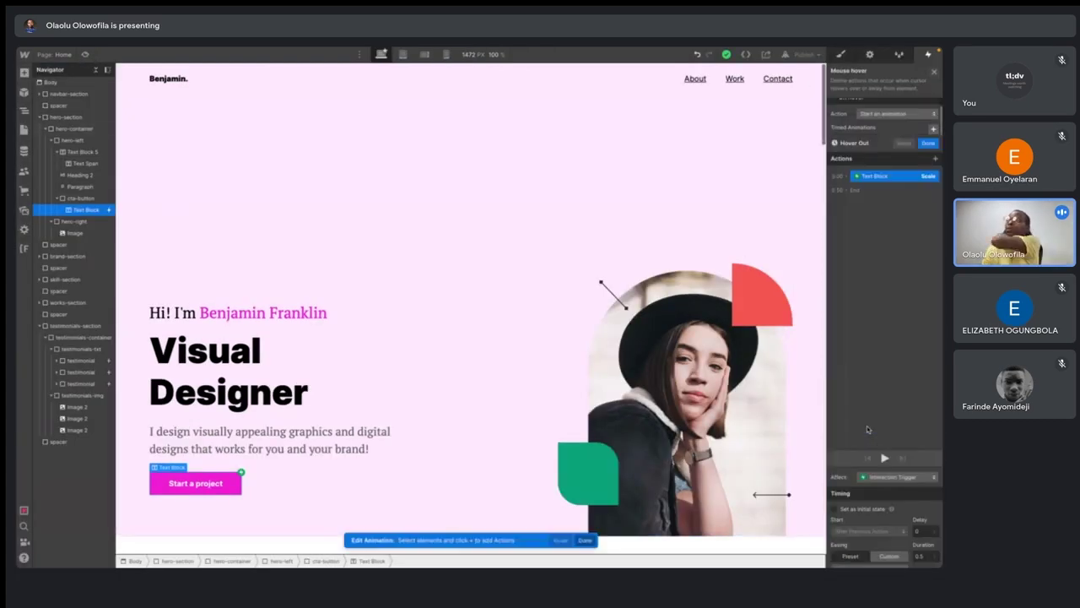
mouse_move(872, 531)
left_mouse_down()
mouse_move(850, 531)
mouse_move(872, 531)
left_mouse_up()
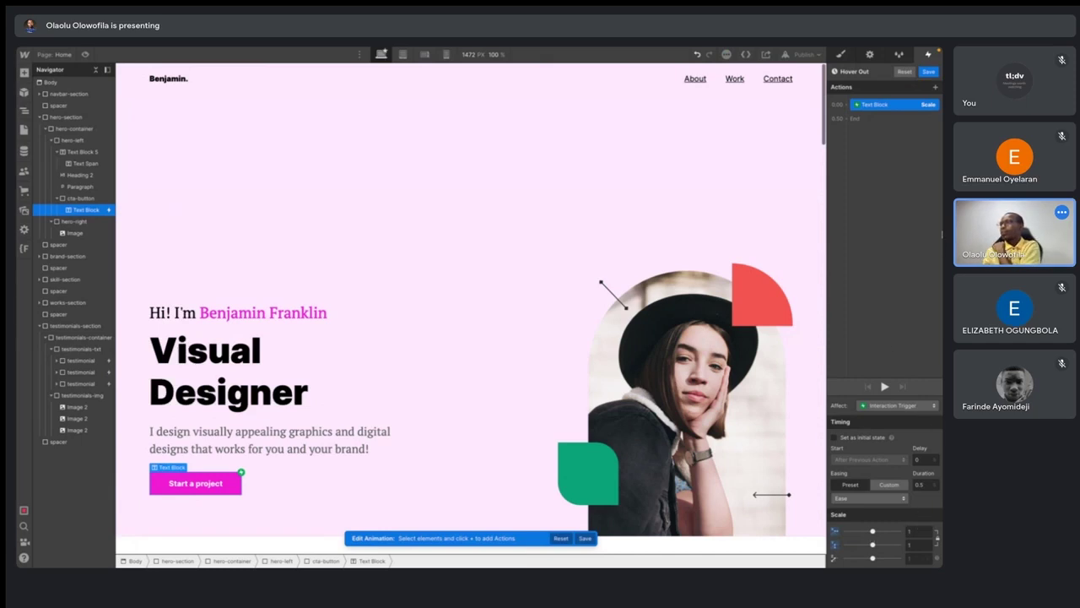
left_click(883, 386)
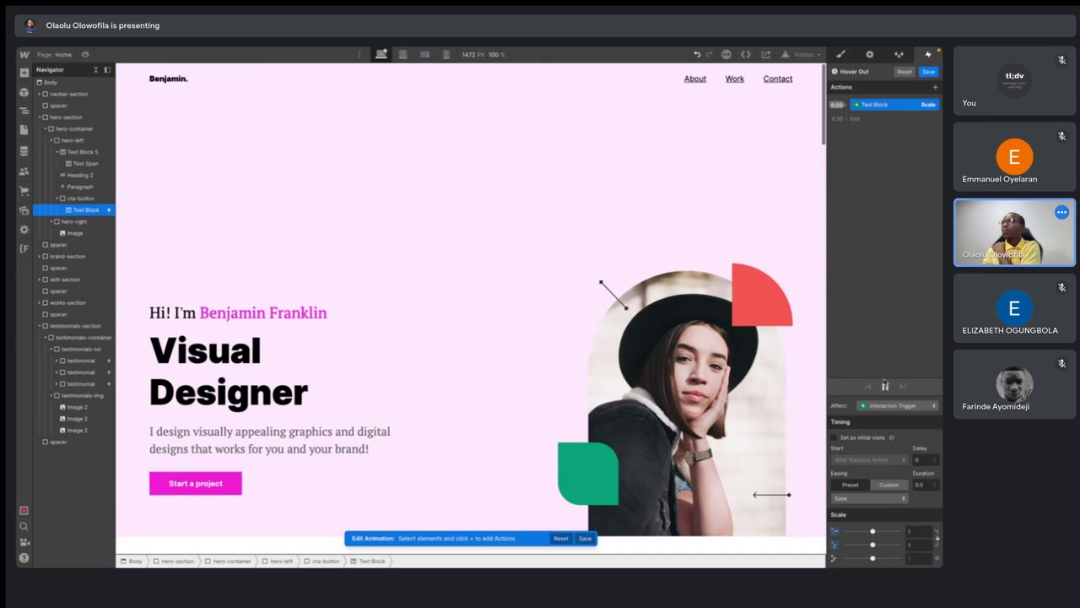
left_click(928, 72)
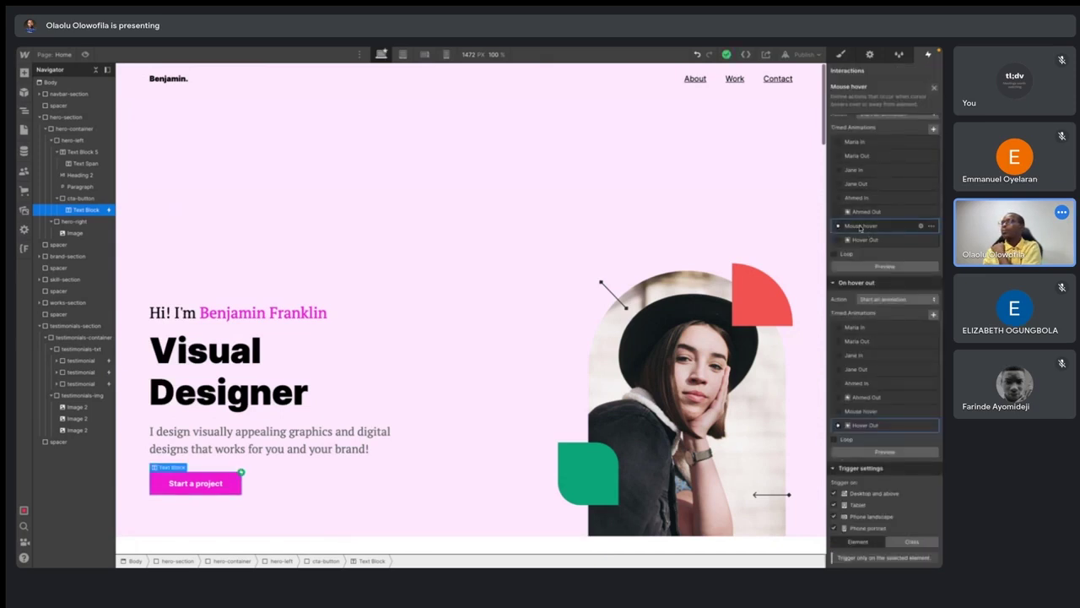
- Inspect the Mouse hover and Hover Out animations' scale actions, playing back Mouse hover, and close each animation
left_click(860, 226)
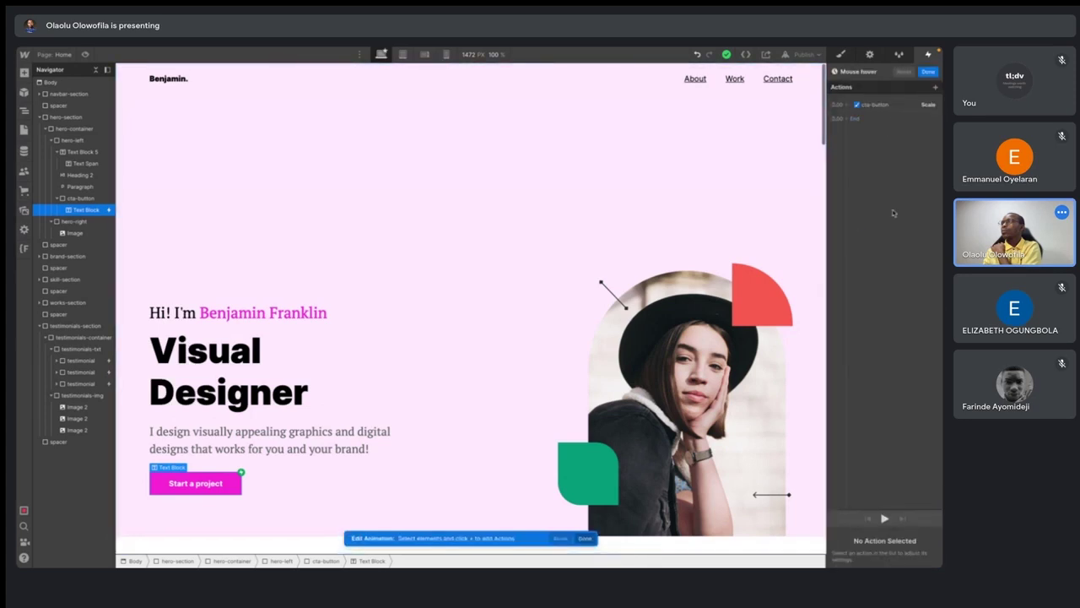
left_click(885, 519)
left_click(928, 72)
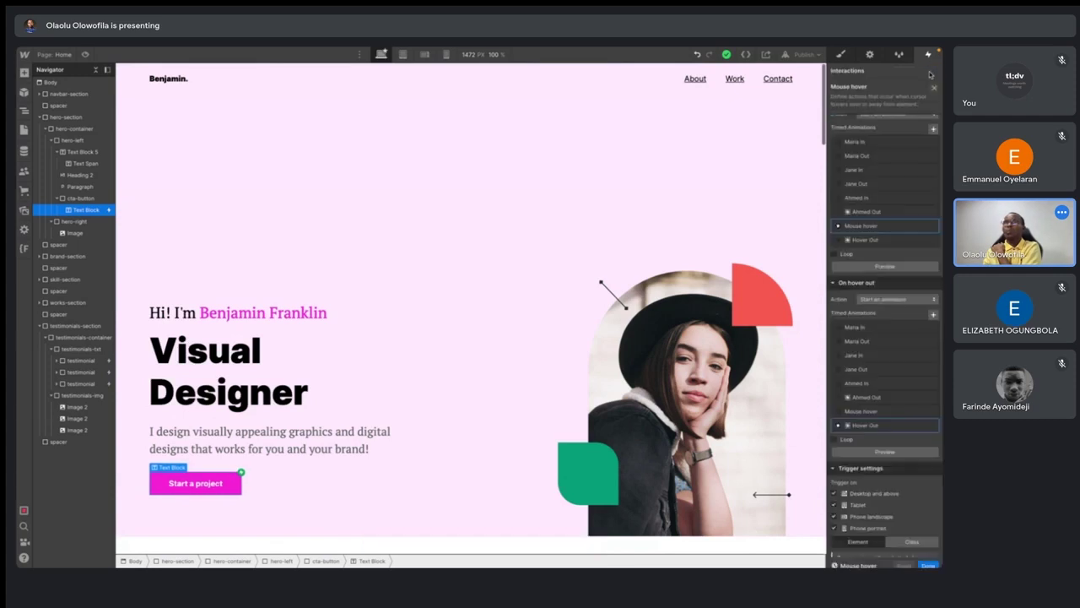
left_click(875, 426)
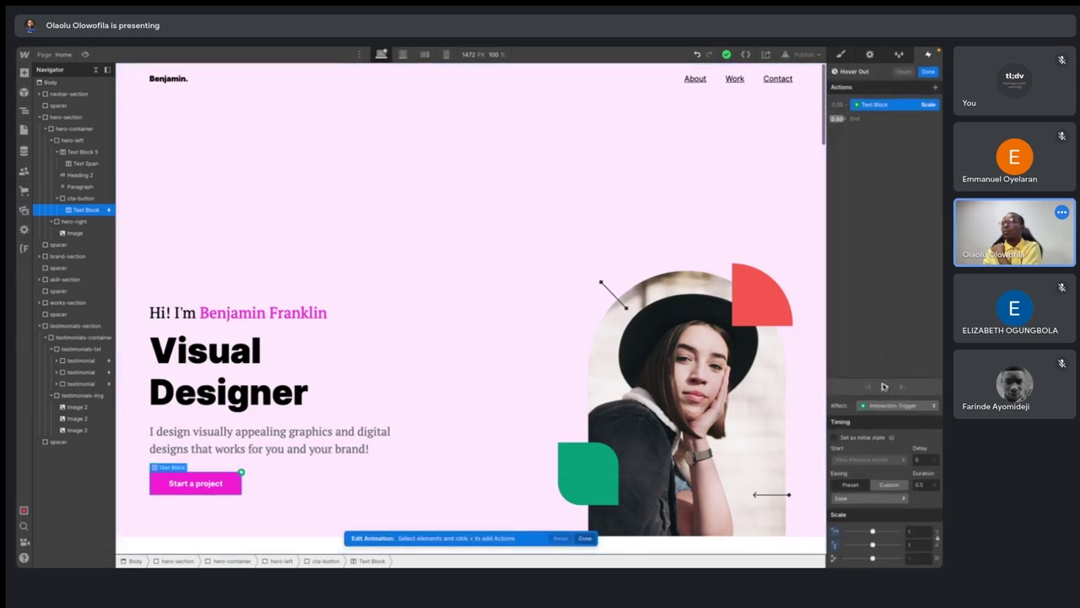
left_click(928, 72)
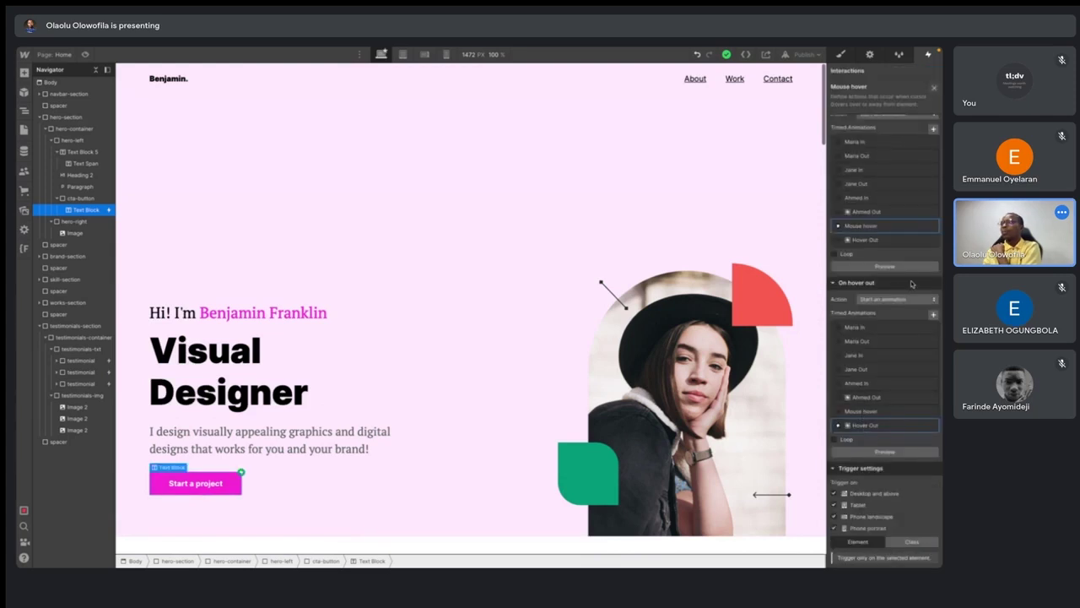
- Preview the hover and hover-out animations, and test the "Start a project" button in preview mode before returning to editing
left_click(886, 267)
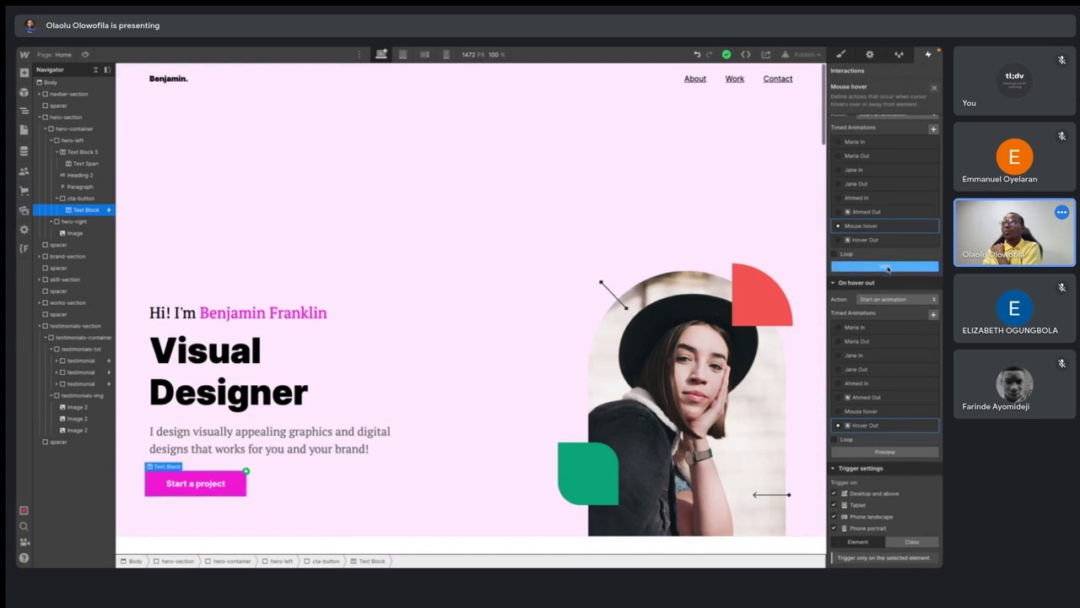
left_click(883, 452)
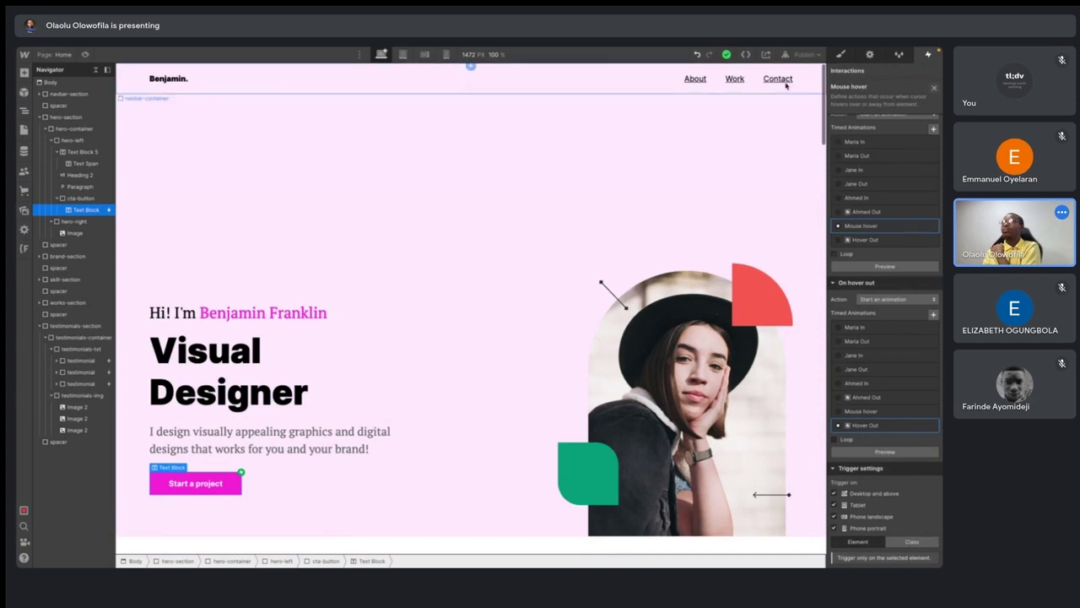
left_click(86, 54)
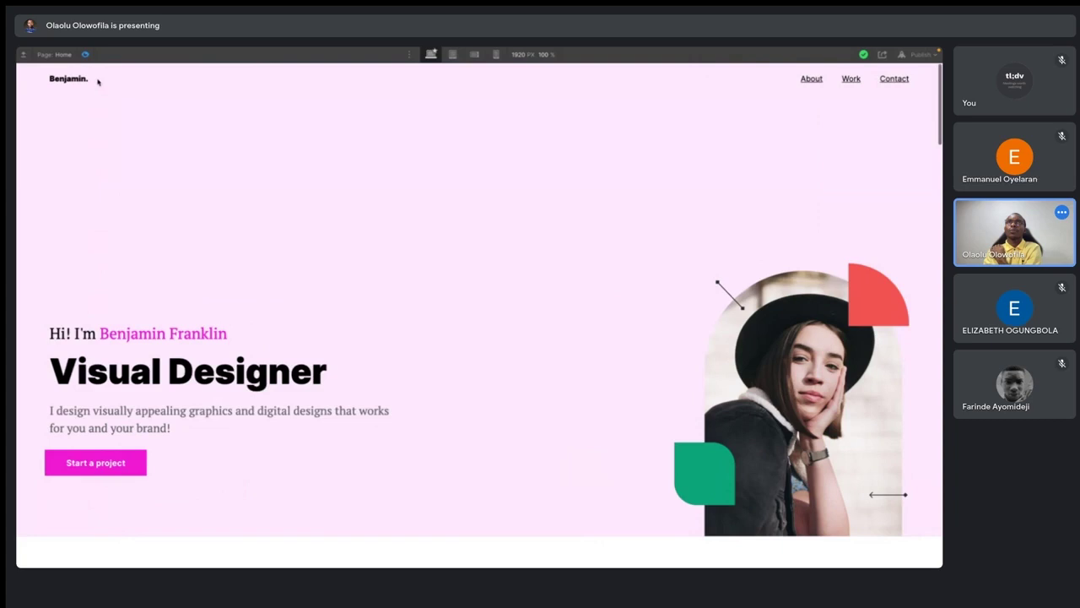
left_click(86, 54)
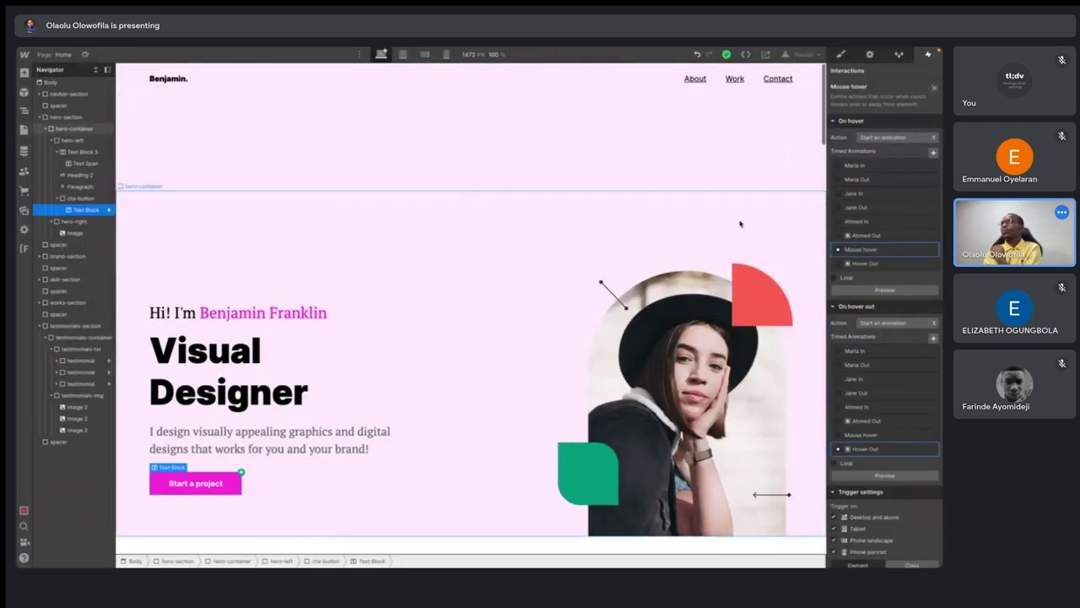
- Change the target of Hover Out's Scale action to cta-button, save the animation and test the button in preview mode
left_click(872, 450)
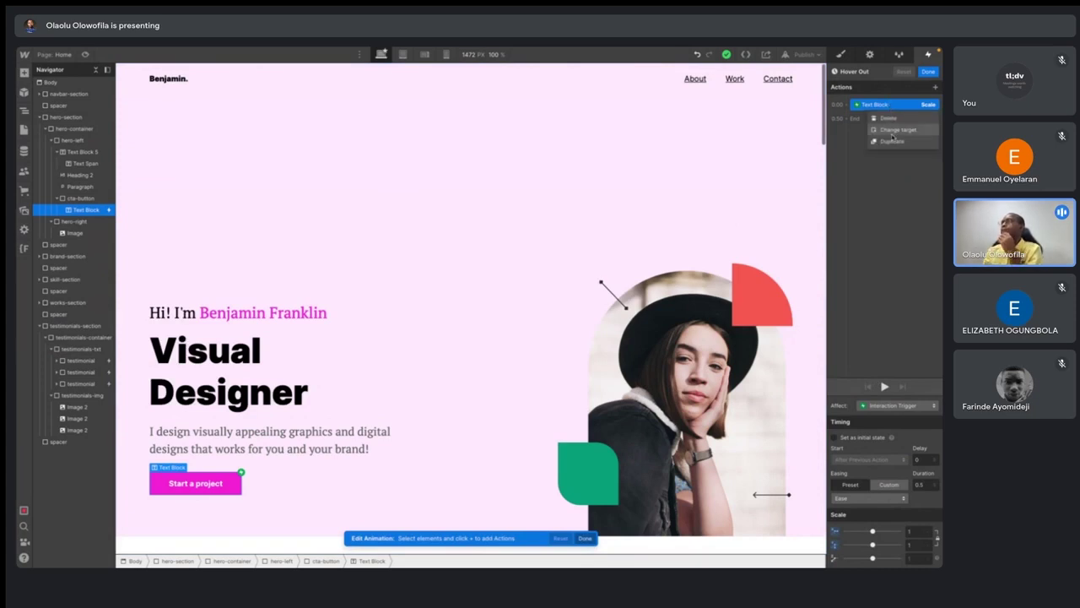
left_click(888, 105)
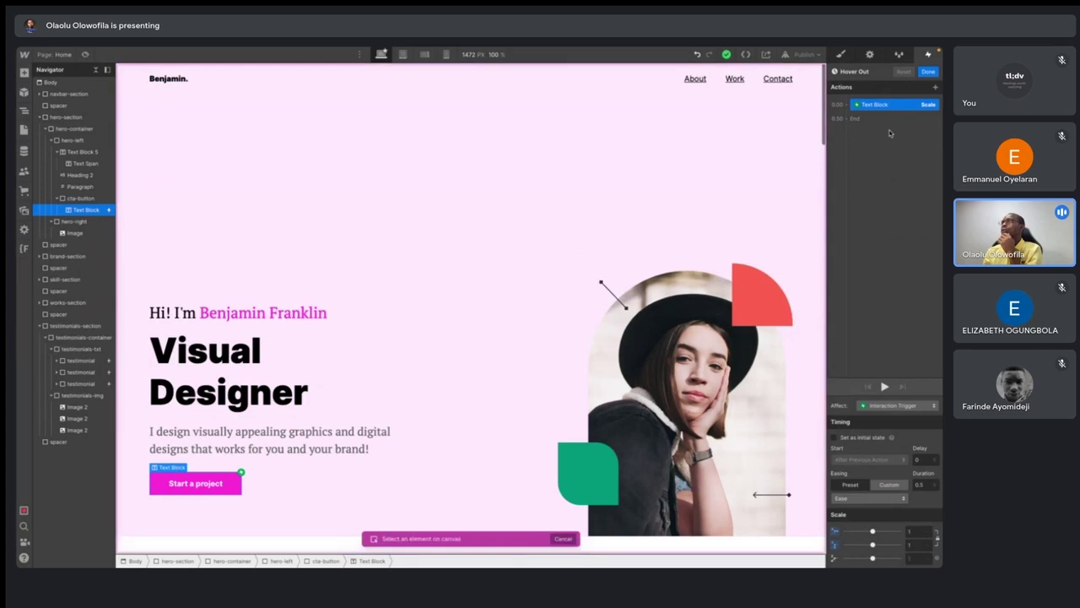
left_click(83, 197)
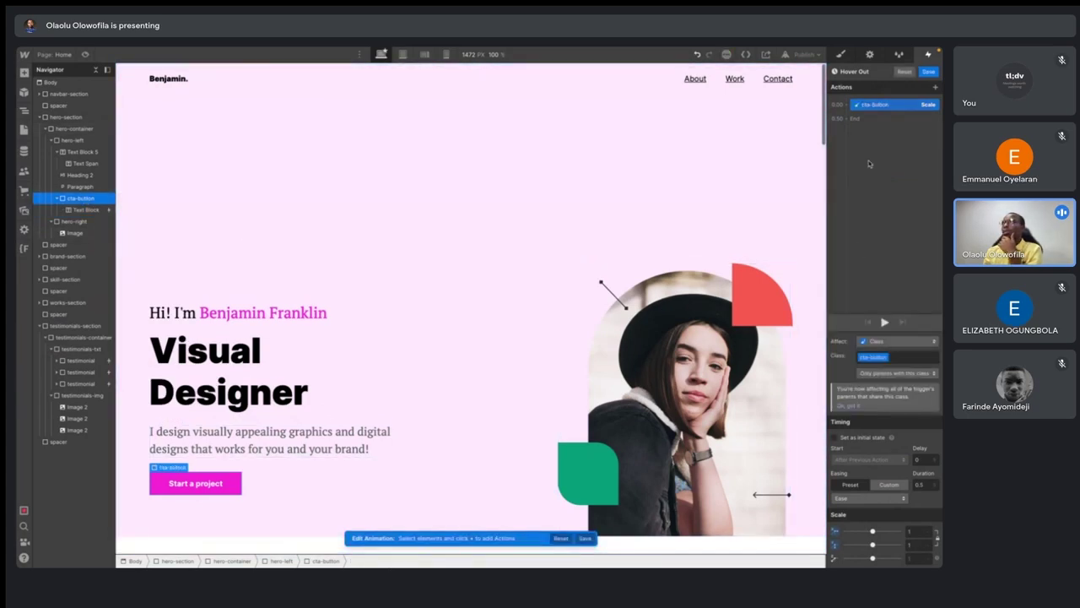
left_click(925, 73)
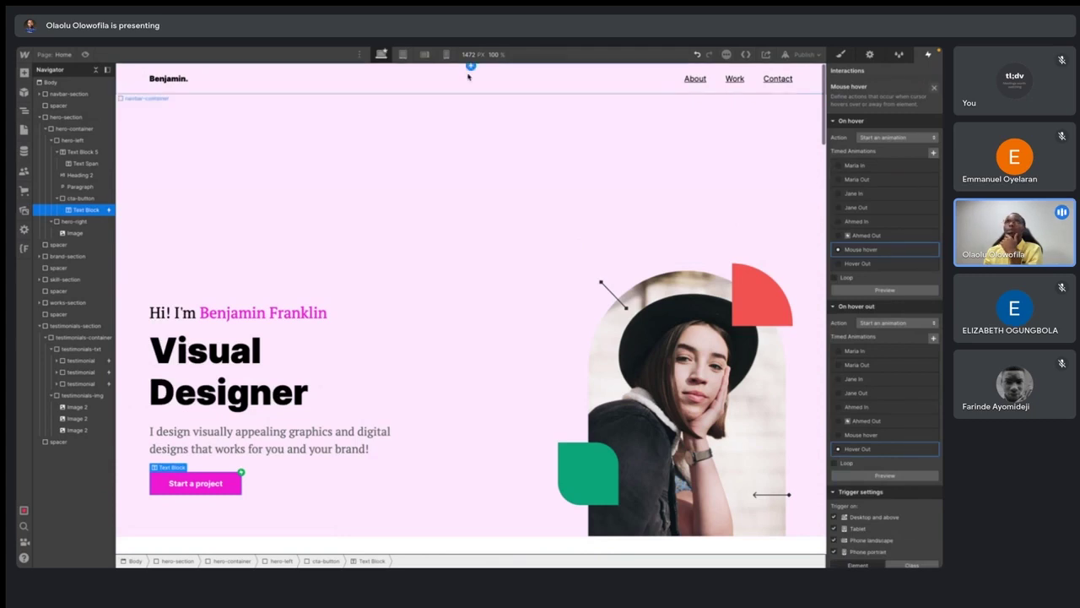
left_click(84, 55)
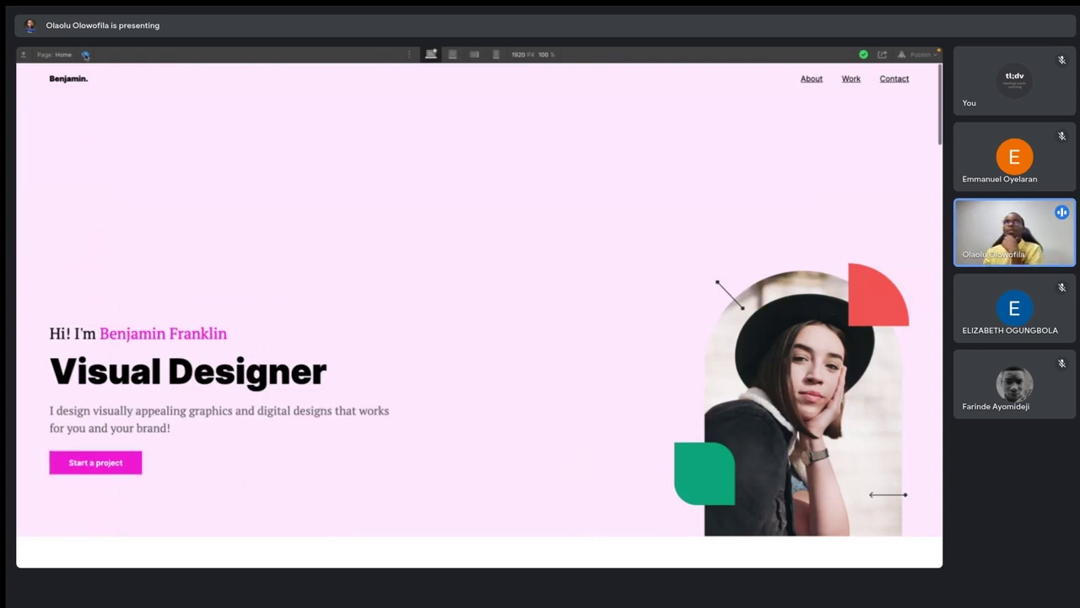
left_click(85, 55)
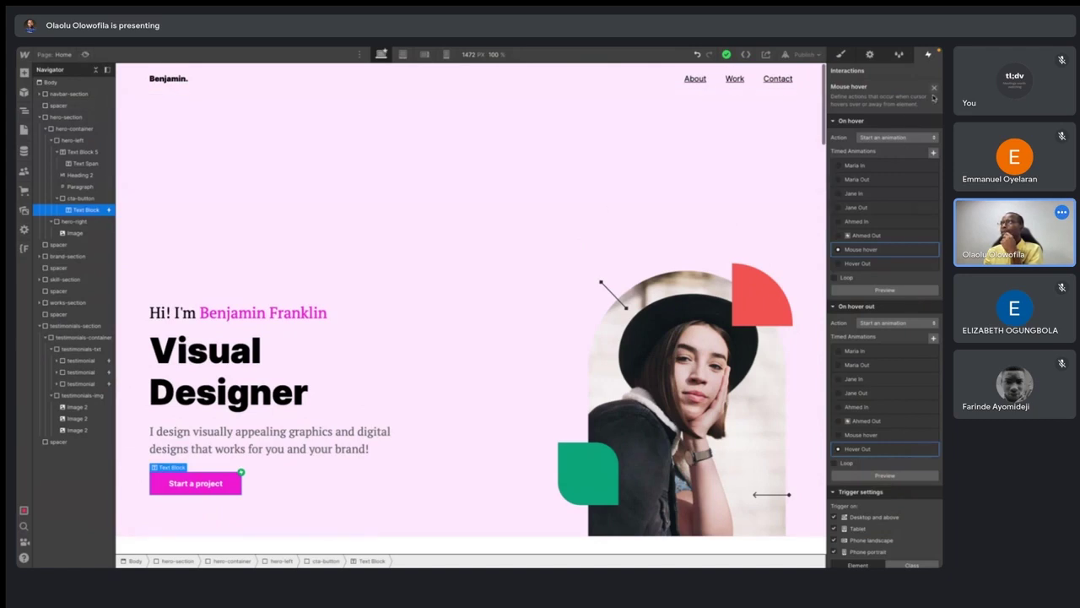
- Close the Mouse hover trigger settings and look over the element triggers available for the text block
left_click(934, 88)
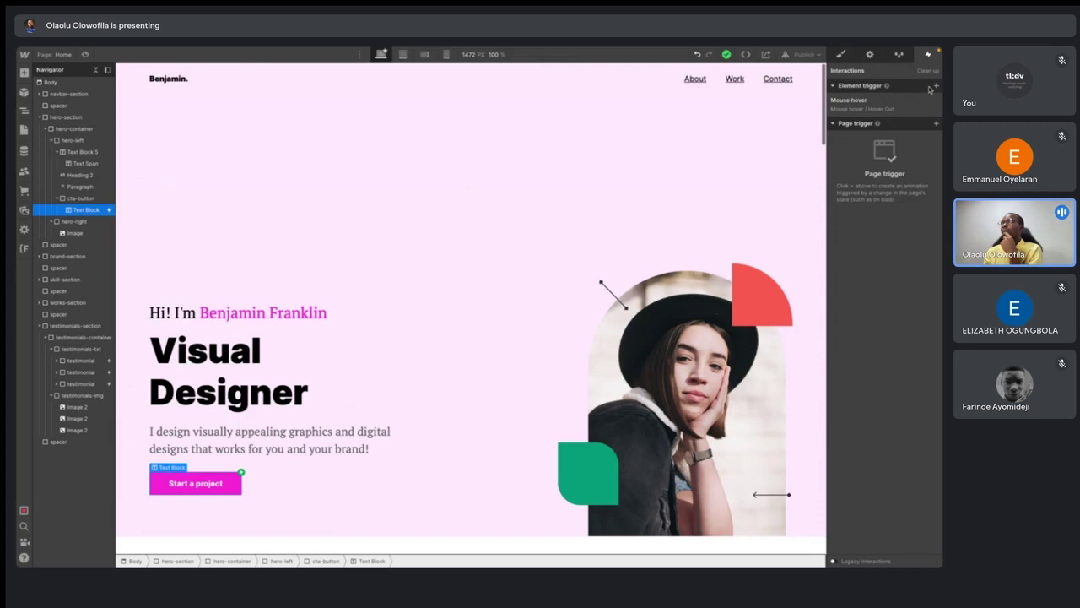
left_click(935, 87)
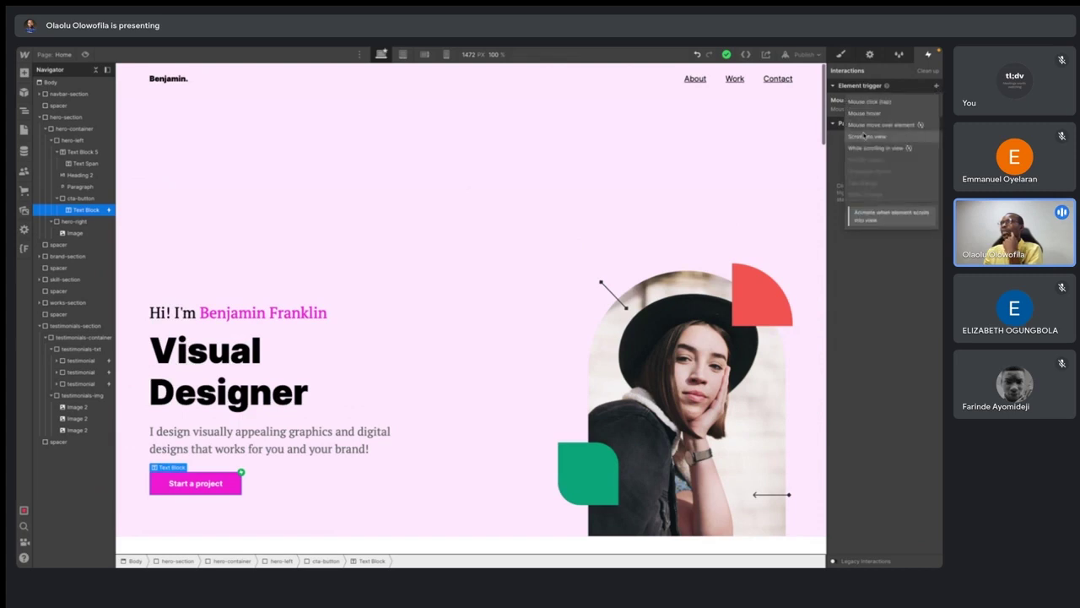
key("Escape")
- Check in preview mode how the testimonial images change while scrolling down and back up through the testimonials section
scroll(531, 255, "down", 7)
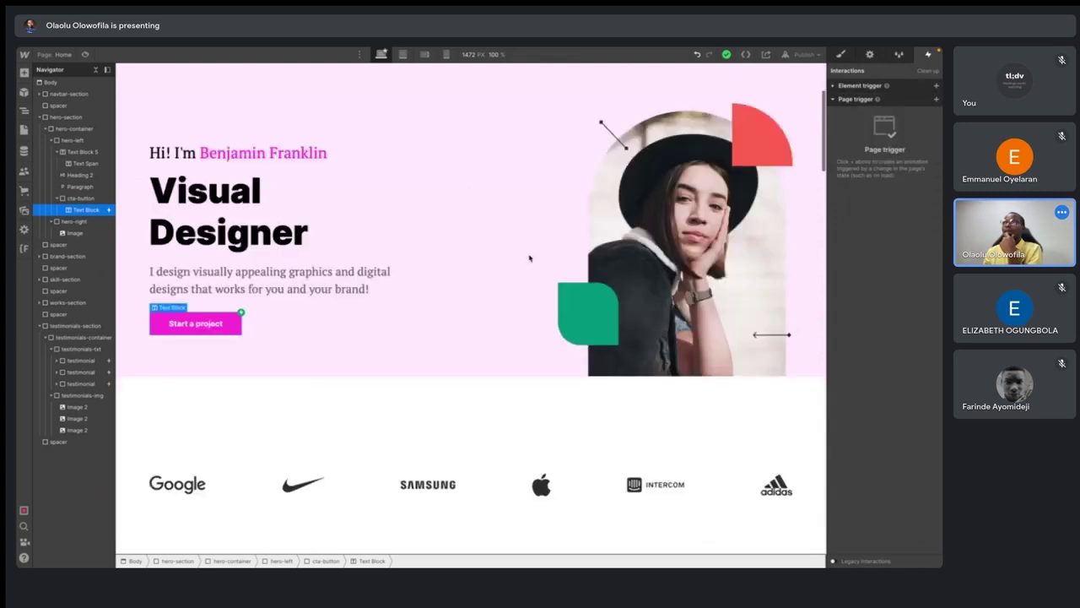
scroll(543, 223, "down", 10)
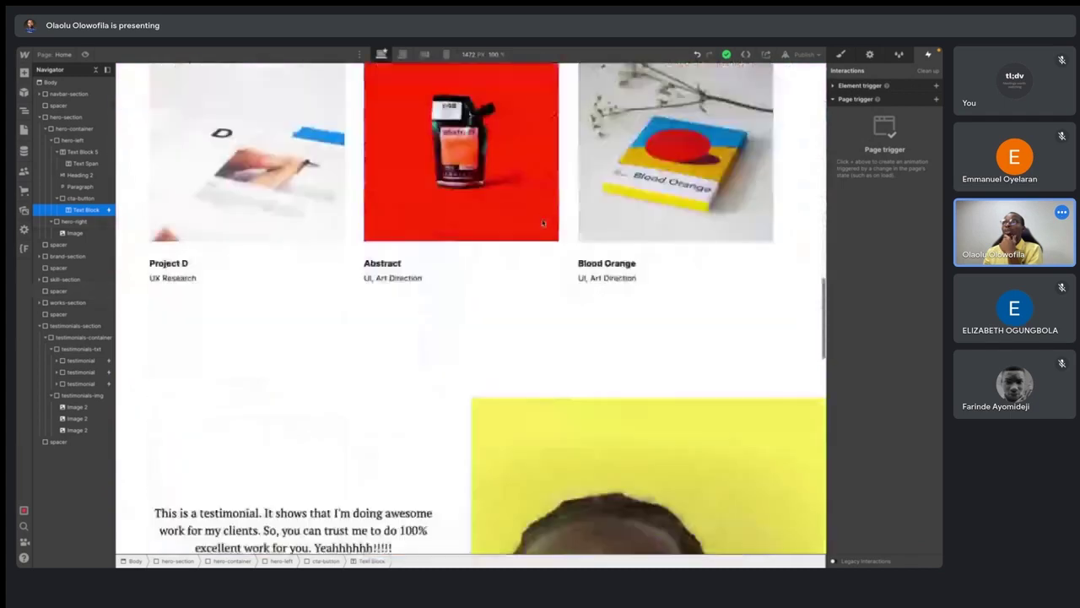
scroll(542, 223, "up", 3)
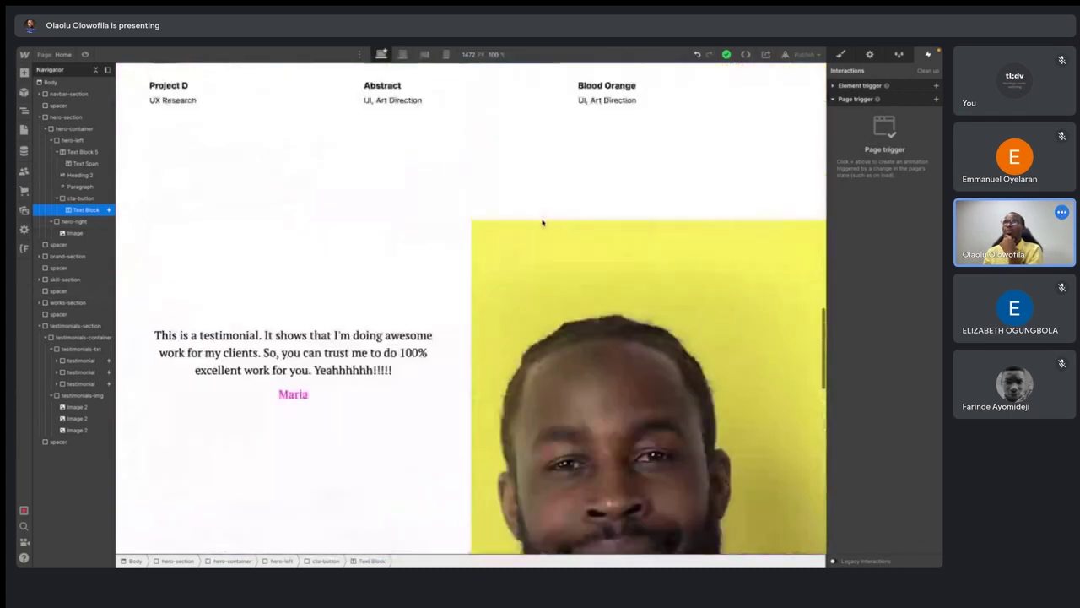
left_click(84, 54)
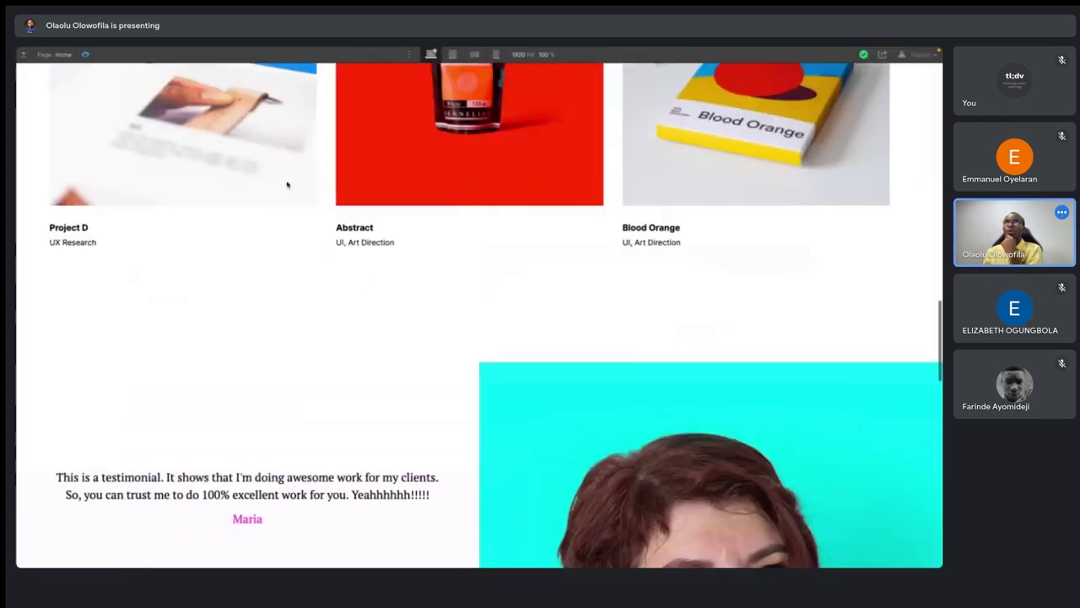
scroll(476, 315, "down", 5)
scroll(476, 315, "up", 2)
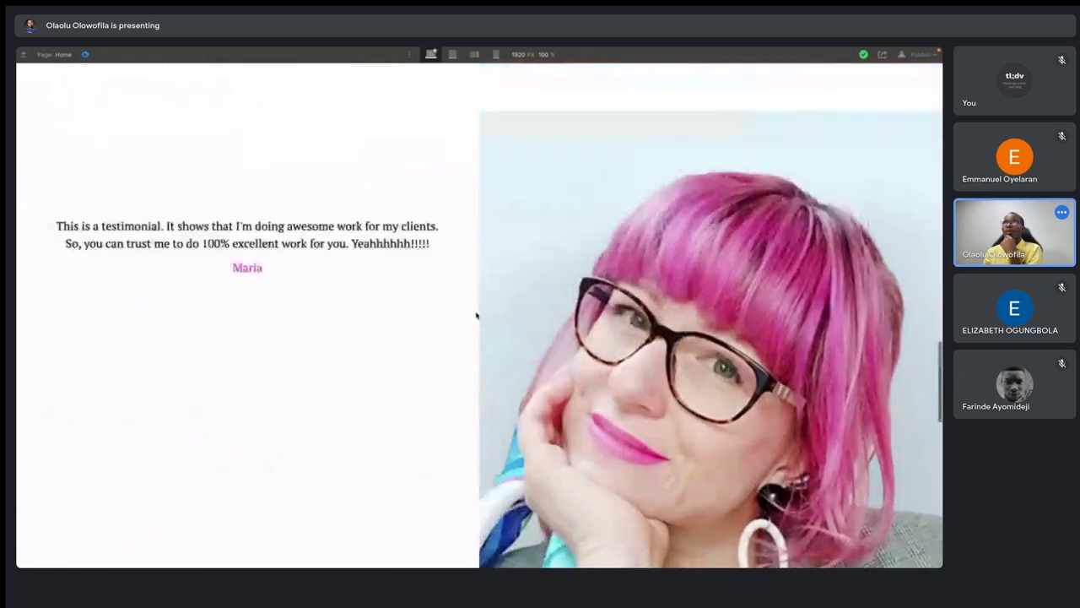
scroll(476, 316, "down", 1)
scroll(476, 315, "down", 1)
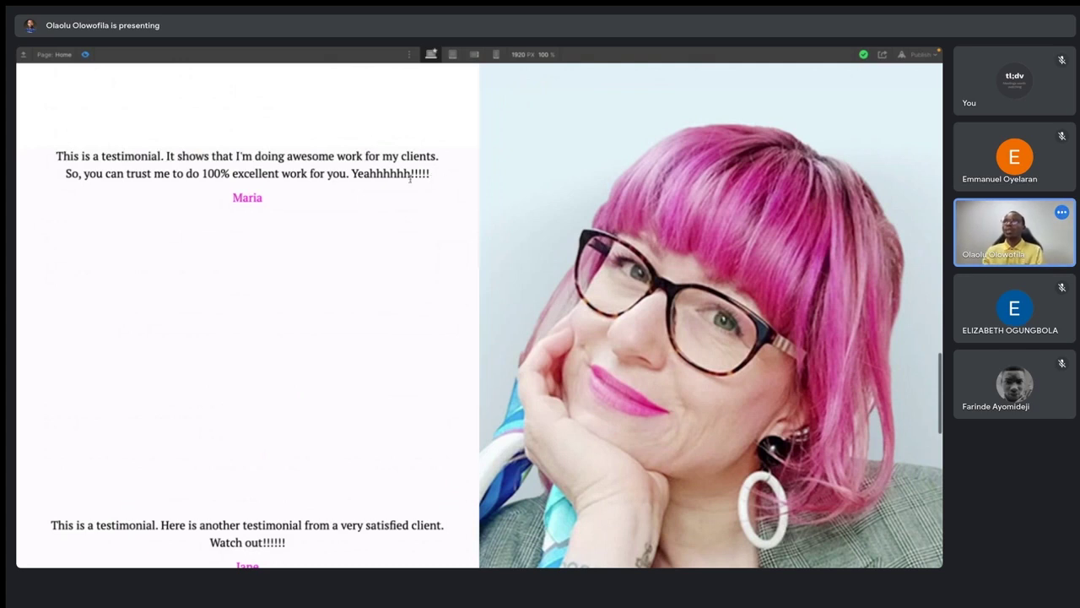
scroll(410, 177, "down", 5)
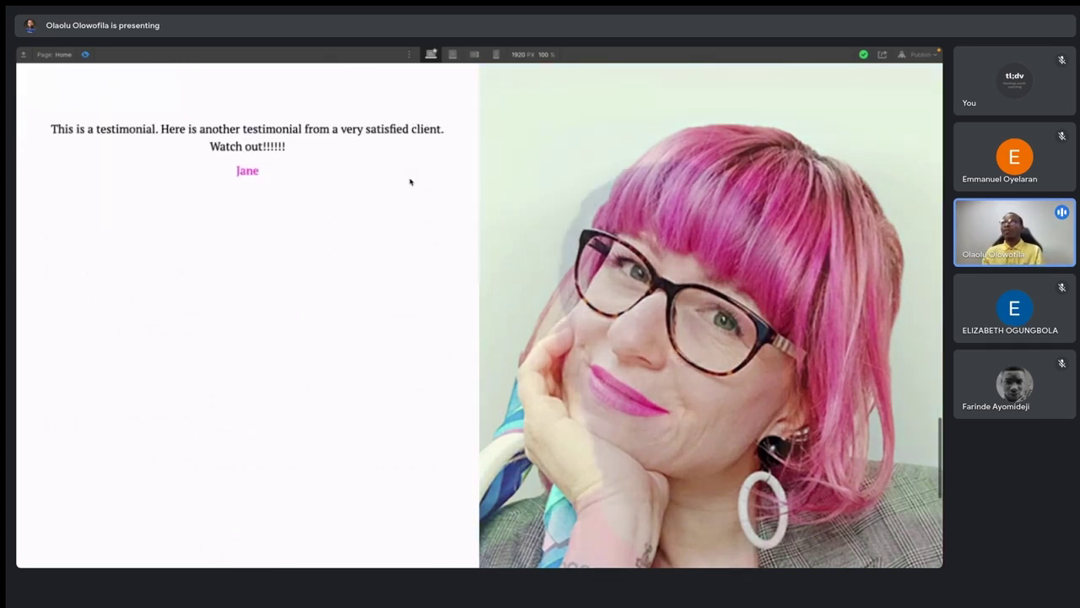
scroll(410, 181, "up", 3)
scroll(410, 181, "up", 4)
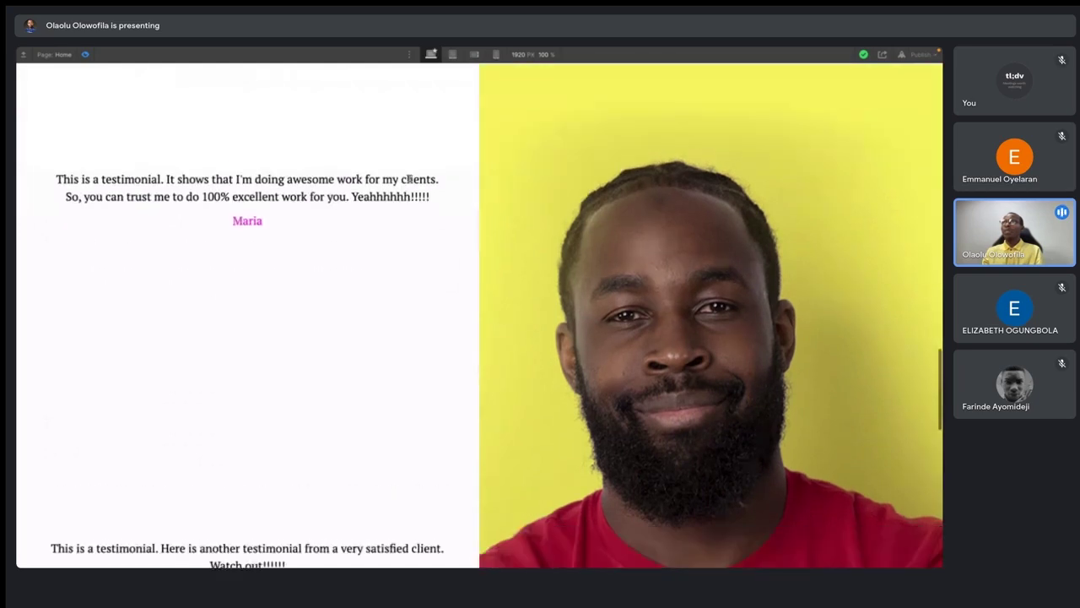
scroll(410, 179, "up", 3)
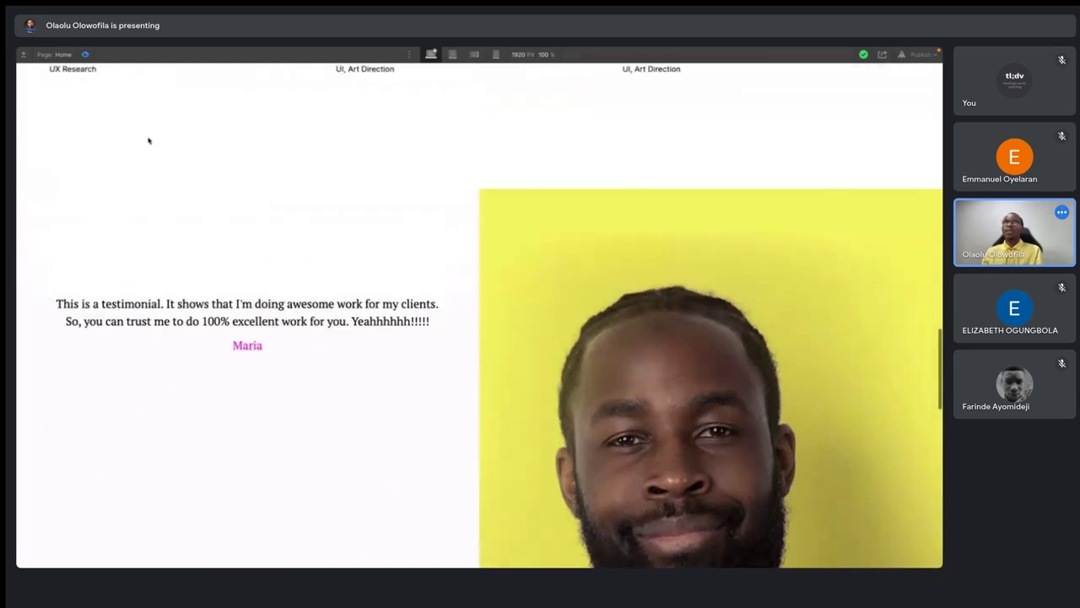
- Switch to the other browser tab with the portfolio page and examine its testimonial image transitions while scrolling
mouse_move(19, 295)
left_click(62, 205)
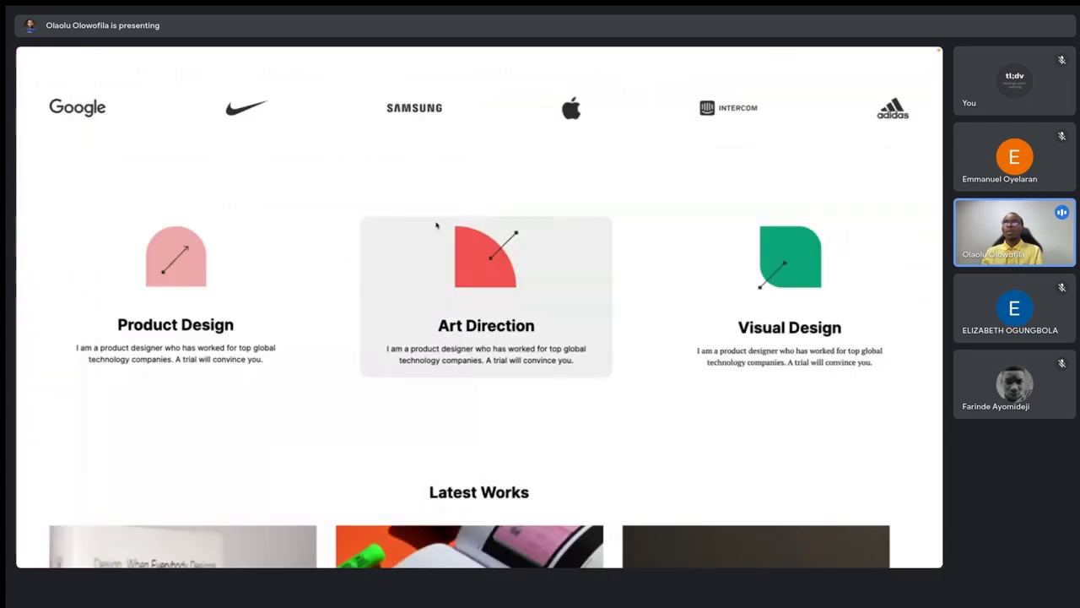
scroll(436, 224, "down", 10)
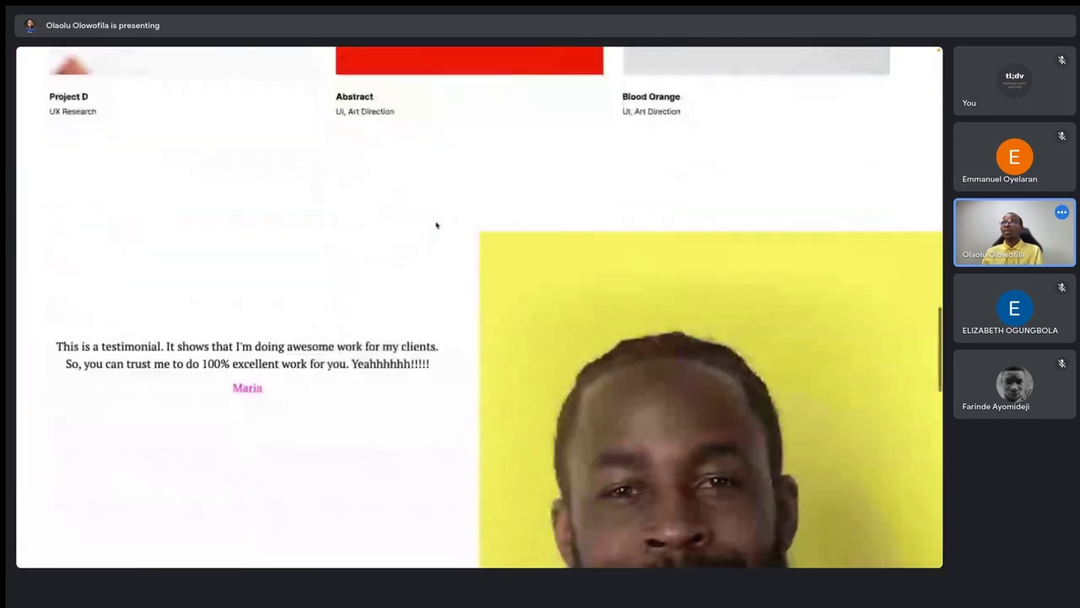
scroll(437, 224, "down", 3)
scroll(436, 225, "up", 10)
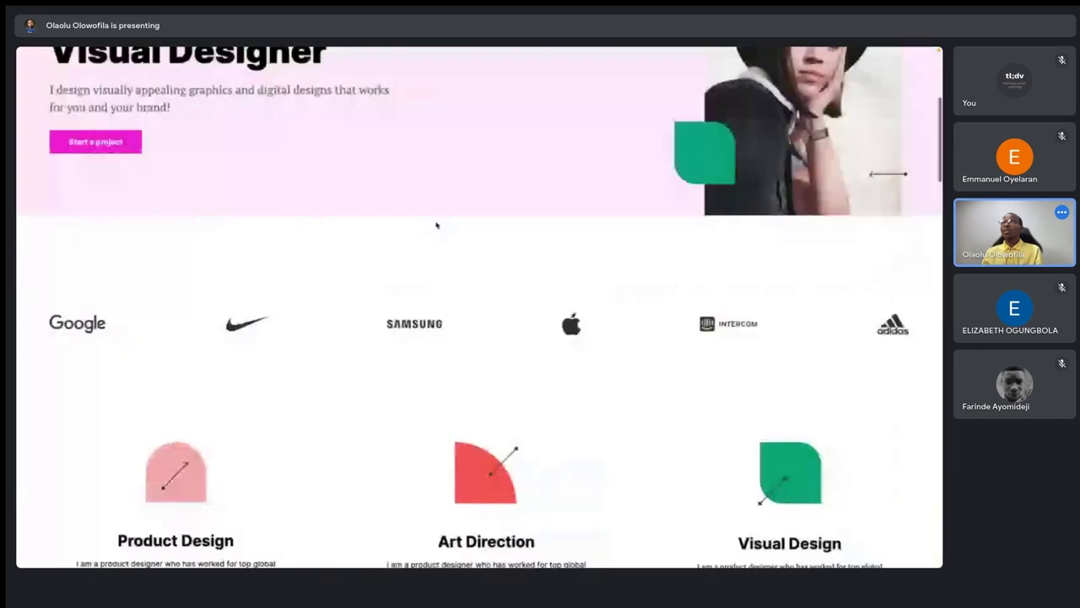
scroll(436, 224, "up", 4)
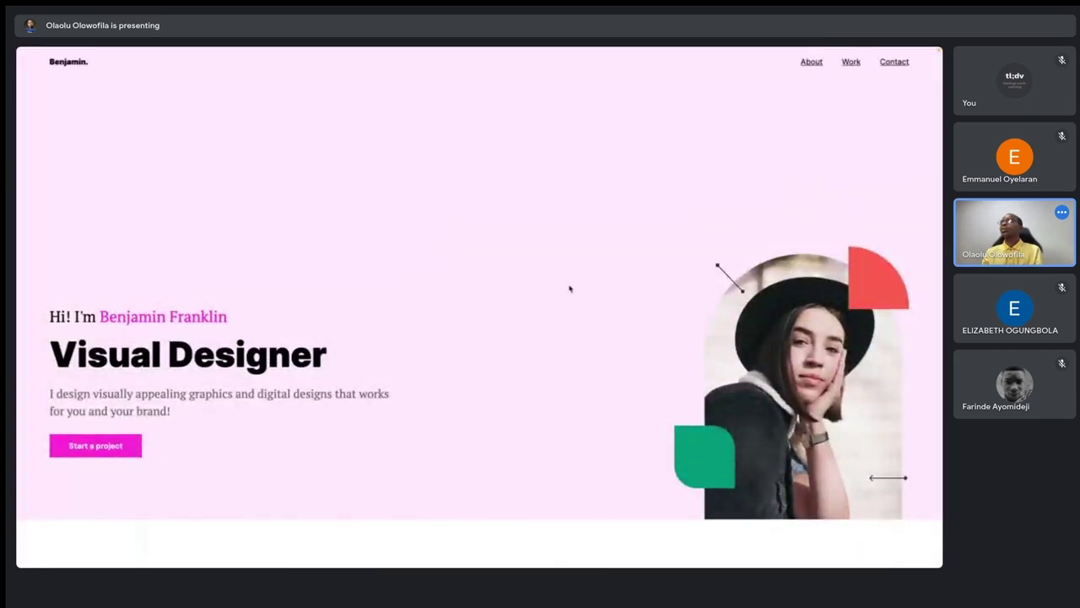
mouse_move(525, 49)
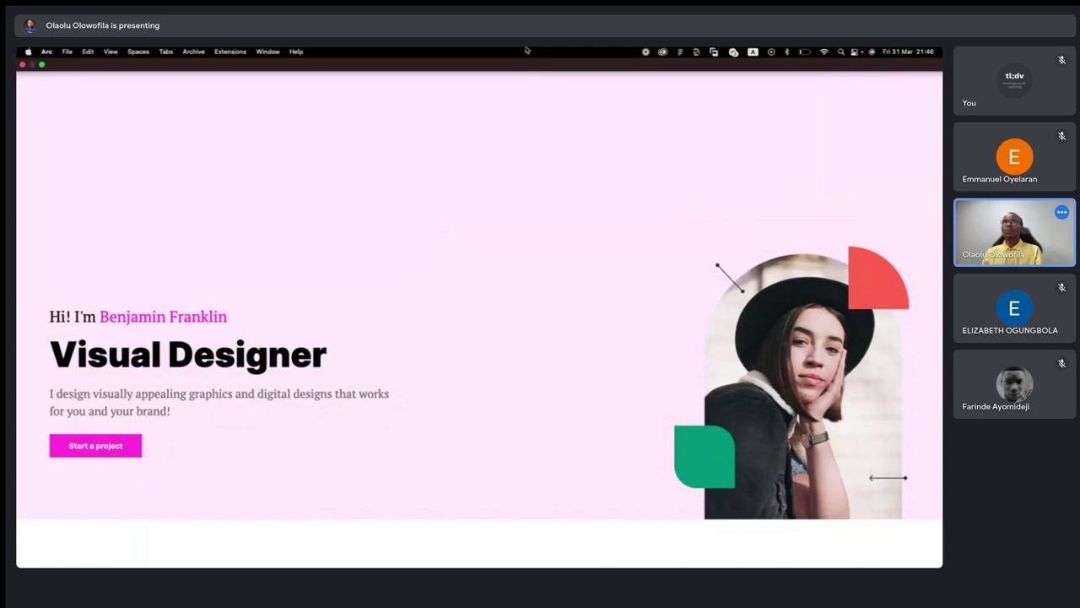
scroll(453, 323, "down", 8)
scroll(454, 318, "down", 10)
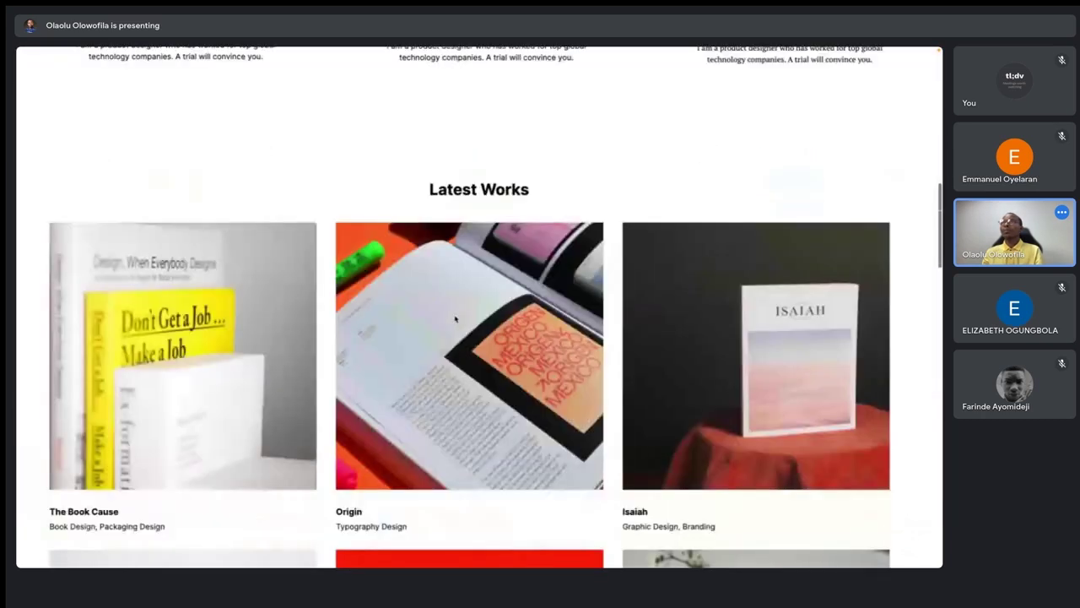
scroll(454, 318, "down", 5)
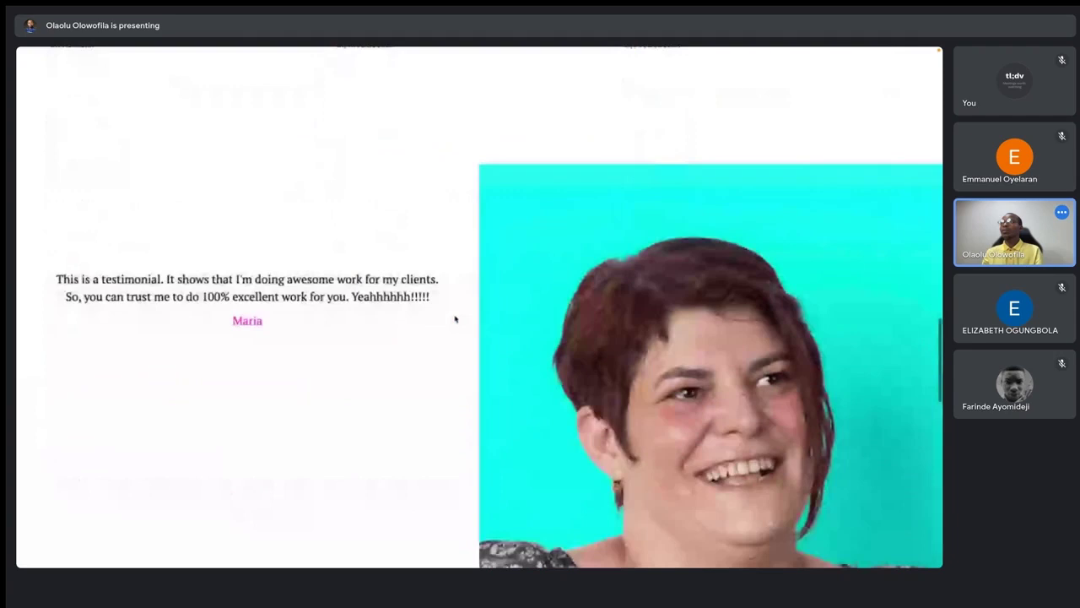
scroll(454, 318, "down", 3)
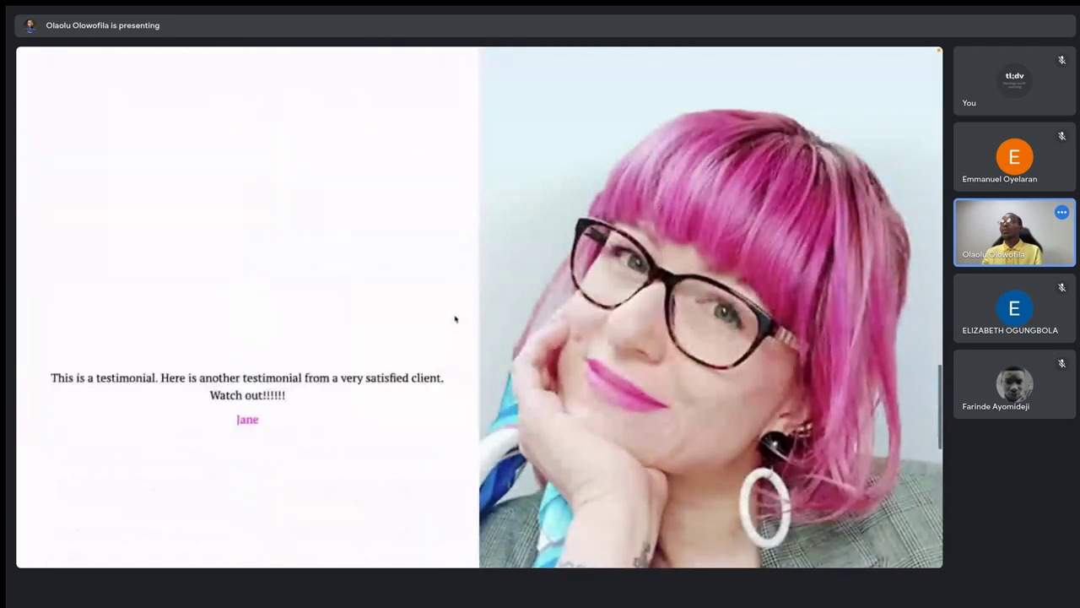
scroll(454, 318, "down", 5)
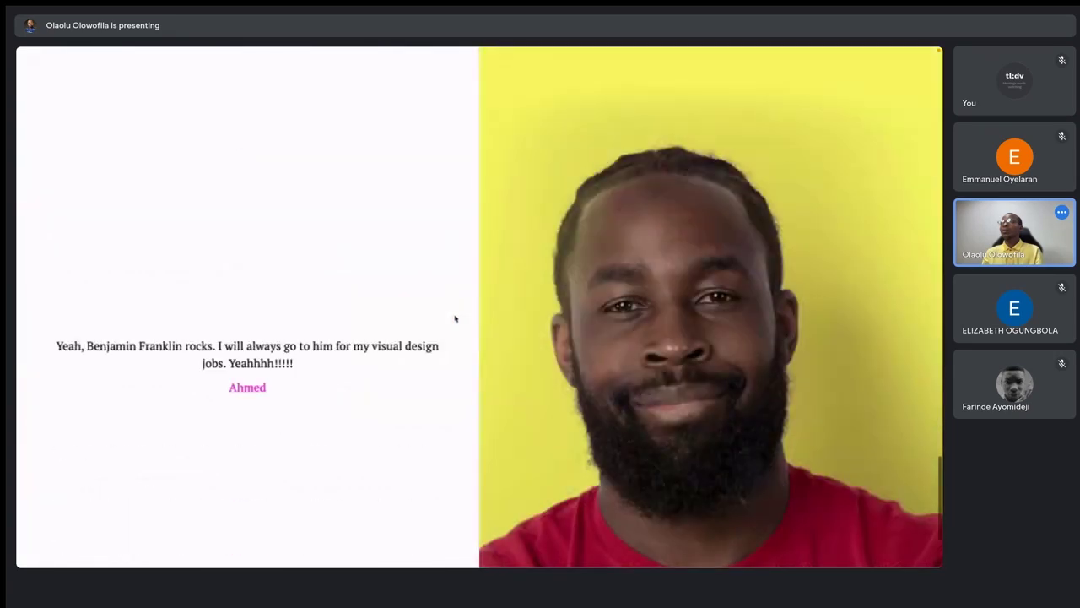
scroll(454, 318, "up", 6)
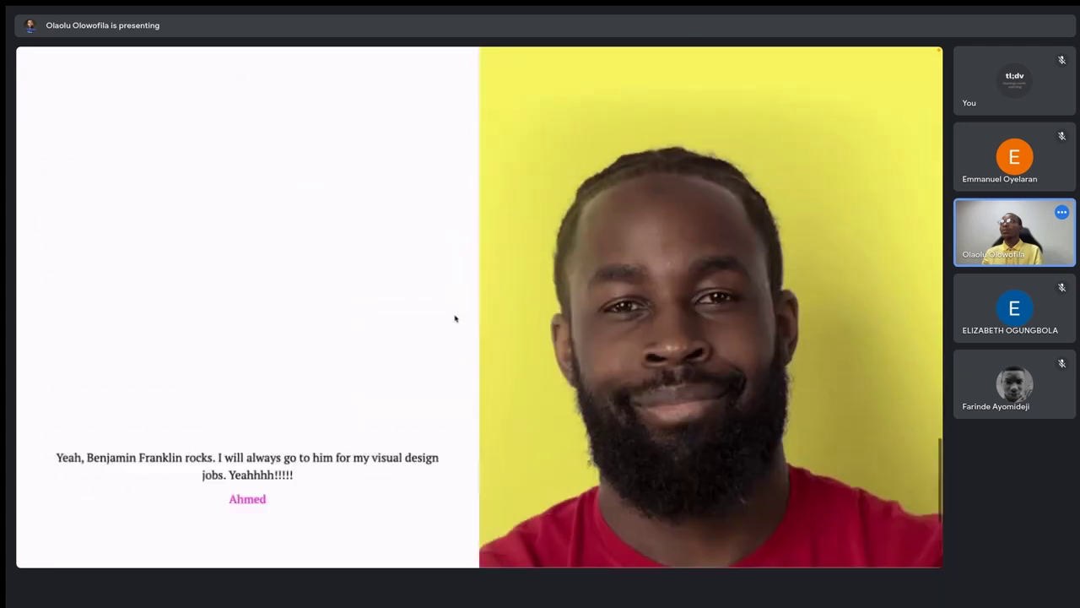
- Switch from the published portfolio page back to the Webflow Designer tab and leave preview mode
scroll(454, 319, "up", 5)
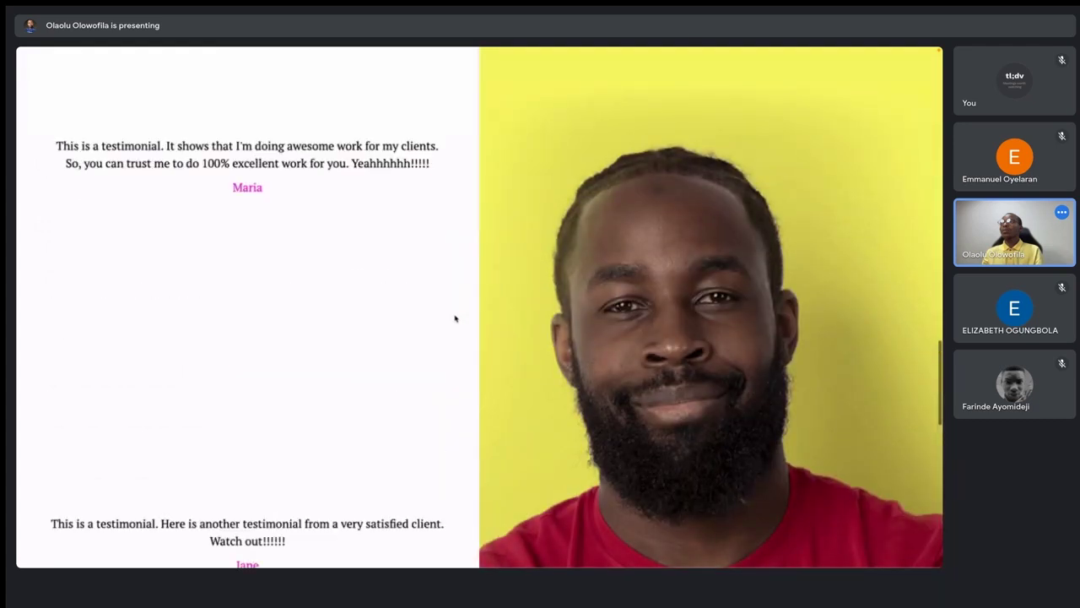
scroll(454, 318, "up", 15)
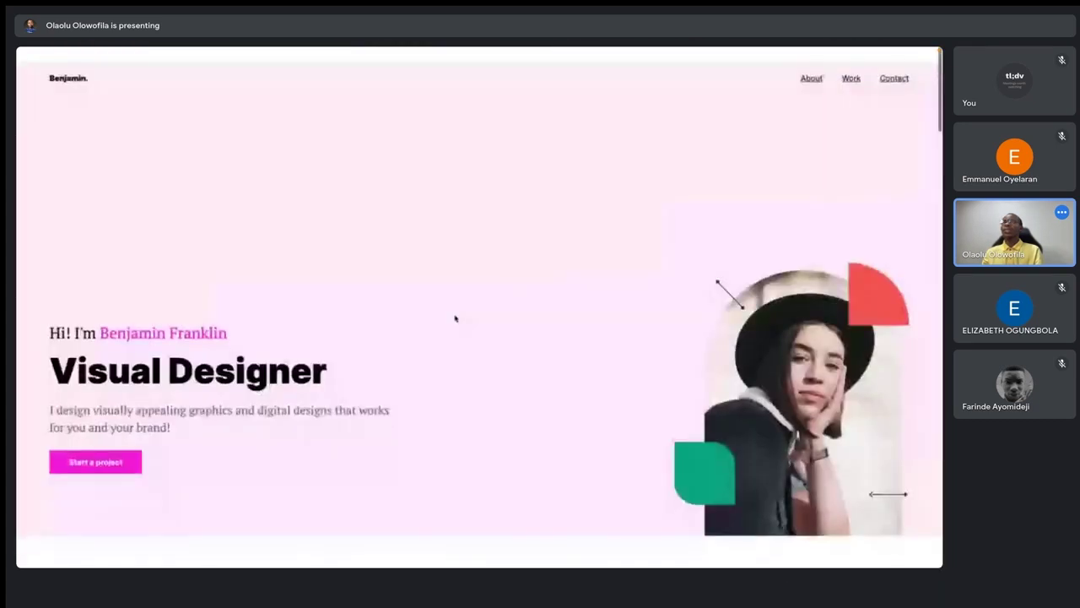
mouse_move(17, 140)
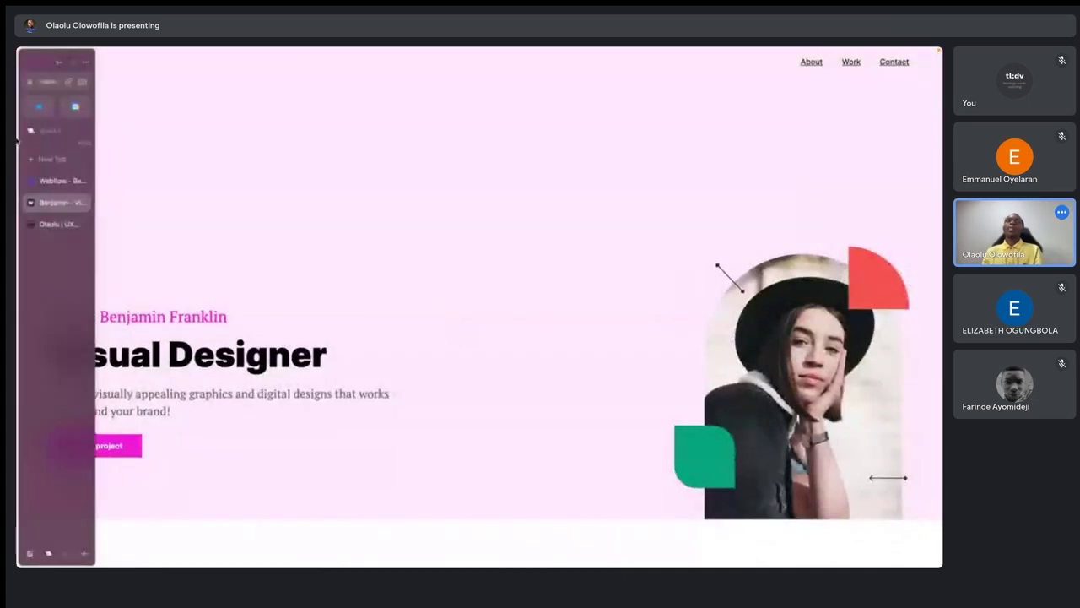
left_click(54, 180)
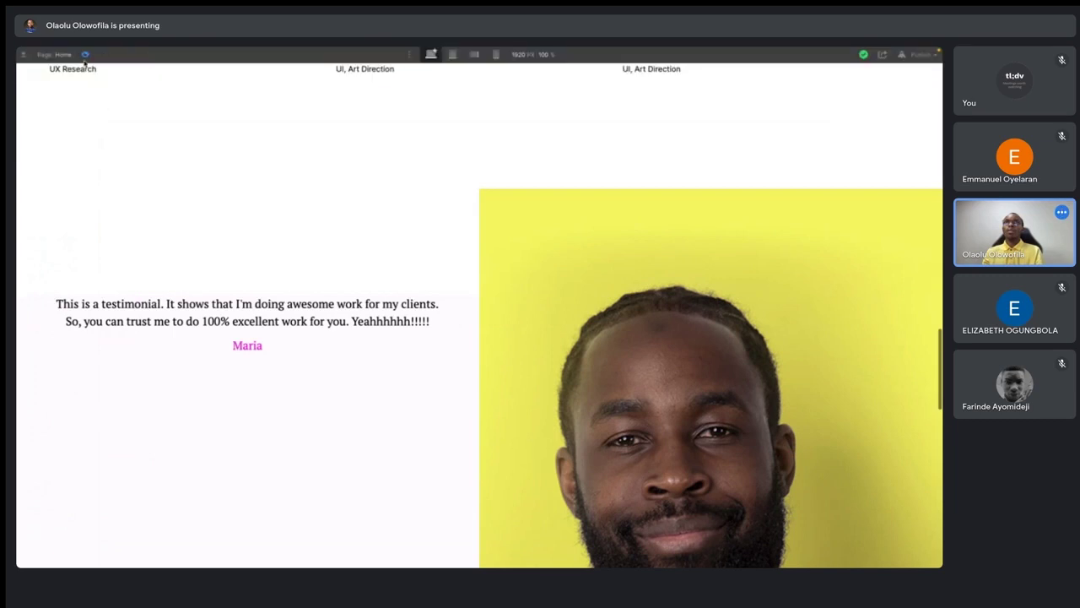
left_click(84, 54)
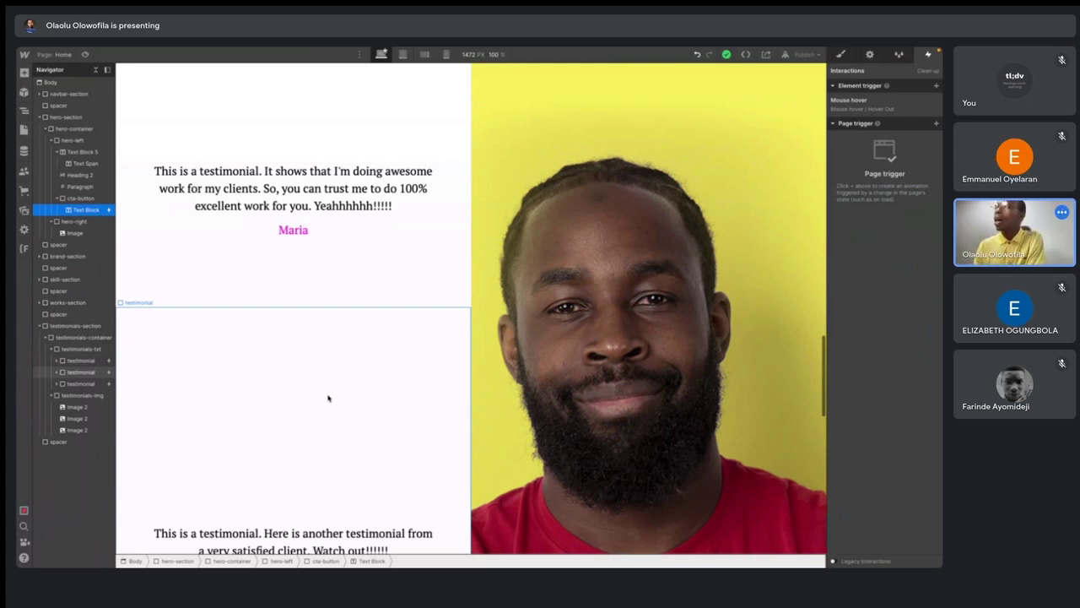
- Compare the hero section in the Designer with the published portfolio page in the other tab
scroll(383, 313, "up", 20)
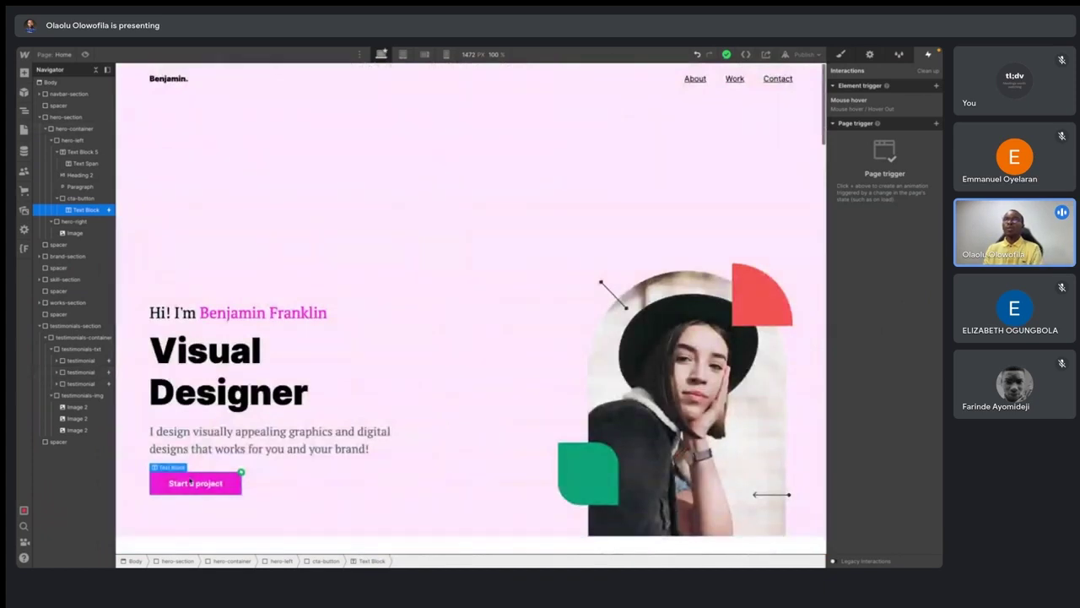
mouse_move(20, 210)
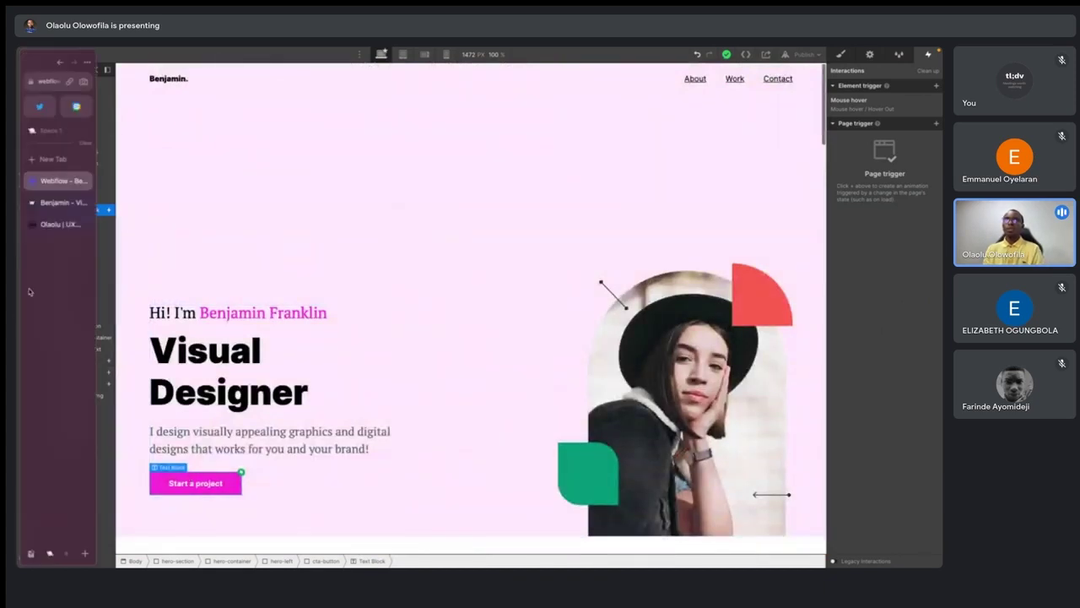
left_click(50, 203)
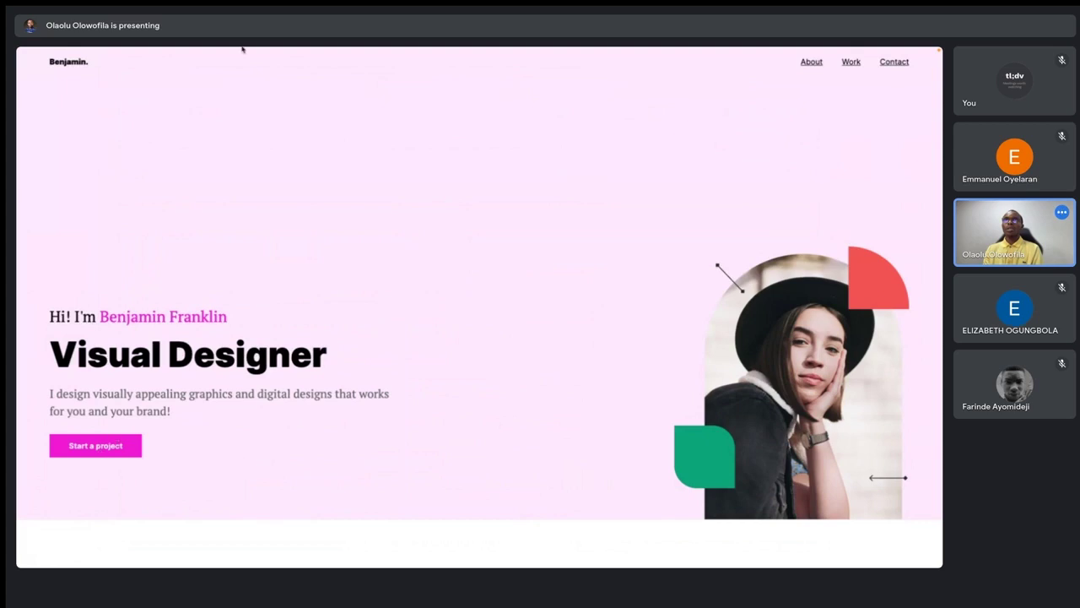
mouse_move(323, 58)
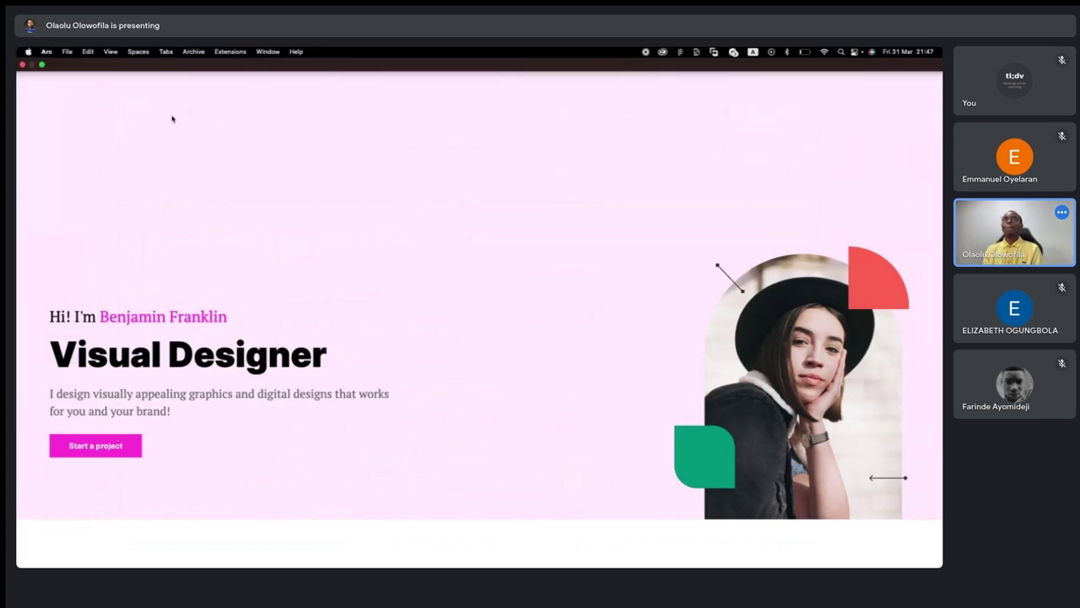
mouse_move(18, 247)
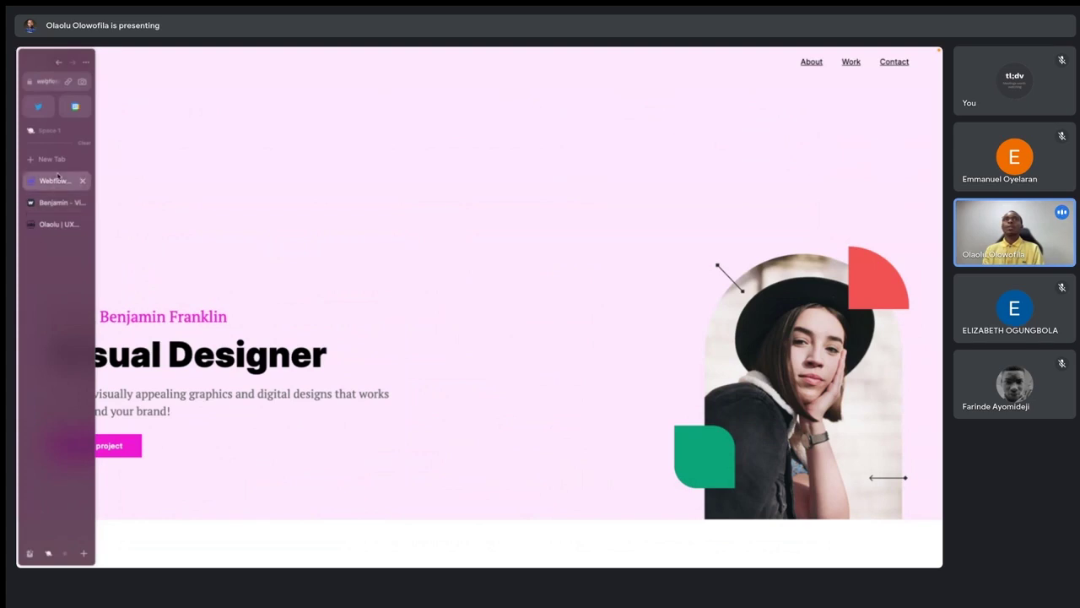
- Return to the Webflow Designer tab and publish the site to its selected webflow.io domain
left_click(55, 180)
left_click(803, 54)
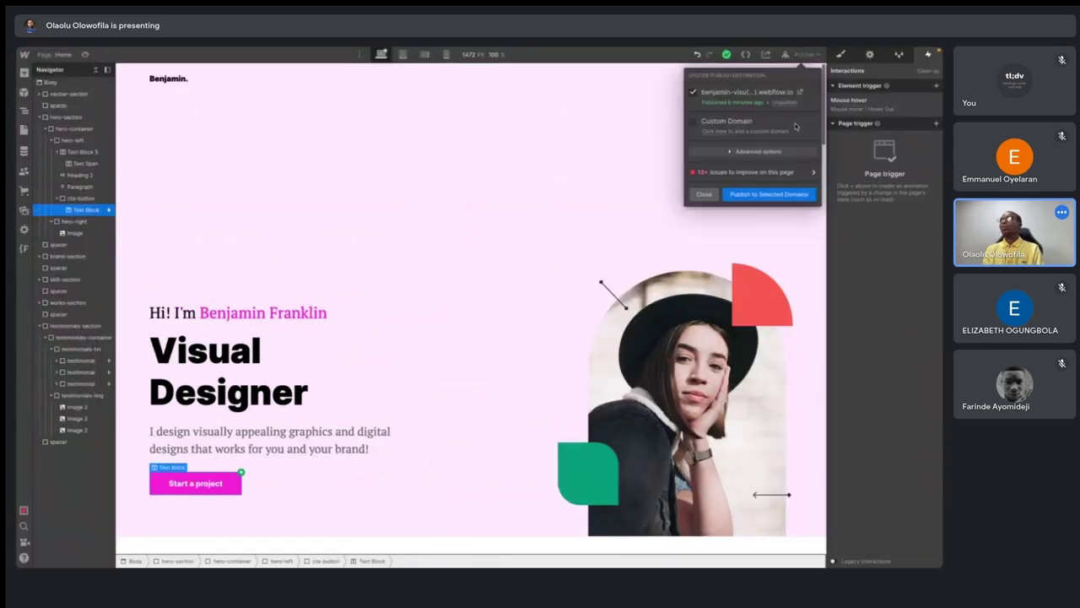
left_click(770, 194)
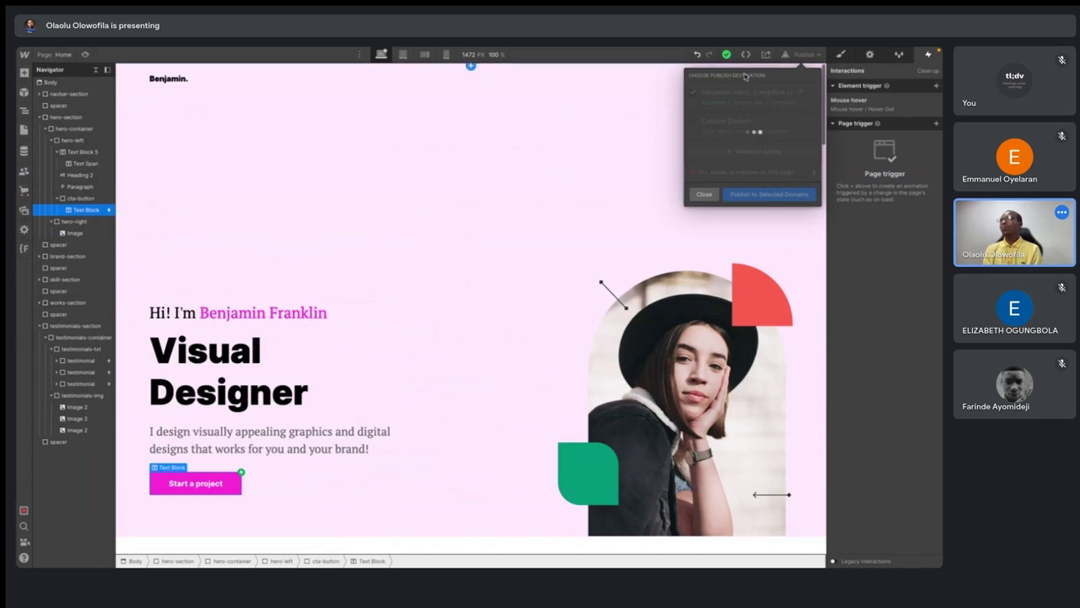
mouse_move(692, 64)
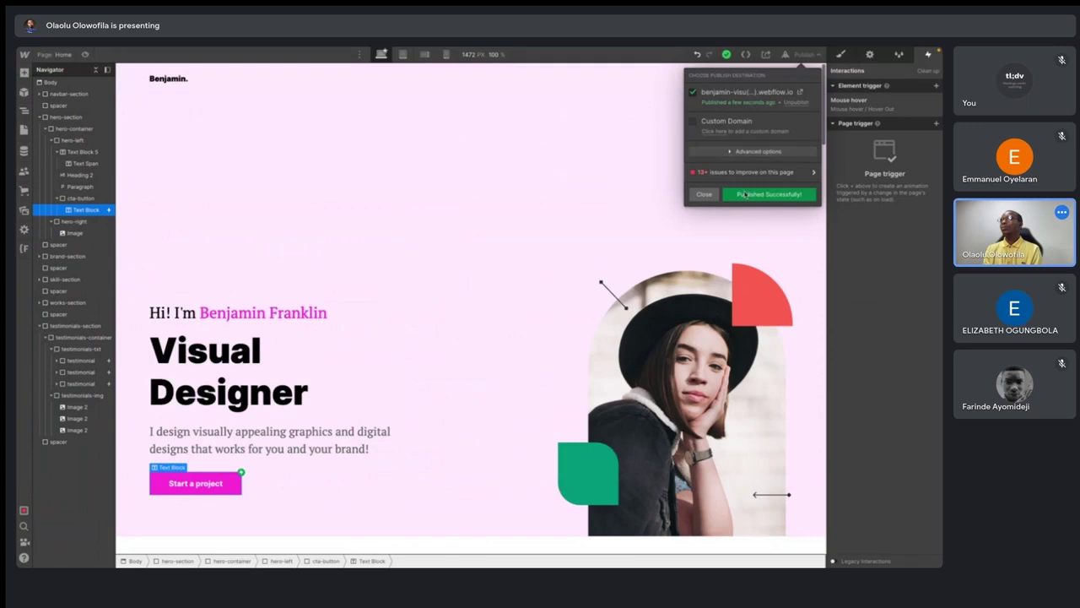
- Open the published page tab and check the "Start a project" hover effect and the testimonial image changes down the page
mouse_move(17, 219)
left_click(53, 204)
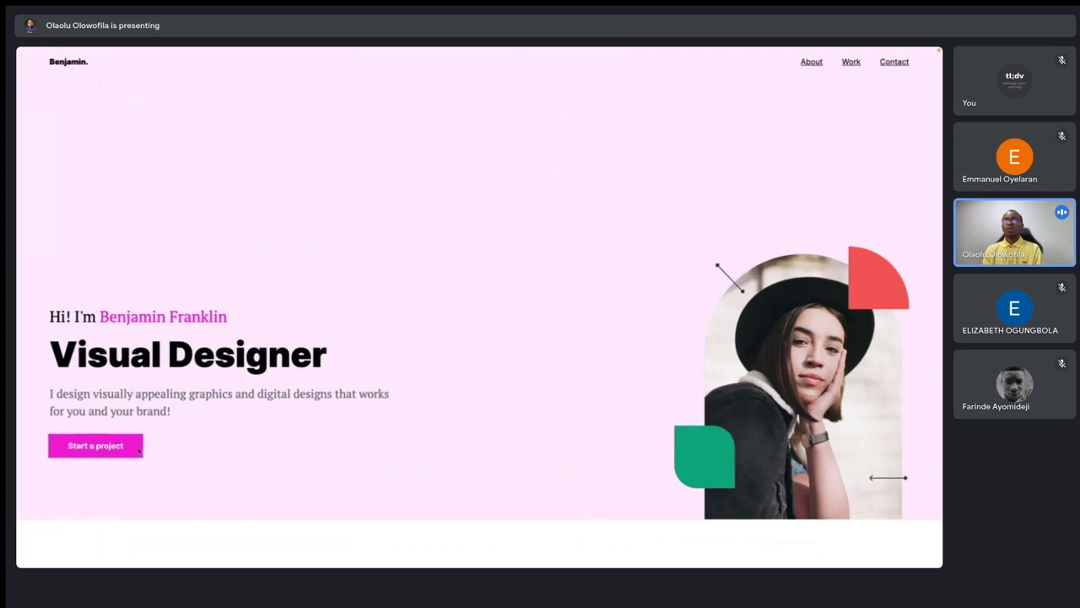
scroll(248, 441, "down", 10)
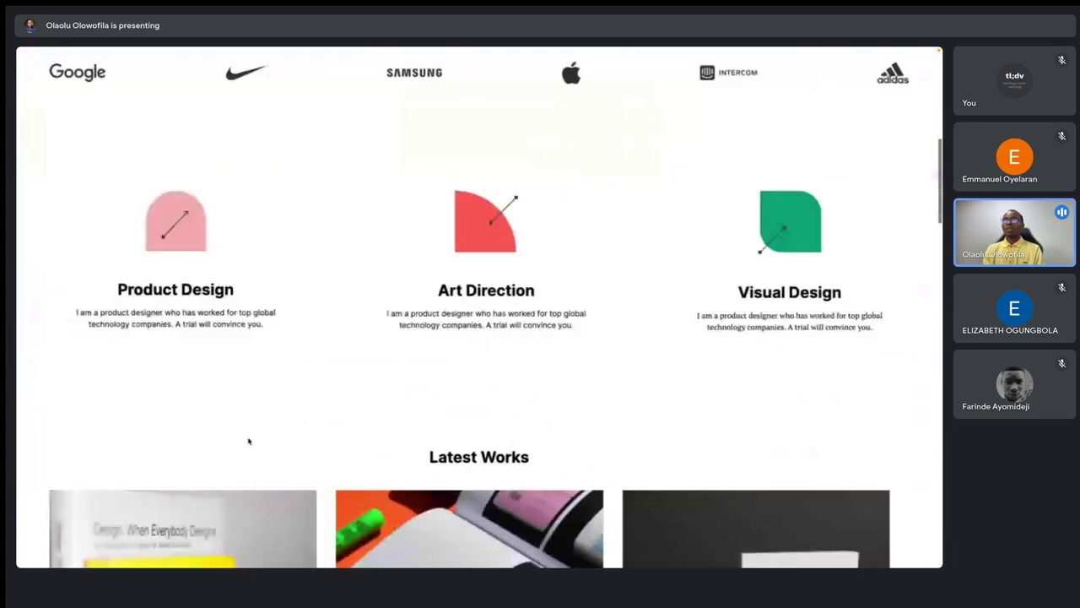
scroll(248, 442, "down", 5)
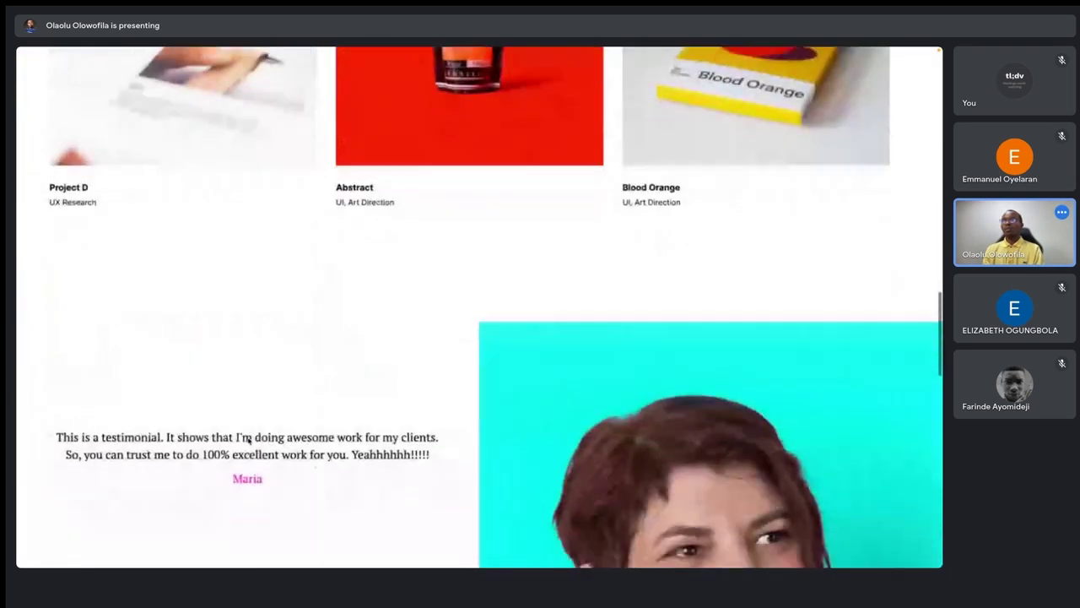
scroll(248, 442, "down", 3)
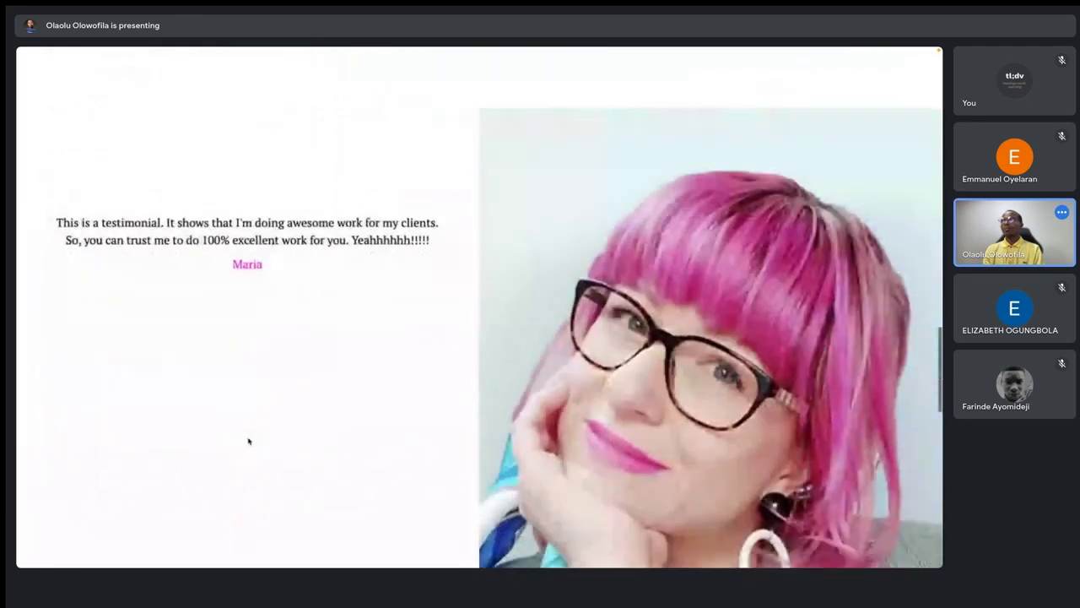
scroll(248, 441, "down", 8)
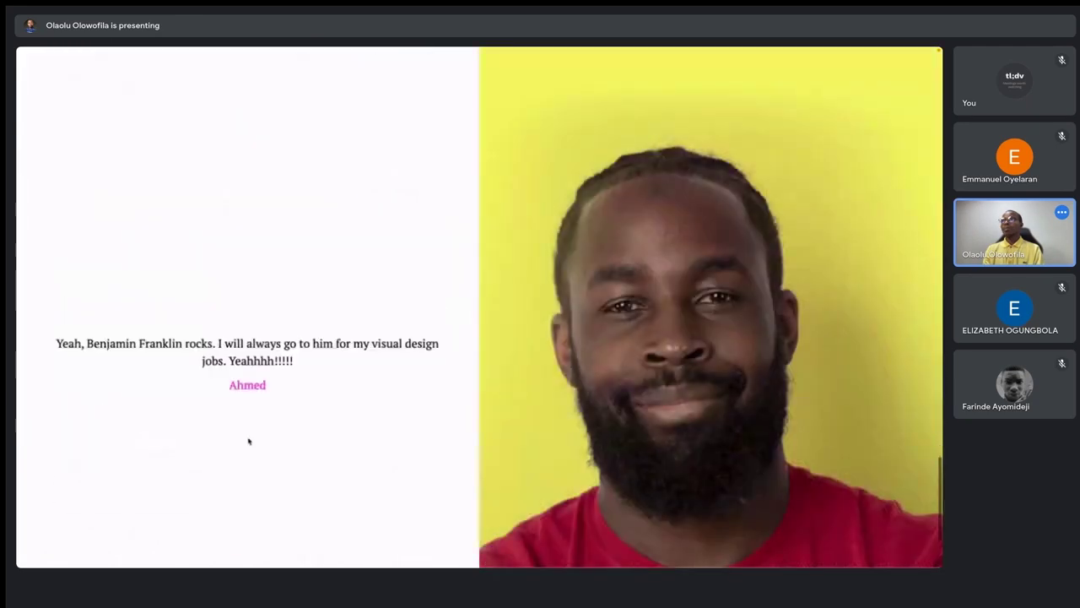
- Examine how the published testimonial images behave when moving back and forth between the three testimonials
scroll(248, 440, "up", 10)
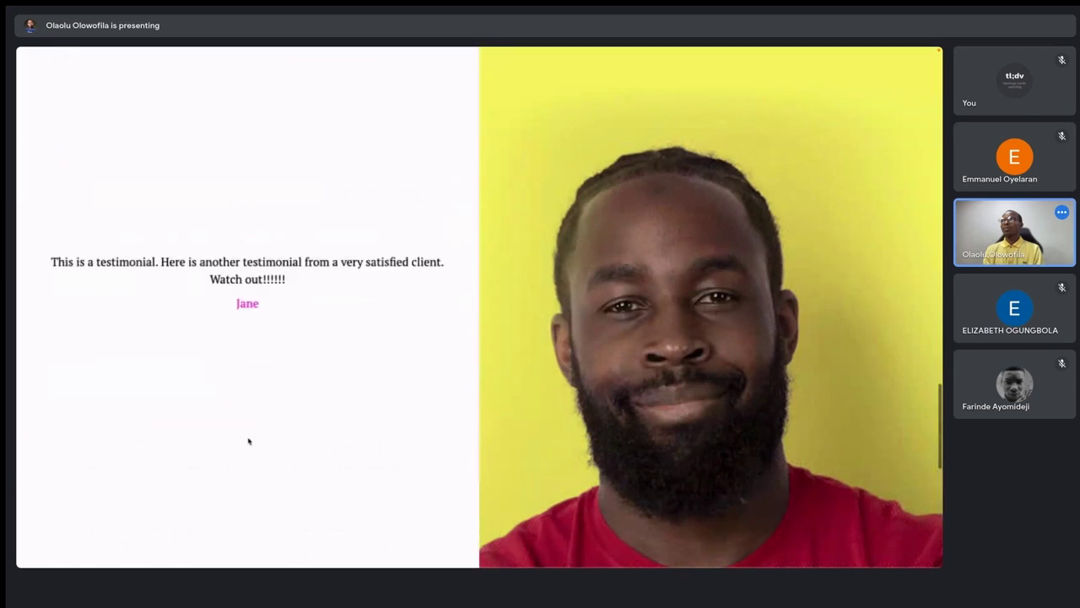
scroll(248, 441, "down", 4)
scroll(248, 441, "up", 1)
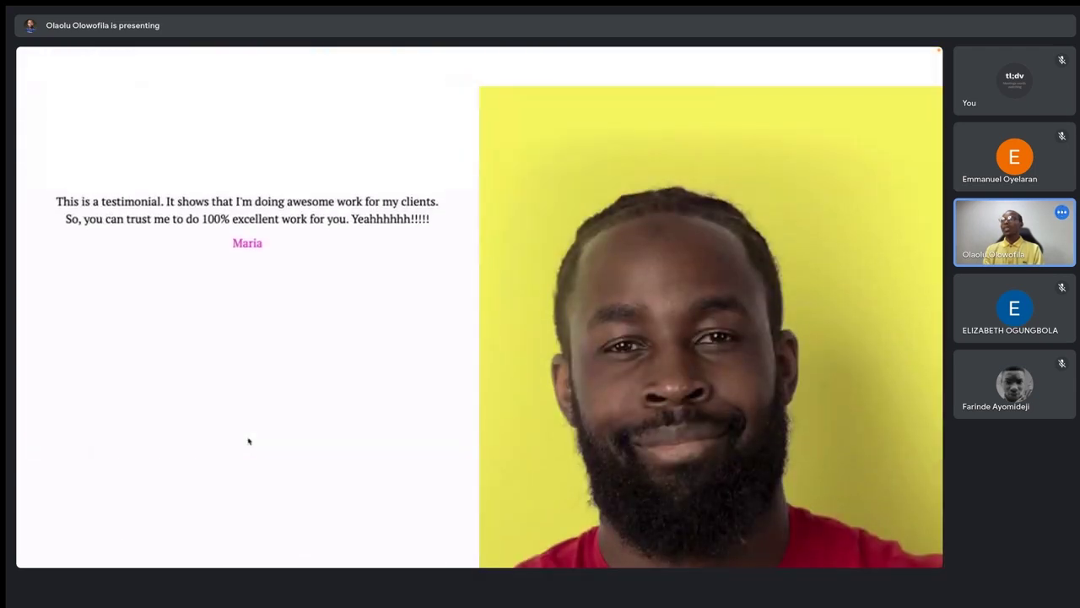
scroll(248, 440, "down", 1)
scroll(248, 441, "up", 1)
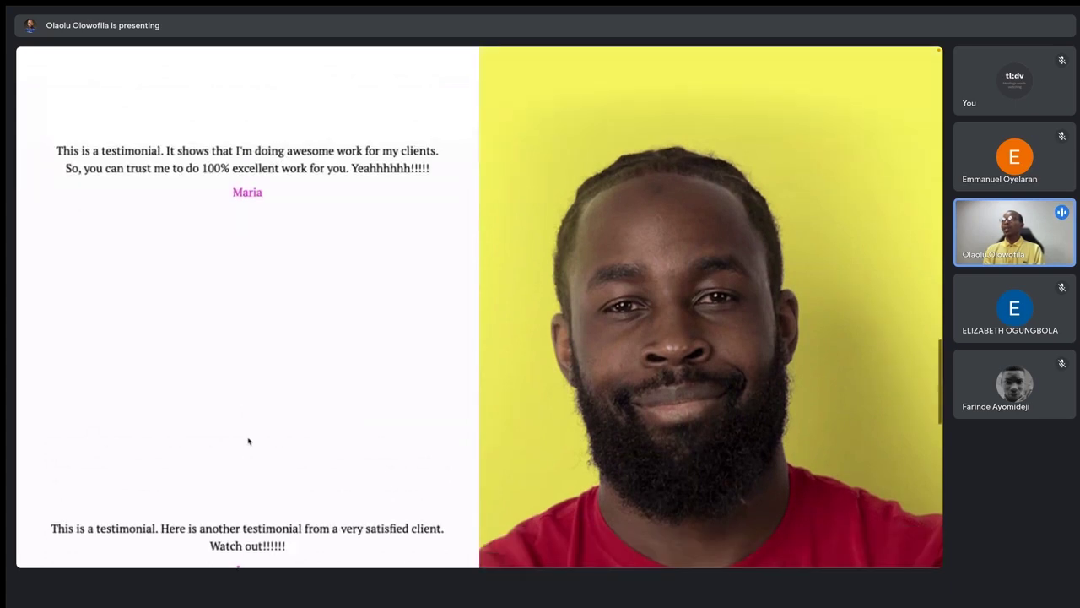
scroll(384, 306, "up", 10)
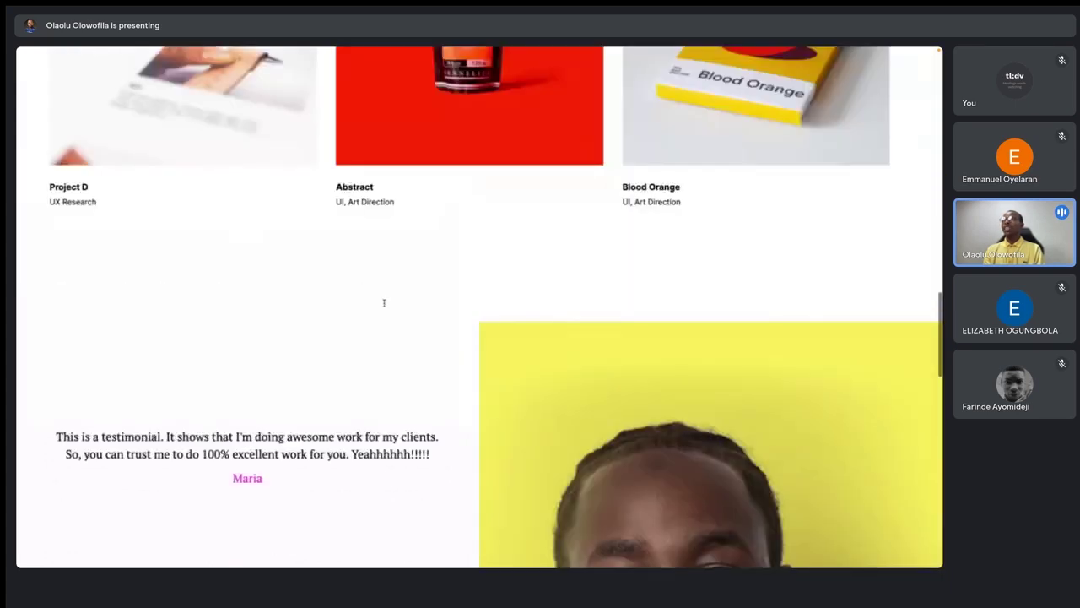
scroll(384, 307, "down", 10)
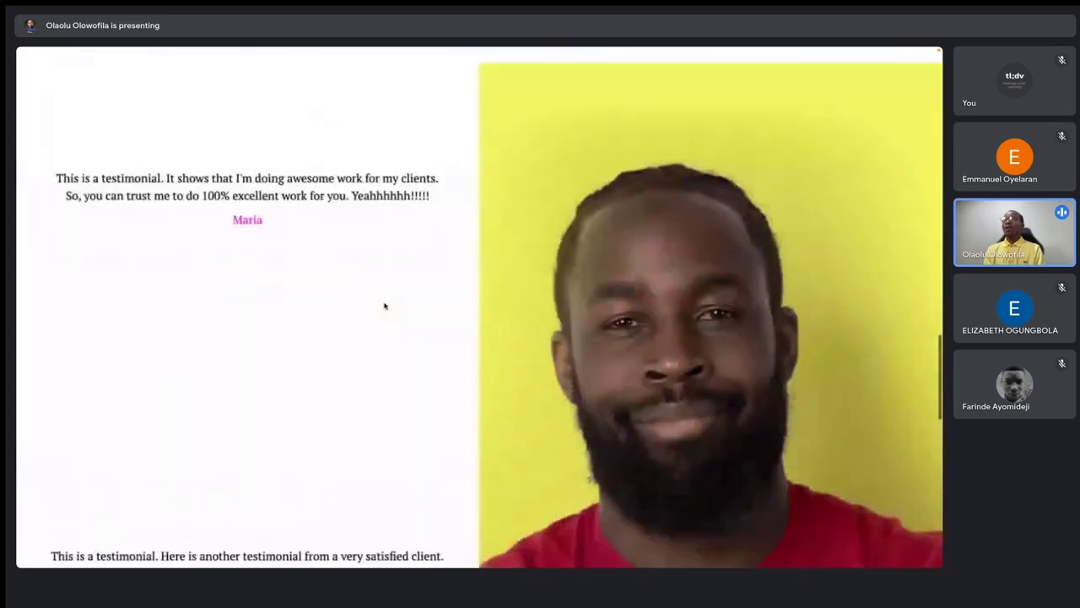
scroll(384, 306, "down", 5)
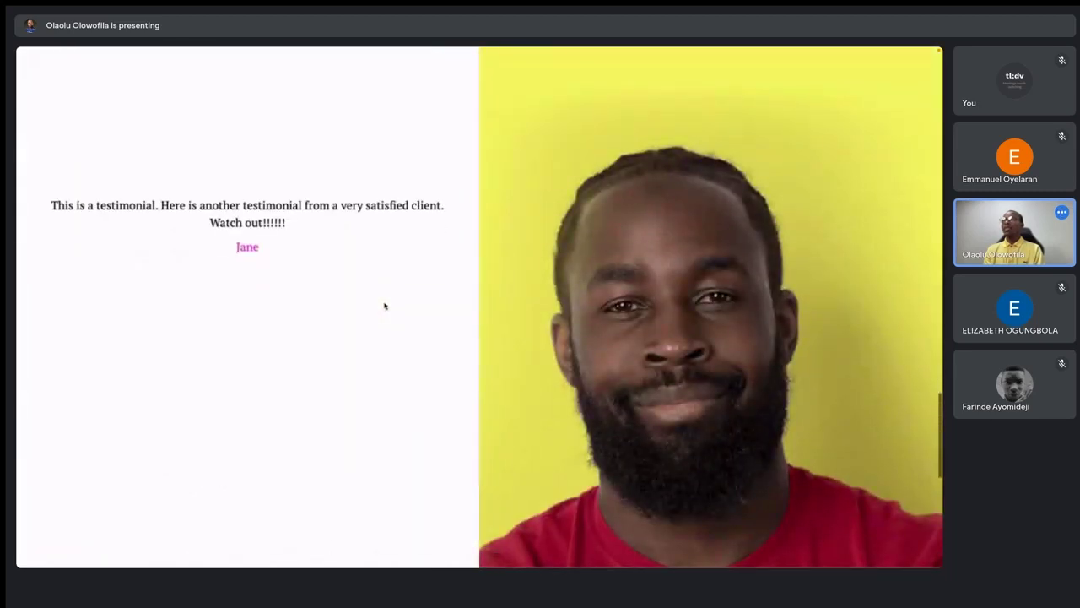
scroll(383, 307, "up", 5)
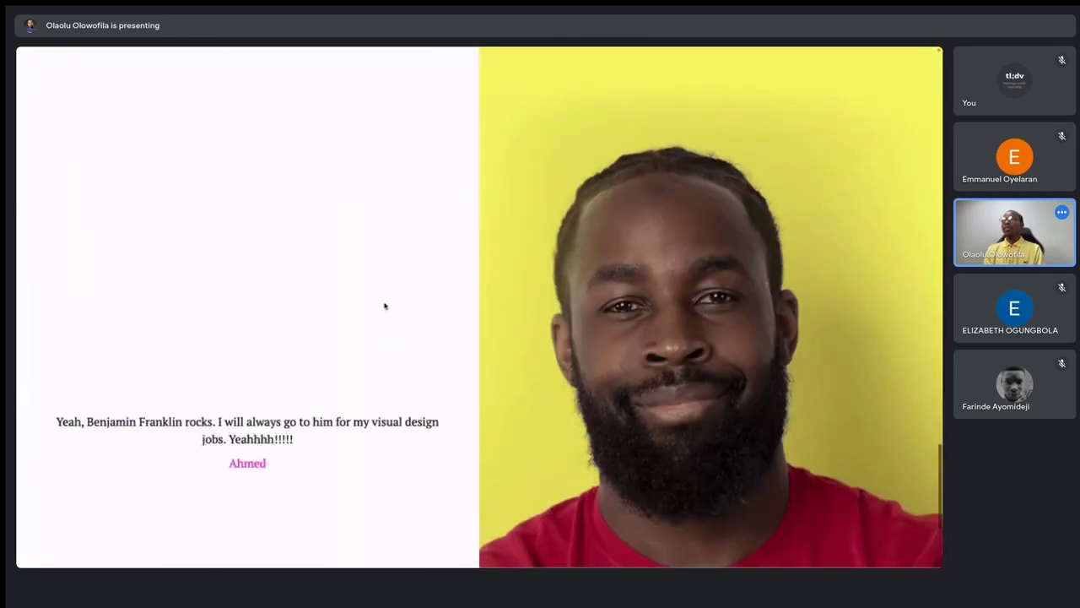
scroll(384, 307, "up", 5)
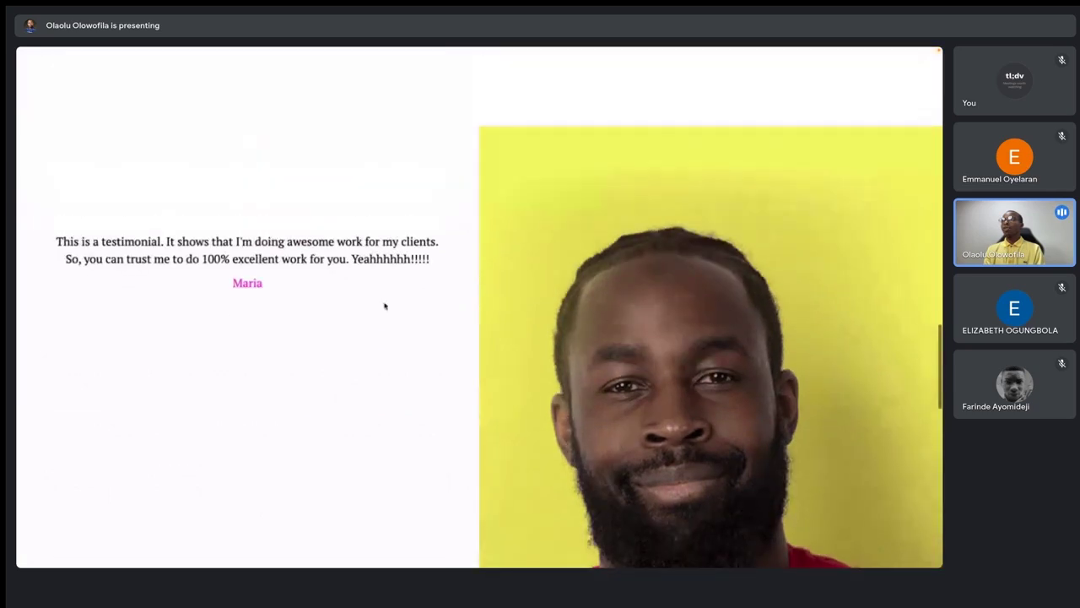
scroll(384, 306, "down", 3)
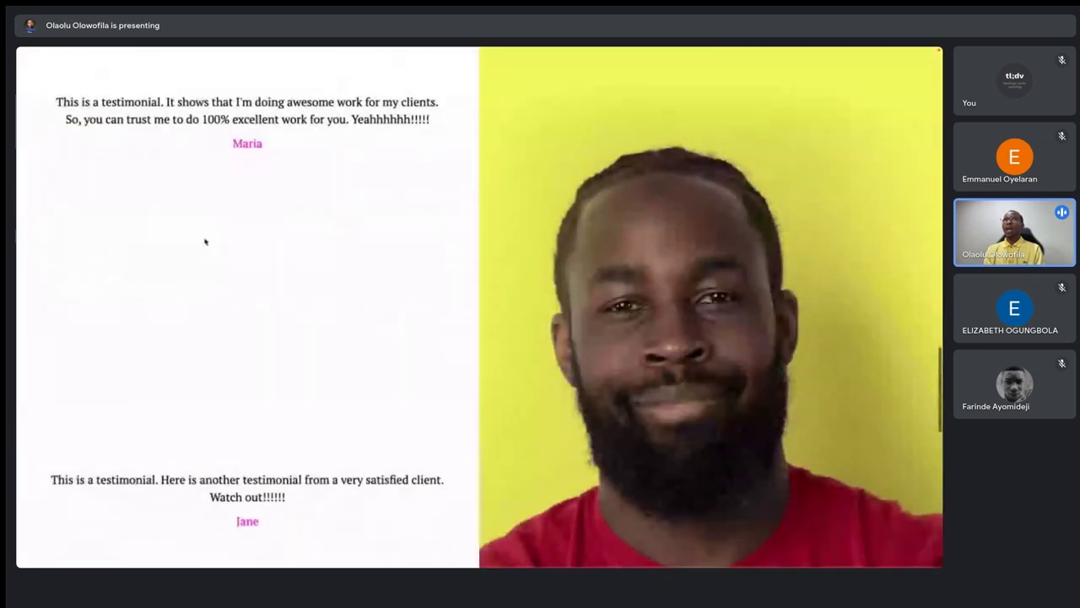
- Return to the Webflow Designer tab, close the publish options and look over the Home page down to the testimonials
mouse_move(18, 168)
left_click(56, 180)
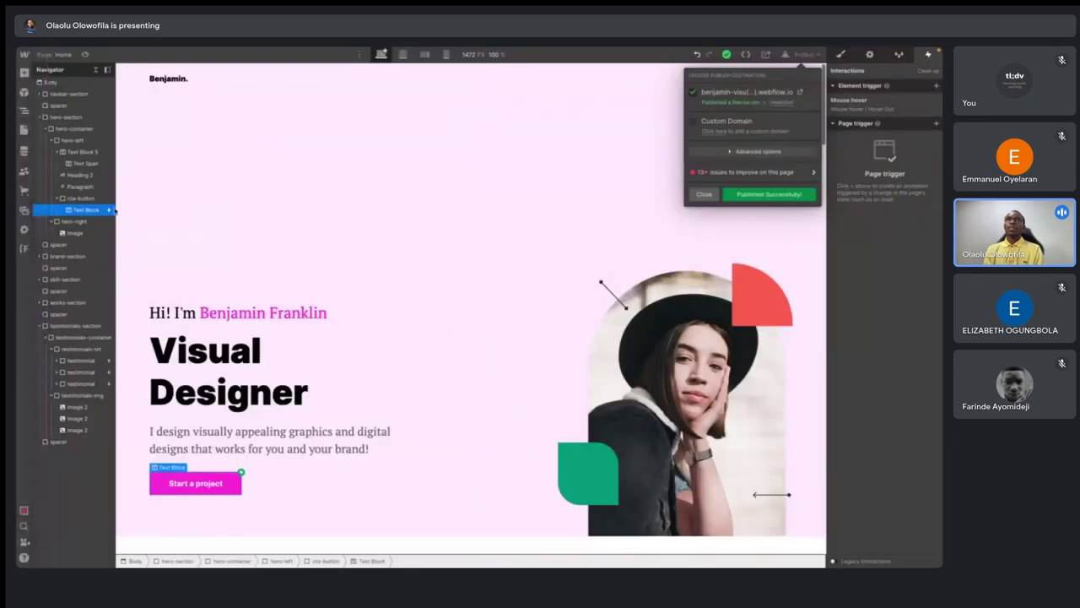
left_click(702, 195)
scroll(439, 329, "down", 15)
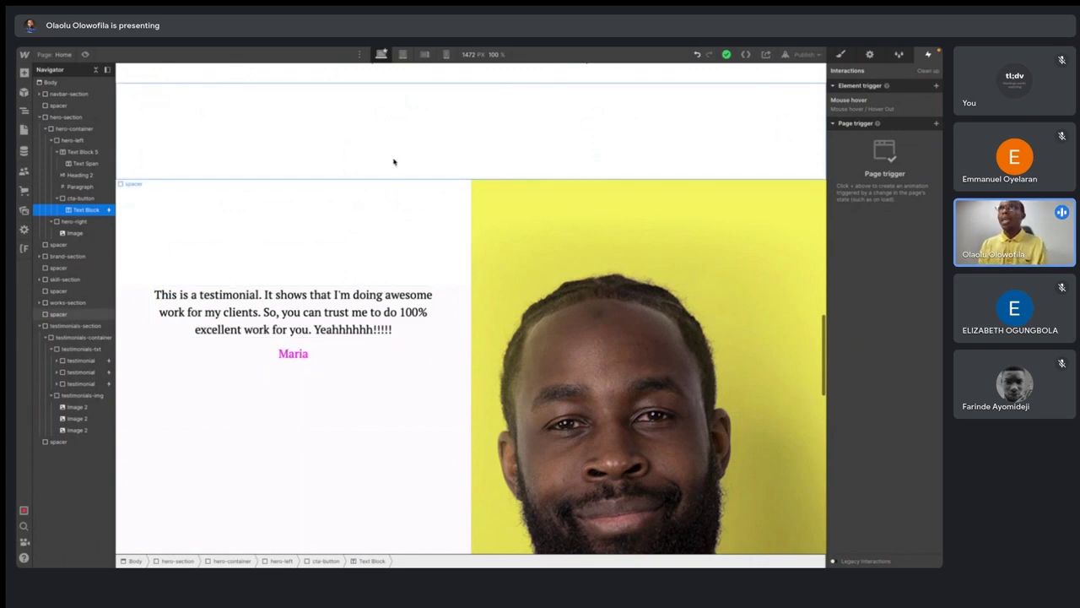
scroll(393, 162, "up", 15)
mouse_move(17, 209)
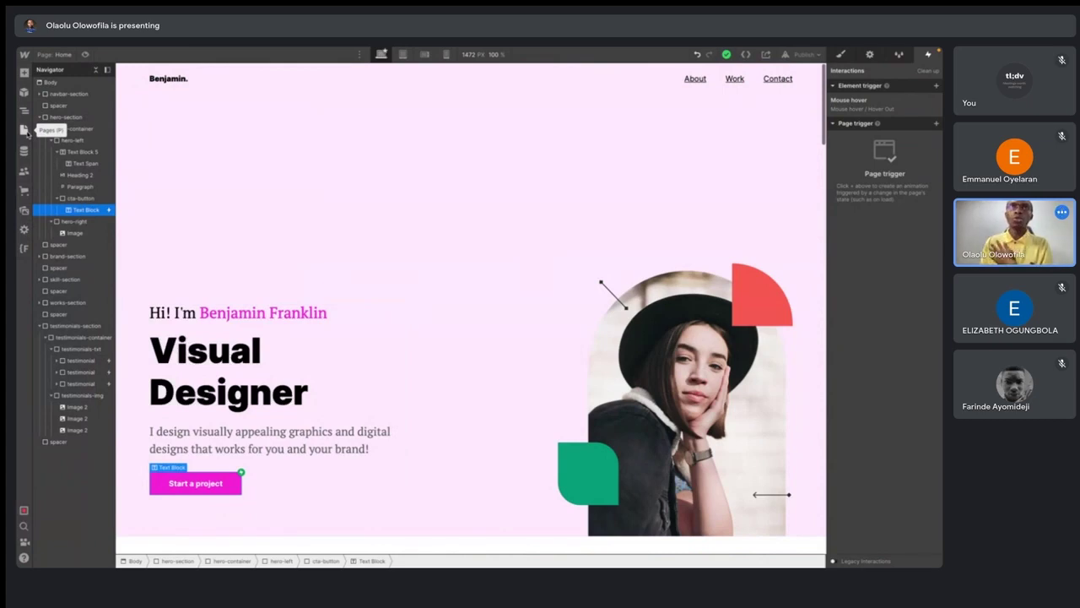
- Create a new static page named About with no parent folder, and reopen the Home page
left_click(24, 129)
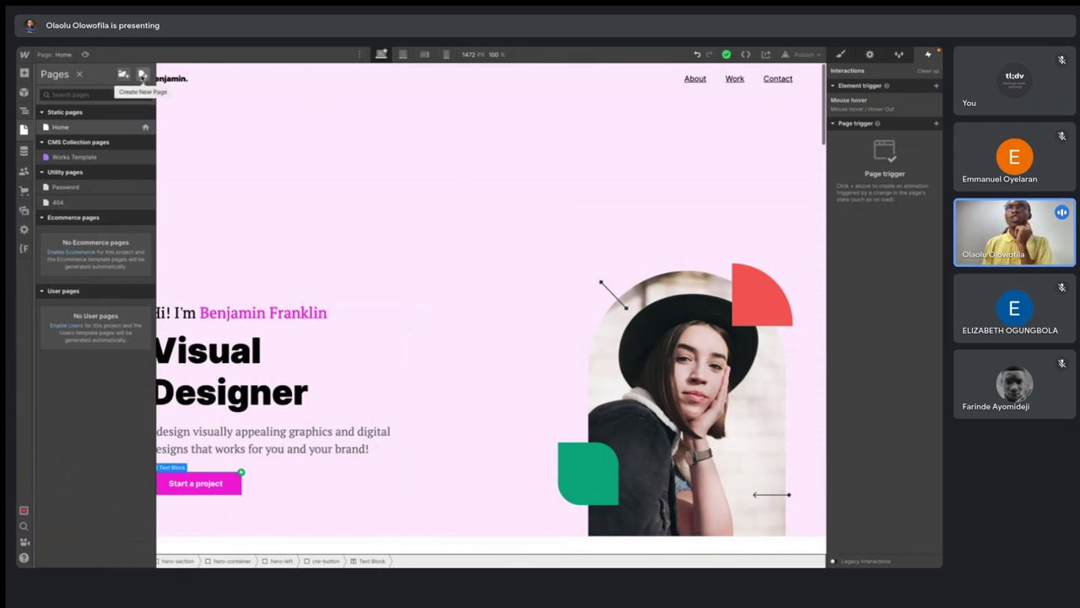
left_click(143, 75)
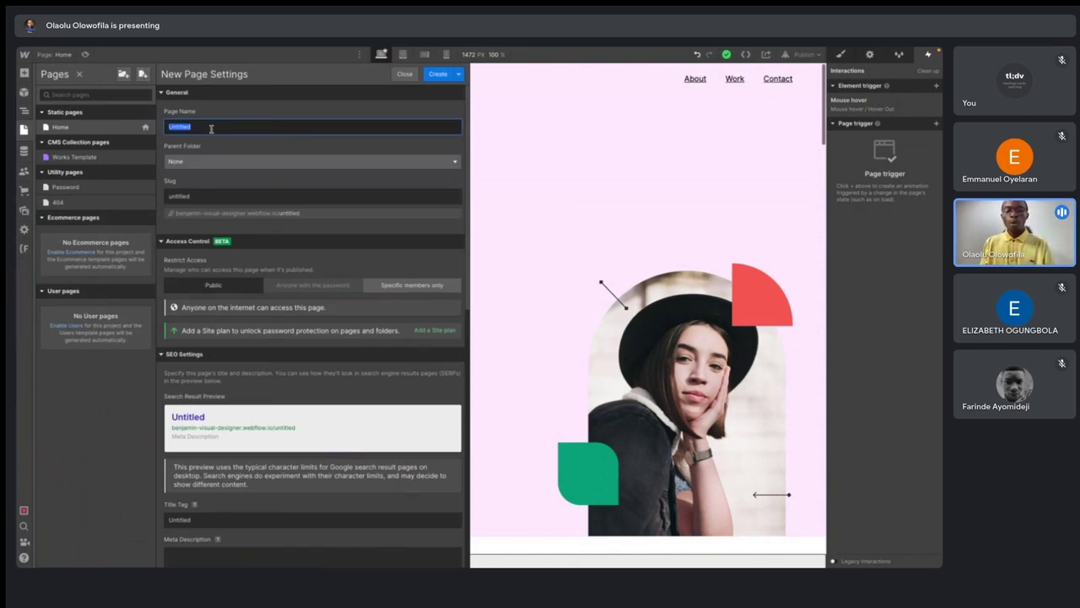
type("About")
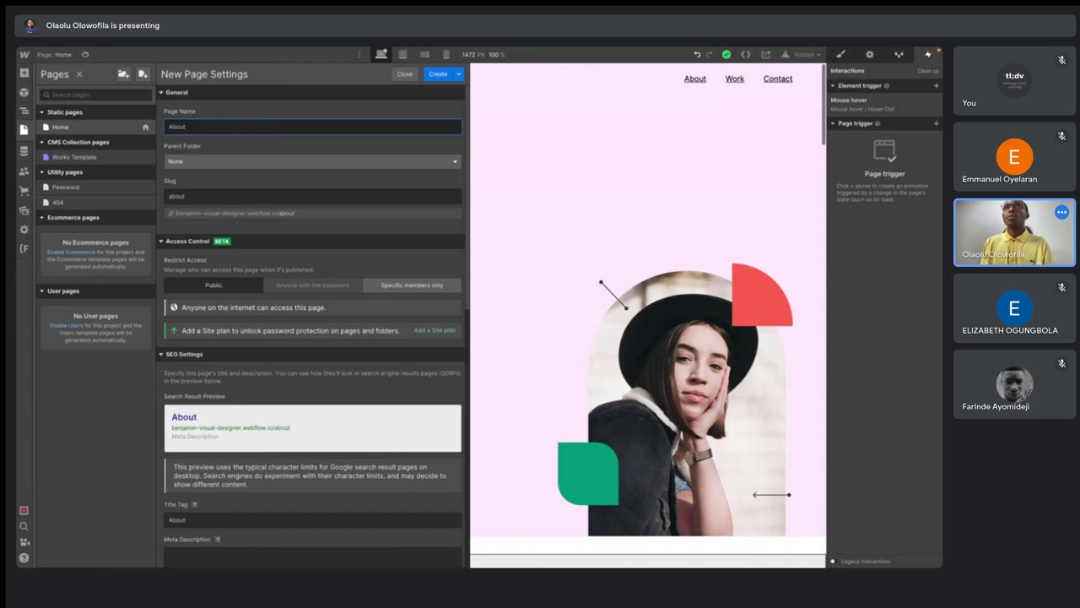
key("Return")
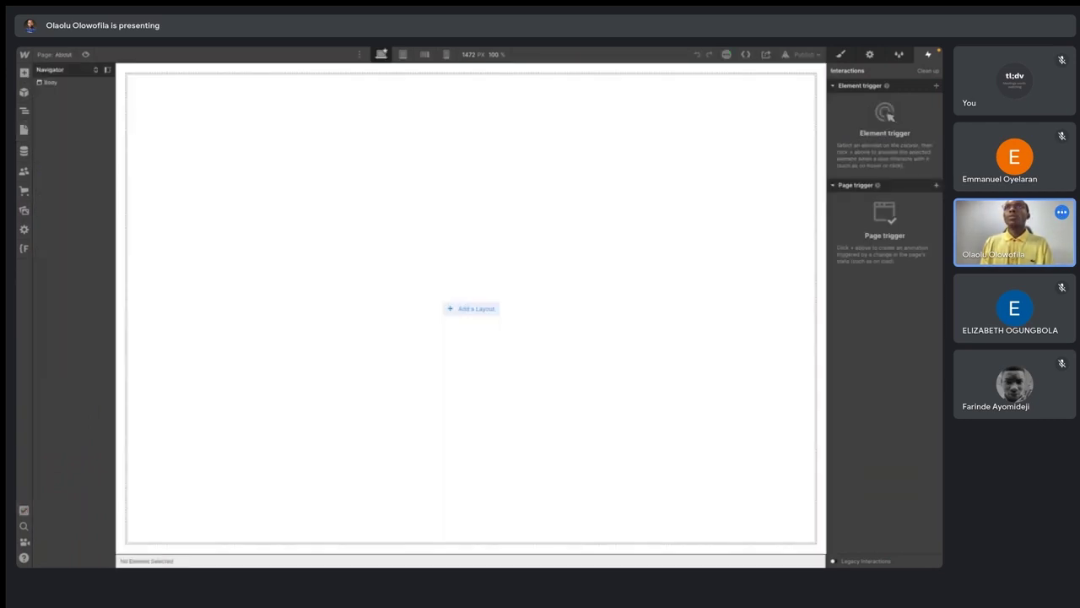
left_click(25, 130)
left_click(79, 134)
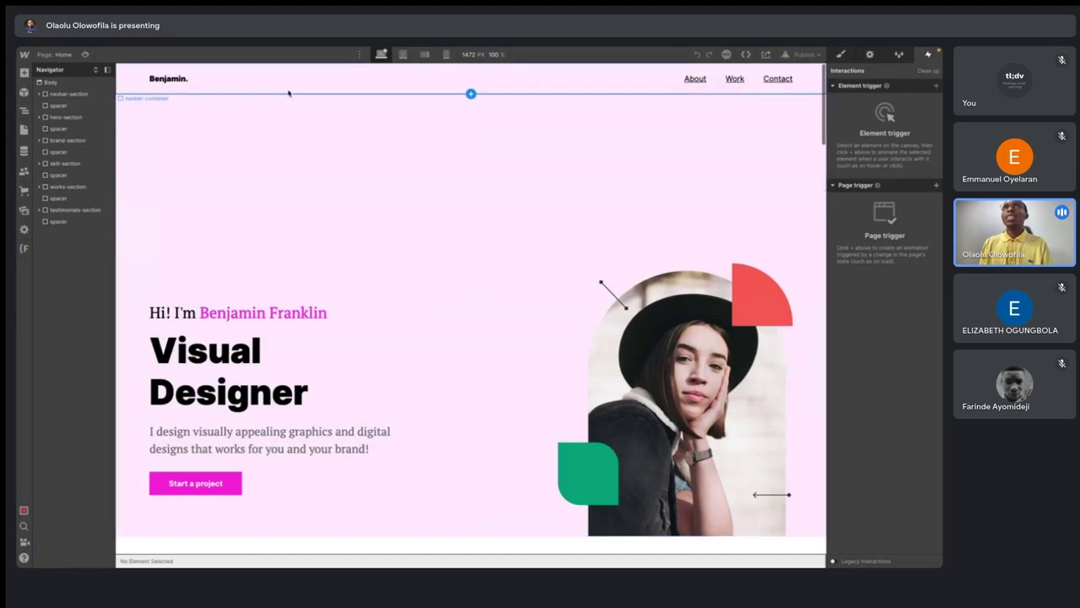
- Copy the navbar container from the Home page and paste it into the body of the About page
left_click(286, 85)
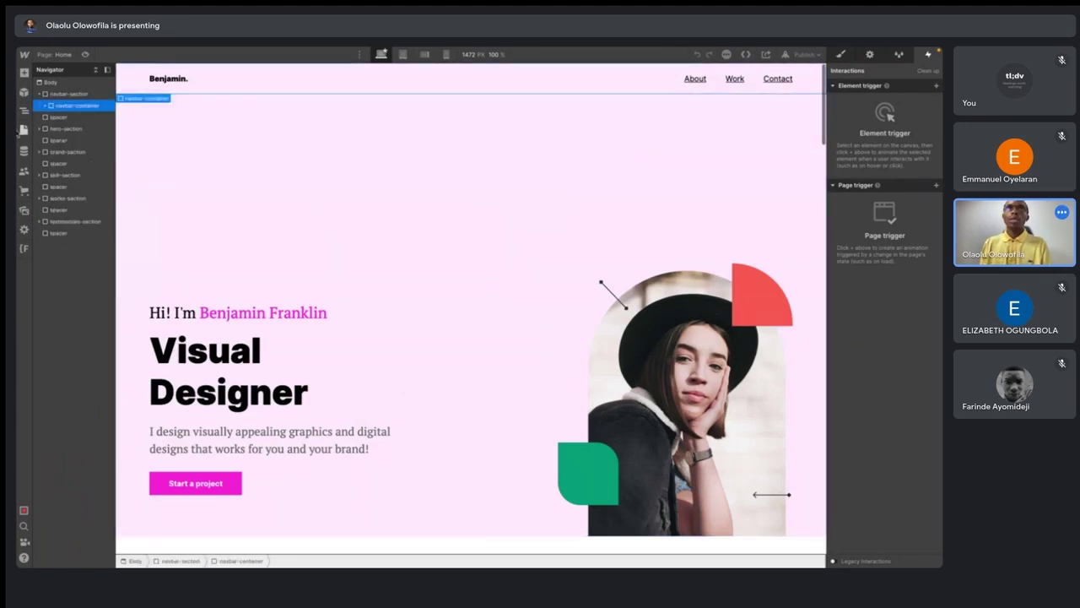
mouse_move(19, 133)
left_click(23, 129)
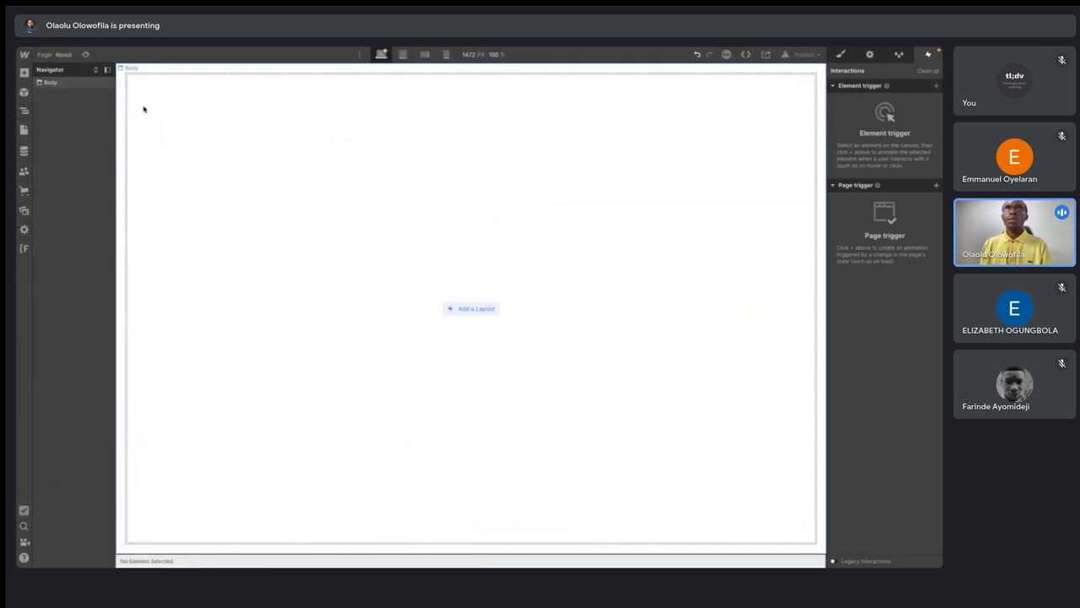
key("ctrl+v")
left_click(76, 83)
key("ctrl+v")
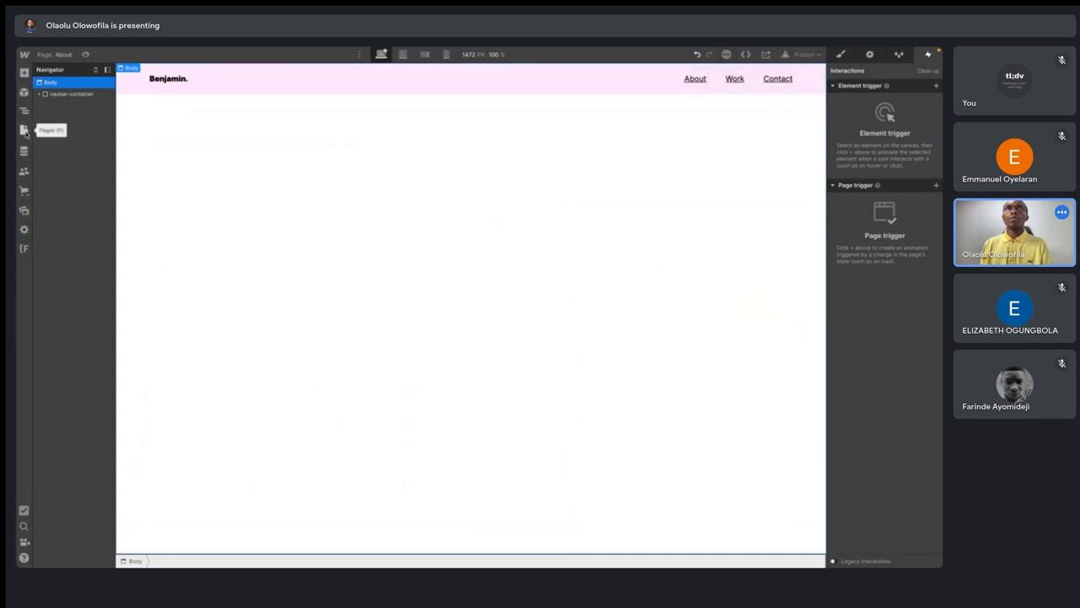
- Check the About link on the Home page and copy the About page's web address from its page settings
left_click(24, 131)
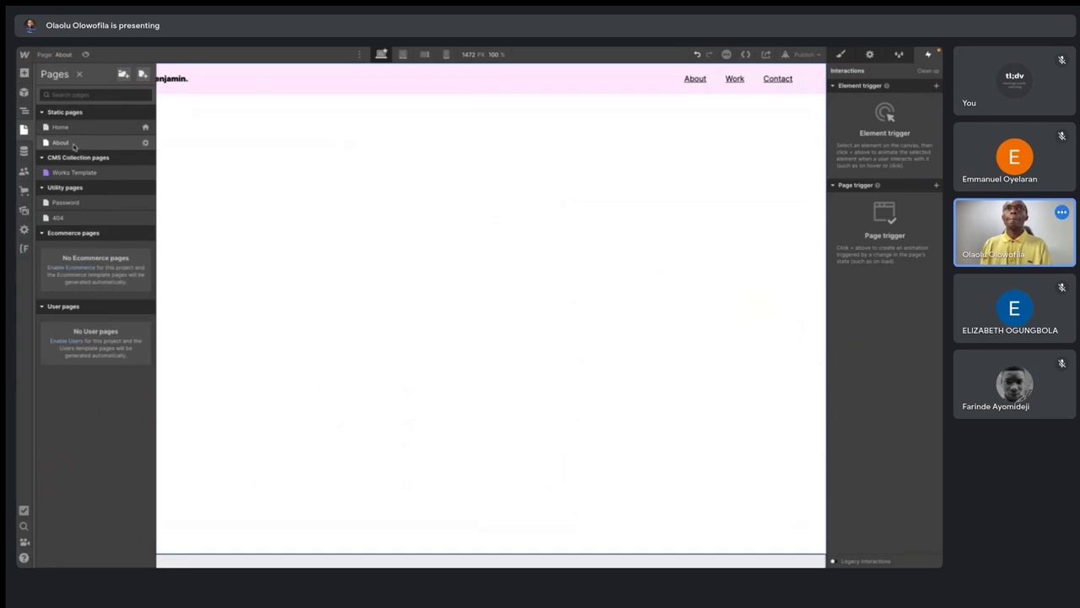
left_click(61, 127)
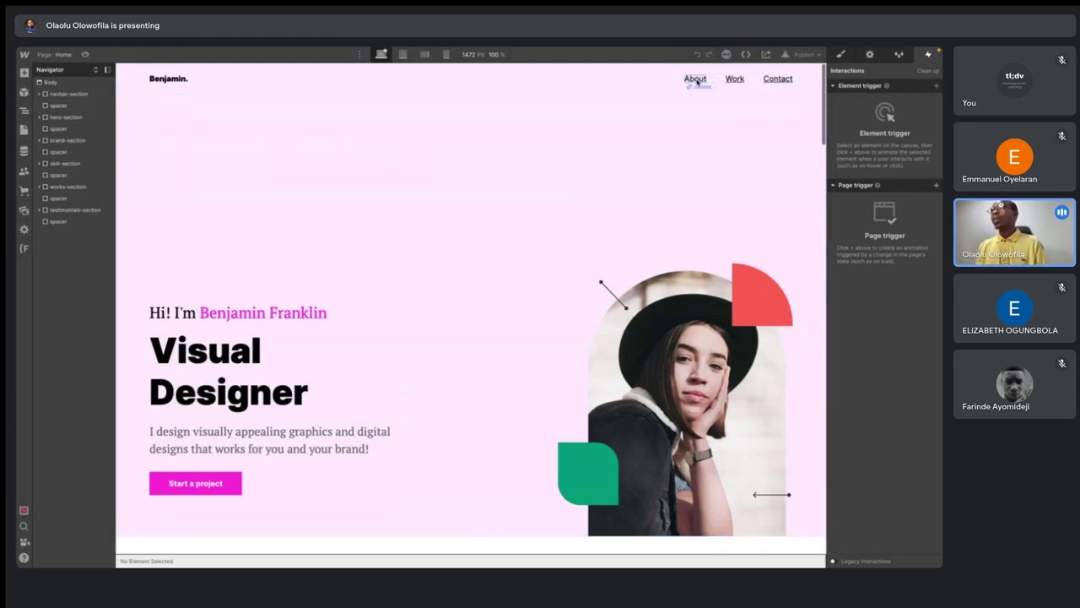
left_click(697, 79)
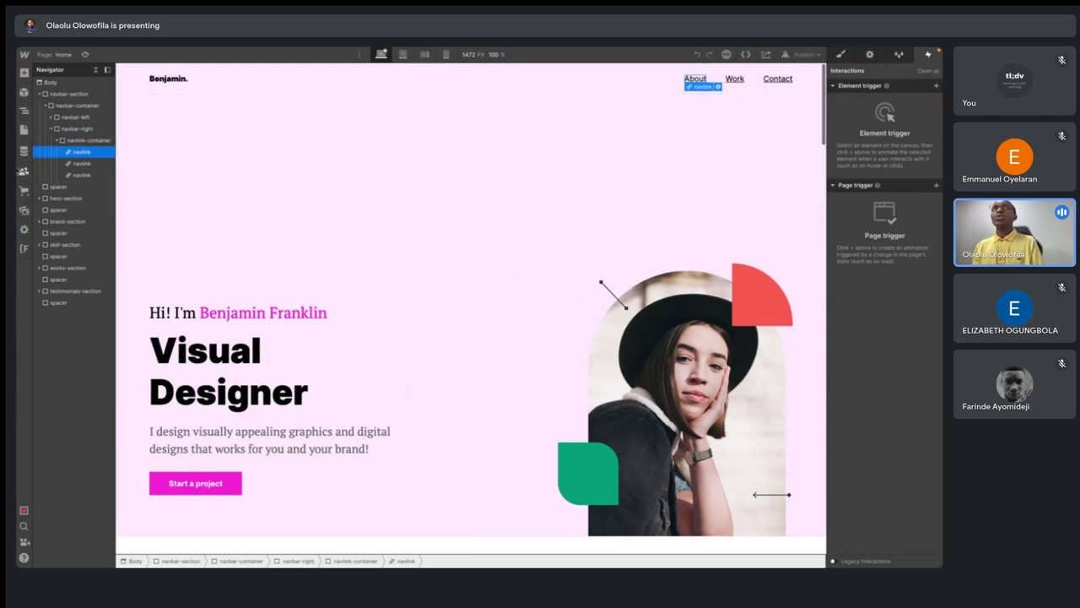
left_click(23, 129)
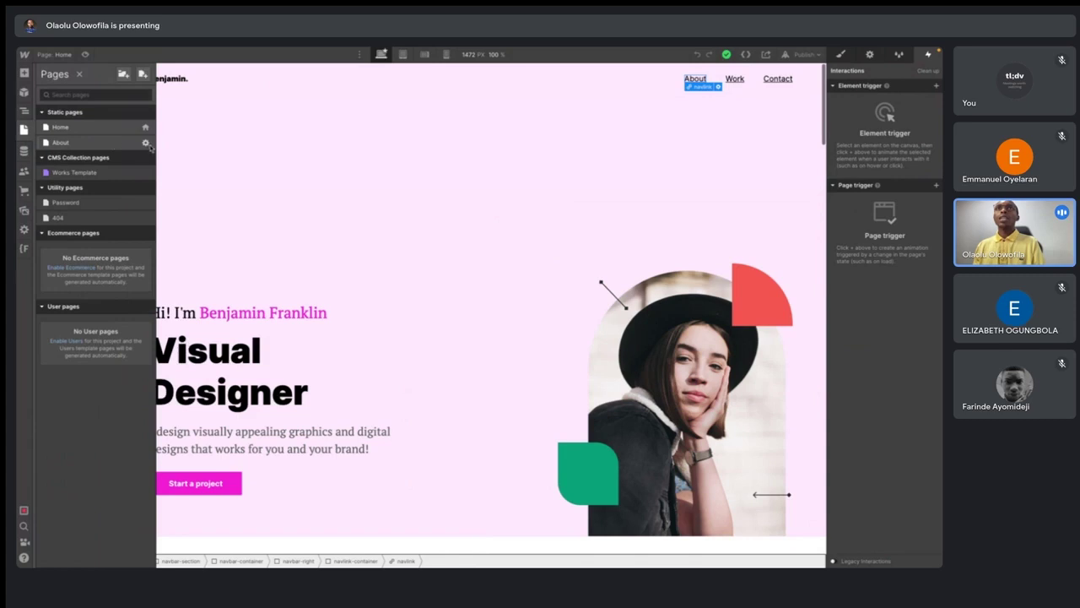
left_click(144, 143)
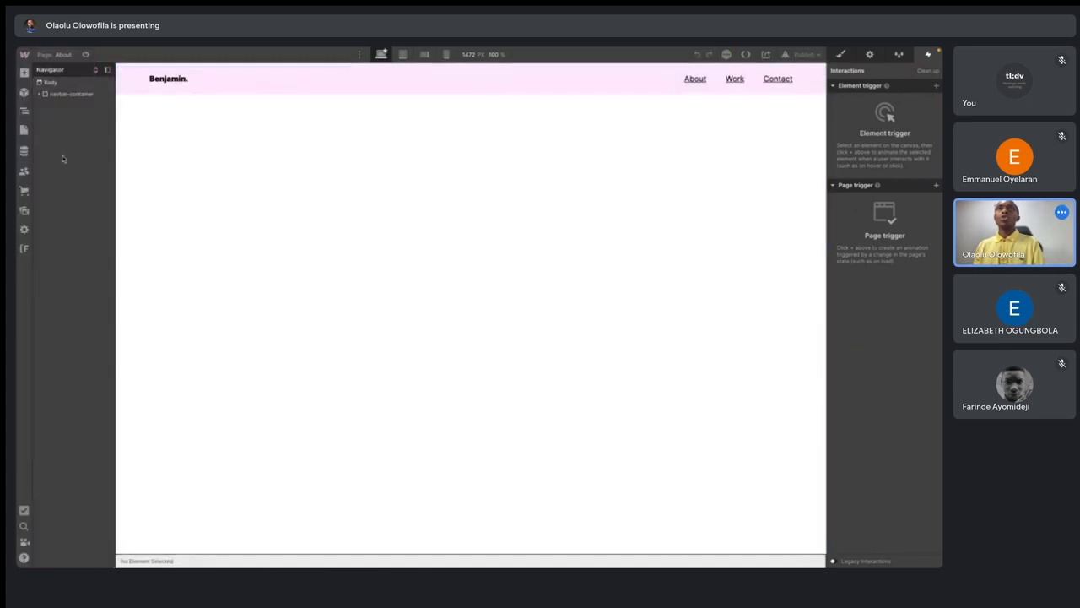
left_click(24, 131)
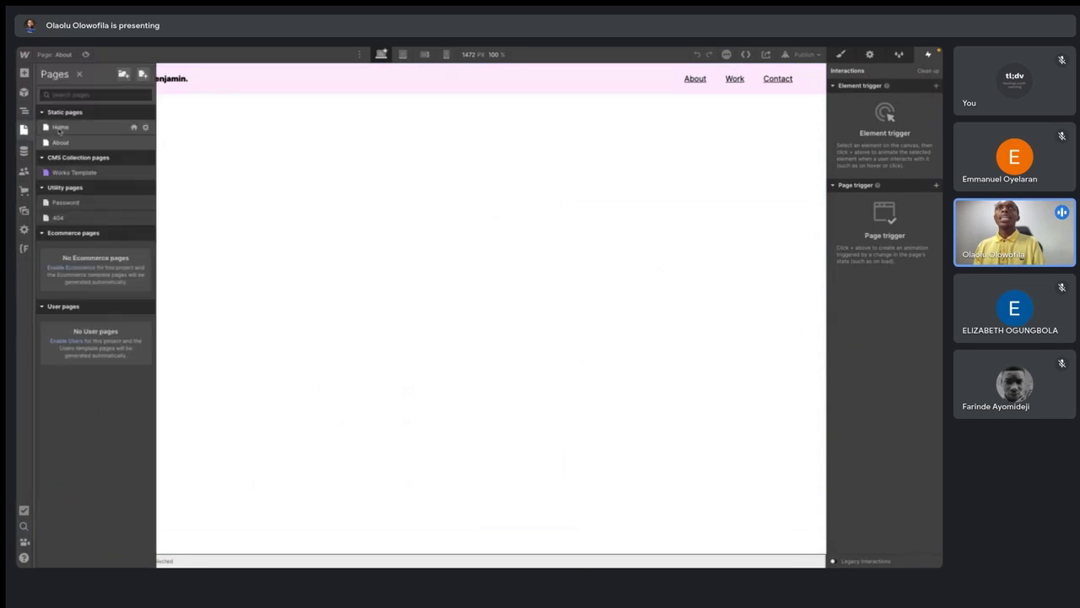
left_click(145, 144)
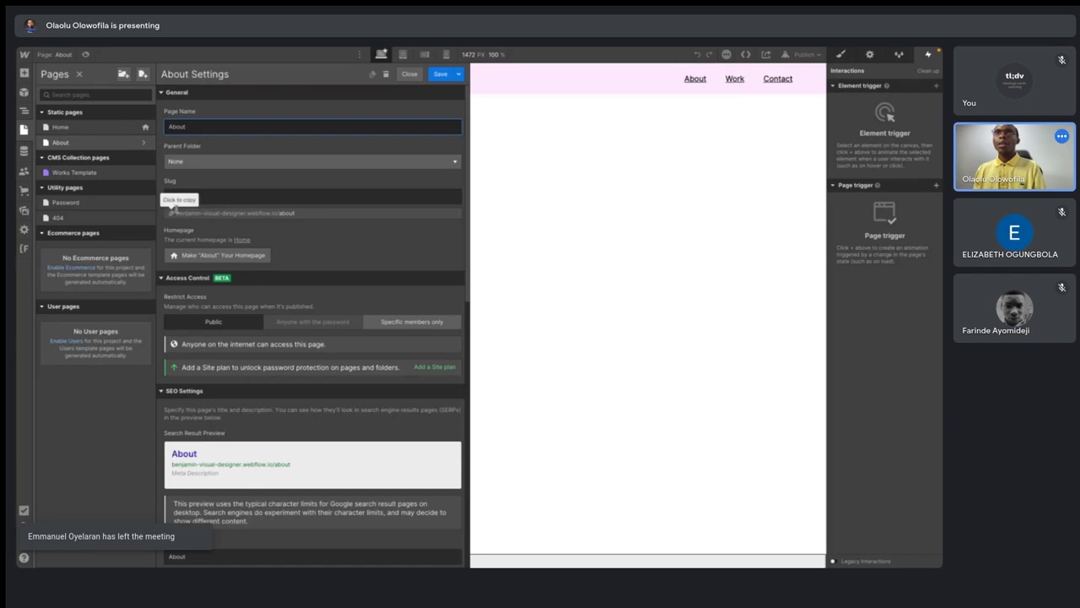
left_click(172, 213)
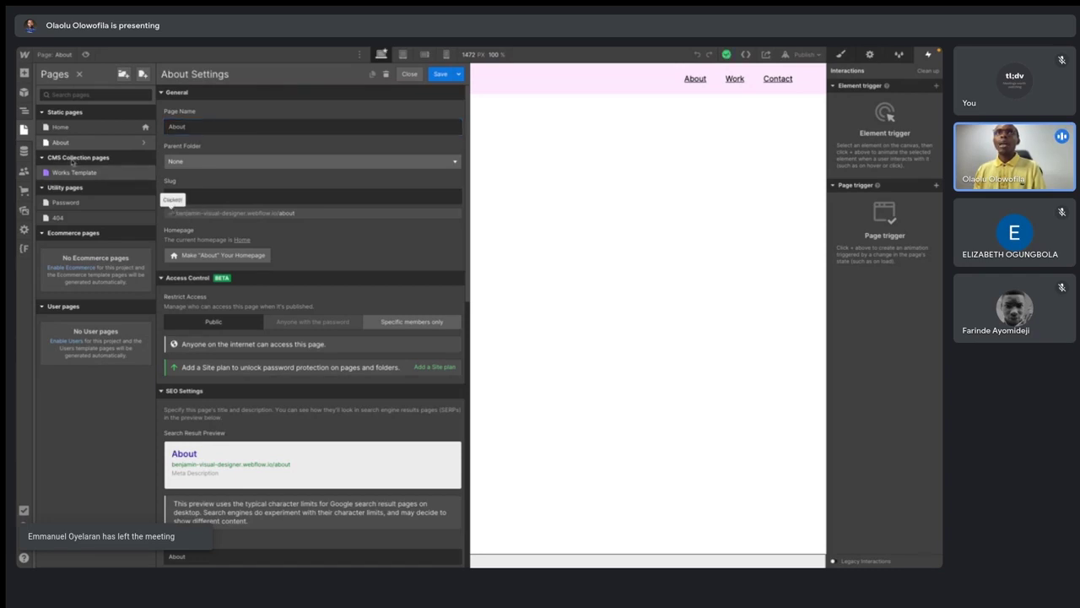
- Link the Home page's About nav link to benjamin-visual-designer.webflow.io/about and turn off opening in a new tab
left_click(87, 125)
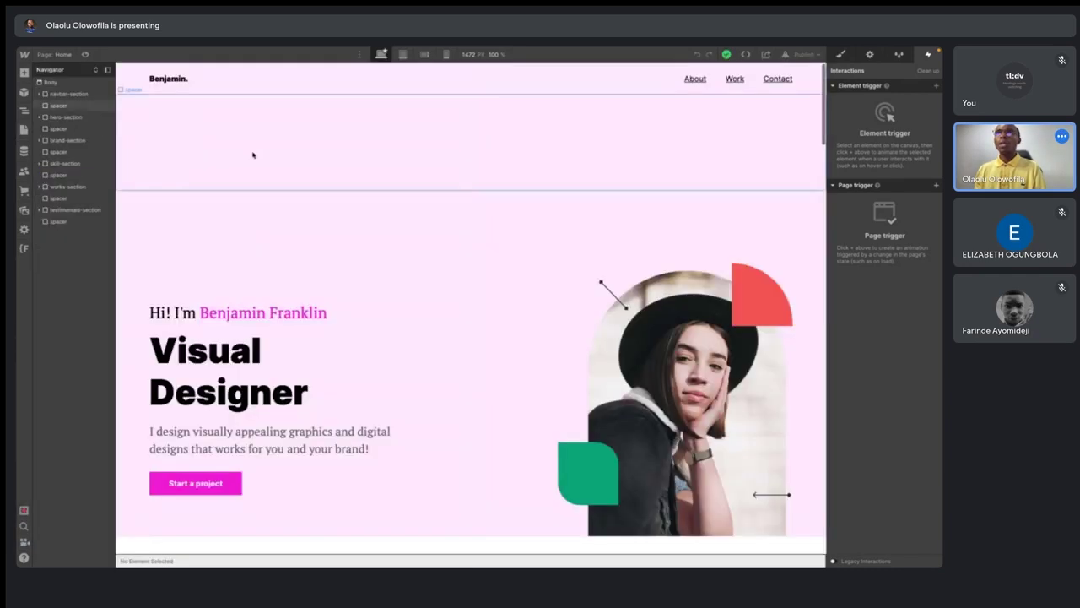
left_click(695, 78)
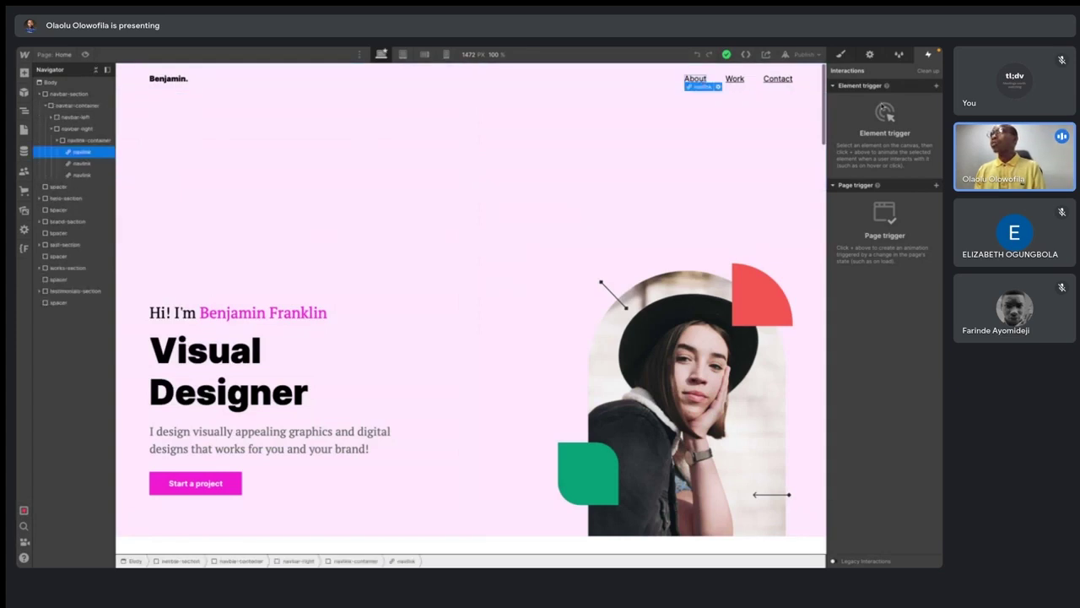
left_click(841, 54)
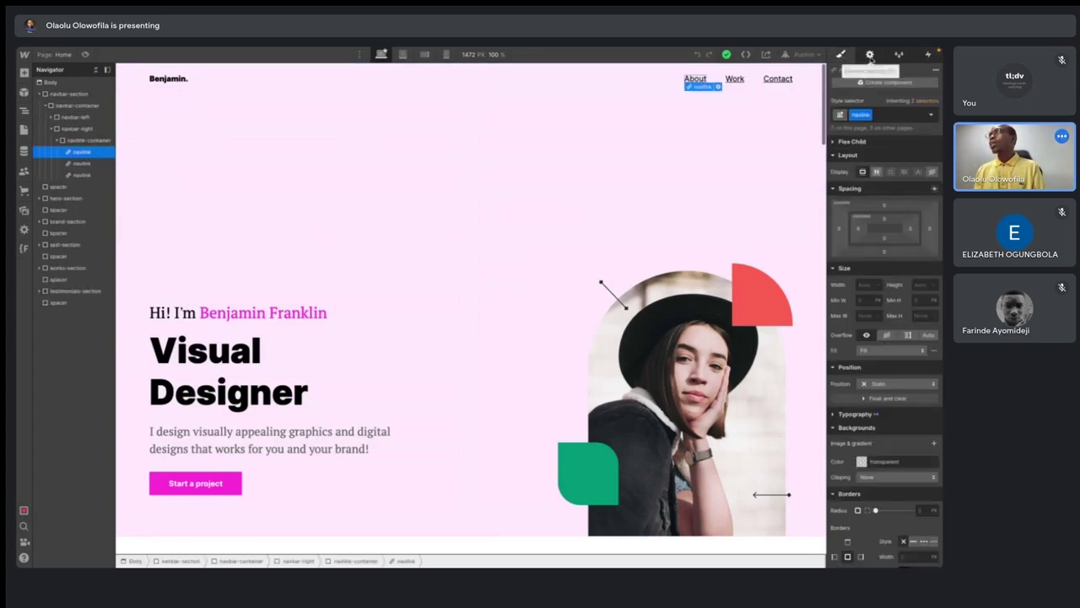
left_click(870, 55)
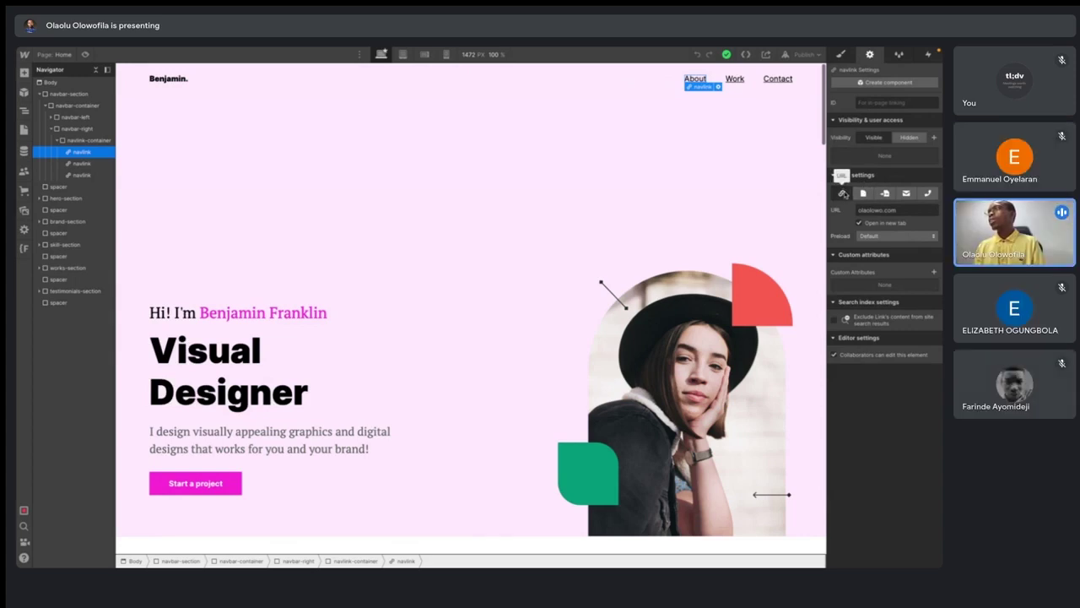
left_click(884, 210)
key("ctrl+a")
key("ctrl+v")
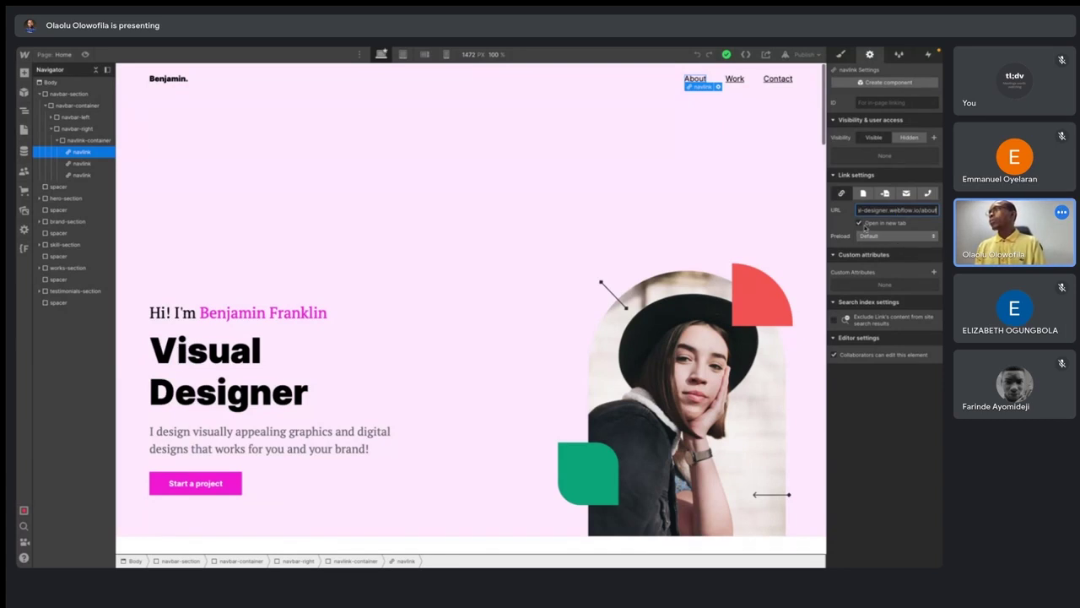
key("Return")
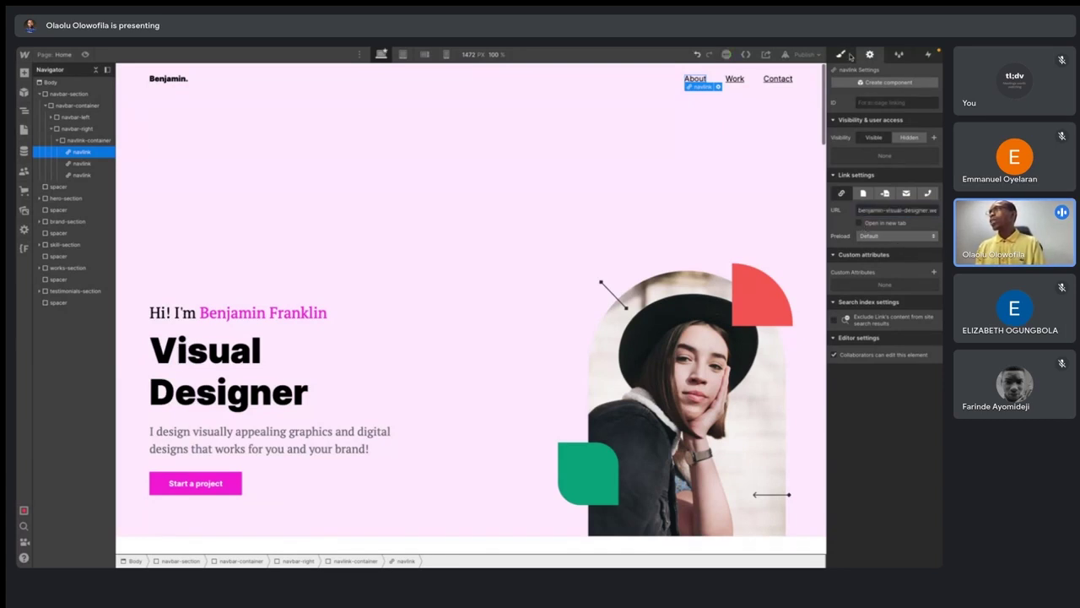
- Publish the site to its webflow.io domain and close the publish options
left_click(813, 55)
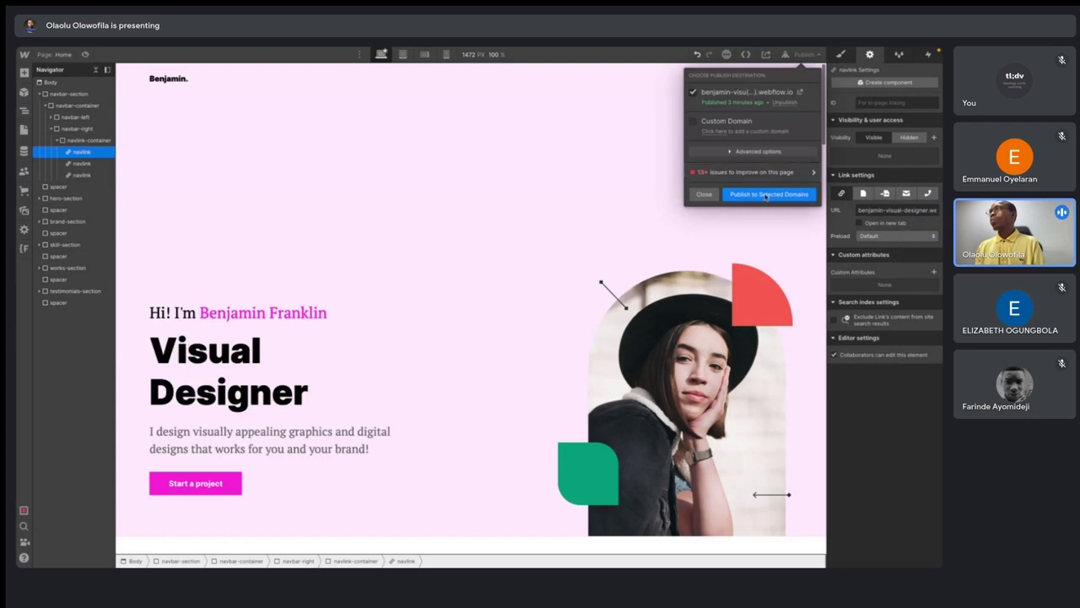
left_click(765, 195)
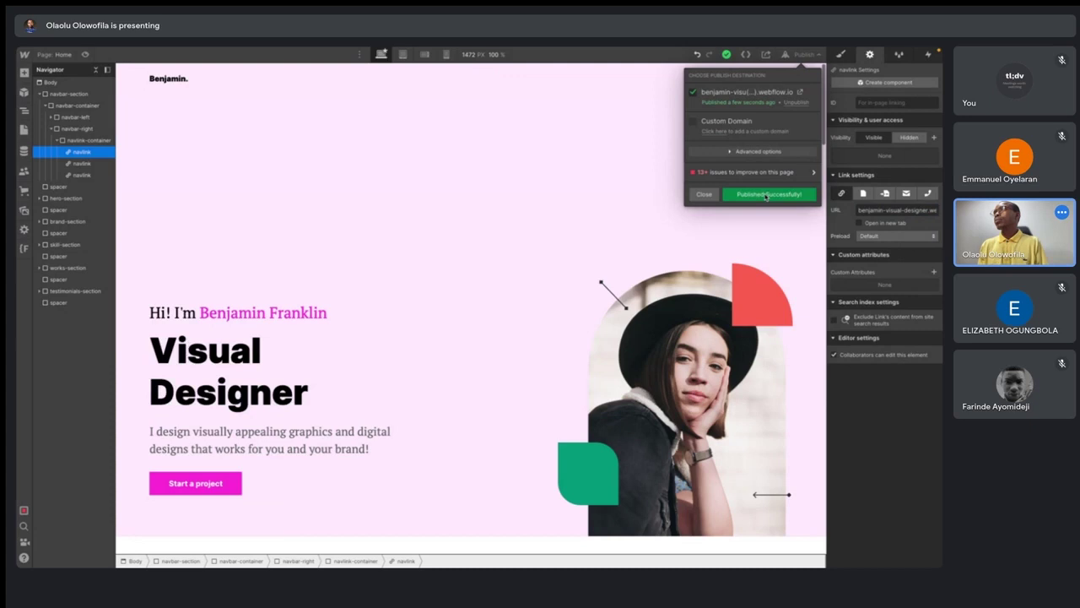
left_click(706, 194)
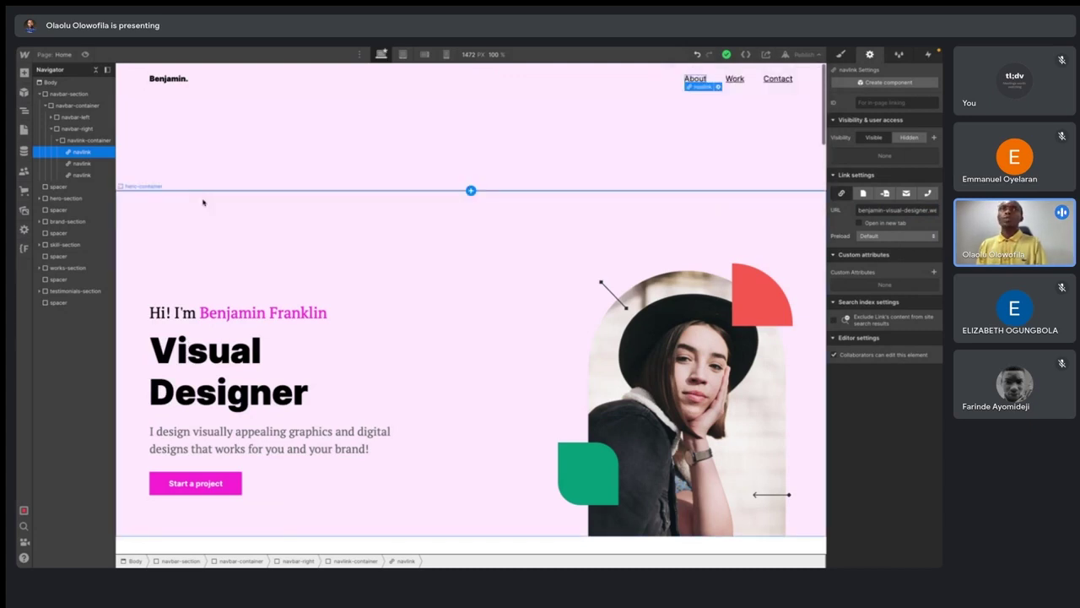
- Switch to the published site's tab, follow the Home page's About link and take the browser out of full screen
left_click(26, 206)
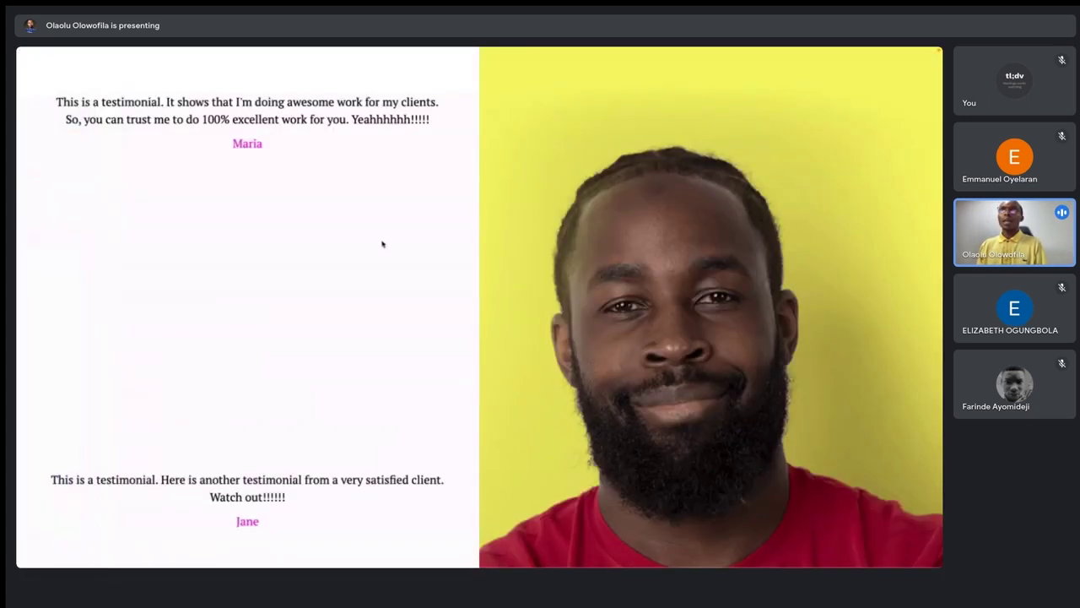
scroll(382, 243, "up", 15)
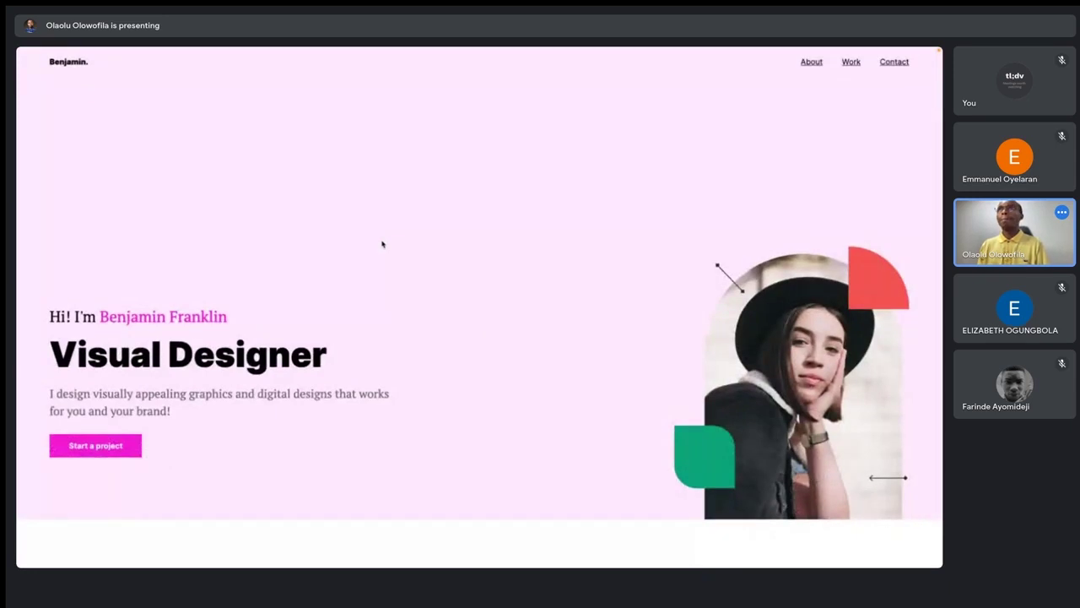
scroll(381, 244, "down", 2)
scroll(381, 243, "up", 3)
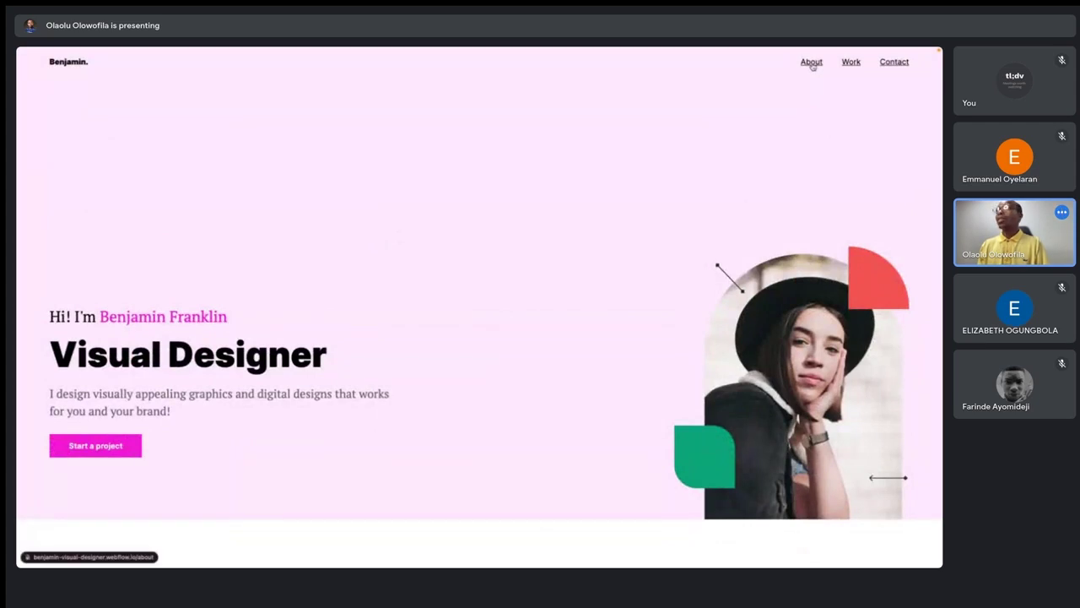
left_click(811, 63)
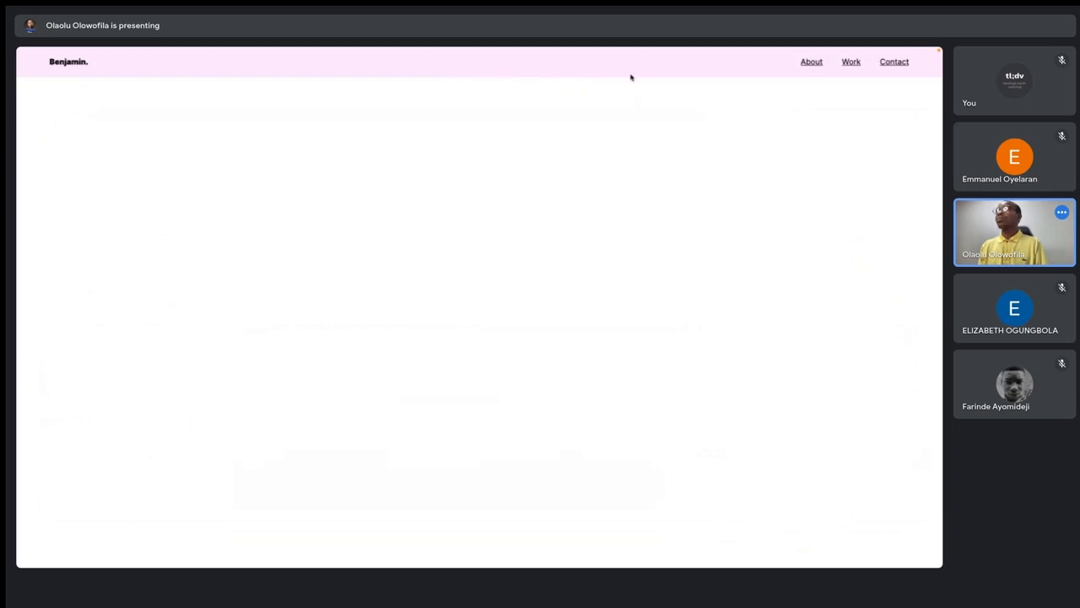
mouse_move(608, 48)
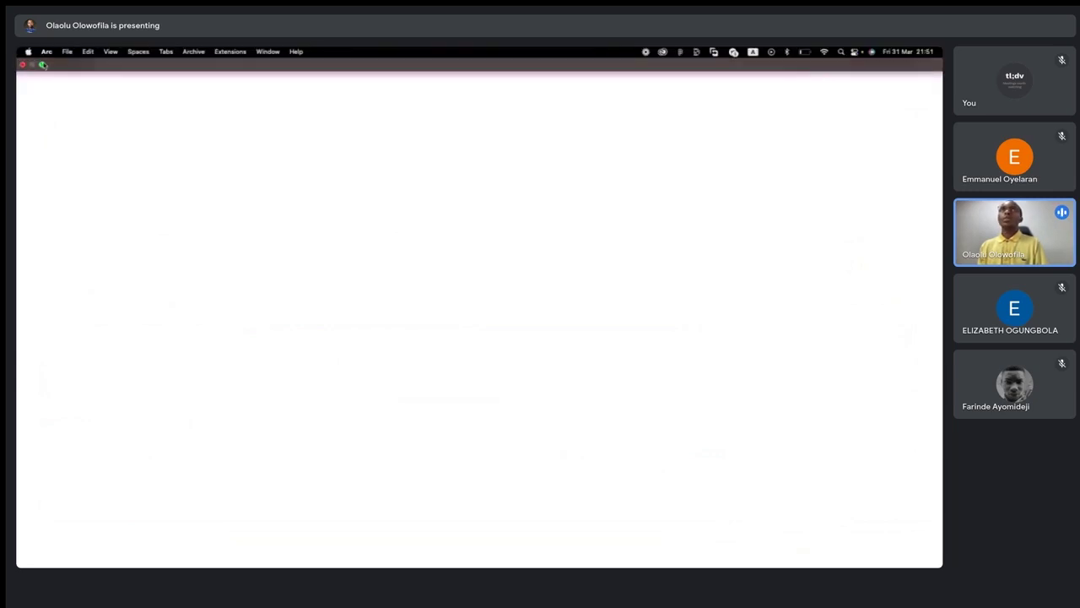
left_click(42, 64)
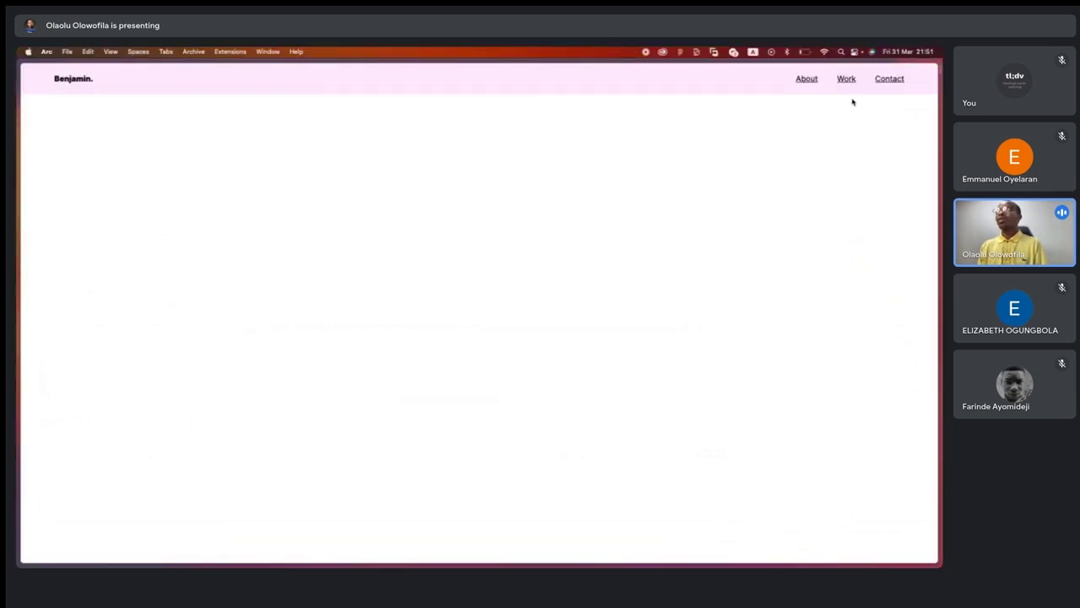
- Test the About link on the published About page, go back to the Home page and test its About link again
left_click(806, 79)
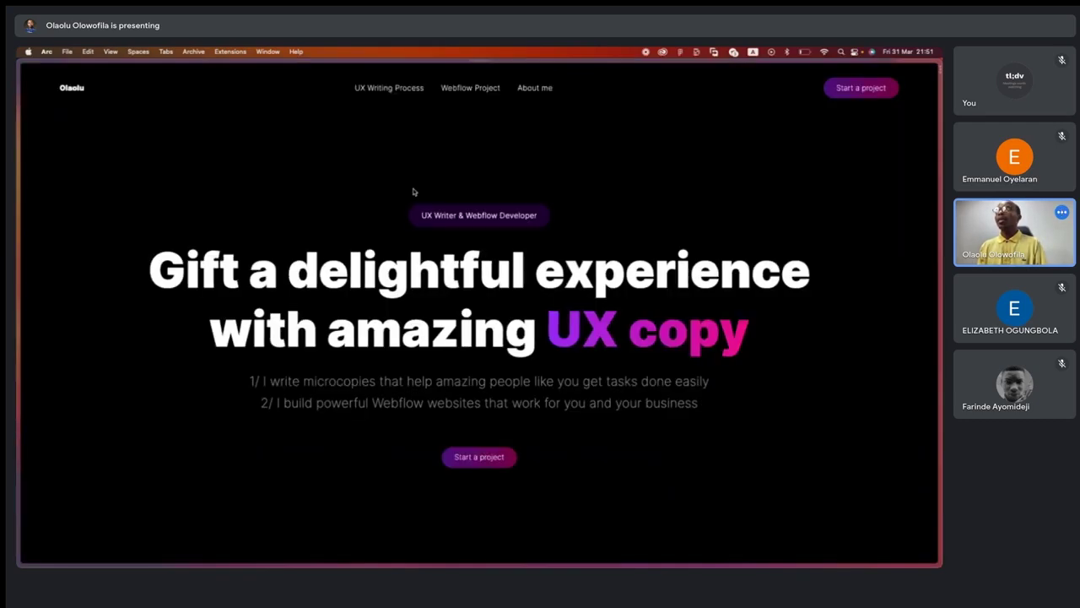
key("super+bracketleft")
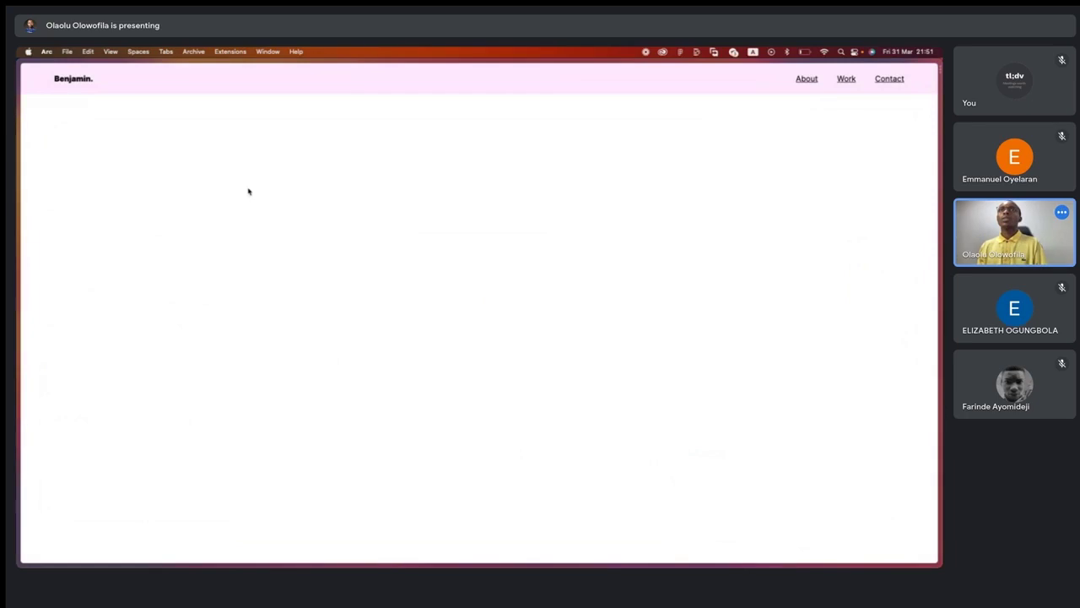
scroll(438, 144, "left", 3)
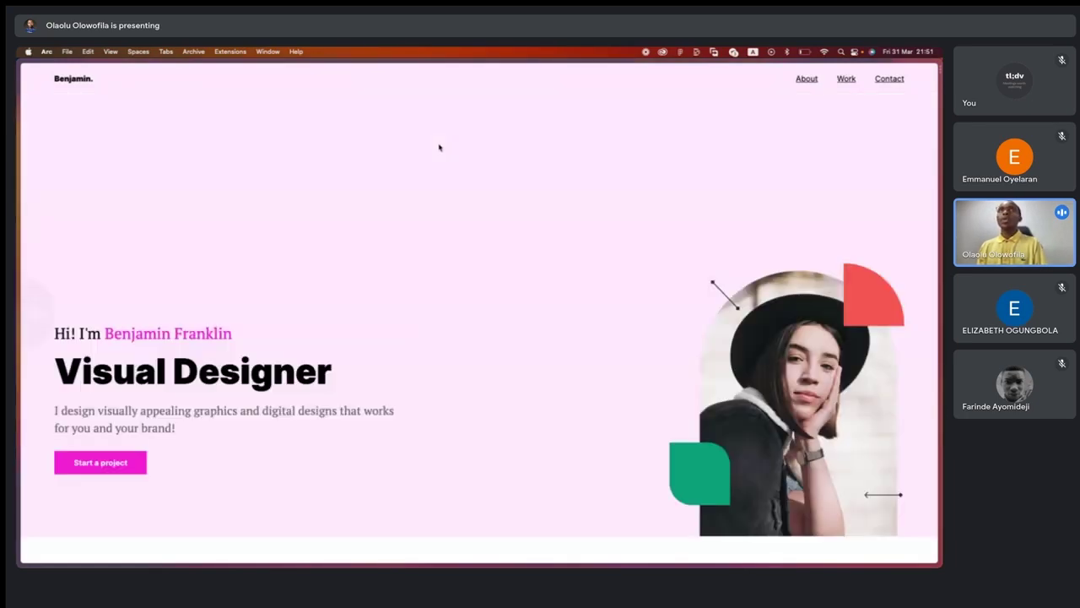
left_click(807, 79)
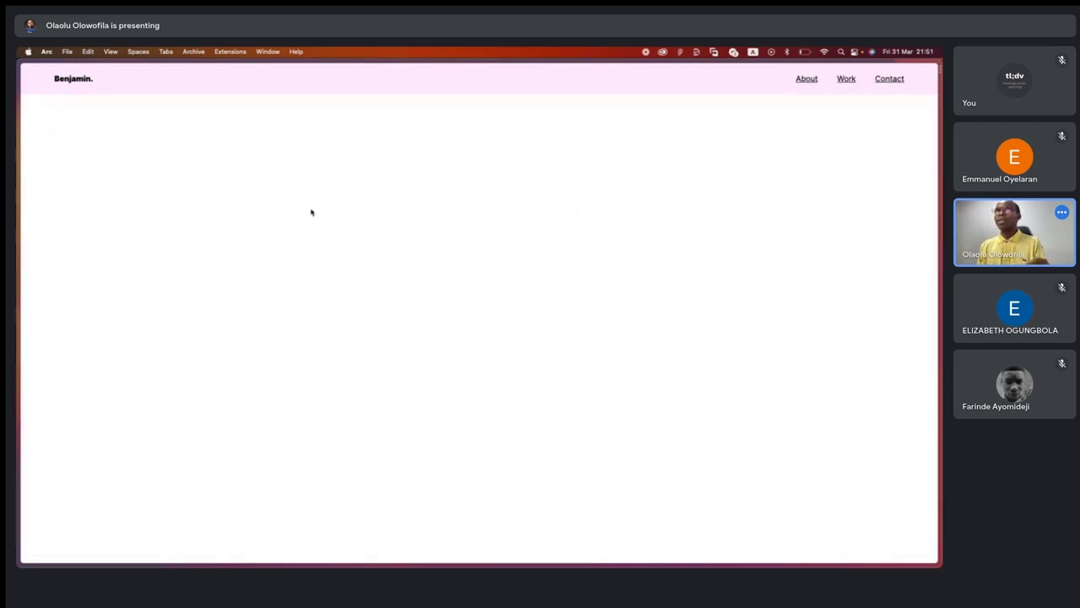
scroll(203, 193, "left", 3)
- Return to the Webflow Designer tab and open the About page for editing
mouse_move(34, 243)
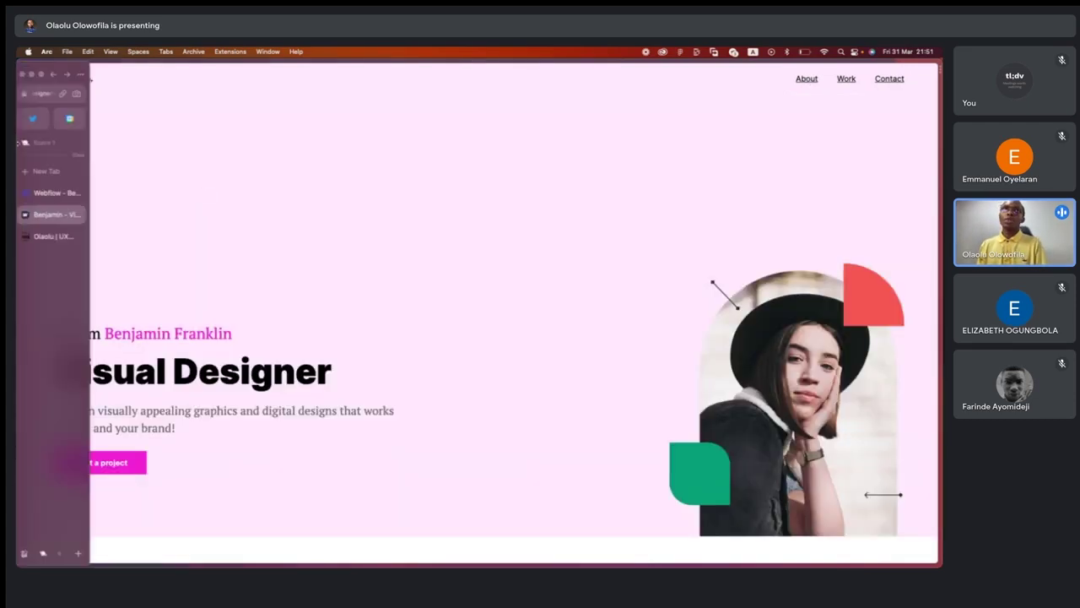
left_click(53, 192)
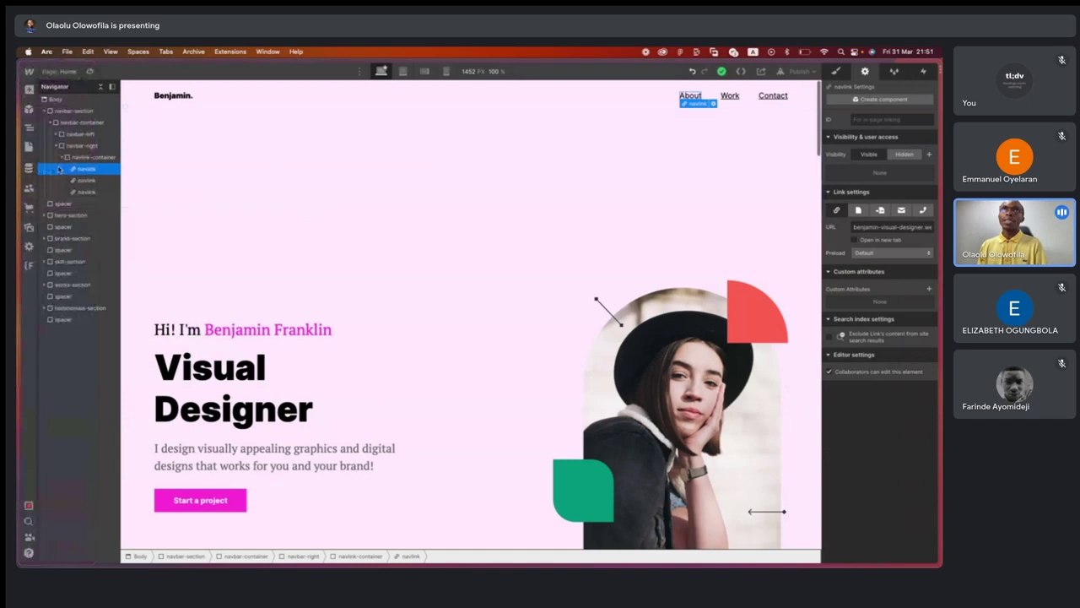
left_click(29, 147)
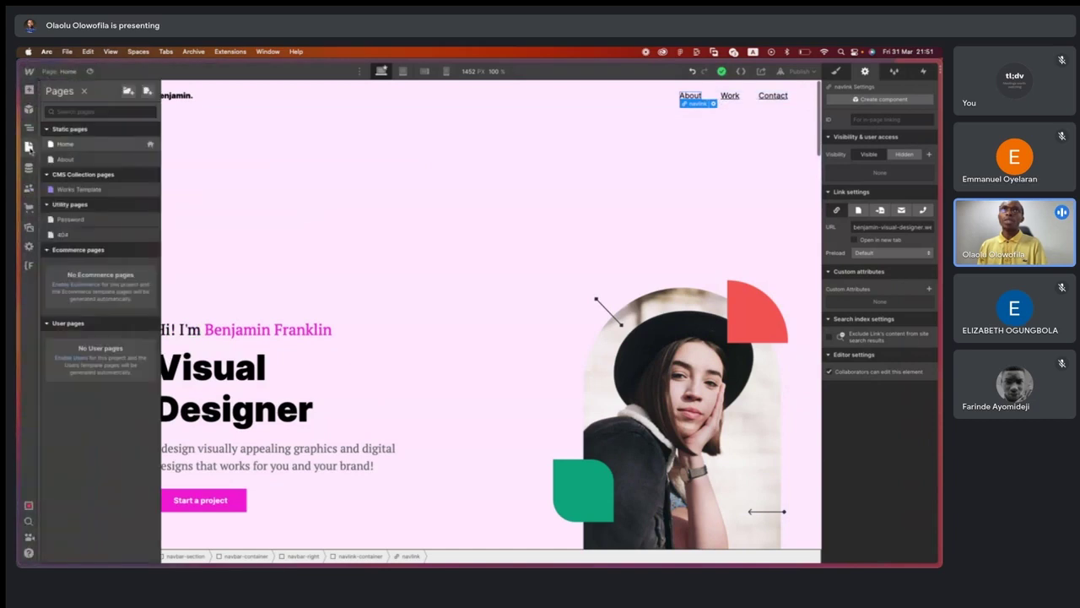
left_click(100, 161)
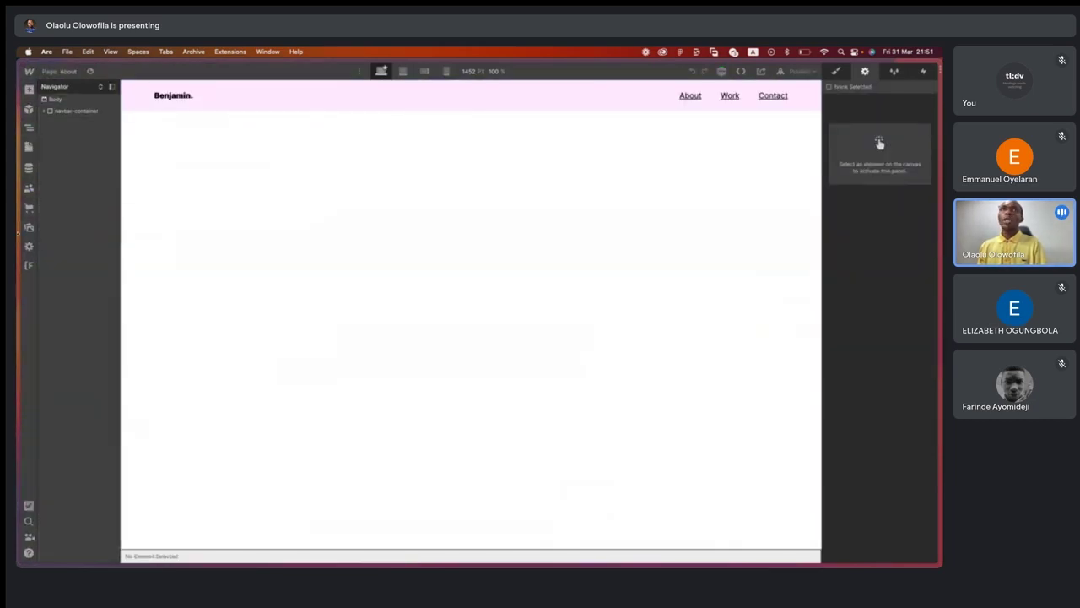
- Follow the About link on the published Home page once more and return to the Webflow Designer tab
left_click(56, 217)
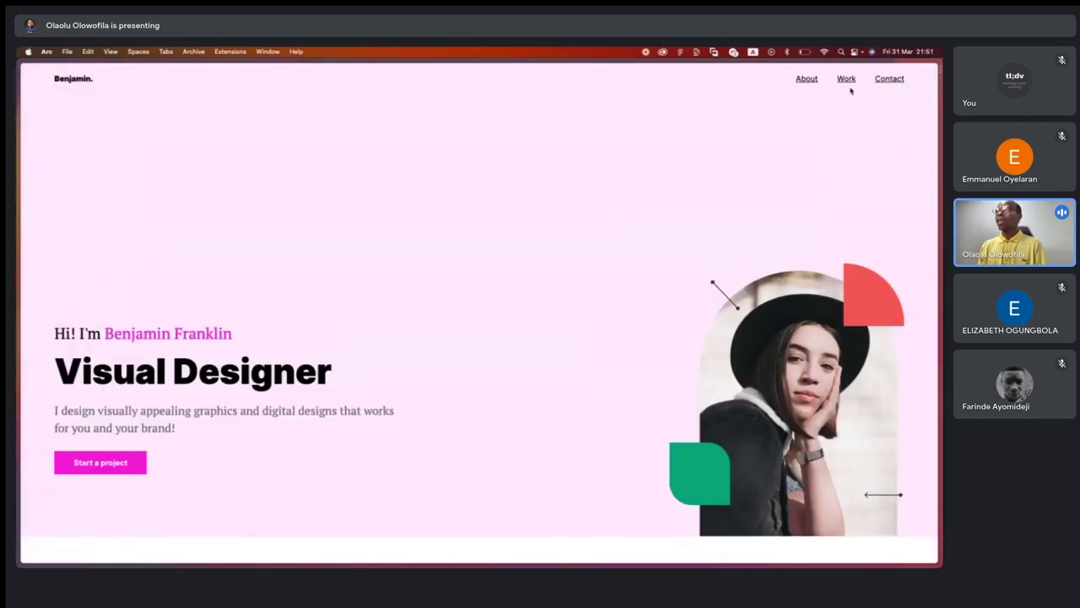
left_click(812, 79)
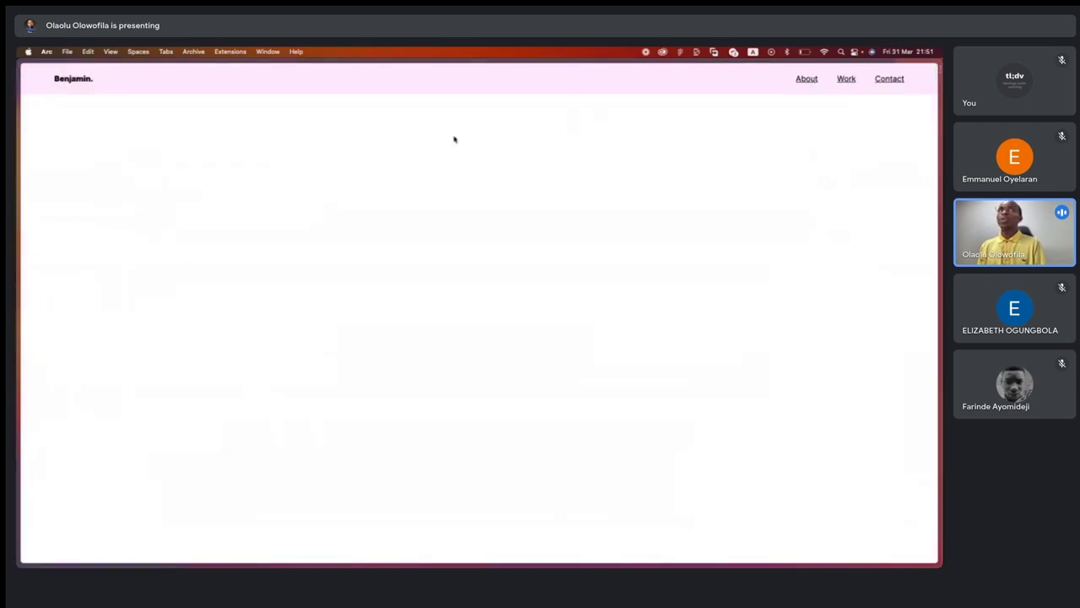
left_click(55, 192)
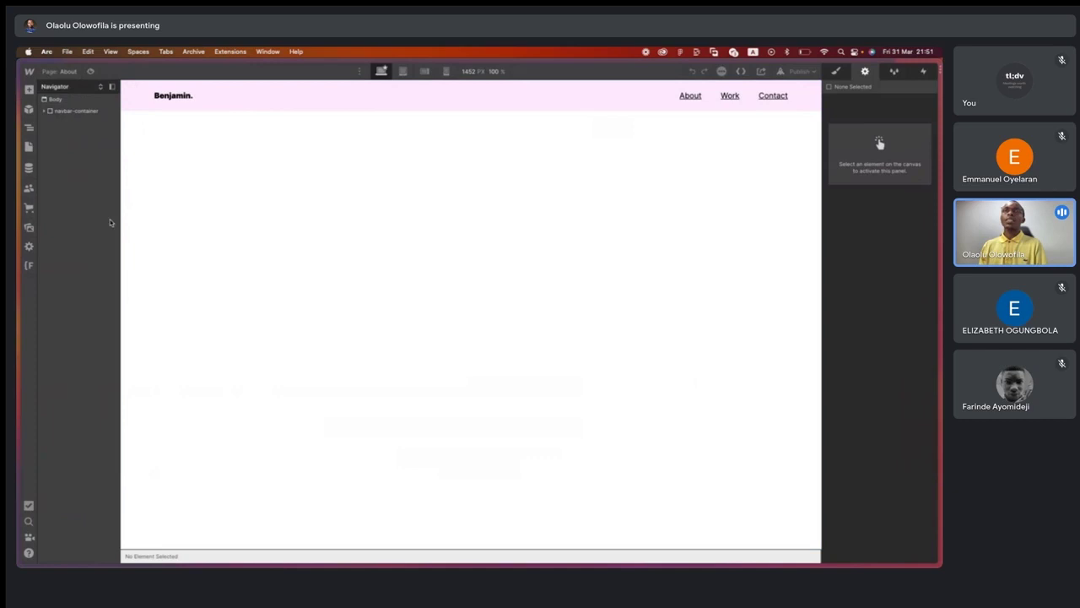